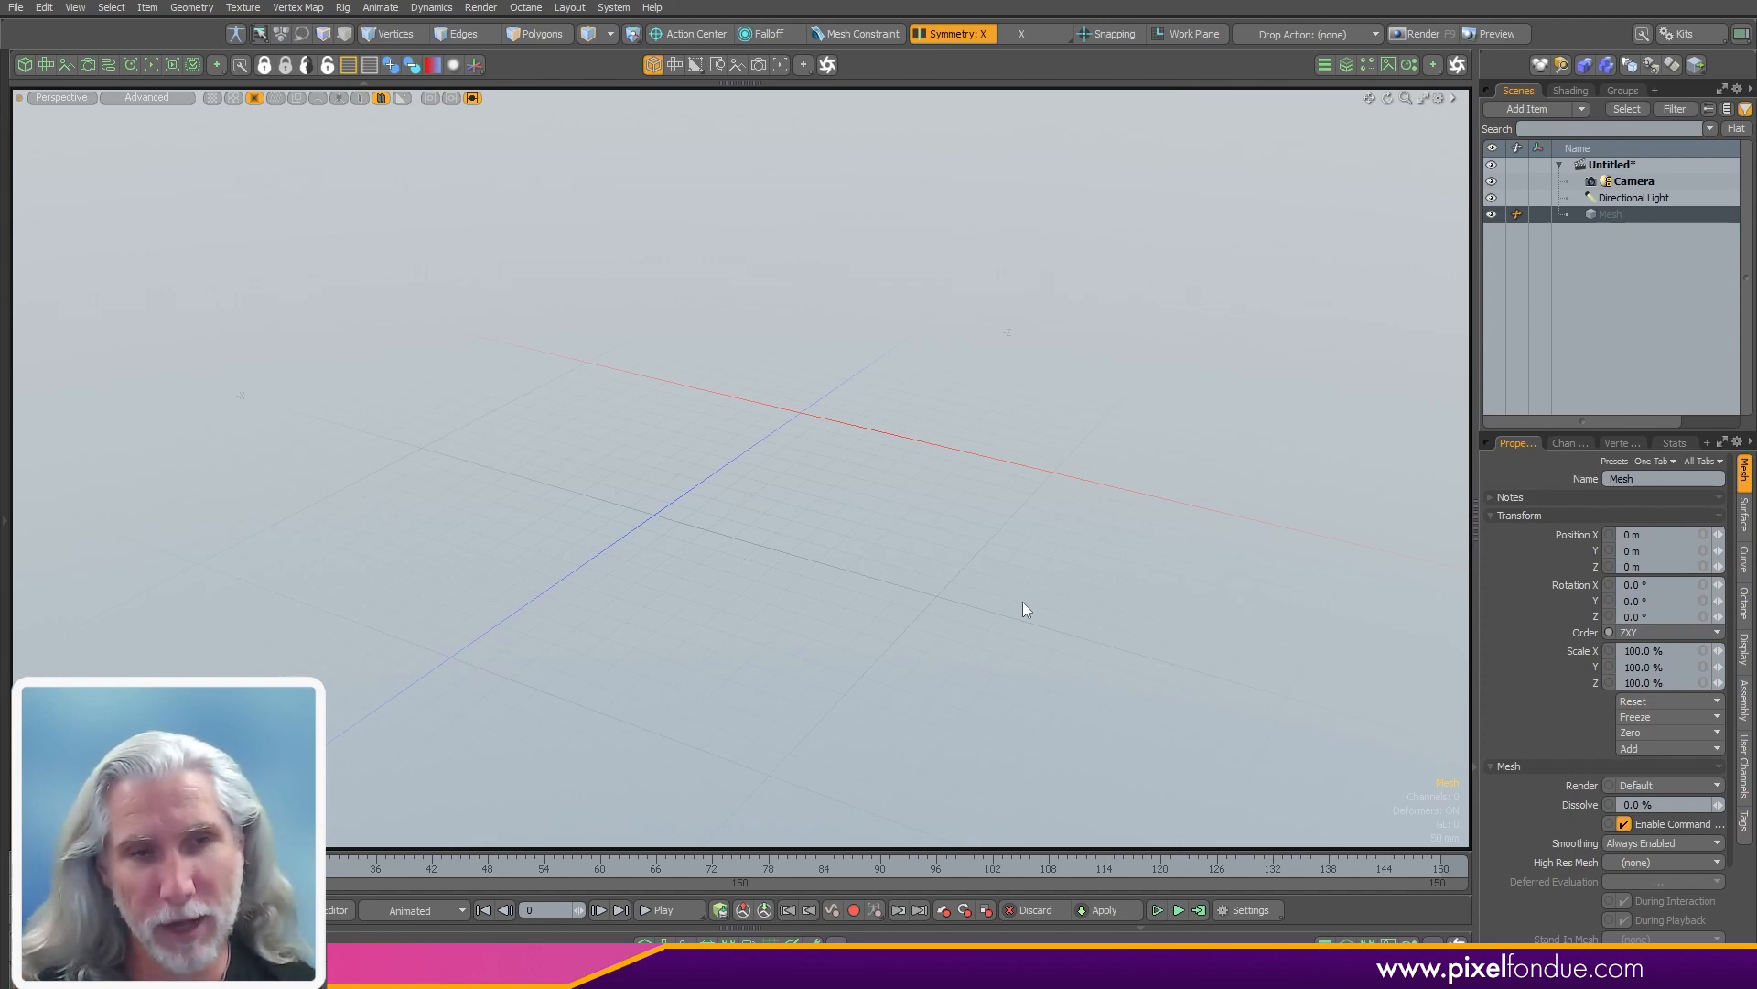
- Switch to the browser with the Prey Stun Gun page on ArtStation and widen its window to show the project details
left_click_drag(0, 1, 486, 2)
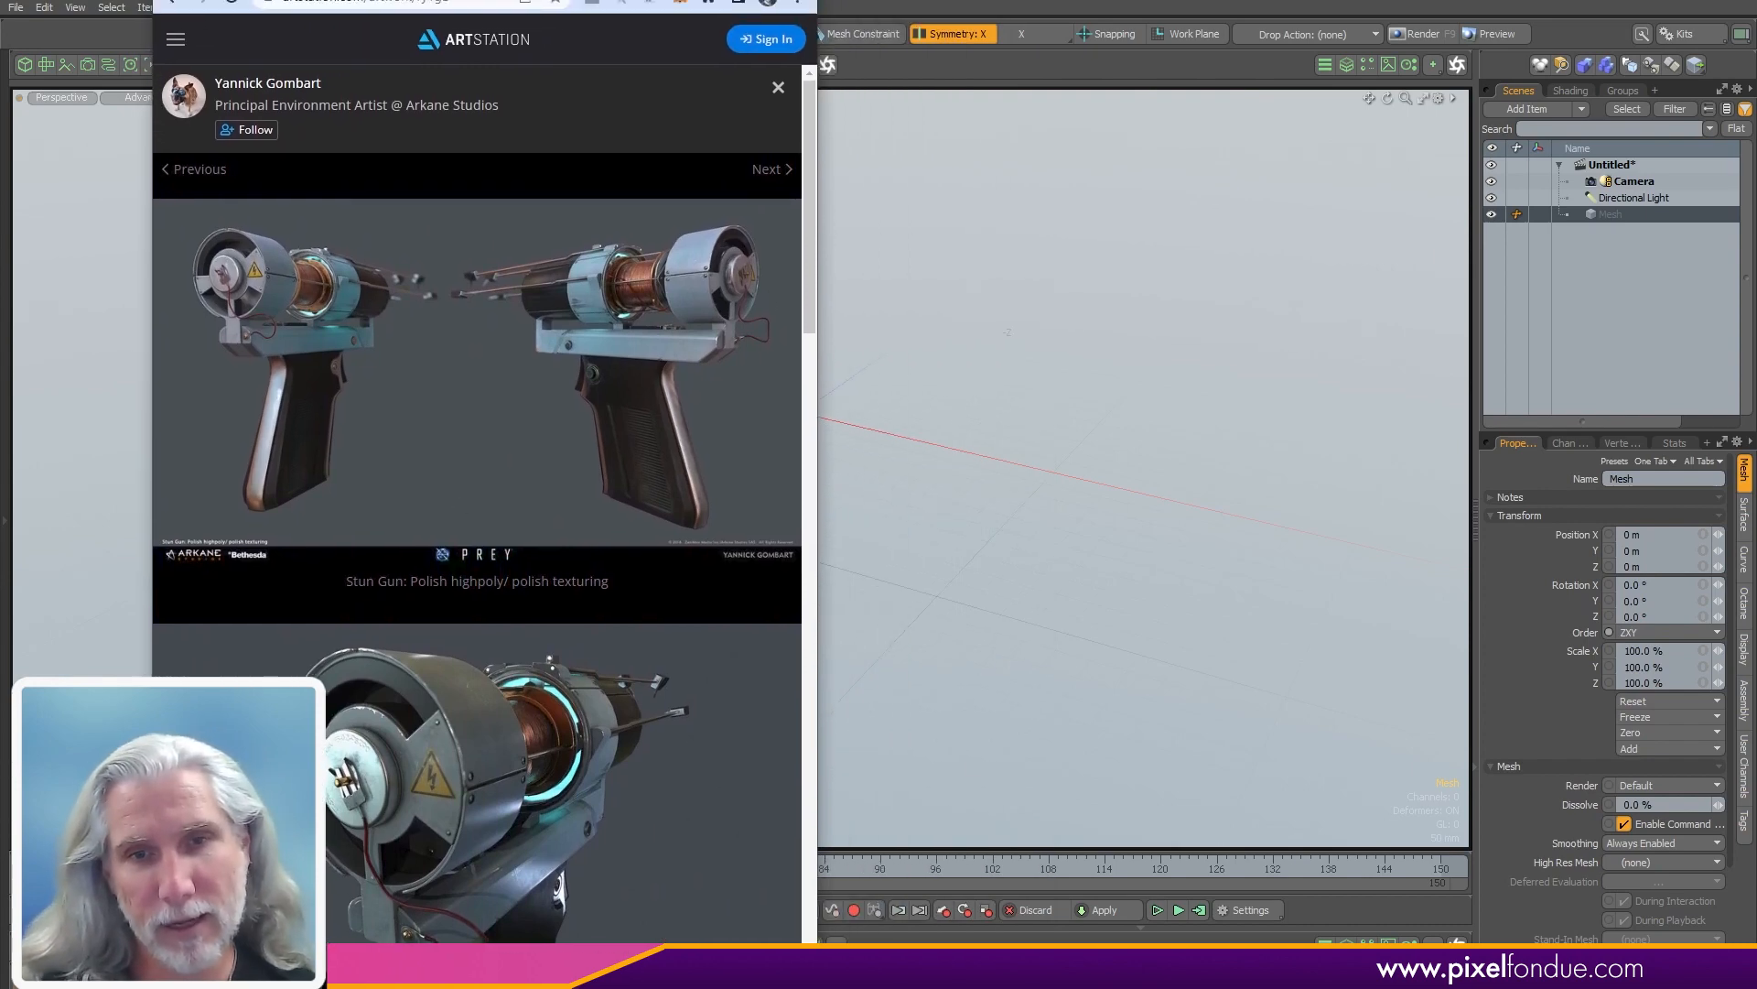
left_click_drag(817, 499, 1512, 499)
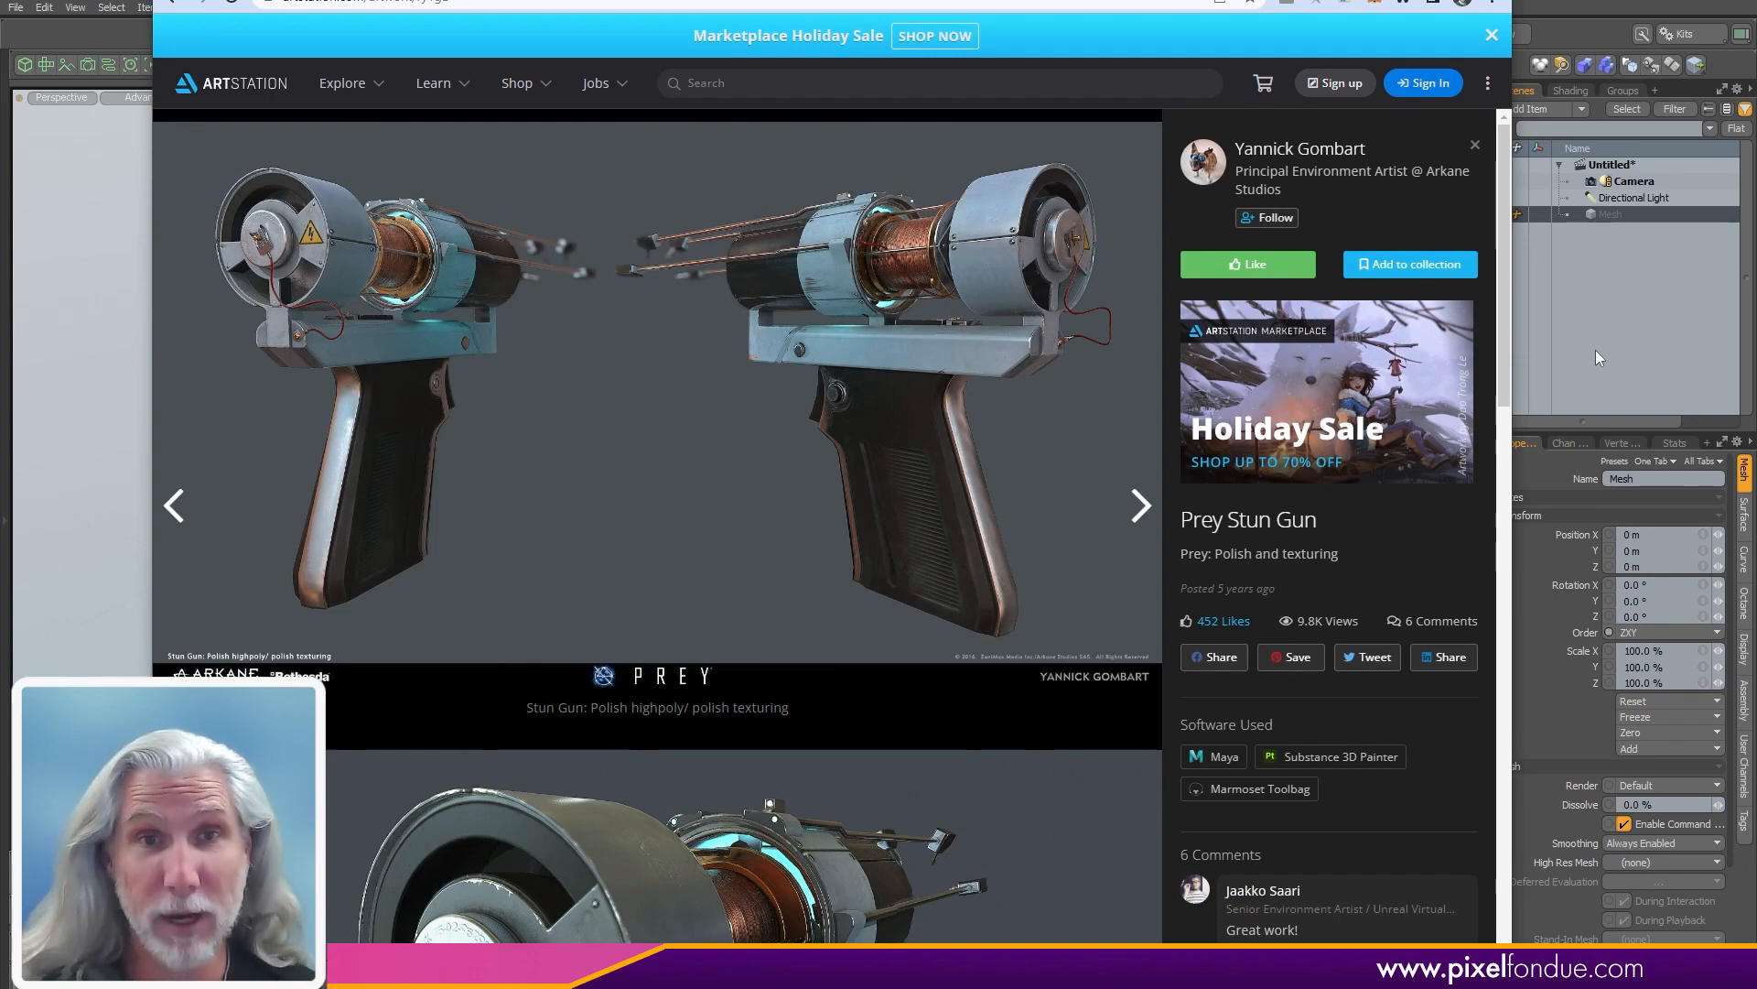
left_click_drag(1502, 360, 1534, 327)
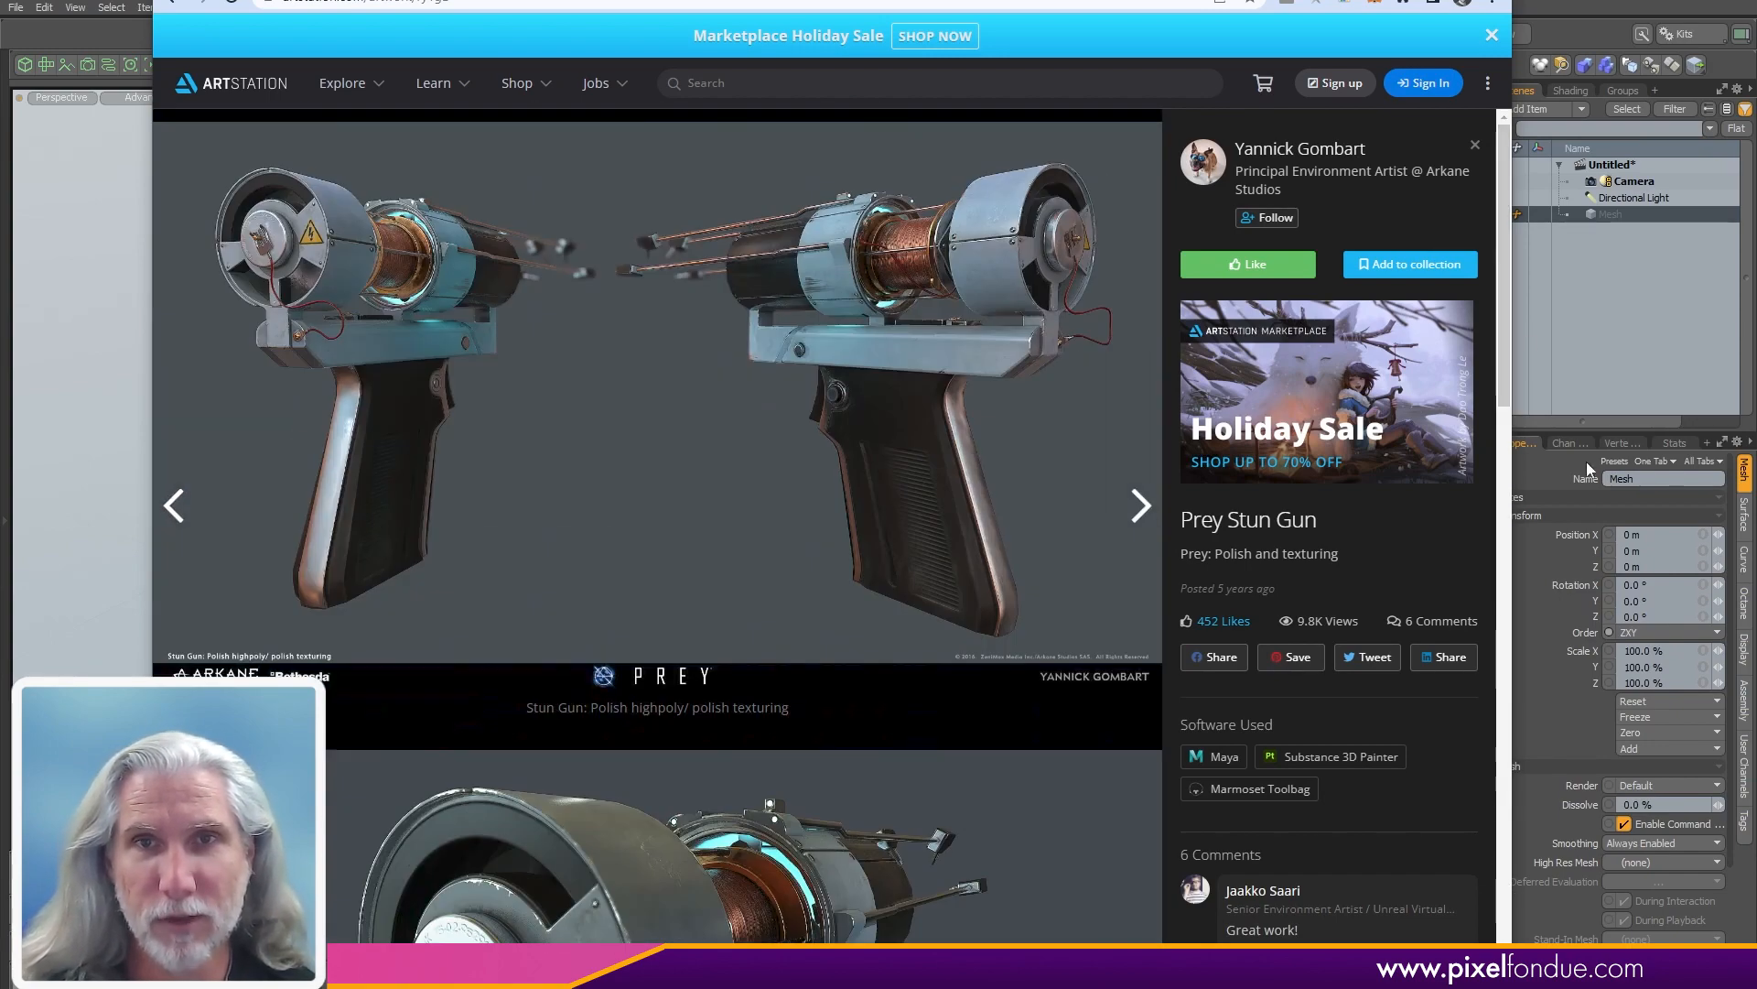
- Look through the artist's next two ArtStation projects and return to the Prey Stun Gun page
left_click(1141, 505)
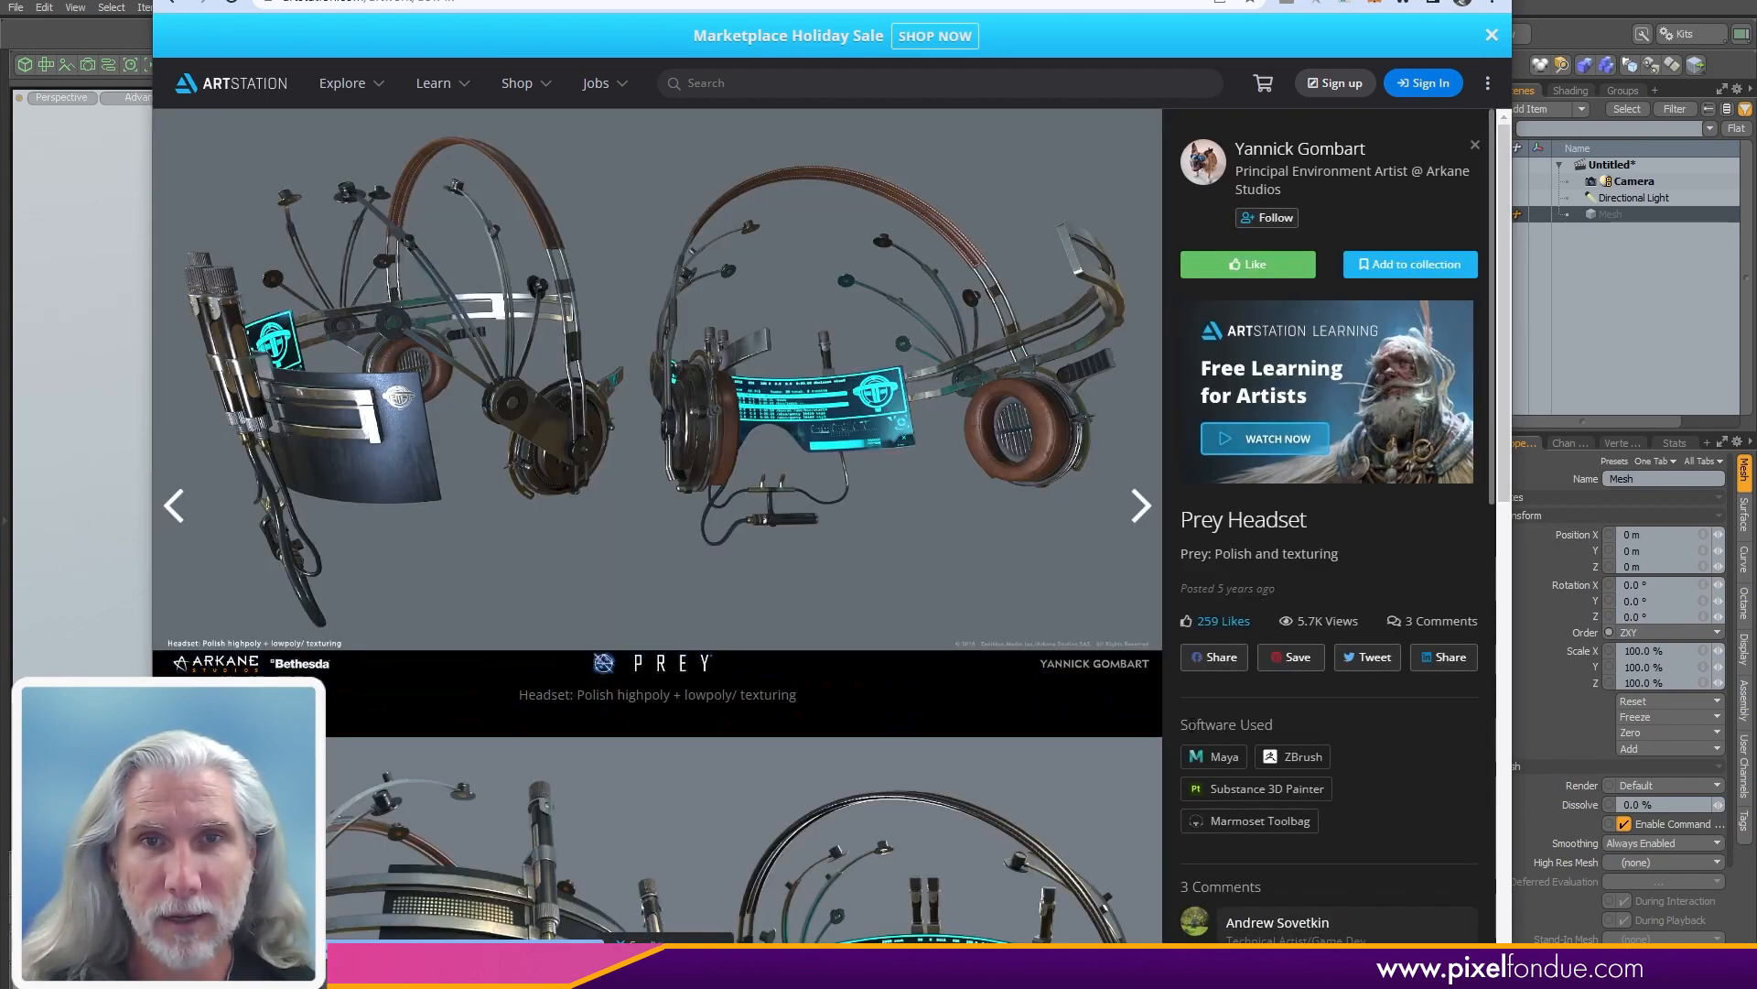
left_click(1141, 505)
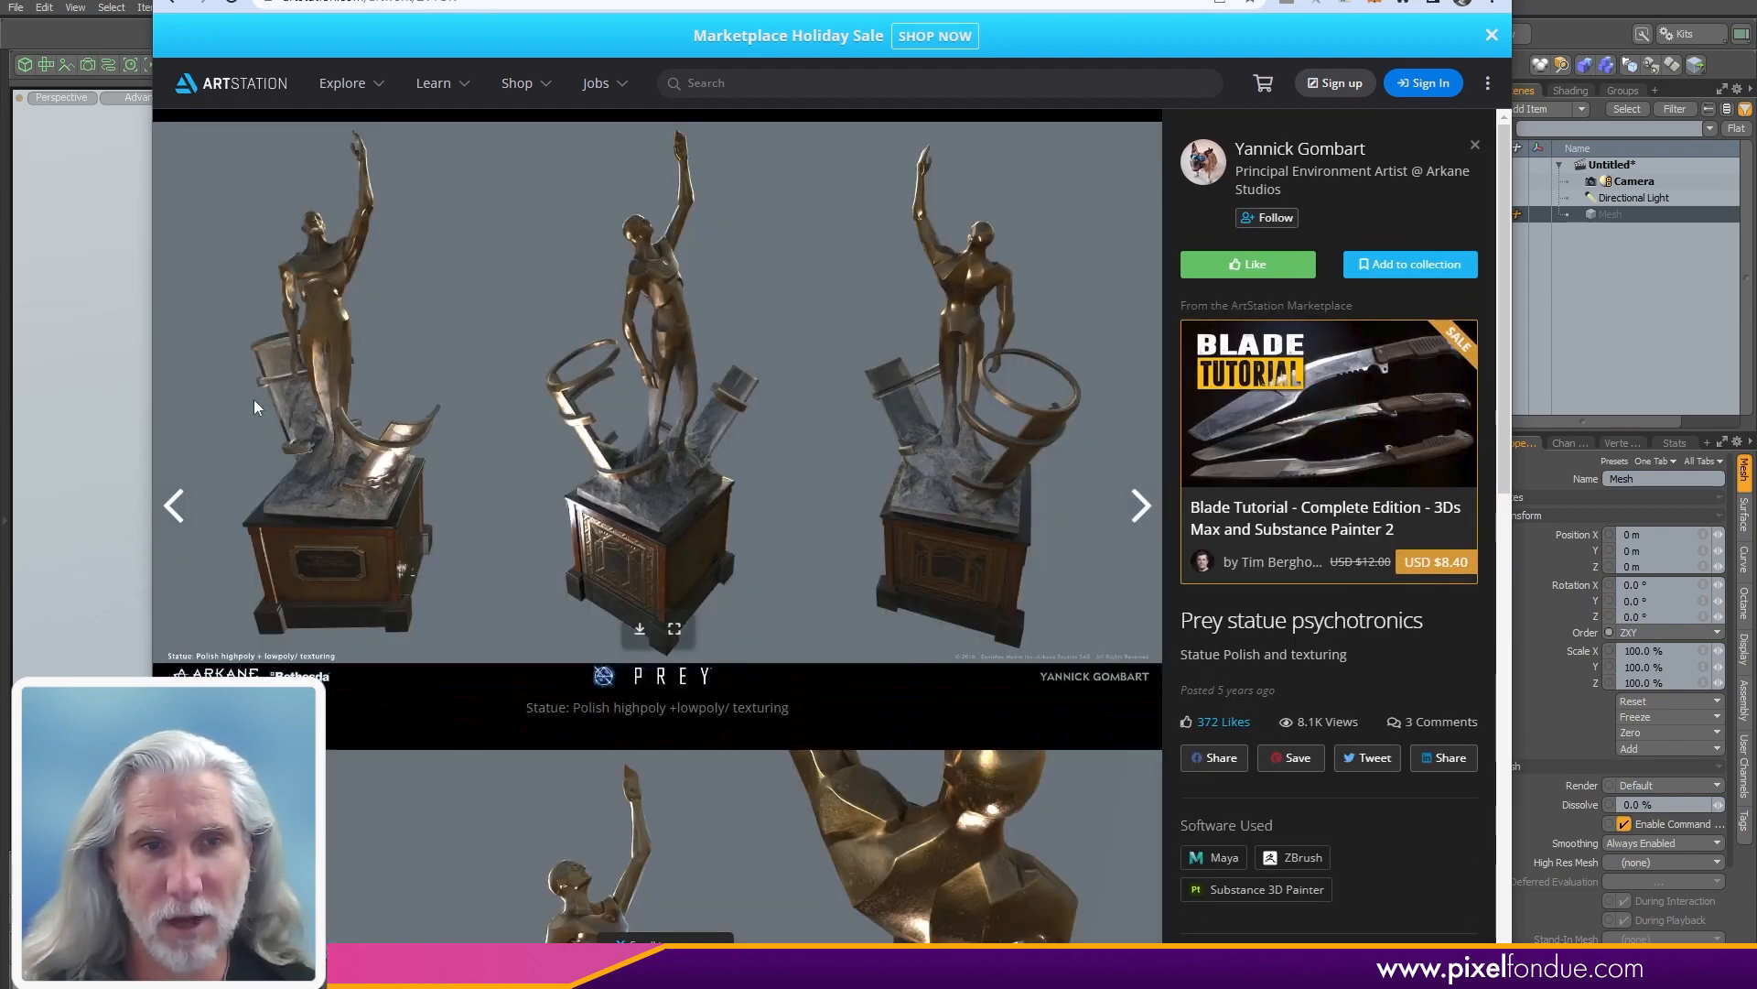
left_click(174, 505)
left_click(174, 505)
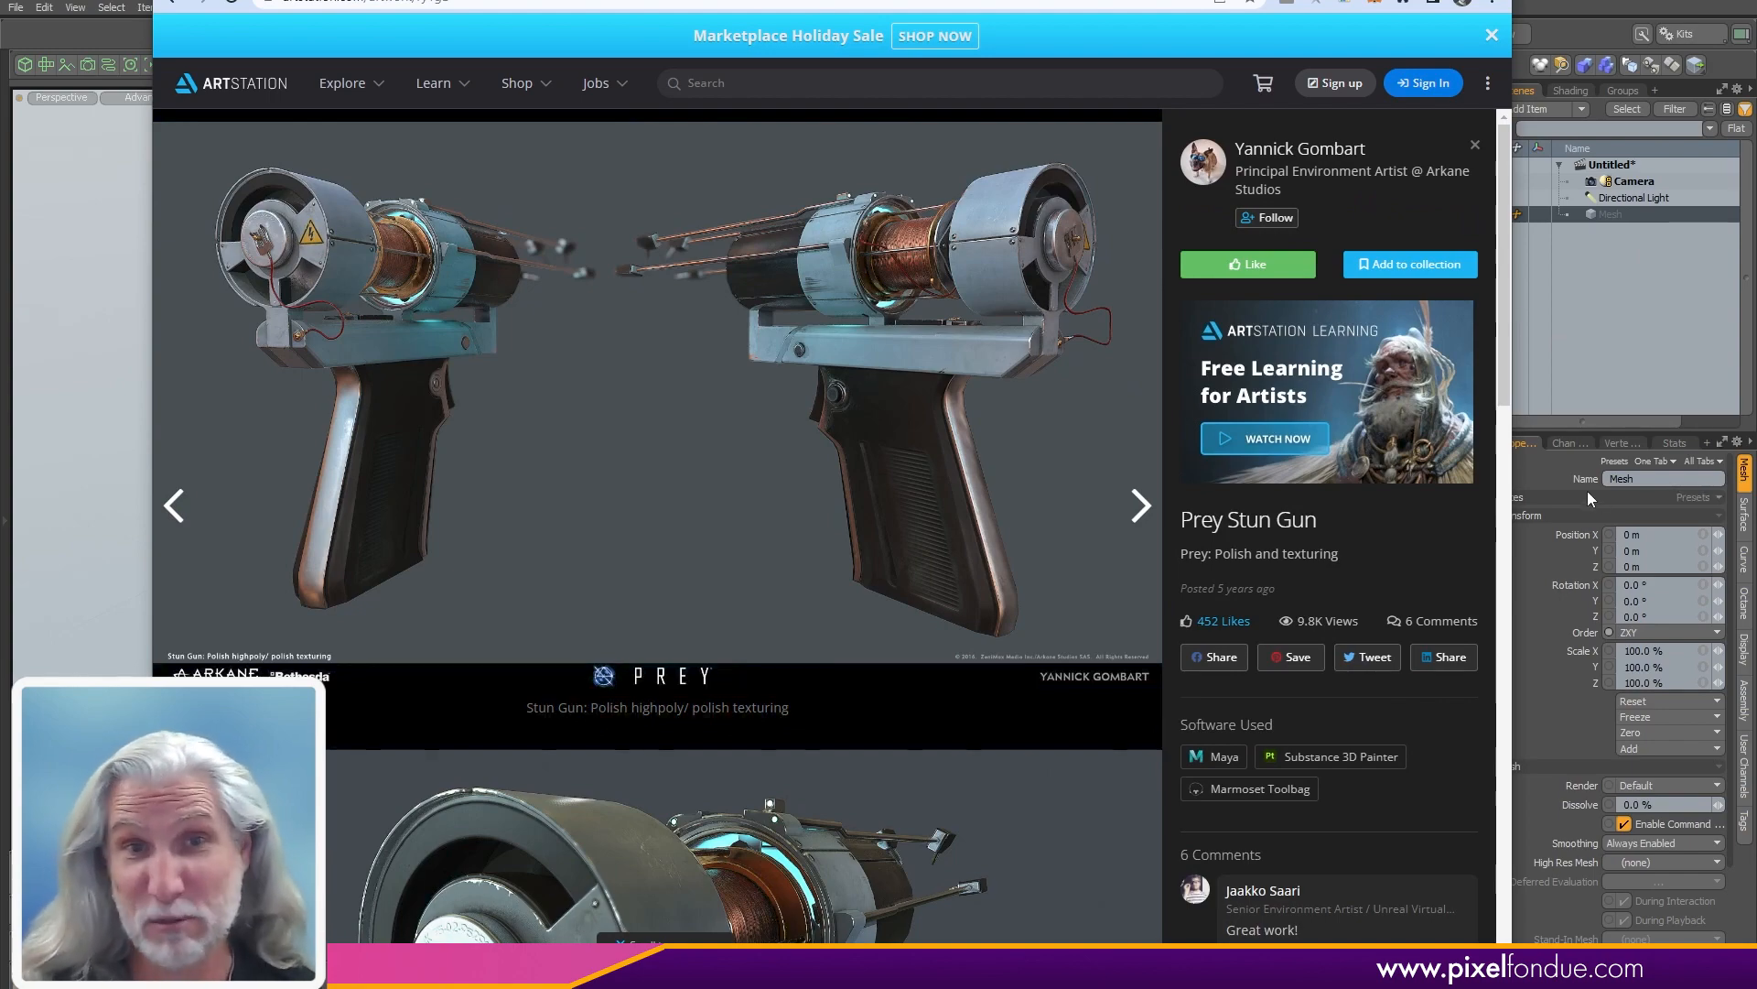
- Load the interactive 3D view of the Prey Stun Gun, examine it from the side, and switch back to Modo
left_click_drag(1503, 403, 1538, 942)
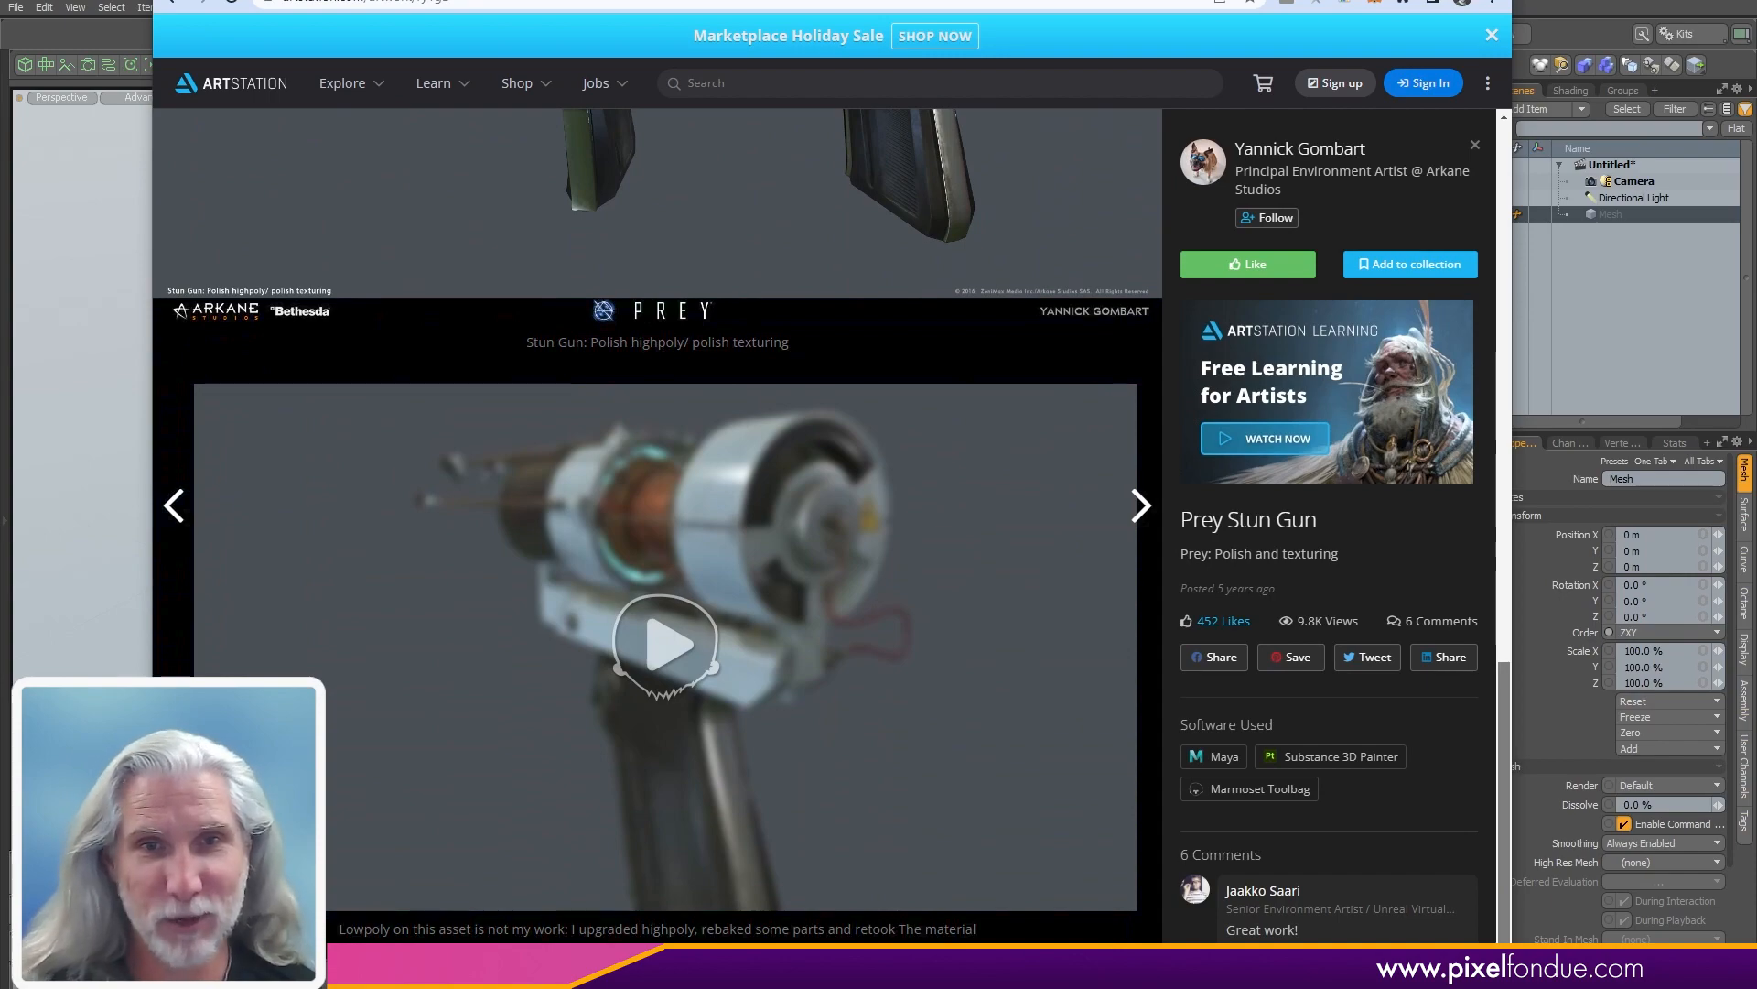
left_click(936, 760)
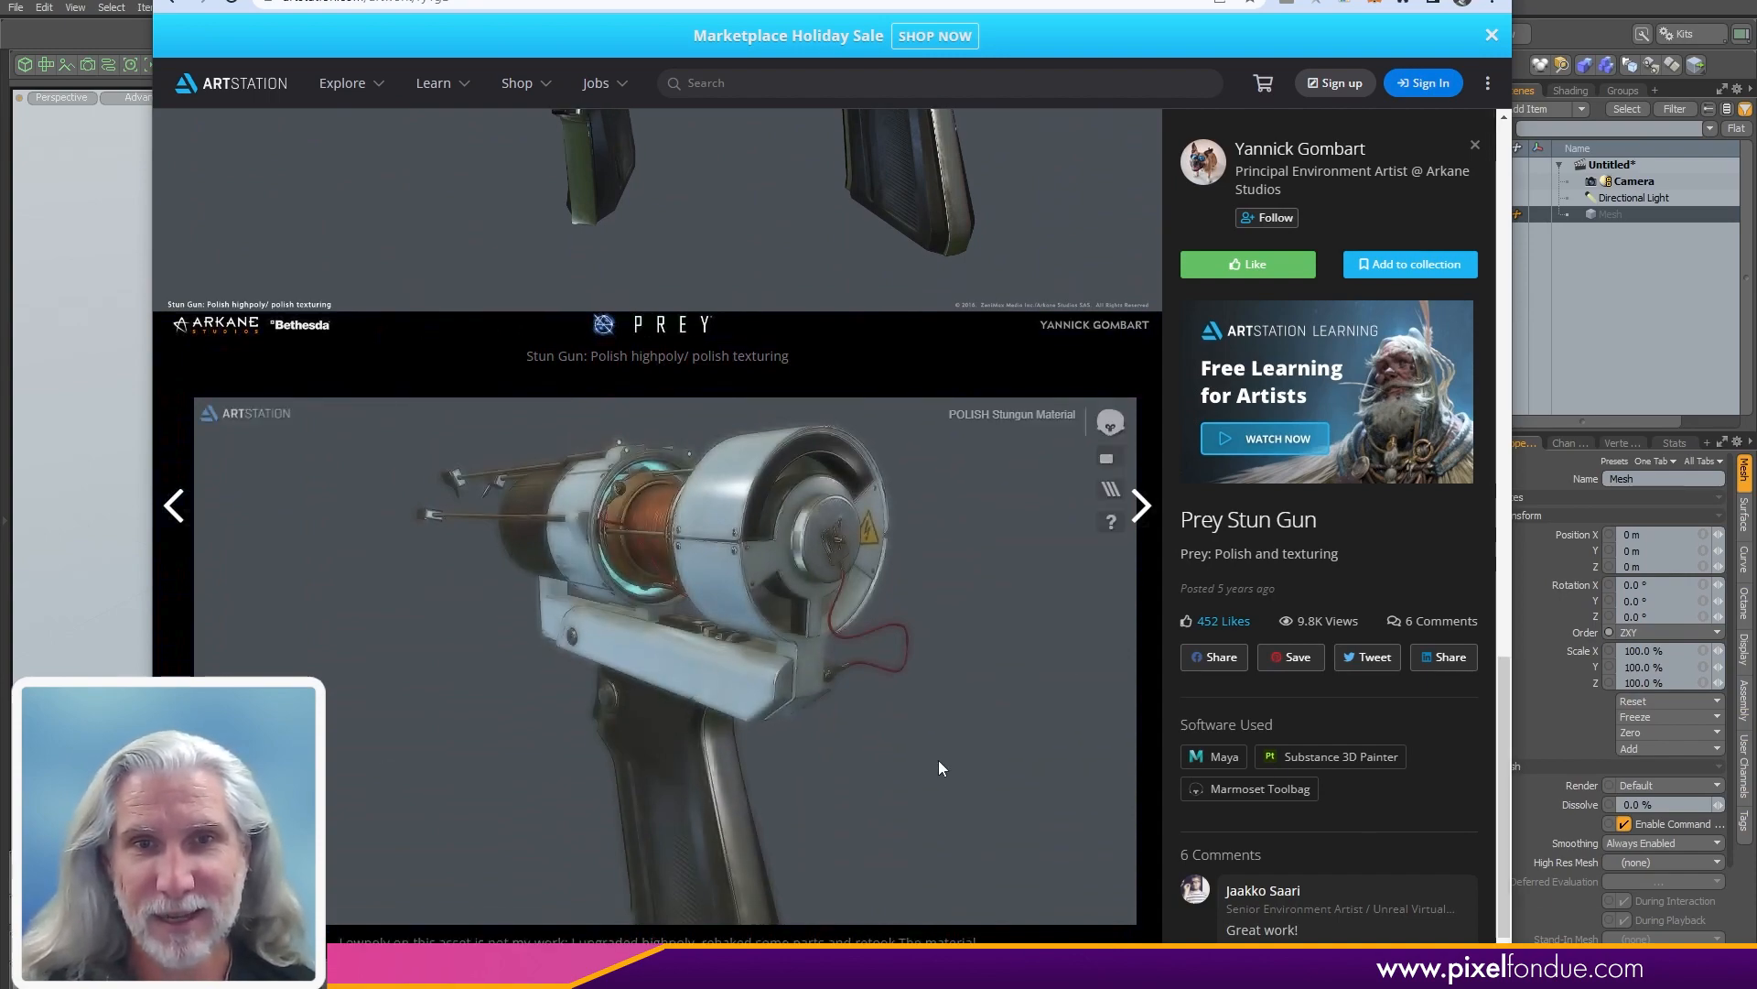
left_click_drag(767, 601, 805, 612)
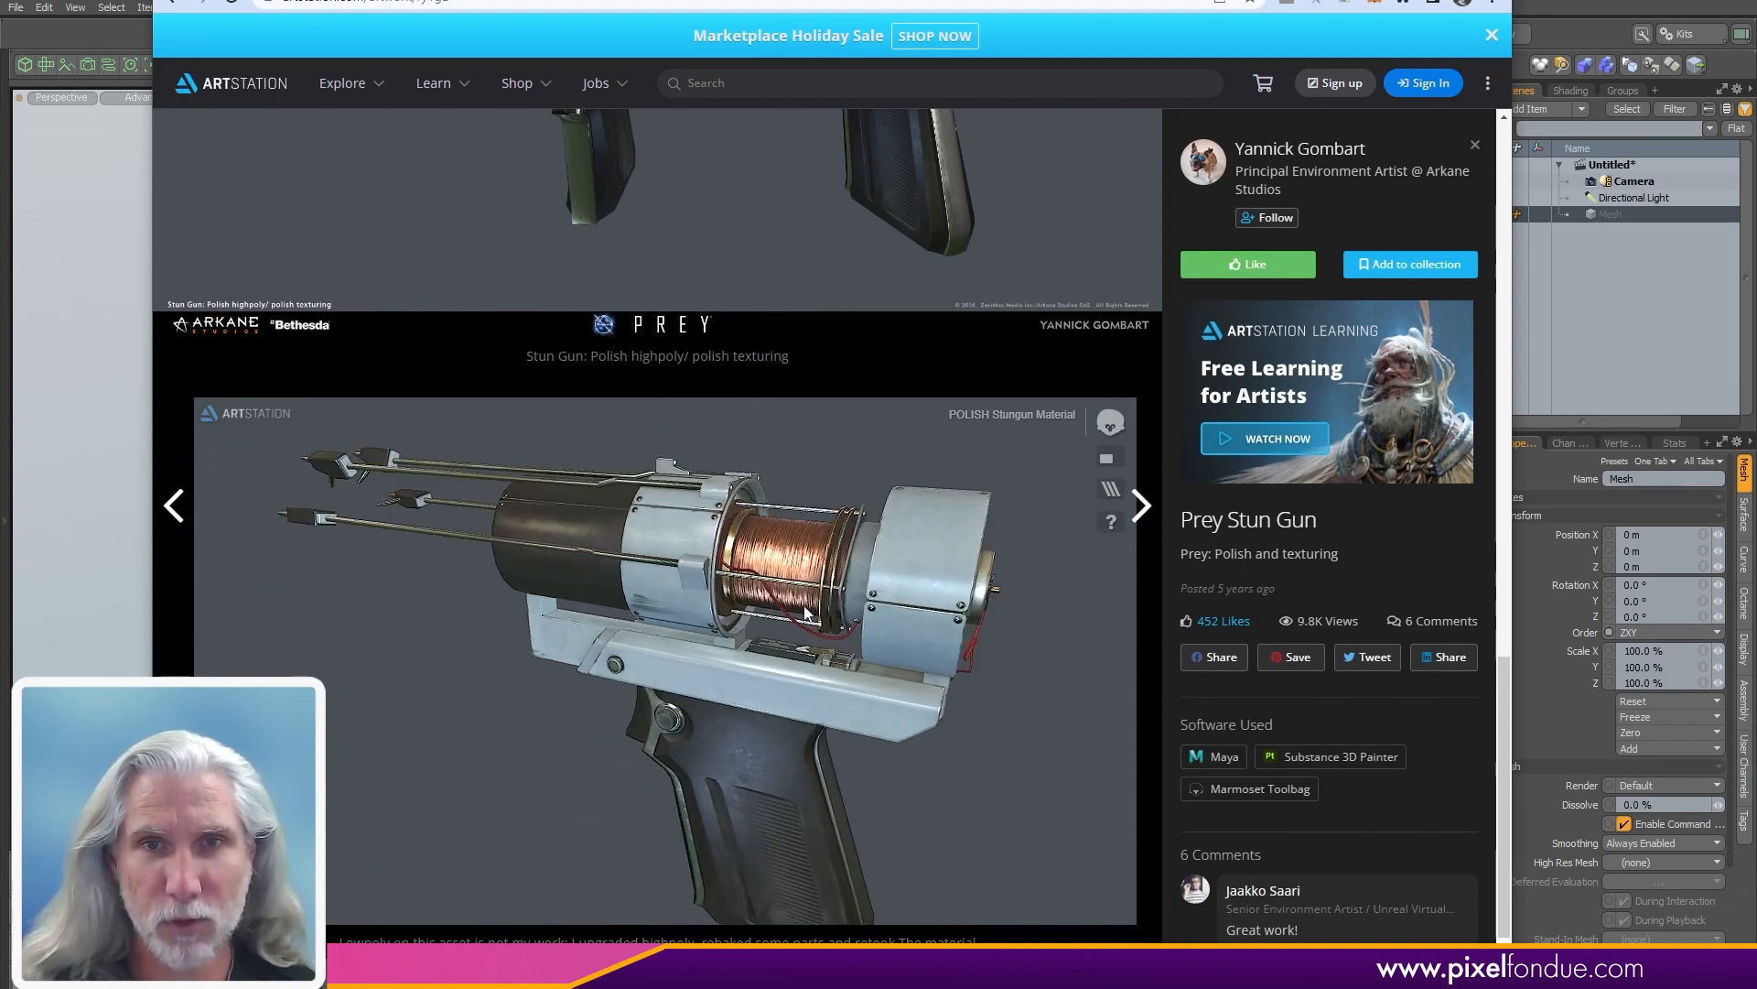
left_click_drag(1512, 512, 716, 512)
left_click_drag(439, 2, 0, 23)
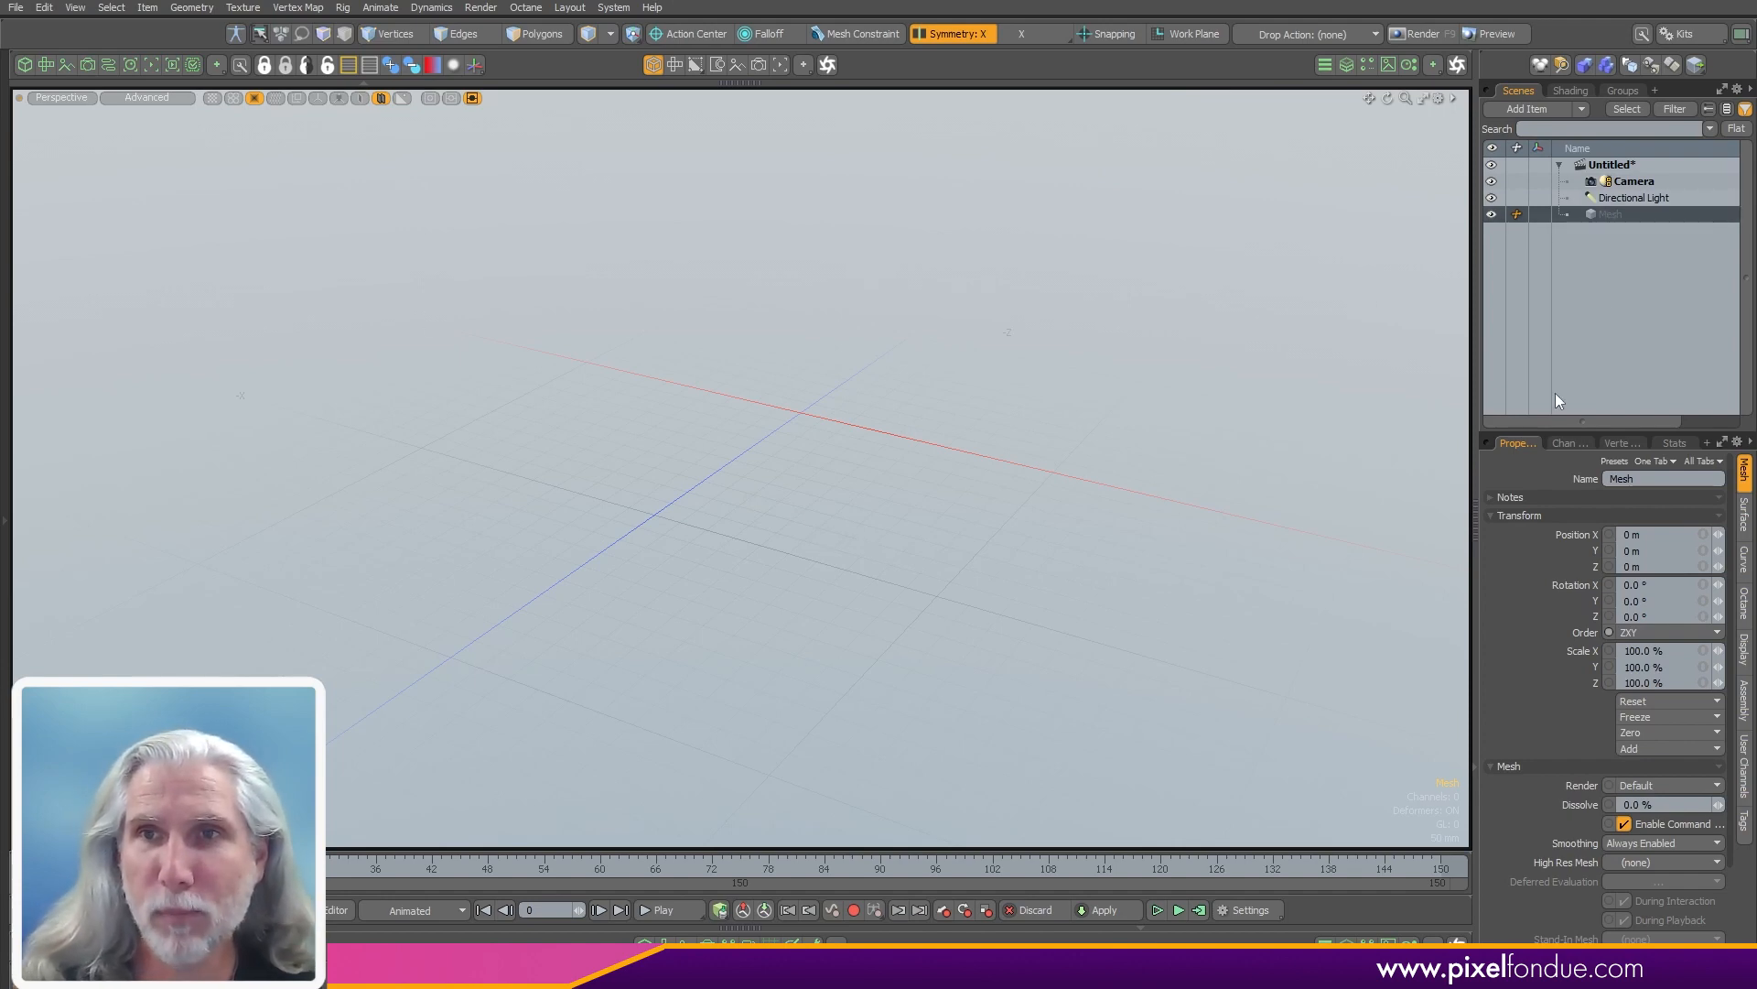
- Rename the empty mesh item as "Back Part"
key("F2")
type("Back Part")
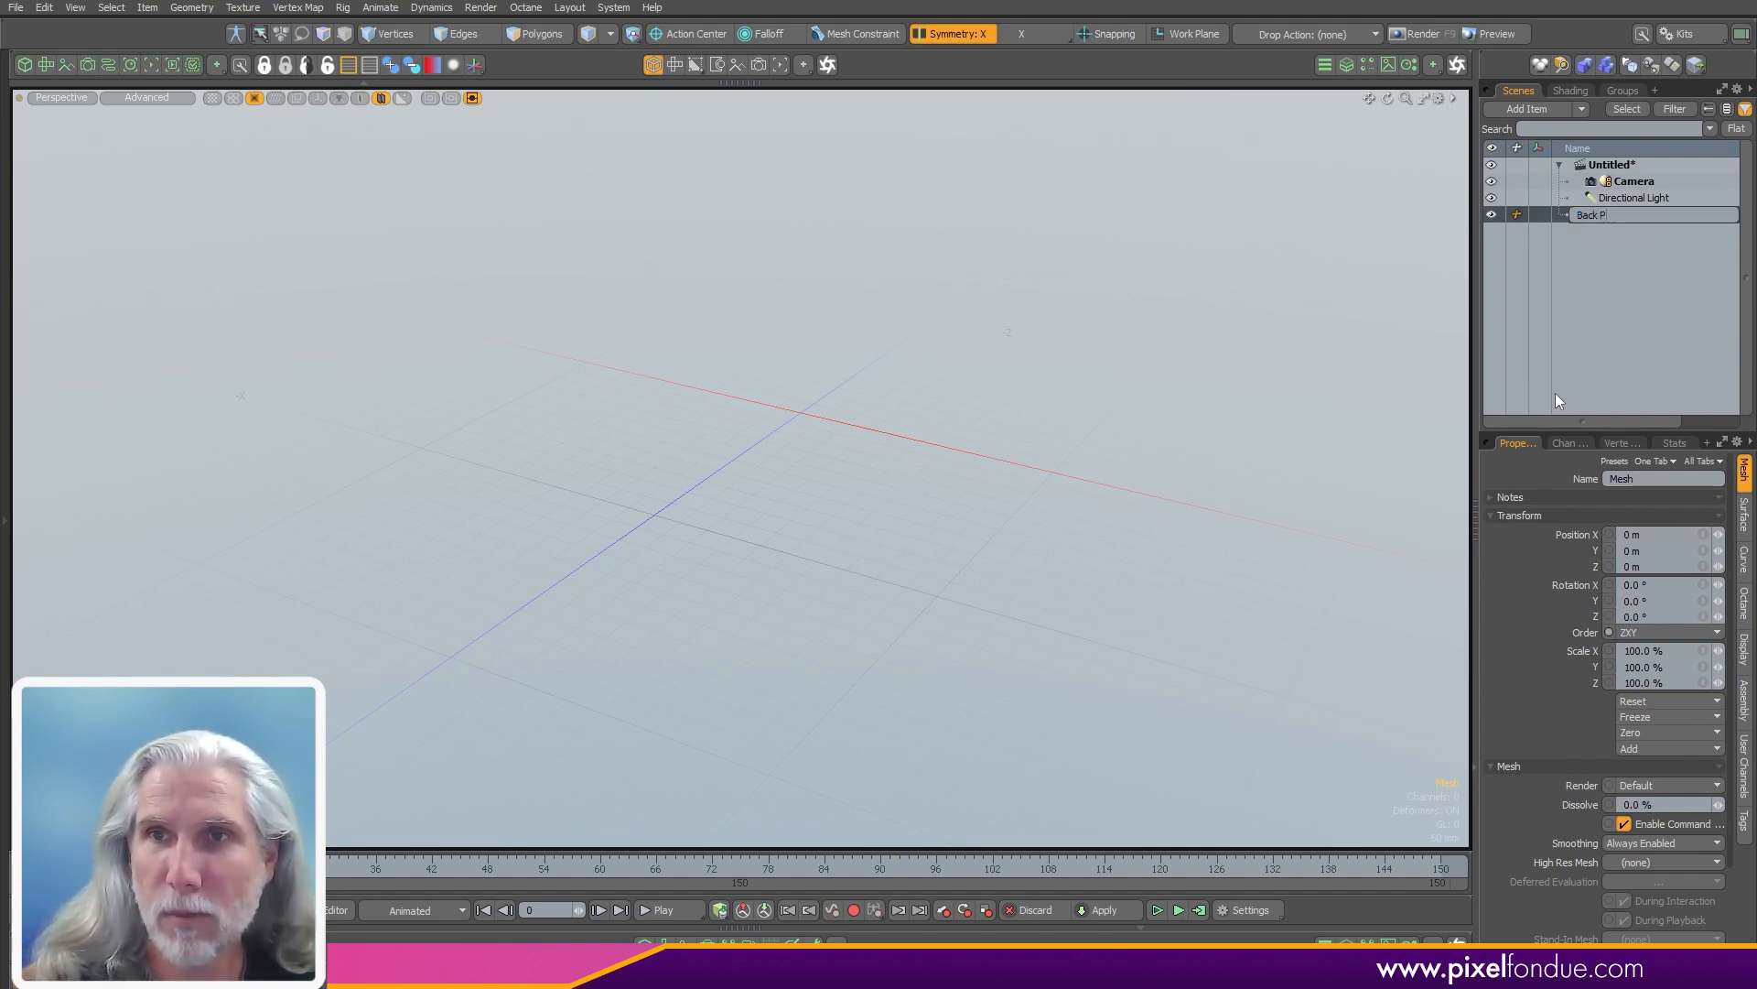
key("Return")
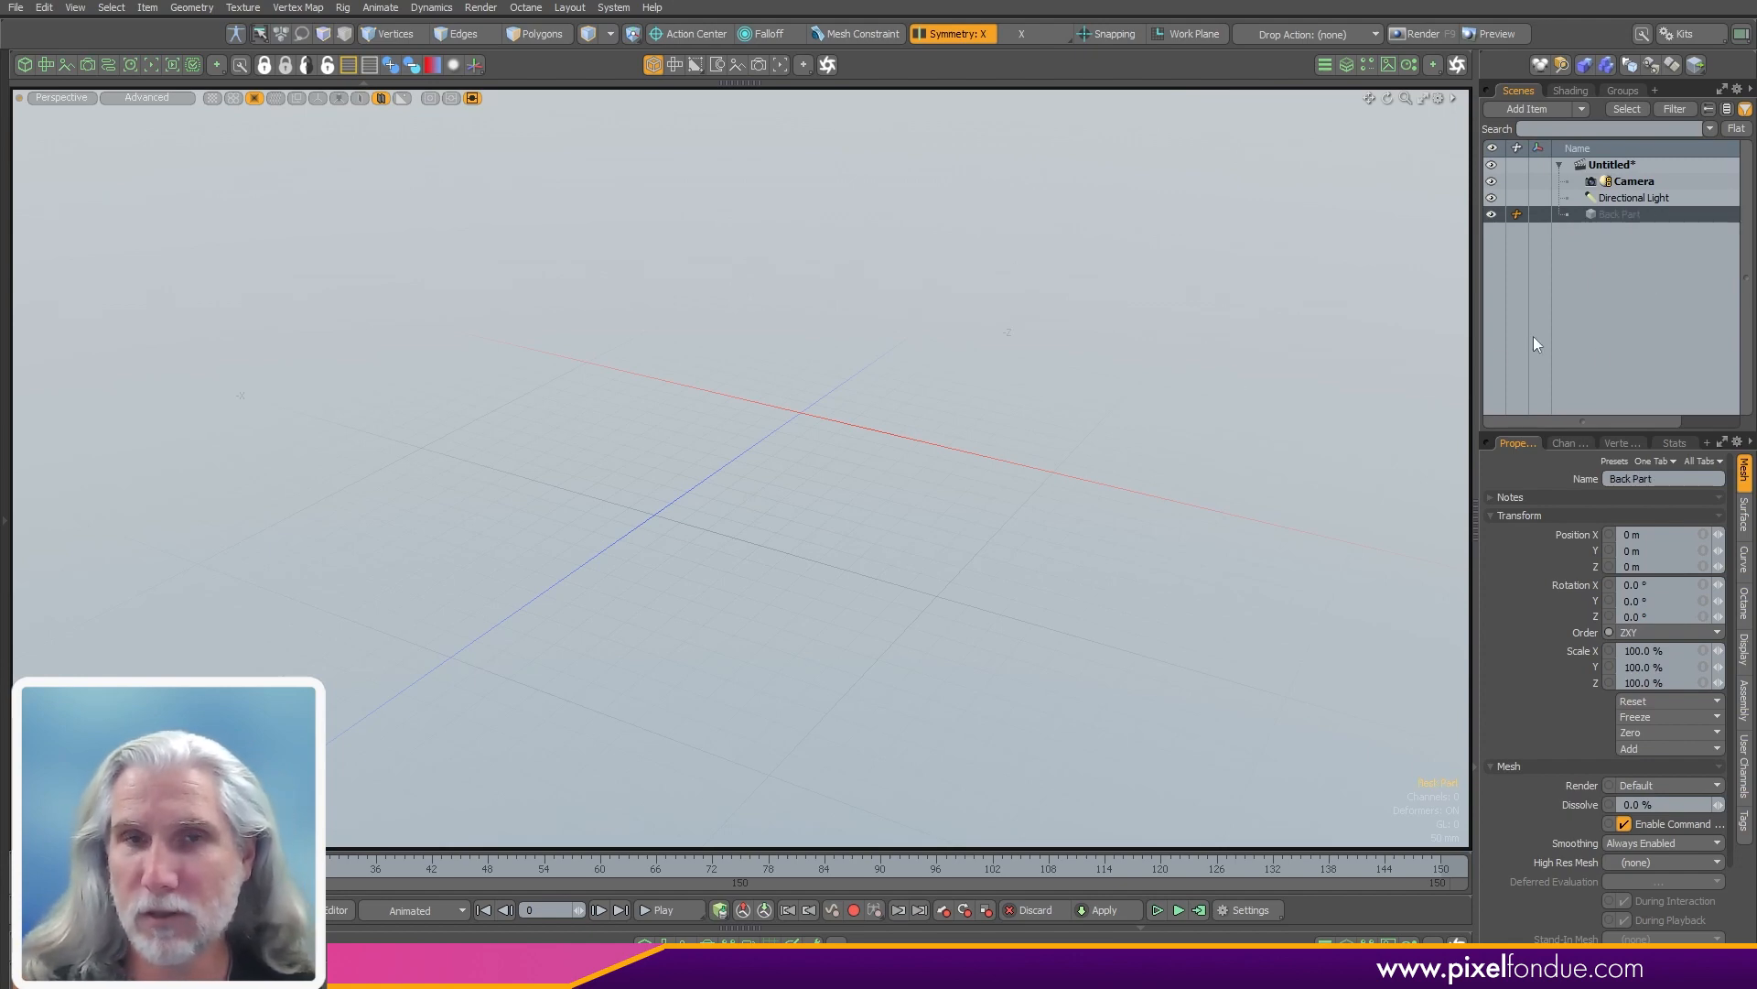
- Draw an uncapped cylinder with a radius of about 204 mm along the Z axis in the Back Part mesh
left_click_drag(772, 563, 770, 586, "alt")
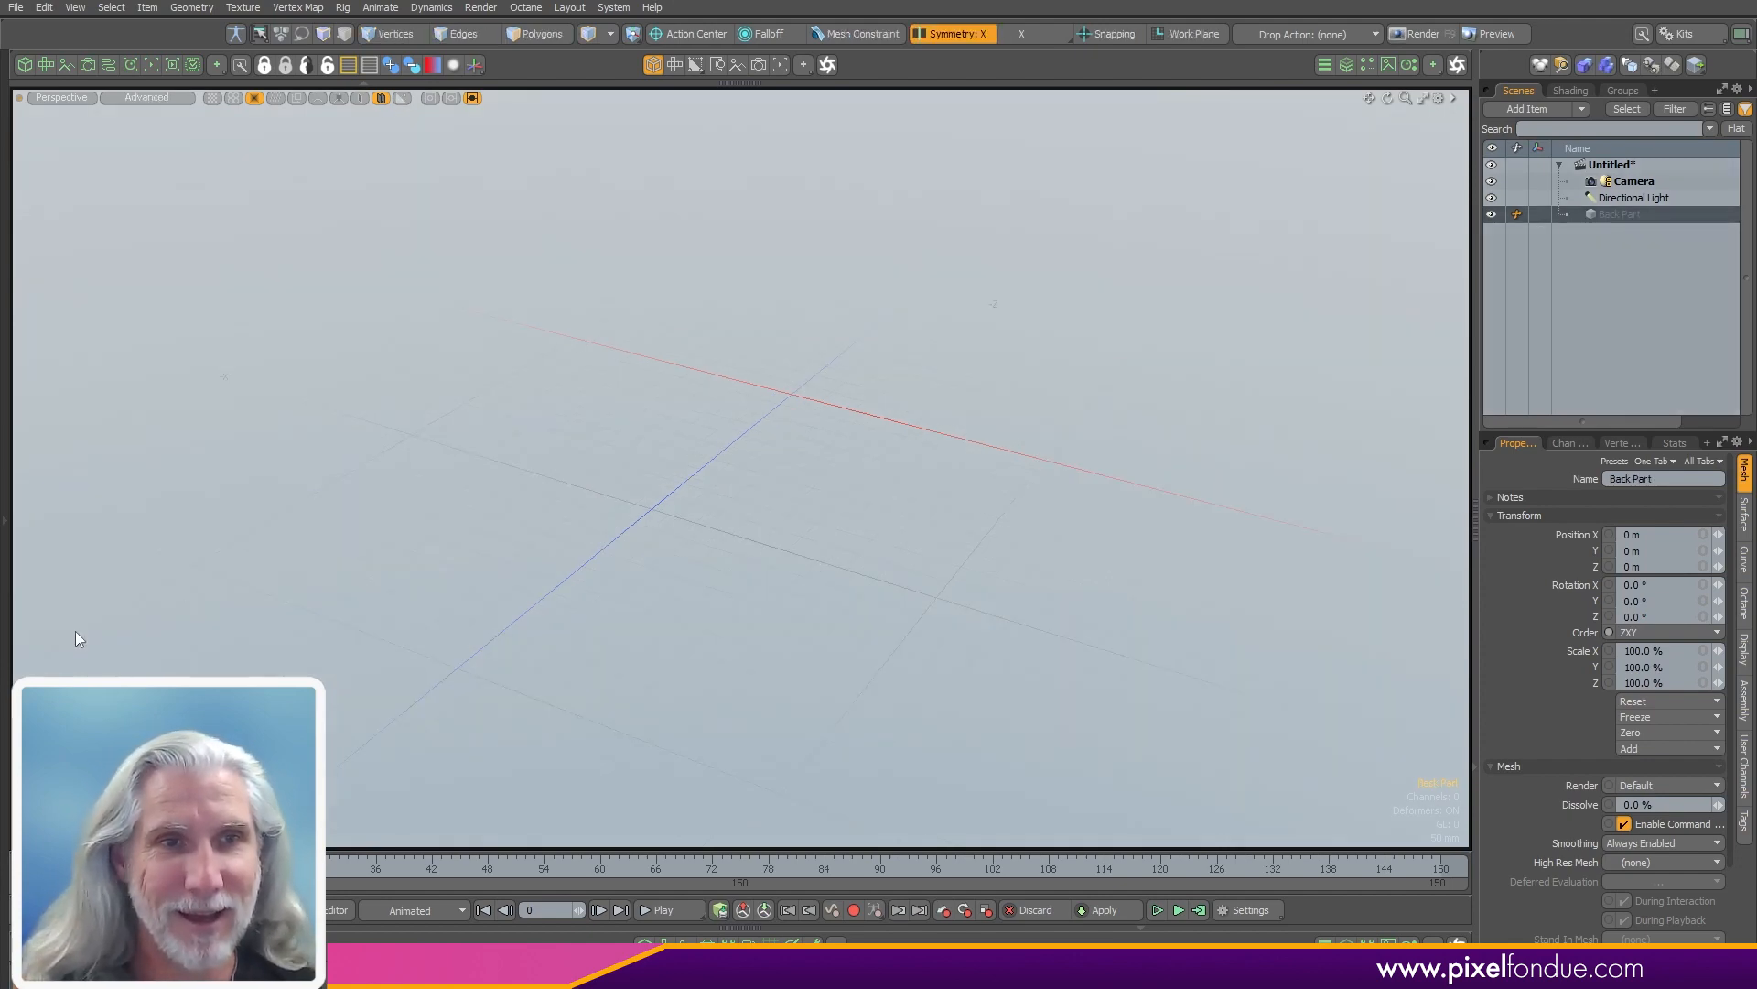
left_click(7, 481)
left_click(17, 64)
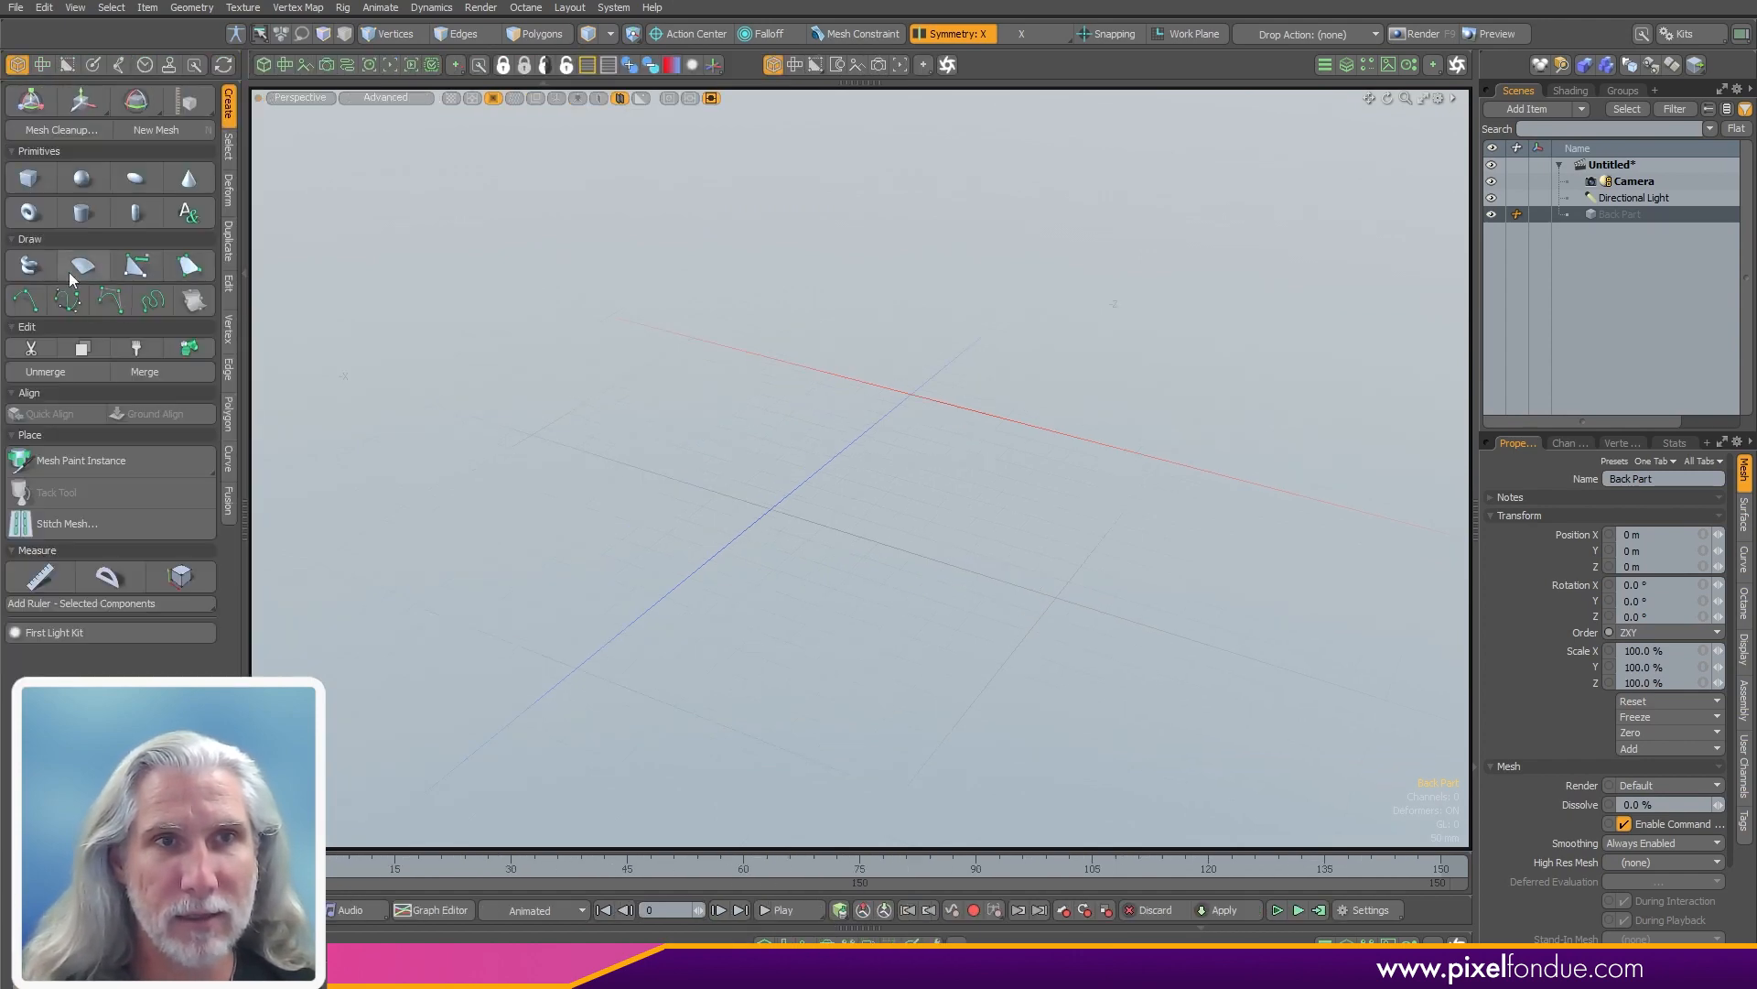
left_click(103, 221)
mouse_move(733, 588)
left_mouse_down("alt")
mouse_move(800, 530)
mouse_move(1130, 389)
left_mouse_up("alt")
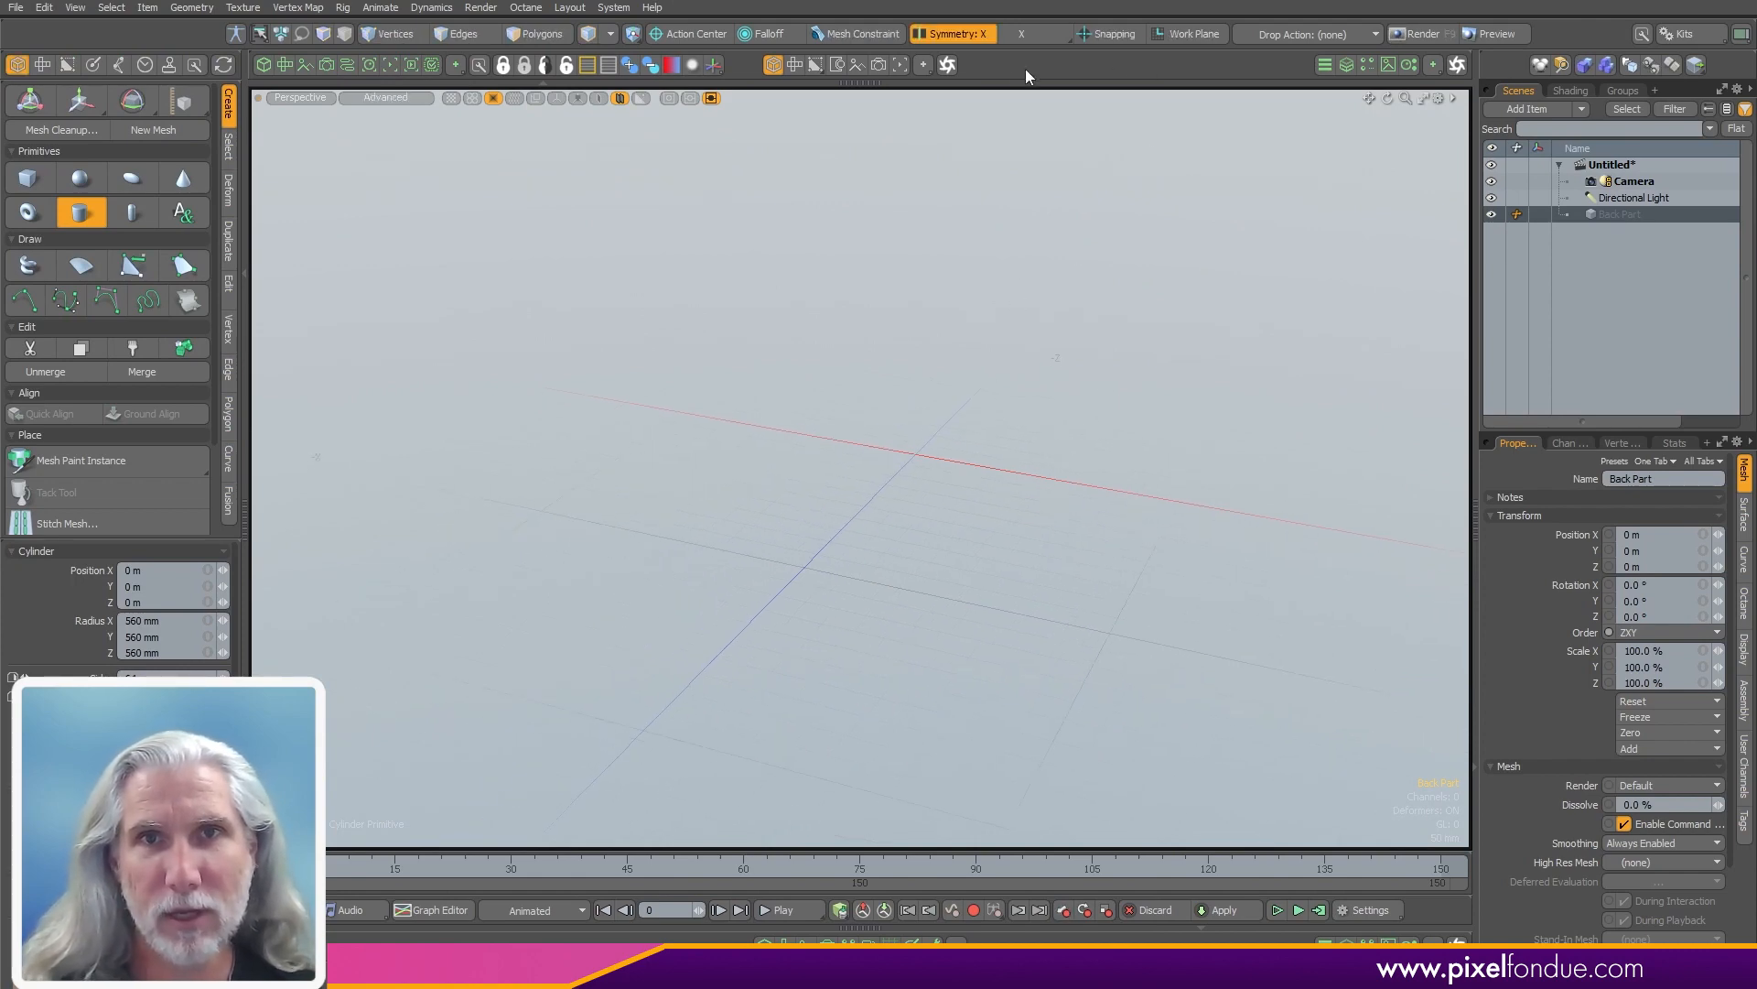
mouse_move(1008, 381)
left_mouse_down("alt")
mouse_move(886, 522)
mouse_move(944, 461)
mouse_move(891, 486)
mouse_move(989, 498)
left_mouse_up("alt")
left_click_drag(1172, 530, 1149, 463, "alt")
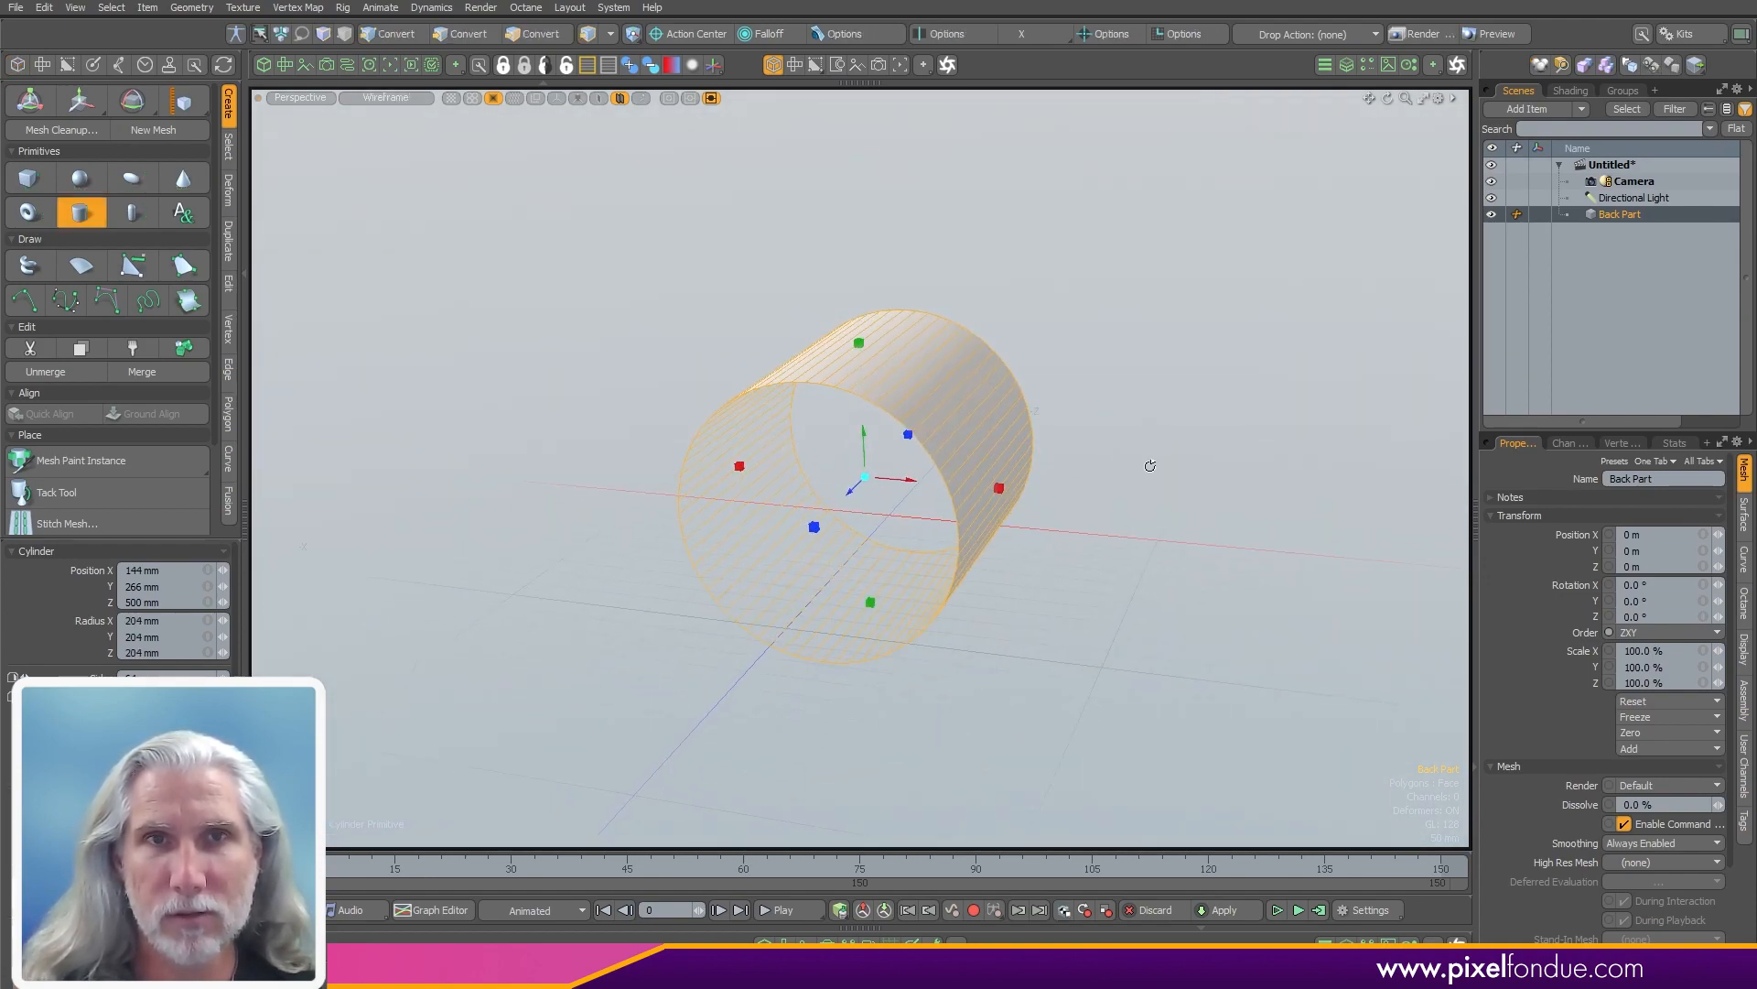
left_click_drag(1136, 543, 1149, 601, "alt")
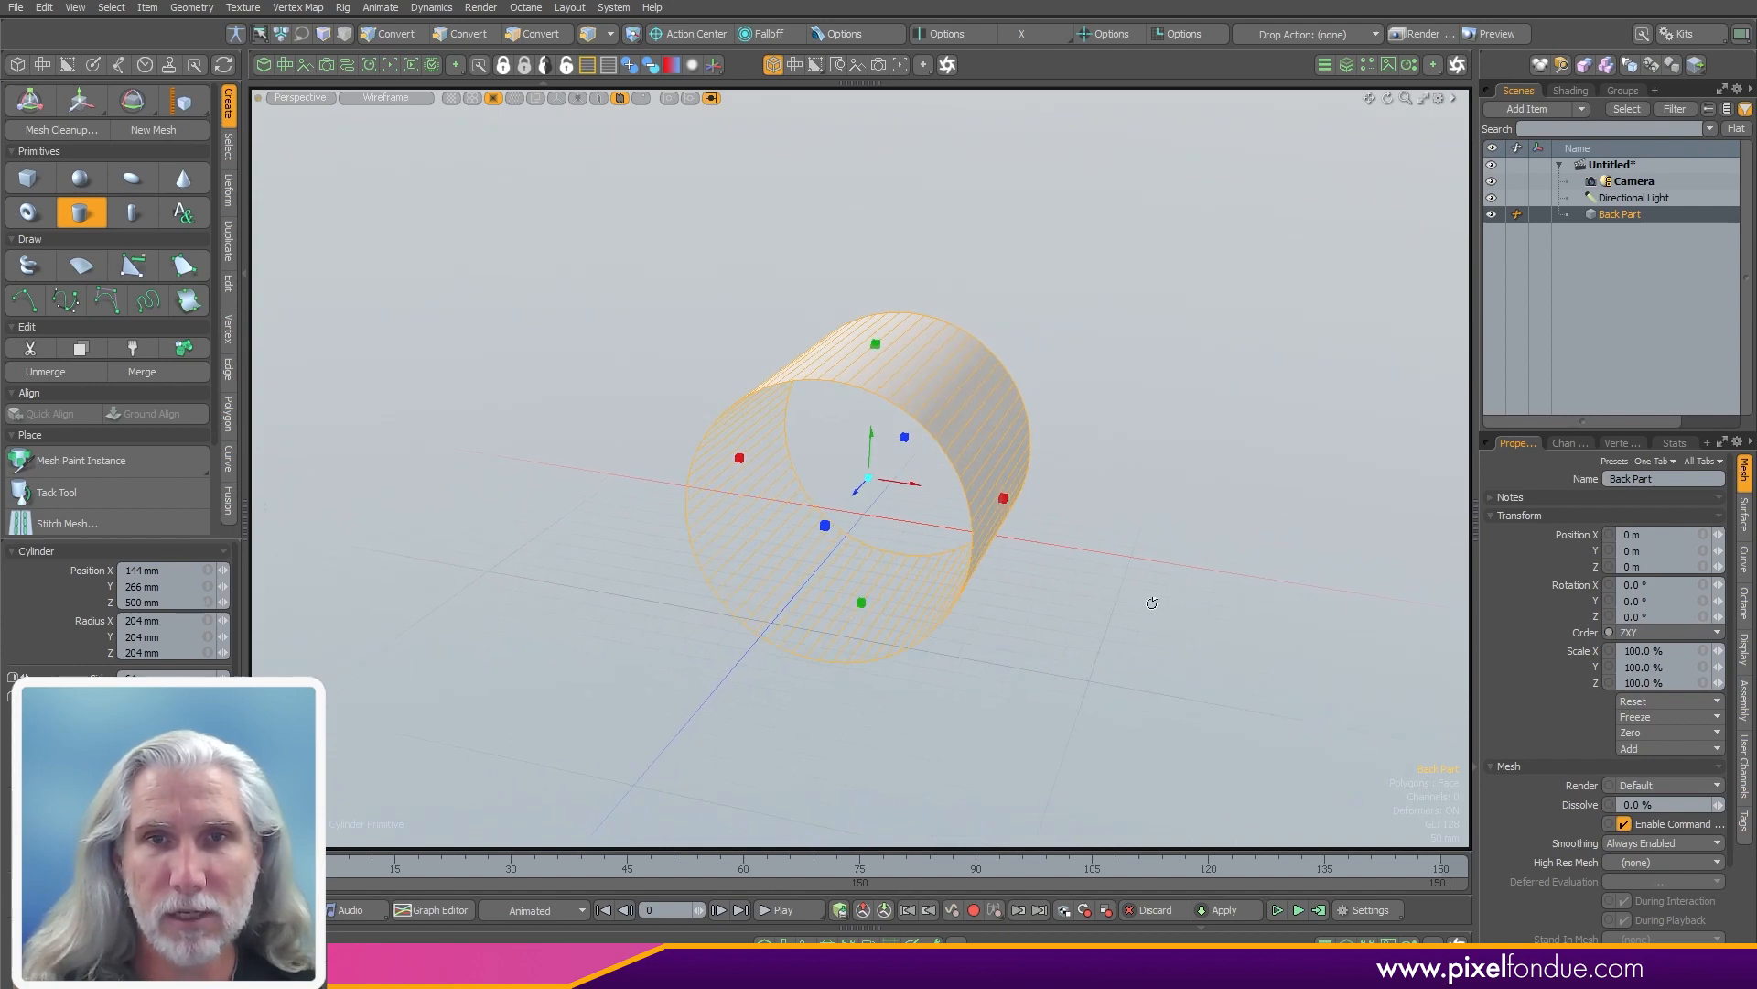
- Try Single Polygon caps on the cylinder's ends and set both caps back to None
key("k")
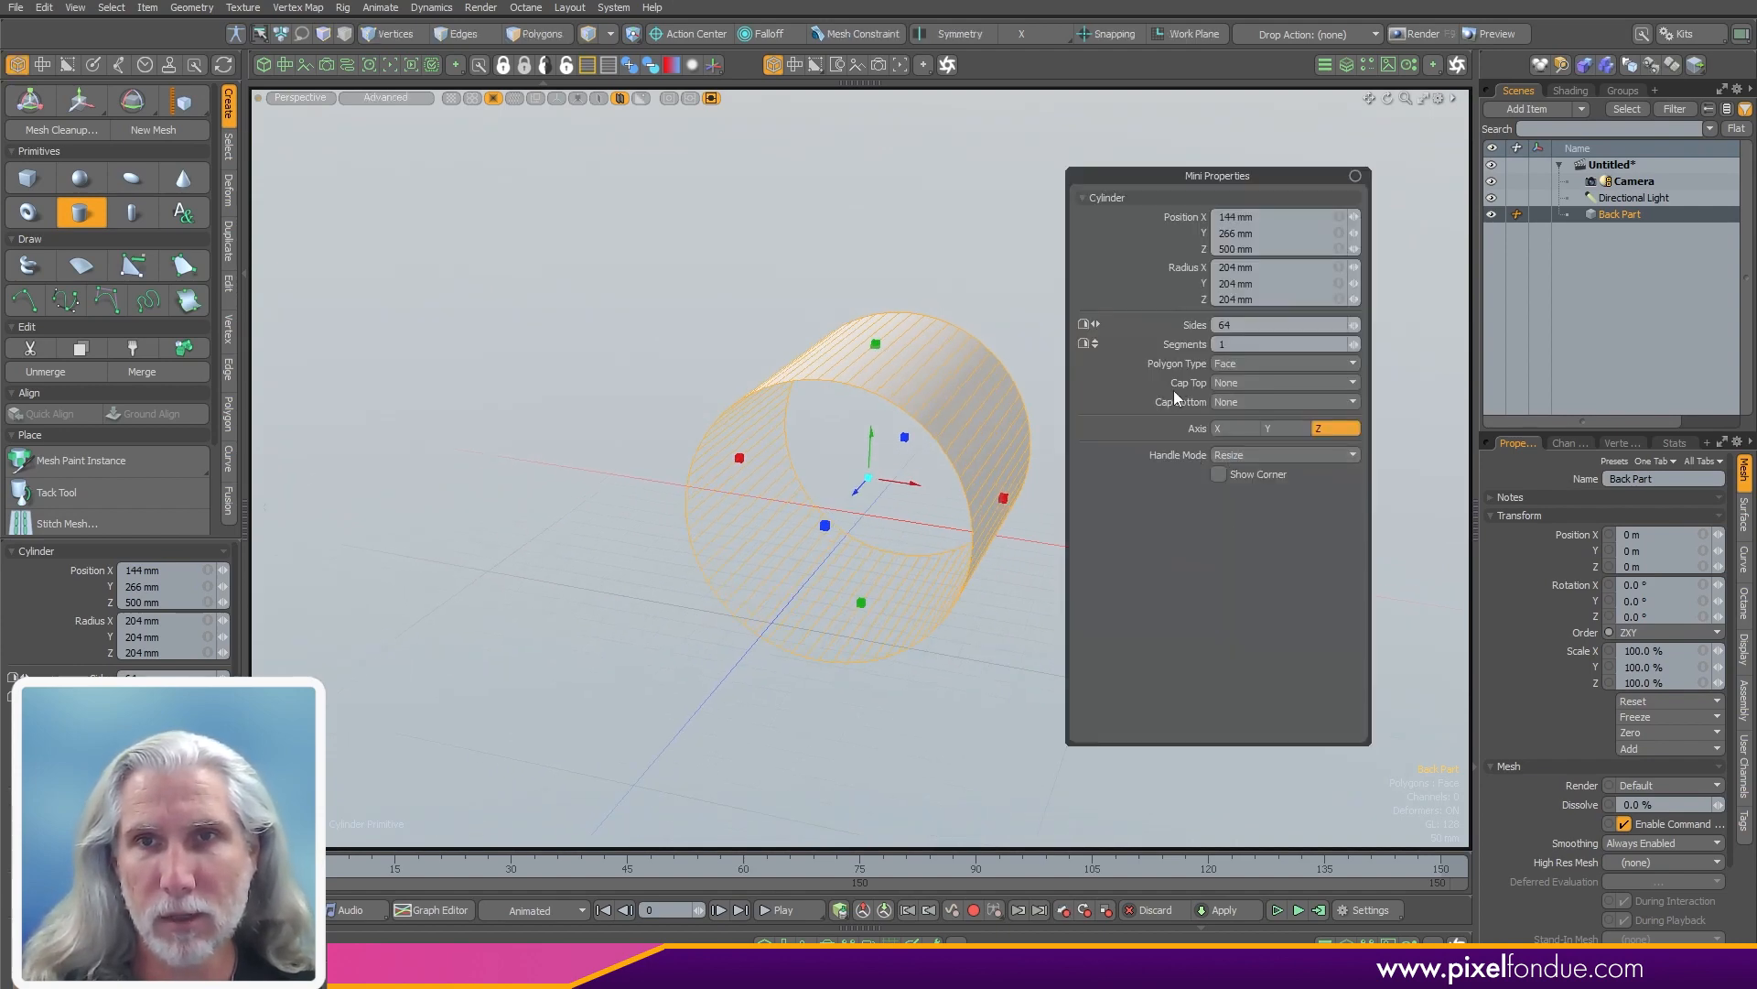
left_click(1234, 383)
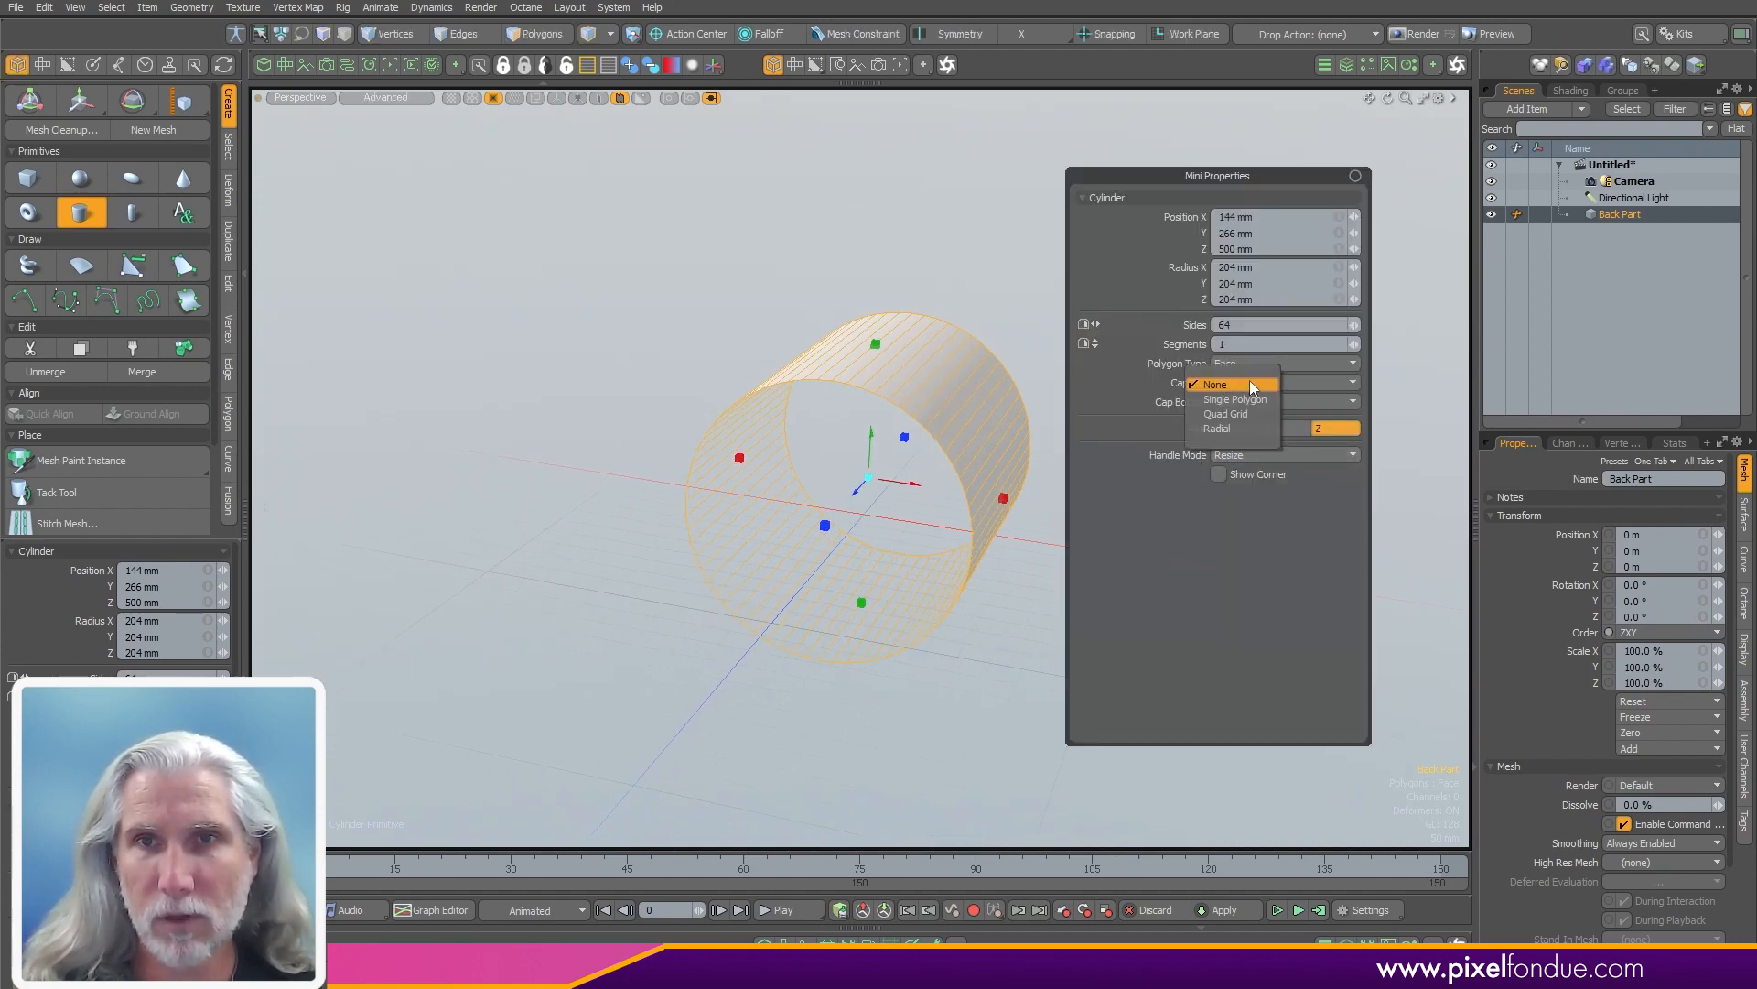
left_click(1245, 401)
left_click(1244, 403)
left_click(1246, 415)
left_click(1241, 405)
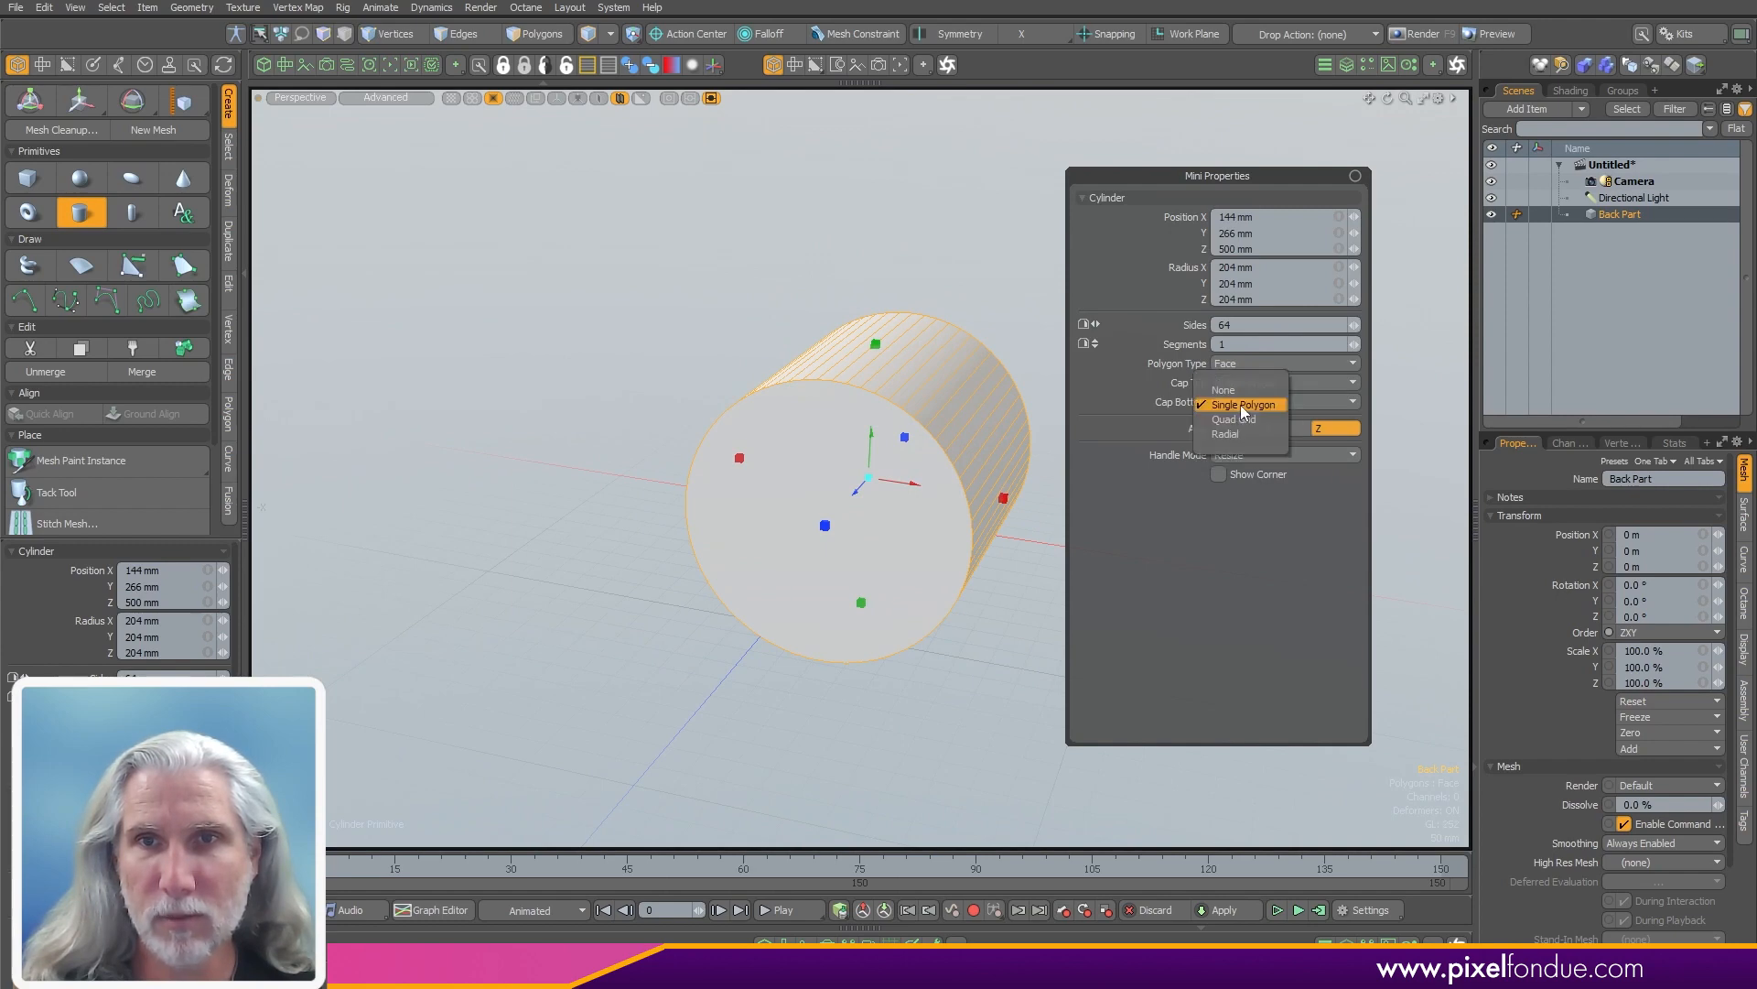
left_click(1244, 392)
left_click(1246, 385)
left_click(1248, 372)
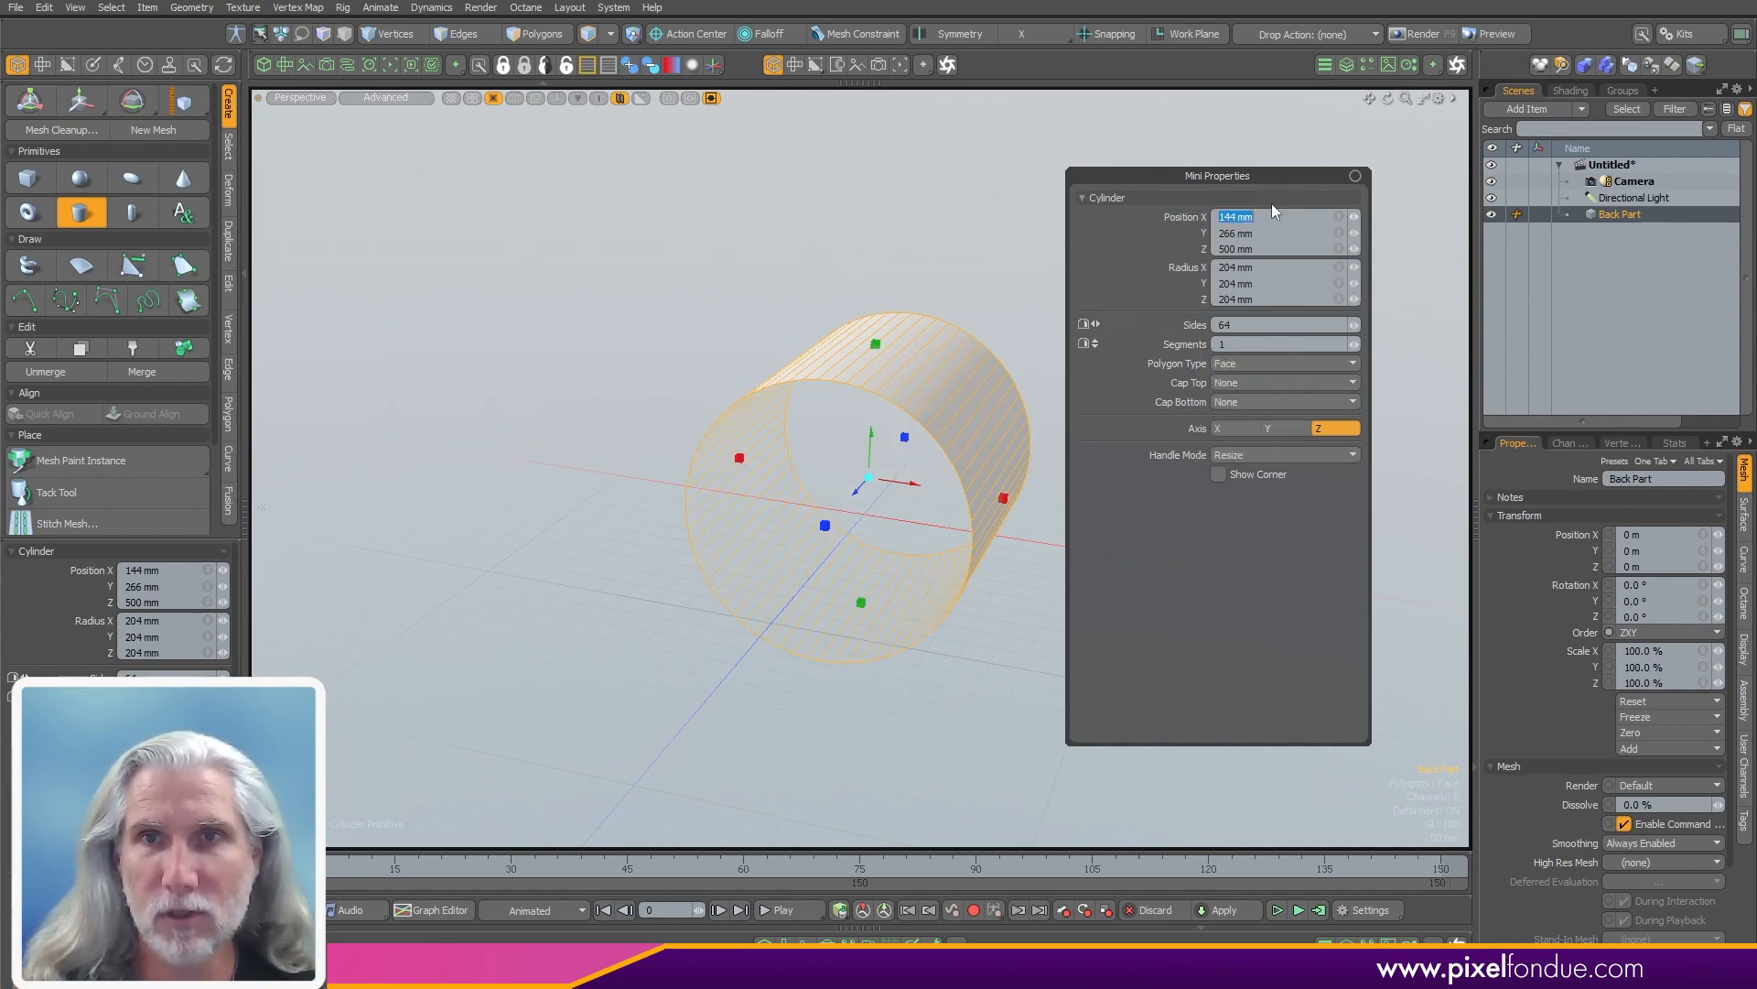
- Set the cylinder's position to 0 on all axes and its radius to 200 mm, finish the primitive and clear the selection
type("0")
key("Return")
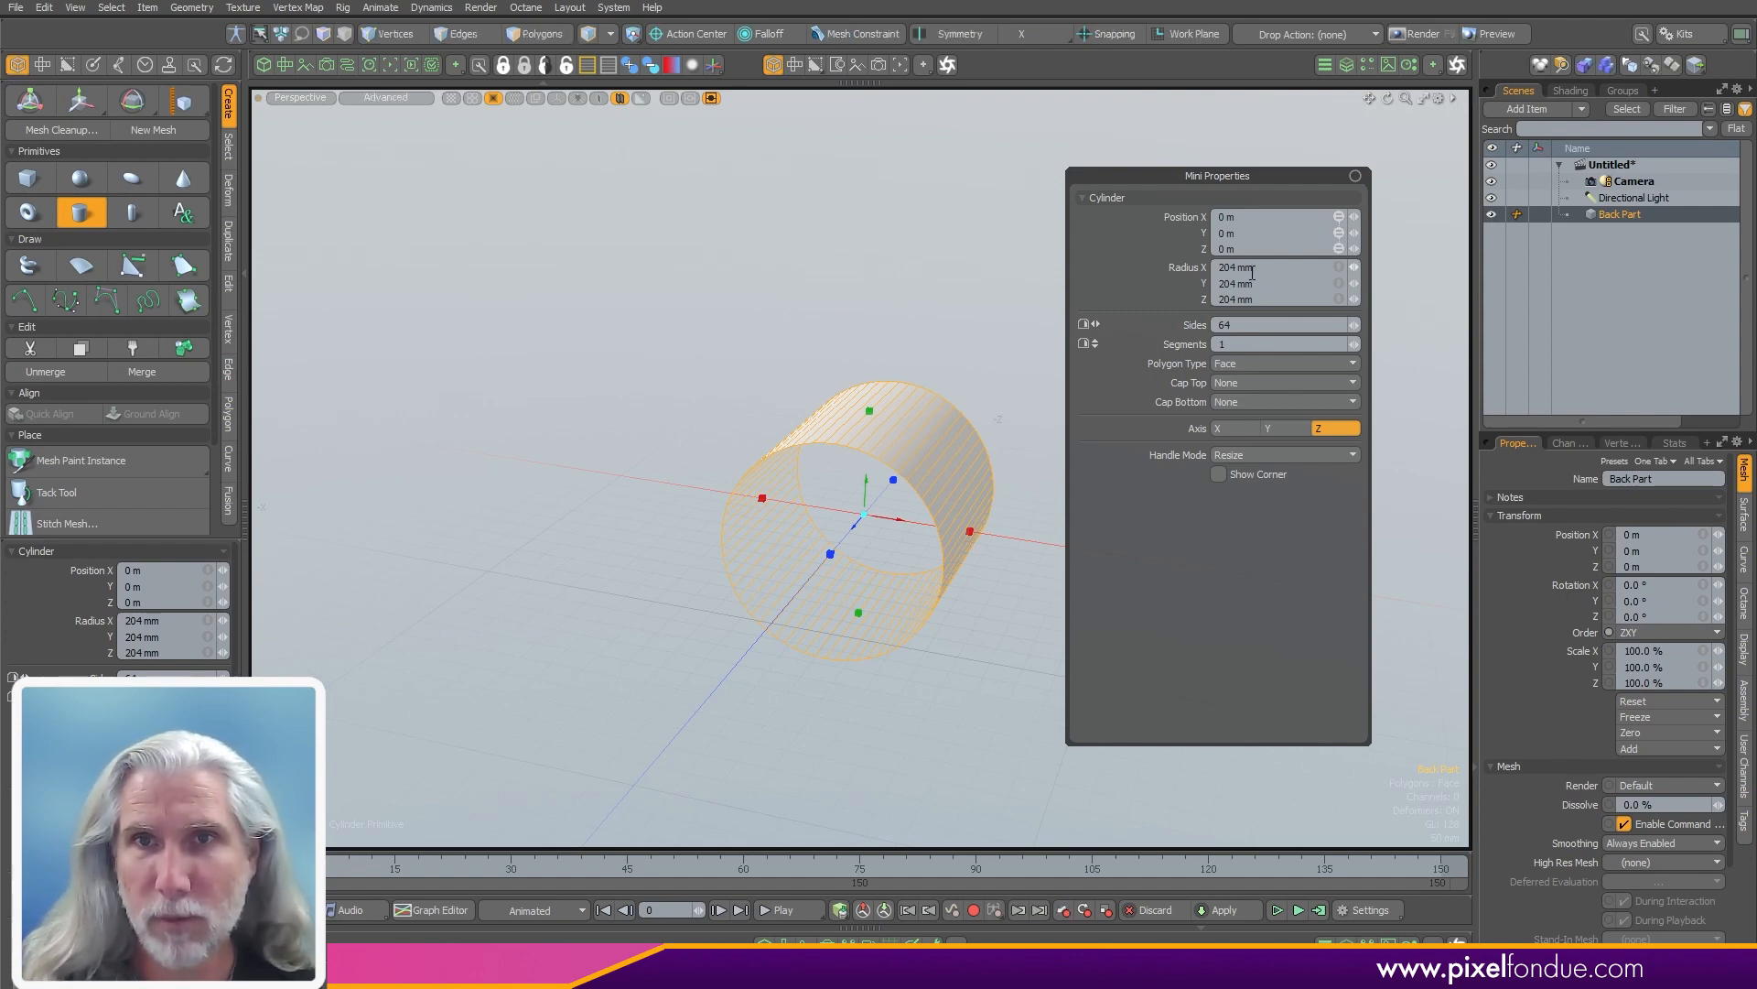
left_click_drag(1258, 268, 1095, 276)
type("200")
key("Return")
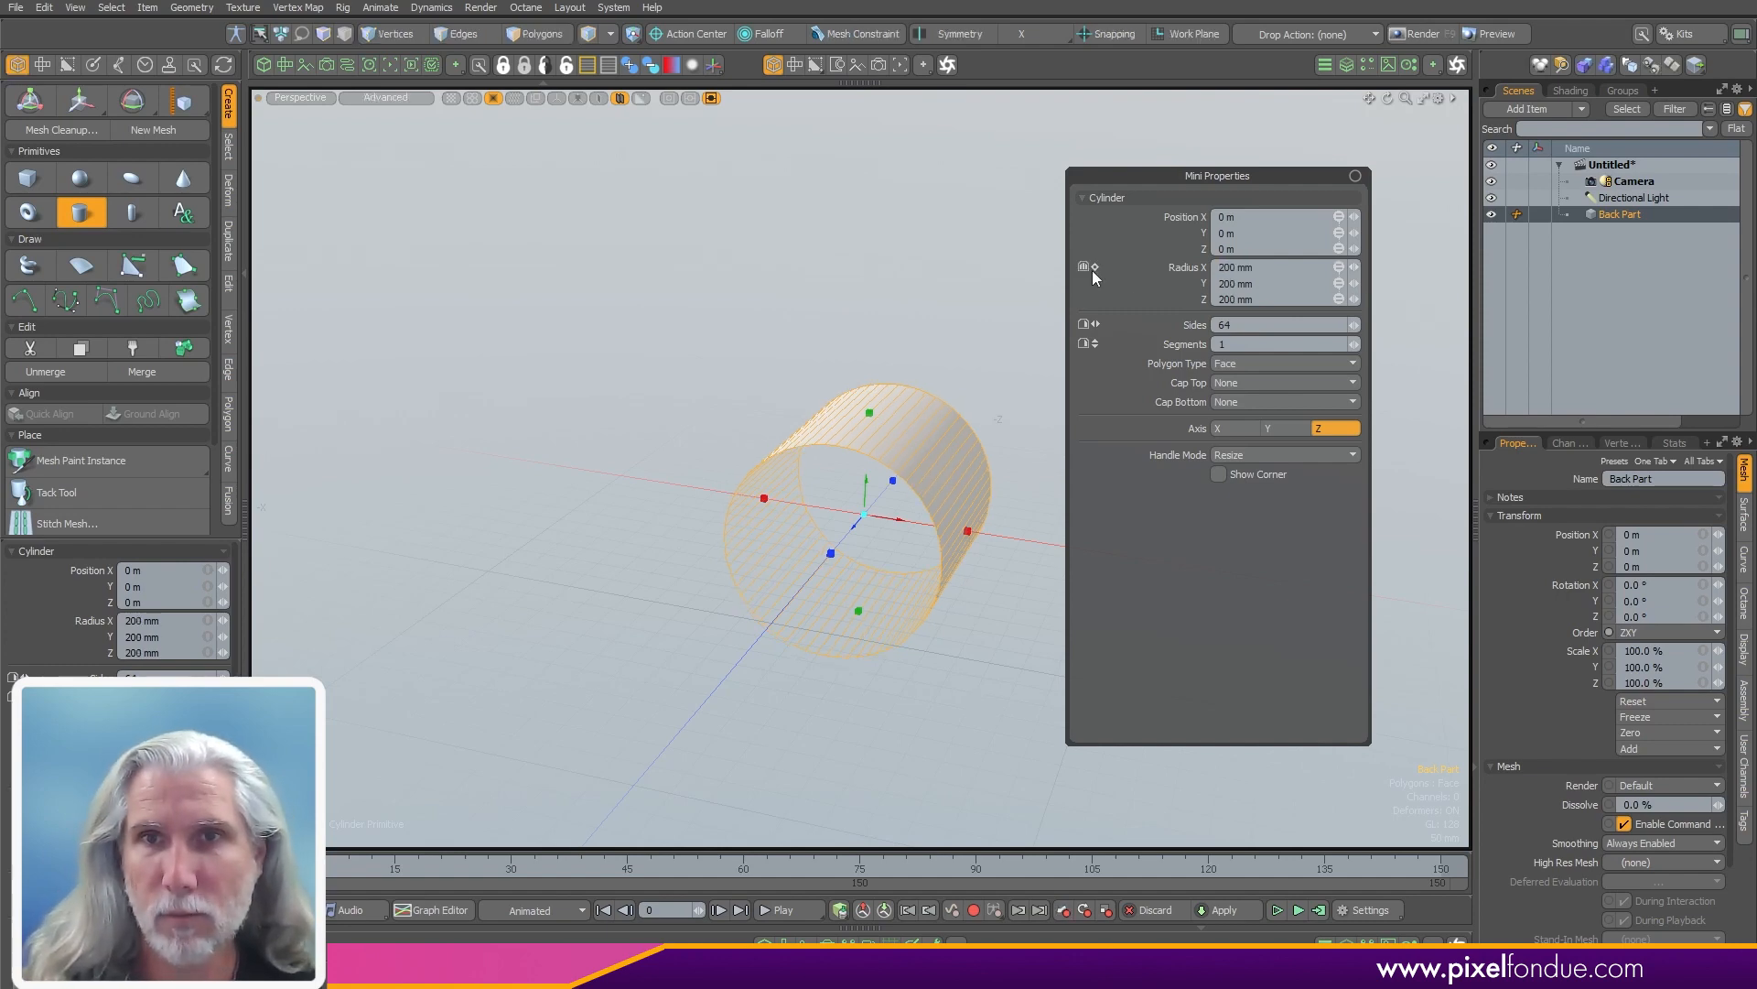
left_click_drag(845, 621, 732, 609, "alt")
left_click_drag(916, 549, 969, 455, "alt+shift")
left_click_drag(968, 513, 985, 565, "alt")
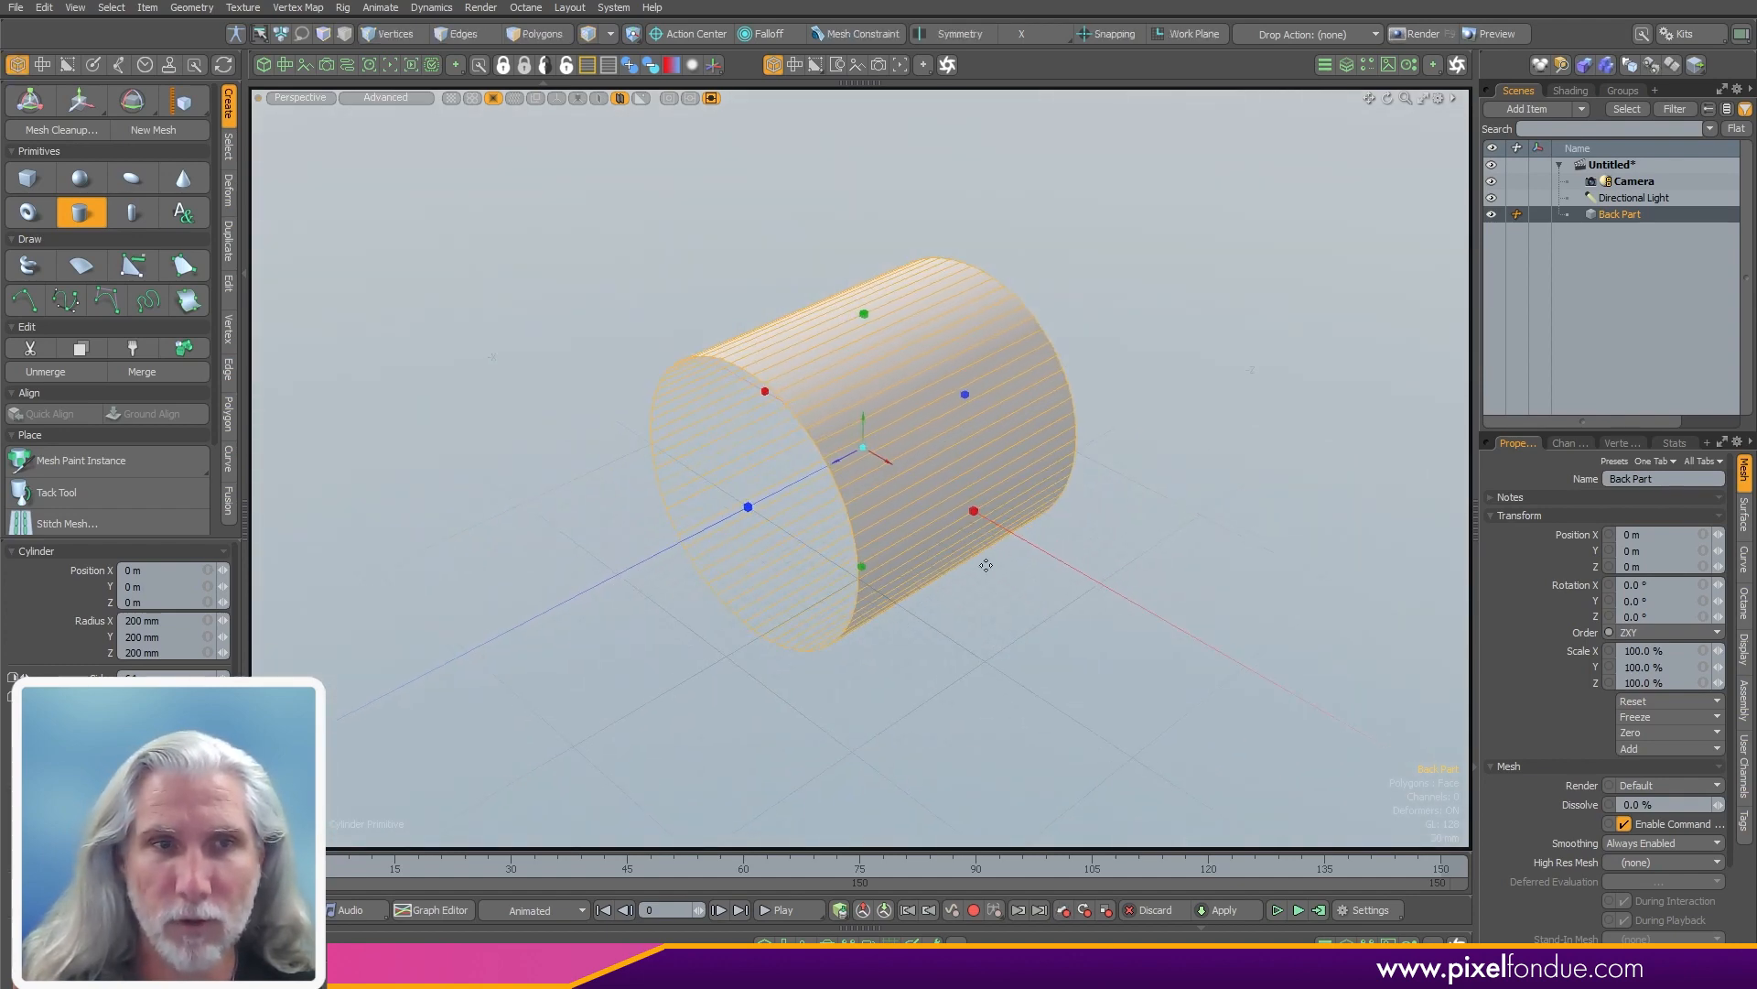
left_click_drag(1150, 643, 1040, 615, "alt+shift")
key("space")
left_click(1126, 667)
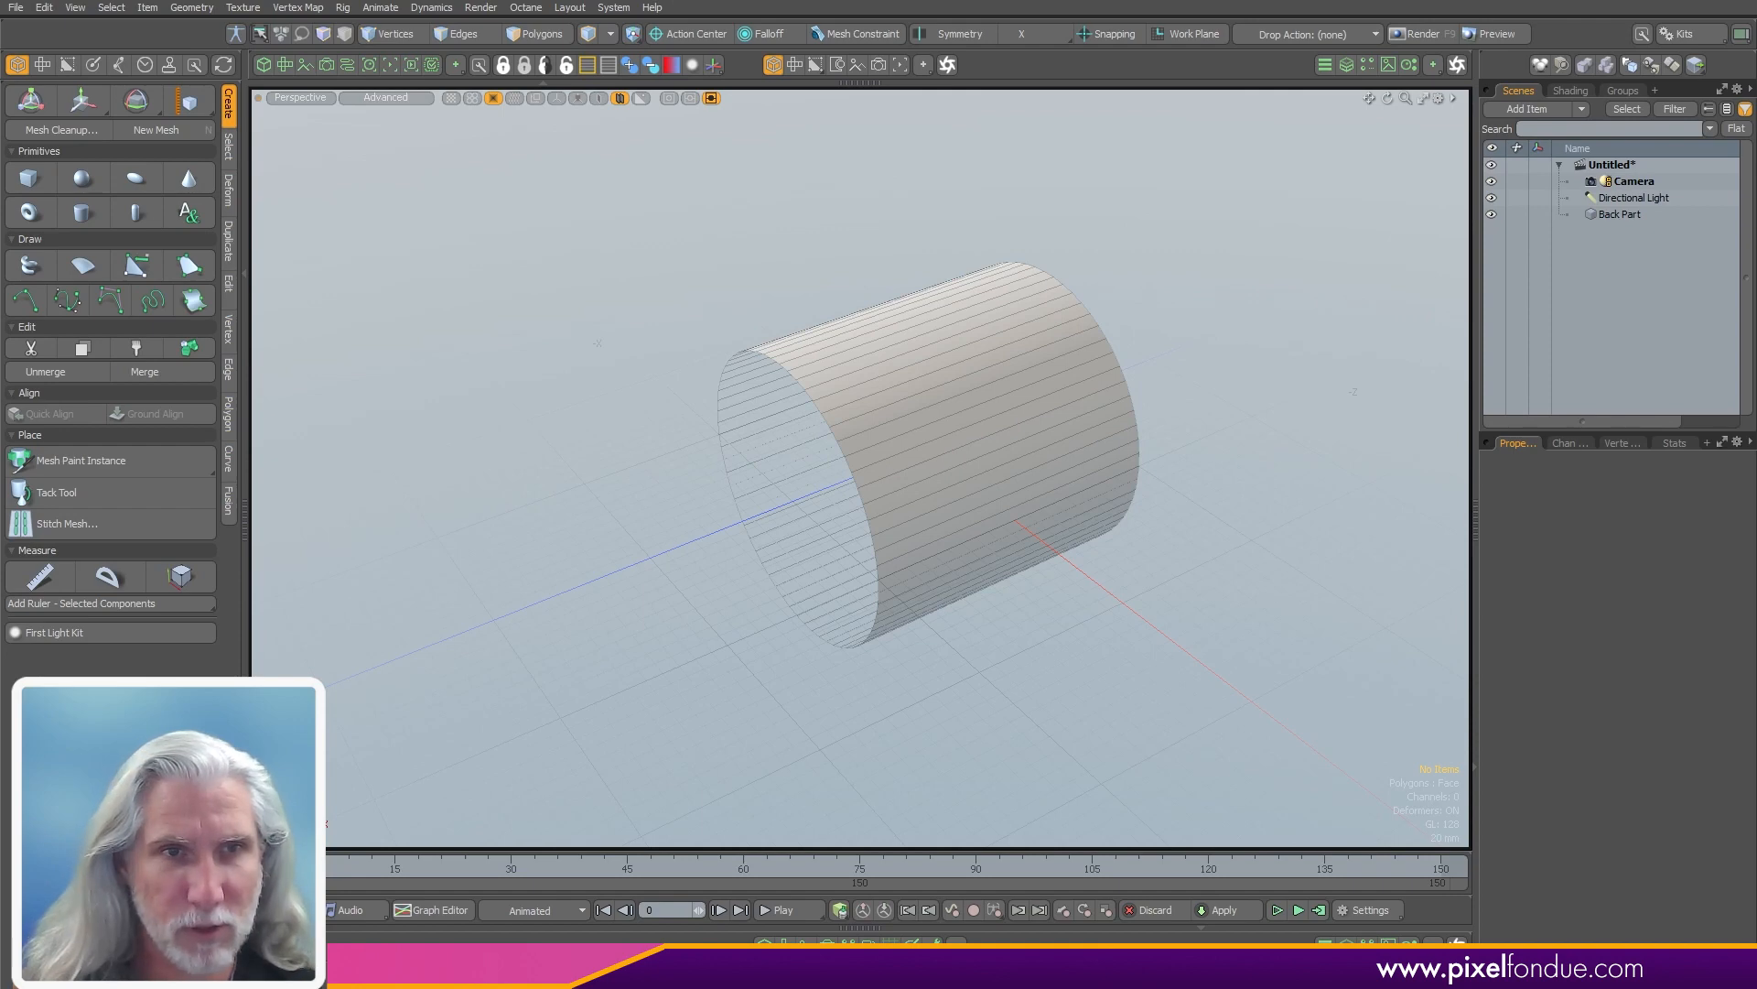
- Select the Back Part mesh, examine the tools offered in vertex, edge and polygon modes, and compare them with the pop-up context palette
left_click(223, 65)
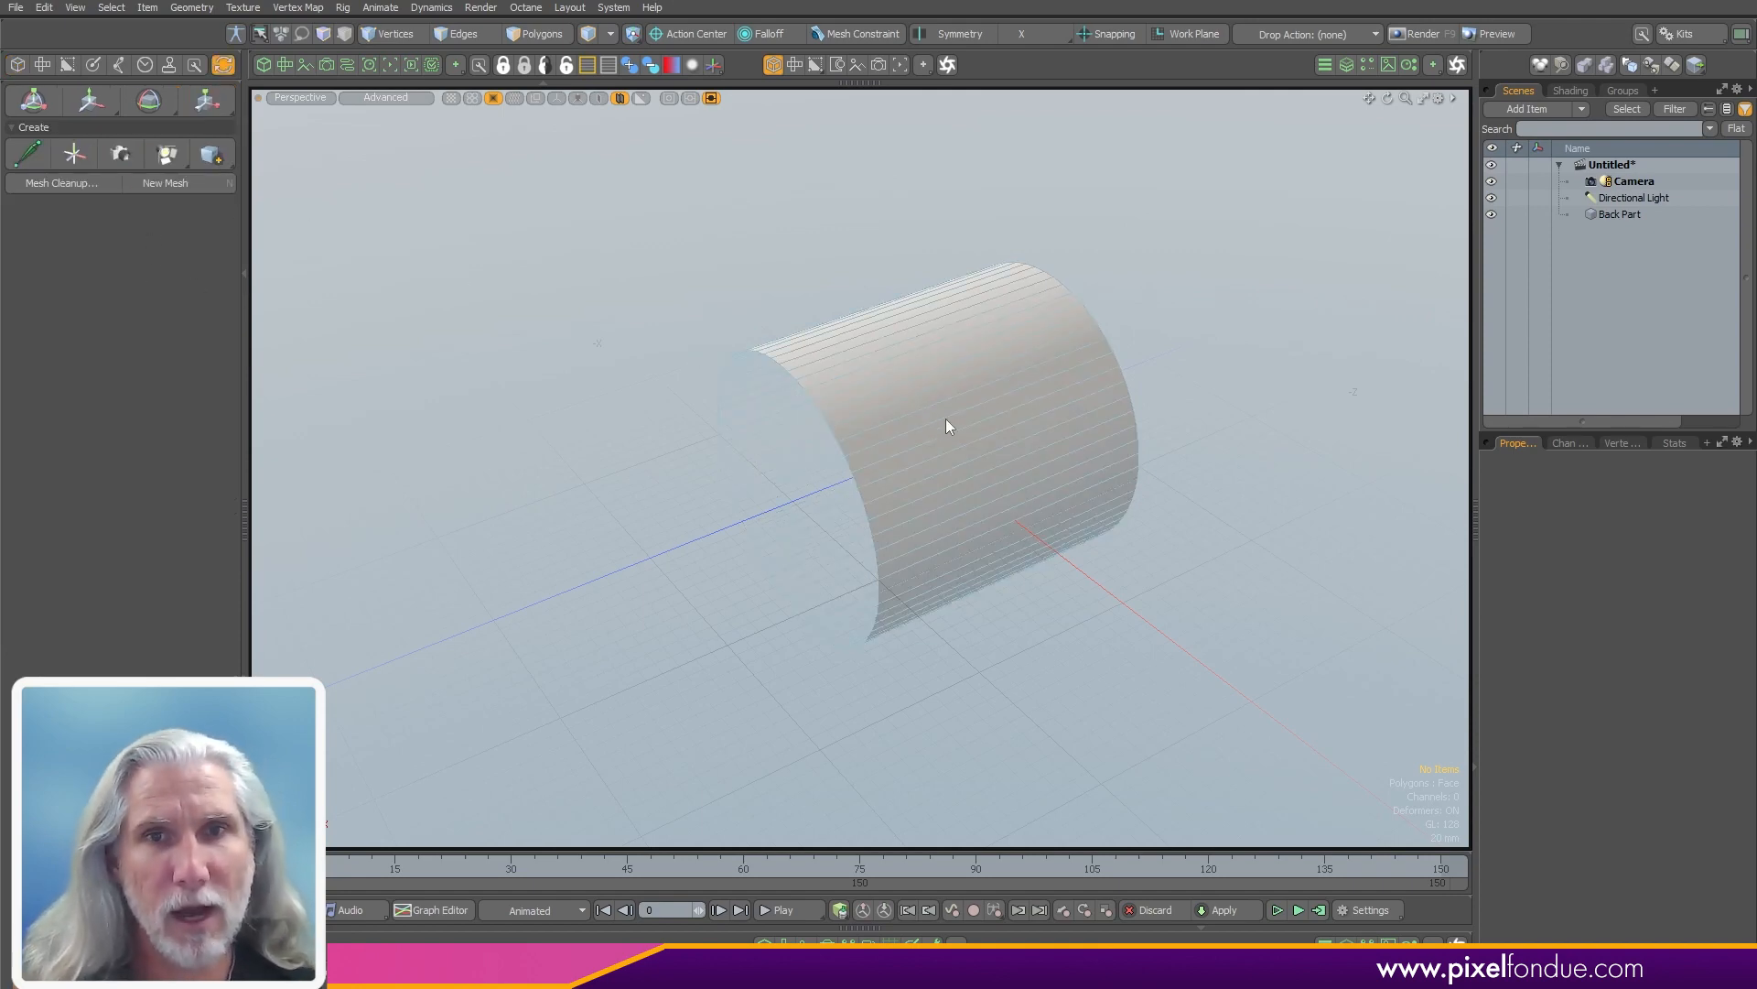
left_click(726, 455)
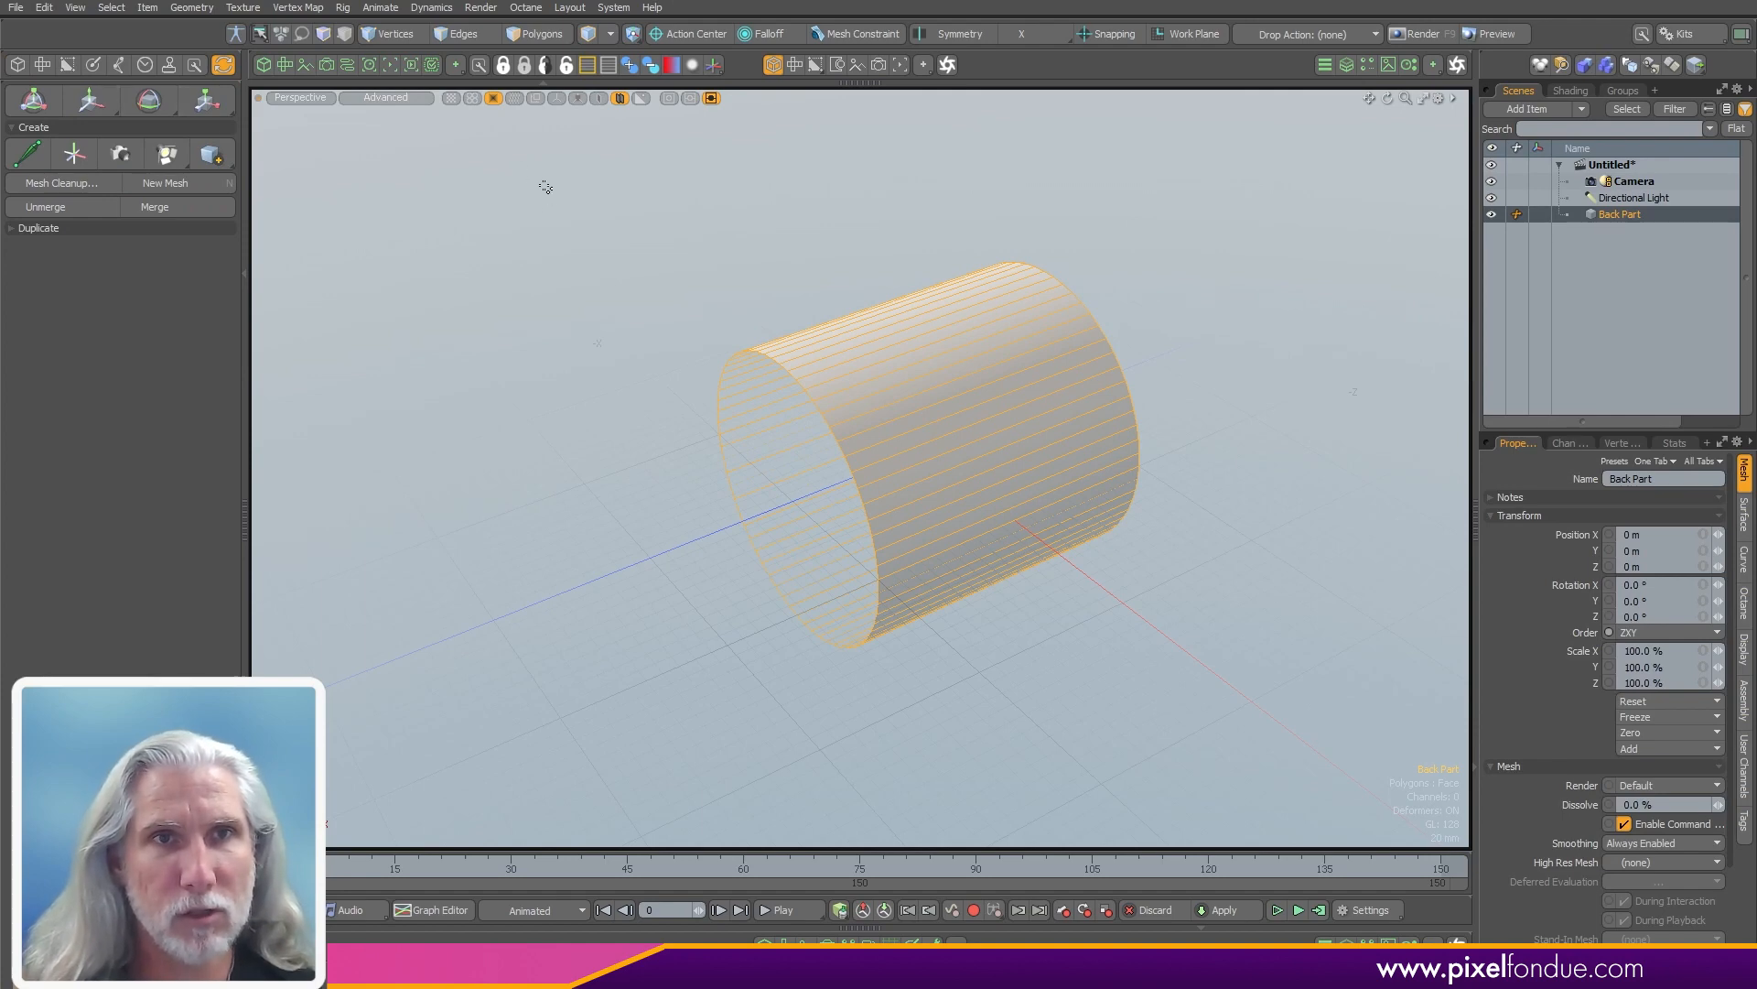
key("1")
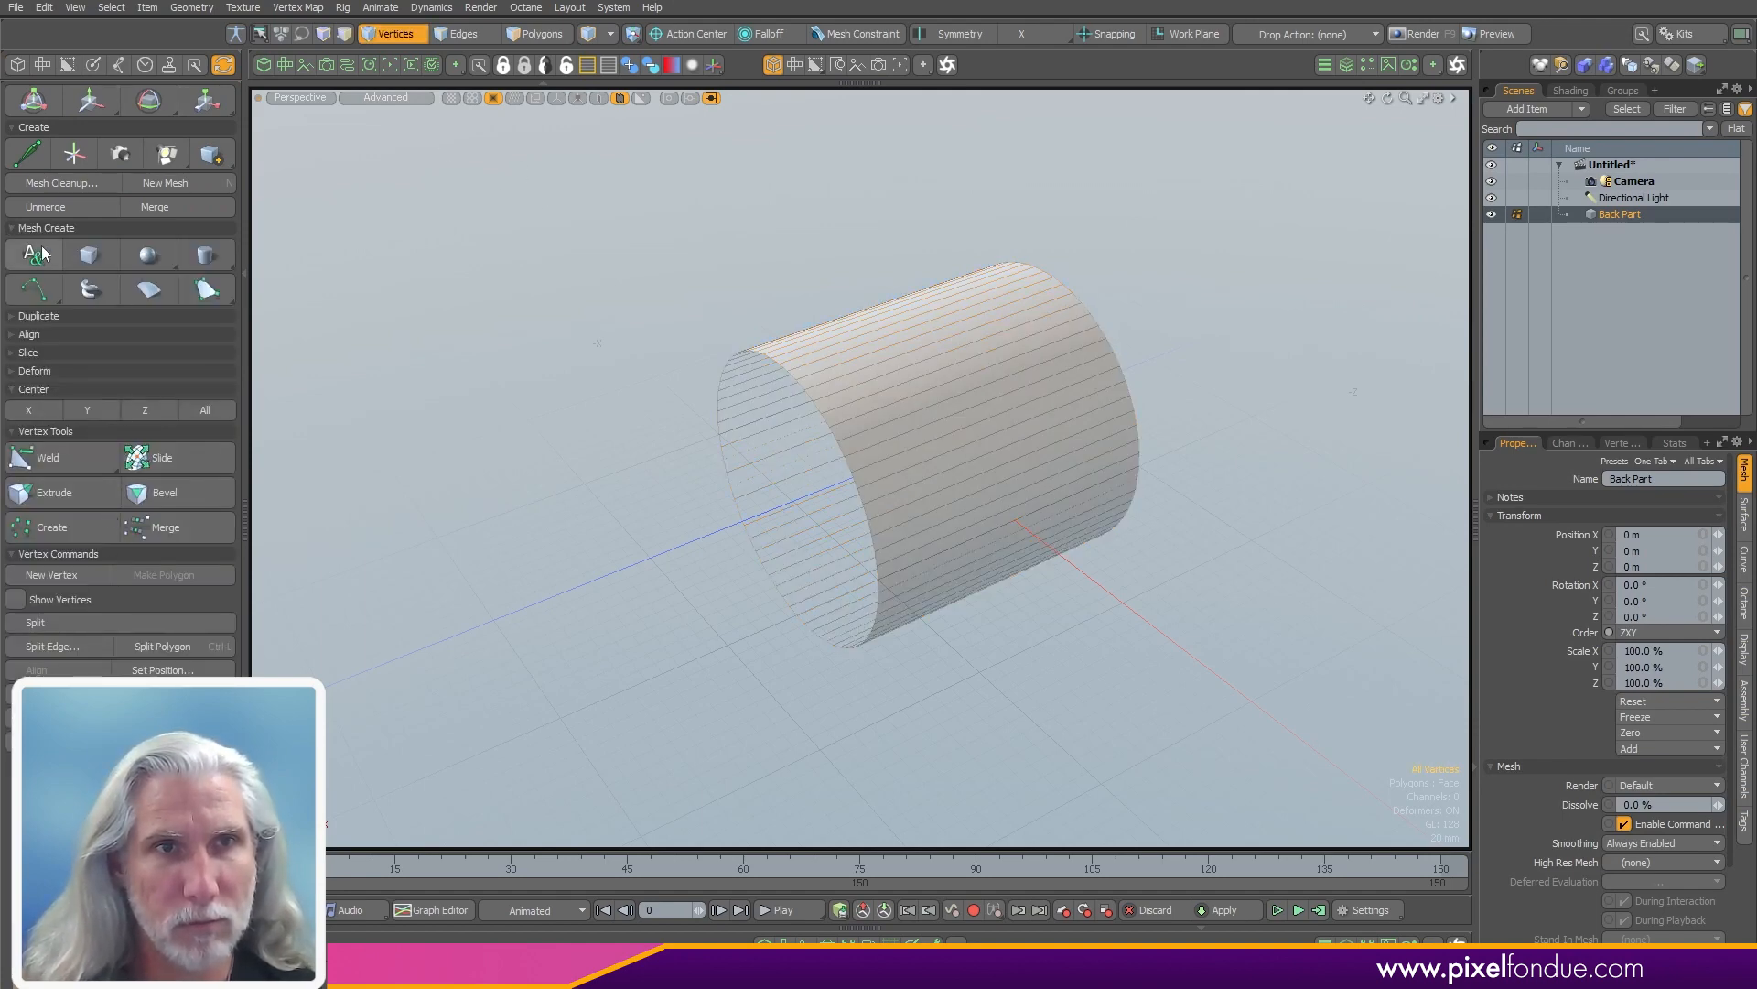
key("2")
key("3")
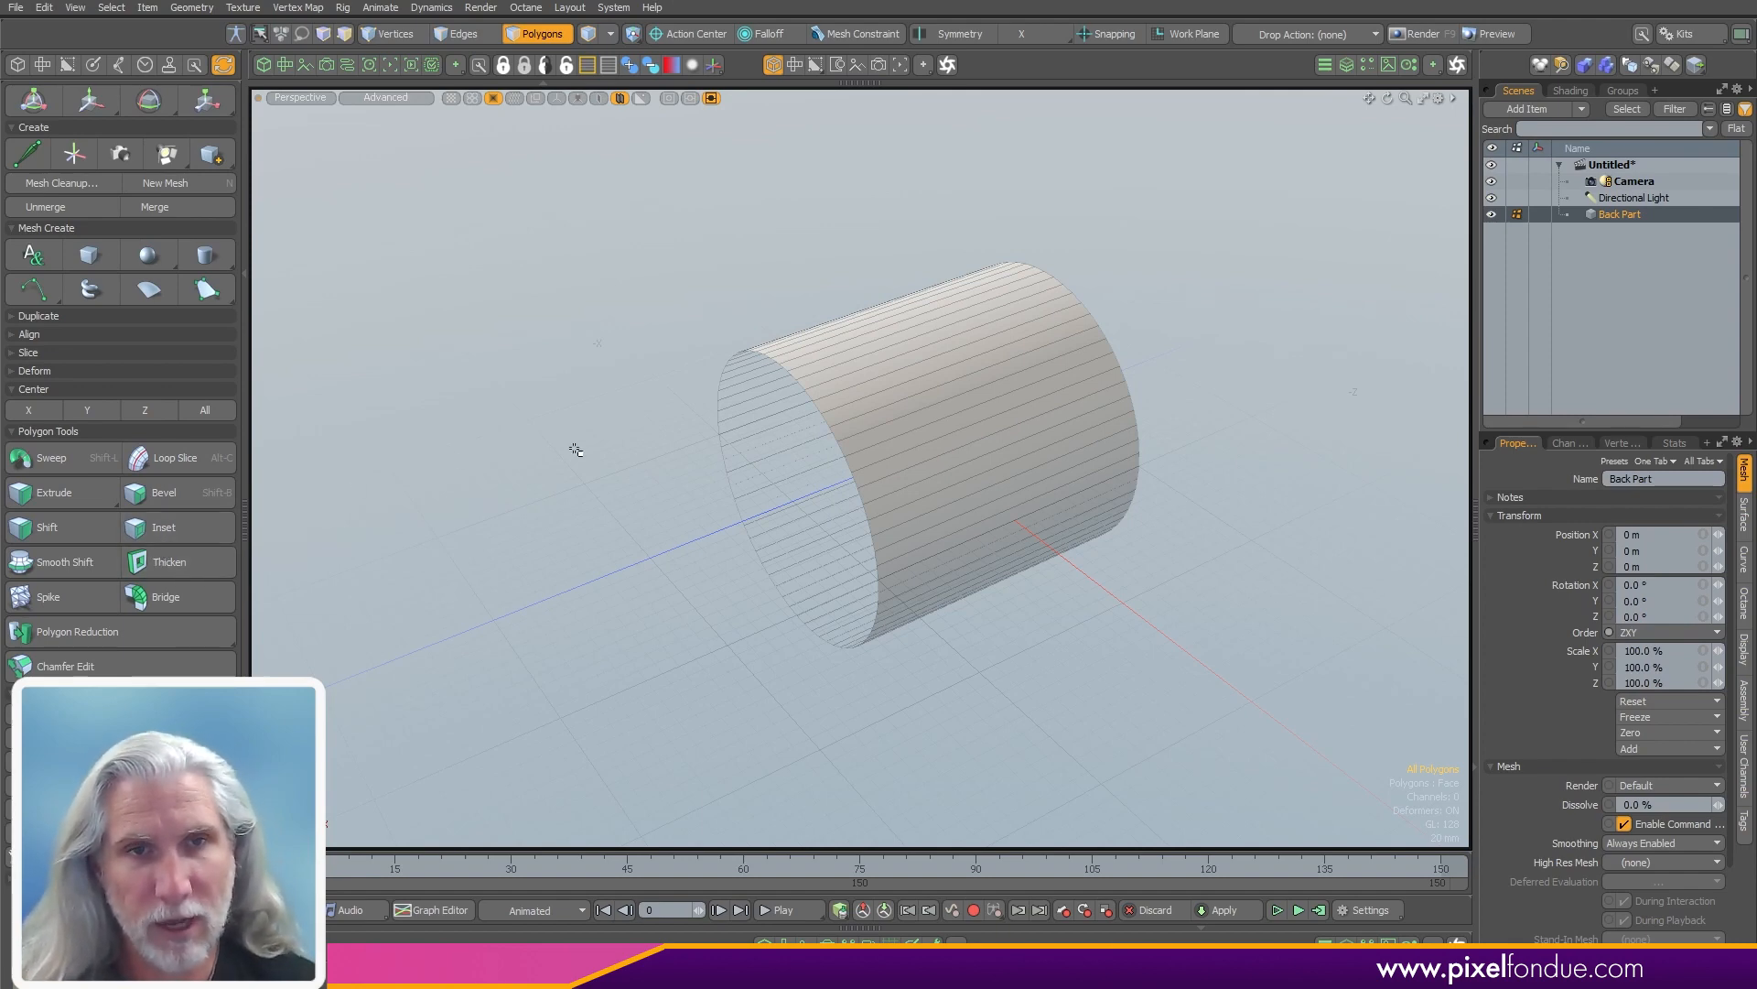
right_click(607, 478, "ctrl")
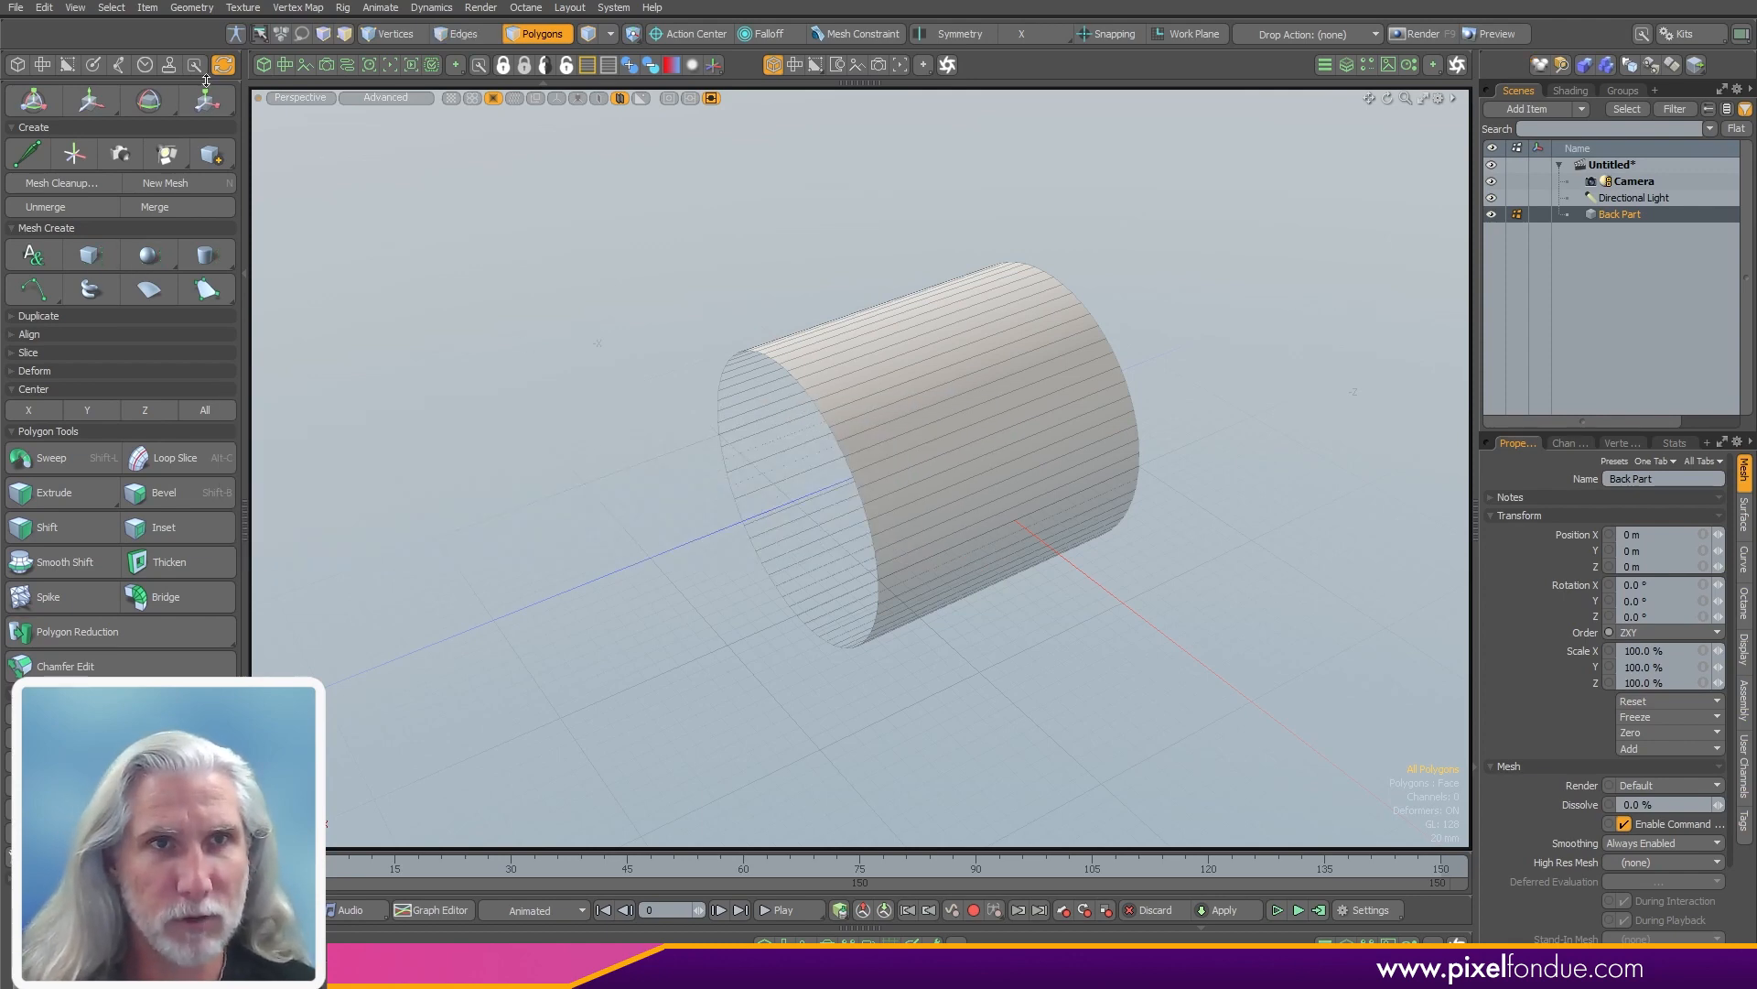
left_click(247, 240)
right_click(455, 529, "ctrl")
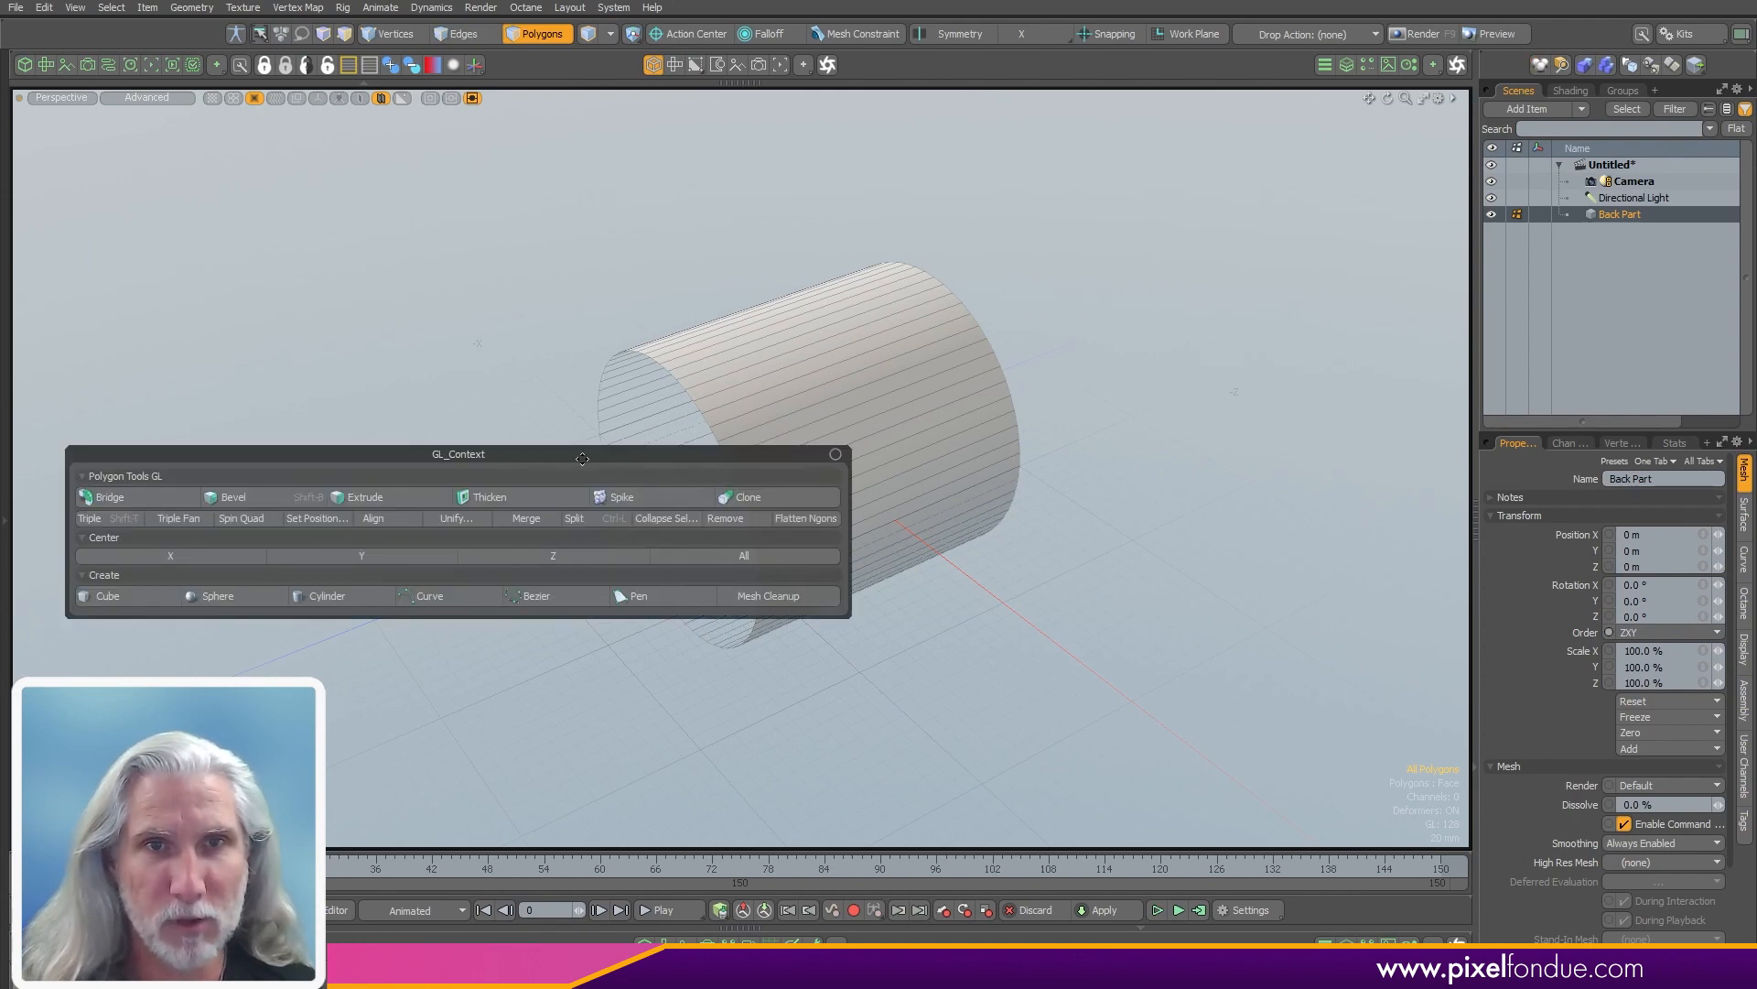
- Select the matching lengthwise edges on both sides of the cylinder, above its centre, using the Right view
key("2")
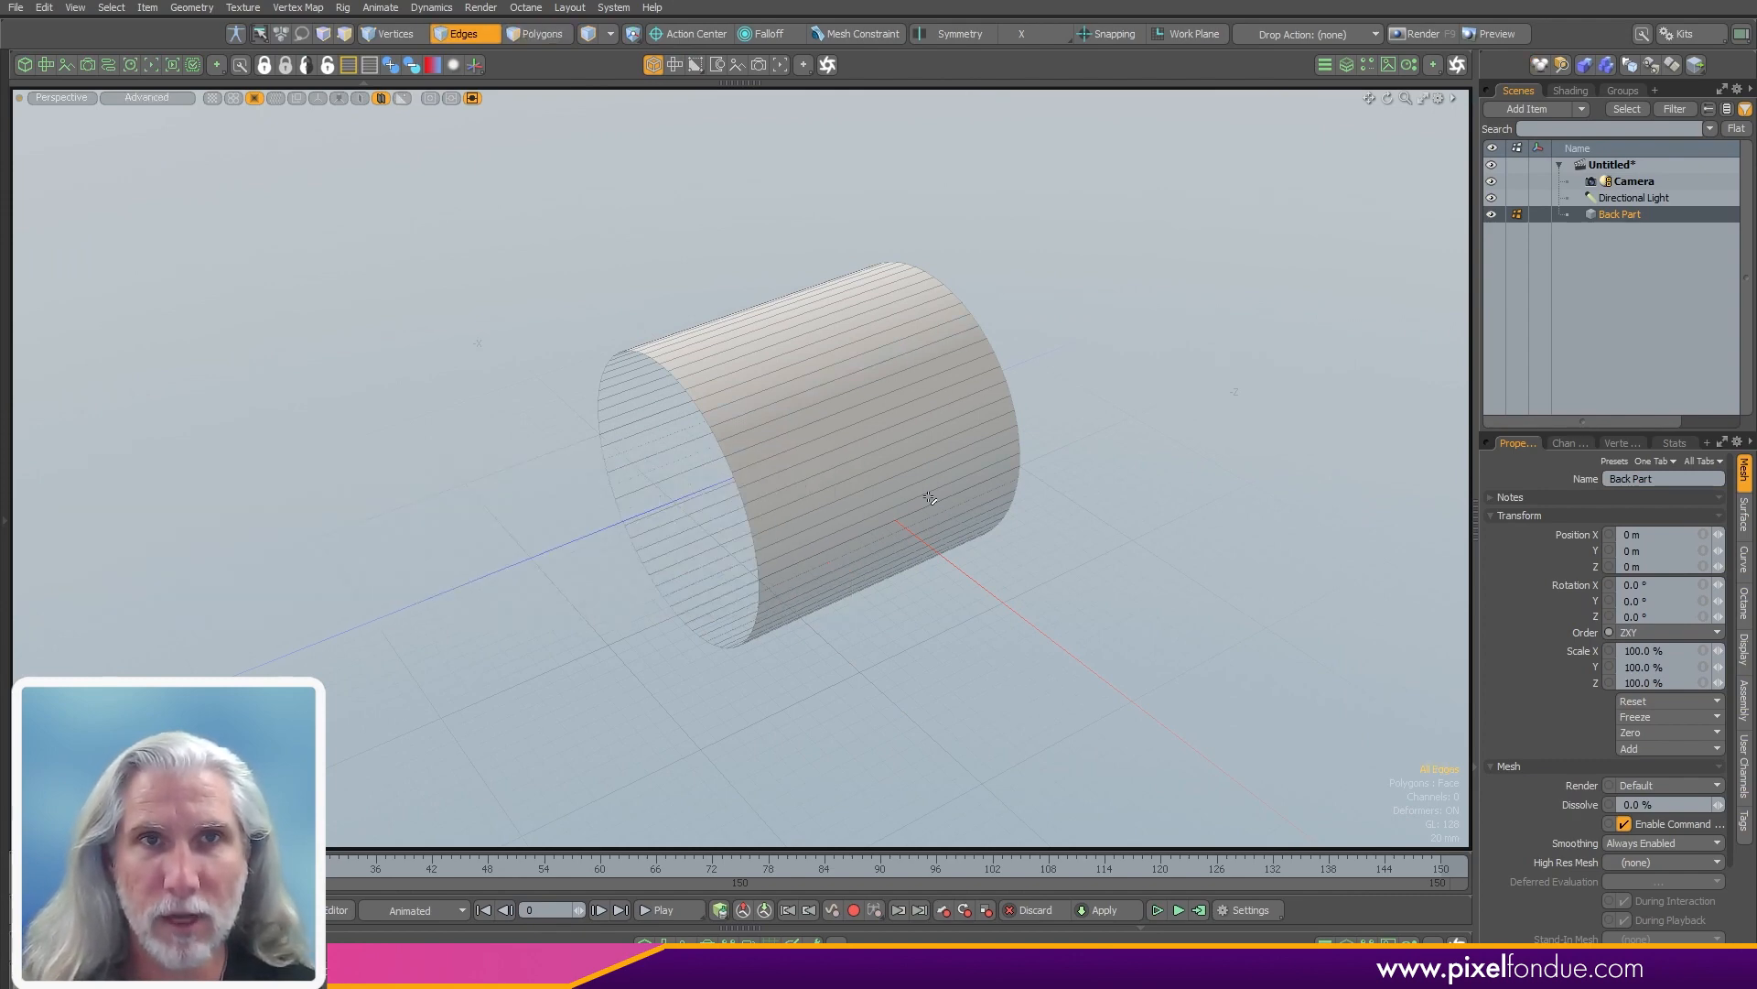
mouse_move(925, 498)
left_mouse_down("alt")
mouse_move(870, 501)
mouse_move(930, 498)
mouse_move(877, 384)
mouse_move(863, 463)
left_mouse_up("alt")
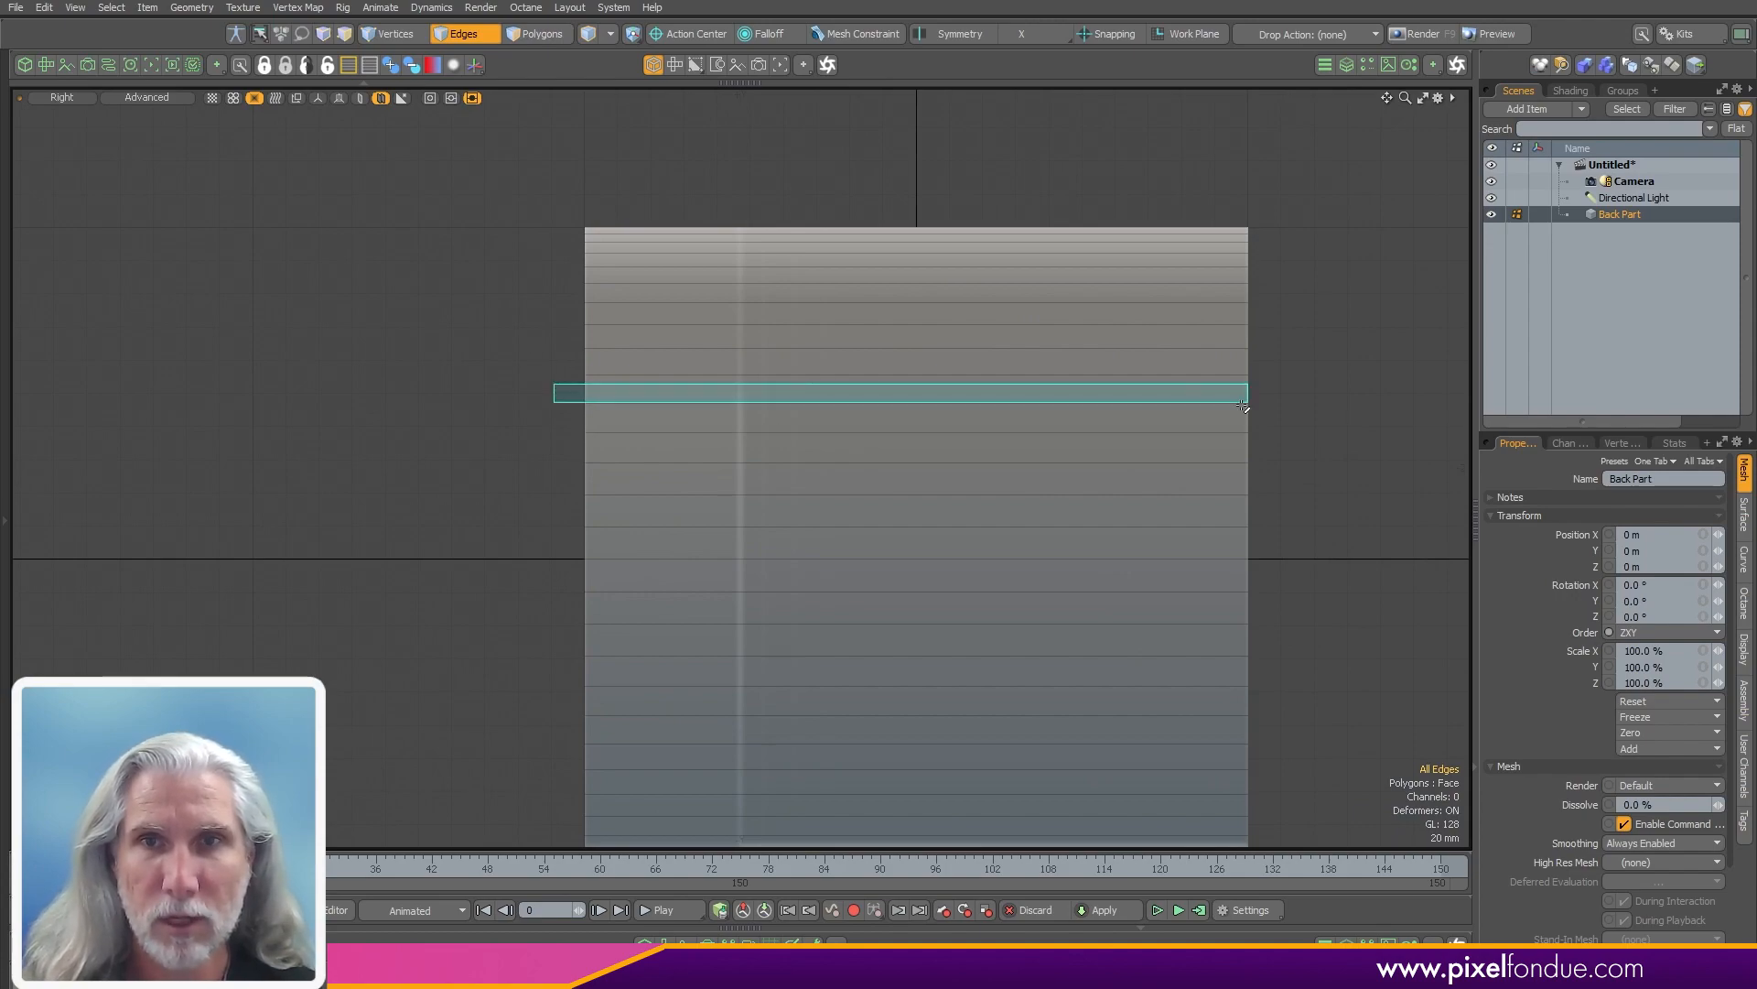
left_click(586, 392)
left_click_drag(1259, 431, 822, 530, "alt")
- Try splitting the two selected lengthwise side edges with a 20 mm gap and no capped sections, and undo the split
right_click(796, 536)
left_click_drag(674, 463, 259, 544)
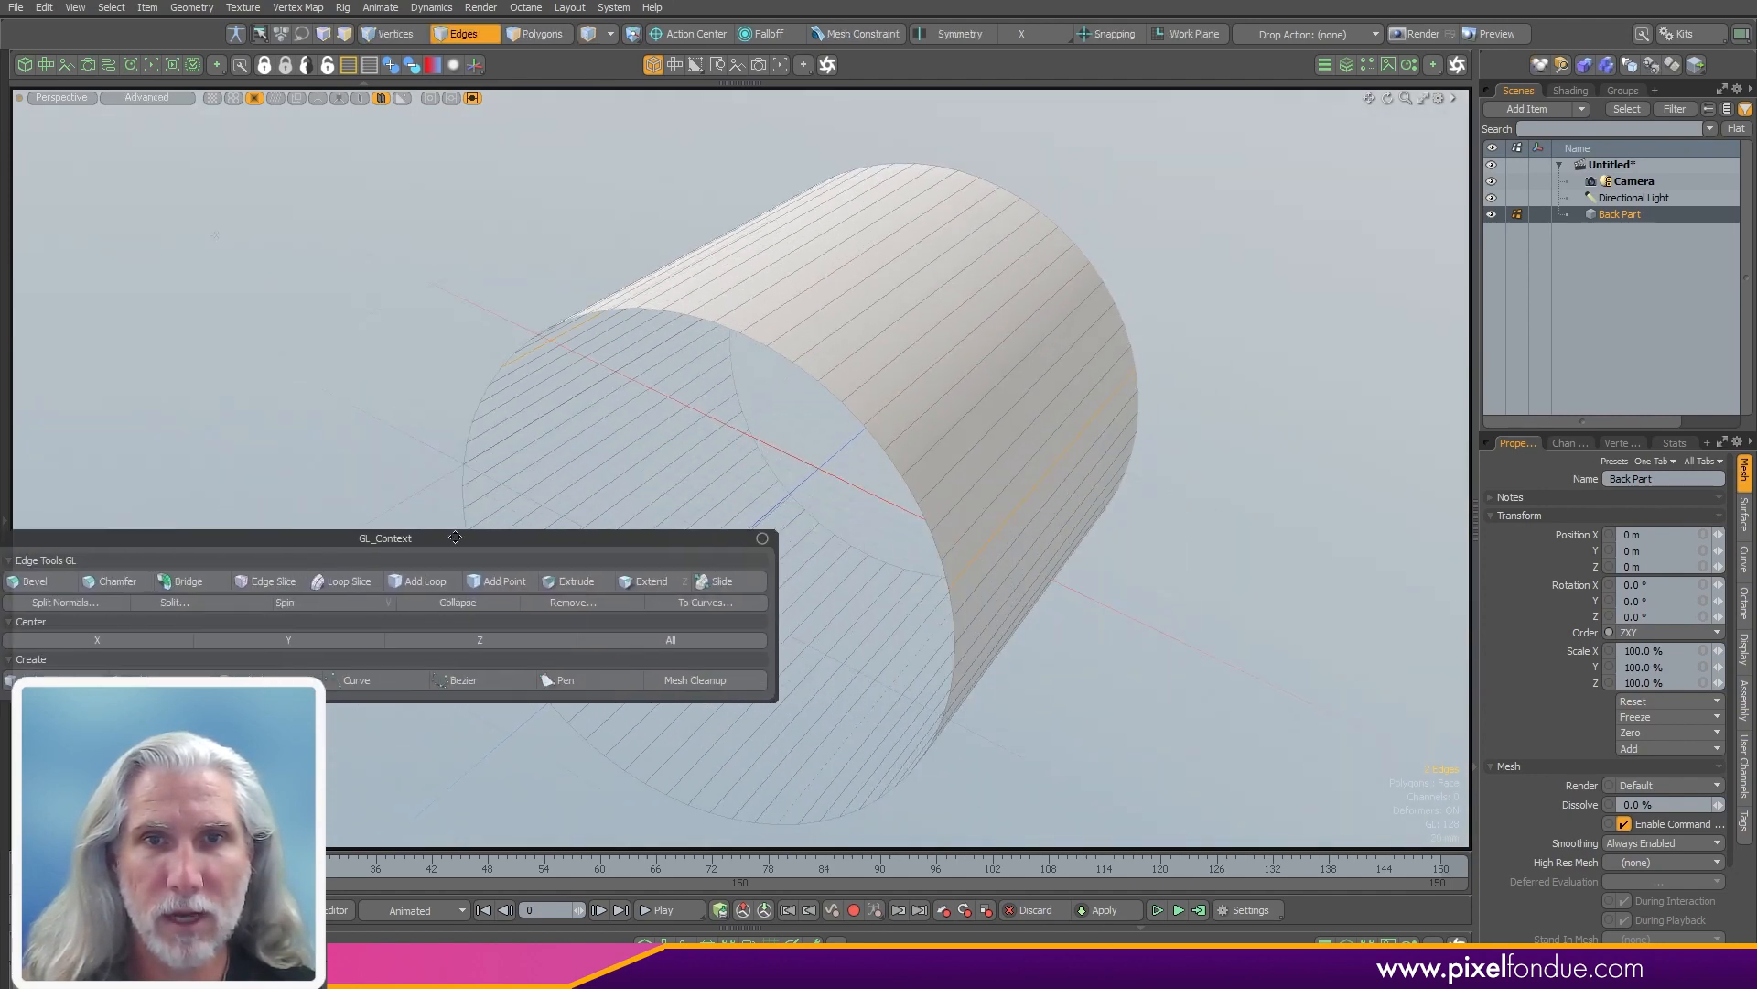
left_click(257, 602)
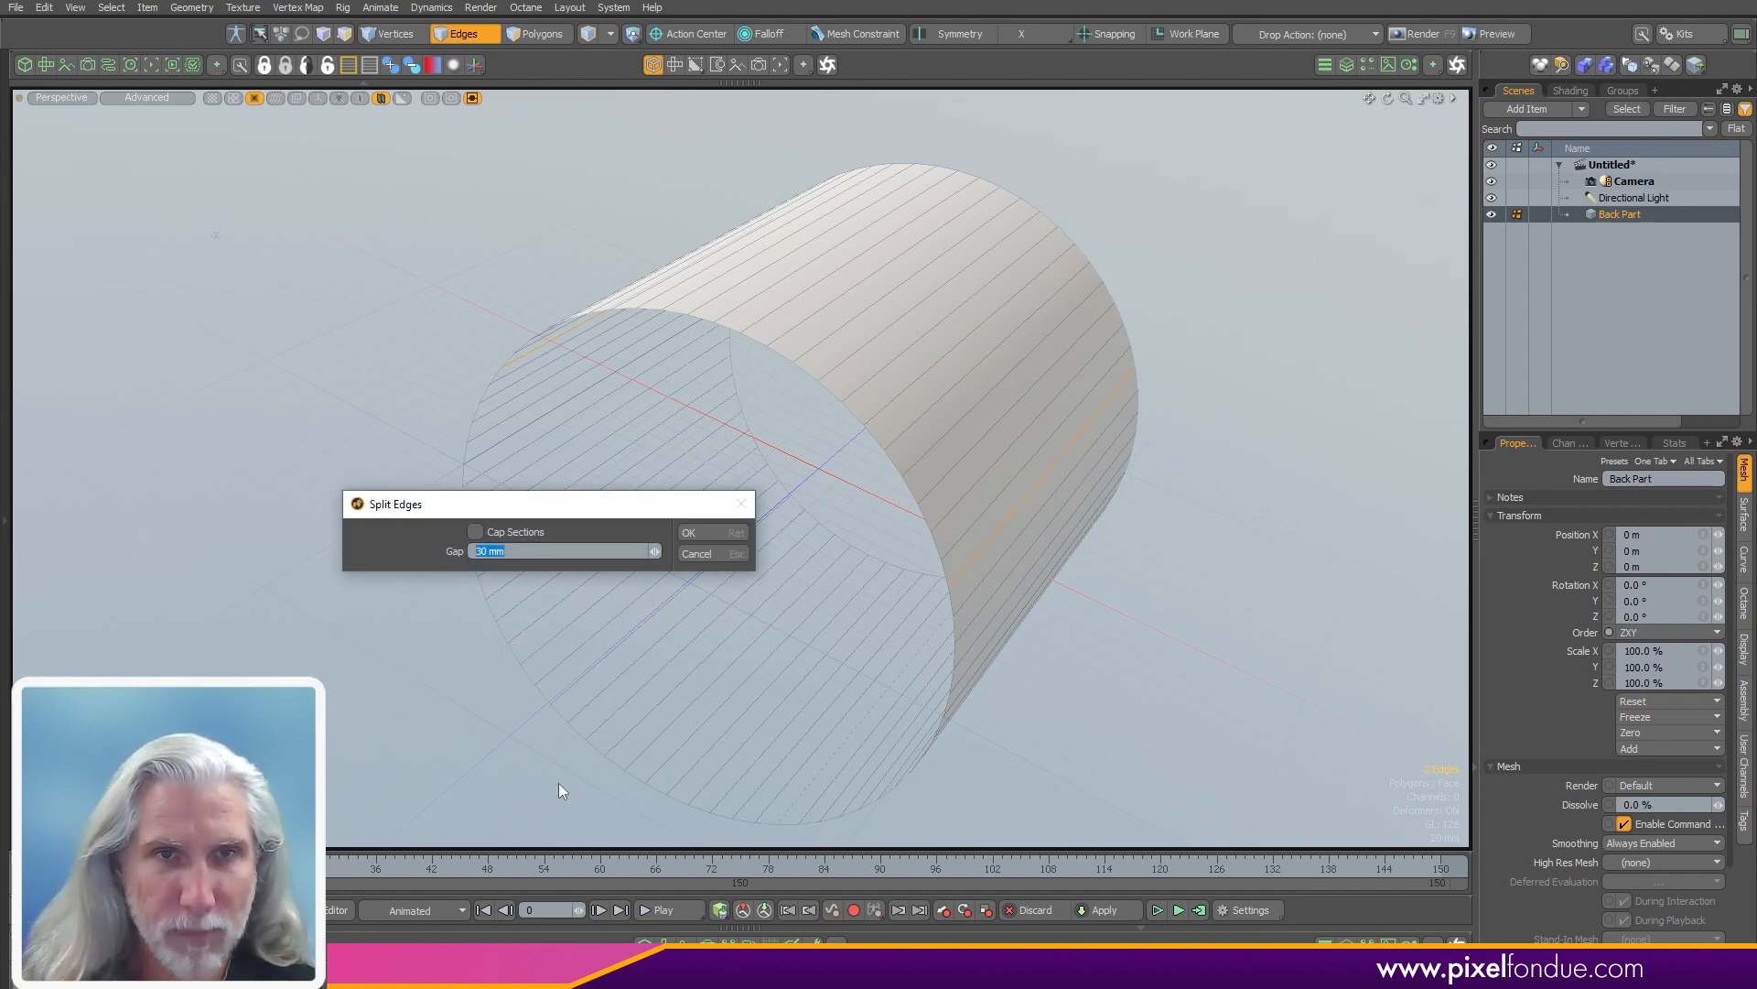
type("50")
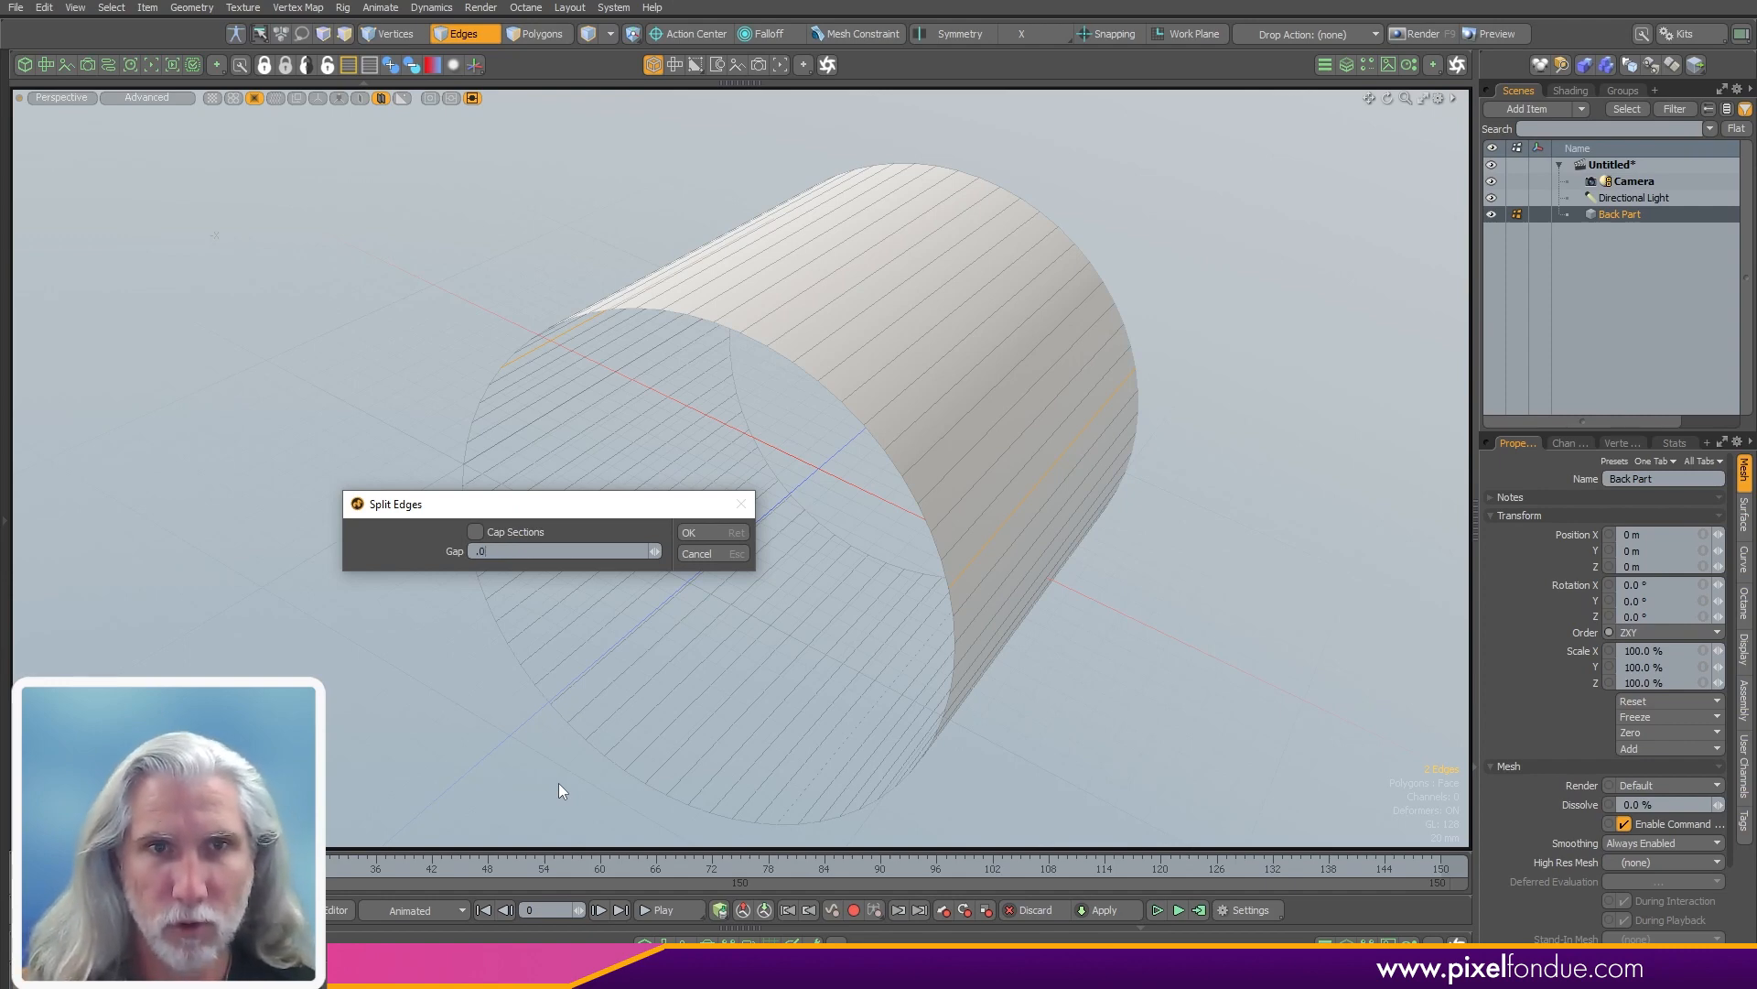
key("Return")
left_click_drag(938, 471, 835, 505, "alt")
key("ctrl+z")
key("ctrl+z")
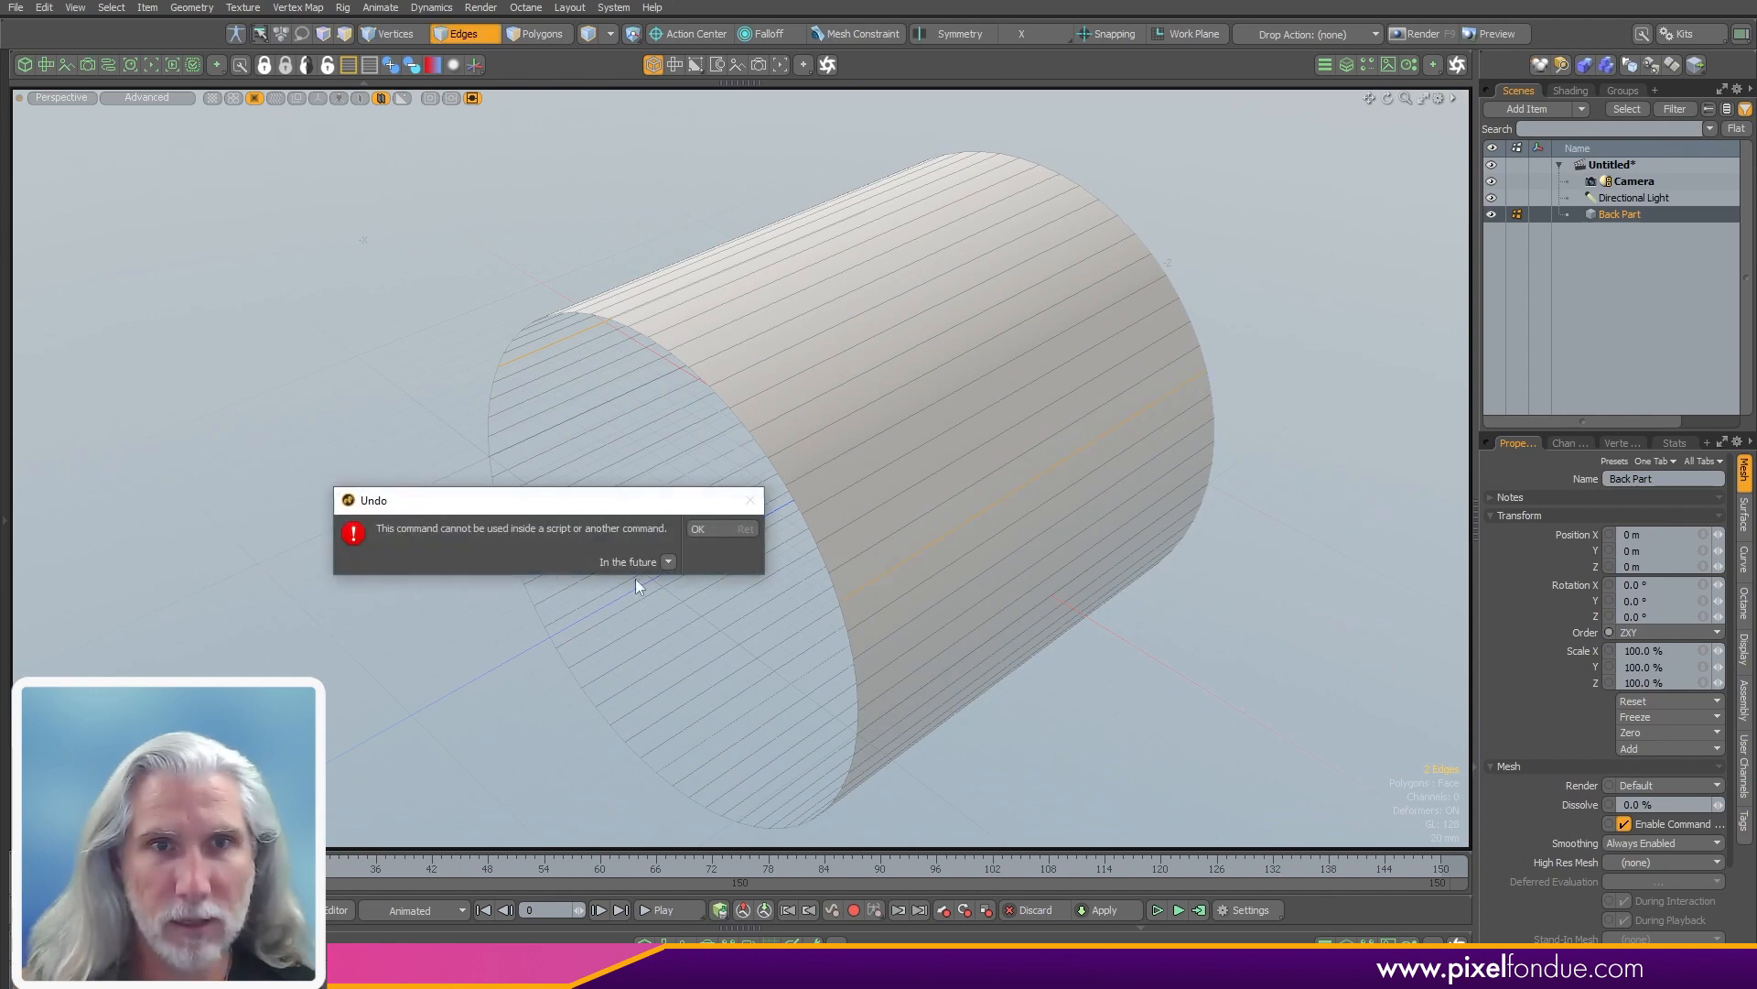
left_click(742, 530)
- Split the two selected lengthwise side edges to open a narrow gap along each side, leaving the sections uncapped
right_click(521, 532)
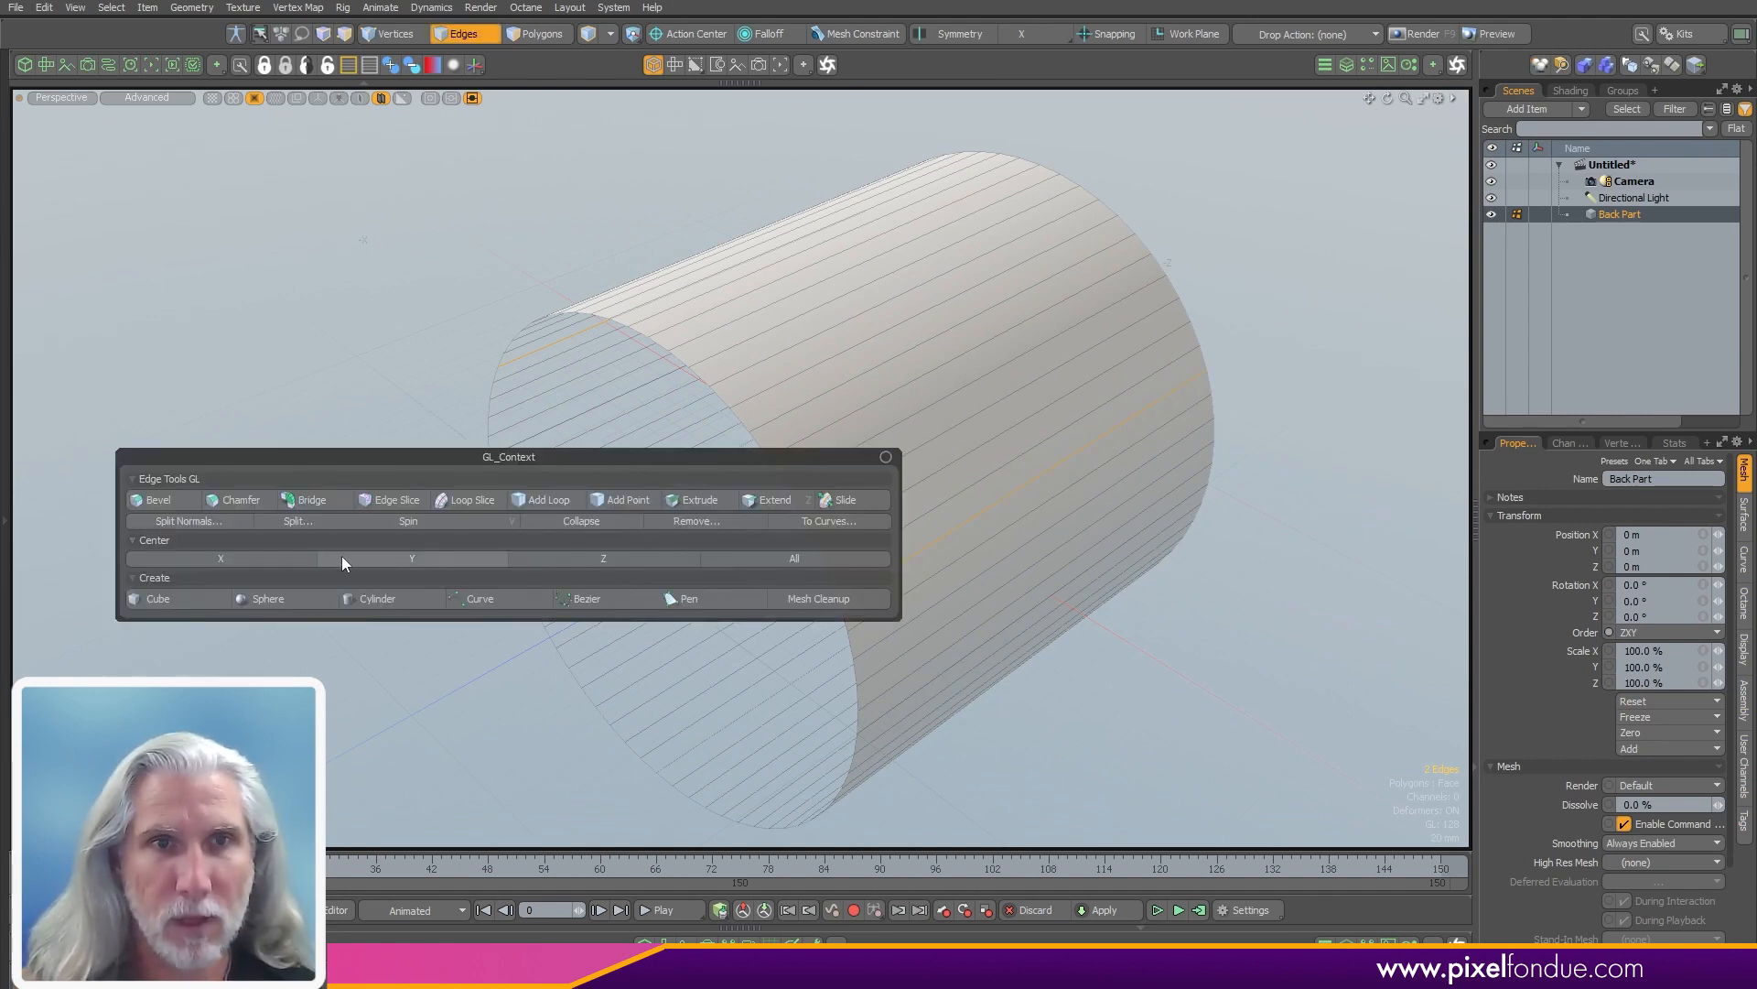
left_click(315, 521)
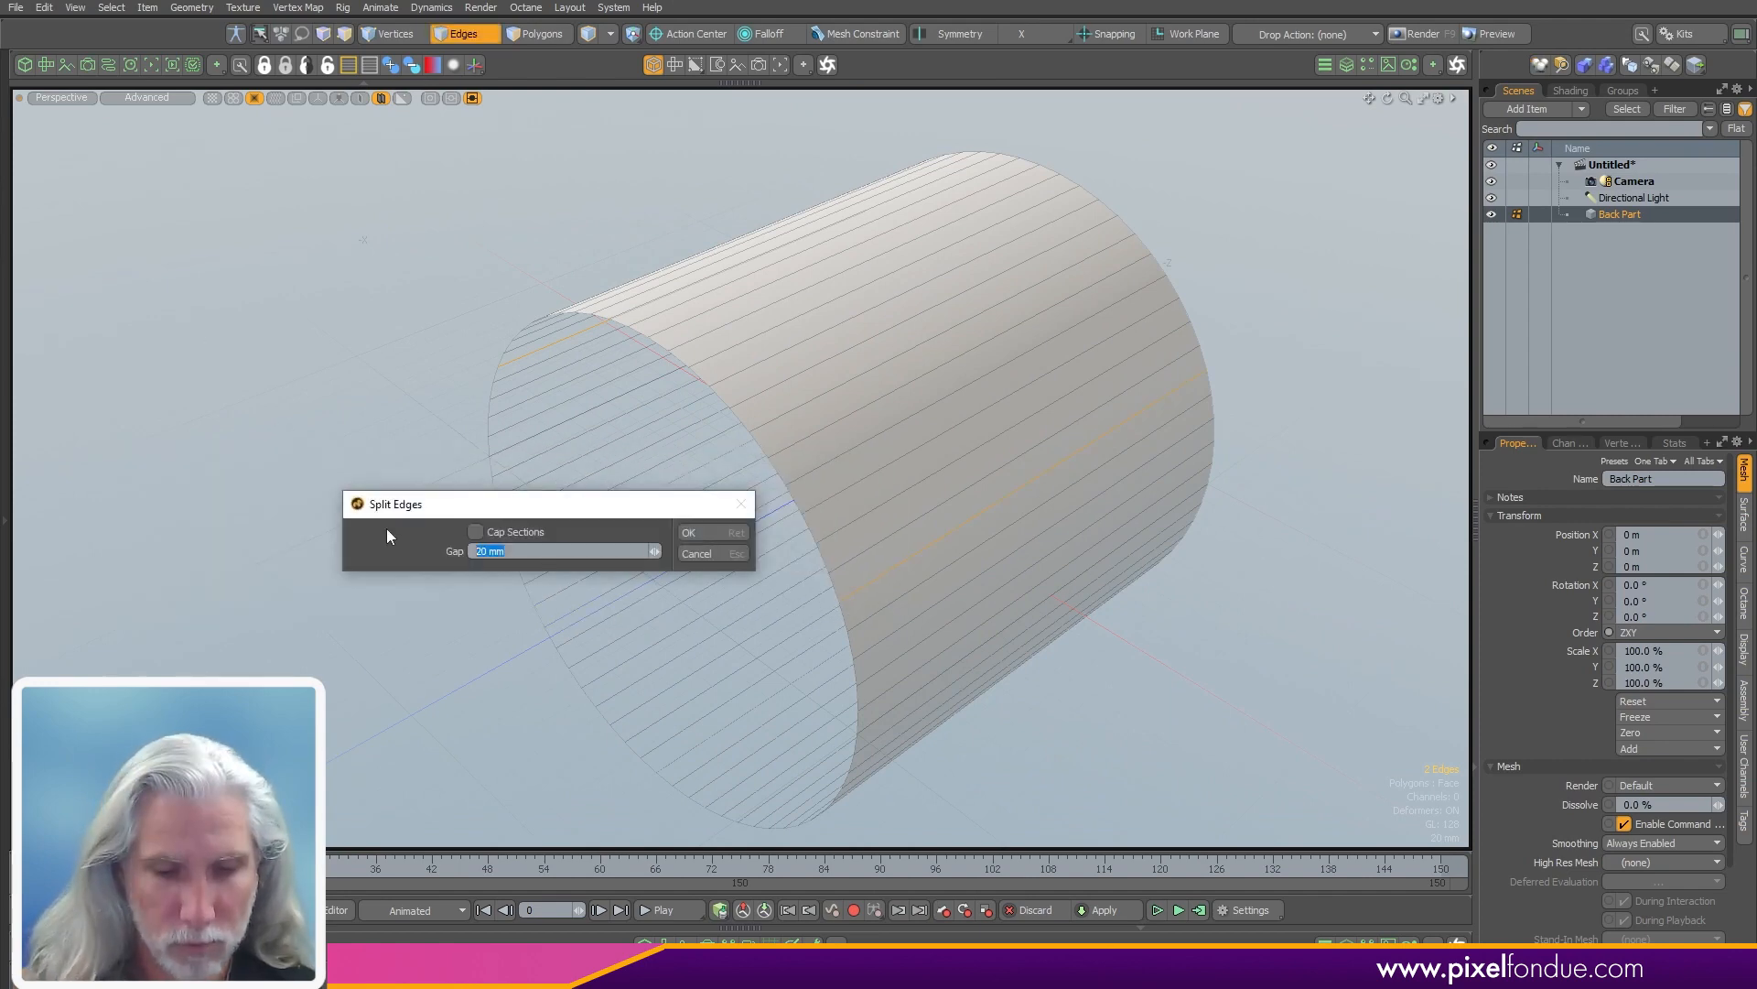
key("Return")
- Select the centre lengthwise edge on the cylinder's underside in the Bottom view and split it with the same gap
left_click_drag(1285, 642, 878, 516, "alt")
key("ctrl+space")
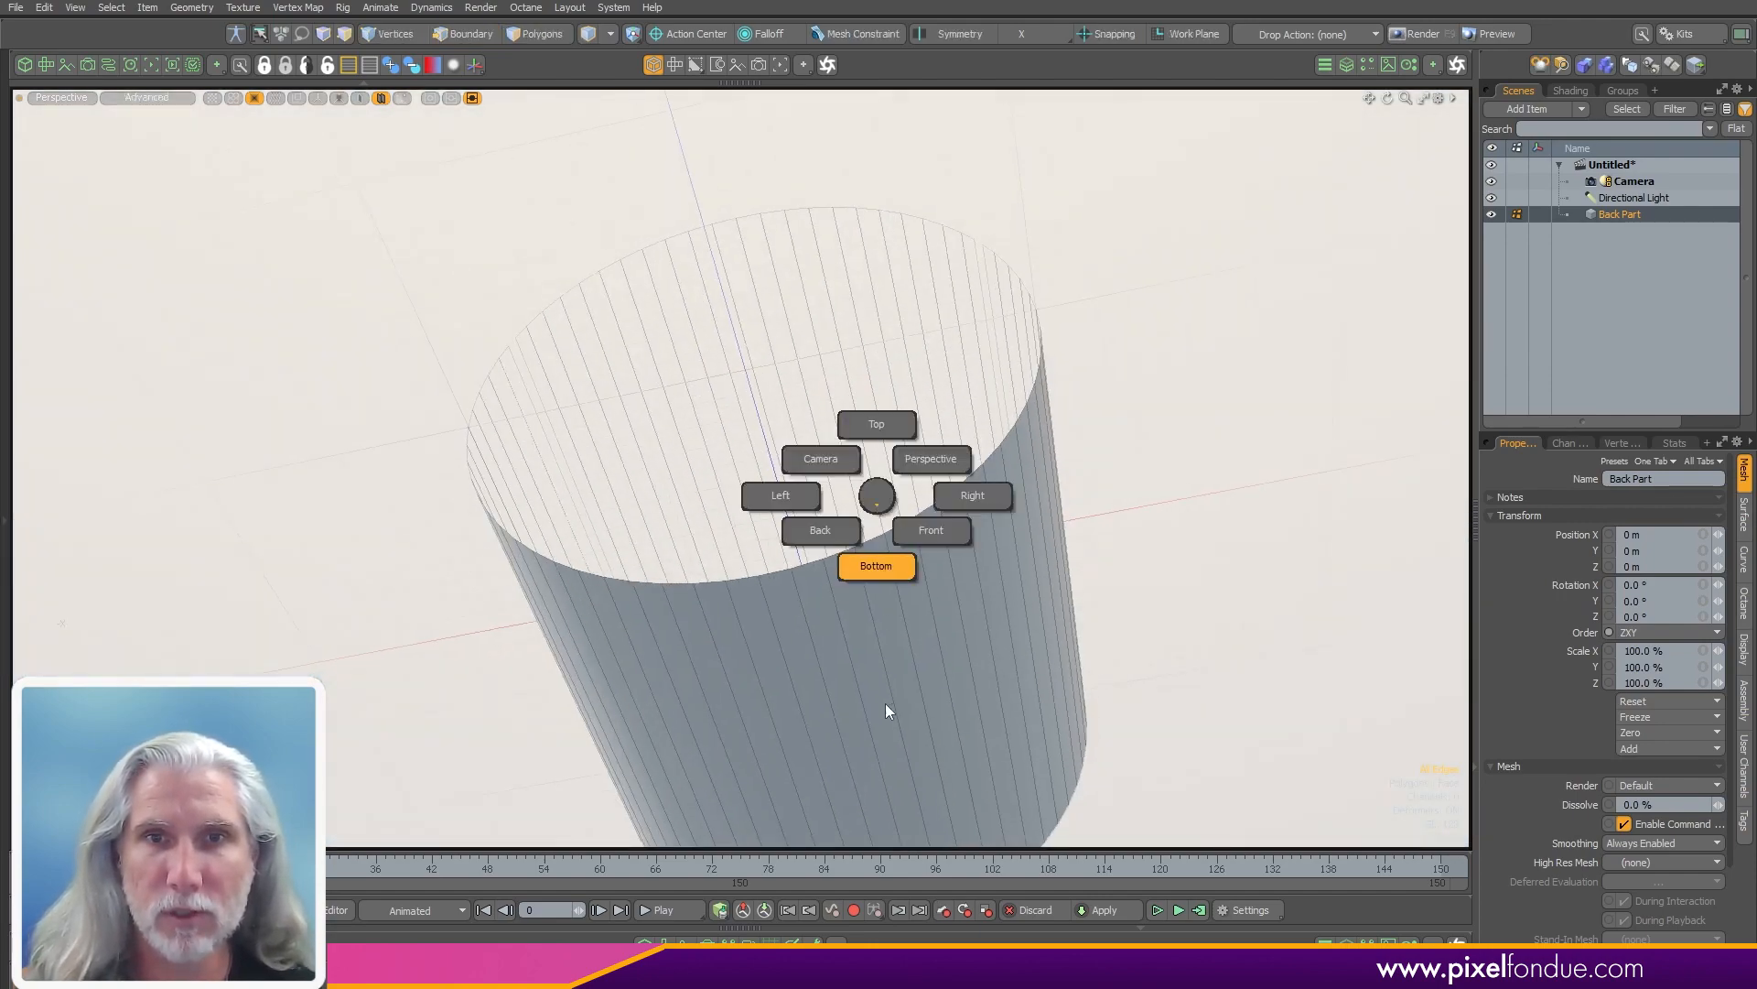
left_click(886, 707)
left_click(698, 492)
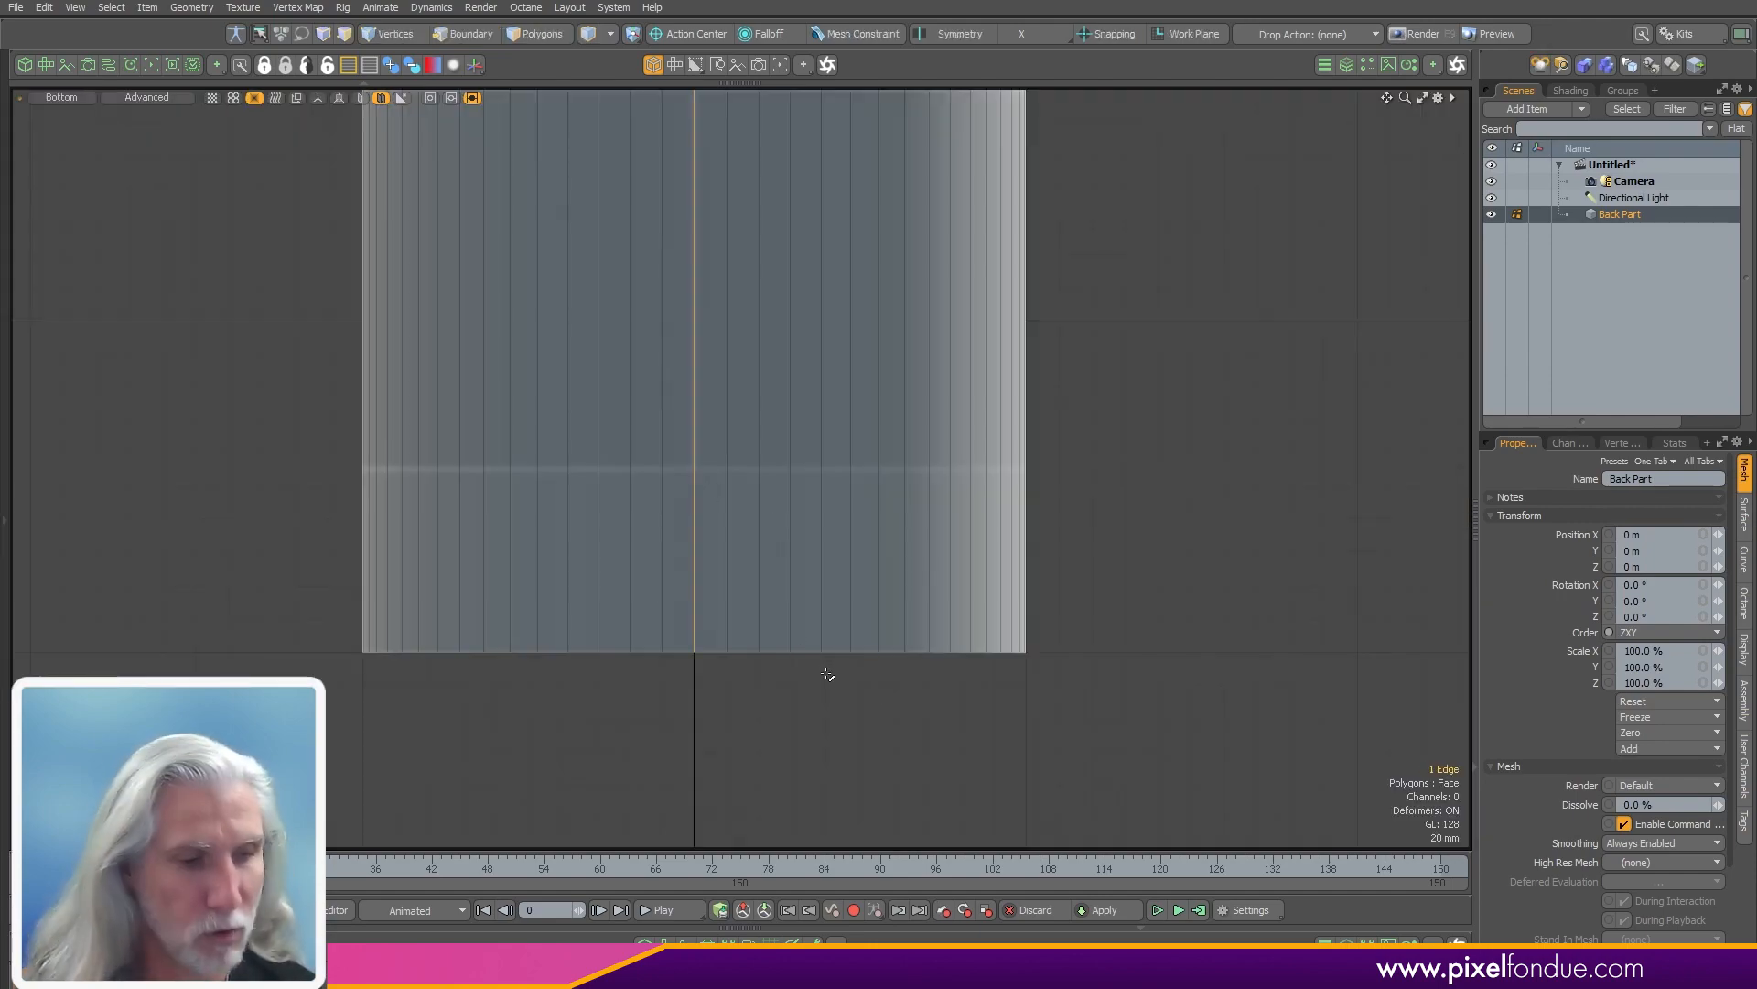
key("ctrl+e")
key("Return")
key("ctrl+space")
left_click(1188, 421)
left_click_drag(1081, 466, 933, 487, "alt")
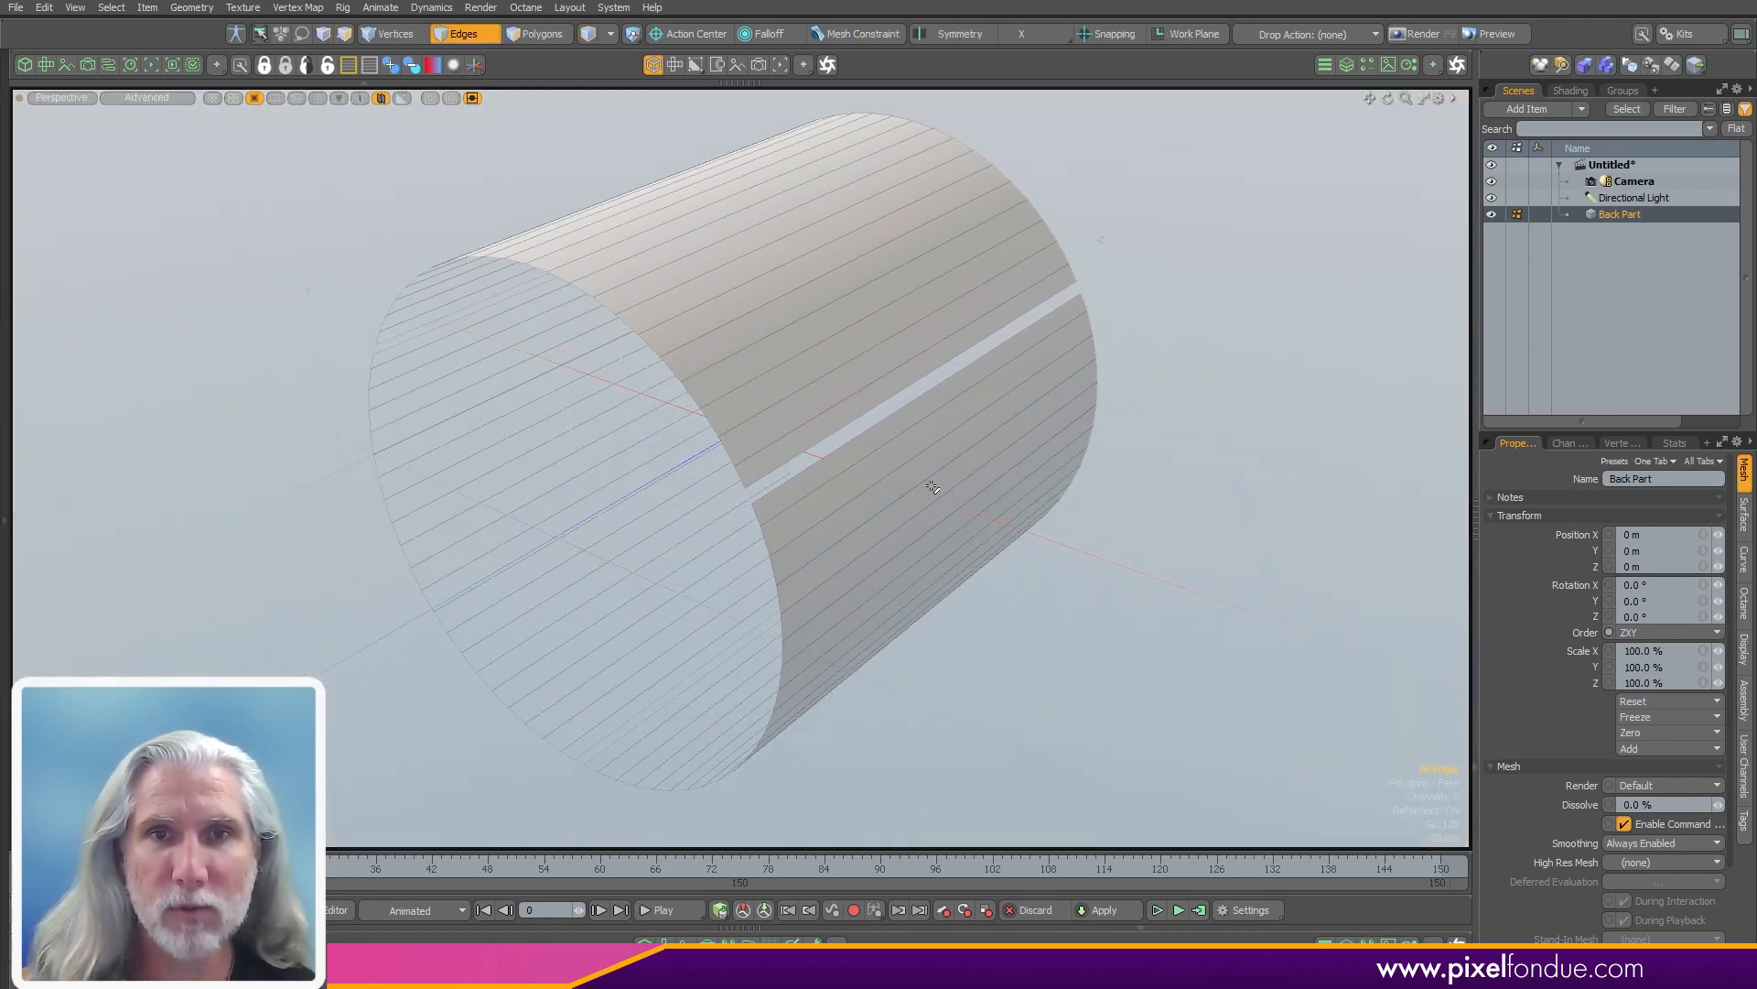
- Thicken all polygons of the split cylinder to give its three shell sections a thin wall
right_click(1101, 628, "ctrl")
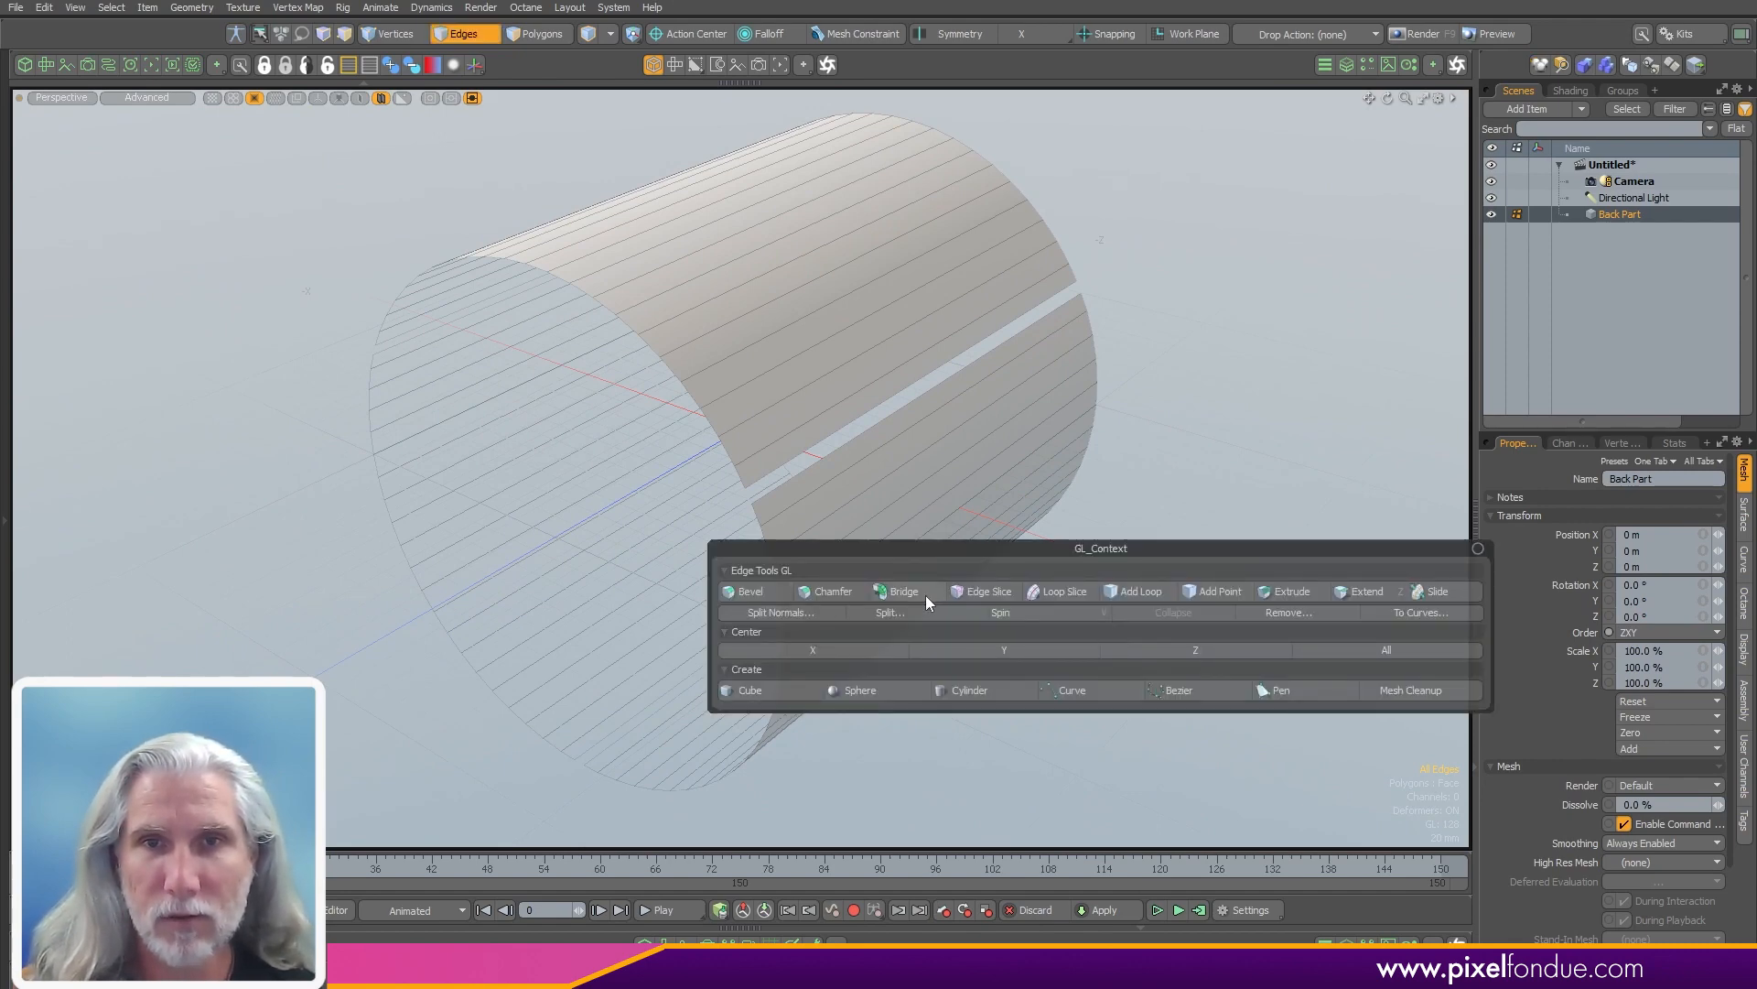
key("3")
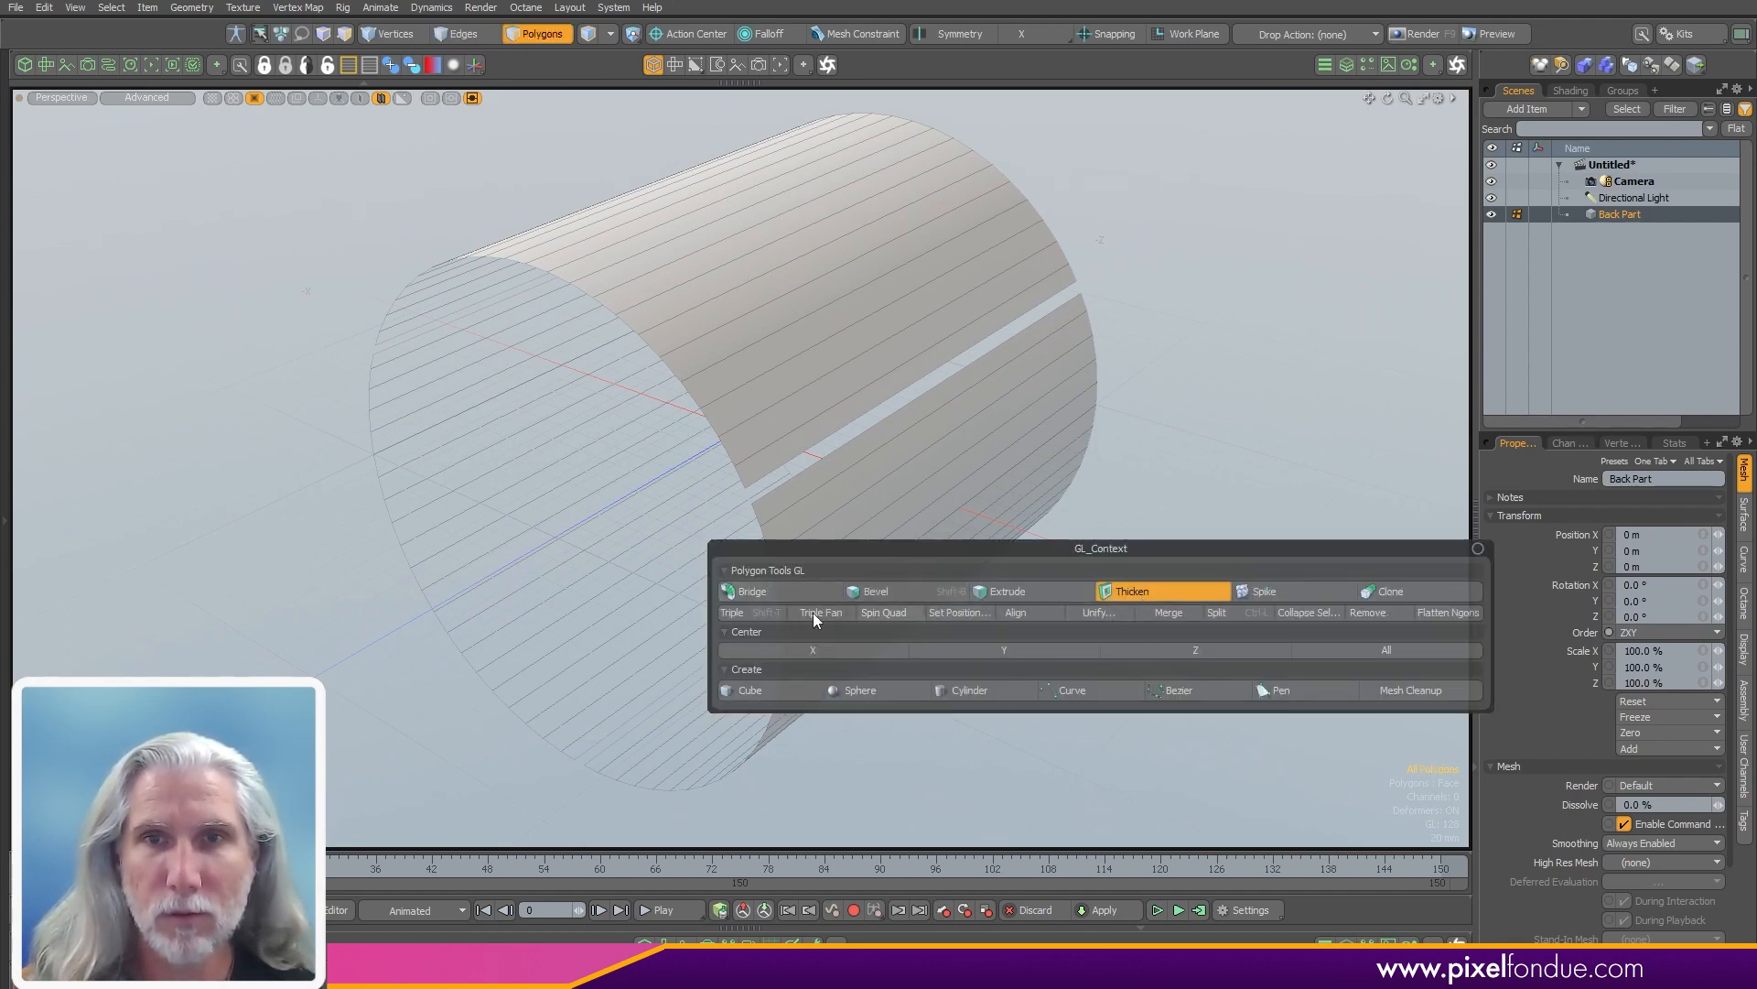
left_click(556, 574)
mouse_move(555, 574)
left_mouse_down()
mouse_move(579, 574)
mouse_move(519, 574)
mouse_move(591, 574)
mouse_move(574, 574)
left_mouse_up()
left_click_drag(714, 571, 828, 518, "alt")
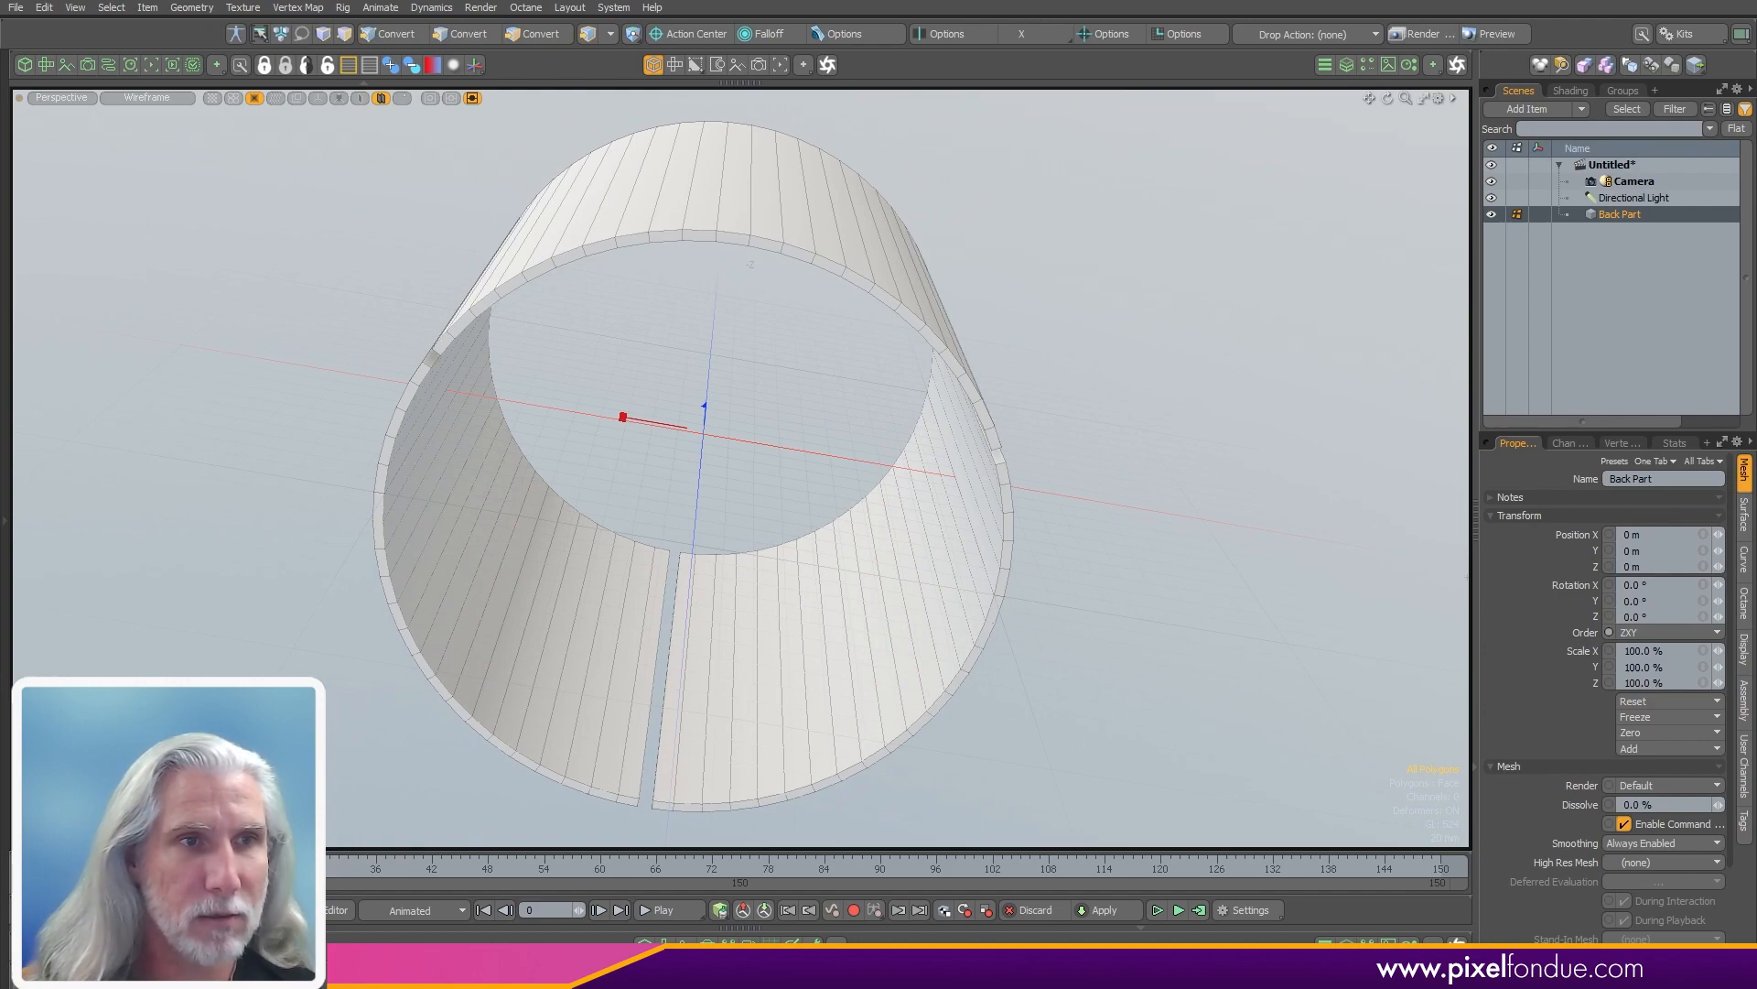
- Switch to the browser, examine the stun gun reference images, and return to Modo
key("alt+Tab")
left_click_drag(596, 534, 668, 582)
scroll(668, 582, "up", 7)
left_click_drag(767, 477, 657, 505)
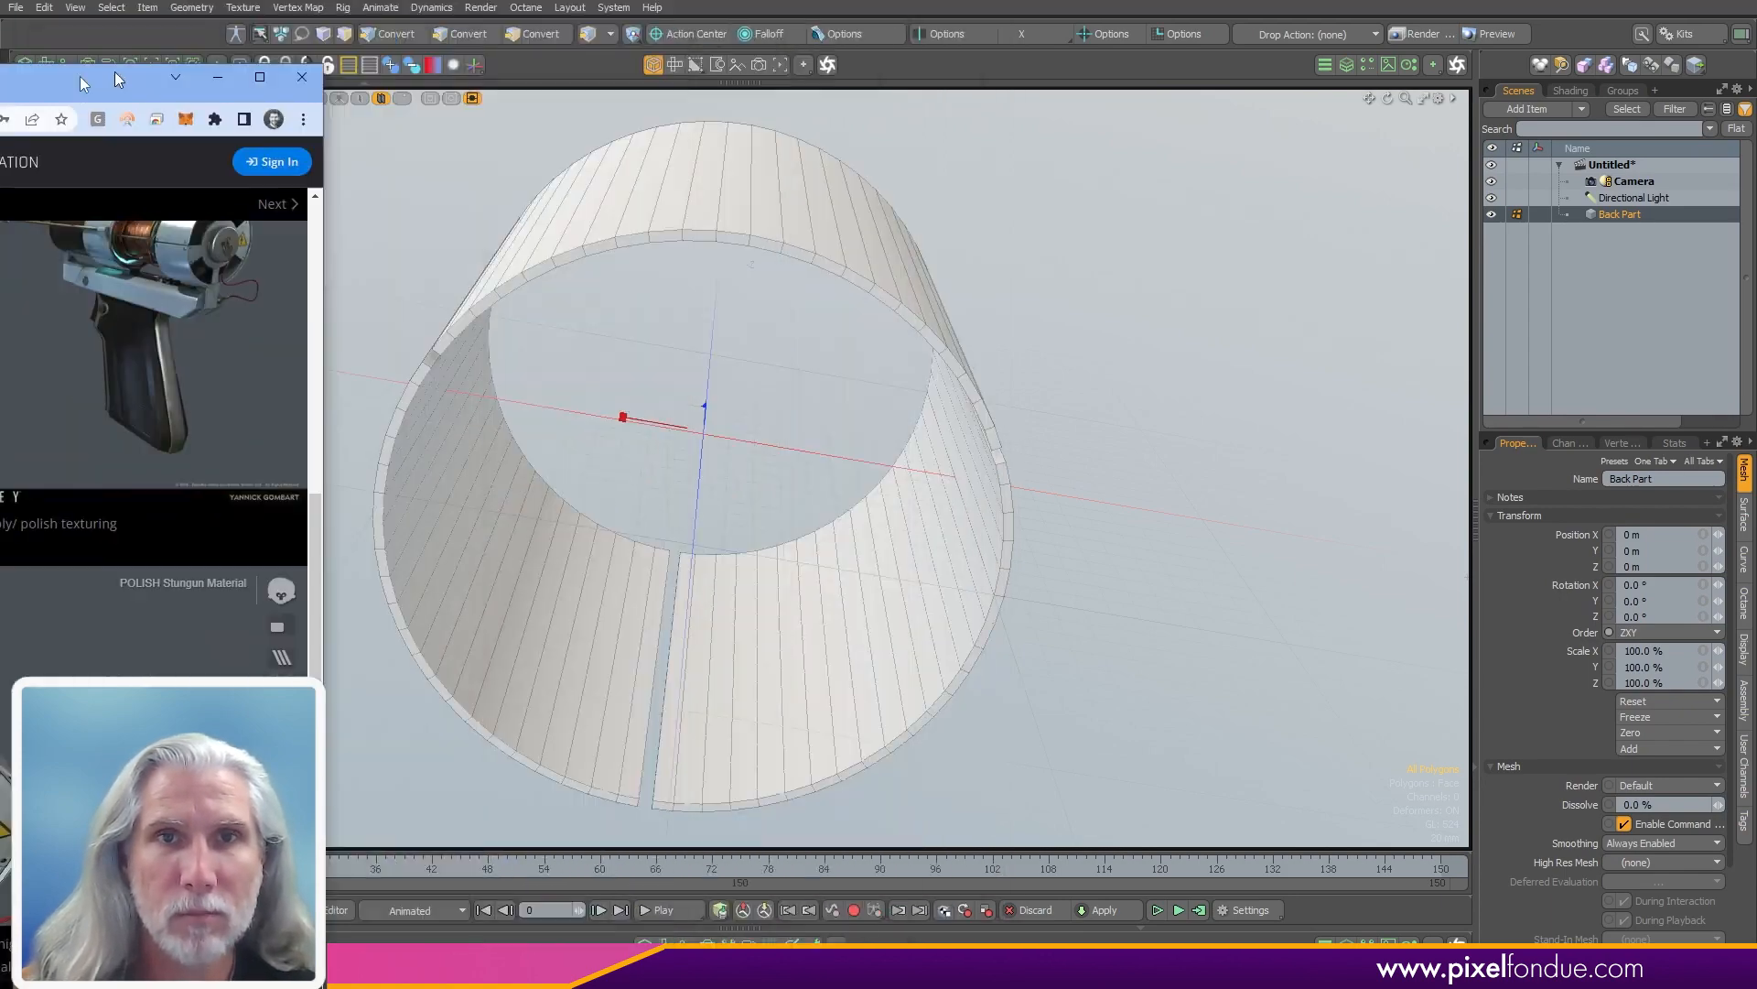
left_click_drag(84, 85, 0, 88)
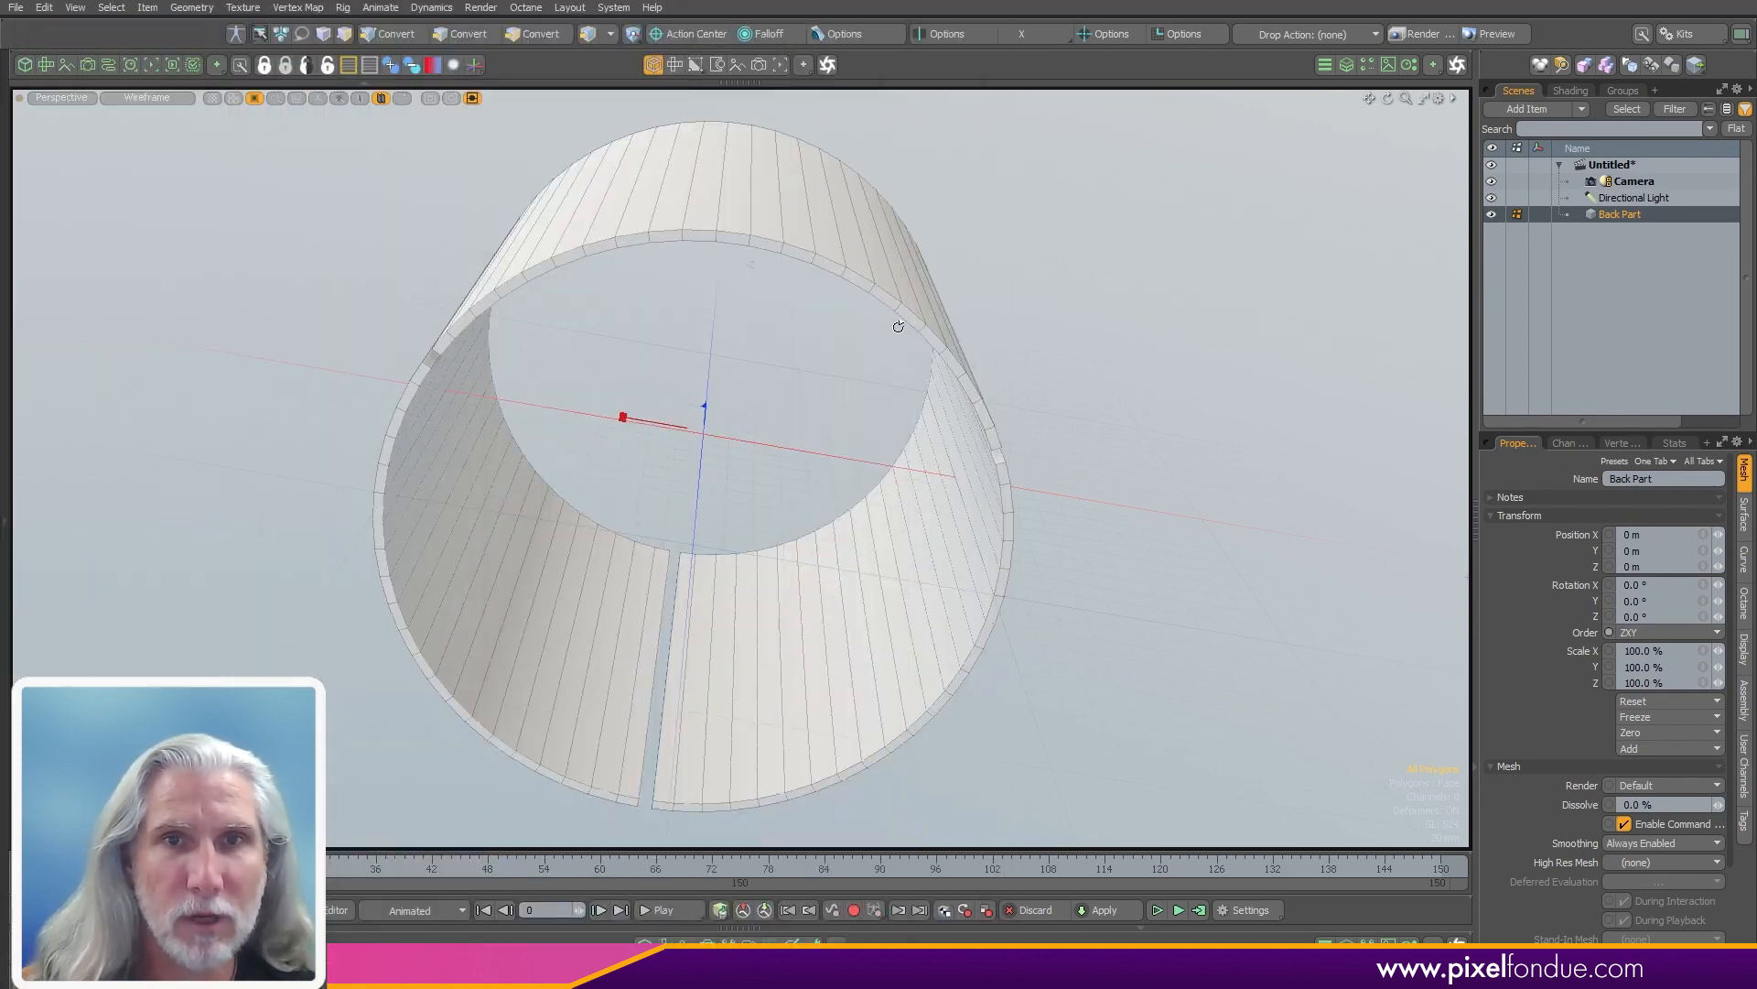
- Turn on X symmetry in edge mode and select the first short corner edges where the side gap meets the cylinder's end
left_click_drag(813, 482, 663, 342, "alt")
scroll(672, 369, "up", 4)
key("2")
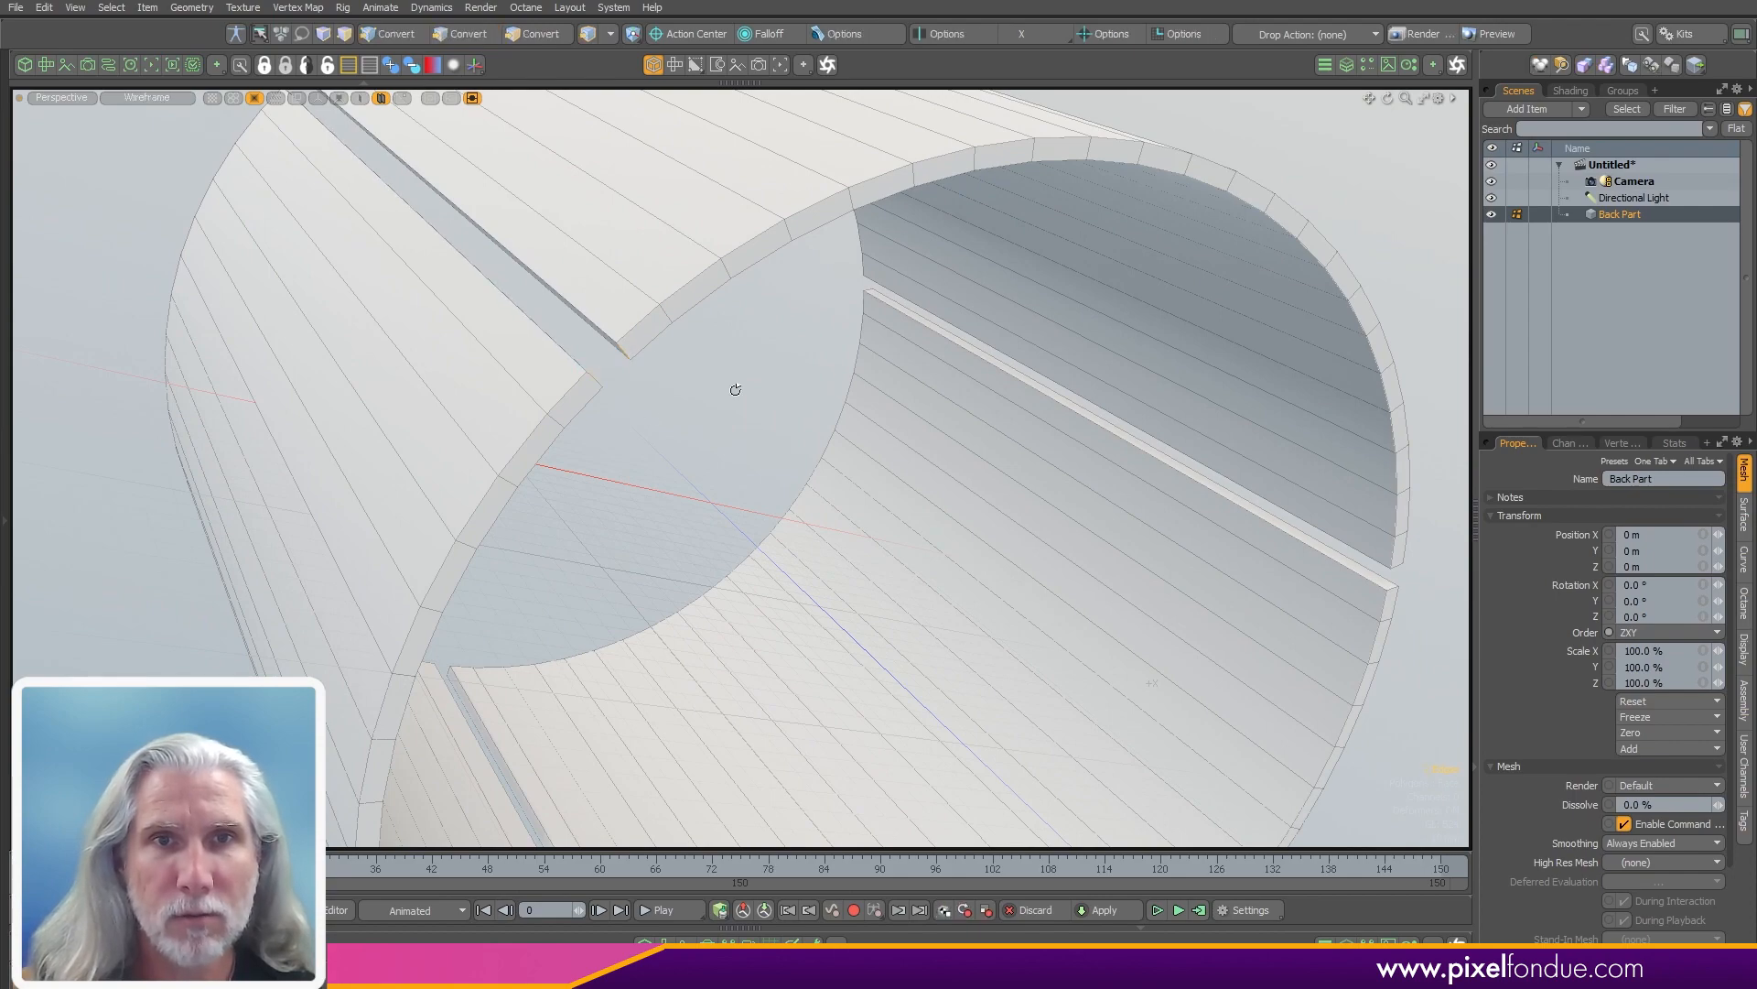
left_click_drag(734, 389, 987, 392, "alt")
left_click(958, 37)
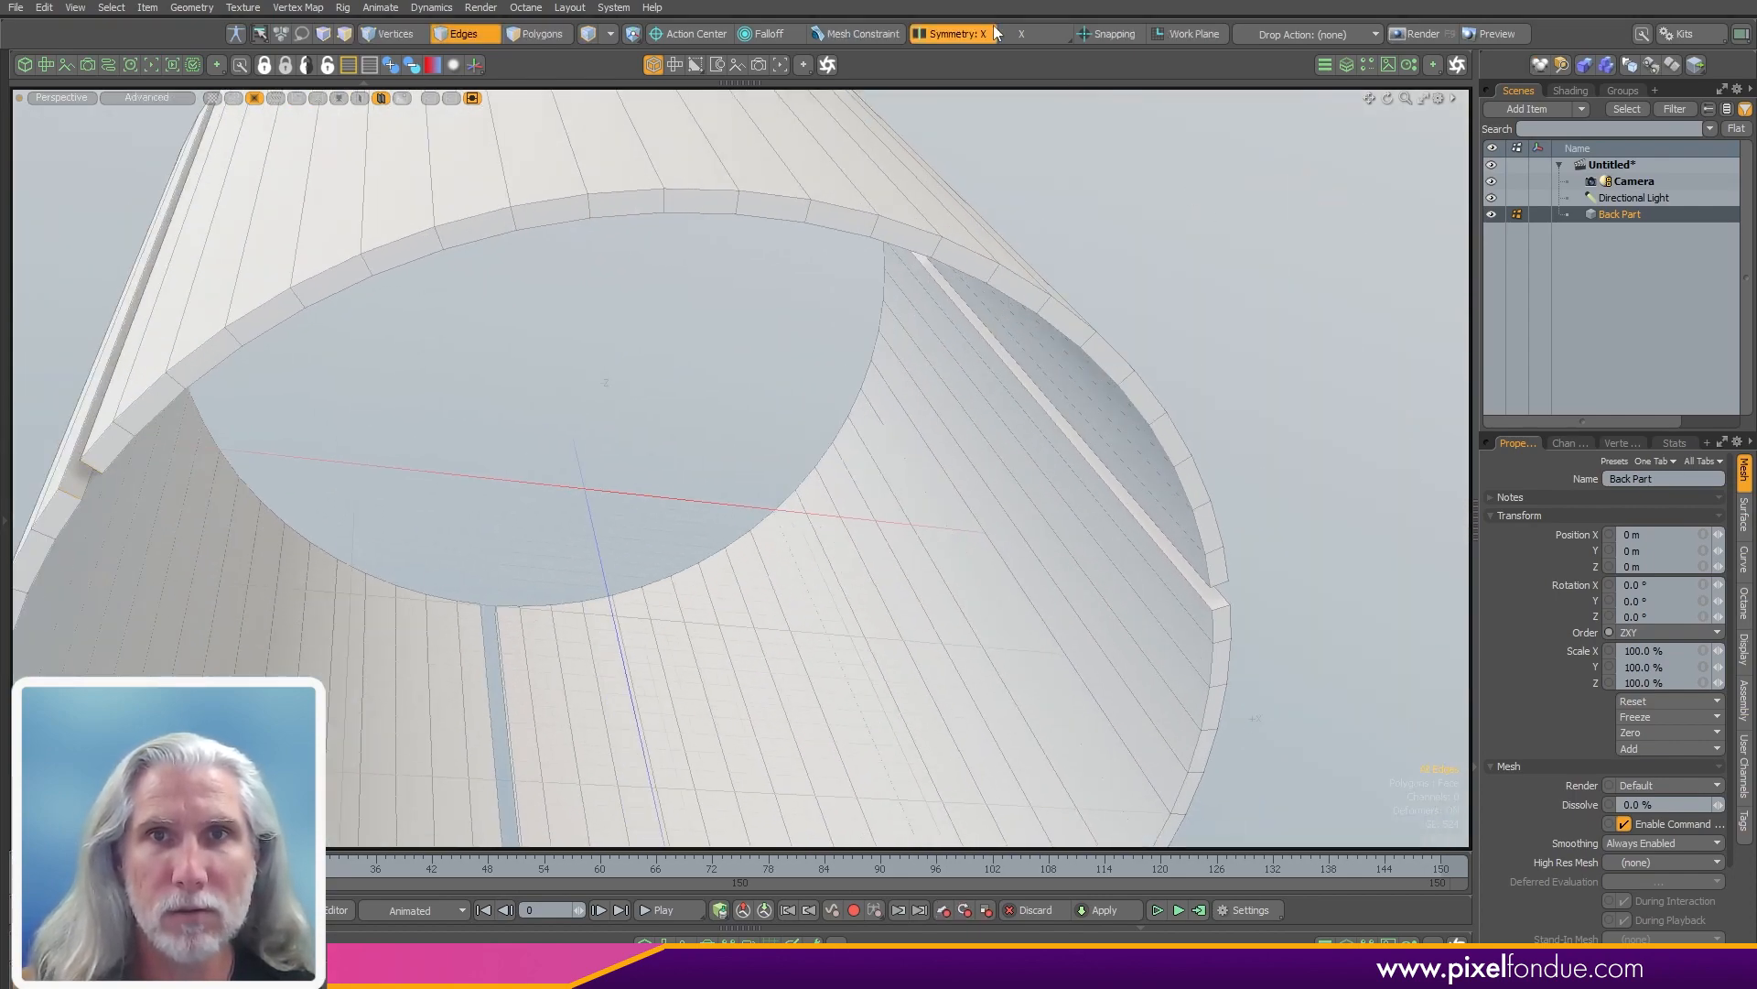
left_click_drag(412, 364, 472, 379, "alt")
left_click_drag(473, 379, 525, 379, "ctrl+alt")
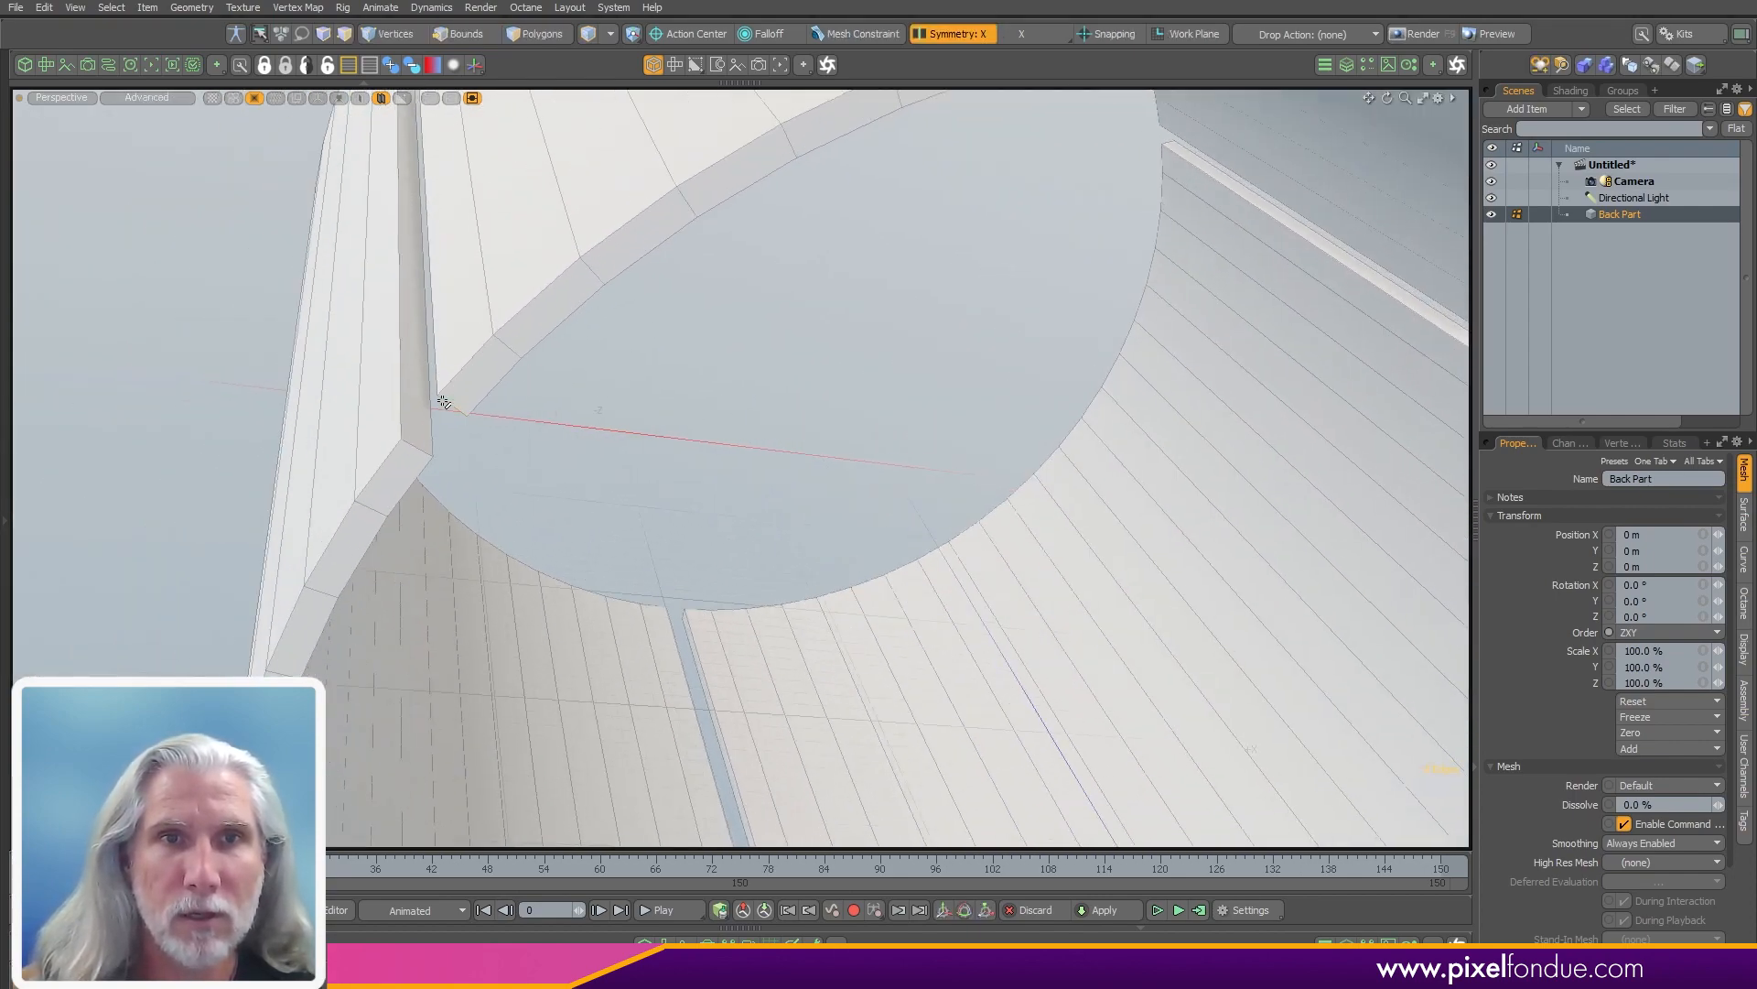
- Add the remaining short corner edges at both ends of the side and bottom gaps to the selection
scroll(417, 448, "down", 5)
left_click_drag(479, 447, 691, 441, "alt")
left_click_drag(1049, 473, 816, 690, "alt")
left_click_drag(724, 725, 989, 778, "alt")
left_click_drag(989, 778, 1155, 741, "ctrl+alt")
left_click_drag(594, 660, 631, 384, "alt")
left_click(514, 504, "shift")
left_click(760, 229, "shift")
left_click_drag(631, 384, 591, 441, "alt")
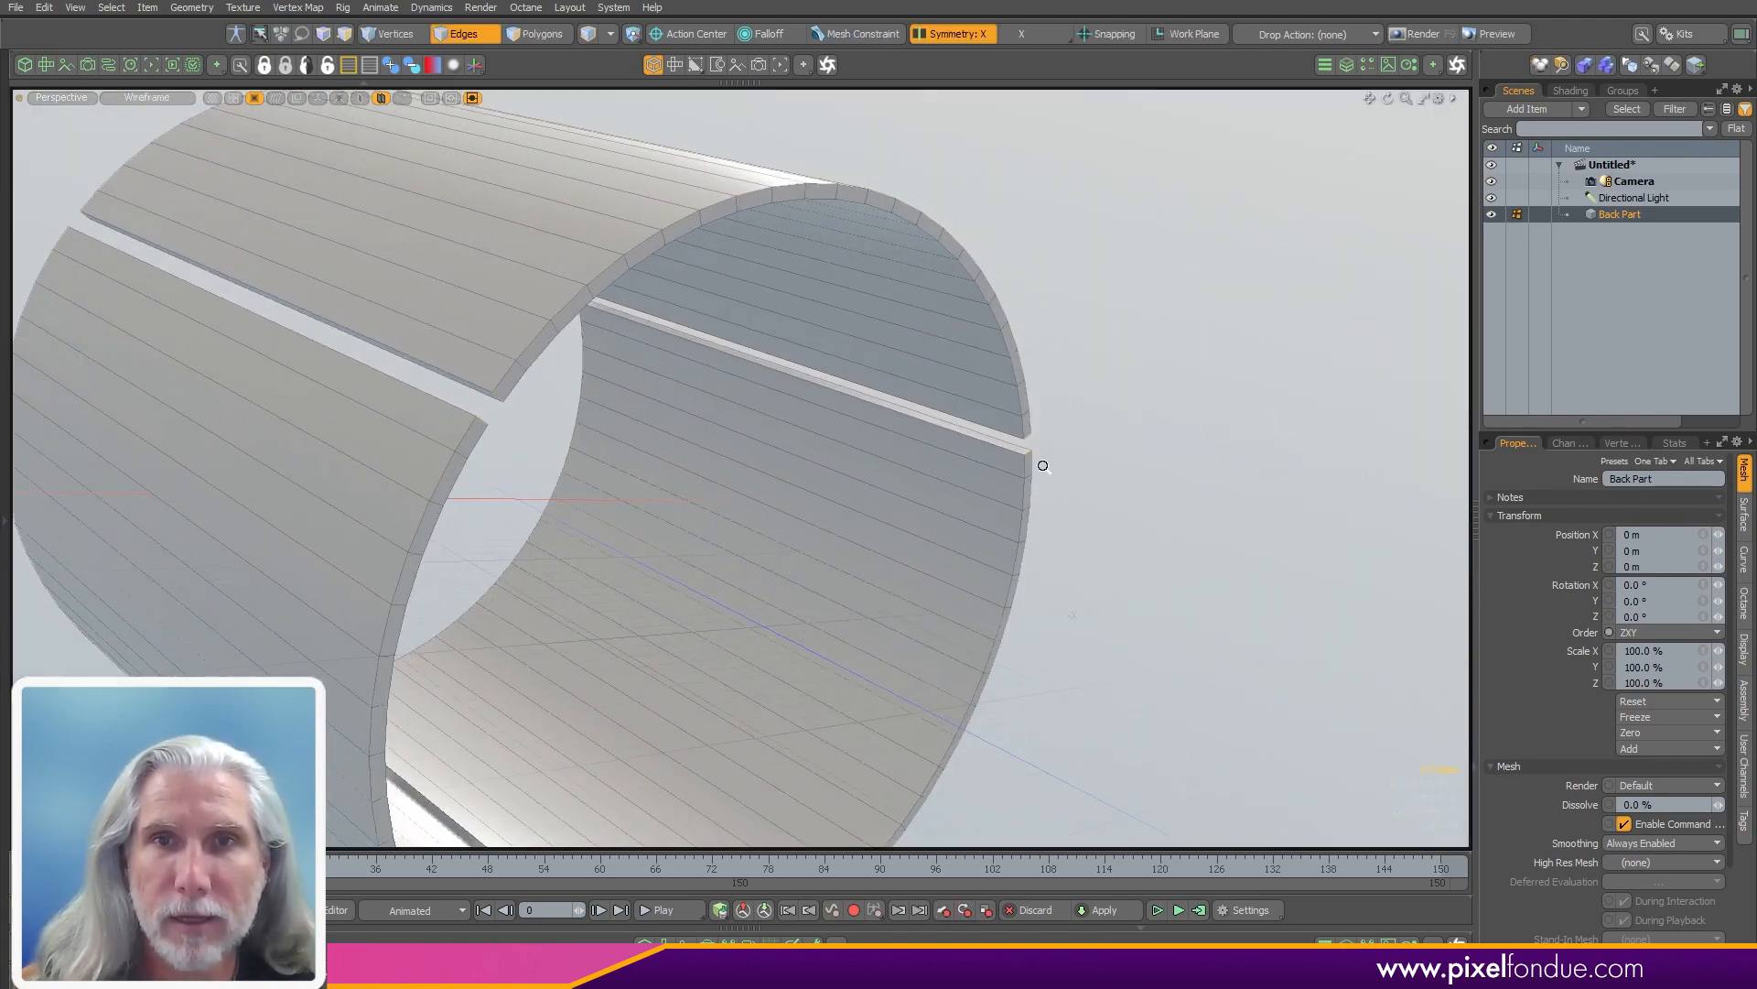
left_click_drag(1040, 464, 916, 458, "ctrl+alt")
left_click_drag(915, 457, 848, 474, "alt")
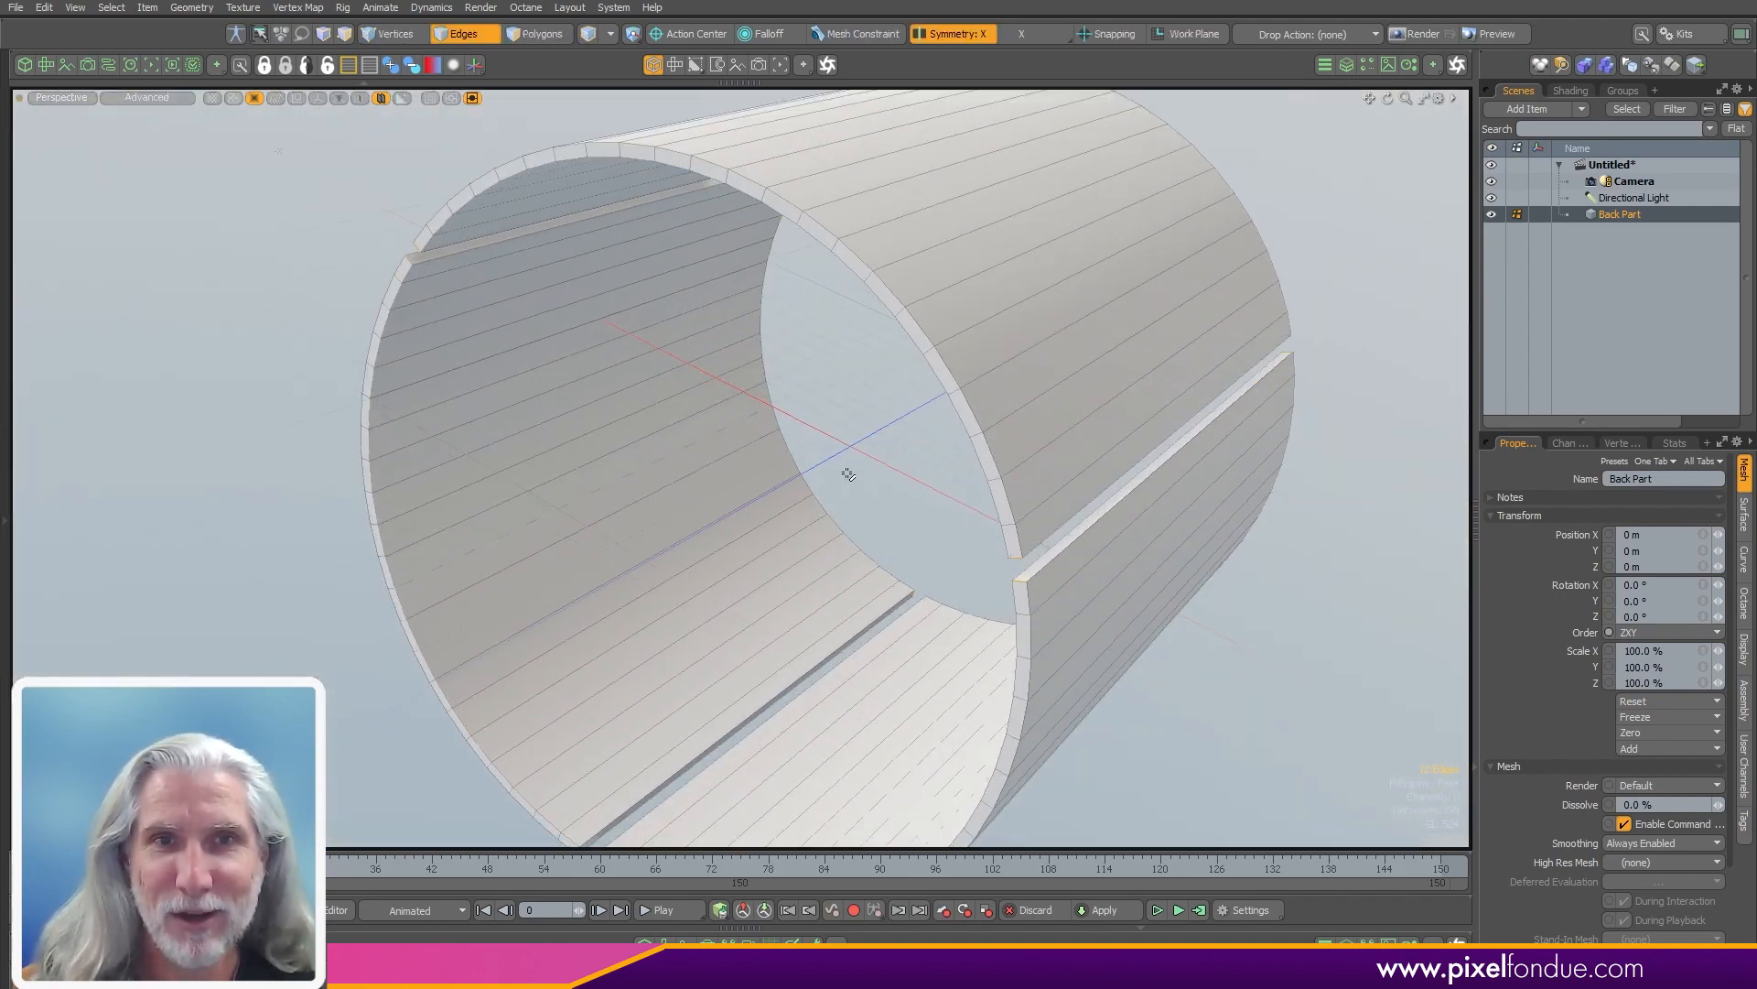
- Round the selected gap corners with a 12 mm edge bevel at round level 4
key("2")
left_click_drag(1098, 457, 1057, 486, "ctrl+alt")
left_click_drag(1057, 486, 879, 522, "alt")
middle_click_drag(879, 522, 906, 524)
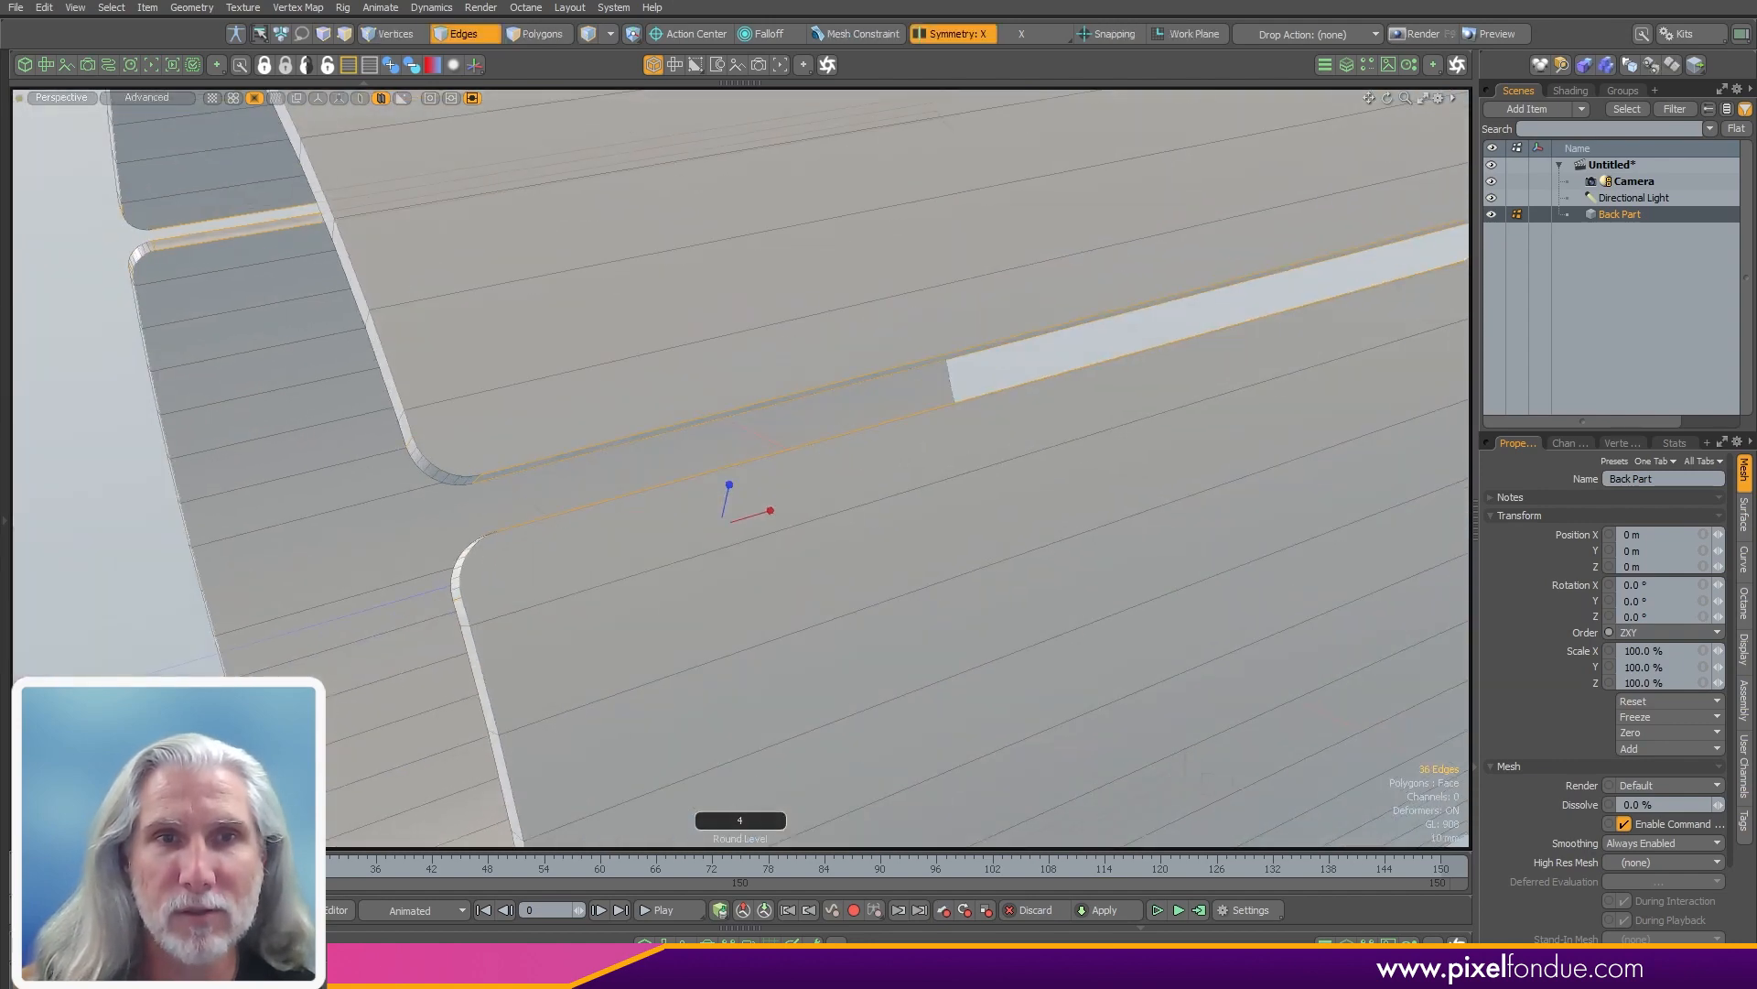
left_click_drag(906, 523, 980, 510, "alt")
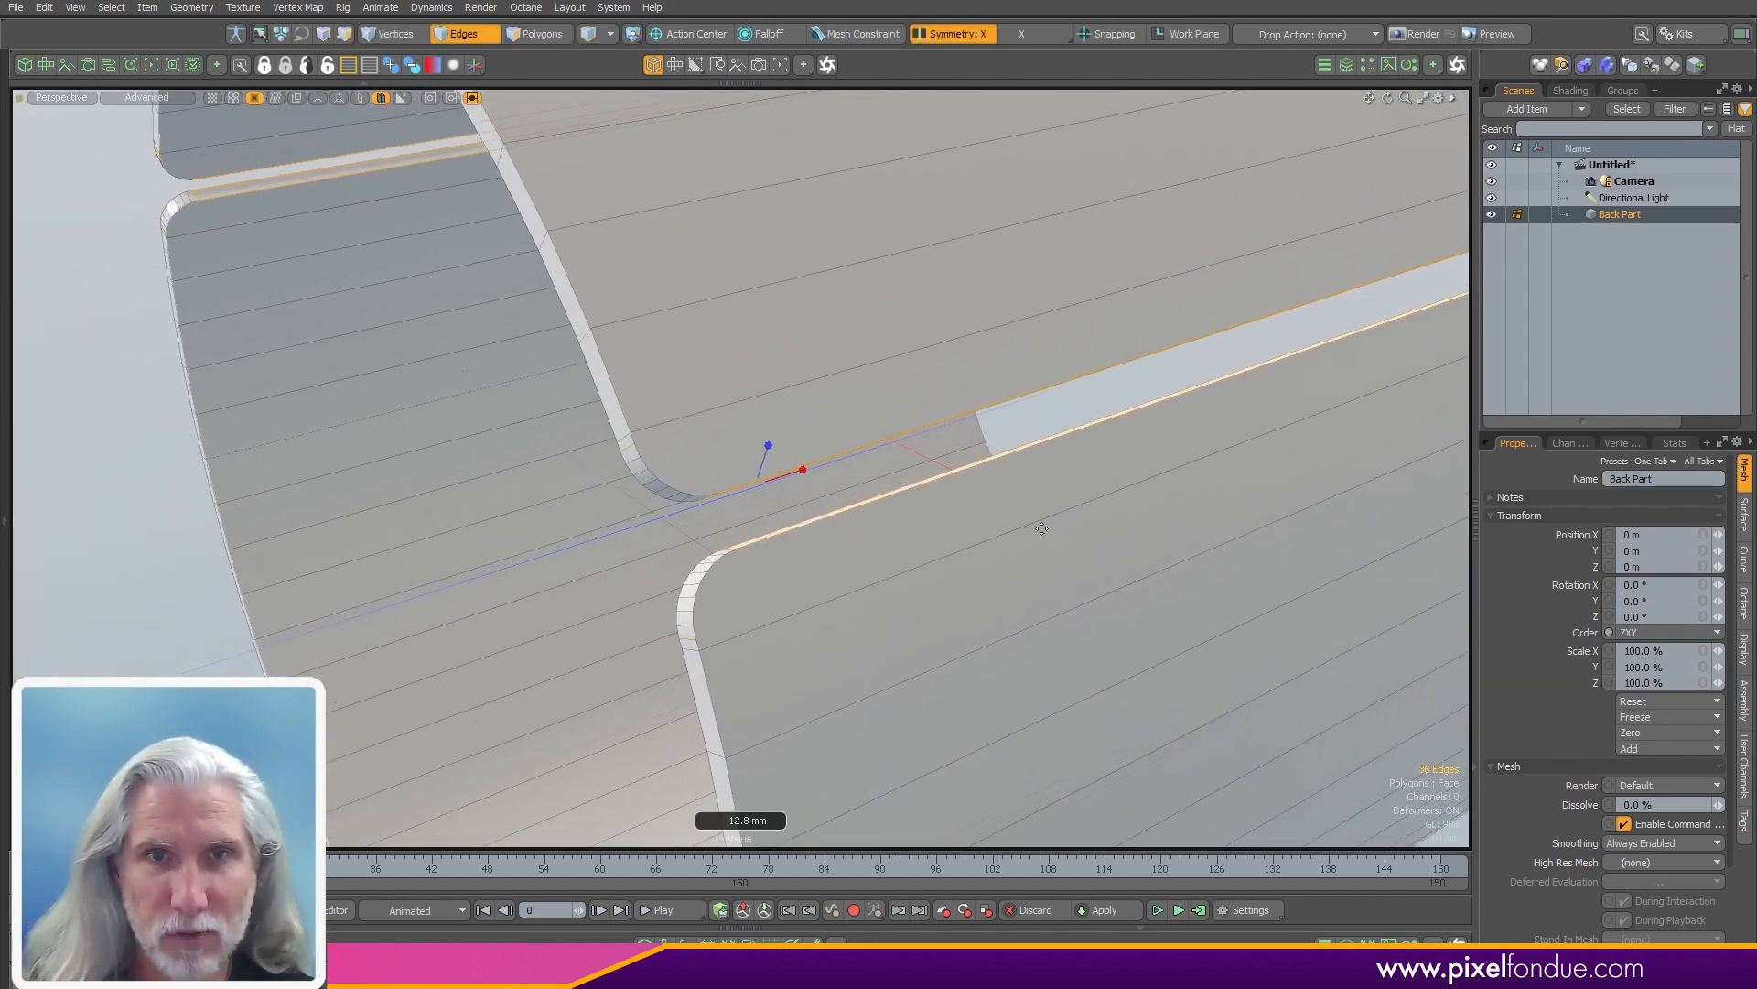
left_click_drag(992, 538, 785, 590, "alt")
scroll(1053, 532, "down", 5)
left_click_drag(1054, 532, 635, 635, "alt")
- Examine the rounded gap corners and the short edges across the cylinder's end rim
left_click_drag(769, 495, 870, 489, "ctrl+alt")
left_click_drag(870, 490, 906, 416, "alt")
left_click_drag(1192, 393, 1020, 444, "alt")
scroll(700, 252, "up", 5)
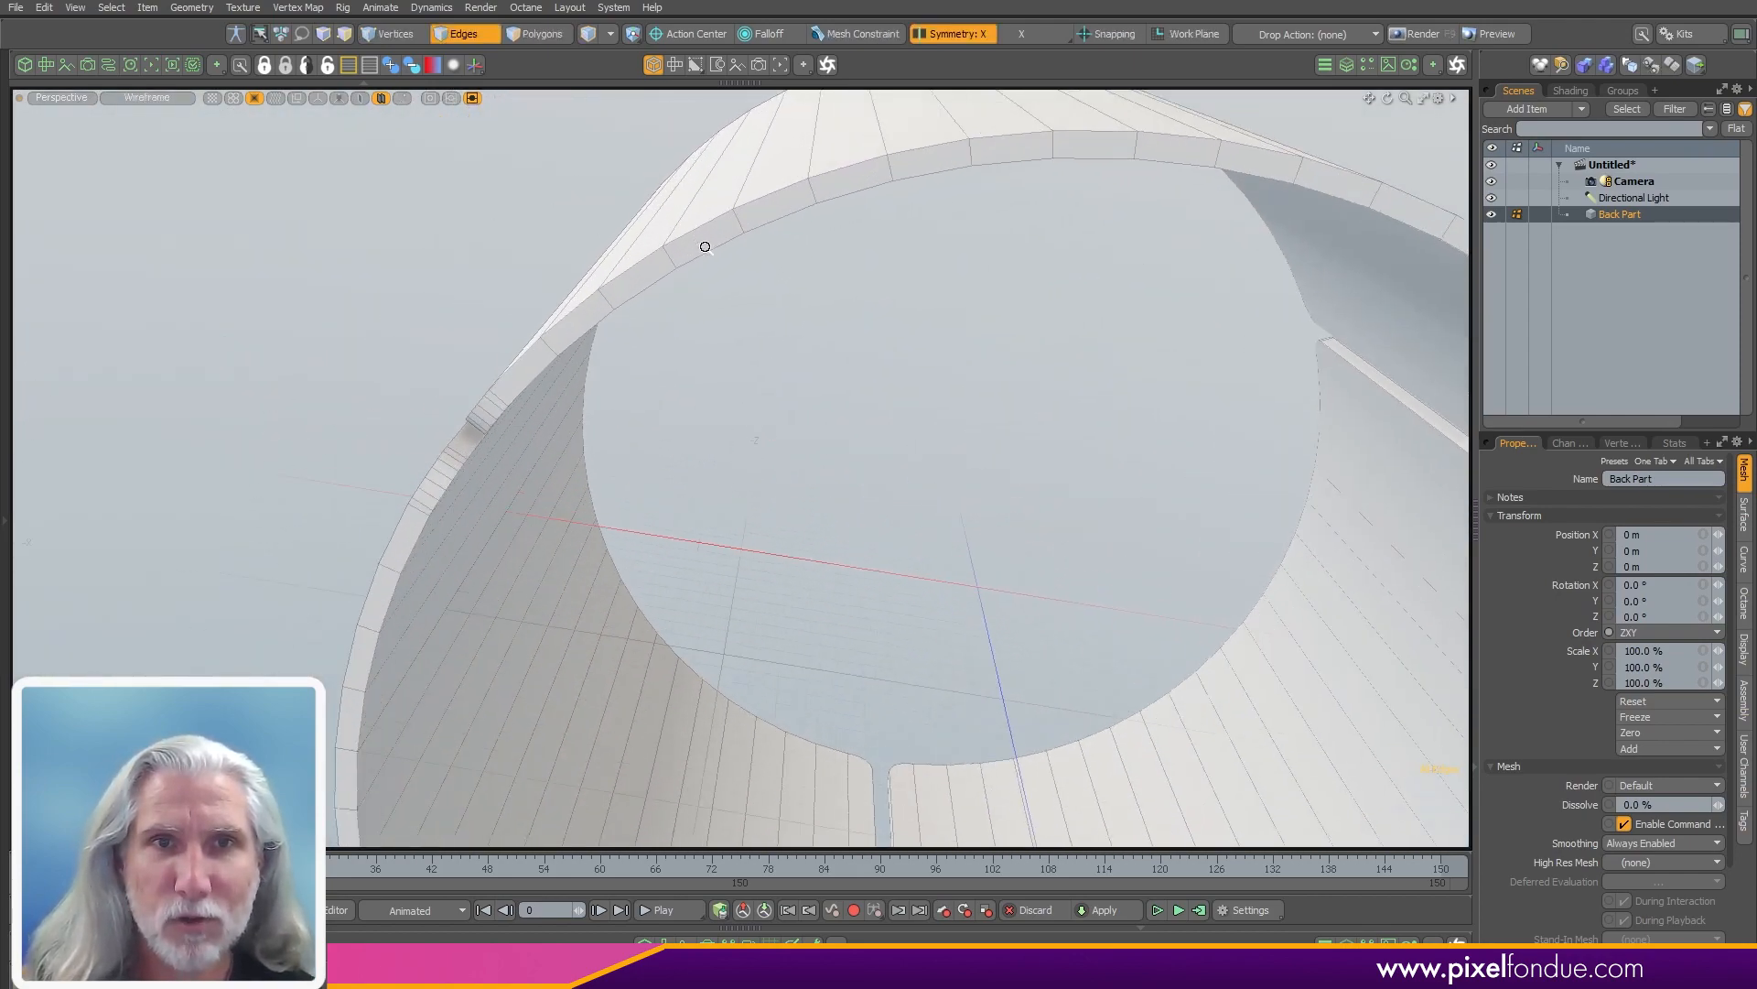
left_click_drag(527, 412, 575, 431, "alt")
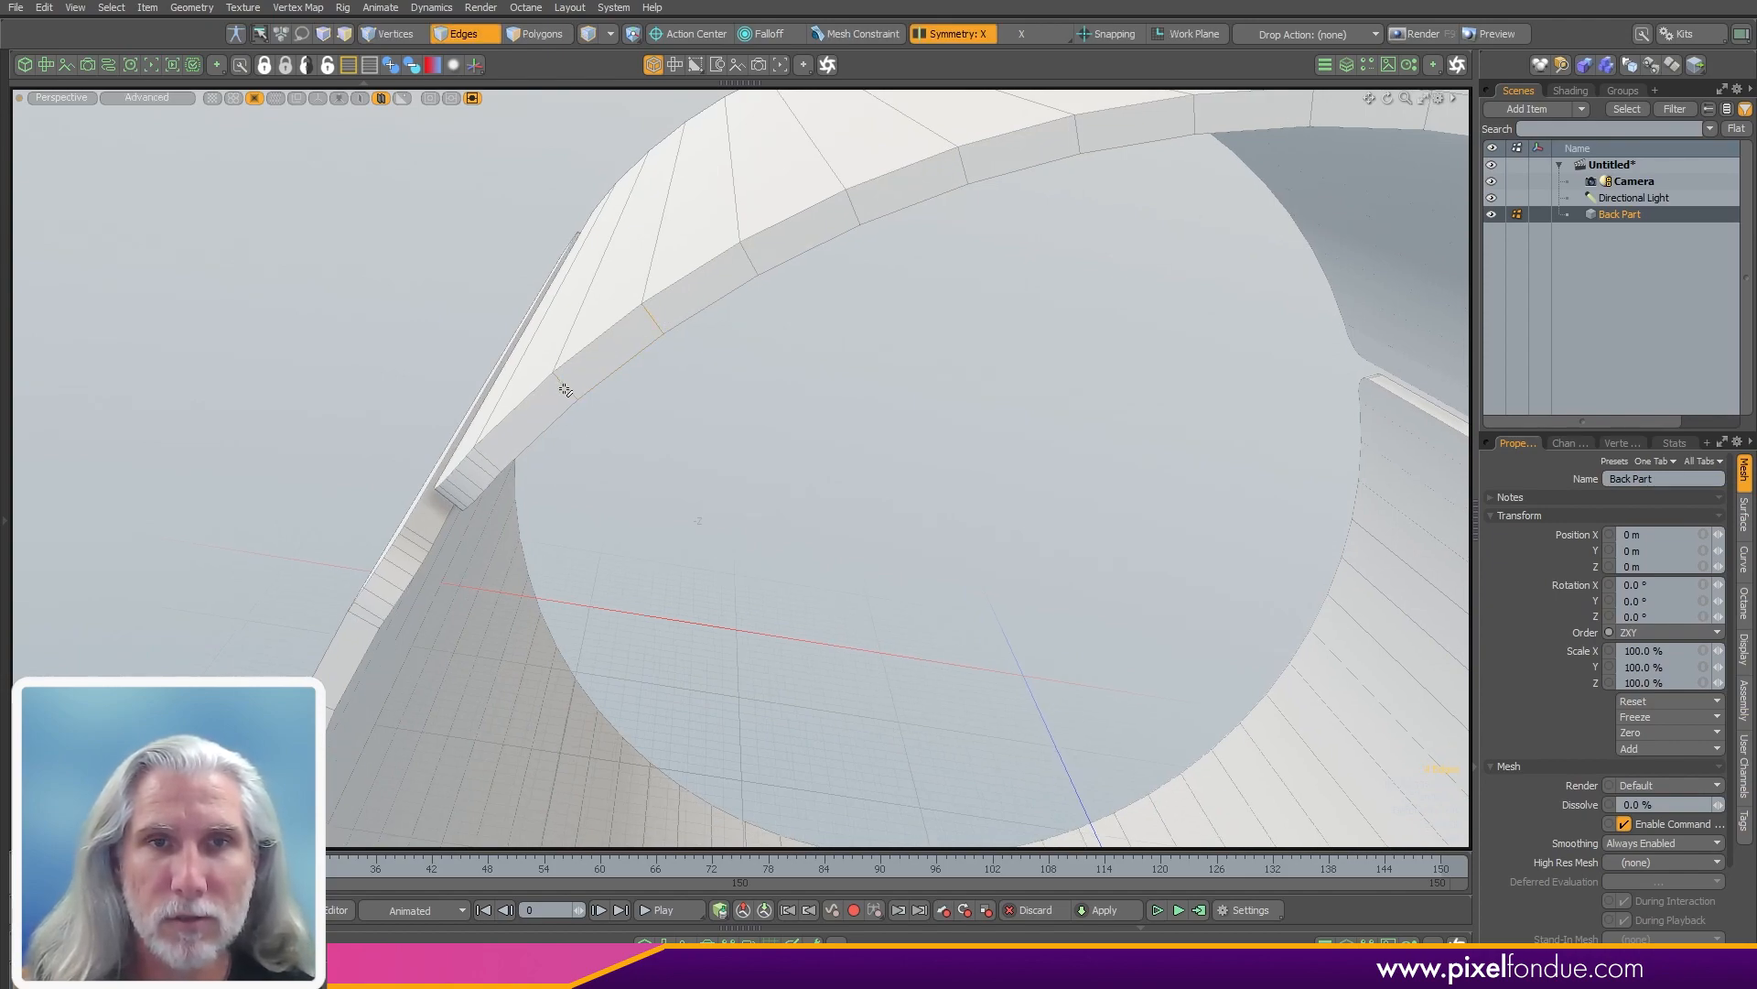
left_click_drag(565, 390, 627, 224, "alt")
scroll(628, 223, "down", 5)
mouse_move(678, 447)
left_mouse_down("alt")
mouse_move(644, 631)
mouse_move(667, 757)
mouse_move(775, 738)
mouse_move(839, 595)
mouse_move(564, 674)
left_mouse_up("alt")
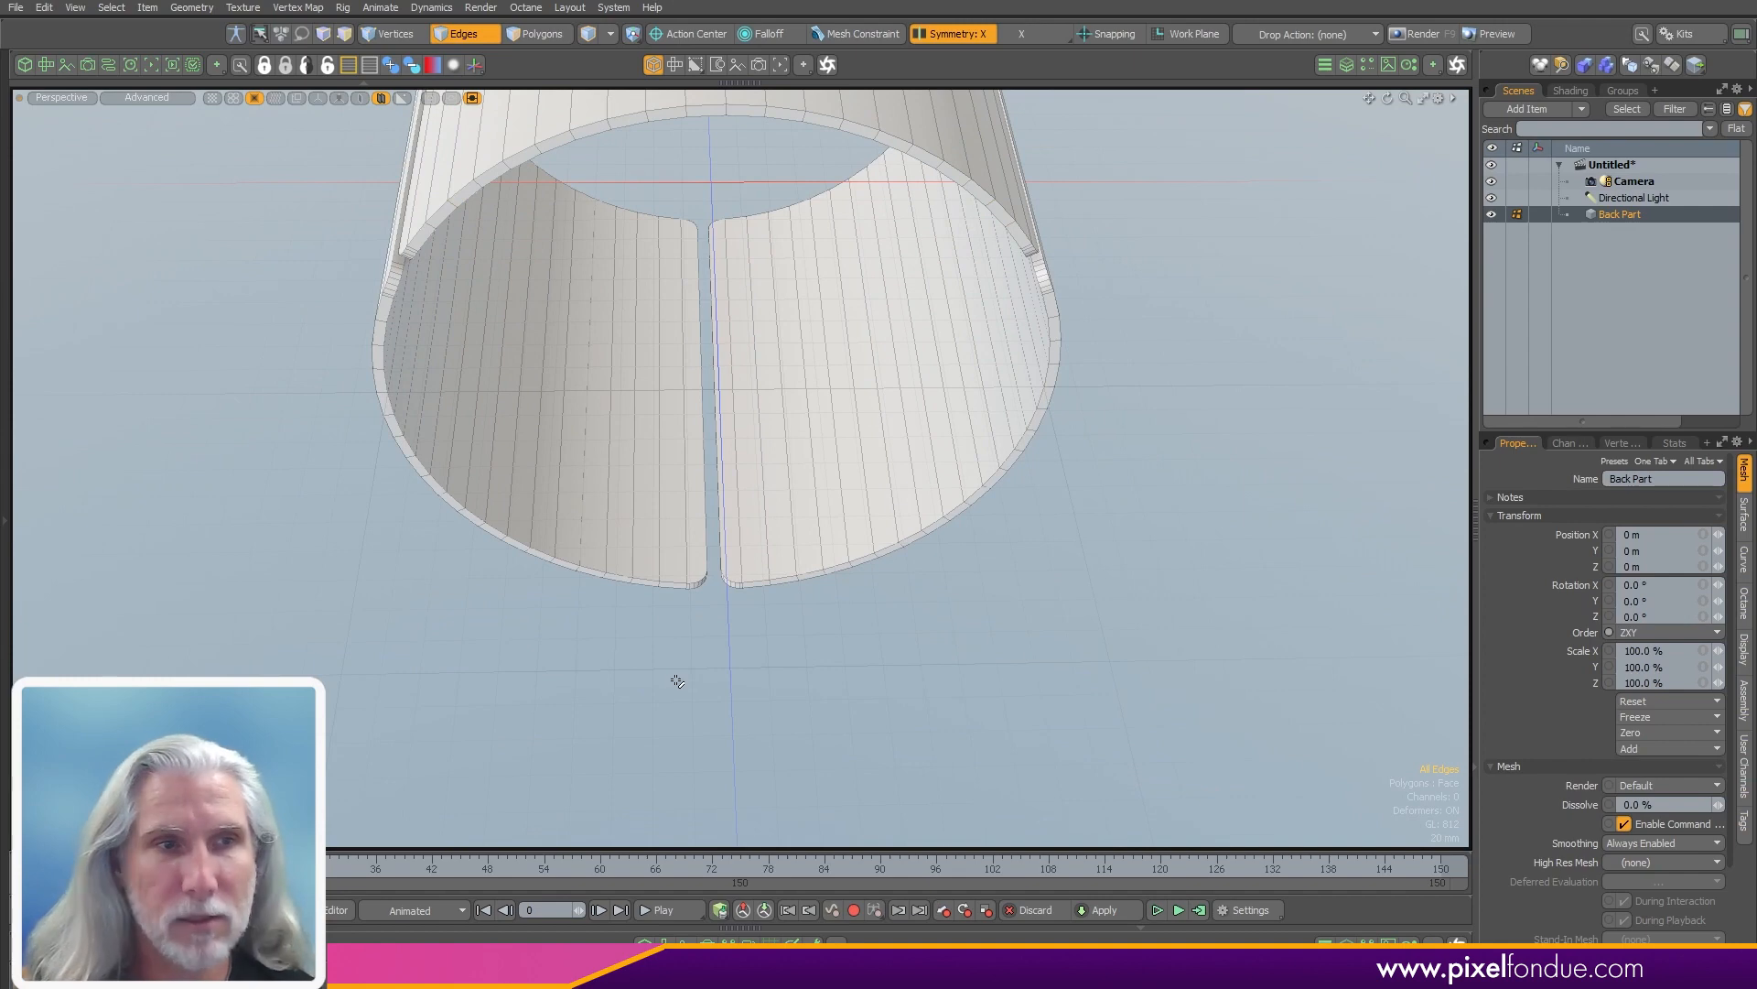
- Add an edge loop around the lower shell sections a short distance in from the open end, using Add Loop
left_click_drag(723, 651, 660, 700, "alt")
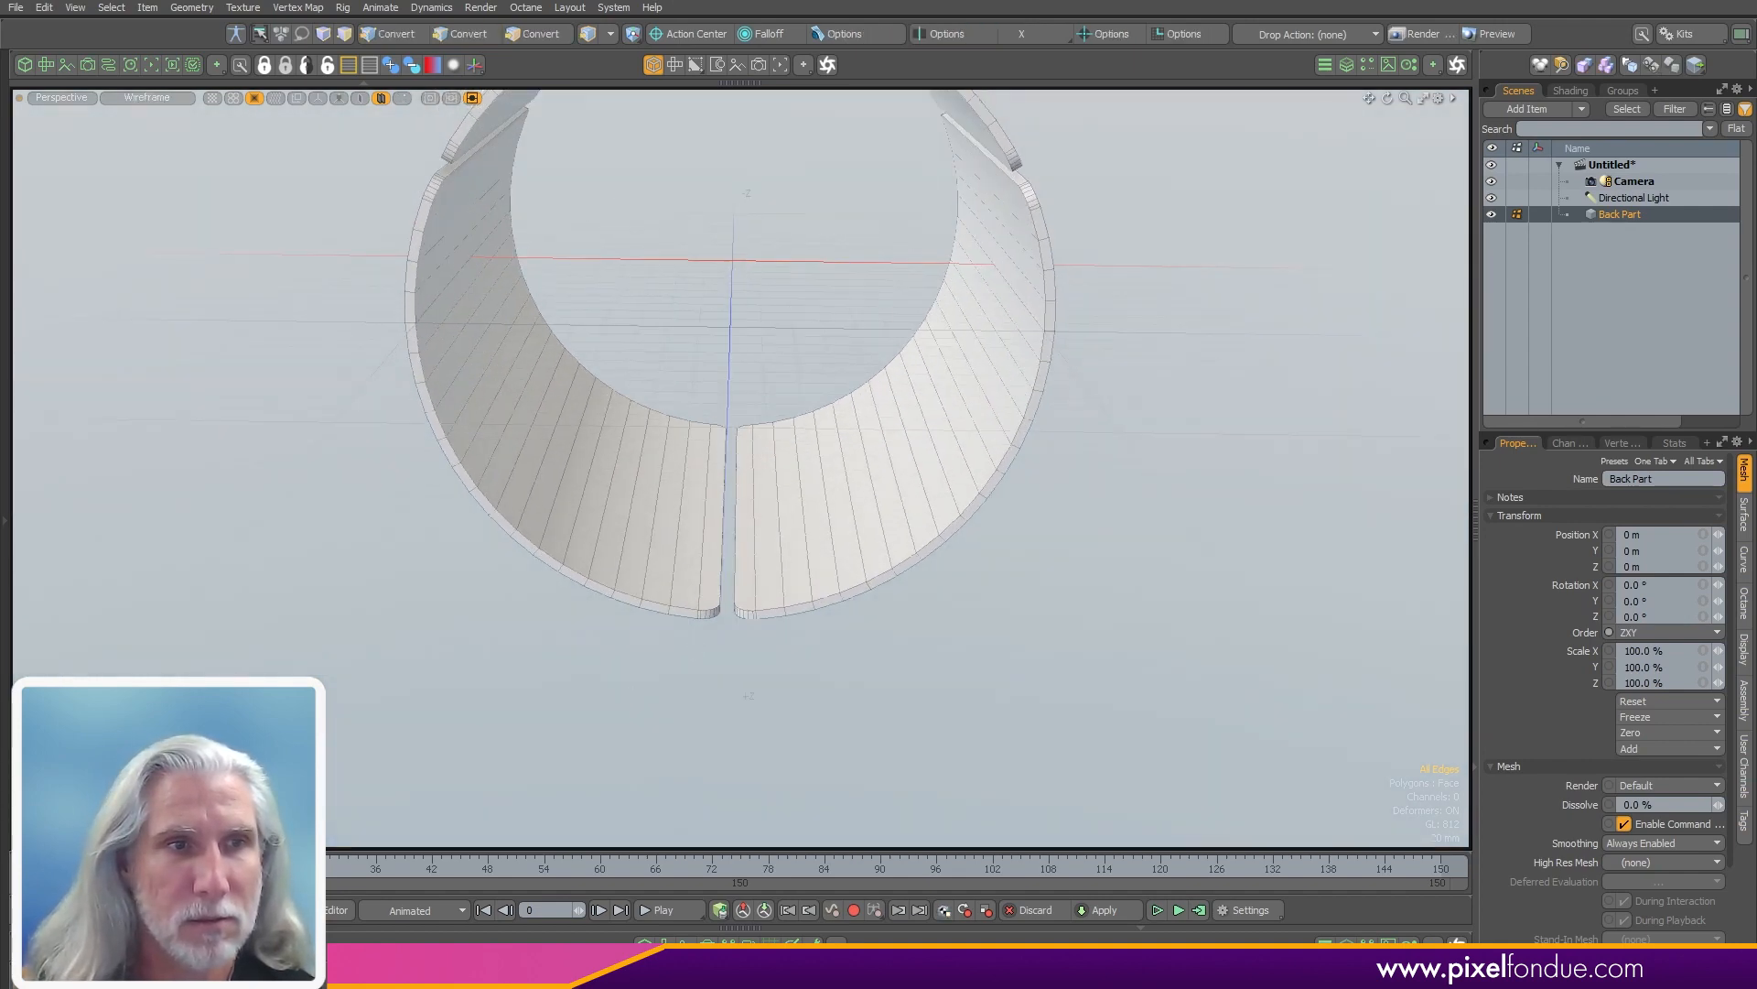
left_click_drag(660, 700, 568, 788, "alt")
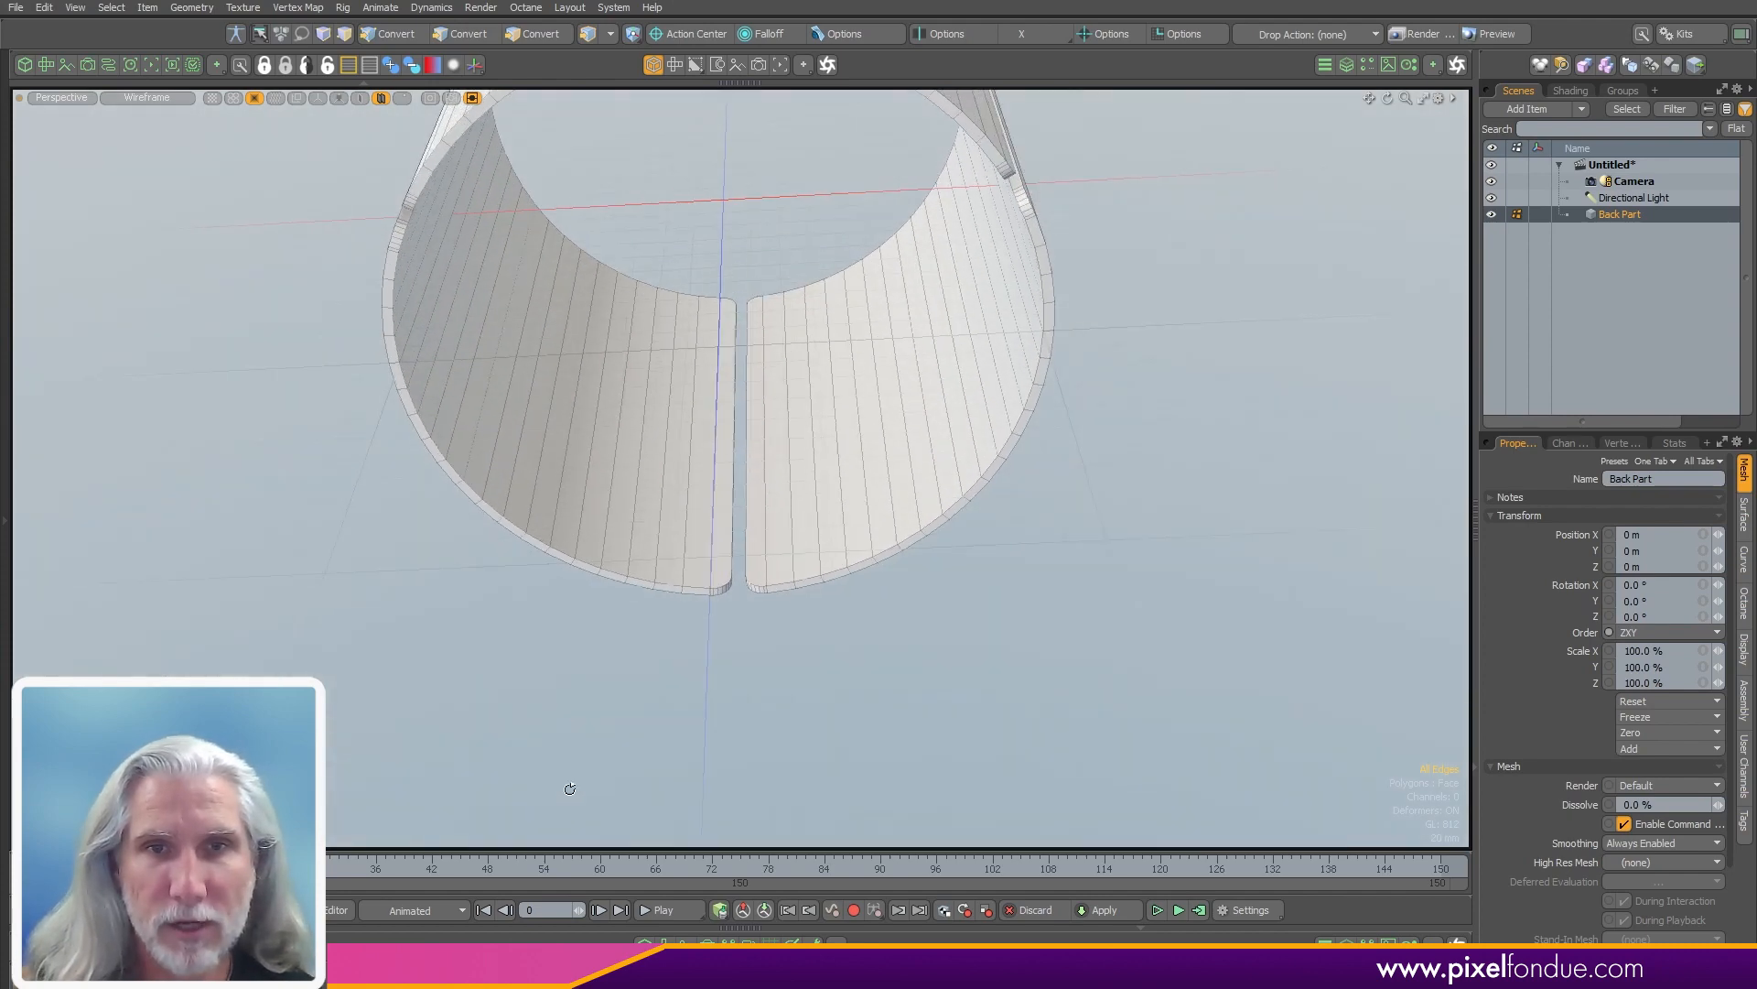
scroll(700, 515, "up", 3)
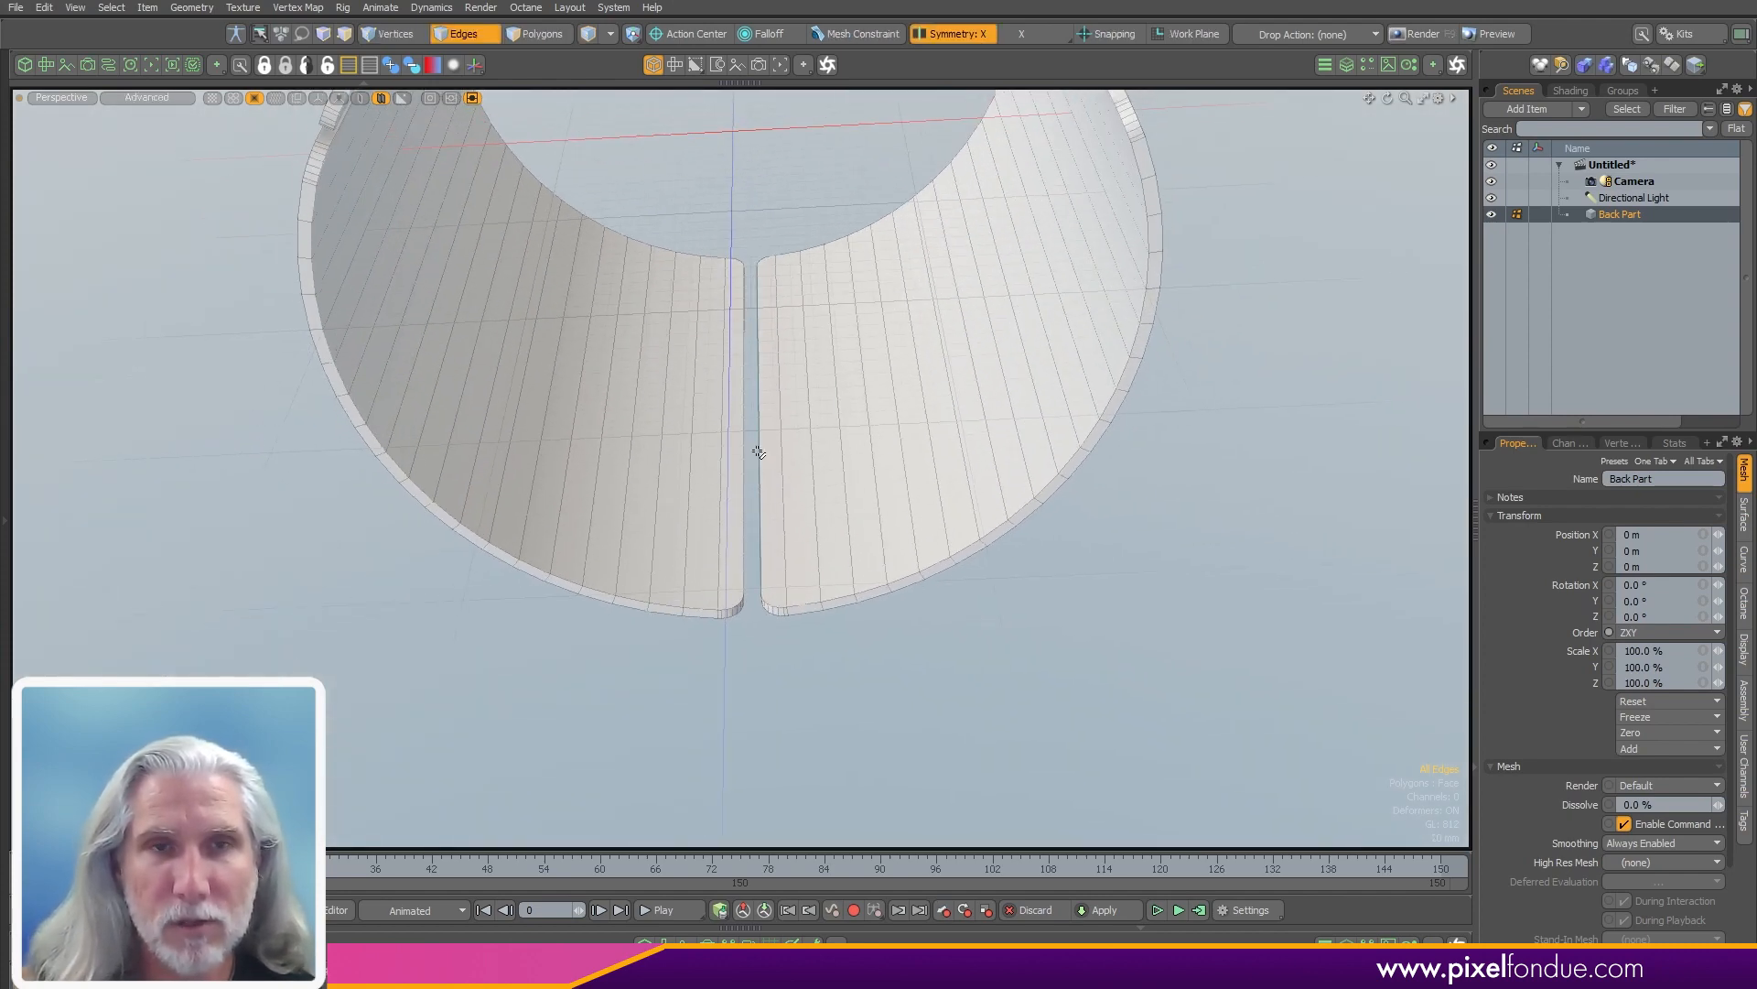
right_click(718, 665, "ctrl")
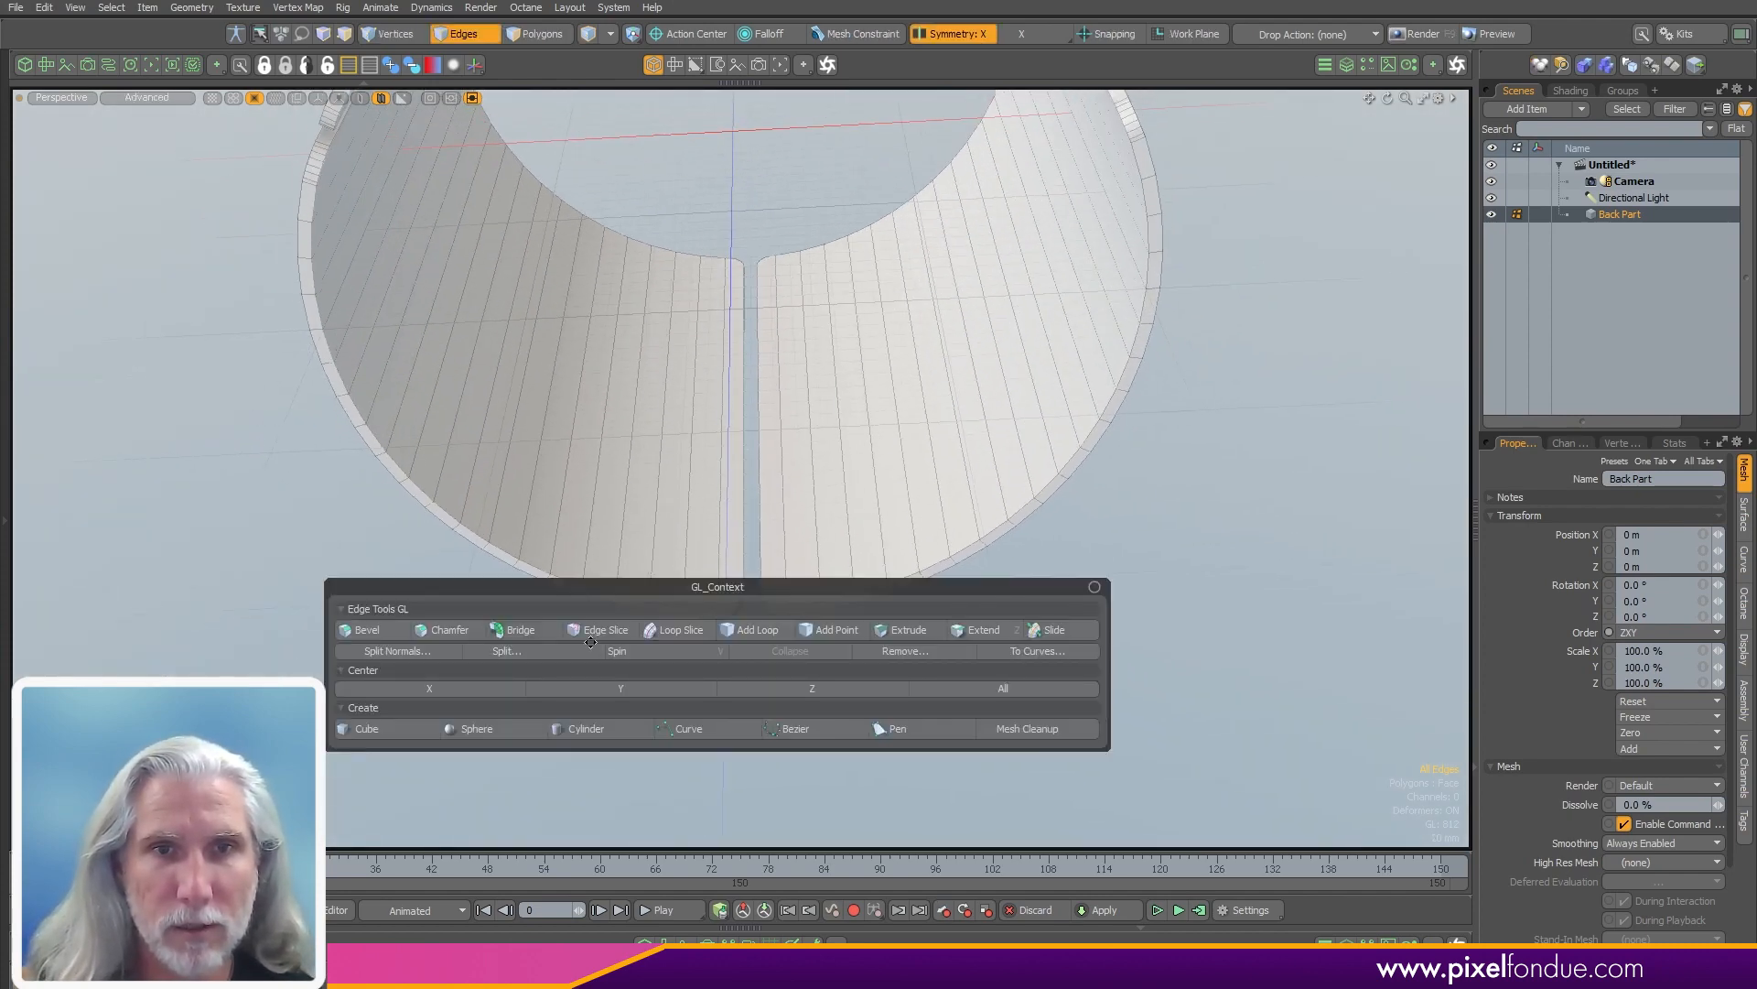
left_click(755, 632)
scroll(690, 556, "up", 3)
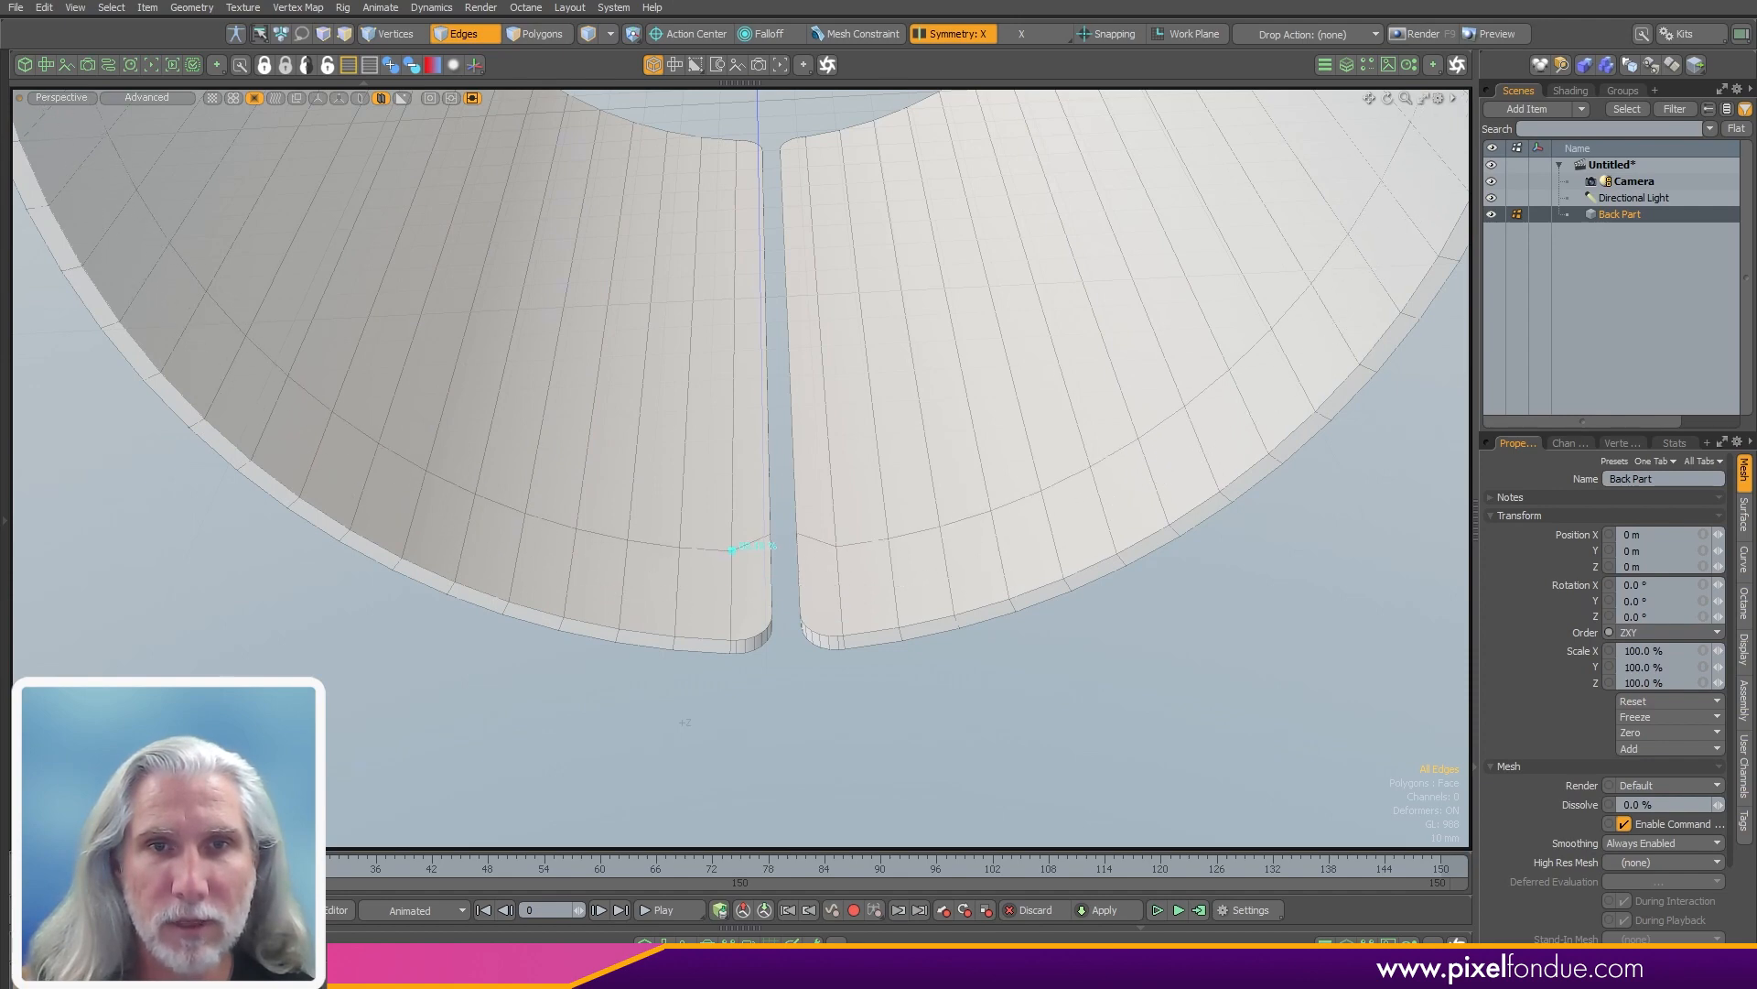
left_click_drag(864, 543, 861, 612, "alt")
- Select the kinked loop vertices on both sides of the bottom gap, align them straight in the Top view, and clear the selection
key("1")
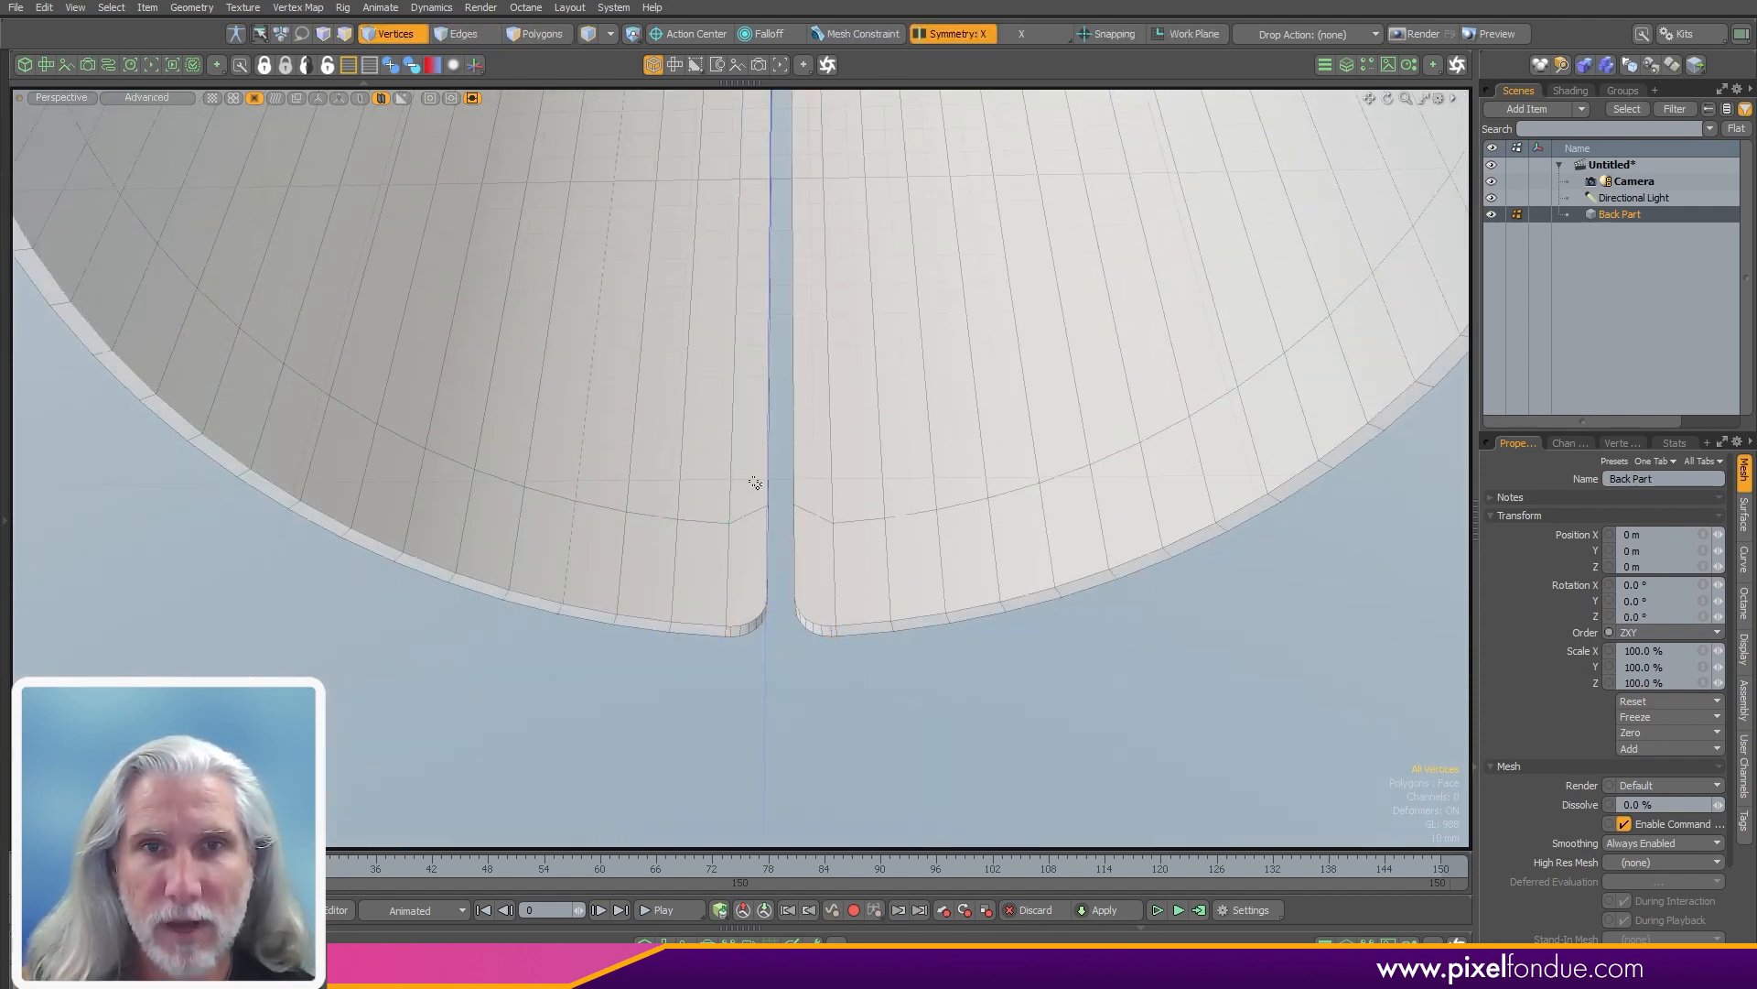
left_click_drag(769, 524, 758, 586, "alt")
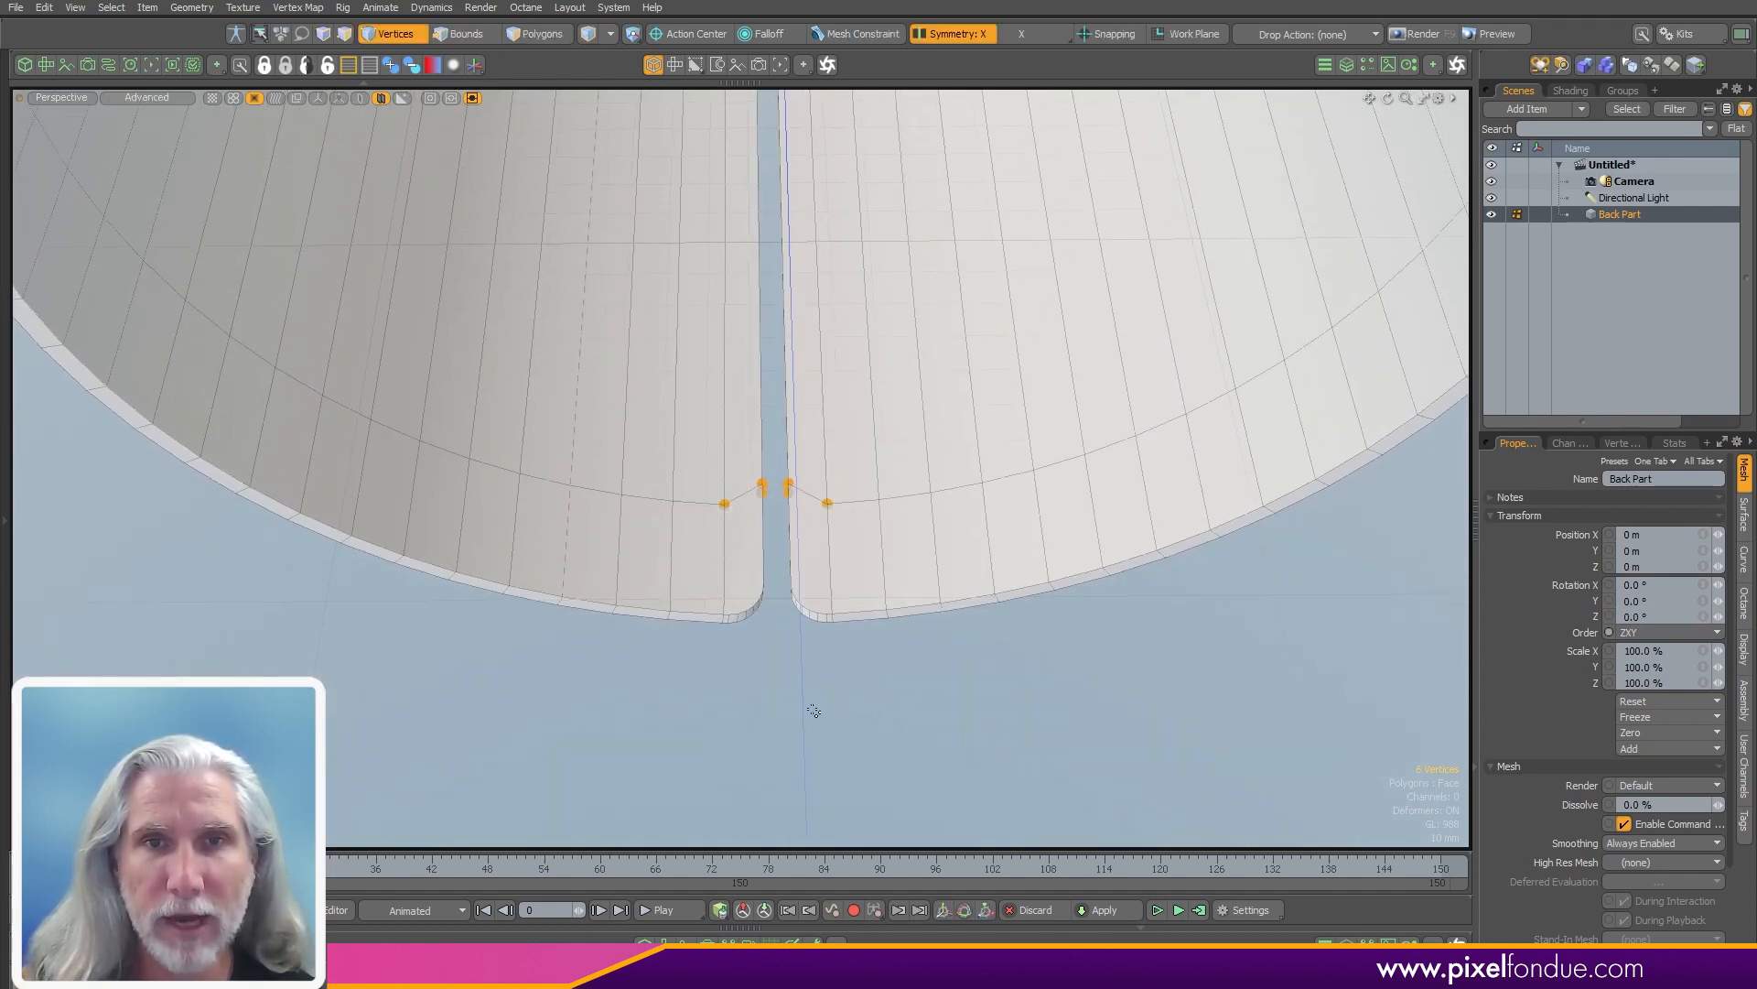
key("KP_1")
scroll(850, 448, "down", 4)
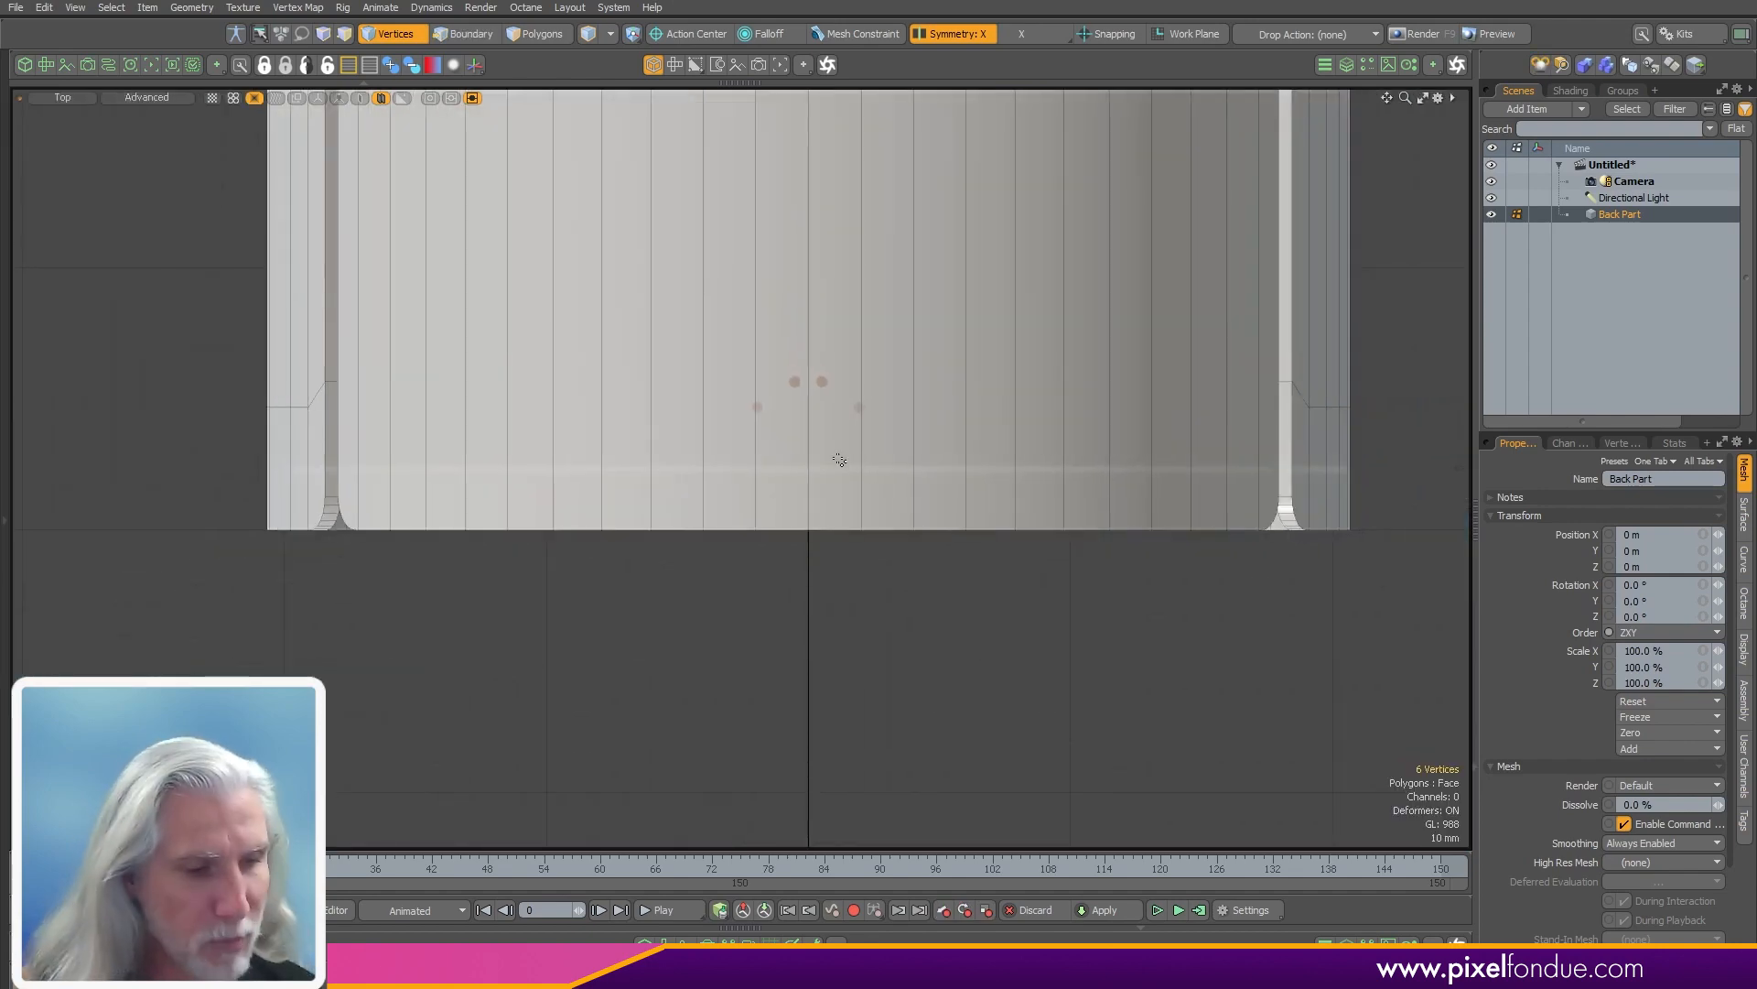
key("alt+a")
left_click(841, 565)
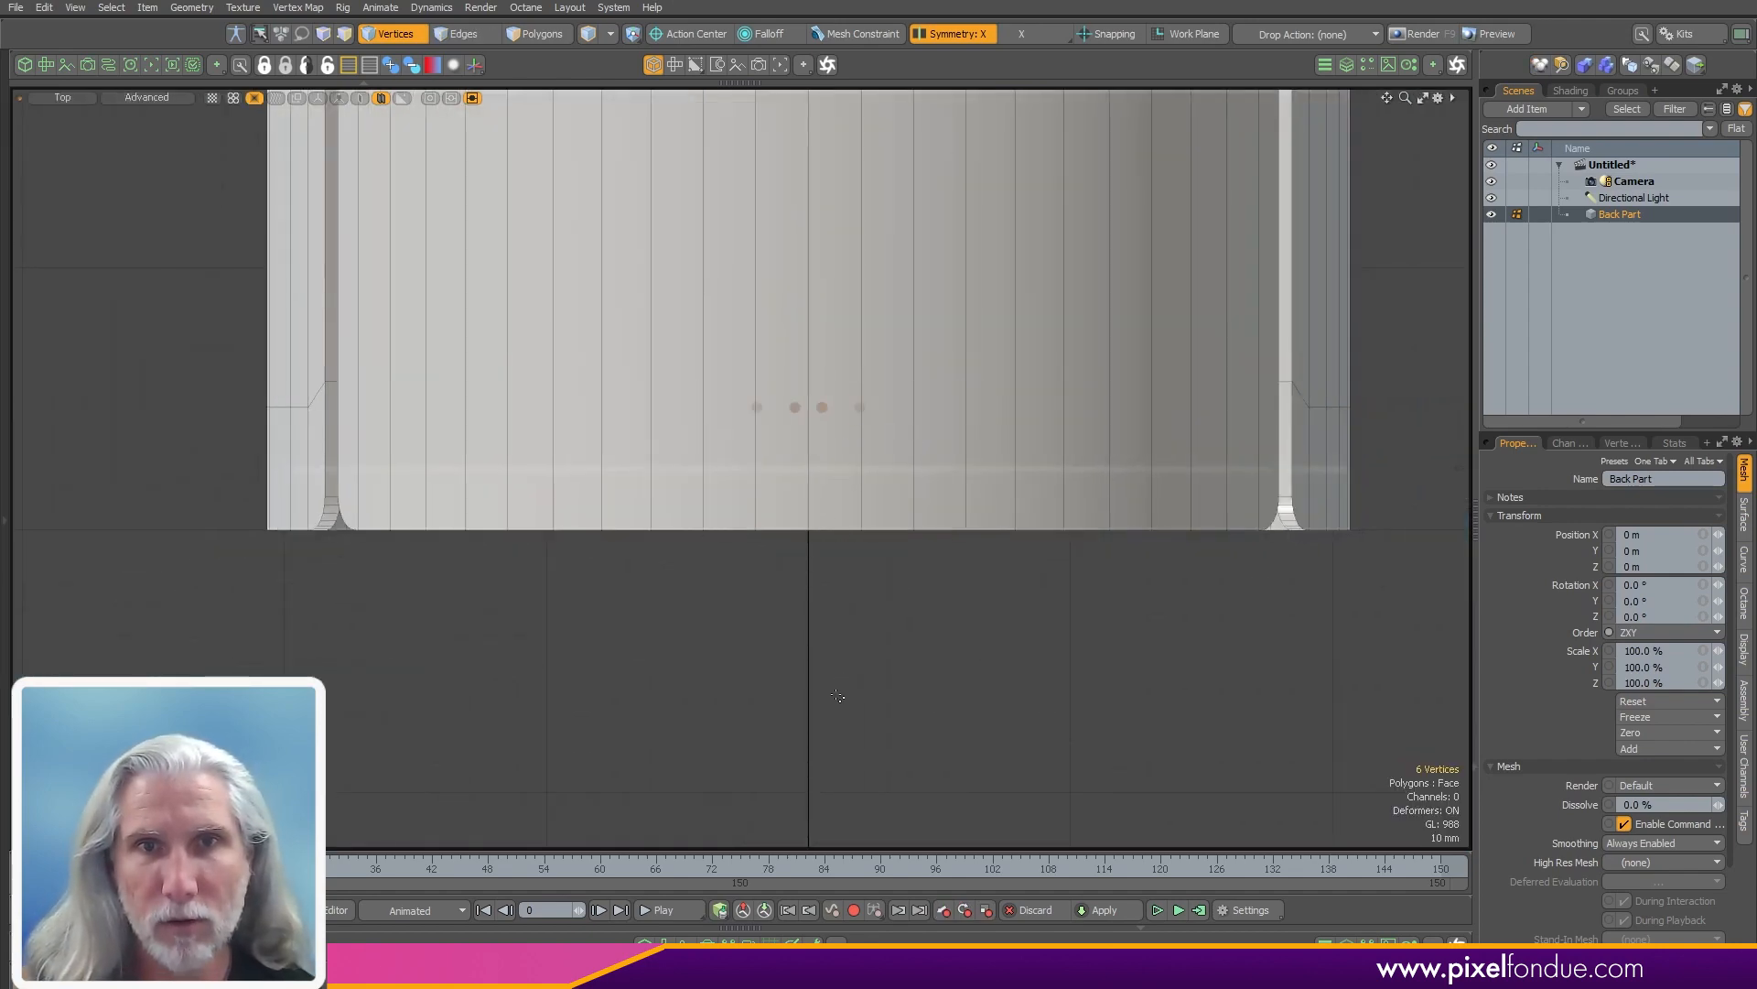
key("ctrl+space")
left_click(768, 608)
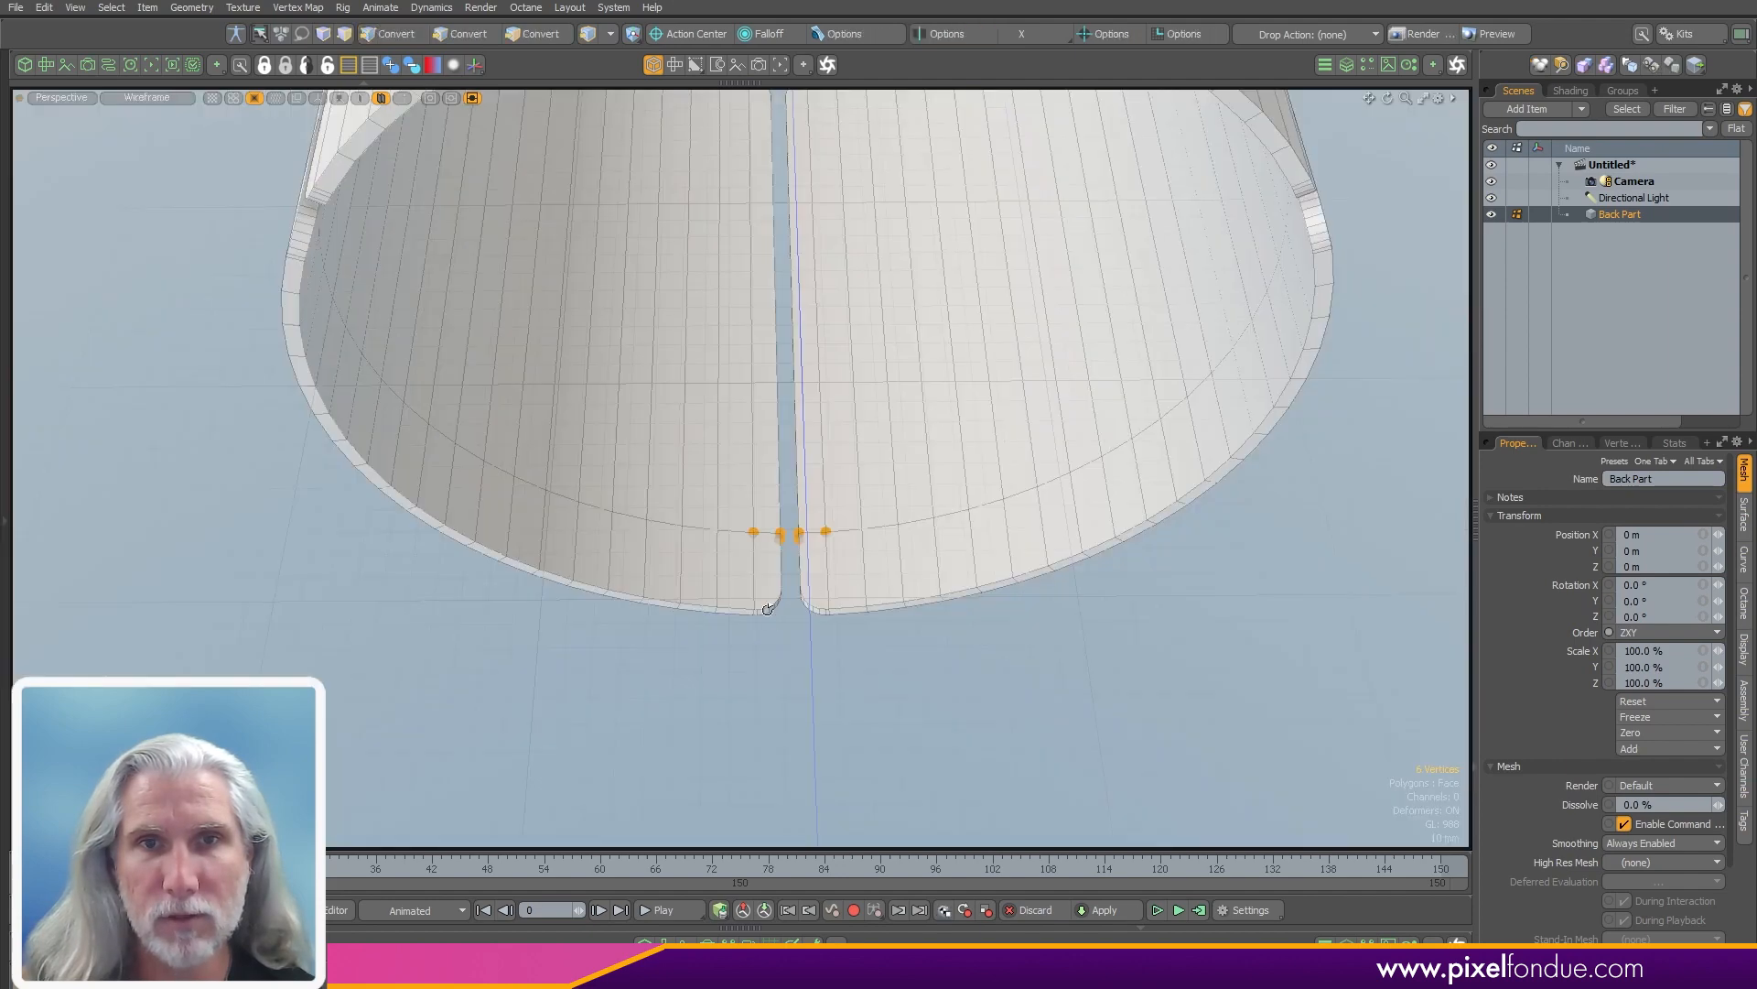
left_click_drag(769, 606, 718, 702, "alt")
left_click(718, 703)
scroll(821, 608, "up", 3)
left_click_drag(821, 609, 897, 711, "alt")
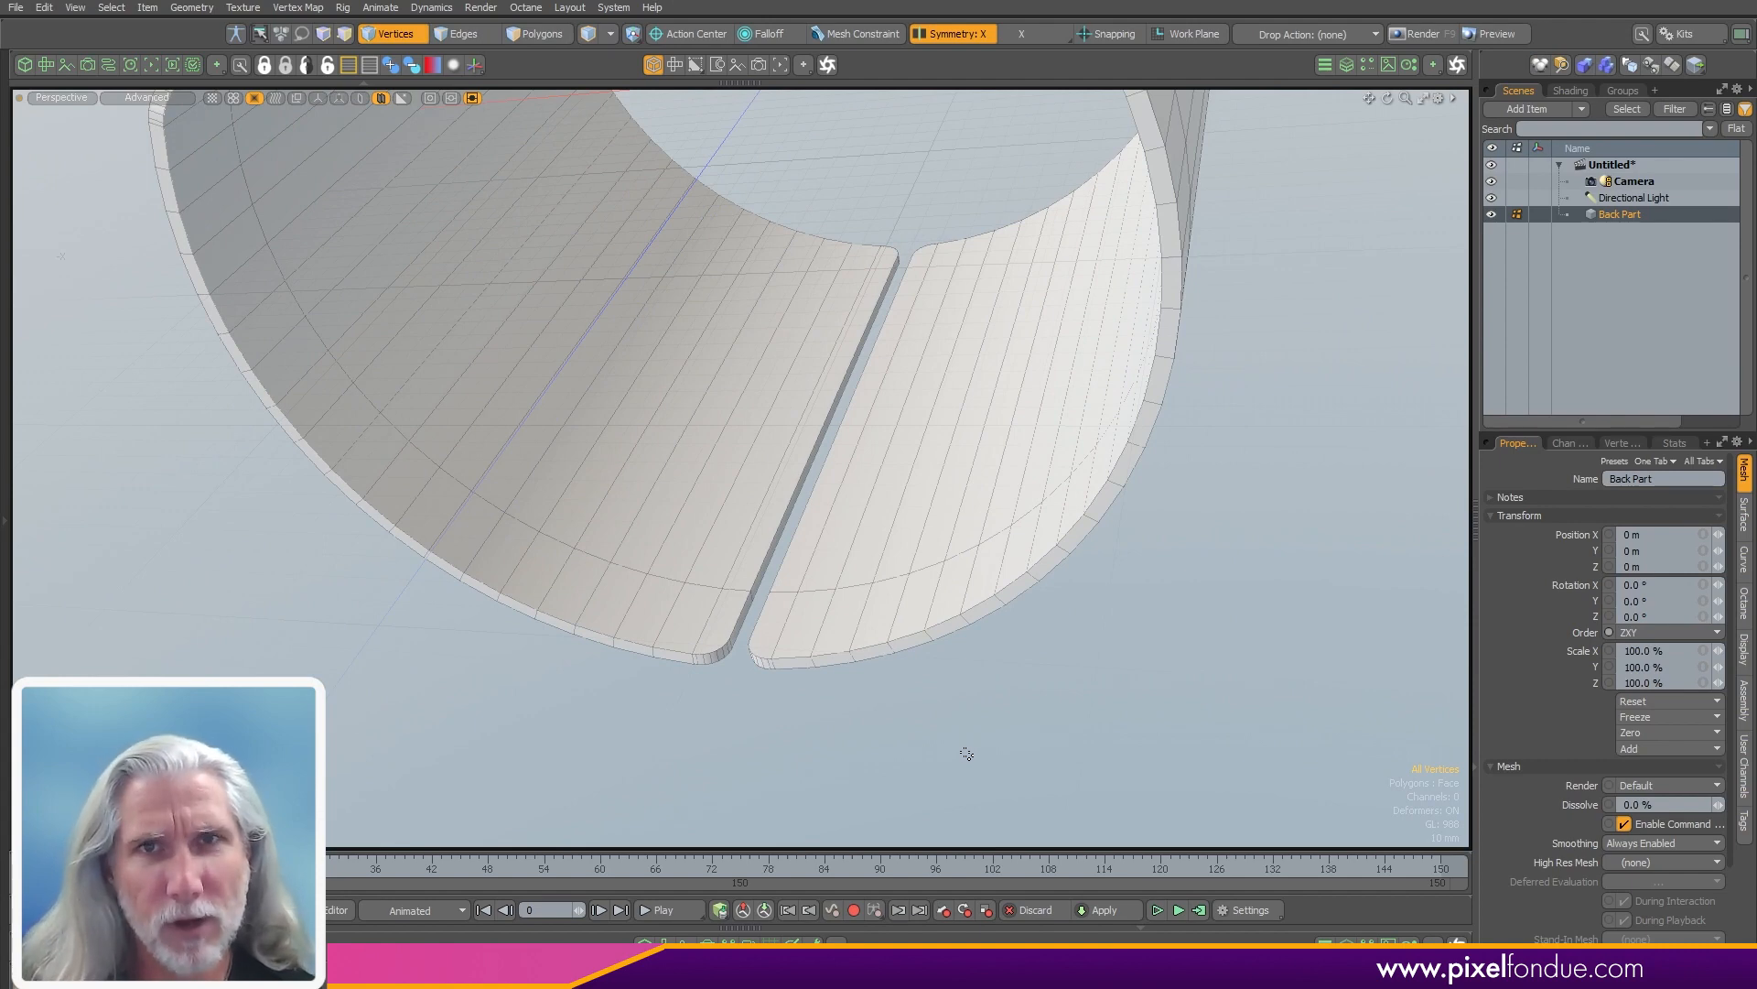
key("ctrl+shift+a")
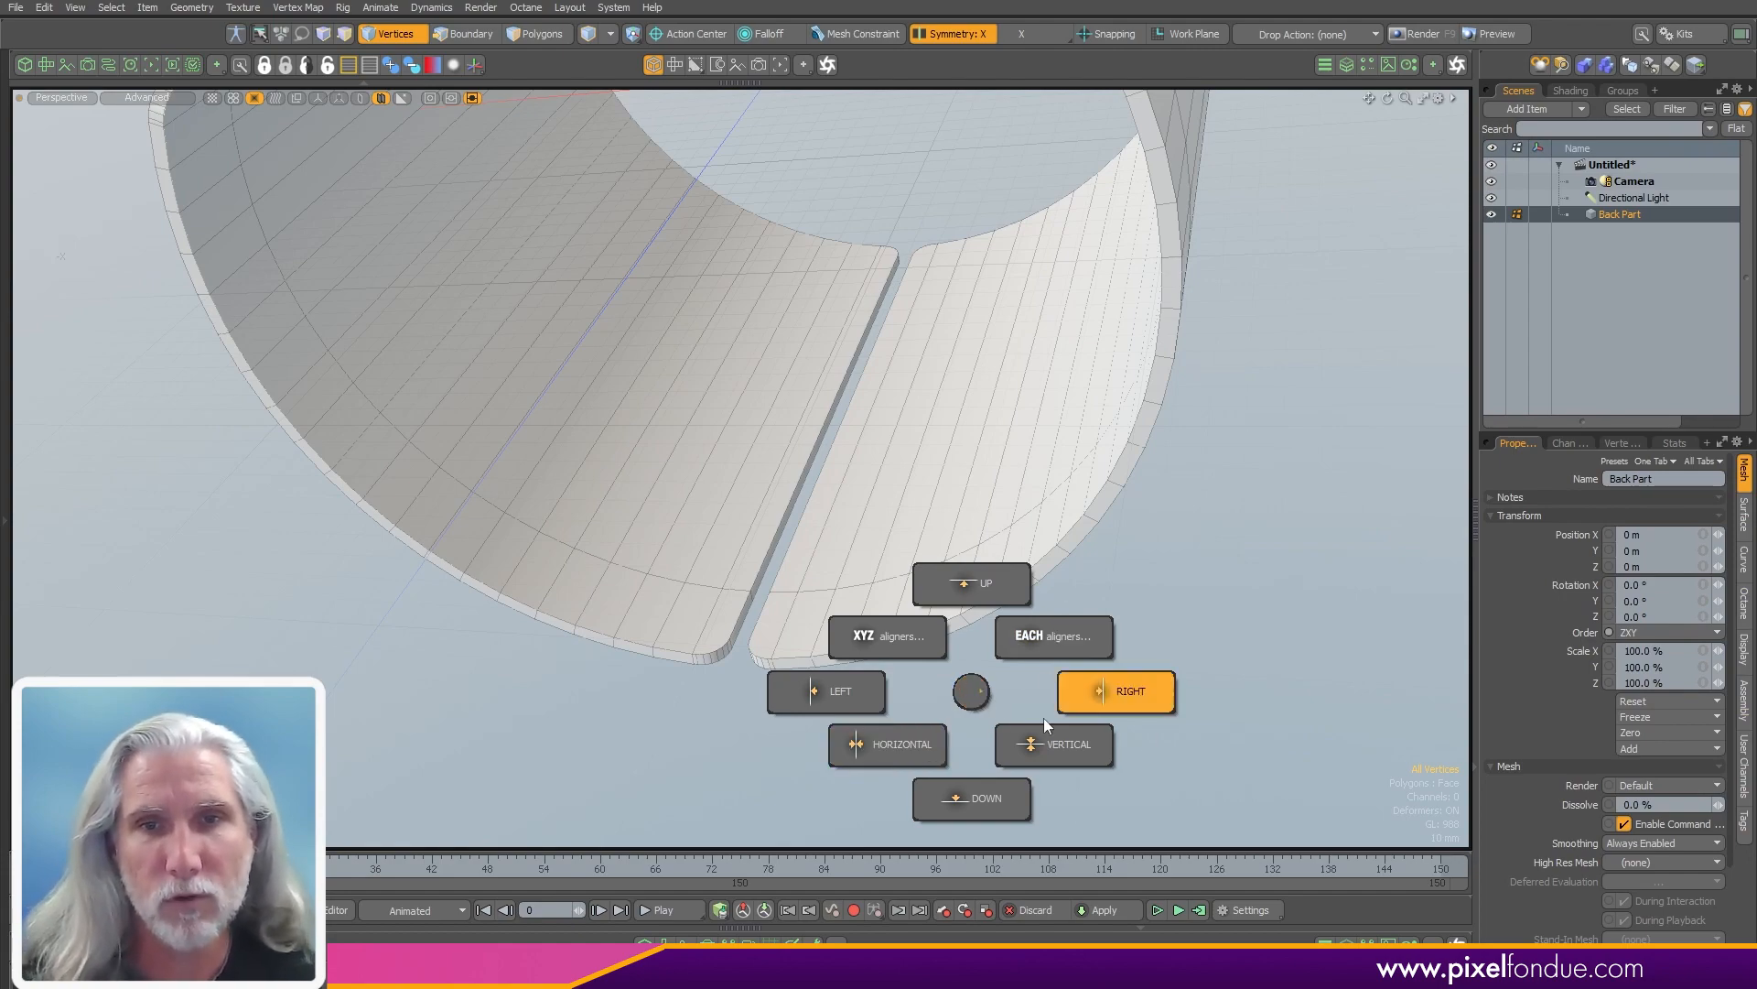
left_click(971, 693)
- Select the polygons on both sides of the bottom gap between the edge loop and the open end, and delete them
left_click_drag(970, 693, 777, 733, "alt")
scroll(777, 733, "up", 3)
key("3")
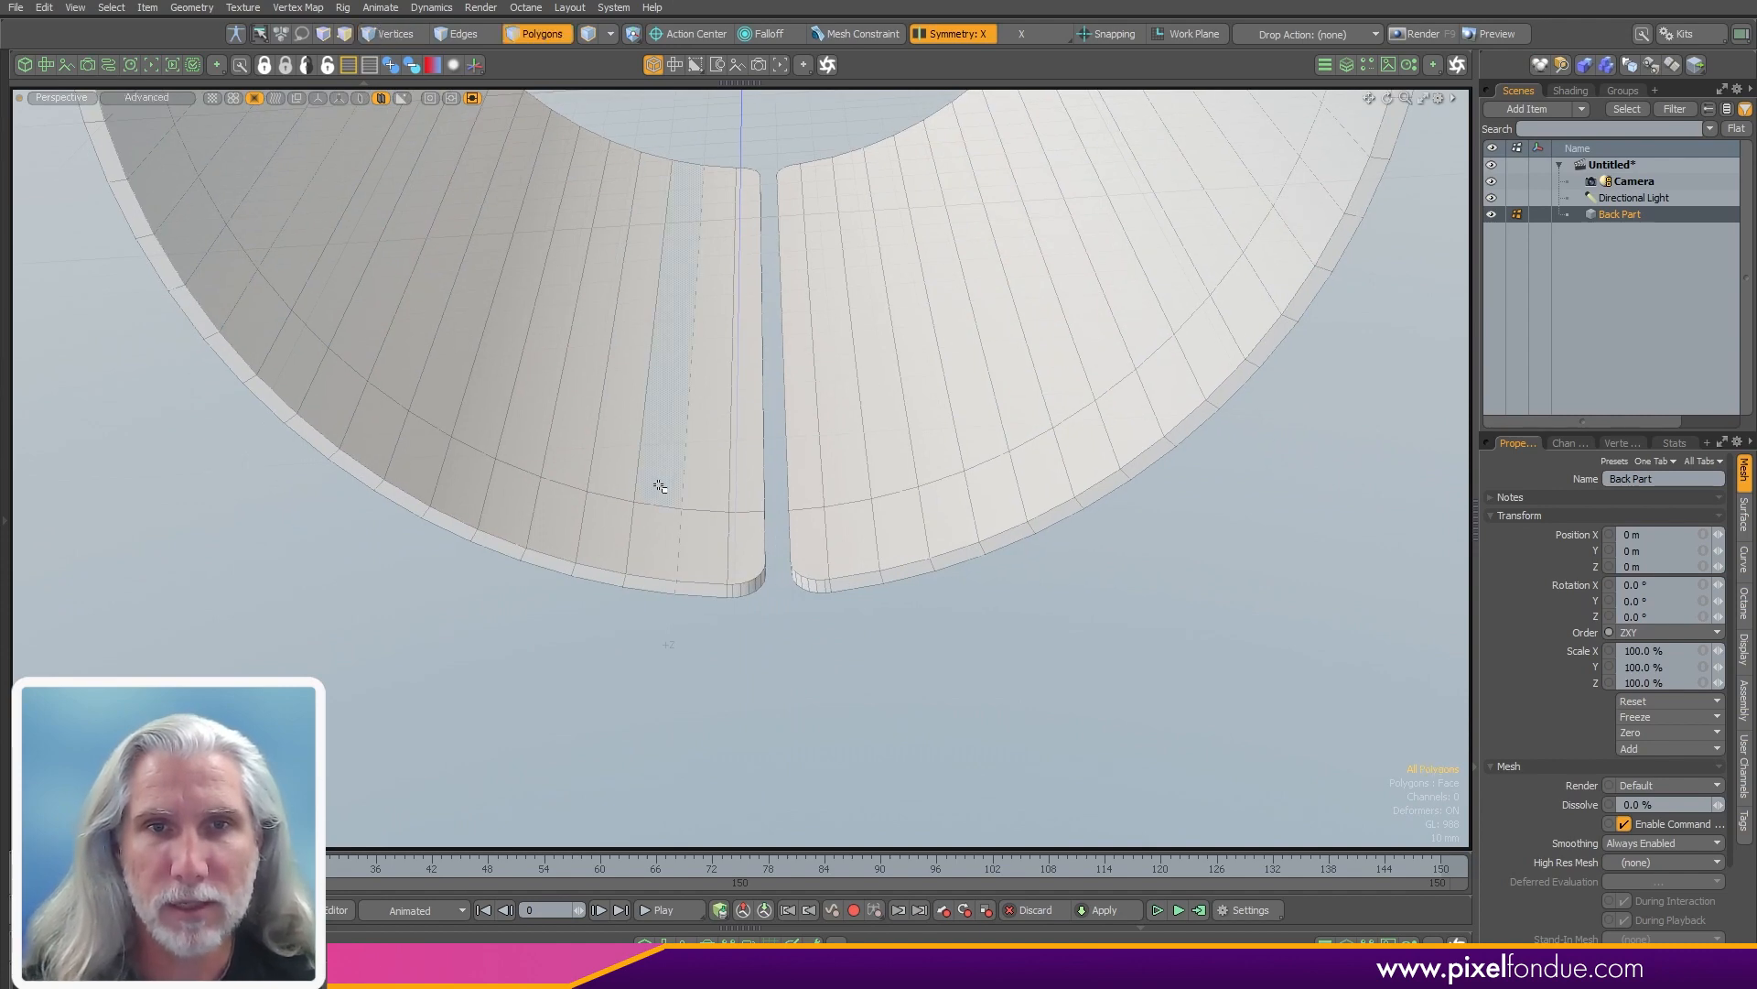
middle_click_drag(913, 667, 913, 665)
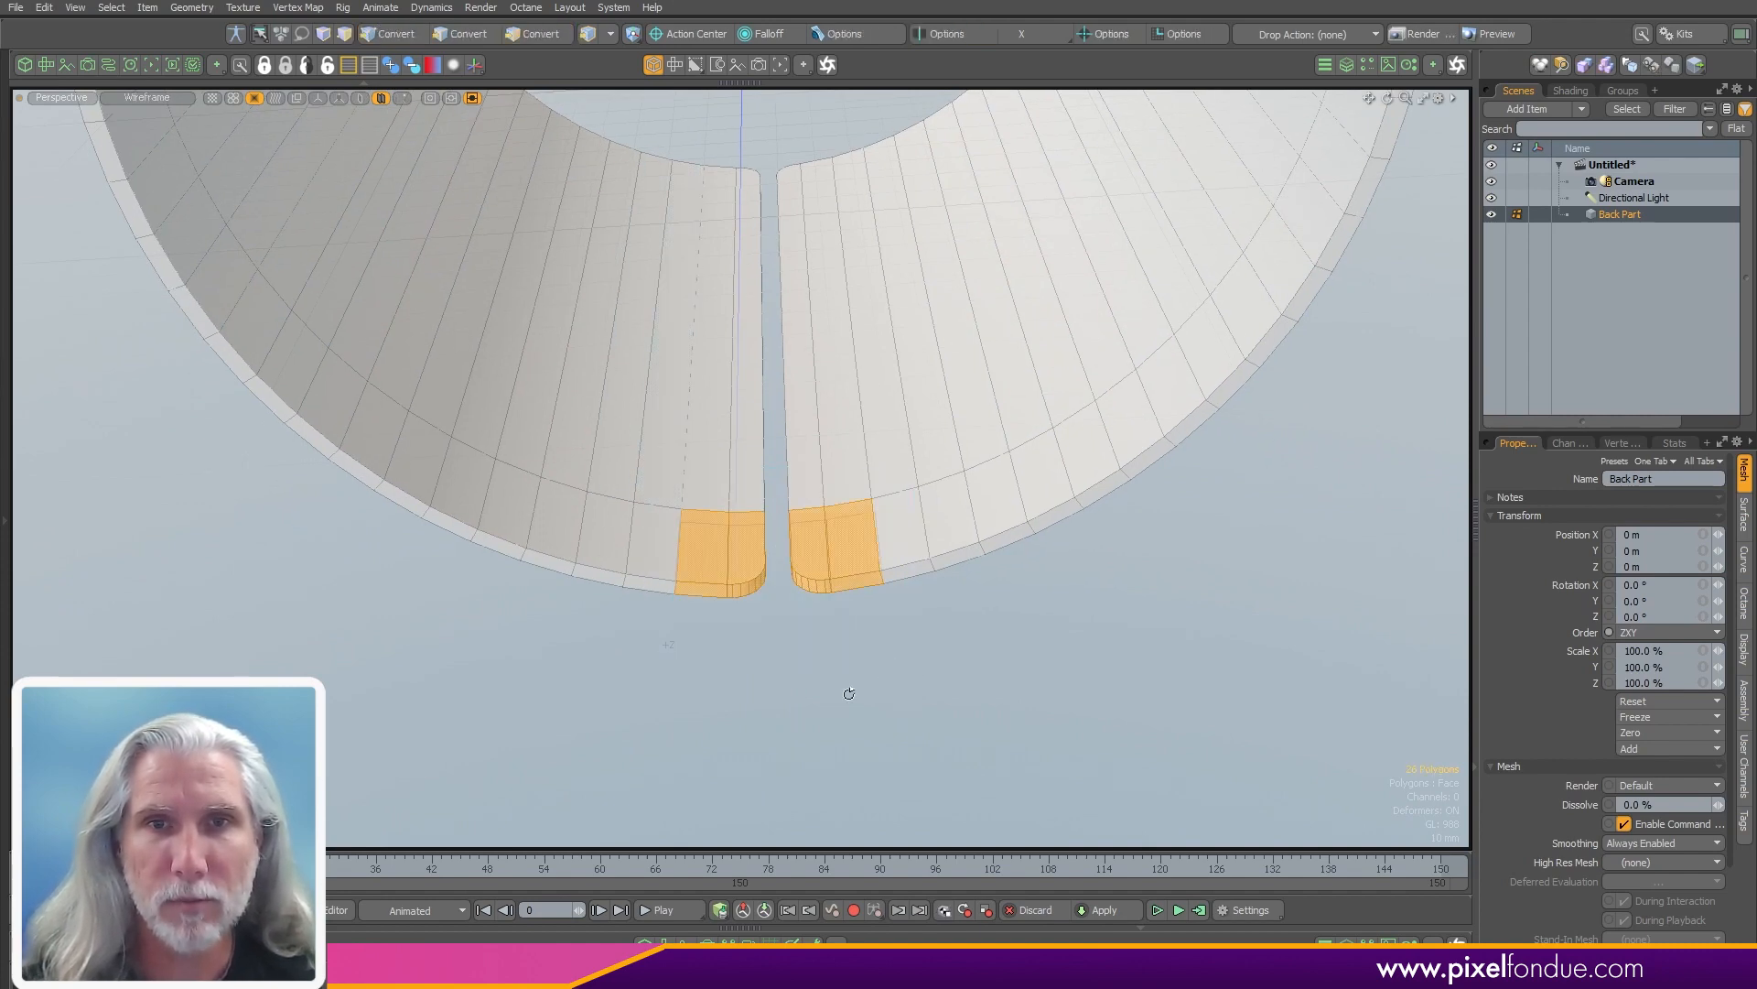
mouse_move(848, 694)
left_mouse_down("alt")
mouse_move(796, 224)
mouse_move(882, 693)
left_mouse_up("alt")
key("Delete")
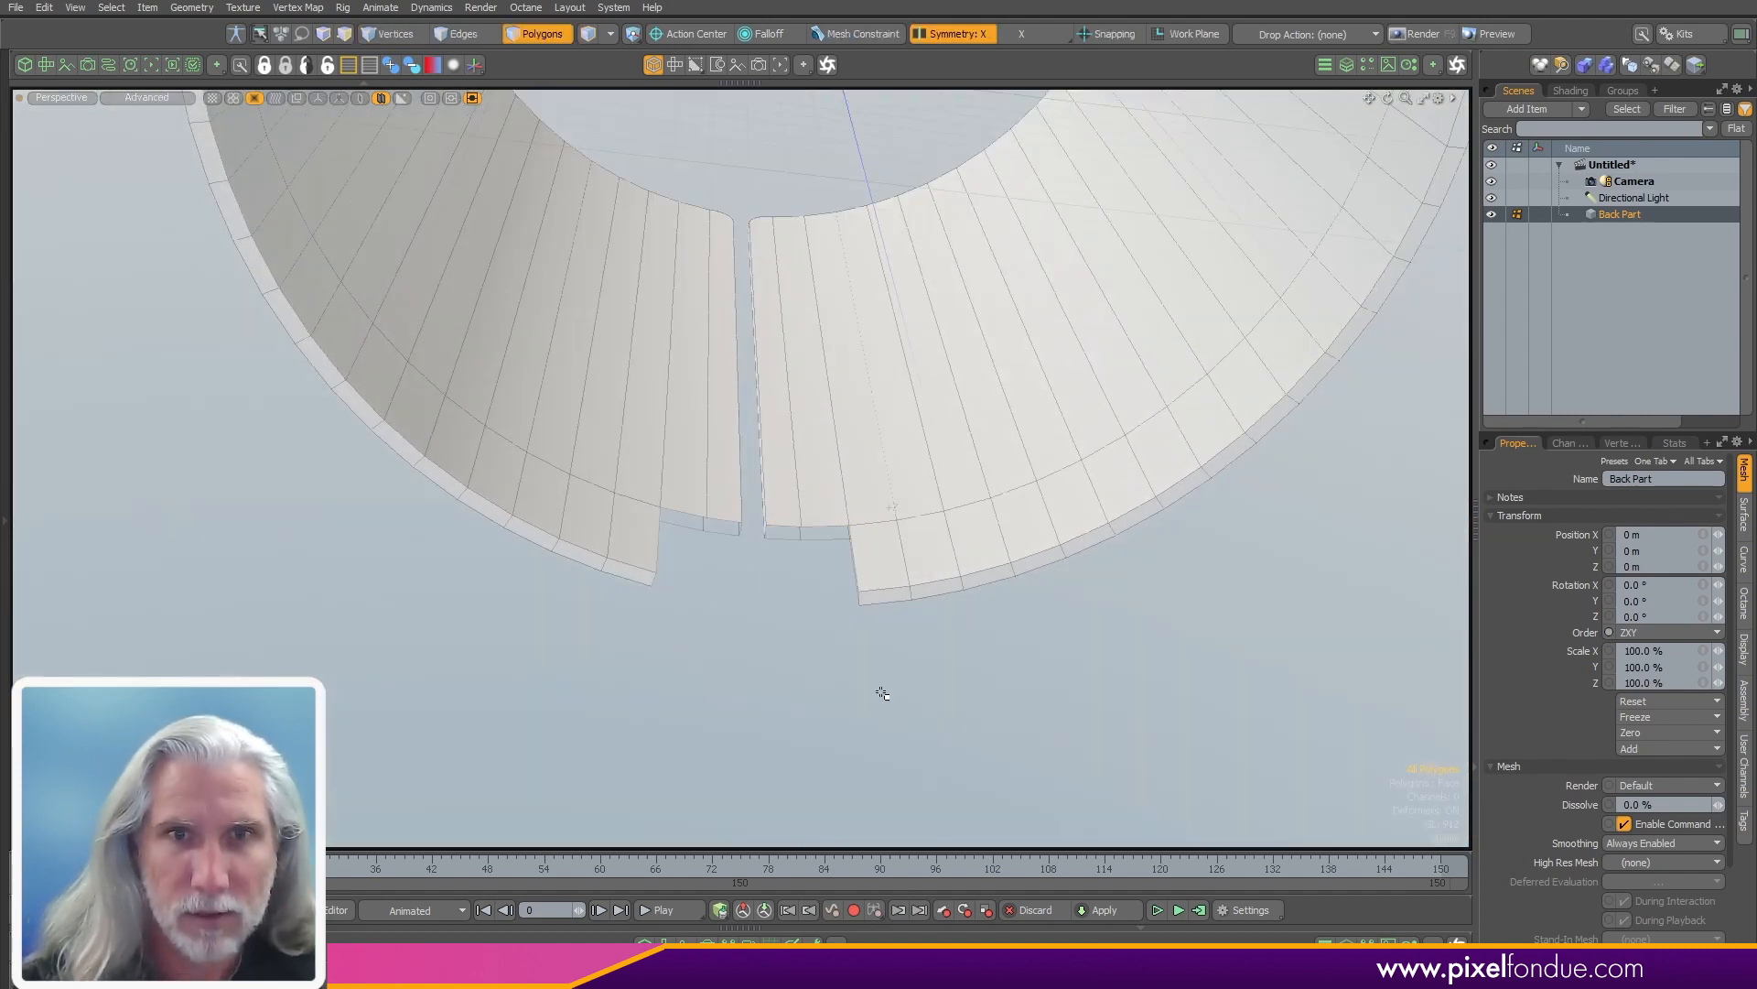
- Close the open wall sides of the notch by bridging its inner and outer border edges, and clear the edge selection
left_click_drag(769, 572, 705, 566, "alt")
key("2")
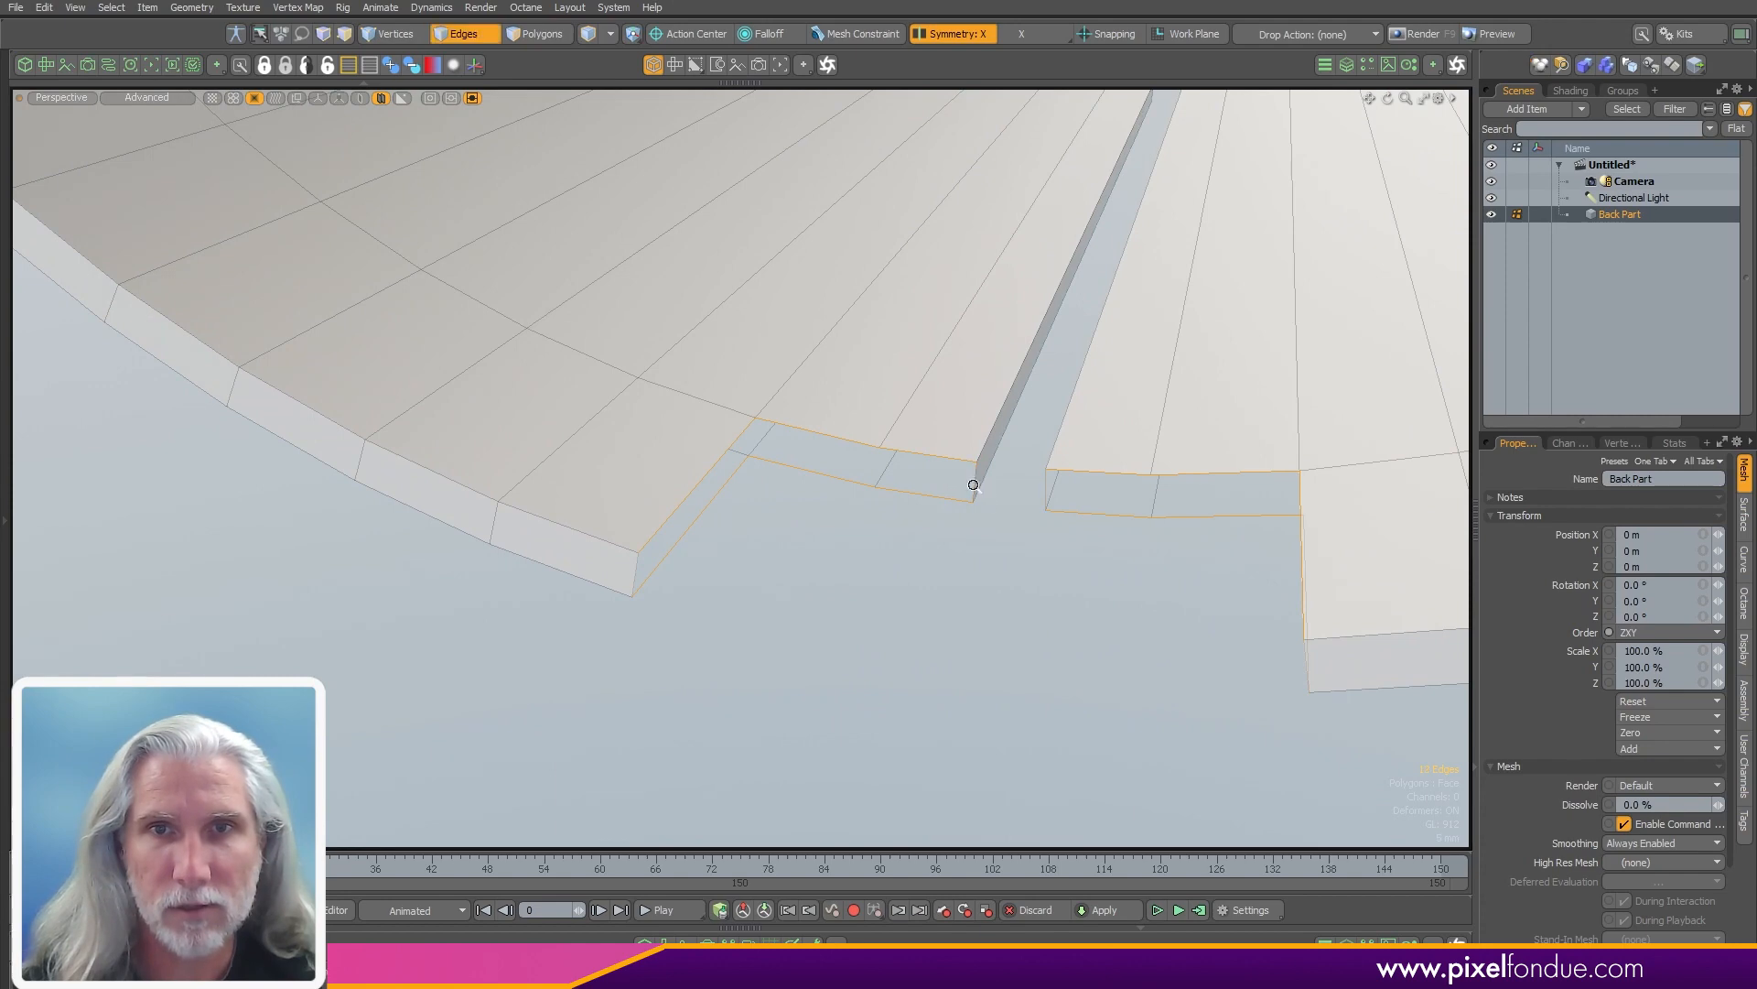
left_click_drag(973, 485, 926, 525, "alt")
right_click(972, 675)
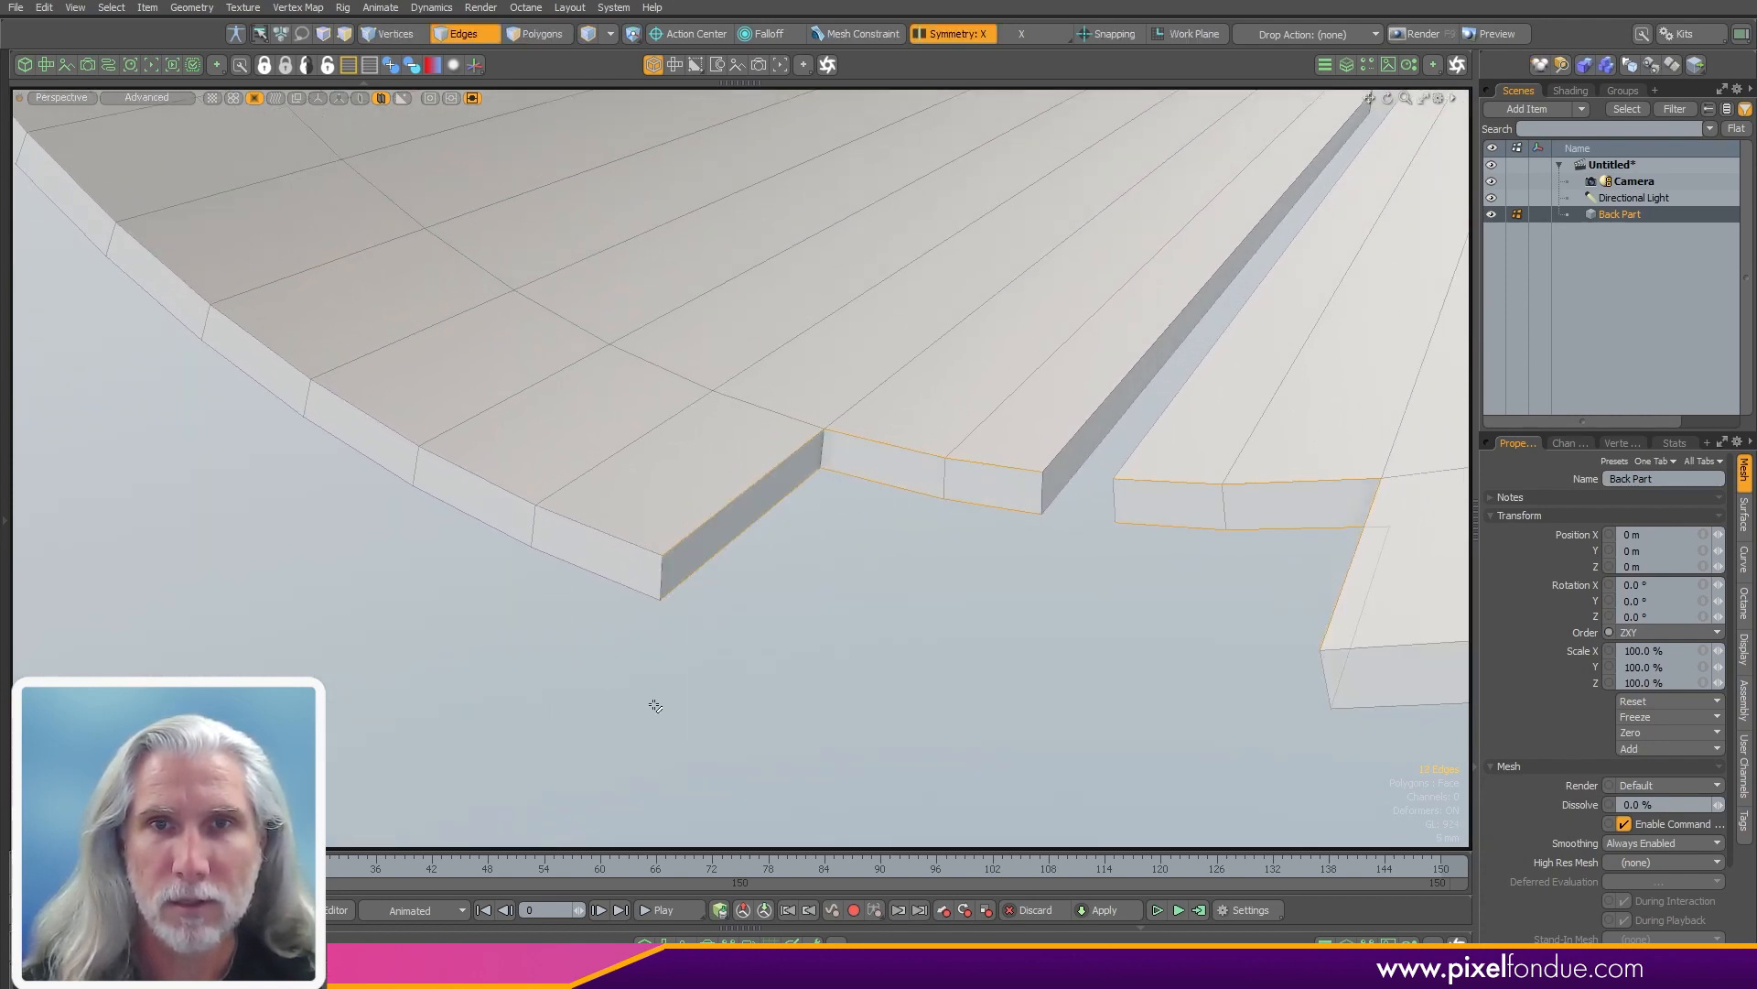
left_click_drag(656, 706, 961, 705, "alt")
left_click(943, 699)
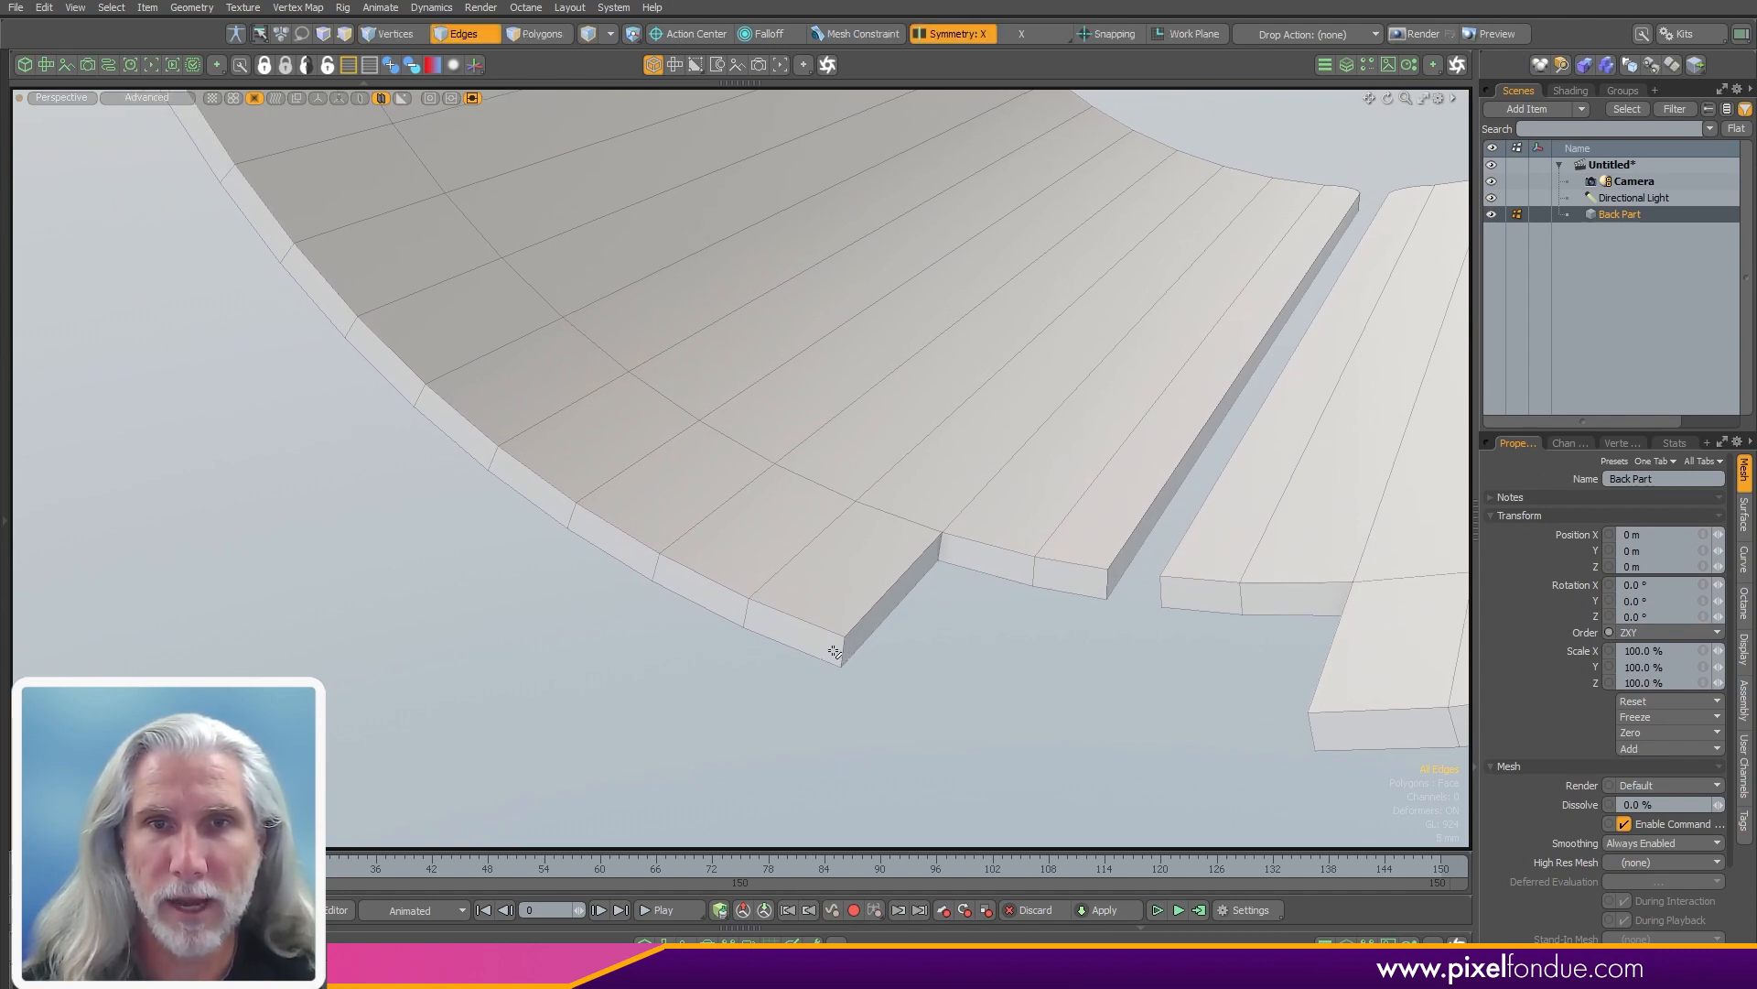
- Try beveling both the outer notch corners and the gap corners by about 14.8 mm, and undo the bevel
left_click_drag(994, 631, 871, 596, "alt+shift")
scroll(901, 542, "up", 3)
left_click(889, 540, "shift")
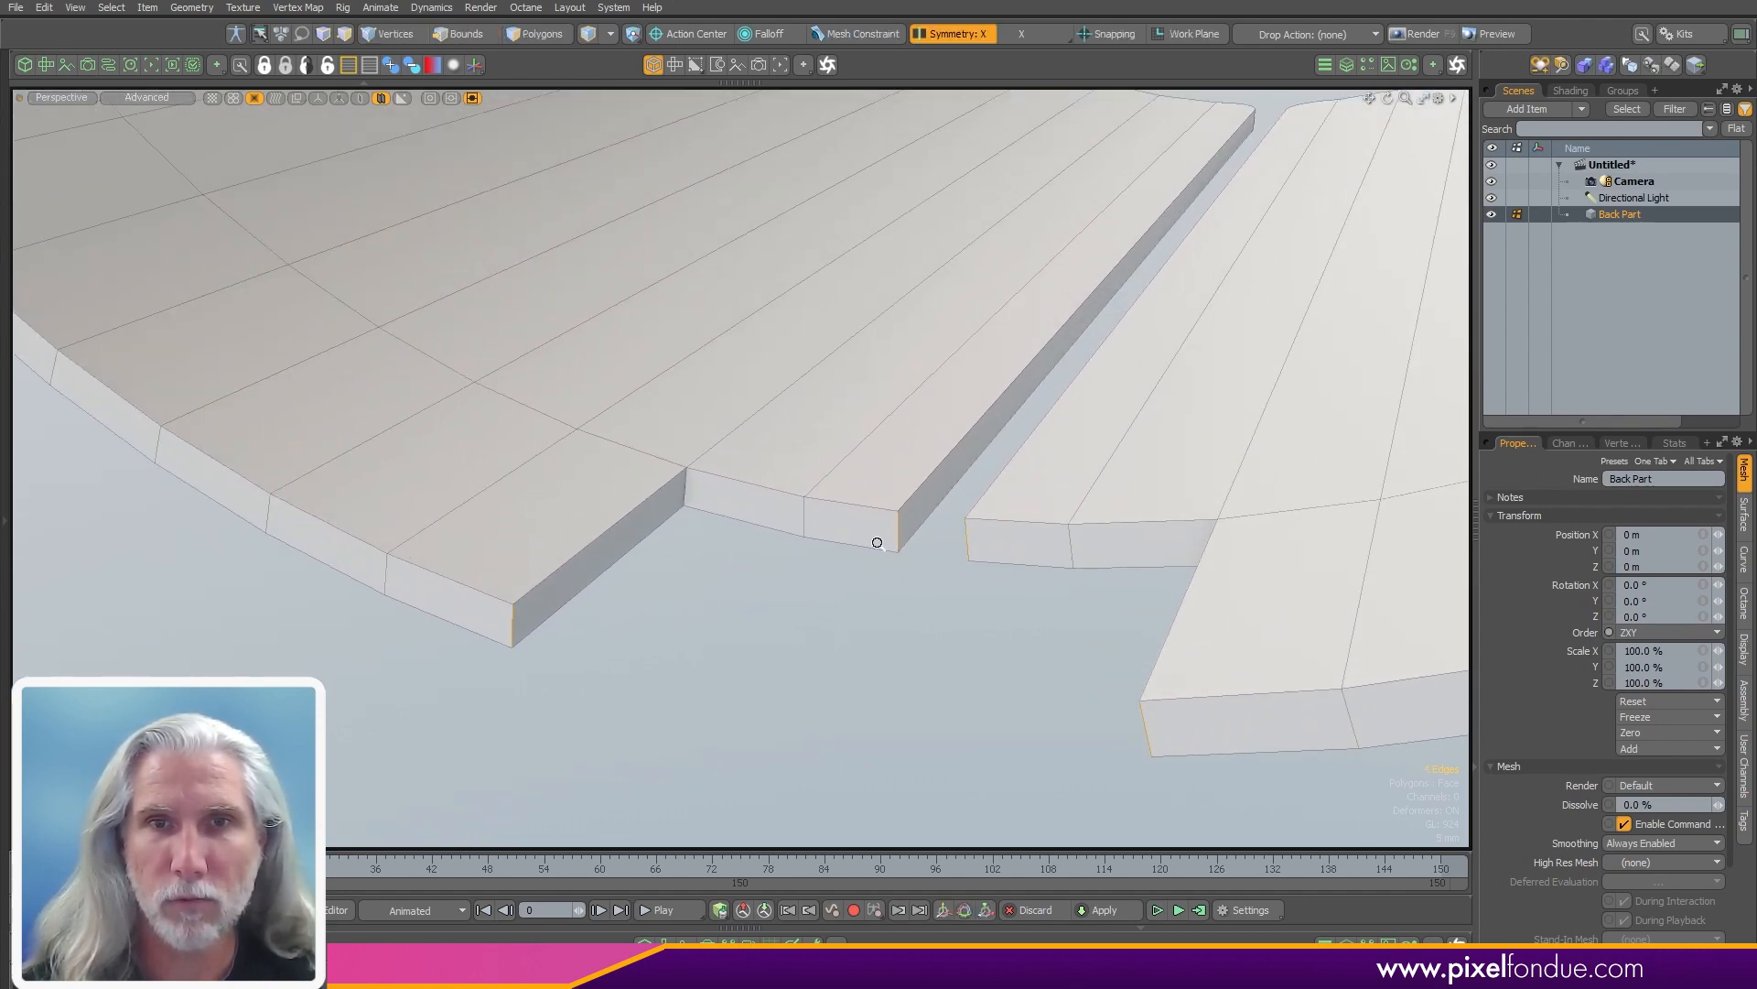
left_click_drag(756, 658, 821, 658)
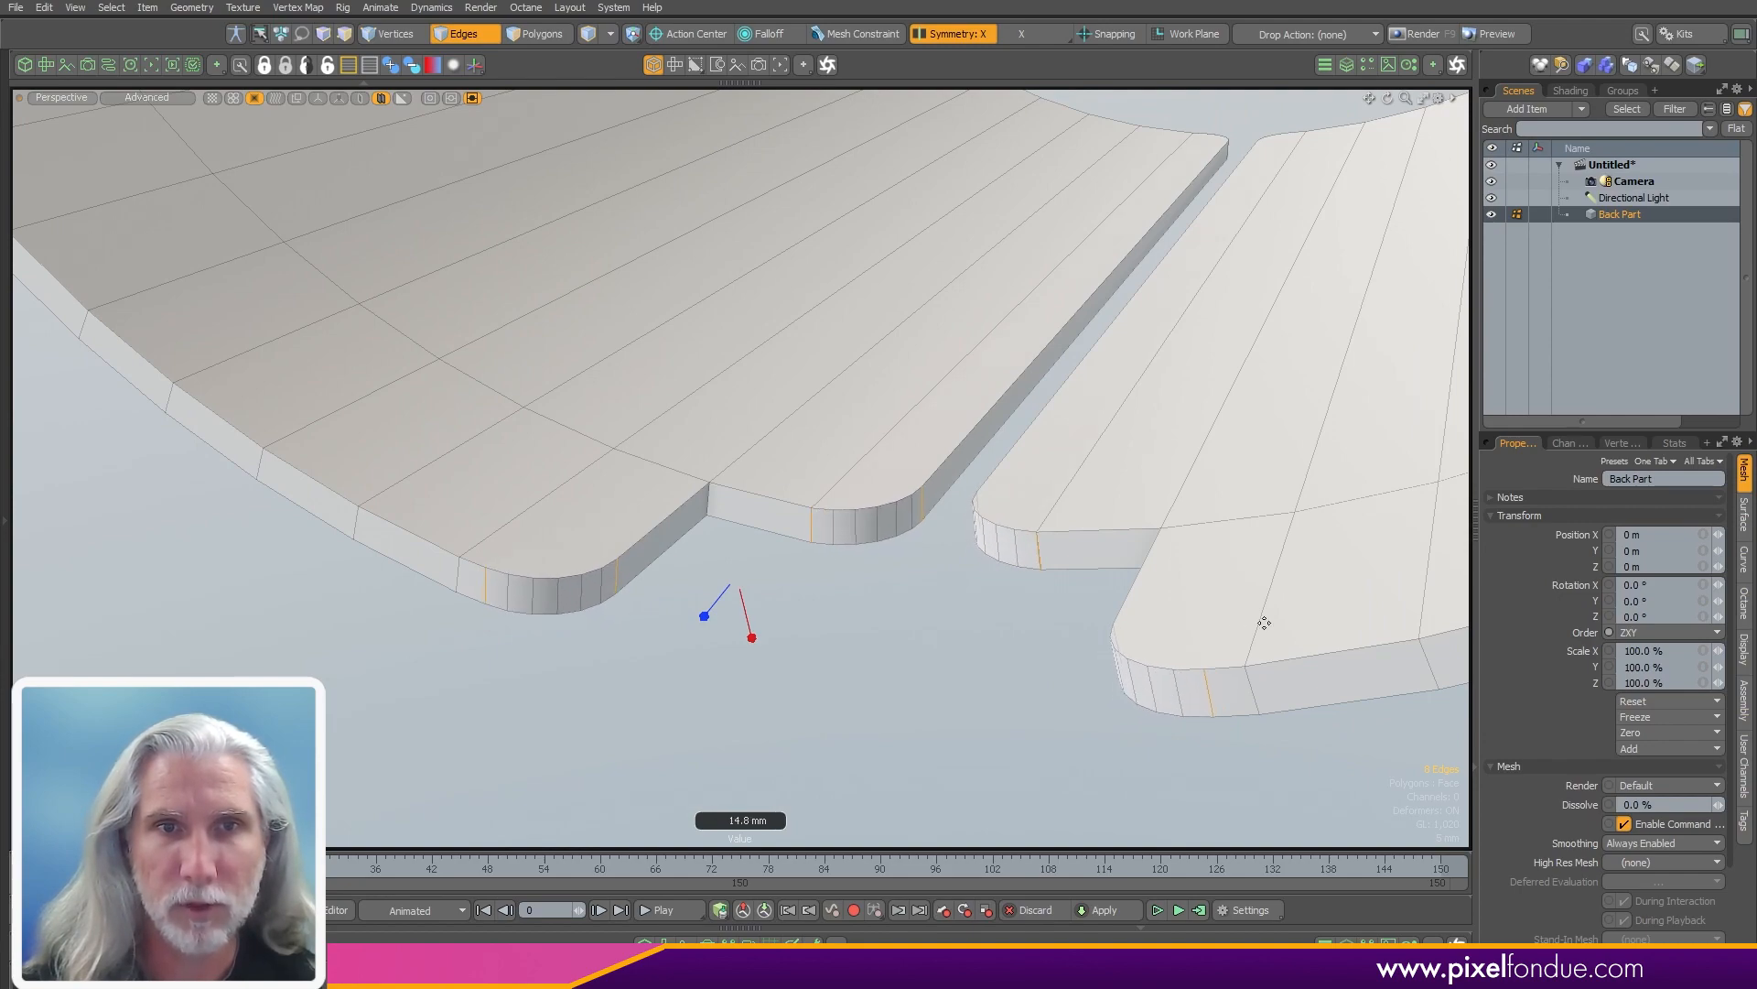
key("space")
left_click_drag(1004, 667, 936, 710, "alt")
key("space")
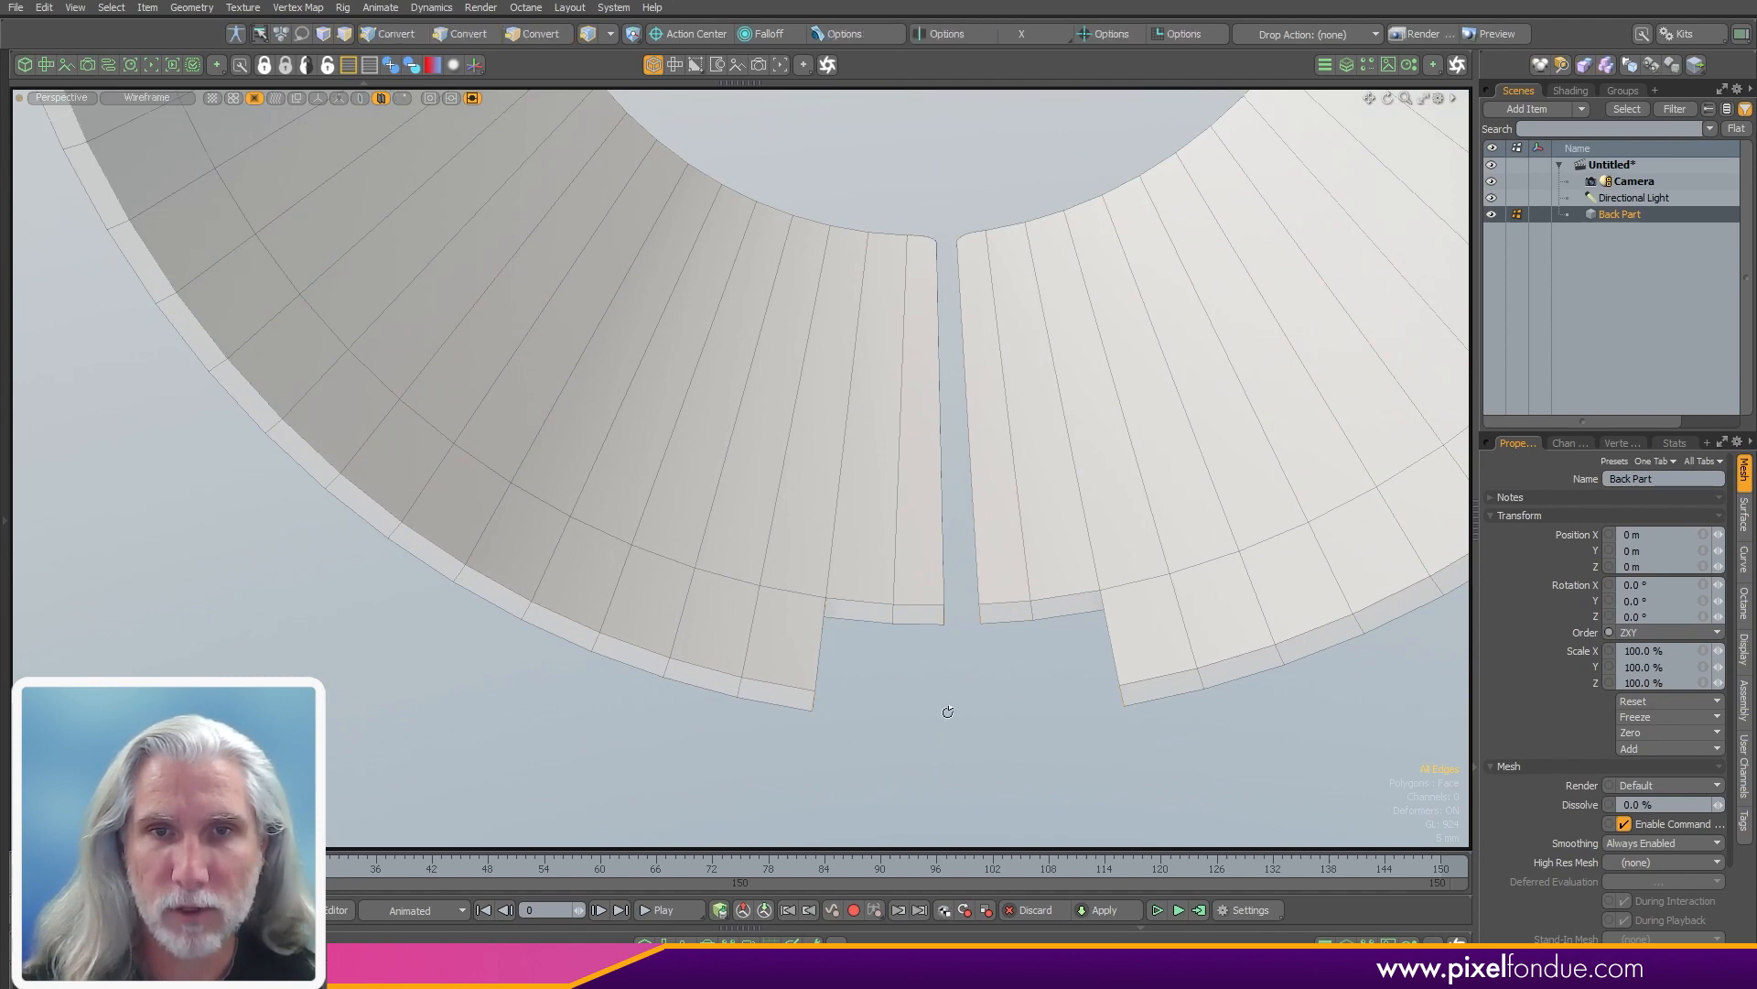
- Select only the outer corner edges on both sides of the notch and round them with an edge bevel of about 11.58 mm
left_click_drag(942, 710, 1169, 598, "alt")
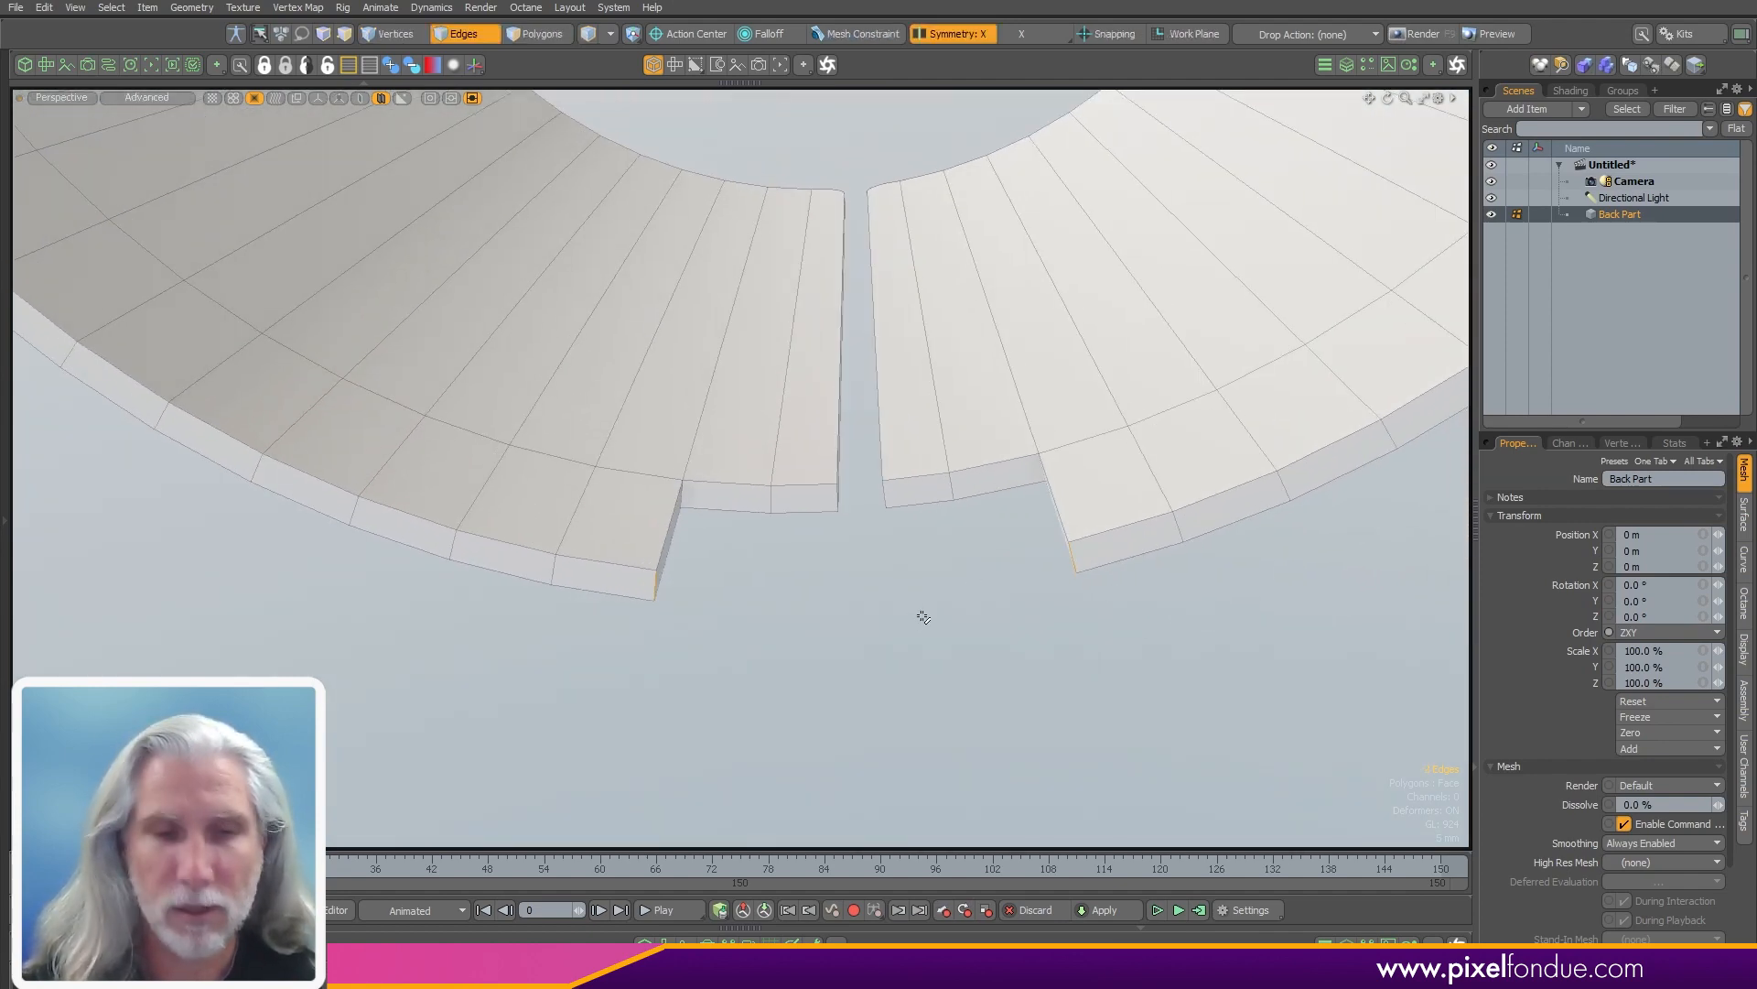
key("b")
mouse_move(891, 620)
left_mouse_down("alt")
mouse_move(824, 600)
mouse_move(916, 600)
left_mouse_up("alt")
left_click_drag(1159, 622, 1140, 622)
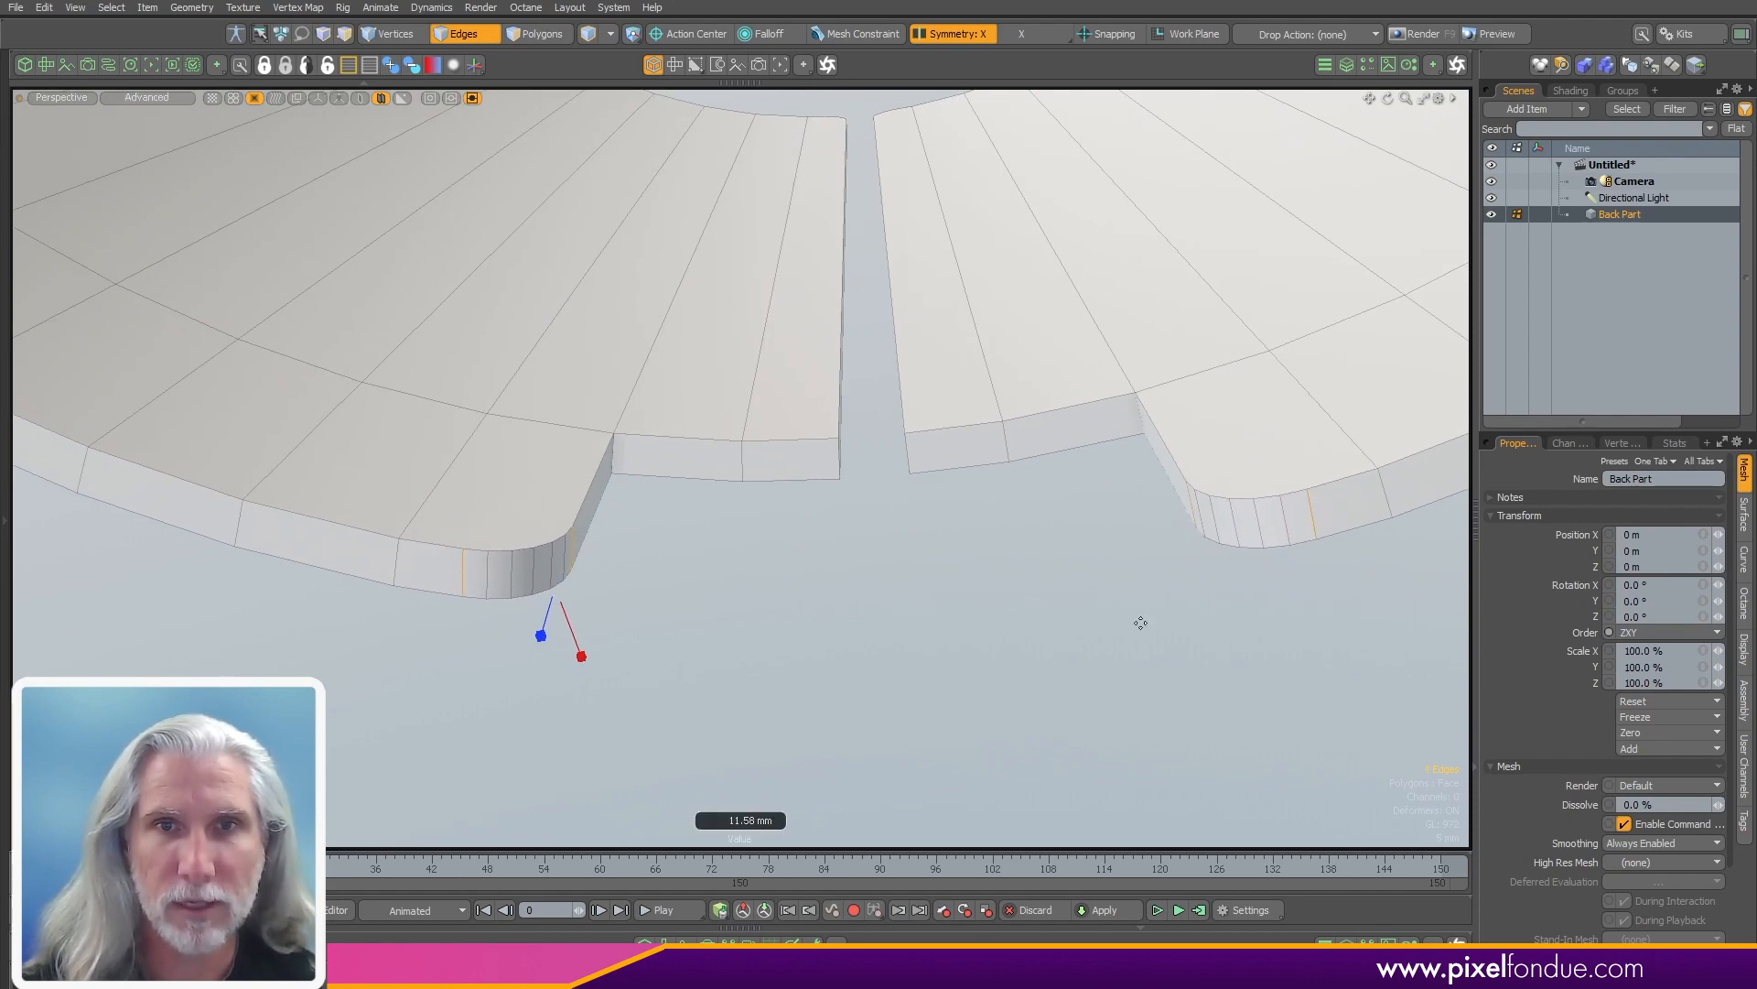
key("space")
- Show the render preview beside the viewport and switch the viewport to the Camera view
left_click_drag(949, 655, 837, 557, "alt")
left_click_drag(1008, 443, 815, 512, "alt")
mouse_move(814, 513)
left_mouse_down("ctrl+alt")
mouse_move(950, 490)
mouse_move(784, 537)
mouse_move(1004, 541)
mouse_move(833, 531)
left_mouse_up("ctrl+alt")
left_click_drag(833, 531, 952, 513, "ctrl+alt")
left_click_drag(952, 512, 883, 513, "alt")
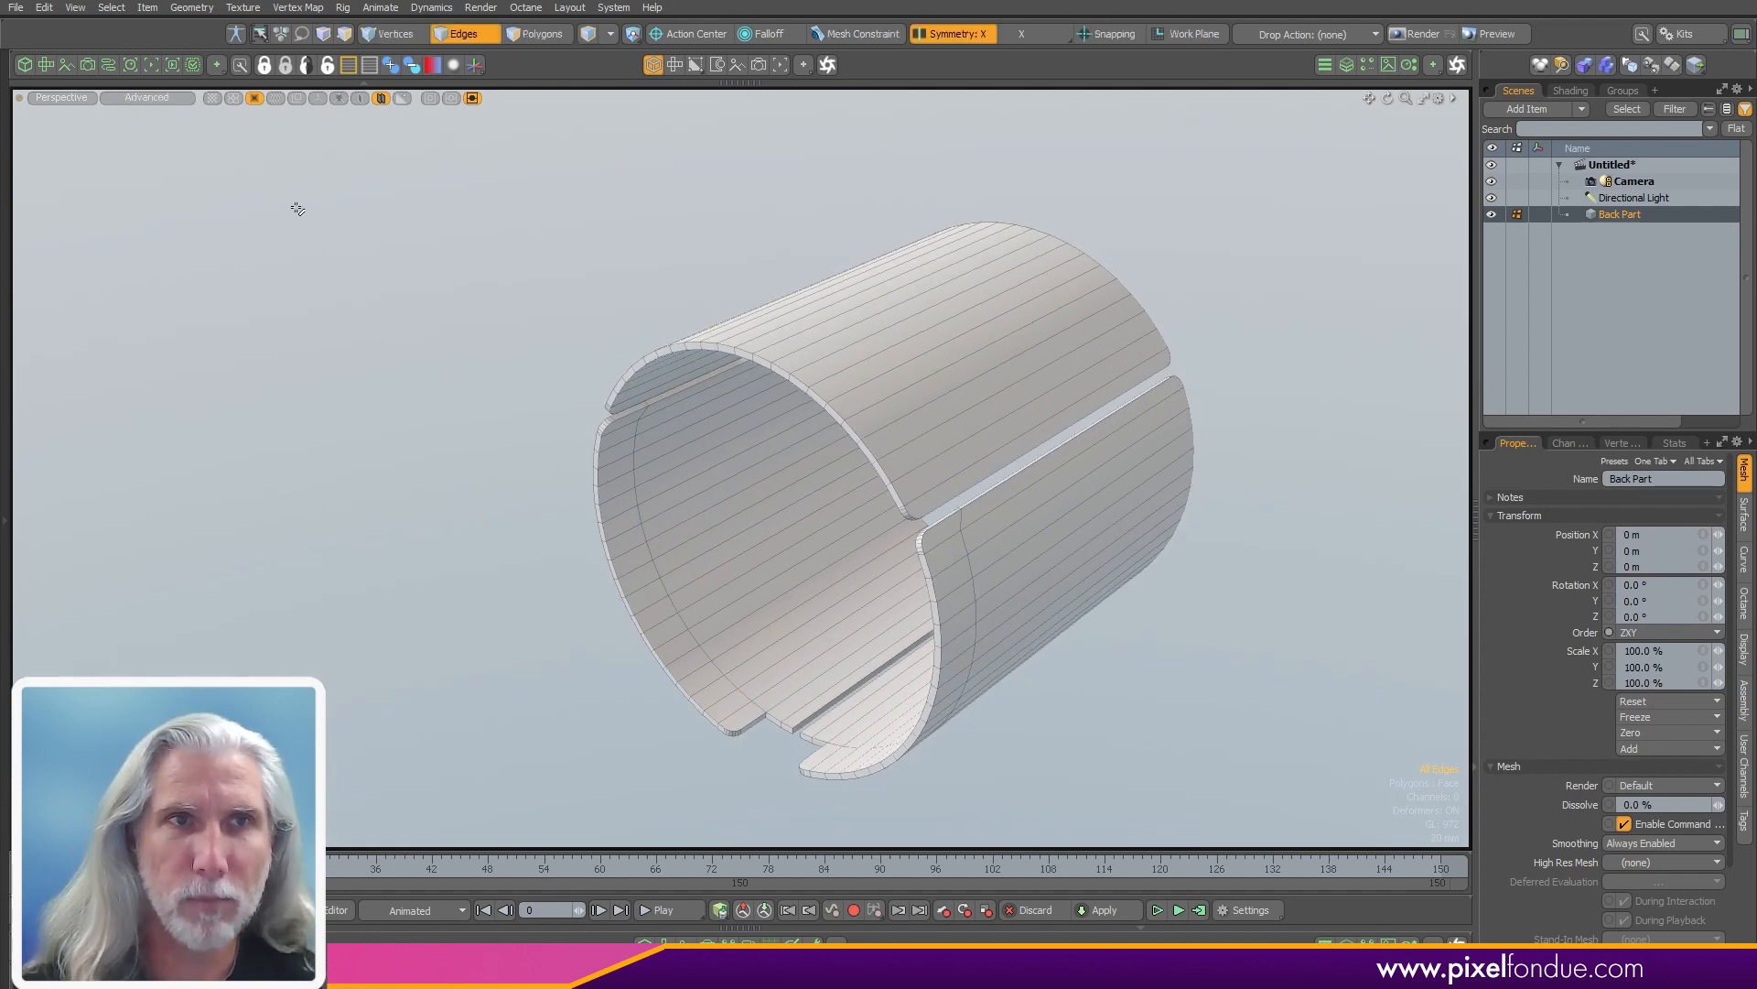
left_click(151, 64)
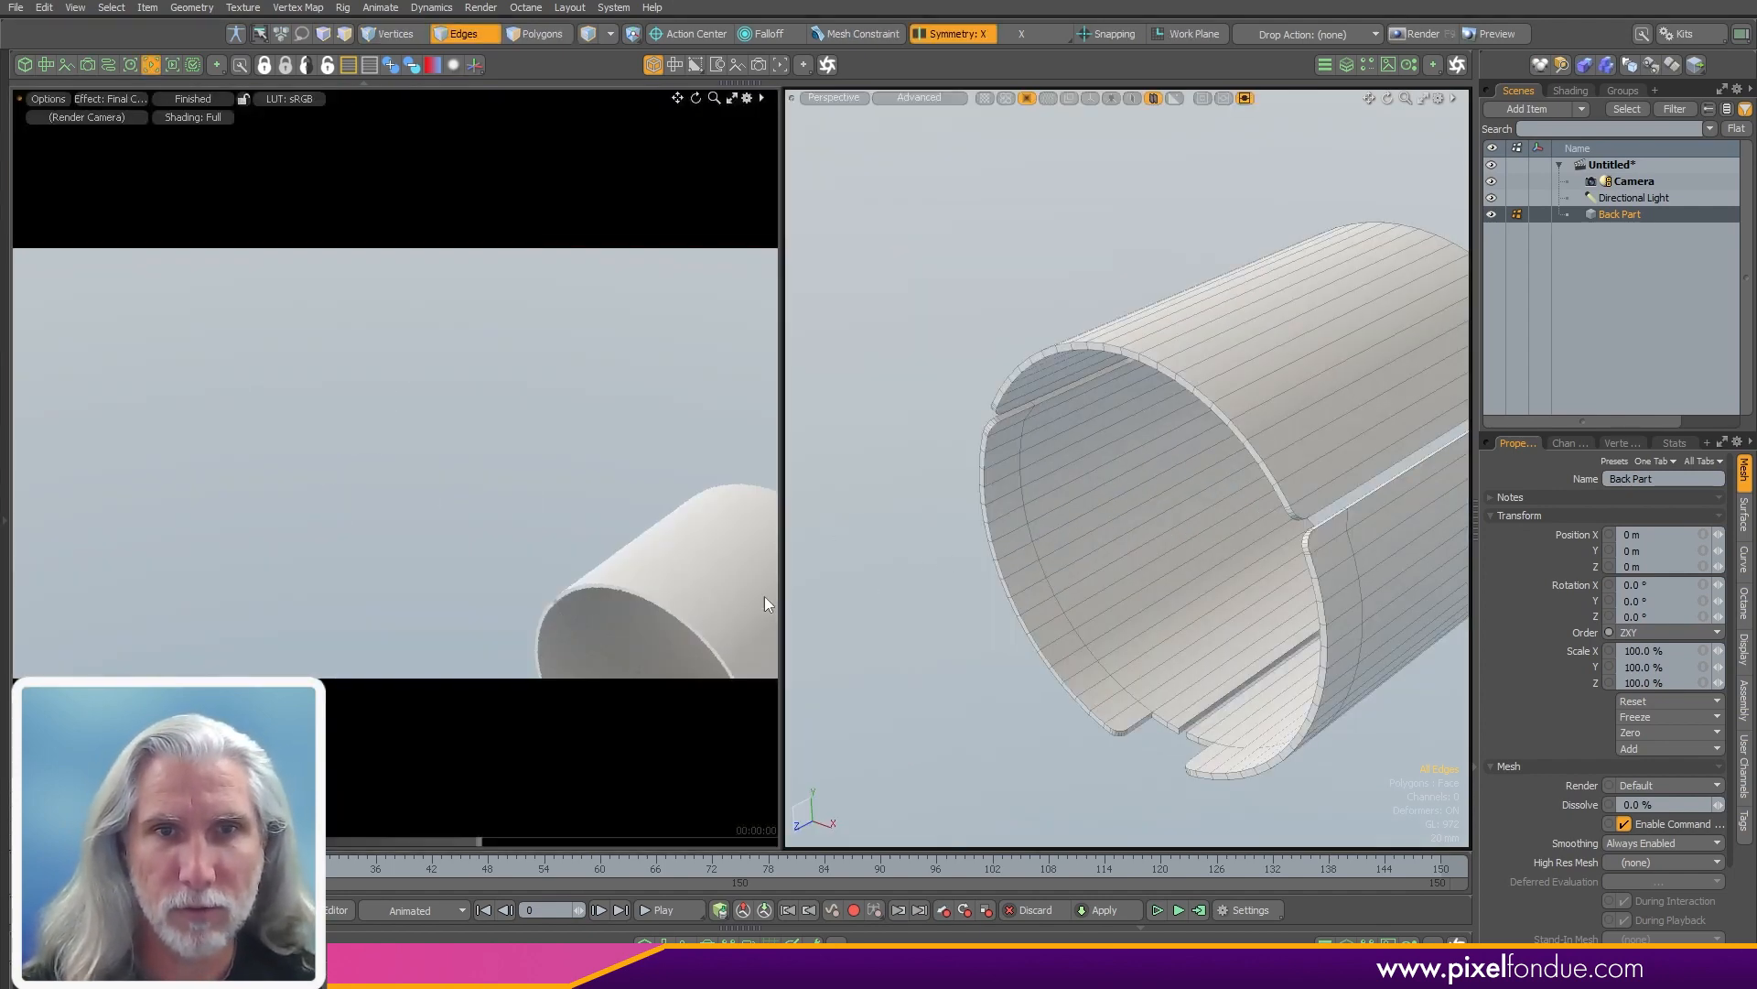
left_click_drag(1137, 553, 992, 503, "alt+shift")
key("ctrl+space")
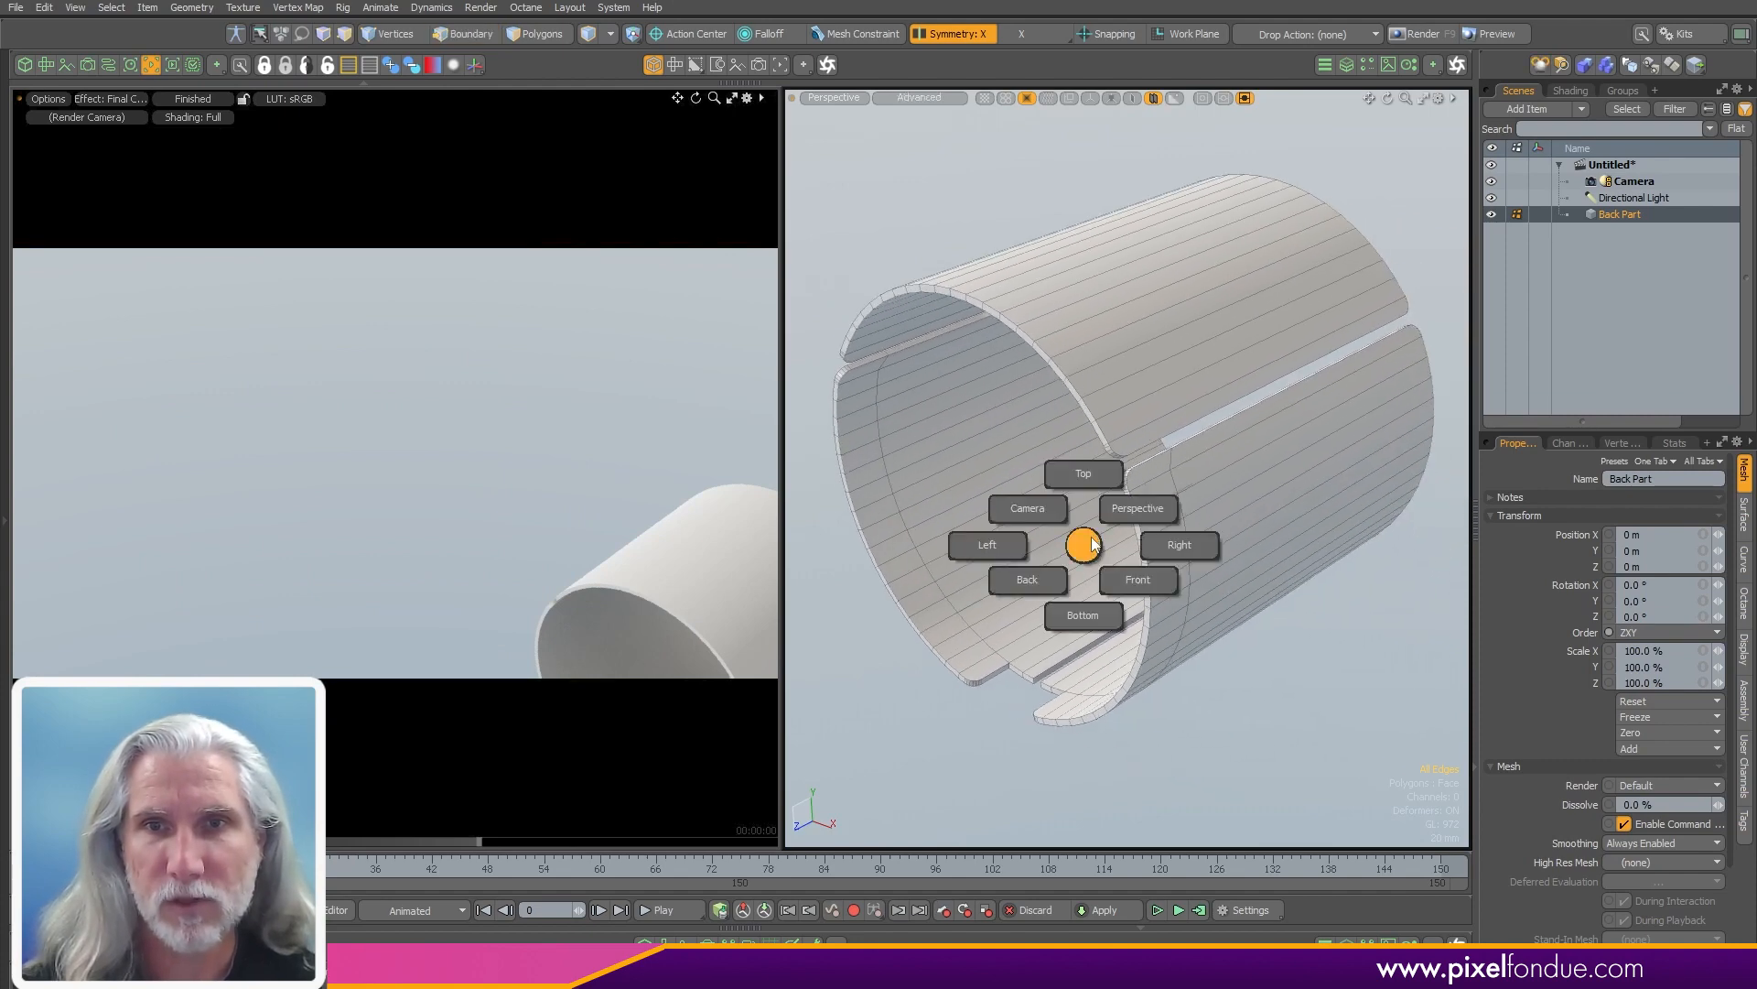
left_click(1027, 507)
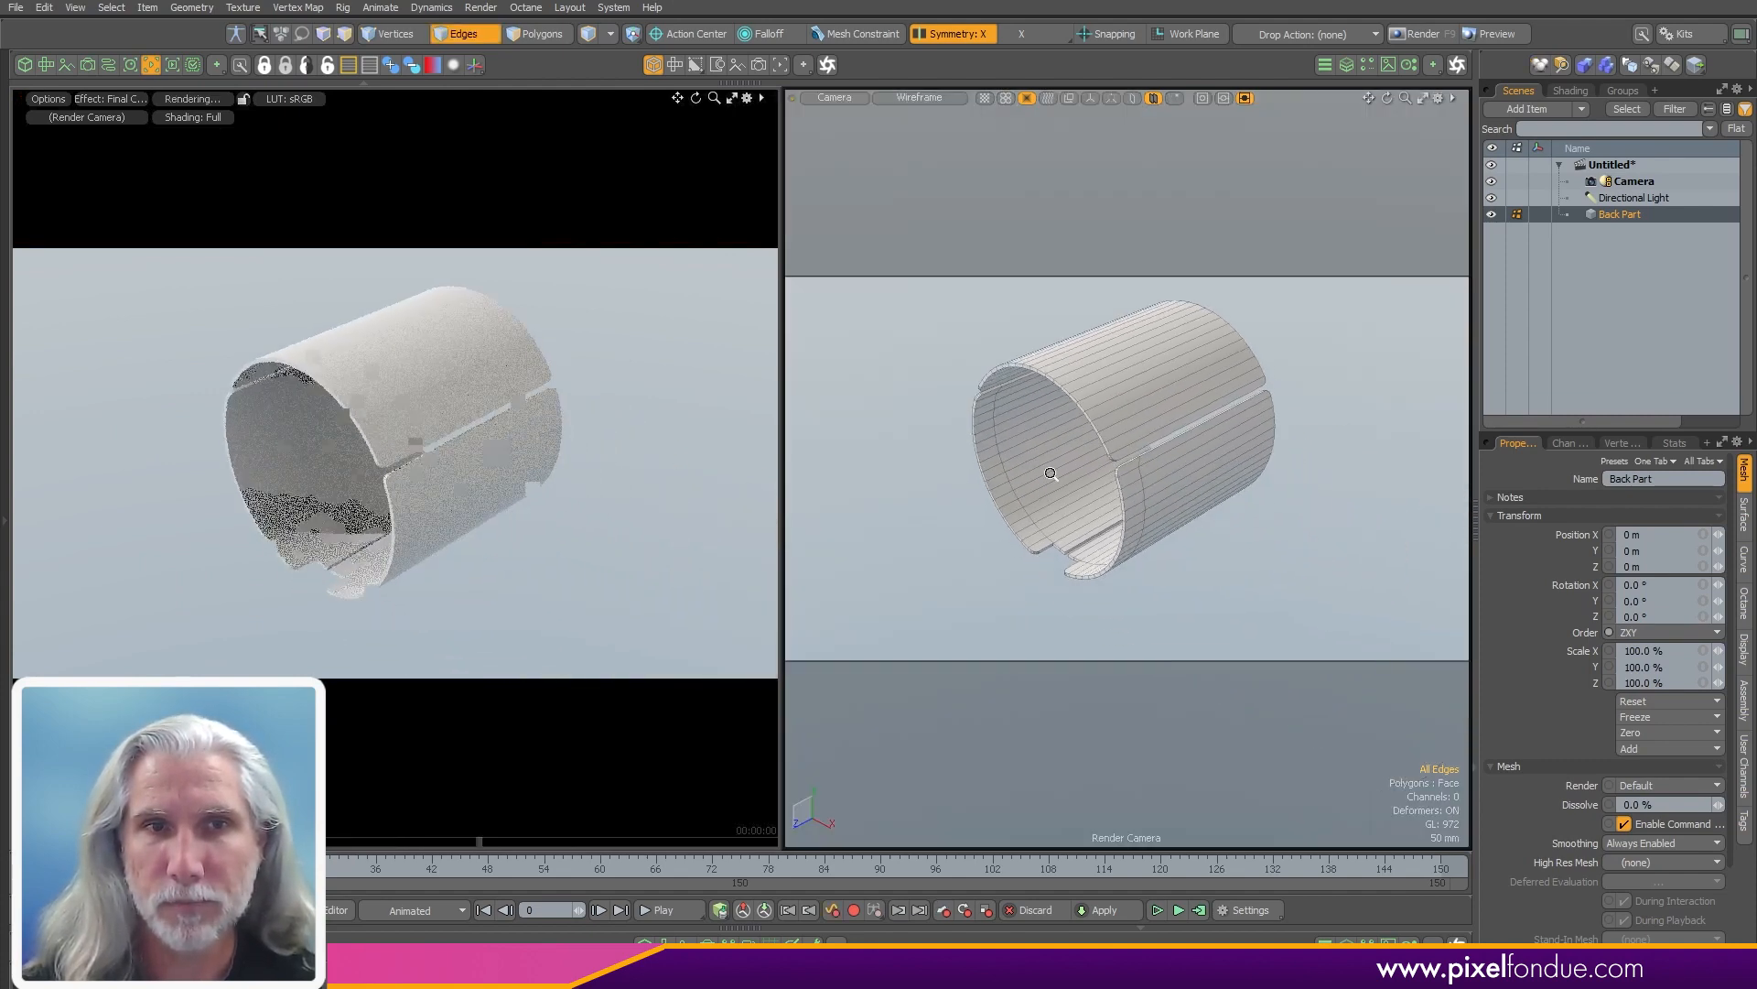
- Frame the camera closely on the side gap's rounded corner and hide the Directional Light
scroll(1290, 489, "up", 4)
scroll(1252, 503, "up", 3)
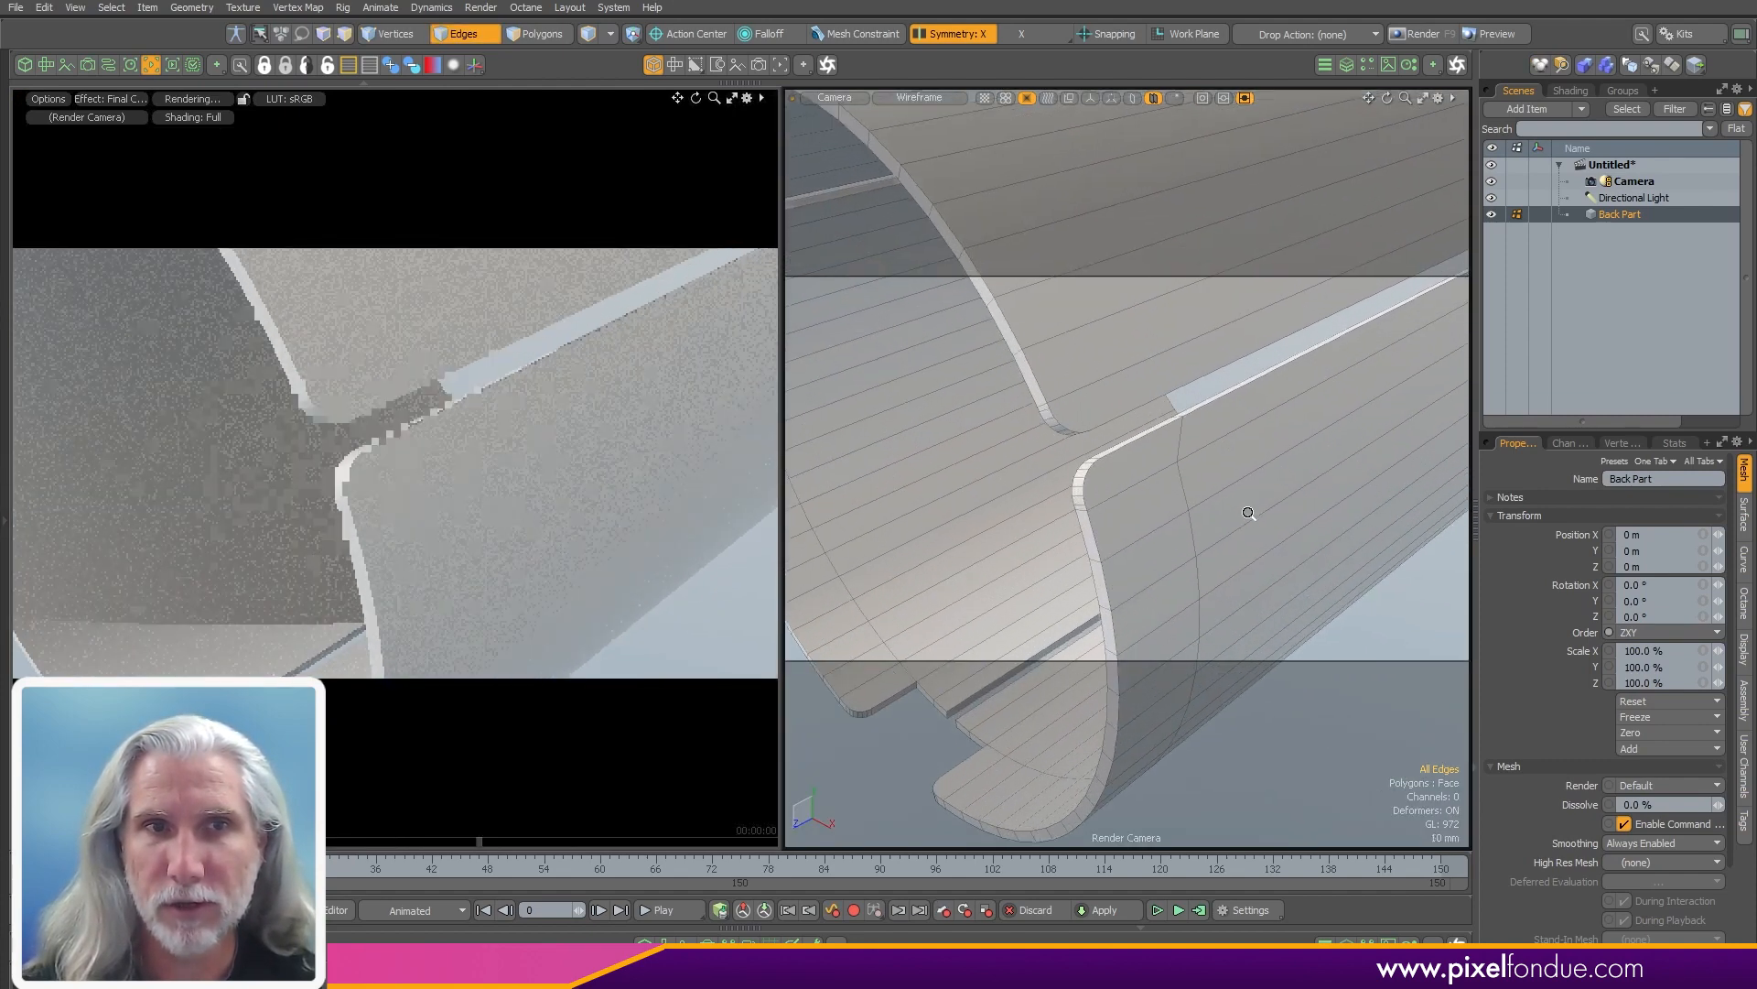
left_click_drag(1165, 485, 1254, 584, "alt")
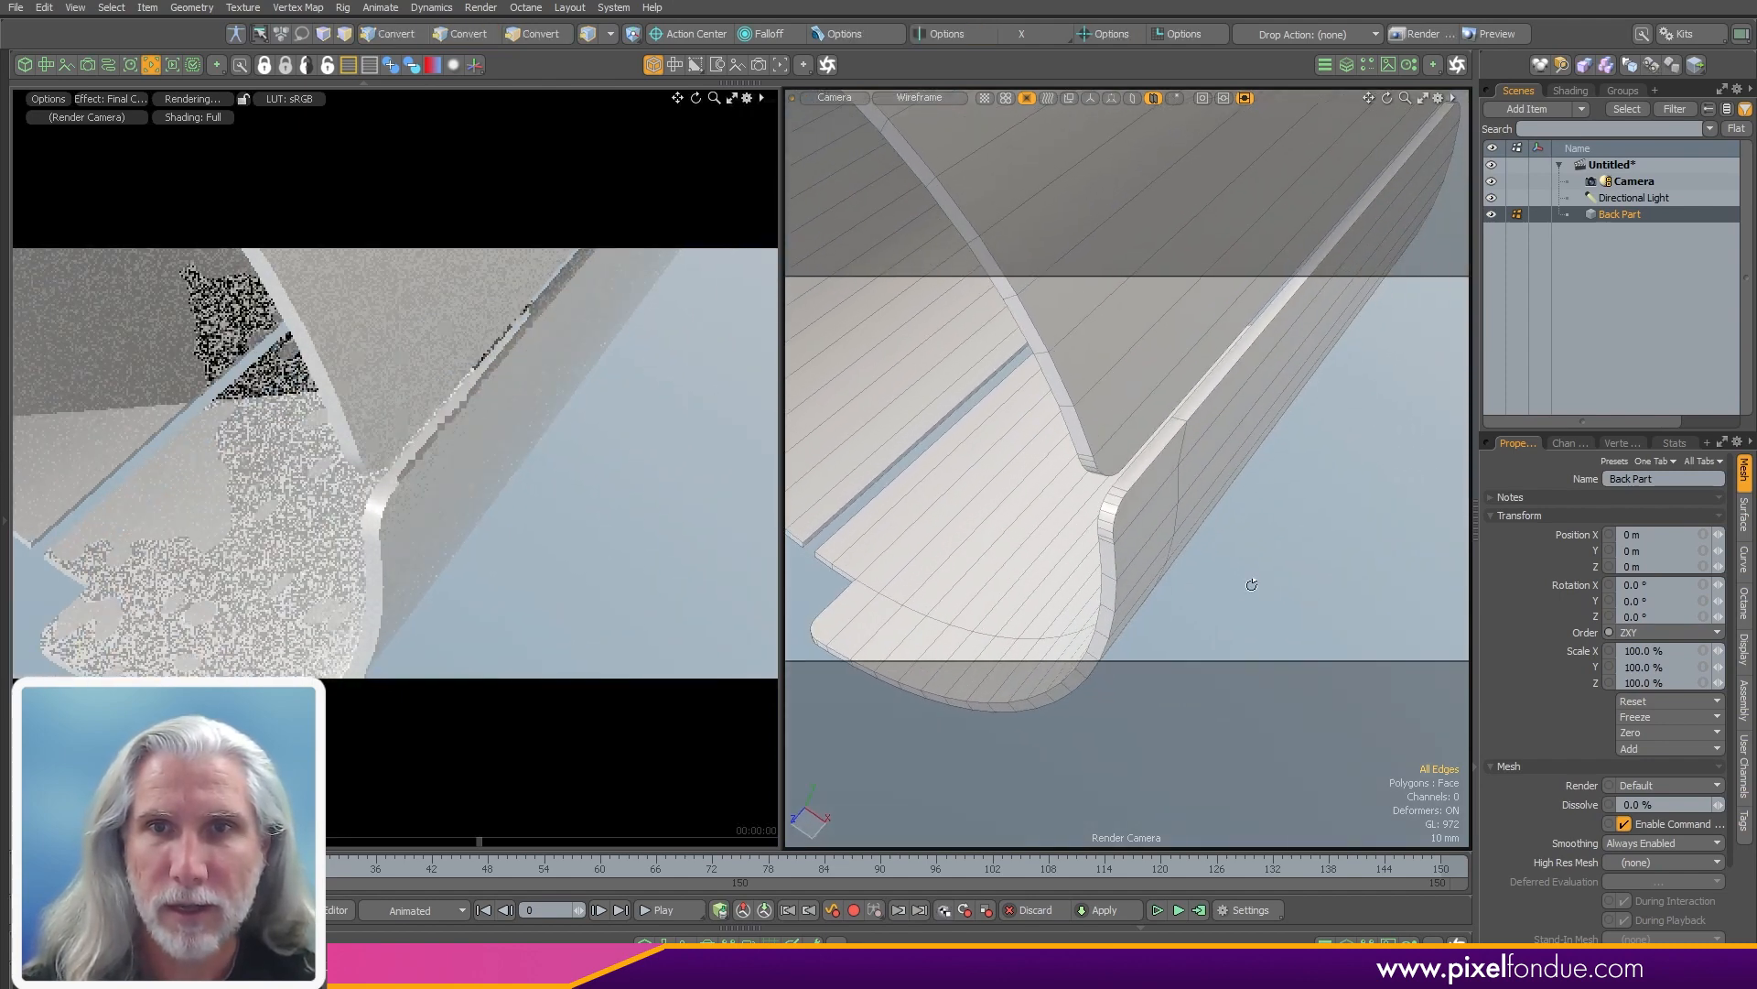
left_click(1492, 197)
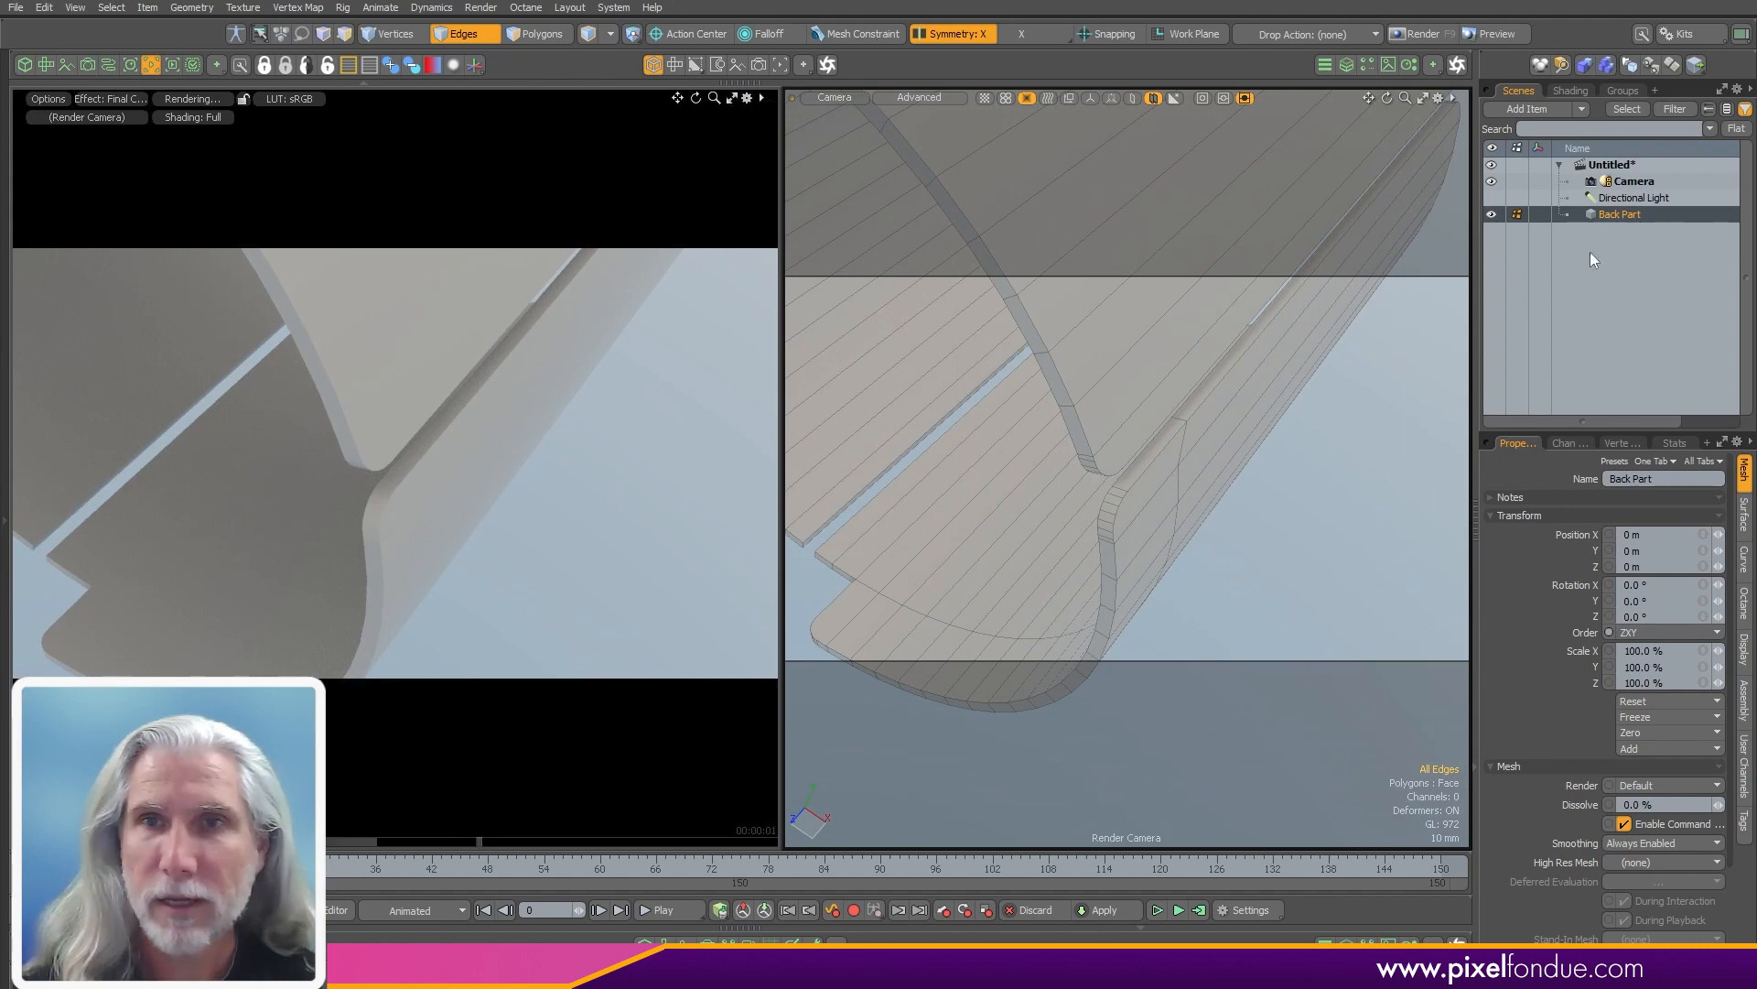
- Set the Base Material's Rounded Edge Width to 10 mm in the Shader Tree
left_click(1570, 91)
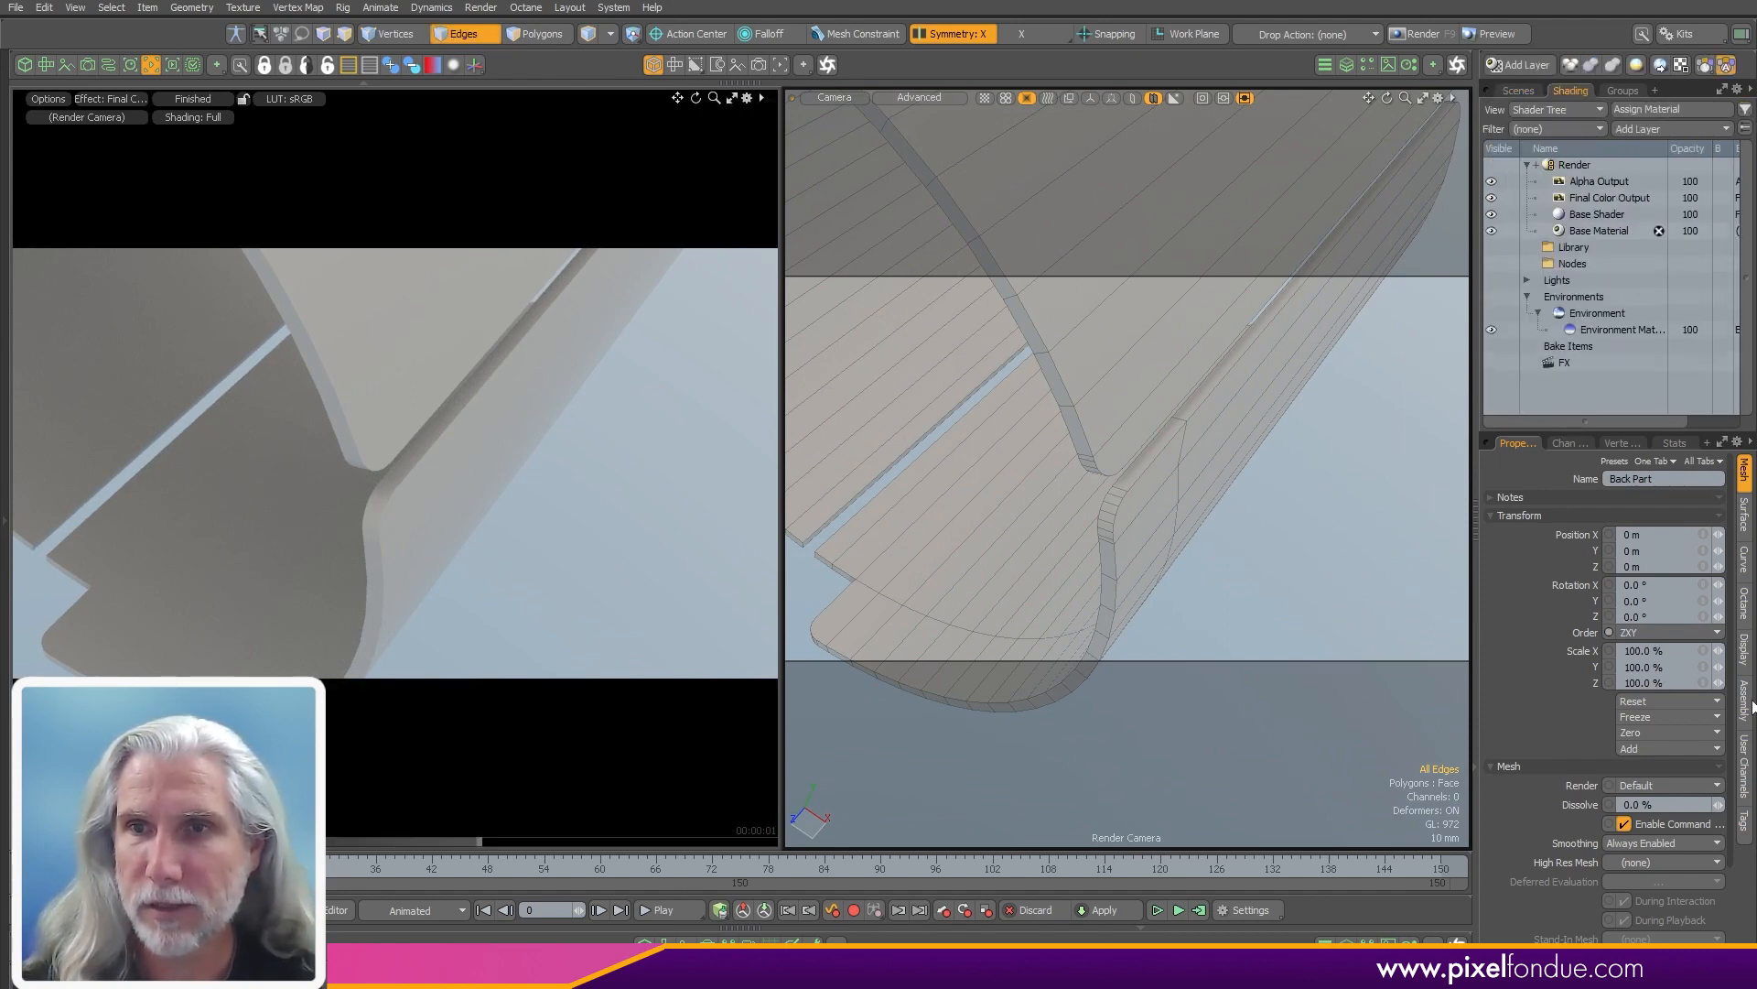
left_click(1599, 231)
left_click_drag(1730, 729, 1717, 775)
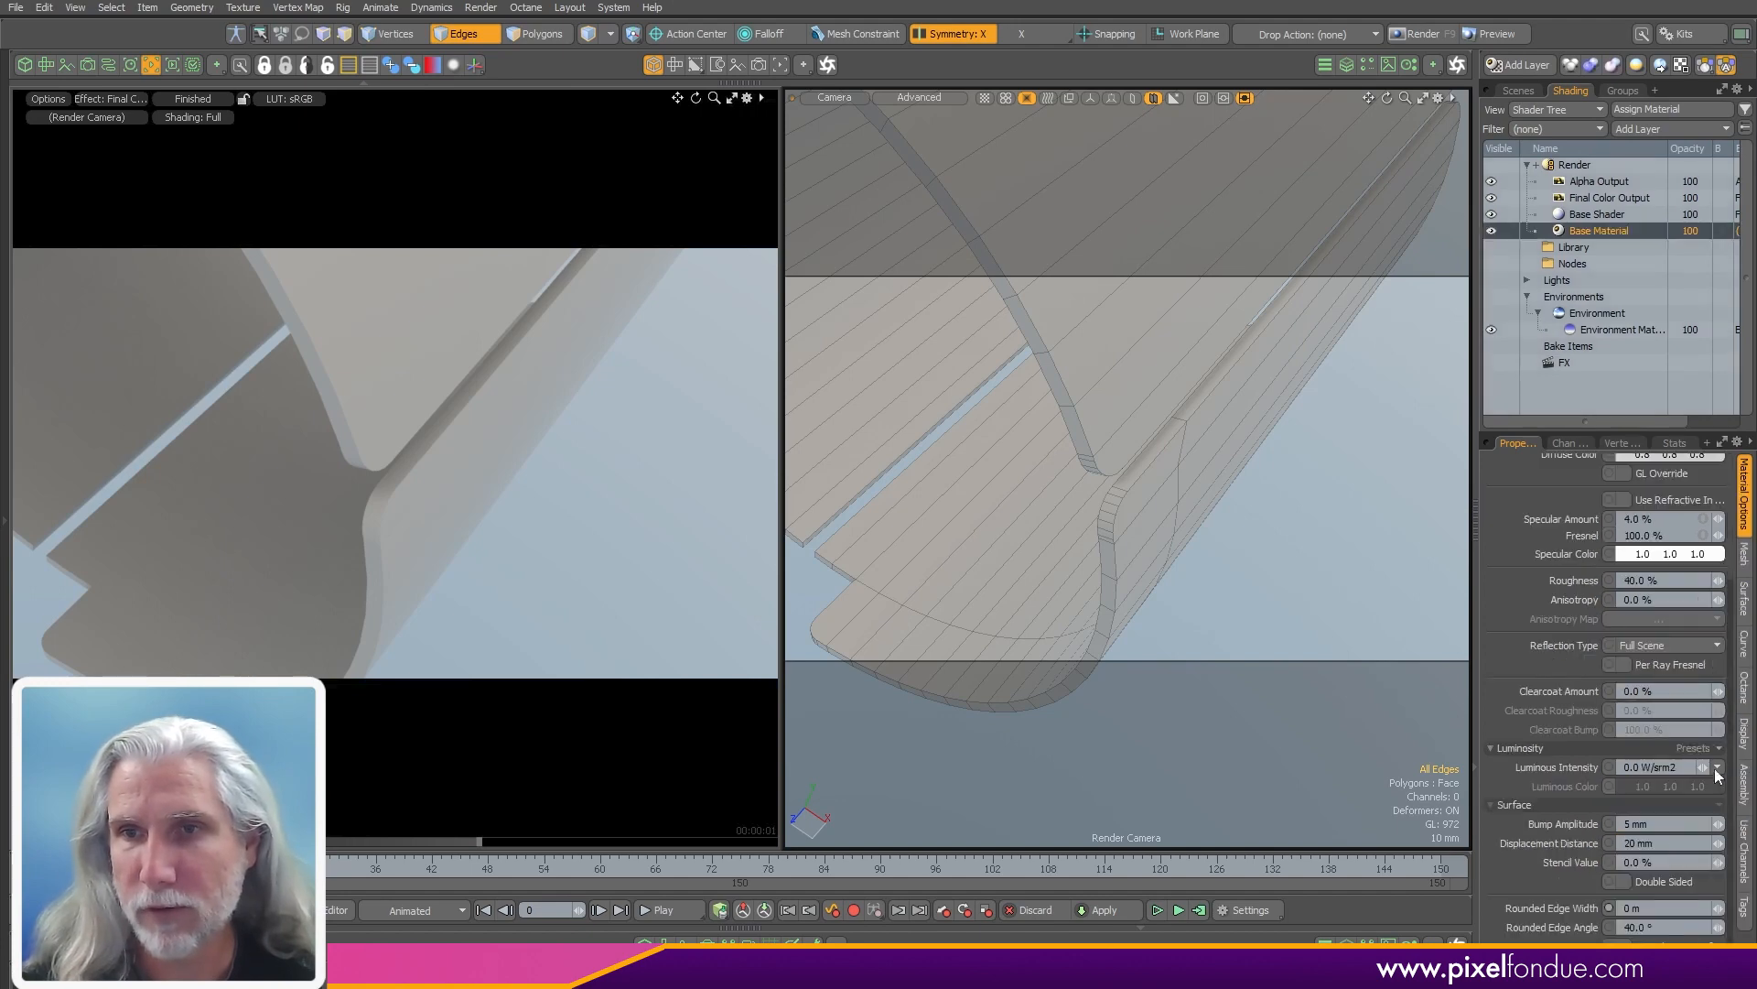
left_click(1668, 909)
type("10")
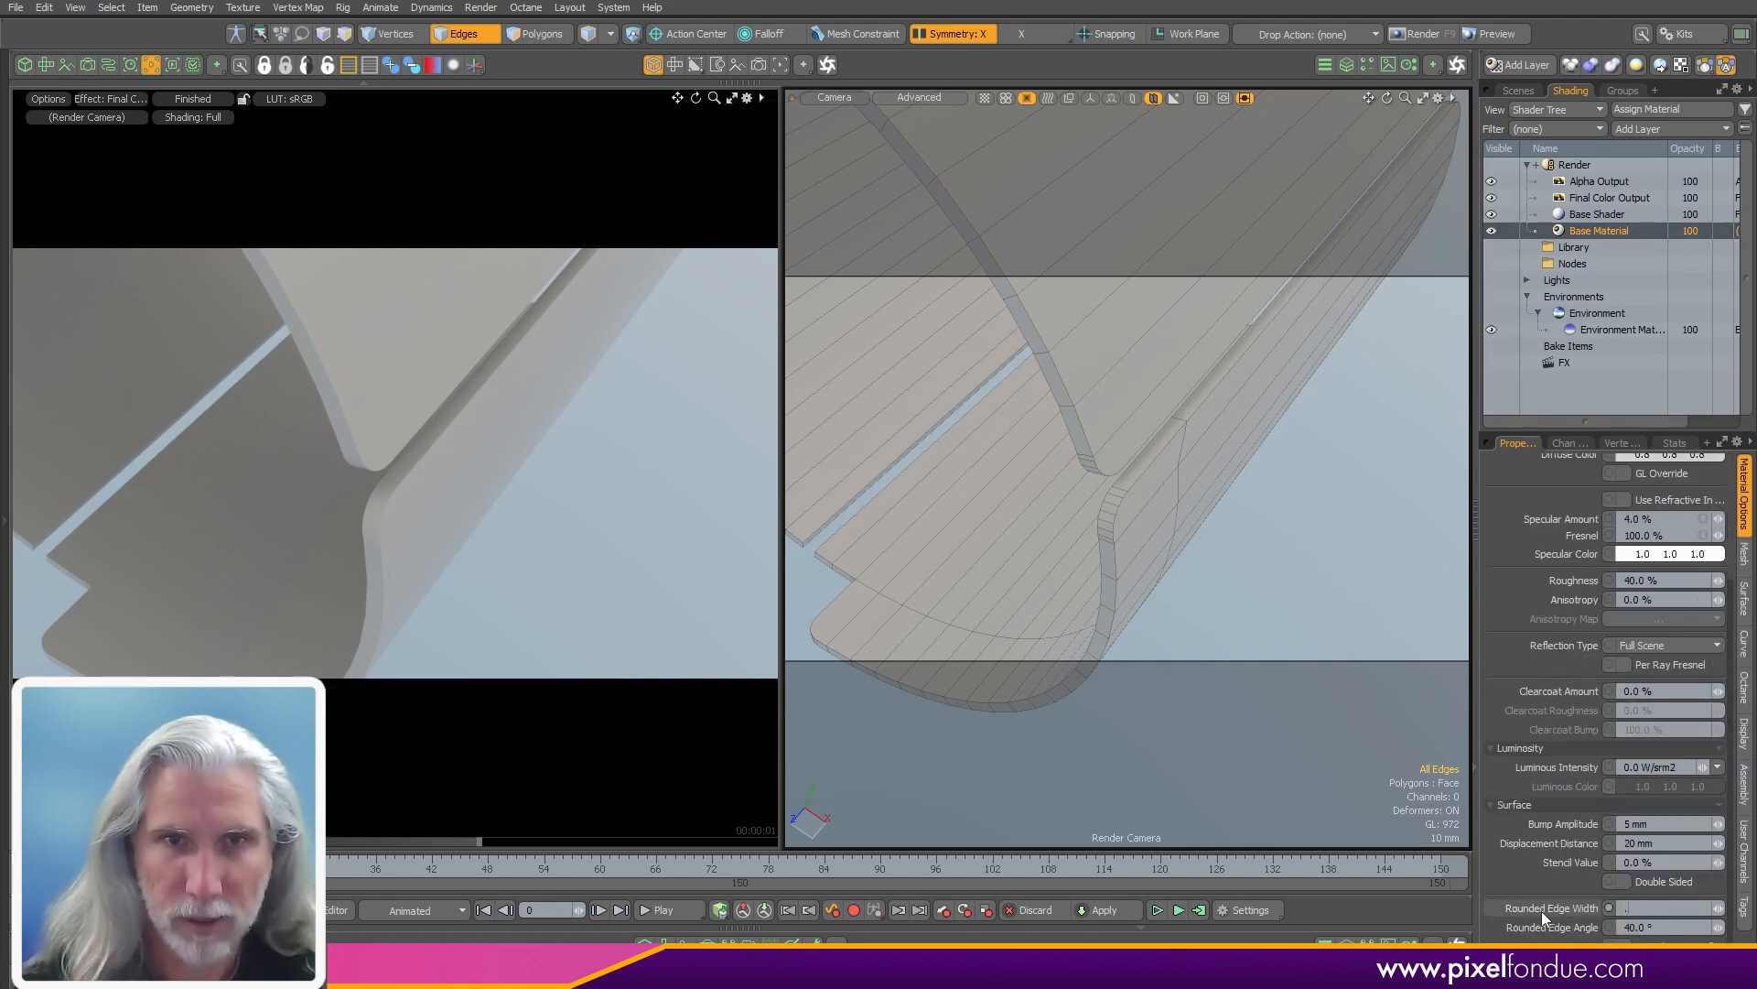
key("Return")
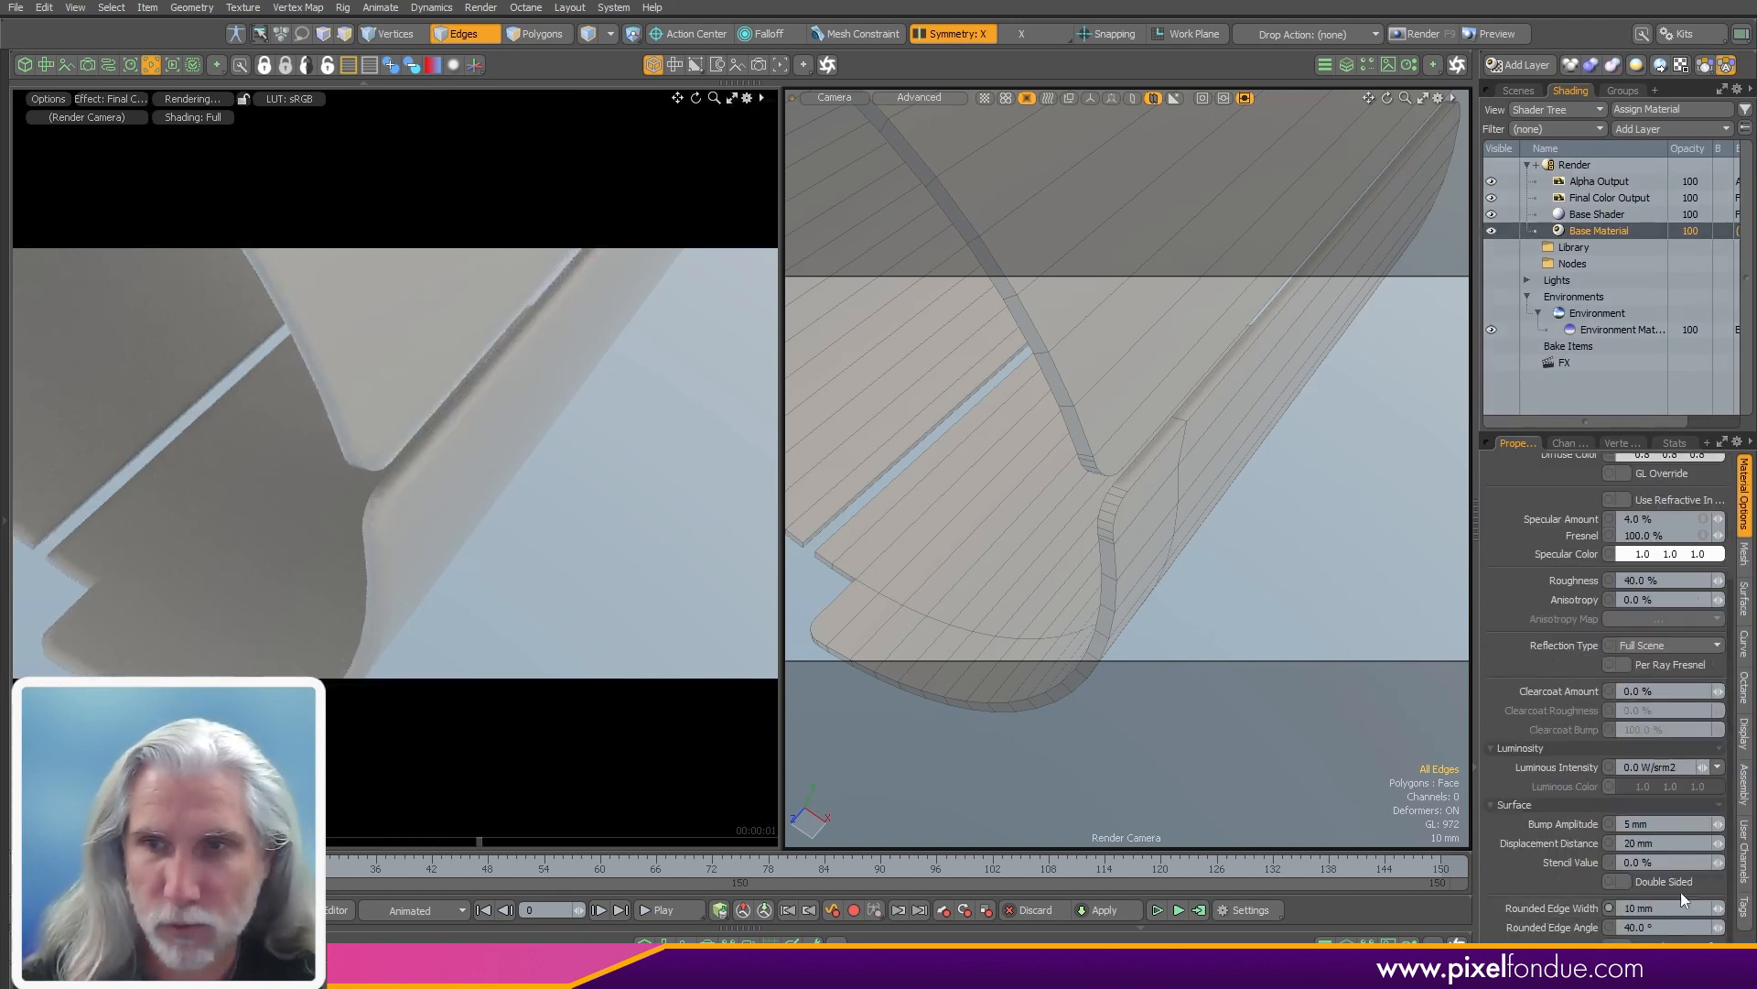
- Reduce the Base Material's Rounded Edge Width to 3 mm
left_click_drag(1672, 908, 1529, 907)
type(".0")
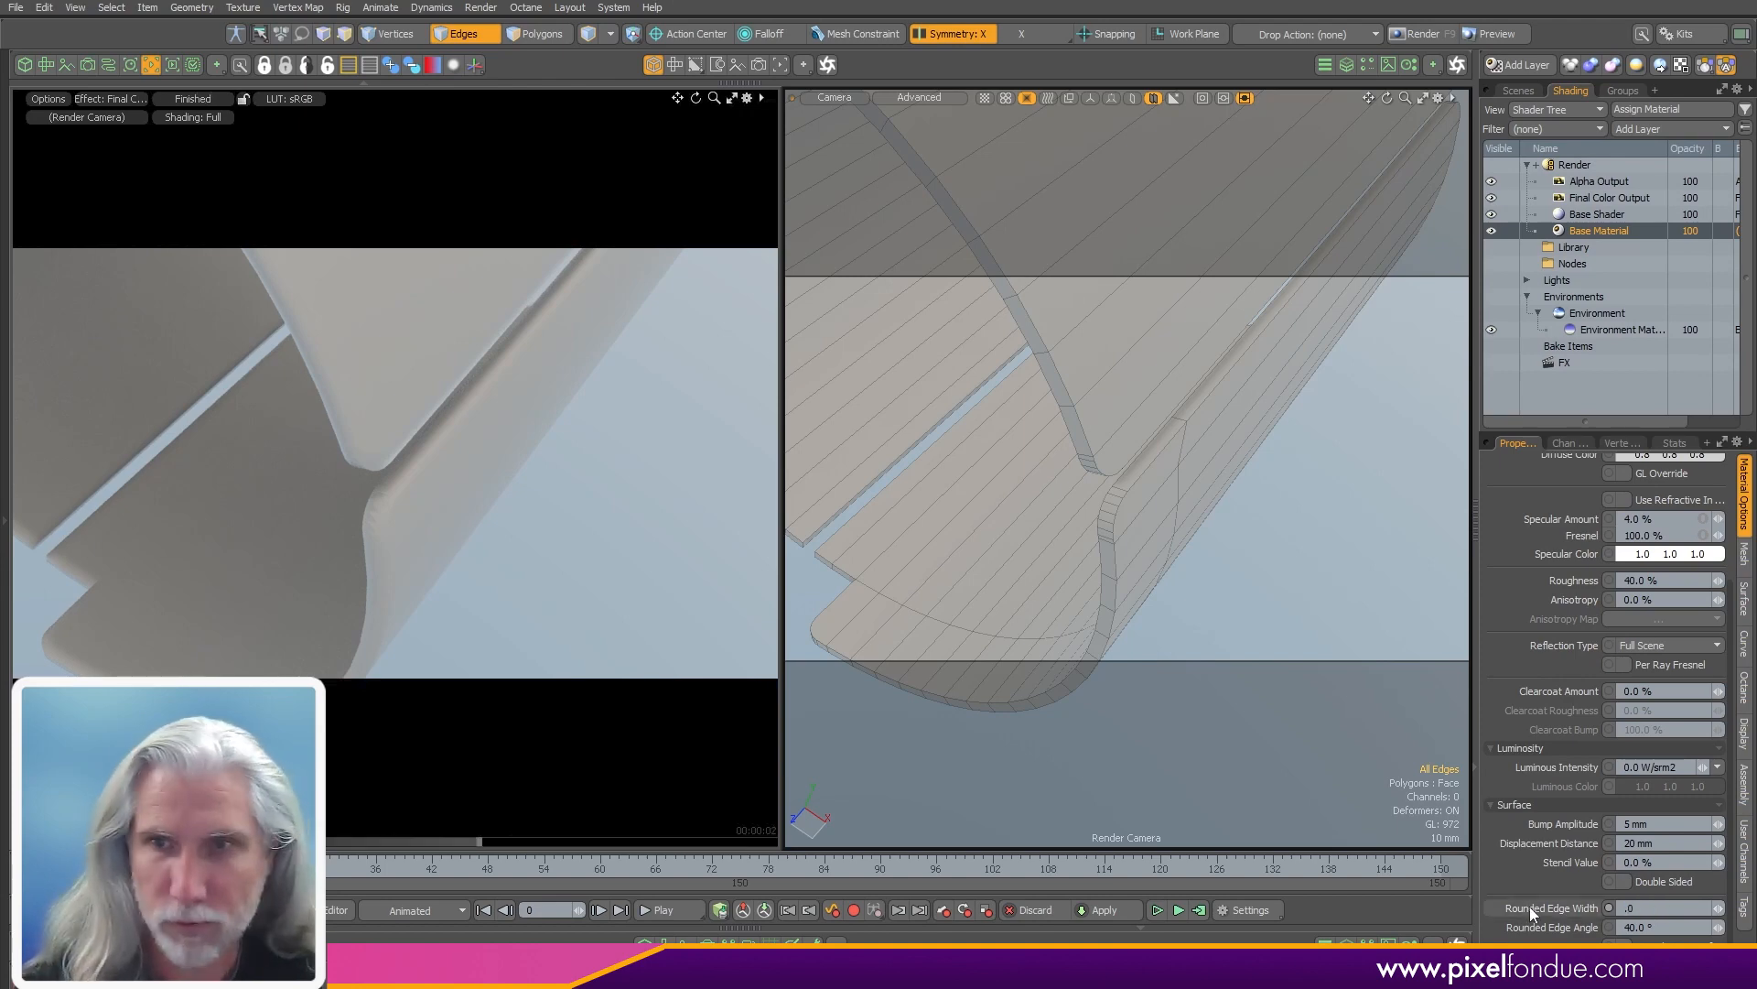
type("03")
key("Return")
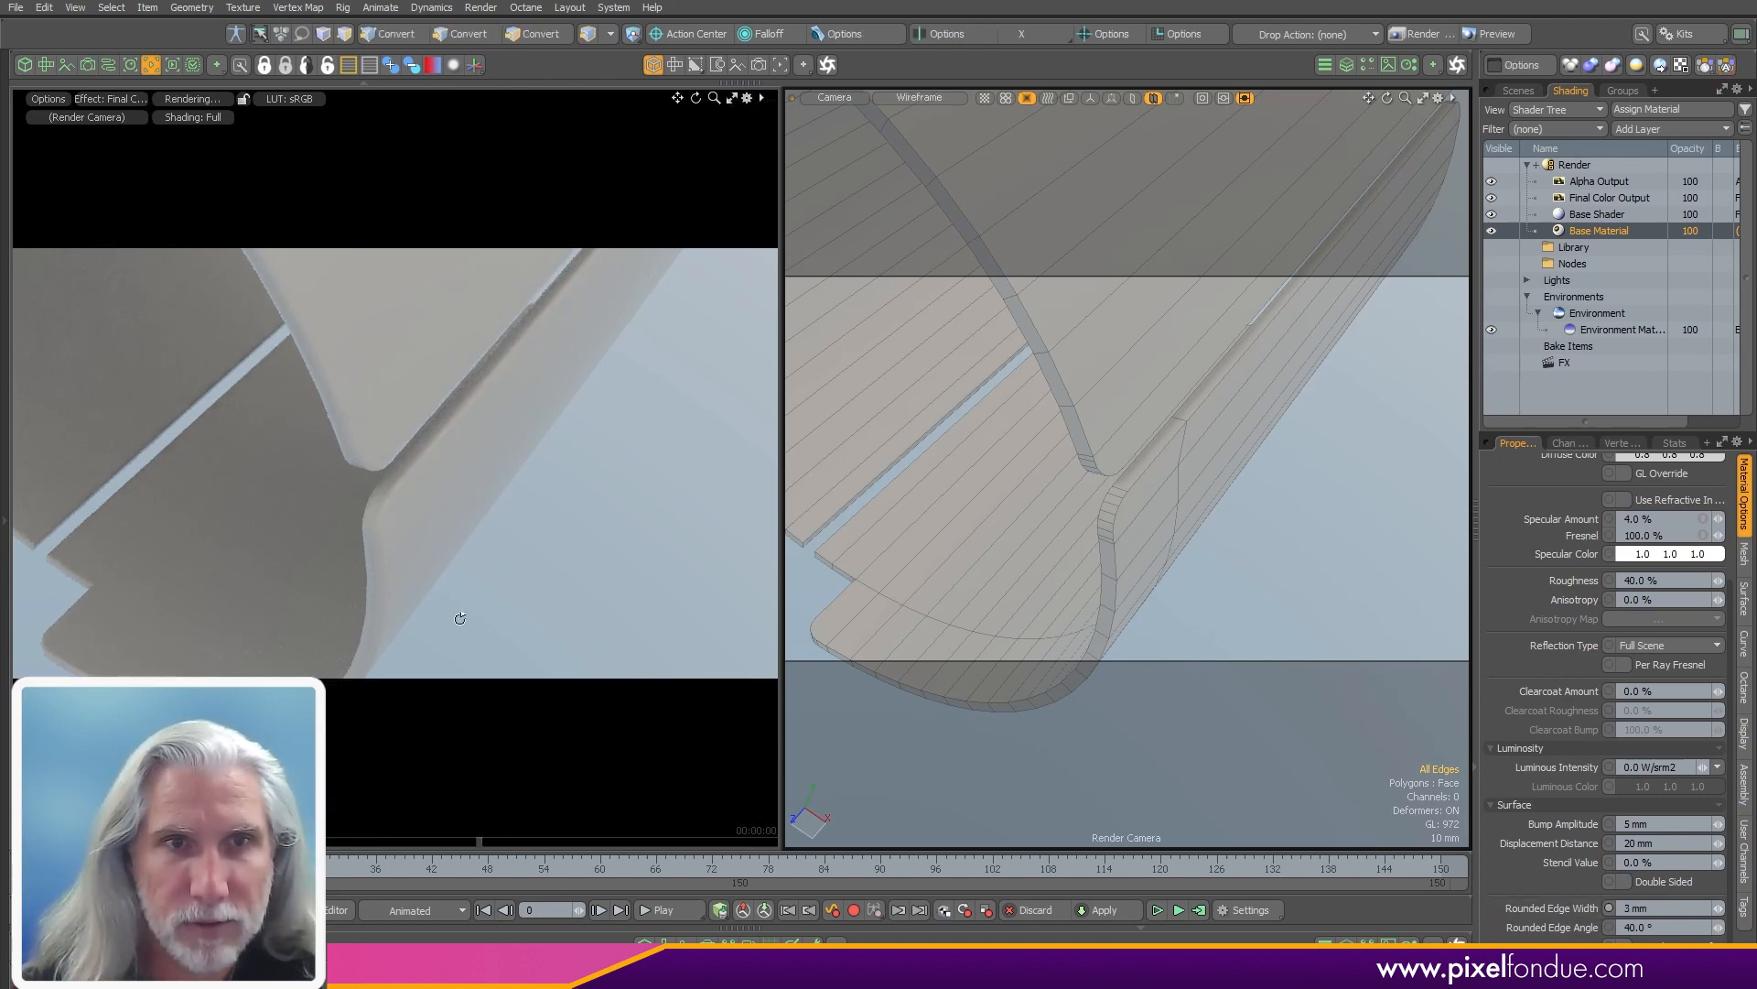
- Compare Rounded Edge Widths of 0 m, 1 mm and 2 mm in a close-up of the cylinder's rim
left_click_drag(444, 533, 554, 539, "alt+shift")
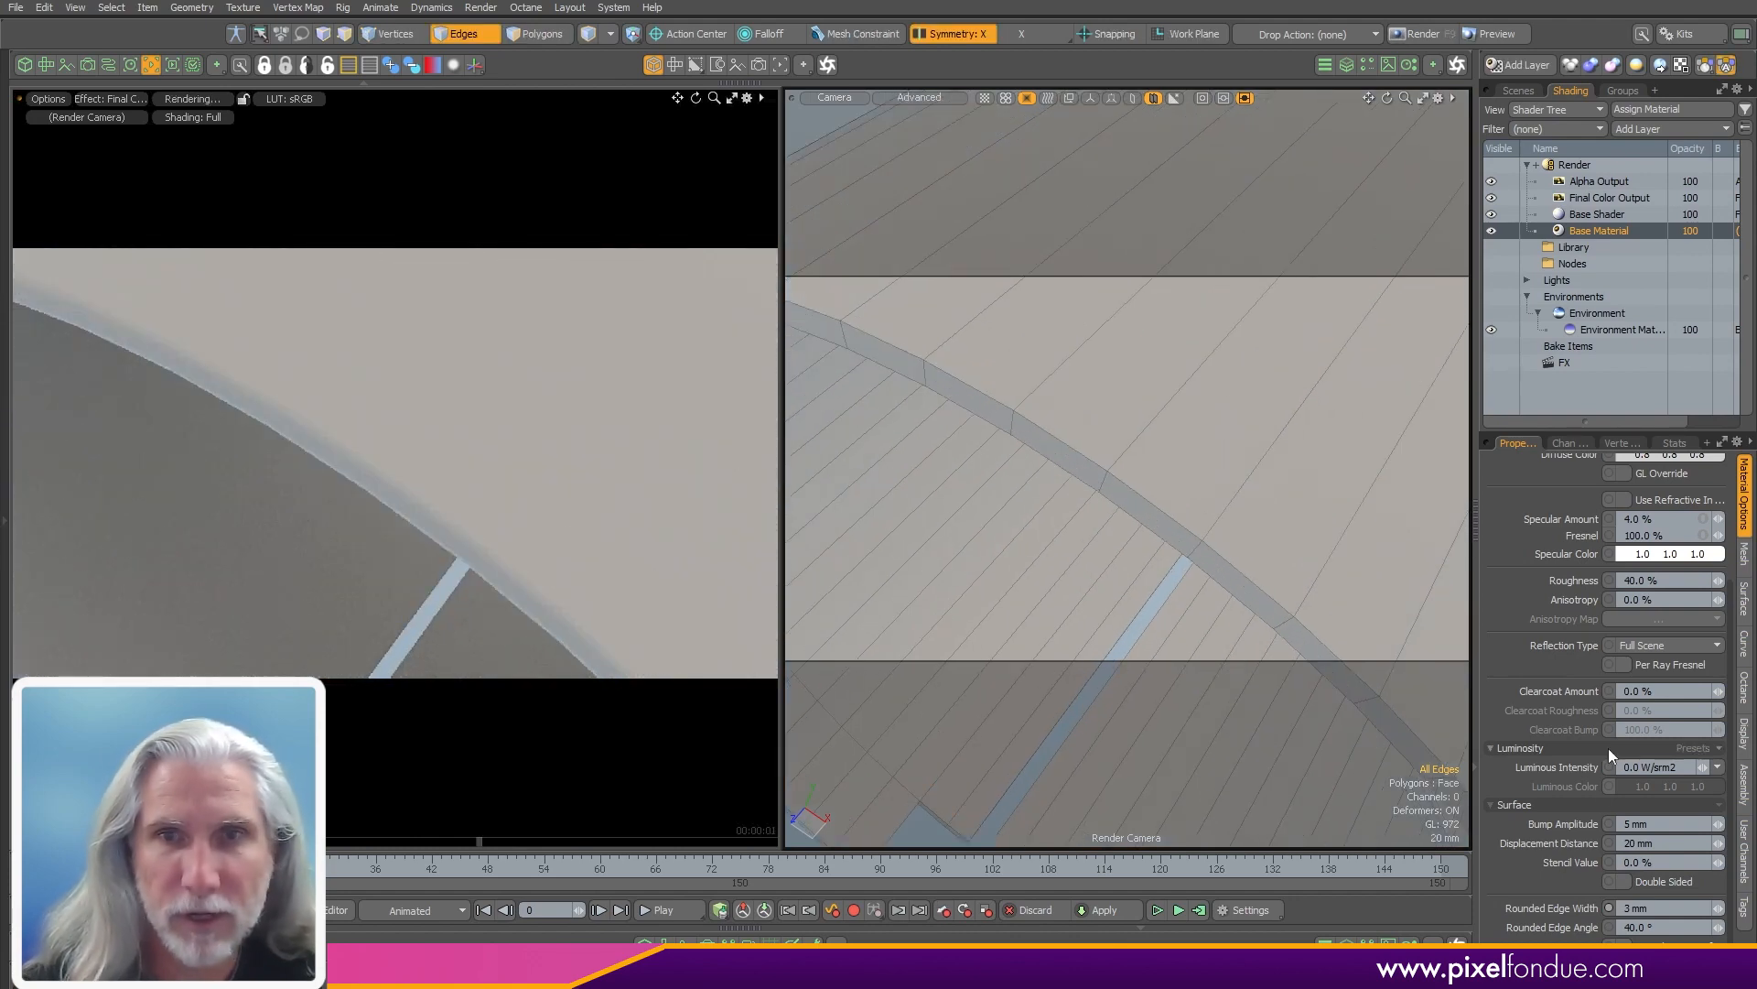
type("0")
key("Return")
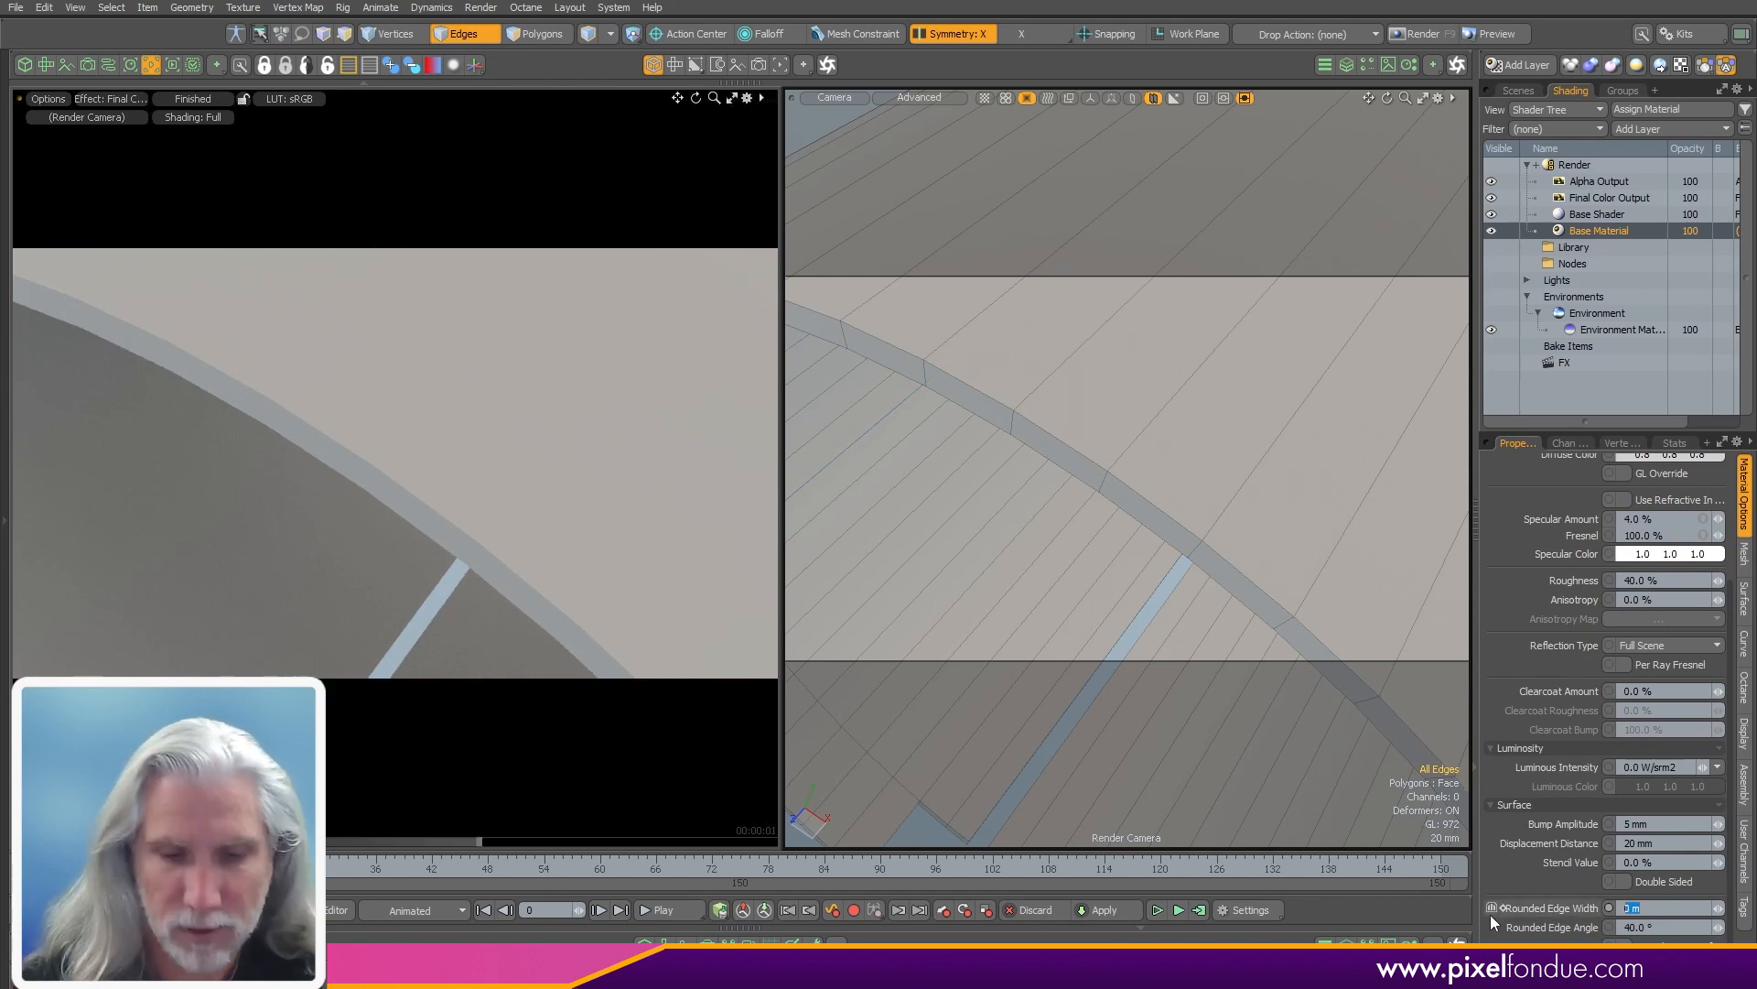
type("1")
key("Return")
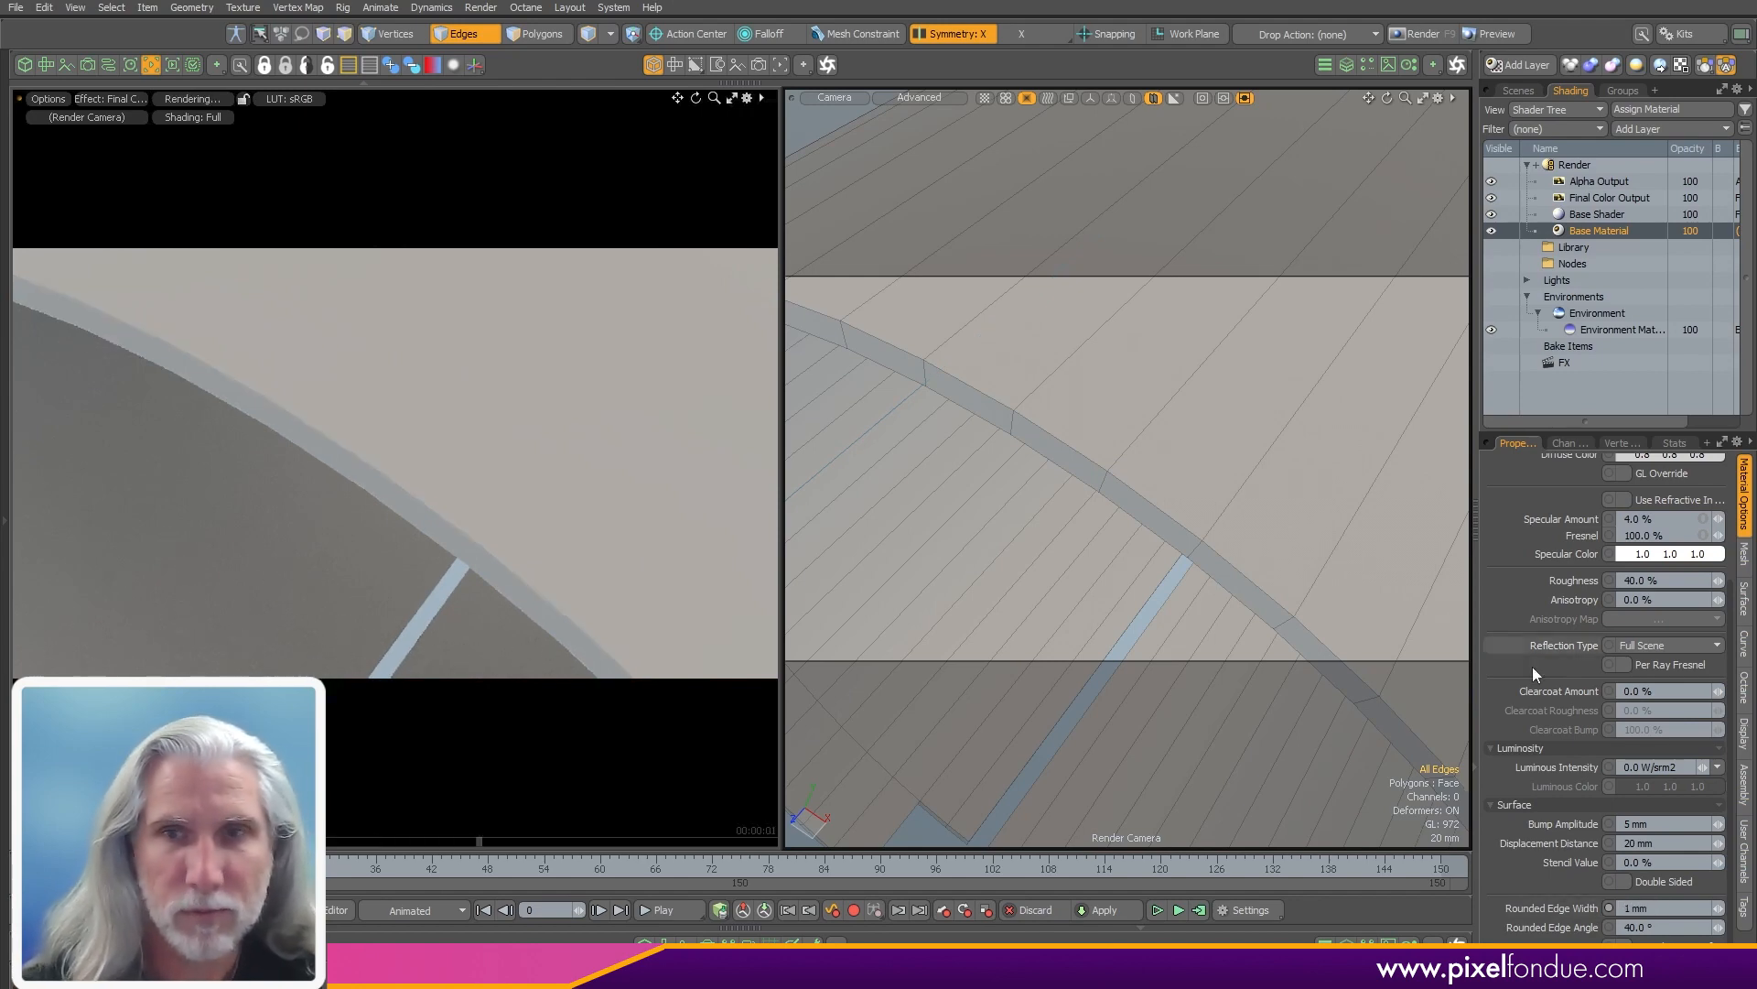
type("2")
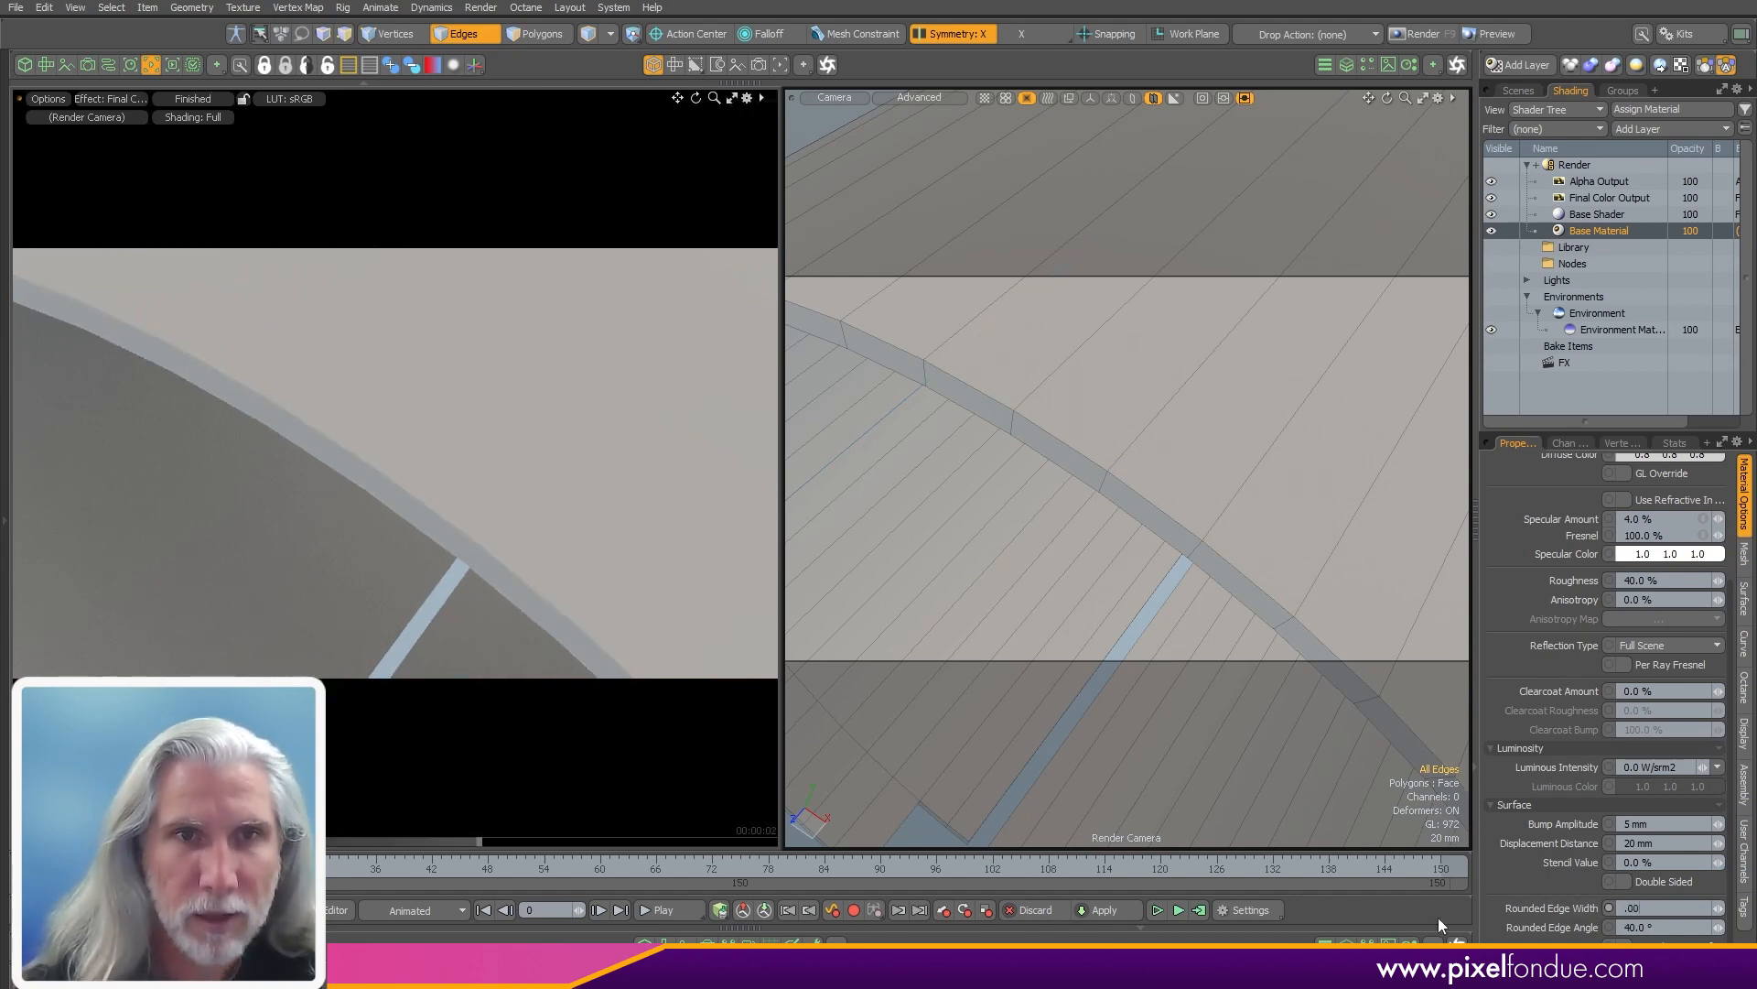
key("Return")
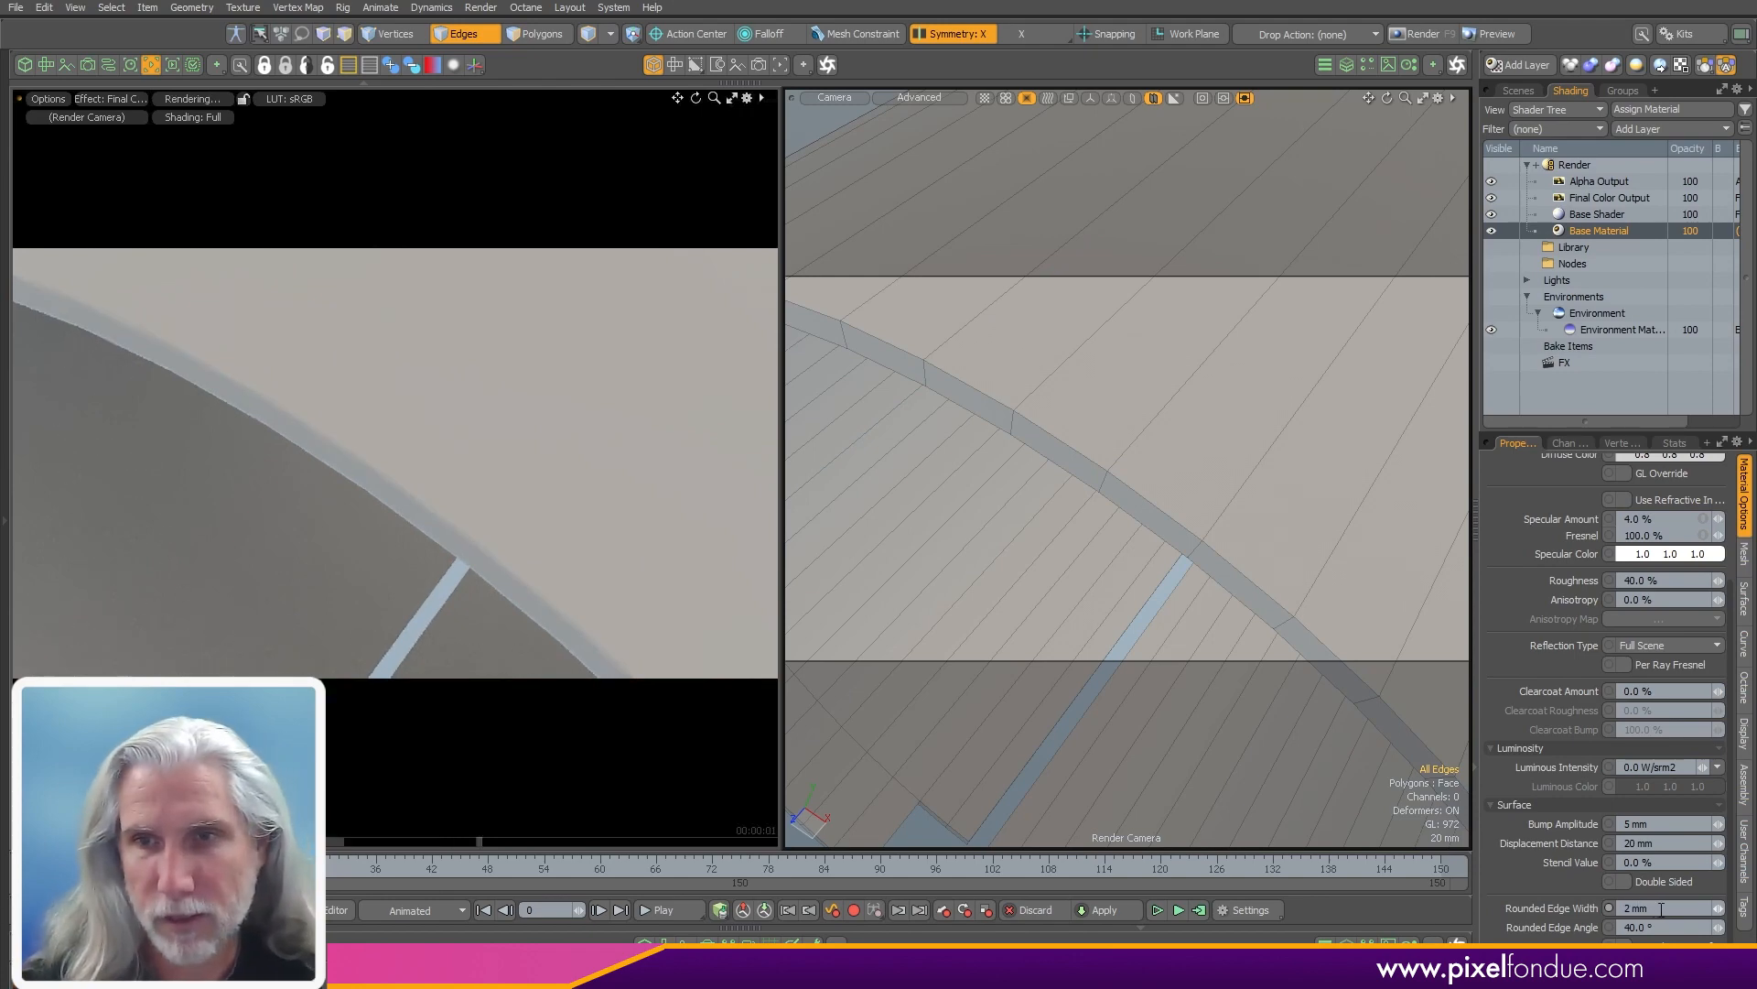
- Reset the Base Material's Rounded Edge Width to 0 m and close the render preview
type("0")
key("Return")
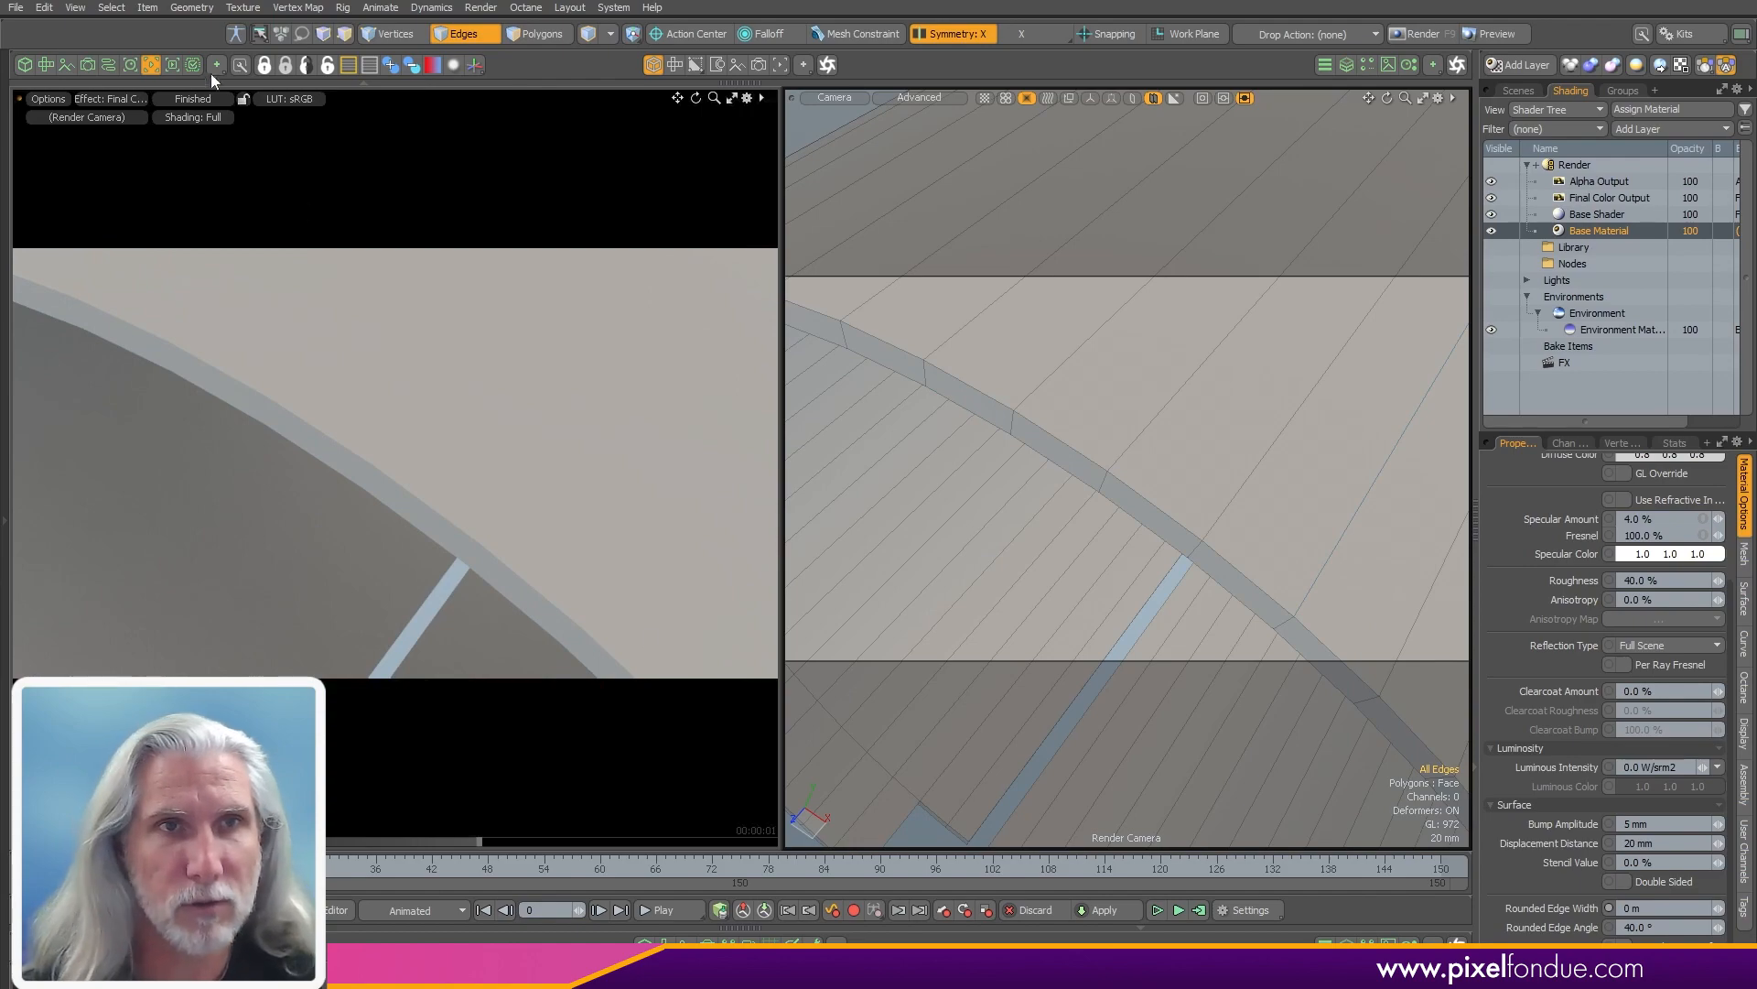
left_click(157, 67)
- Align the kinked loop vertices beside the side gap straight in the Right view, and return to the Perspective view with nothing selected
scroll(812, 561, "down", 3)
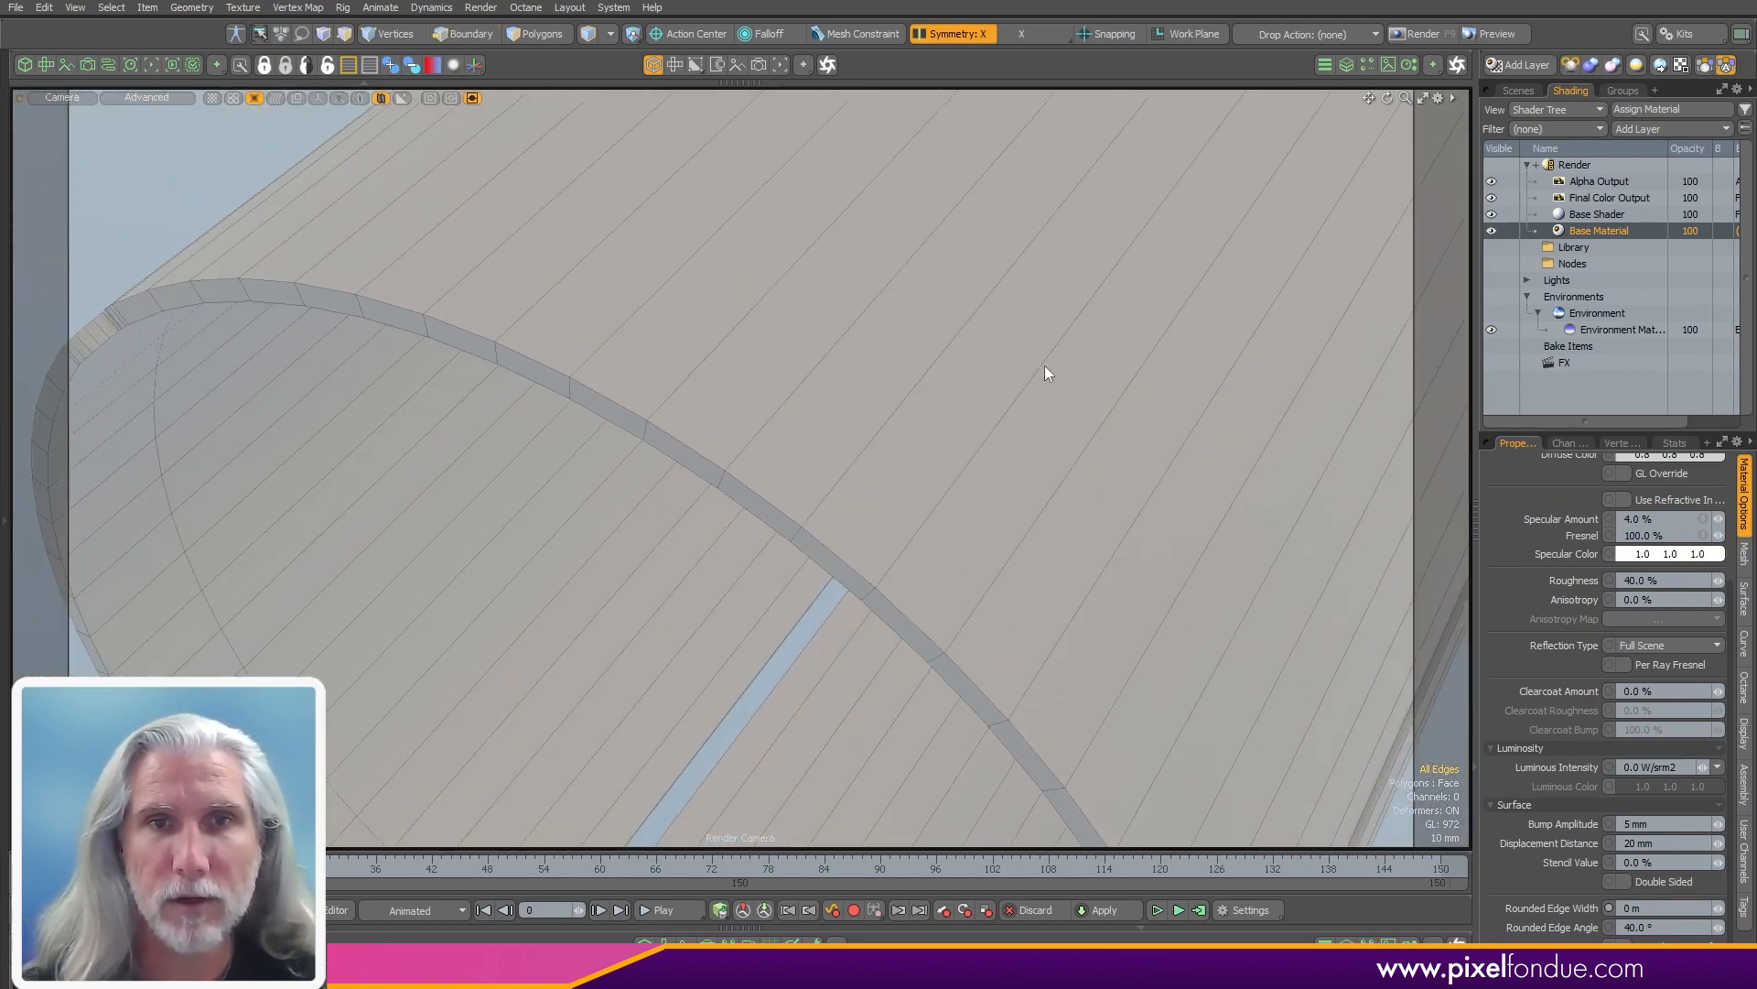
key("KP_Decimal")
scroll(878, 488, "down", 4)
left_click_drag(879, 489, 985, 539, "alt")
scroll(932, 559, "up", 4)
key("ctrl+space")
key("1")
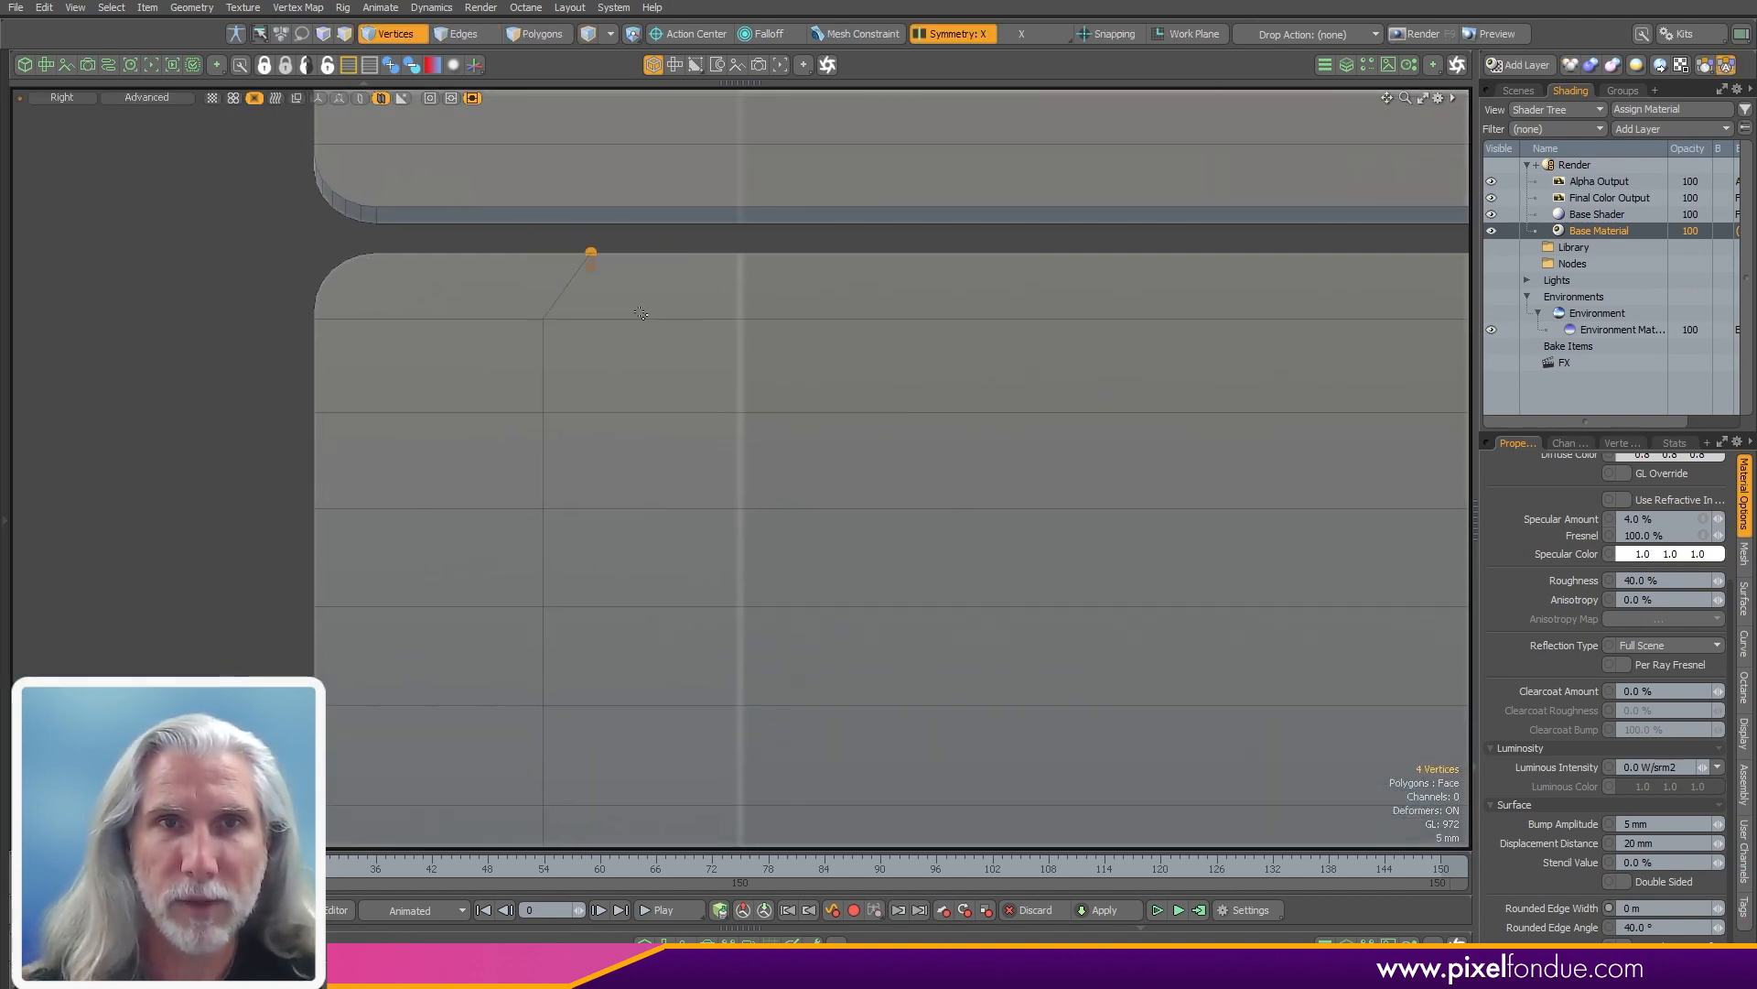
key("ctrl+shift+space")
left_click(539, 422)
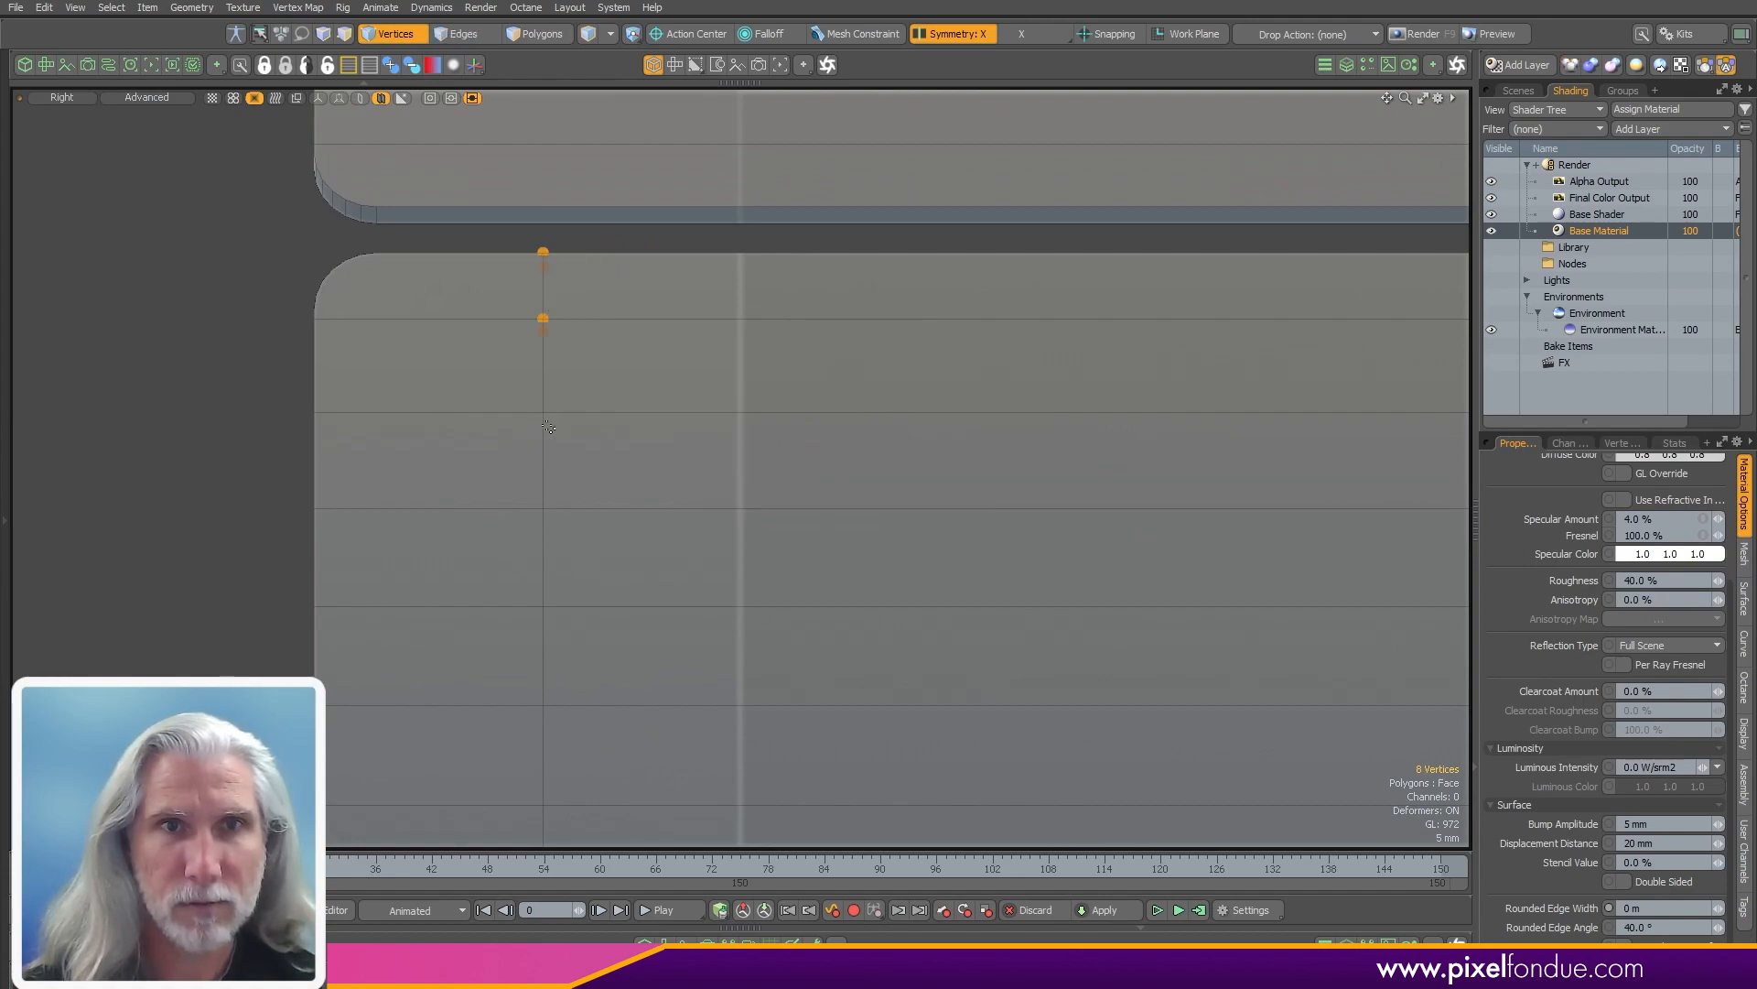
key("ctrl+space")
left_click(467, 509)
left_click_drag(596, 439, 805, 605, "alt")
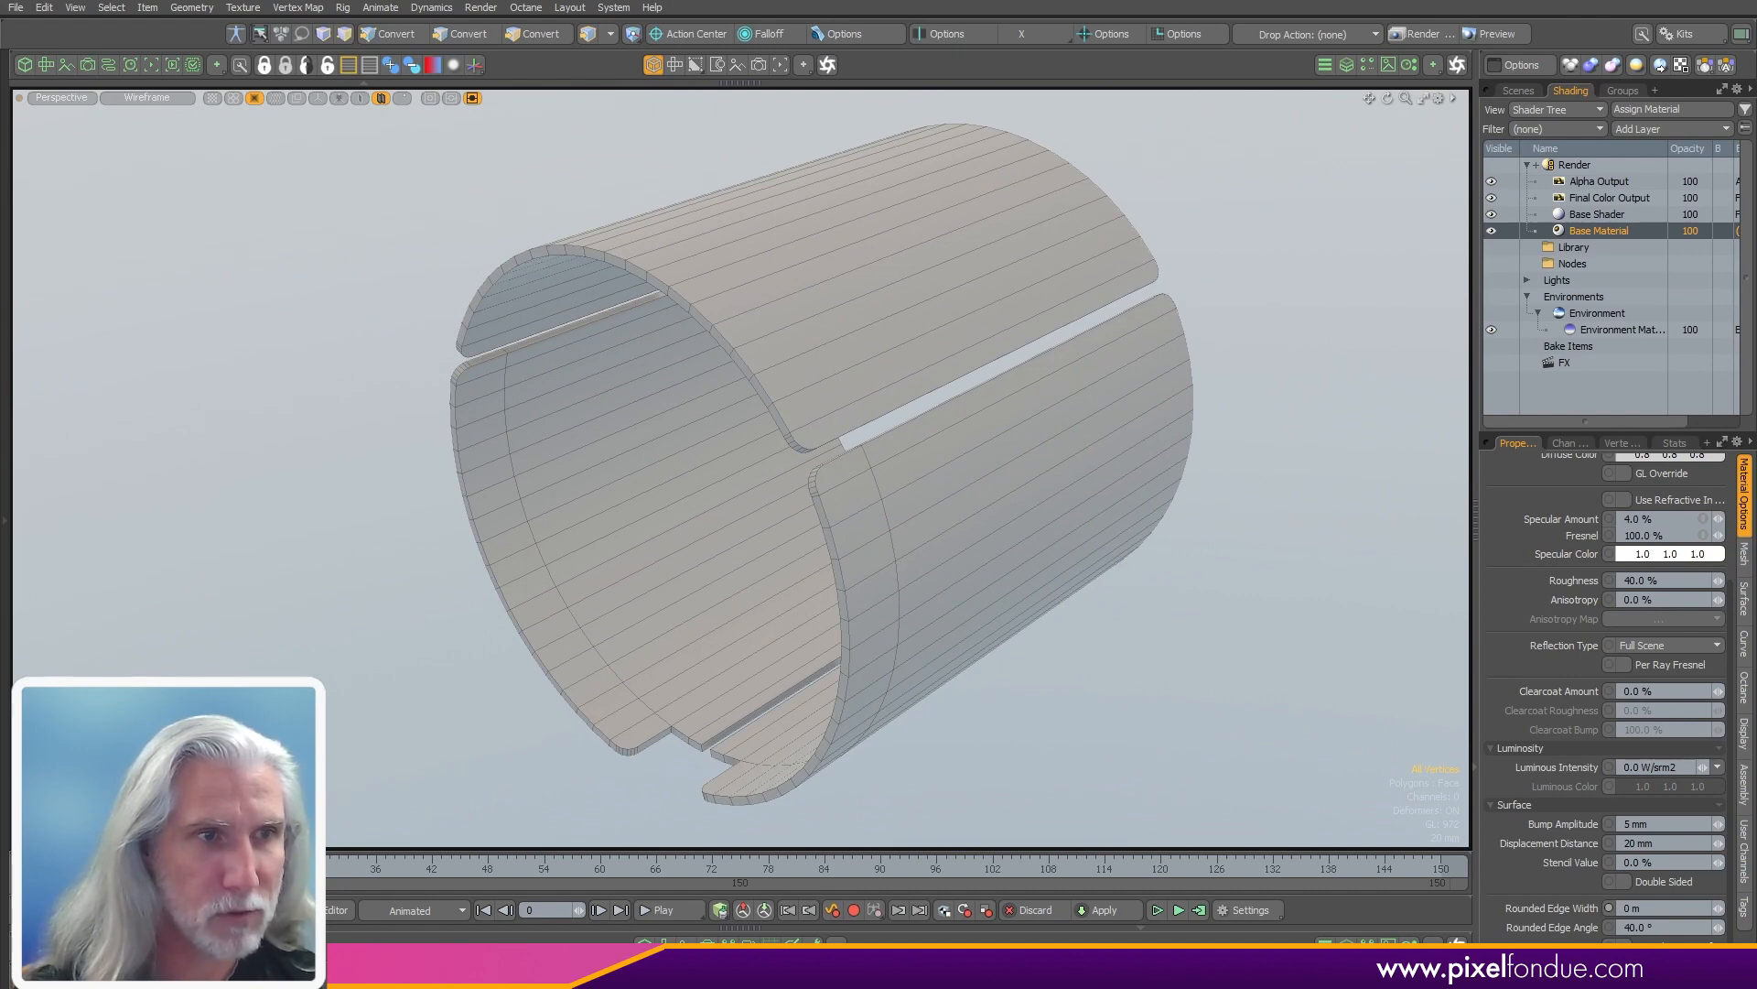
- Create a cylinder in Back Part with 200 mm radii, 64 sides, one segment and Single Polygon caps at both ends
left_click_drag(517, 588, 277, 602, "alt")
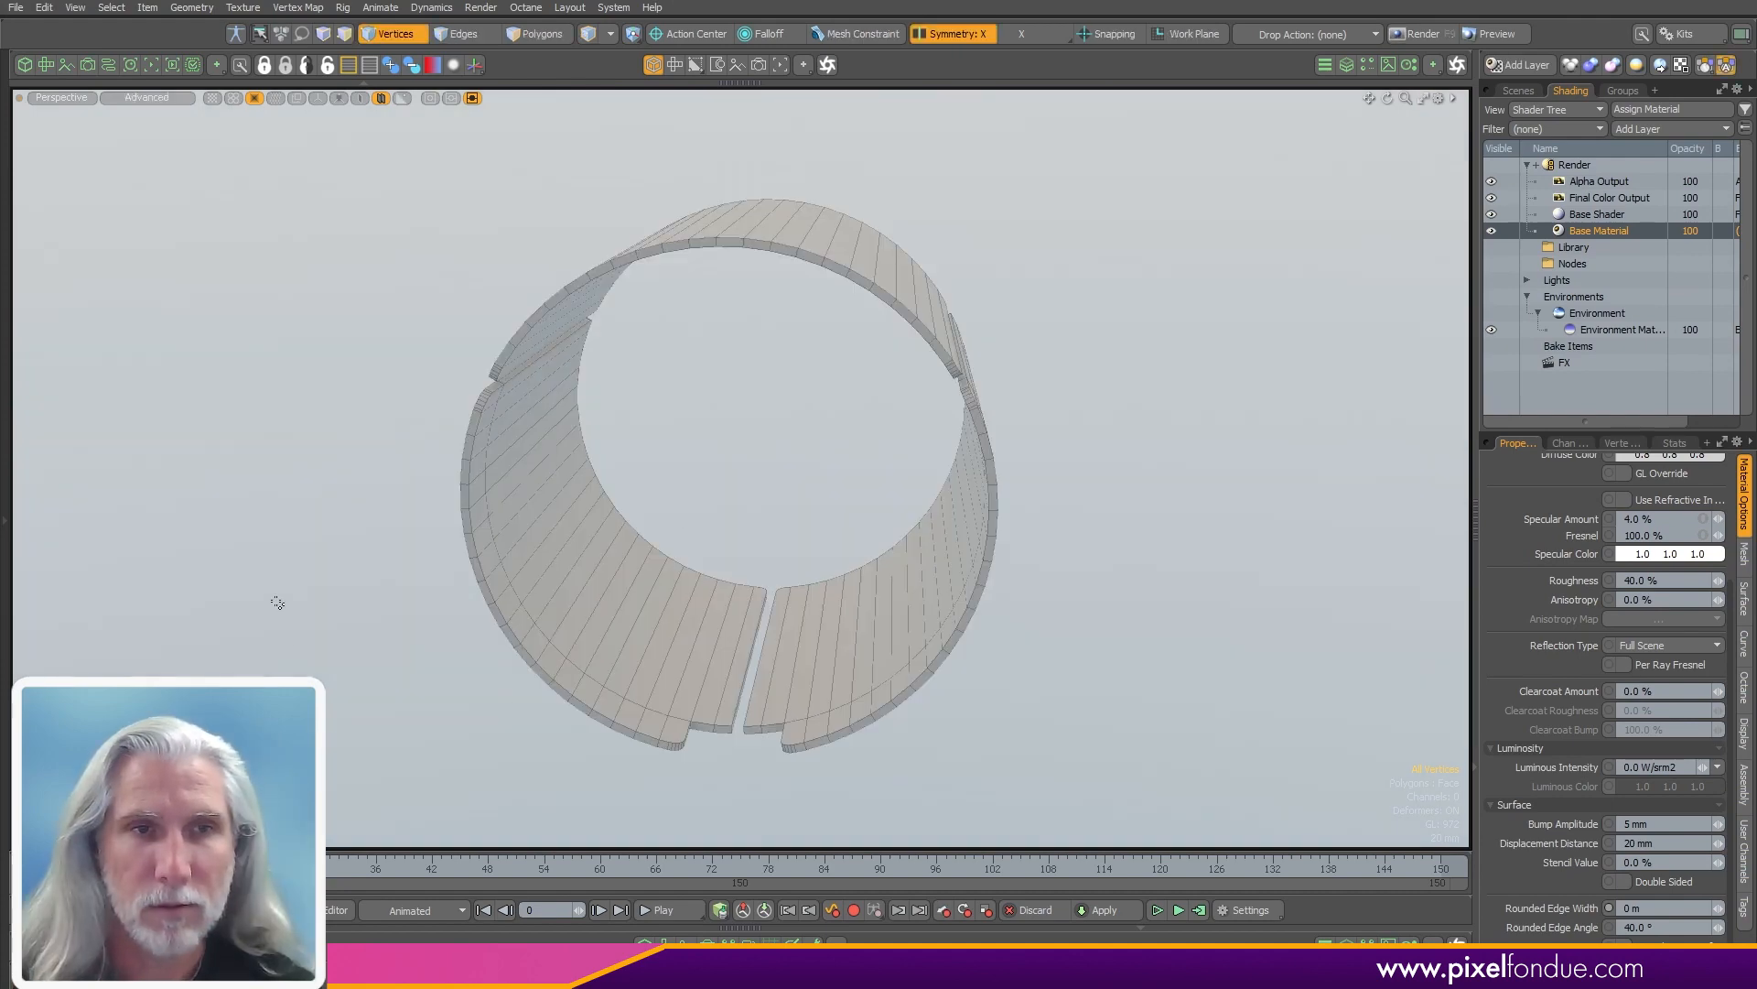
left_click(5, 721)
left_click(17, 64)
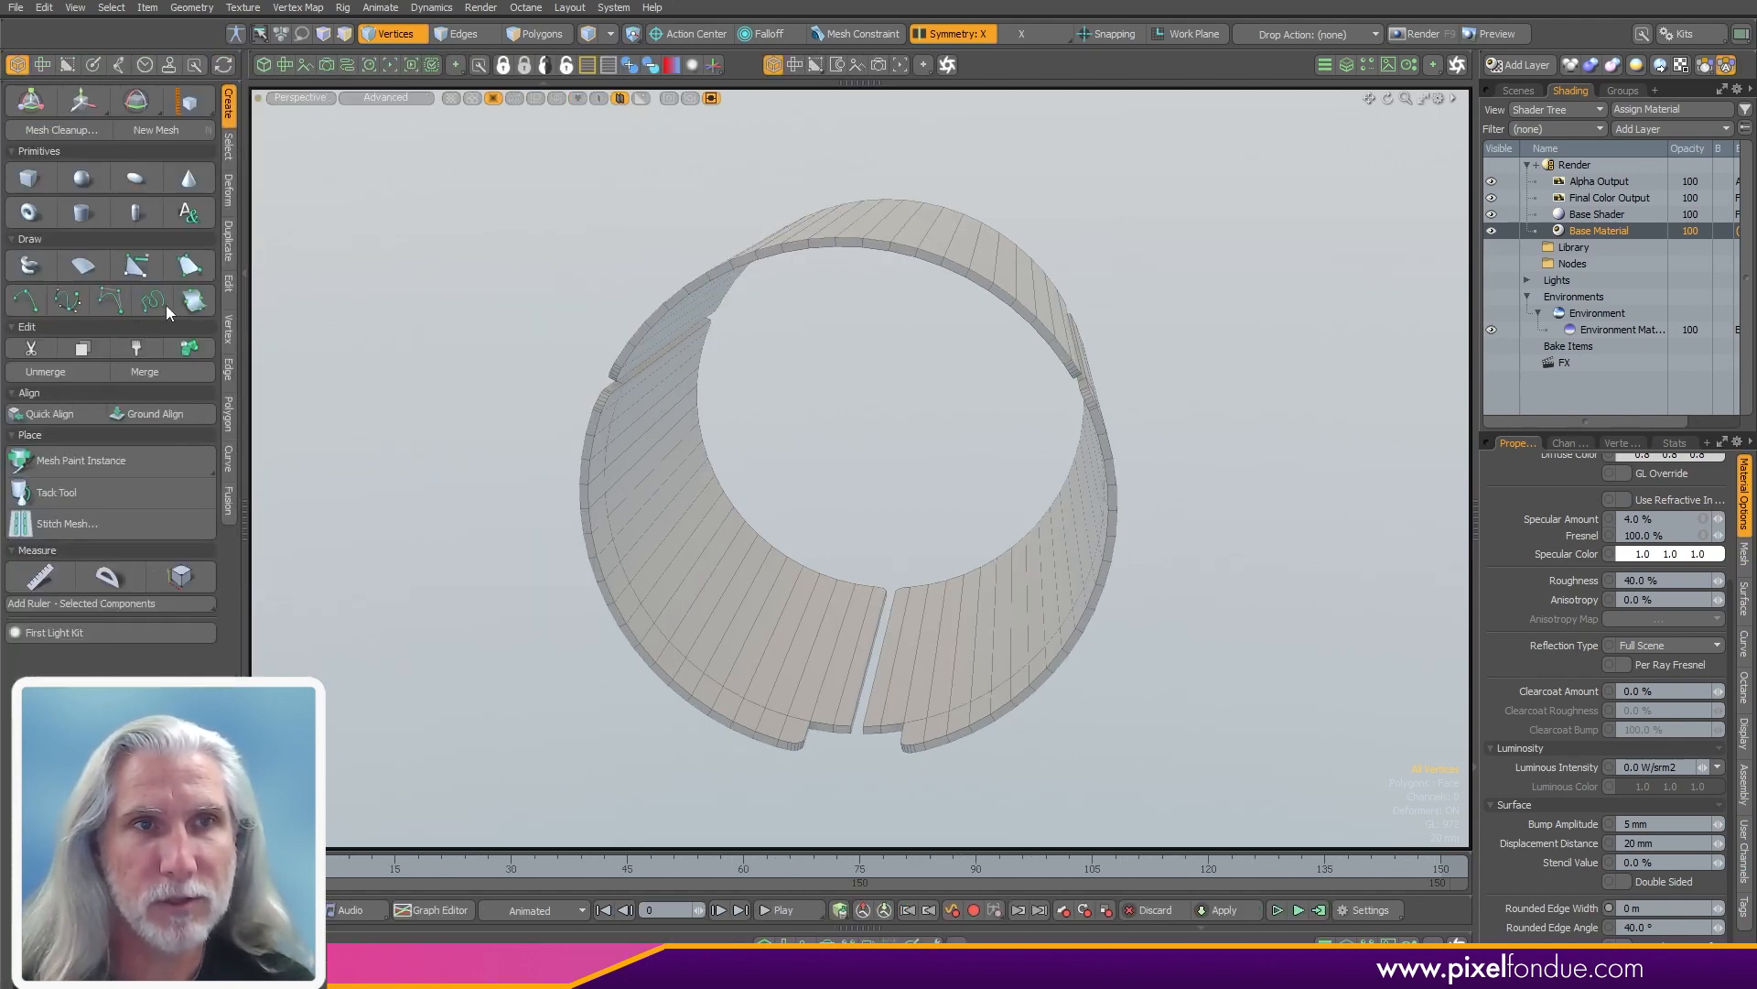
left_click(82, 213)
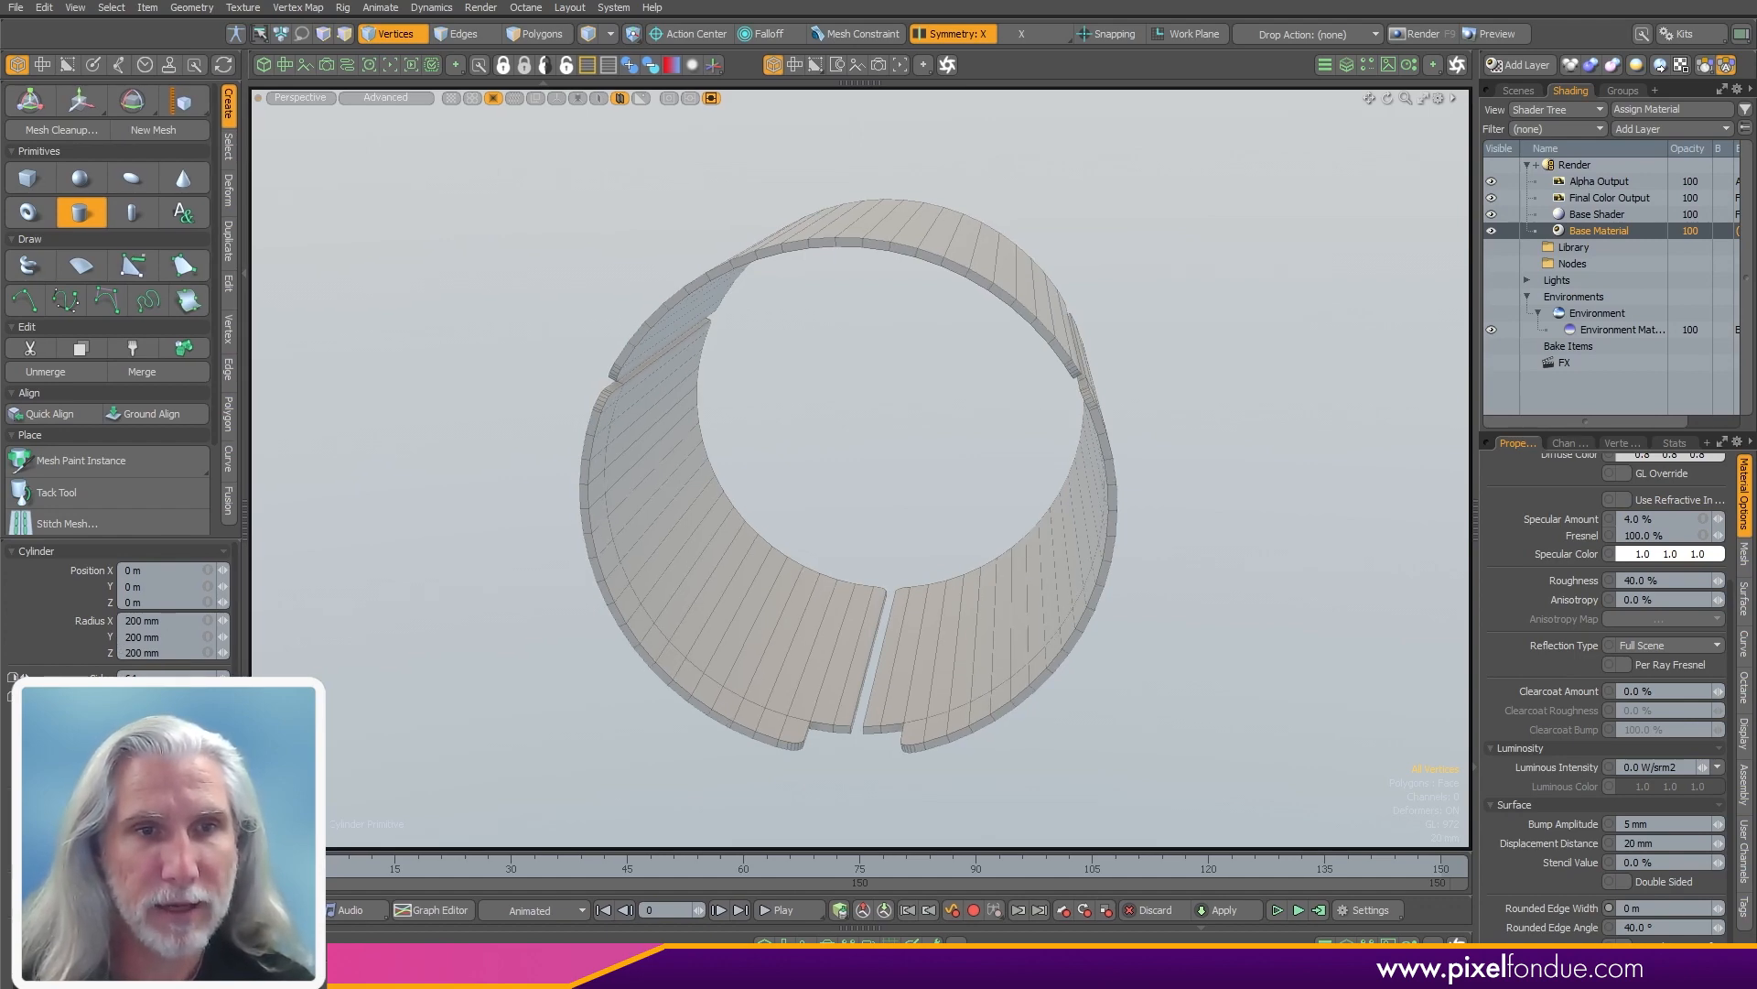
scroll(117, 605, "down", 3)
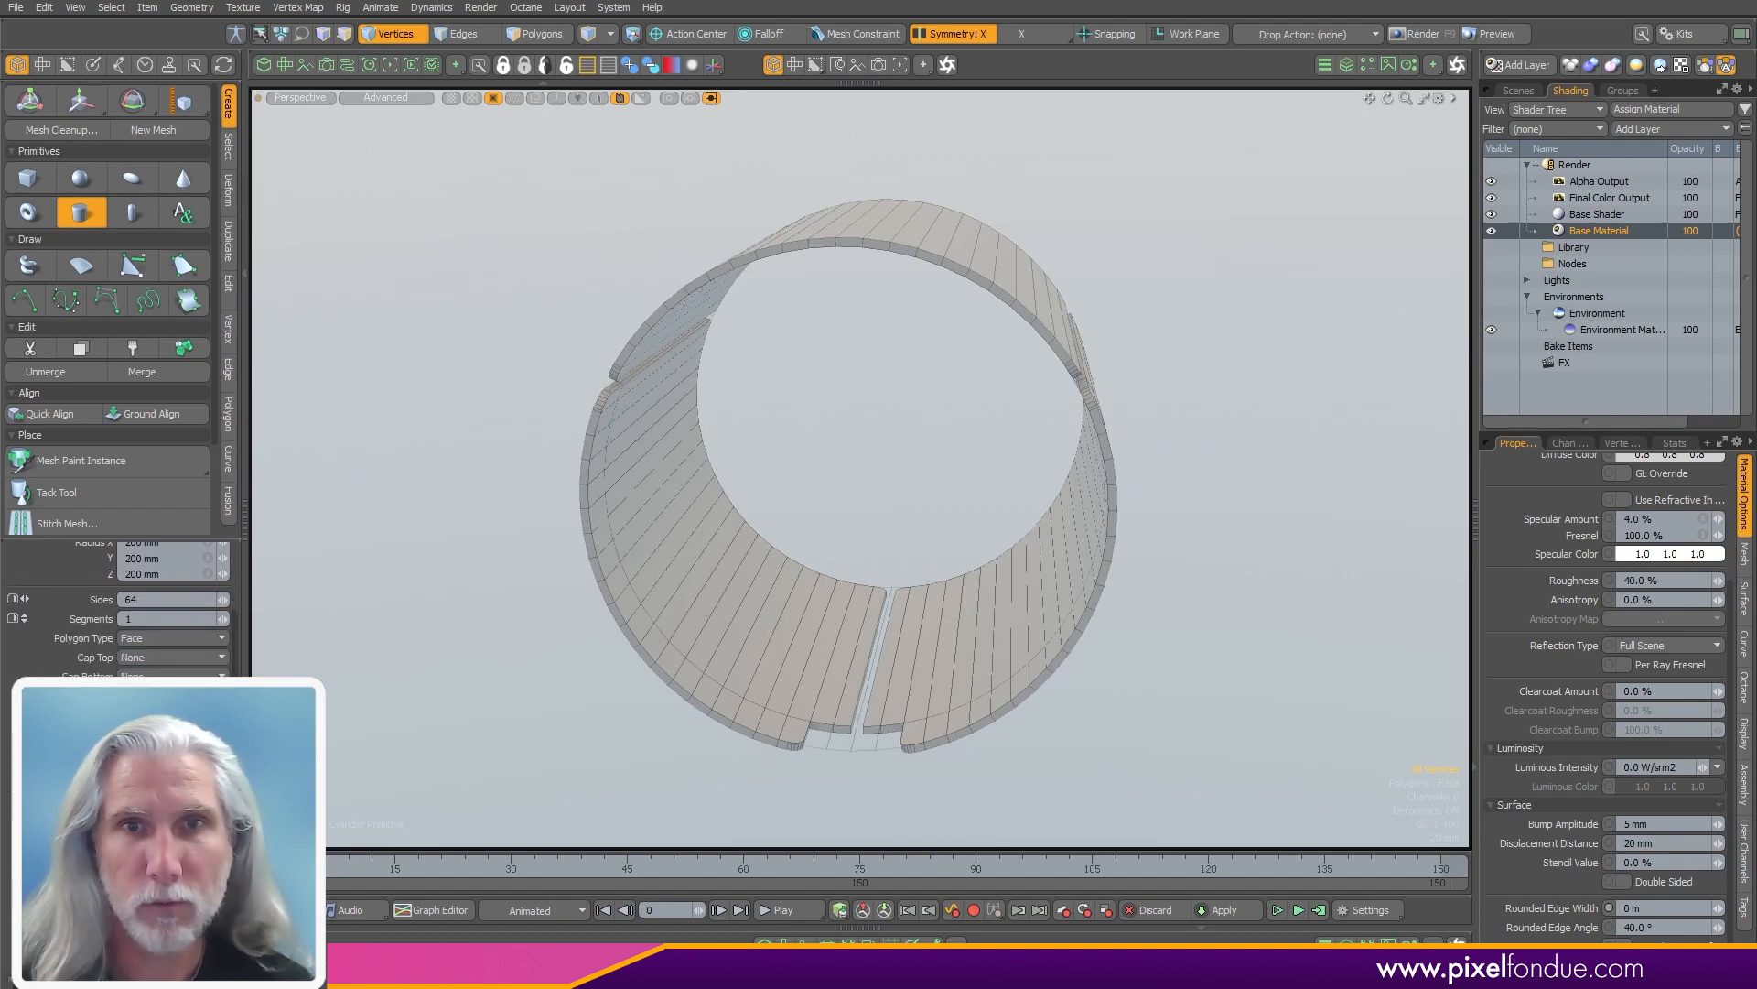
left_click(1518, 91)
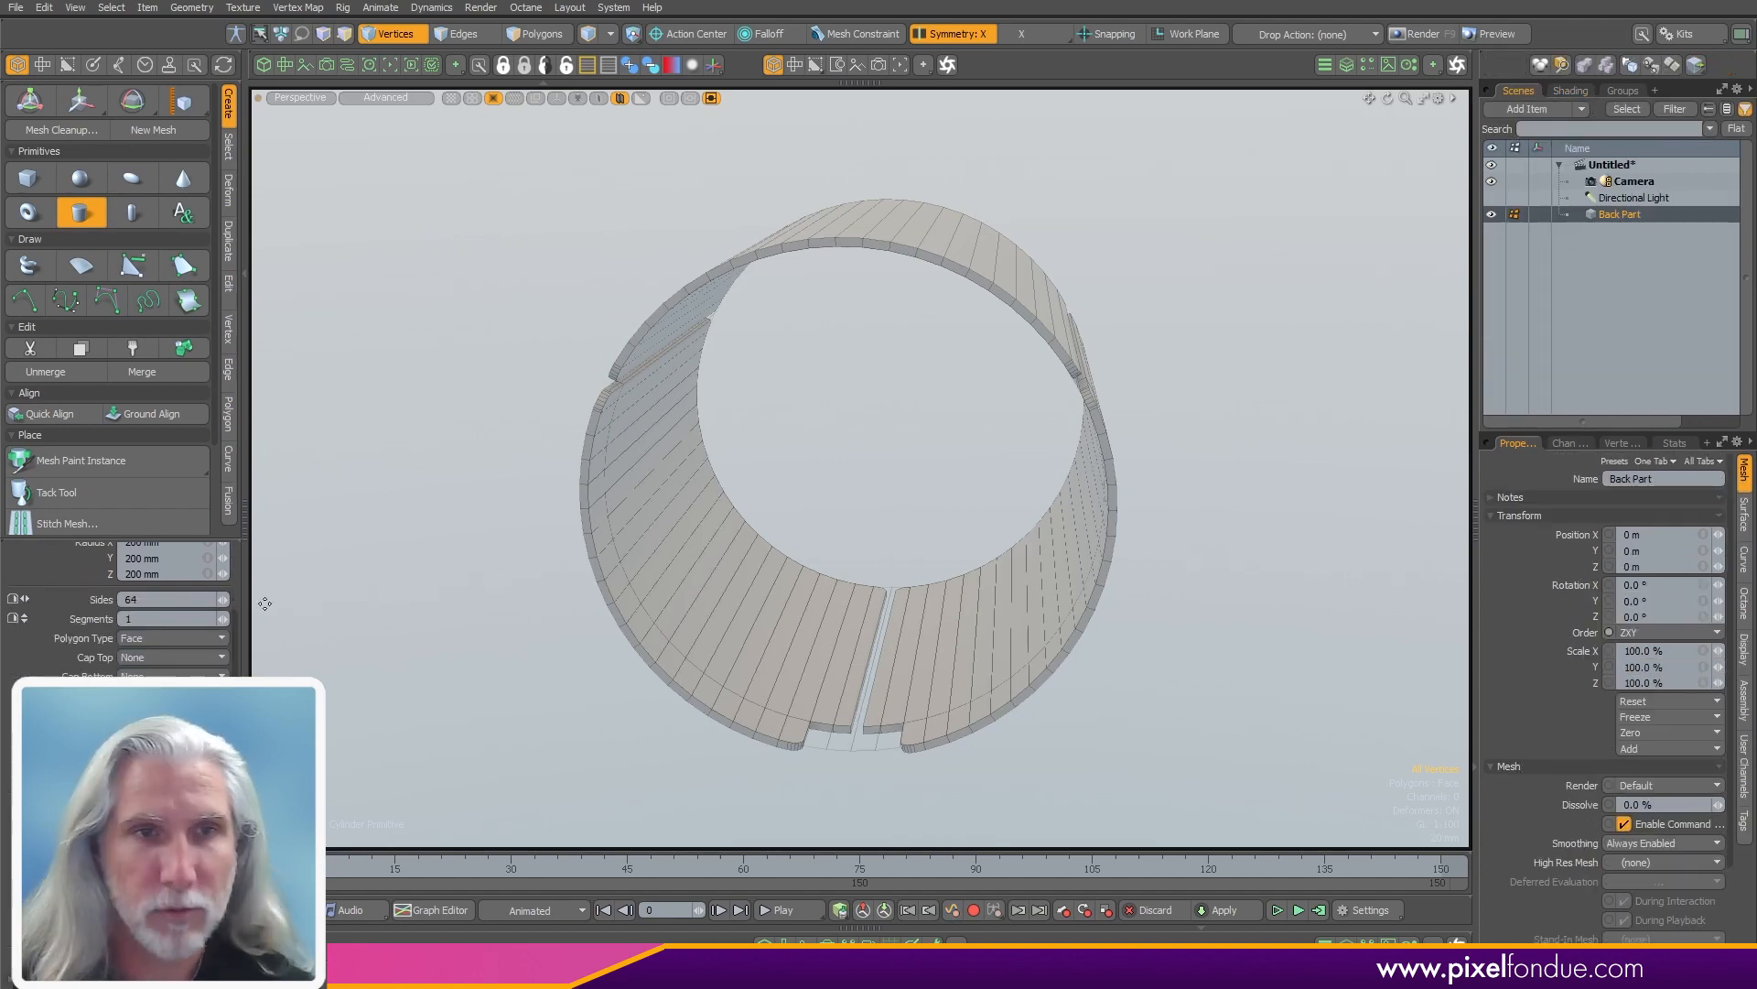
left_click(165, 657)
left_click(155, 671)
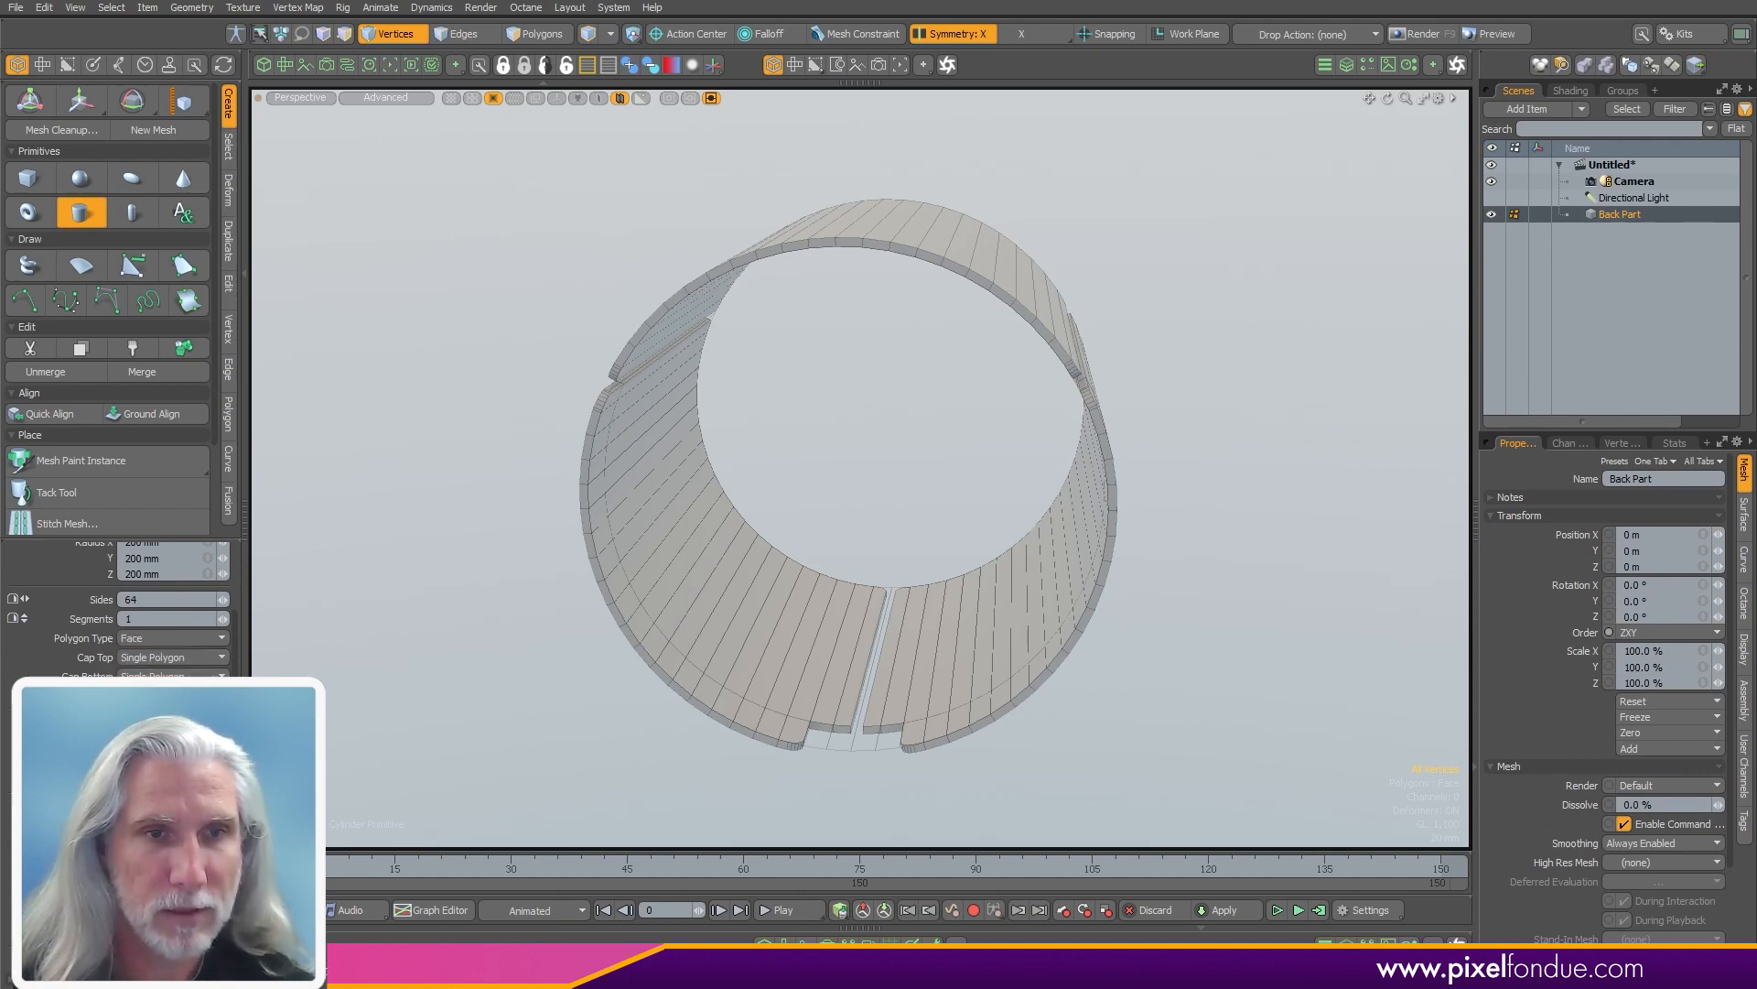
mouse_move(710, 588)
left_mouse_down("alt")
mouse_move(1011, 553)
mouse_move(856, 553)
mouse_move(877, 541)
left_mouse_up("alt")
key("q")
- Select the whole new cylinder and, with symmetry off, scale it to 99.5% in X and Y inside the shell
key("3")
left_click(882, 559)
double_click(875, 562)
key("KP_4")
key("r")
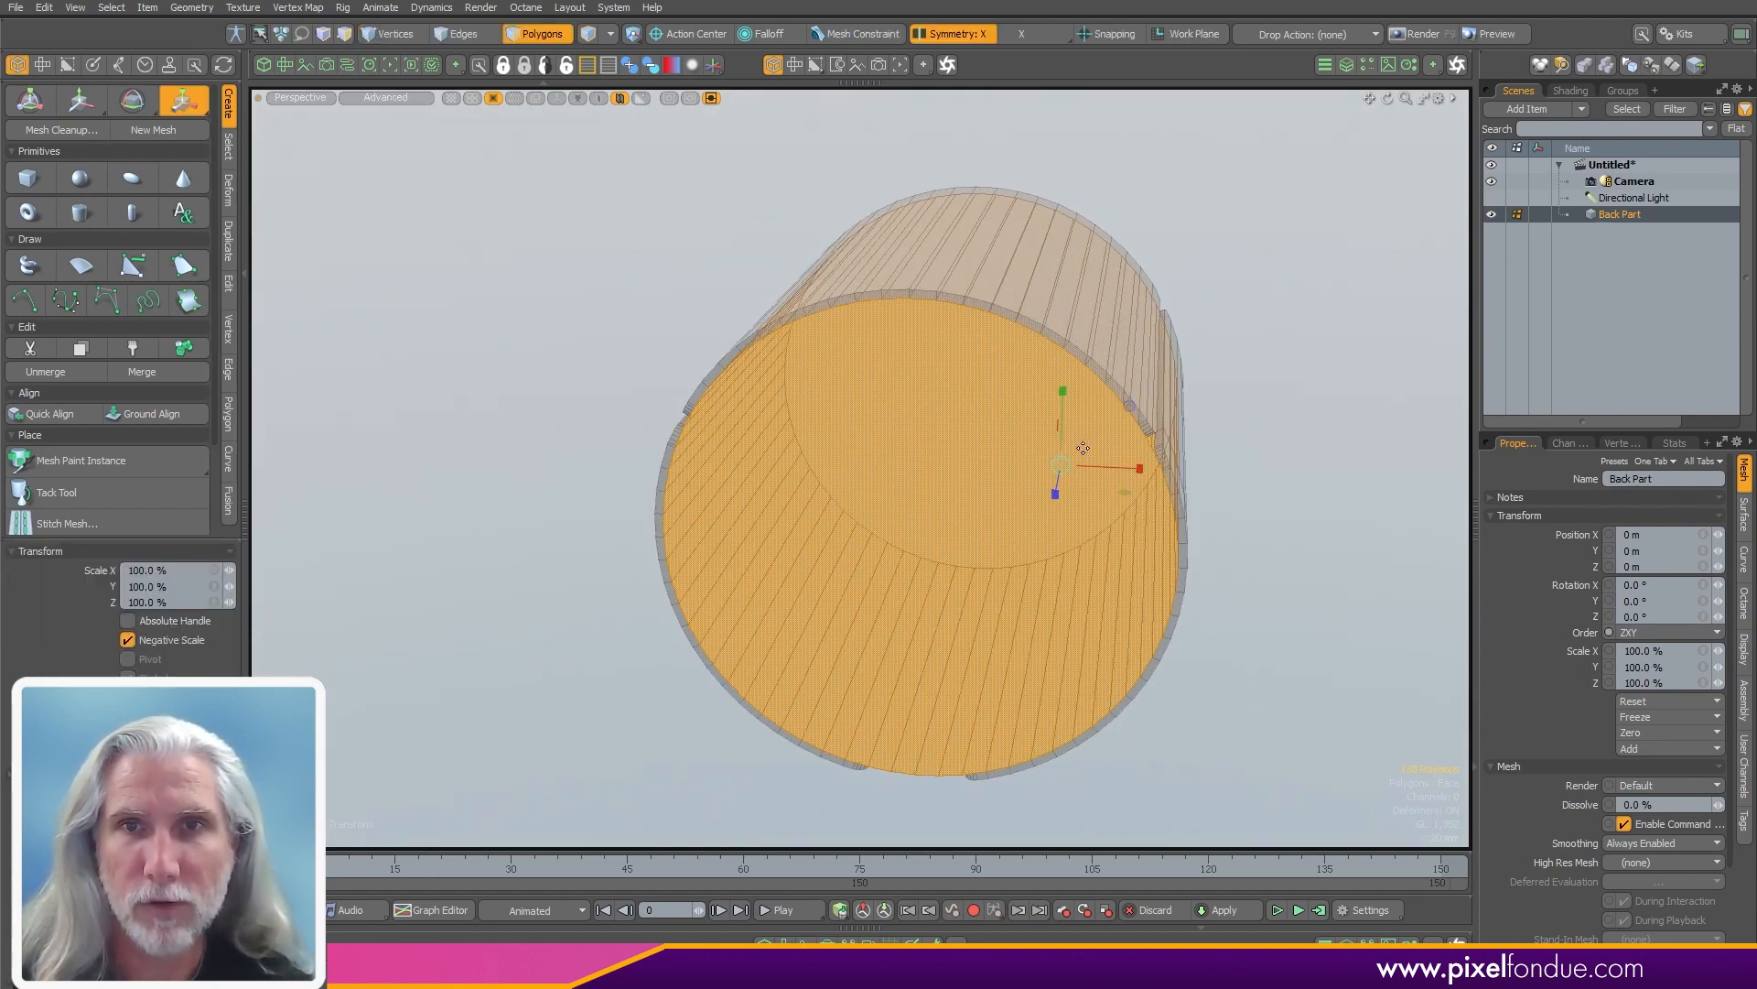
left_click(957, 34)
mouse_move(1014, 402)
left_mouse_down()
mouse_move(992, 403)
mouse_move(1009, 403)
left_mouse_up()
left_click_drag(971, 531, 915, 470, "alt")
key("KP_2")
left_click_drag(915, 471, 1017, 475, "ctrl+alt")
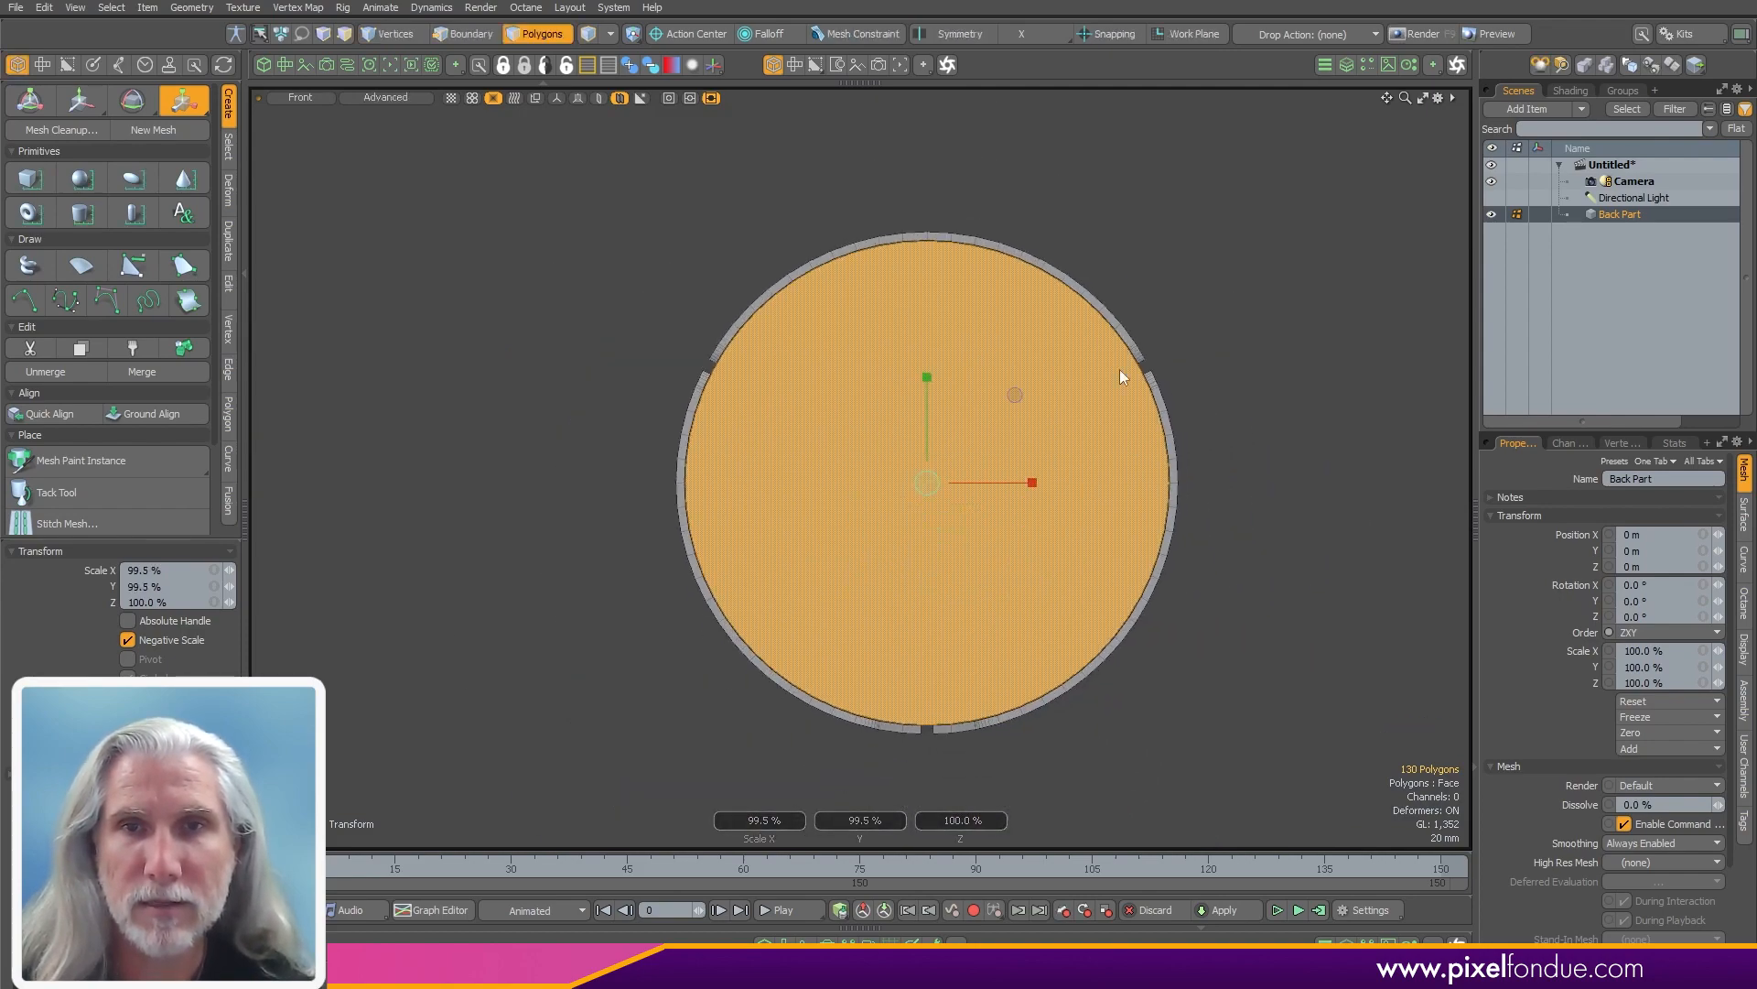
- Shorten the inner cylinder along Z and move it 178 mm in Z to sit at the shell's front opening
key("KP_Decimal")
mouse_move(1118, 369)
left_mouse_down("alt")
mouse_move(1043, 449)
mouse_move(984, 473)
mouse_move(1049, 458)
mouse_move(848, 499)
mouse_move(869, 514)
mouse_move(1072, 486)
mouse_move(1071, 612)
mouse_move(793, 397)
left_mouse_up("alt")
key("space")
key("r")
key("w")
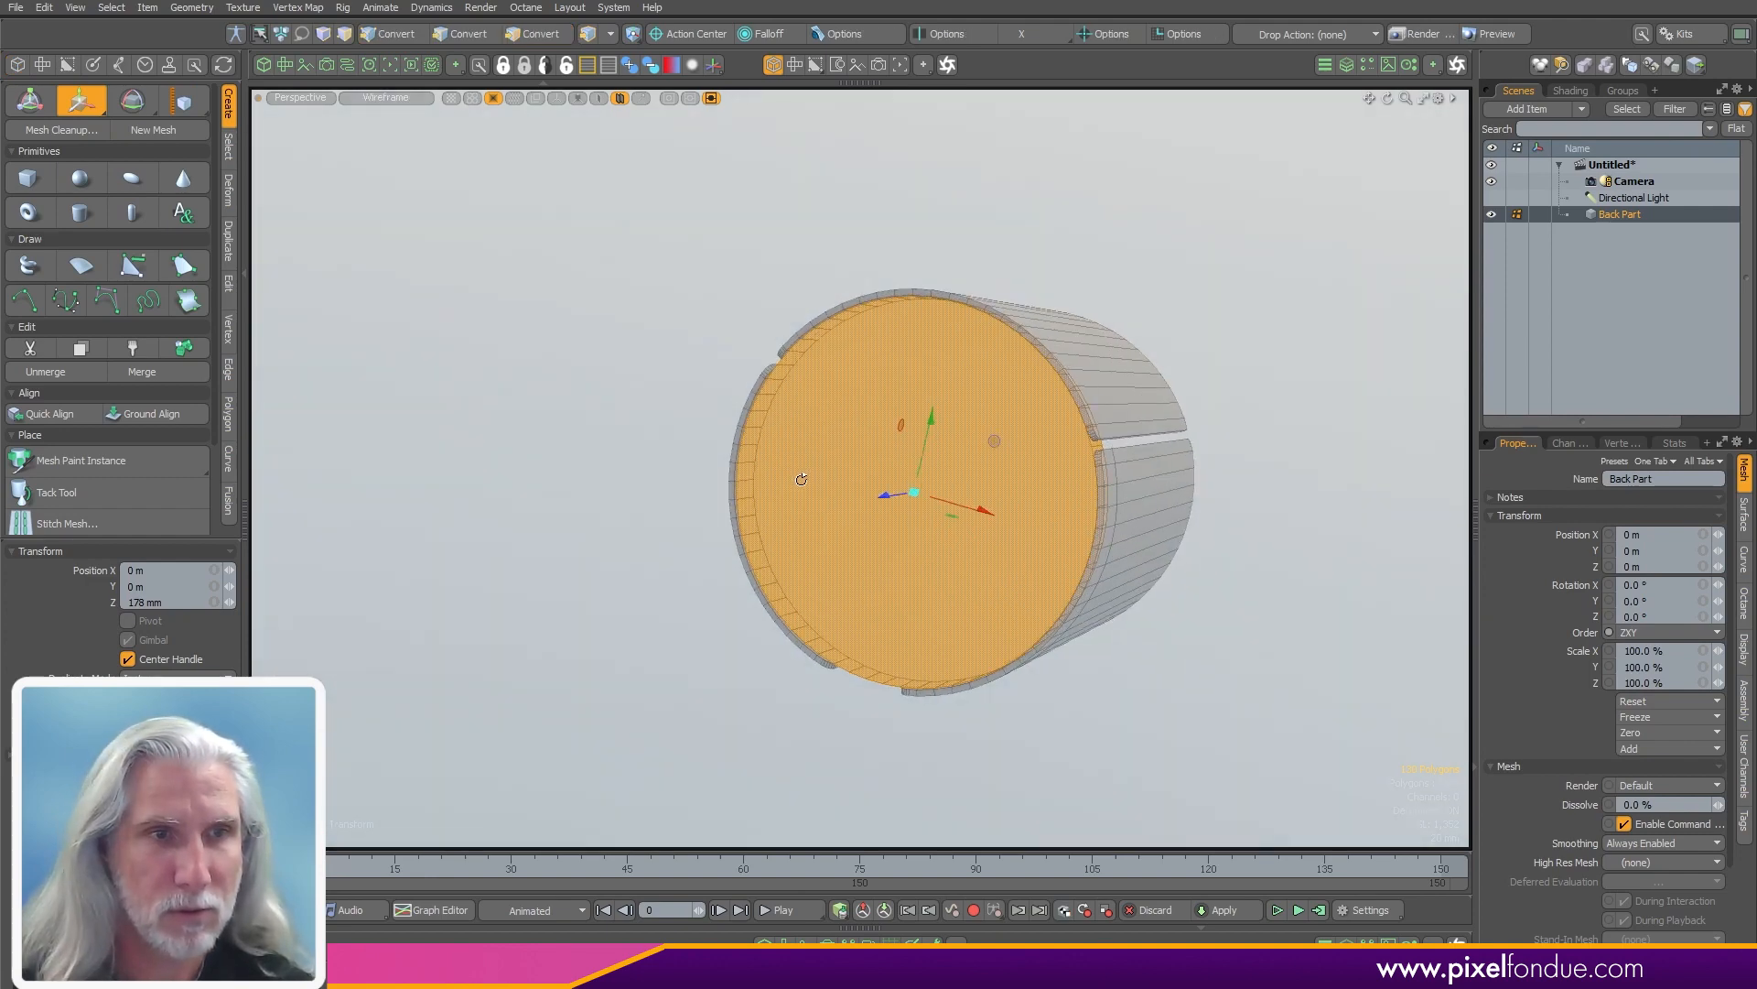
- Select the inner cylinder's two cap polygons and bevel them with an inset of 14.1 mm and no shift
left_click_drag(801, 479, 1038, 458, "alt")
key("3")
key("b")
left_click(851, 494)
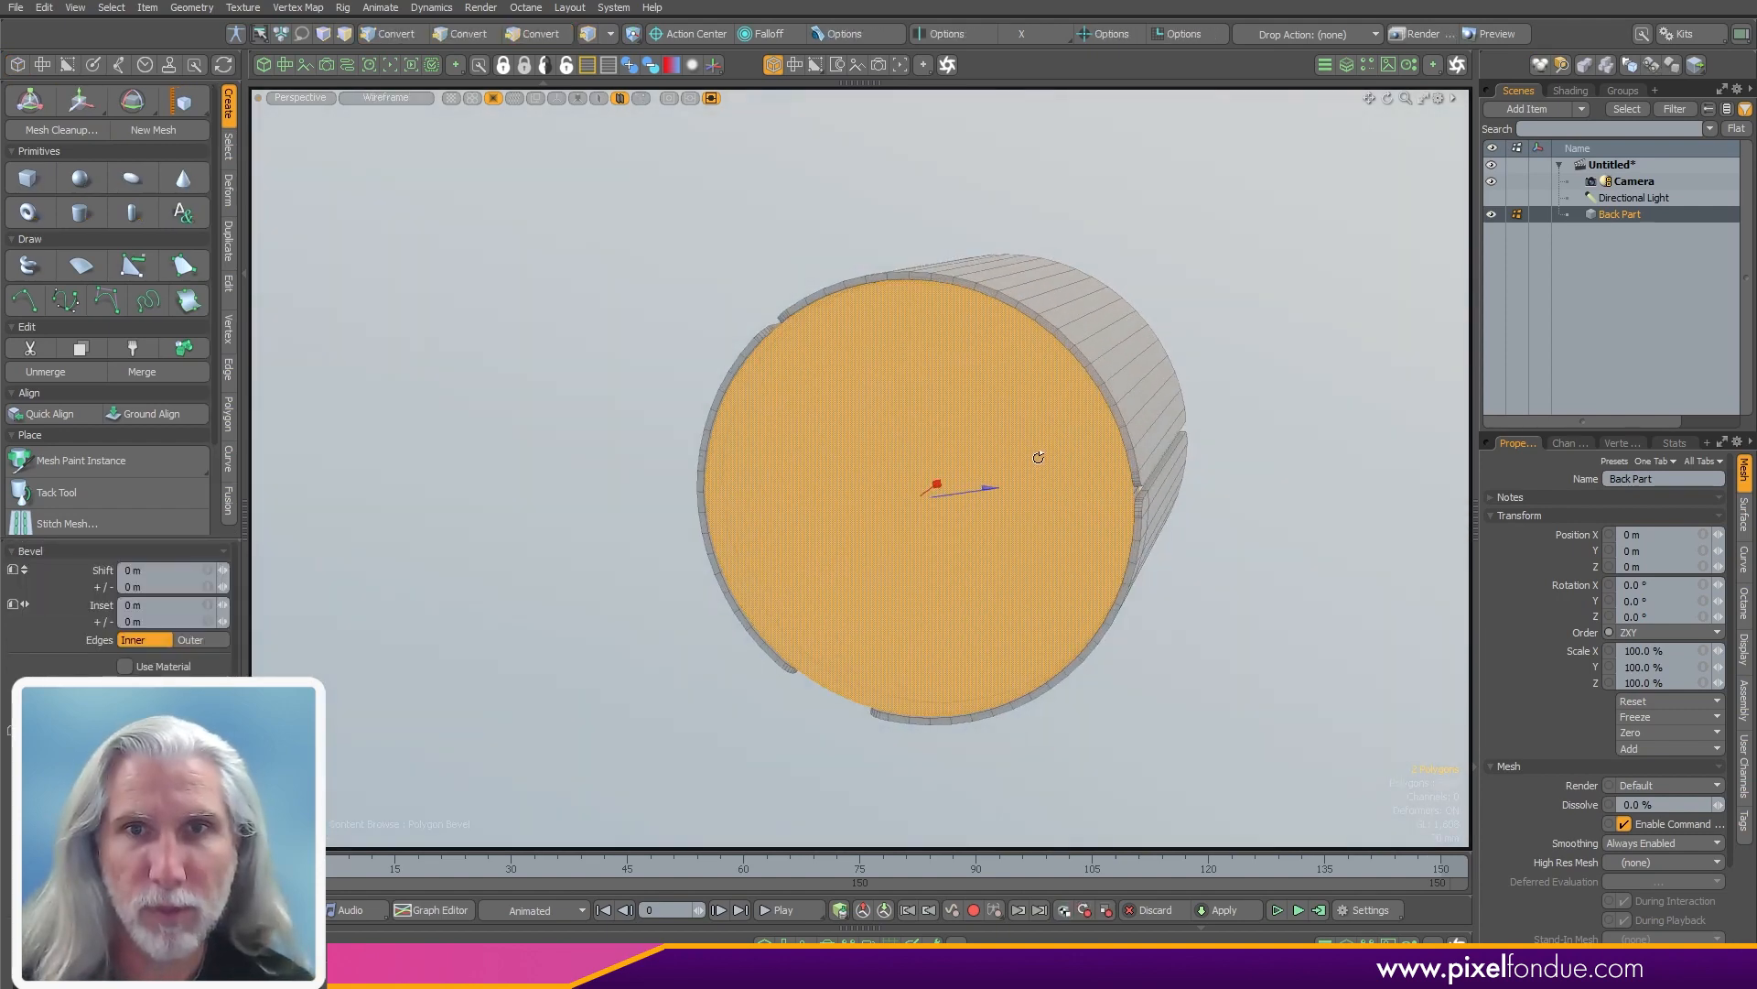
left_click_drag(901, 549, 979, 550, "alt")
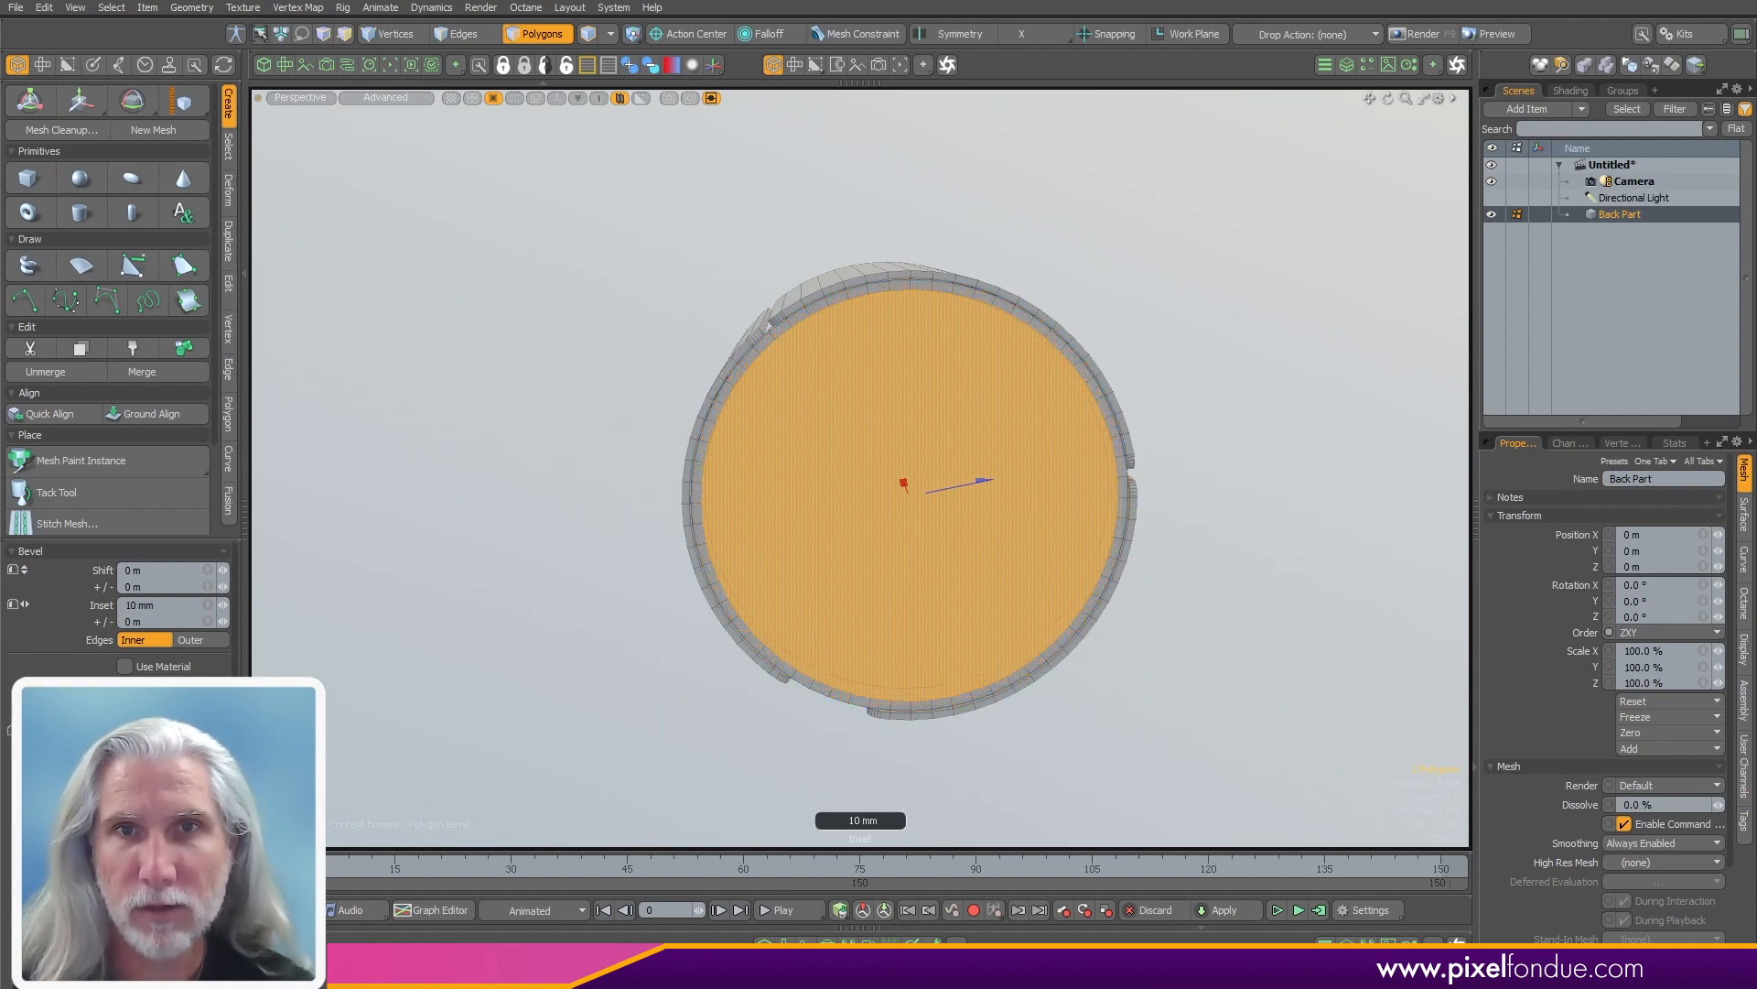
left_click_drag(807, 538, 915, 568)
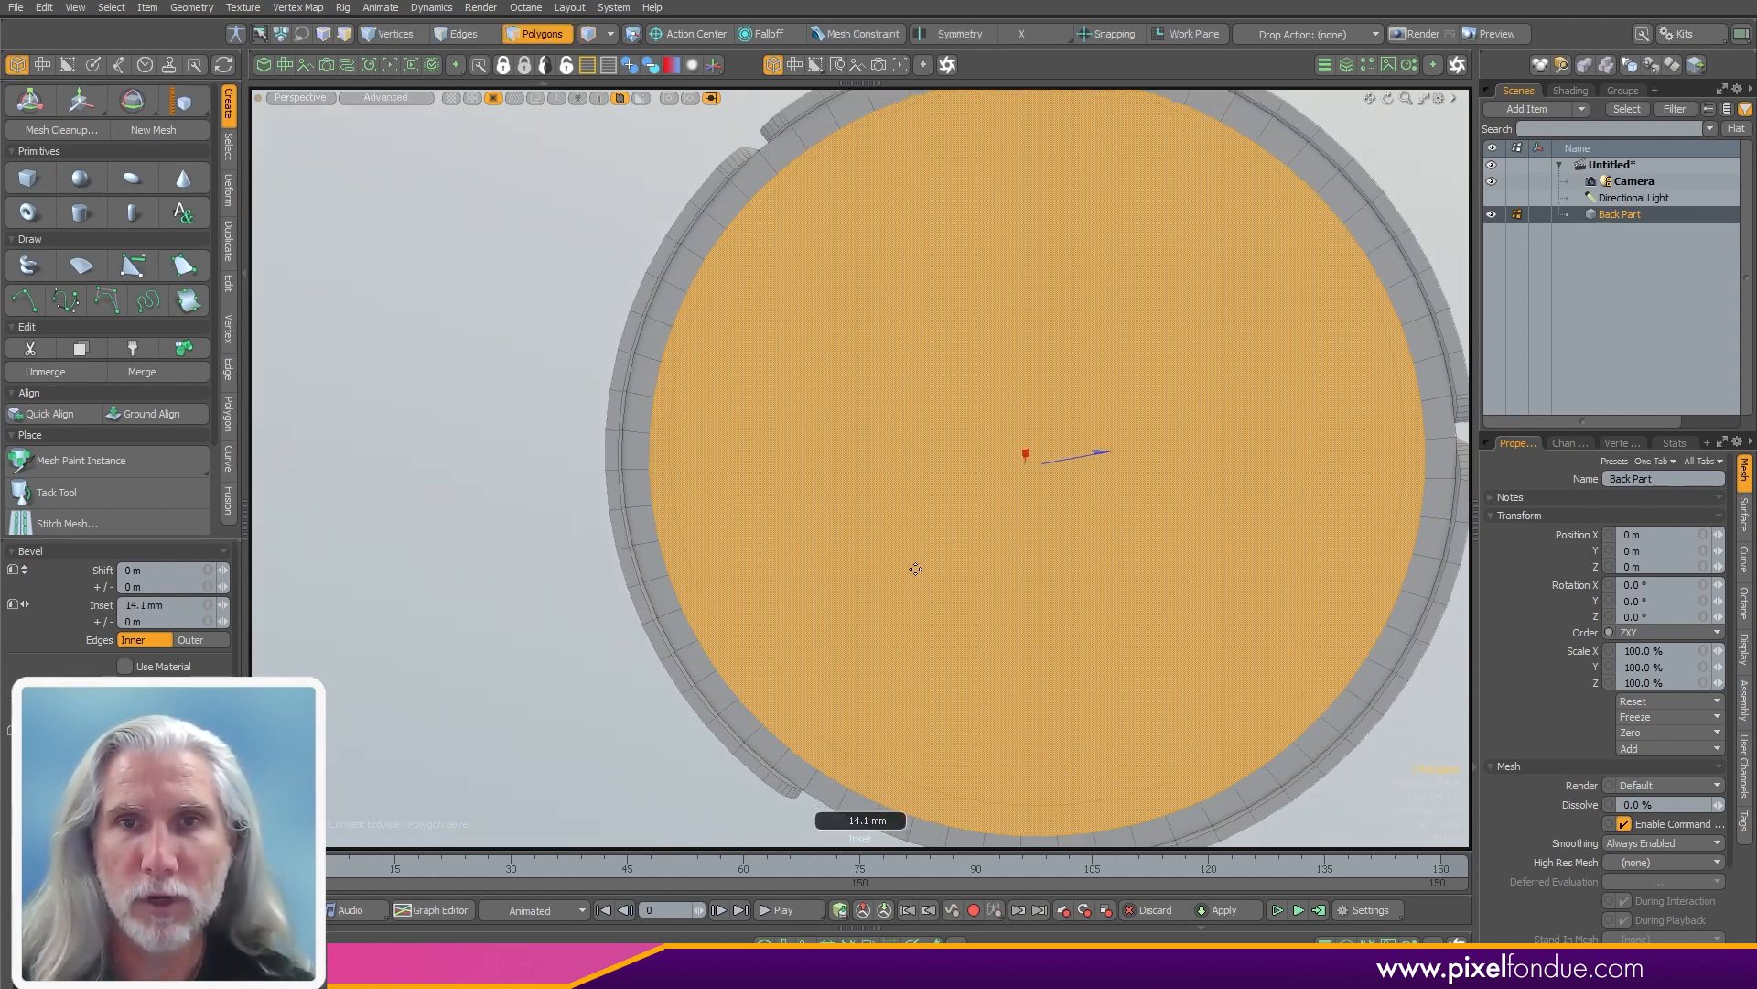
- Bridge the two inset cap polygons with 0 segments to turn the inner cylinder into an open ring
key("space")
right_click(919, 571)
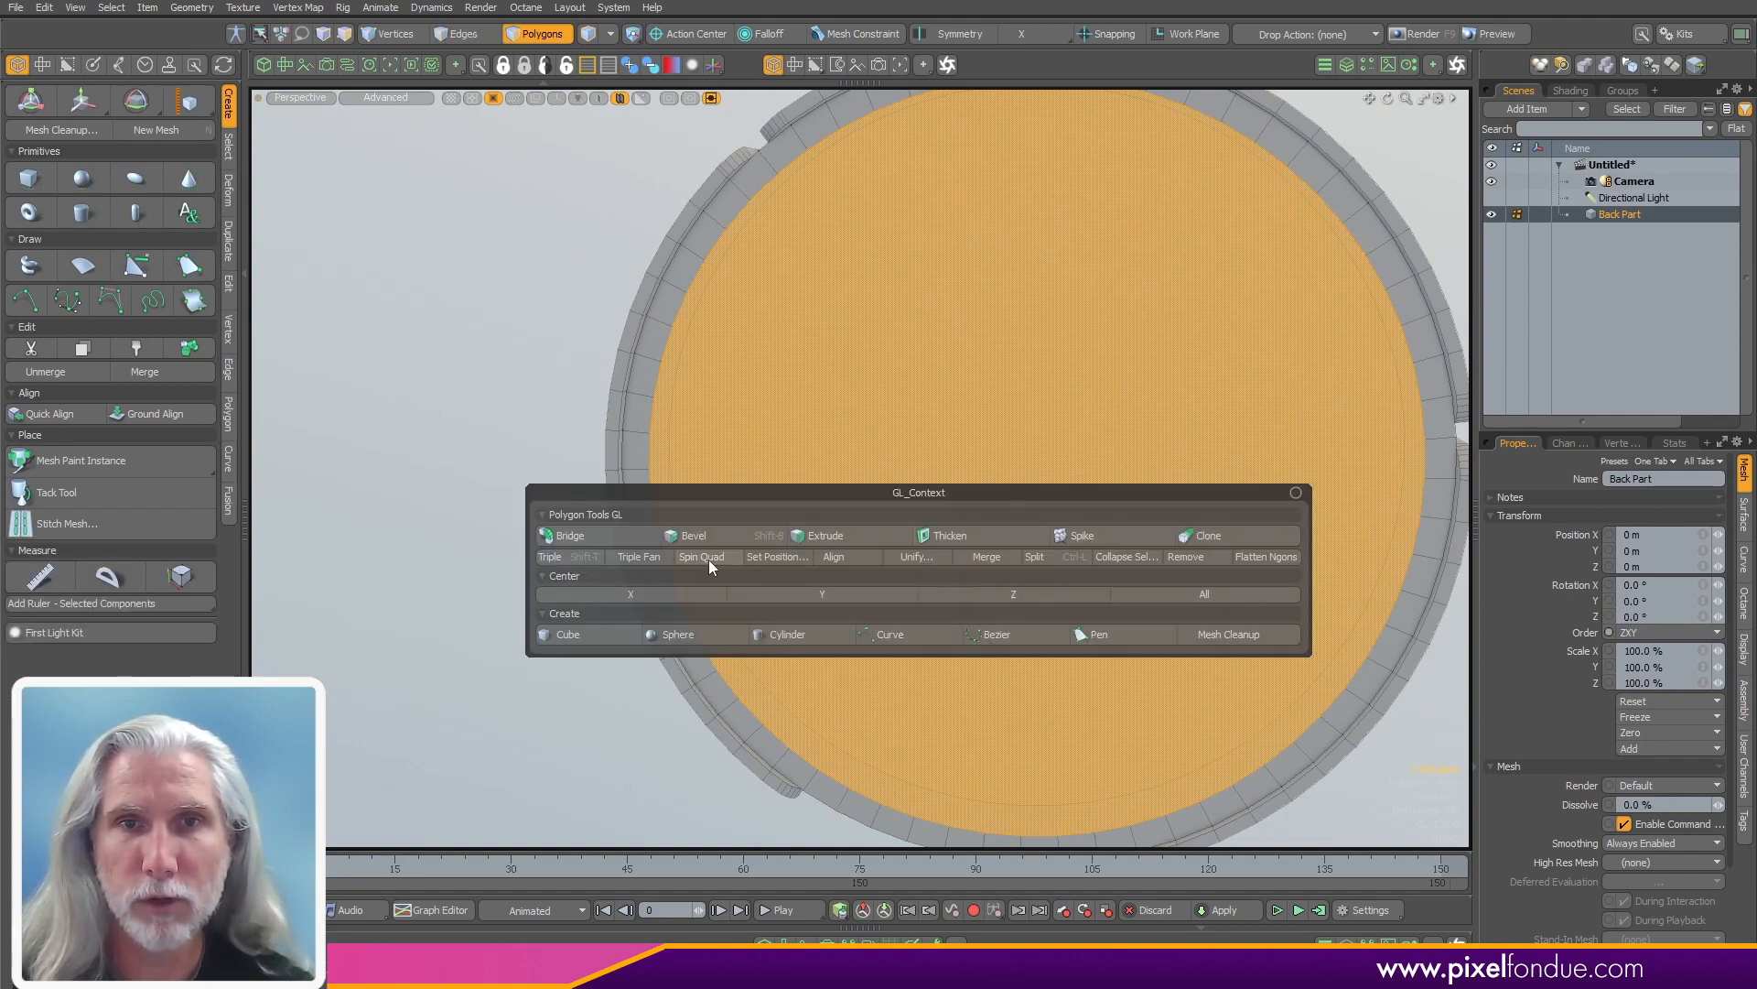
left_click(590, 540)
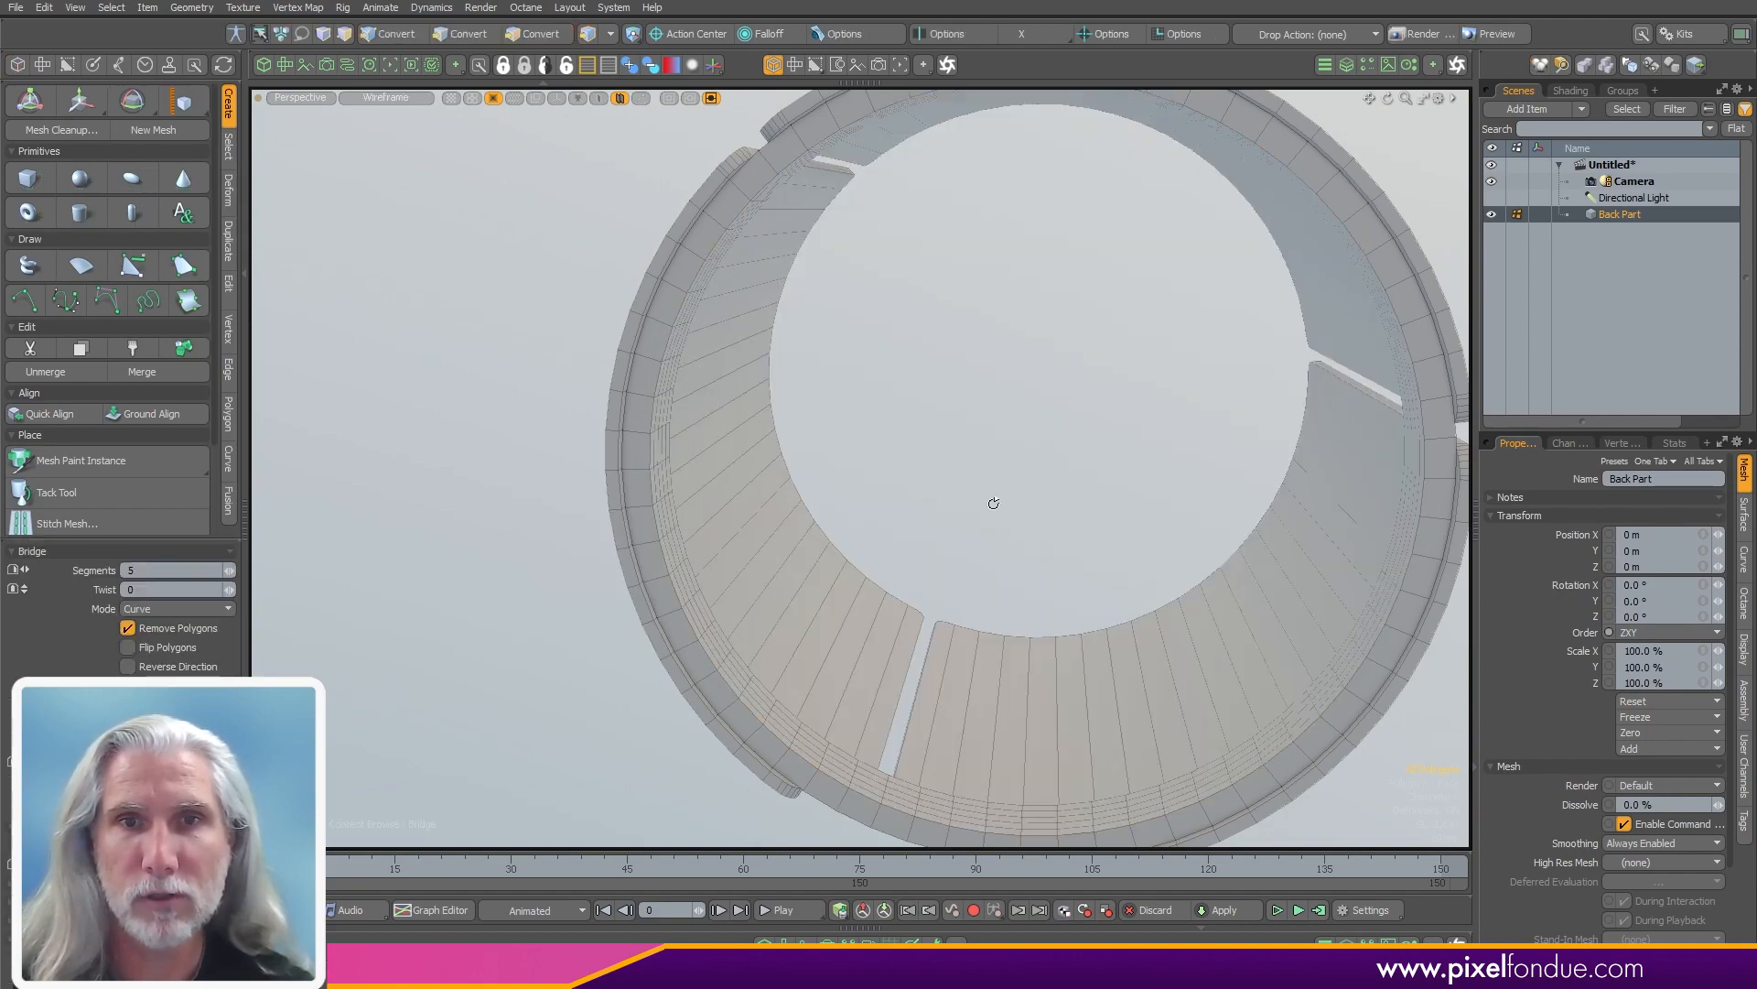
left_click_drag(992, 502, 664, 551, "alt")
scroll(659, 585, "down", 5)
scroll(664, 551, "up", 6)
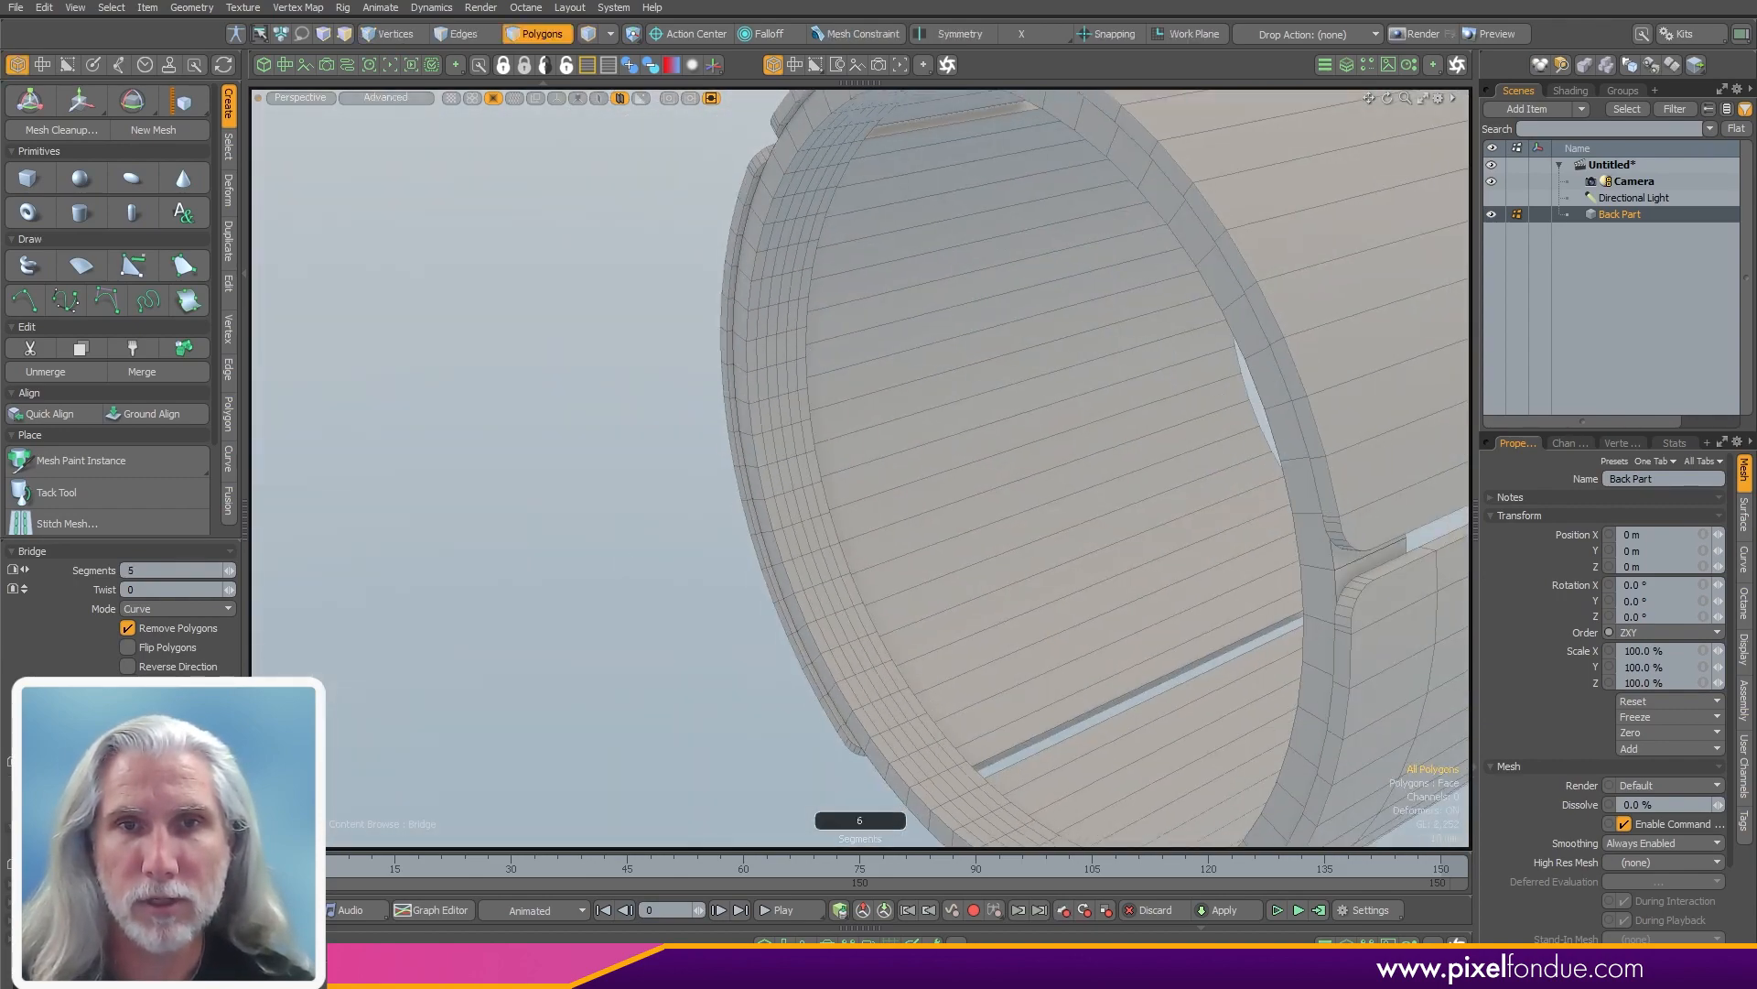
scroll(482, 581, "down", 6)
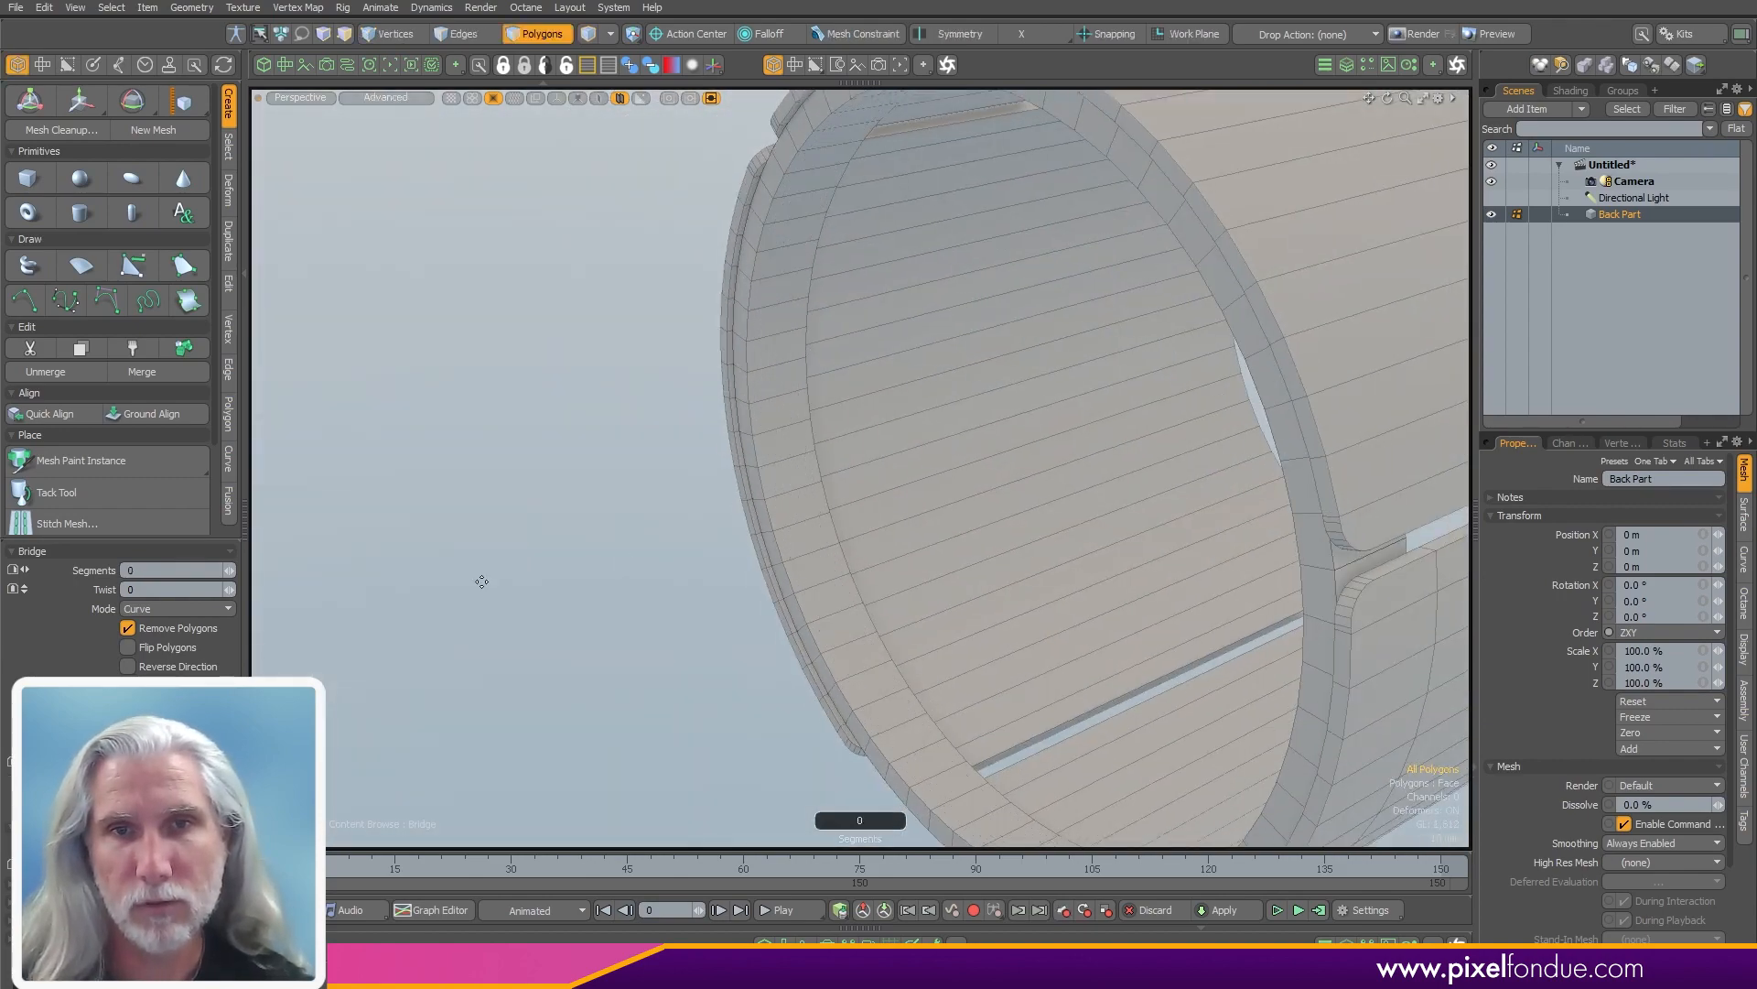
scroll(481, 581, "up", 2)
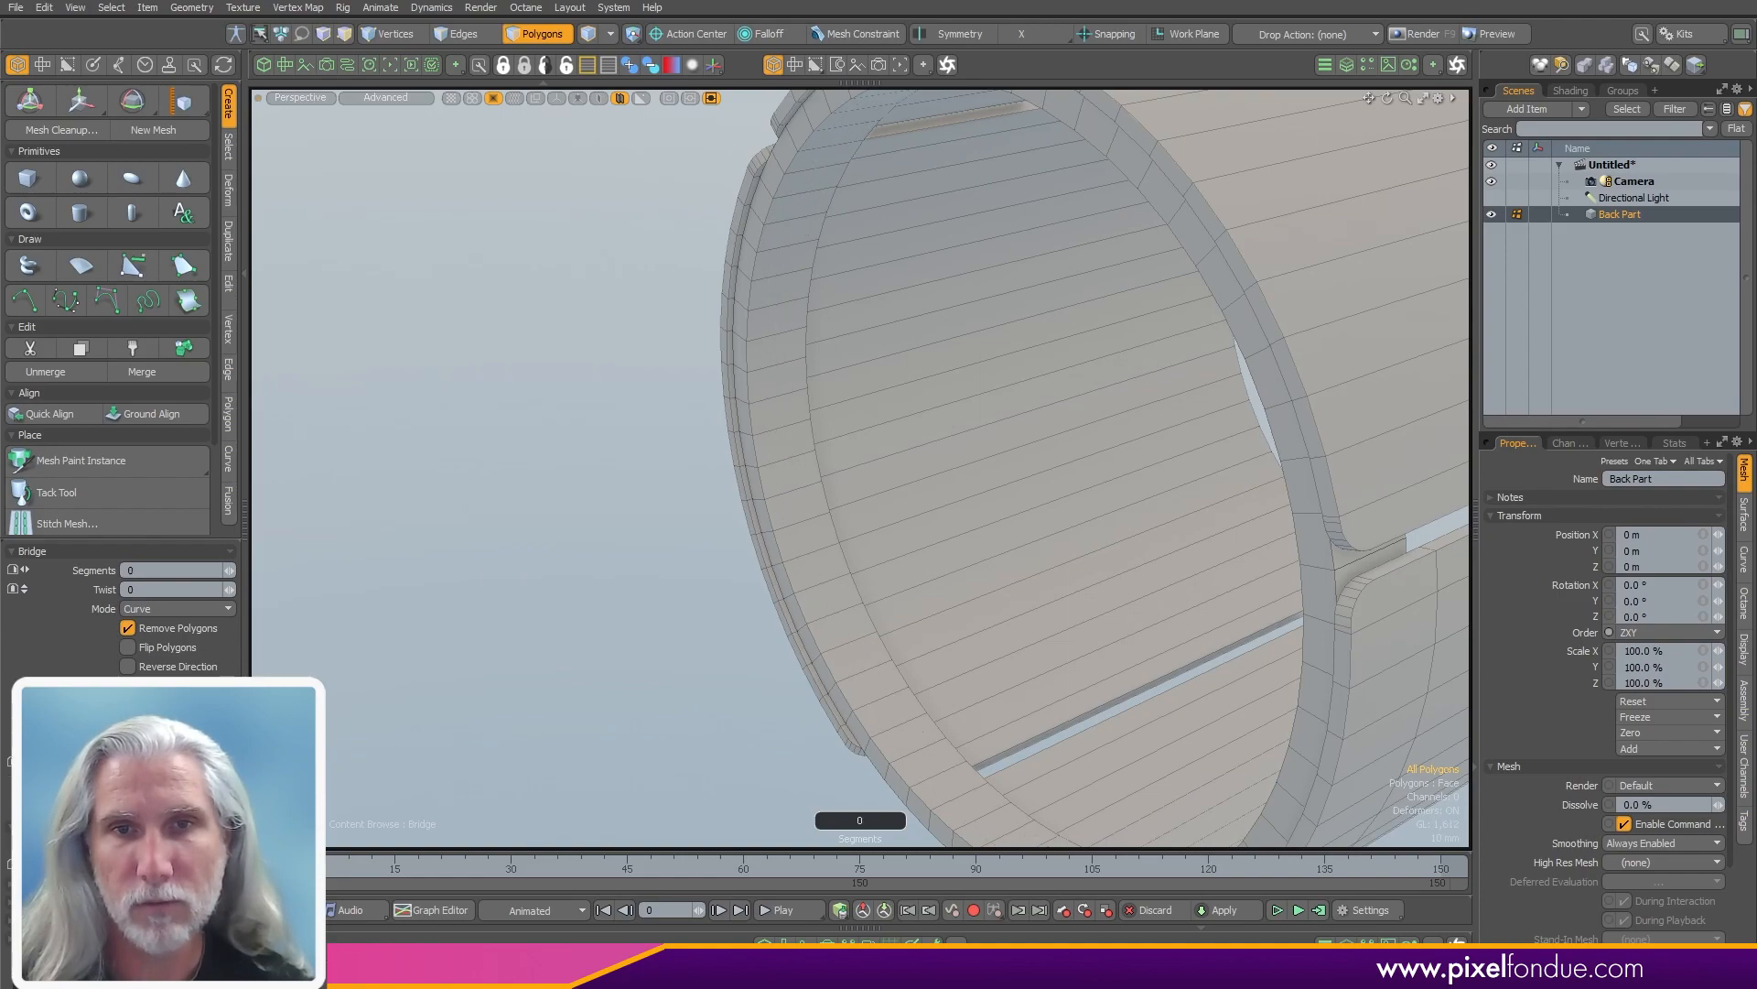
left_click_drag(460, 587, 797, 540, "alt")
key("space")
- Select two neighbouring radial edges on the ring's front face and start a Free Loop Slice with a count of 1
scroll(824, 203, "up", 5)
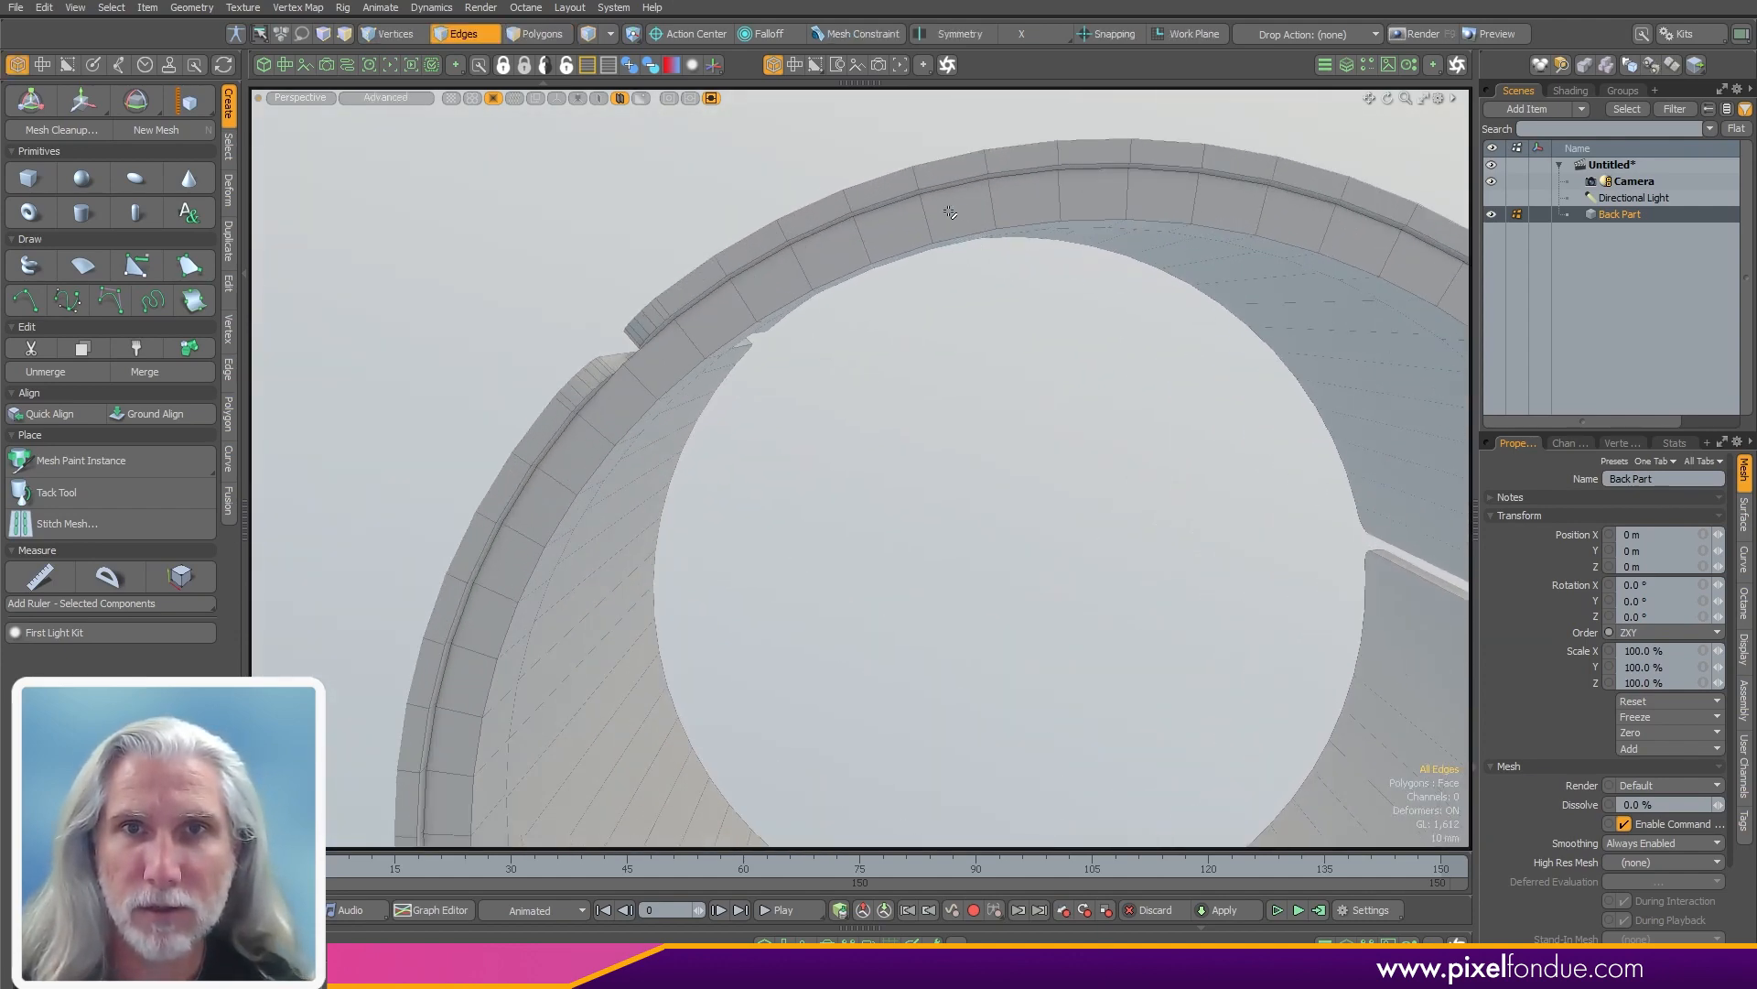
left_click_drag(841, 254, 1016, 495, "alt")
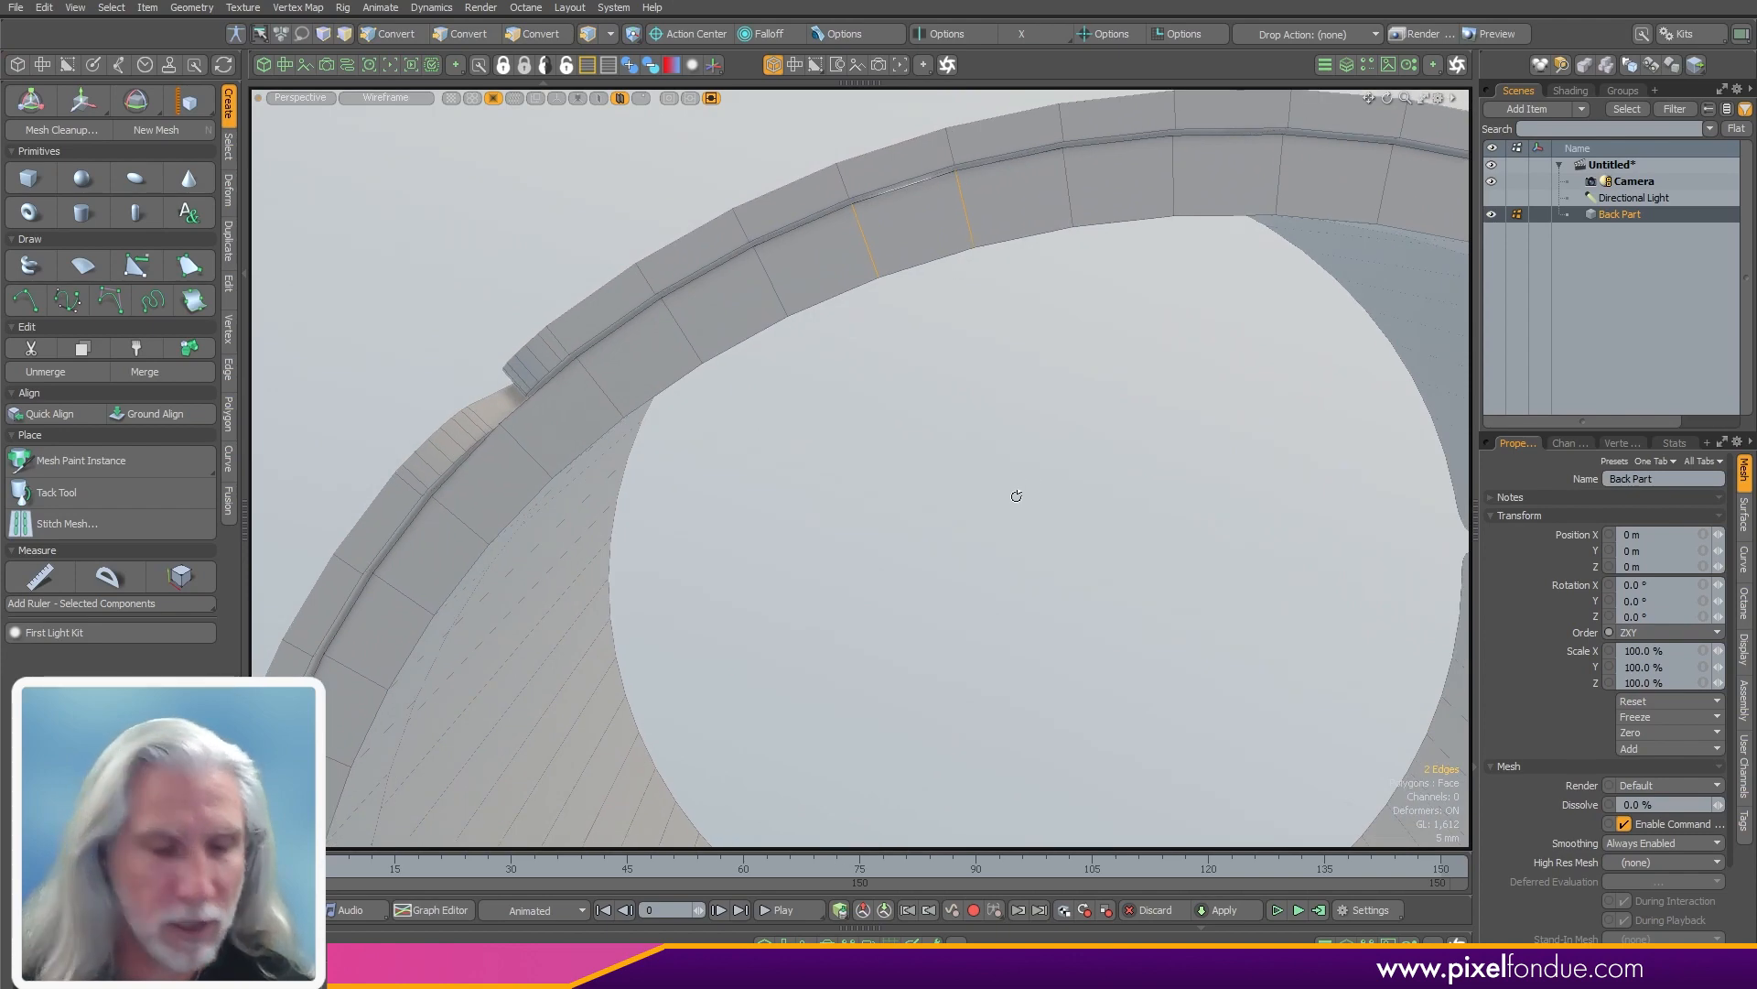
key("alt+c")
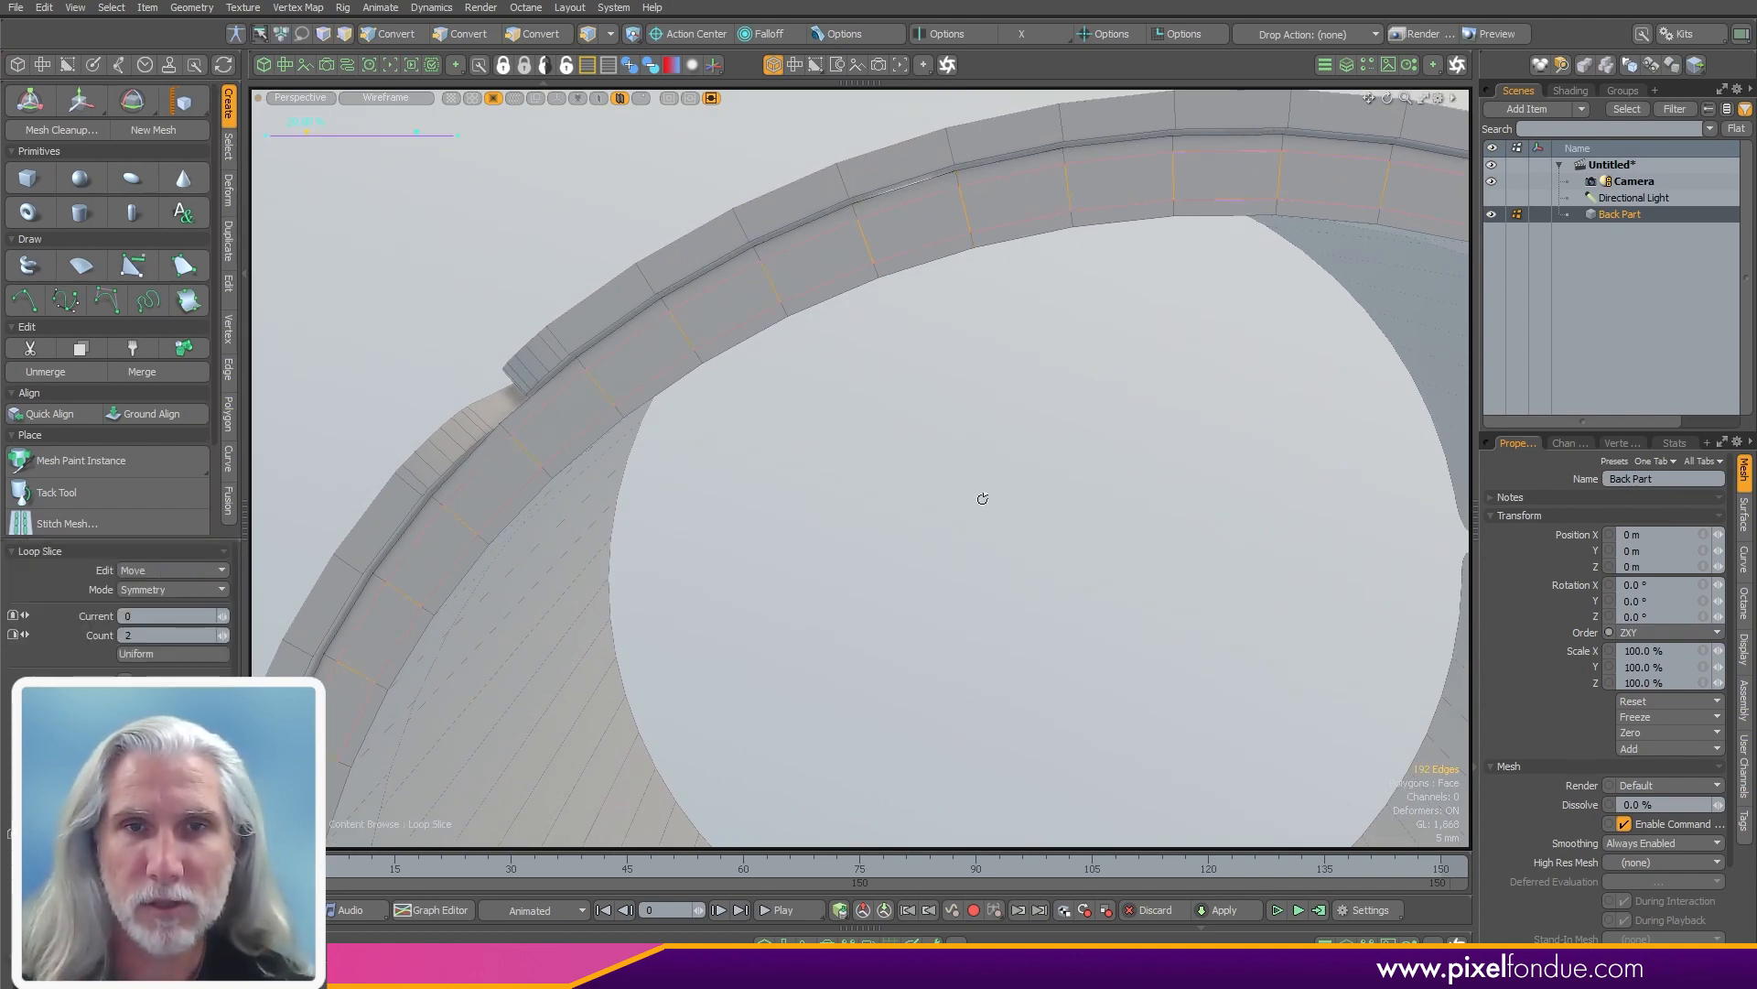
left_click(980, 501)
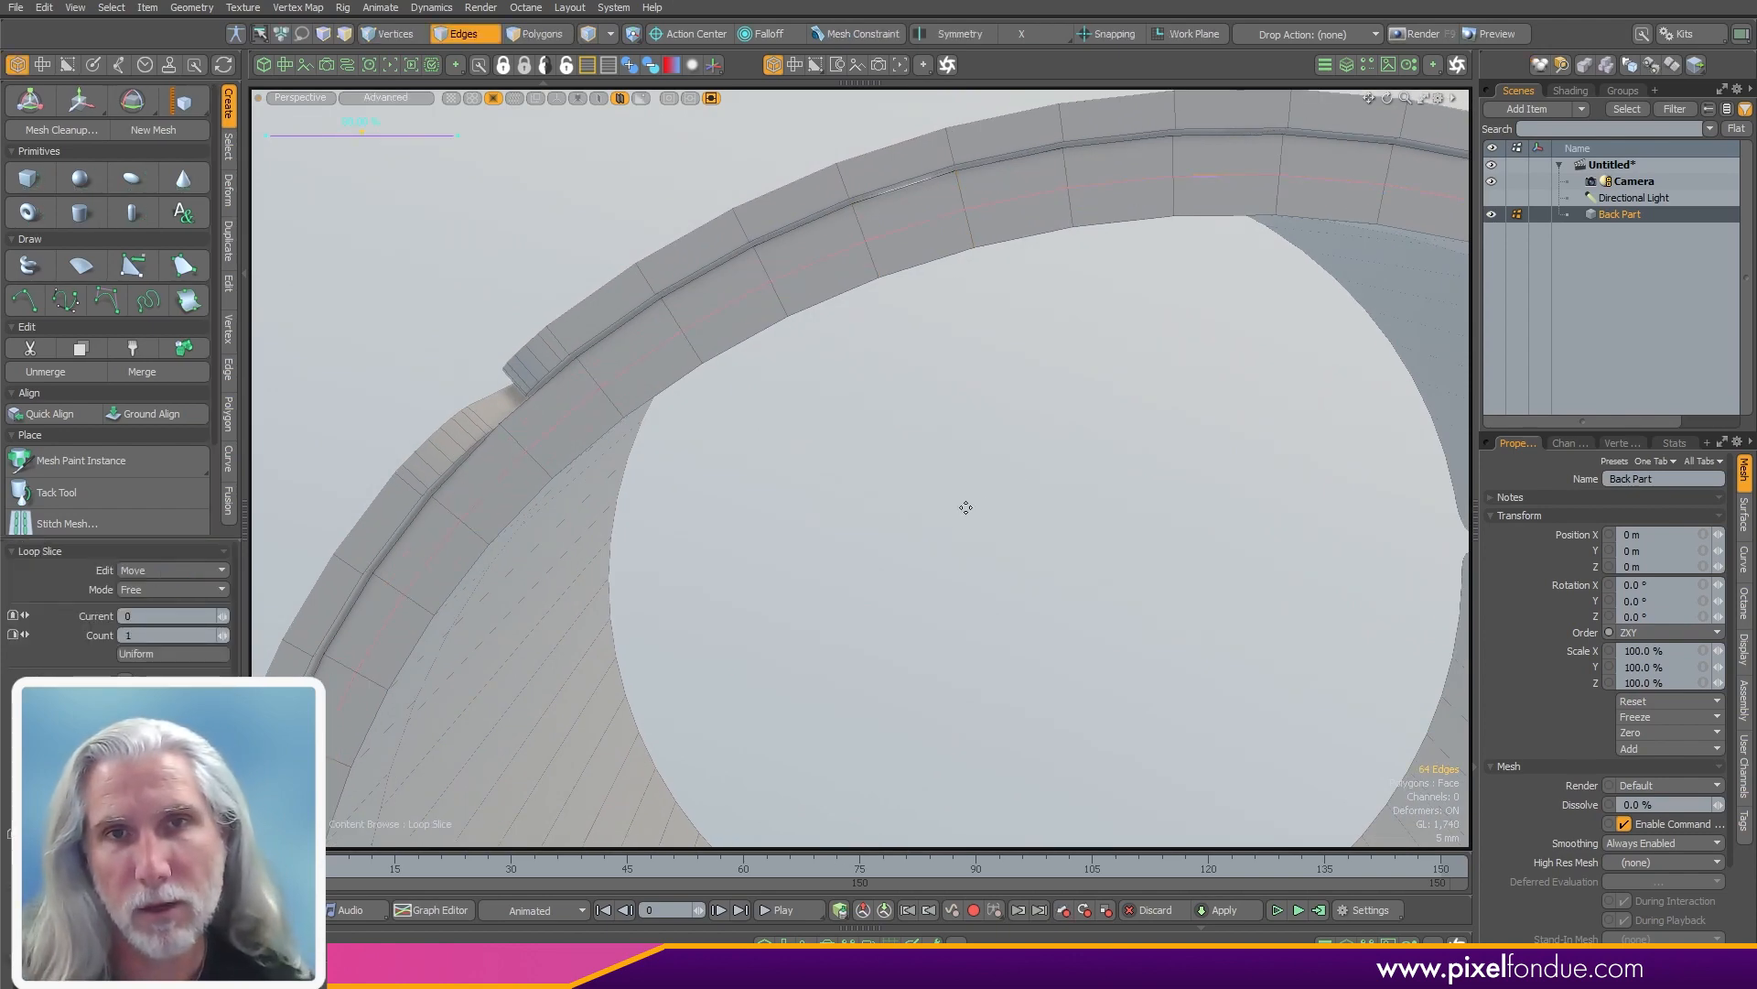
left_click(228, 282)
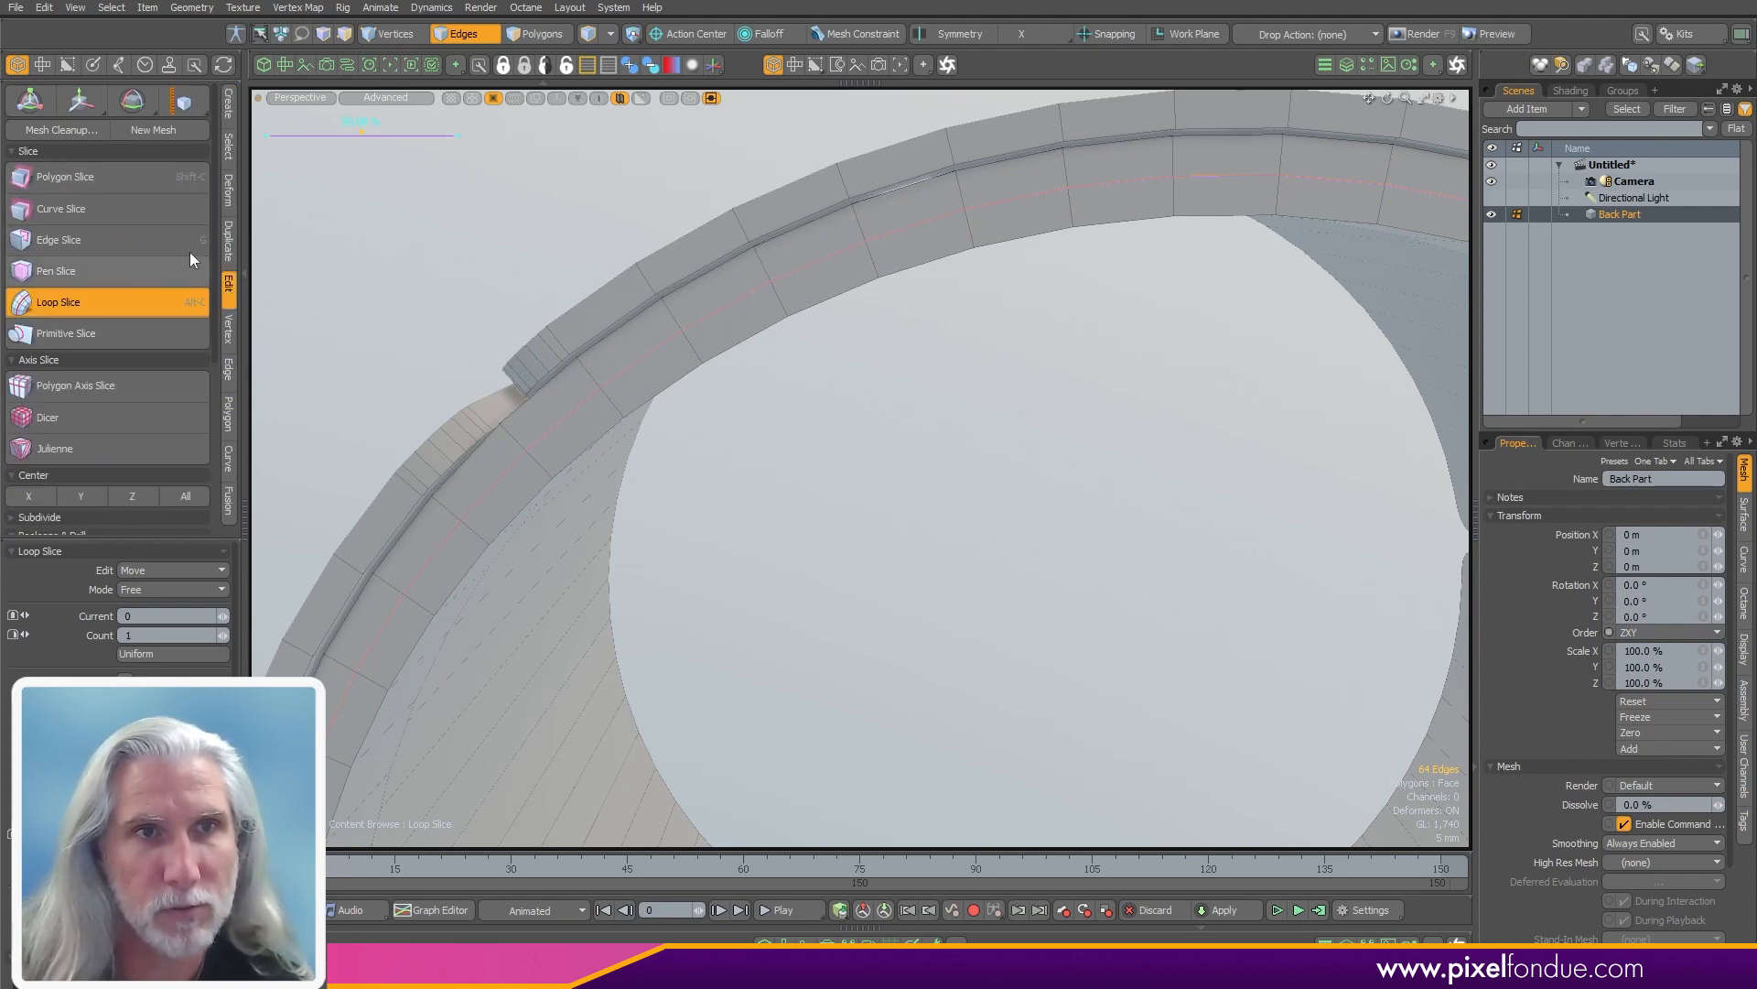
left_click(247, 135)
left_click_drag(796, 428, 876, 485, "alt")
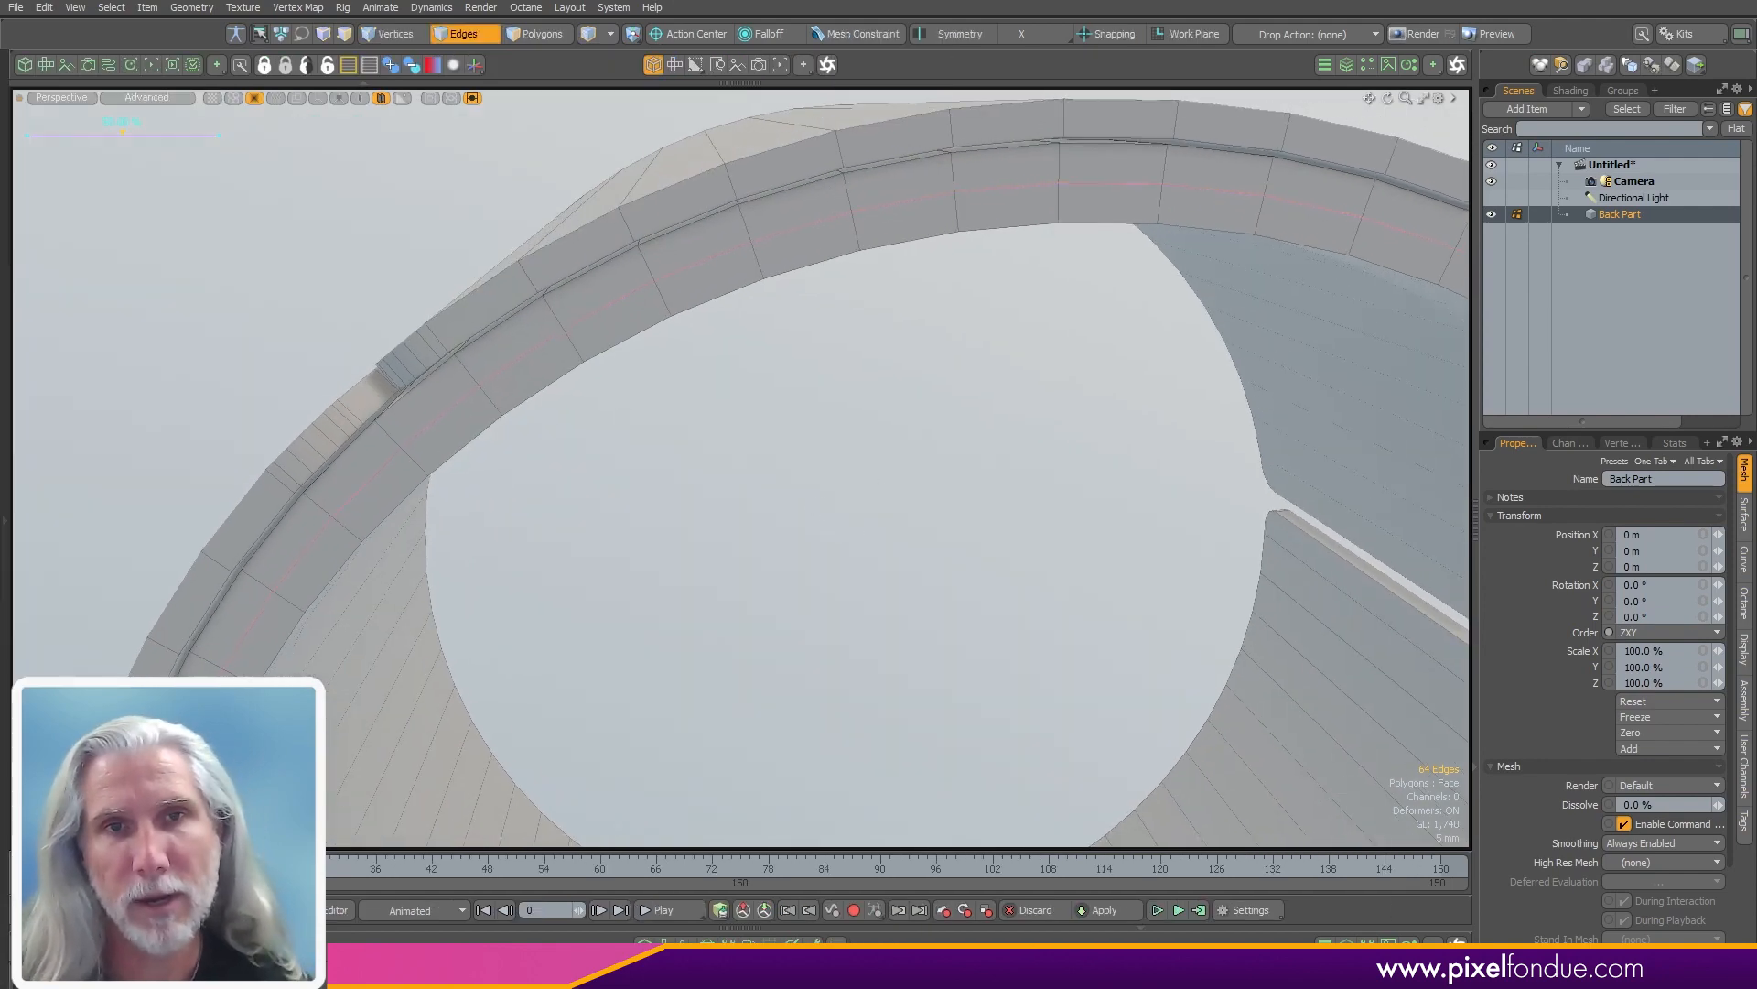
- Set the Loop Slice to a count of 2 in Symmetry mode, with the cuts near the face's inner and outer edges
scroll(870, 497, "up", 1)
mouse_move(868, 500)
left_mouse_down("alt")
mouse_move(678, 549)
mouse_move(435, 674)
mouse_move(1080, 537)
mouse_move(878, 512)
left_mouse_up("alt")
scroll(878, 512, "up", 2)
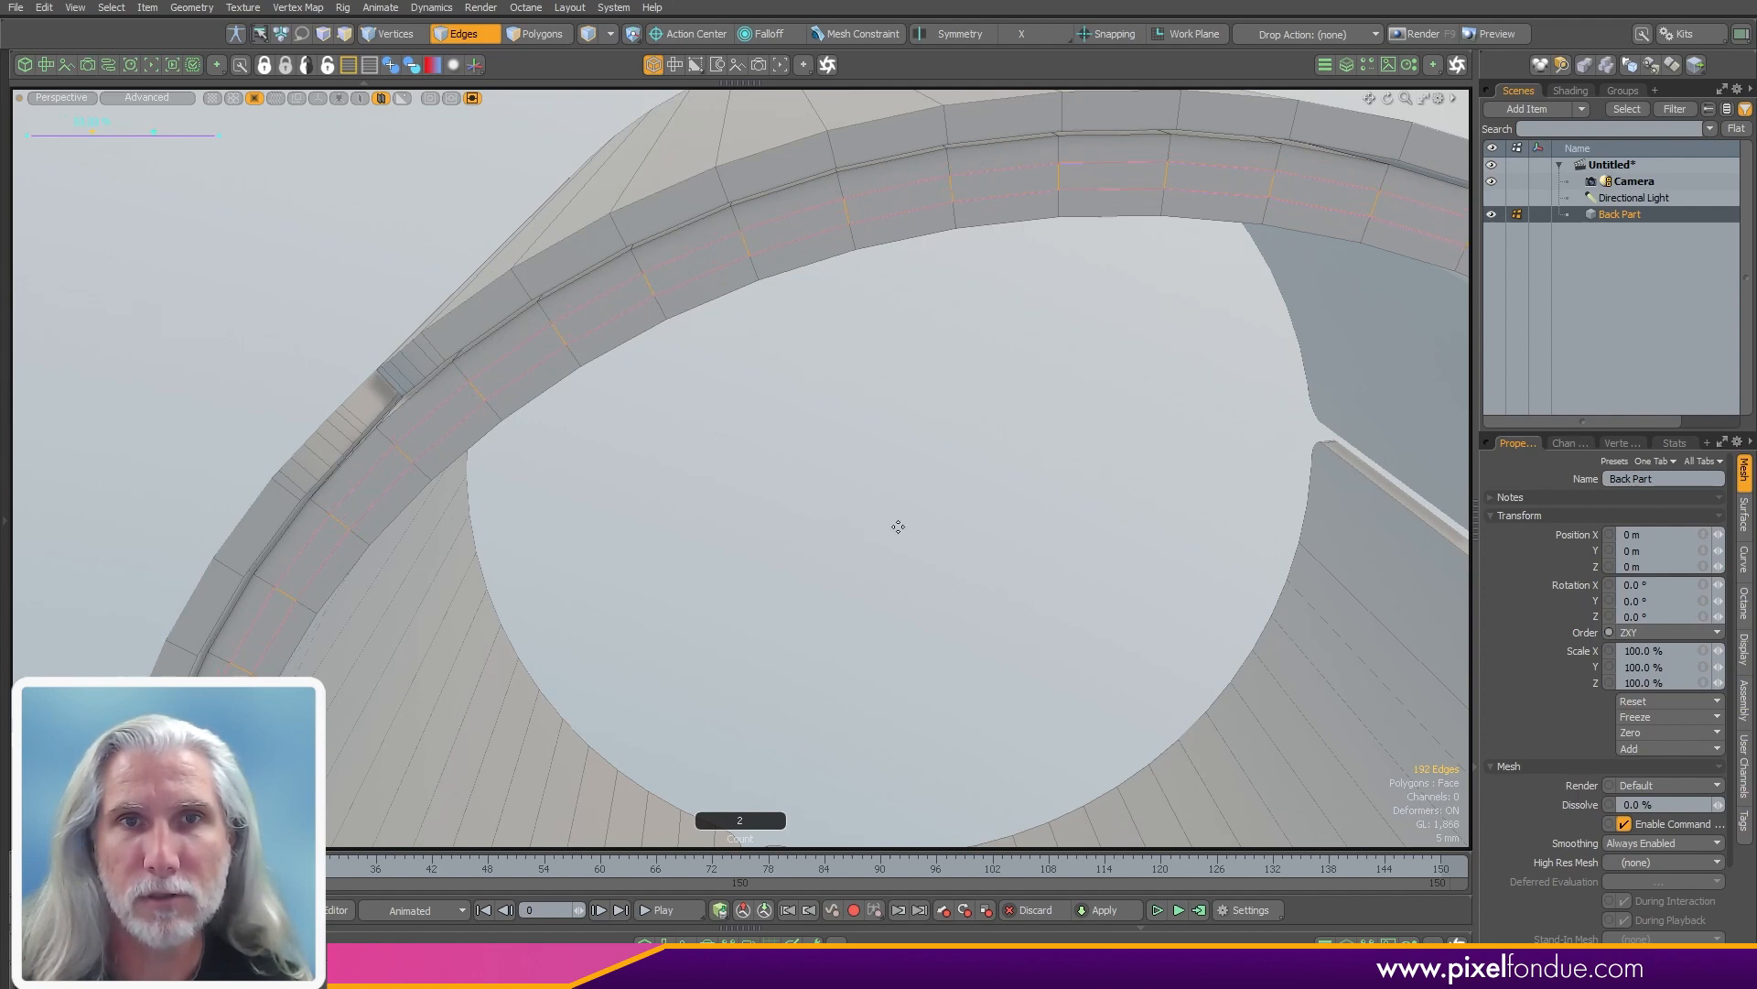
key("k")
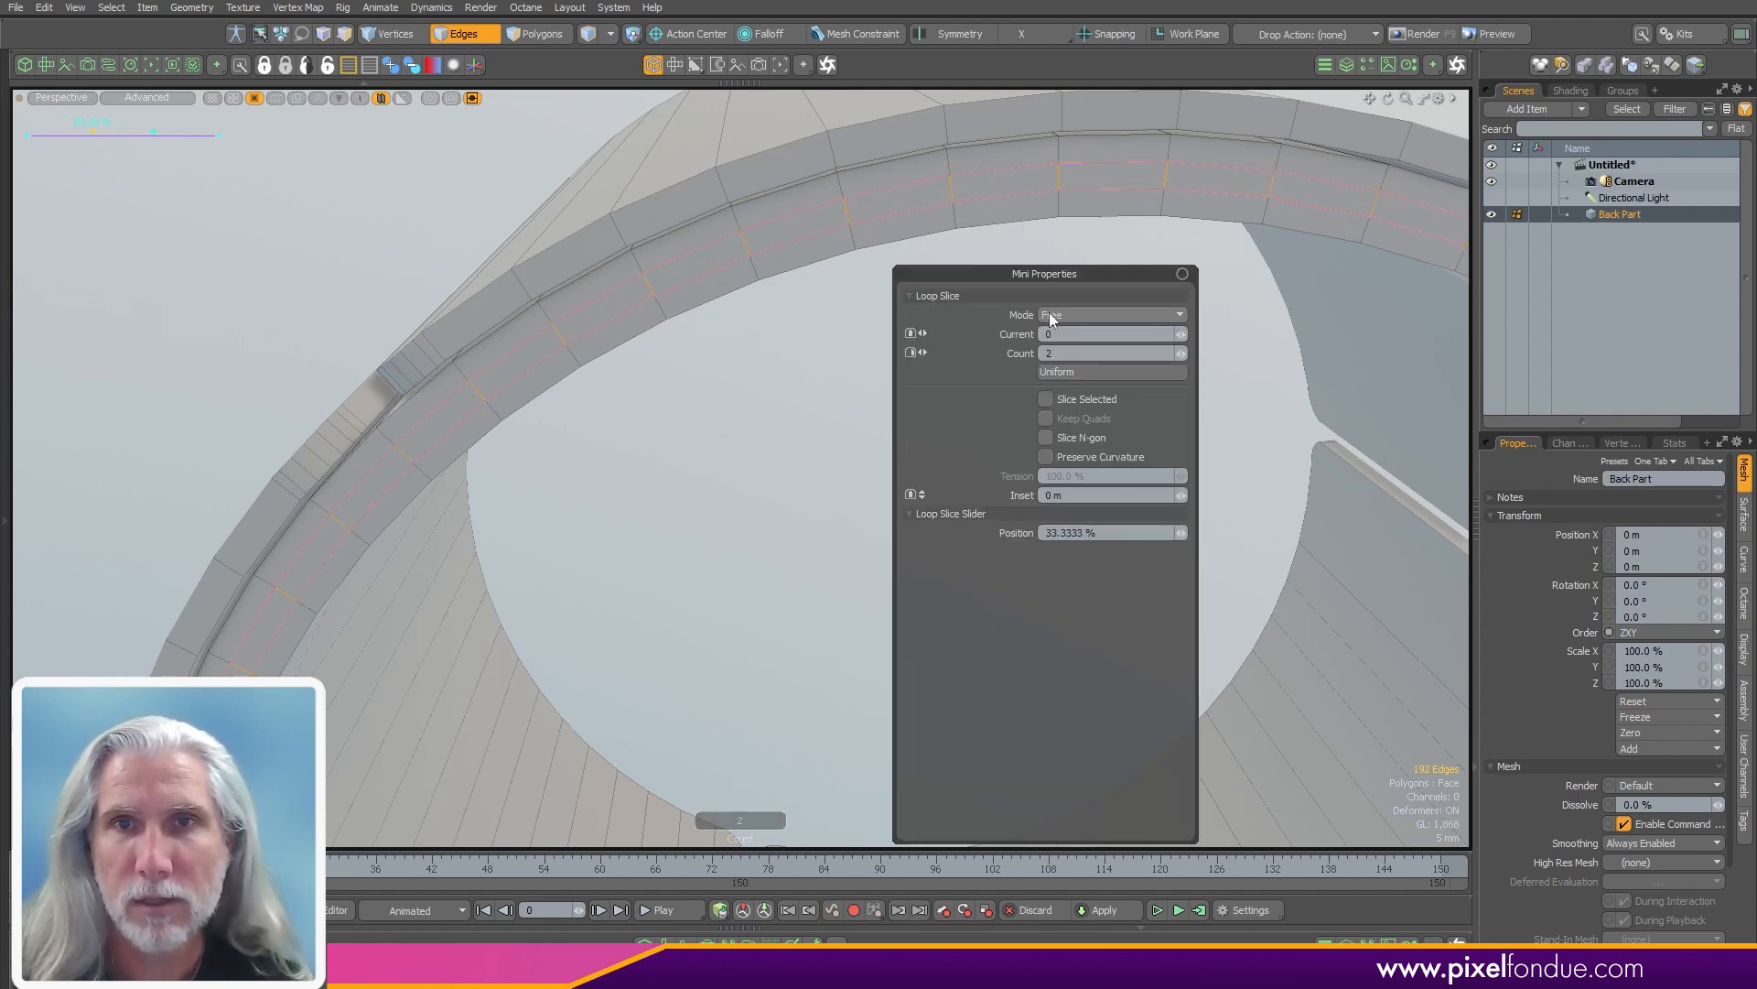
left_click(1086, 344)
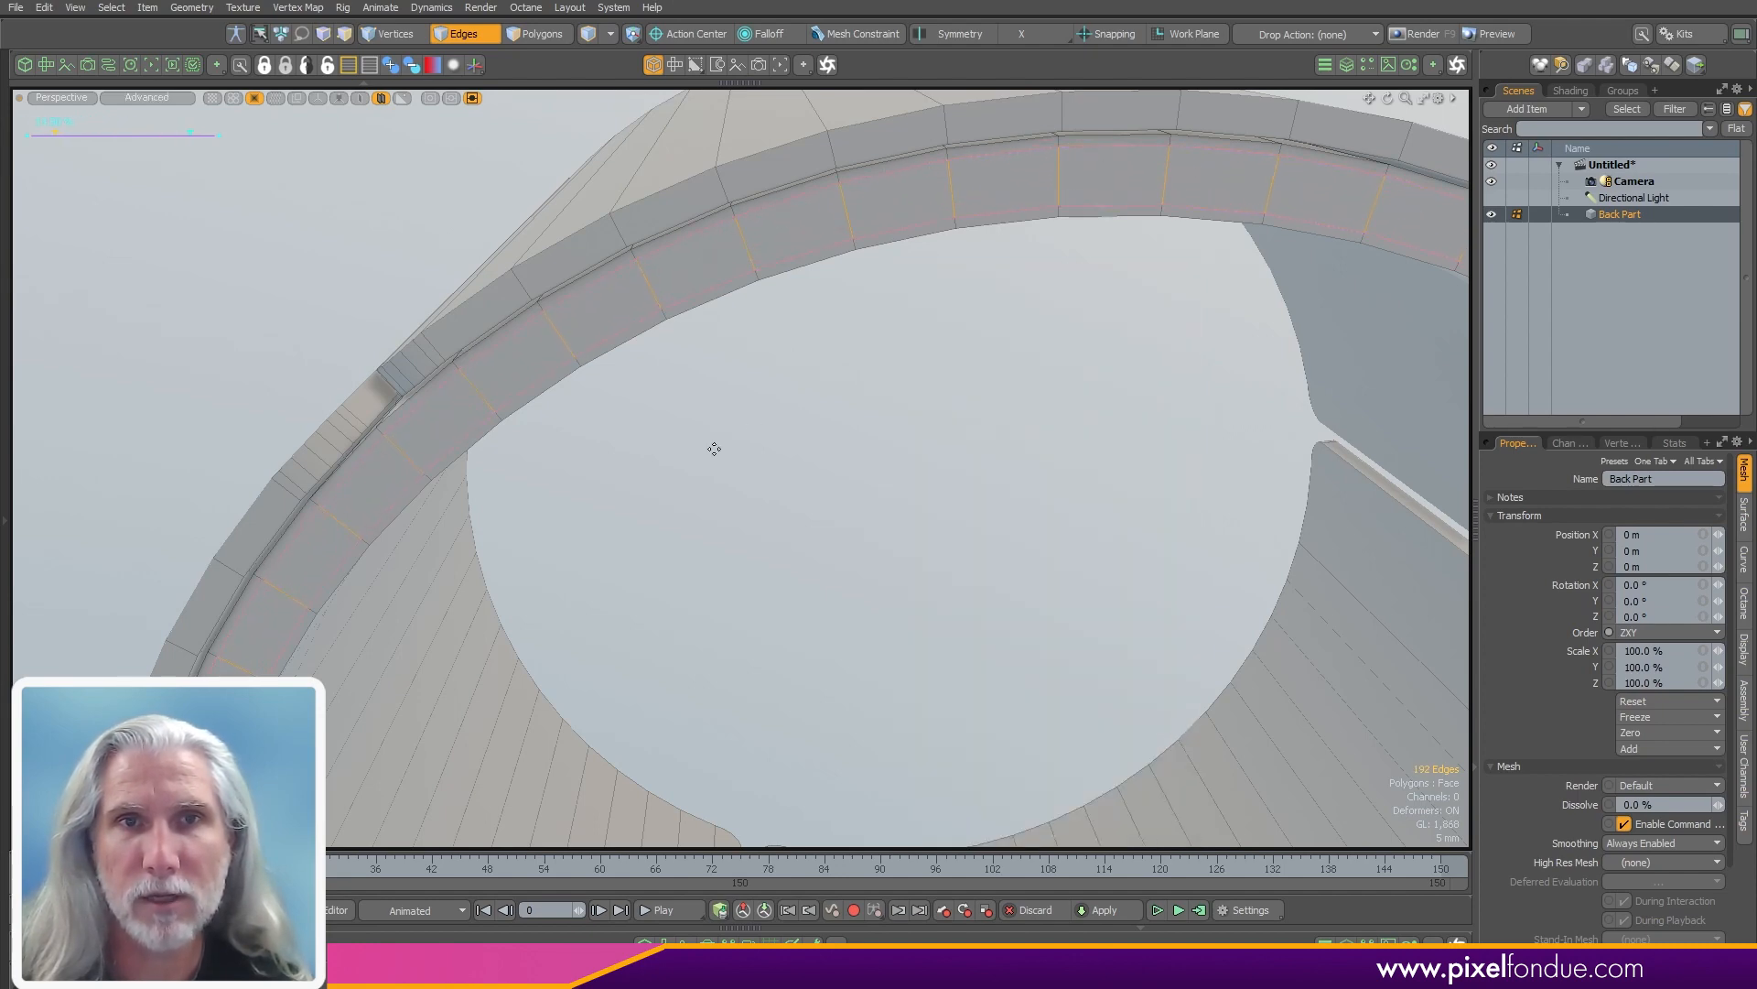
- Select the full polygon loop between the two cuts on the ring's front face, bevel it and clear the selection
key("3")
left_click_drag(787, 236, 676, 281)
key("l")
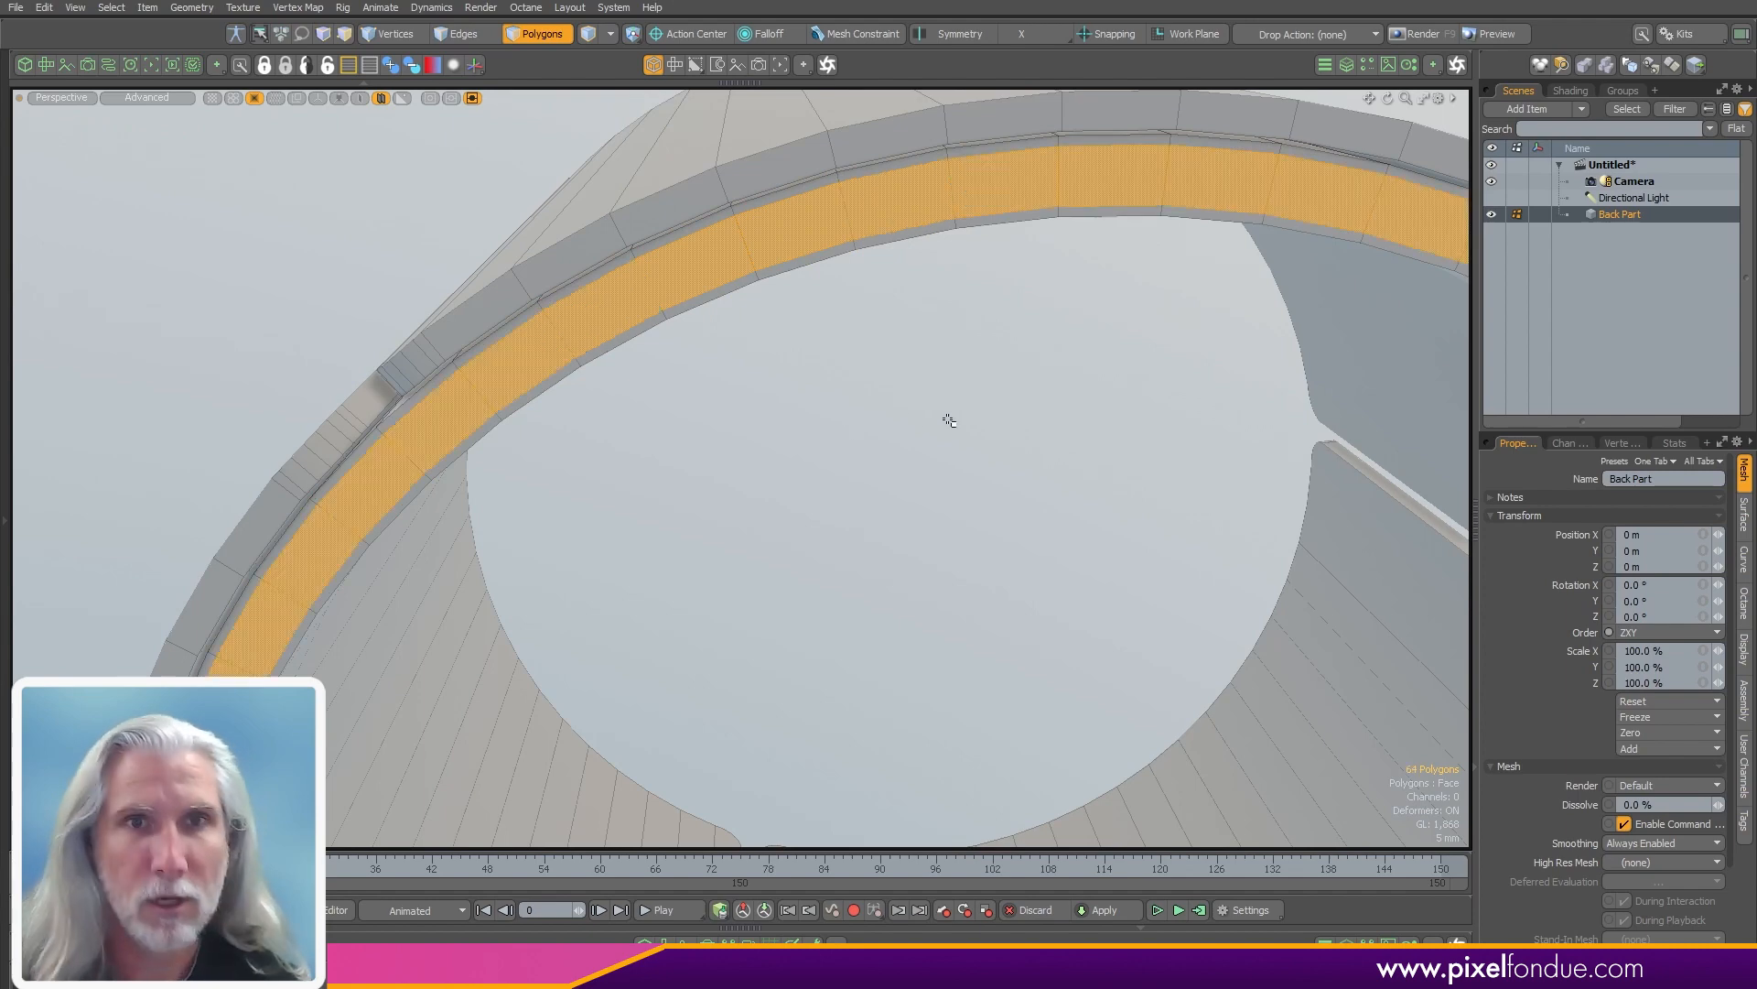
mouse_move(942, 412)
left_mouse_down("alt")
mouse_move(953, 360)
mouse_move(1028, 416)
mouse_move(831, 494)
mouse_move(869, 426)
left_mouse_up("alt")
scroll(869, 425, "up", 3)
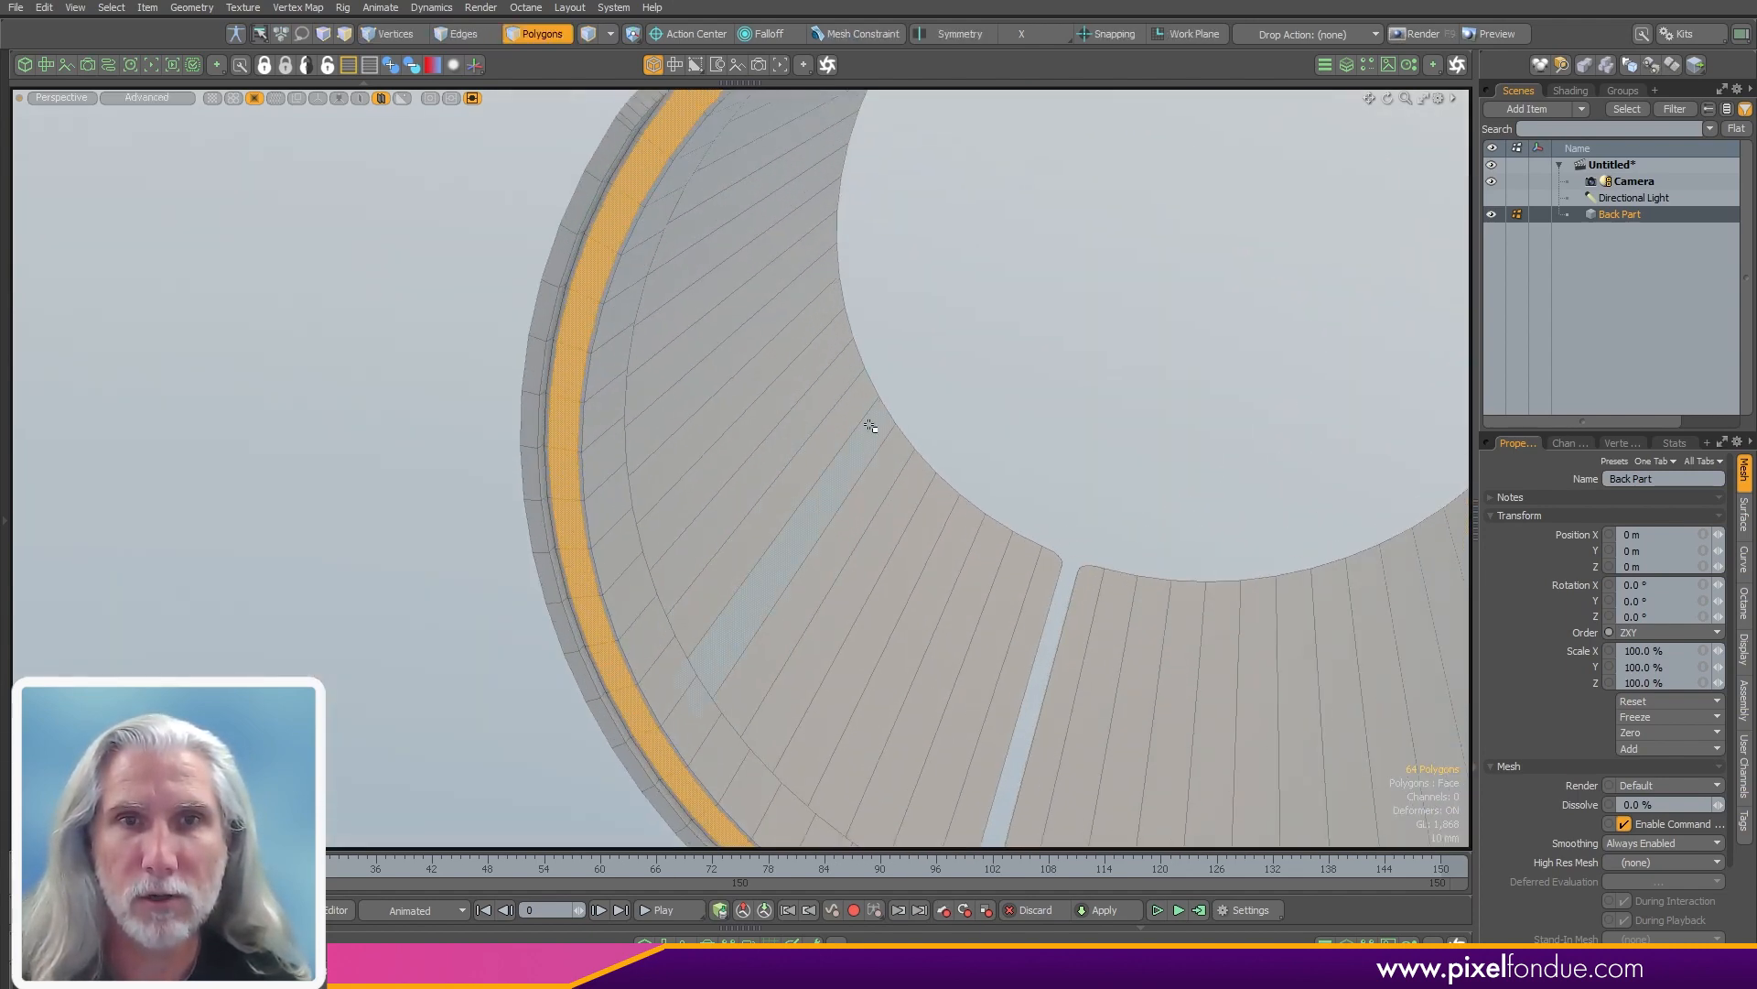
left_click_drag(662, 438, 831, 586, "alt+shift")
left_click_drag(831, 591, 964, 626, "alt")
left_click_drag(963, 626, 968, 626)
key("space")
left_click(997, 465)
scroll(993, 467, "down", 2)
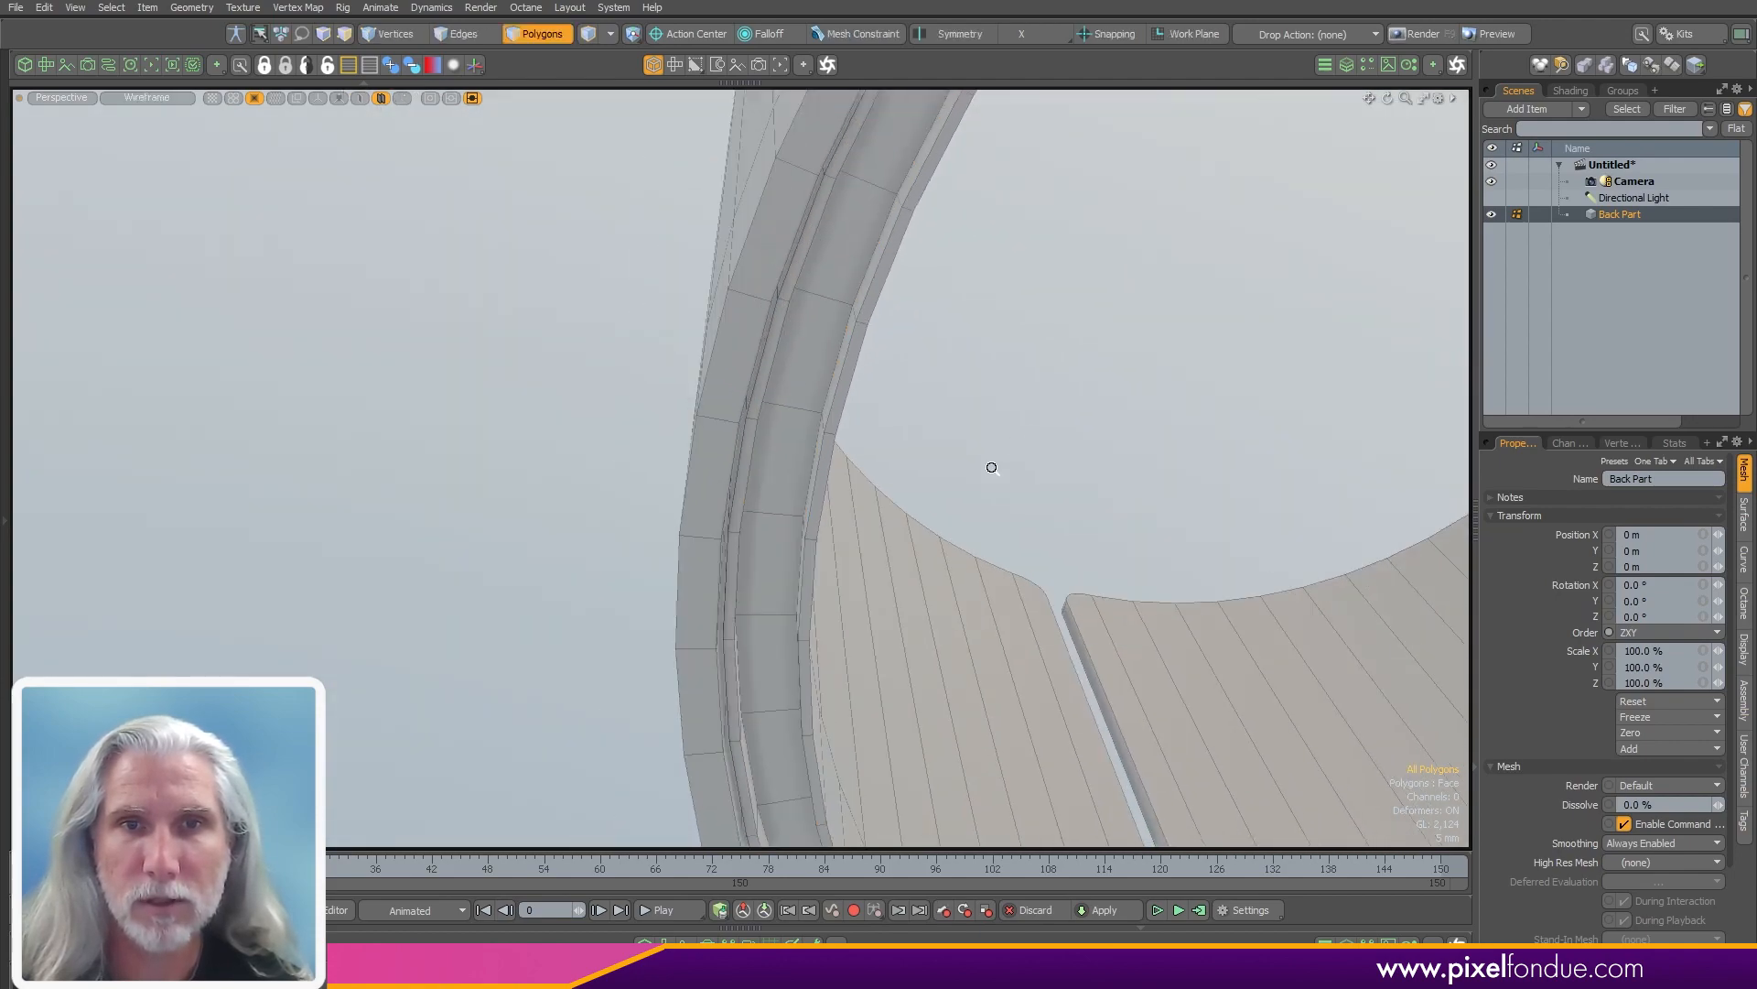
- Turn on X symmetry and select the polygons along the upper half of the ring's inner wall
left_click_drag(993, 466, 1107, 503, "alt")
left_click_drag(1183, 438, 641, 540, "ctrl+alt")
left_click_drag(641, 540, 878, 595, "alt")
mouse_move(878, 595)
left_mouse_down("alt+shift")
mouse_move(951, 556)
mouse_move(730, 561)
mouse_move(882, 486)
mouse_move(631, 507)
mouse_move(1102, 538)
mouse_move(961, 510)
mouse_move(679, 514)
mouse_move(934, 522)
mouse_move(916, 447)
mouse_move(668, 398)
mouse_move(682, 430)
mouse_move(640, 498)
mouse_move(662, 493)
left_mouse_up("alt+shift")
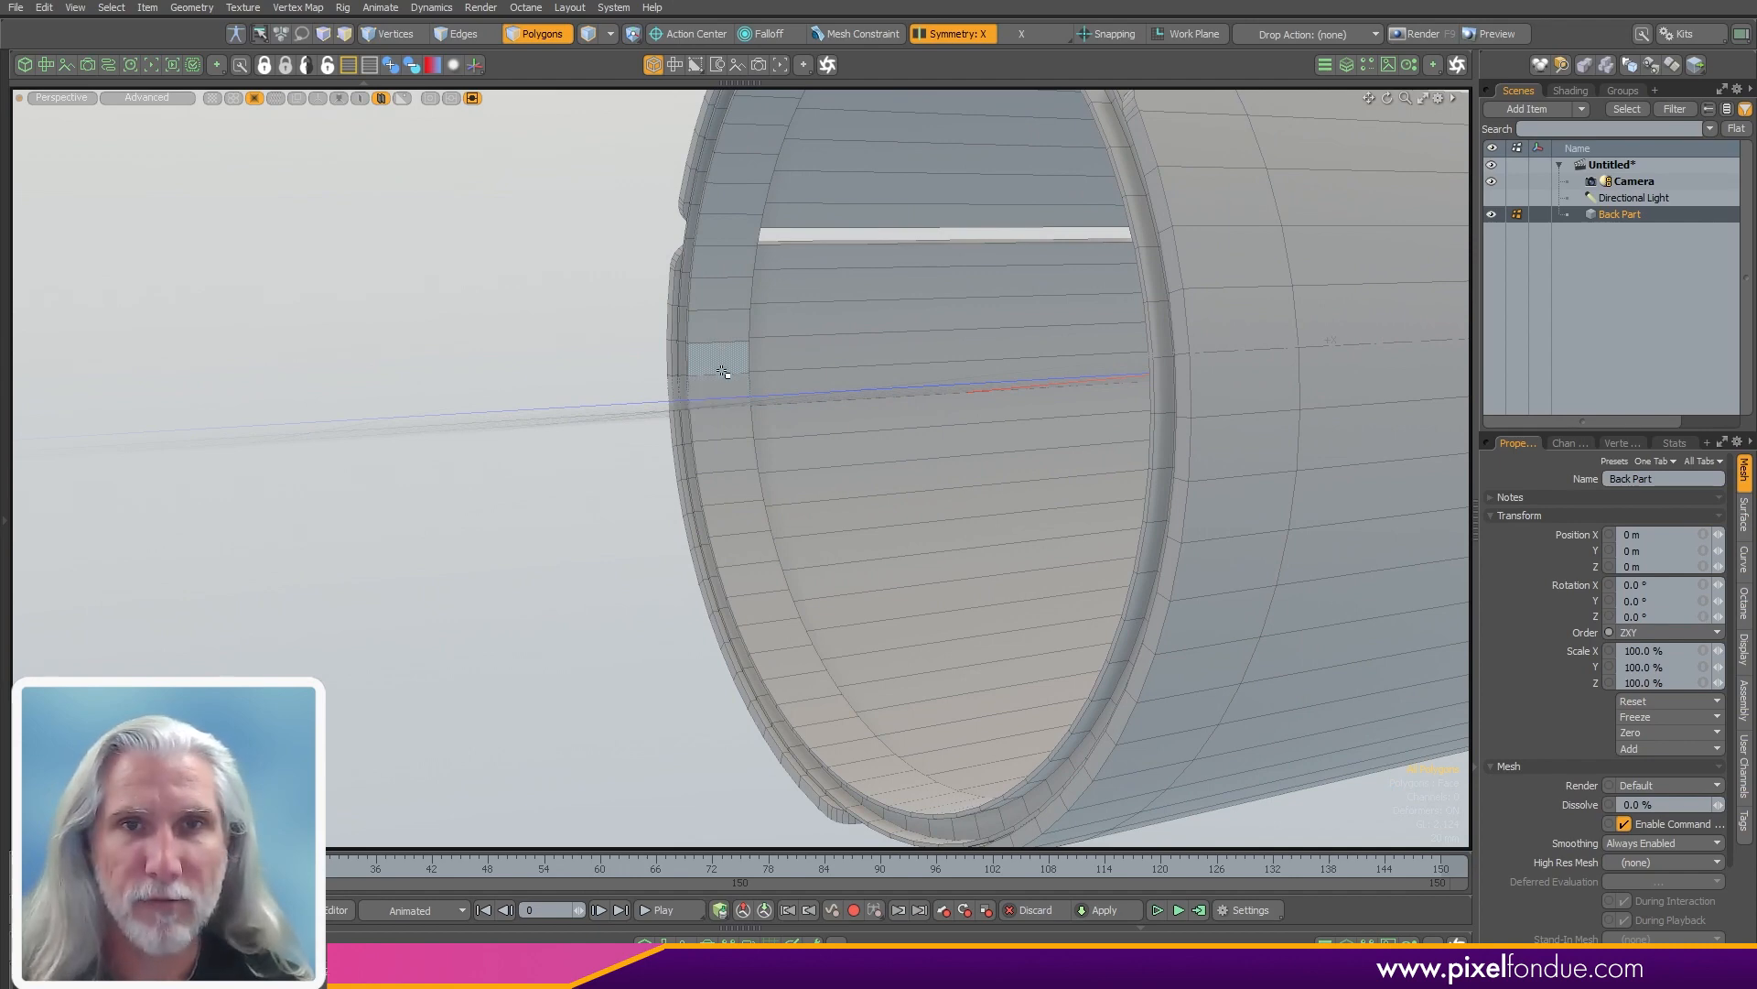
mouse_move(728, 327)
left_mouse_down()
mouse_move(729, 236)
mouse_move(741, 282)
mouse_move(842, 206)
mouse_move(949, 173)
mouse_move(925, 388)
mouse_move(740, 314)
mouse_move(989, 361)
mouse_move(992, 345)
mouse_move(847, 338)
mouse_move(841, 495)
mouse_move(896, 520)
left_mouse_up()
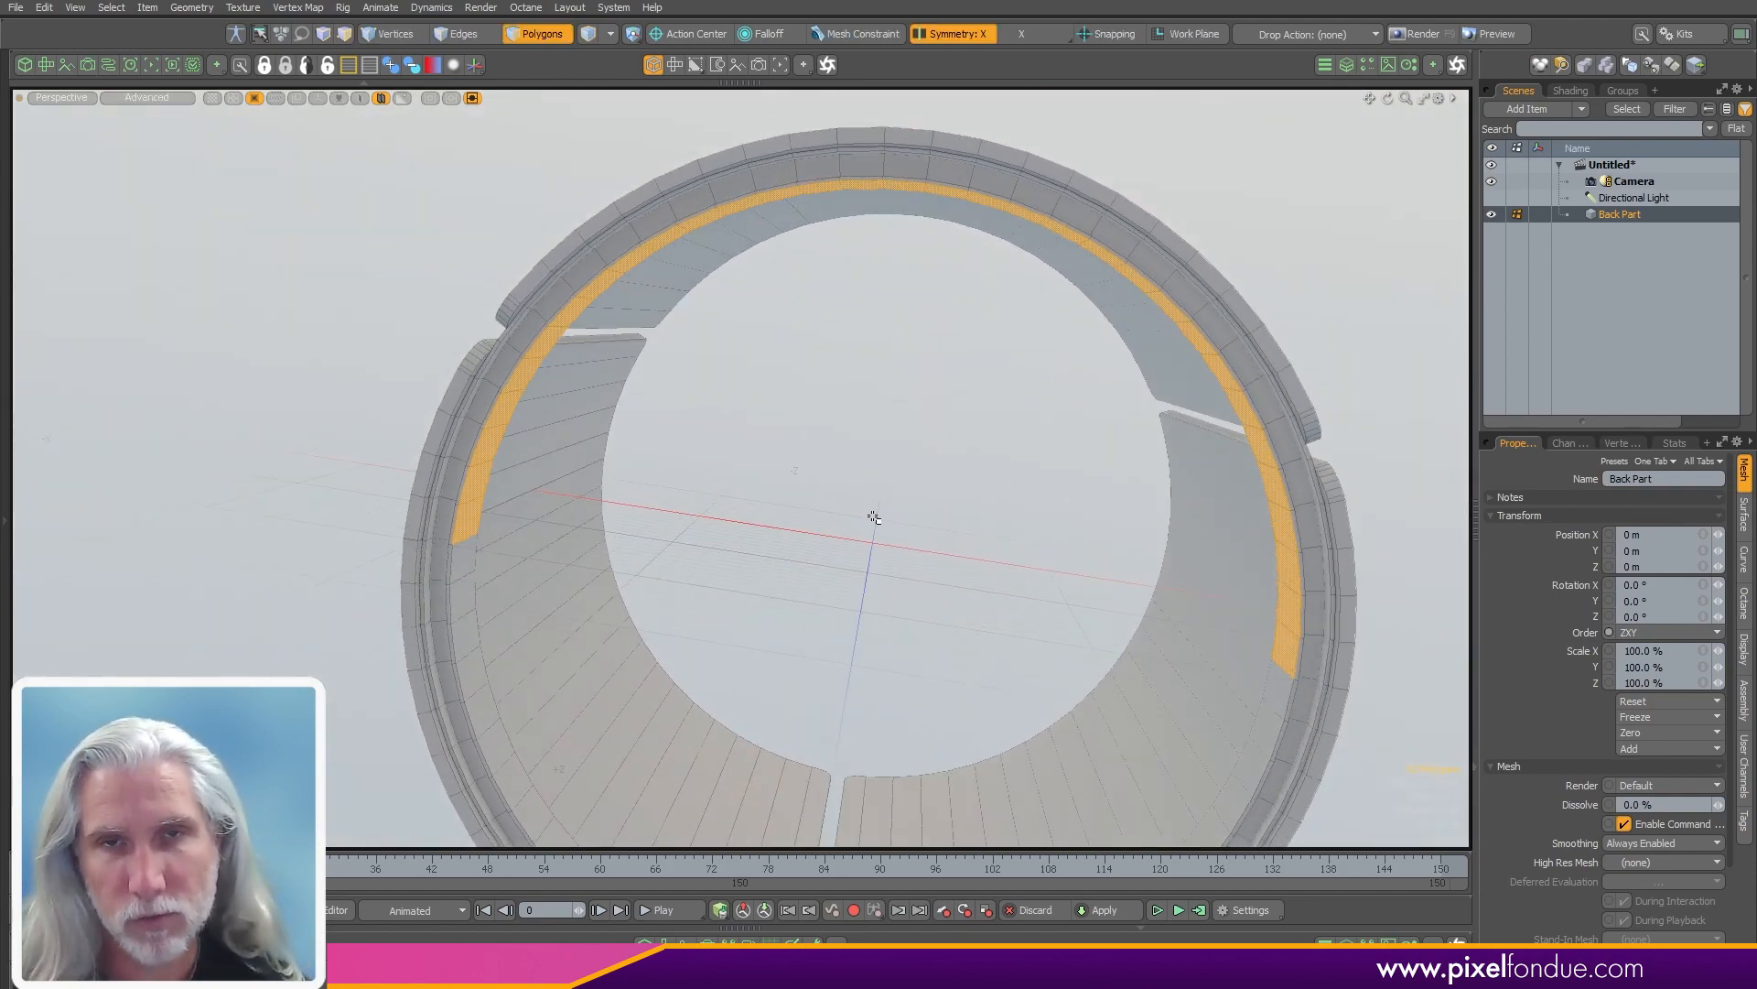
left_click_drag(1027, 482, 976, 154, "ctrl+alt")
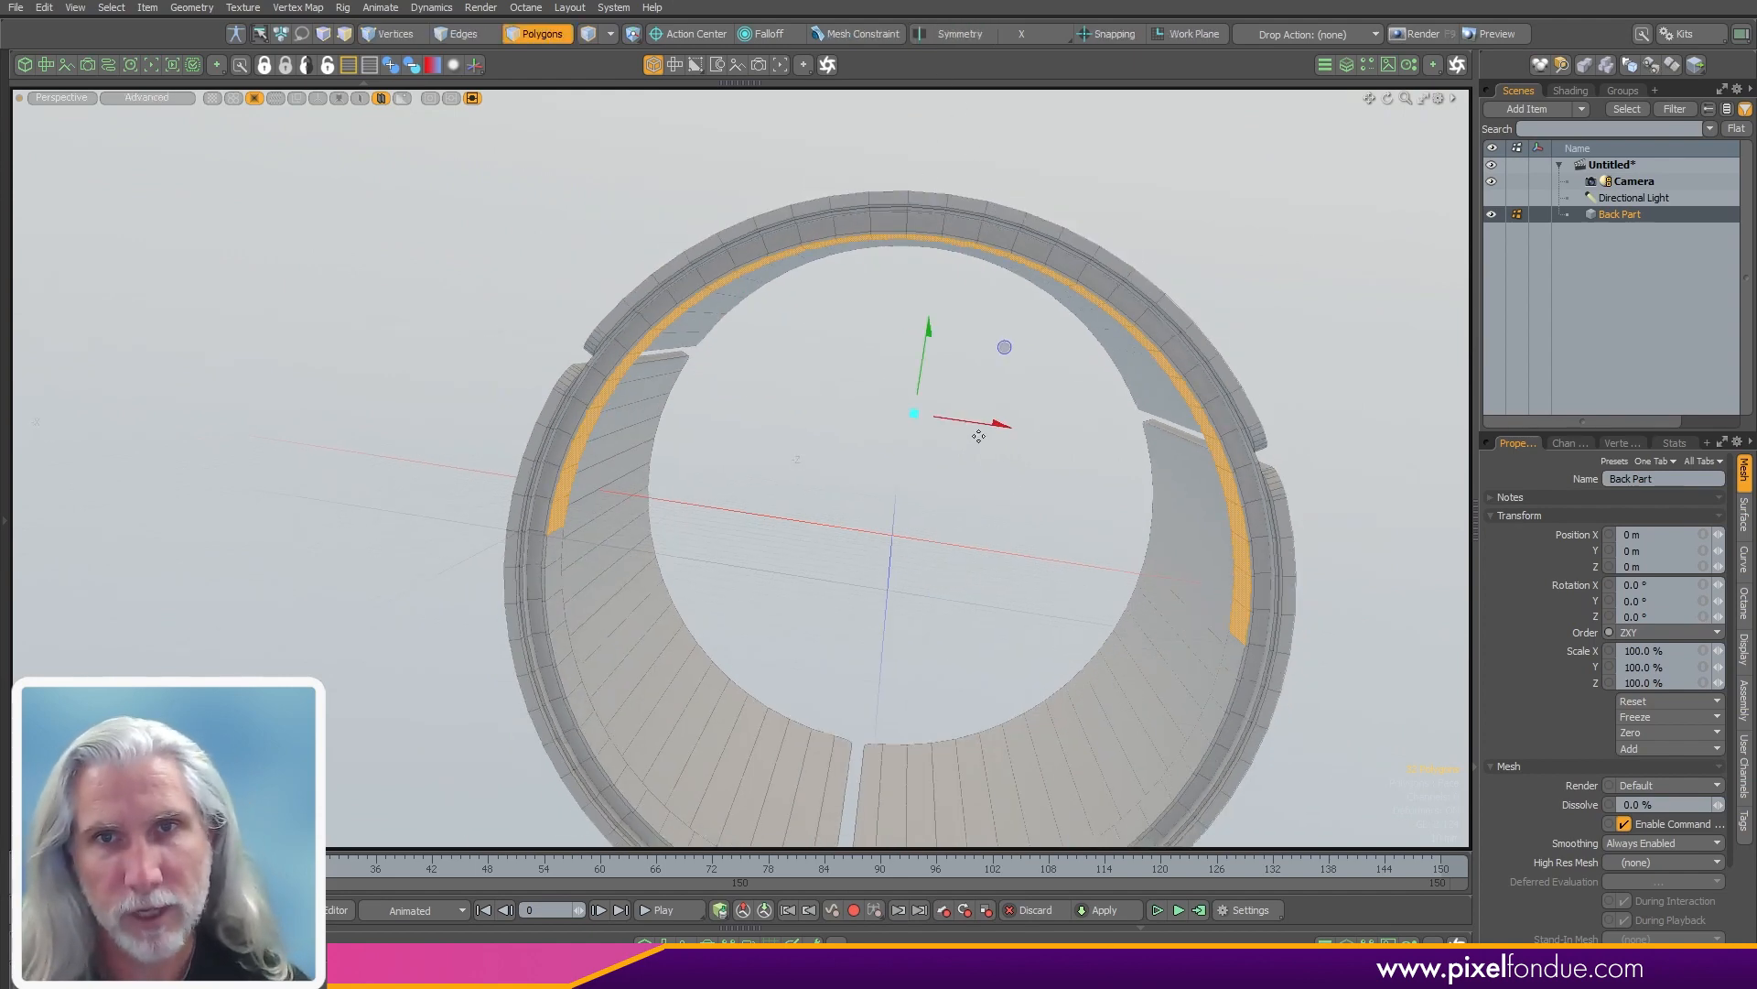
- Try moving the selected inner-wall polygons, undo the move, and try scaling them in the XY plane
left_click_drag(1004, 361, 1015, 448, "alt")
key("ctrl+z")
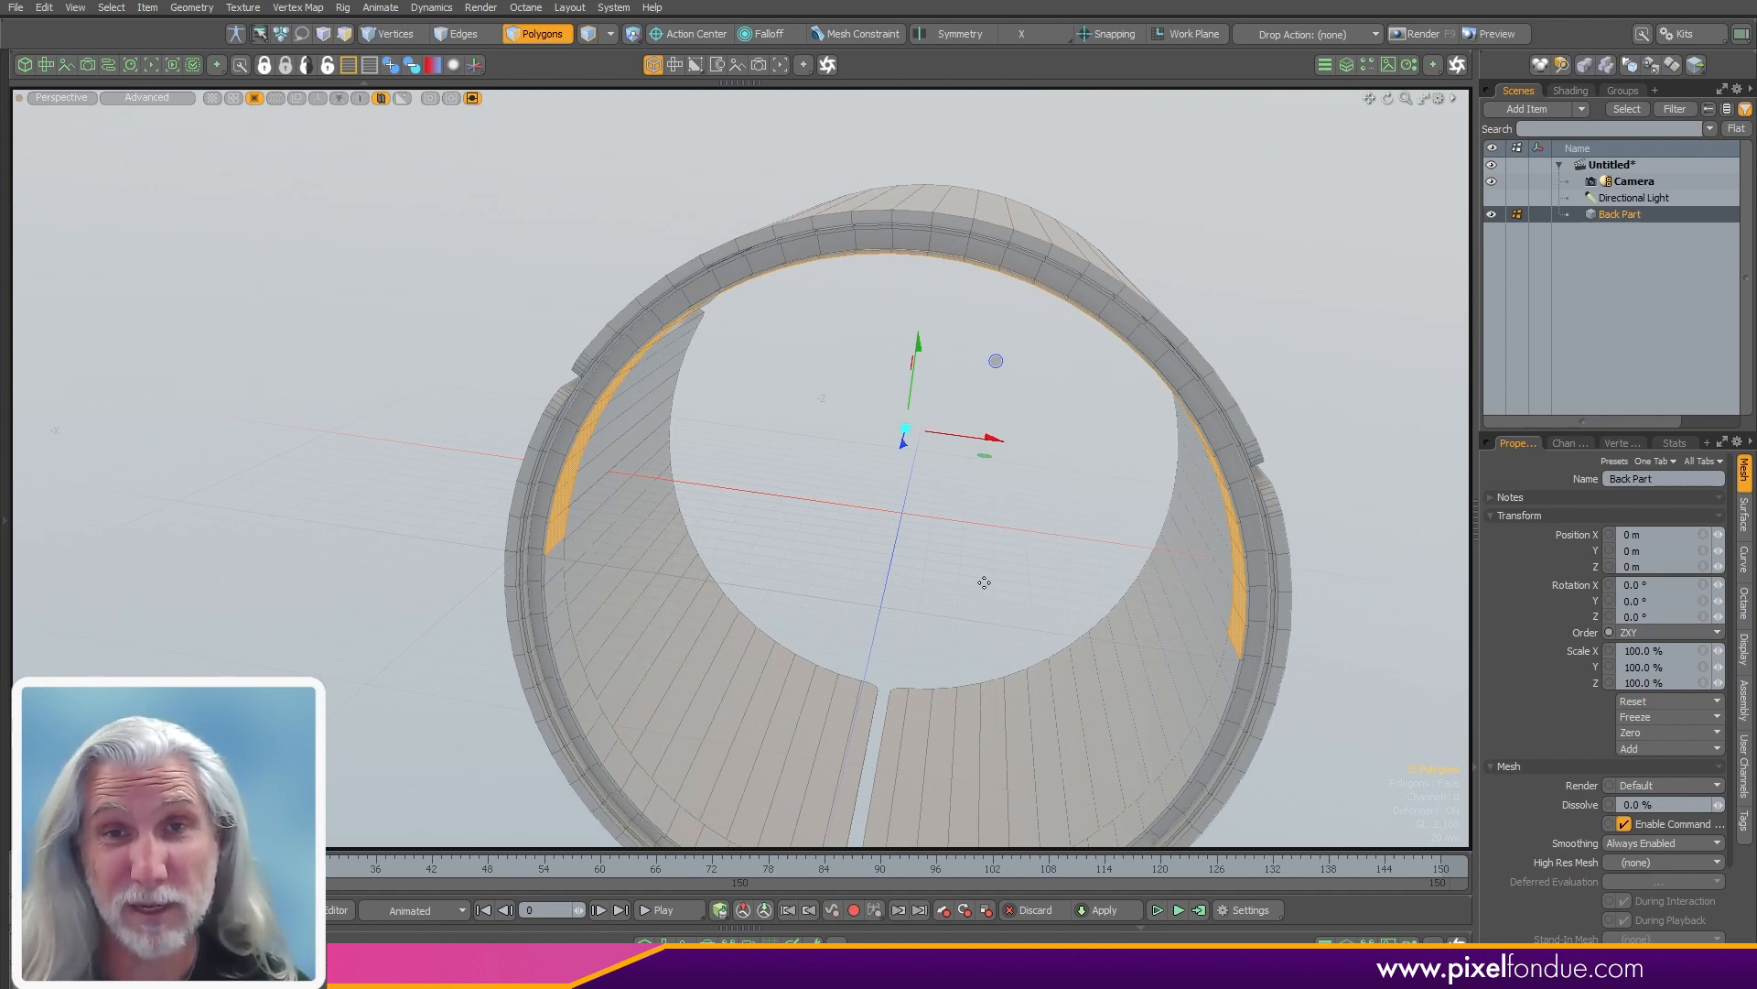
left_click_drag(982, 572, 1002, 499, "alt")
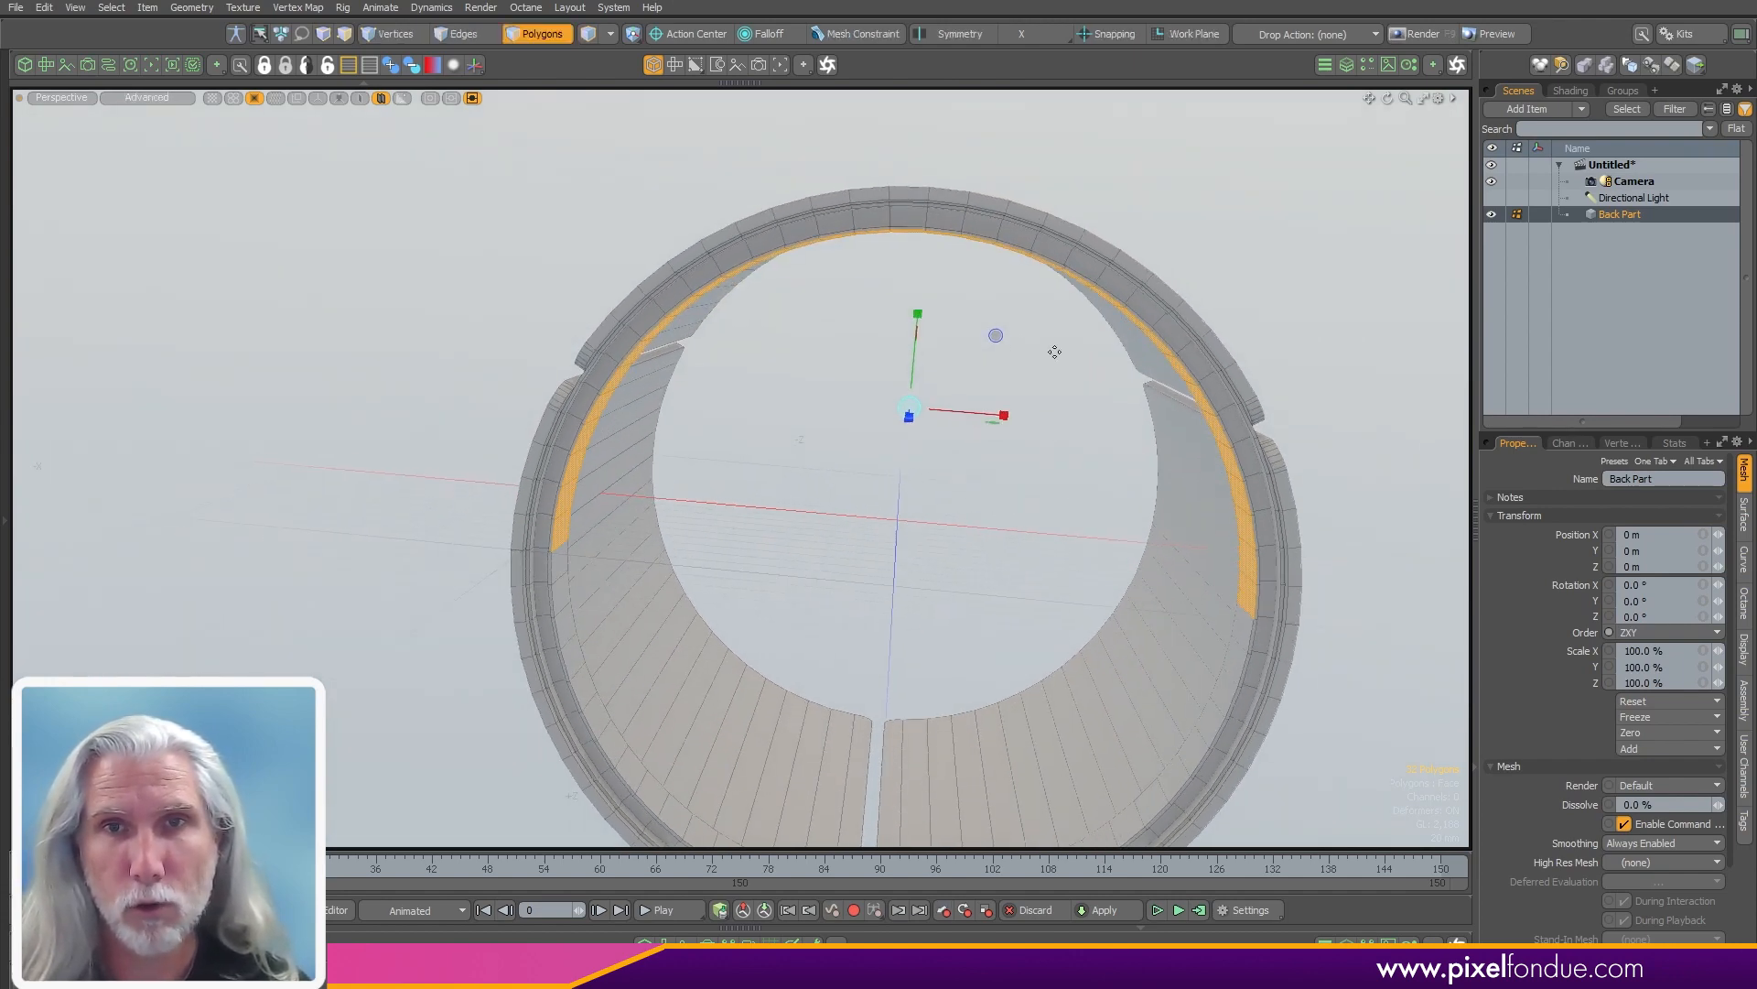
left_click_drag(995, 339, 854, 478)
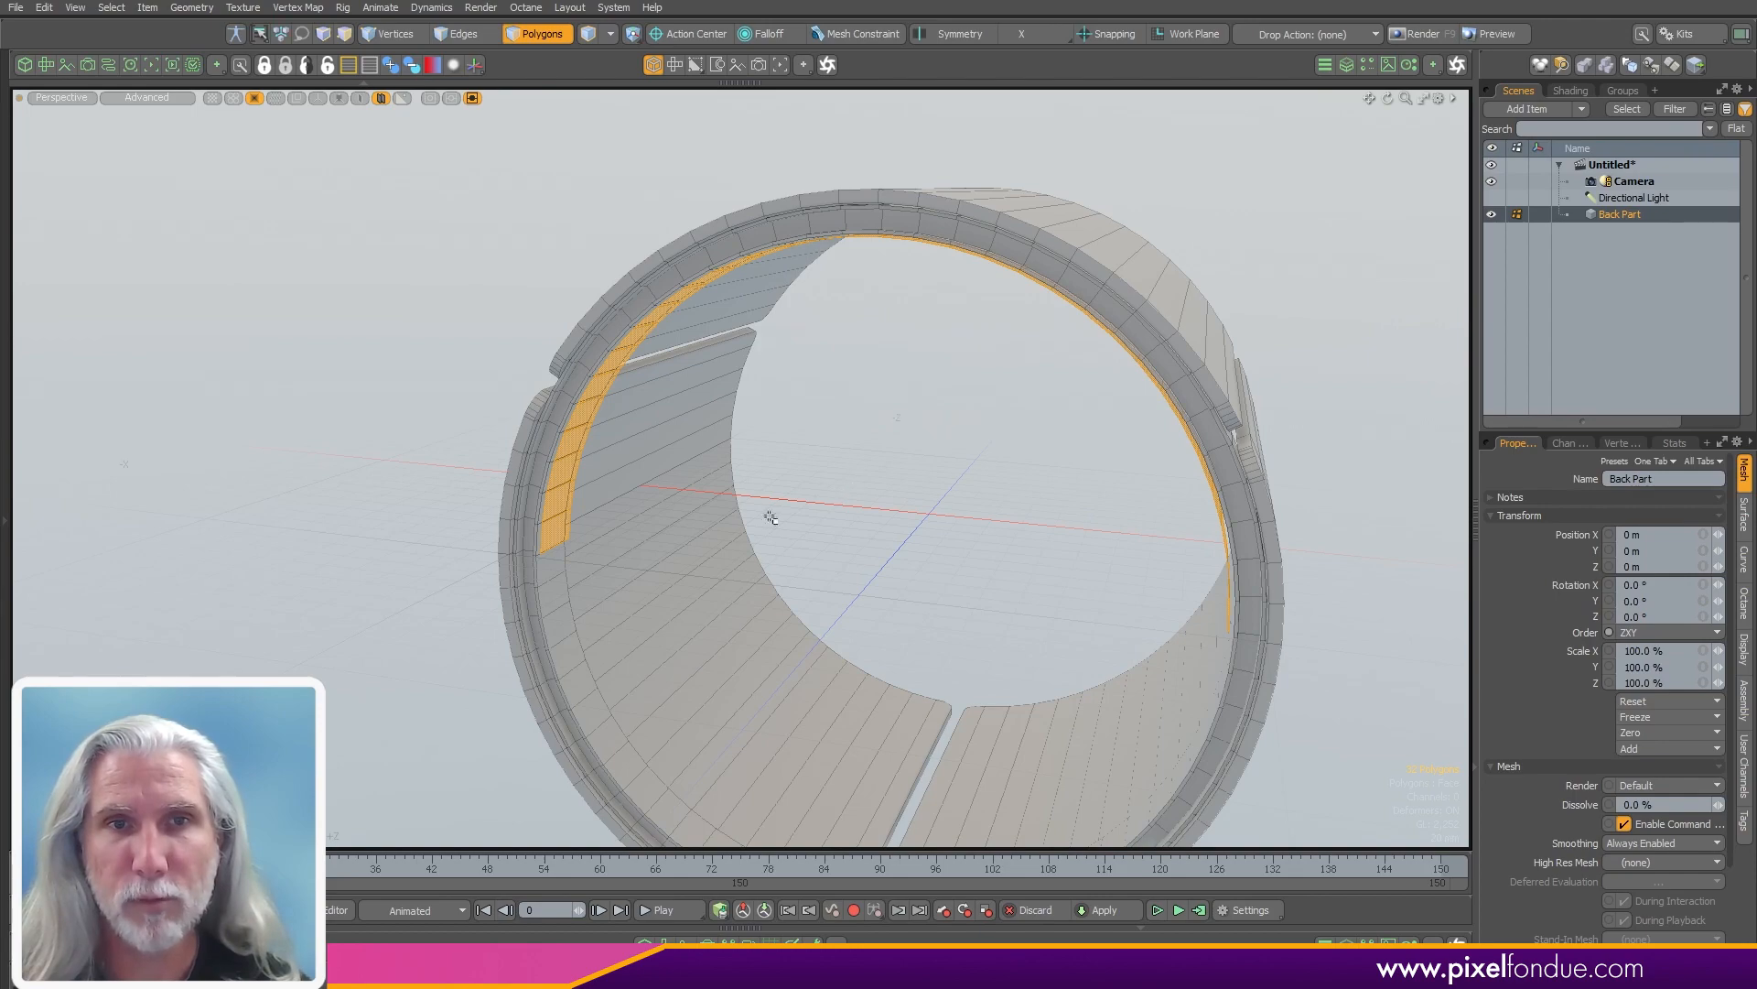
- Try to bridge the two opposite end edges of the ring's upper inner-wall polygons straight across the opening
left_click_drag(771, 518, 636, 418, "alt")
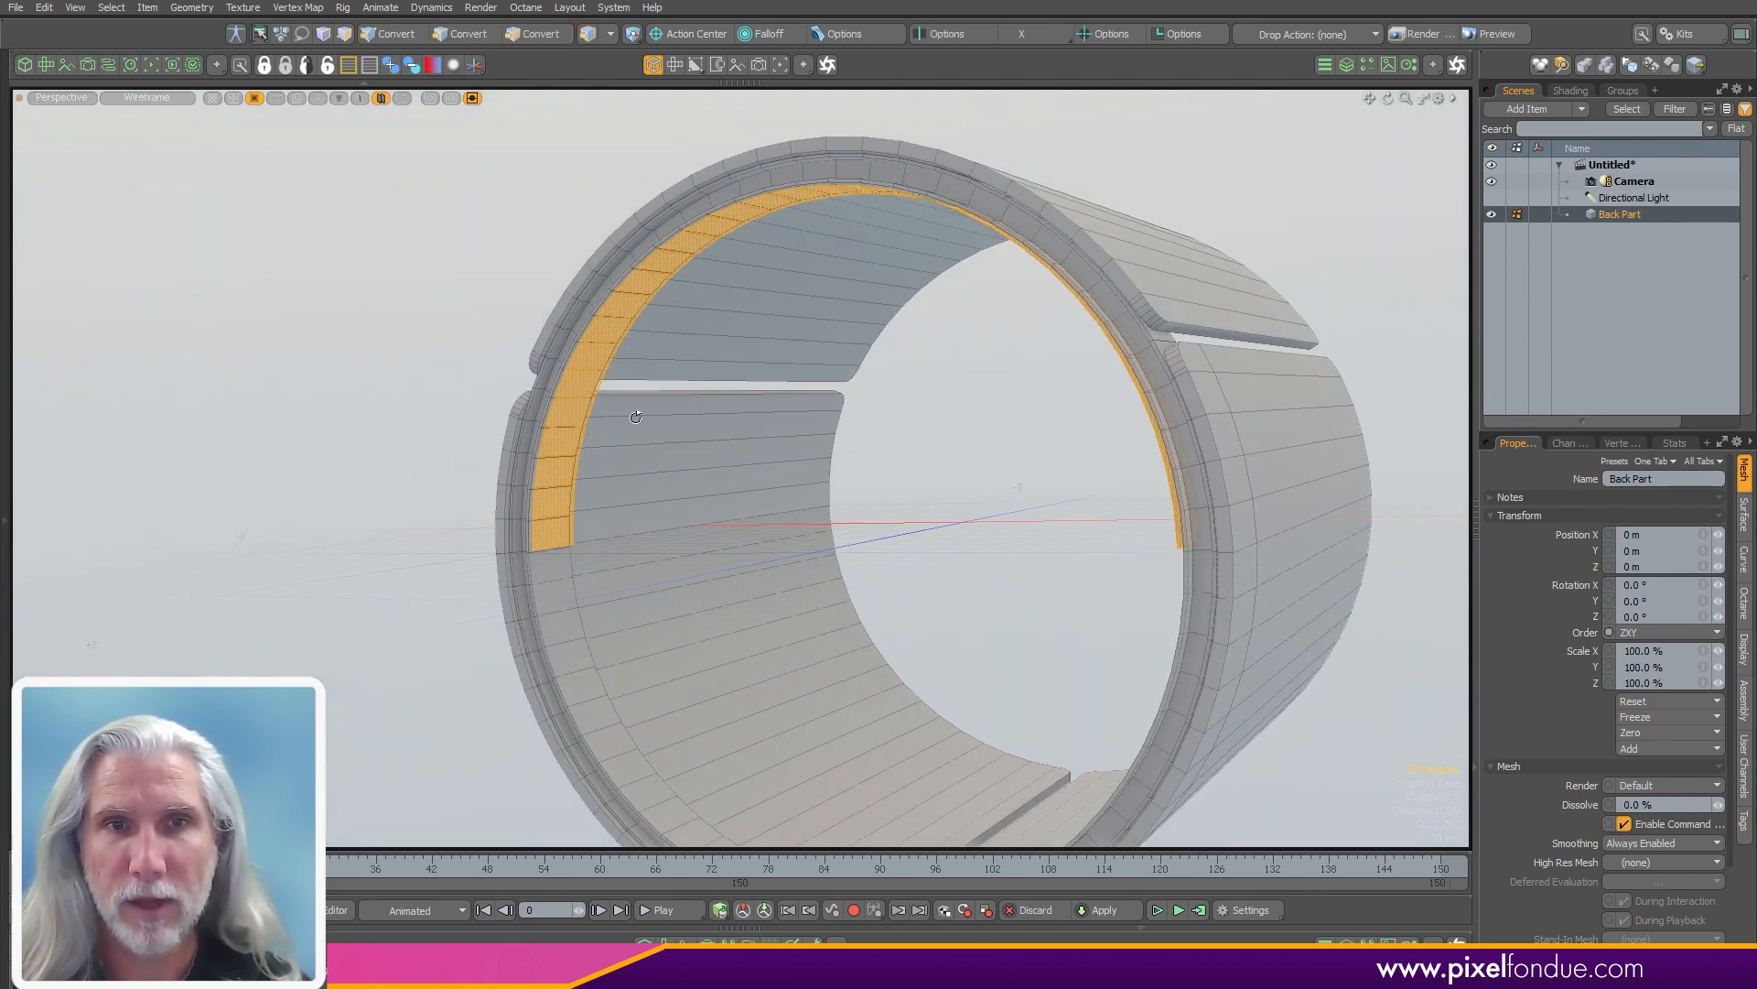
scroll(577, 557, "up", 3)
key("2")
left_click(553, 526)
left_click_drag(631, 499, 821, 420, "alt")
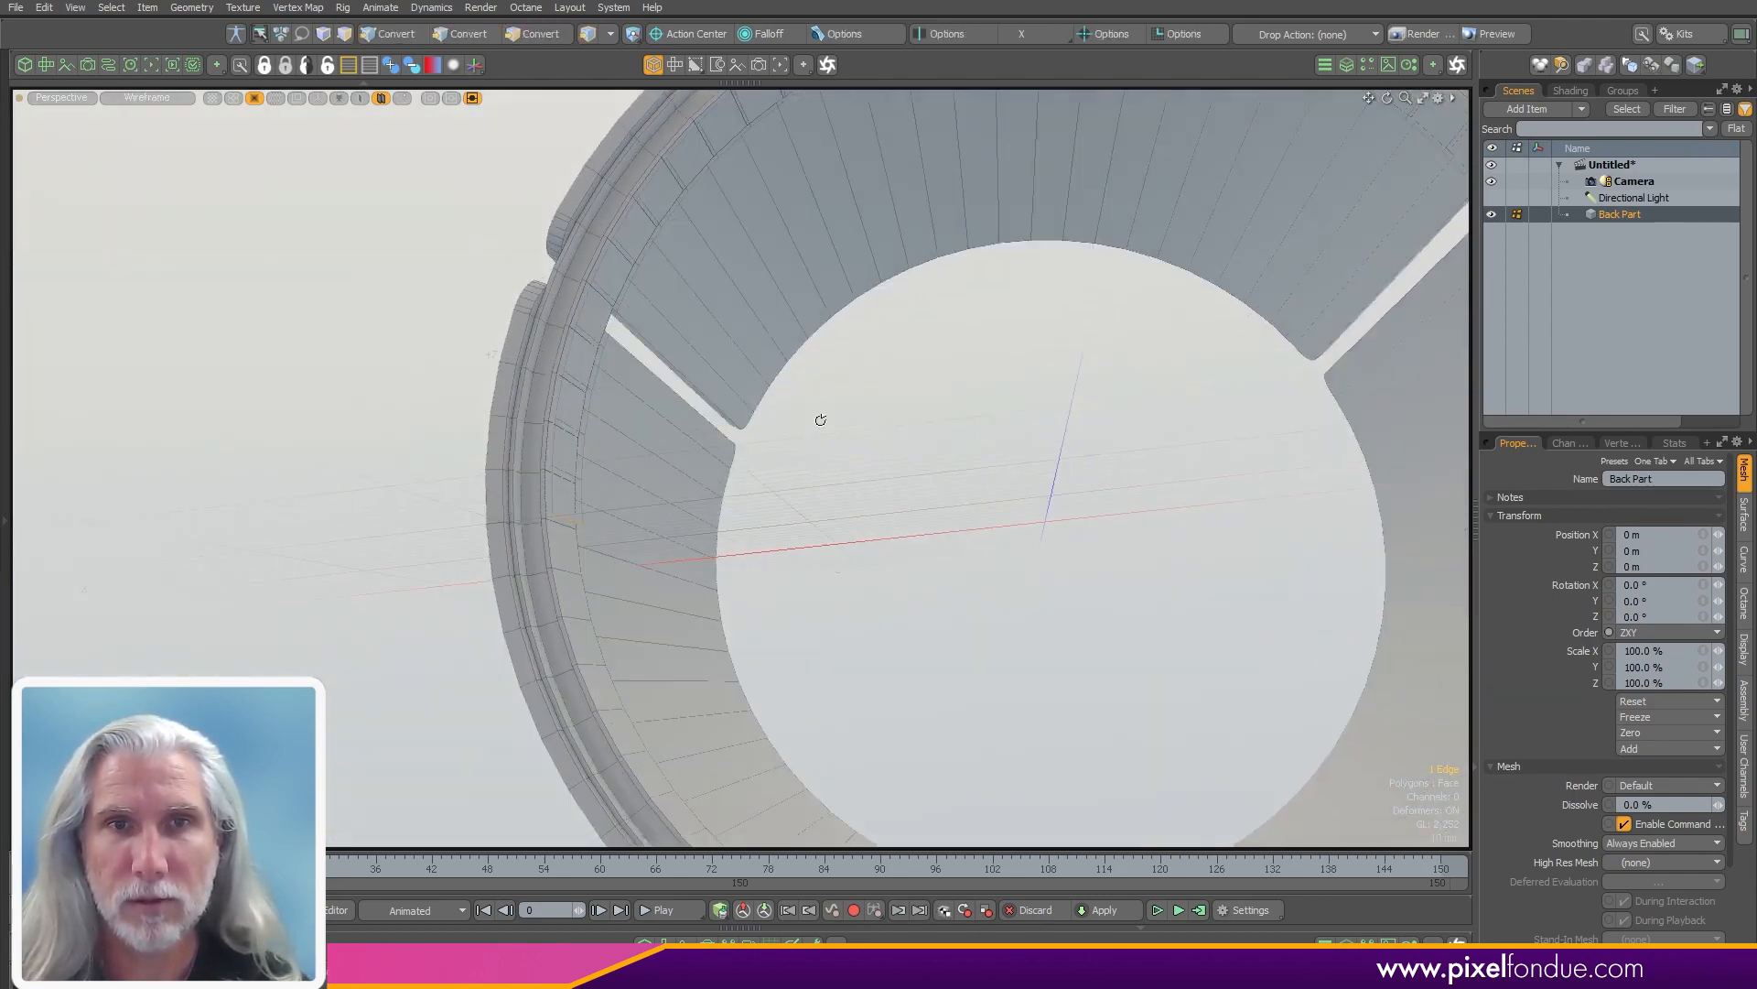
scroll(565, 526, "up", 3)
left_click_drag(600, 531, 910, 596, "alt")
left_click_drag(1006, 513, 604, 529, "alt+shift")
scroll(846, 461, "down", 4)
scroll(991, 382, "up", 4)
left_click_drag(991, 382, 816, 434, "alt")
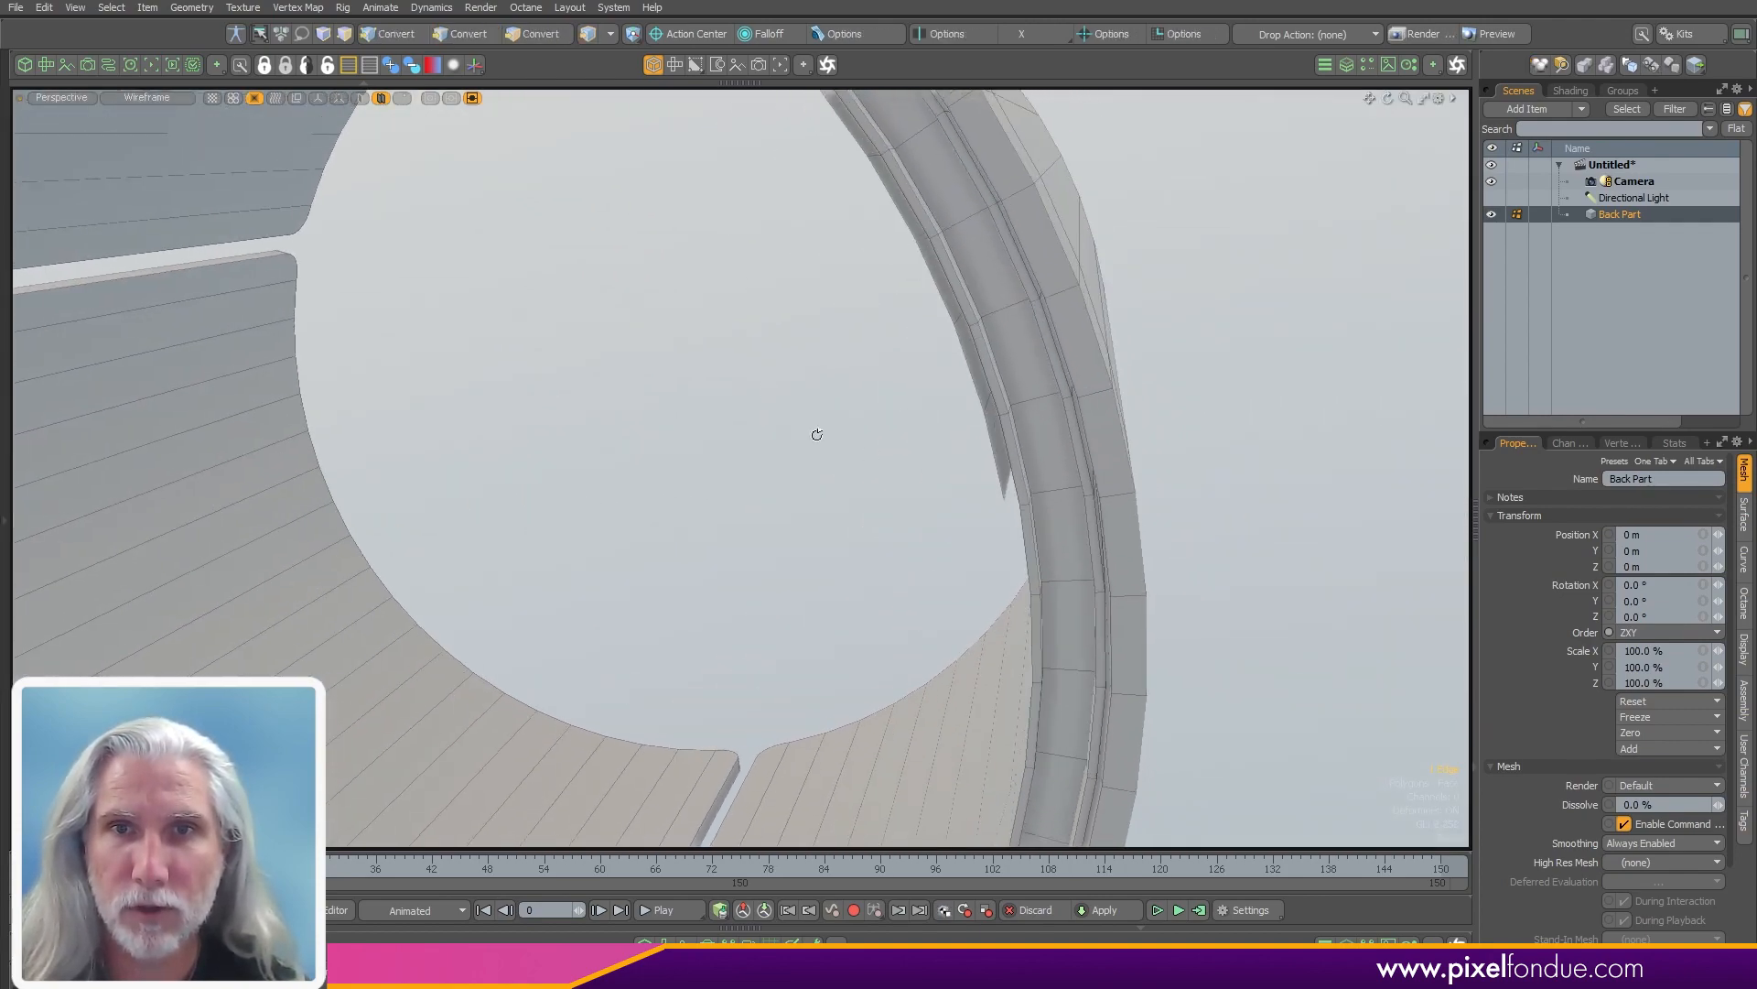
scroll(1025, 492, "up", 2)
right_click(884, 584, "ctrl")
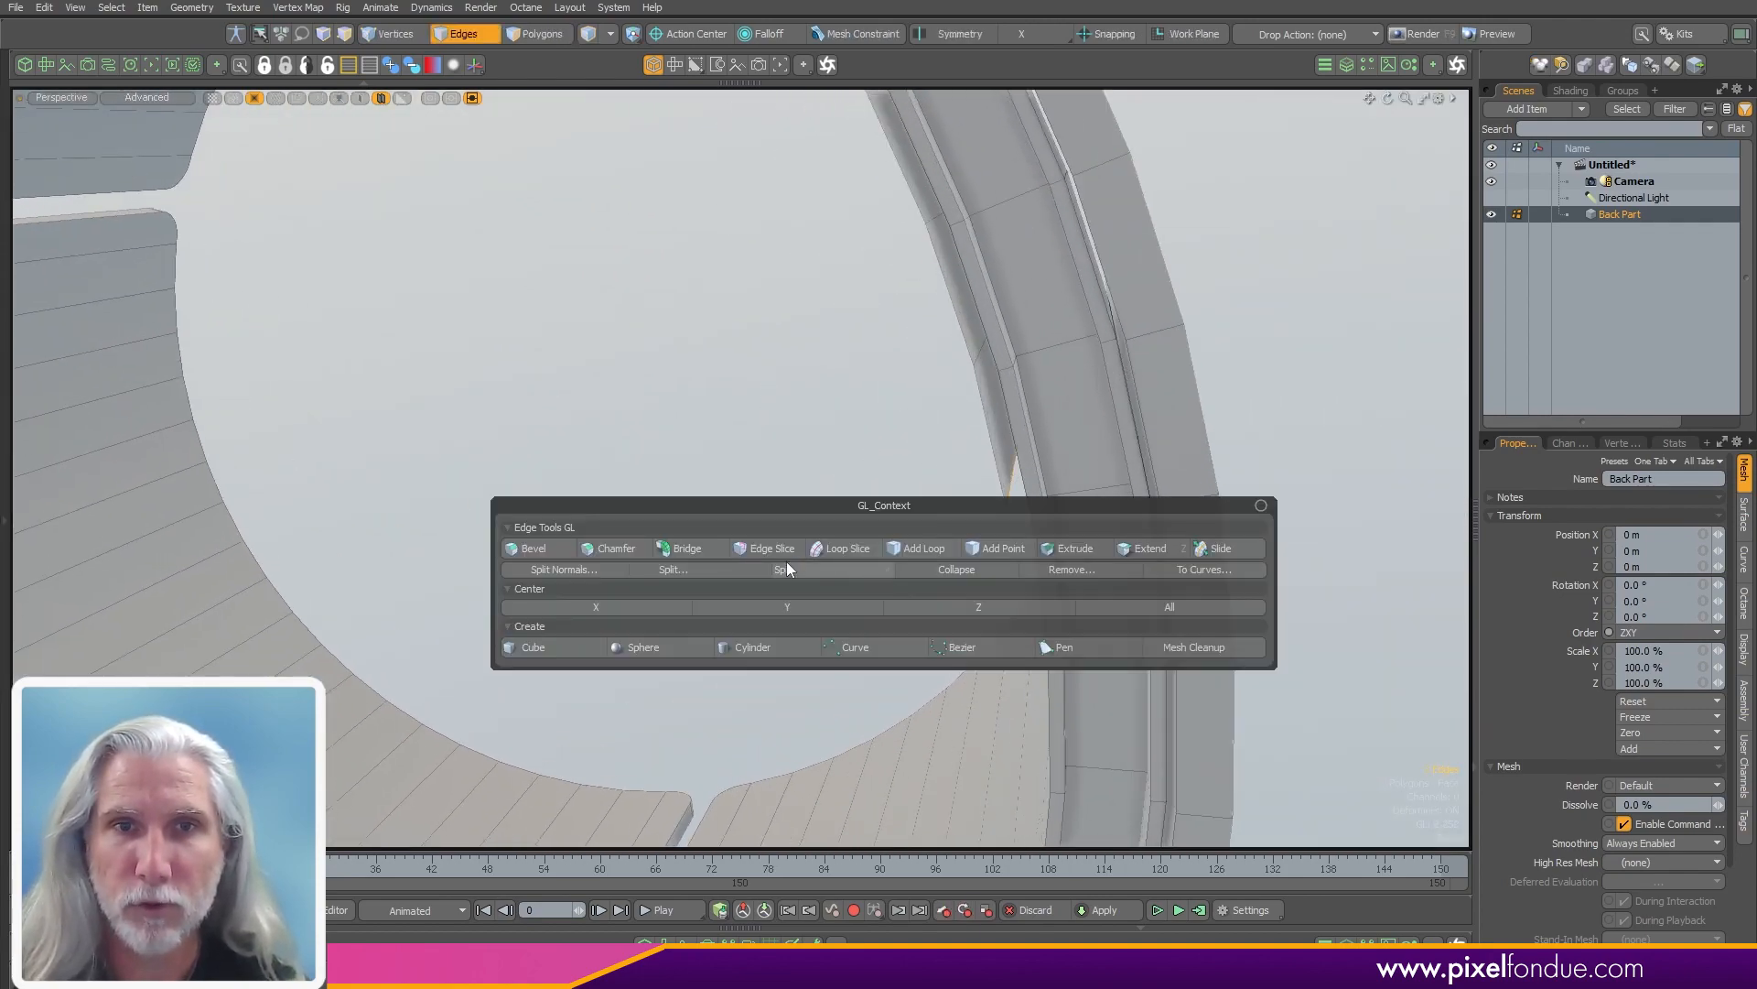
left_click(683, 547)
- Try filling the front and back outlines between the bridge and the upper inner wall with polygons
left_click_drag(724, 405, 698, 487, "alt")
left_click_drag(982, 434, 953, 542, "ctrl+alt")
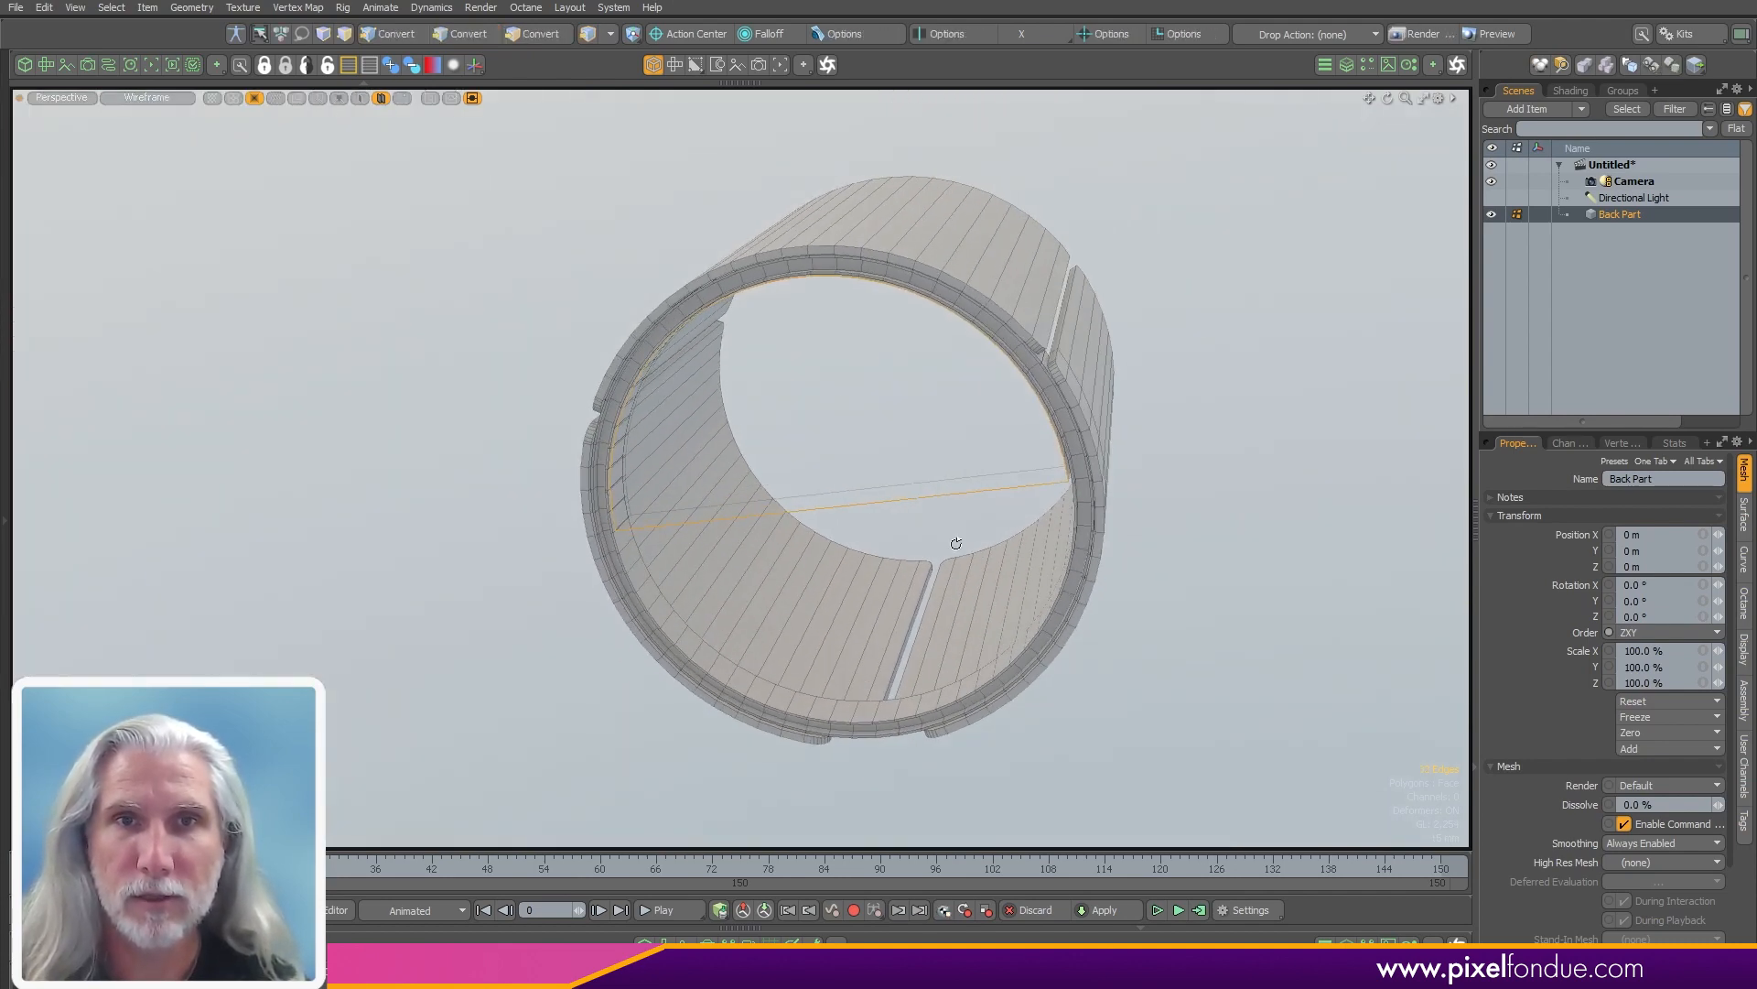
key("p")
left_click_drag(821, 564, 625, 551, "alt")
left_click(634, 576)
scroll(625, 551, "up", 4)
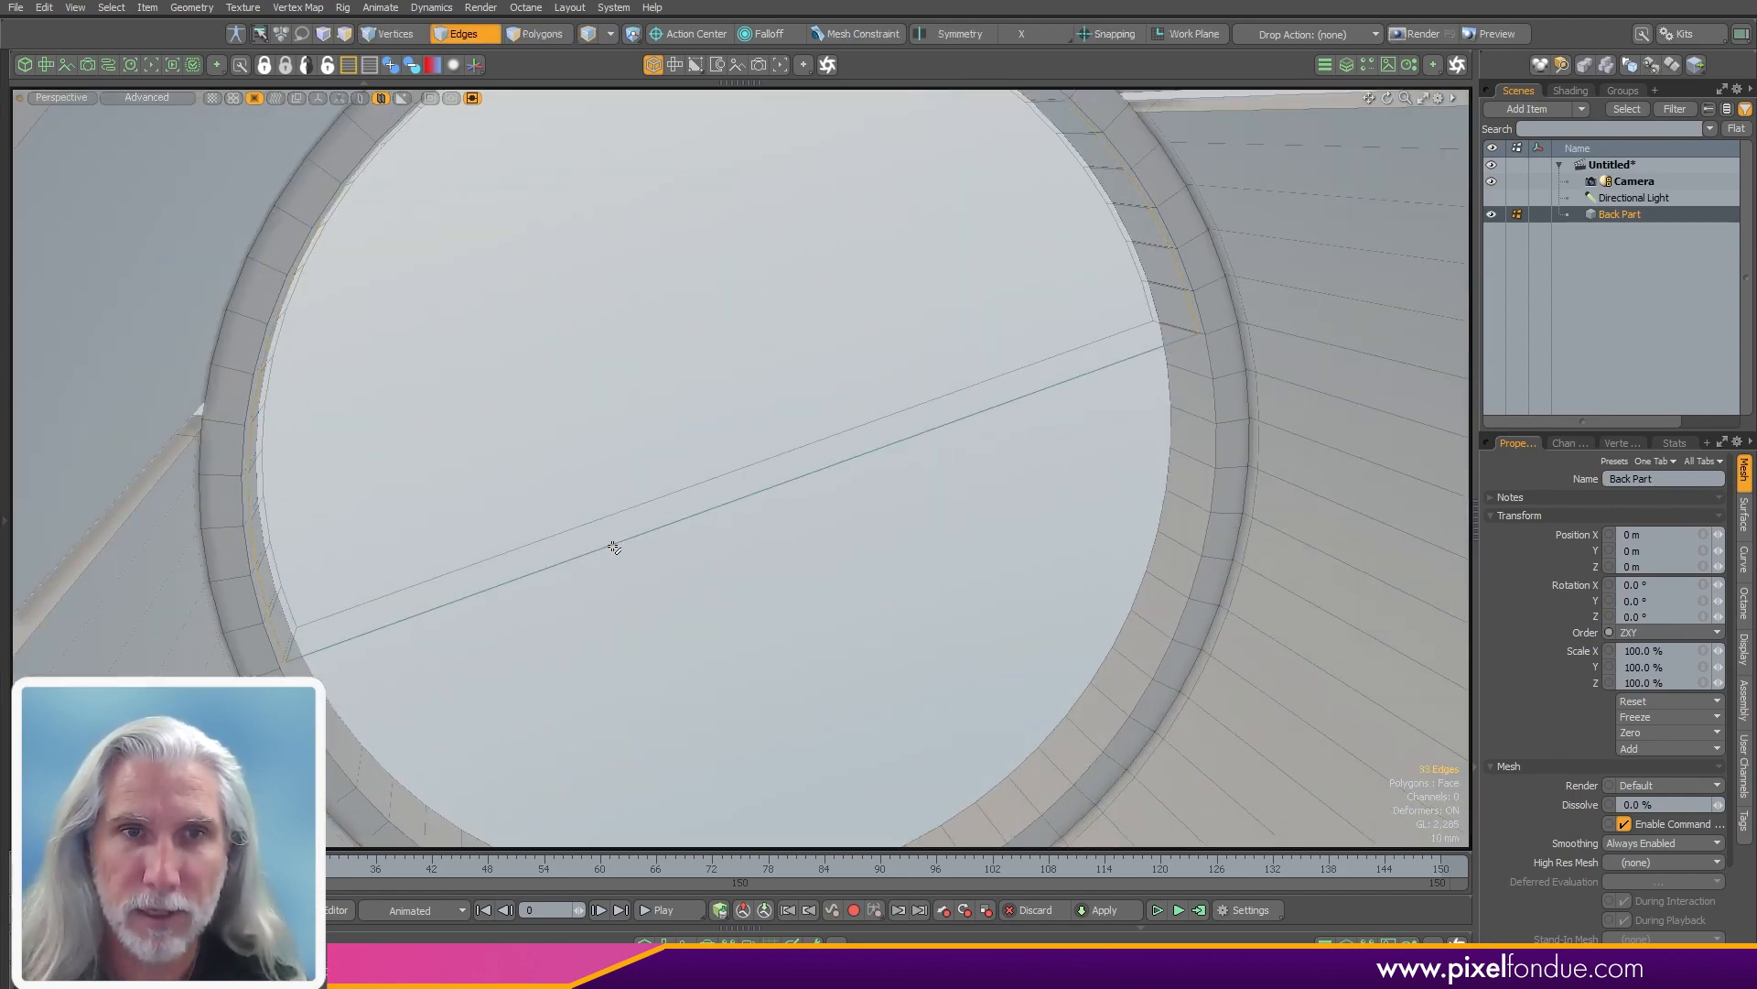
key("p")
left_click(654, 612)
left_click_drag(654, 613, 1157, 514, "alt")
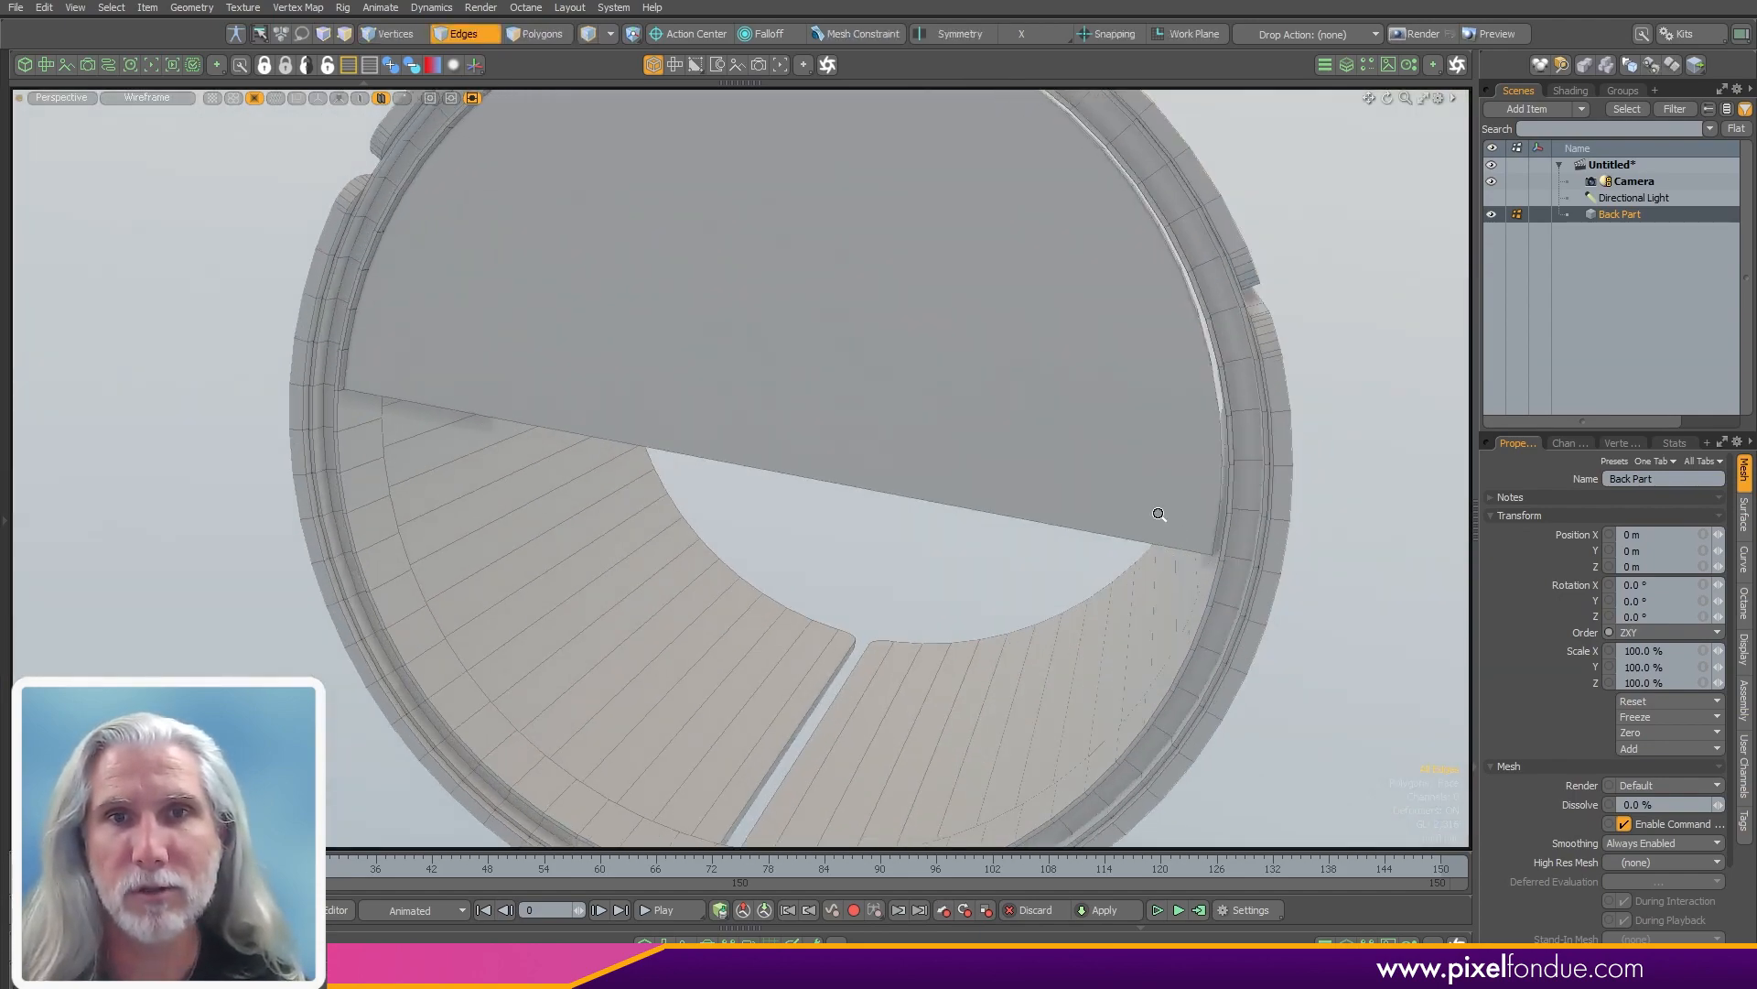
- Inspect the half-disc from several angles and undo the caps and the bridge
scroll(860, 631, "down", 4)
left_click_drag(851, 631, 961, 570, "alt")
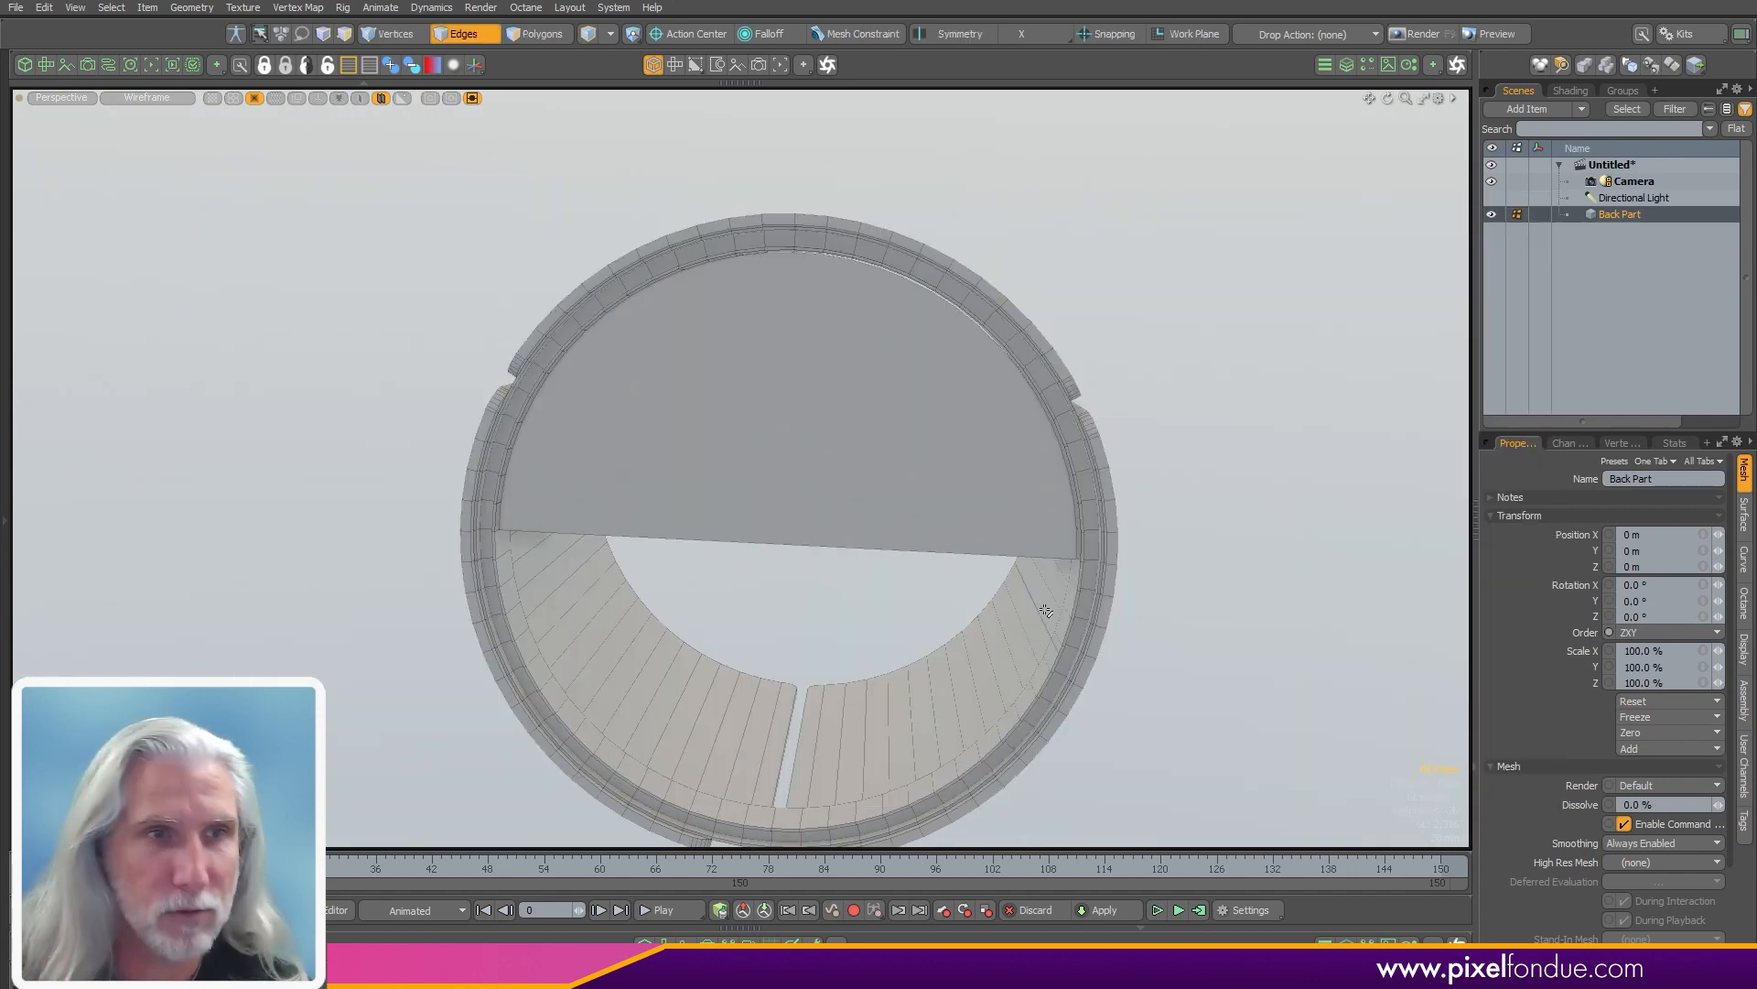
left_click_drag(791, 433, 790, 550, "alt")
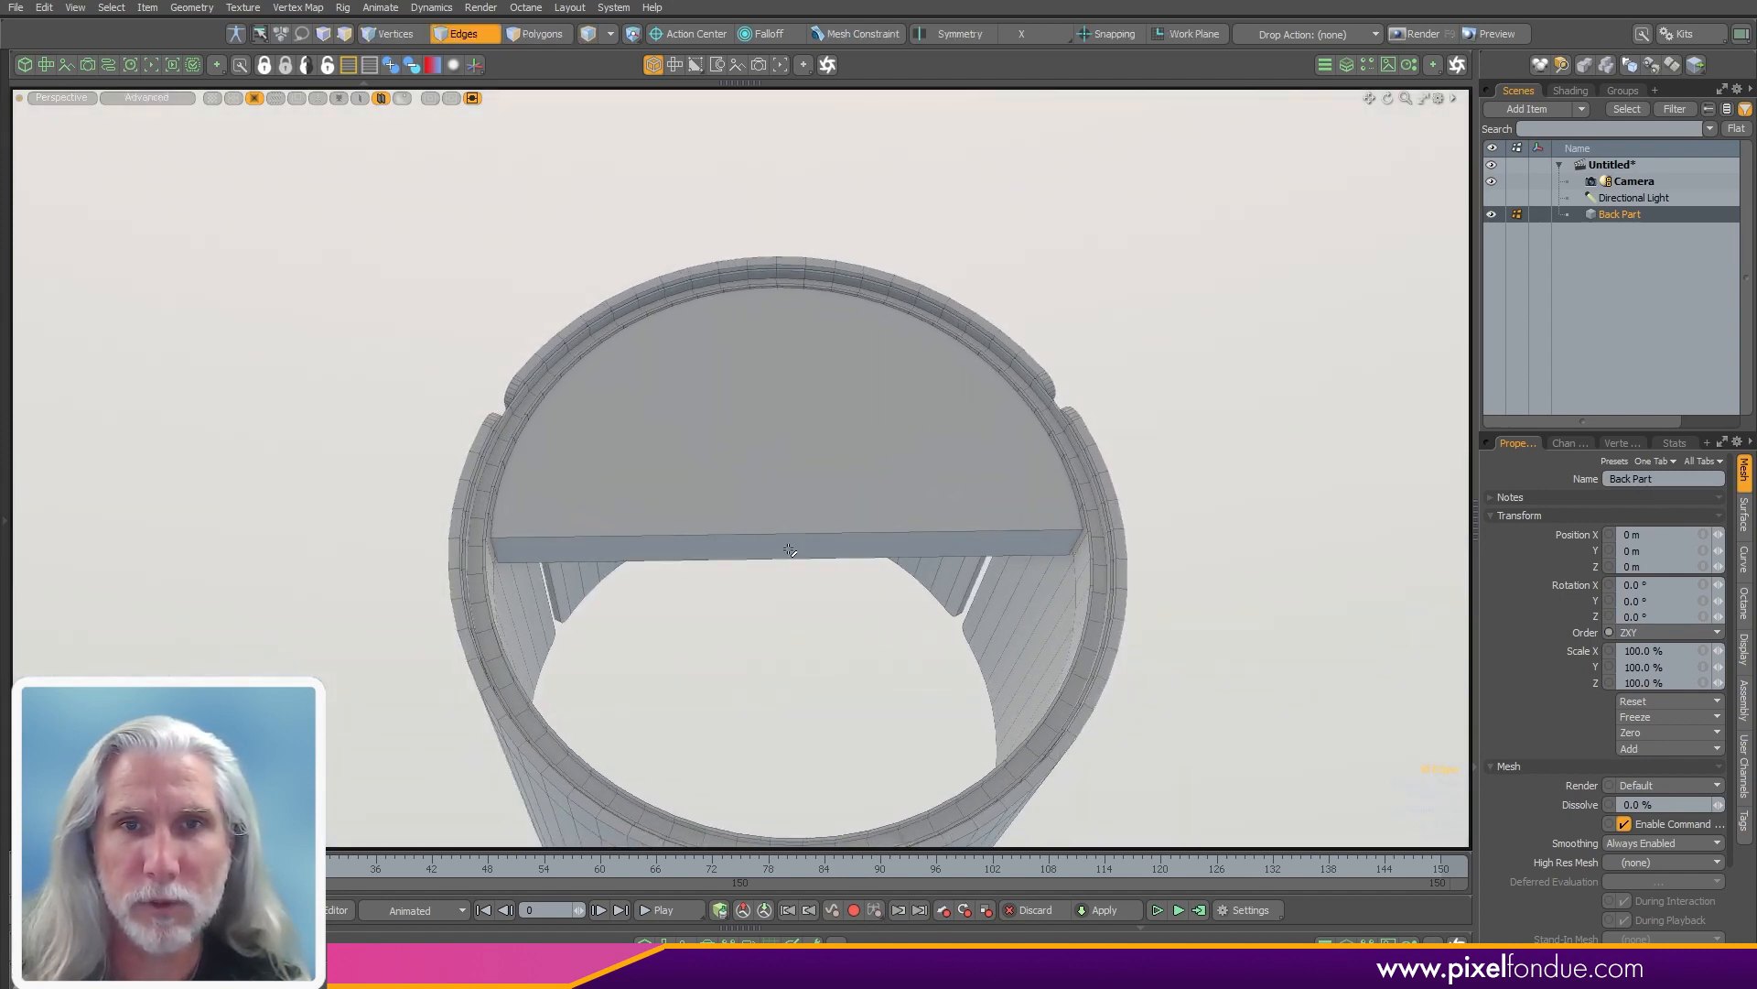
key("ctrl+z")
key("ctrl+z")
key("ctrl+z")
key("ctrl+z")
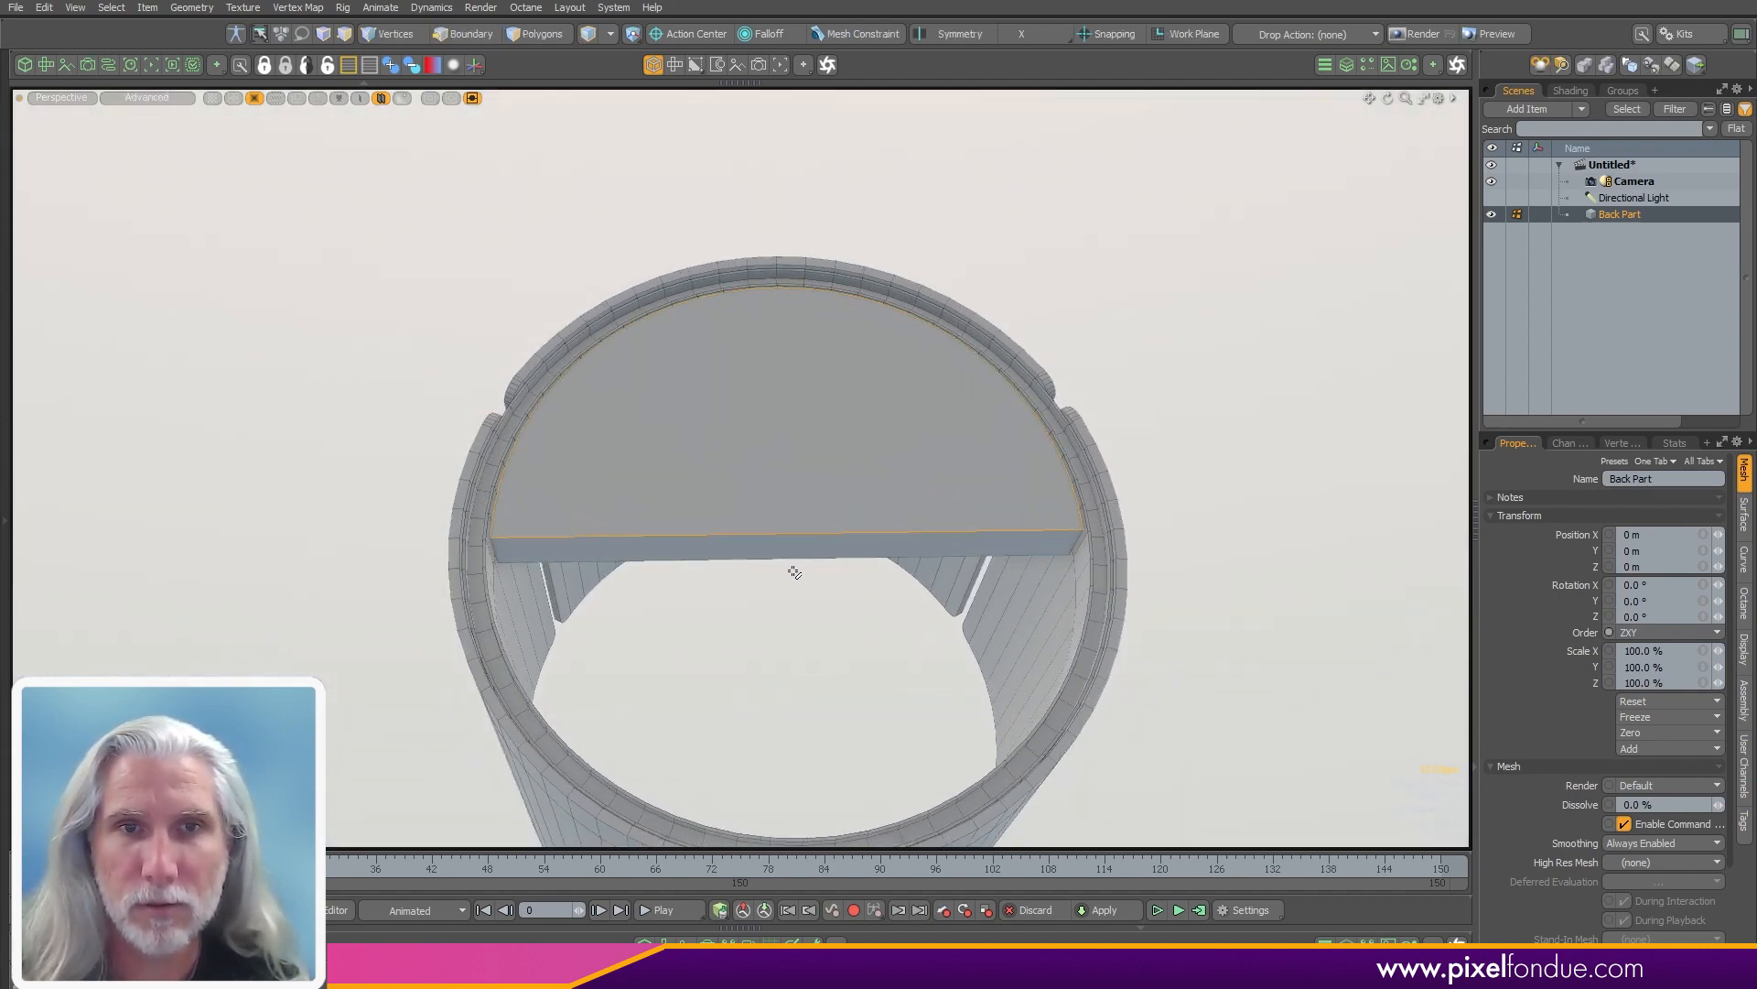
- Thicken the polygons along the ring's upper inner wall by an offset of -76.5 mm toward the centre, and clear the selection
left_click_drag(699, 509, 584, 572, "alt")
key("3")
left_click(515, 578)
double_click(516, 578)
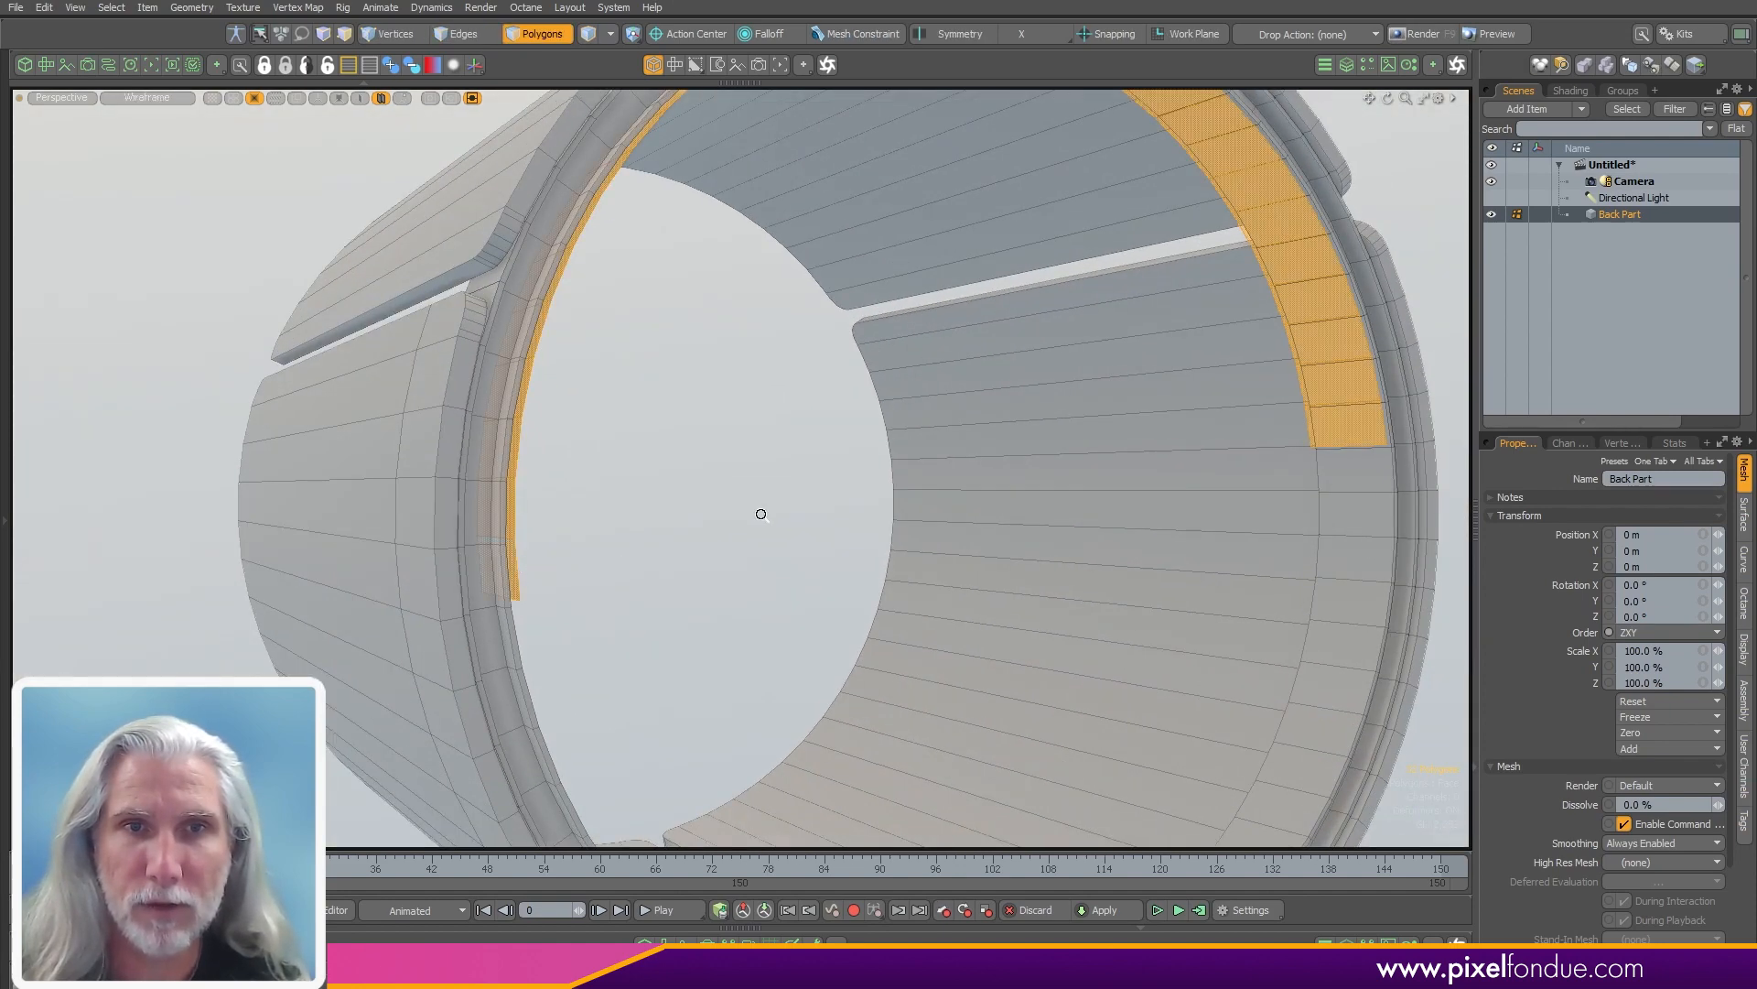
scroll(762, 514, "down", 3)
right_click(756, 518)
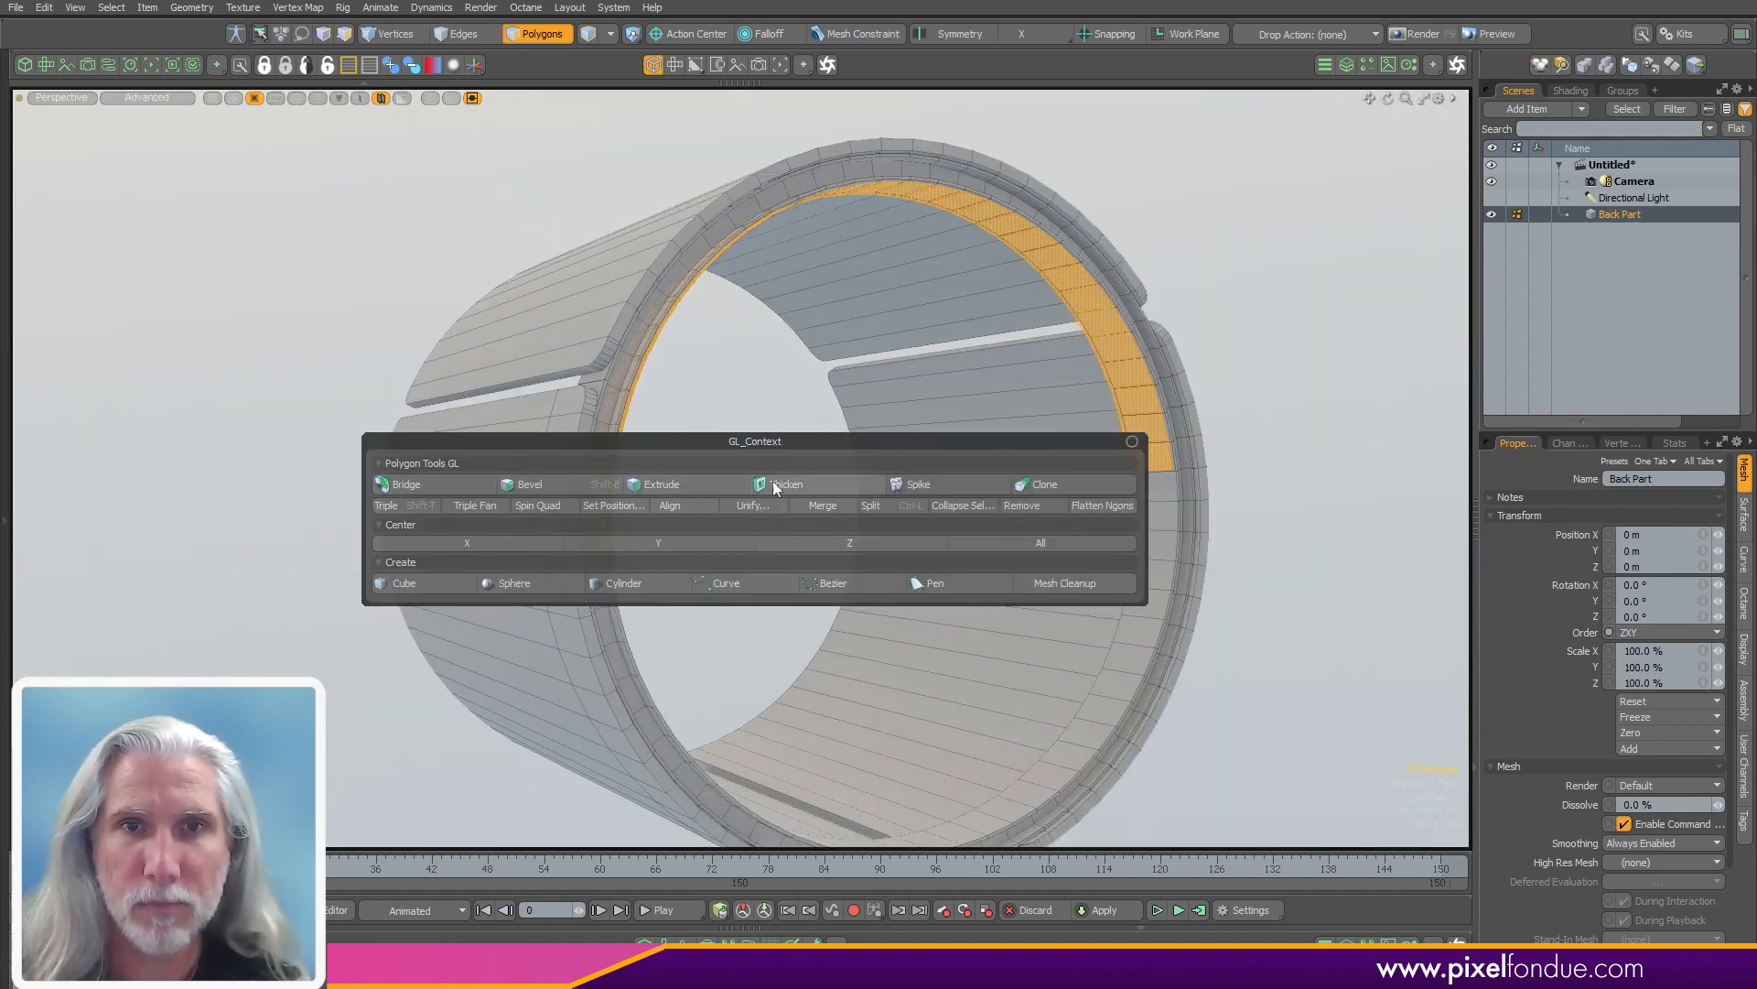
left_click(783, 484)
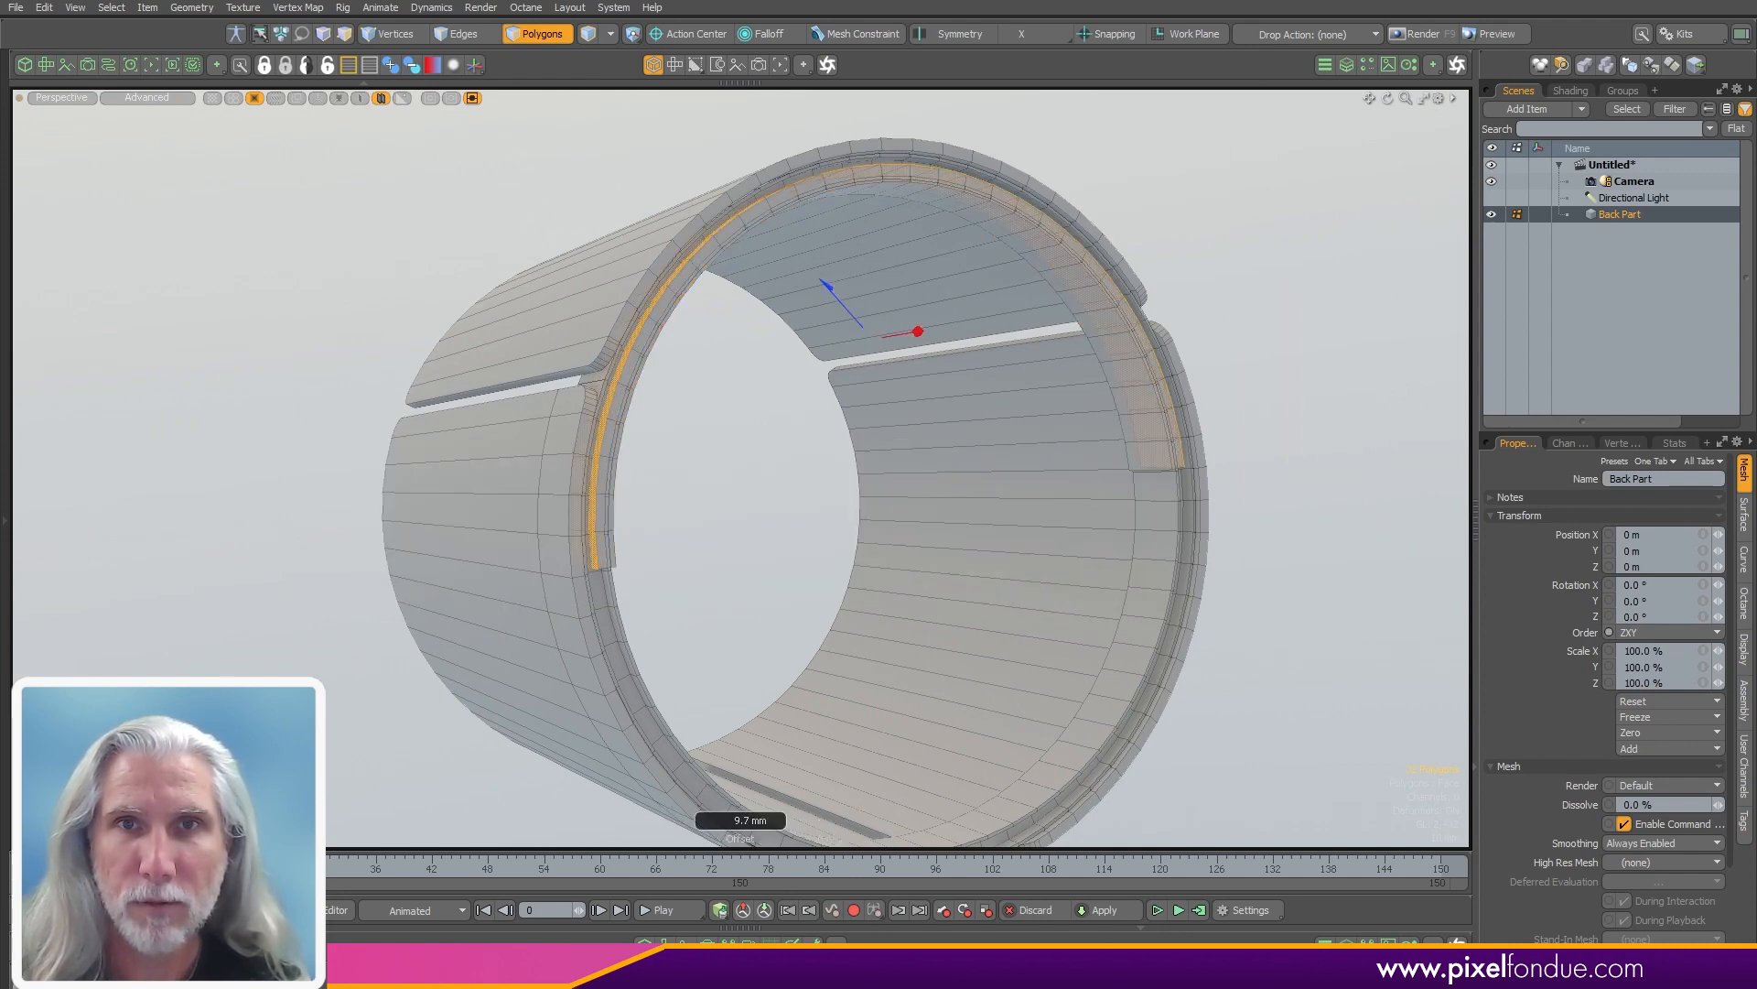
left_click_drag(1103, 458, 541, 581)
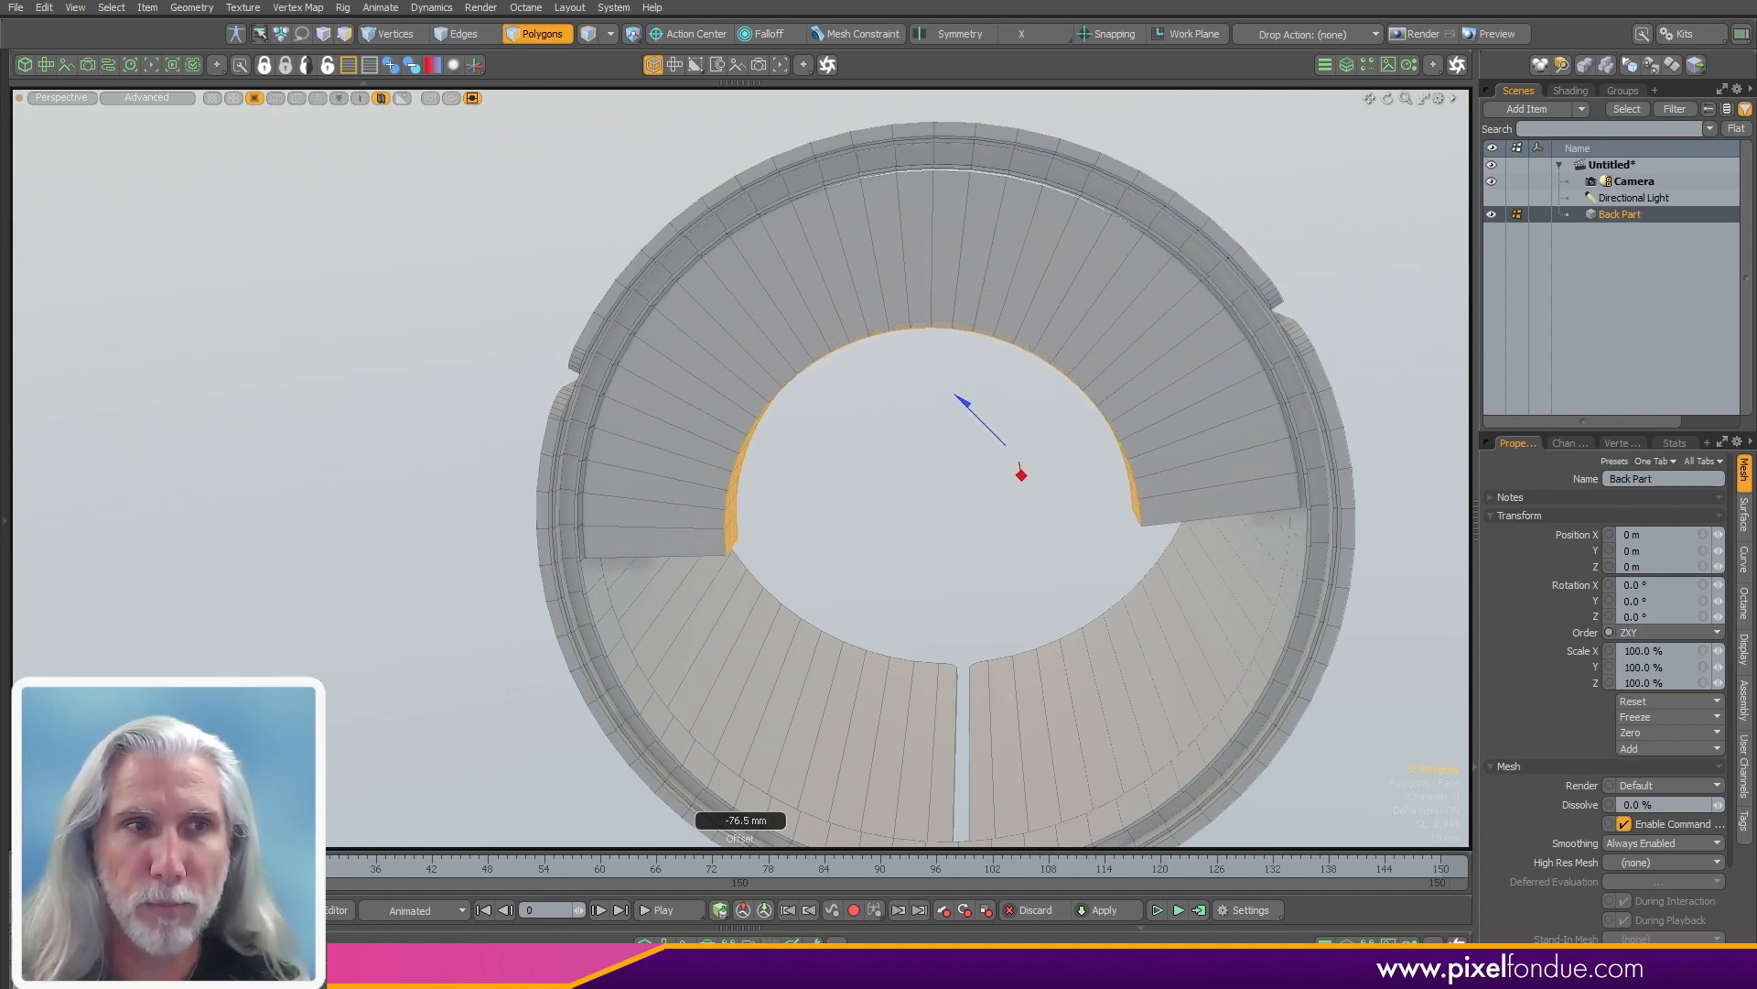
key("space")
left_click(682, 544)
- Add an edge loop along the middle of the arch's front face at 49%
left_click_drag(710, 580, 860, 463, "alt")
key("2")
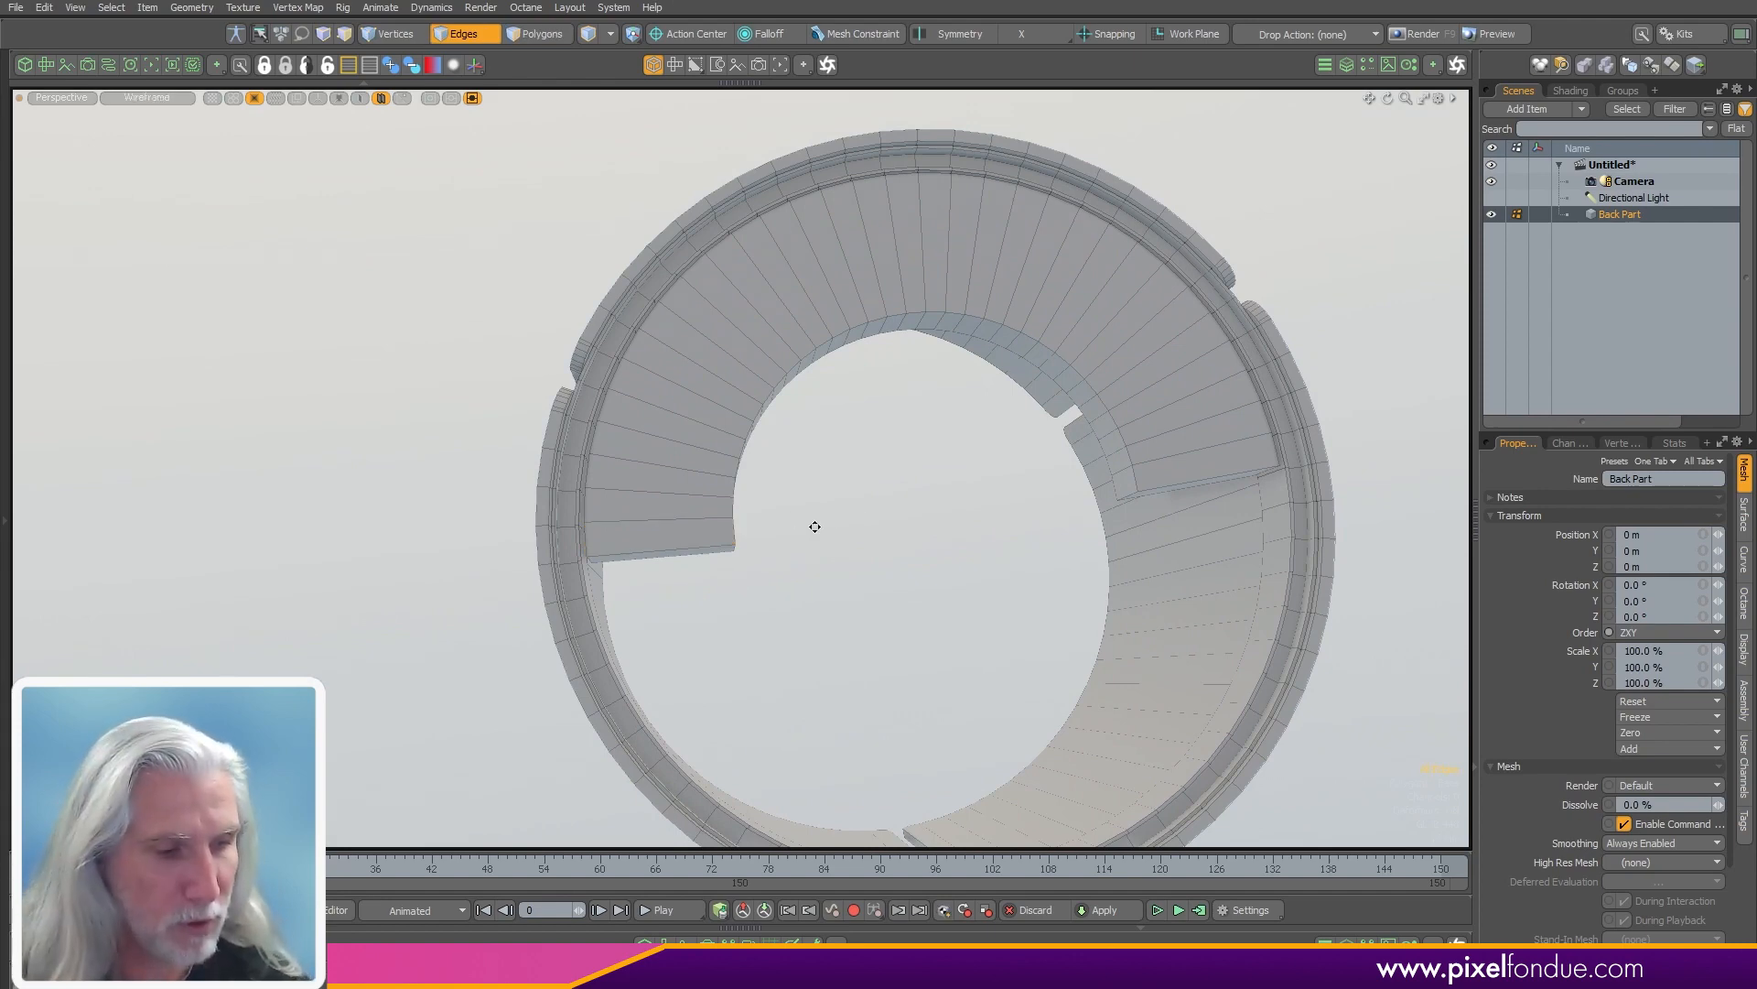
left_click(693, 518)
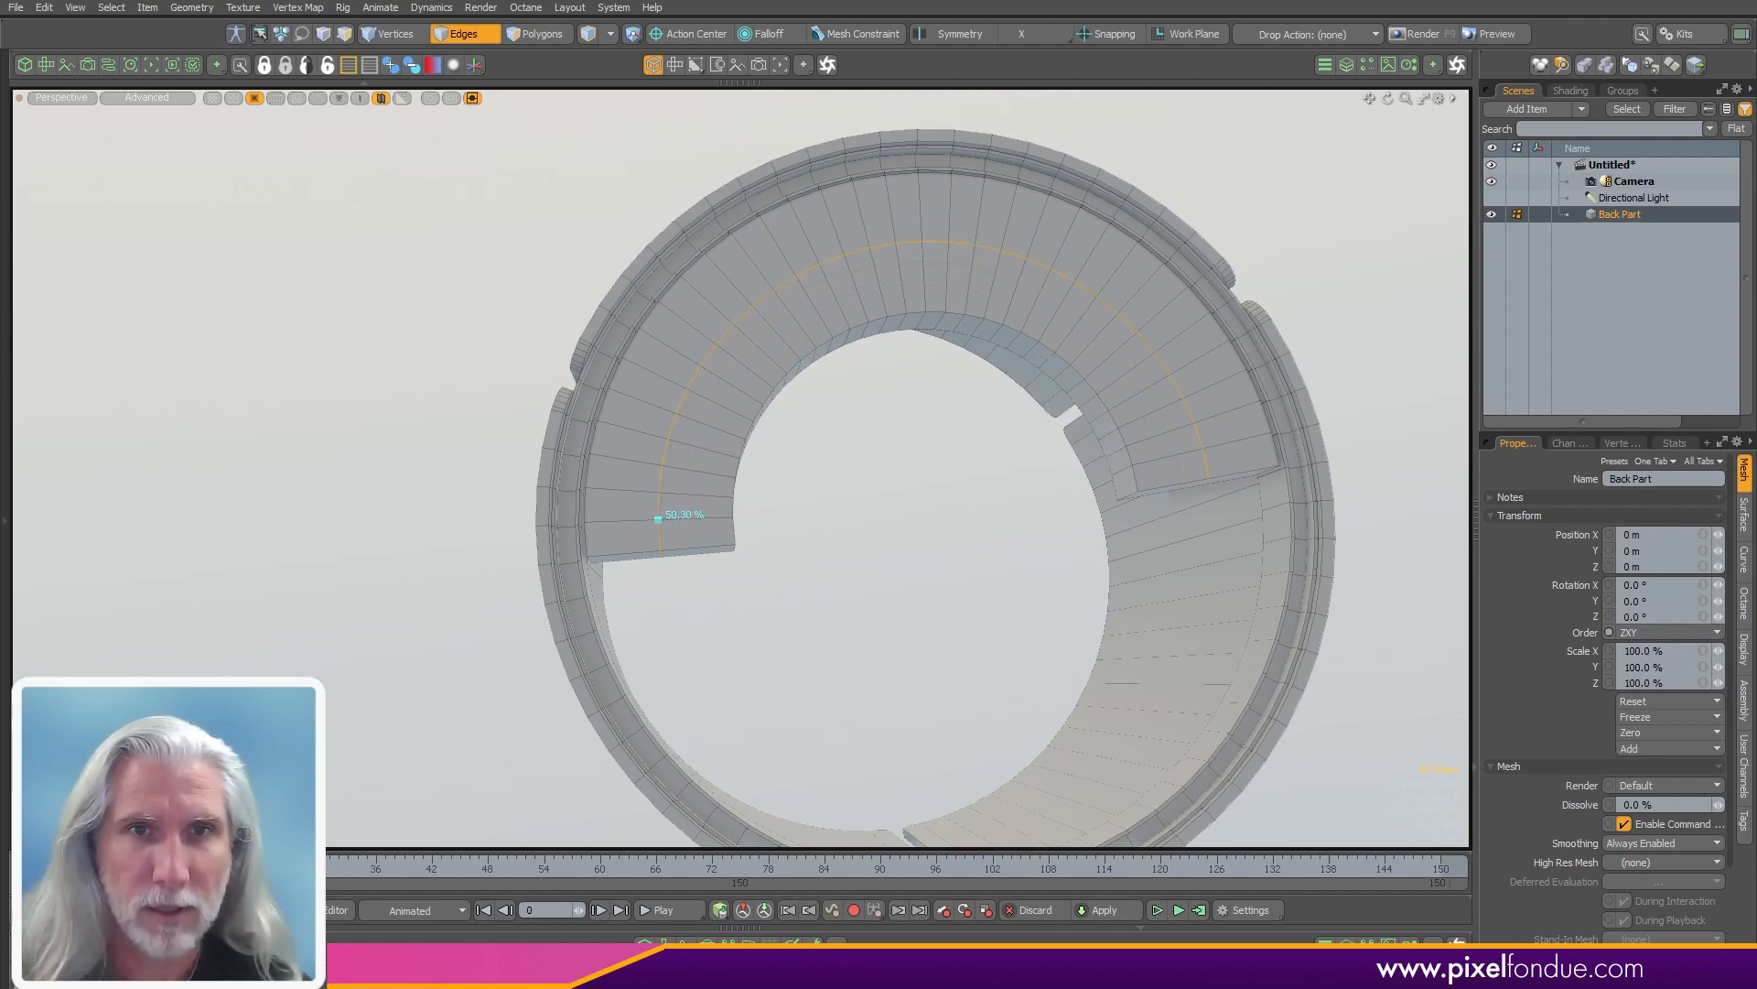
left_click_drag(767, 580, 706, 545)
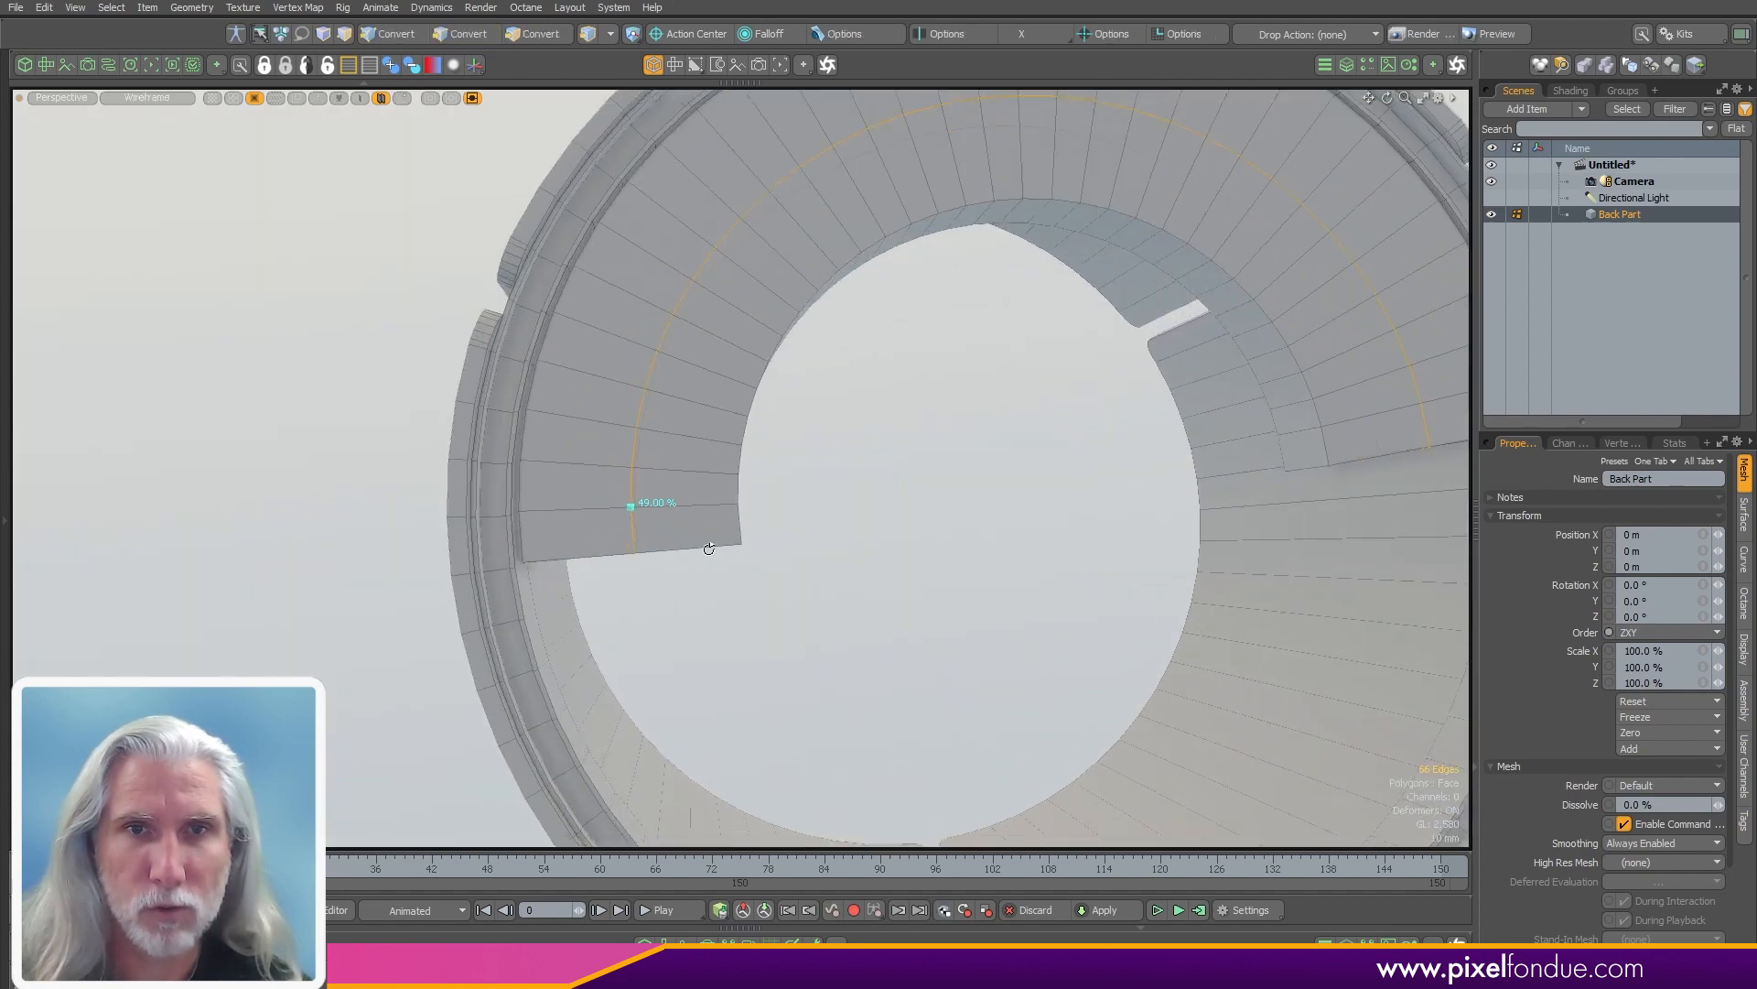
- Undo the one-sided end loop, turn on X symmetry, and add edge loops near both arch ends and along its inner rim
left_click(626, 539)
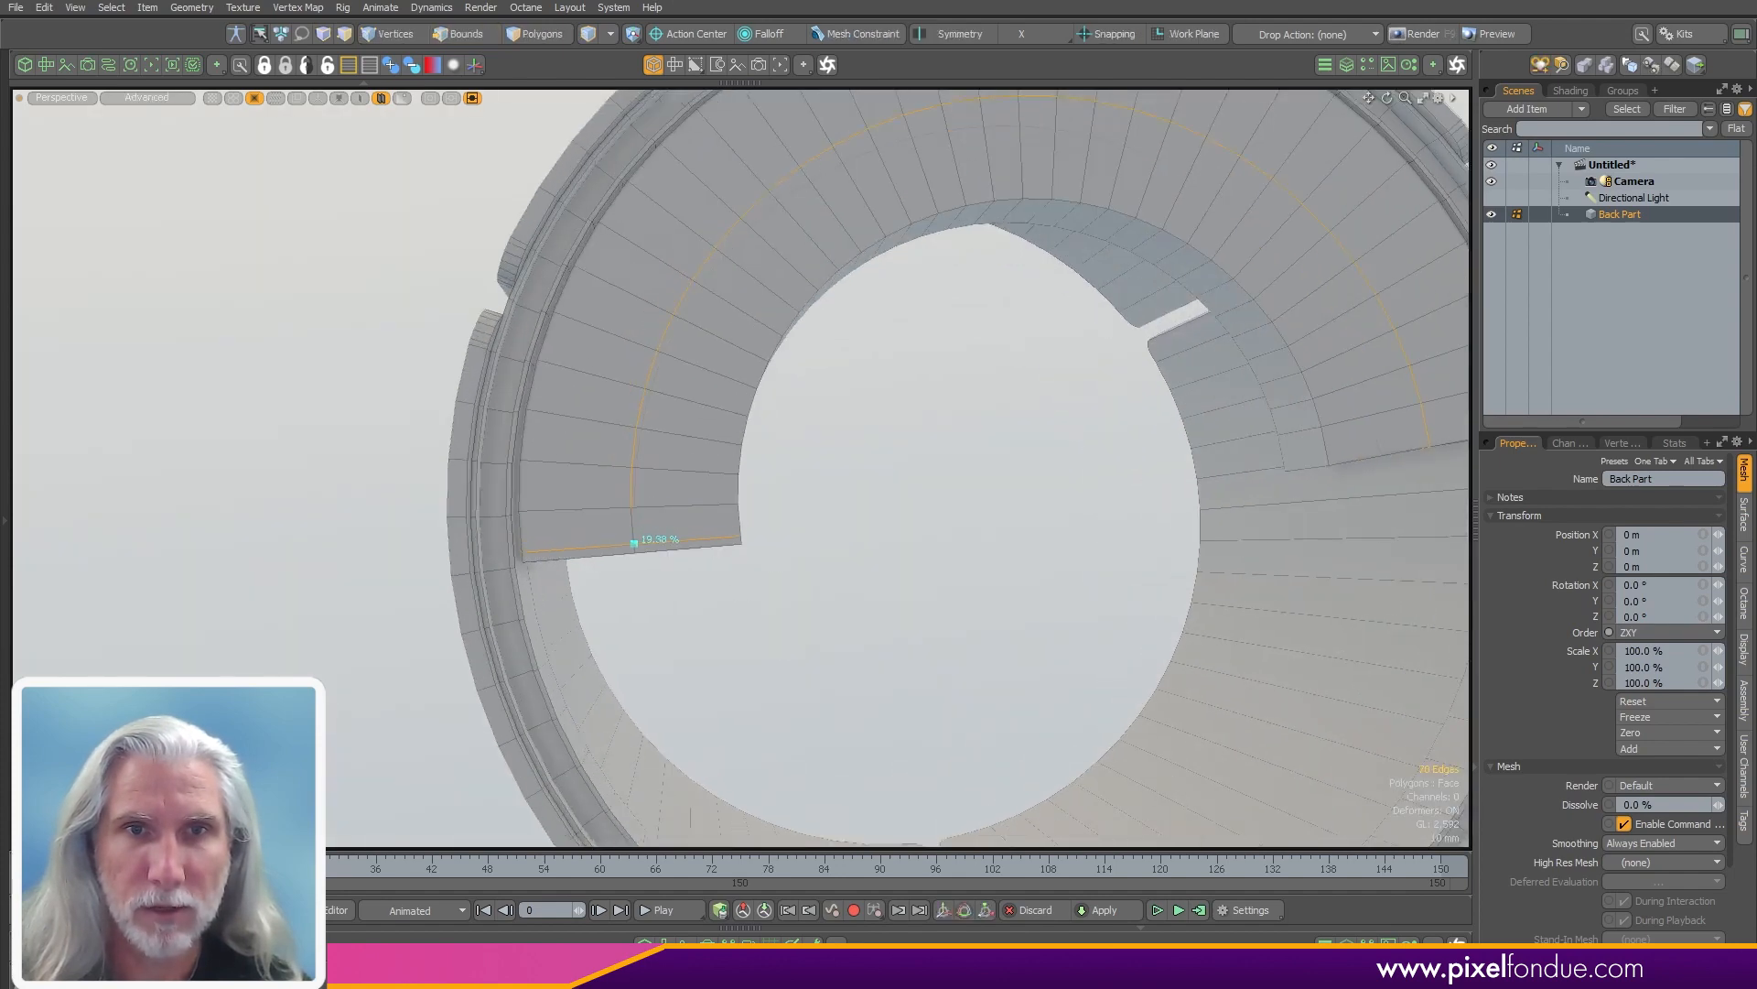
key("ctrl+z")
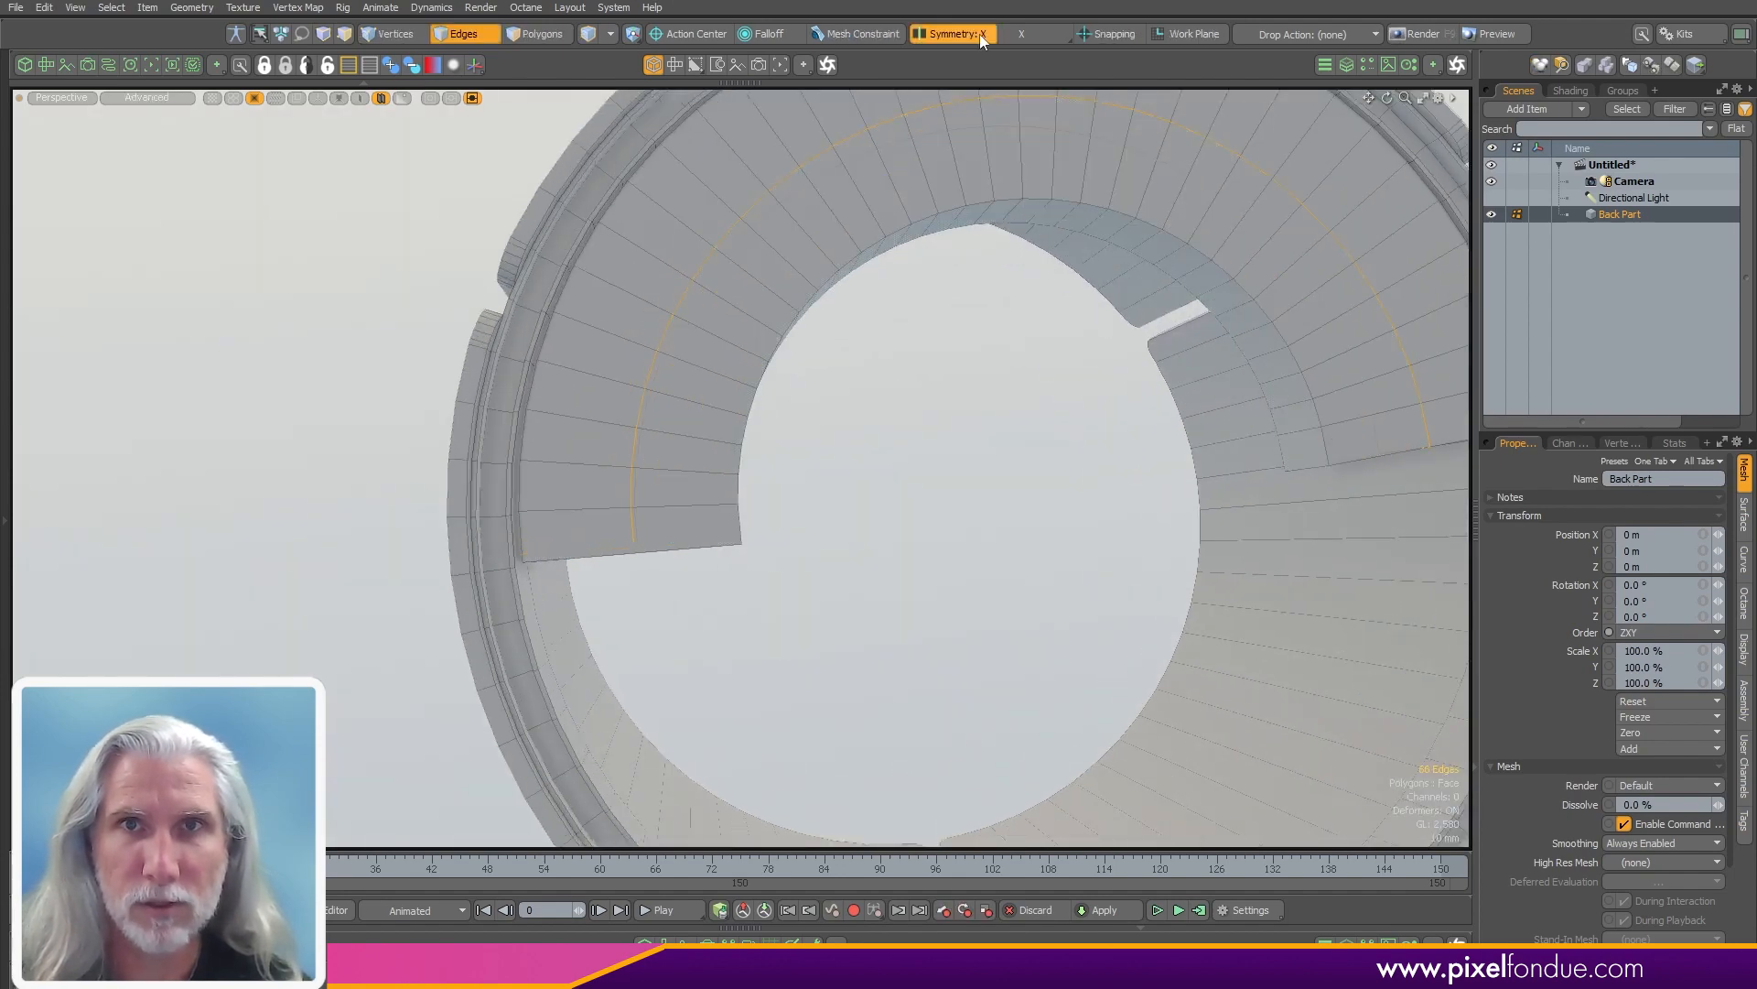
left_click(629, 531)
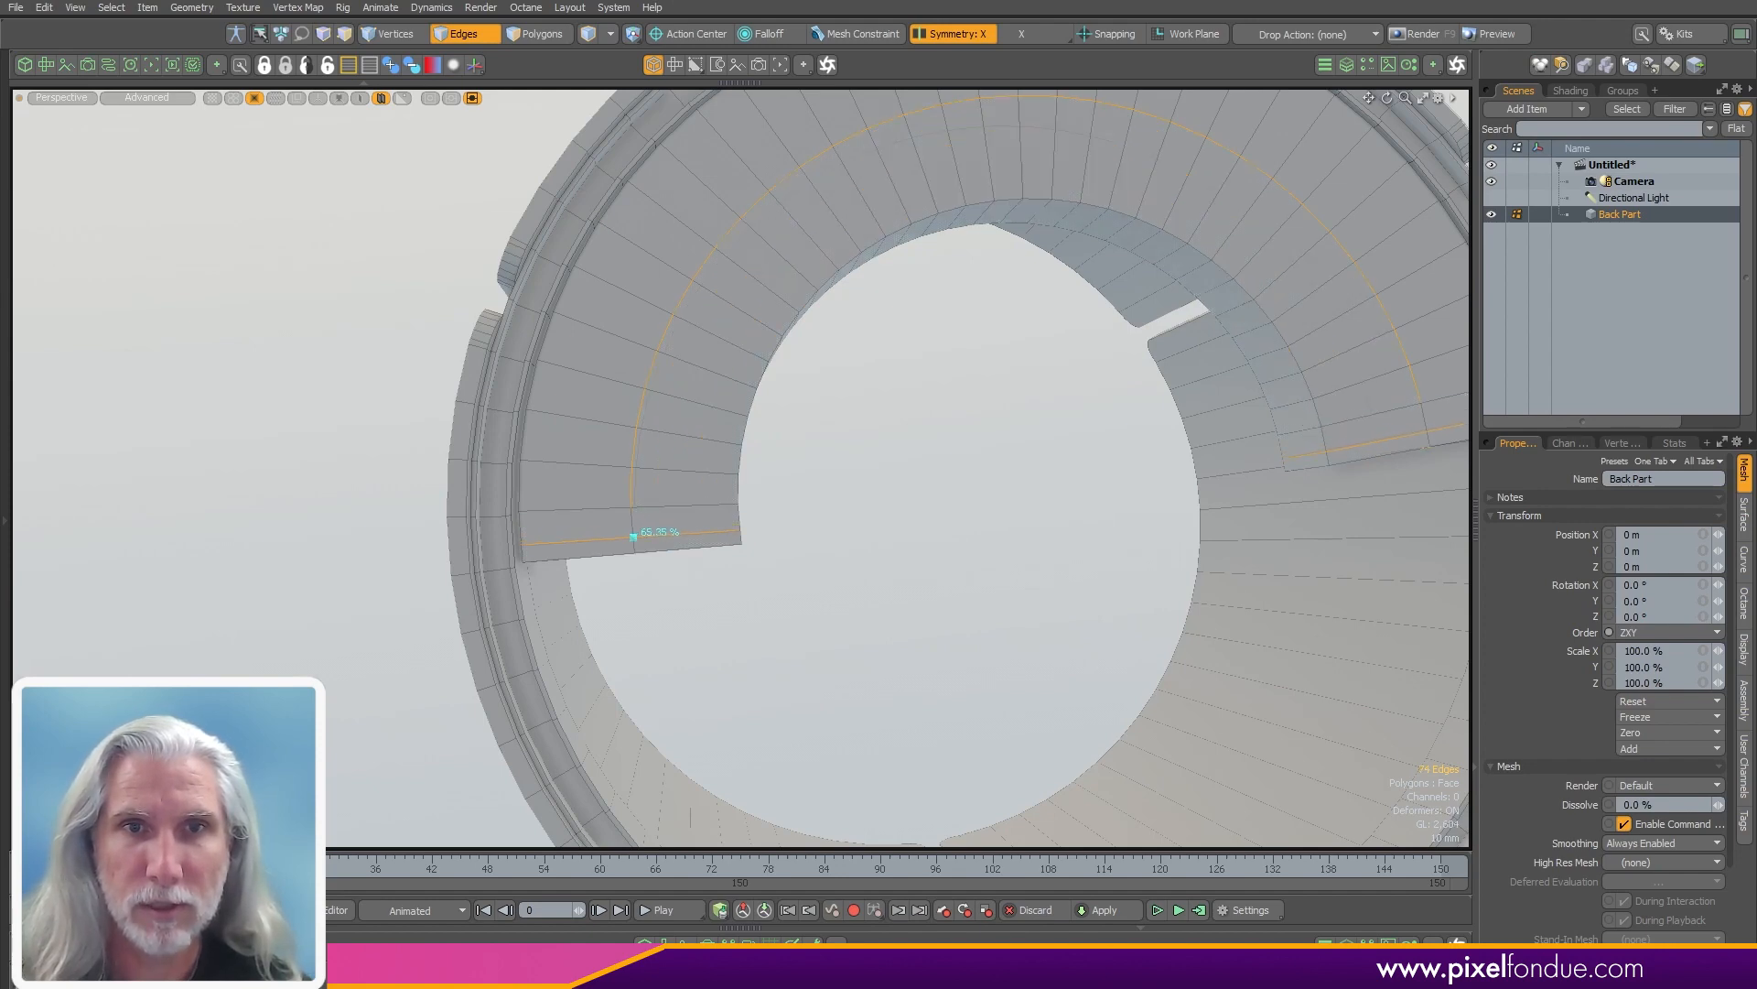
mouse_move(633, 541)
left_mouse_down("alt")
mouse_move(750, 510)
mouse_move(702, 518)
mouse_move(839, 525)
mouse_move(1053, 392)
mouse_move(1021, 405)
mouse_move(933, 238)
mouse_move(637, 161)
left_mouse_up("alt")
key("3")
left_click(688, 419)
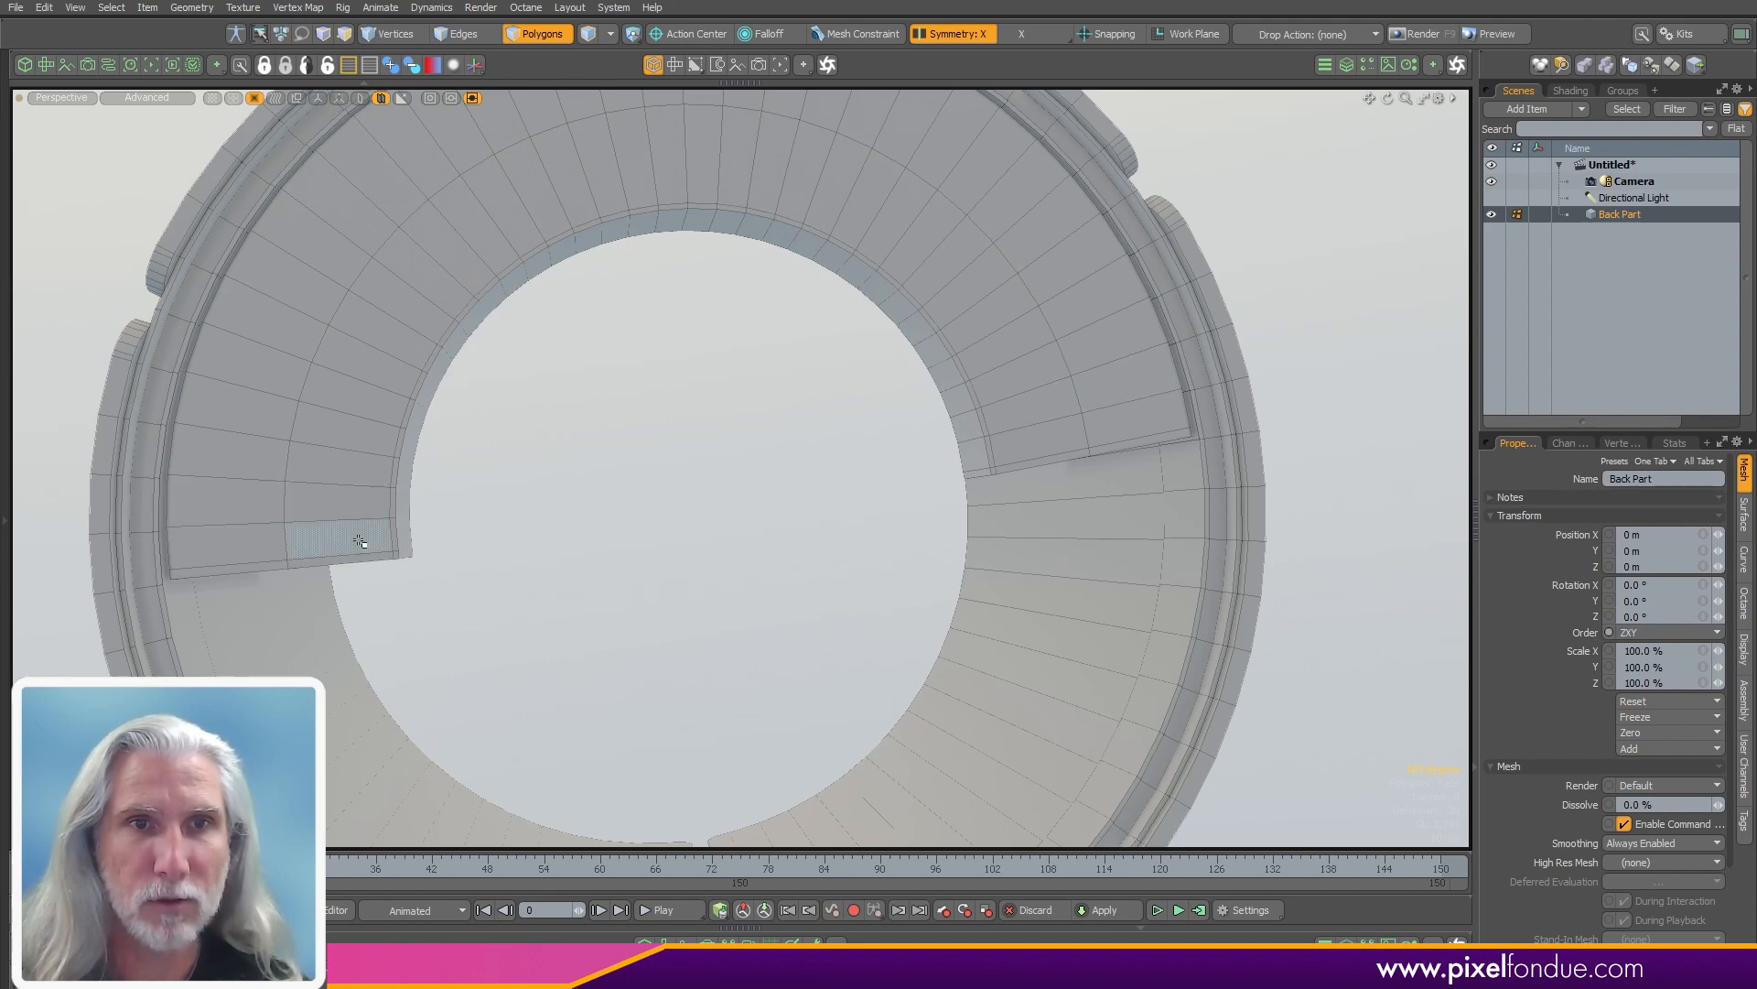
- Select the inner band of front-face polygons between the end loops and push it back into the arch as a recess
mouse_move(360, 542)
left_mouse_down()
mouse_move(388, 365)
mouse_move(687, 166)
left_mouse_up()
left_click_drag(842, 444, 677, 528, "alt")
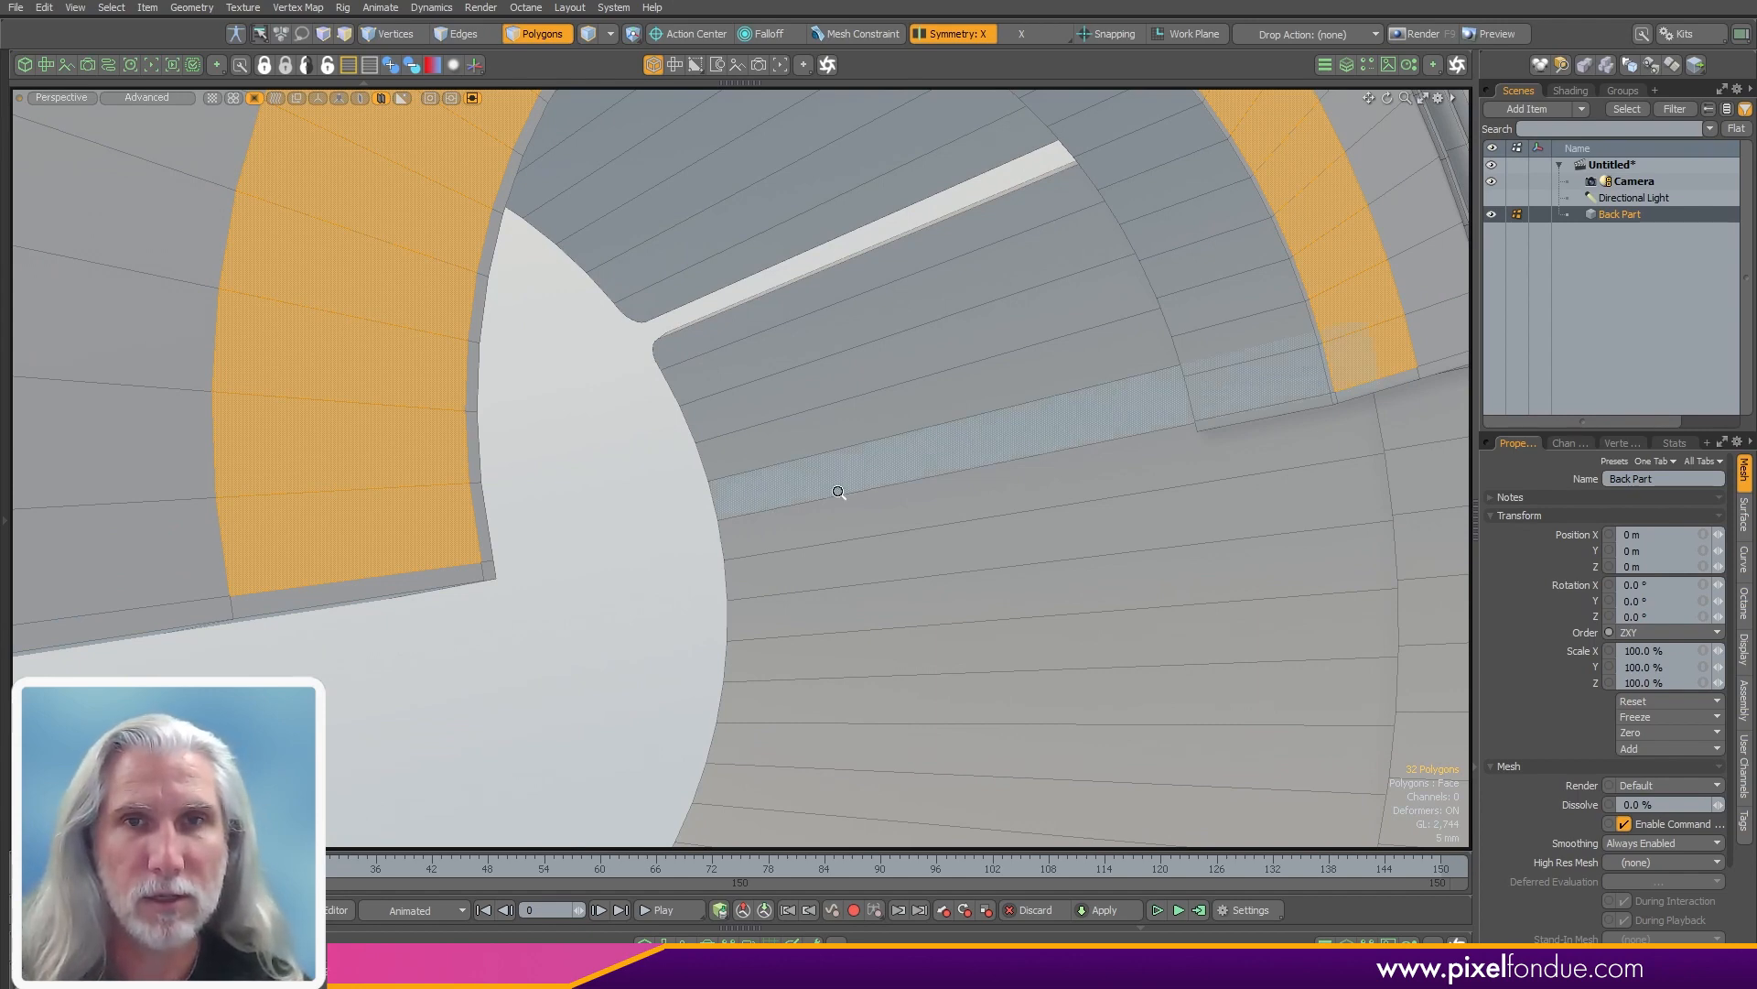
scroll(752, 522, "down", 4)
left_click_drag(742, 525, 723, 559, "alt")
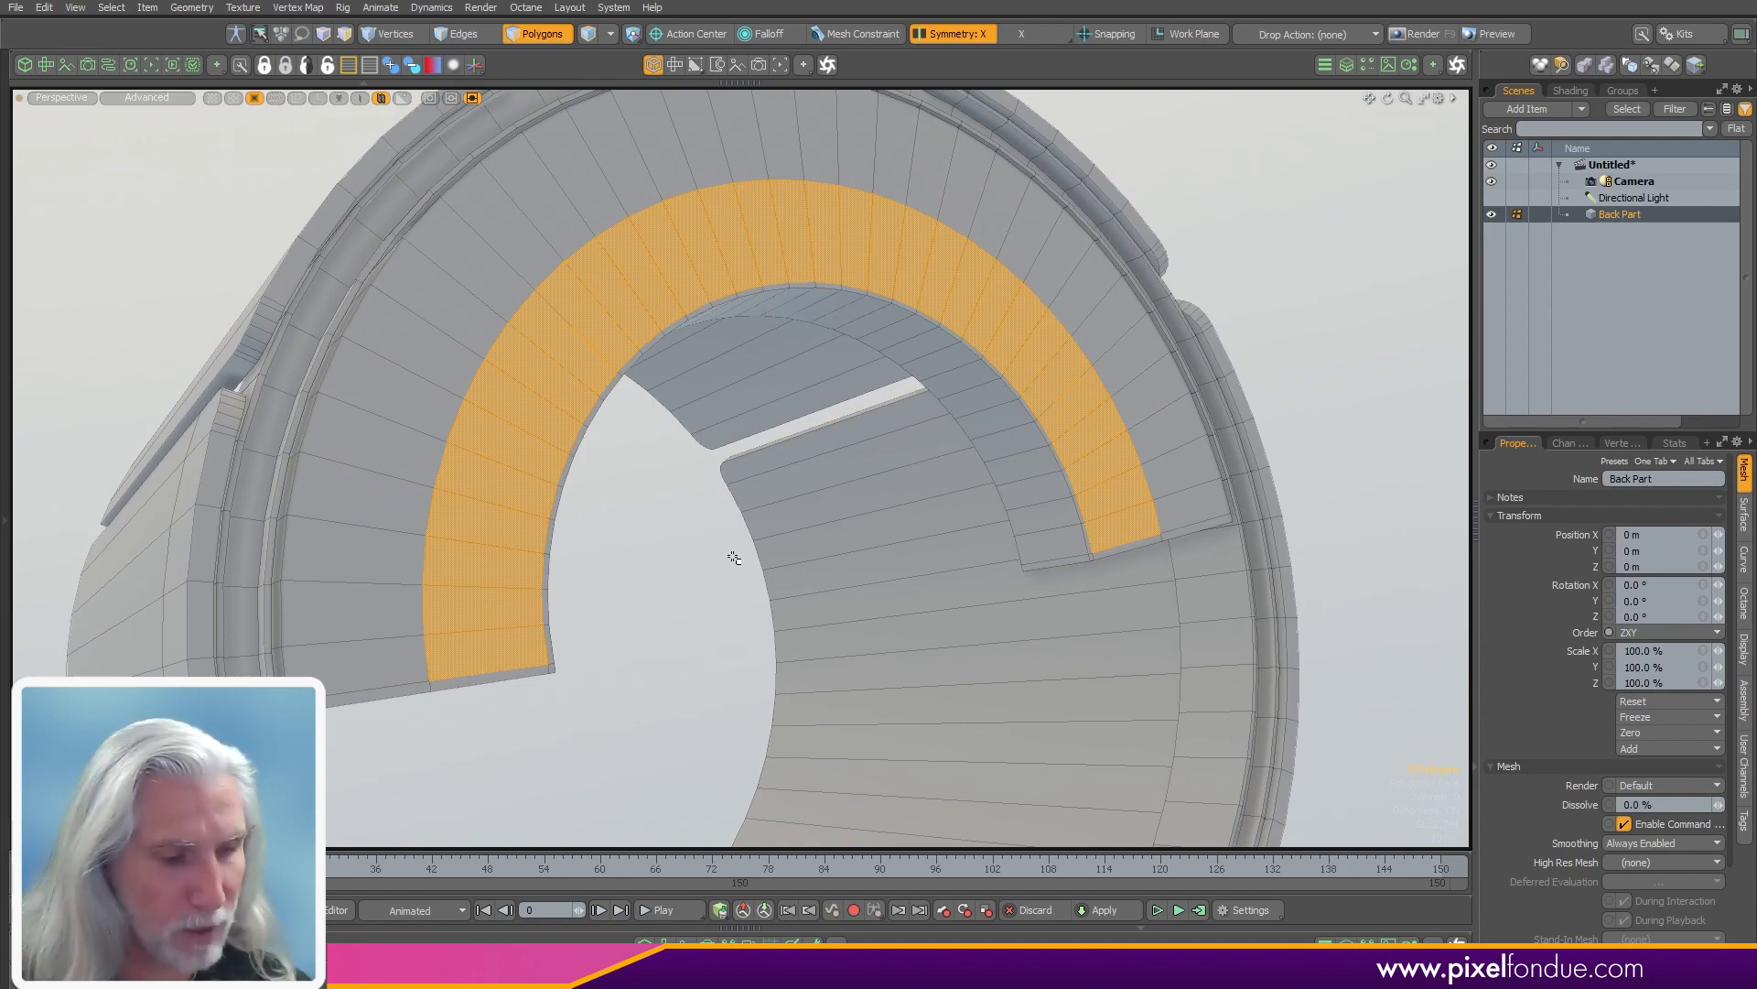
mouse_move(646, 394)
left_mouse_down()
mouse_move(564, 429)
mouse_move(627, 403)
mouse_move(663, 443)
mouse_move(274, 385)
mouse_move(537, 663)
mouse_move(731, 655)
mouse_move(683, 588)
mouse_move(464, 641)
mouse_move(560, 151)
mouse_move(596, 505)
mouse_move(550, 430)
mouse_move(882, 325)
mouse_move(933, 283)
mouse_move(865, 402)
left_mouse_up()
scroll(537, 663, "up", 3)
key("space")
left_click(731, 655)
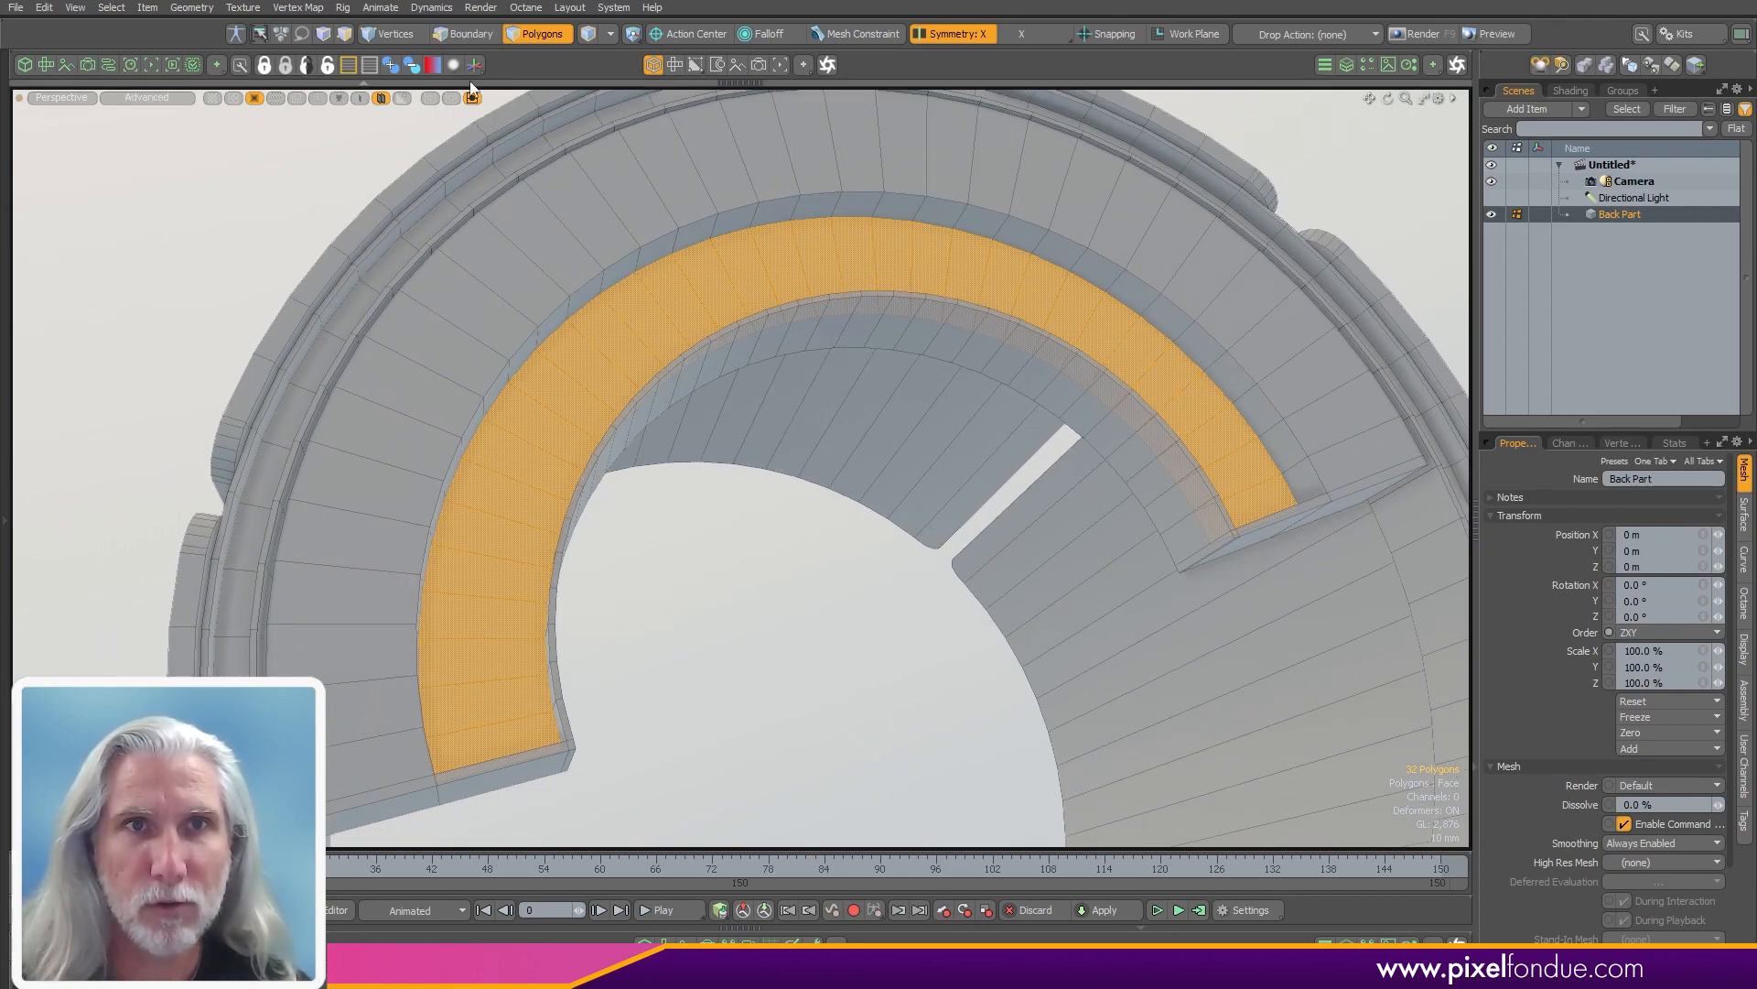
- Try beveling the boundary edges of the recess floor by 2 mm and clear the selection
left_click(481, 32, "ctrl")
mouse_move(593, 549)
left_mouse_down("alt")
mouse_move(629, 568)
mouse_move(491, 557)
mouse_move(521, 576)
mouse_move(493, 533)
mouse_move(570, 531)
left_mouse_up("alt")
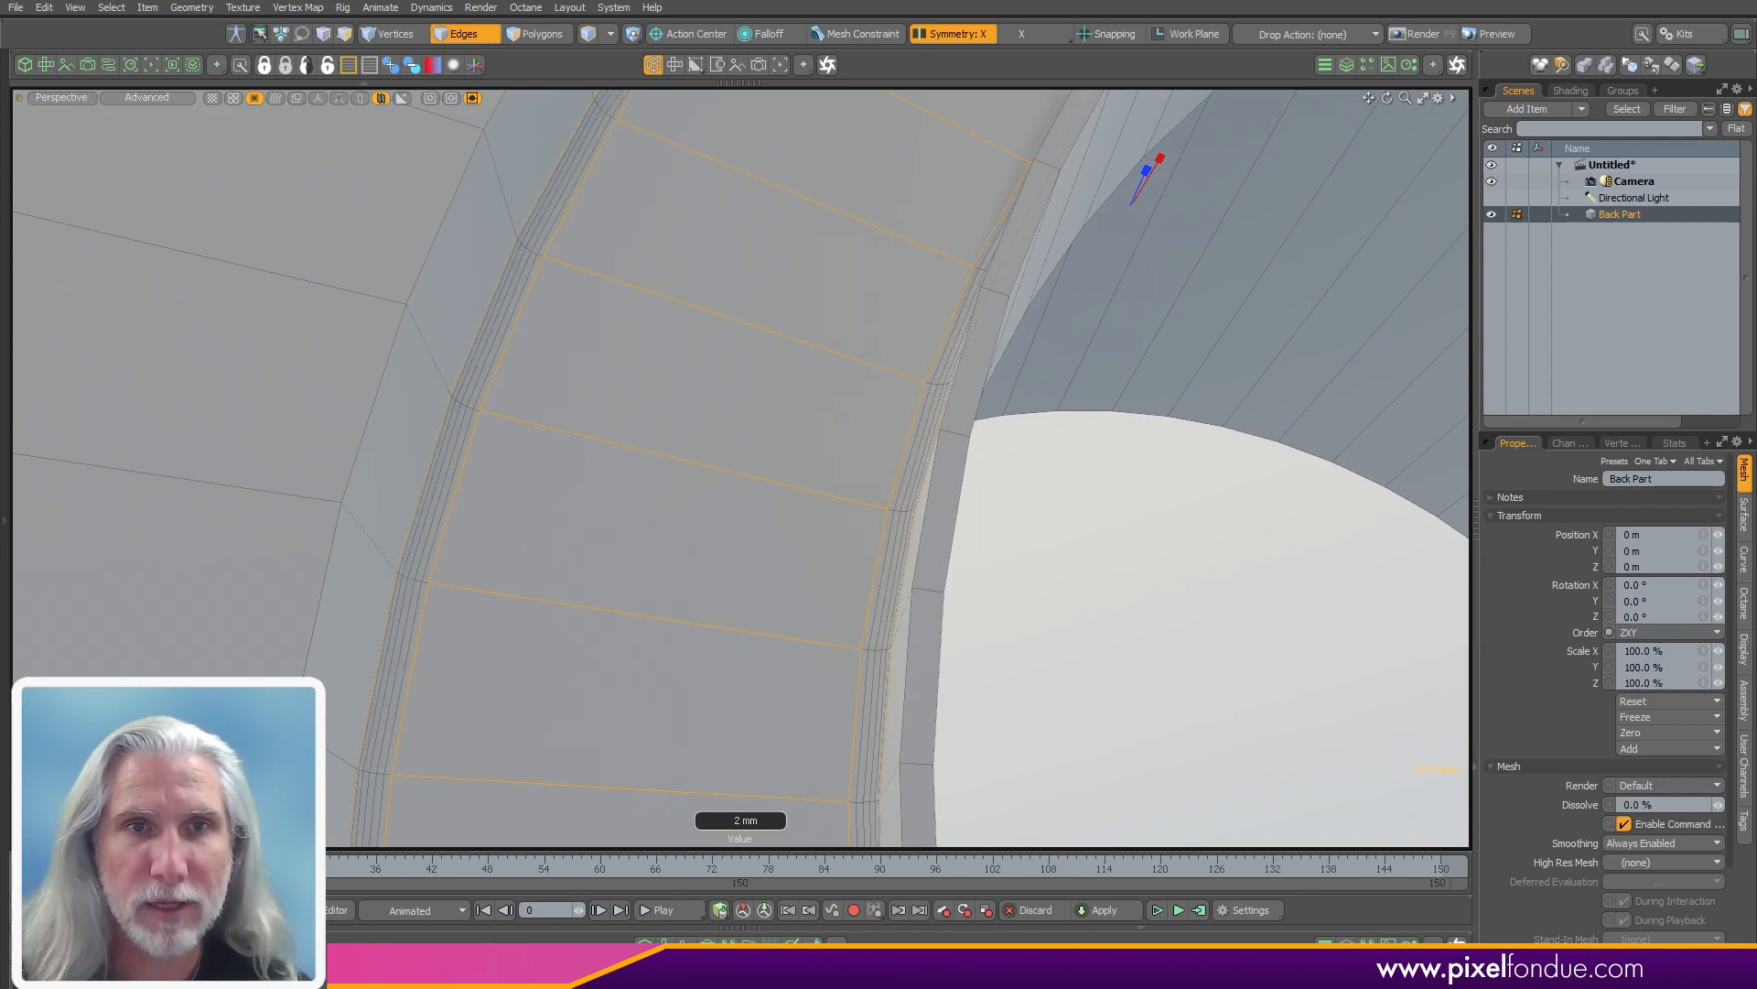
left_click_drag(584, 367, 702, 628, "alt")
left_click(1092, 446)
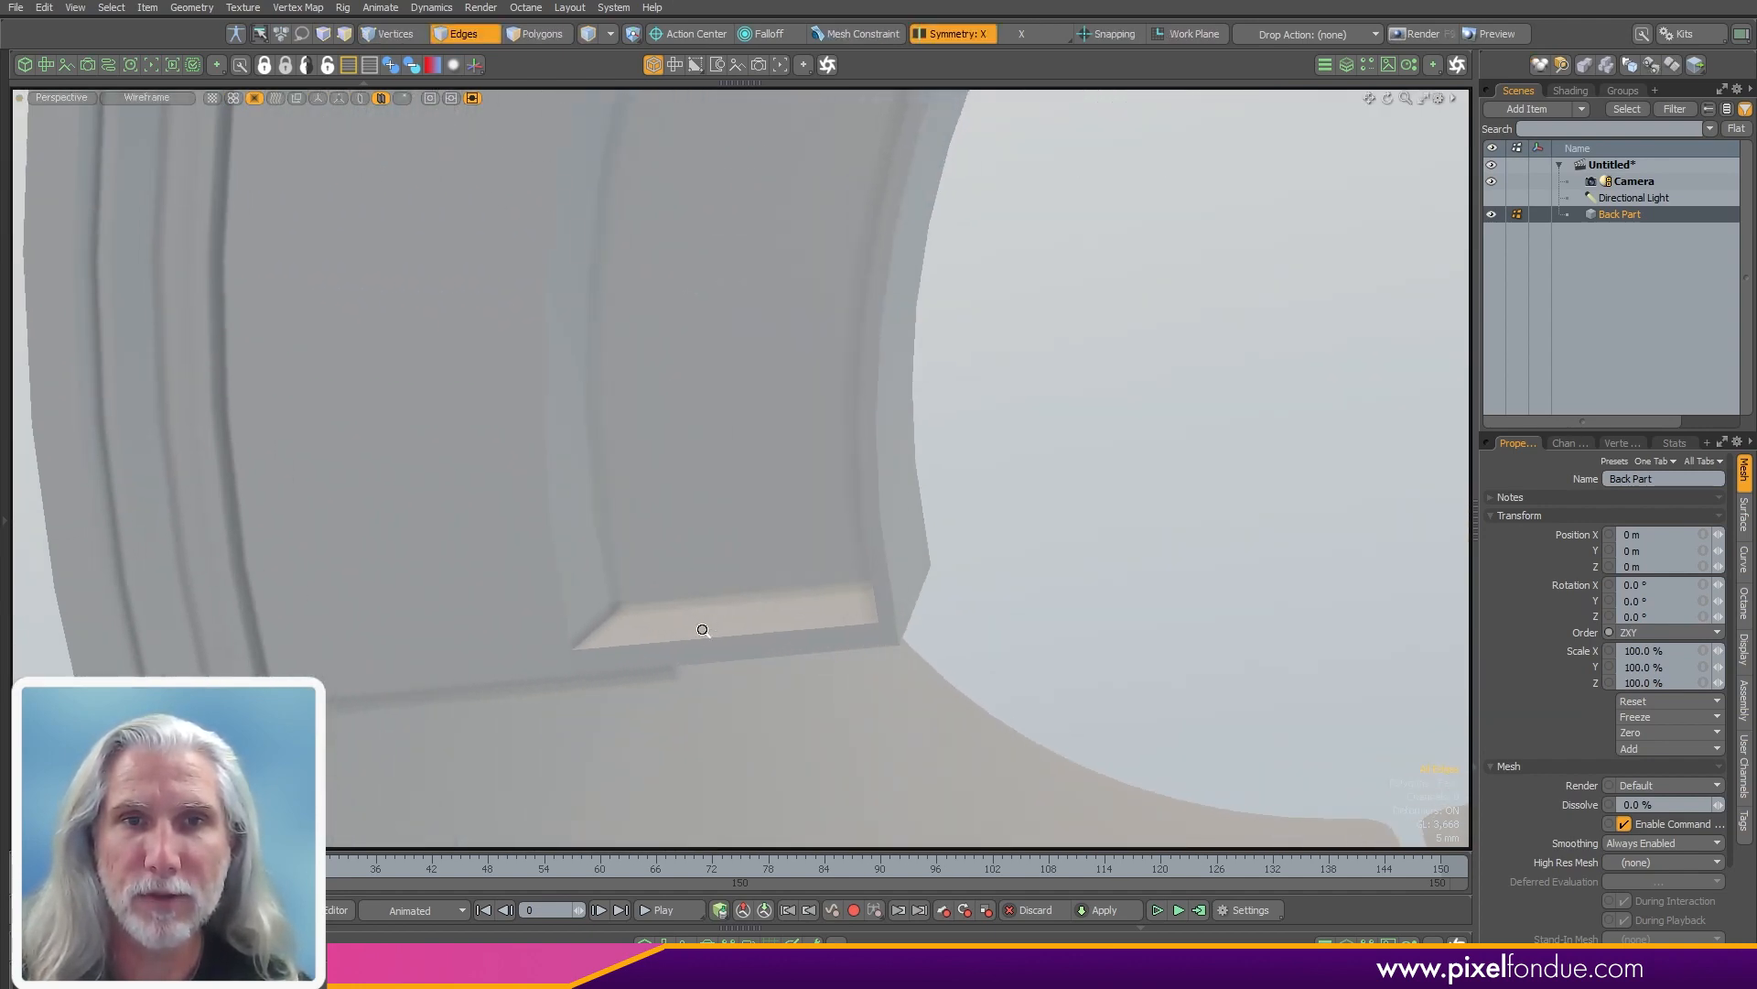
key("alt+q")
left_click(1237, 584)
- Try selecting the loop of recess side-wall polygons, and undo back to before the floor-edge bevel
left_click_drag(1111, 532, 816, 675, "alt")
key("3")
left_click(868, 588)
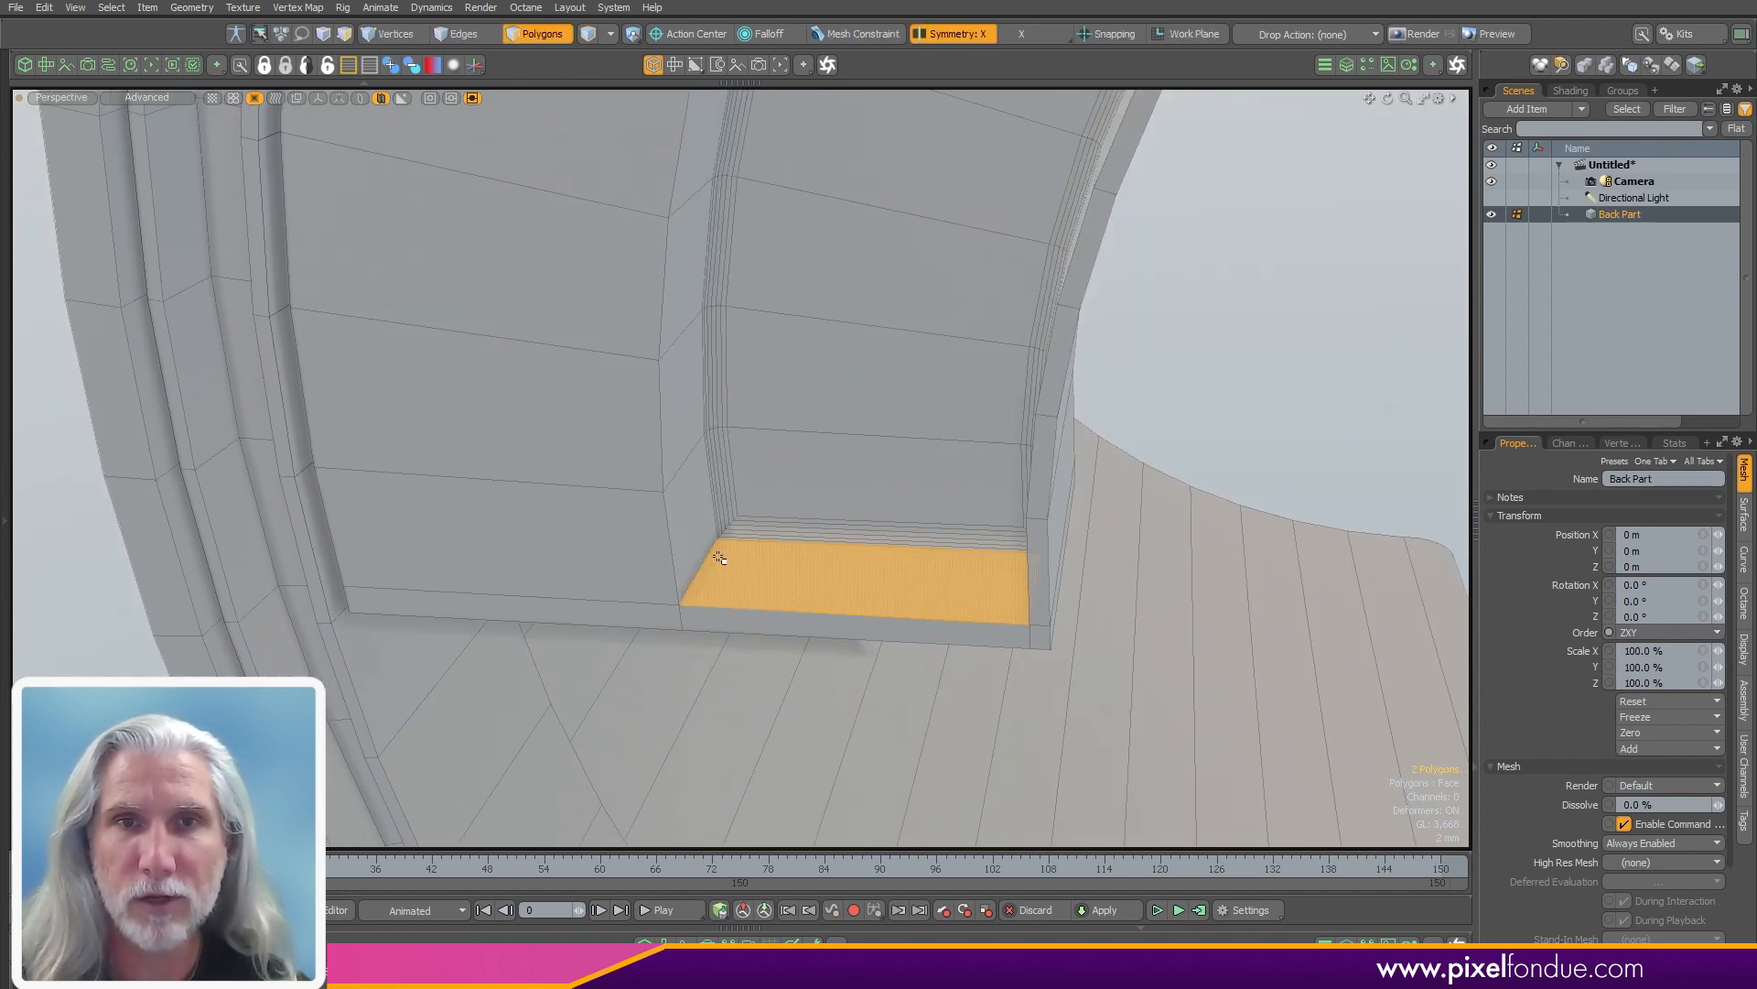
left_click(693, 550, "shift")
key("l")
left_click_drag(736, 559, 1076, 541, "alt")
key("ctrl+z")
key("ctrl+z")
key("ctrl+z")
key("ctrl+z")
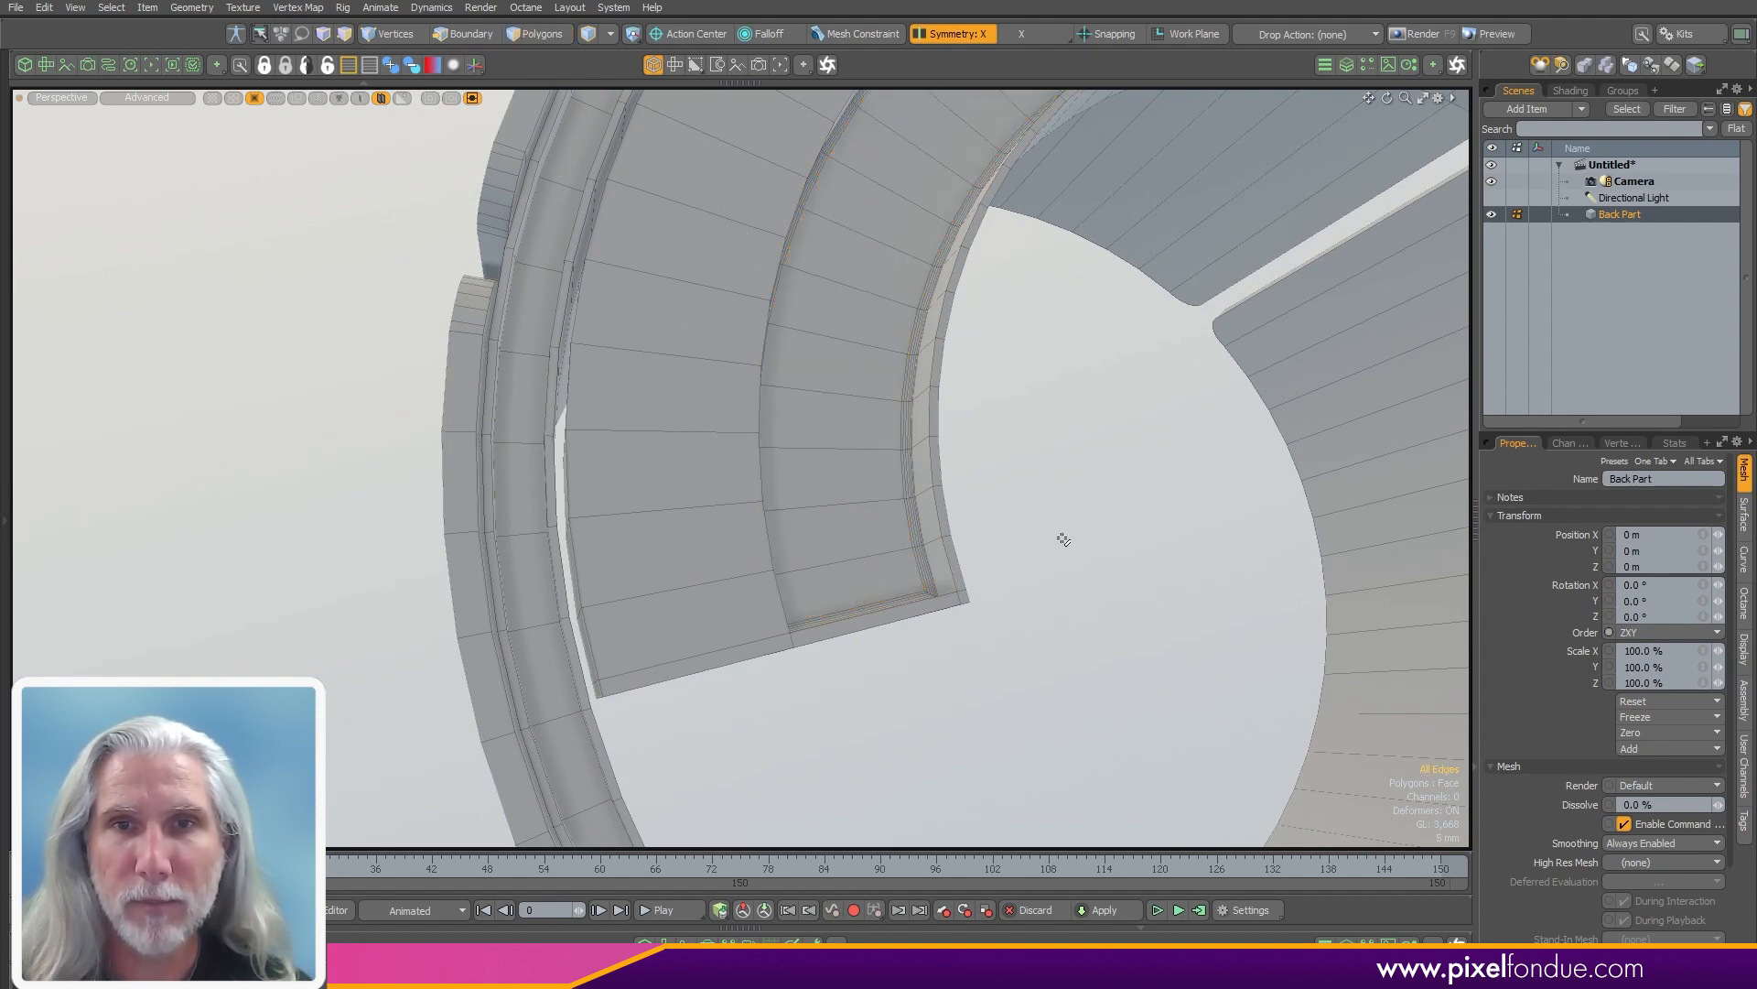
- Select the full loop of side-wall polygons around the recess and convert it to its boundary edges
left_click_drag(1055, 542, 739, 548, "alt")
key("l")
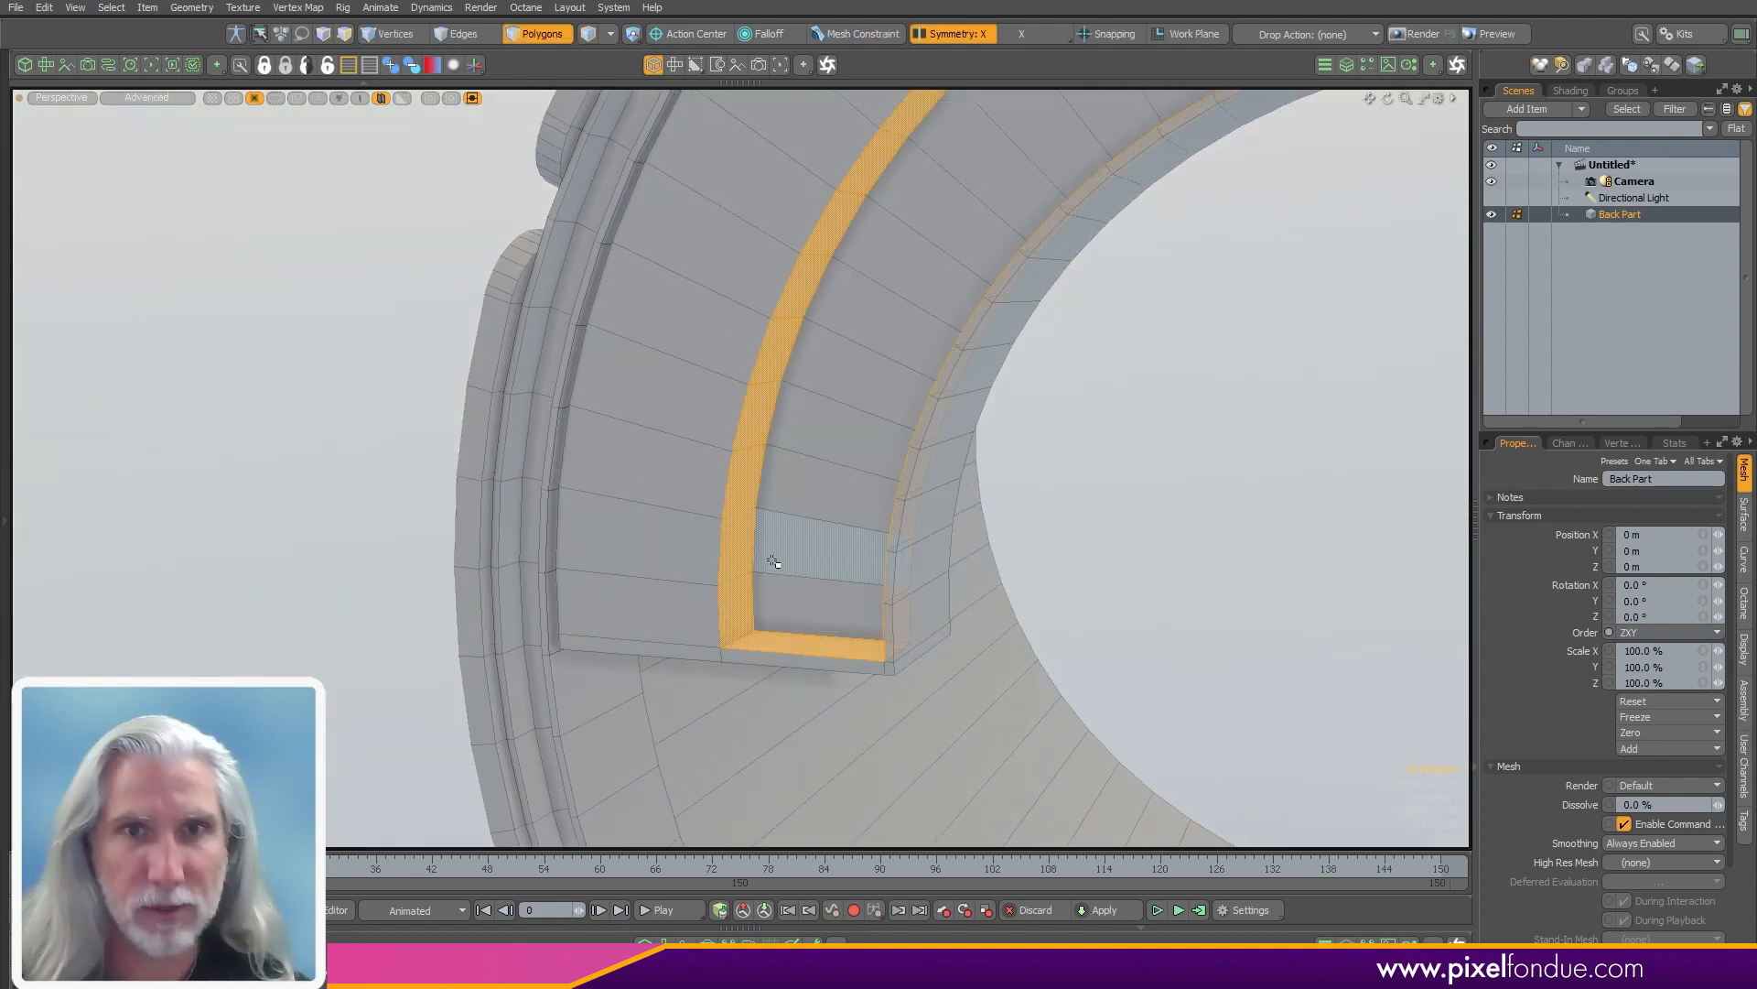
left_click(466, 42, "ctrl")
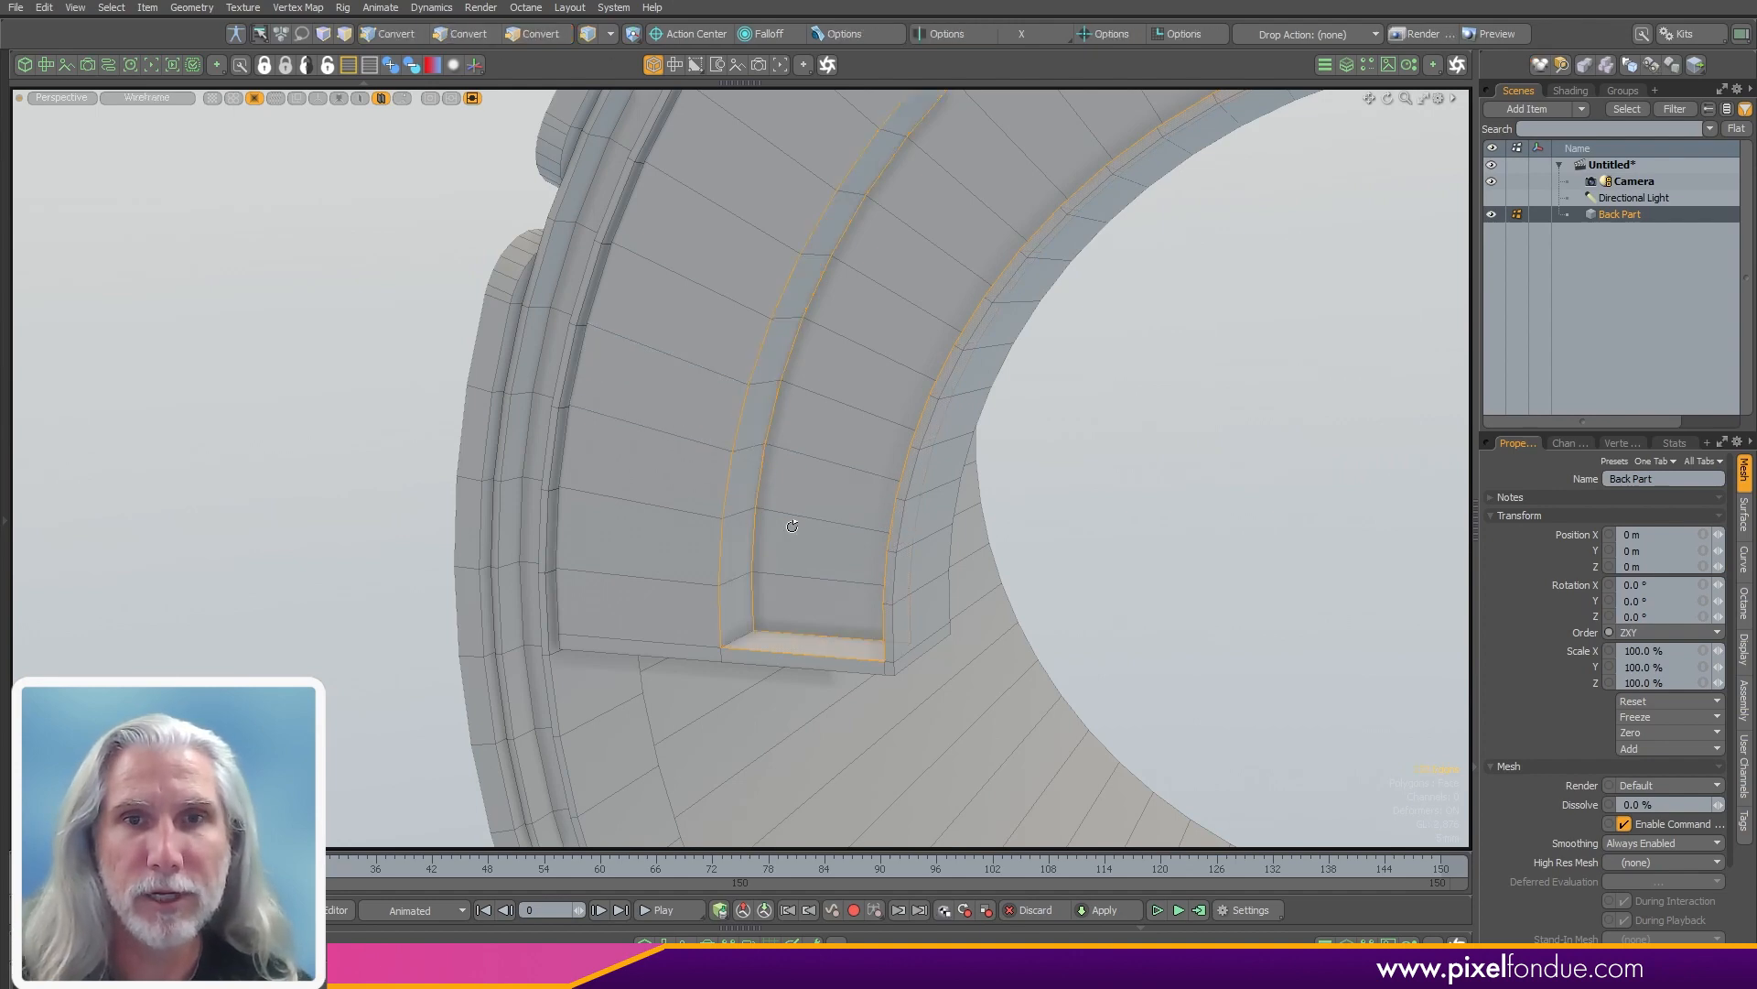
left_click_drag(792, 522, 991, 648, "alt")
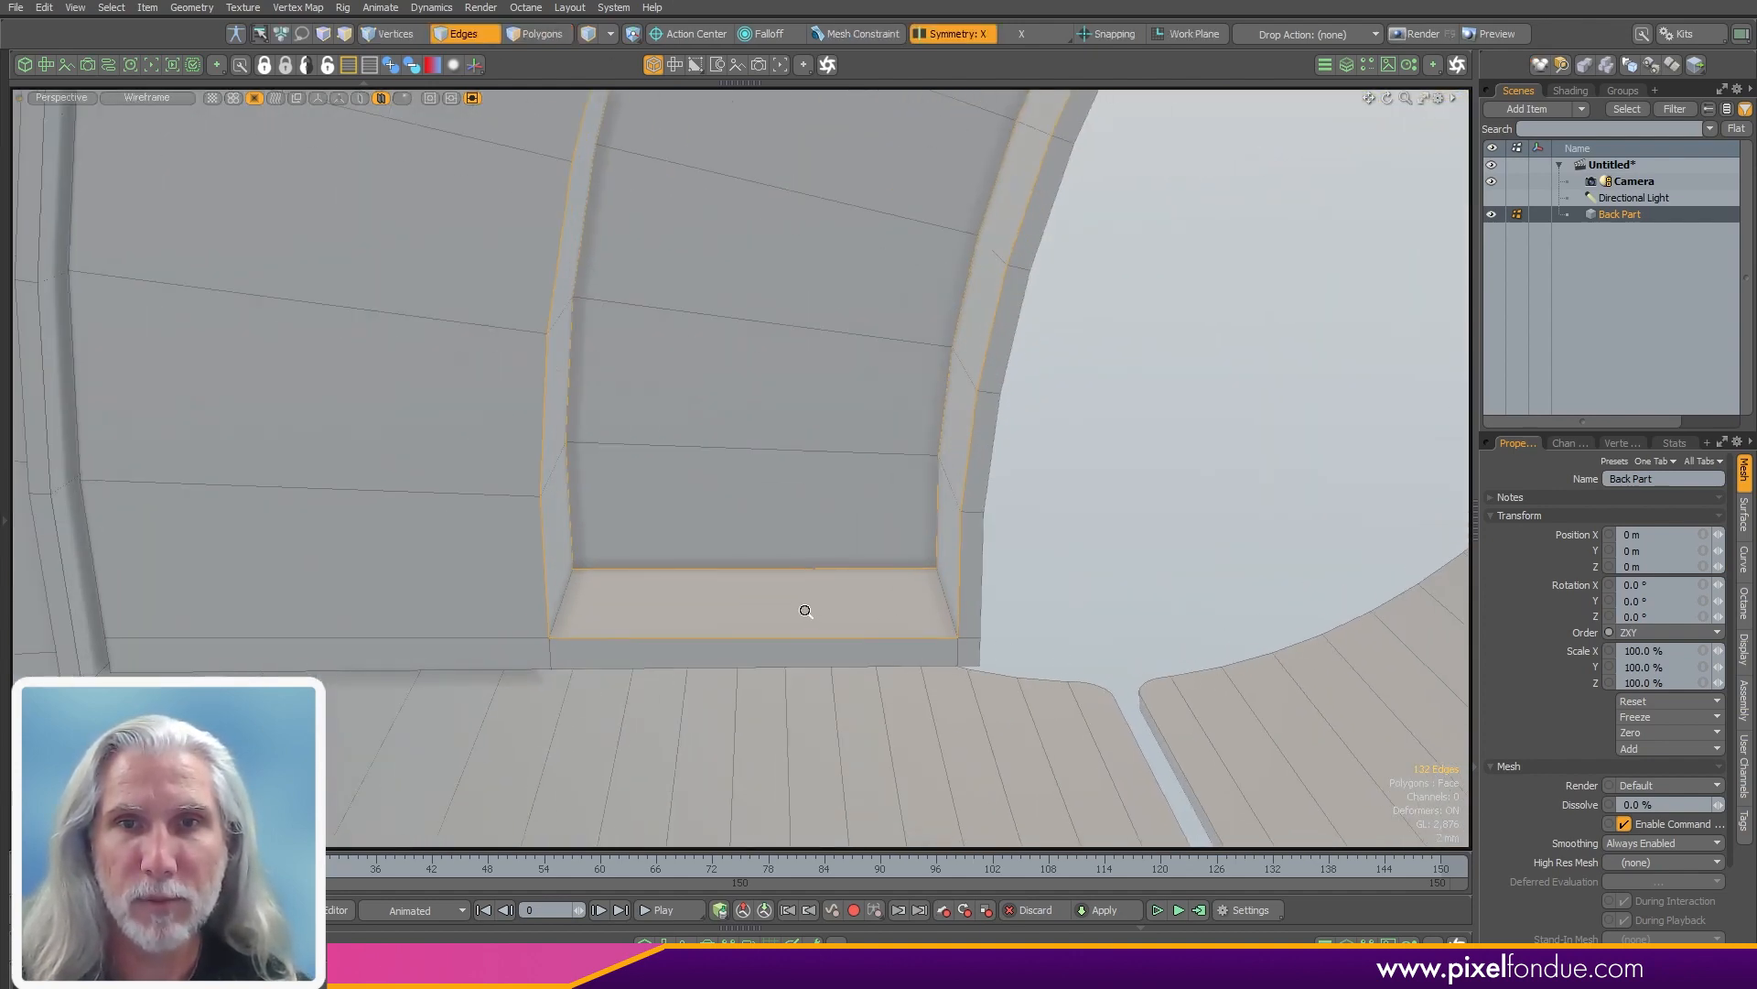
- Try beveling the upper and lower boundary edges of the recess walls by about 1.86 mm and examine the corners
left_click_drag(726, 608, 854, 600, "alt")
key("b")
scroll(540, 658, "up", 6)
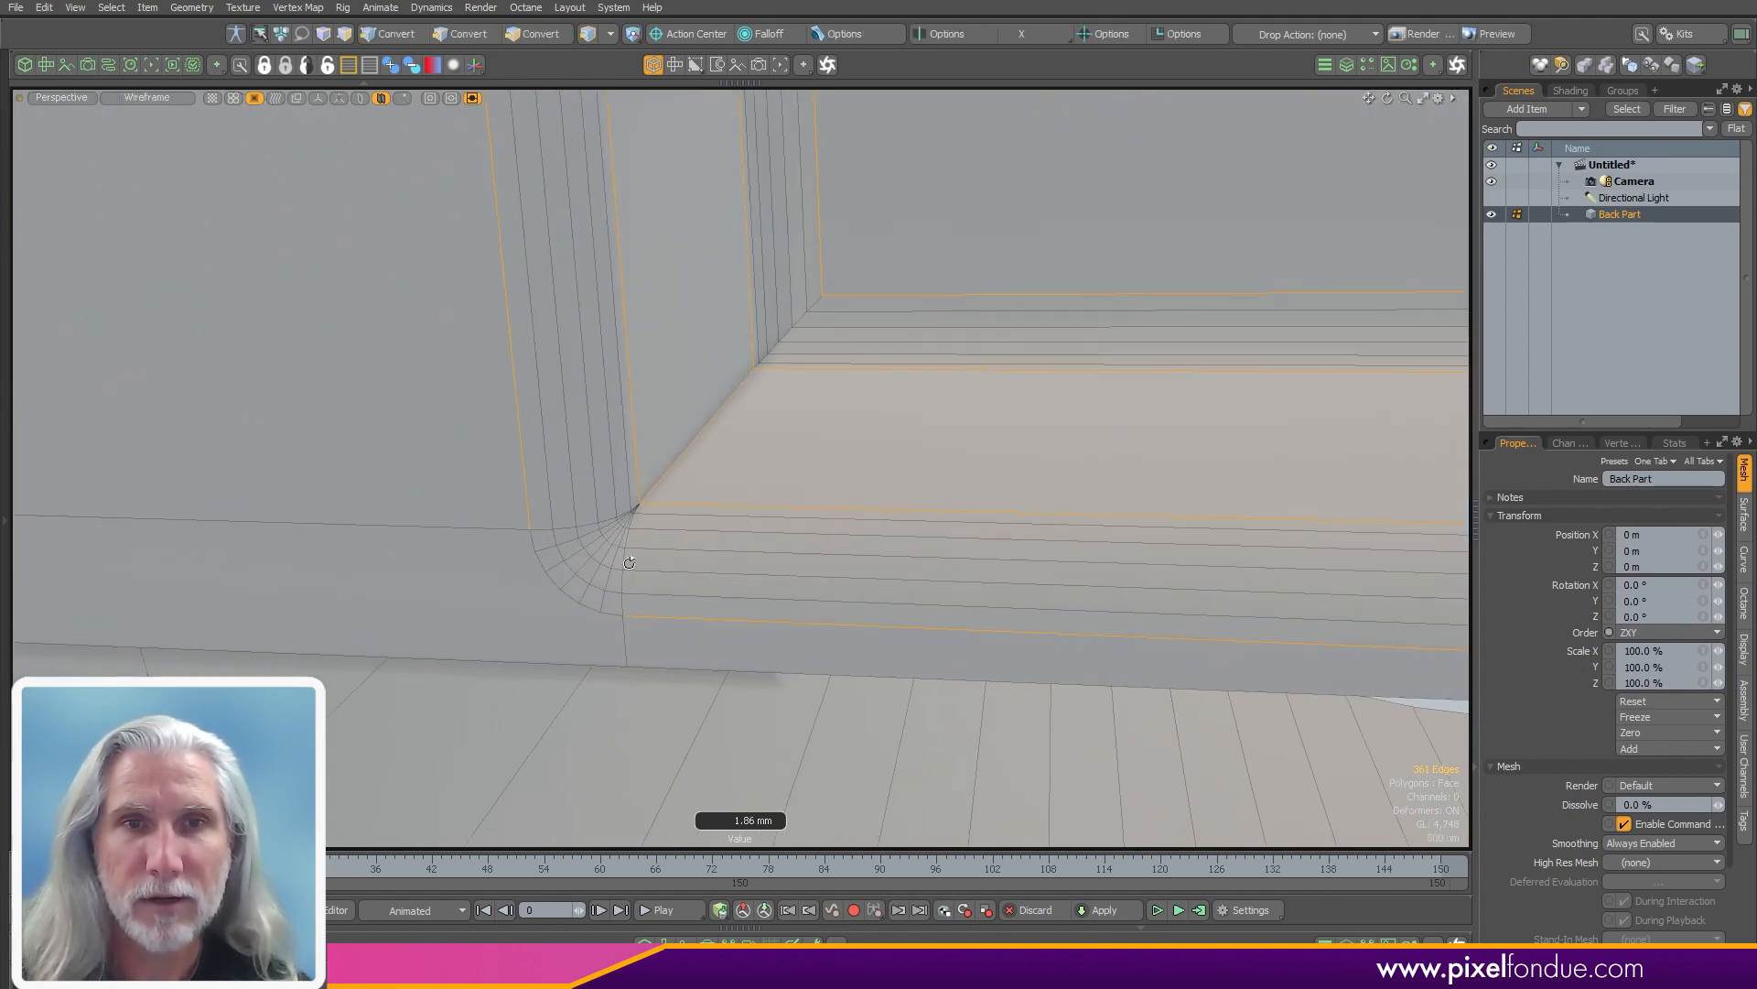
left_click_drag(780, 518, 891, 475, "alt")
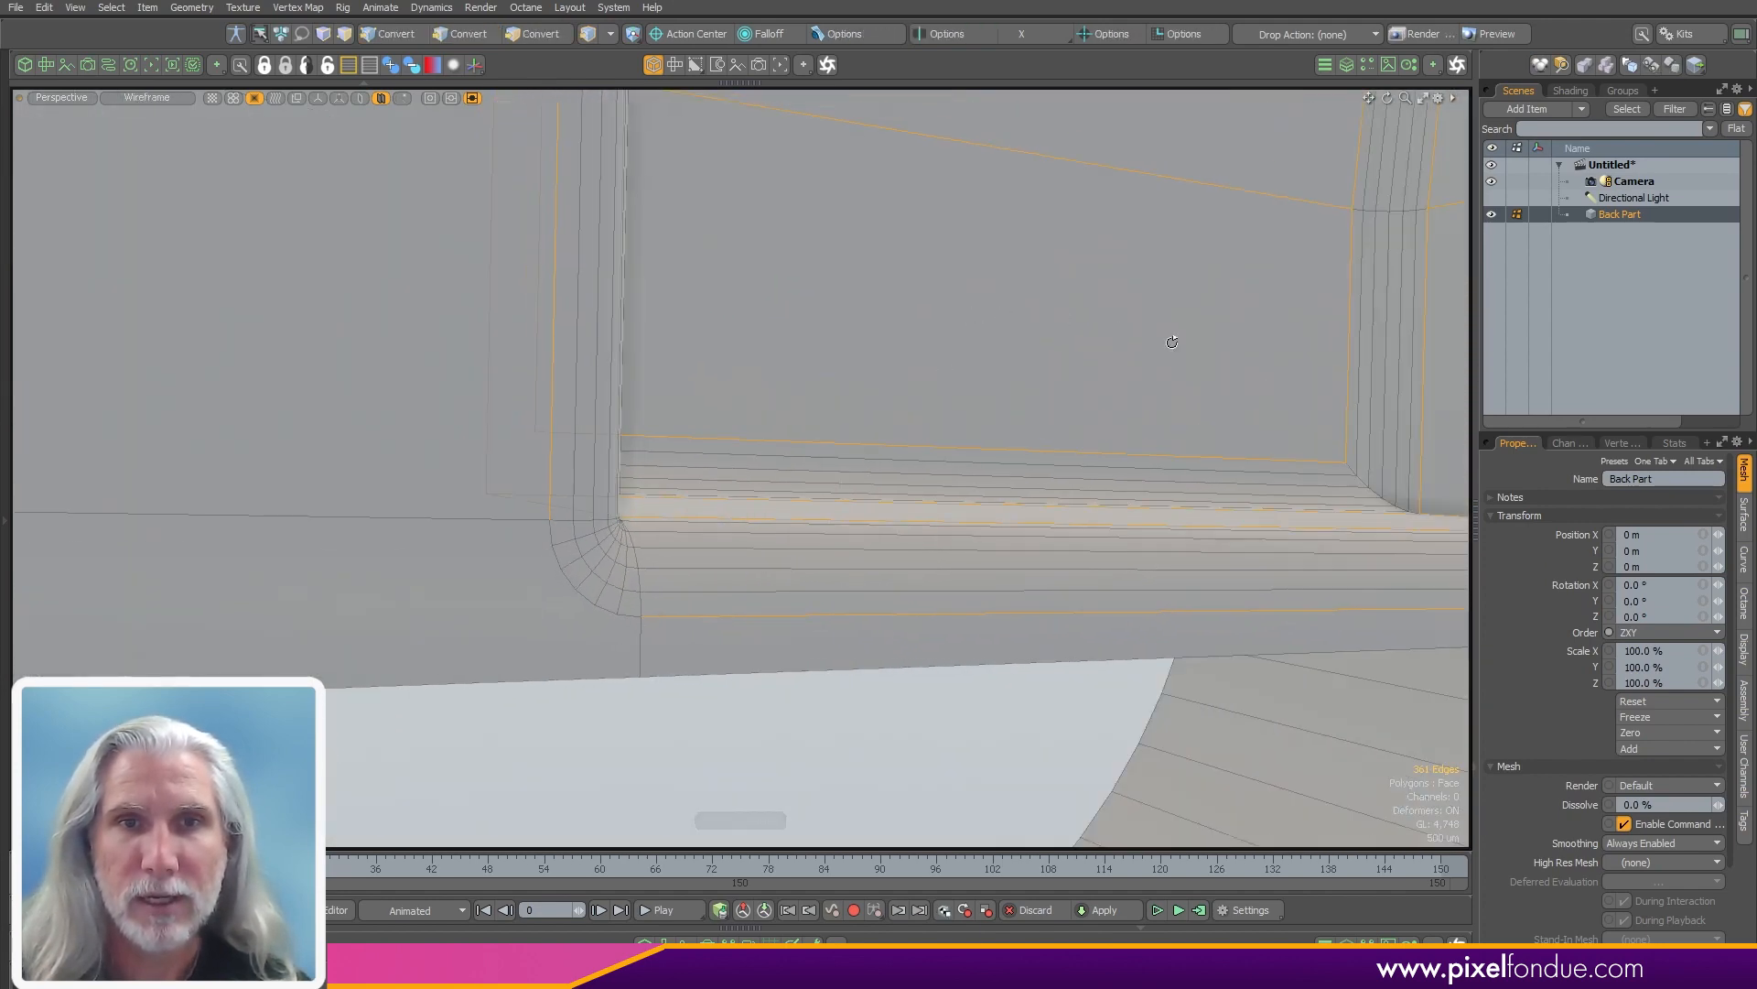
mouse_move(1169, 341)
left_mouse_down("alt")
mouse_move(848, 475)
mouse_move(871, 479)
mouse_move(820, 511)
left_mouse_up("alt")
- Undo the last bevel and round the recess walls' boundary edges with a six-segment Edge Chamfer at a 980 um offset
key("2")
scroll(797, 537, "down", 5)
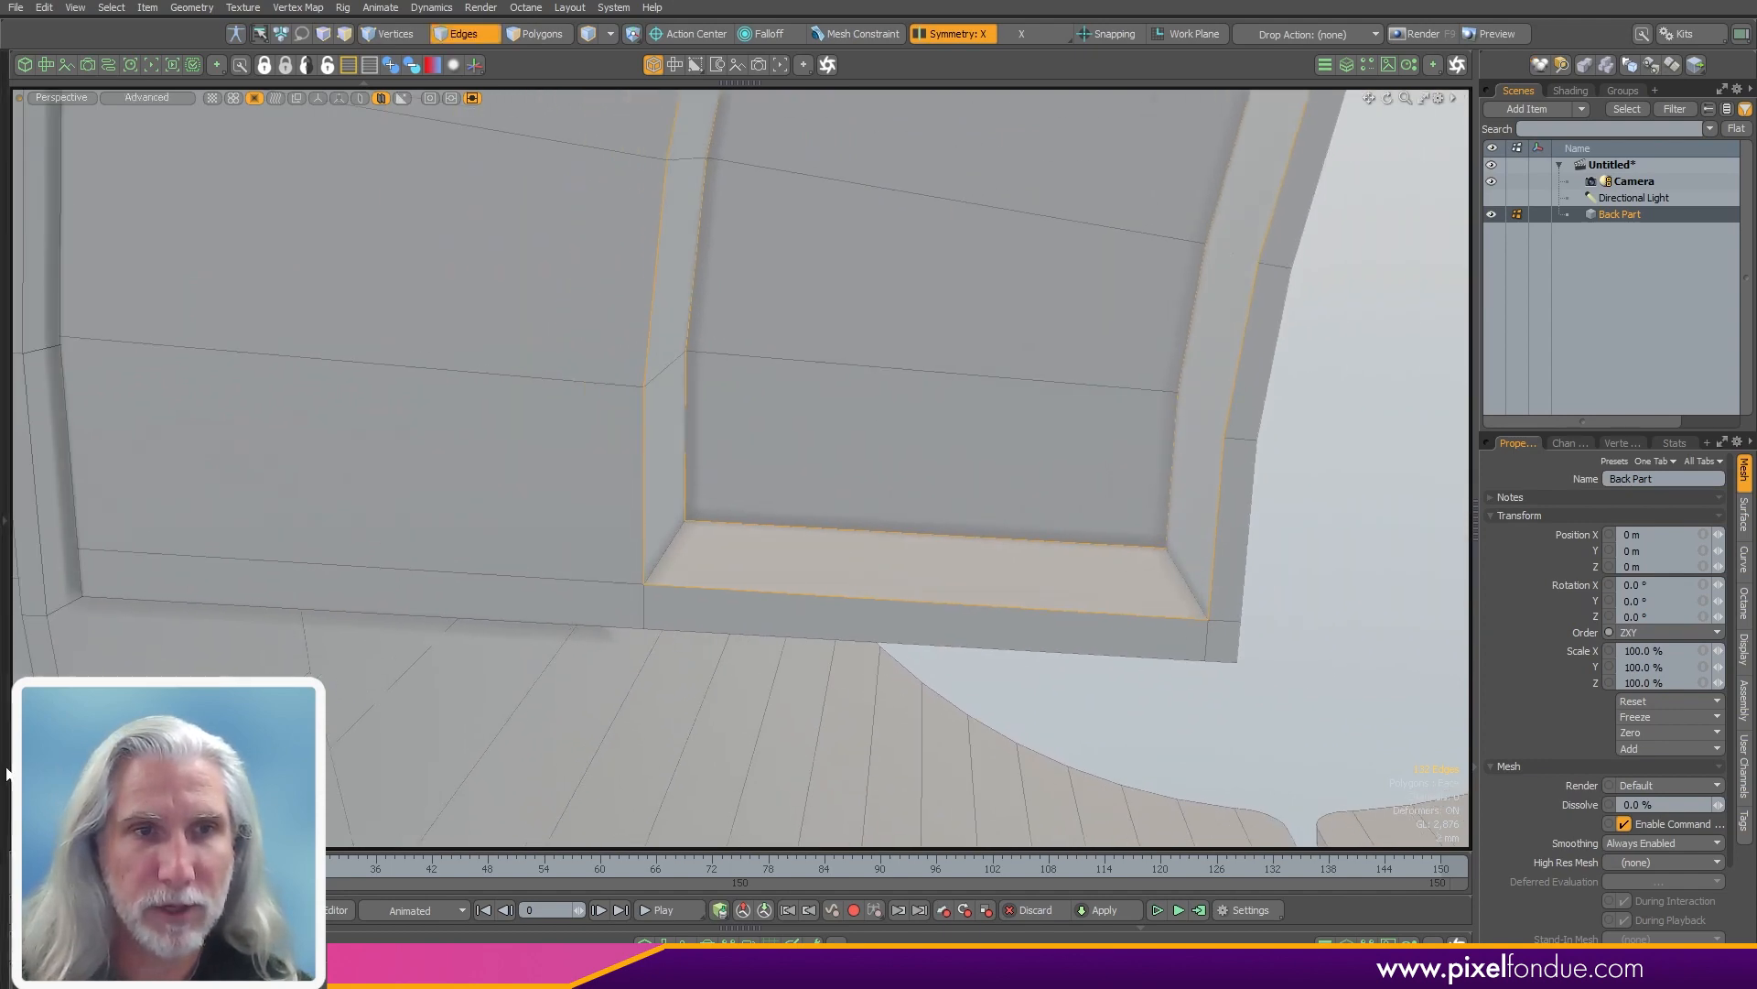
left_click(5, 521)
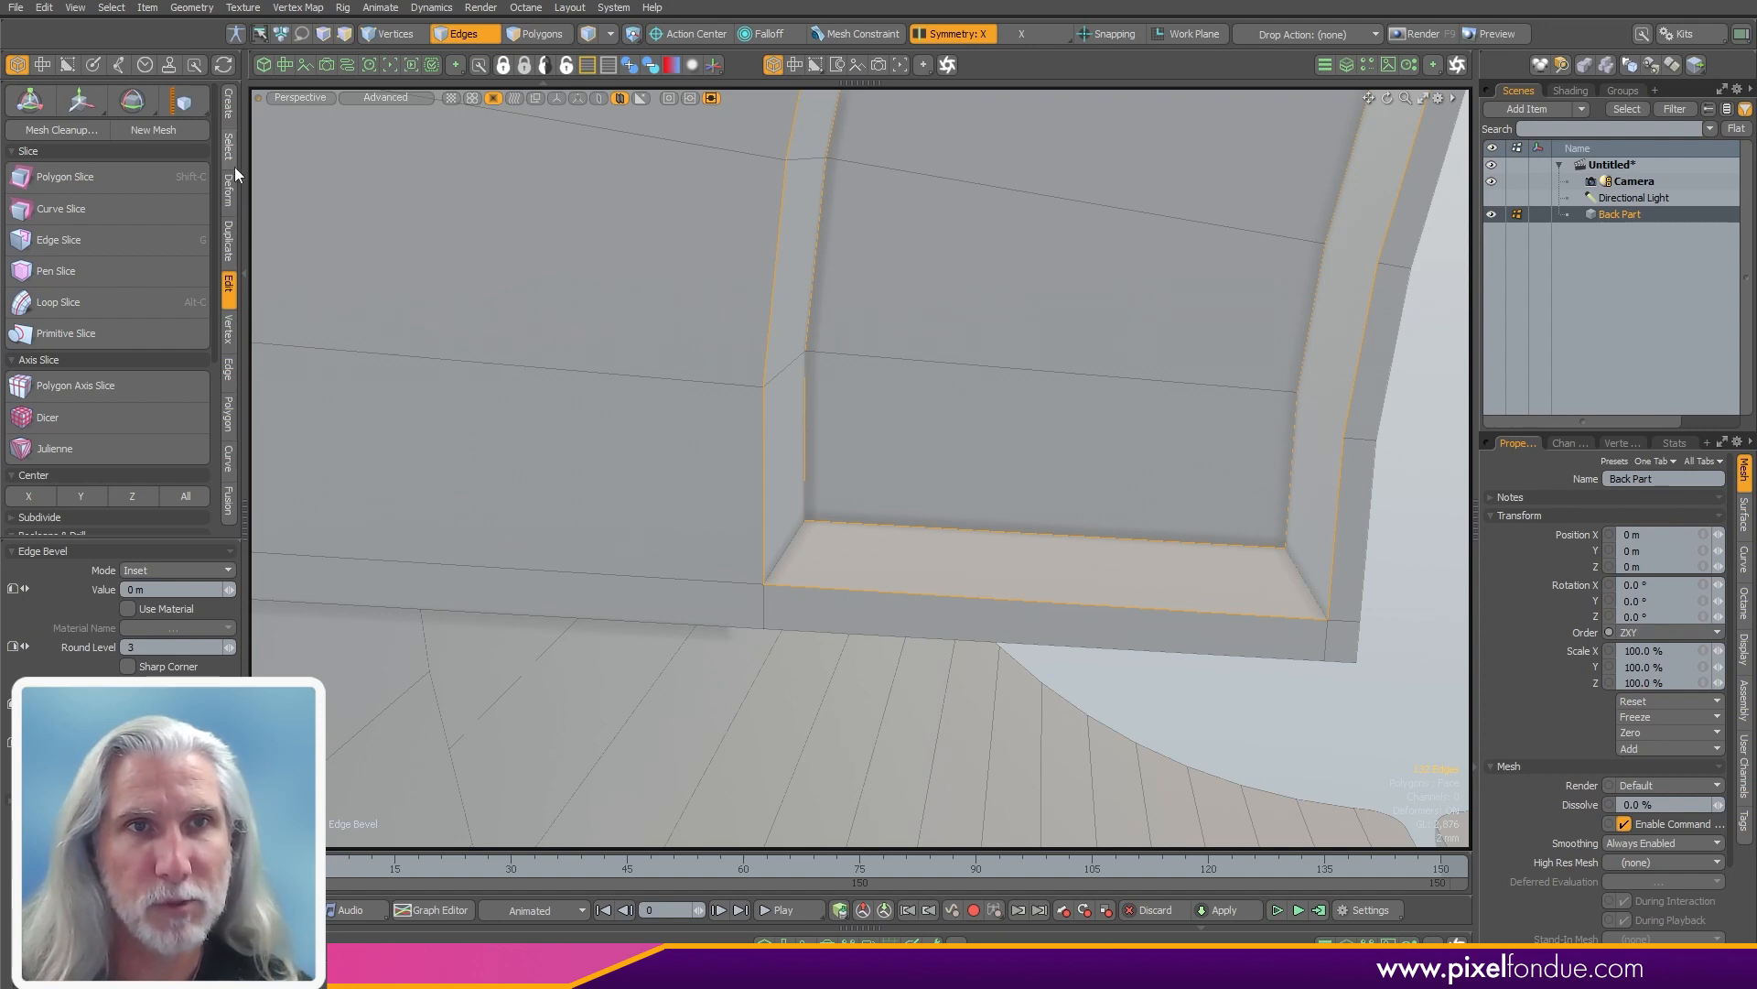
left_click(229, 369)
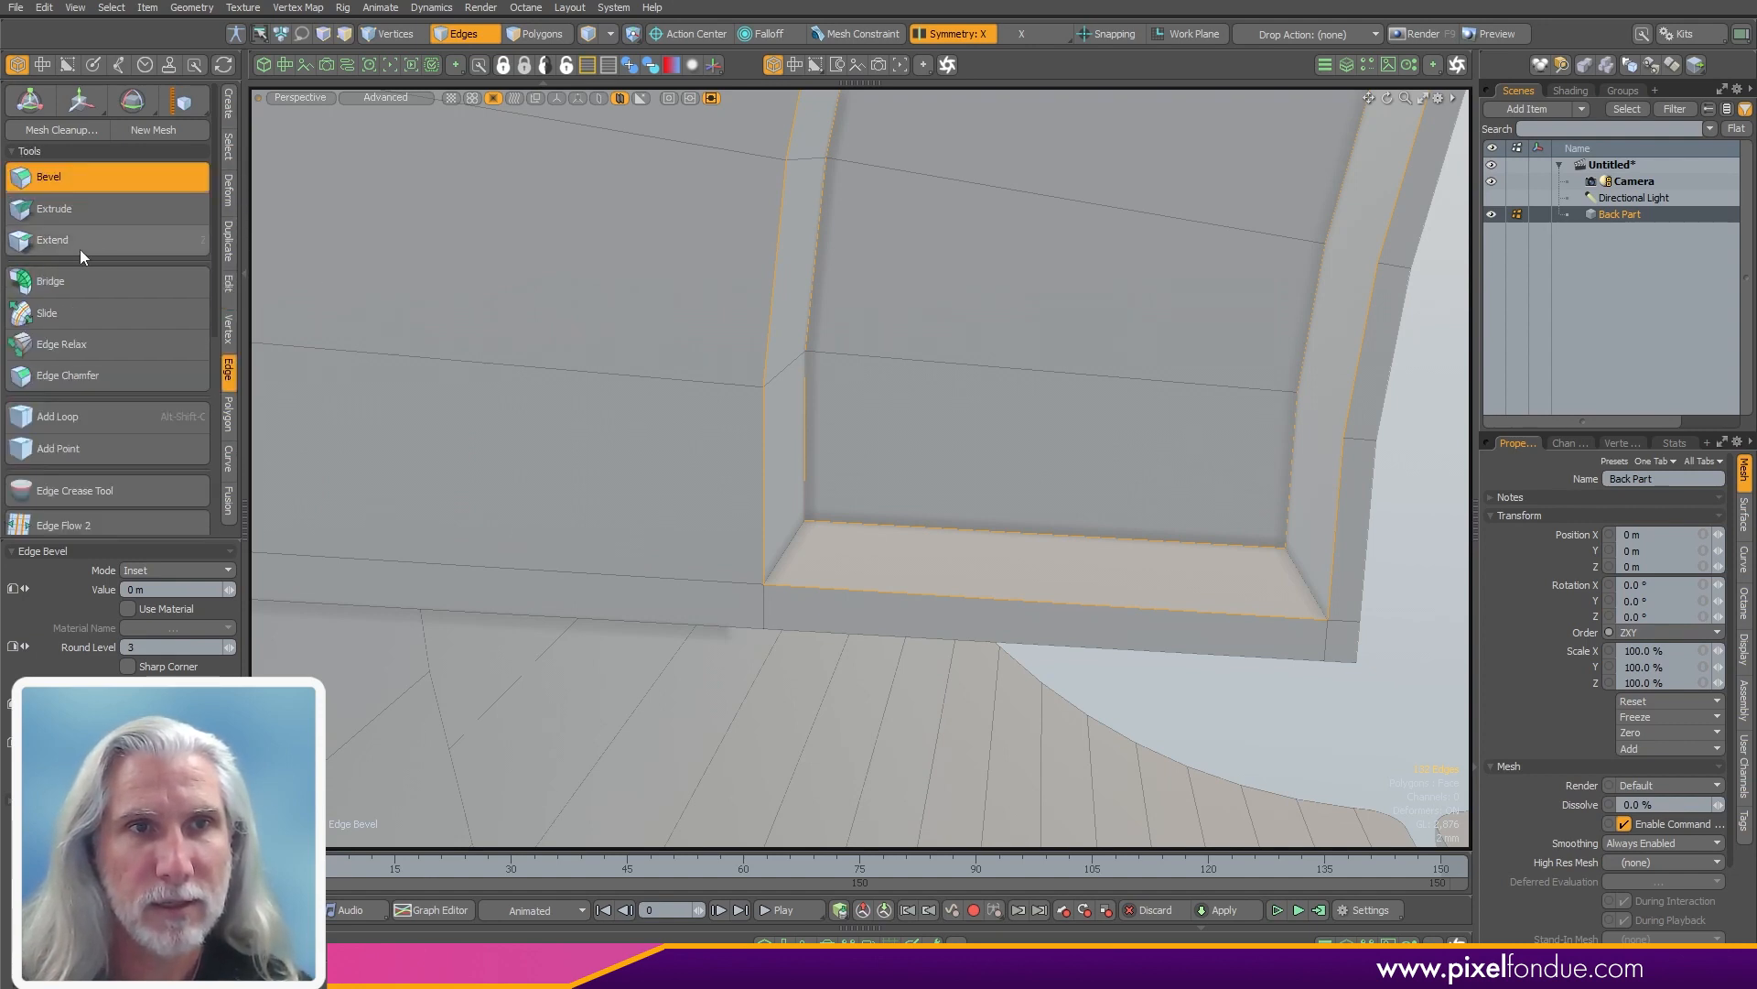
left_click(85, 376)
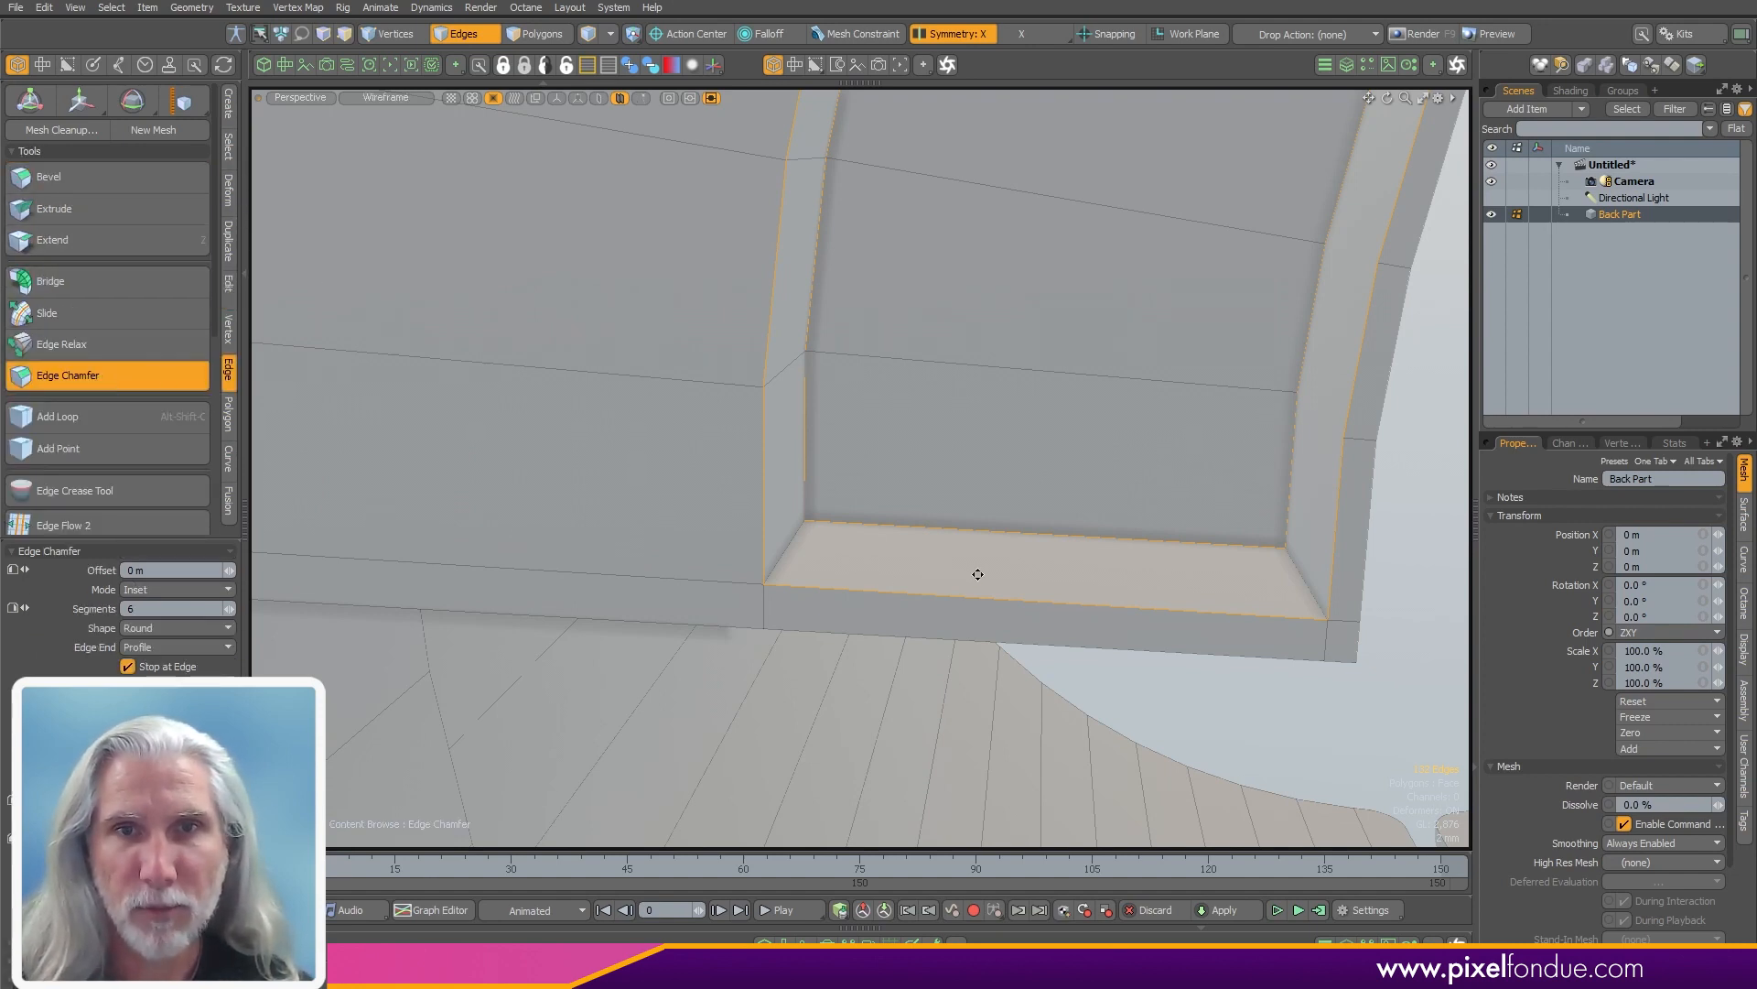
left_click_drag(978, 574, 928, 569, "alt")
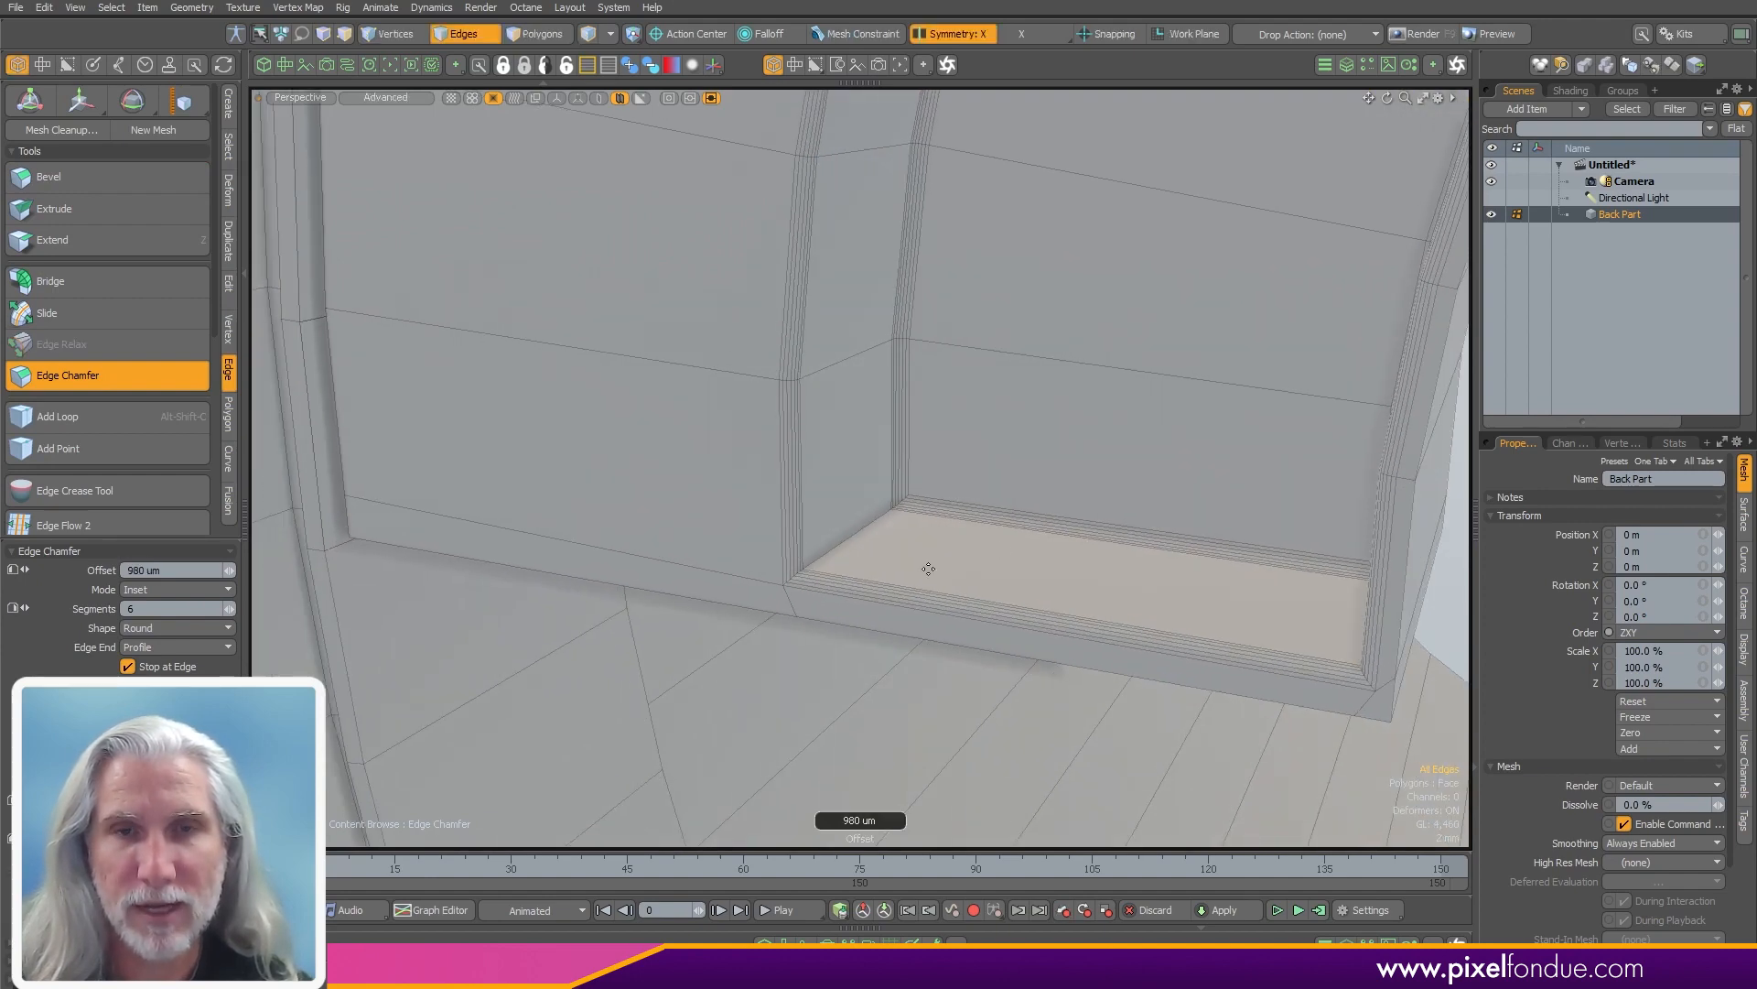
left_click_drag(761, 596, 714, 513, "ctrl+alt")
key("space")
- Select all connected polygons of the inner arch and assign them a new material named Black Plastic
left_click_drag(1153, 600, 887, 619, "ctrl+alt")
key("space")
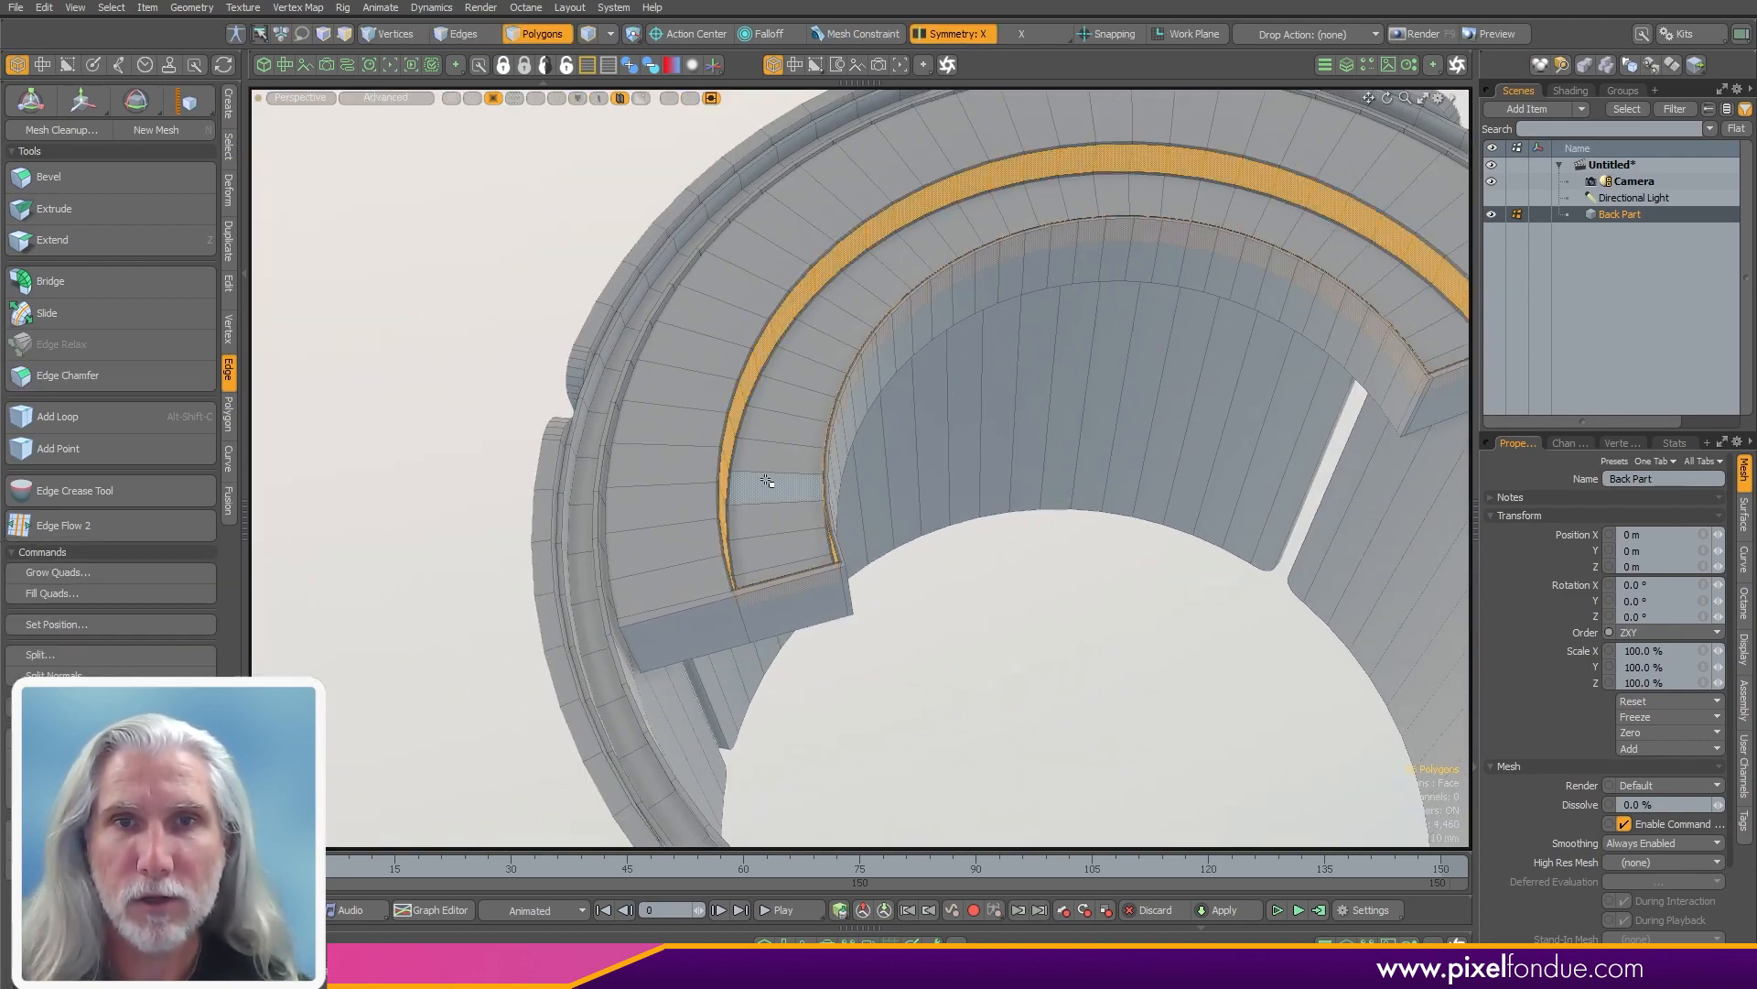
double_click(783, 481)
left_click_drag(998, 455, 733, 632, "ctrl+alt")
left_click_drag(732, 632, 942, 550, "alt")
type("mBla")
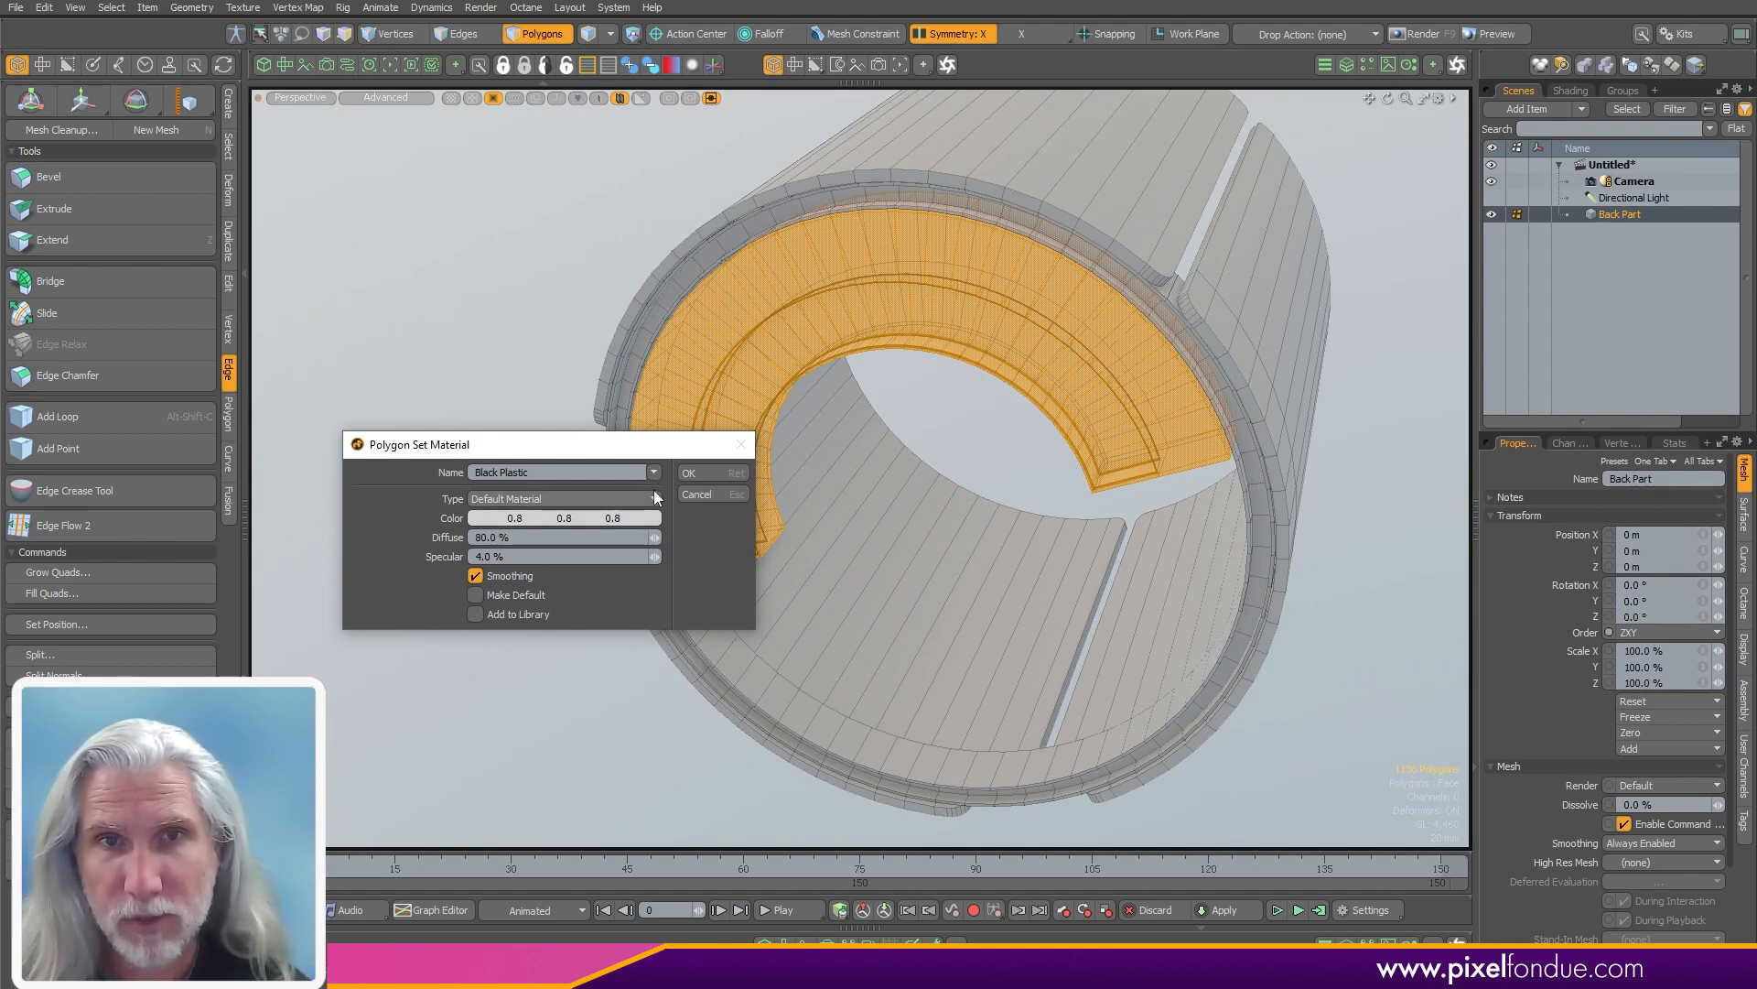
- Give the Black Plastic material a dark gray color of 0.07, apply it to the arch and clear the selection
right_click_drag(632, 519, 591, 519)
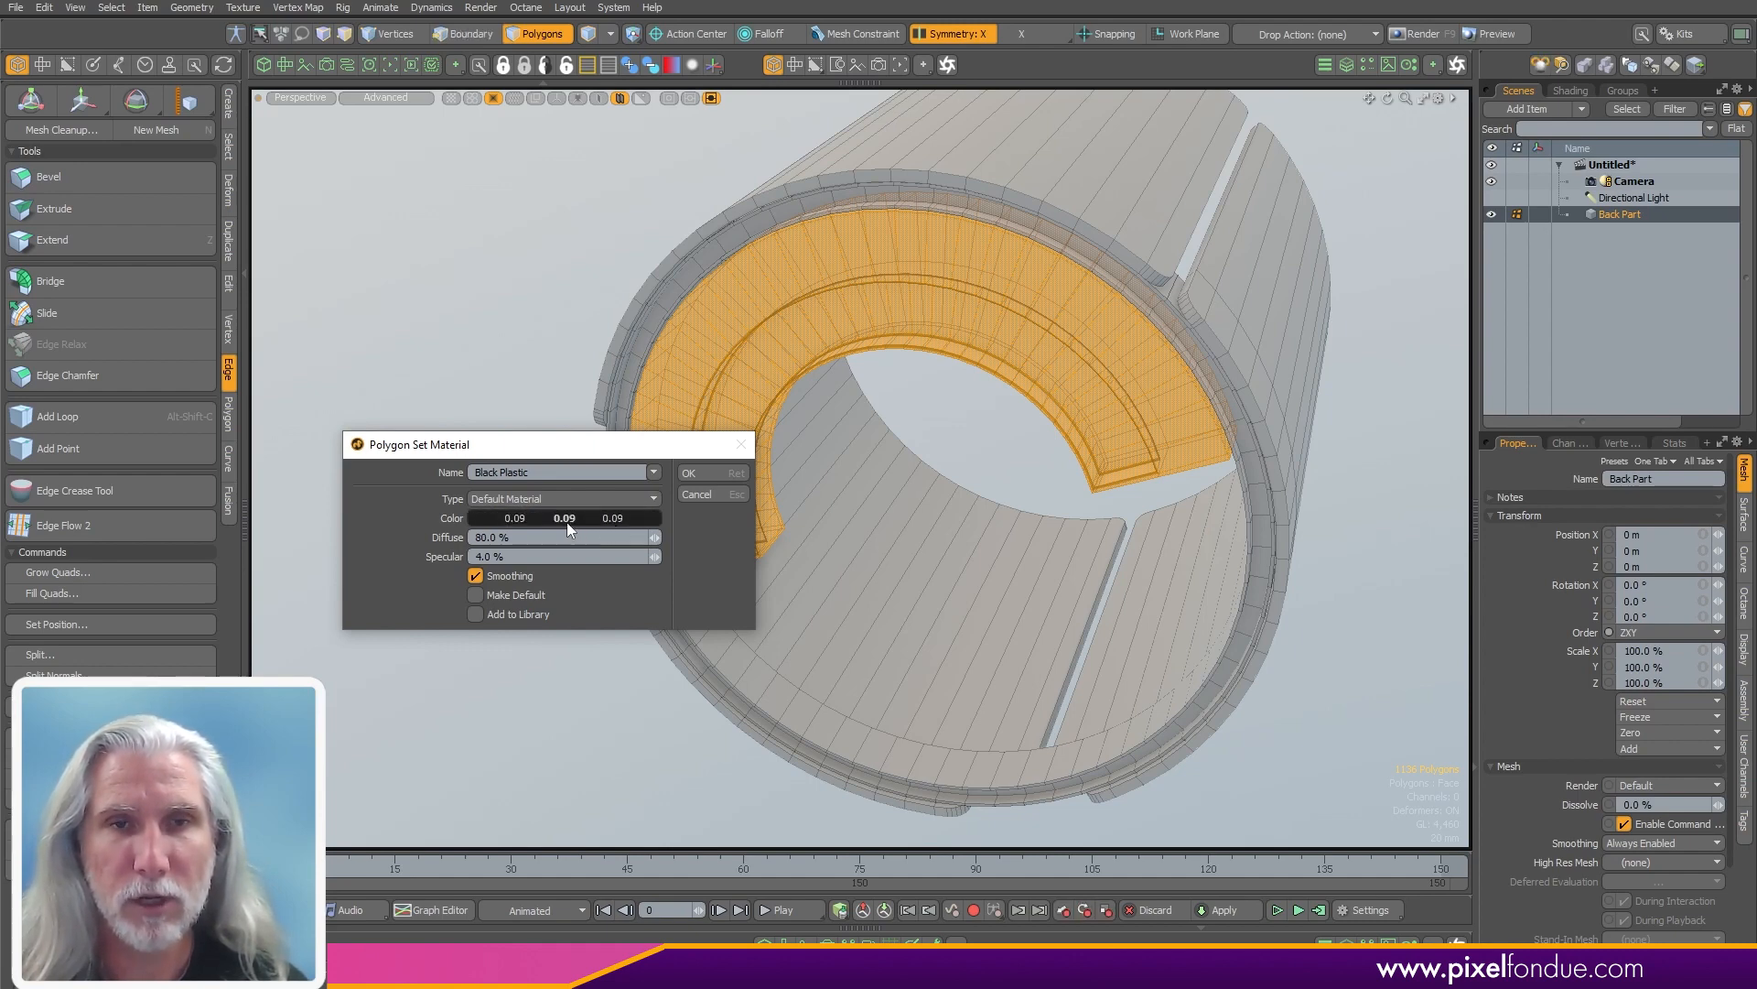
left_click_drag(568, 522, 661, 516)
middle_click_drag(639, 520, 550, 522)
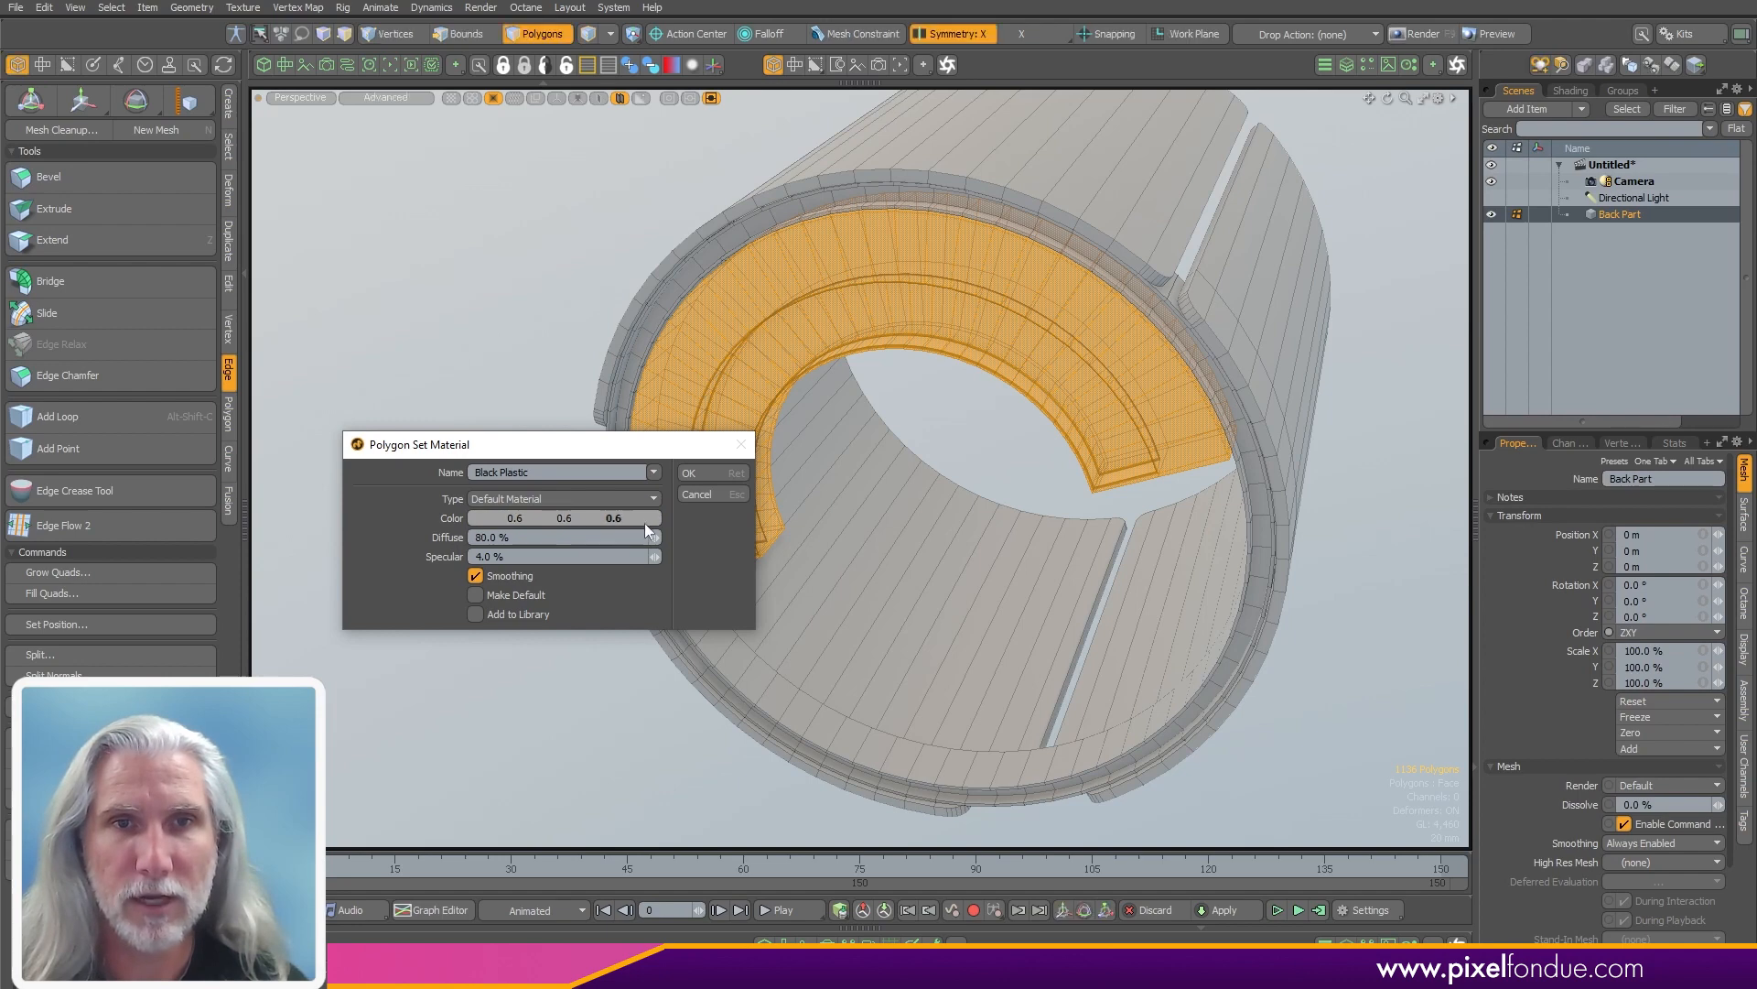
right_click_drag(645, 523, 533, 523)
left_click(717, 475)
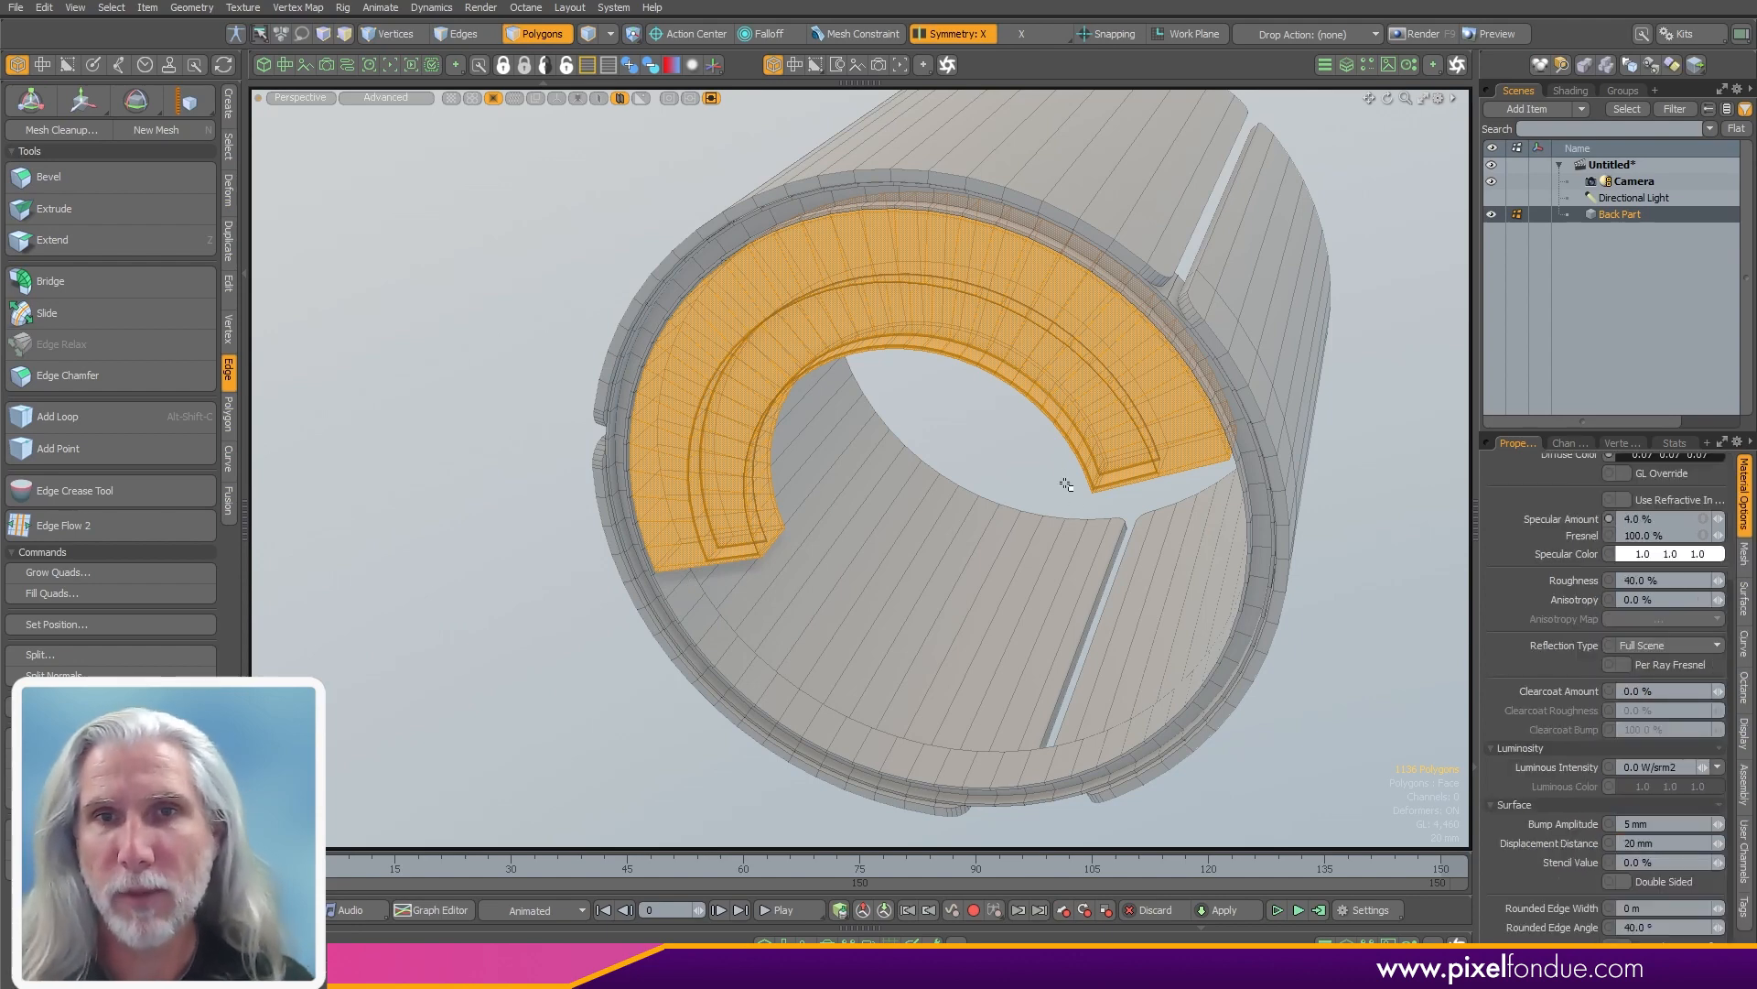
key("Escape")
left_click_drag(978, 518, 990, 514, "alt")
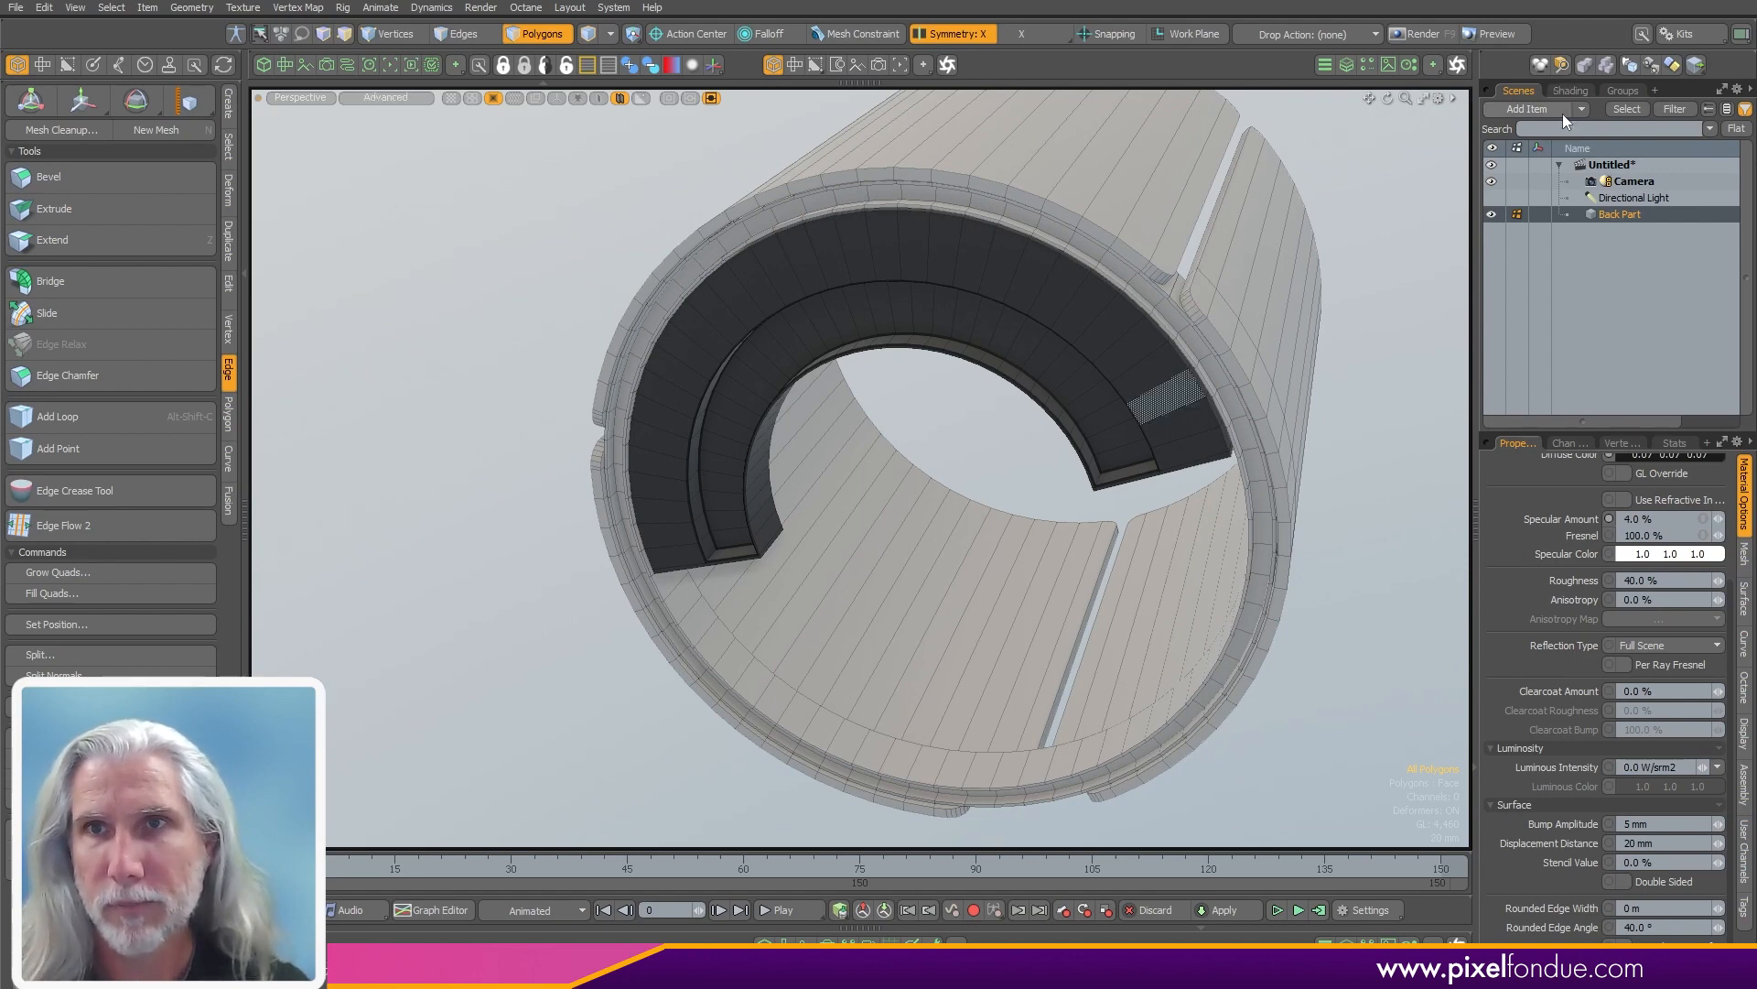
- Expand the Black Plastic group in the Shader Tree and display the properties of its M_Black Plastic material
left_click(1570, 90)
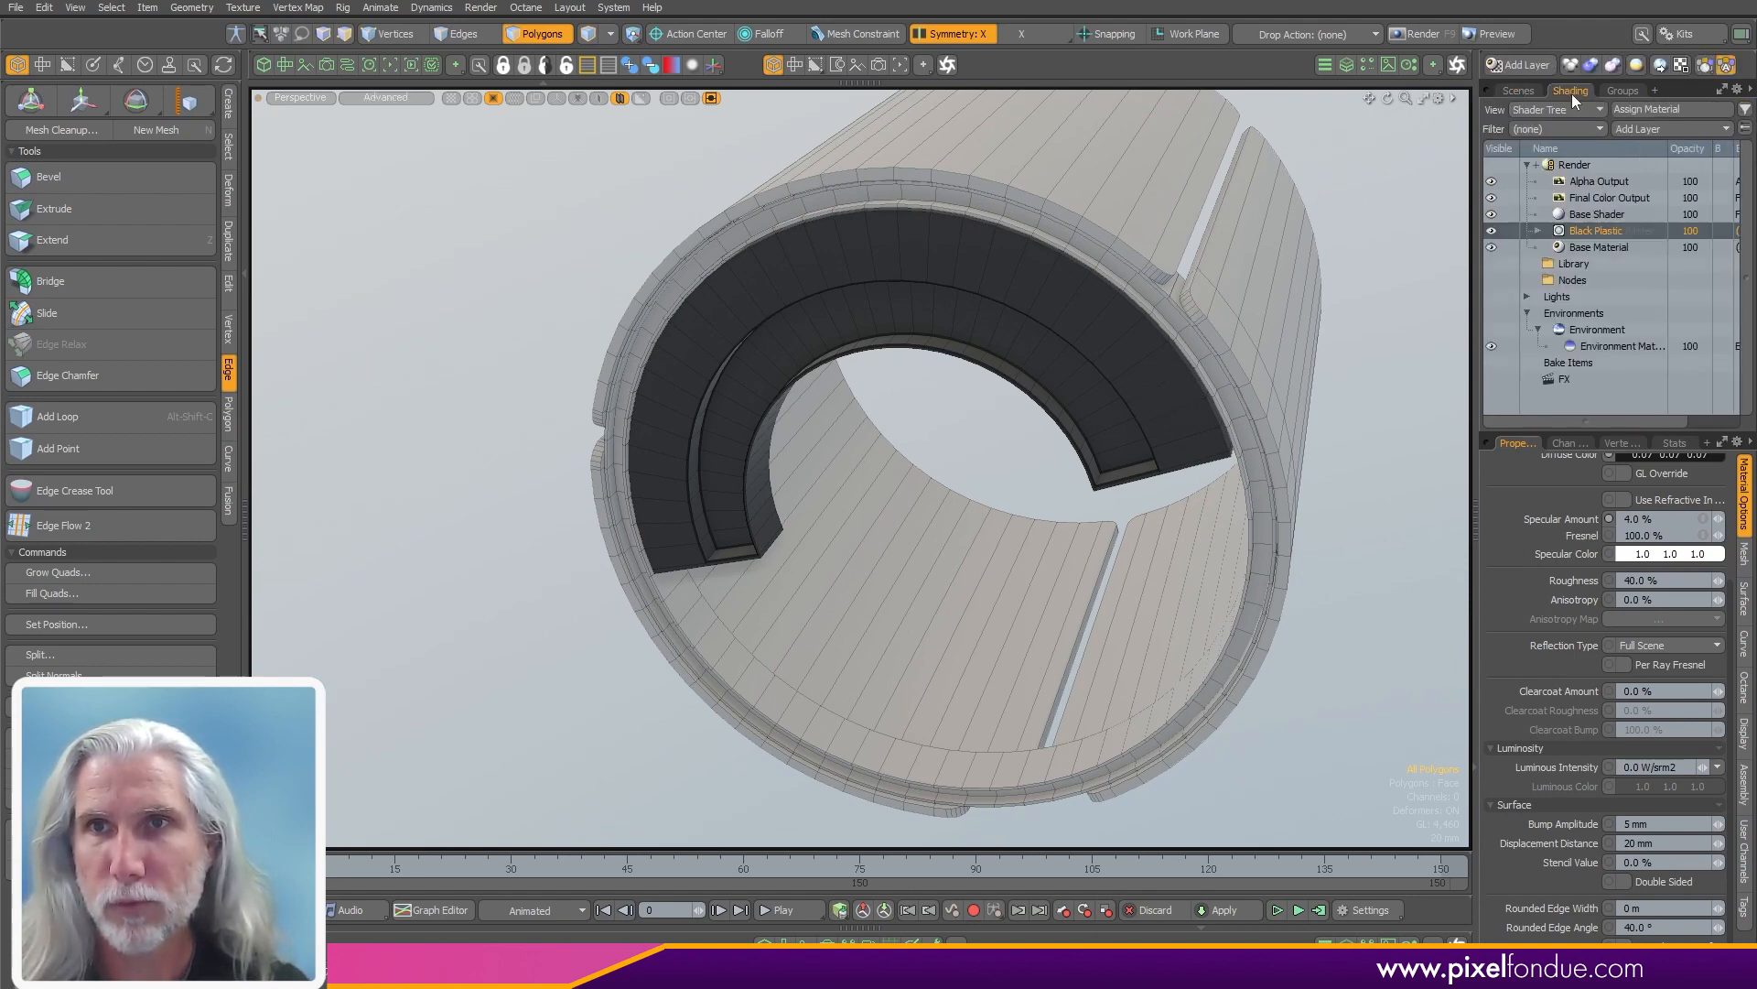
left_click(1539, 231)
left_click(1595, 247)
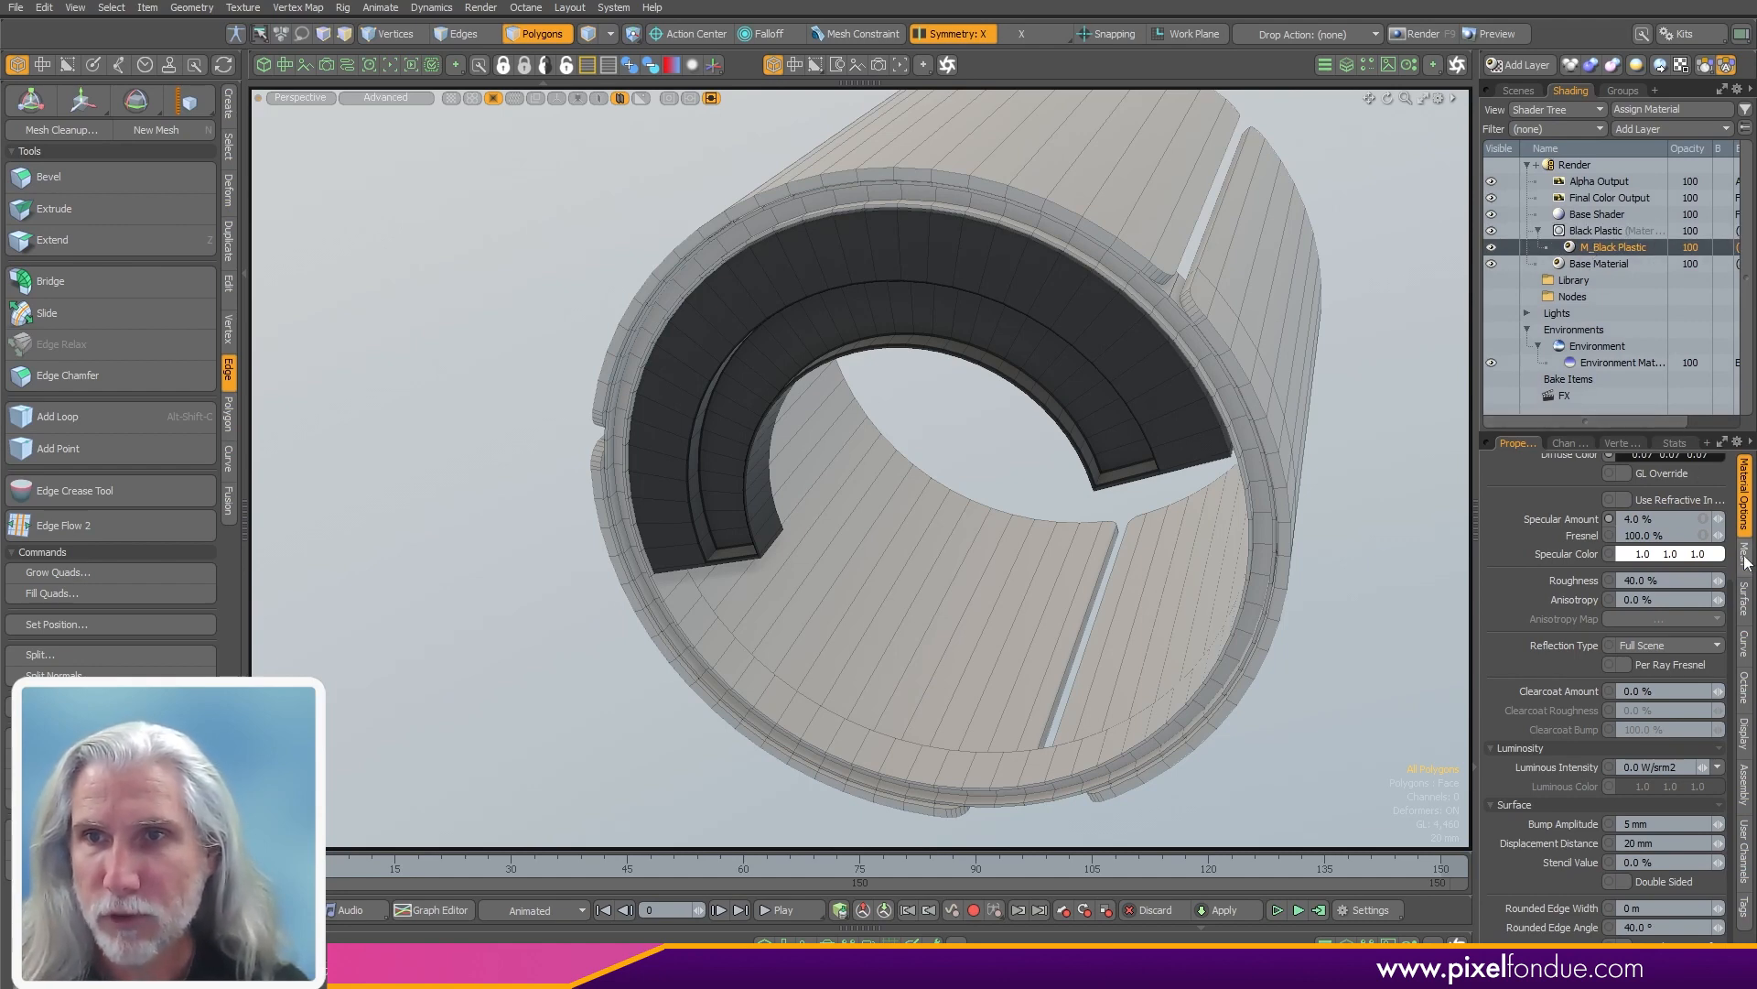
left_click_drag(1726, 704, 1716, 482)
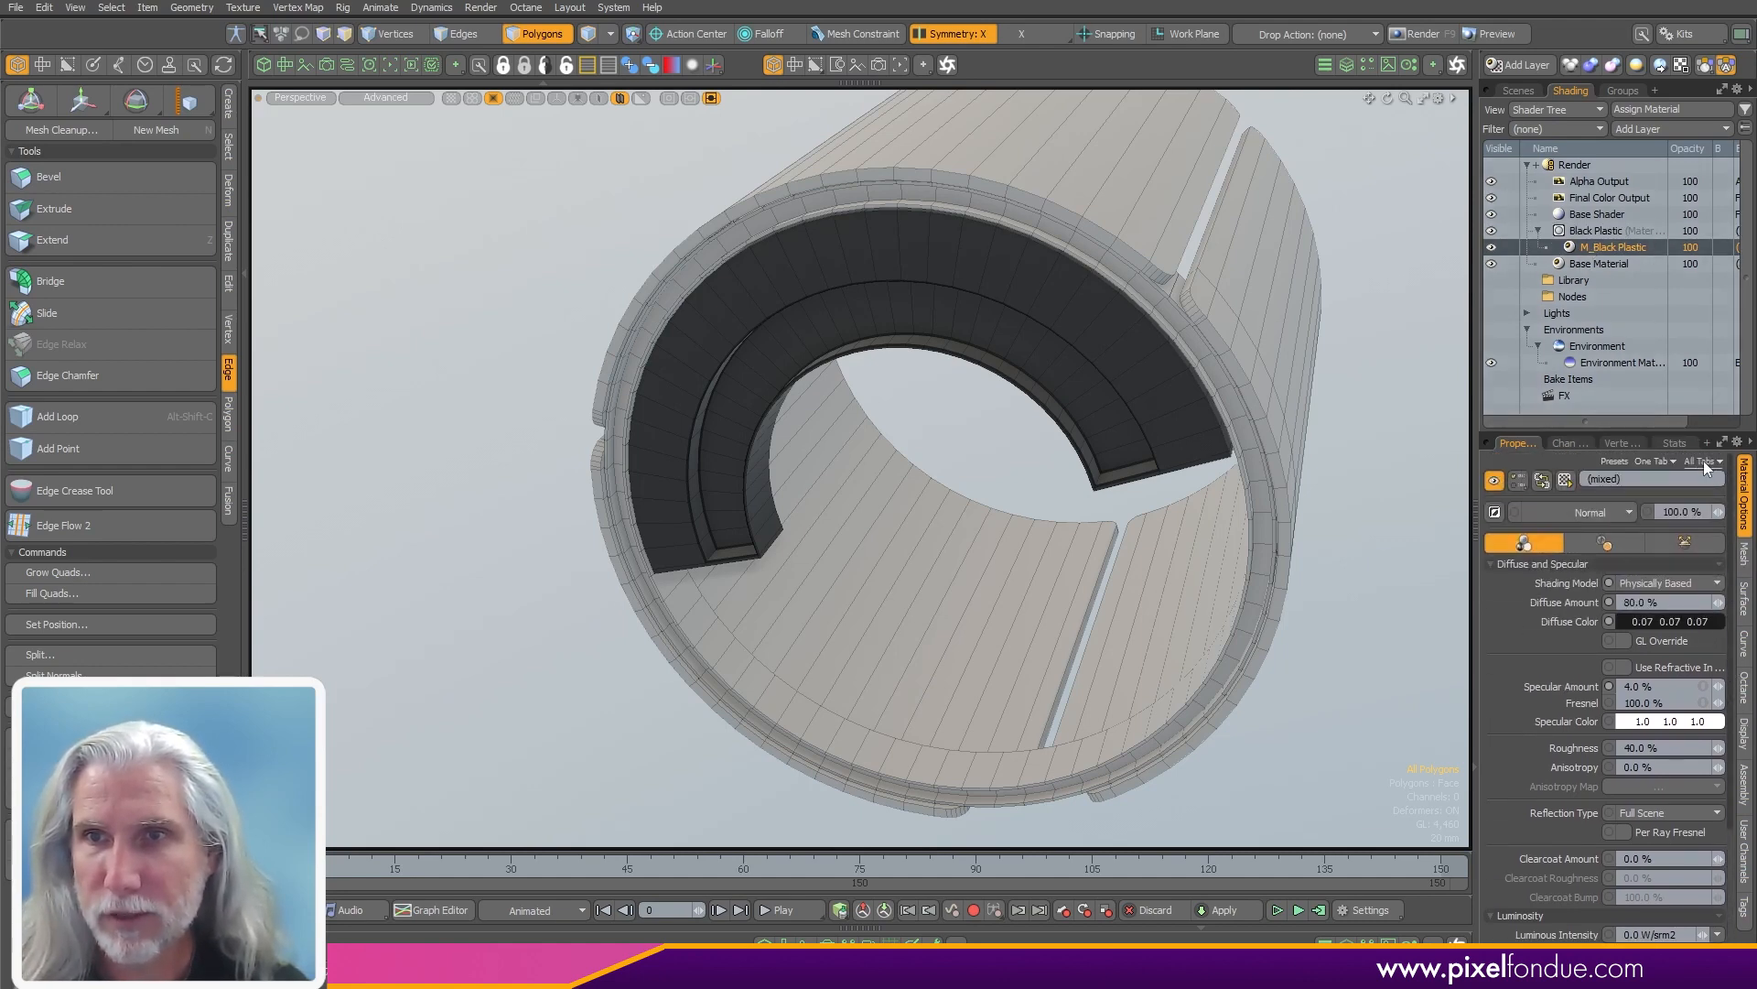
- Try the Base Glass preset on the M_Black Plastic material
left_click(1699, 461)
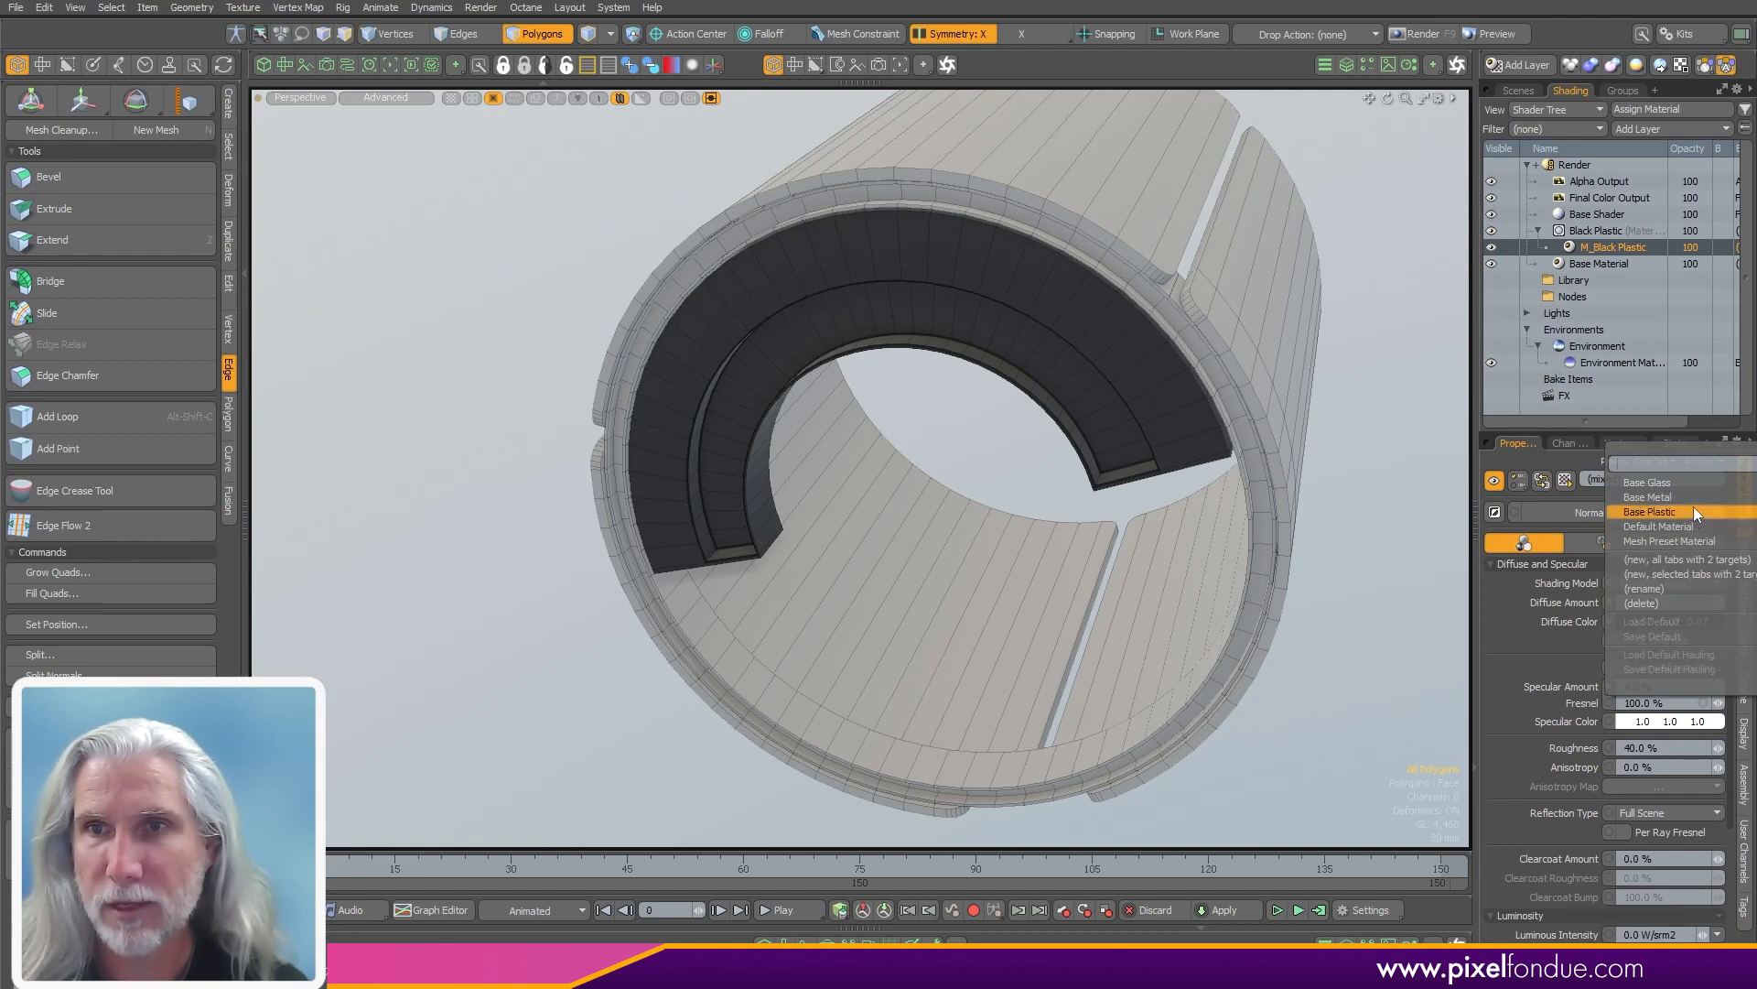
left_click(1670, 485)
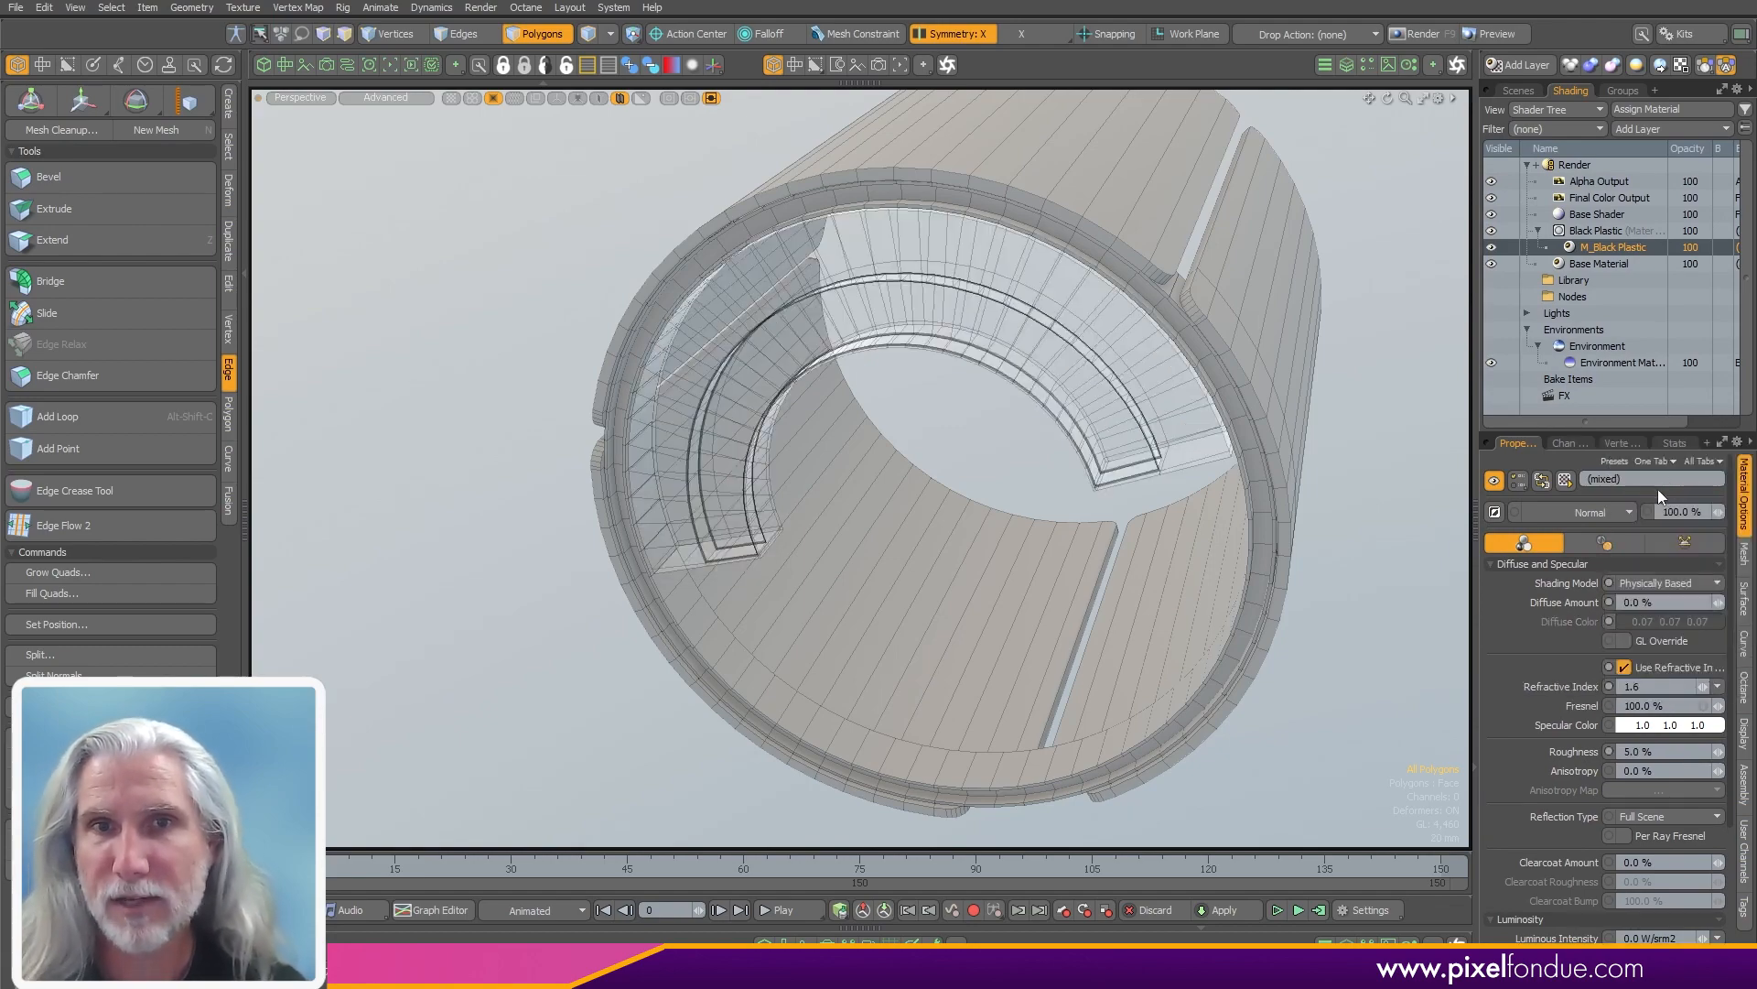
mouse_move(1190, 564)
left_mouse_down("alt")
mouse_move(1028, 557)
mouse_move(1175, 560)
left_mouse_up("alt")
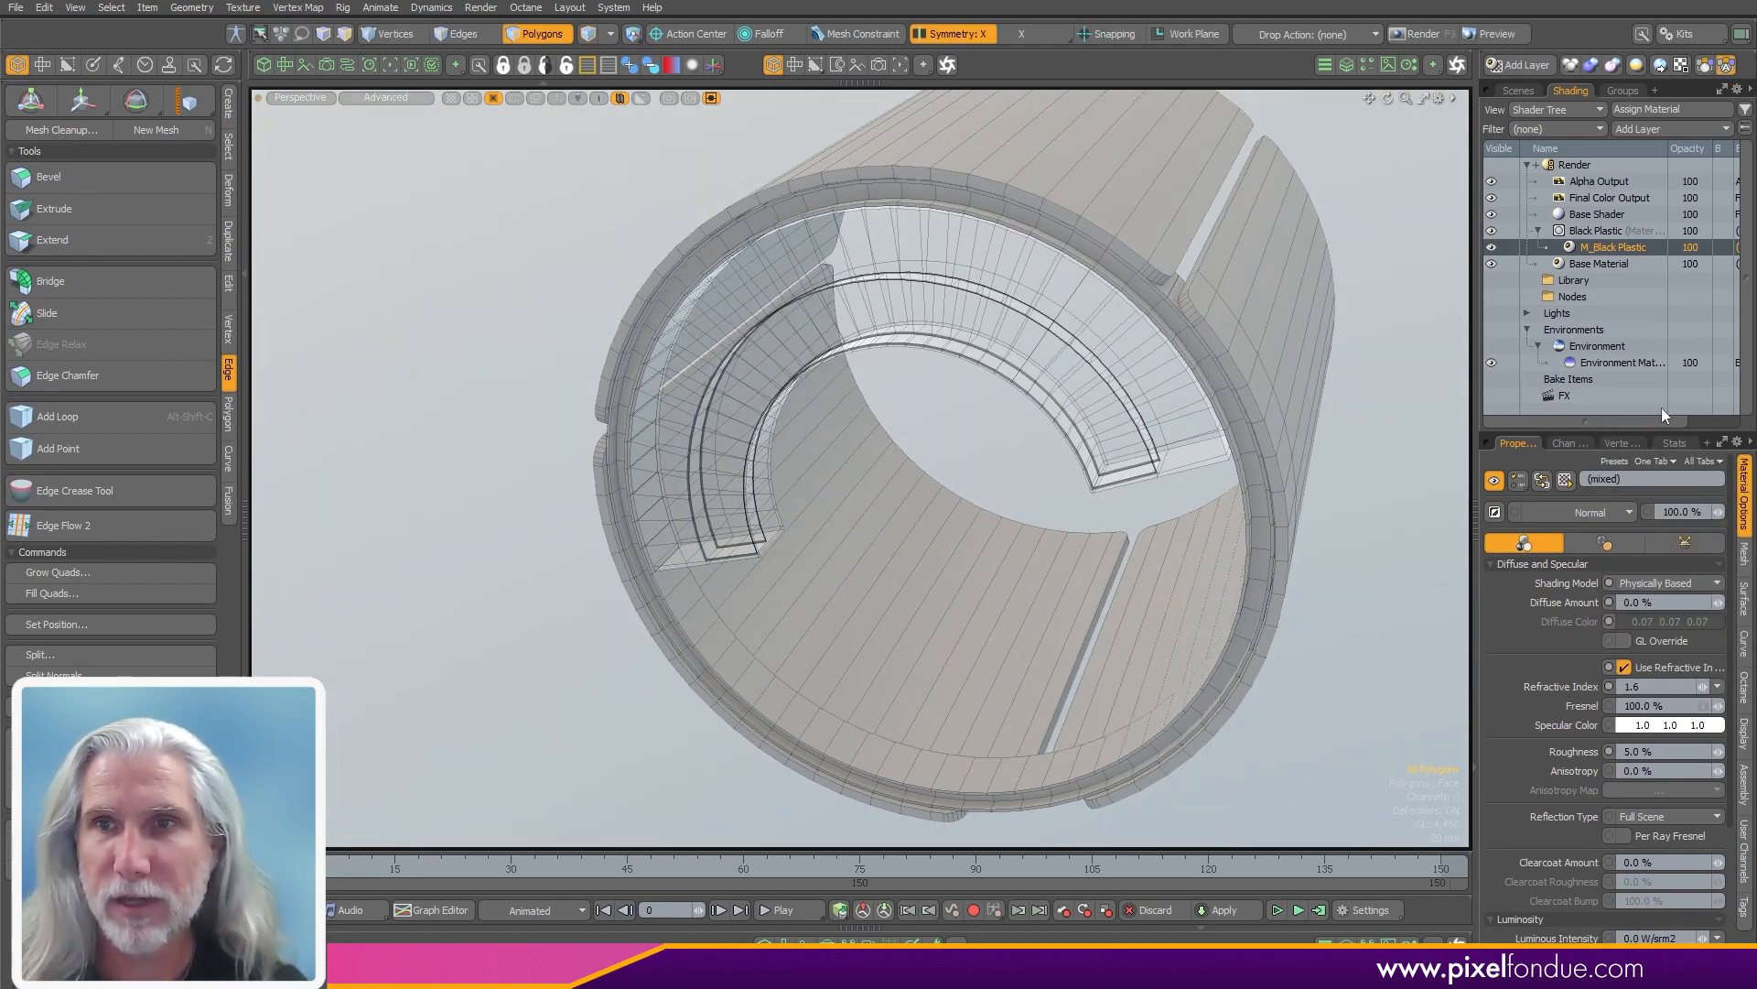
- Replace the glass preset on M_Black Plastic with an opaque one, using a 0.16 gray diffuse color and 15% roughness
left_click(1700, 460)
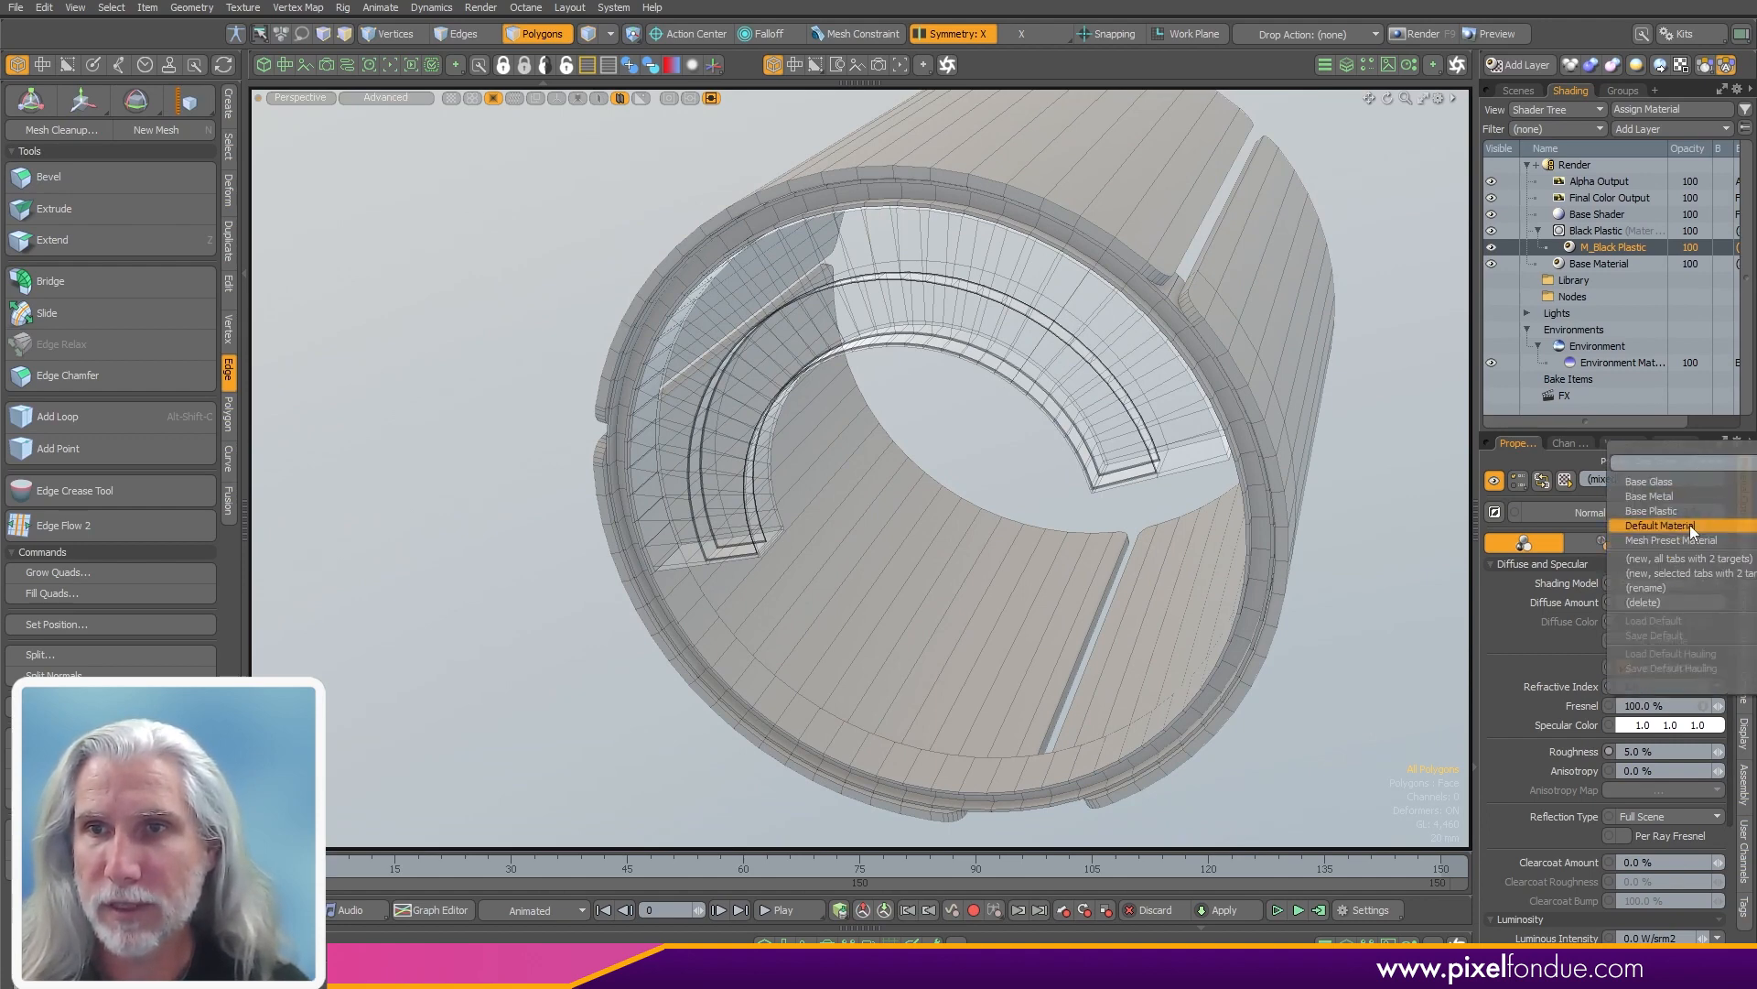
left_click(1687, 525)
left_click_drag(1672, 629, 1595, 637)
left_click_drag(964, 626, 1003, 583, "alt")
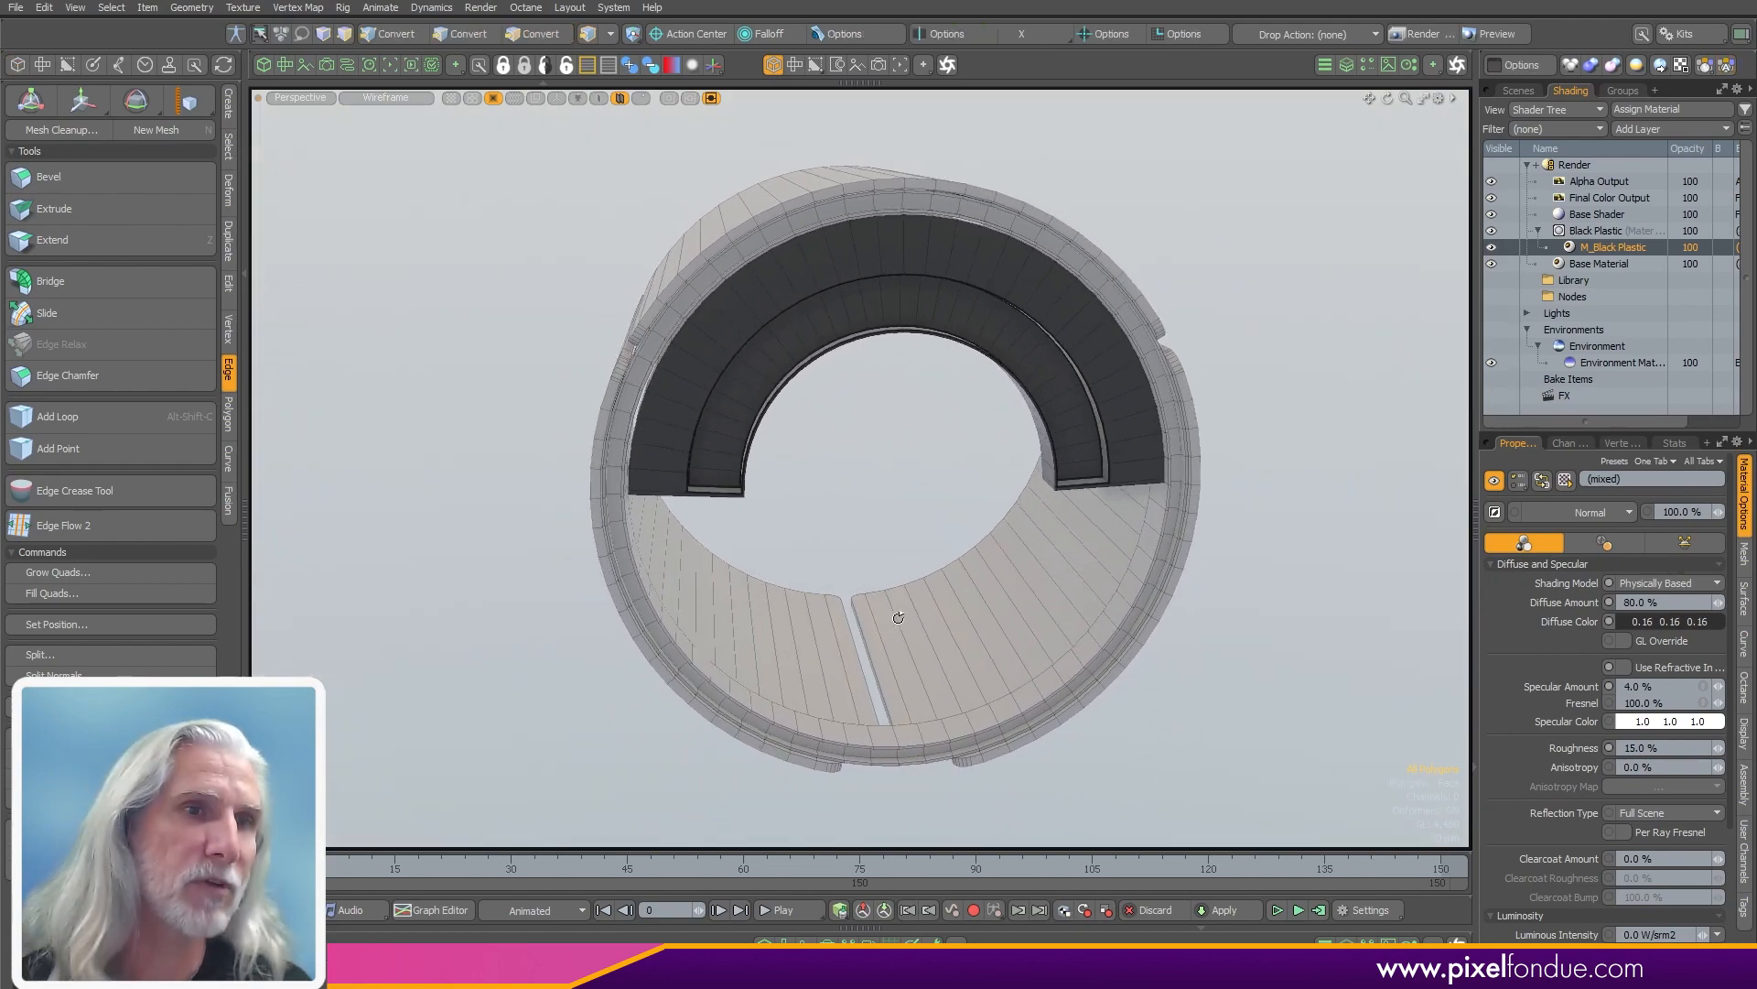
left_click_drag(899, 618, 790, 601, "alt")
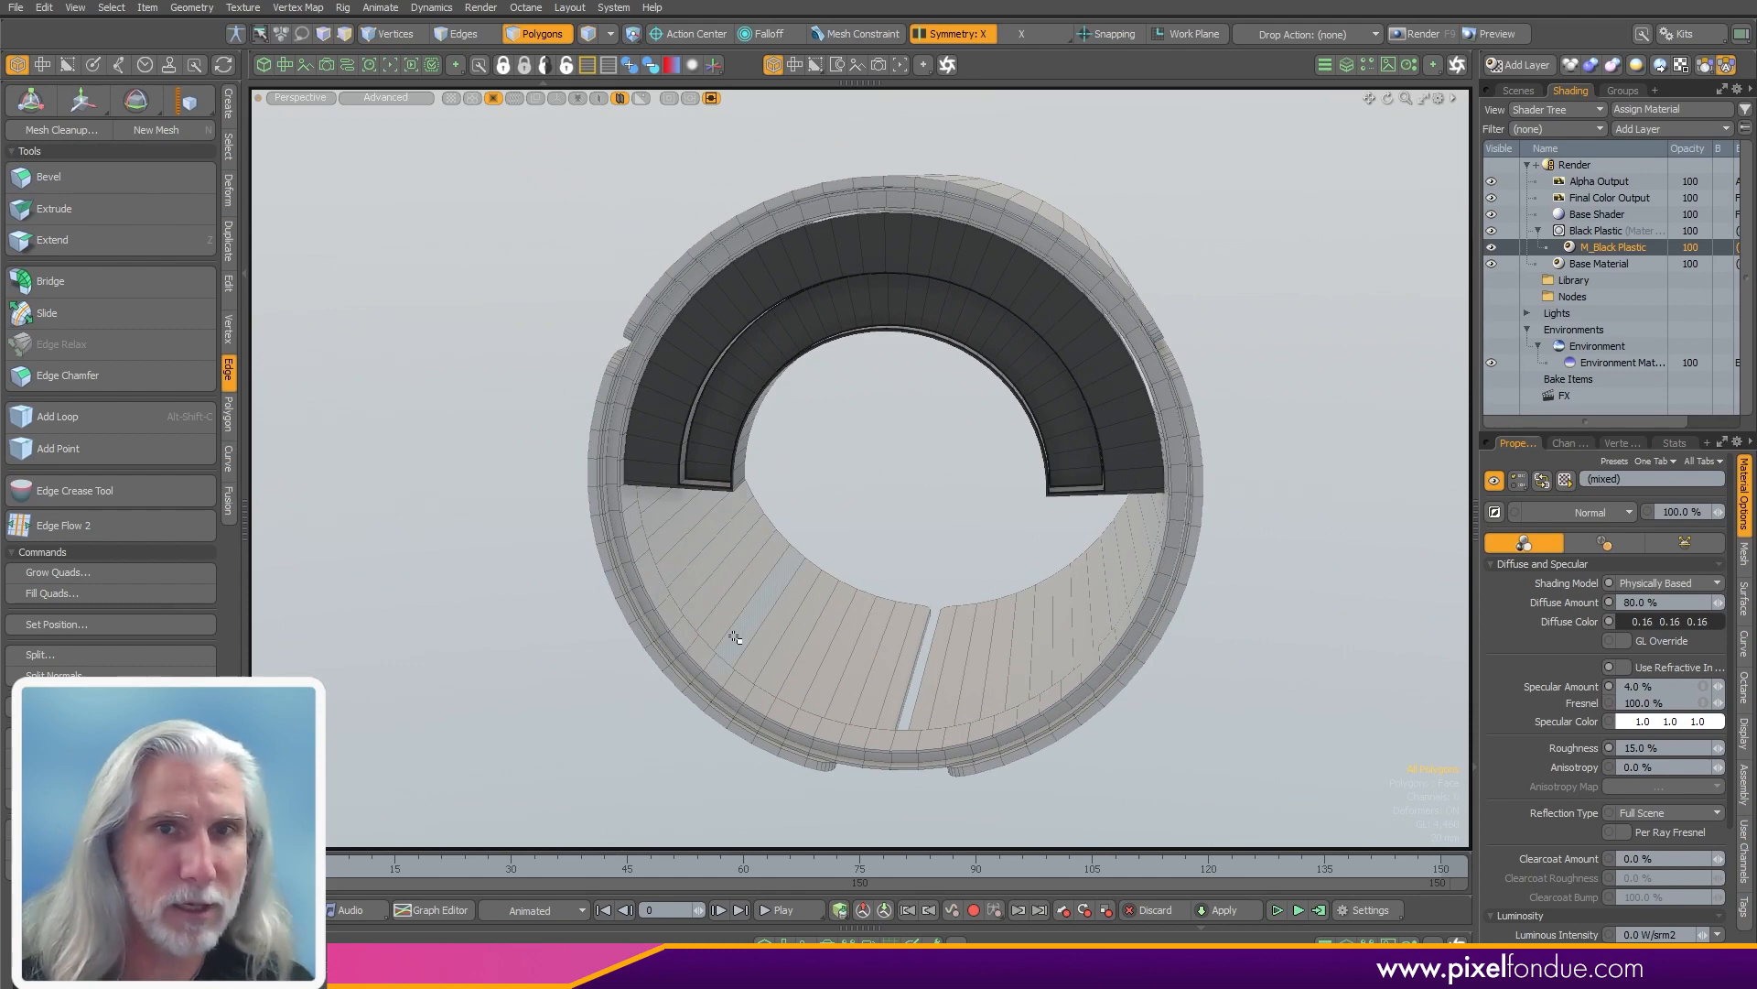
- Create a 64-sided cylinder primitive with a 200 mm radius at the origin and select all its polygons
left_click(228, 102)
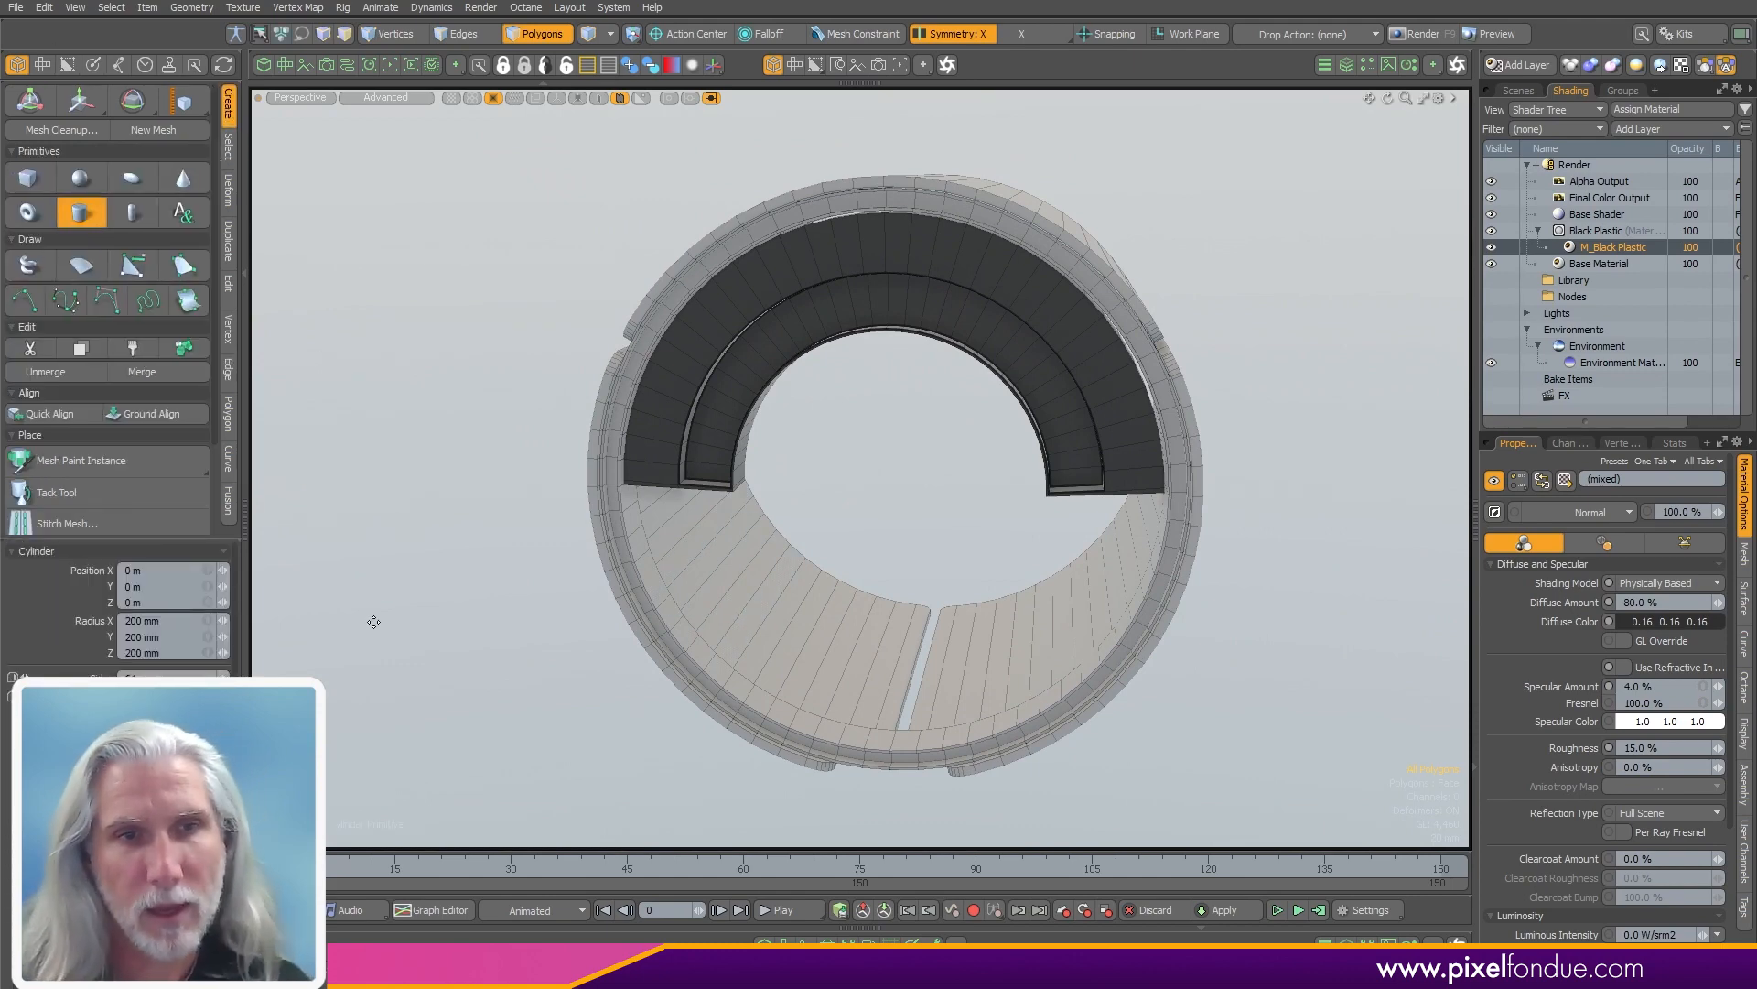
scroll(117, 604, "down", 2)
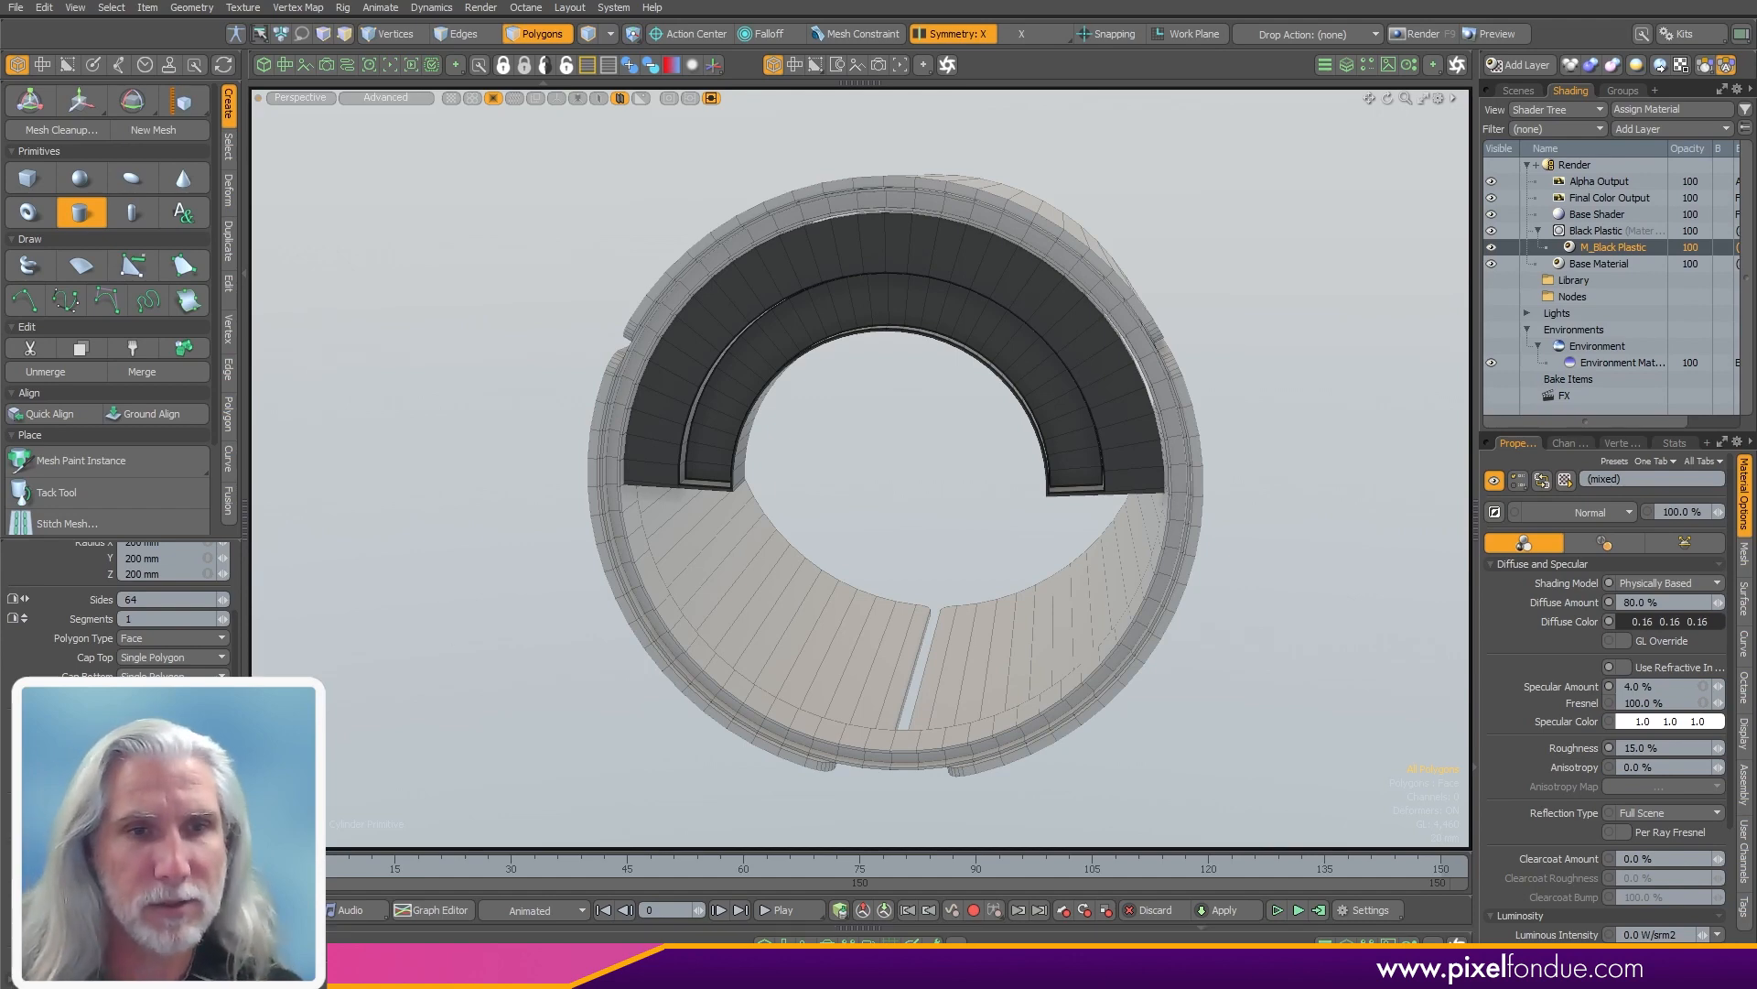
left_click(172, 735)
key("space")
double_click(905, 549)
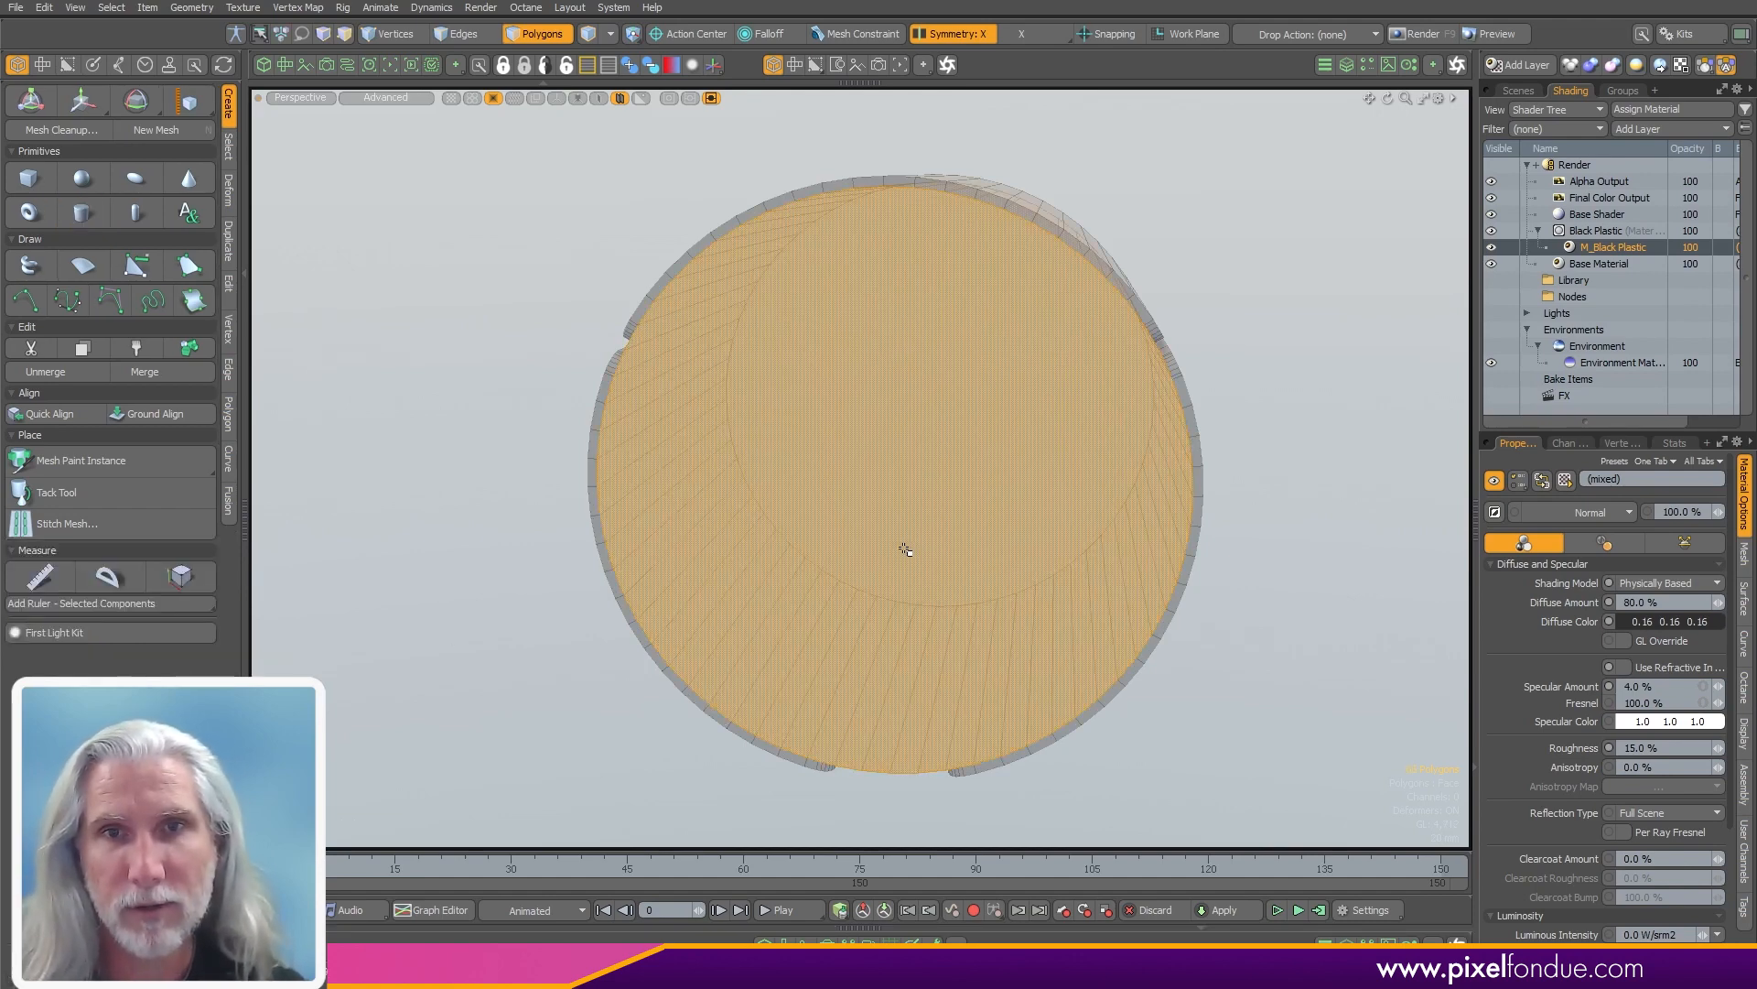
- Turn off X symmetry and scale the new cylinder down to fit within the opening of the black arch
key("r")
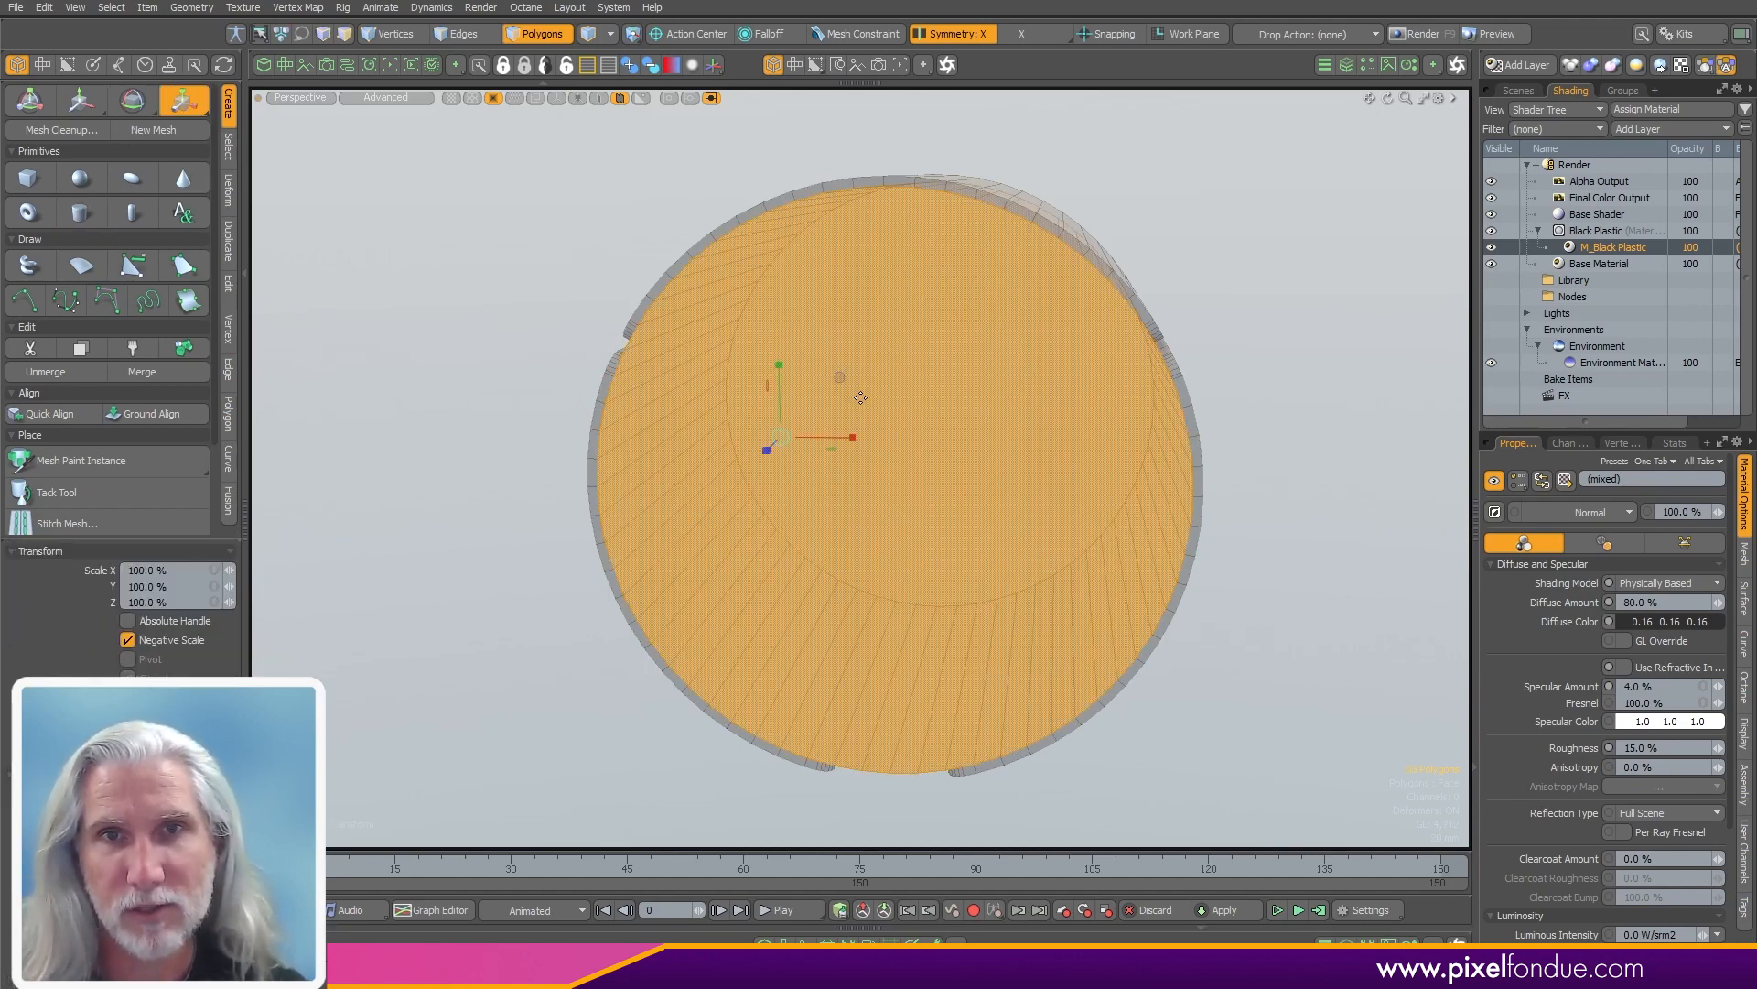
left_click(965, 41)
left_click_drag(976, 377, 1035, 469)
left_click_drag(1239, 444, 880, 565, "alt")
- Move the cylinder's end caps along Z to seat it inside the arch, shifting the front cap by 19 mm
key("space")
left_click(1121, 494)
key("w")
left_click_drag(877, 501, 555, 615)
key("space")
left_click(661, 610)
key("w")
left_click_drag(558, 612, 864, 374, "alt")
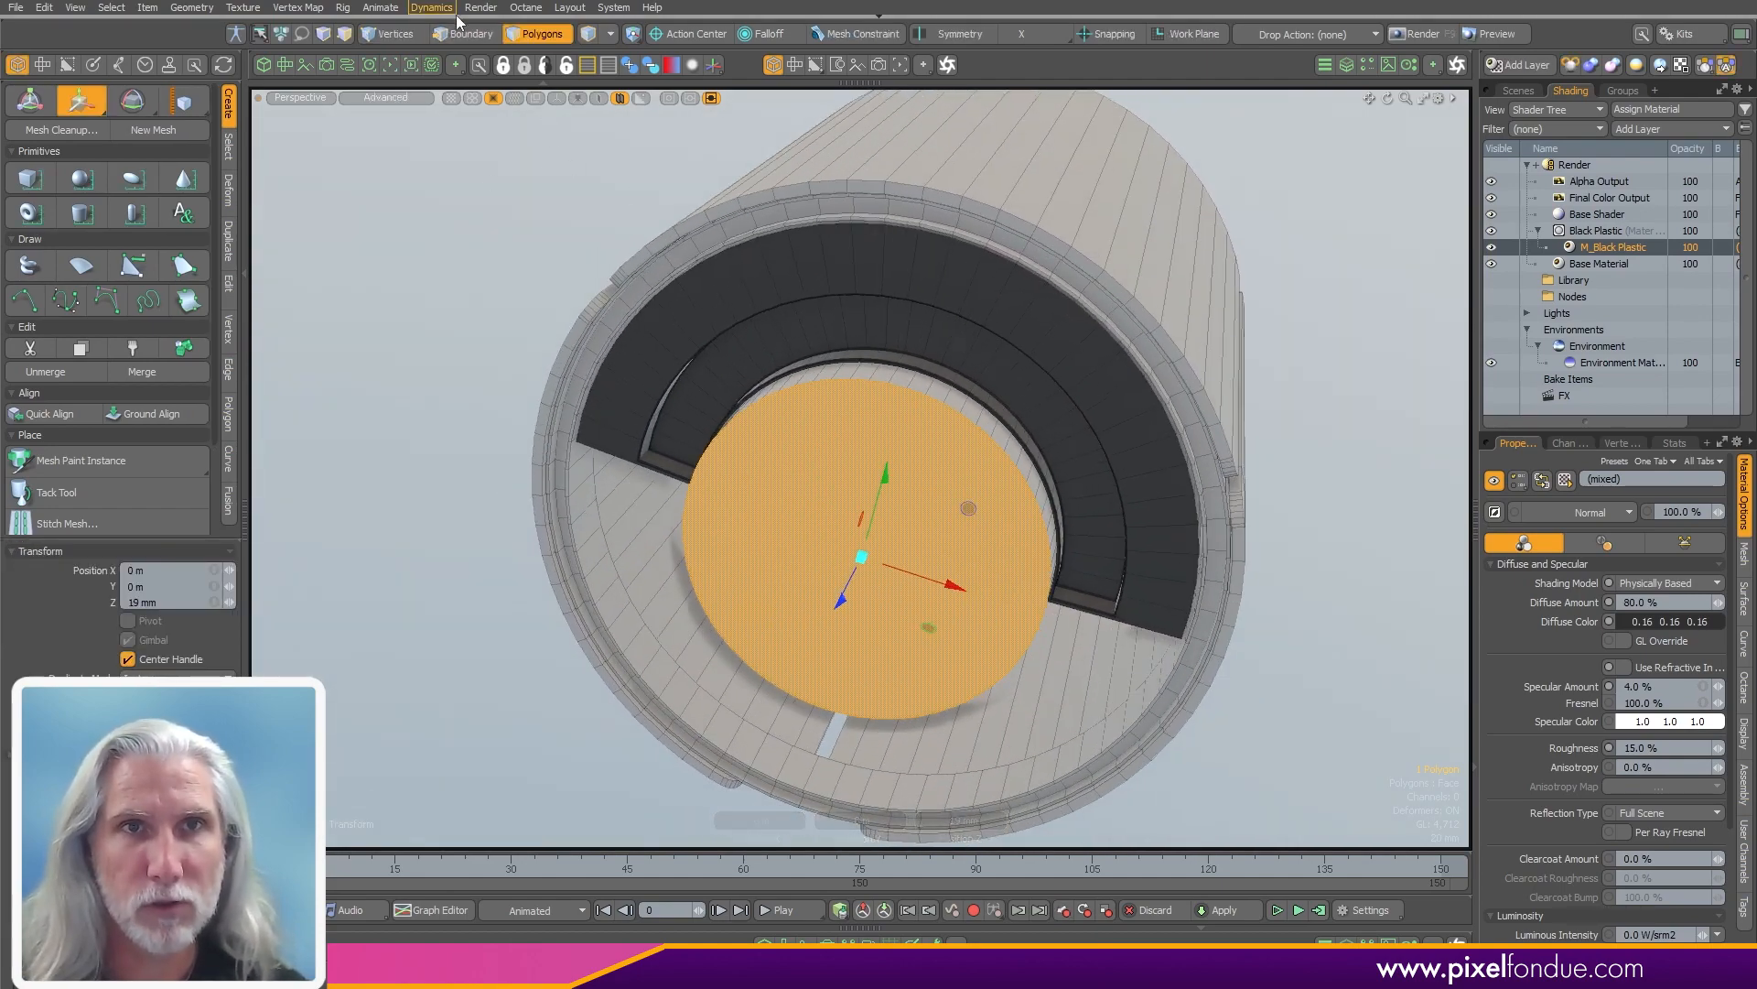
left_click_drag(884, 579, 907, 594, "alt")
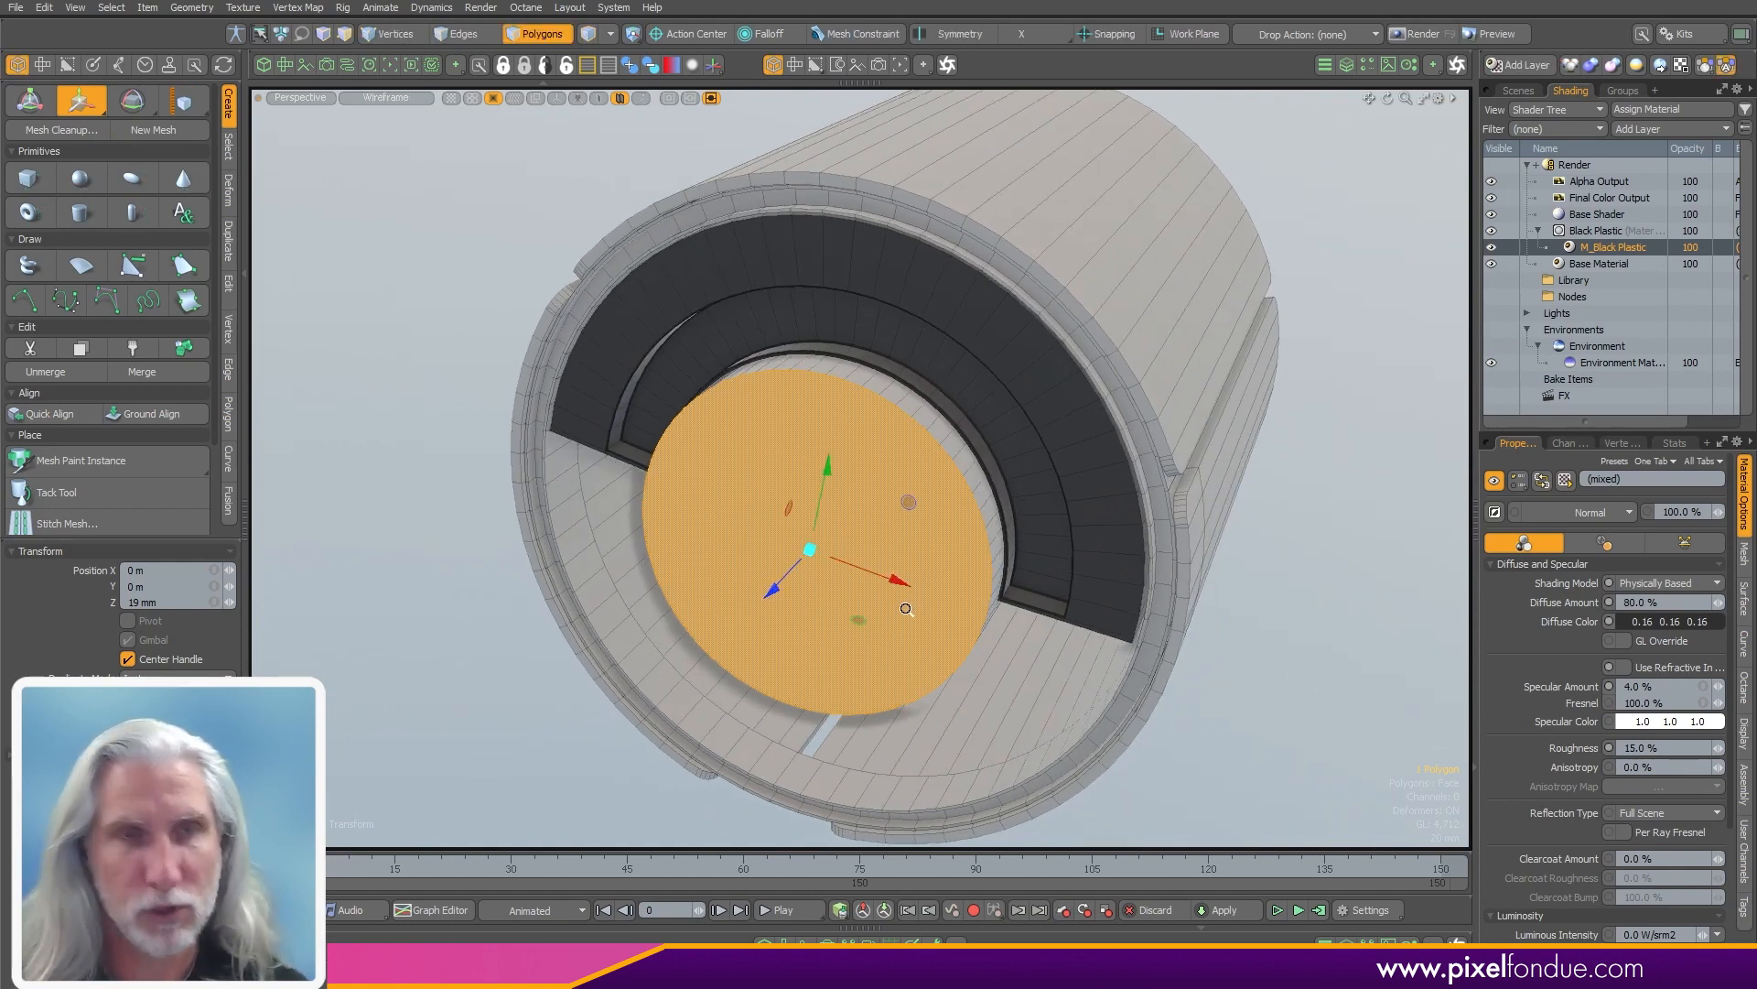
- Convert the front cap to its boundary edges, bevel them 16.2 mm with round level 3, and clear the selection
key("ctrl+alt+2")
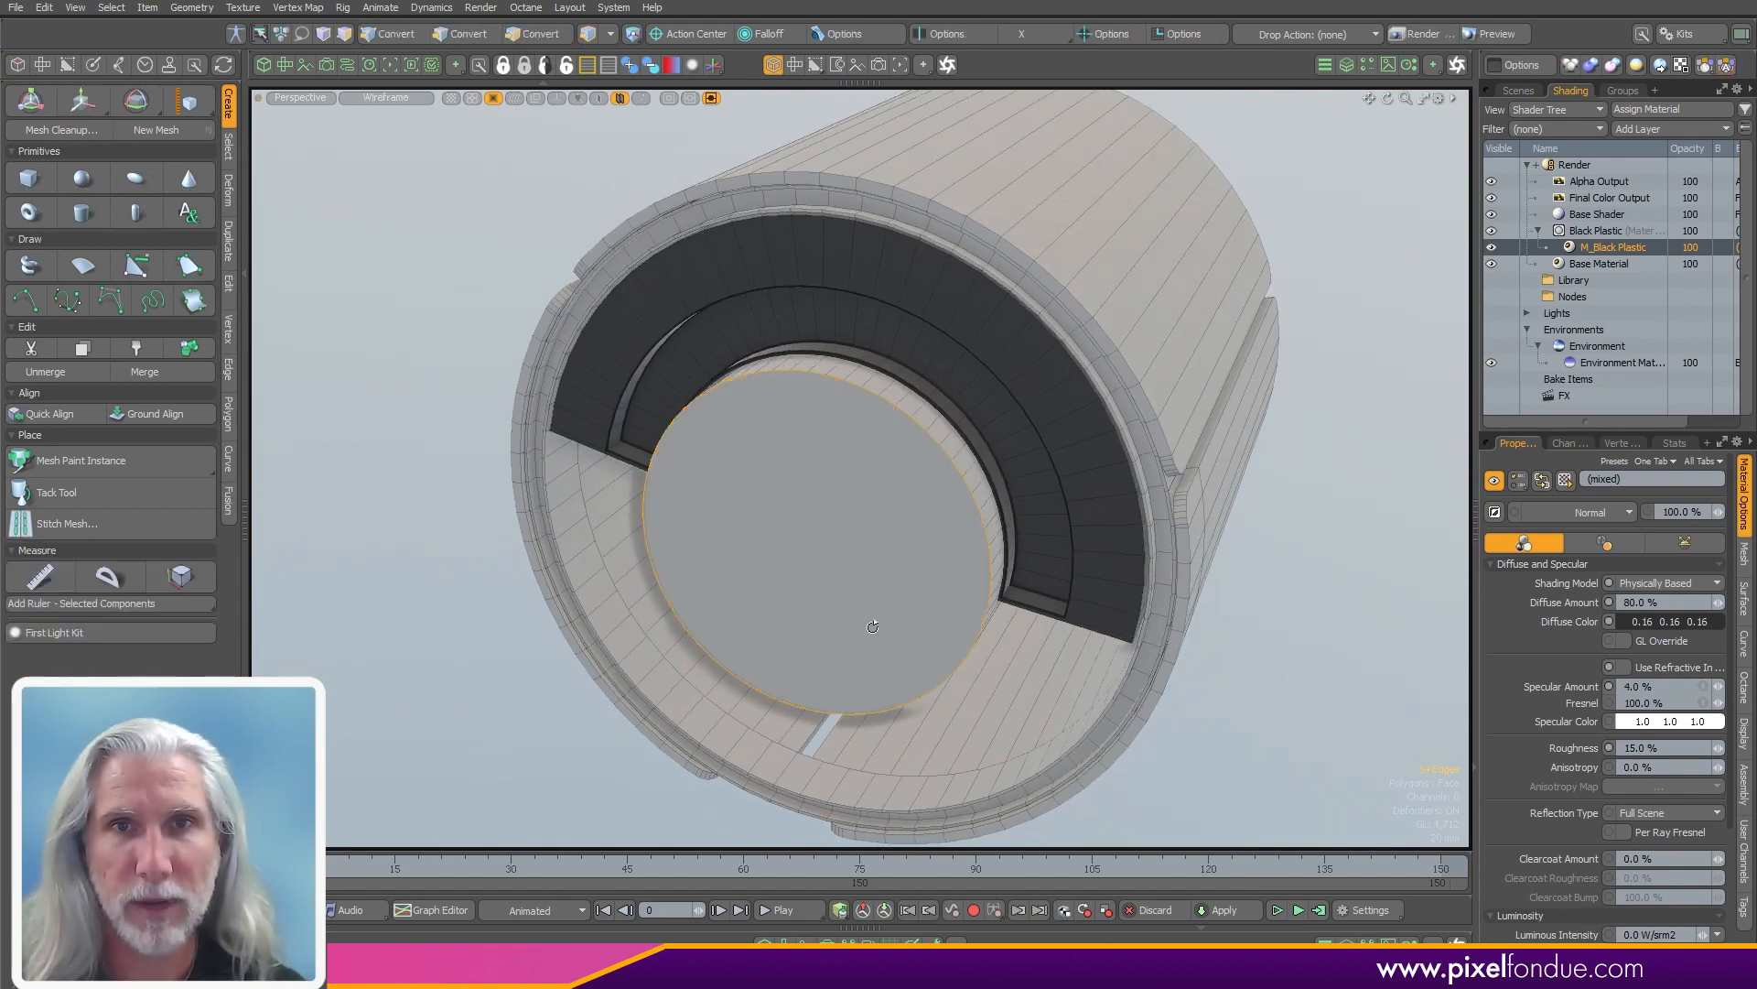
left_click_drag(870, 622, 1217, 438, "alt")
key("b")
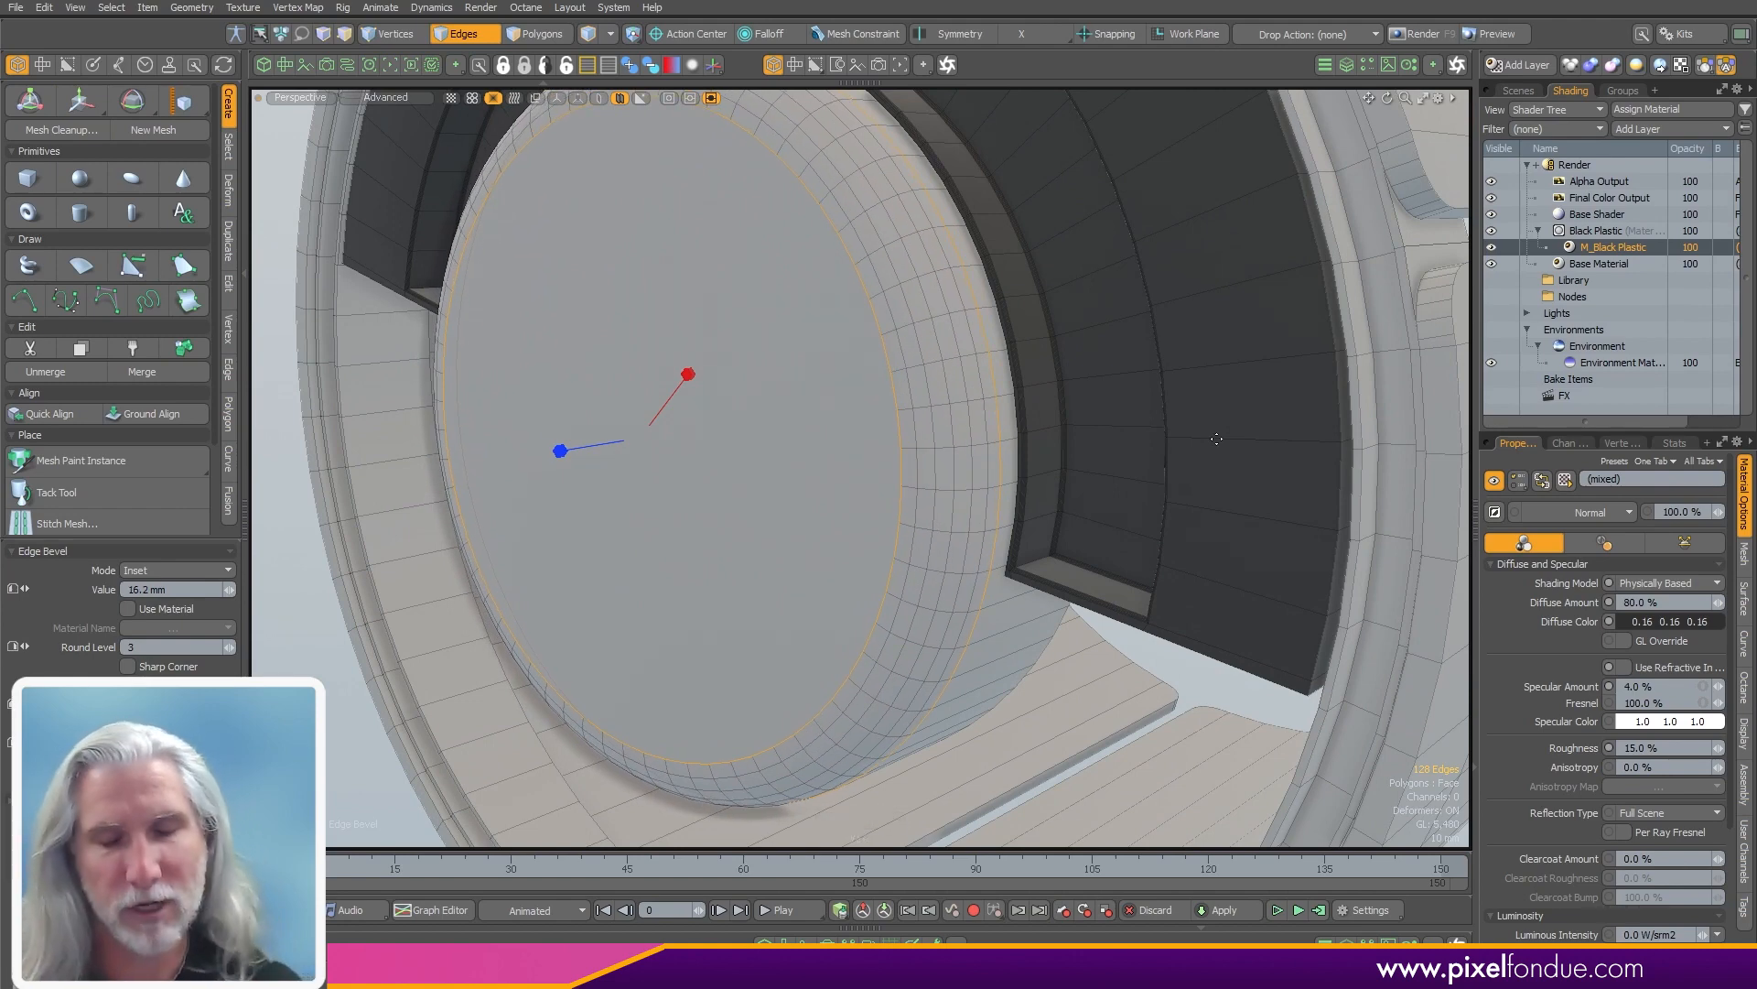
left_click_drag(962, 607, 883, 607, "ctrl+alt")
left_click_drag(883, 607, 761, 633, "alt")
left_click_drag(761, 634, 777, 684, "alt+shift")
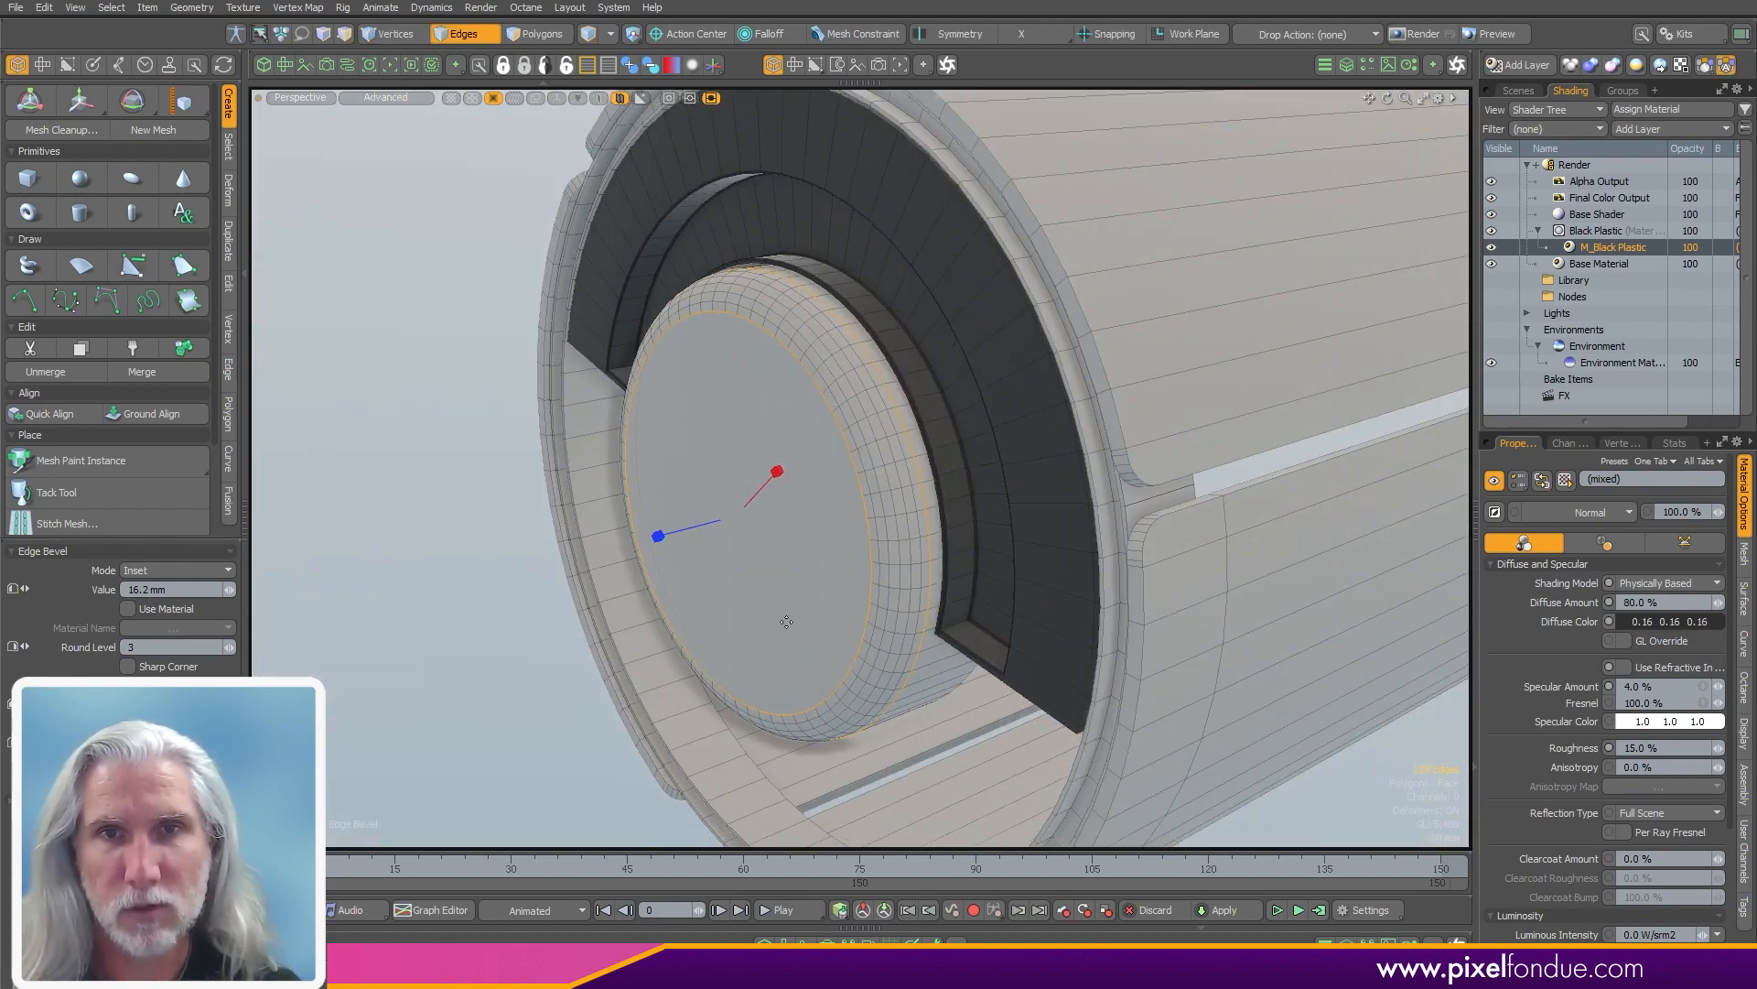
key("space")
left_click(467, 725)
left_click_drag(513, 650, 811, 622, "alt")
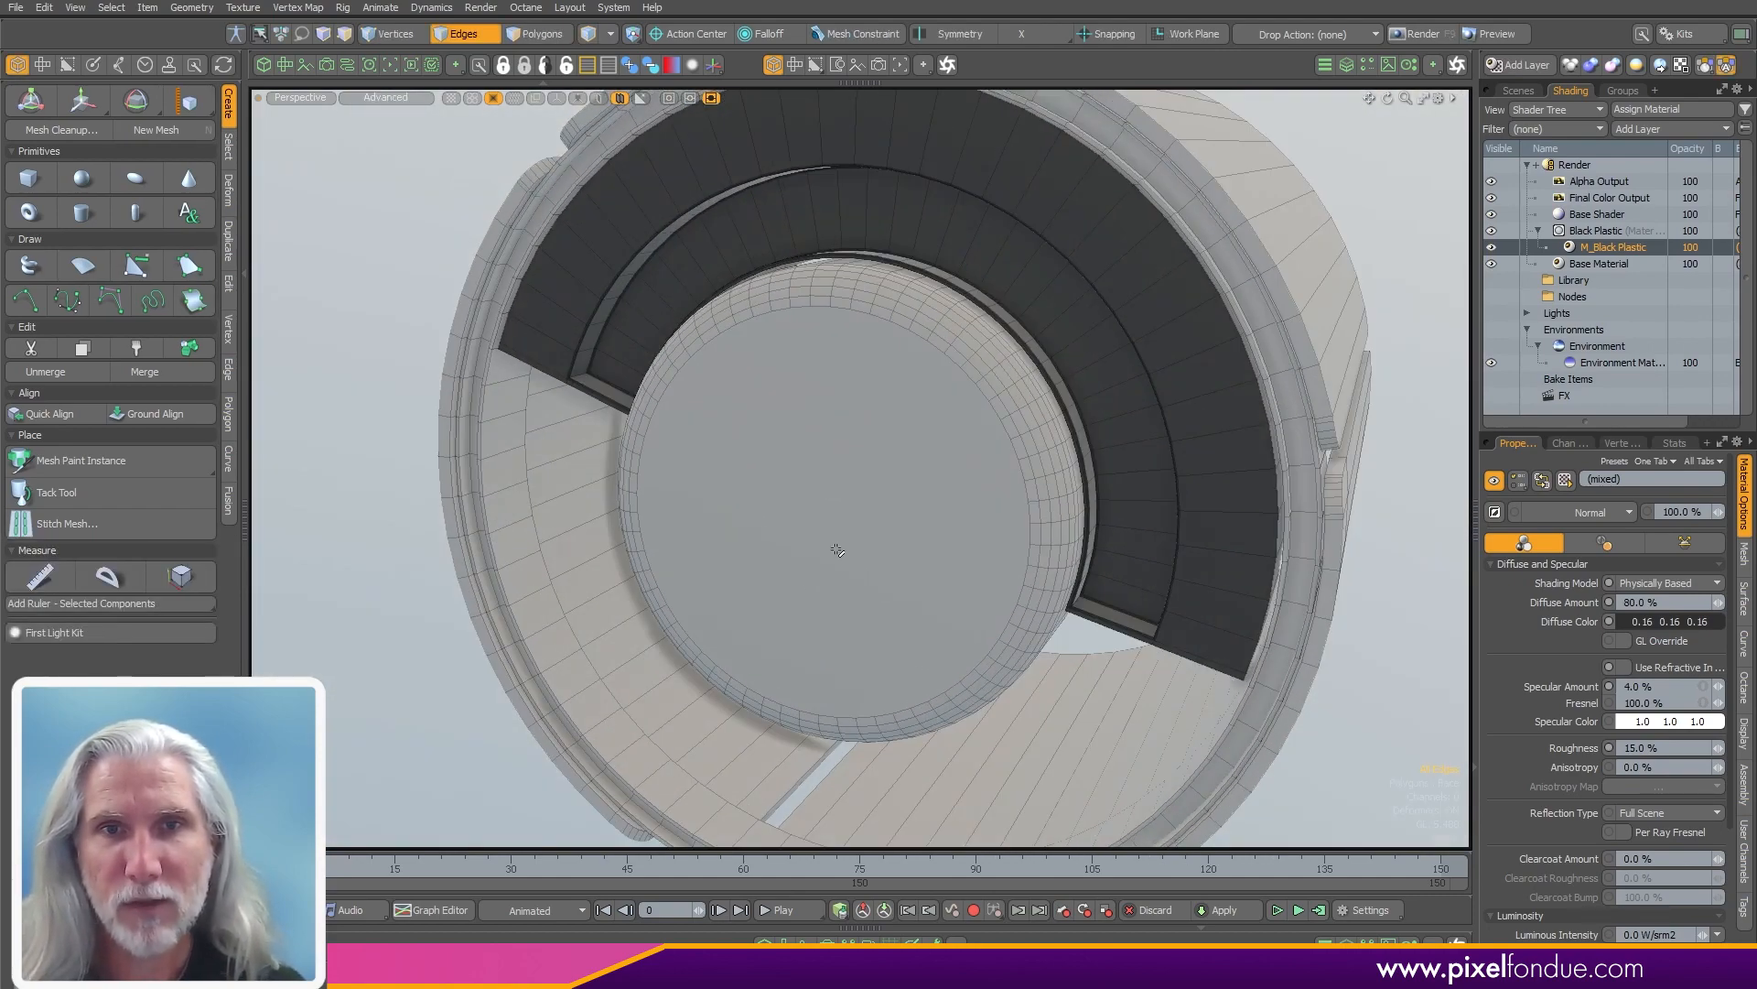
- Select the cylinder's flat front cap polygon and open the Kits palette over the model
key("3")
left_click(897, 603)
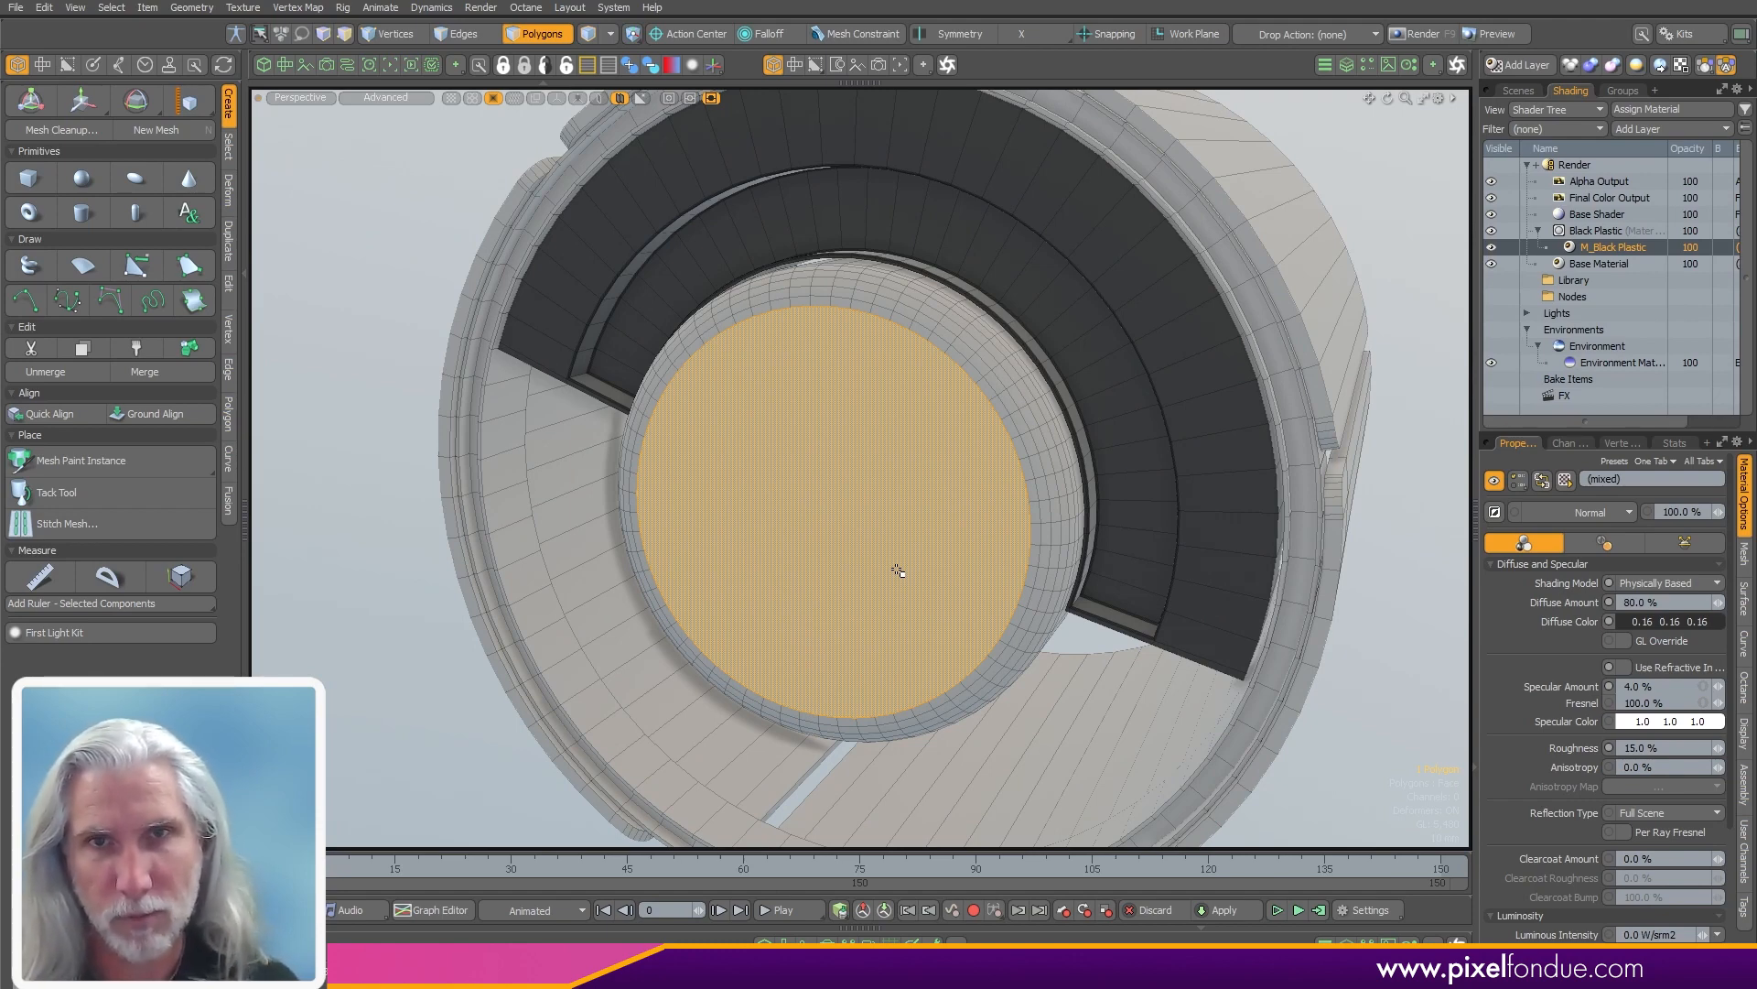
left_click_drag(1098, 476, 1141, 455, "alt")
left_click(1683, 36)
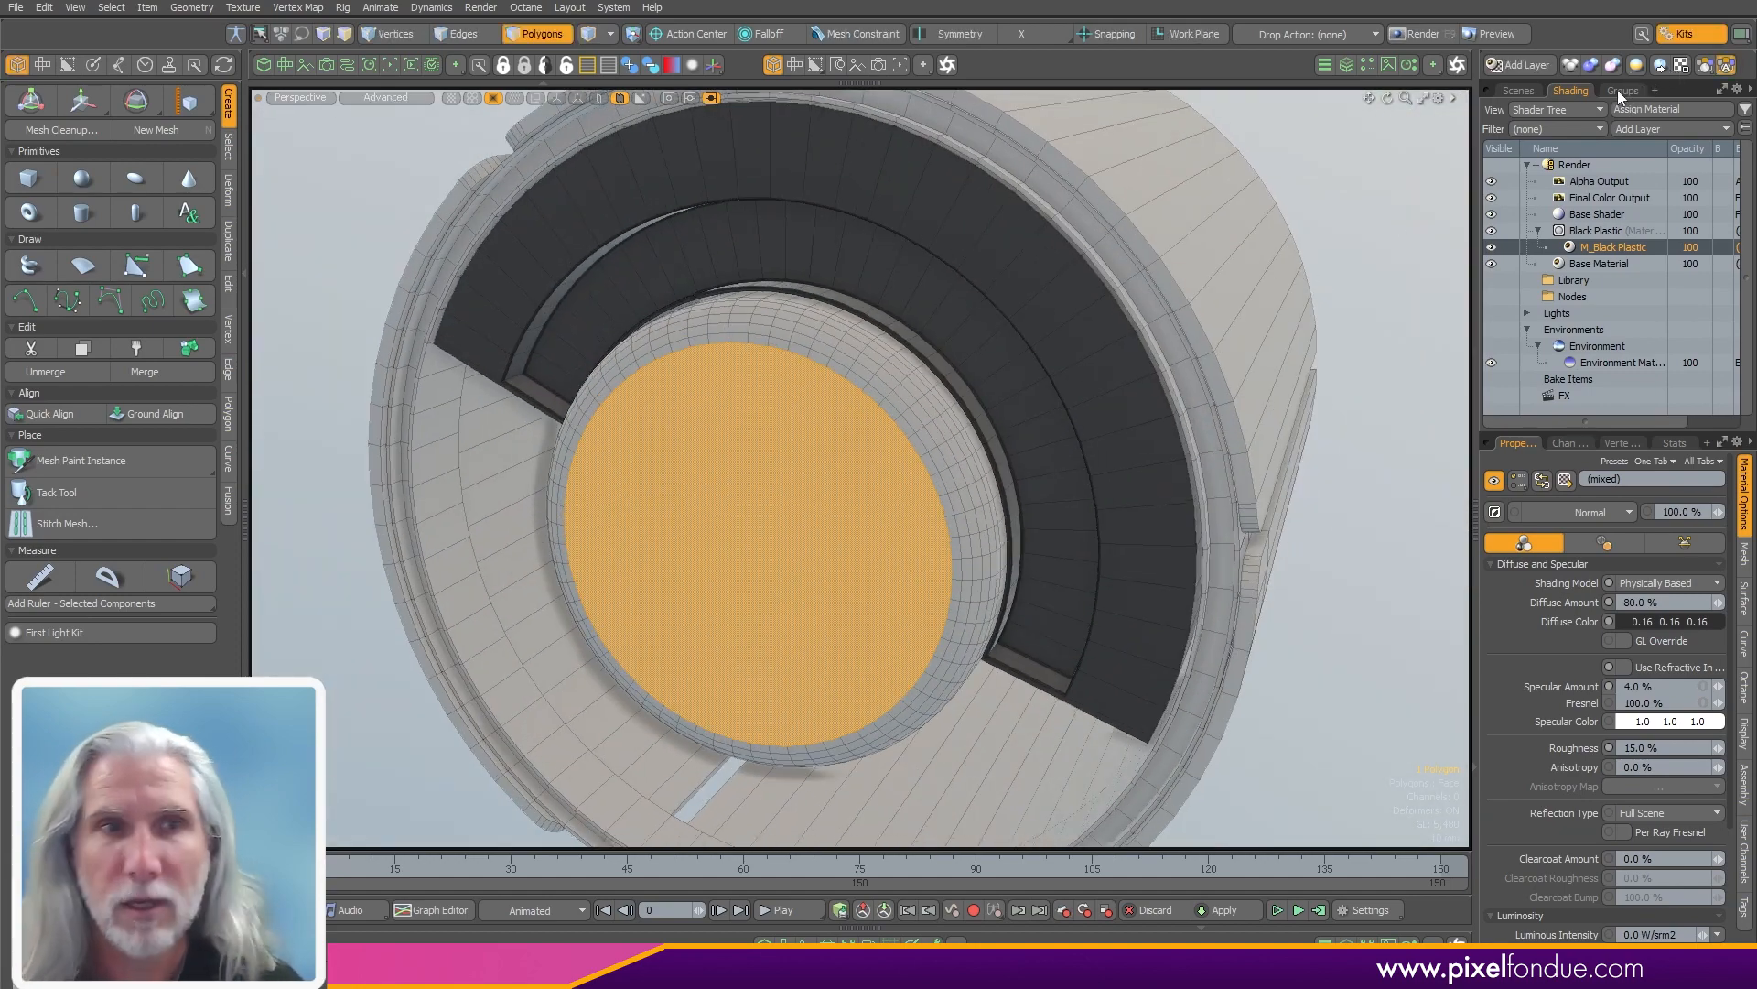
left_click_drag(1623, 86, 876, 240)
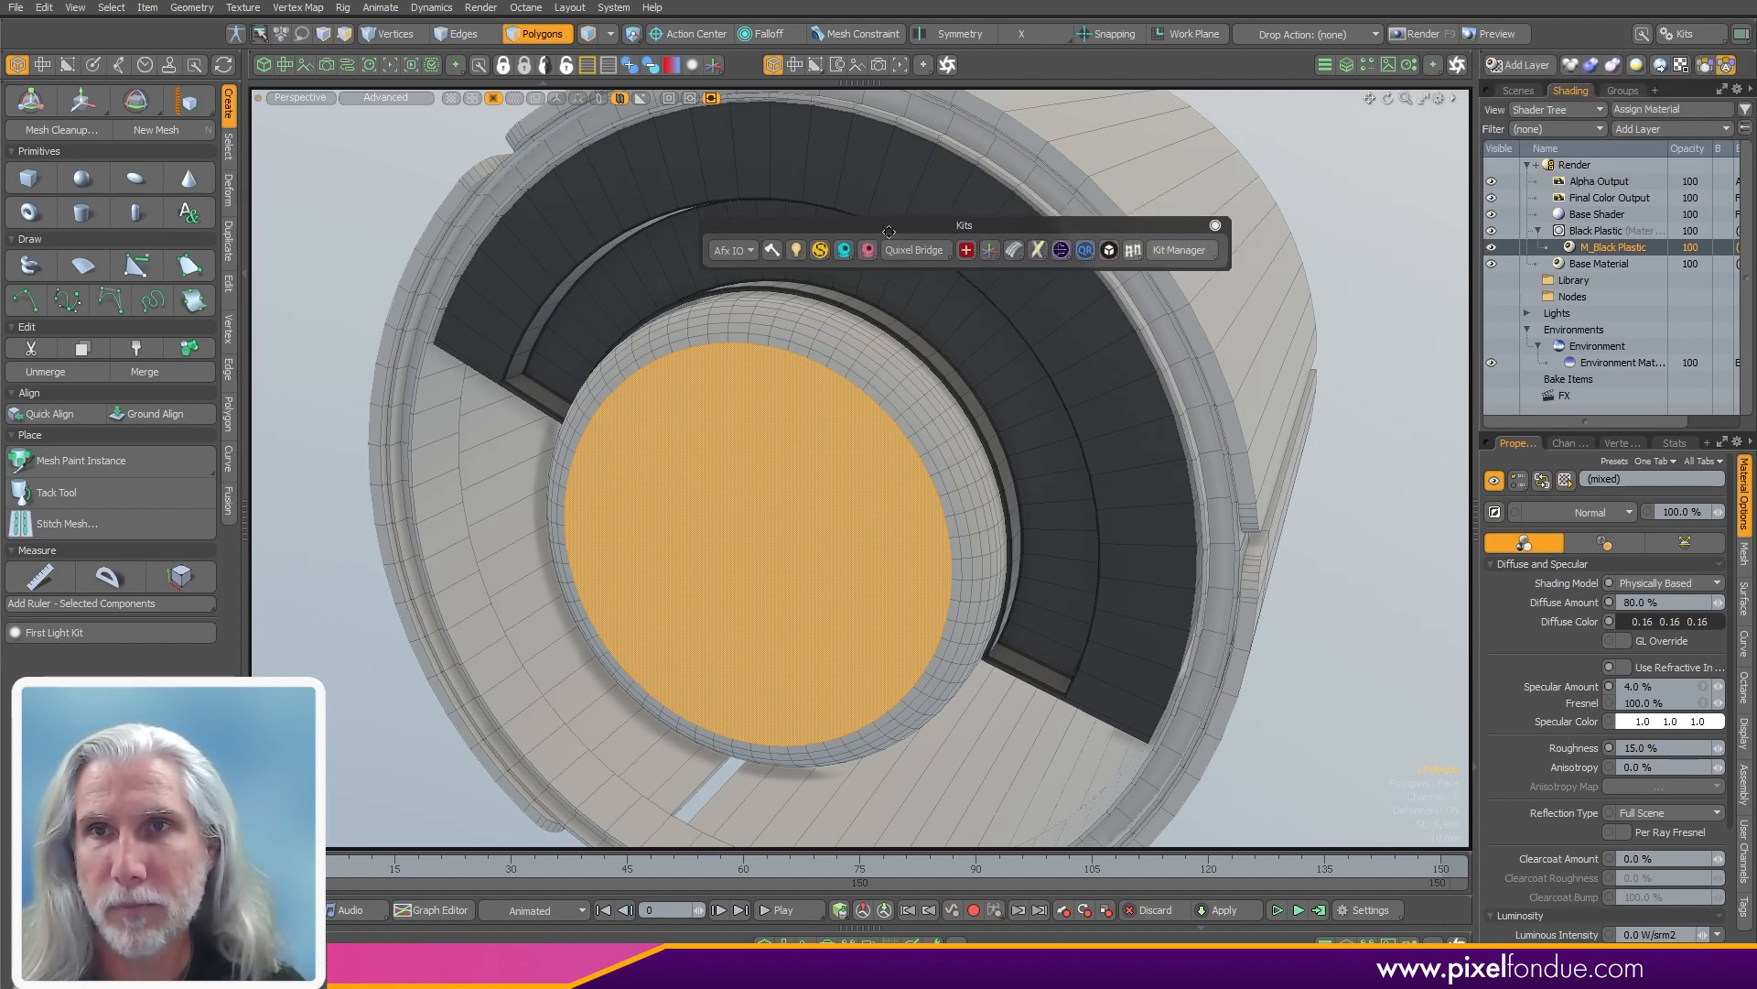
- Rebuild the selected front cap as a grid of quads with the ETEREA Swiss Knife kit and close its palette
left_click(1520, 91)
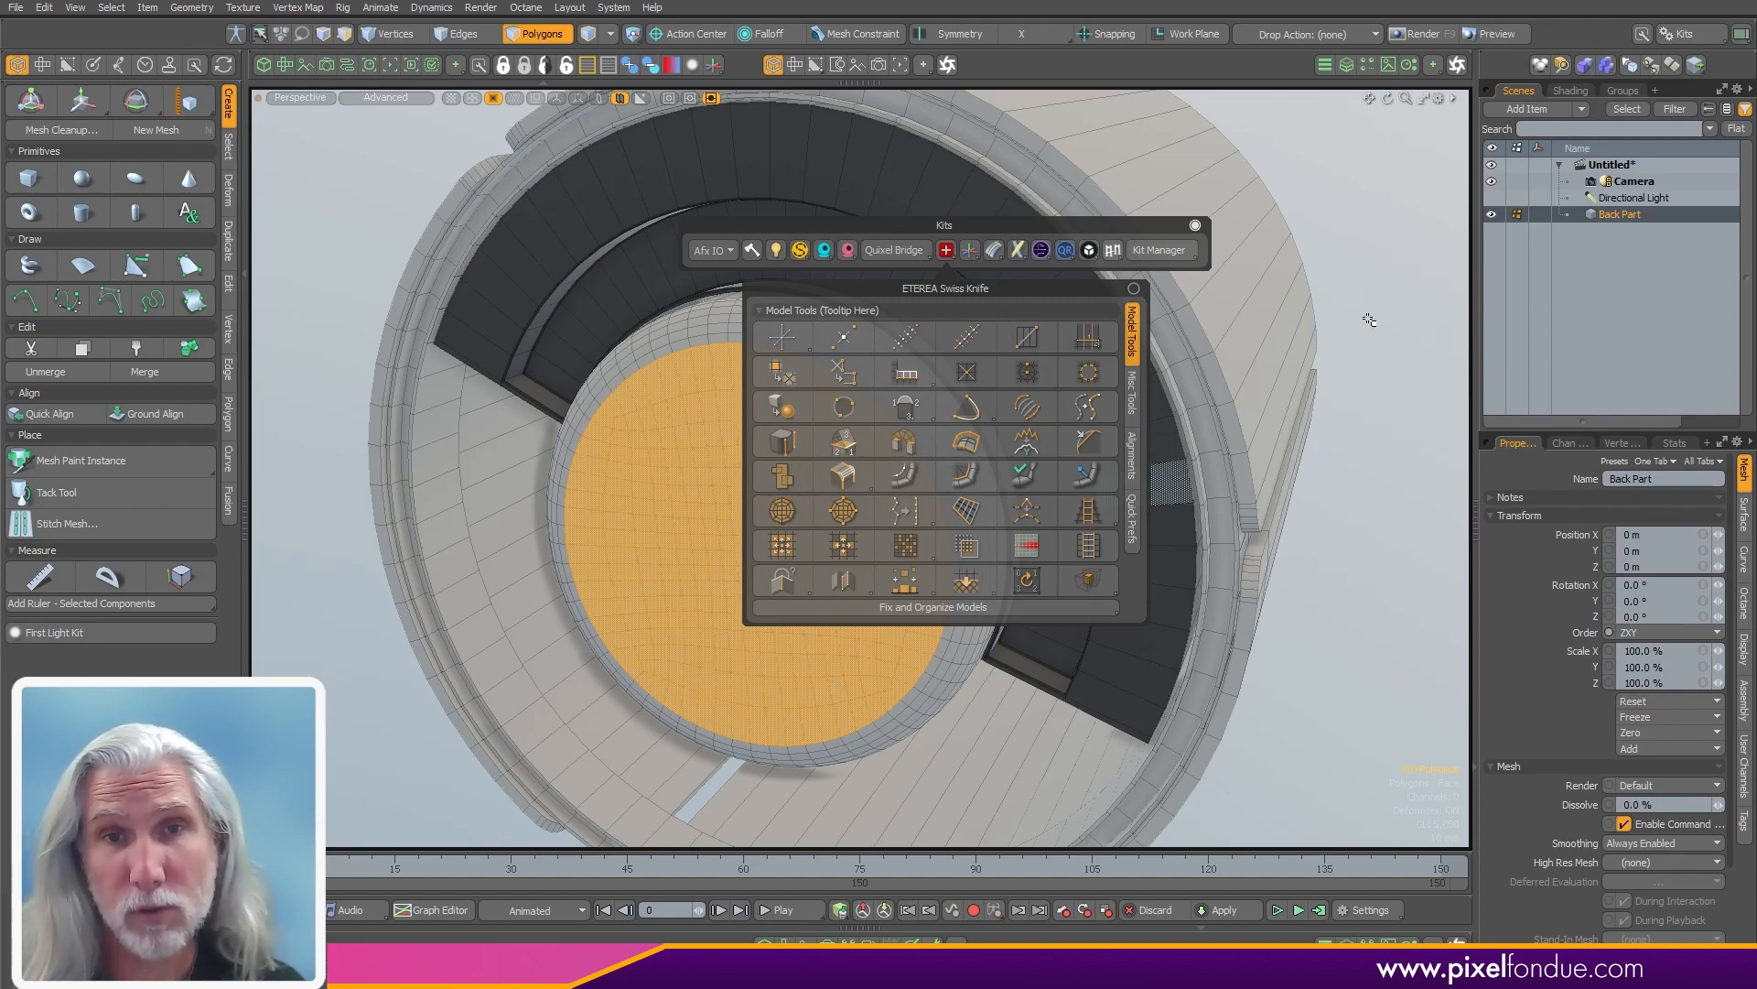
key("ctrl")
left_click_drag(1378, 500, 1080, 559, "alt")
left_click_drag(1408, 576, 1237, 575, "alt")
left_click(1428, 538)
key("3")
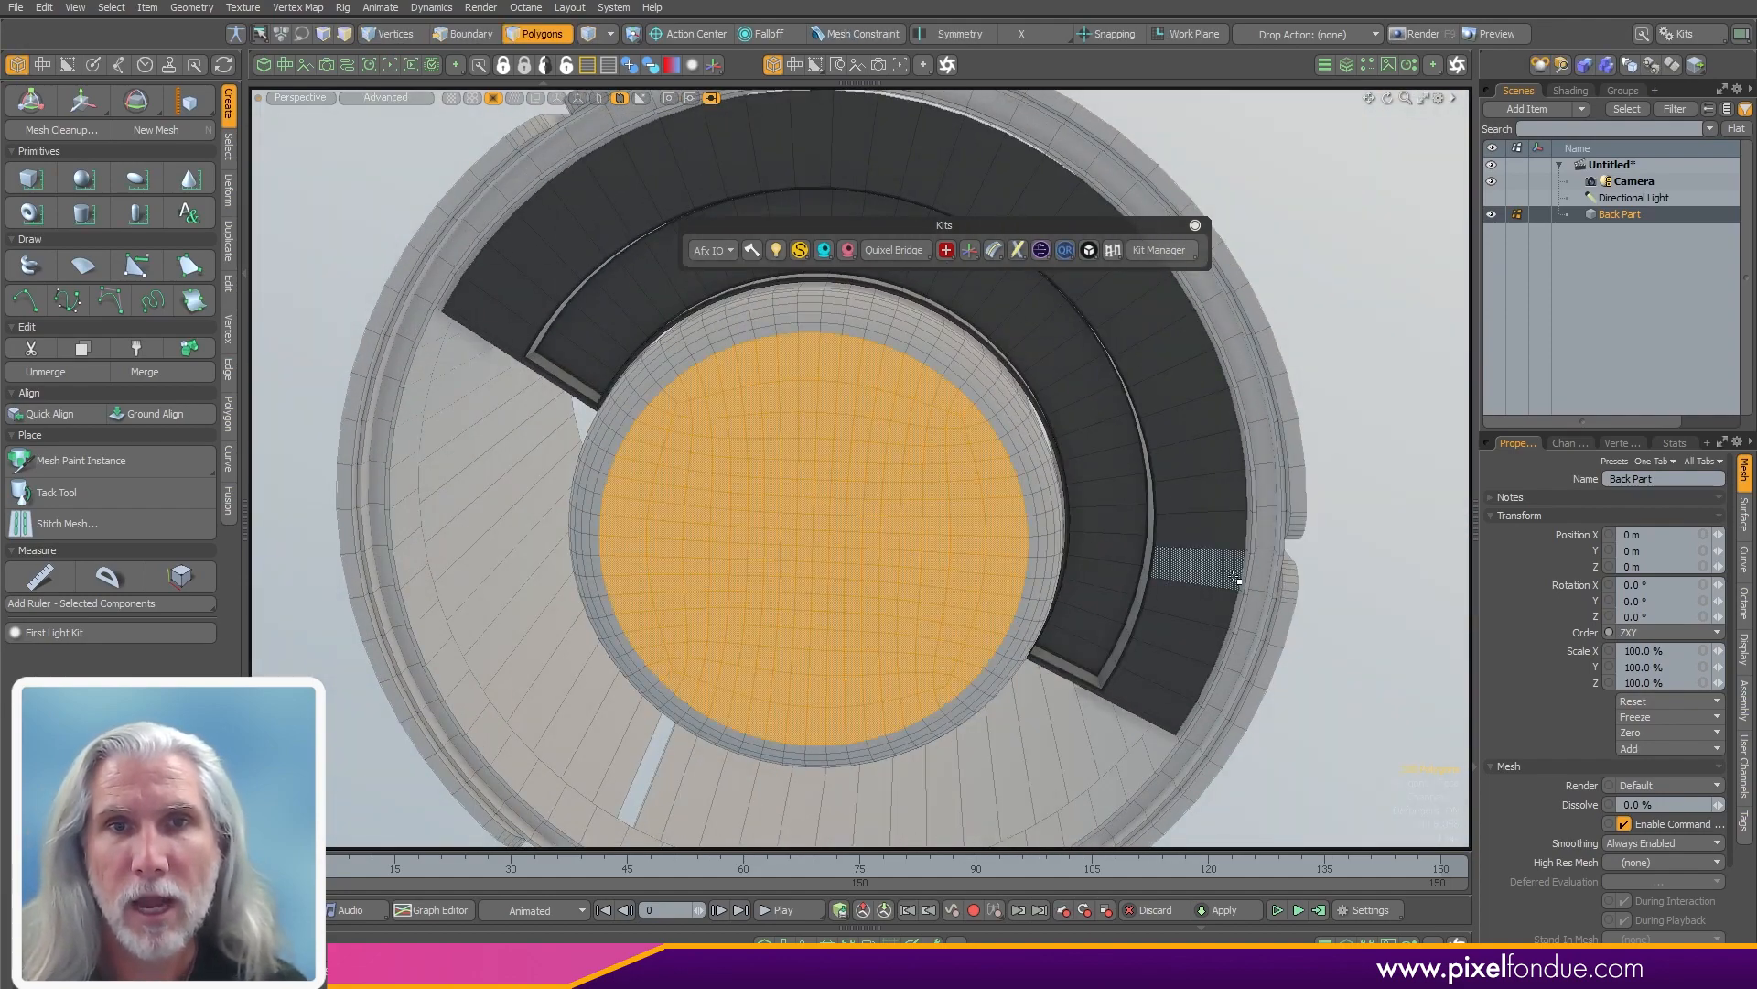
- Undo the front cap's quad grid and inset the single cap polygon with Bevel down to a small central disc
key("b")
left_click(922, 519)
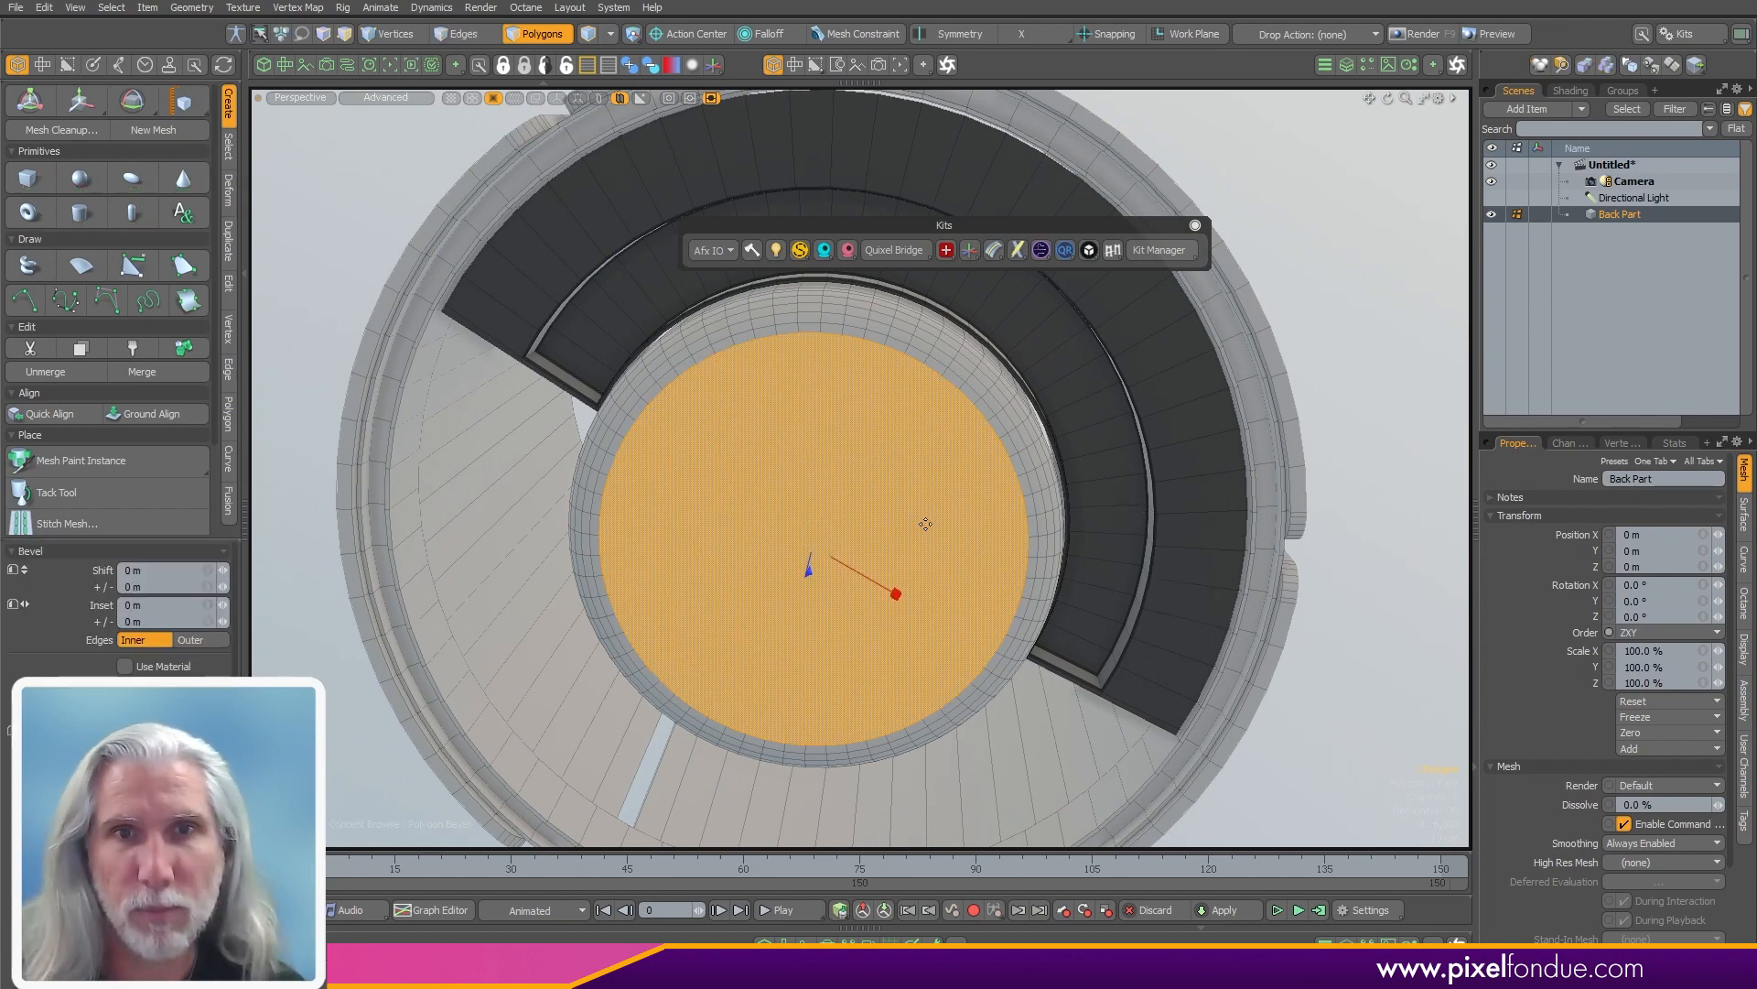
mouse_move(896, 594)
left_mouse_down()
mouse_move(968, 636)
mouse_move(919, 607)
left_mouse_up()
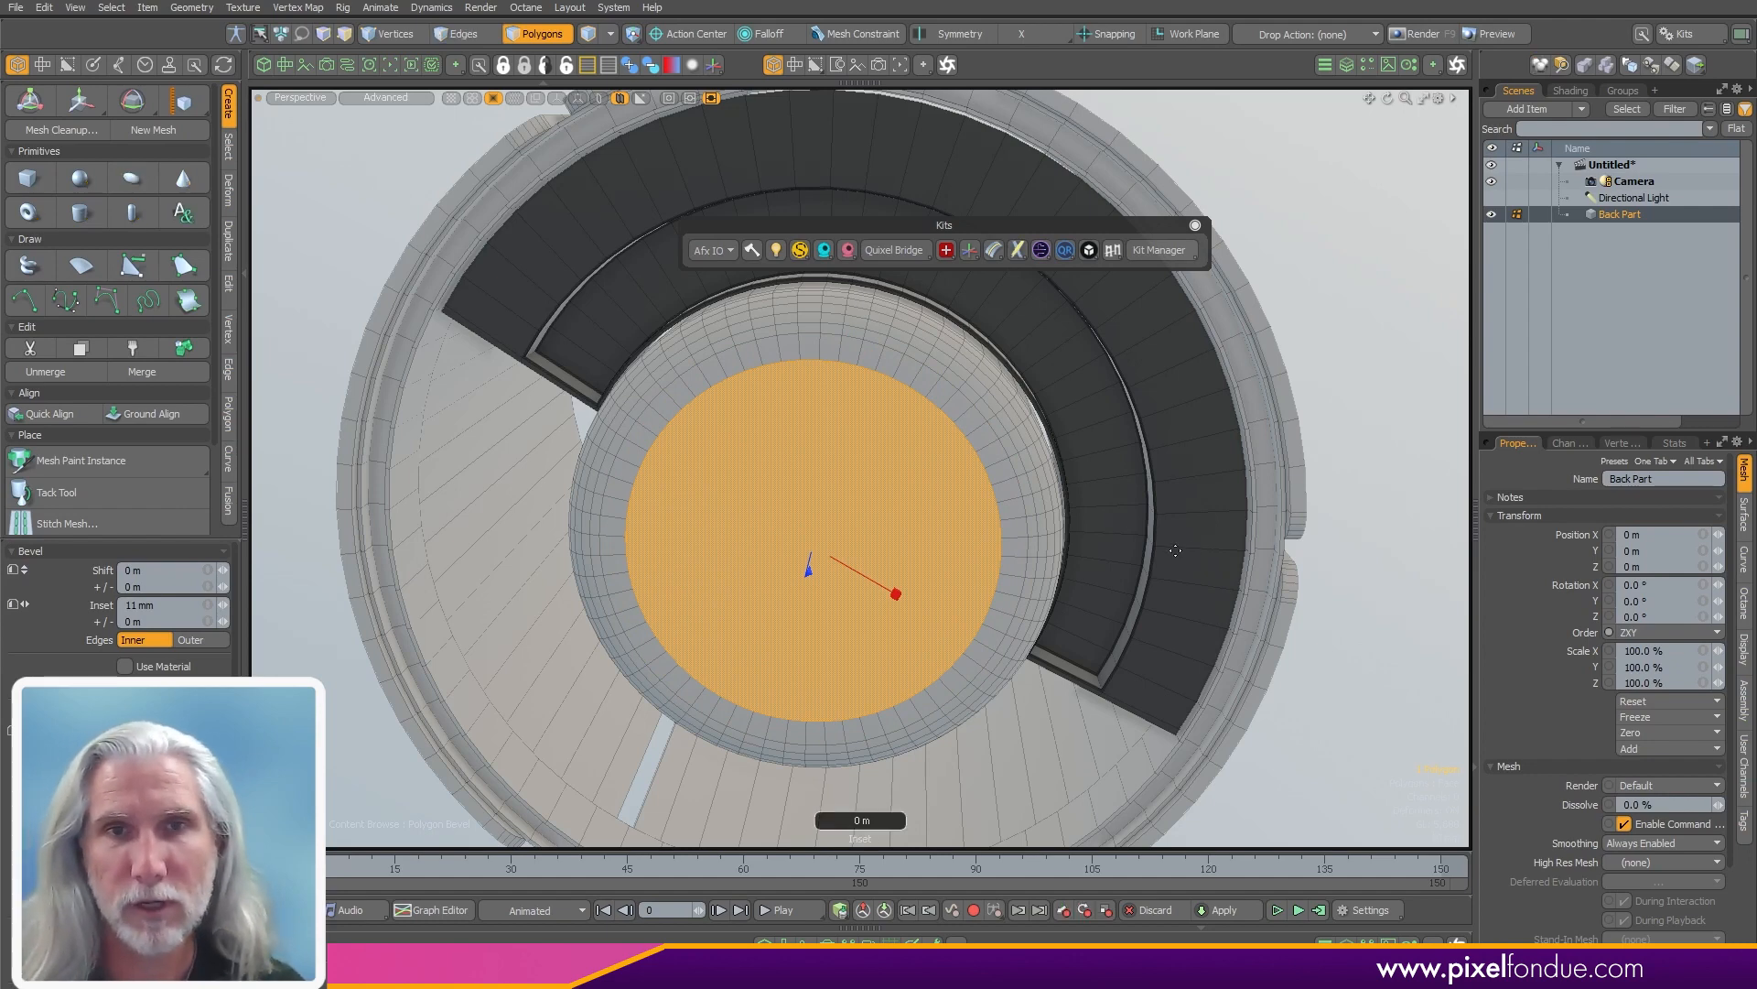
left_click_drag(1175, 550, 1382, 559)
key("space")
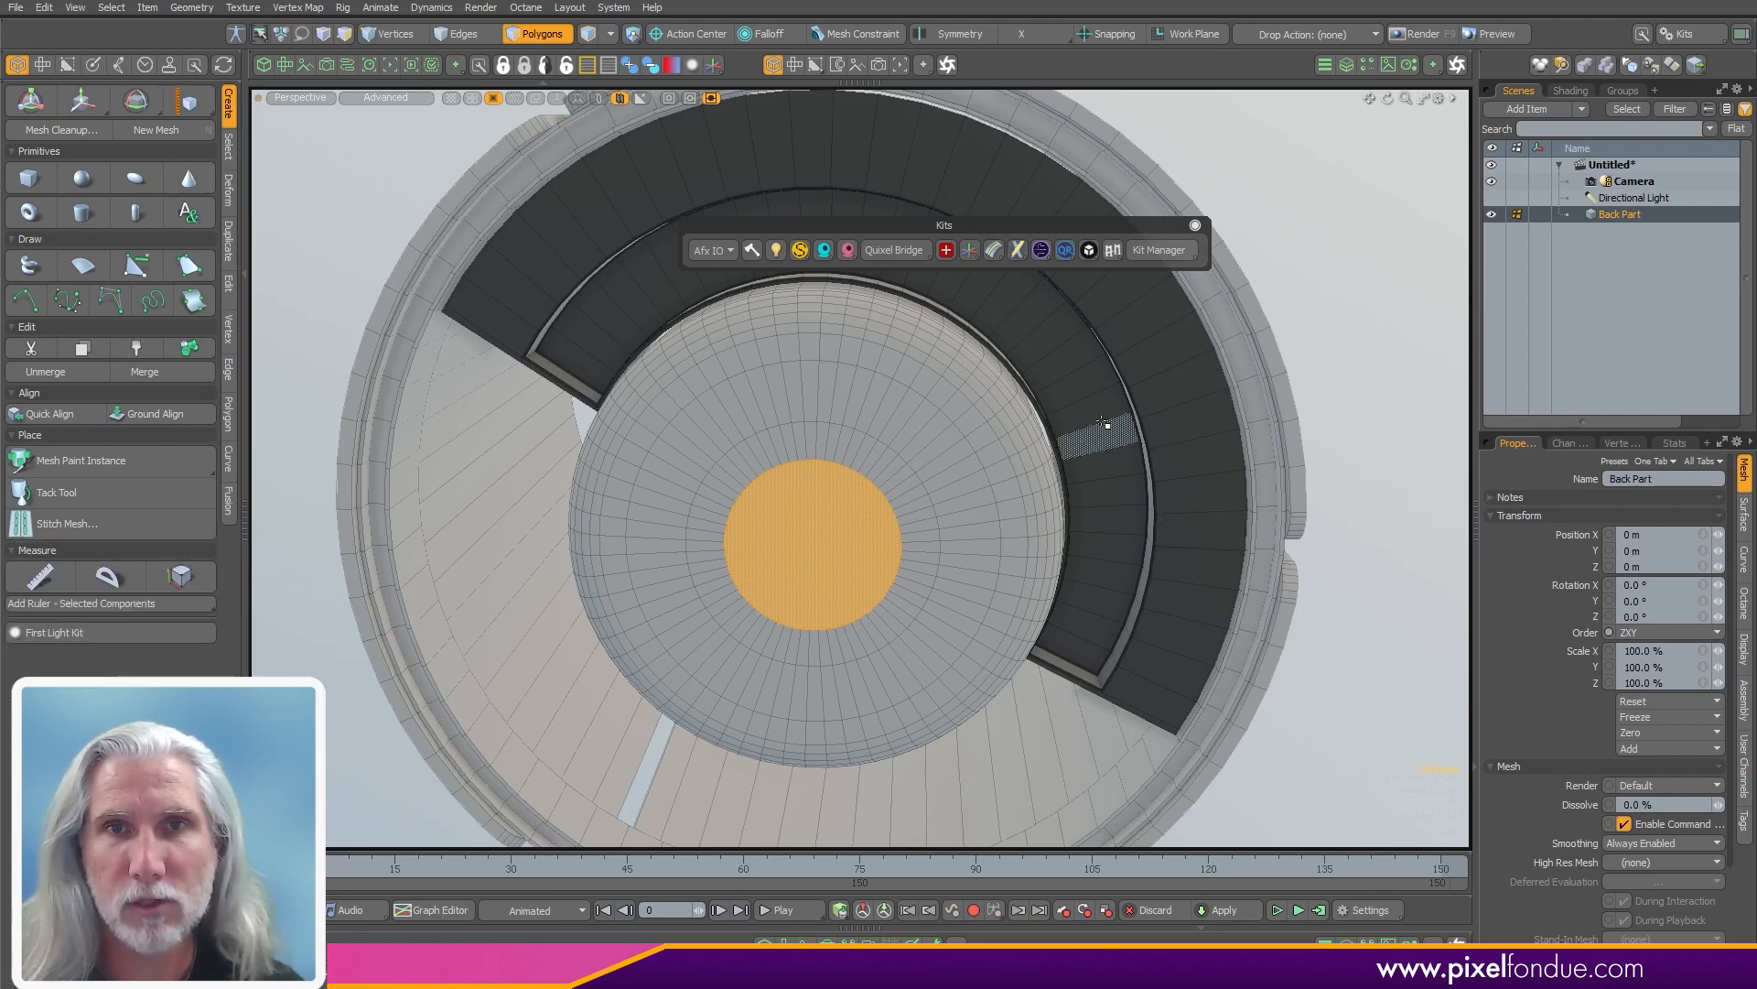
- Rebuild the small central disc as a grid of quads with the ETEREA Swiss Knife kit and clear the selection
left_click(969, 250)
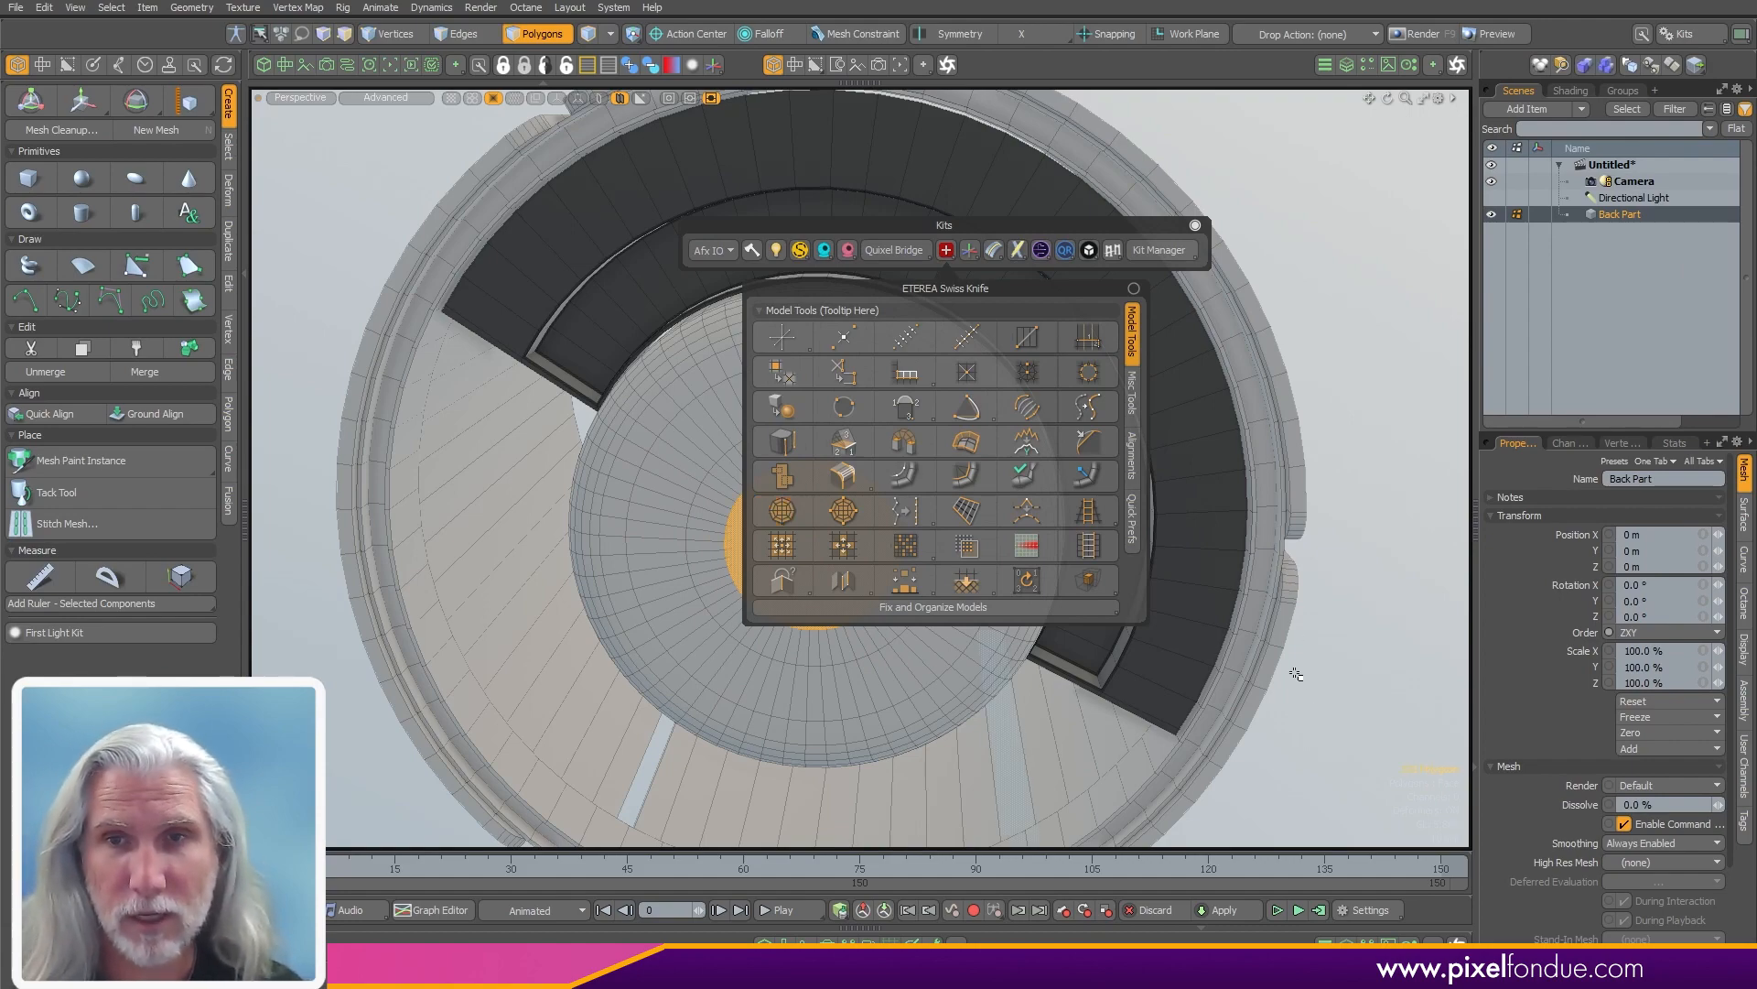
left_click(1369, 710)
left_click_drag(1369, 711, 1124, 593, "alt")
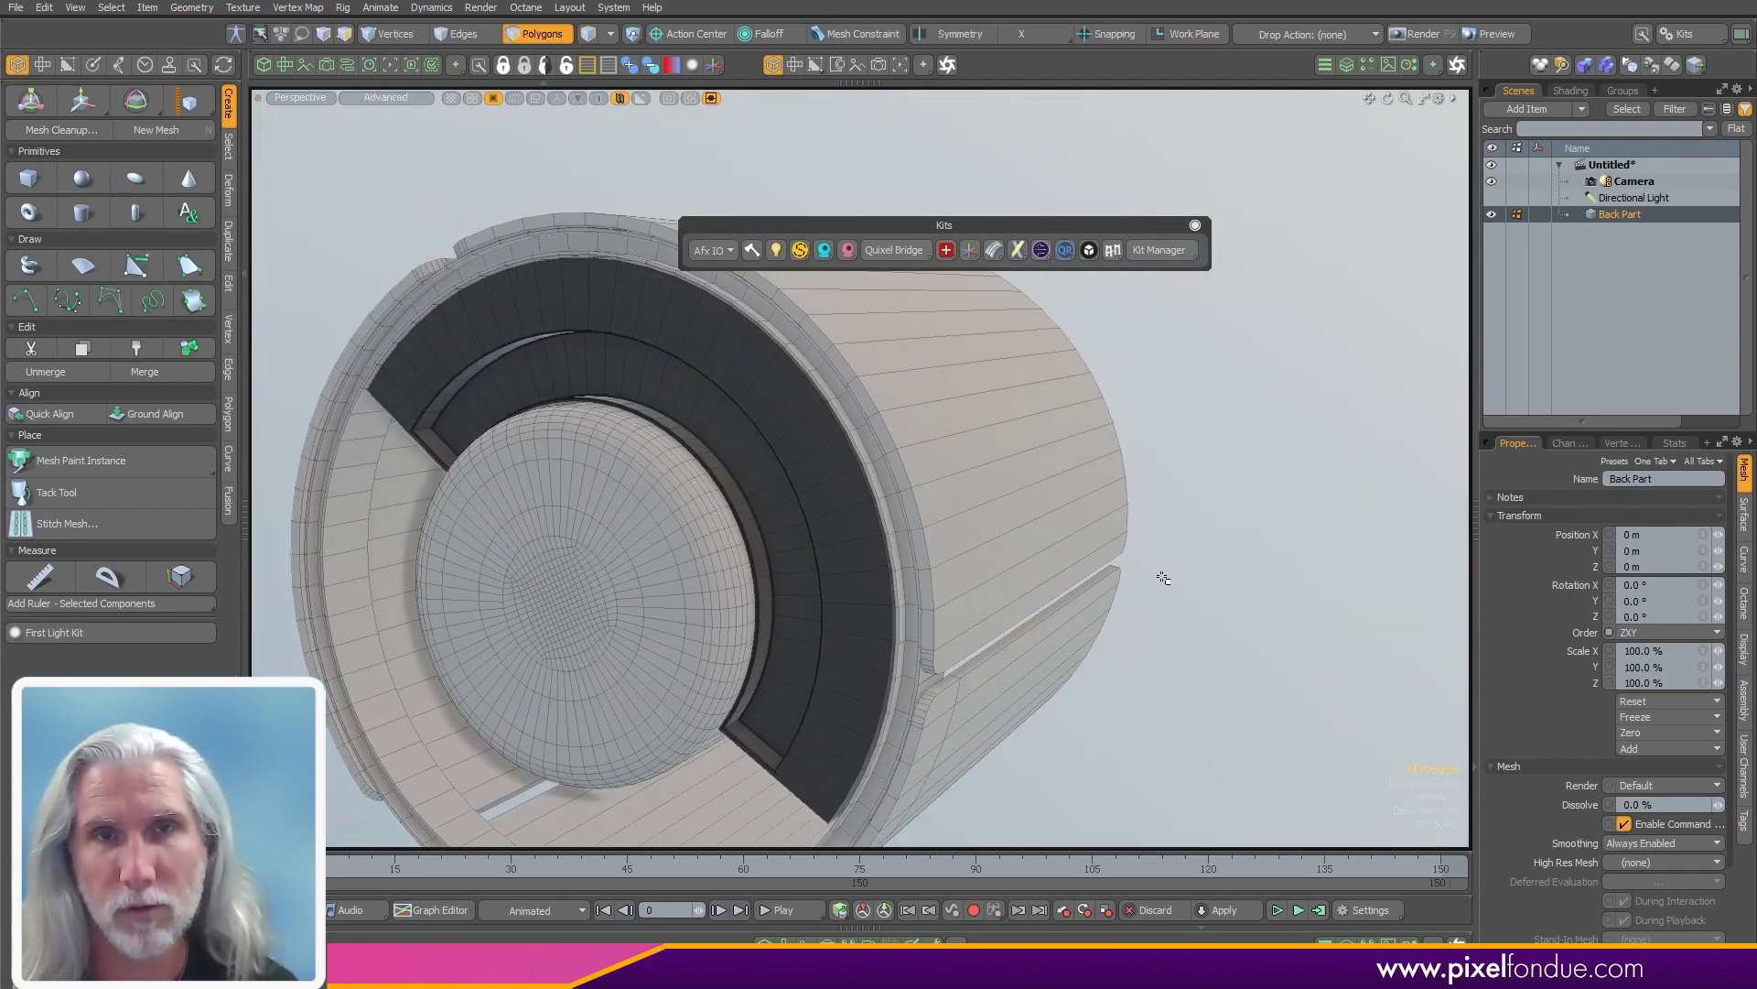
- Turn on subdivision smoothing for the central cylinder, inspect its back end, and turn the smoothing off again
left_click_drag(1162, 578, 1163, 485, "alt")
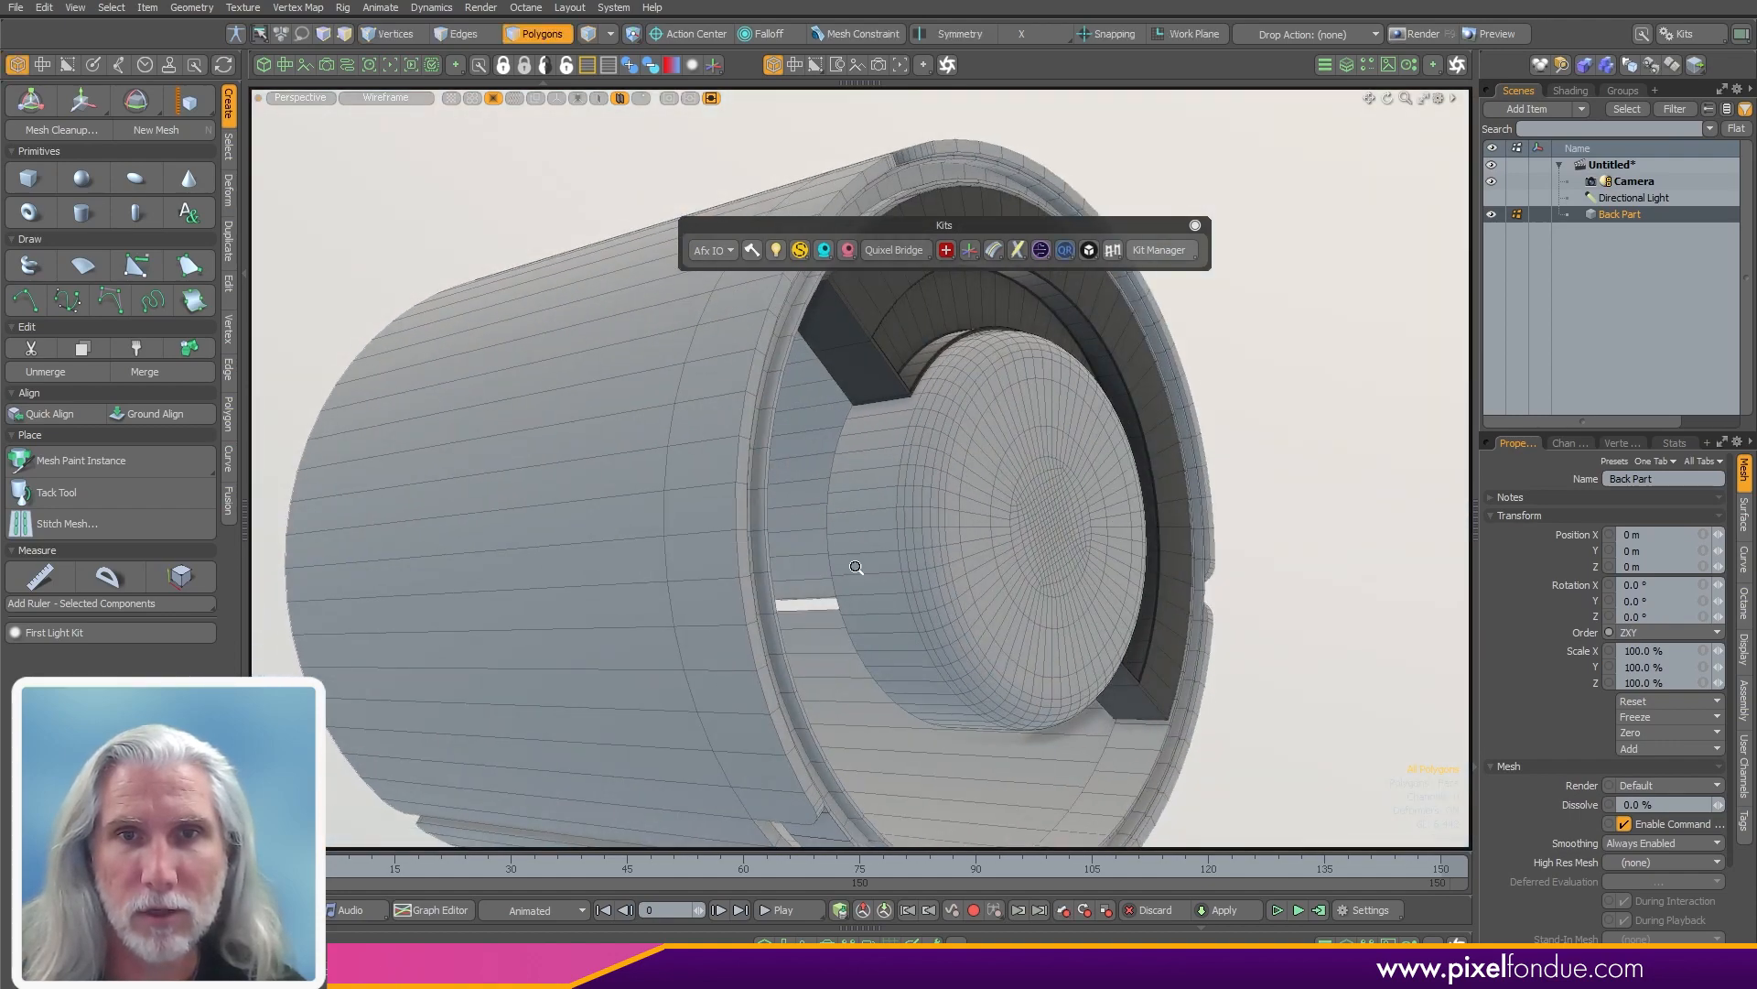
scroll(859, 574, "up", 4)
key("2")
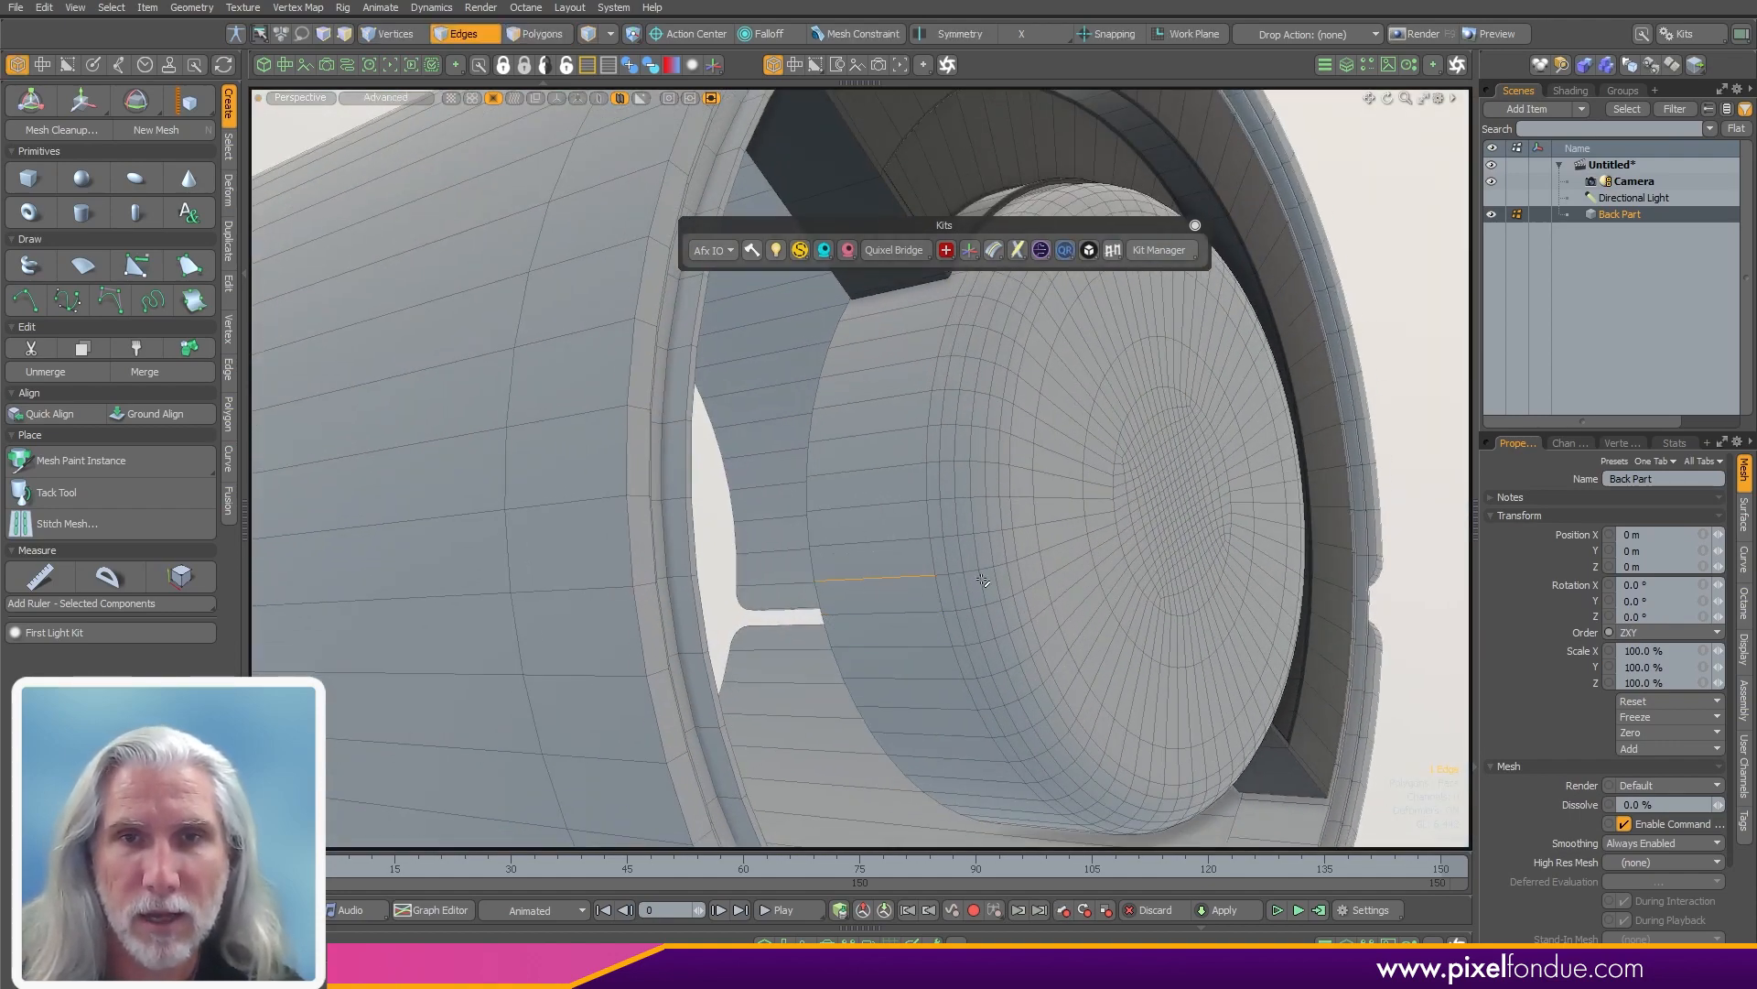
key("3")
double_click(1104, 566)
left_click_drag(1104, 568, 914, 533, "alt")
scroll(1063, 577, "up", 3)
scroll(924, 531, "down", 4)
left_click_drag(1369, 430, 1035, 531, "alt")
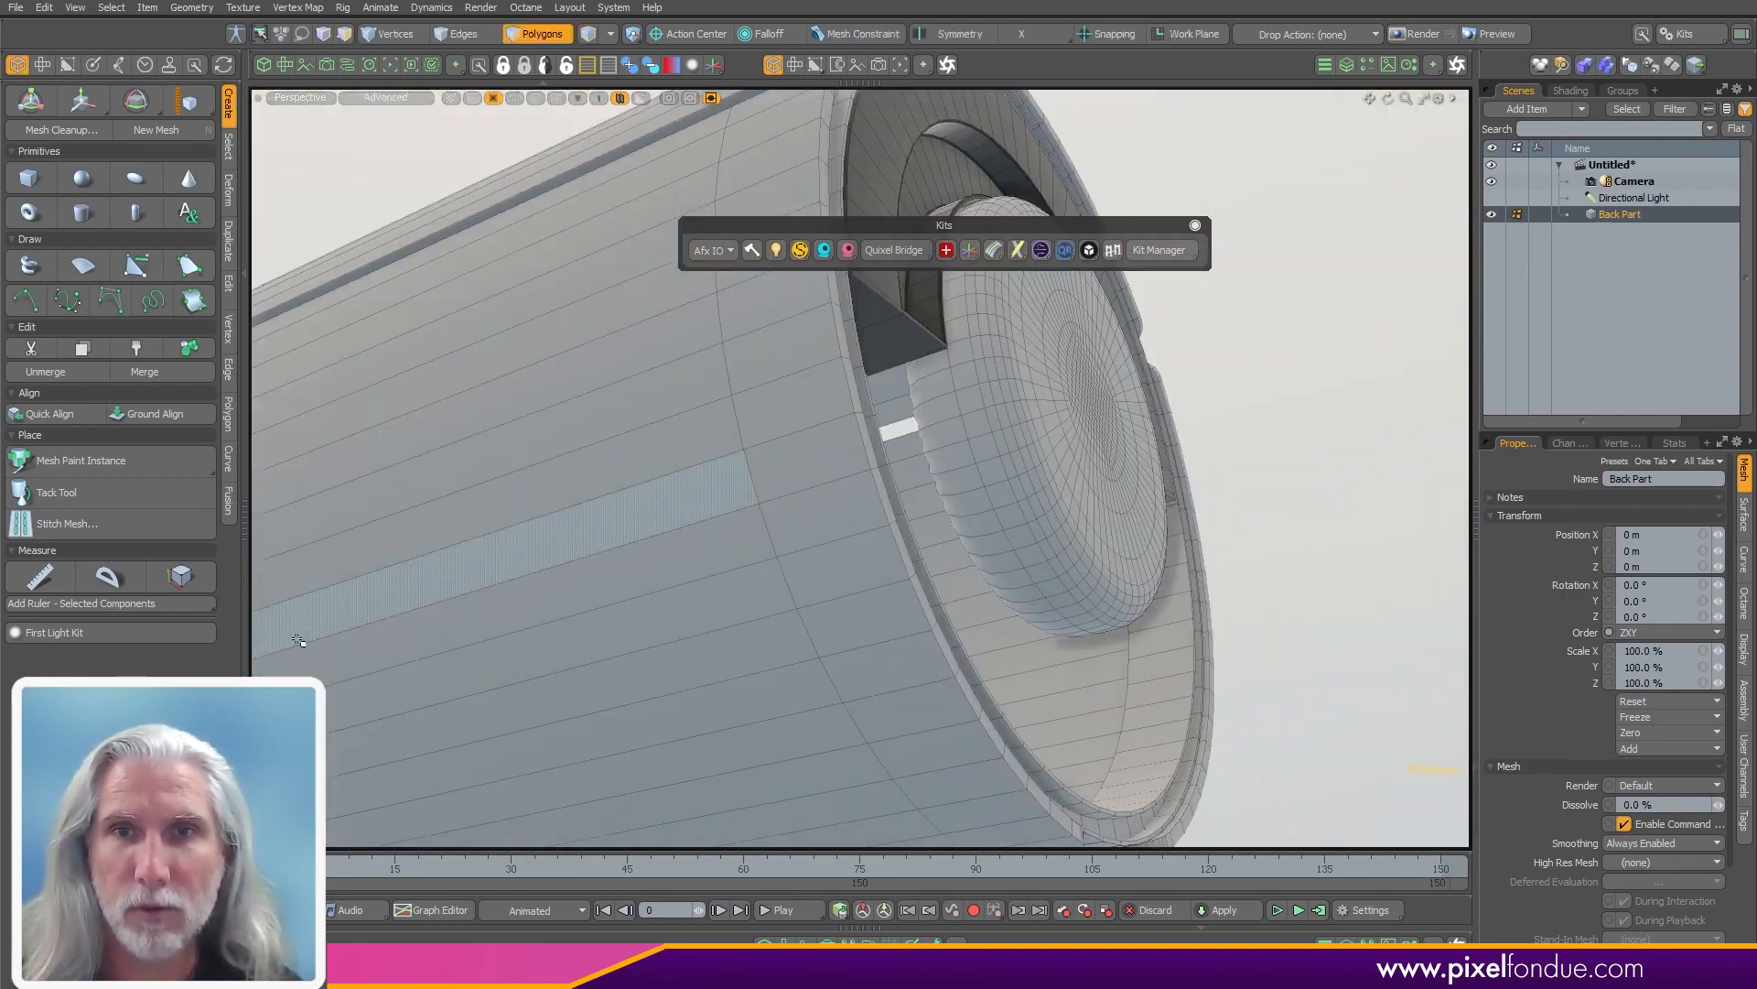
double_click(1024, 530)
key("Tab")
left_click(1282, 458)
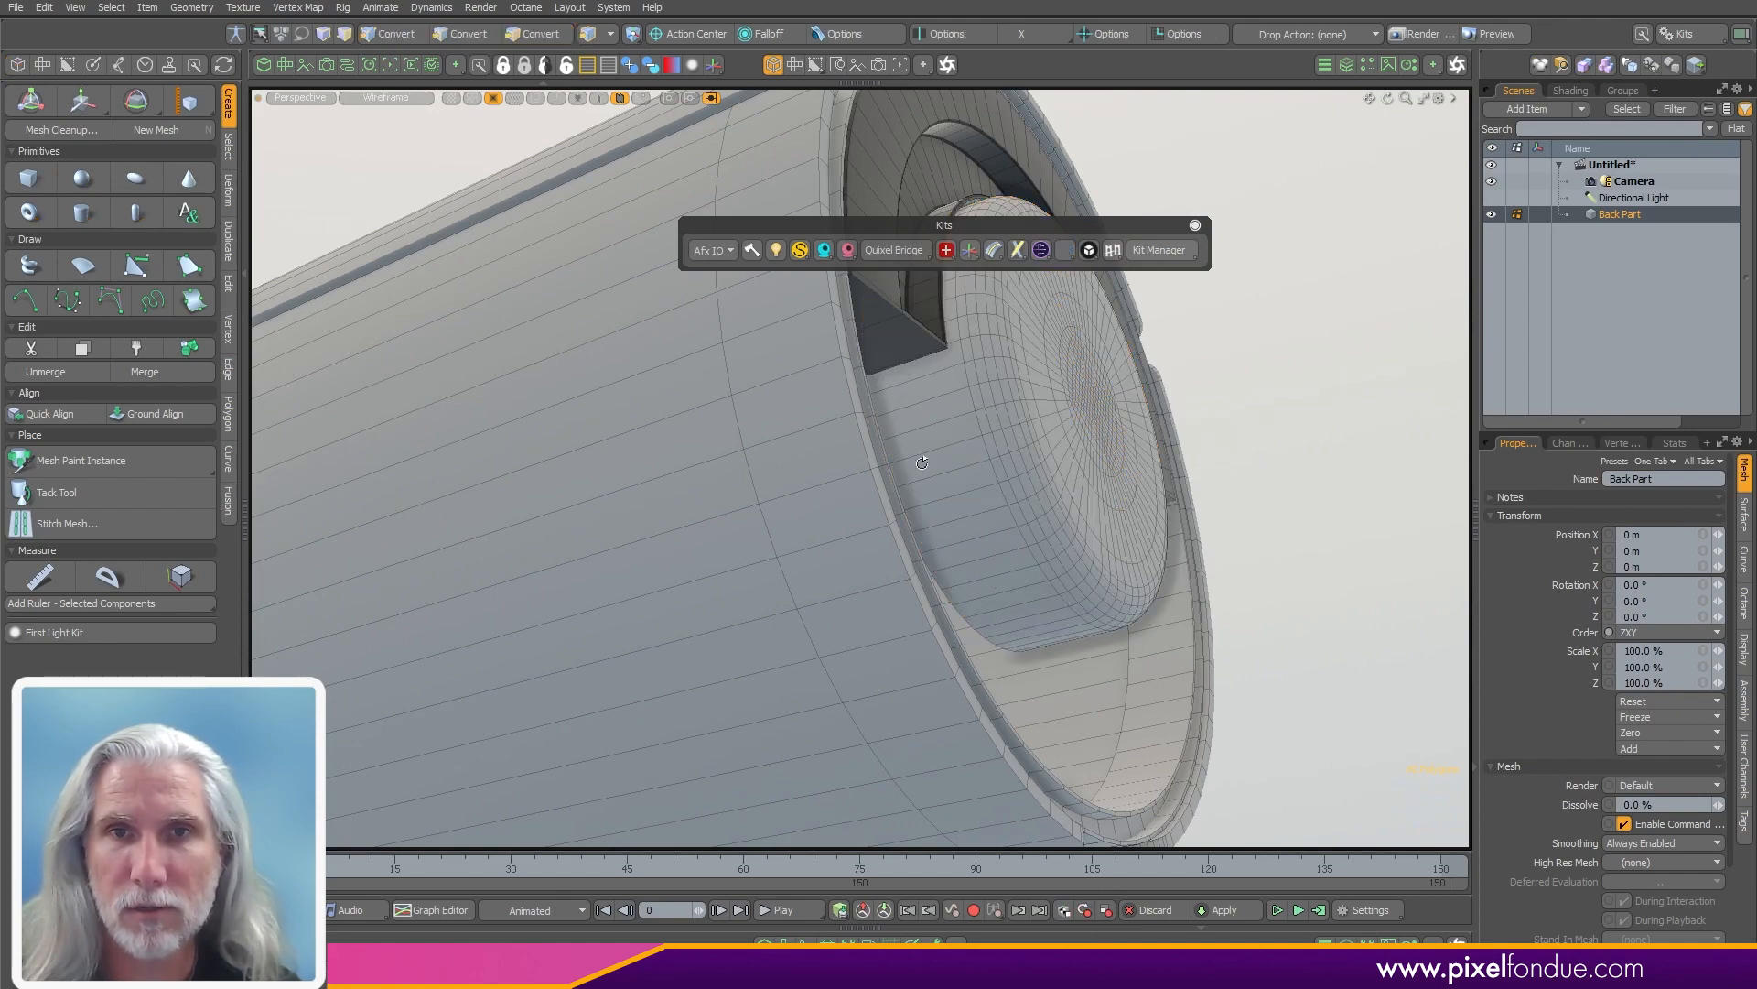
- Select the cylinder's flat back cap polygon, rebuild it as quads with the ETEREA Swiss Knife kit, and clear the selection
left_click_drag(1281, 458, 1002, 490, "alt")
left_click(801, 514)
left_click_drag(803, 513, 944, 470, "alt")
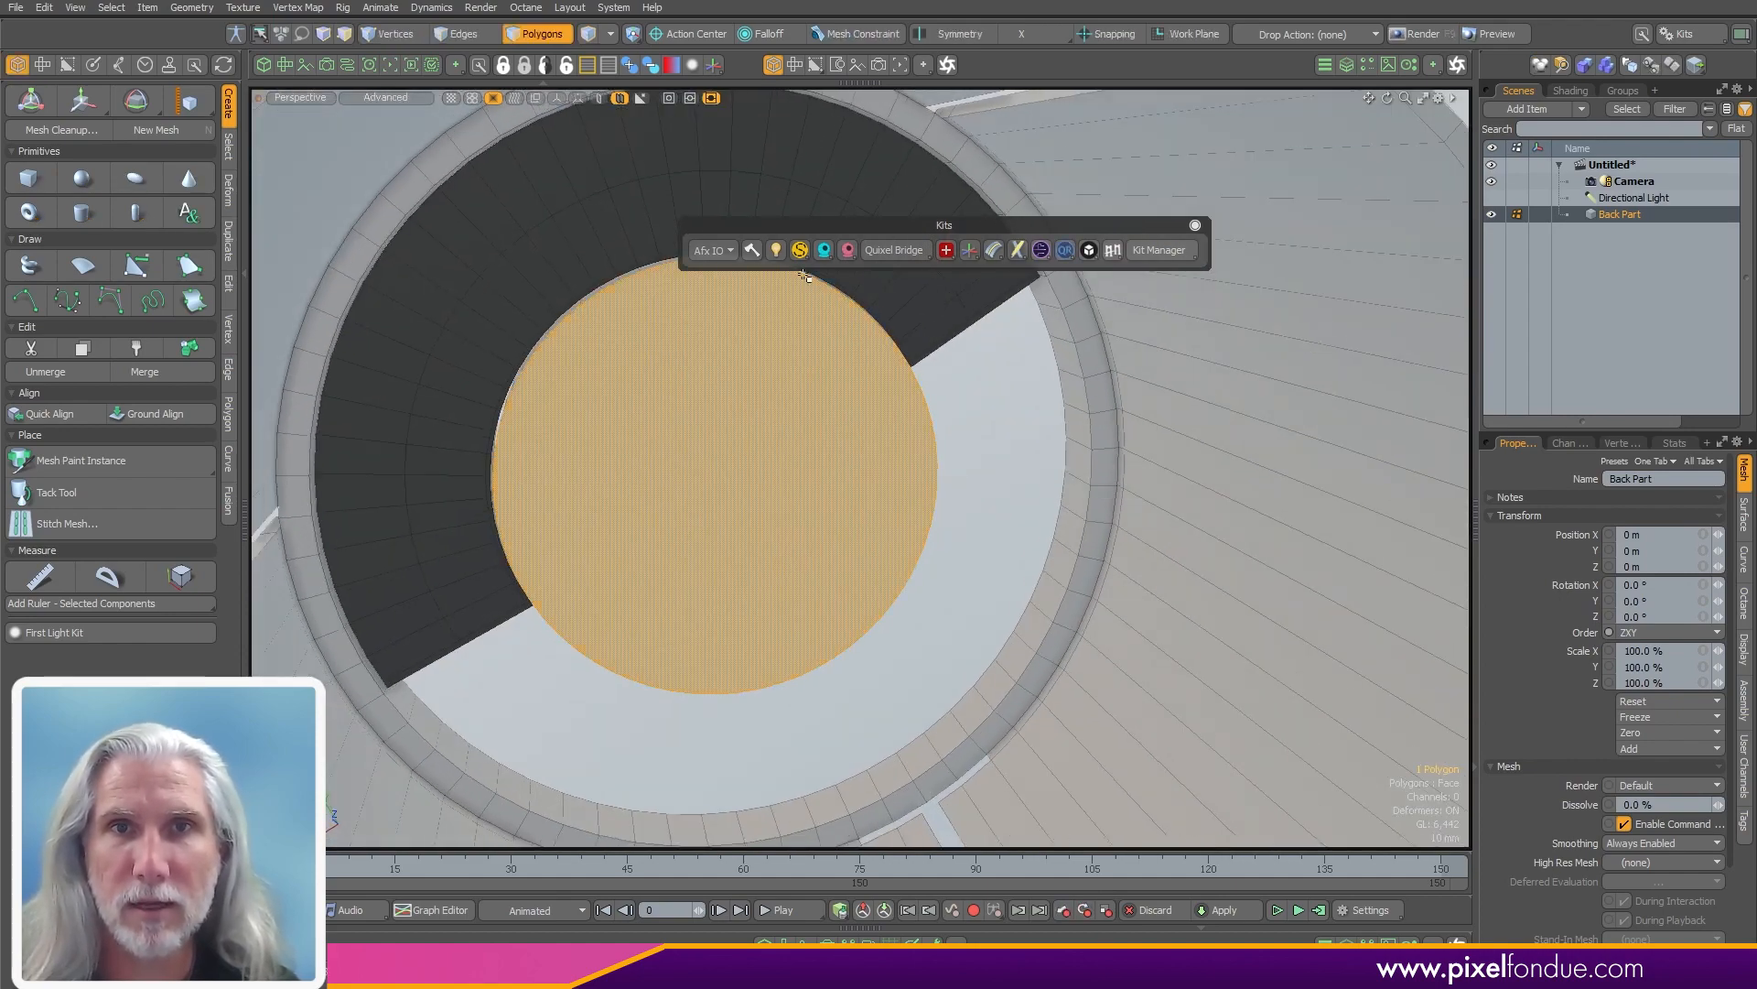
left_click(949, 256)
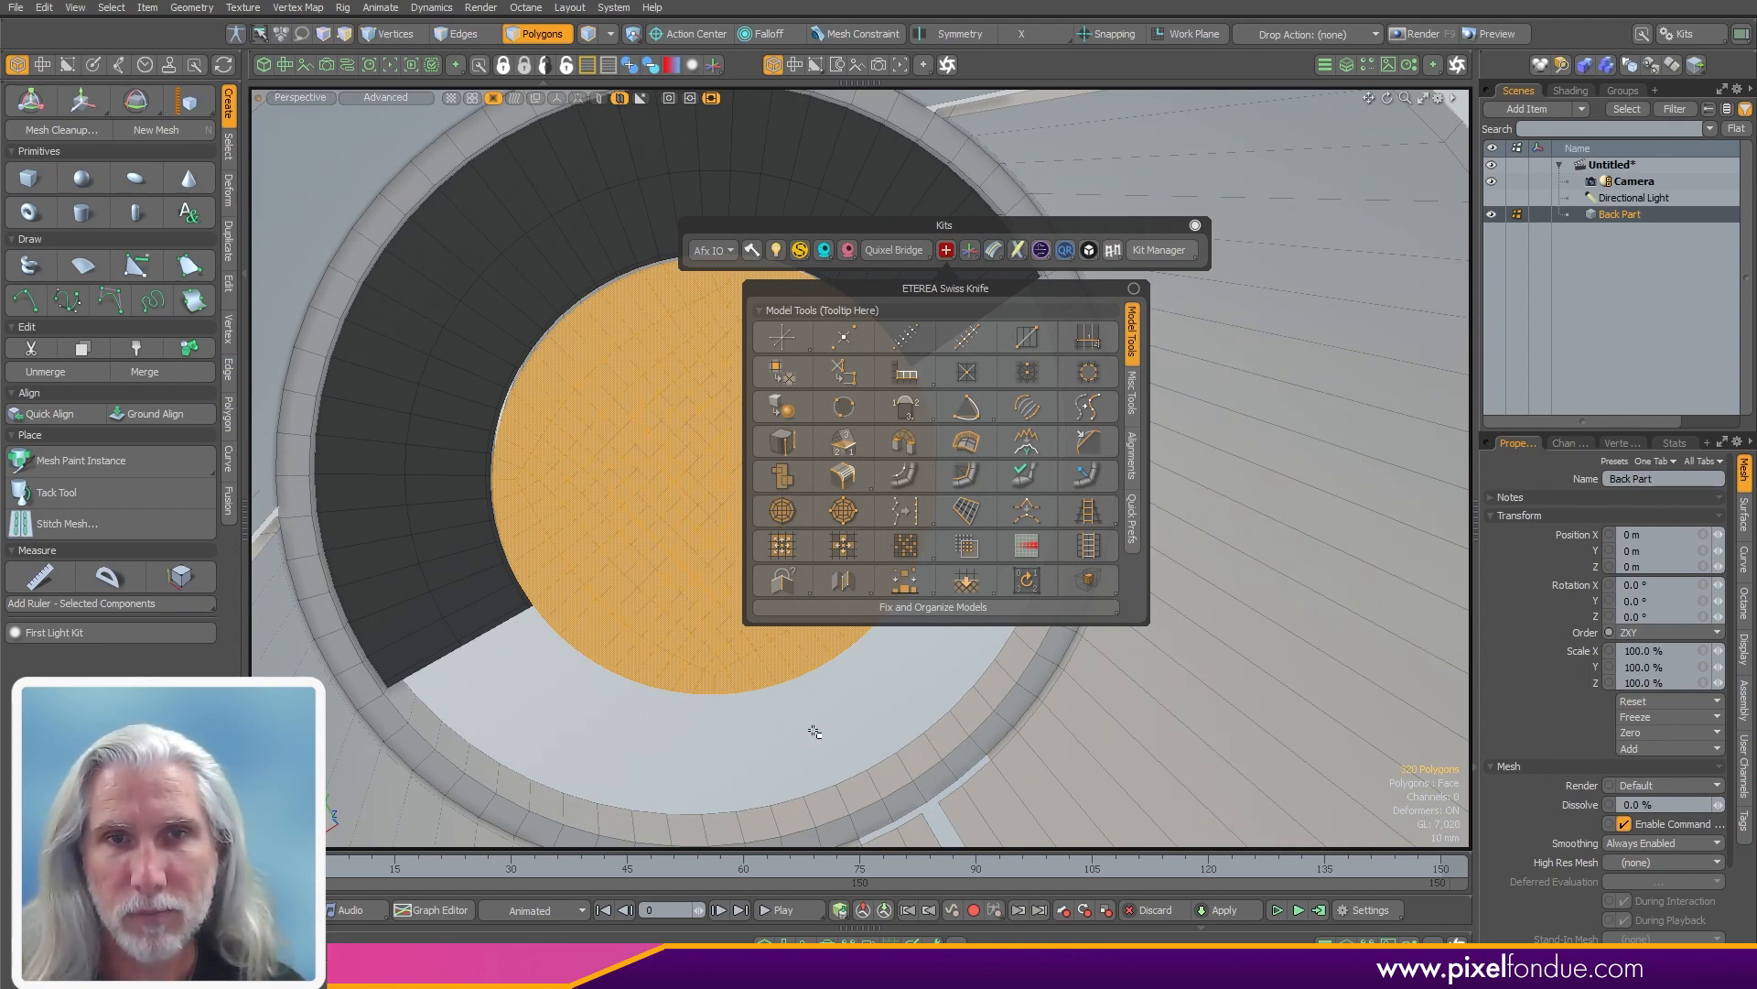
left_click_drag(787, 733, 837, 480, "alt")
left_click(794, 703)
- Select the edge loop around the cylinder's back cap and bevel it 5.58 mm with round level 3
scroll(794, 379, "up", 4)
left_click_drag(922, 333, 1012, 525, "alt")
key("2")
double_click(899, 378)
scroll(902, 370, "up", 3)
scroll(914, 362, "down", 6)
scroll(1222, 384, "up", 4)
key("b")
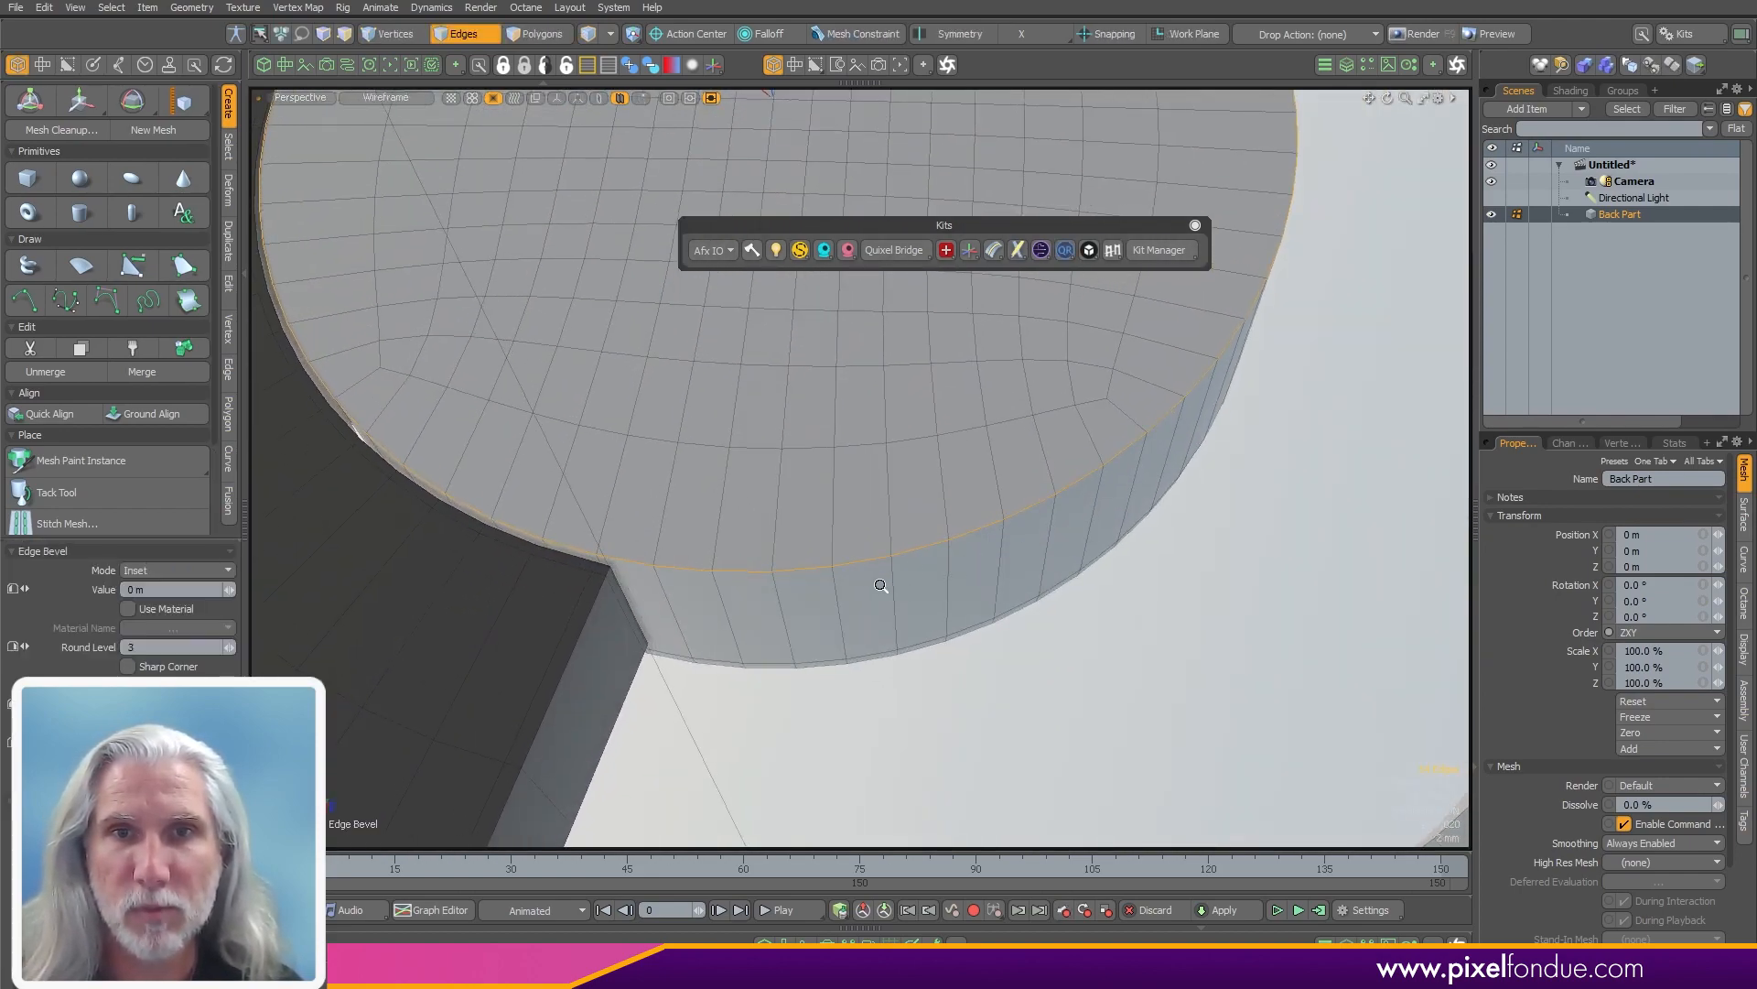
left_click_drag(864, 593, 904, 593)
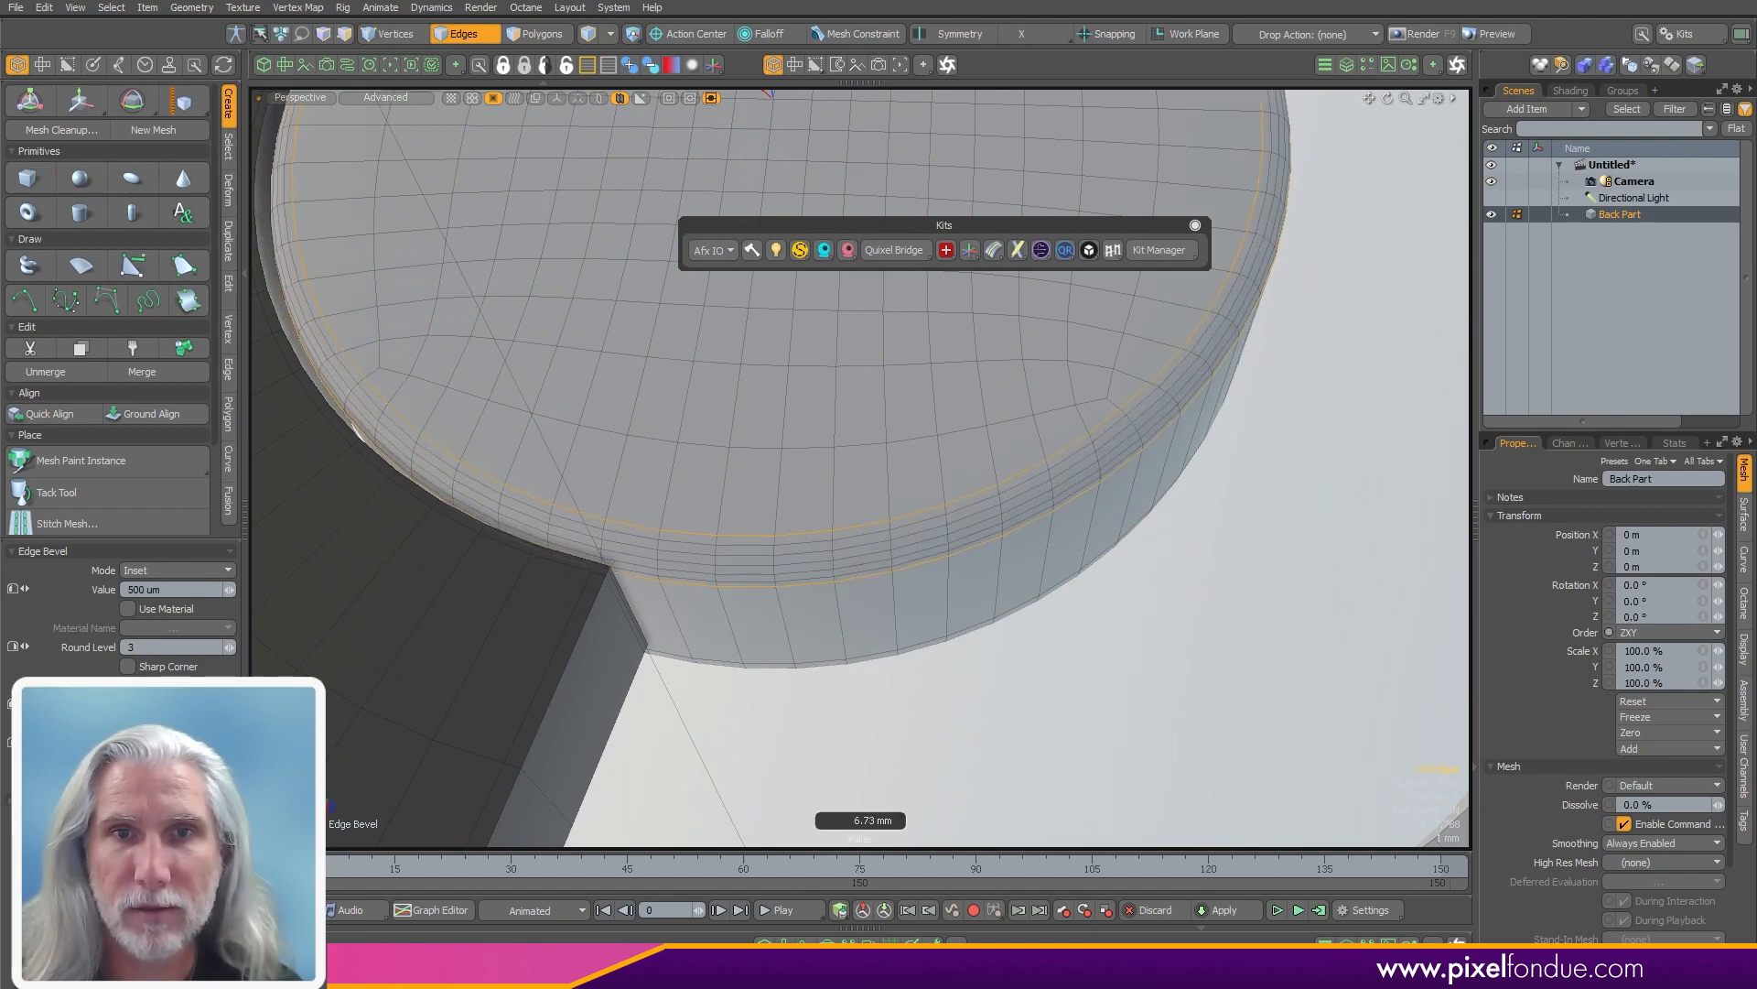
mouse_move(906, 593)
right_mouse_down()
mouse_move(941, 593)
mouse_move(907, 593)
right_mouse_up()
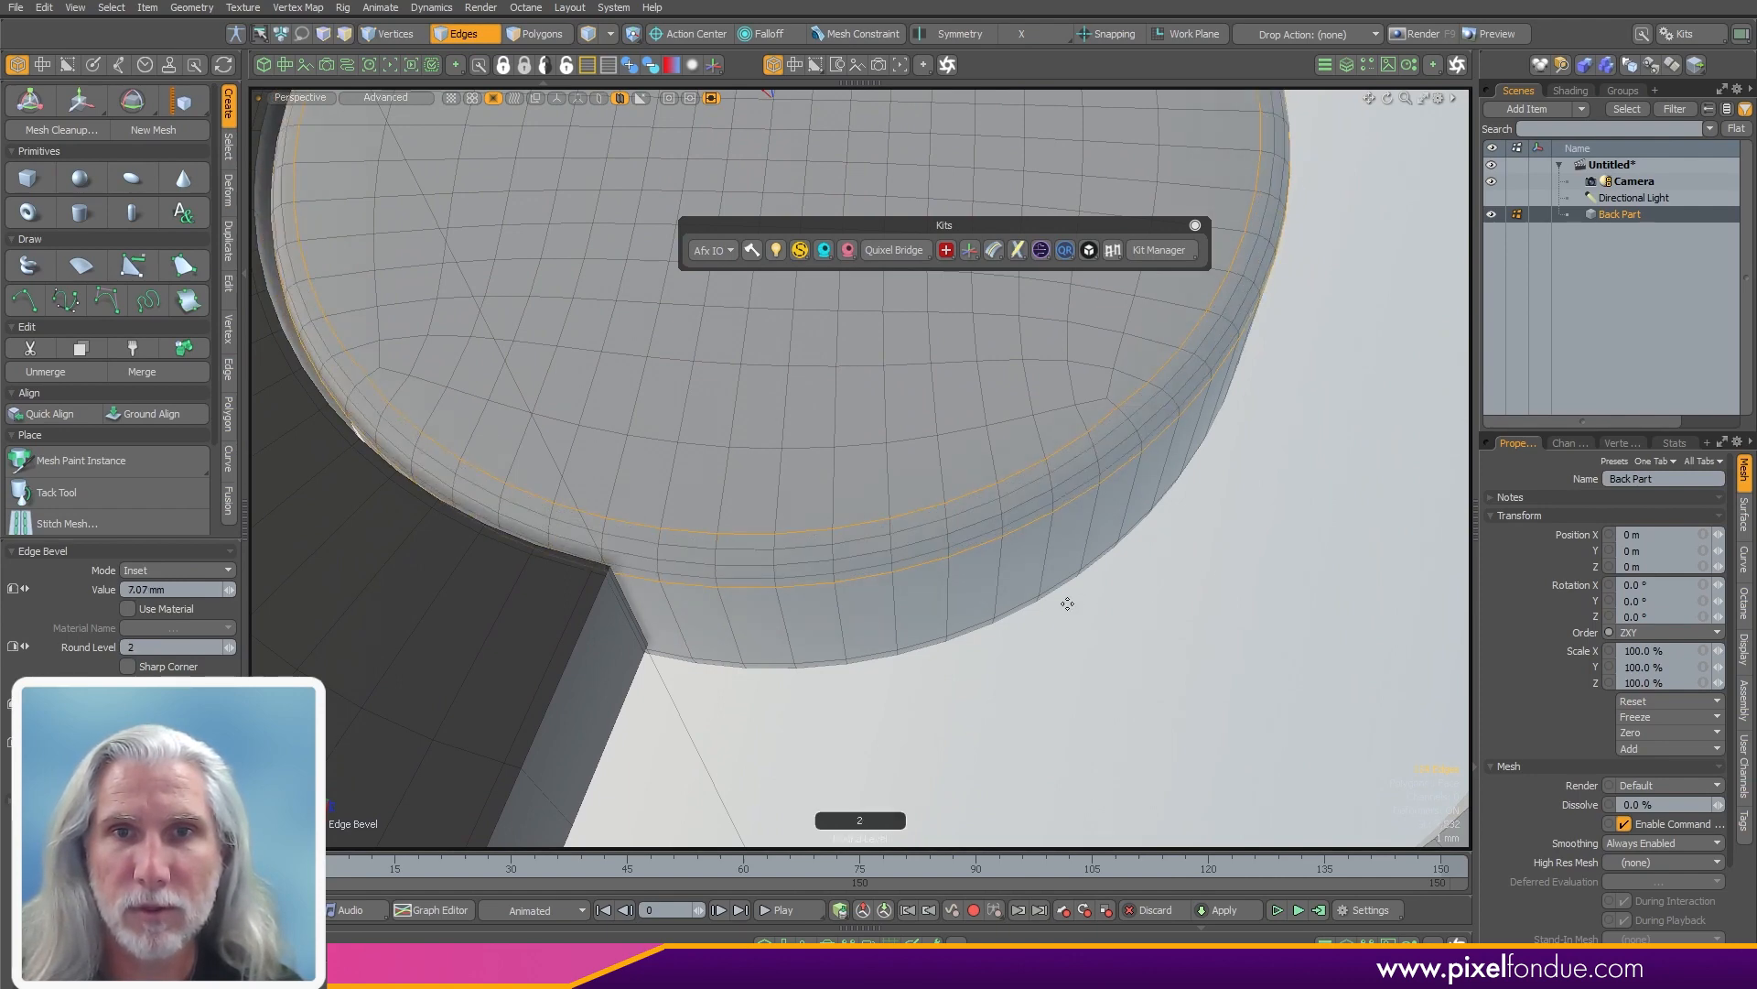
left_click_drag(906, 593, 897, 593)
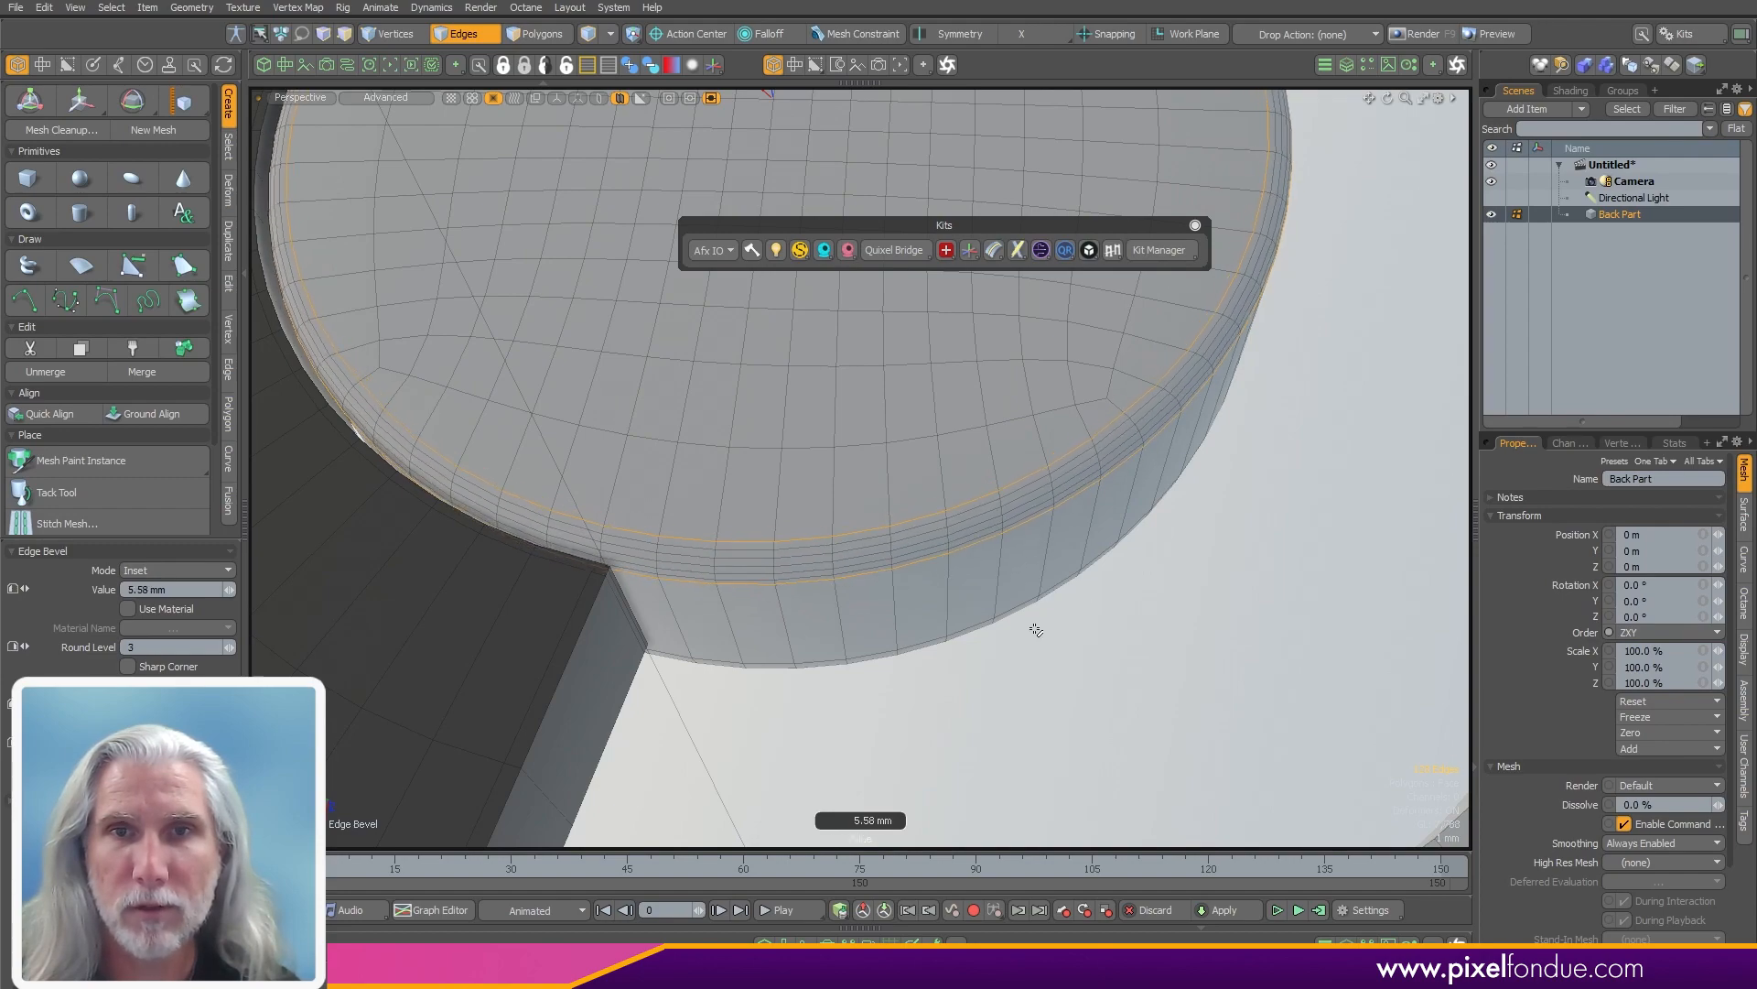
key("Escape")
- Inspect the rounded cylinder inside the ring, clear the test selection on its side, and turn on X symmetry
left_click_drag(1035, 630, 839, 412, "alt")
scroll(840, 412, "down", 5)
left_click_drag(855, 616, 949, 565, "alt")
scroll(1028, 463, "down", 4)
left_click_drag(949, 565, 1091, 422, "alt")
left_click_drag(681, 0, 957, 0)
left_click_drag(897, 485, 822, 506)
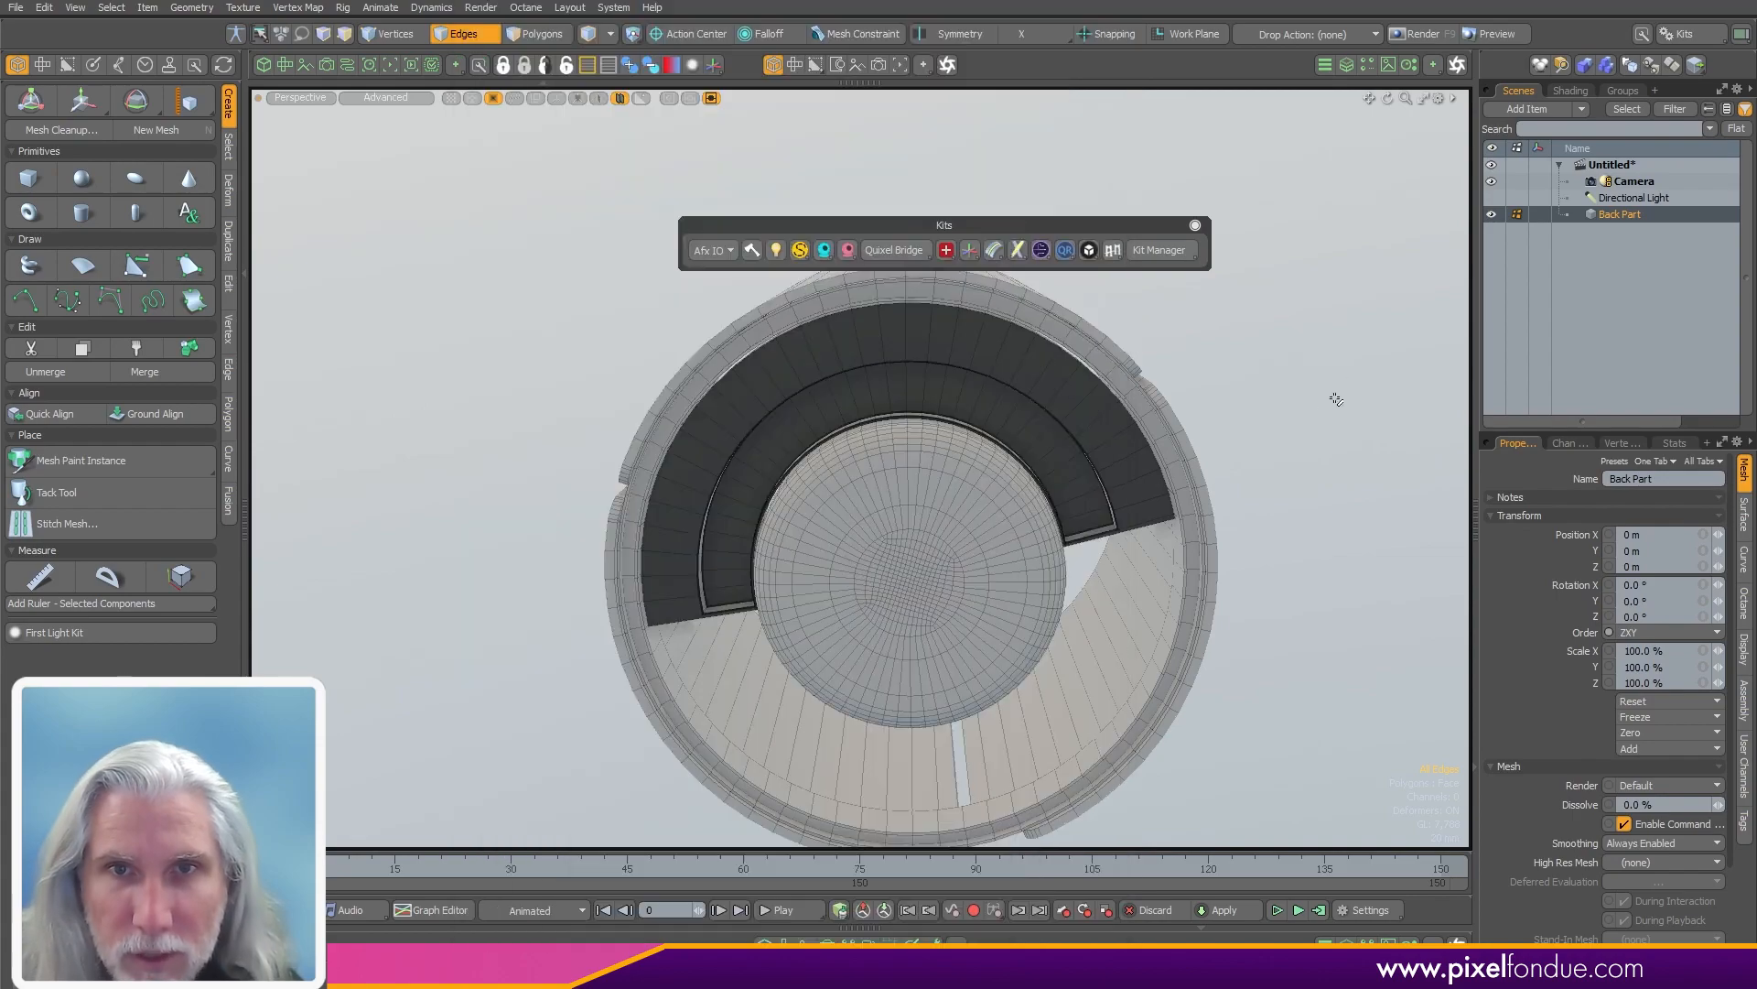
left_click_drag(983, 517, 756, 407, "alt")
left_click(729, 403)
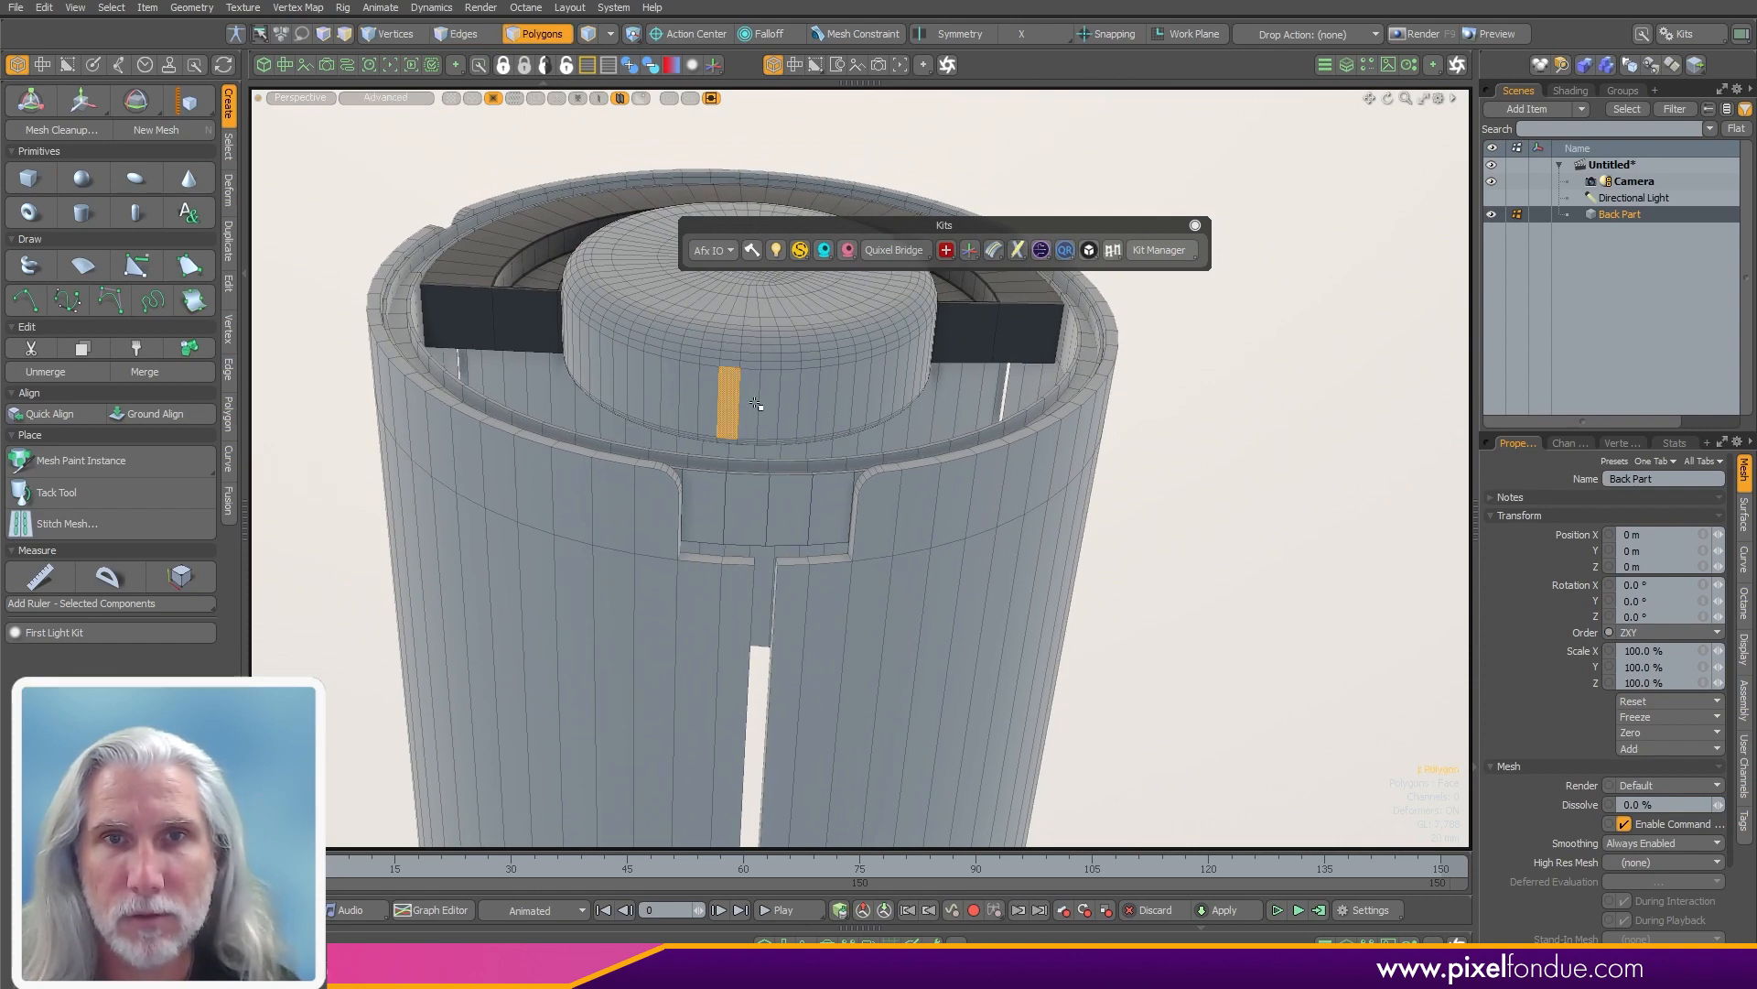
left_click(1297, 290)
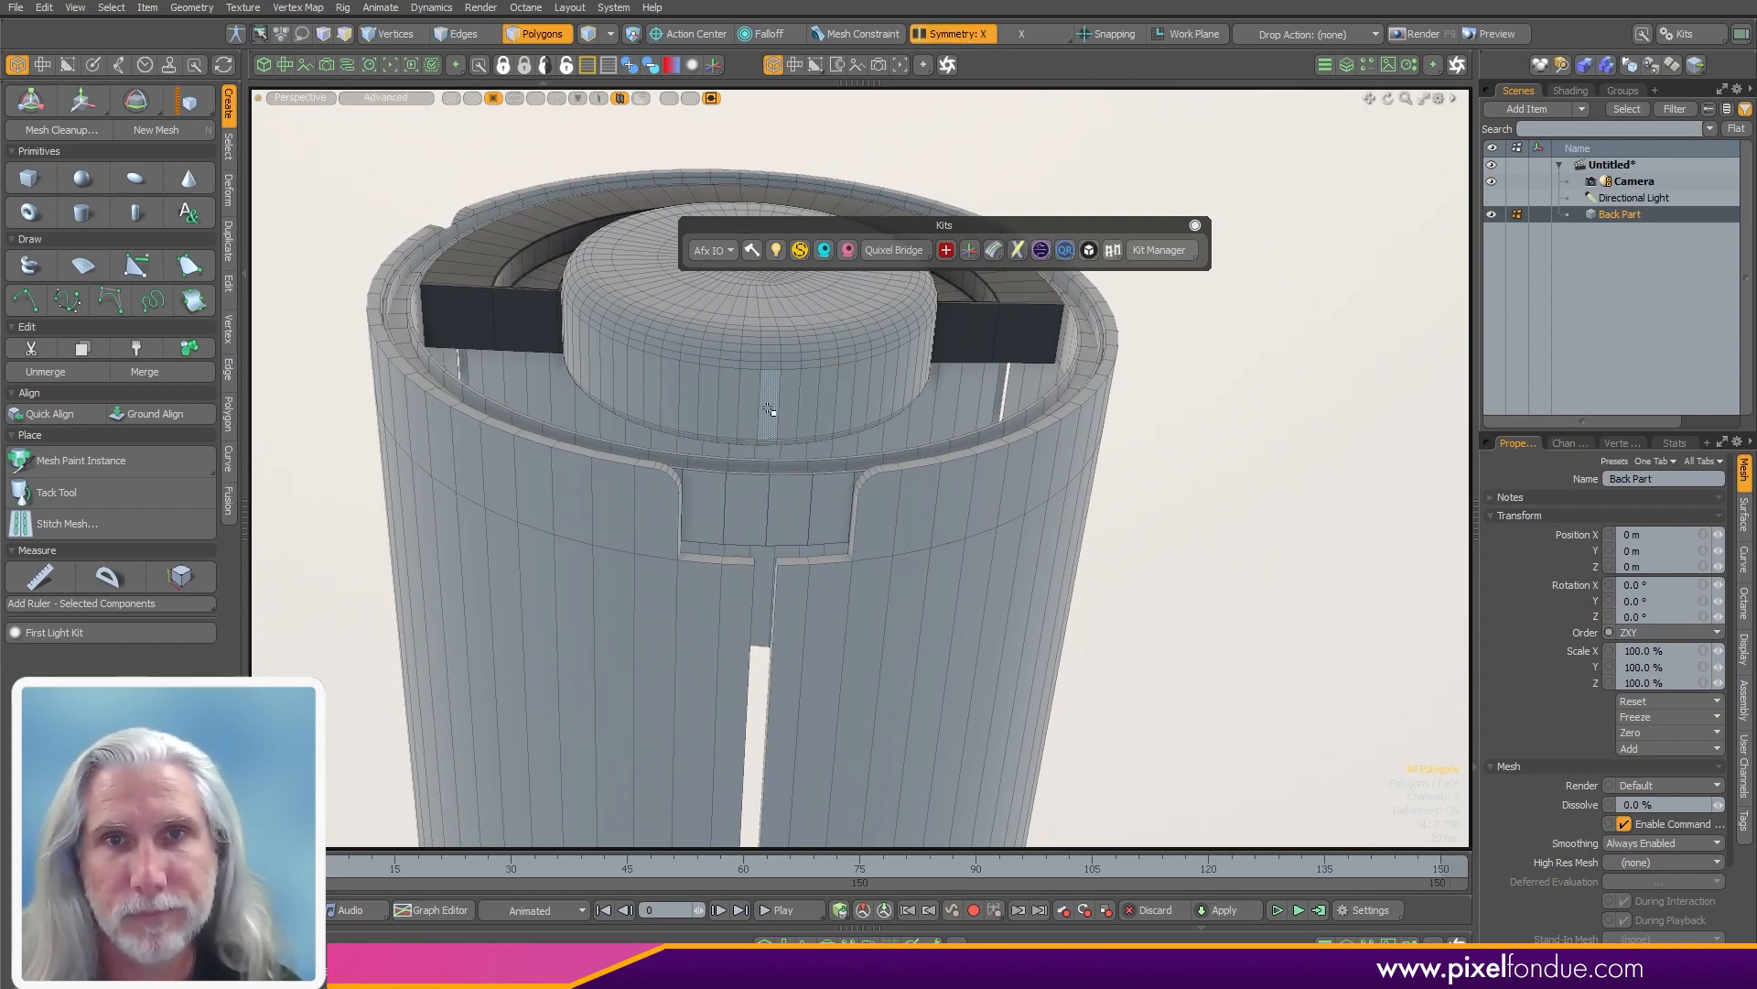
mouse_move(809, 413)
left_mouse_down()
mouse_move(765, 412)
mouse_move(769, 608)
mouse_move(788, 451)
mouse_move(549, 732)
mouse_move(586, 640)
mouse_move(532, 558)
mouse_move(586, 595)
mouse_move(730, 632)
mouse_move(795, 388)
mouse_move(819, 778)
mouse_move(781, 647)
mouse_move(804, 596)
mouse_move(1012, 779)
mouse_move(774, 623)
mouse_move(915, 510)
mouse_move(859, 580)
mouse_move(834, 516)
left_mouse_up()
double_click(800, 739)
key("Escape")
double_click(834, 516)
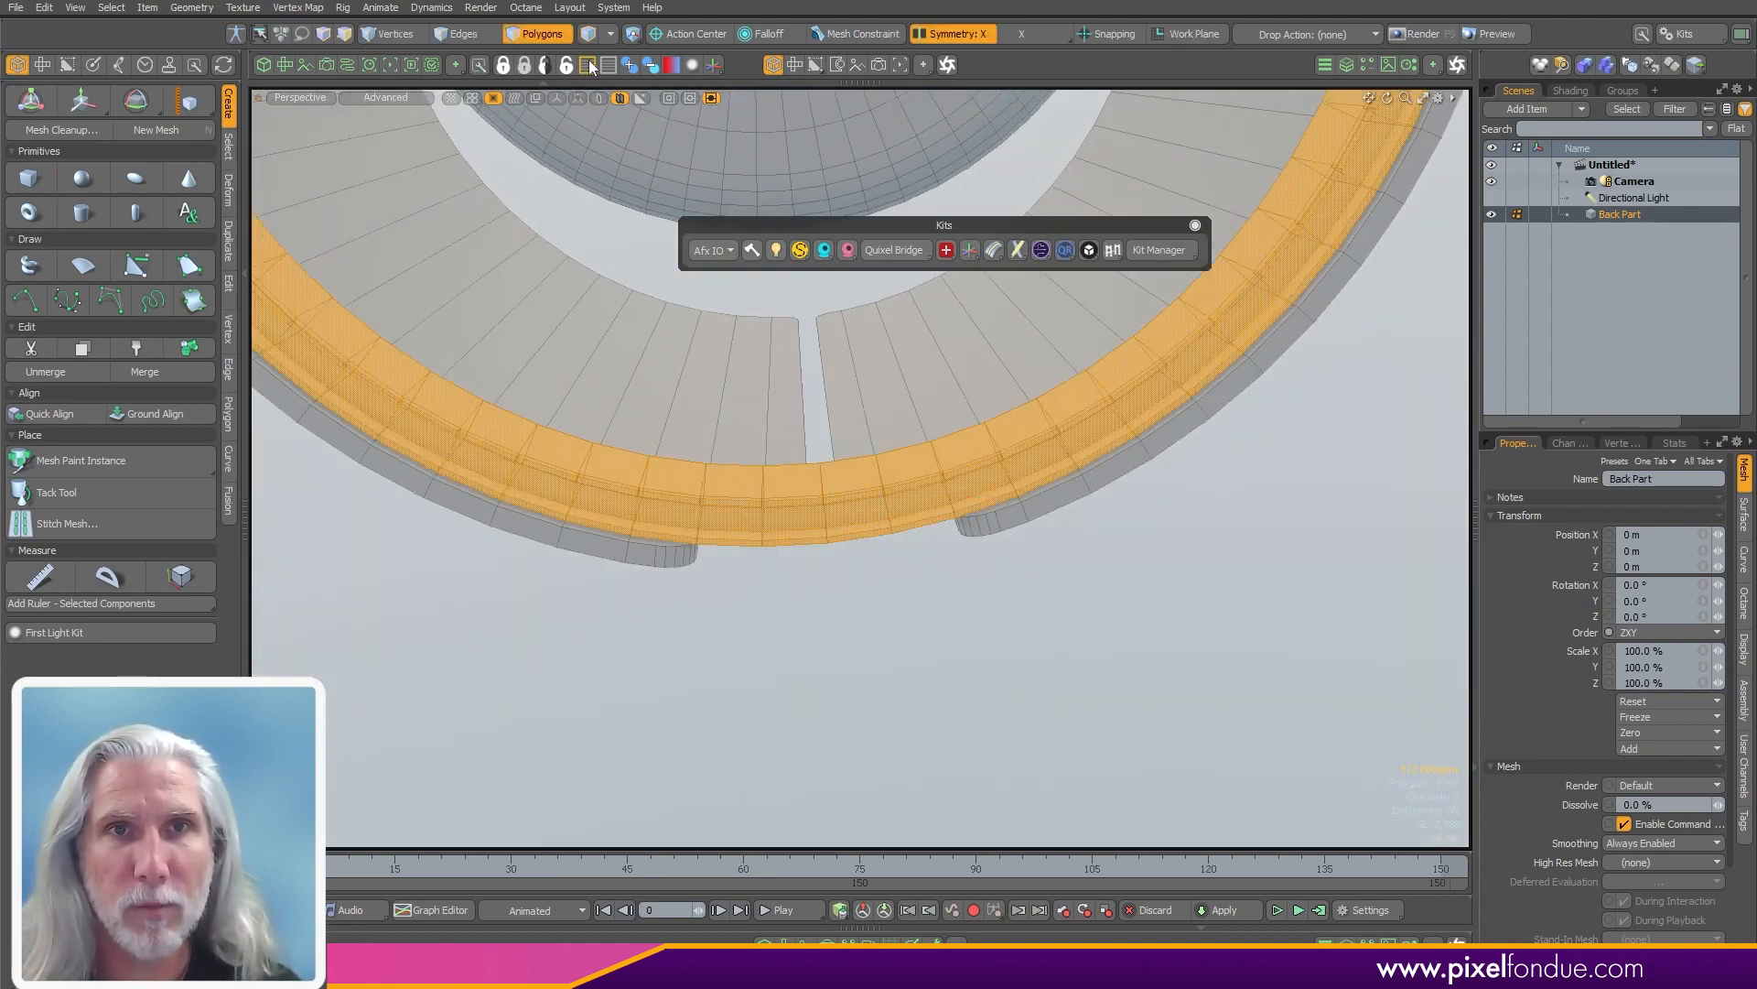
key("Escape")
left_click(112, 7)
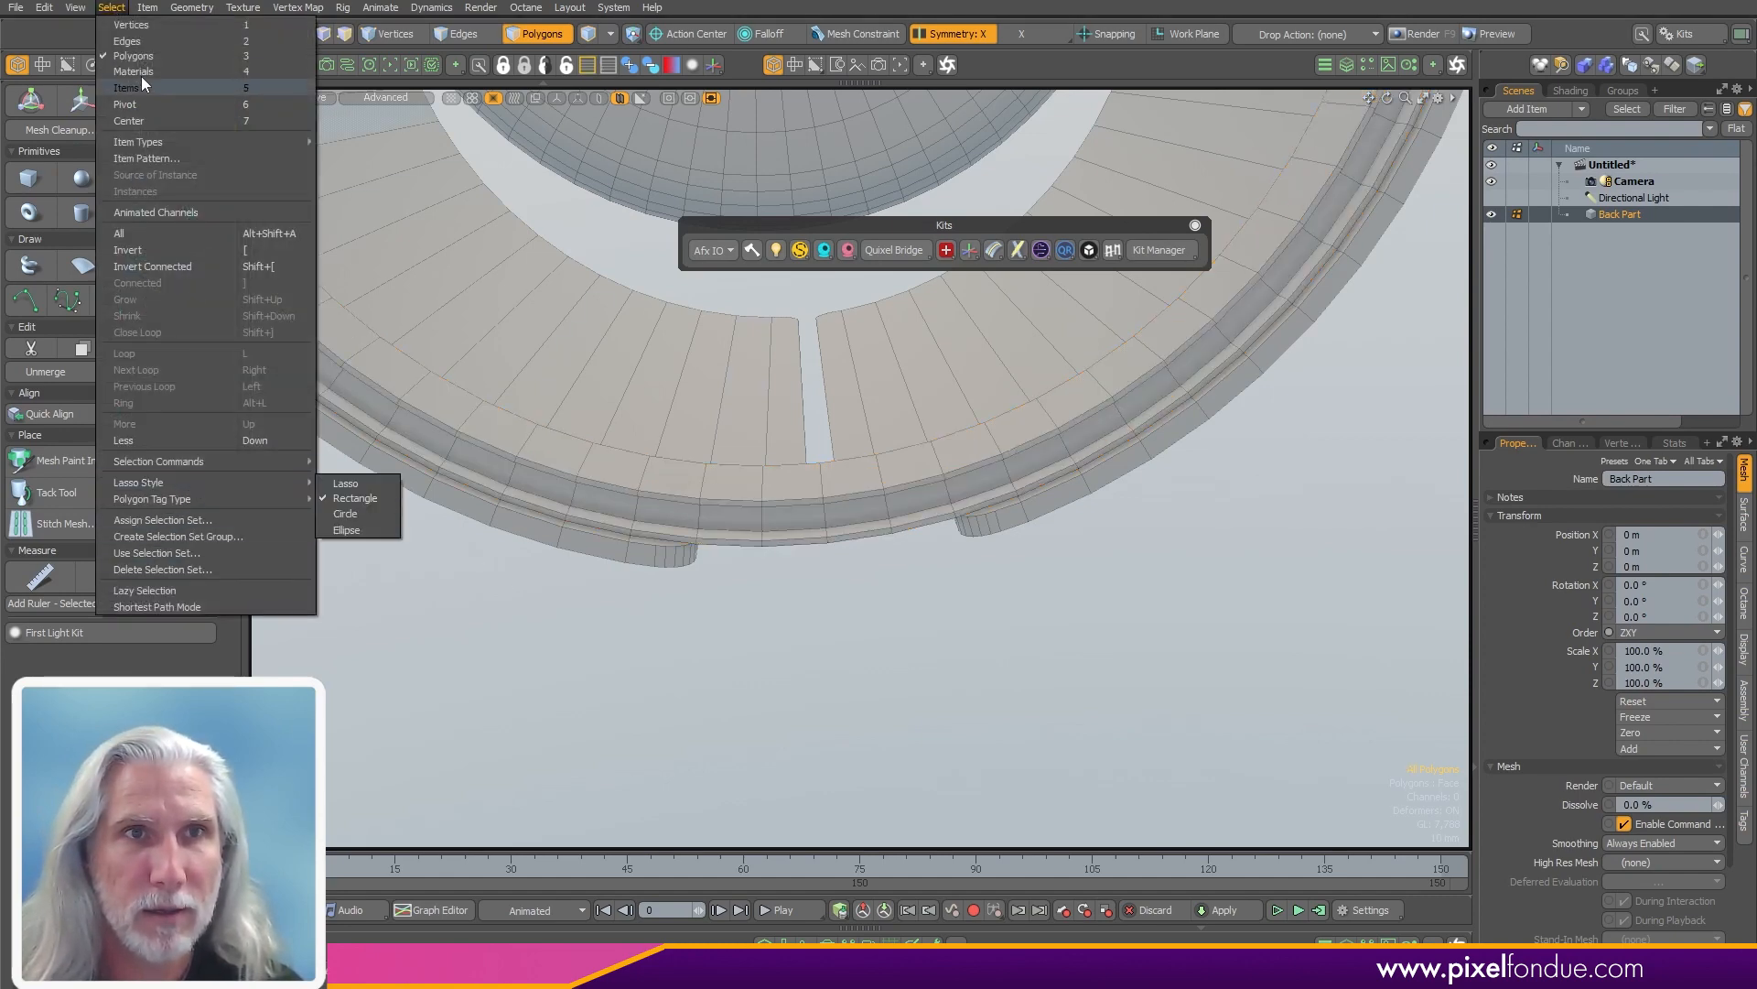
left_click(112, 8)
left_click(45, 7)
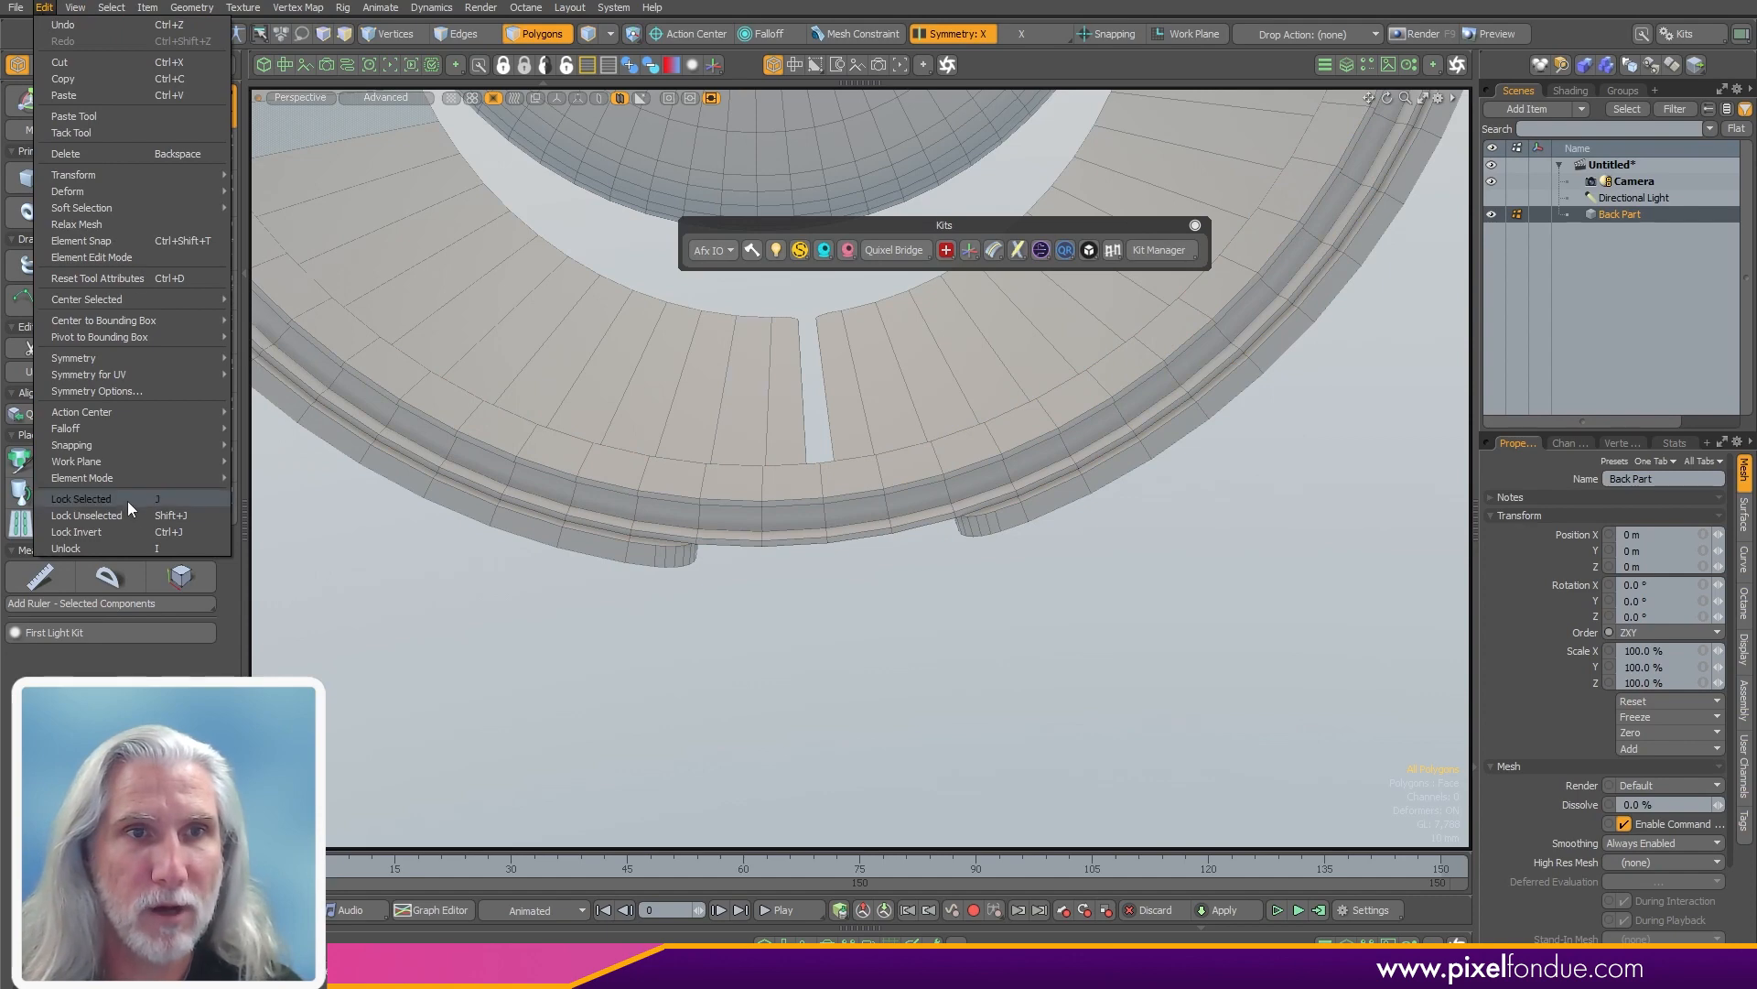
left_click(572, 342)
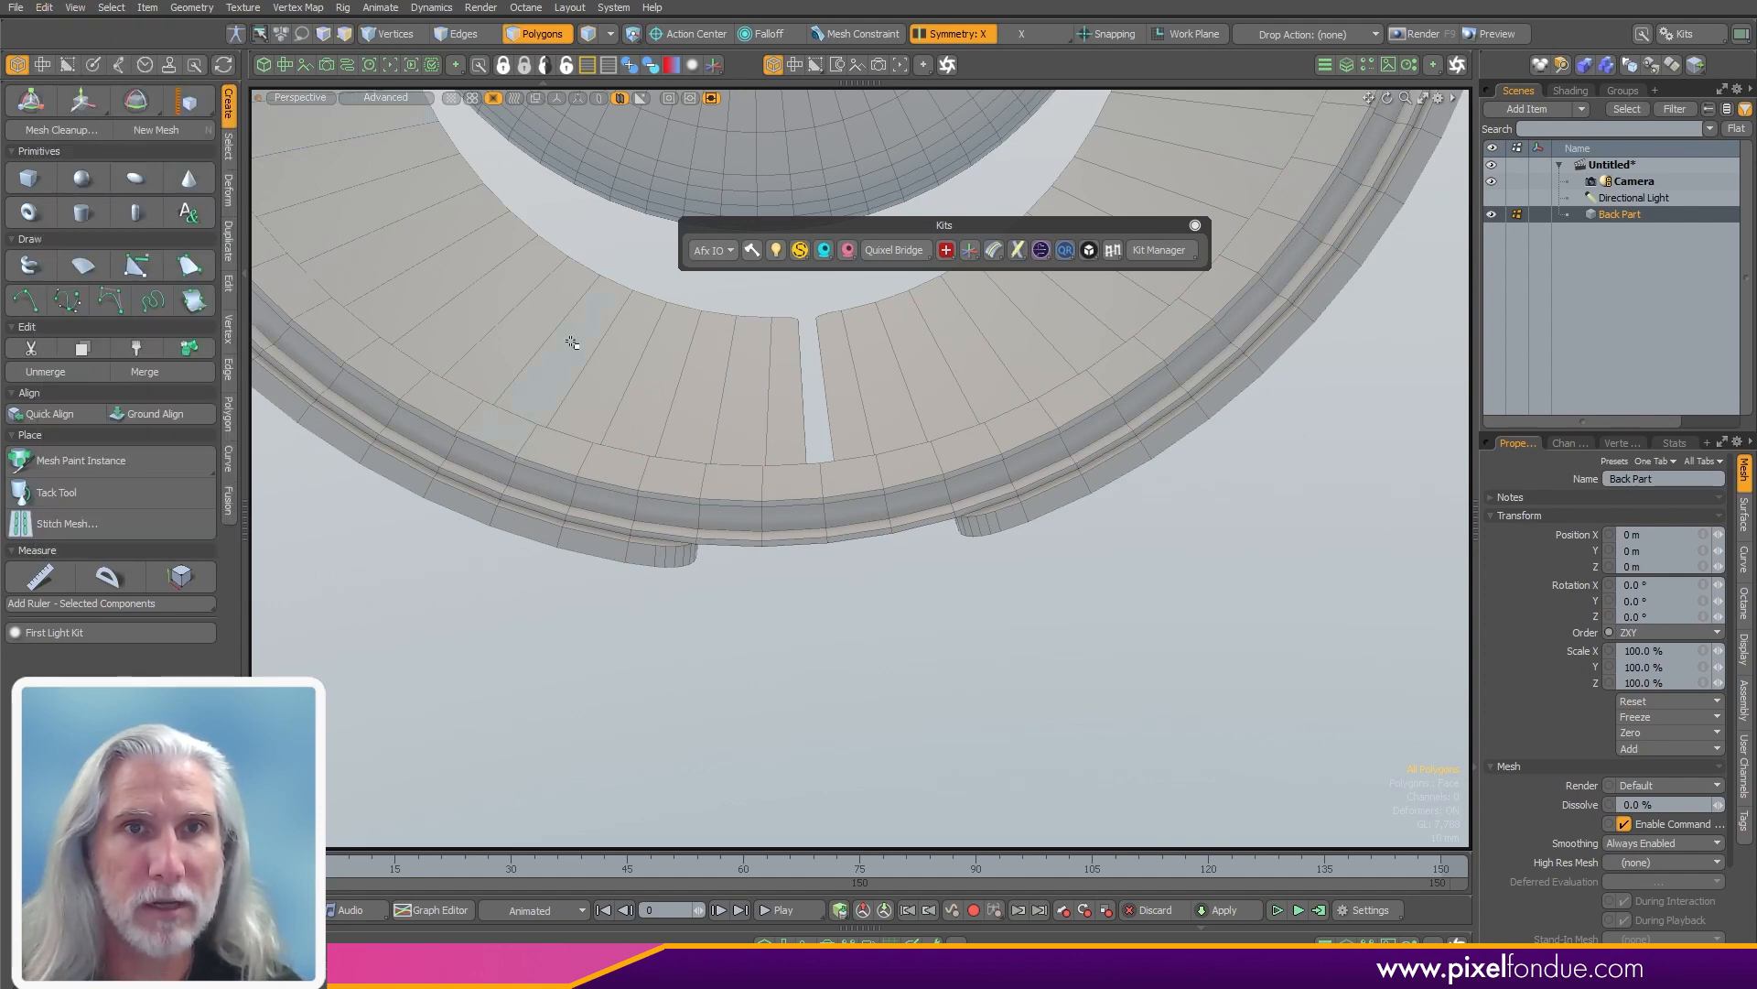
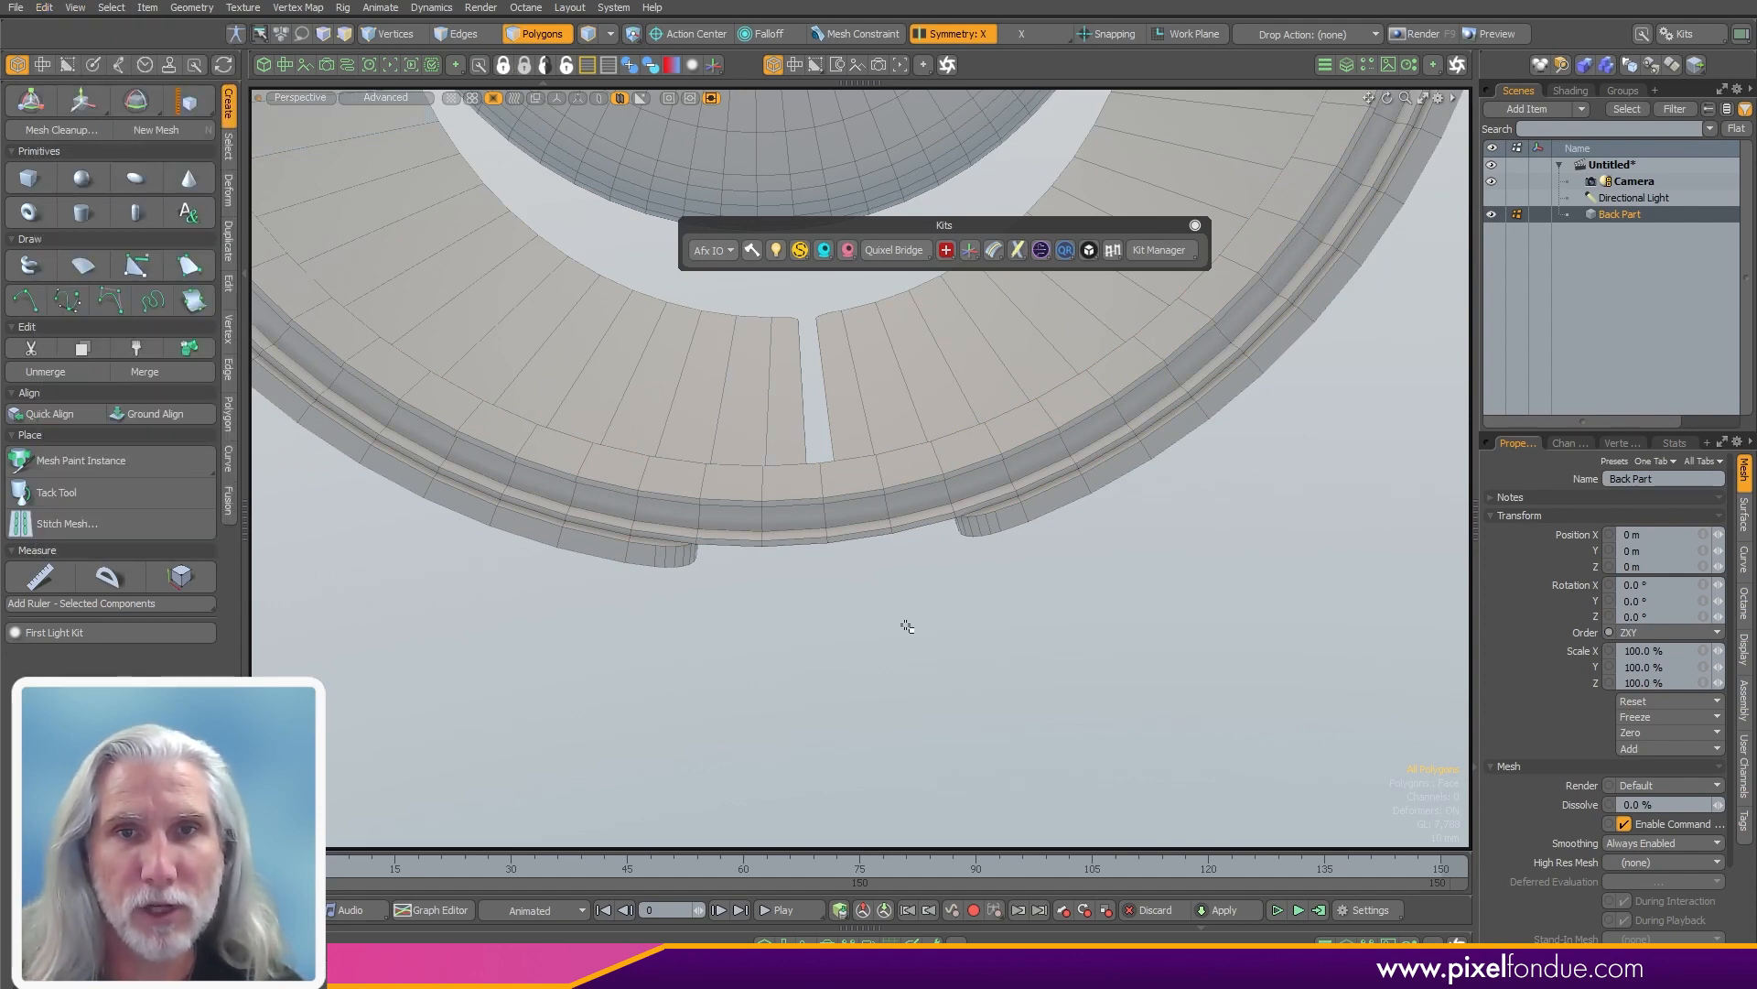
- Select all connected polygons of the ring shell around the central cylinder
double_click(821, 534)
left_click_drag(831, 576, 881, 667, "alt")
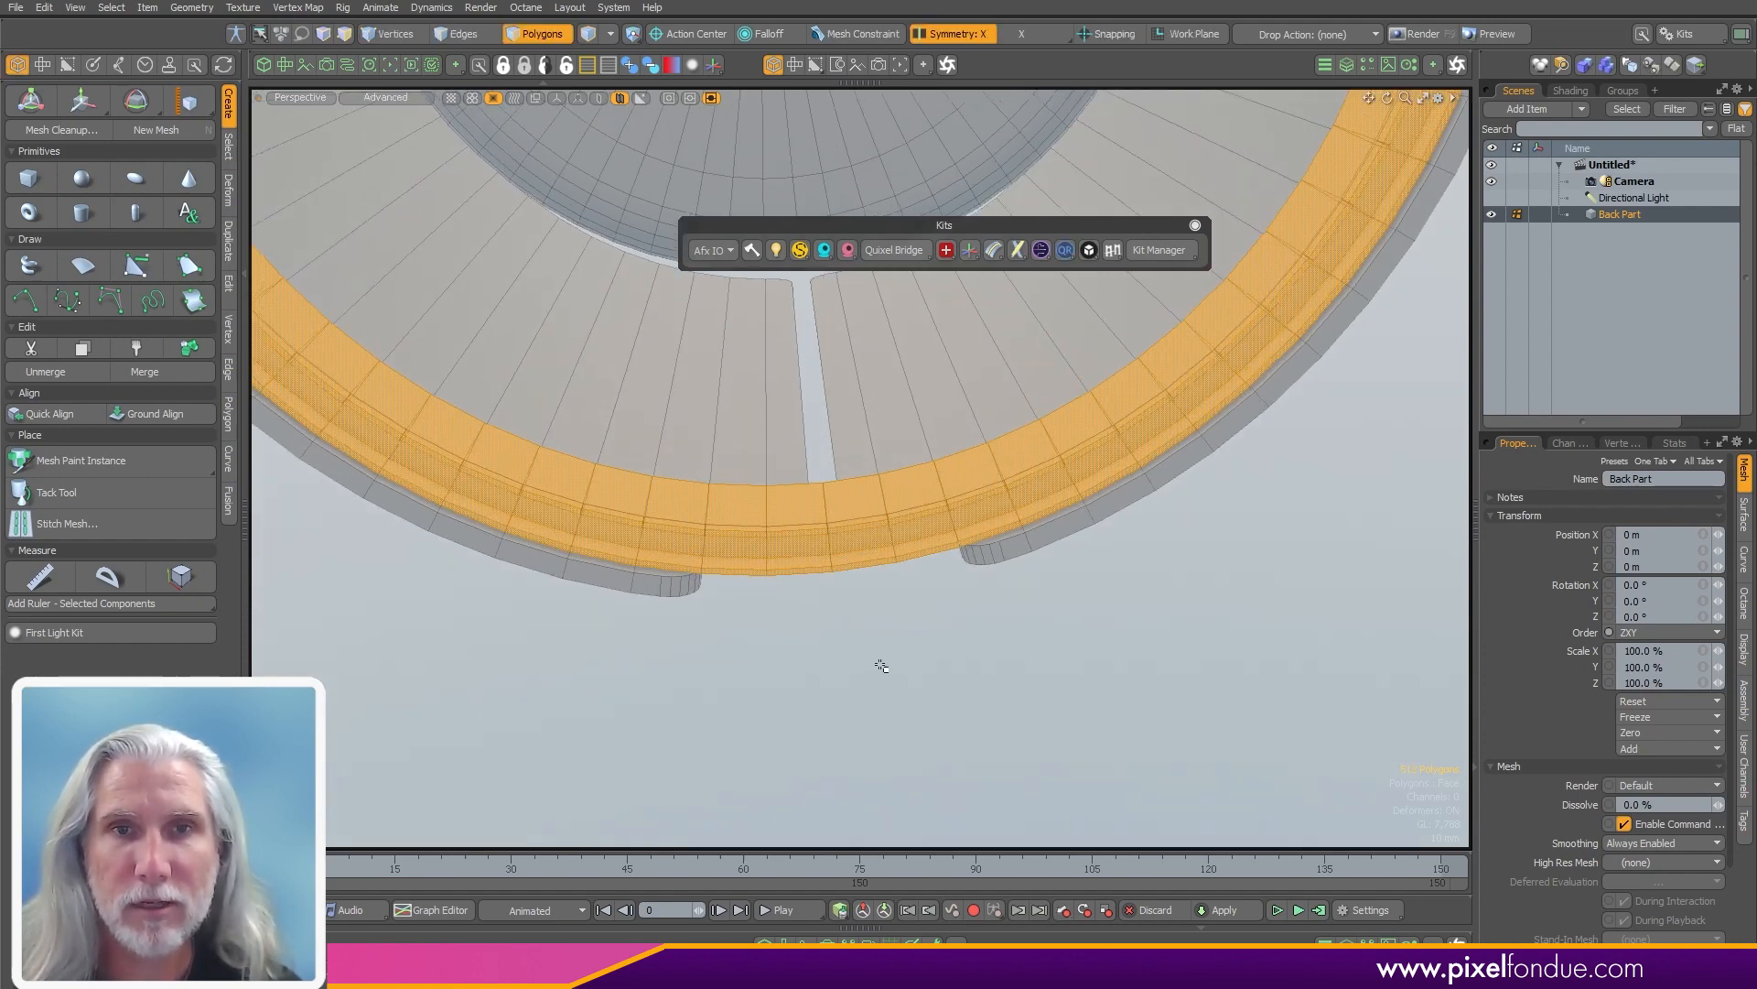
- Lock the unselected polygons and delete the outer rim polygons that span the notch at the ring's lower edge
left_click(525, 65)
mouse_move(889, 706)
left_mouse_down("alt")
mouse_move(919, 687)
mouse_move(896, 716)
left_mouse_up("alt")
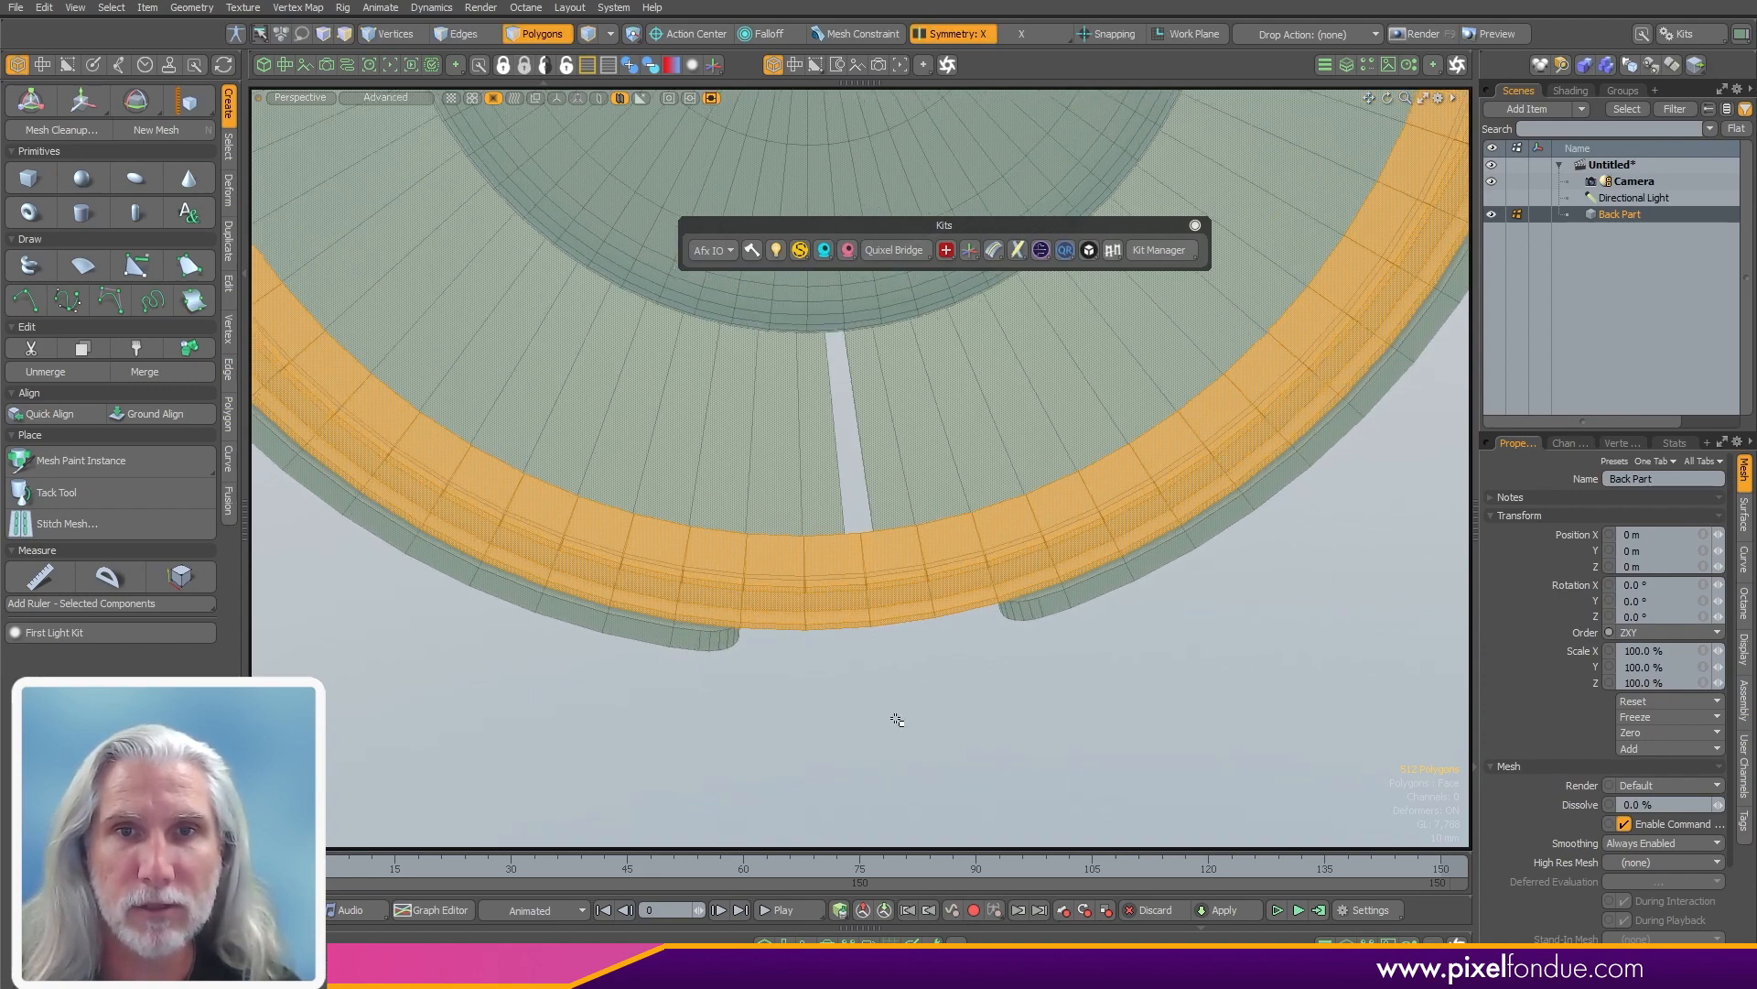
left_click(882, 720)
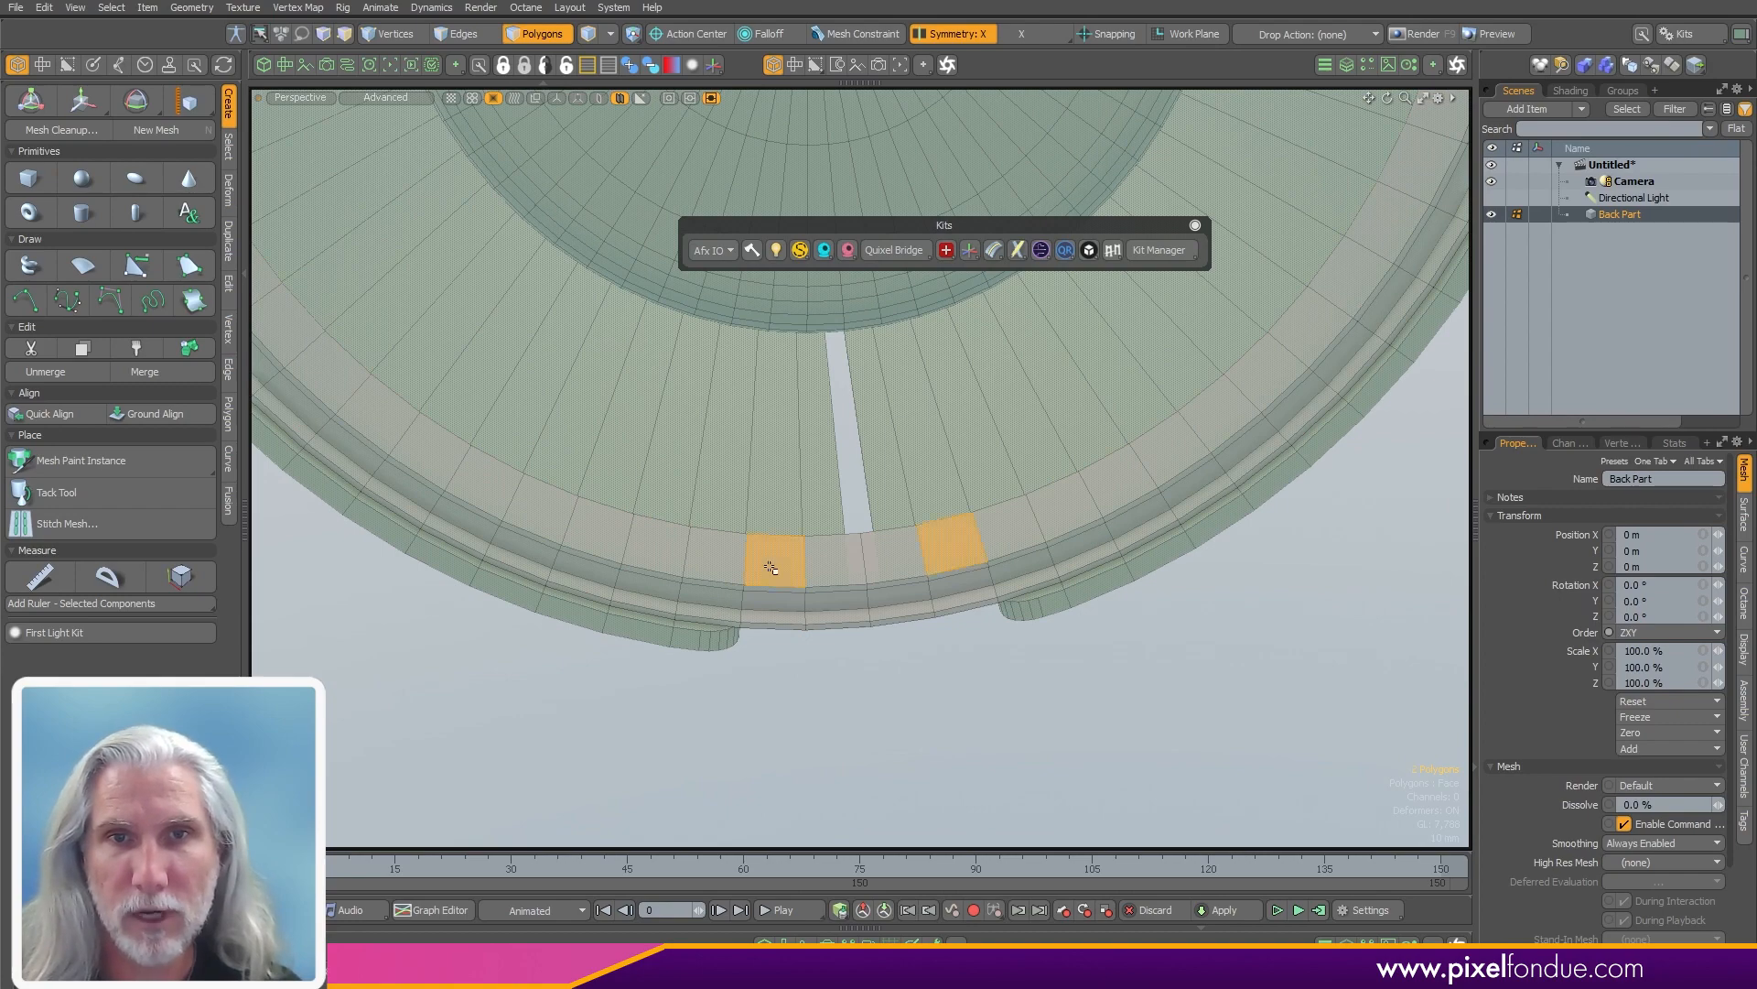
left_click_drag(889, 589, 777, 626)
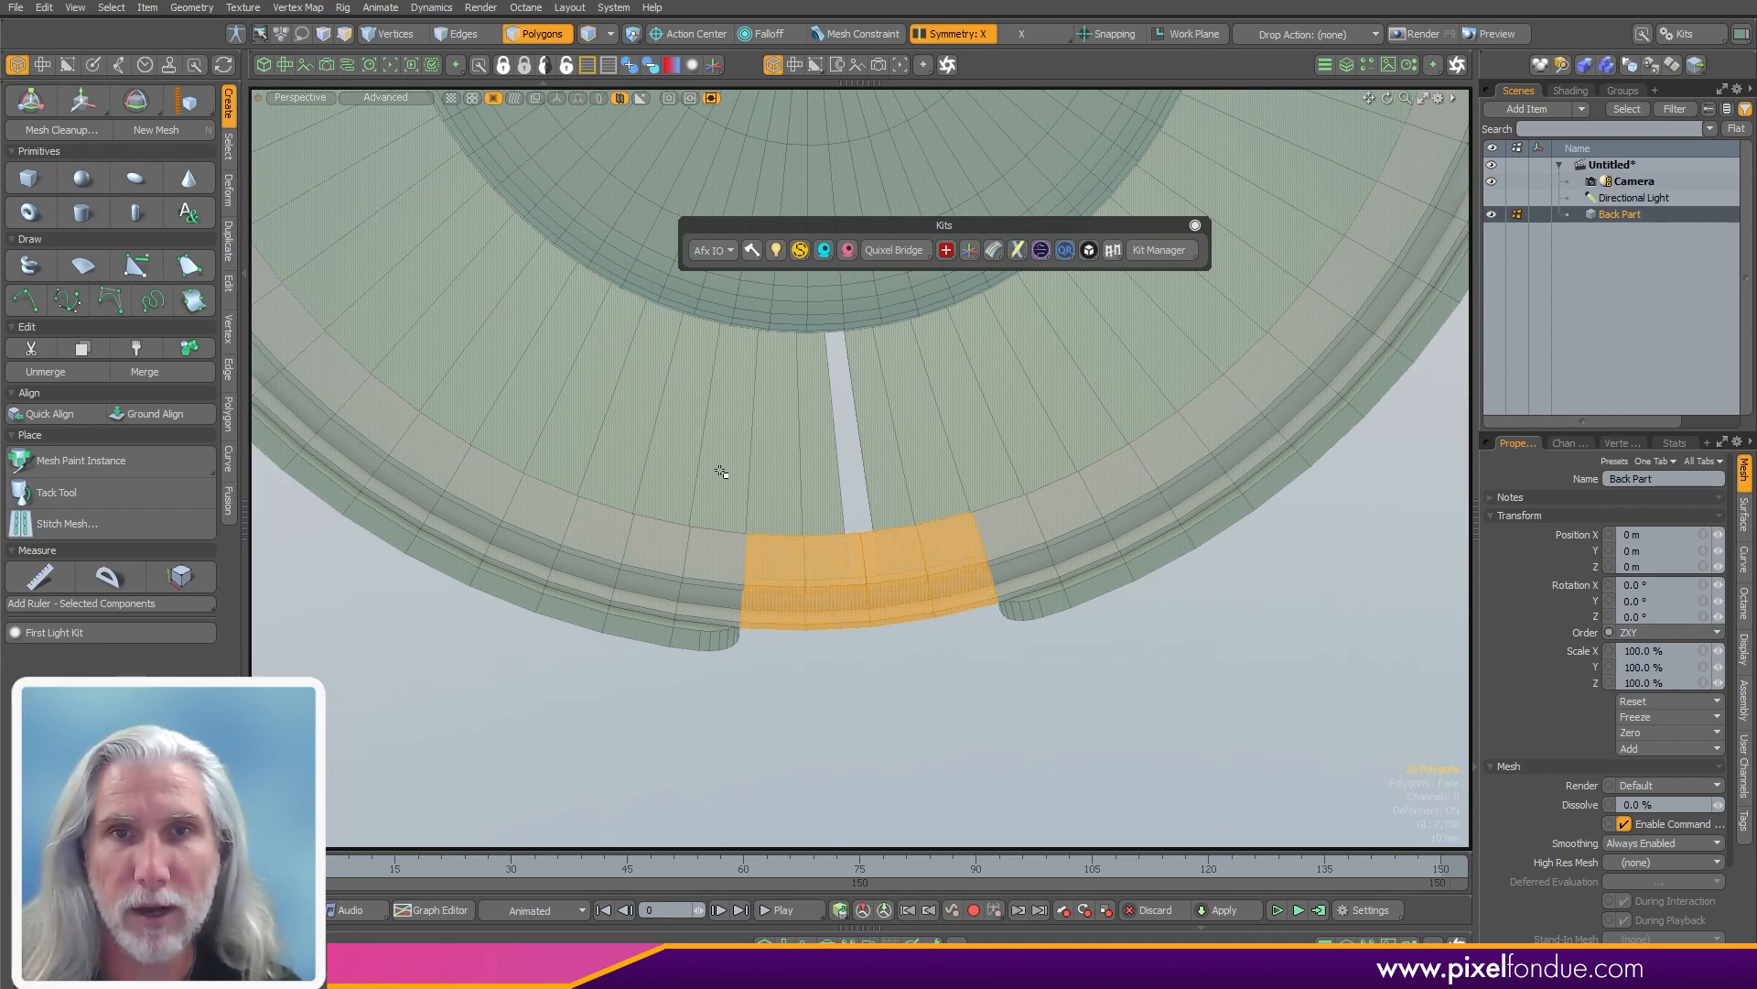
middle_click_drag(1009, 725, 1011, 727)
left_click_drag(1010, 727, 631, 527, "alt")
key("Delete")
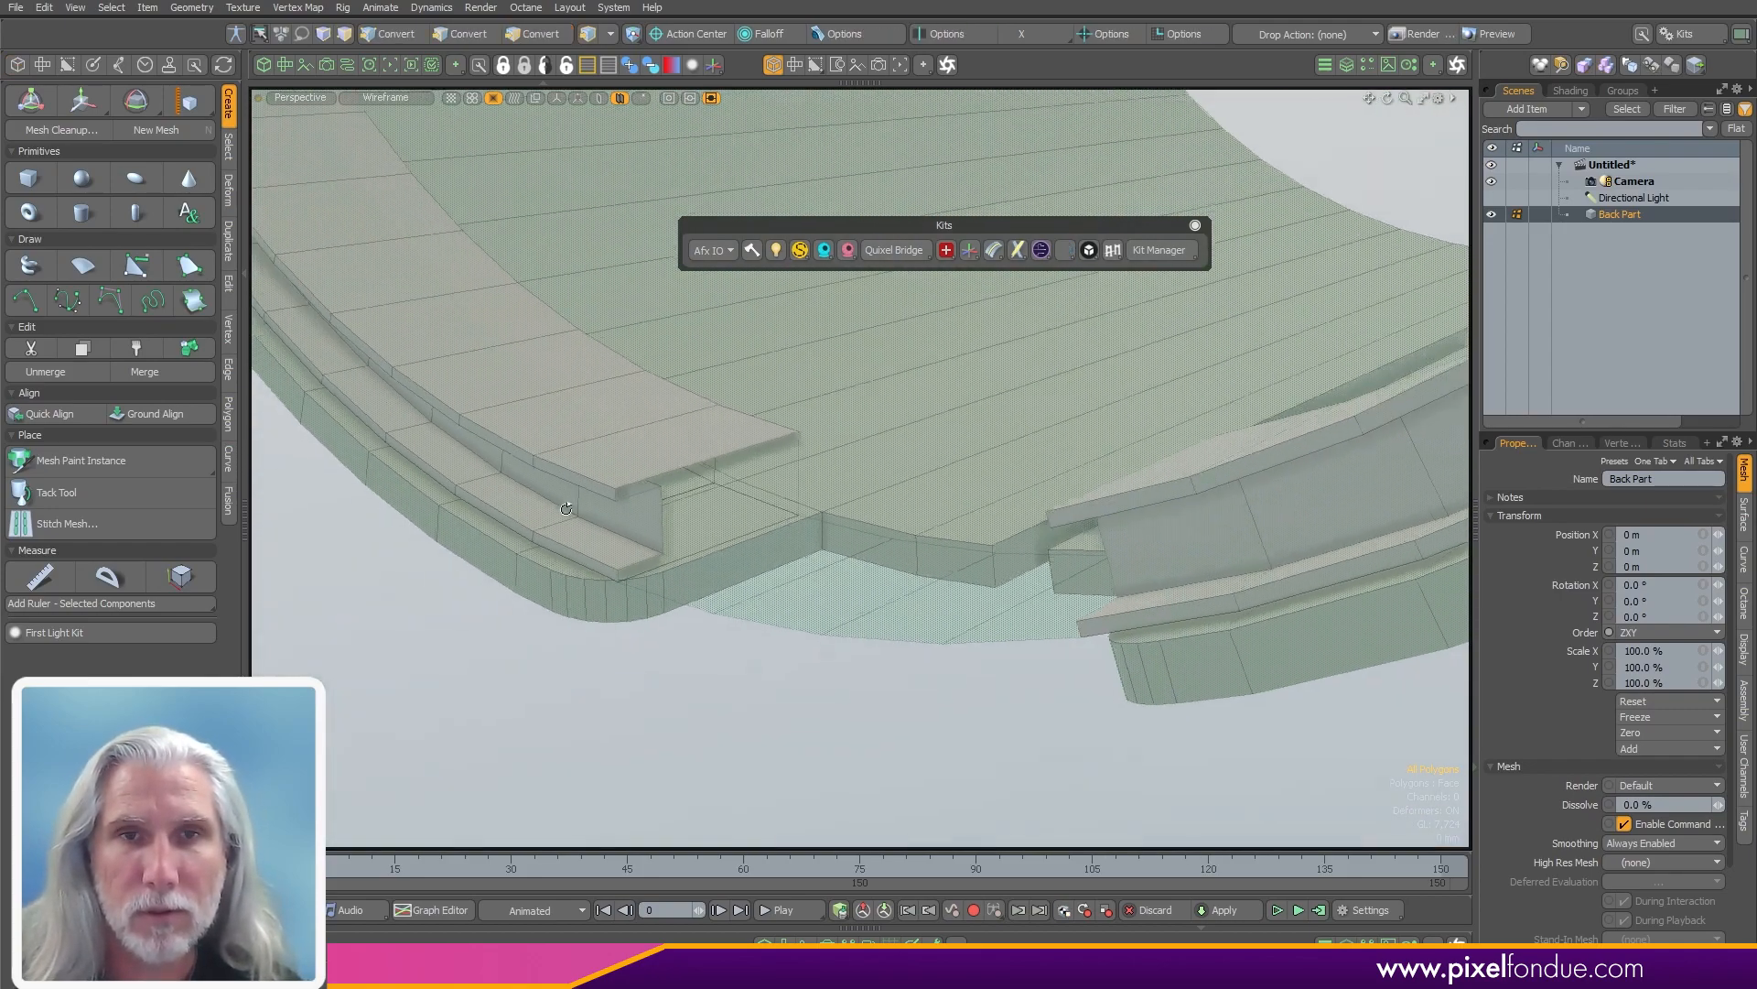
- Unlock the mesh and delete the remaining polygon strip that bridges the notch in the ring's wall
scroll(640, 513, "up", 5)
left_click_drag(696, 577, 709, 549, "alt")
key("2")
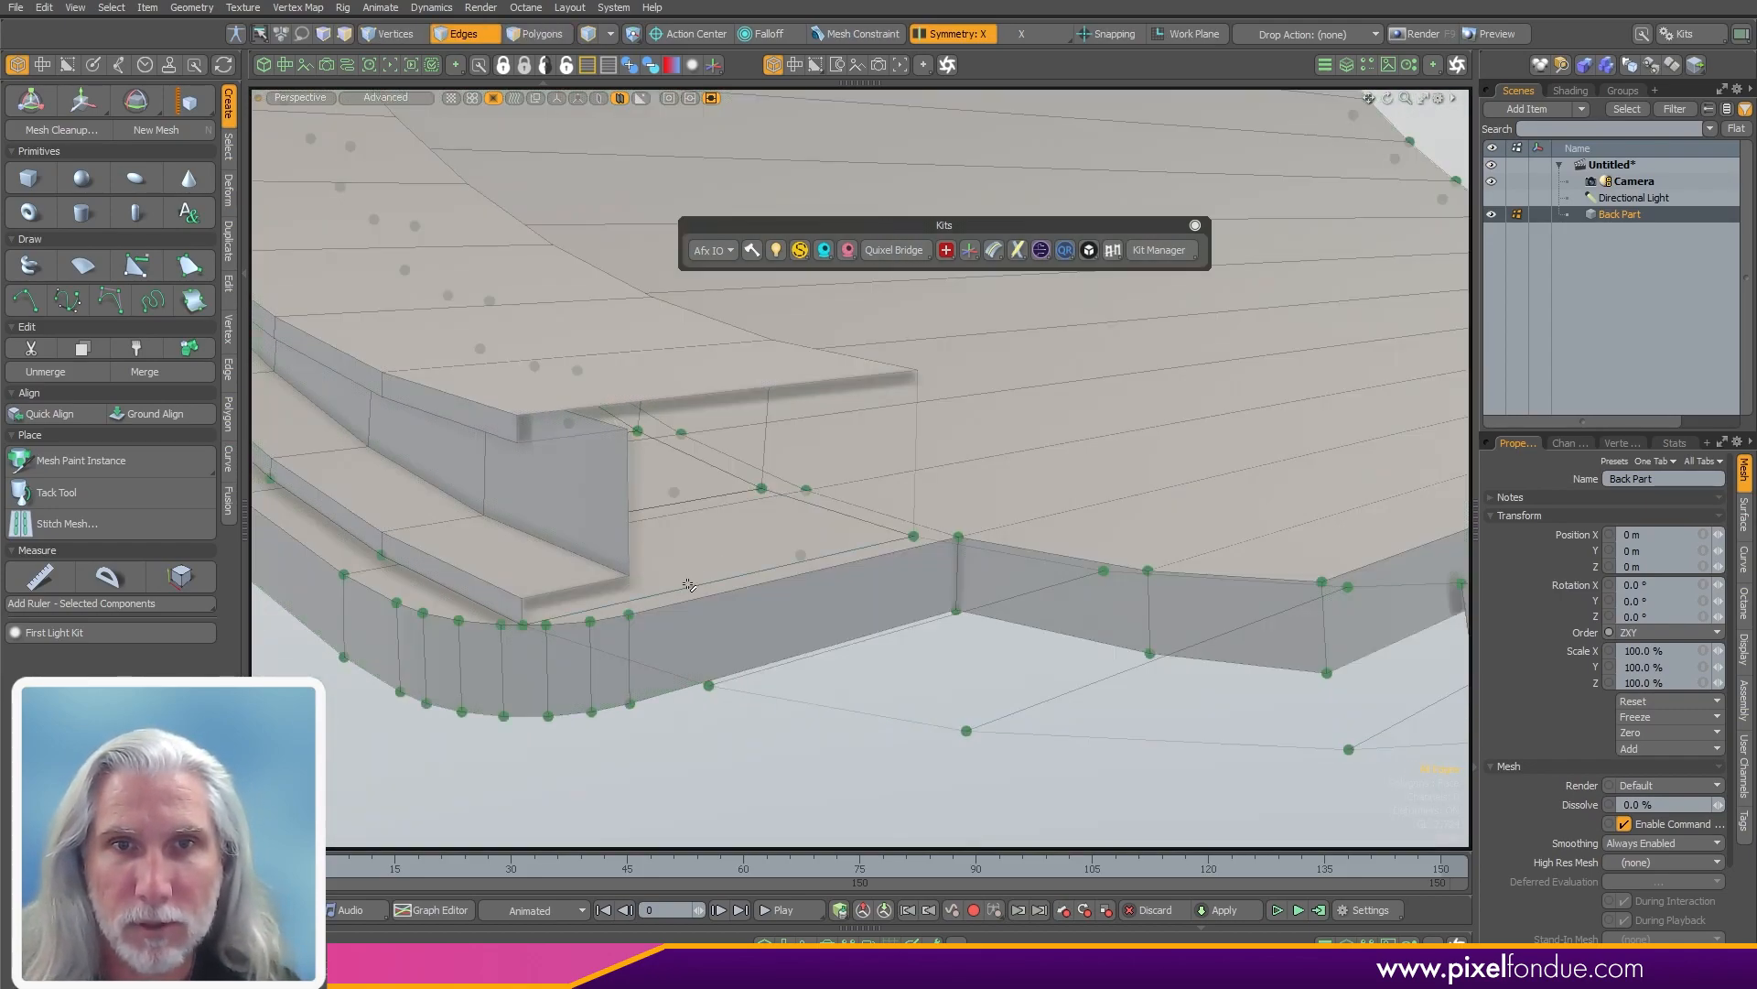
mouse_move(703, 593)
left_mouse_down("alt")
mouse_move(1155, 669)
mouse_move(900, 424)
mouse_move(902, 381)
mouse_move(942, 714)
mouse_move(923, 477)
mouse_move(733, 579)
left_mouse_up("alt")
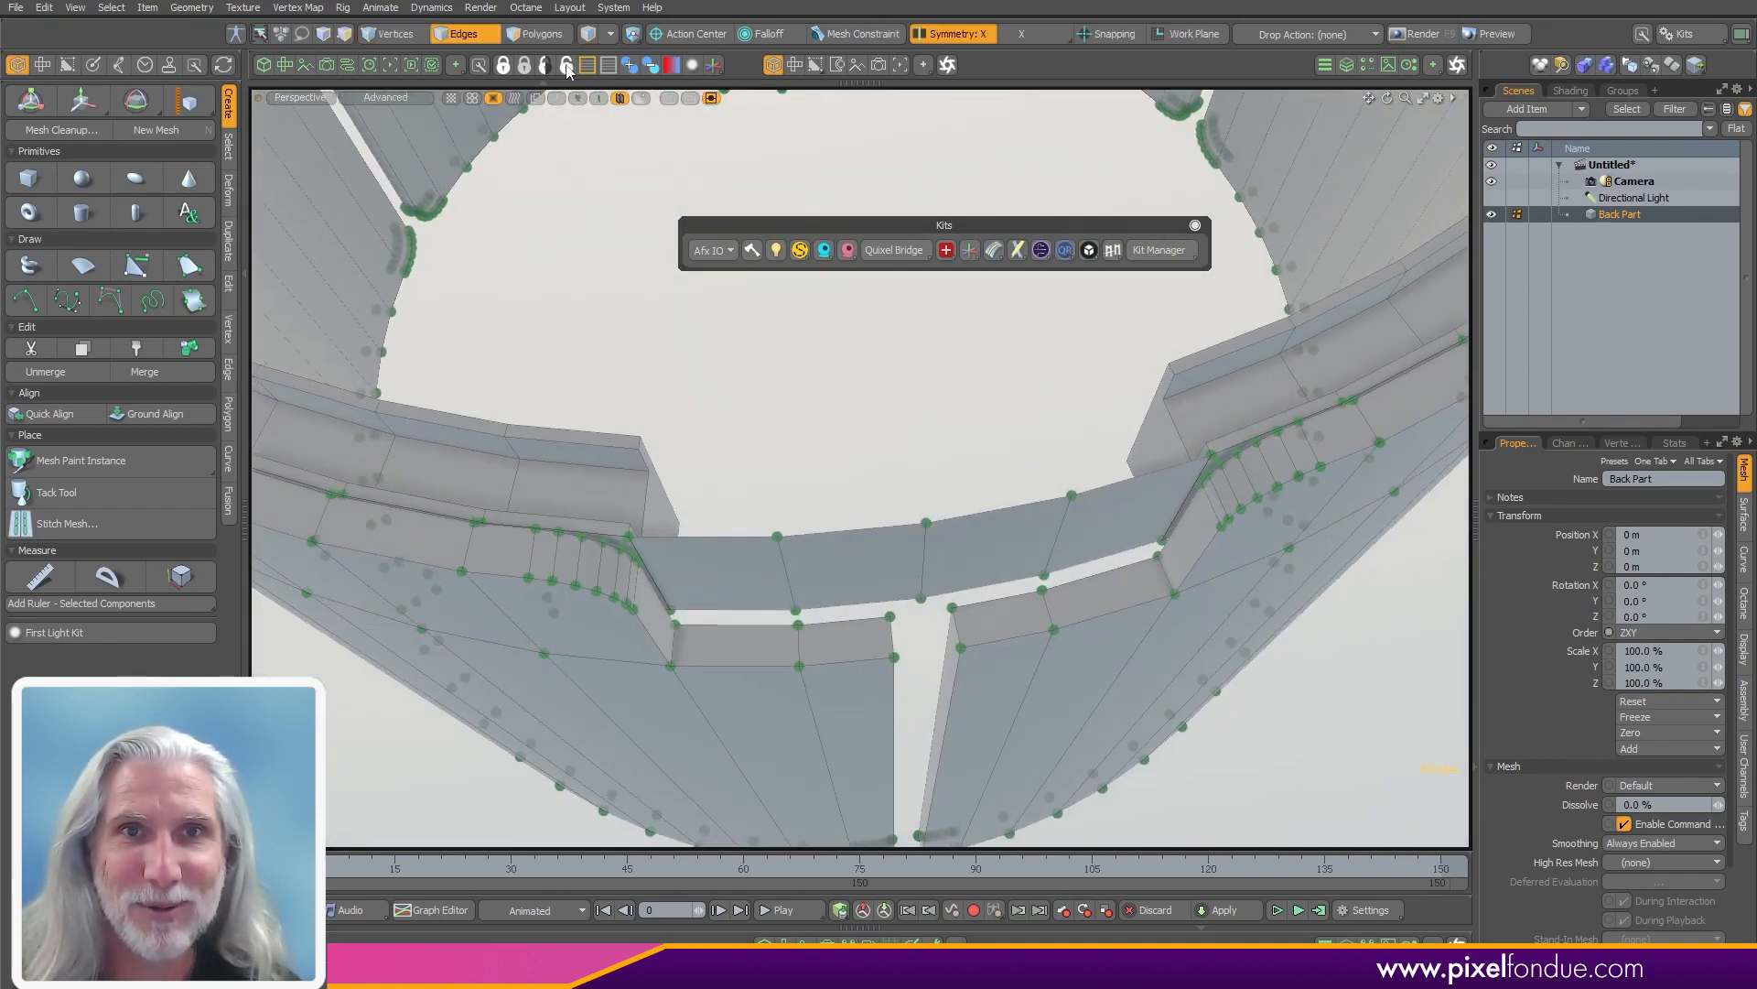
key("3")
double_click(1089, 543)
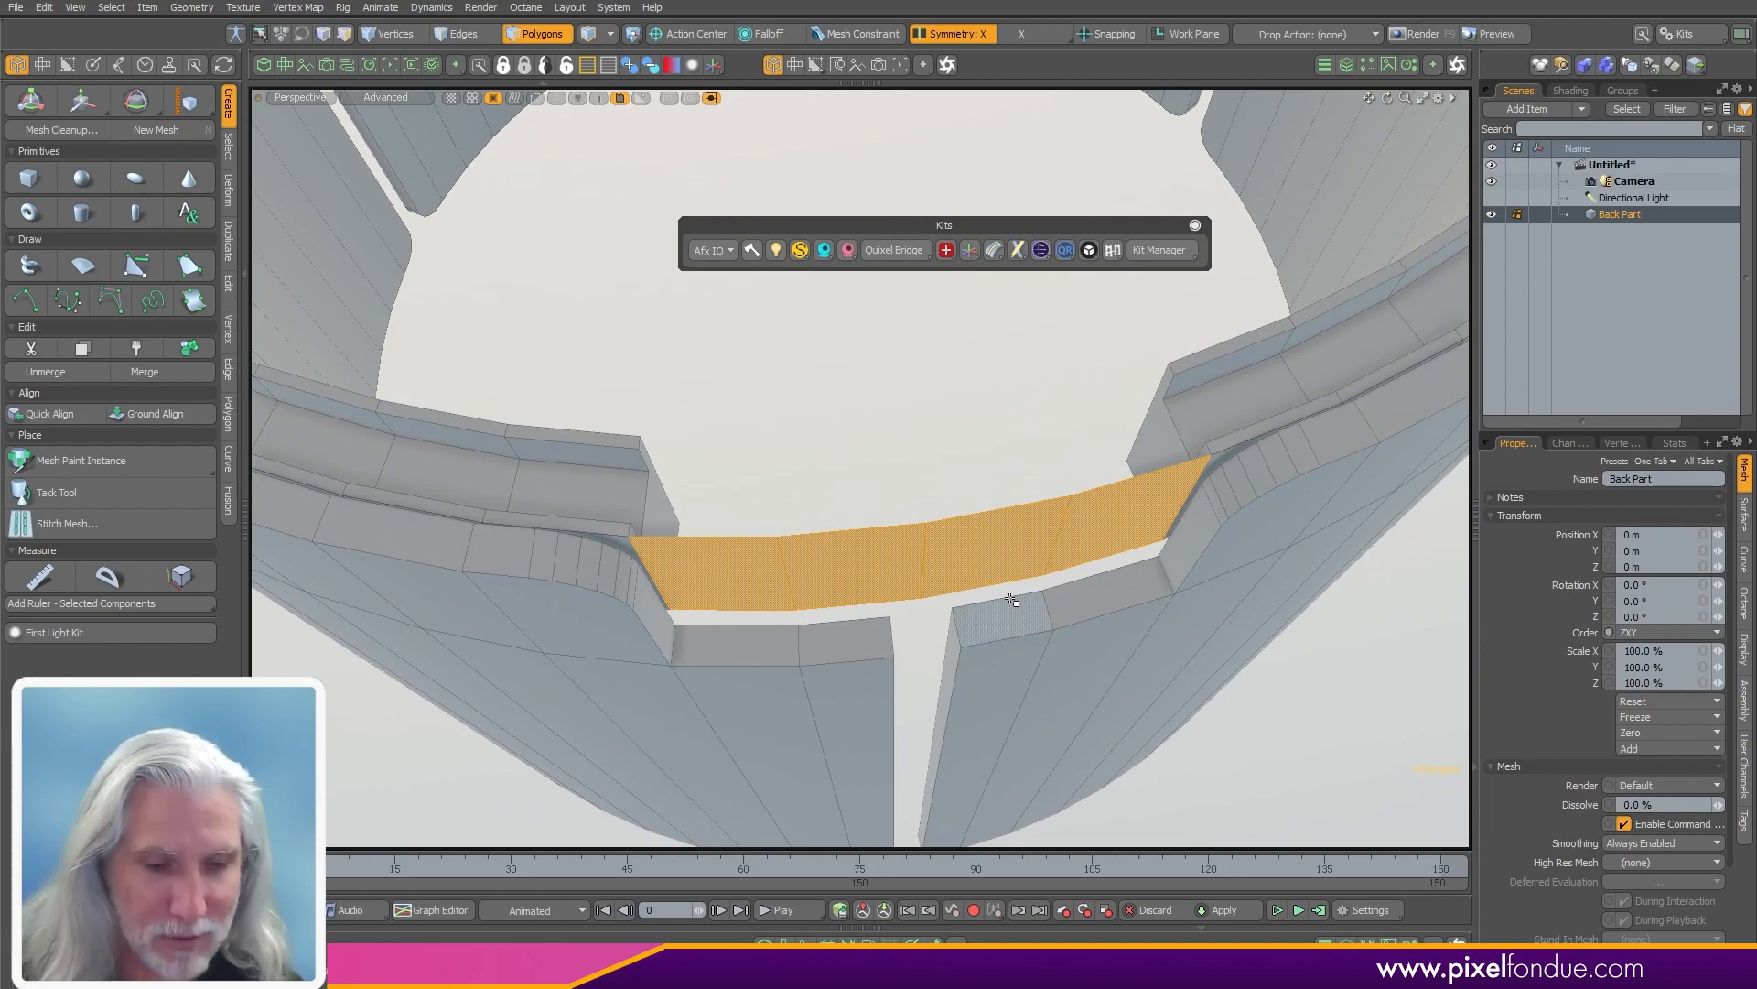
key("Delete")
- Select the side-wall polygons of the central round knob that face the notch
left_click_drag(1011, 600, 795, 379, "alt")
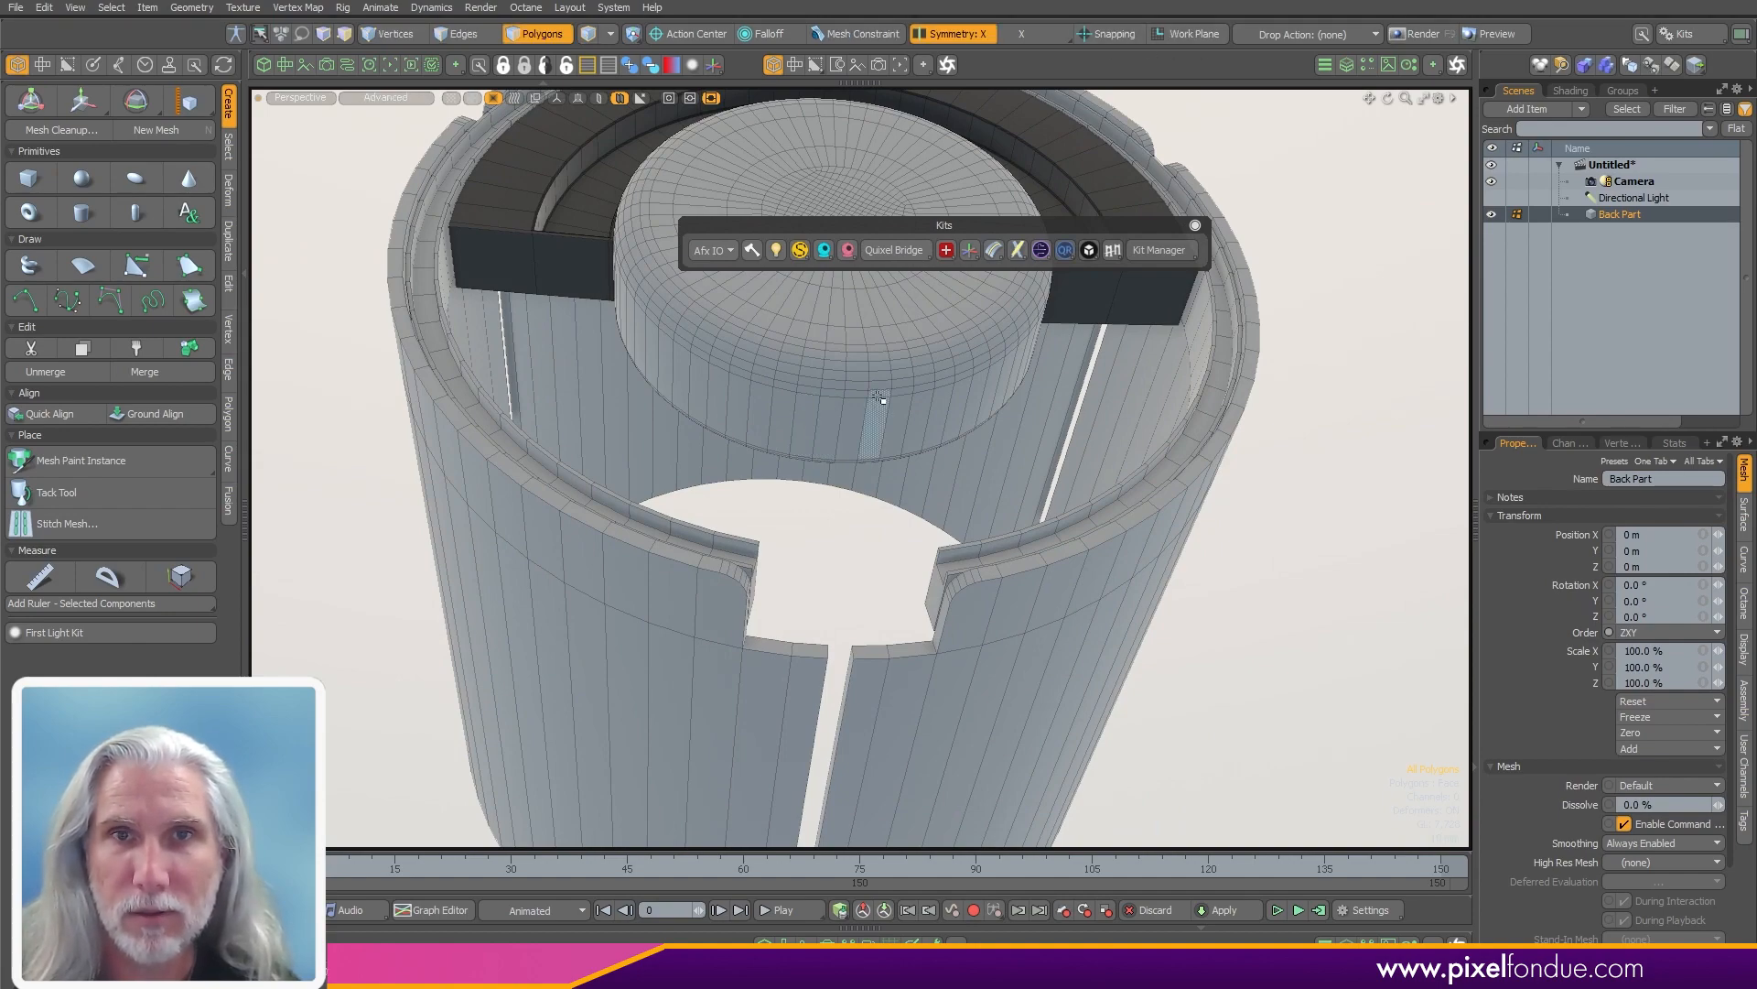
left_click_drag(831, 429, 861, 580)
right_click(860, 580)
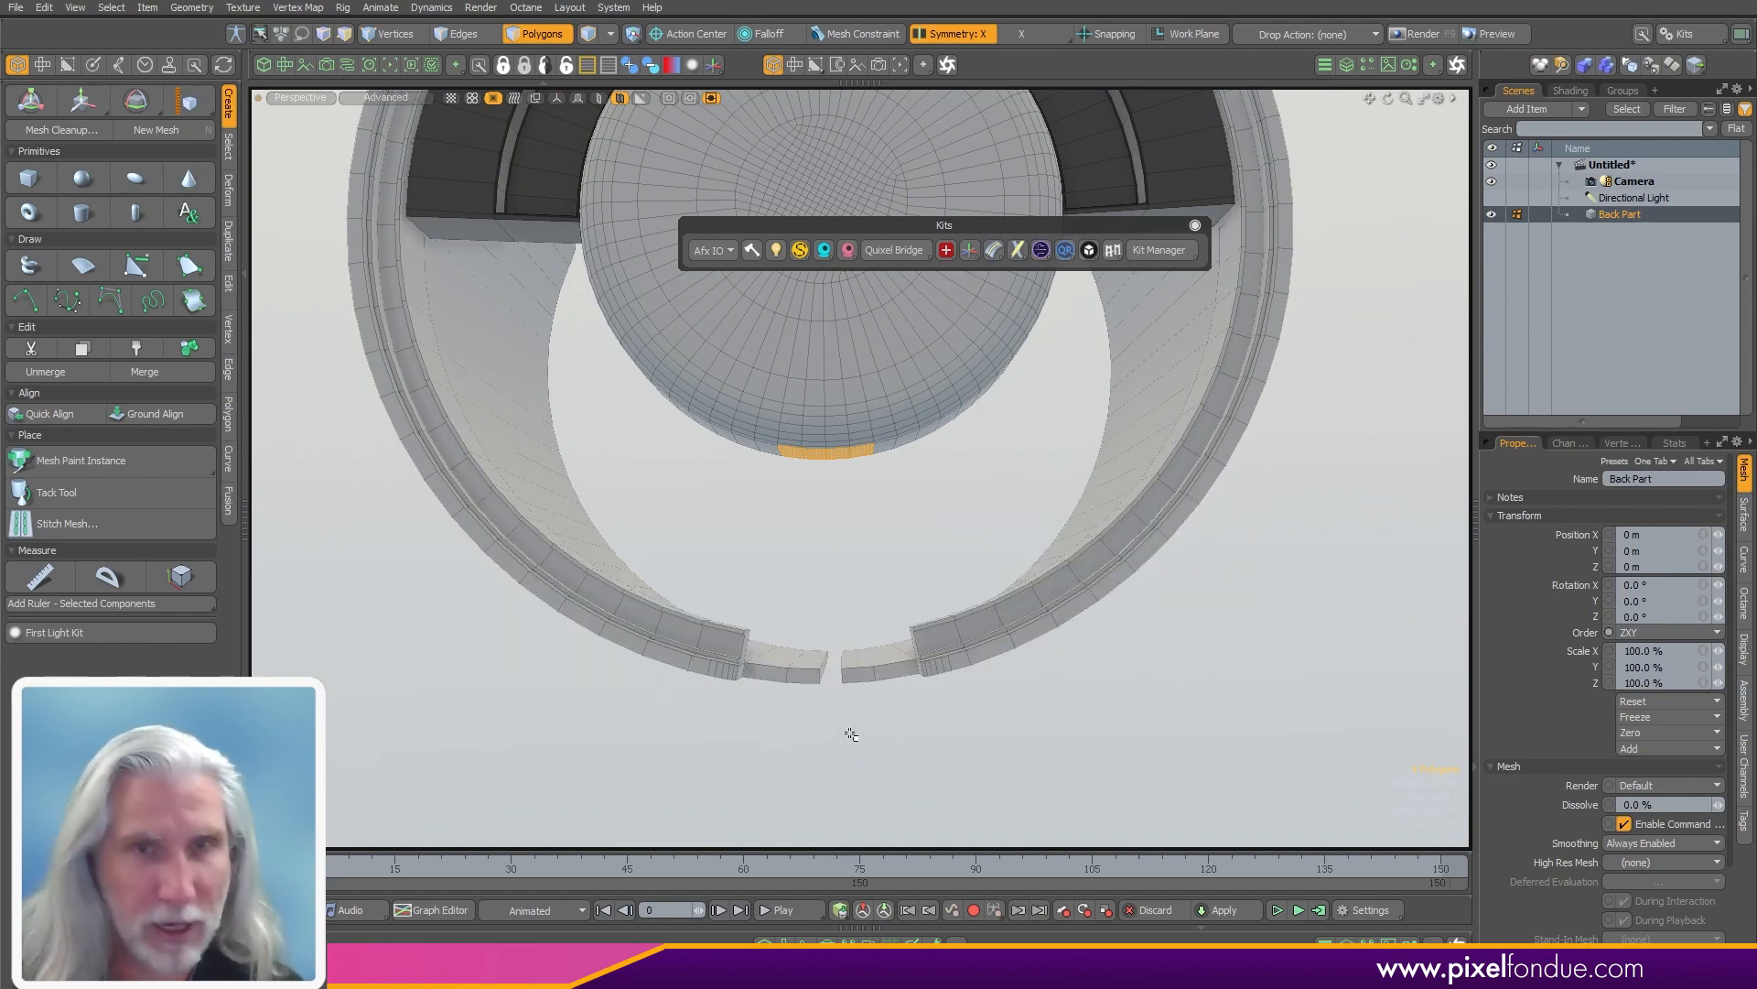
- Try to bevel the selected knob polygons outward toward the notch
key("b")
left_click_drag(835, 712, 945, 262)
left_click_drag(880, 631, 937, 337)
left_click_drag(989, 476, 879, 635, "alt")
key("ctrl+z")
key("ctrl+z")
key("ctrl+z")
key("ctrl+z")
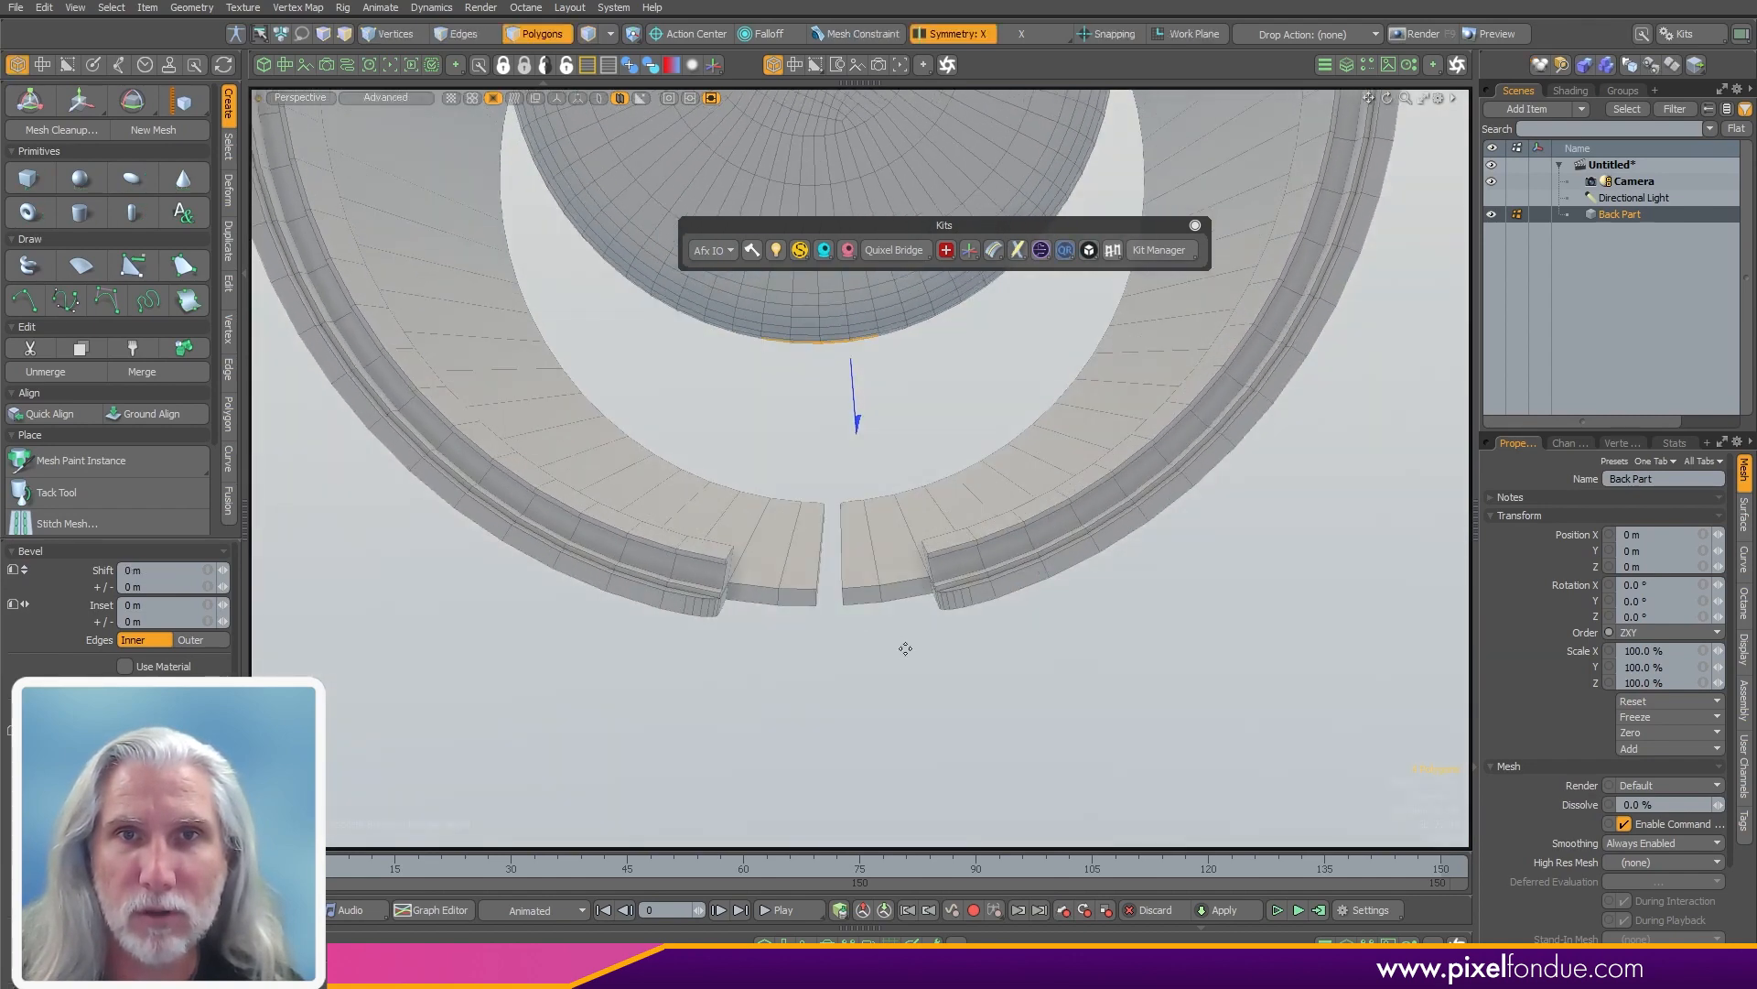
- Try to extrude the selected knob polygons about -131 mm in Y through the notch
right_click(909, 647)
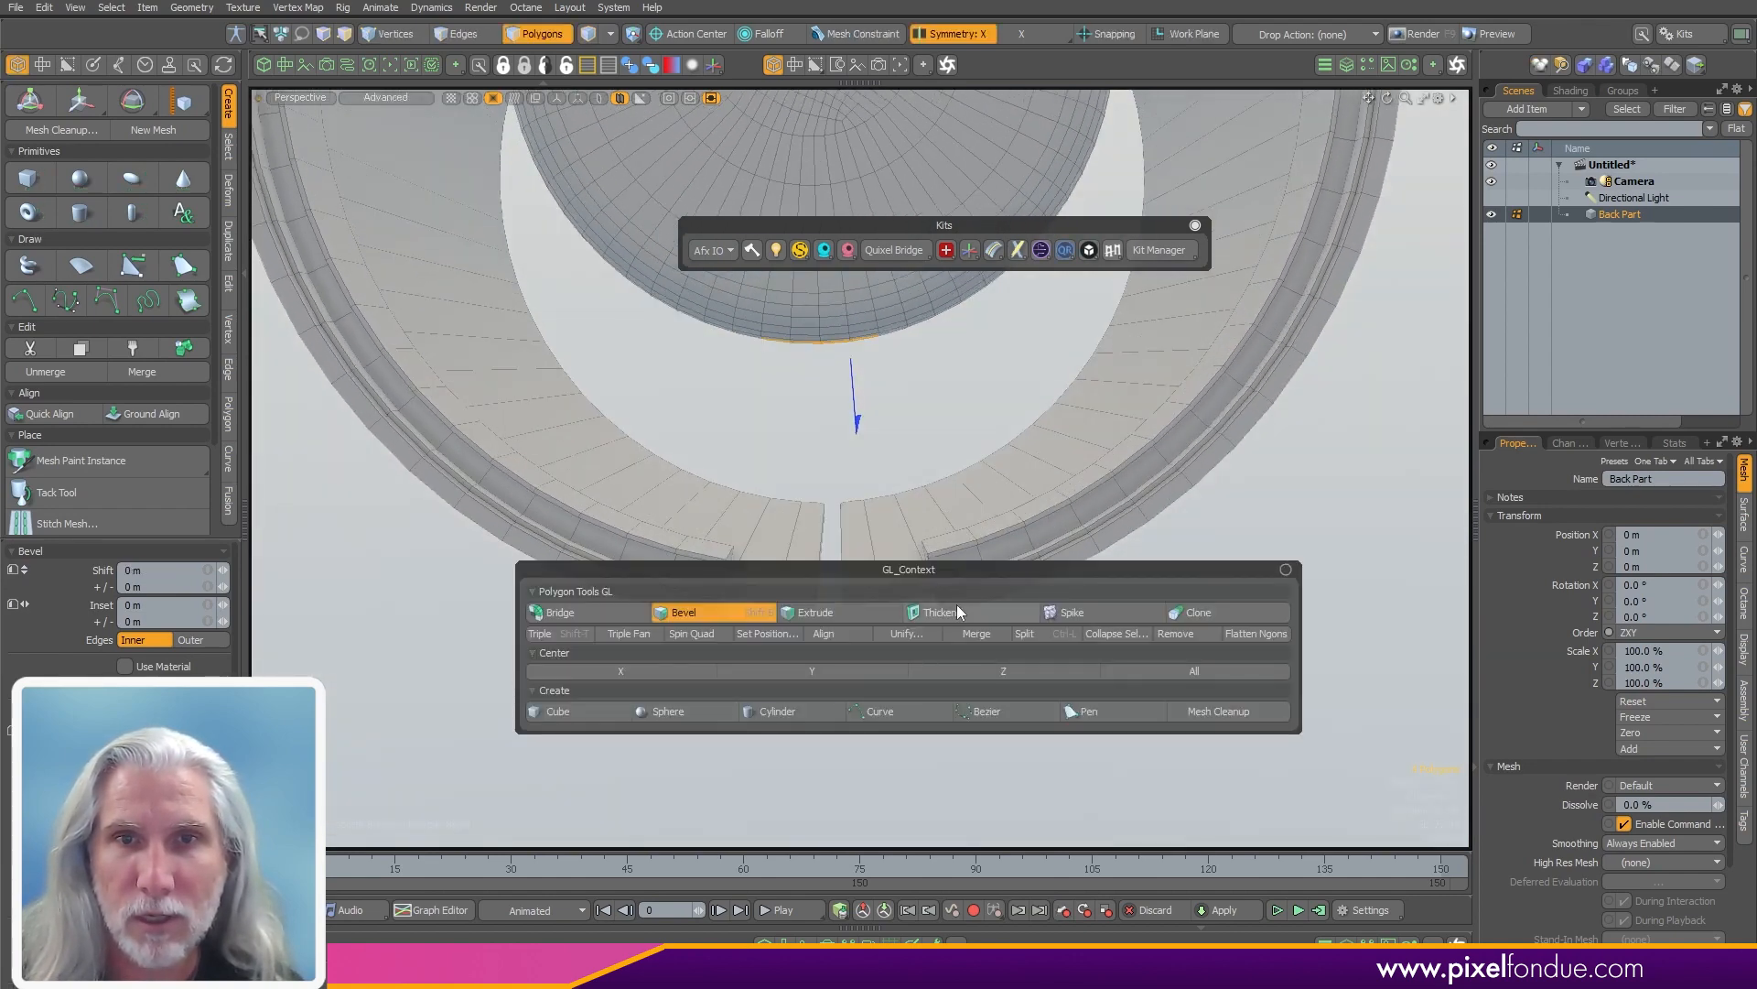
left_click(851, 612)
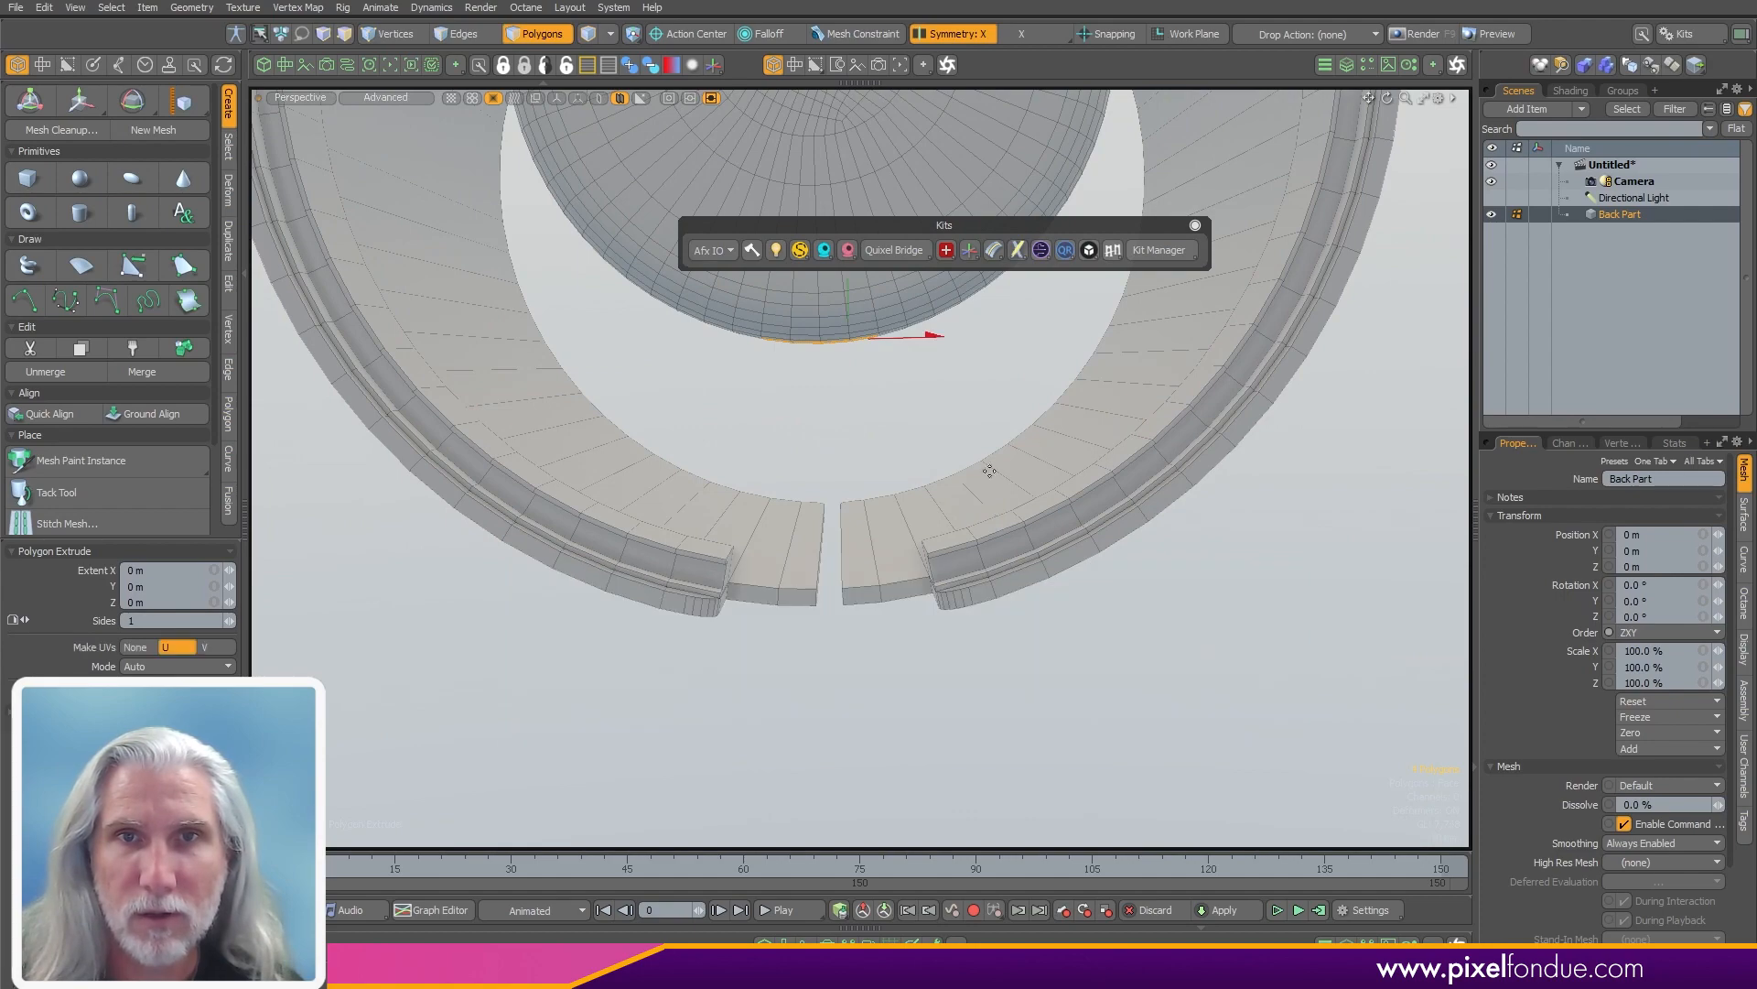
left_click_drag(841, 301, 940, 360)
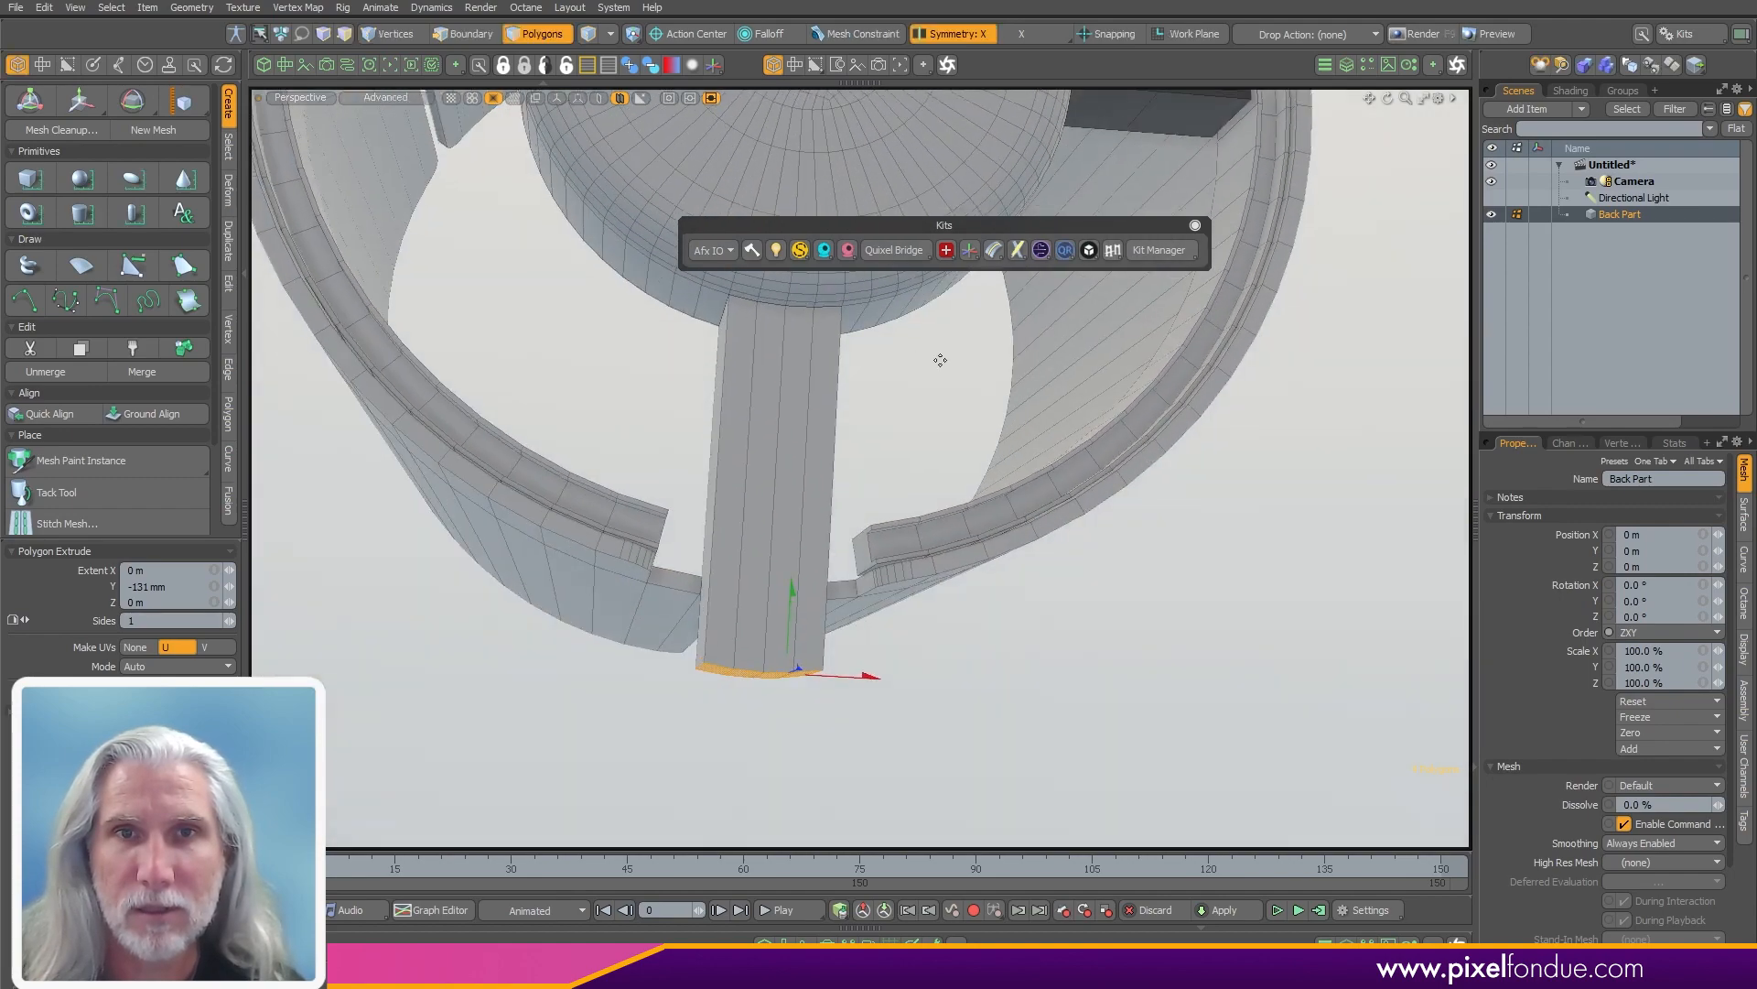
key("ctrl+z")
- Widen the selection along the knob's side wall and extrude it about -132 mm in Y through the notch as an arm
key("space")
key("shift+Up")
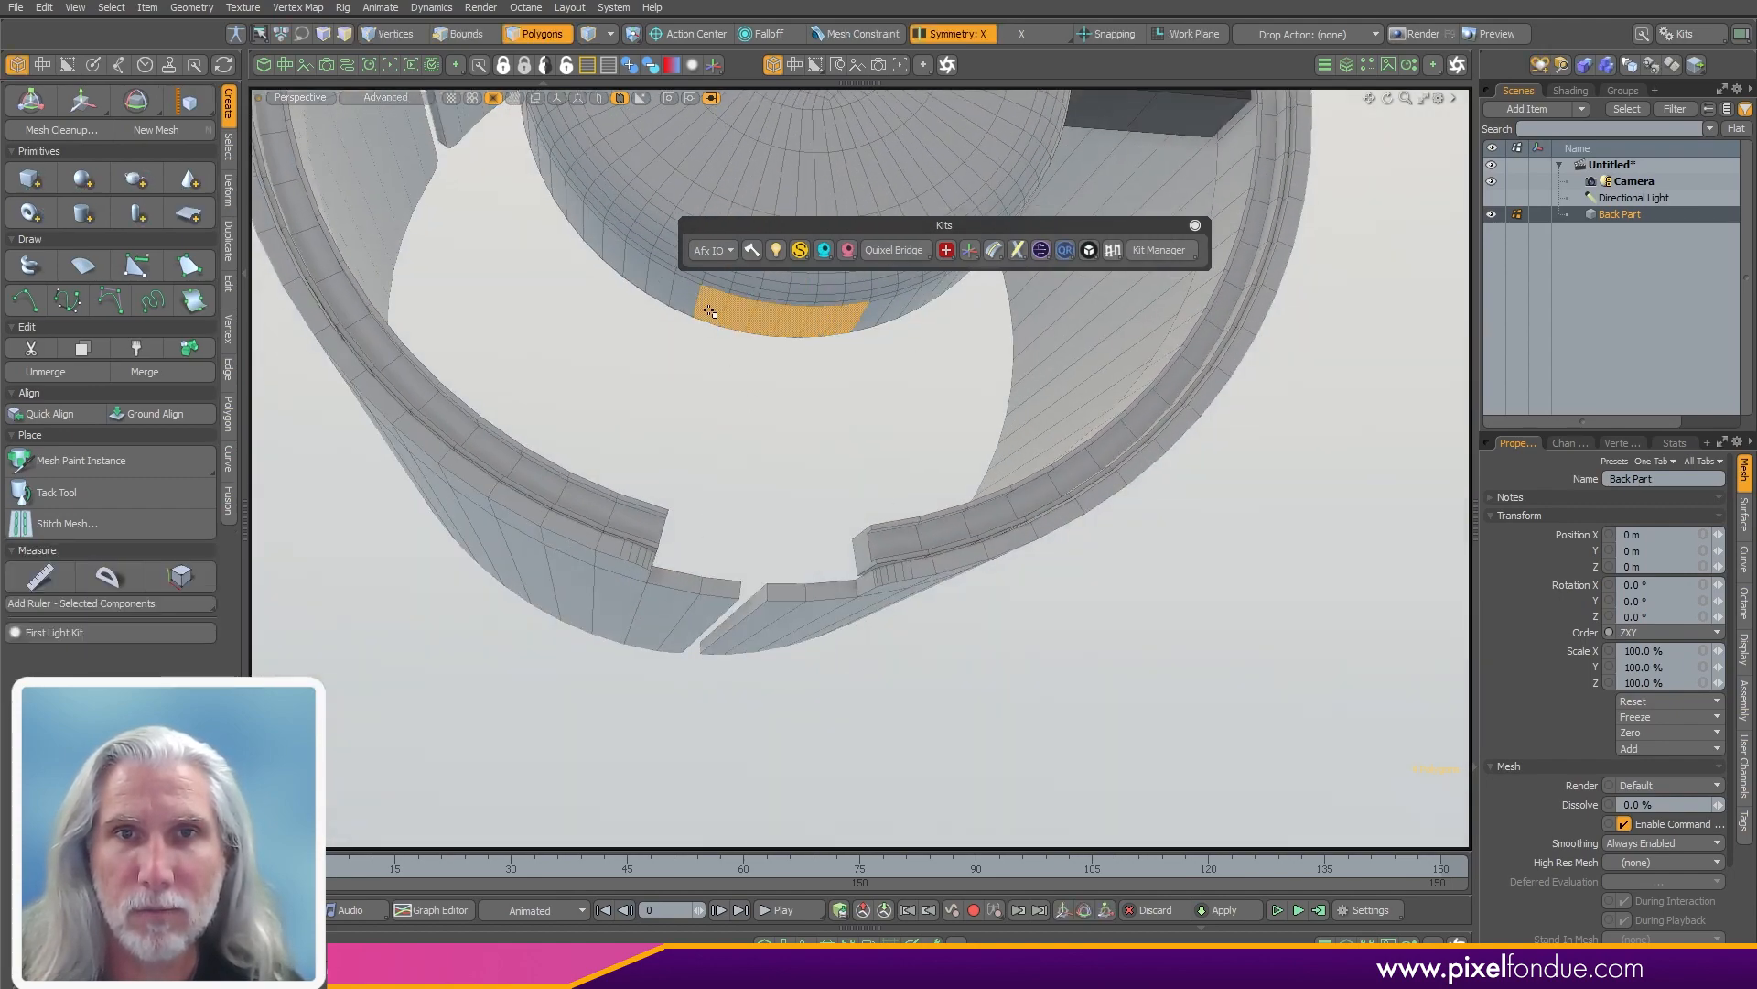
left_click_drag(758, 337, 765, 467, "alt")
right_click(803, 453)
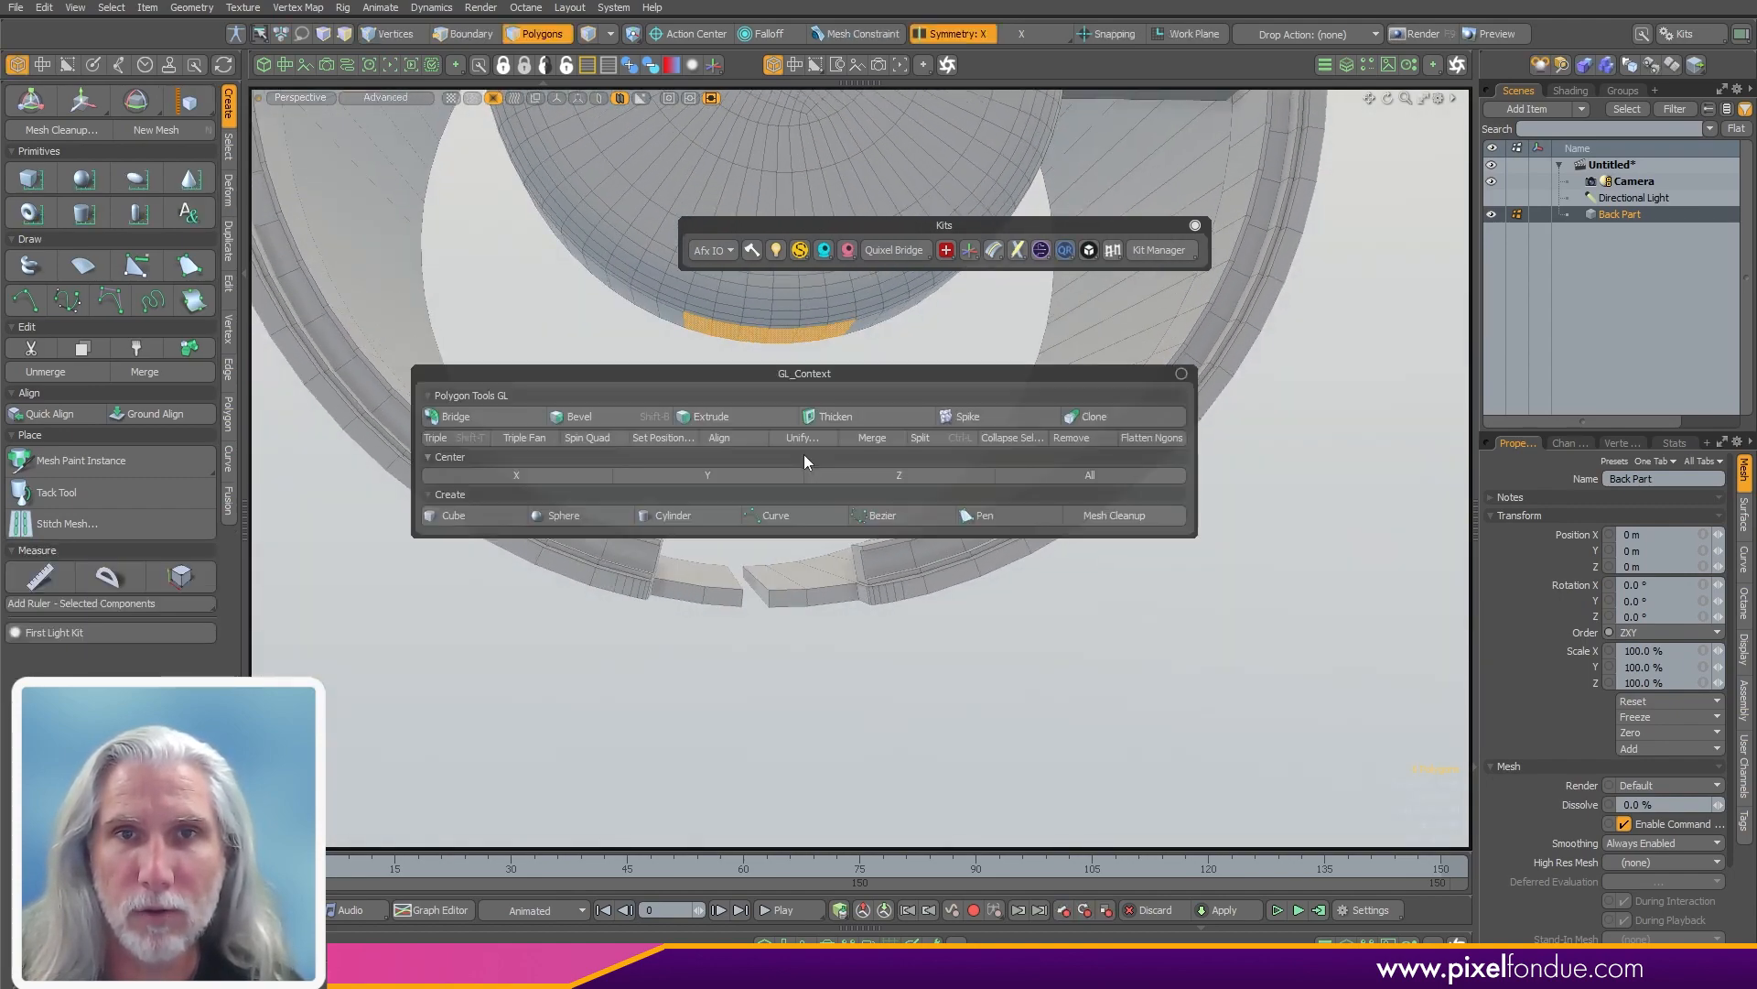
left_click(751, 418)
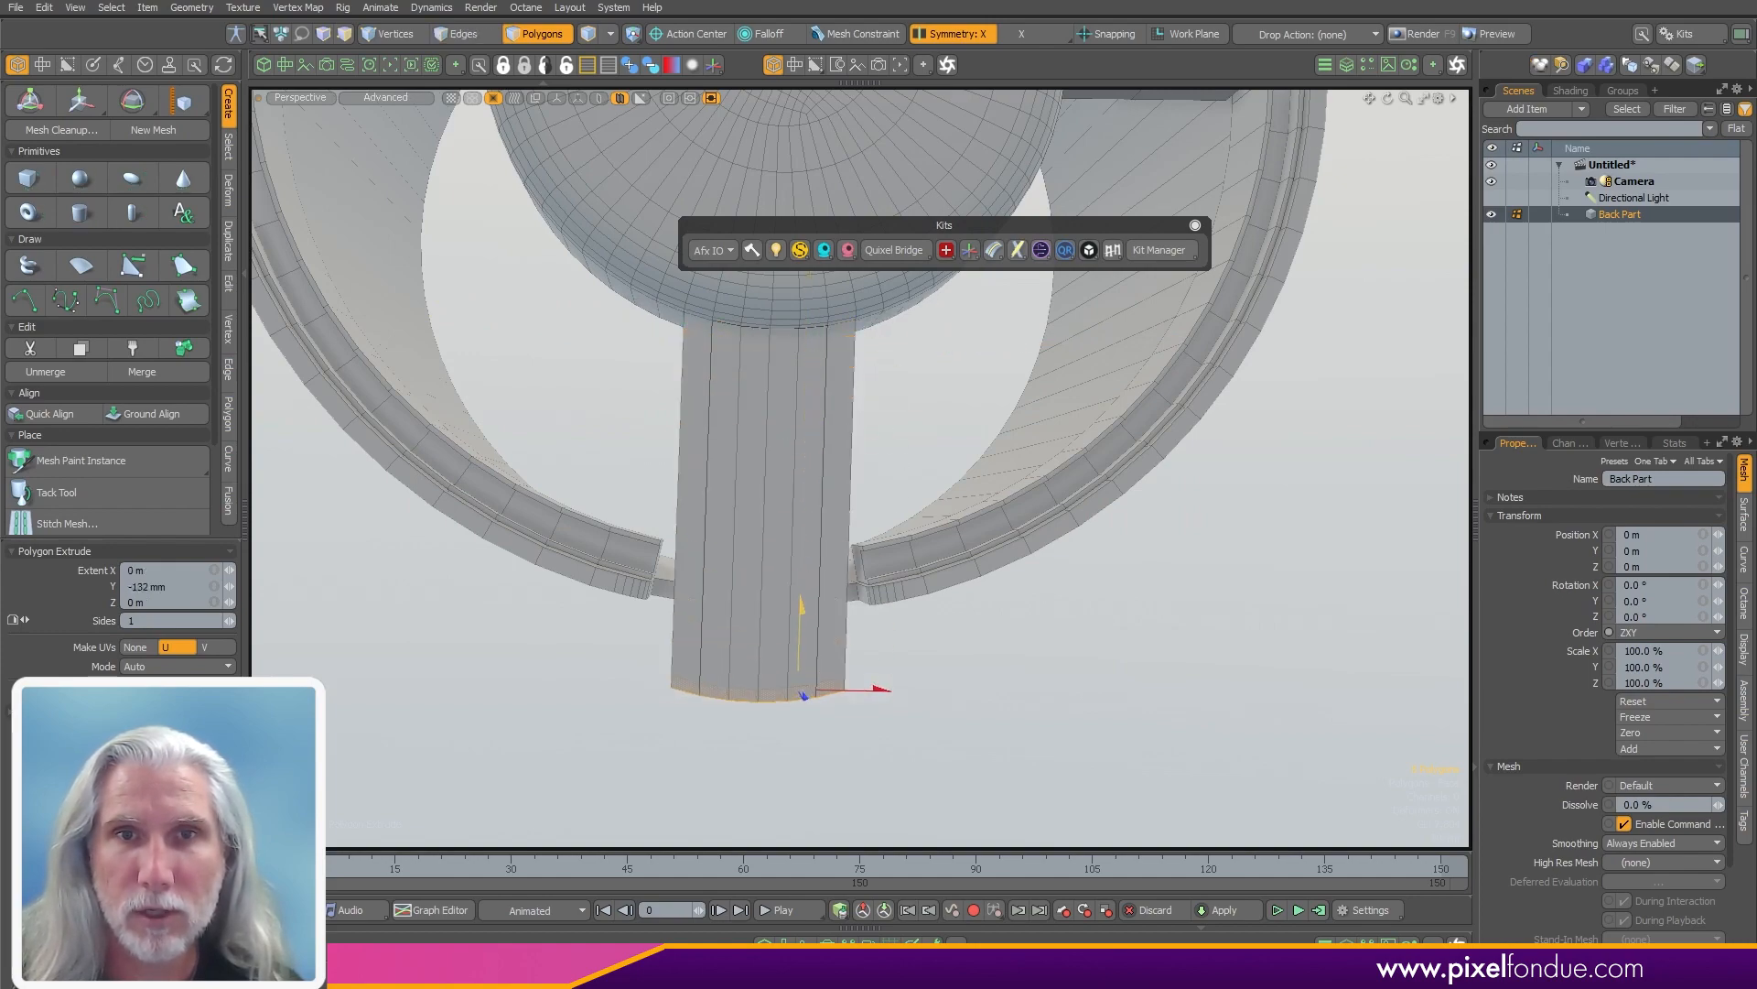
left_click_drag(802, 607, 802, 628)
left_click_drag(812, 424, 927, 392, "alt")
key("space")
- Bevel the corner edges where the extruded arm meets the round knob to round the joints
key("ctrl+space")
left_click(827, 589)
scroll(765, 338, "up", 5)
key("2")
scroll(796, 415, "up", 5)
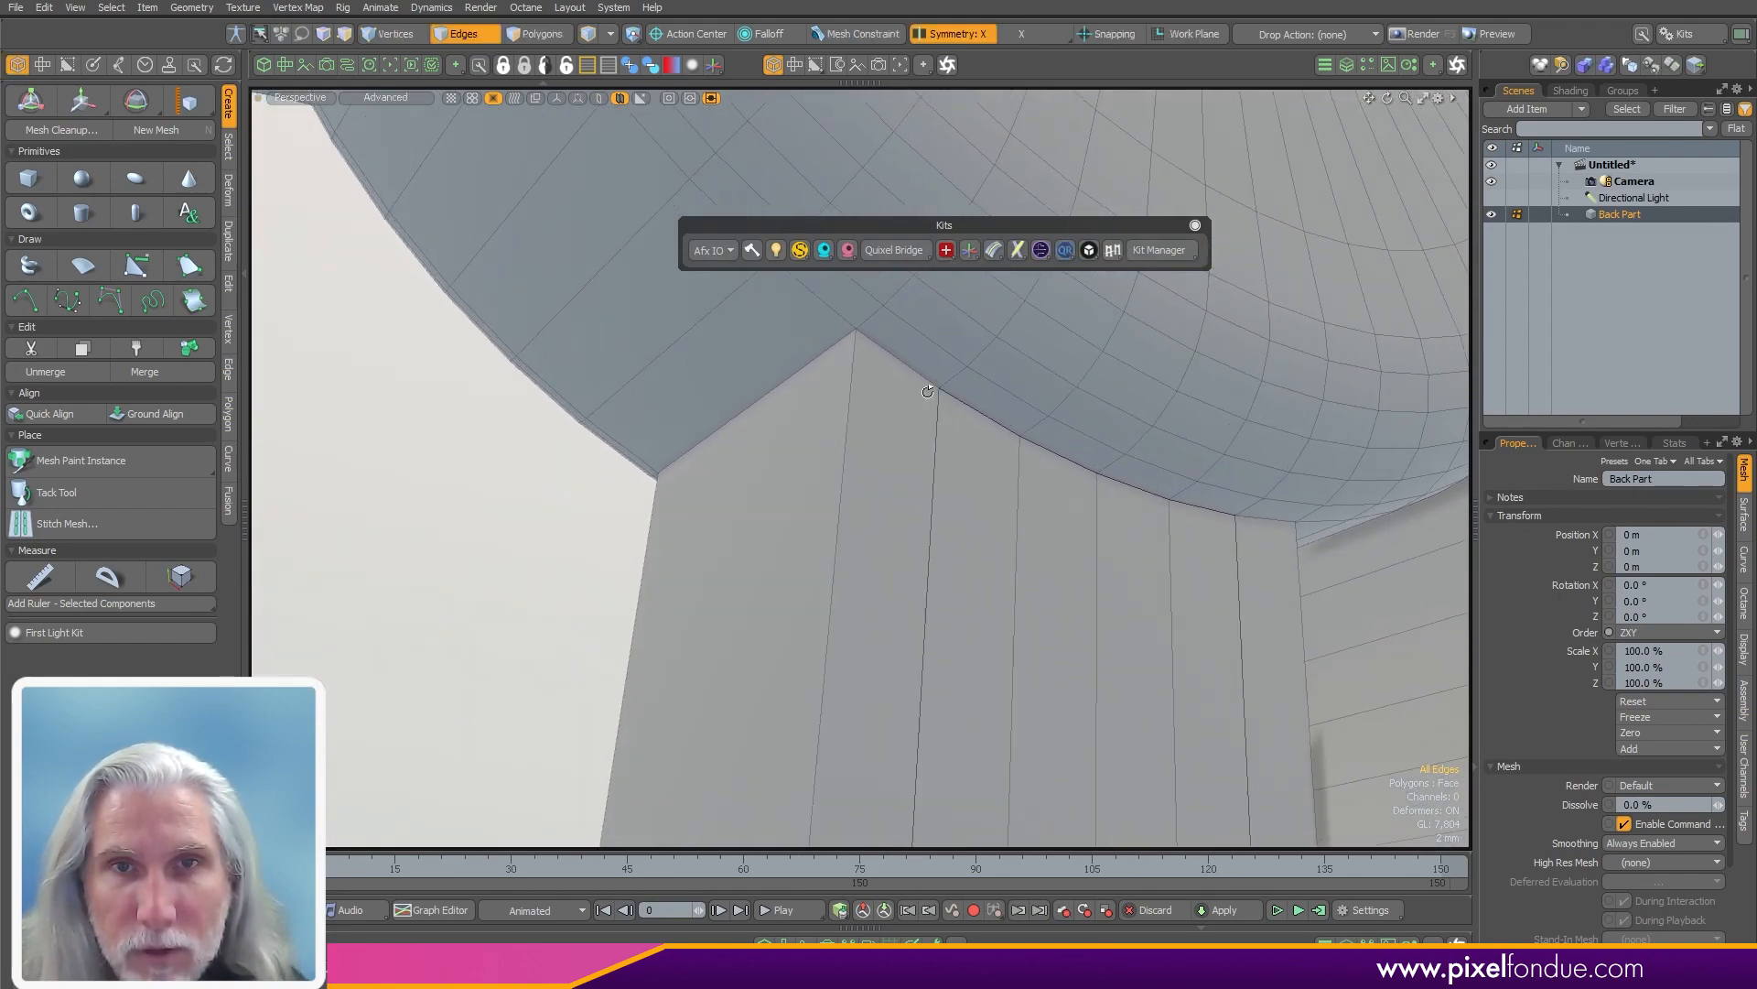
left_click_drag(771, 407, 787, 464, "alt")
key("b")
left_click_drag(787, 464, 765, 423, "alt")
scroll(957, 411, "up", 4)
key("space")
key("3")
left_click(957, 409)
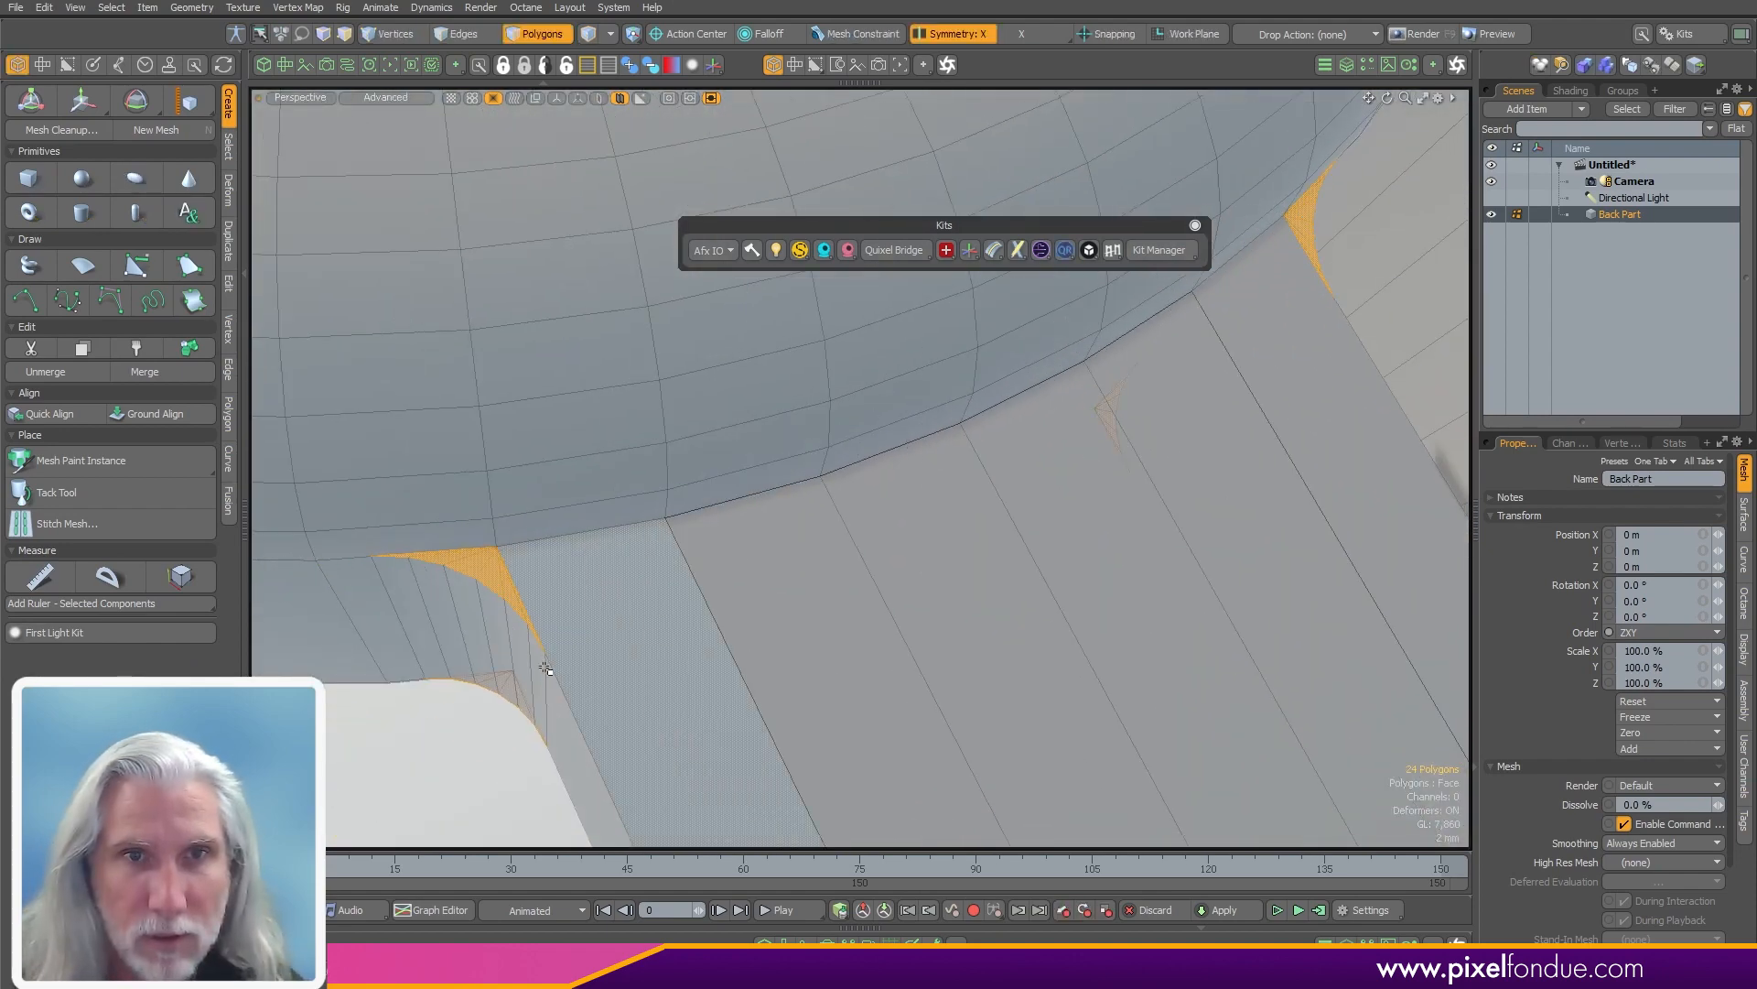
key("Escape")
- Close the floating Kits palette and compare the part with the back view in the Prey Stun Gun reference images
left_click_drag(537, 584, 1036, 336, "ctrl+alt")
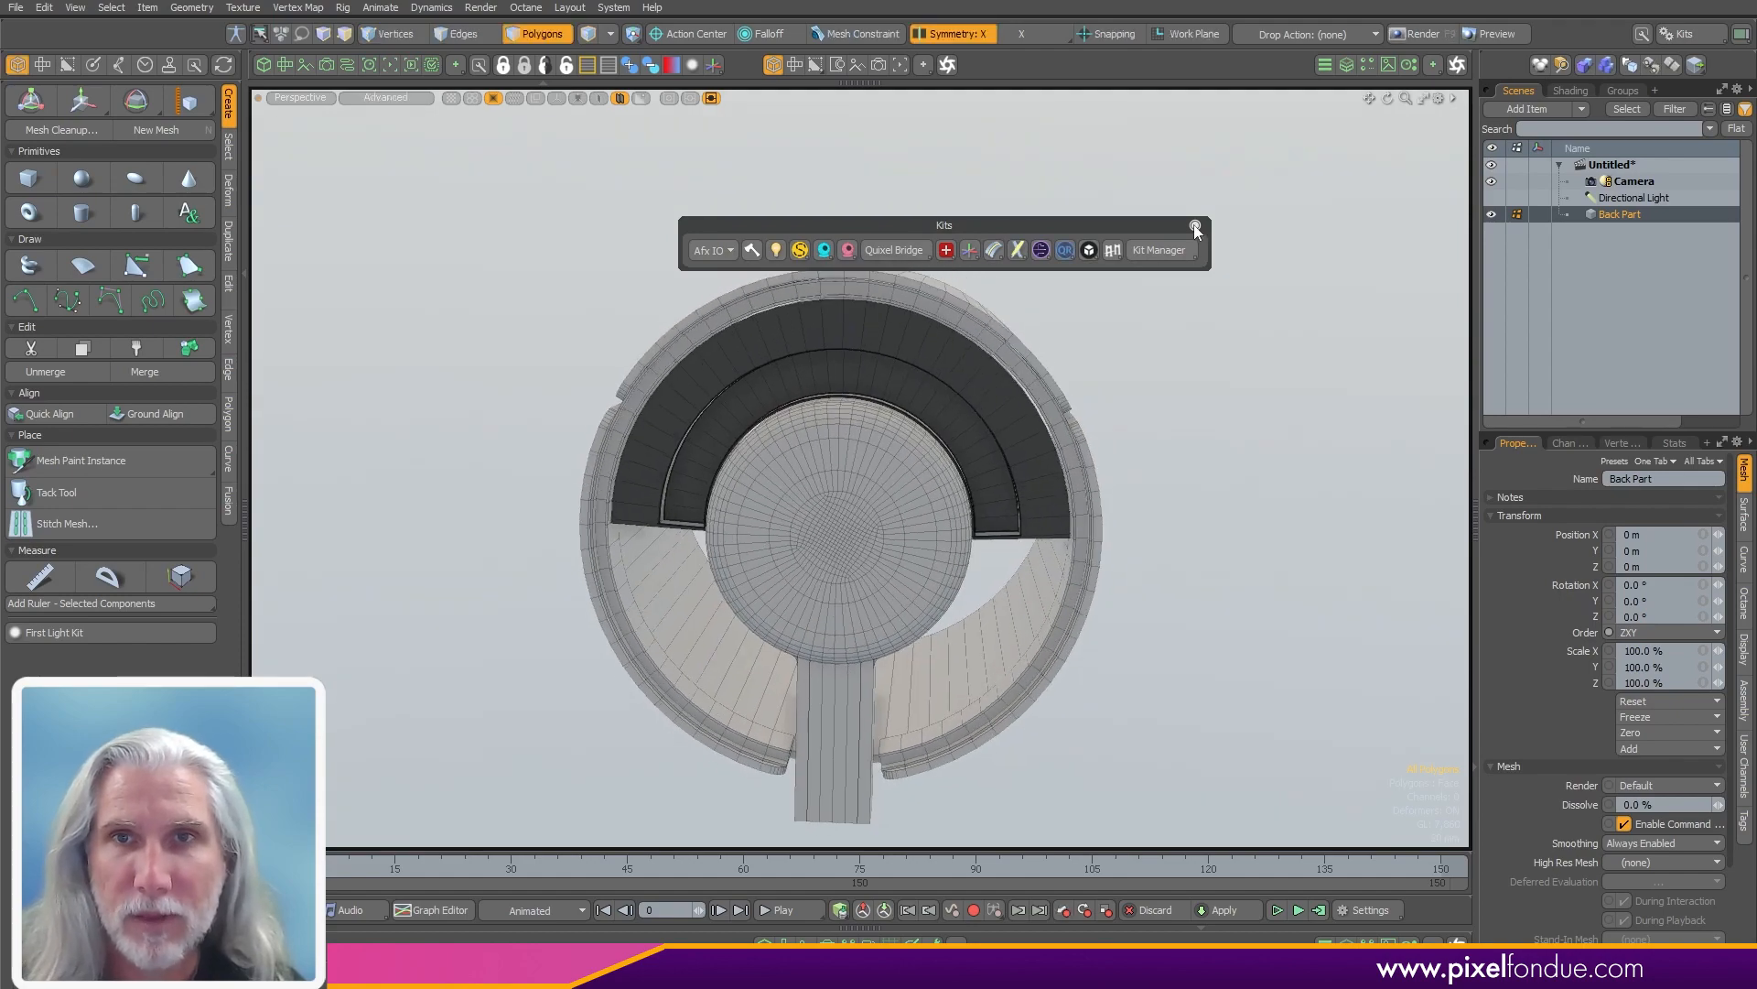
left_click(1195, 225)
left_click_drag(1078, 228, 1032, 370, "alt")
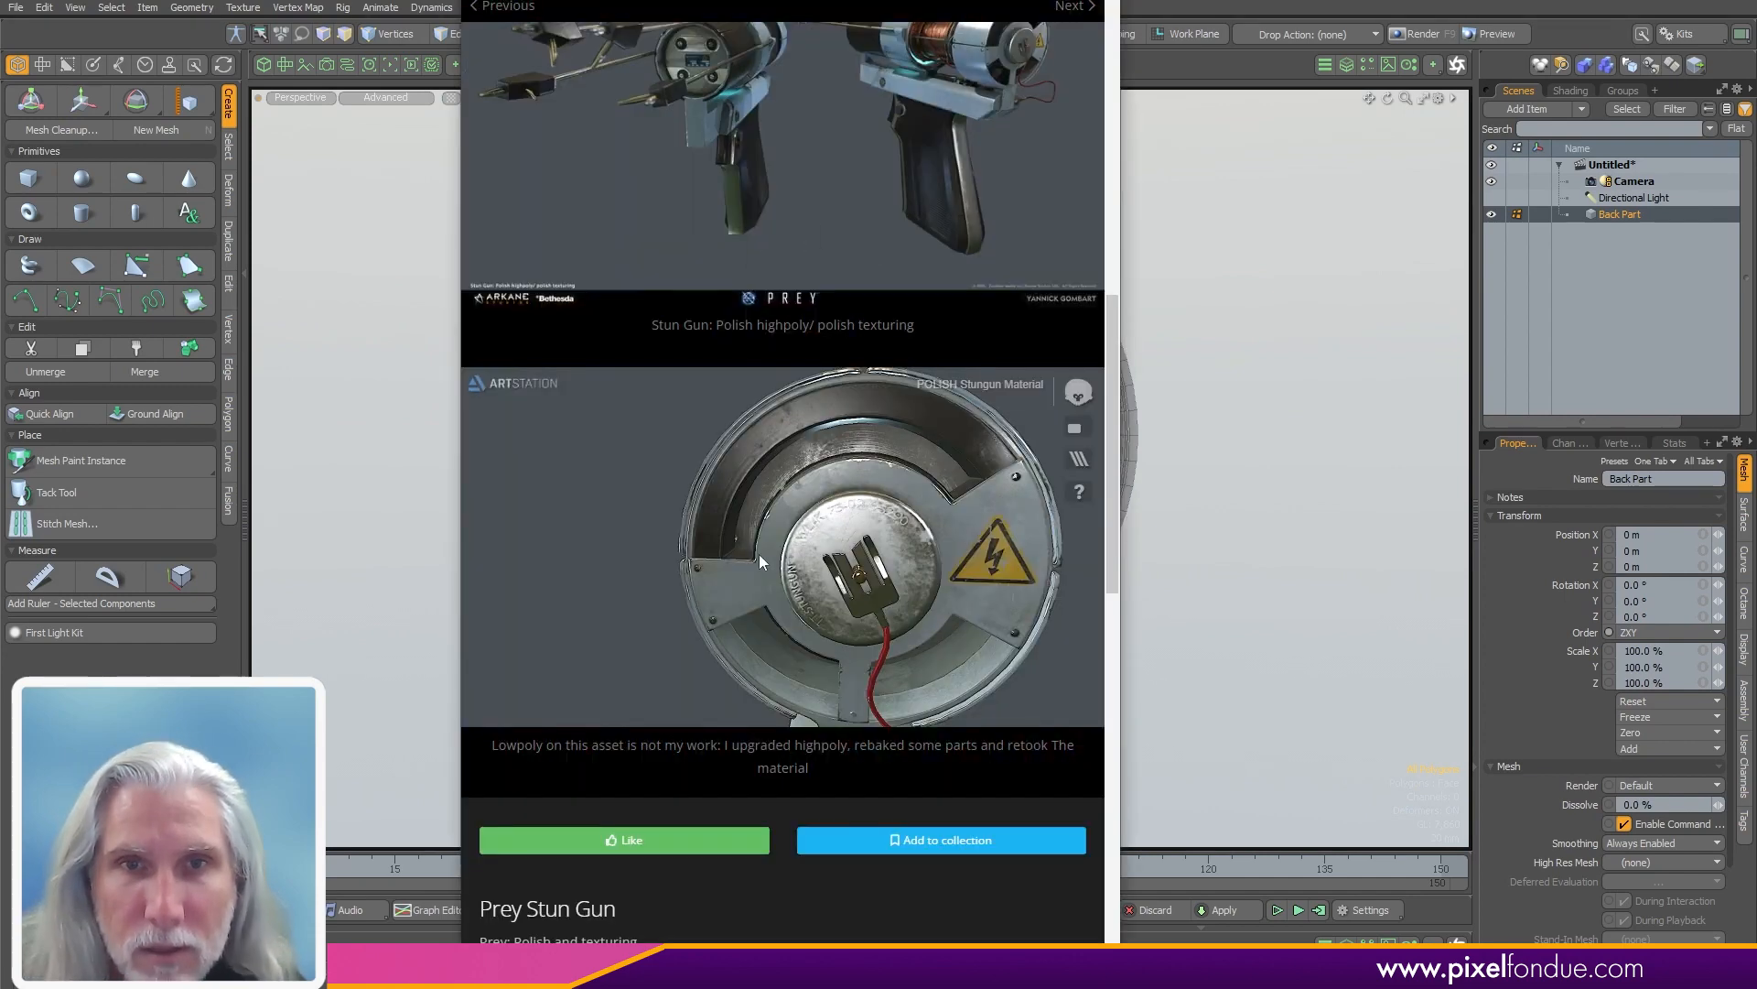
mouse_move(760, 554)
left_mouse_down()
mouse_move(784, 565)
mouse_move(766, 565)
mouse_move(783, 543)
left_mouse_up()
left_click(1241, 520)
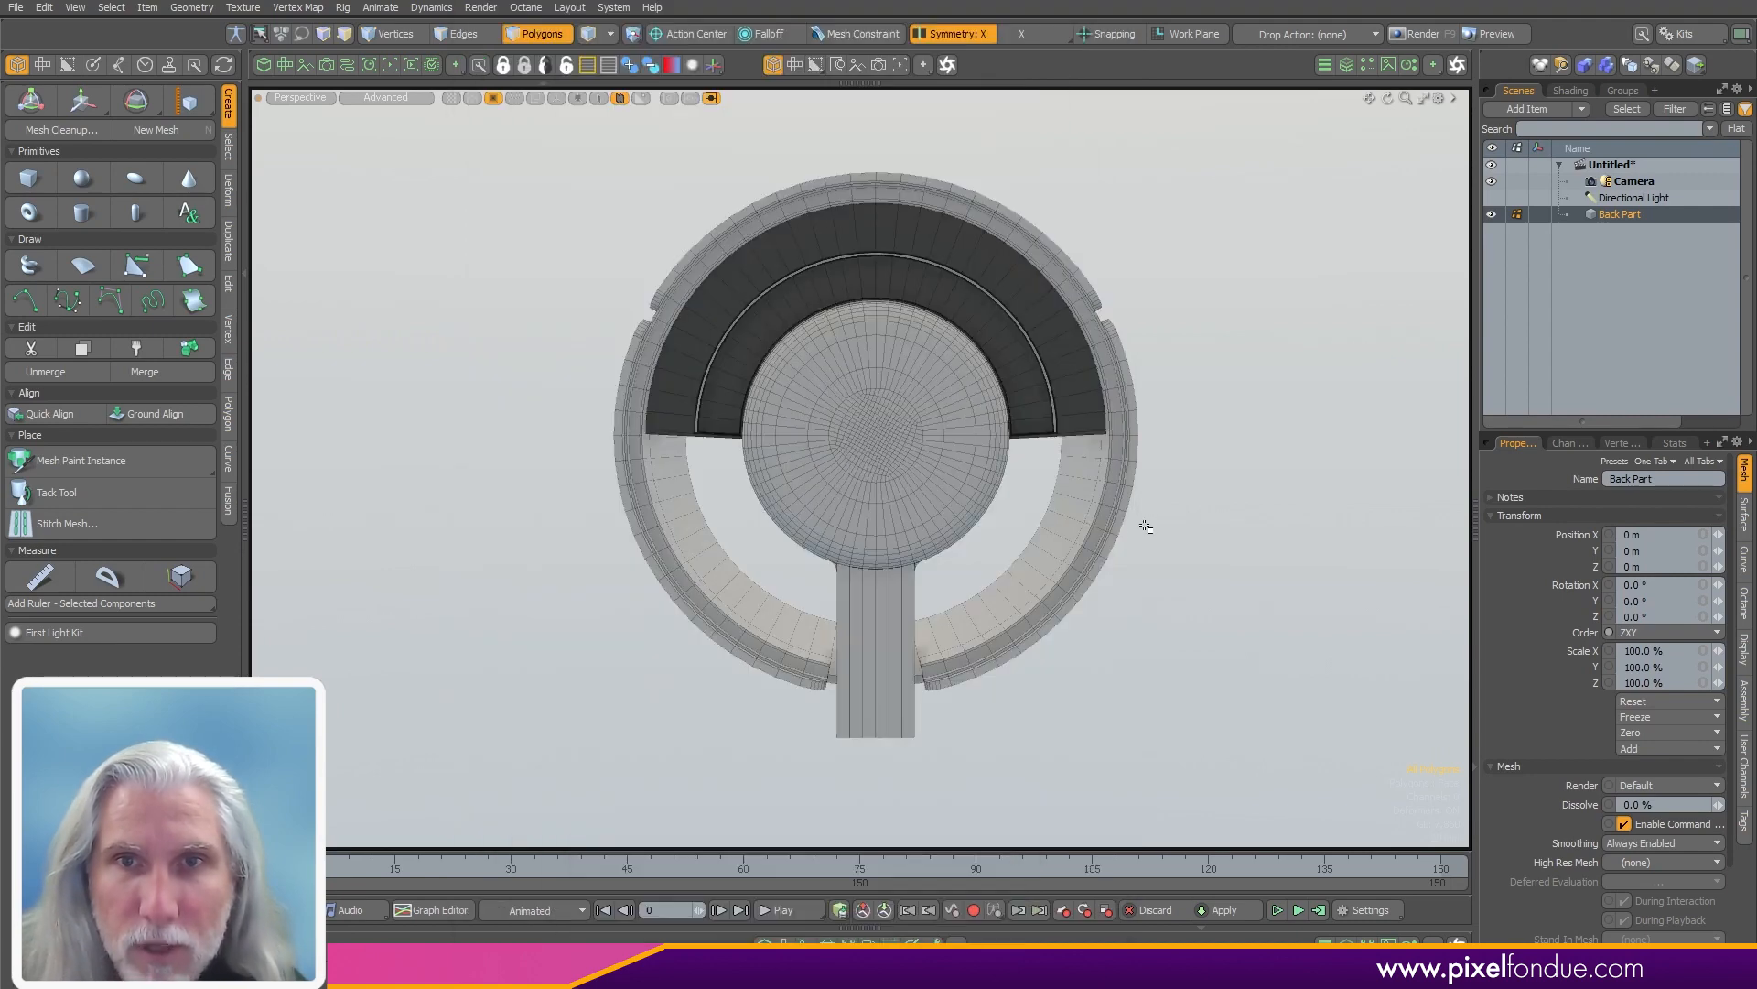
- Turn off the X symmetry for modelling the knob's asymmetric side arm
left_click_drag(838, 461, 864, 453, "ctrl+alt")
left_click(1097, 302)
left_click_drag(1241, 463, 1271, 459, "alt")
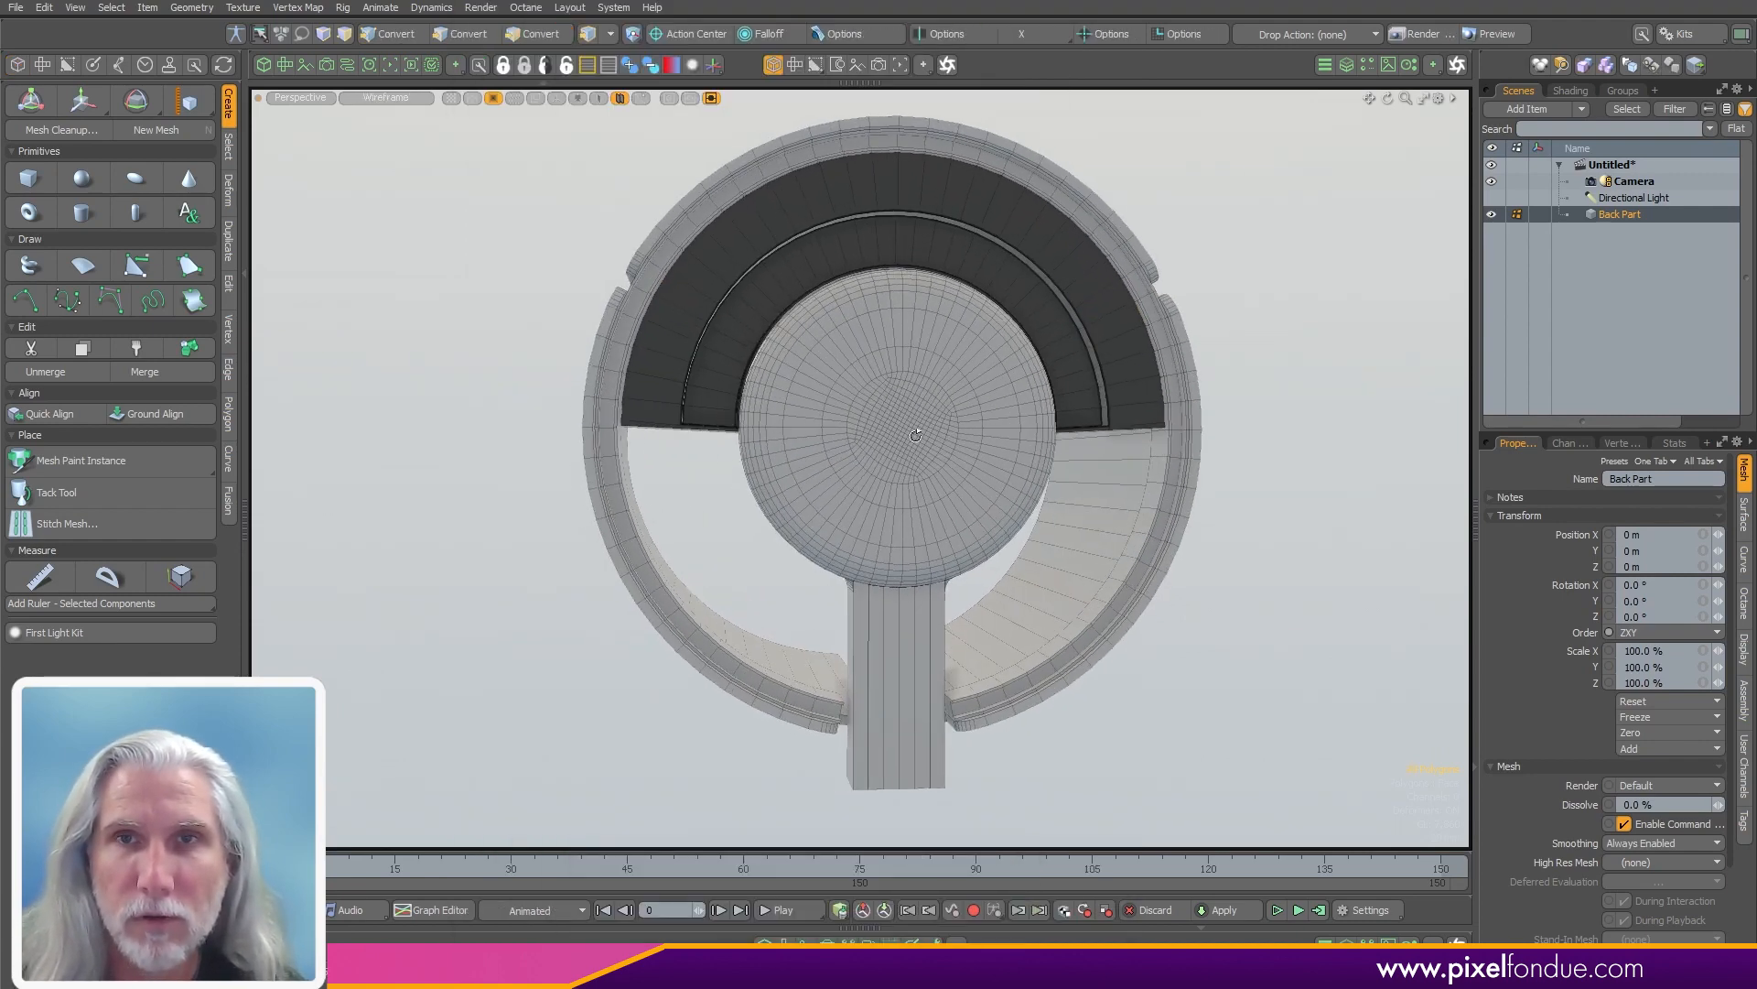
left_click_drag(946, 464, 1018, 464, "alt")
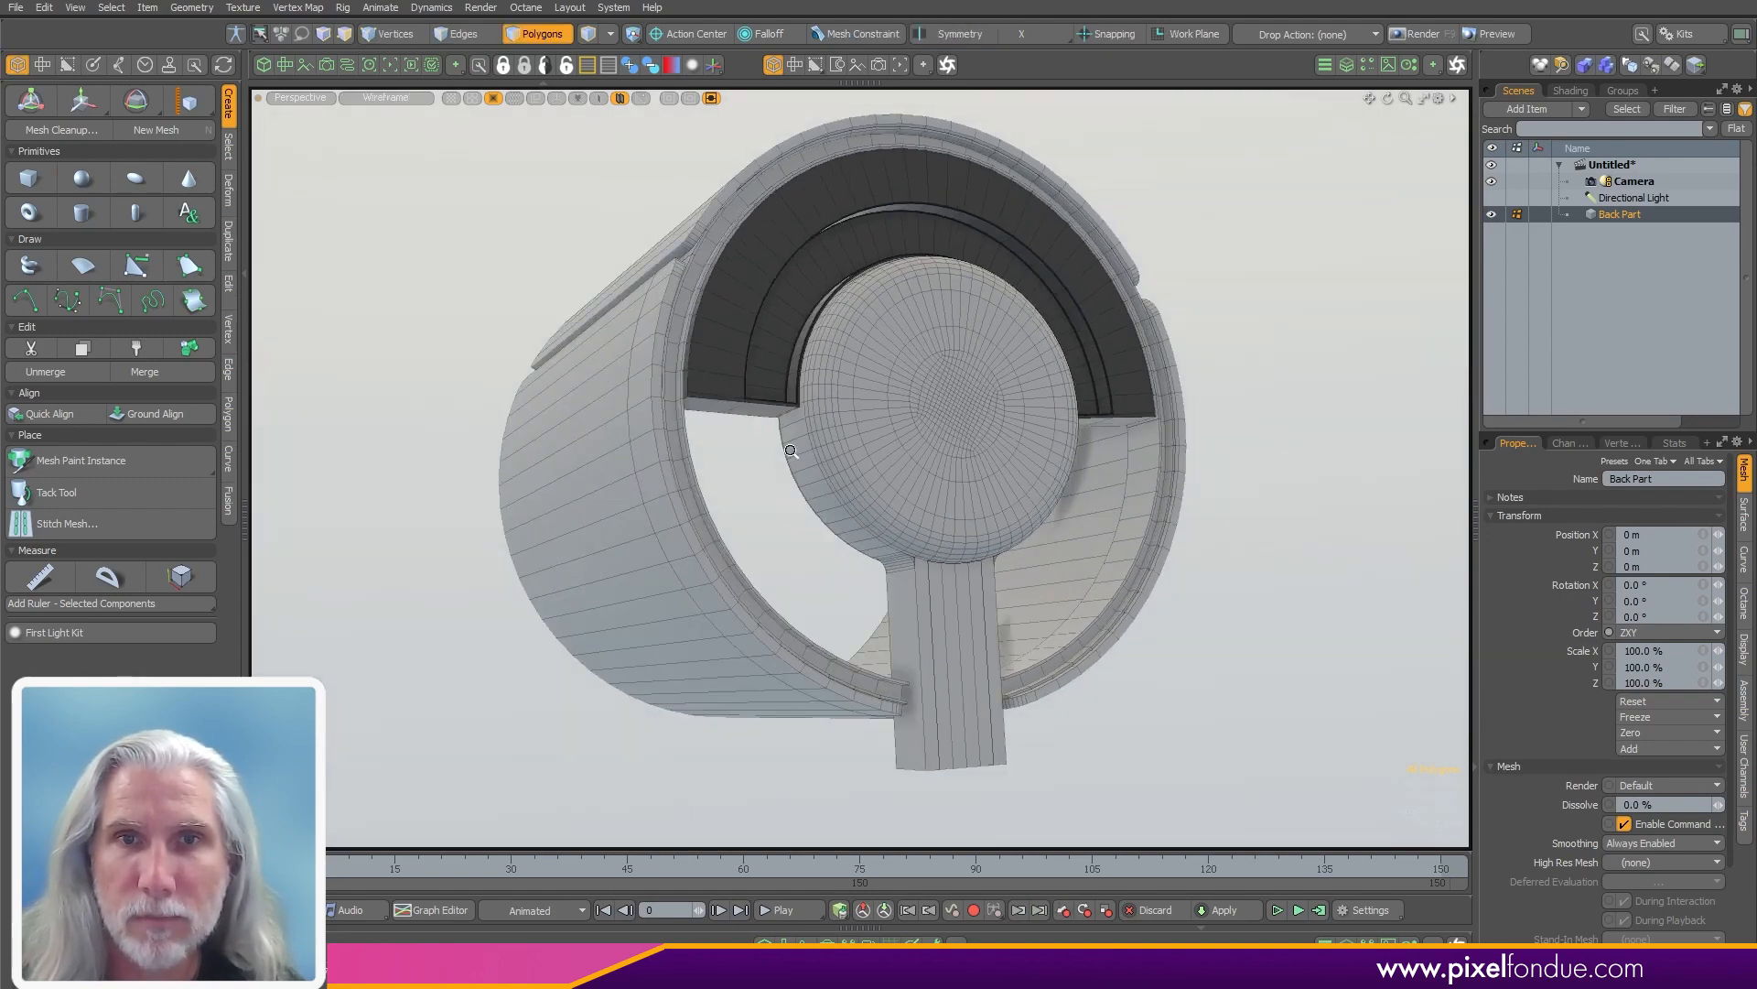
- Add an edge loop around the knob's side wall at a position of about 76.6%
left_click_drag(795, 443, 865, 448, "ctrl+alt")
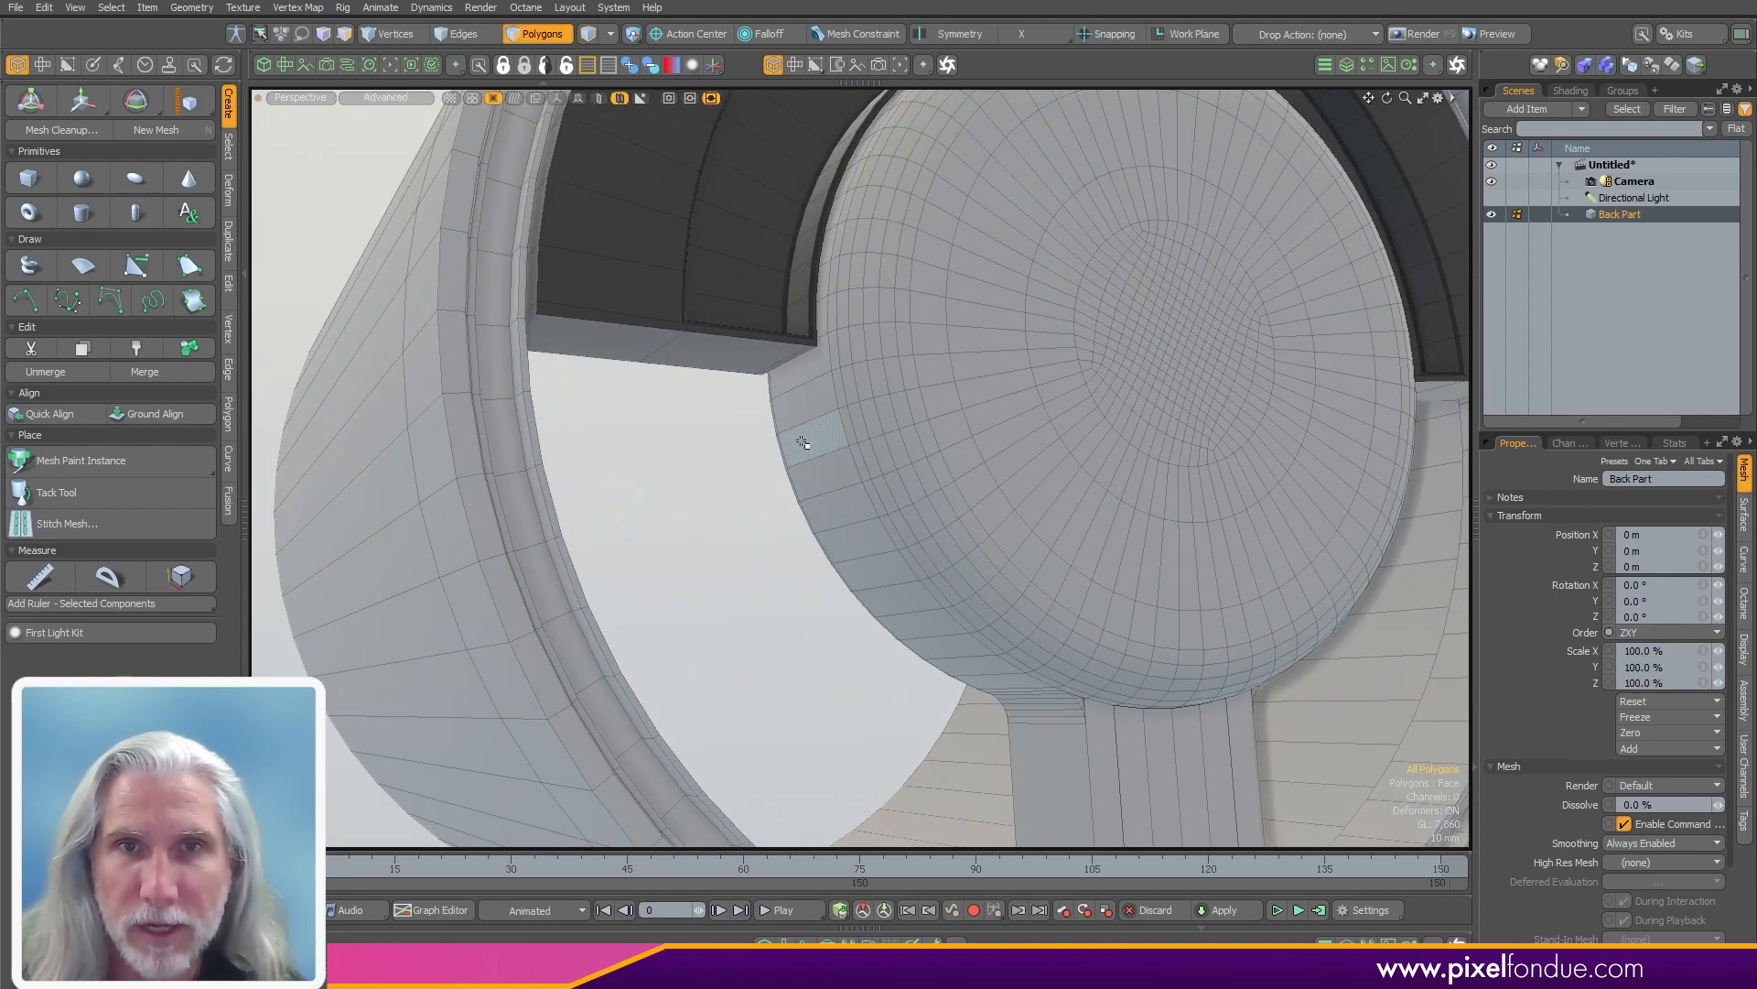
left_click_drag(839, 518, 819, 590, "alt")
left_click(795, 617)
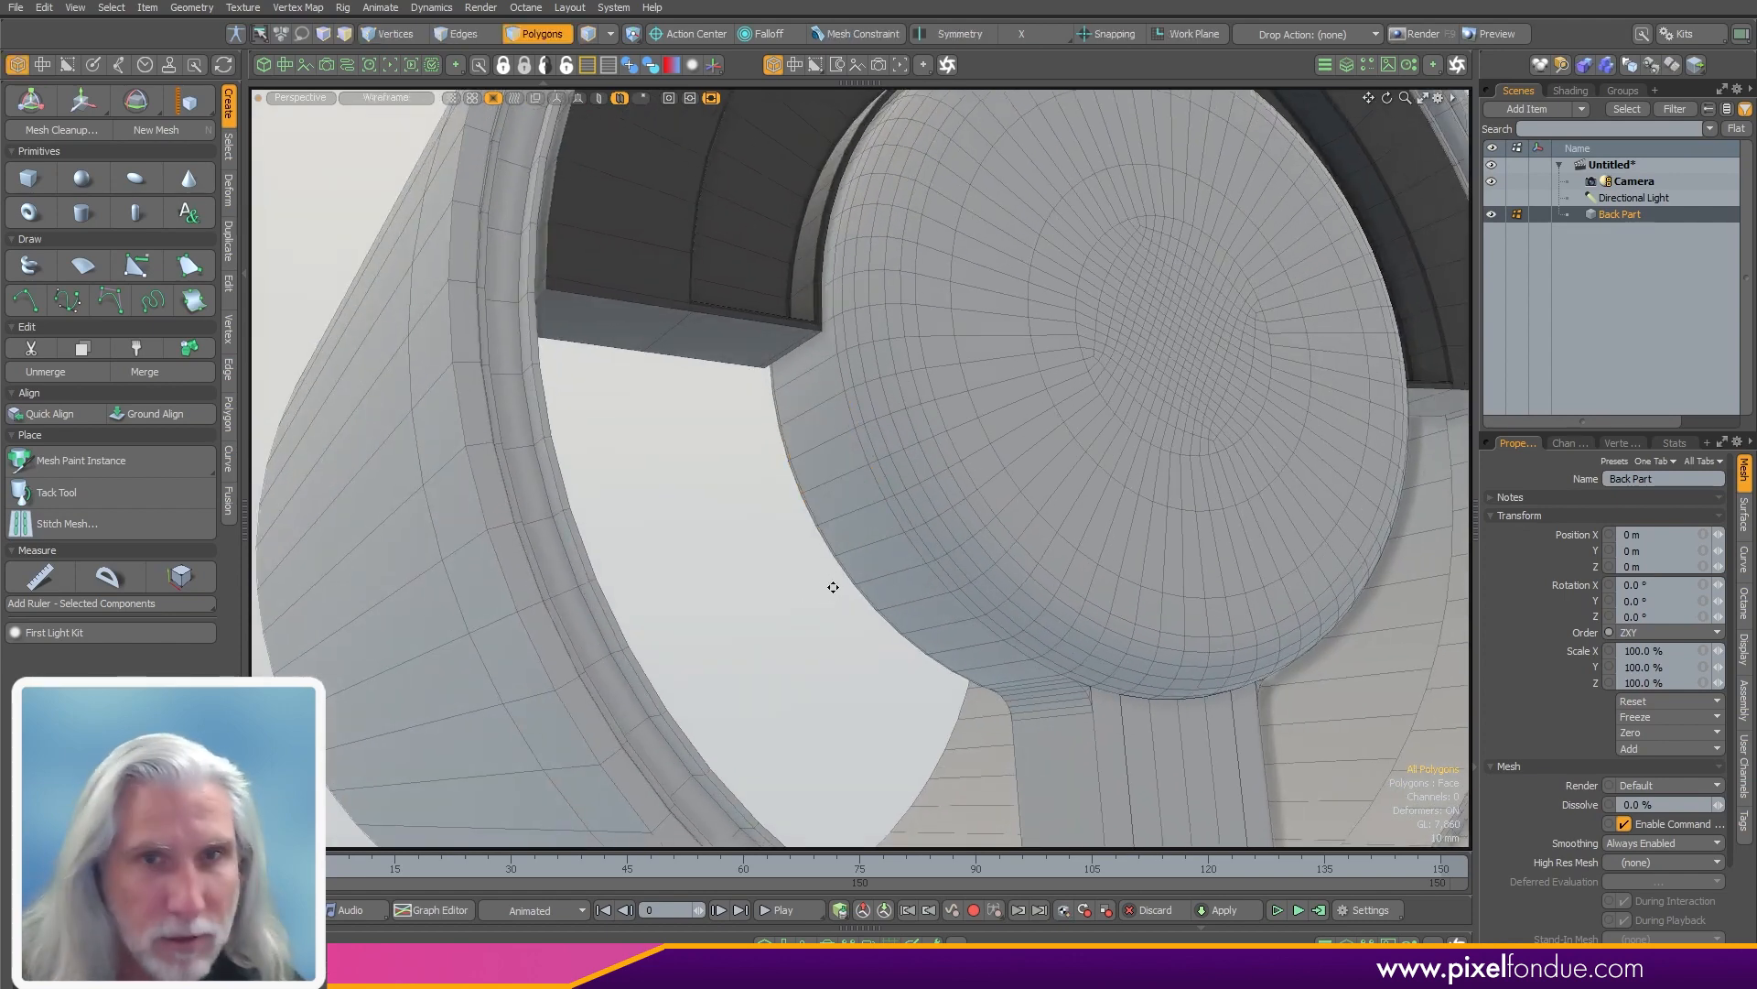
key("alt+l")
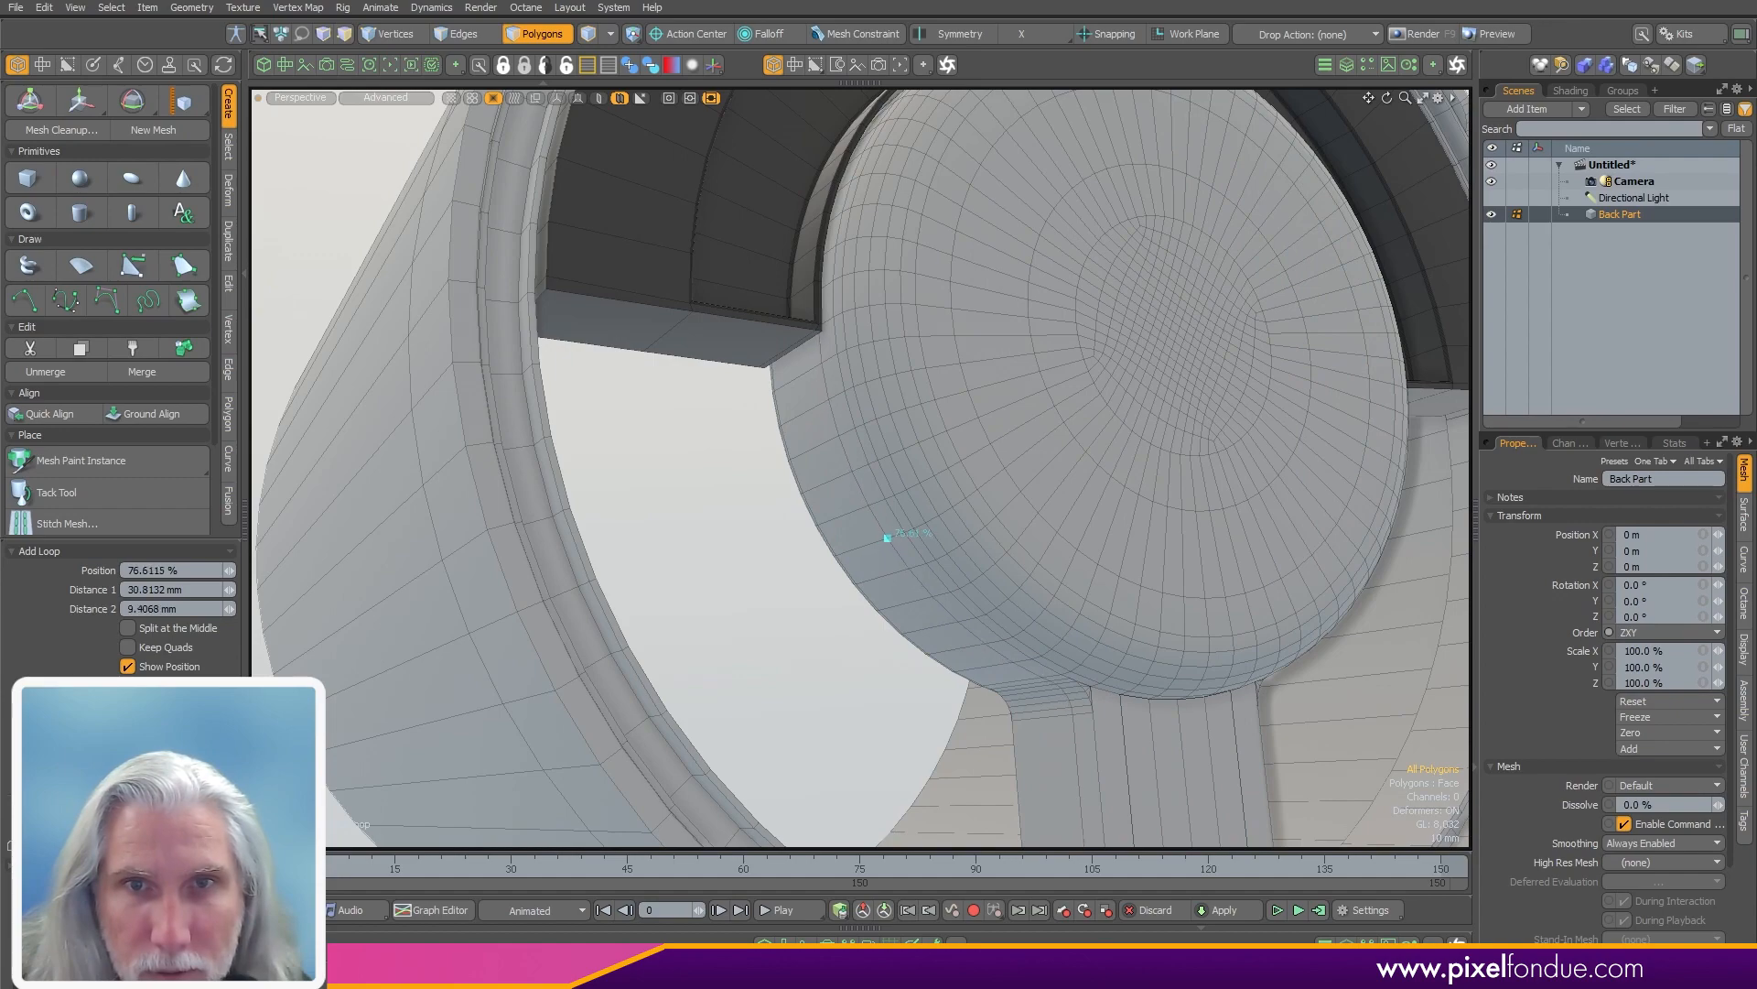
key("space")
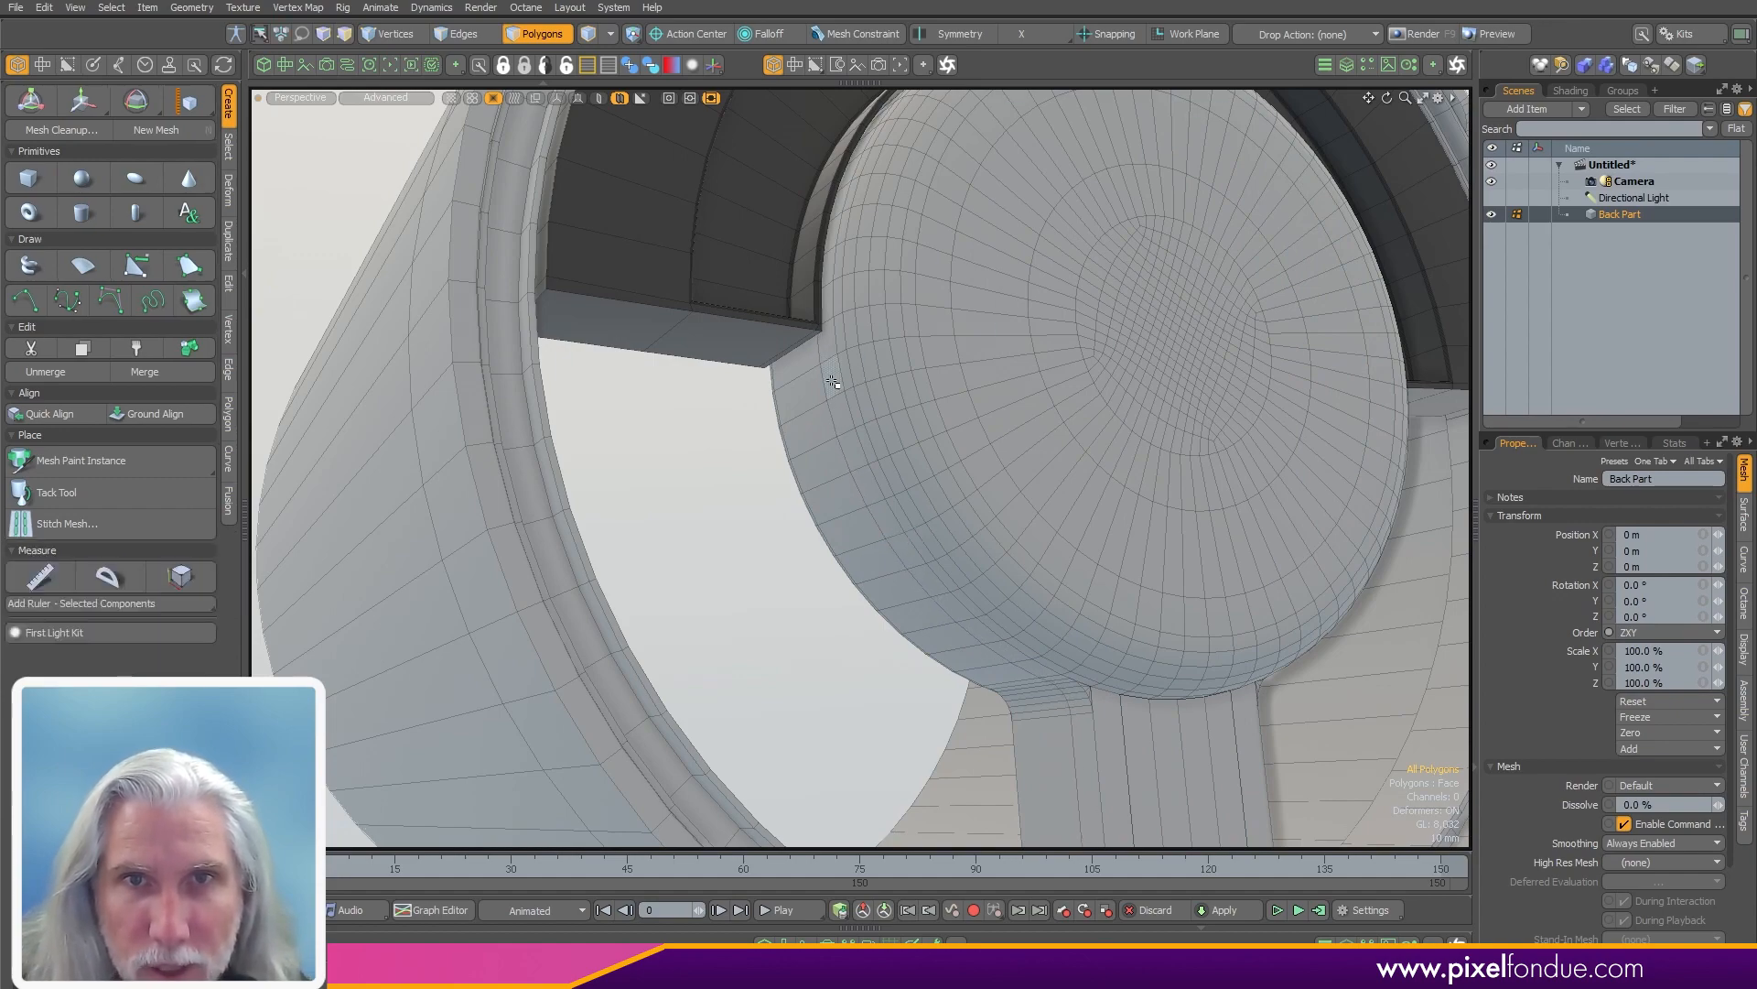
- Try to bevel the polygons on the knob's side wall below the dark arc outward toward the ring
left_click_drag(822, 457, 745, 608, "alt")
key("b")
left_click(745, 608)
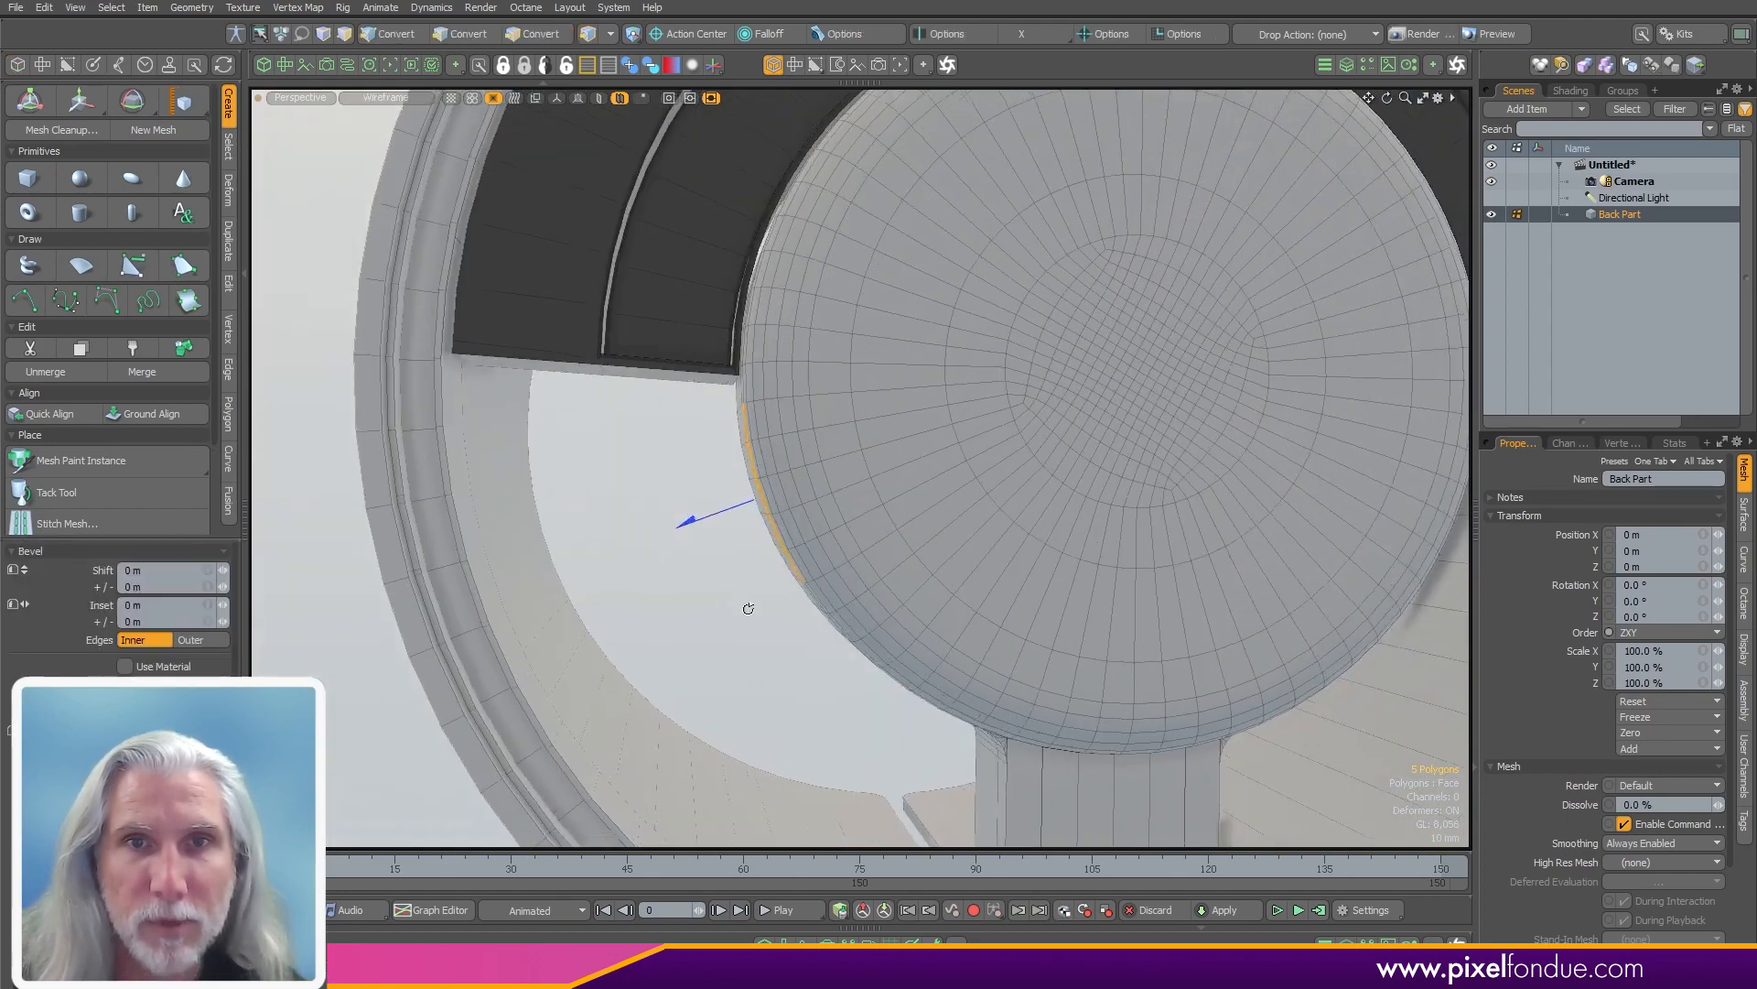
left_click_drag(674, 529, 1253, 434)
key("space")
key("ctrl+z")
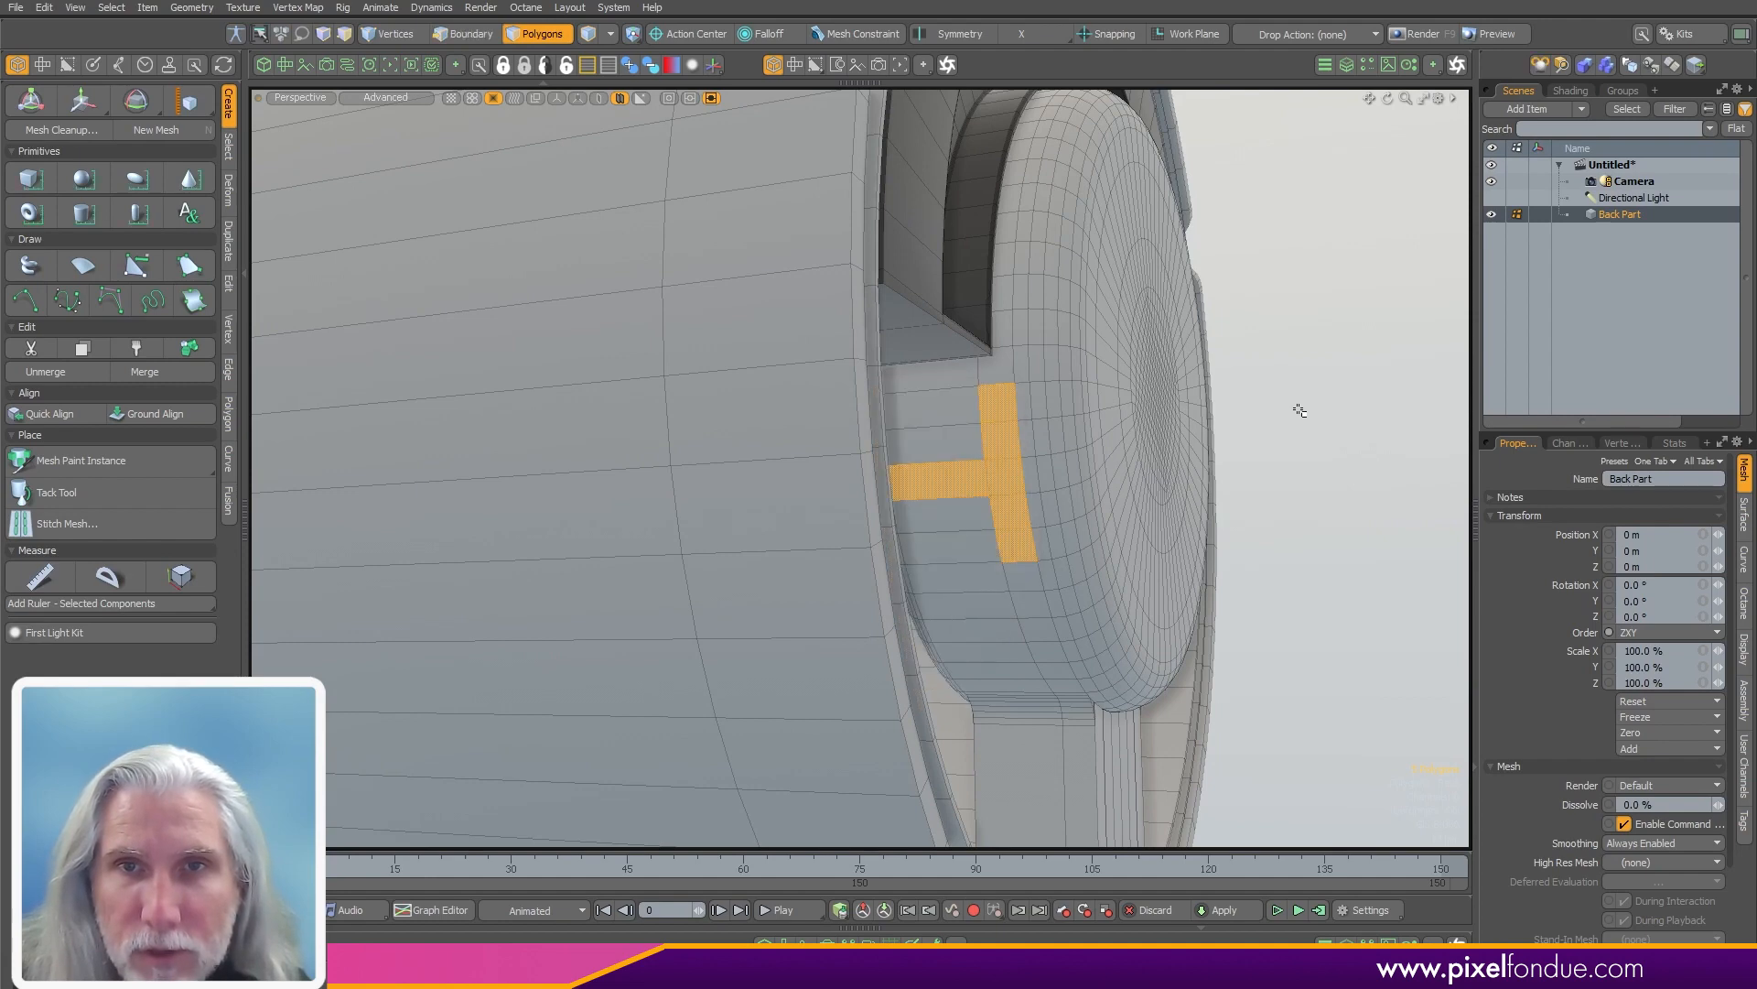
key("ctrl+z")
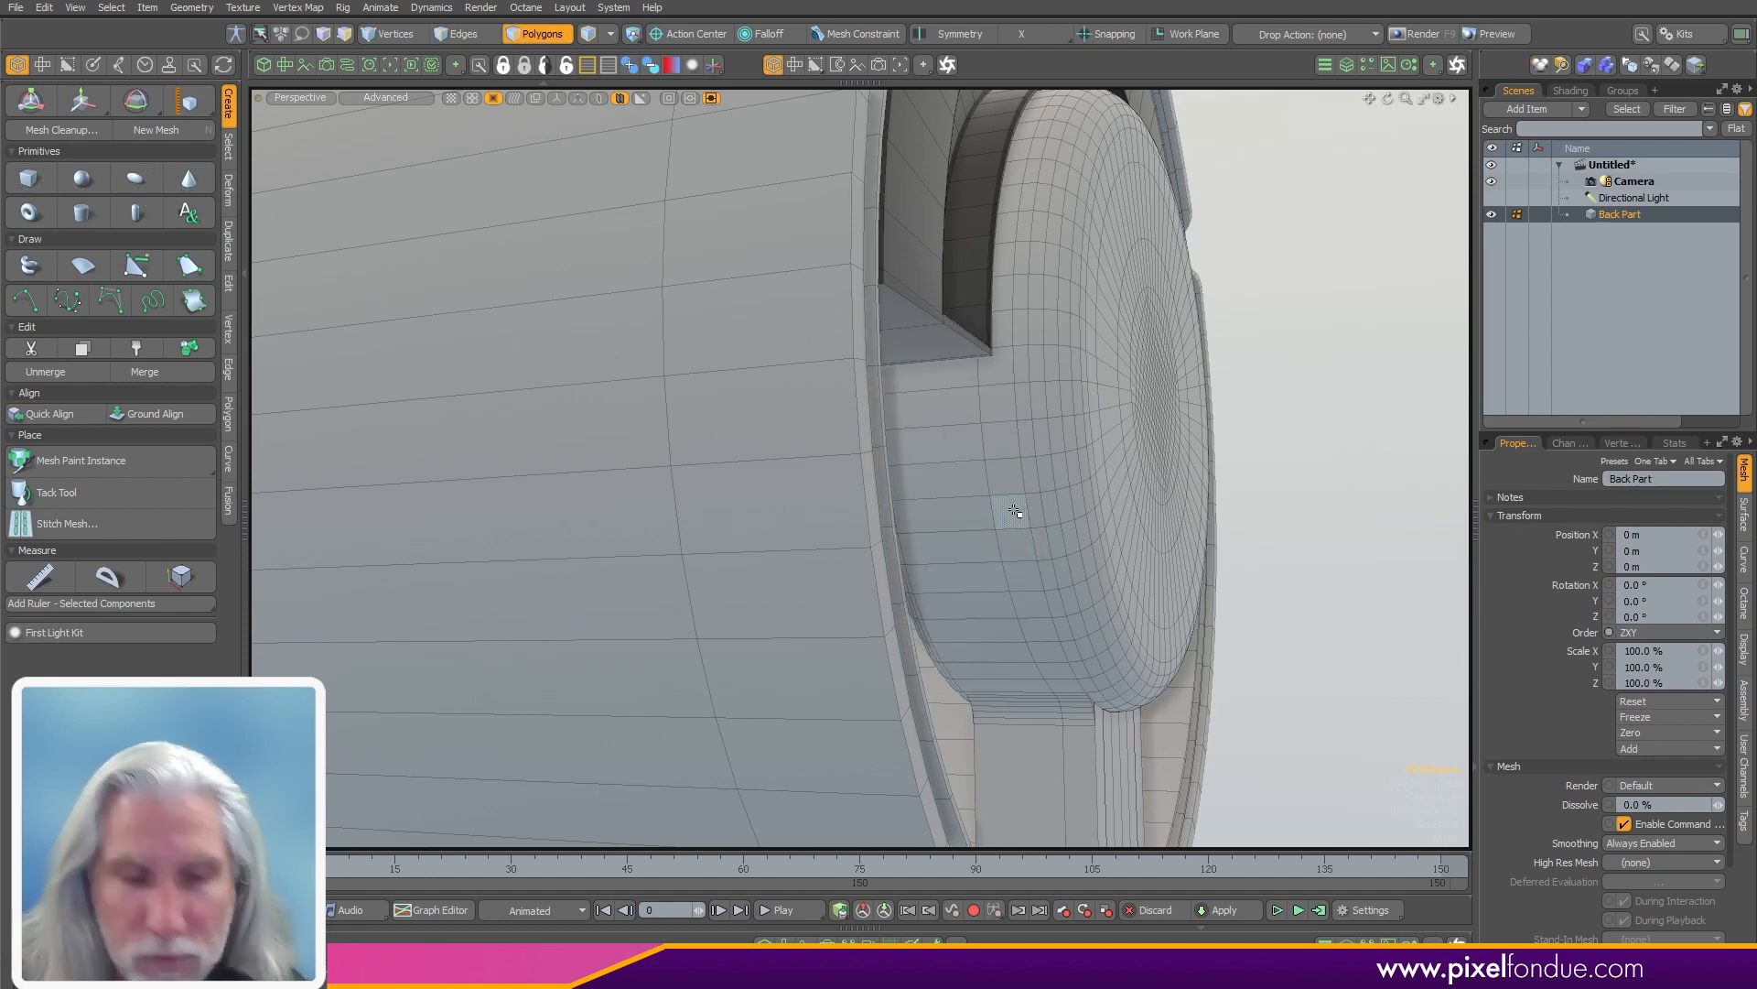
- Add another edge loop at about 58.8% in the narrow band beside the knob's rounded edge, keeping its edges selected
key("alt+l")
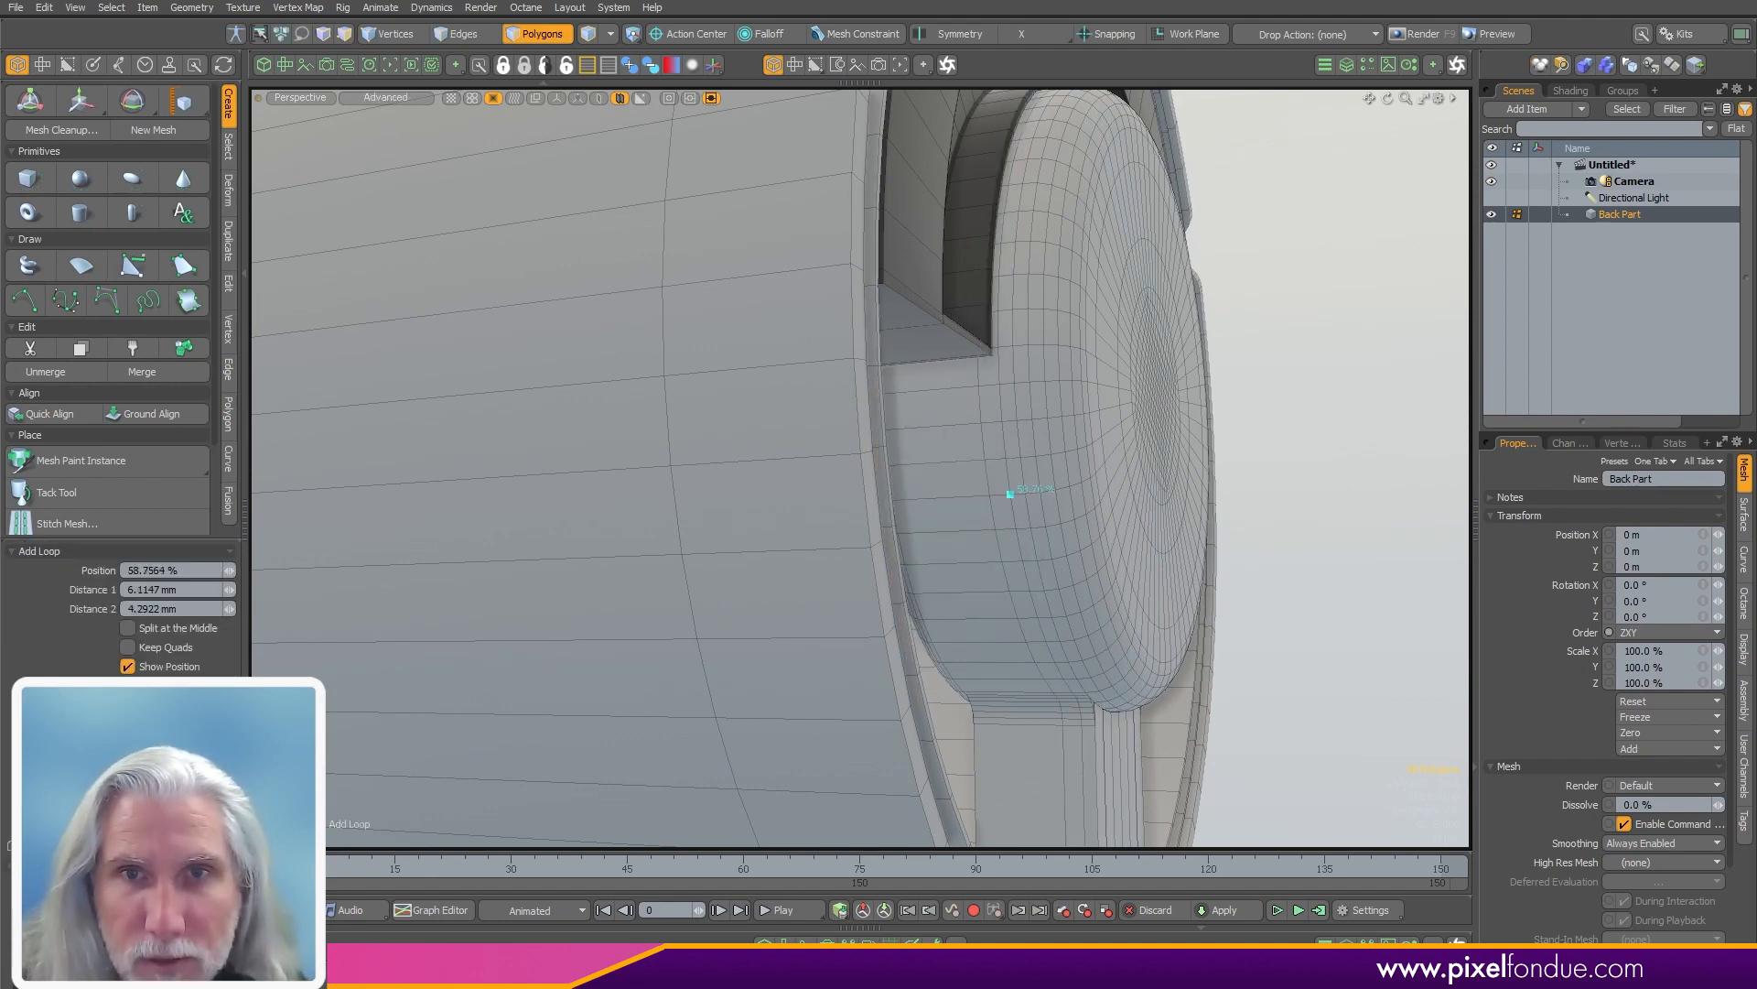
key("2")
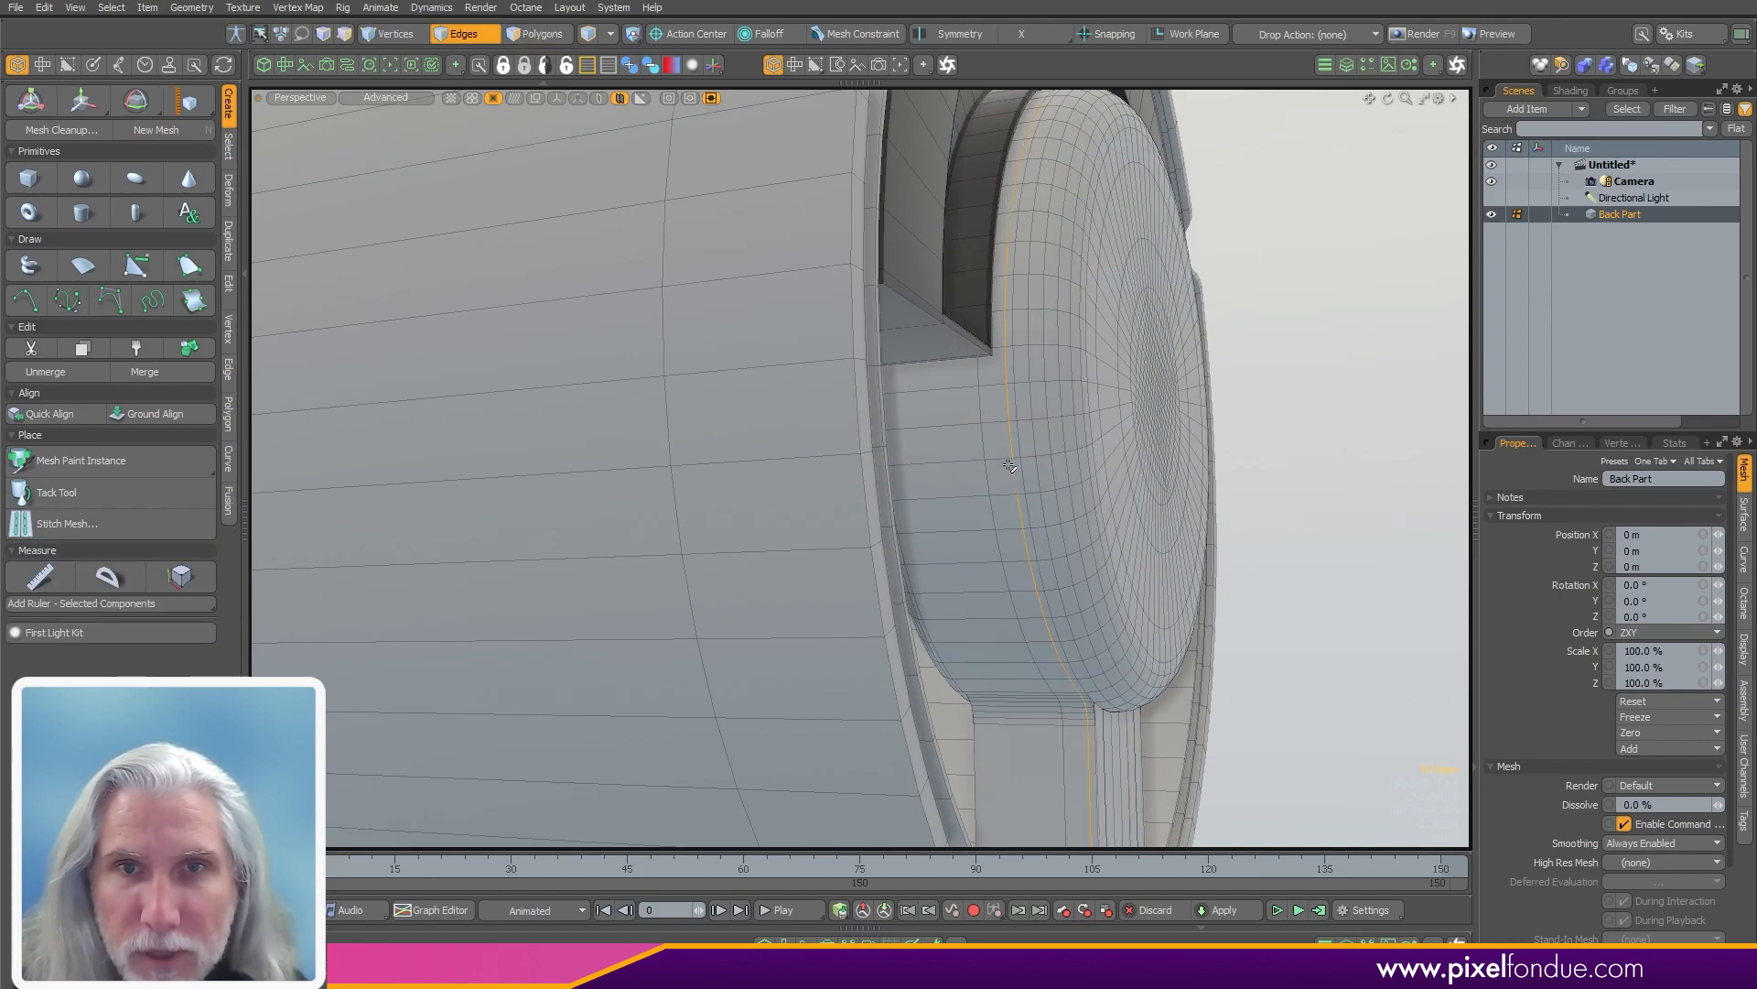
left_click_drag(858, 509, 856, 645, "alt")
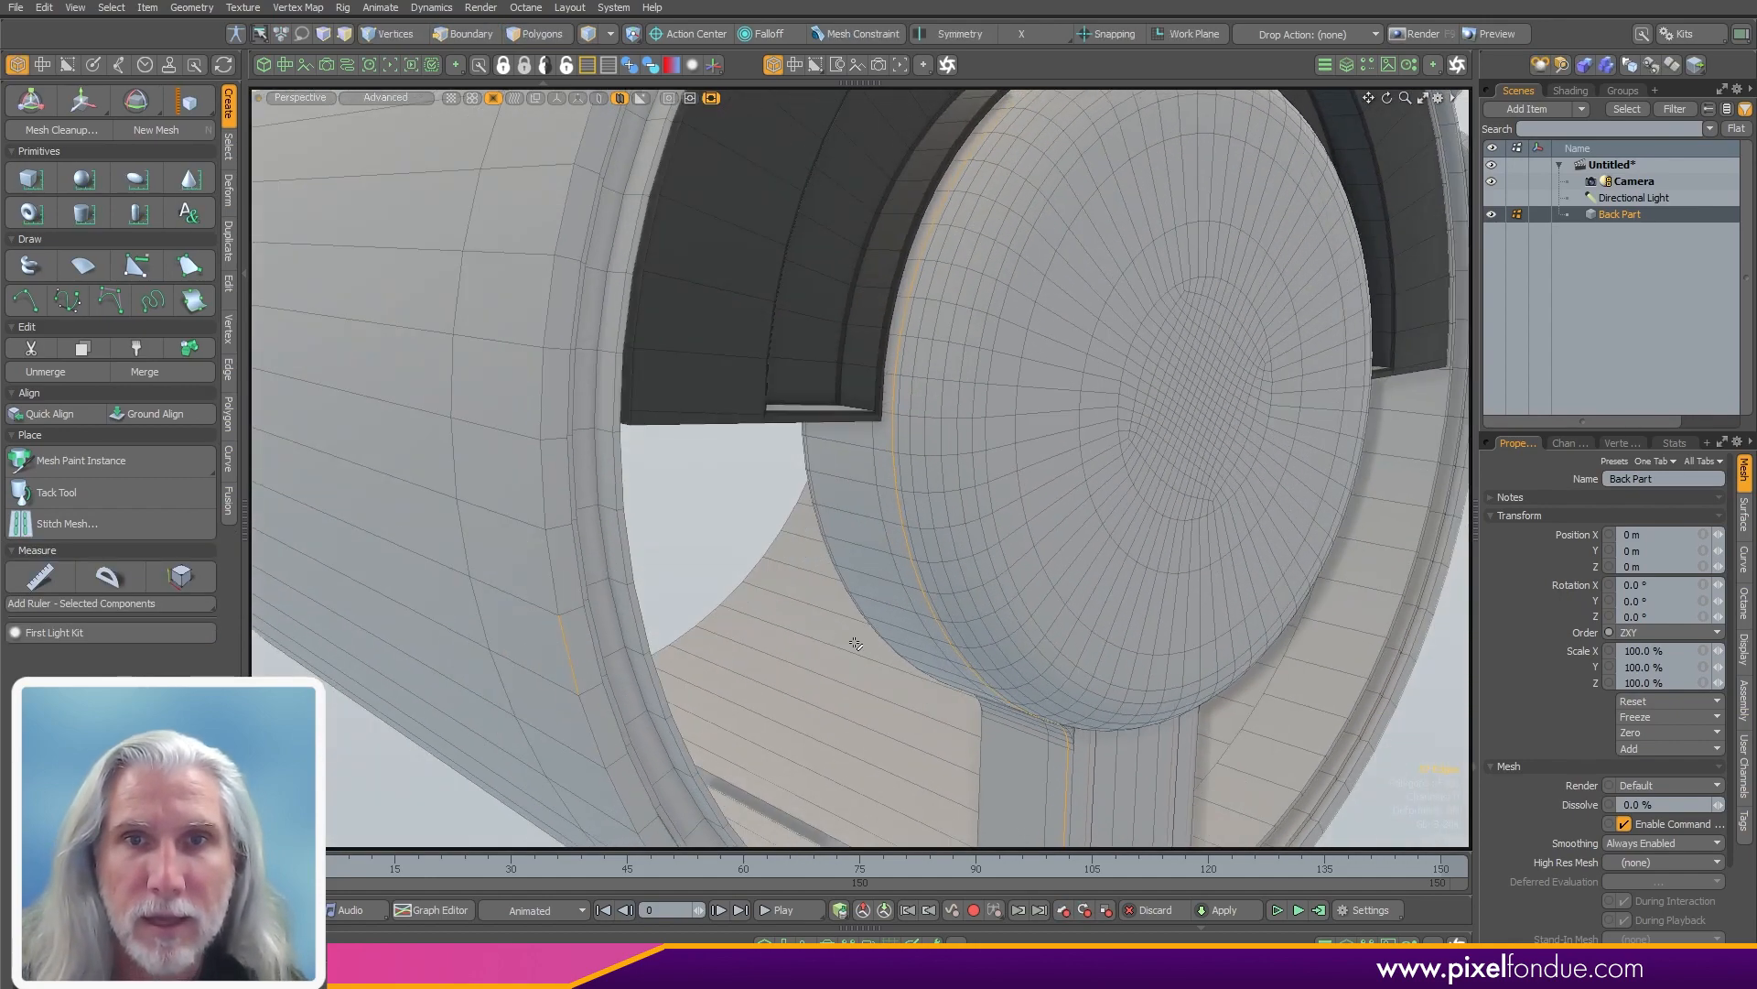
- Examine in the top view how the knob's newly added edge loop lines up with the ring's front edge
key("KP_1")
scroll(906, 350, "down", 5)
left_click_drag(808, 430, 920, 442, "ctrl+alt")
left_click_drag(646, 530, 767, 512, "ctrl+alt")
left_click_drag(551, 564, 539, 535, "alt+shift")
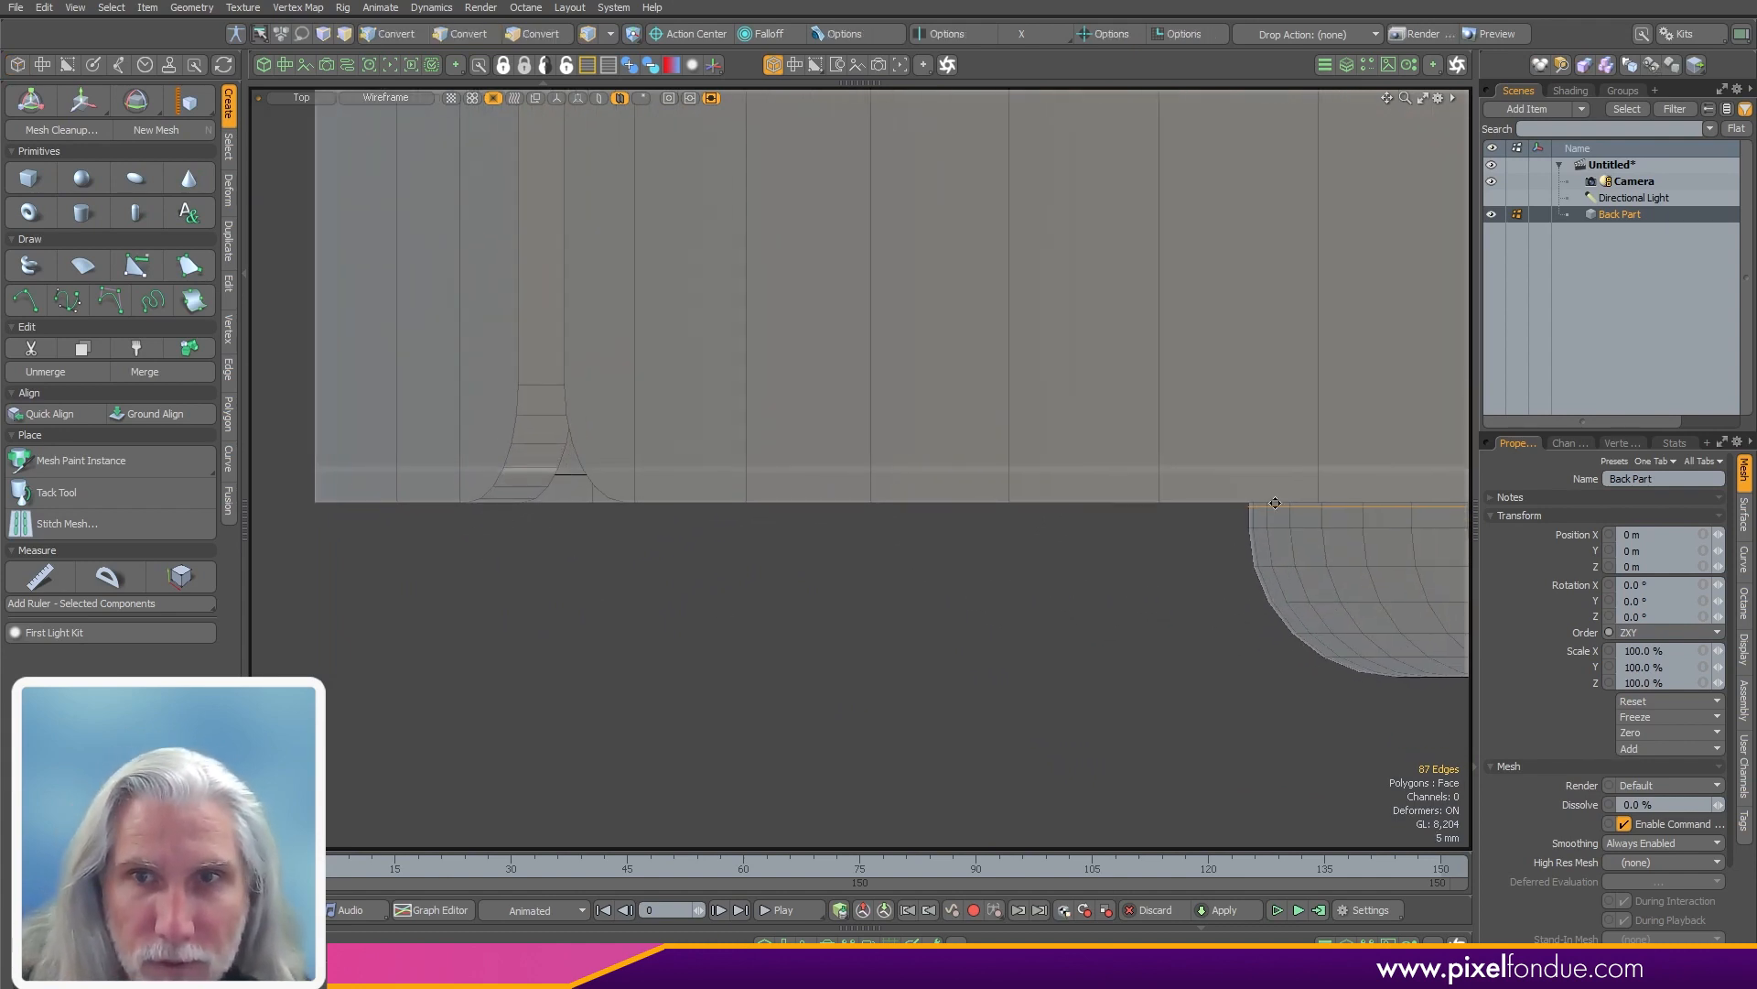
key("alt+a")
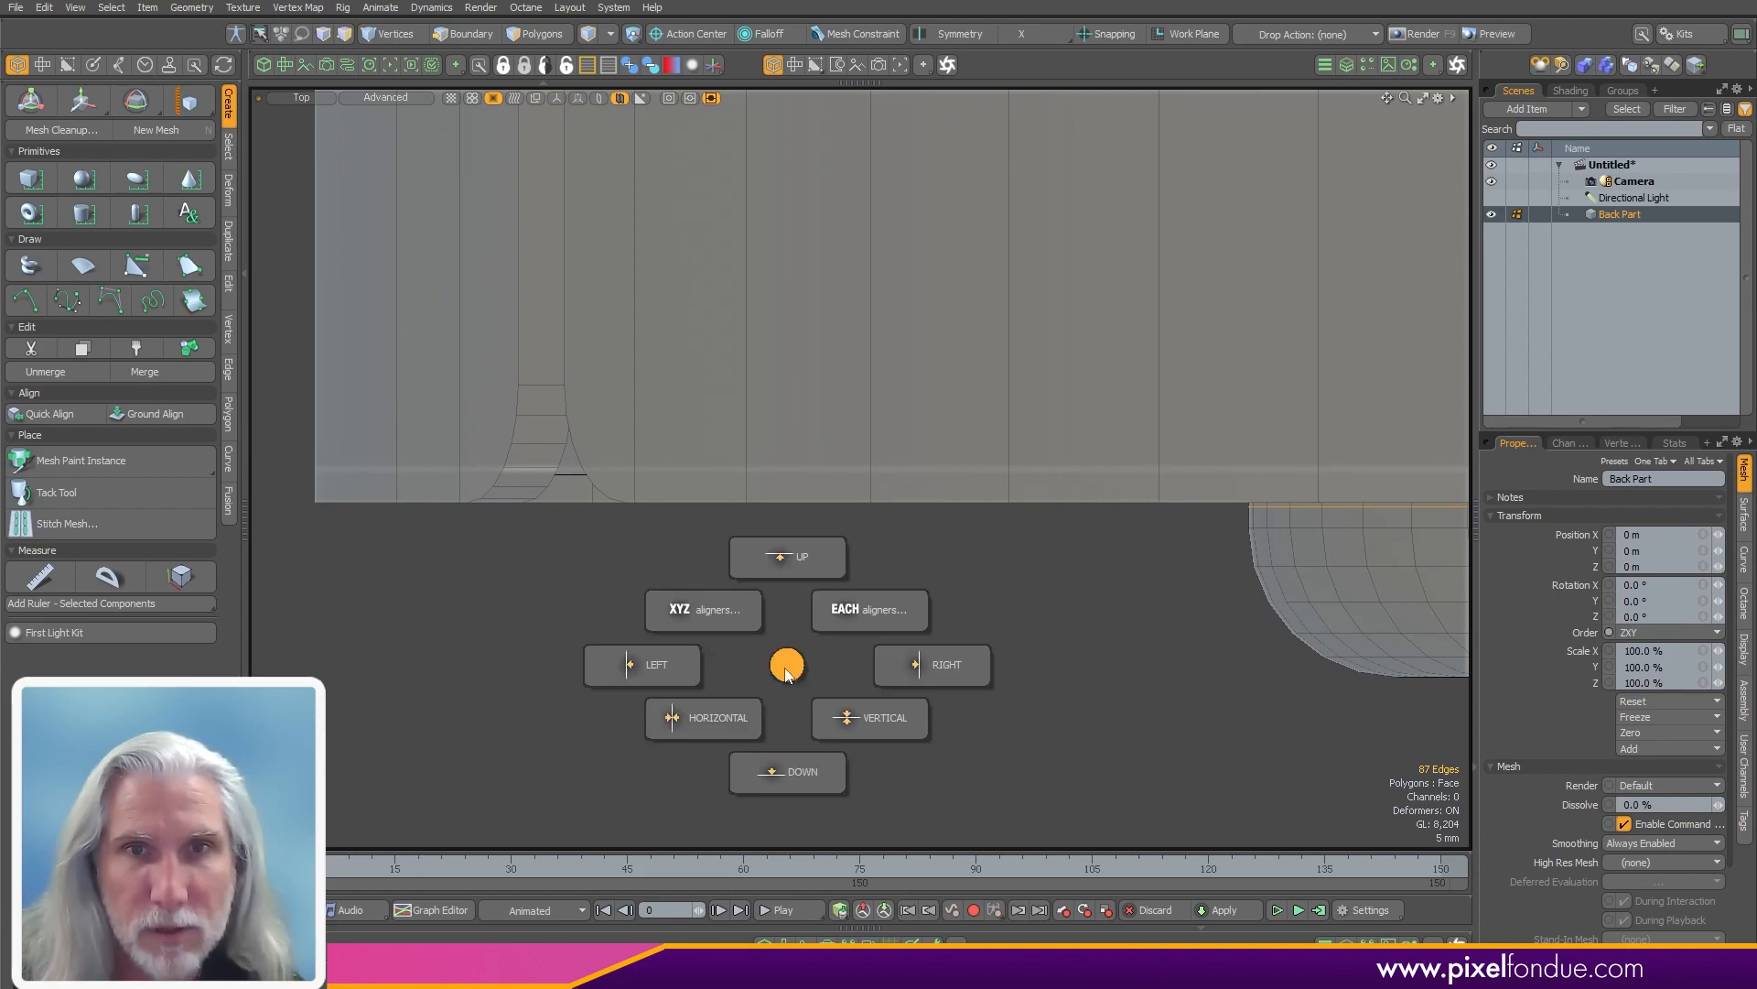
left_click(792, 450)
key("ctrl+space")
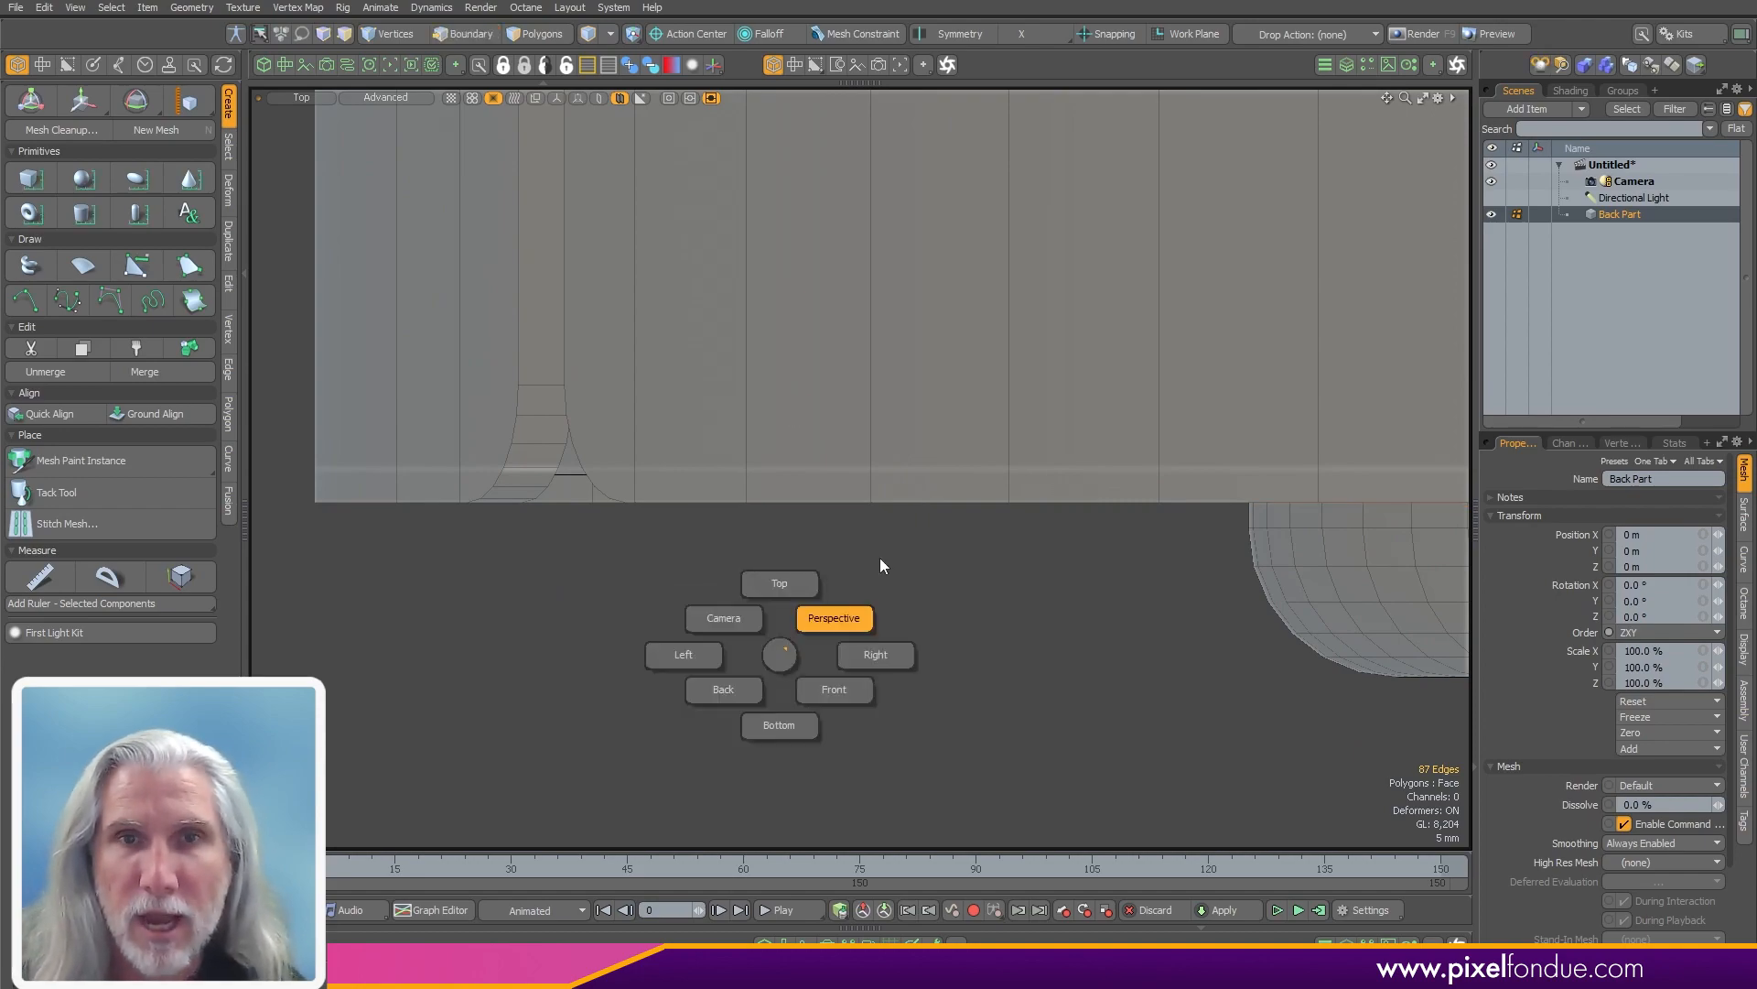
left_click(882, 564)
left_click_drag(929, 491, 693, 525, "ctrl+alt")
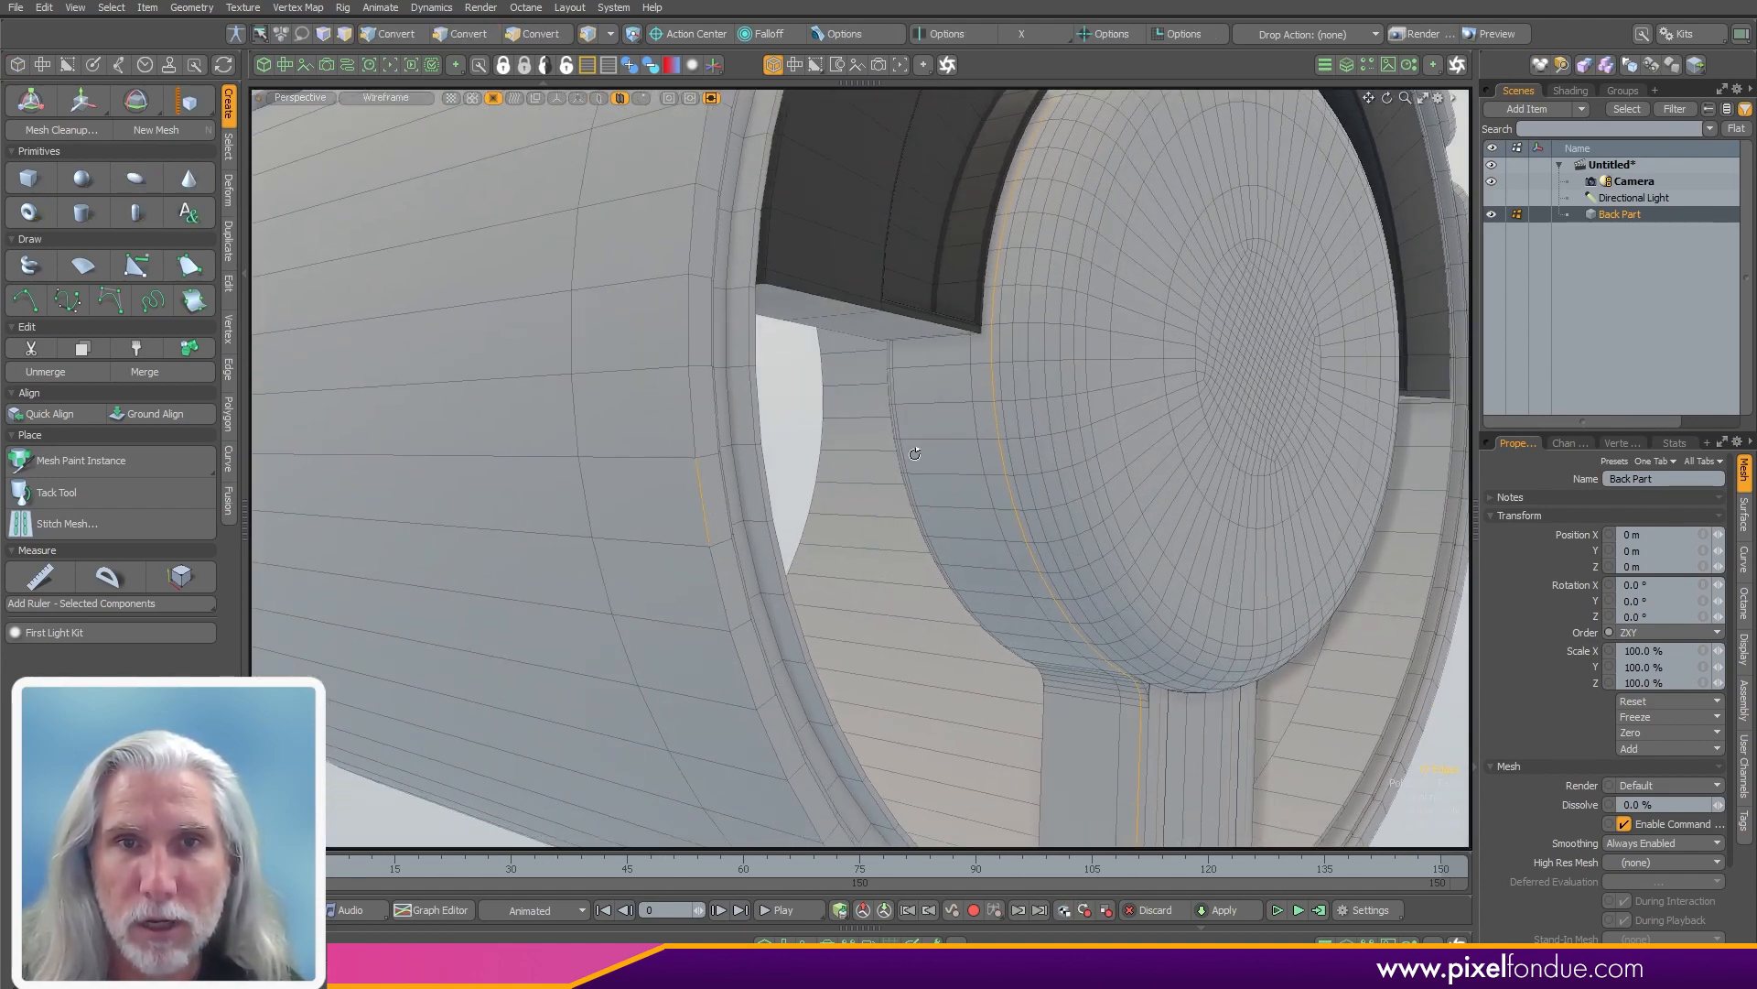
- Try to bevel four polygons on the knob's side wall toward the ring with an 80 mm shift
scroll(1036, 440, "up", 3)
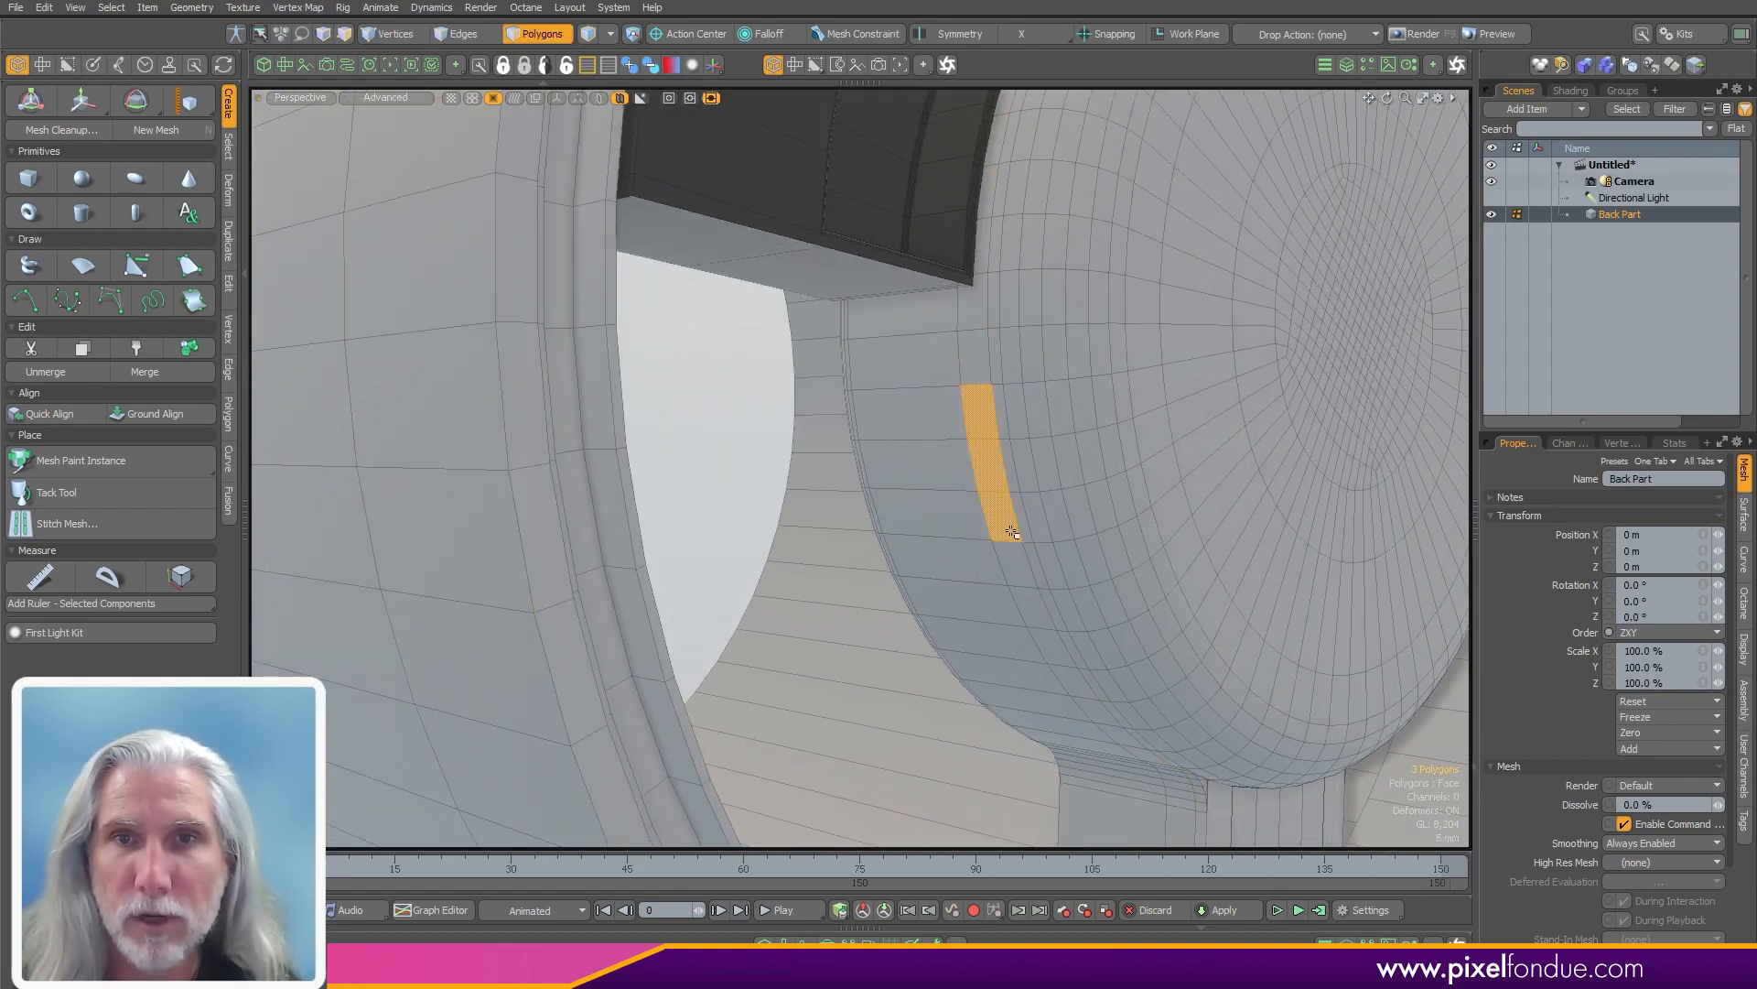
left_click_drag(1078, 488, 916, 541, "alt")
key("b")
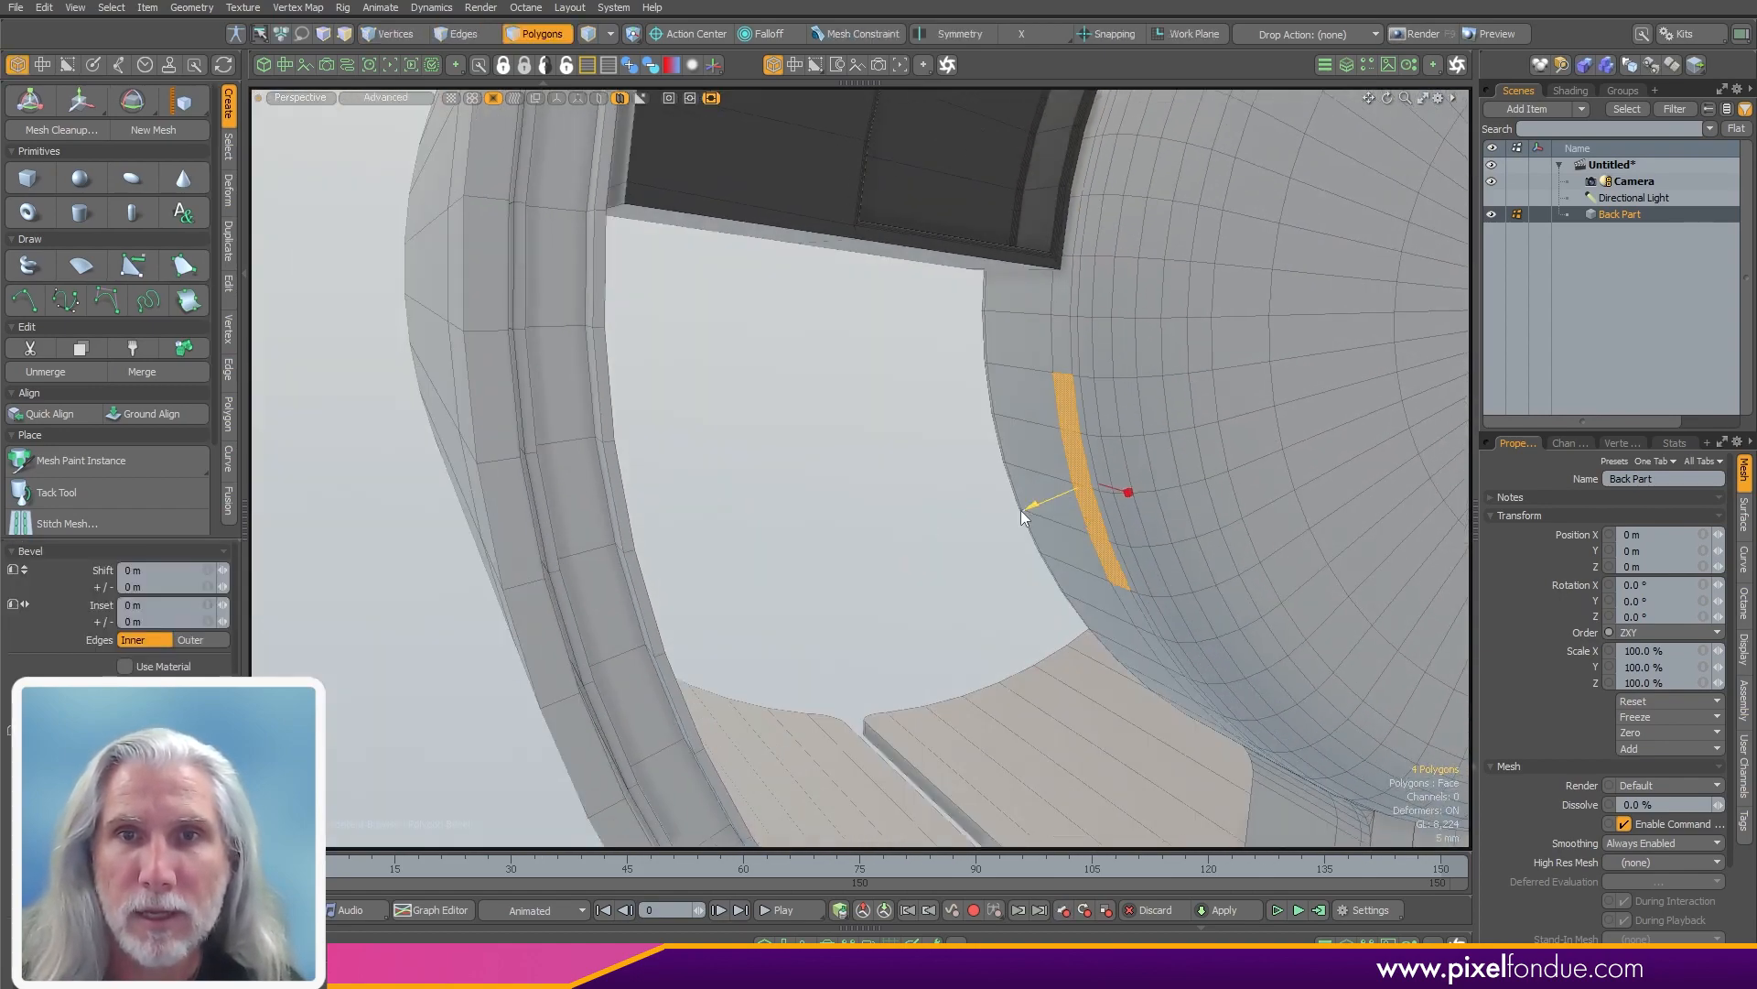
left_click_drag(1022, 517, 597, 687)
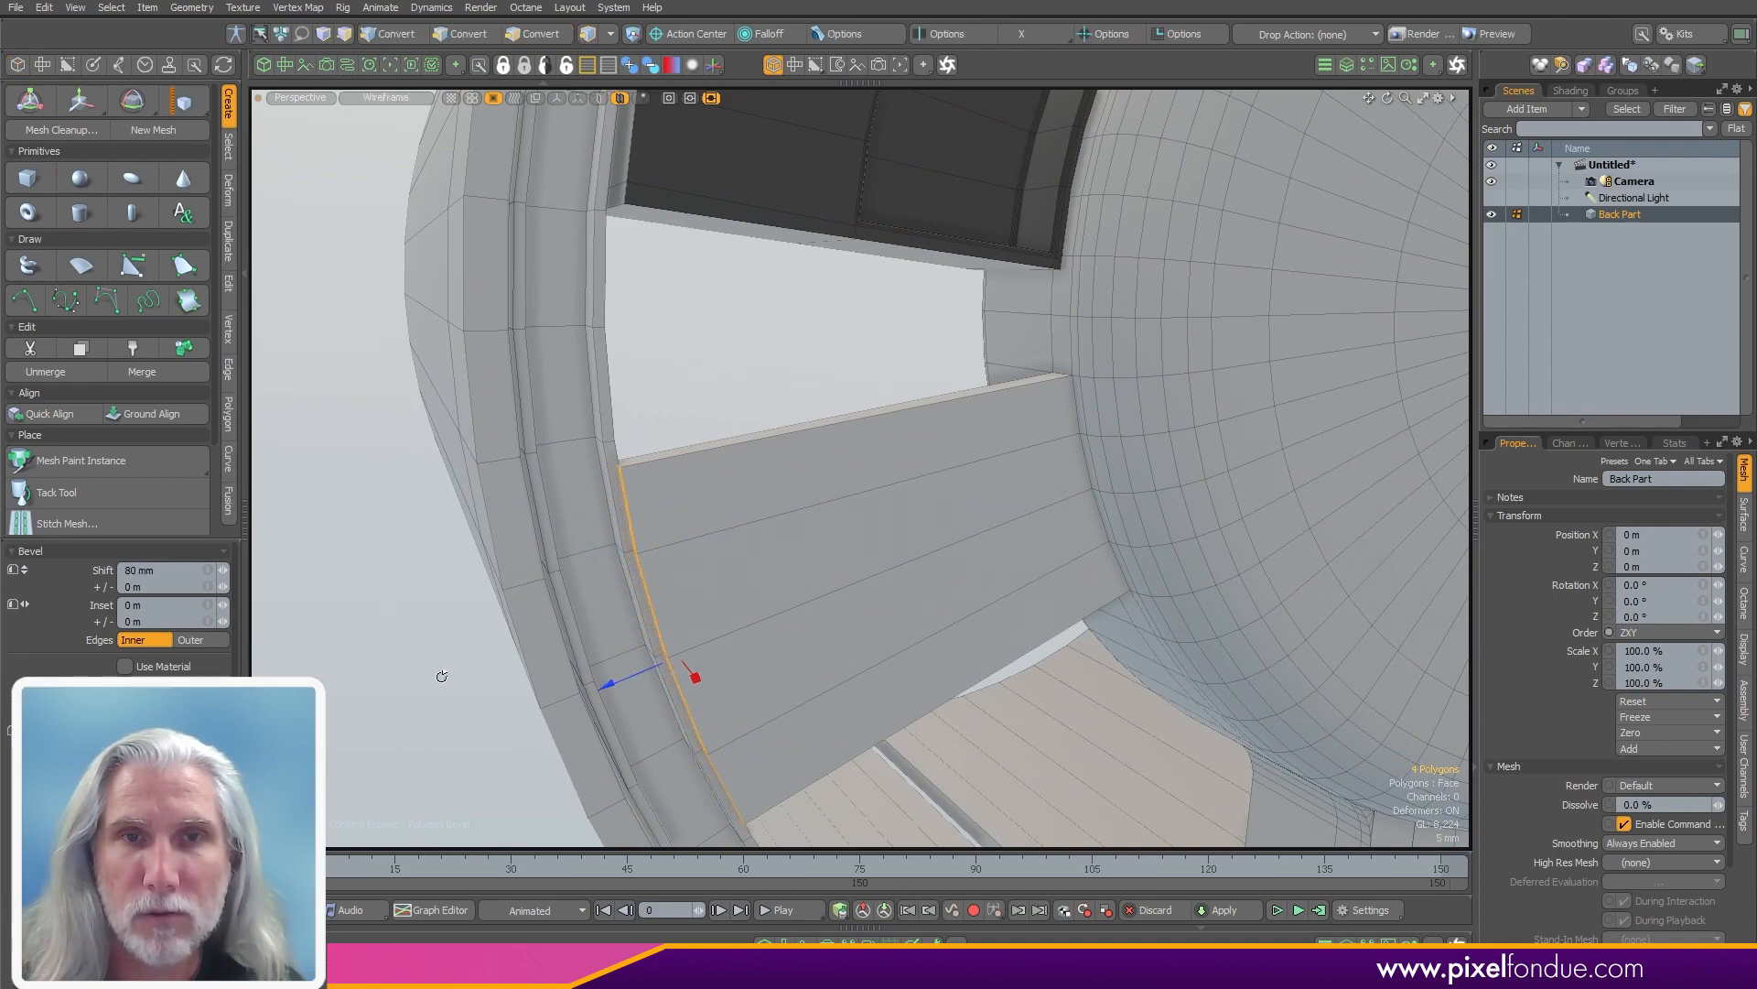
left_click_drag(443, 675, 737, 722, "alt")
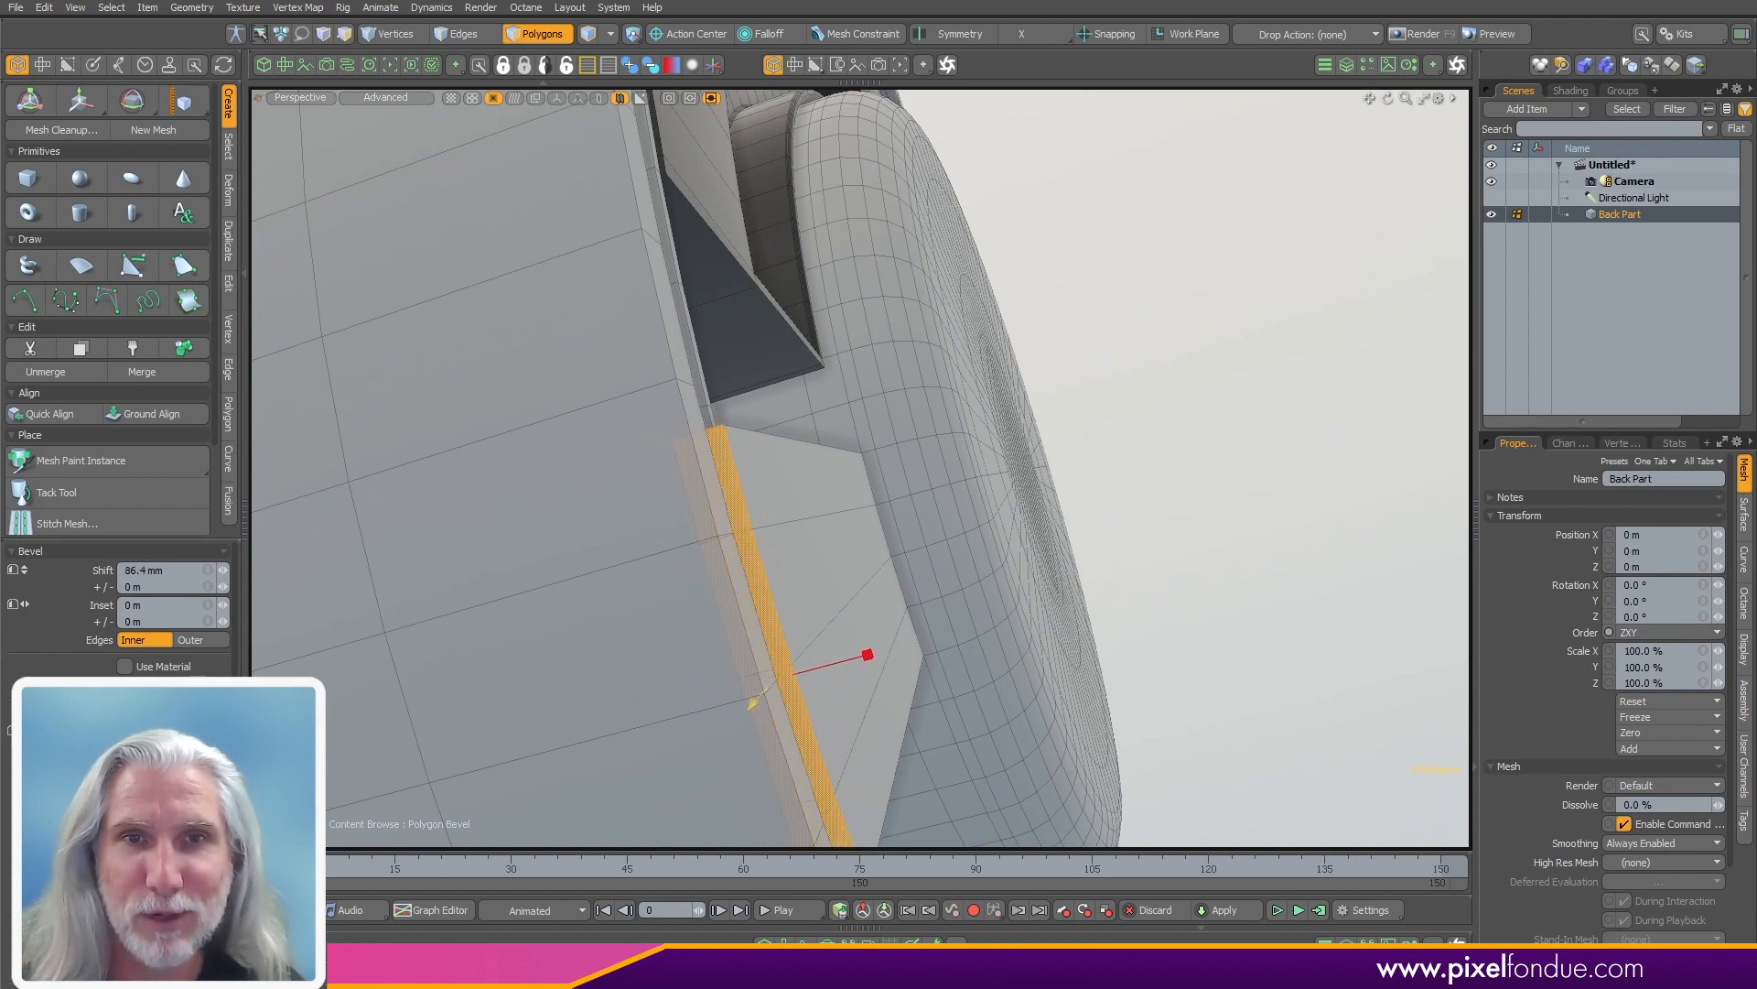
left_click_drag(846, 577, 776, 639, "alt")
key("ctrl+z")
key("ctrl+z")
key("ctrl+z")
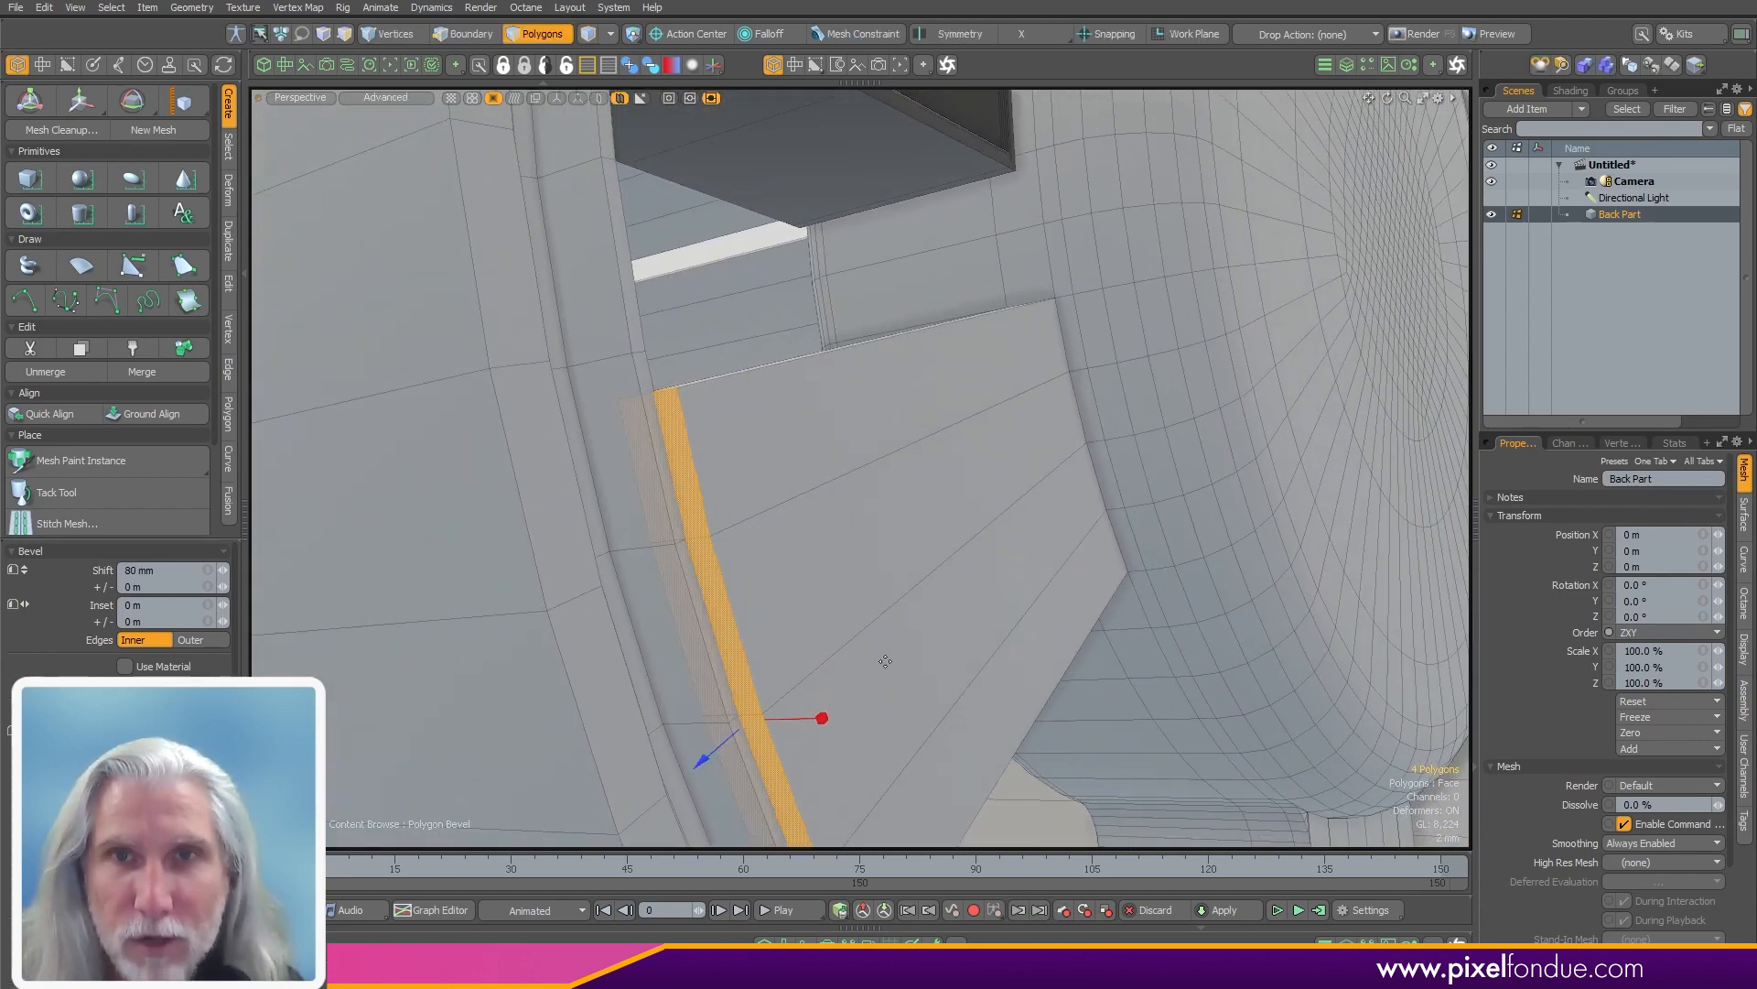
- Select the edge loop around the knob's side wall and examine its depth relative to the ring from above
key("2")
double_click(1033, 280)
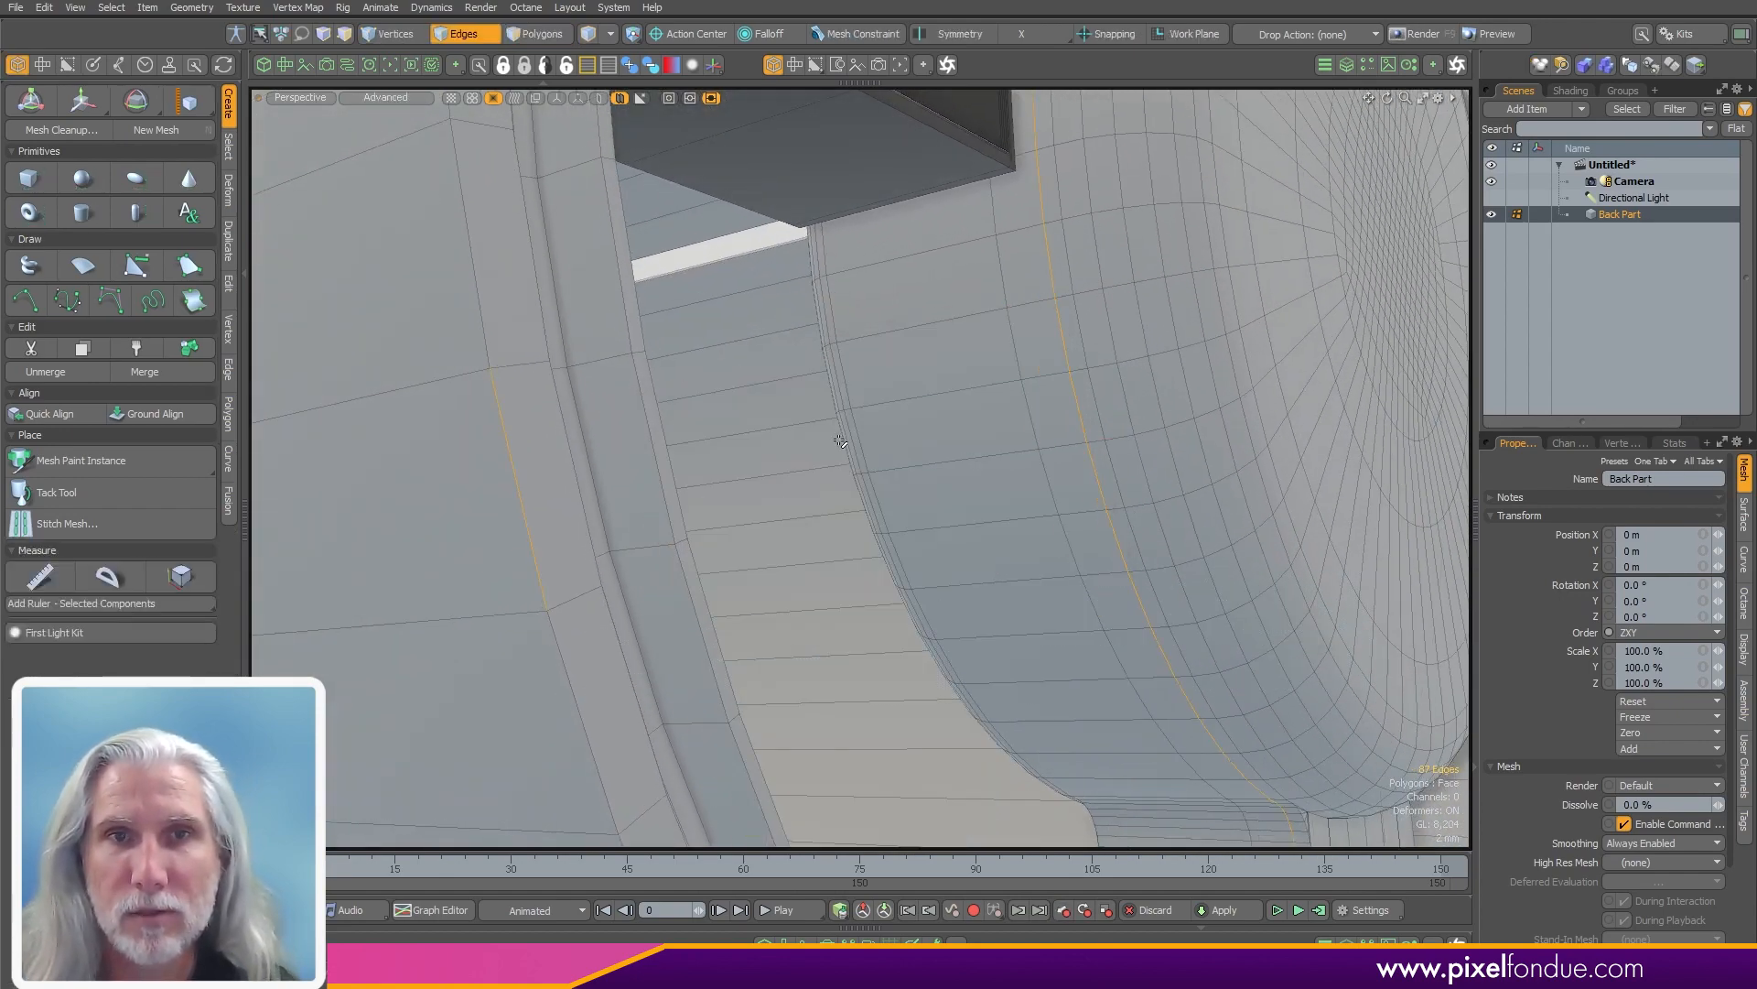
left_click_drag(517, 534, 784, 698, "alt")
key("ctrl+space")
left_click(813, 634)
scroll(770, 431, "down", 4)
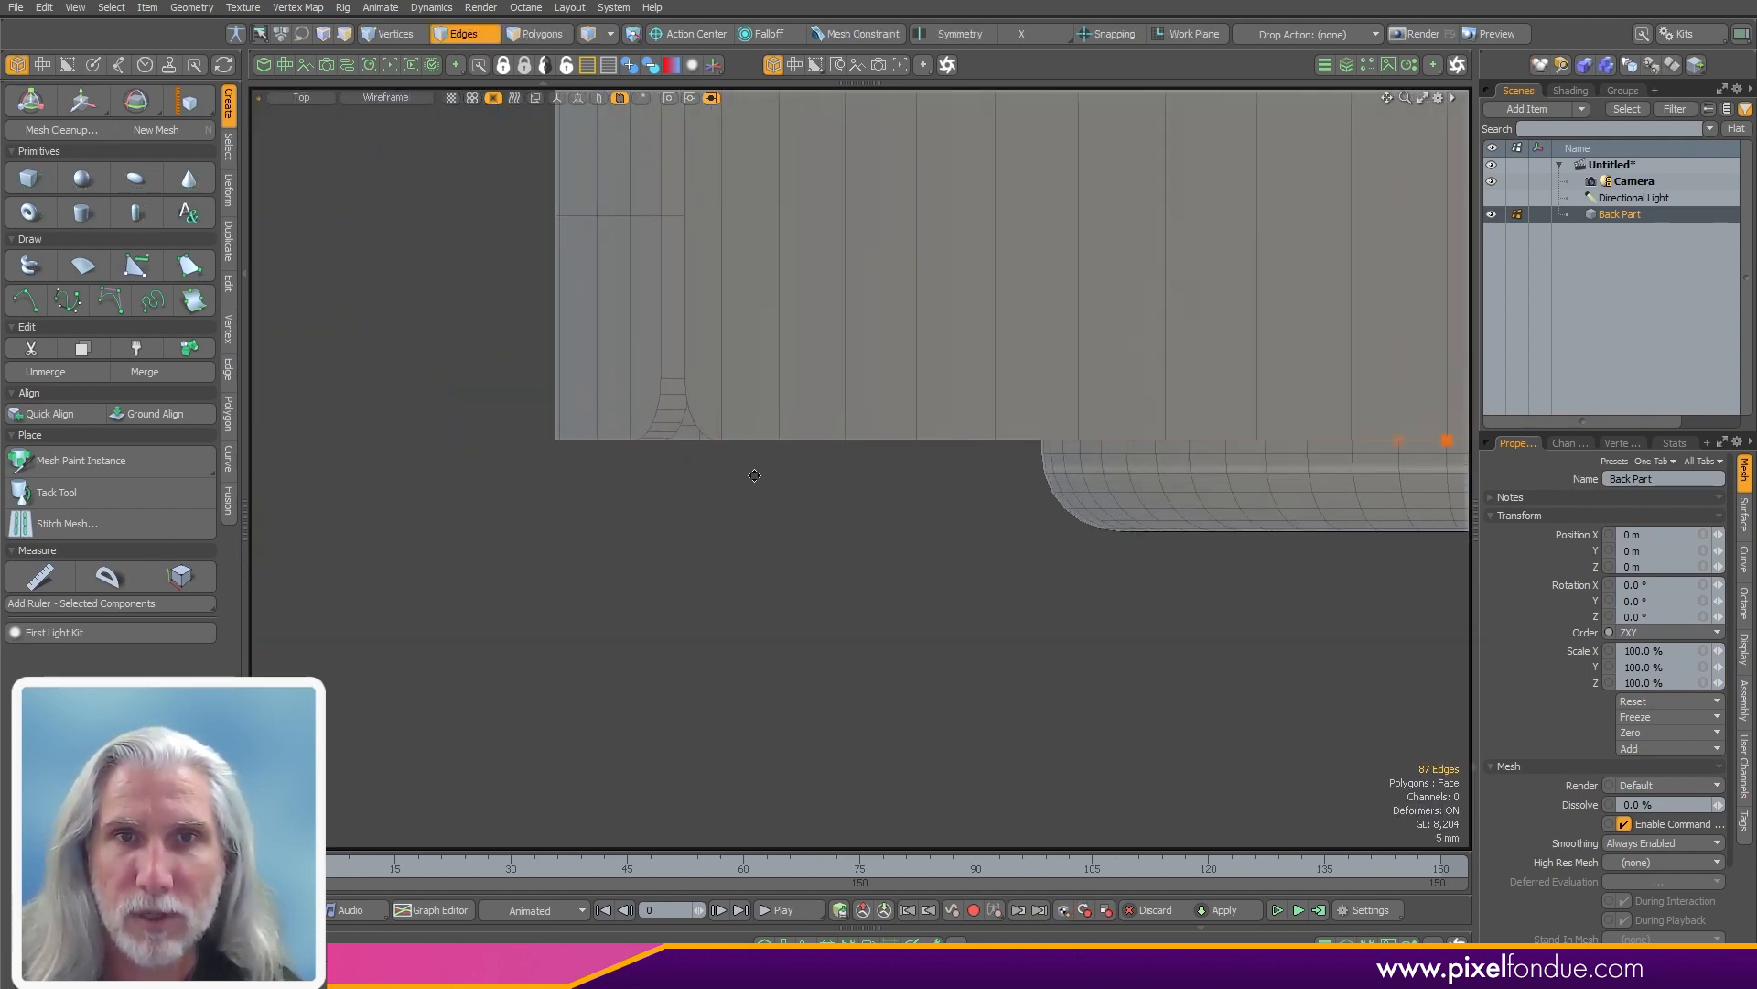
left_click_drag(888, 594, 752, 627, "alt+shift")
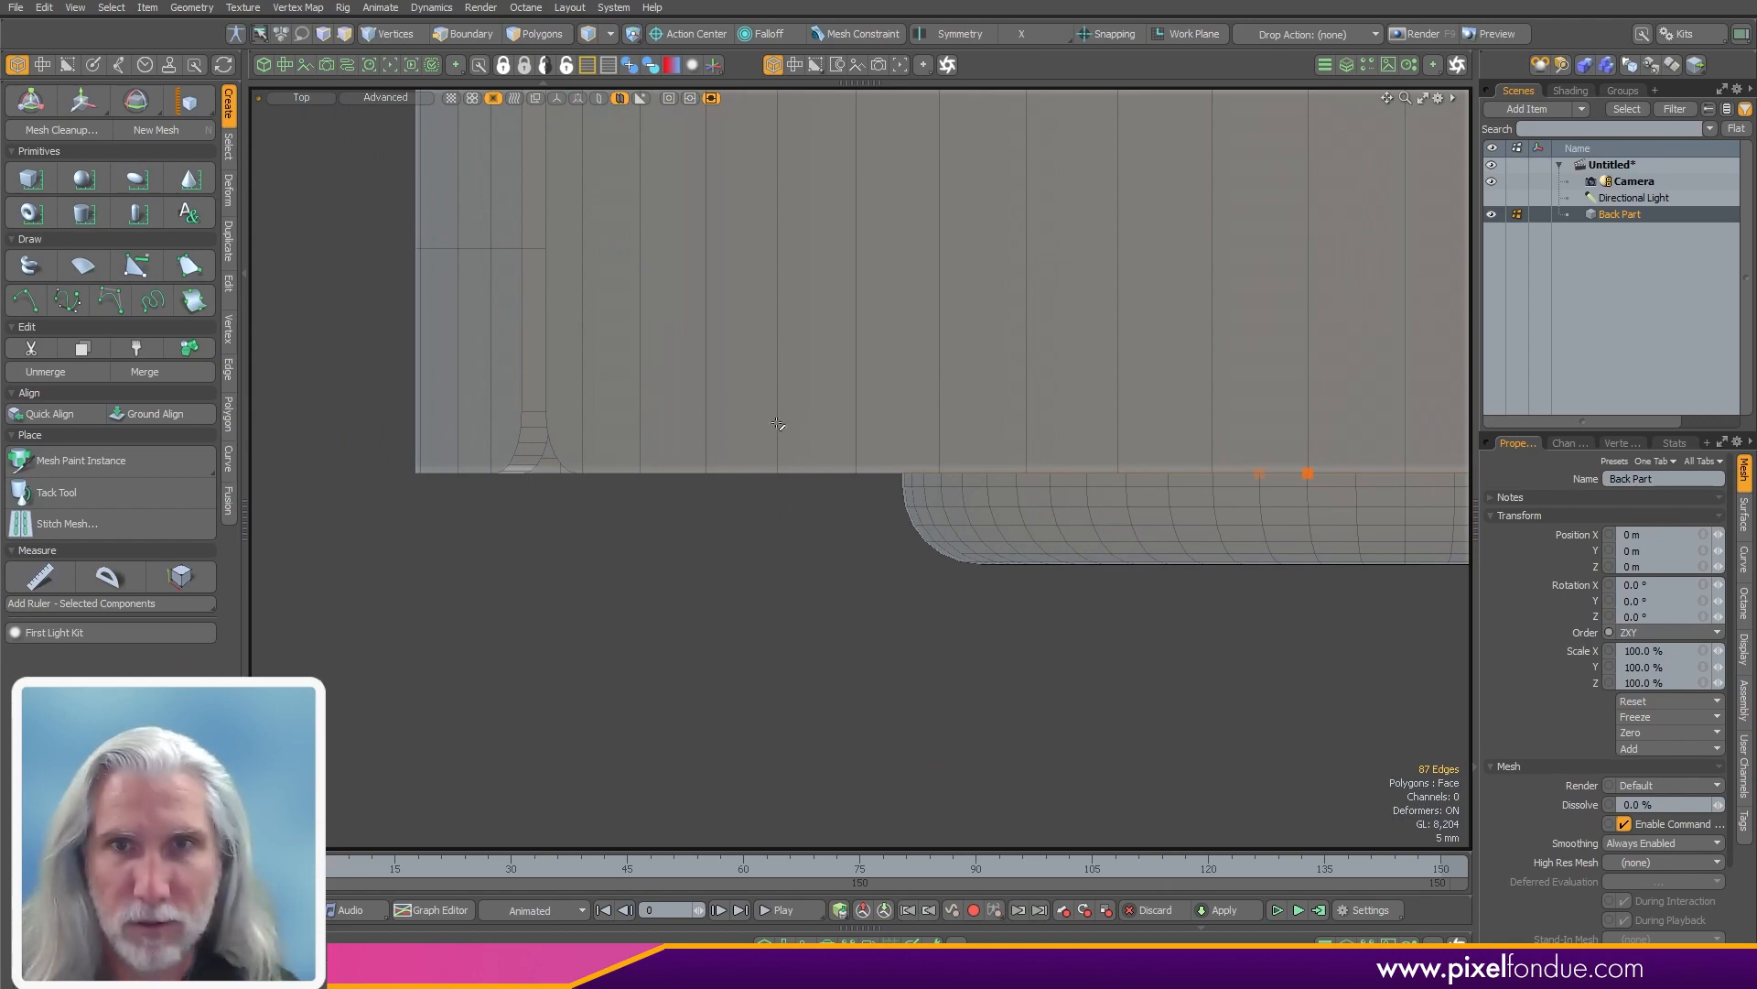
key("ctrl+space")
left_click(846, 494)
- Try again to bevel the four polygons on the knob's side wall, and undo back to the edge loop selection
left_click_drag(942, 407, 1042, 502, "alt")
scroll(846, 446, "up", 4)
key("3")
scroll(912, 504, "down", 2)
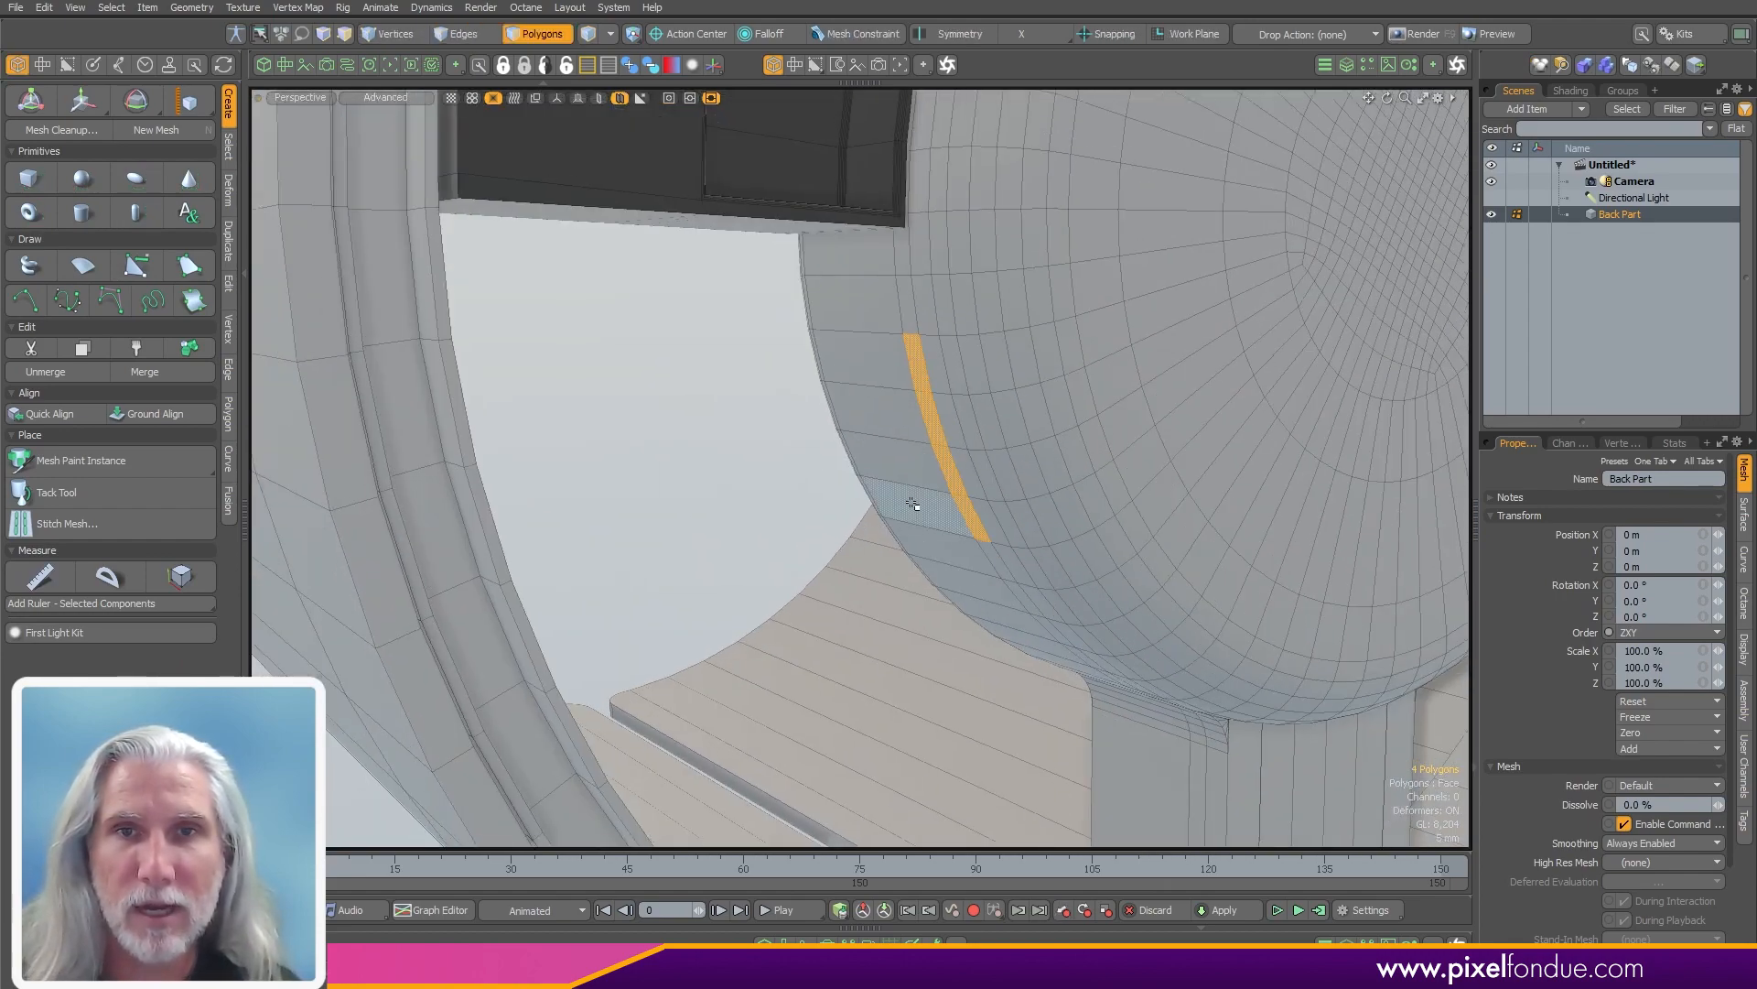
key("b")
left_click_drag(884, 513, 776, 323, "alt")
left_click_drag(695, 641, 723, 625)
left_click_drag(723, 624, 929, 482, "alt")
key("ctrl+z")
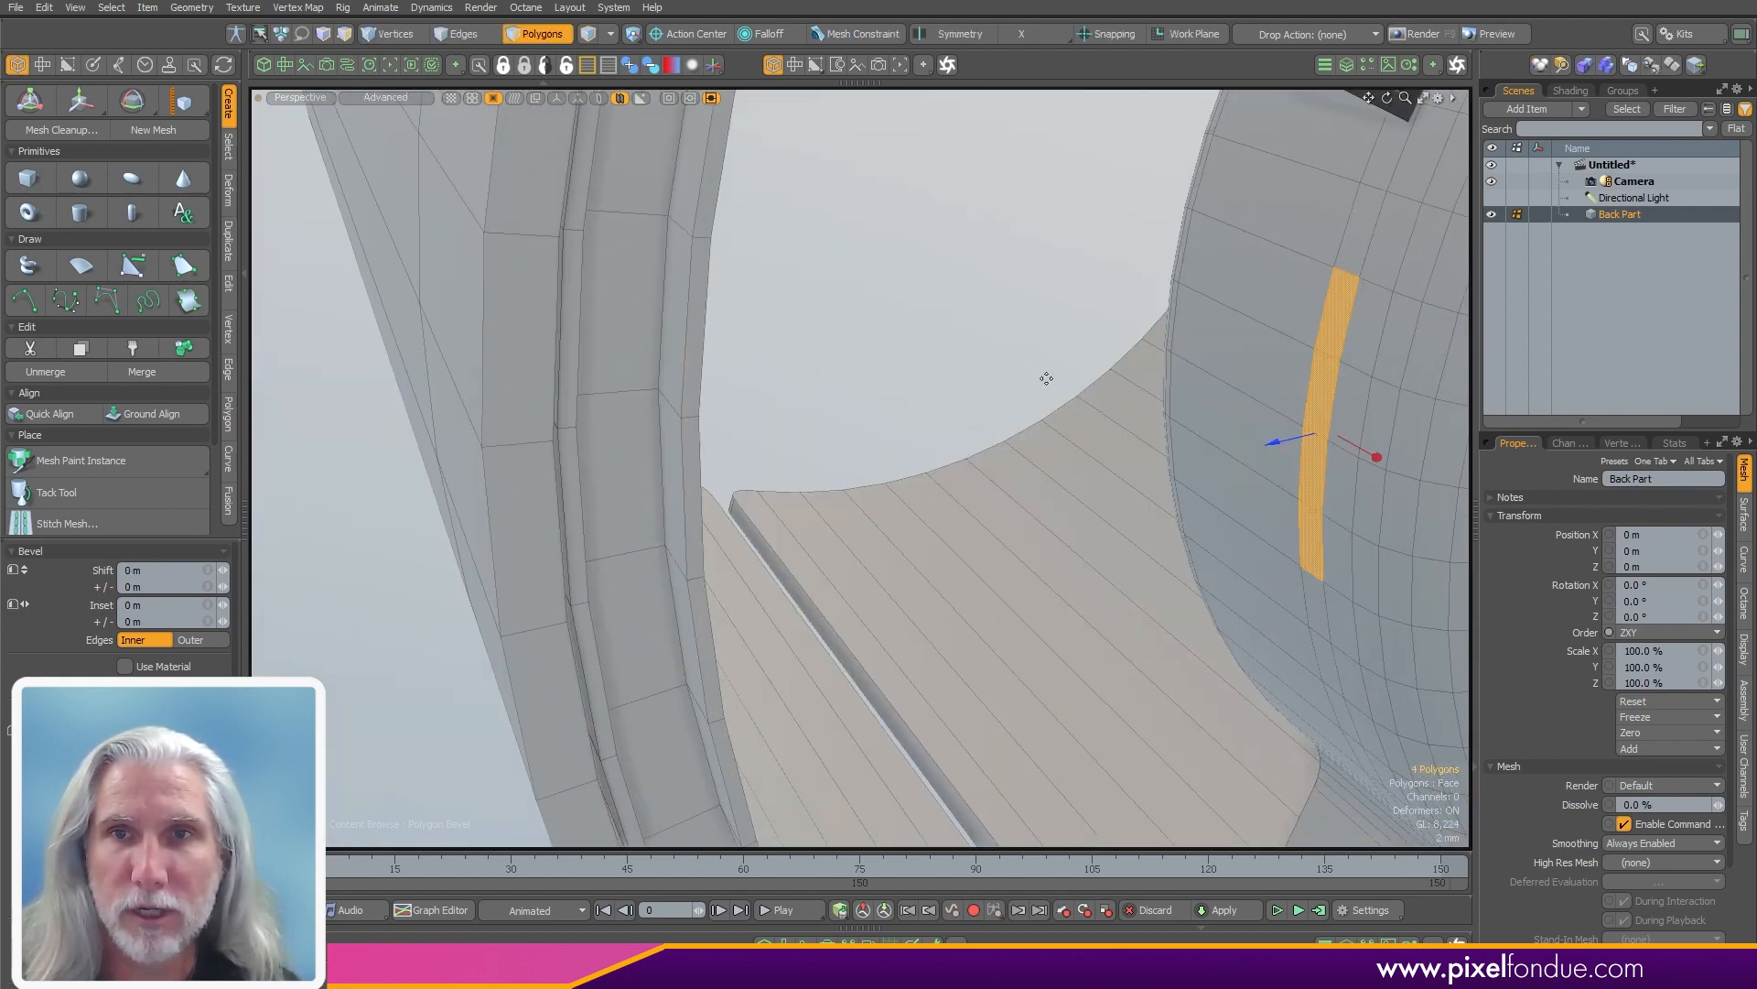
key("space")
left_click(1004, 370)
key("ctrl+z")
key("ctrl+z")
key("ctrl+z")
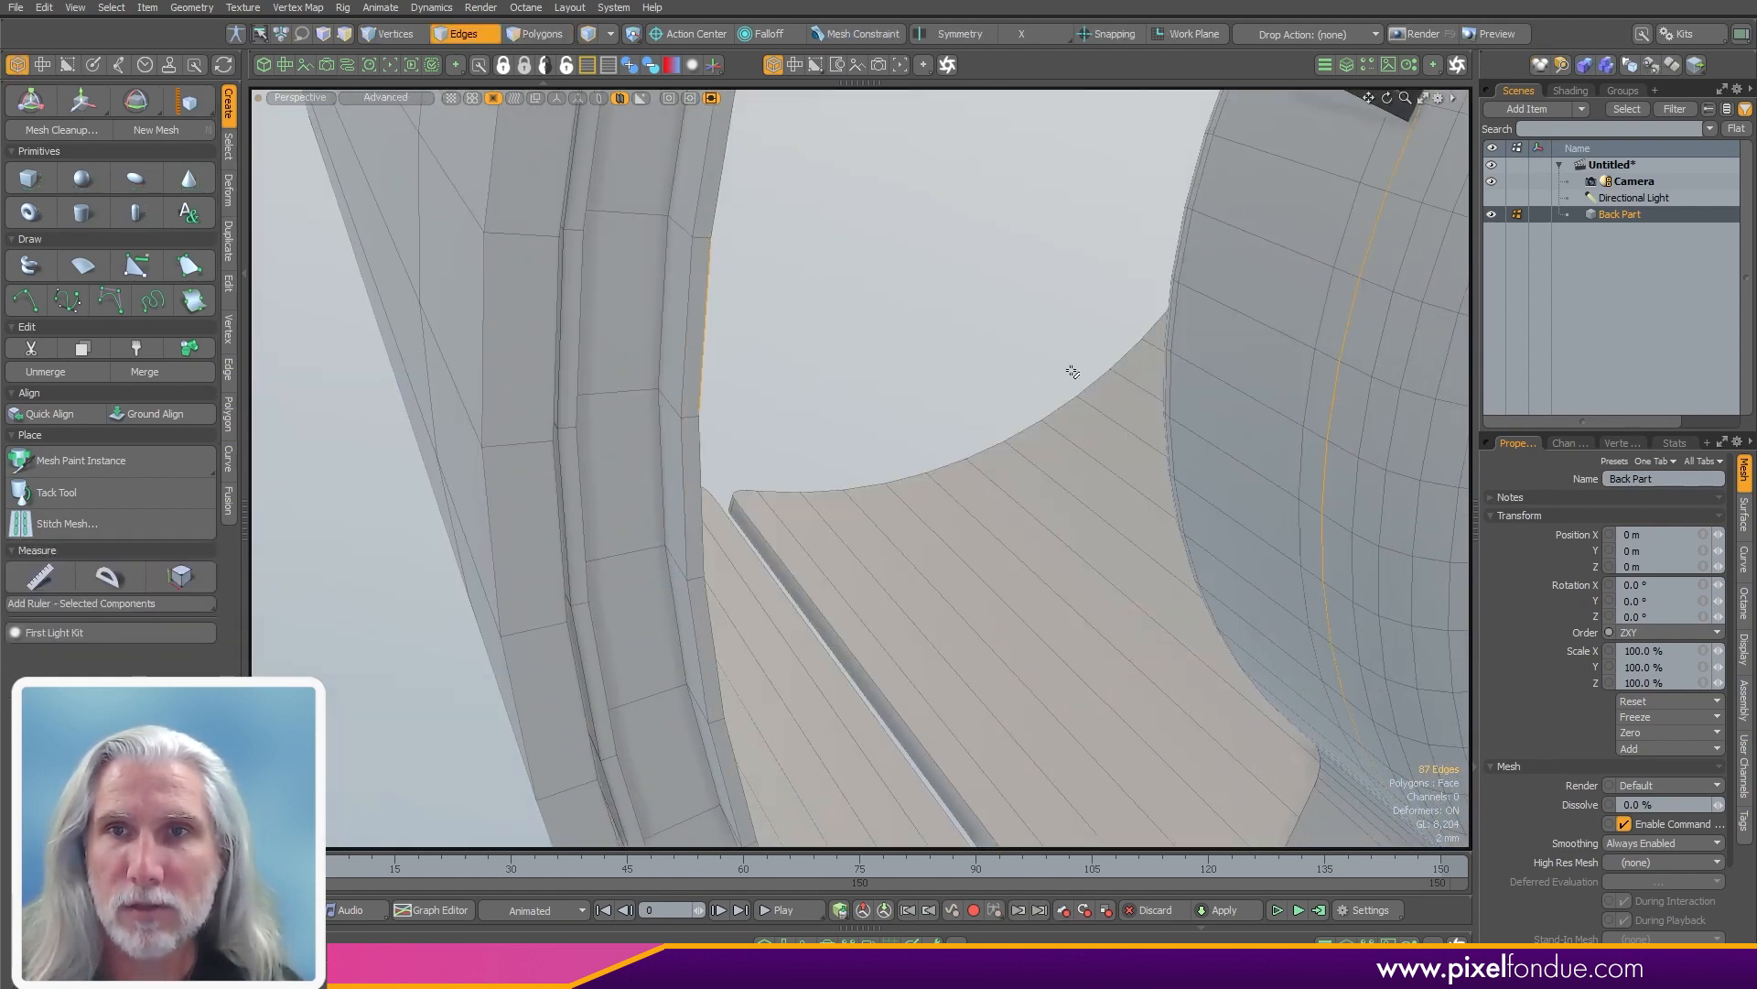
- Try to add an edge loop on the ring's inner wall at a position of about 75.7%
left_click_drag(1107, 364, 688, 476, "alt")
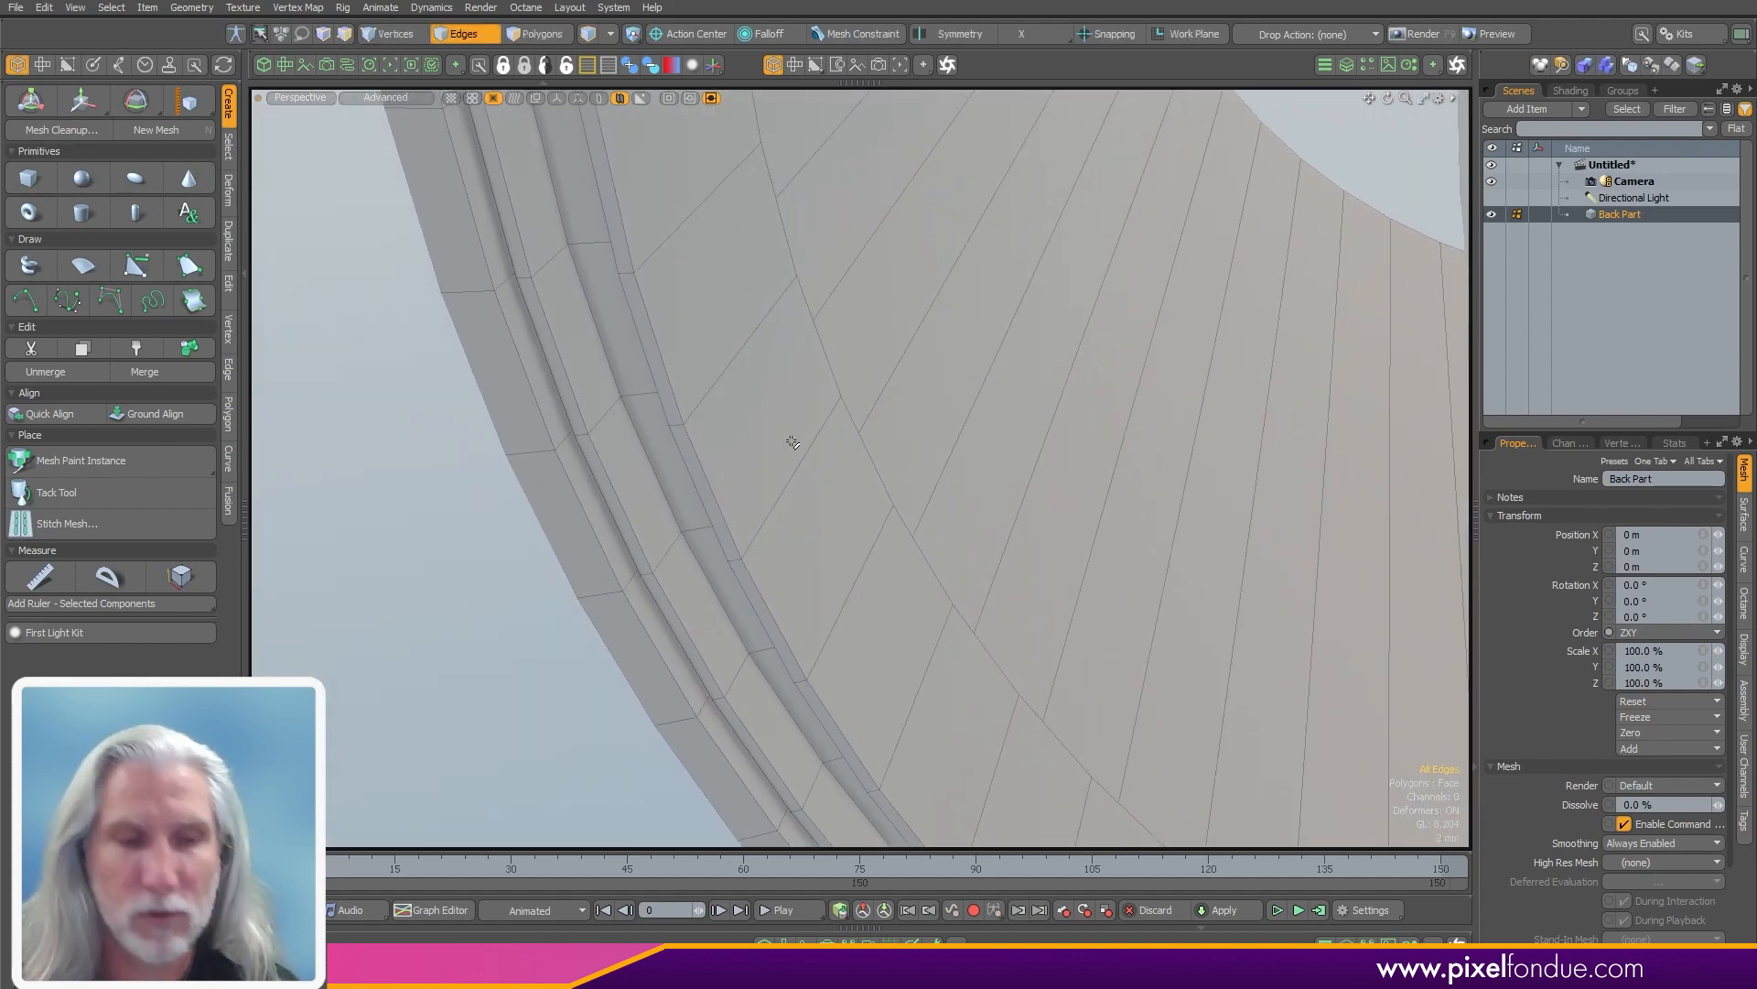
key("alt+l")
left_click(716, 383)
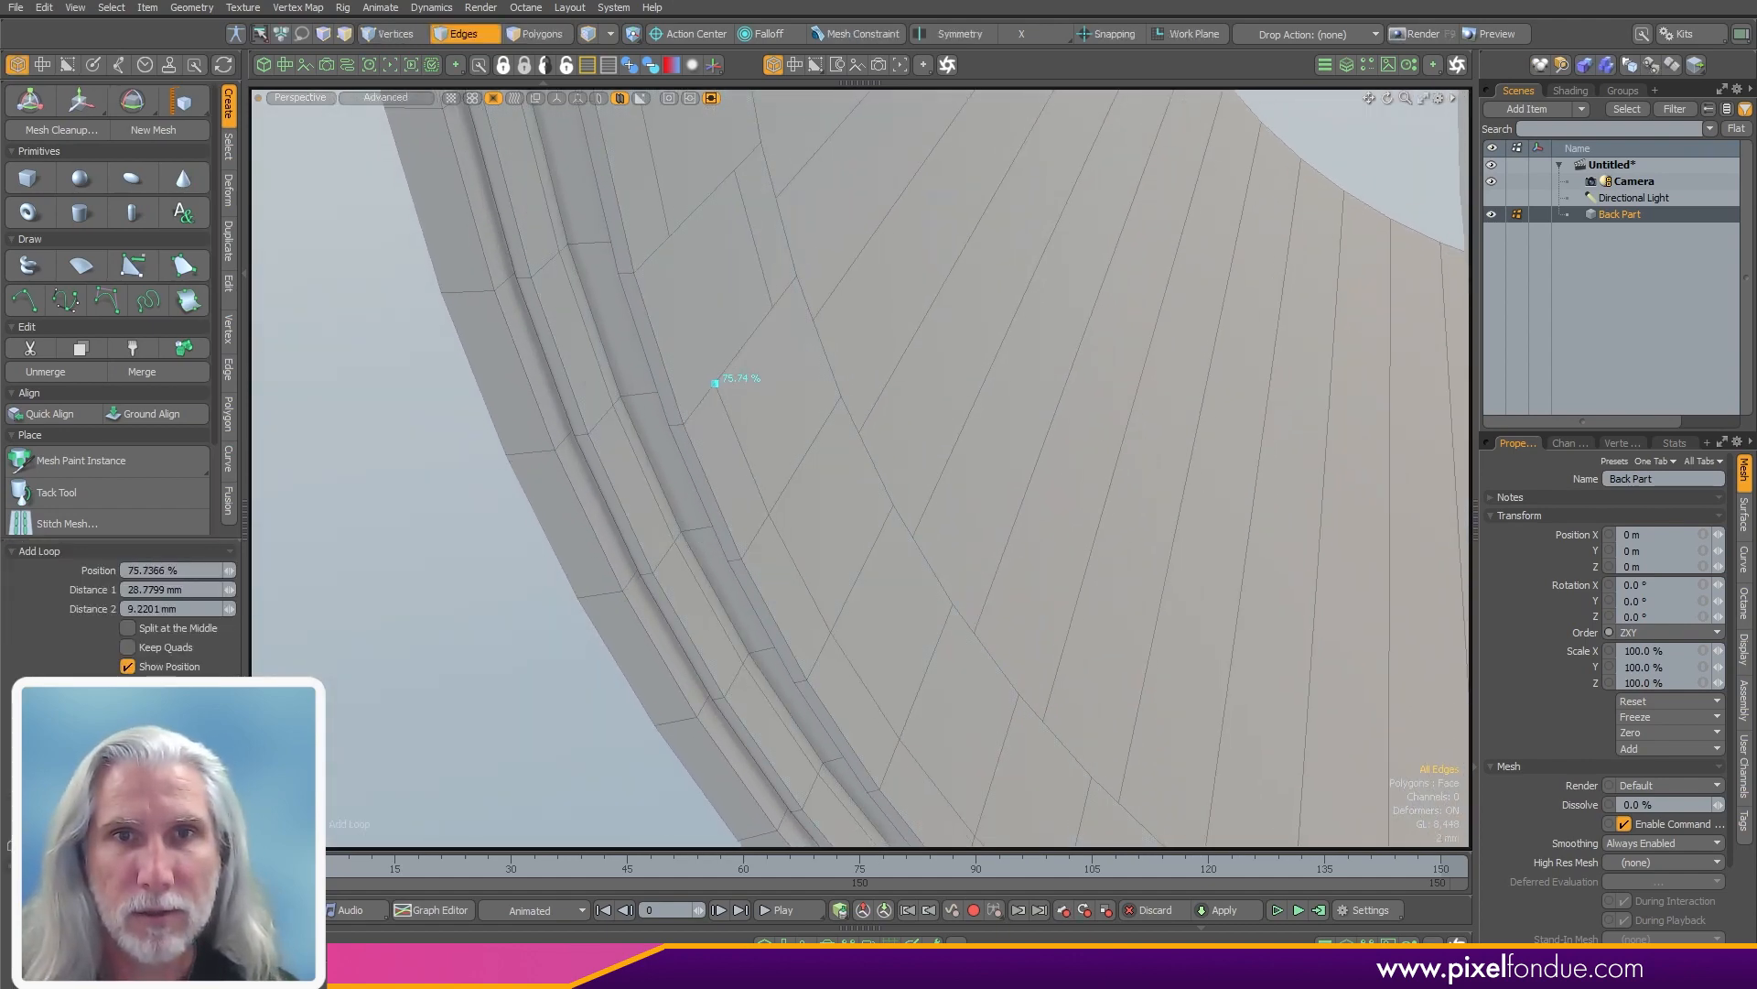
key("space")
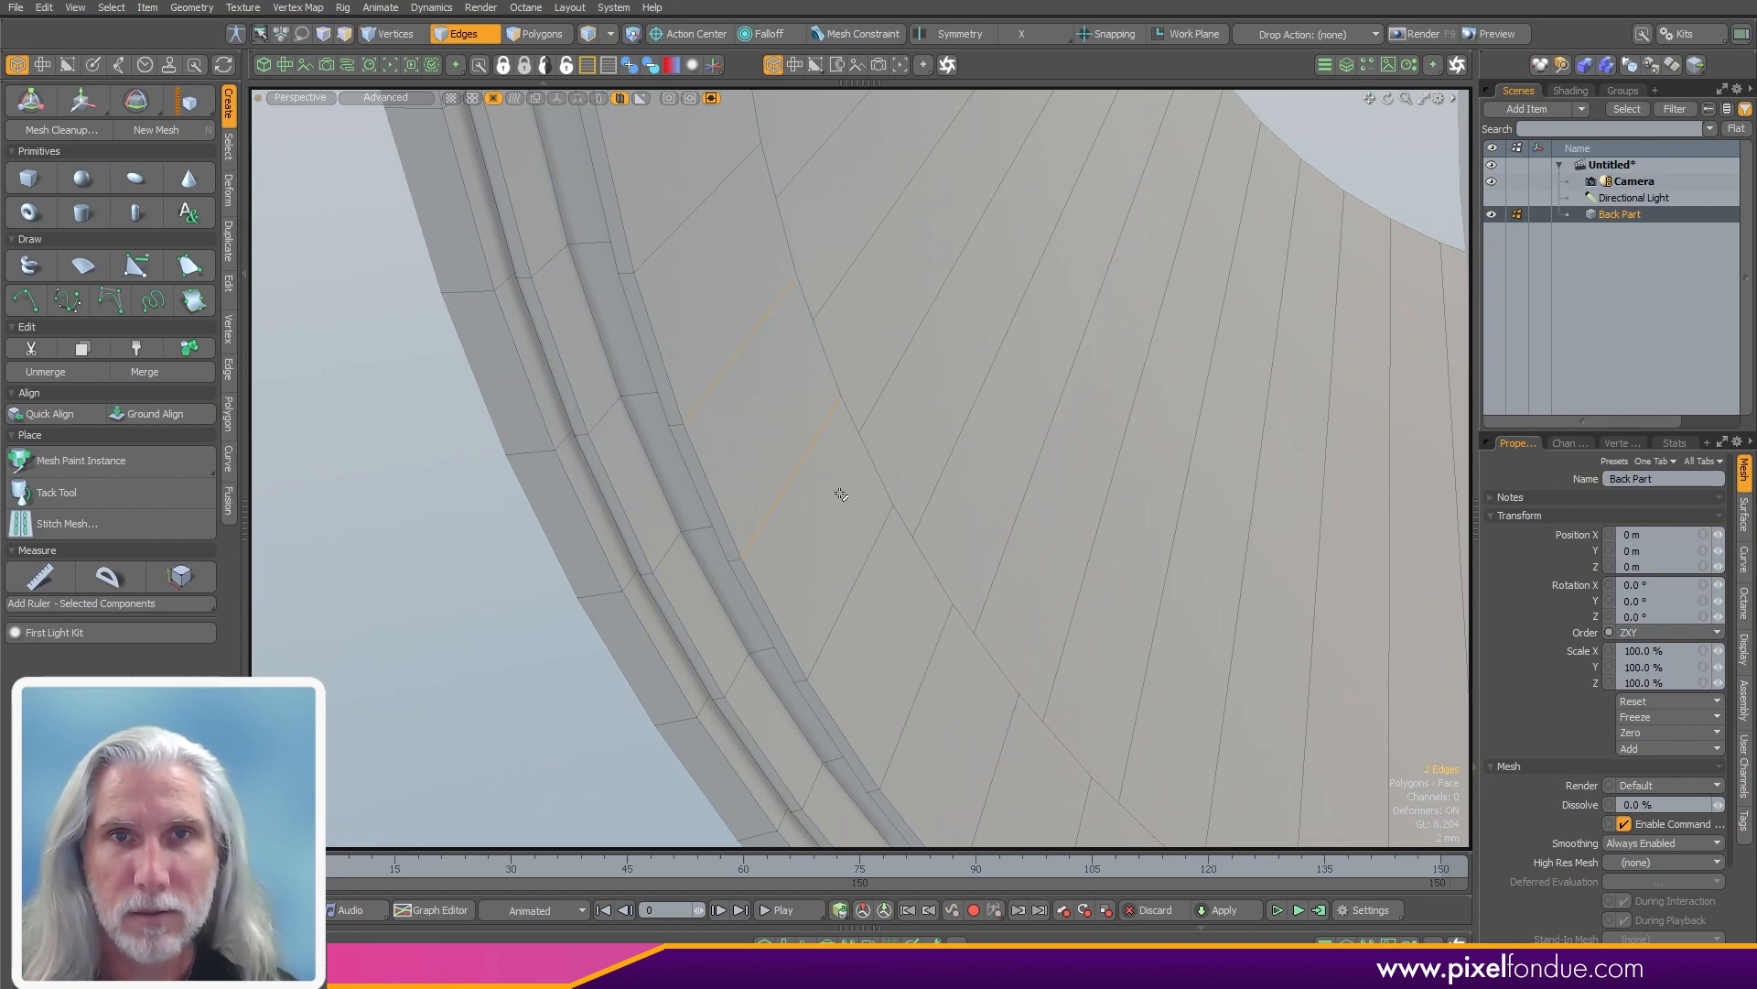
- Cut a single loop around the ring's inner wall near its grooved lip with Loop Slice
key("alt+c")
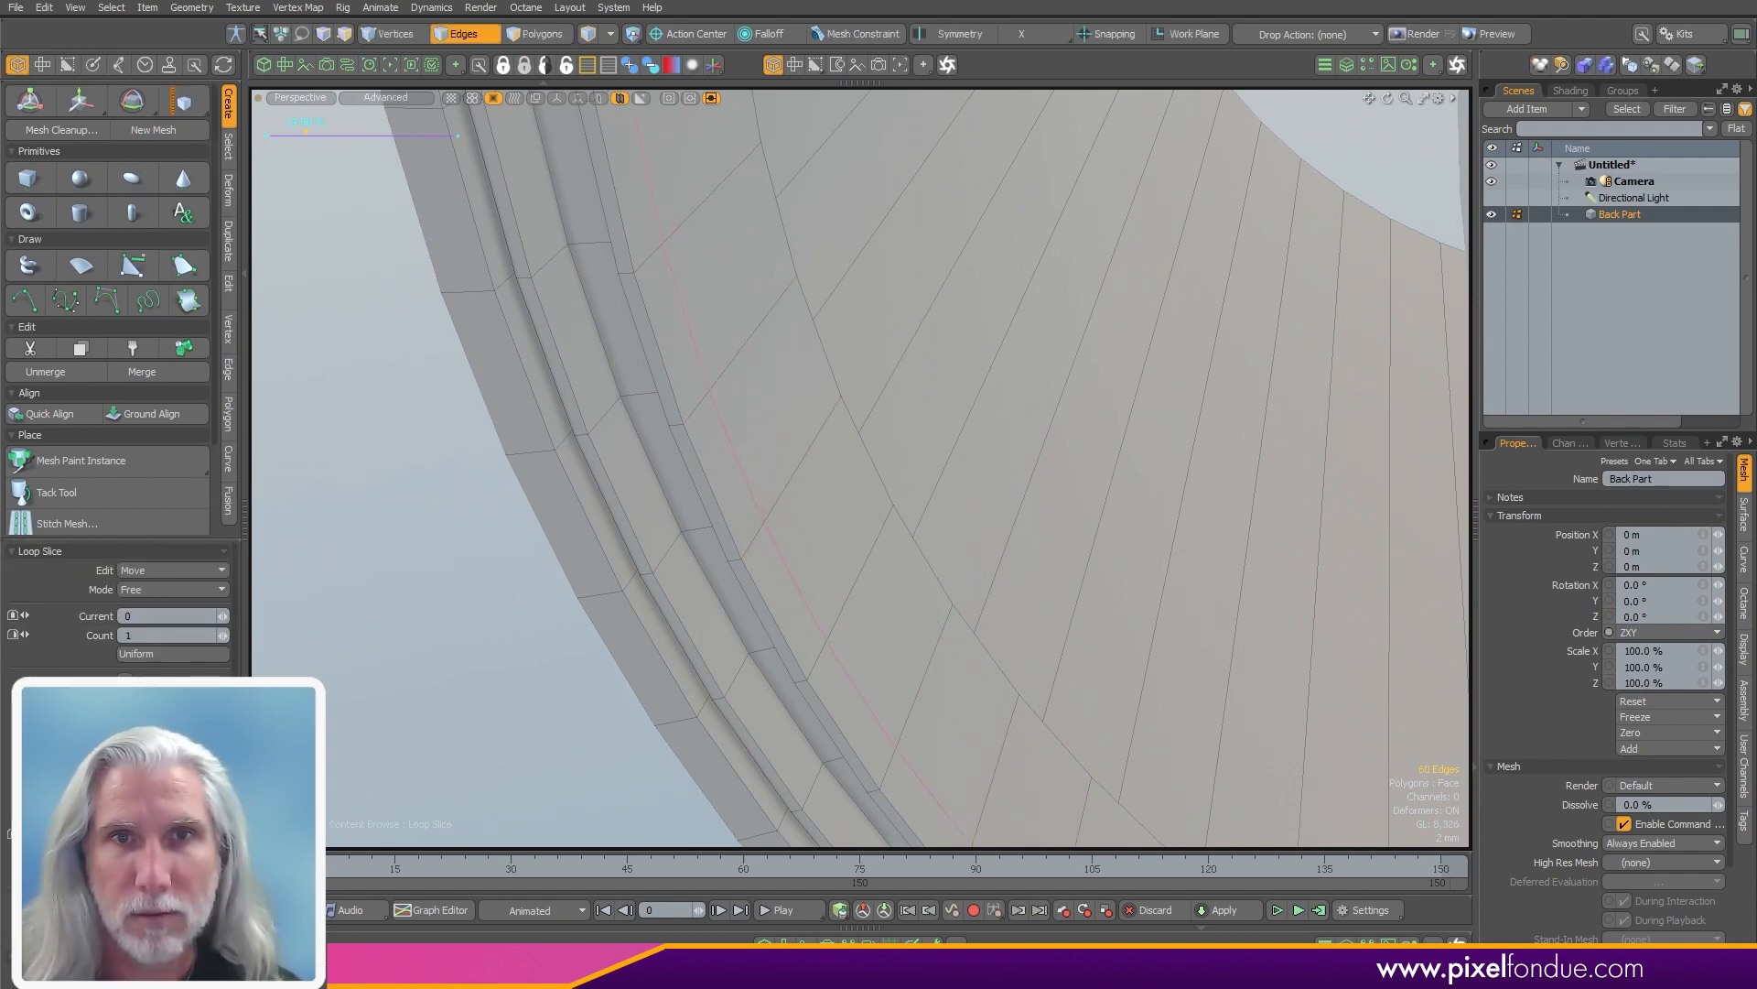
left_click_drag(971, 513, 1274, 281, "alt")
key("space")
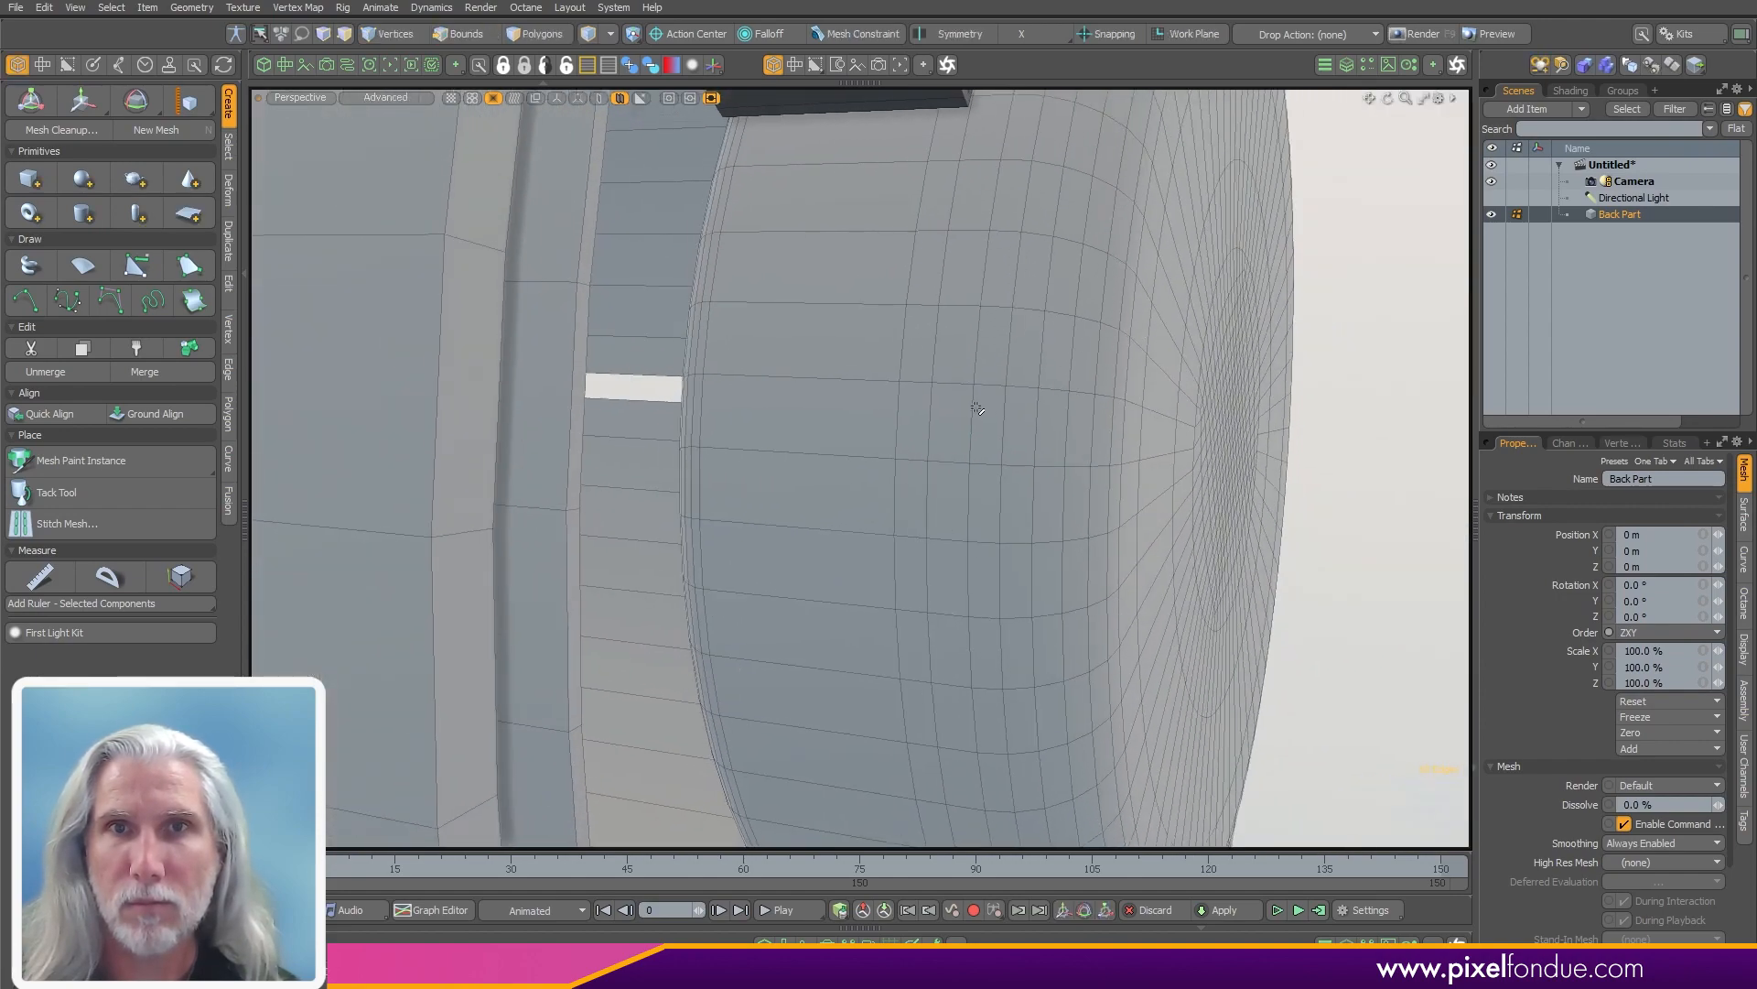
- Compare the depth of the ring's inner loop with the knob's side-wall edge in the top wireframe view
left_click_drag(1121, 408, 952, 444, "ctrl+alt")
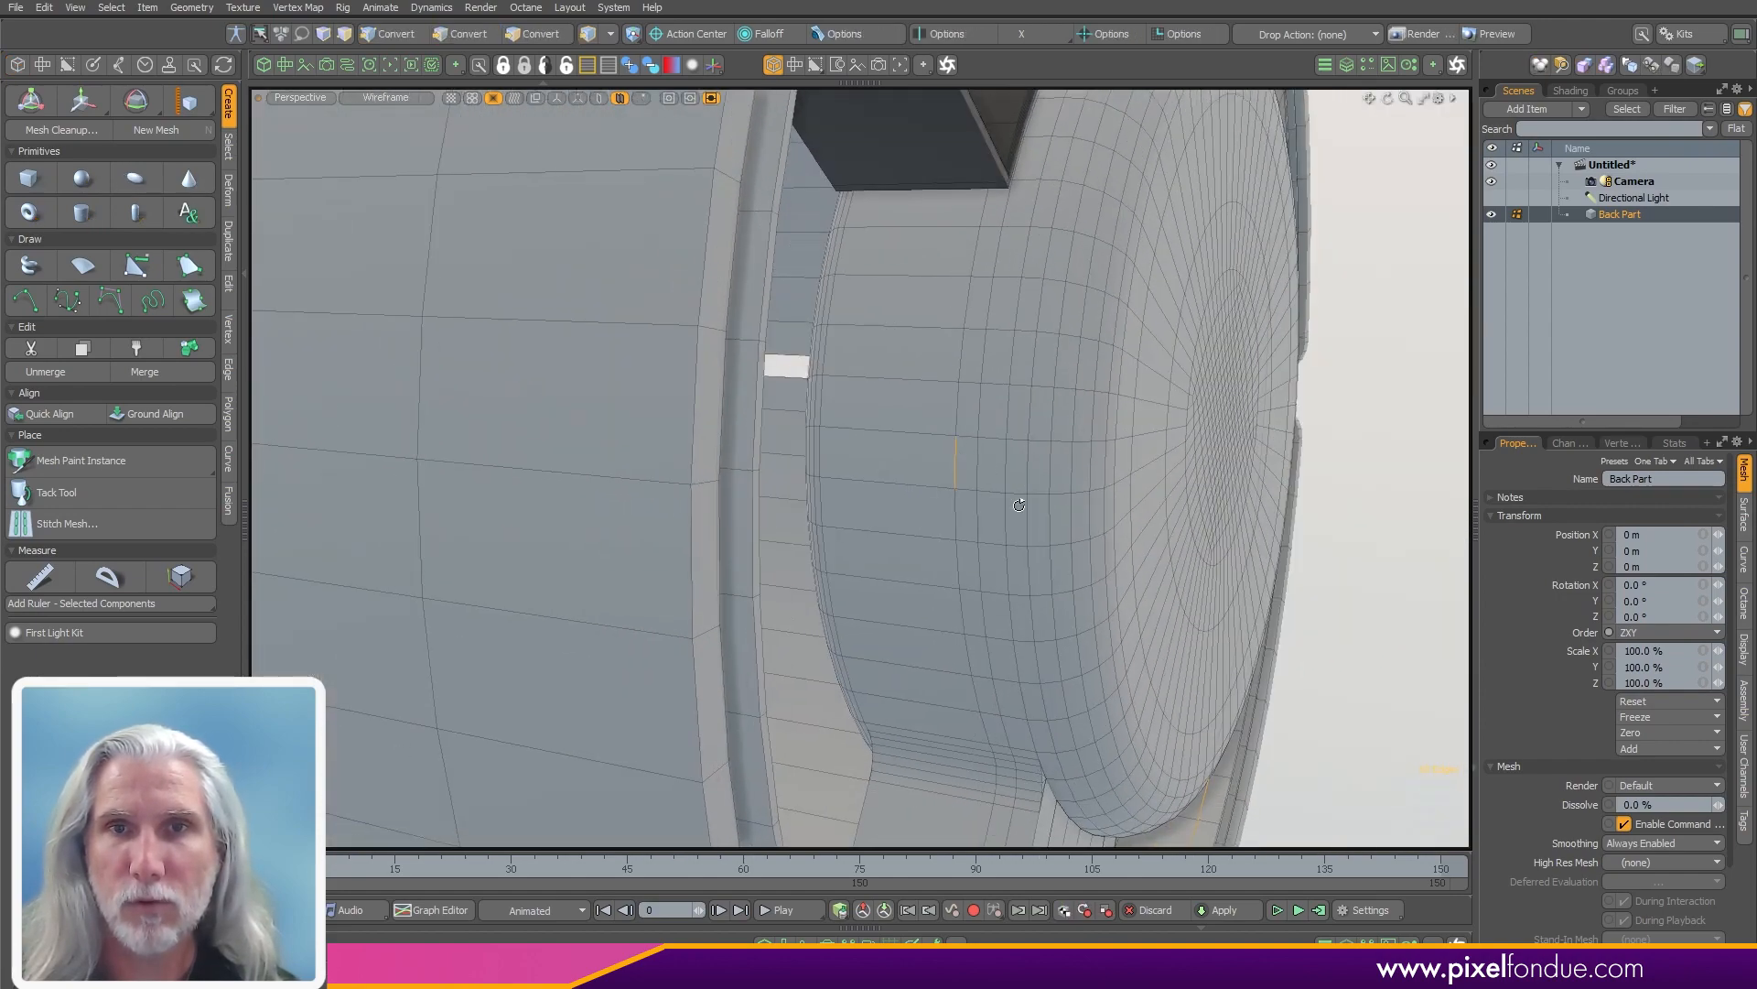
left_click_drag(1019, 504, 820, 604, "alt")
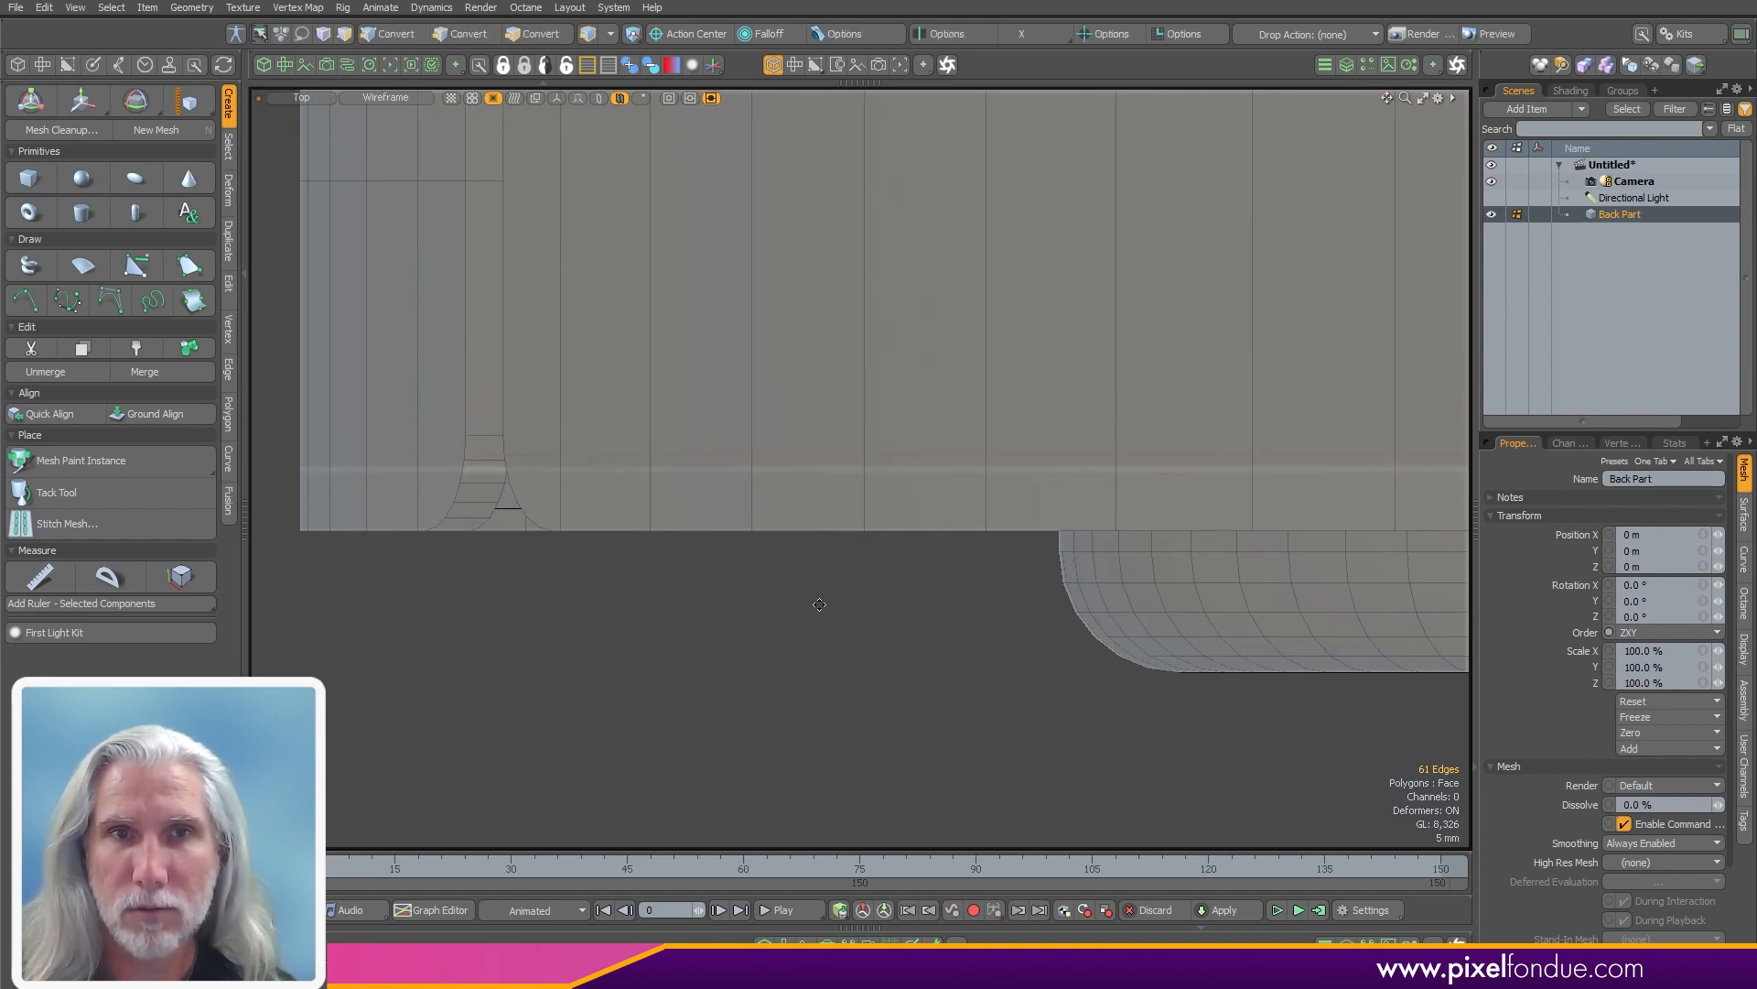
key("2")
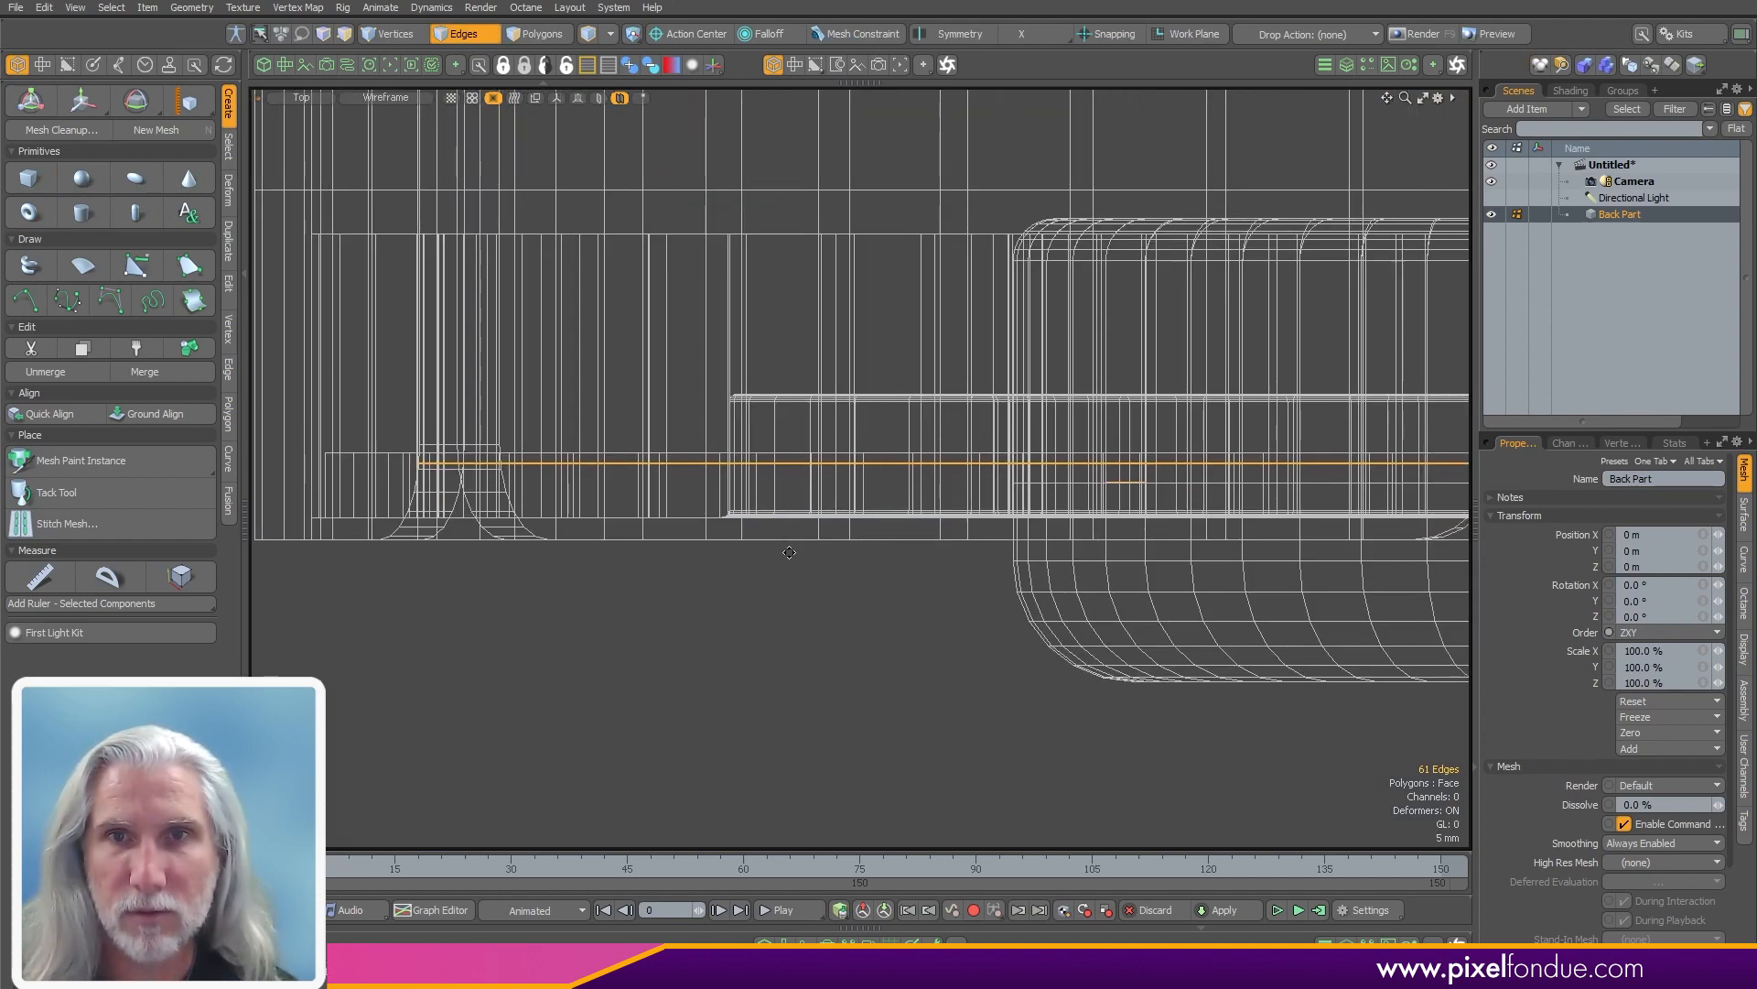
left_click_drag(838, 605, 1036, 432, "ctrl+alt")
key("ctrl+space")
left_click(949, 734)
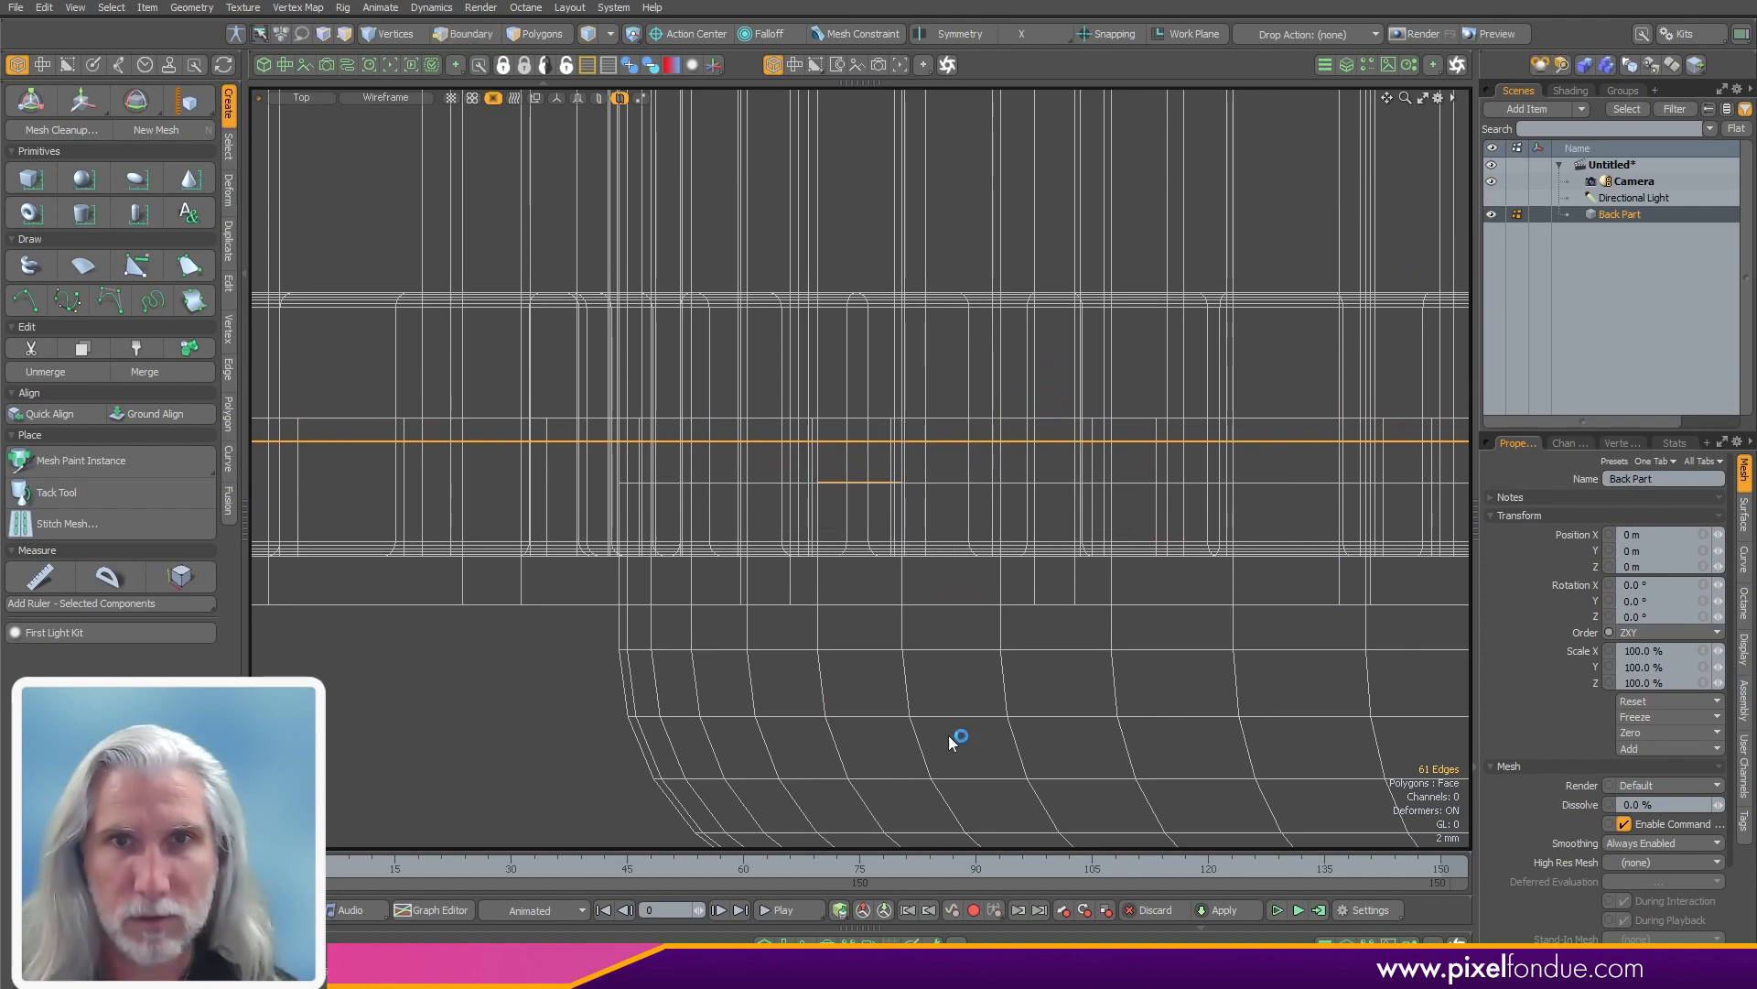
key("KP_Decimal")
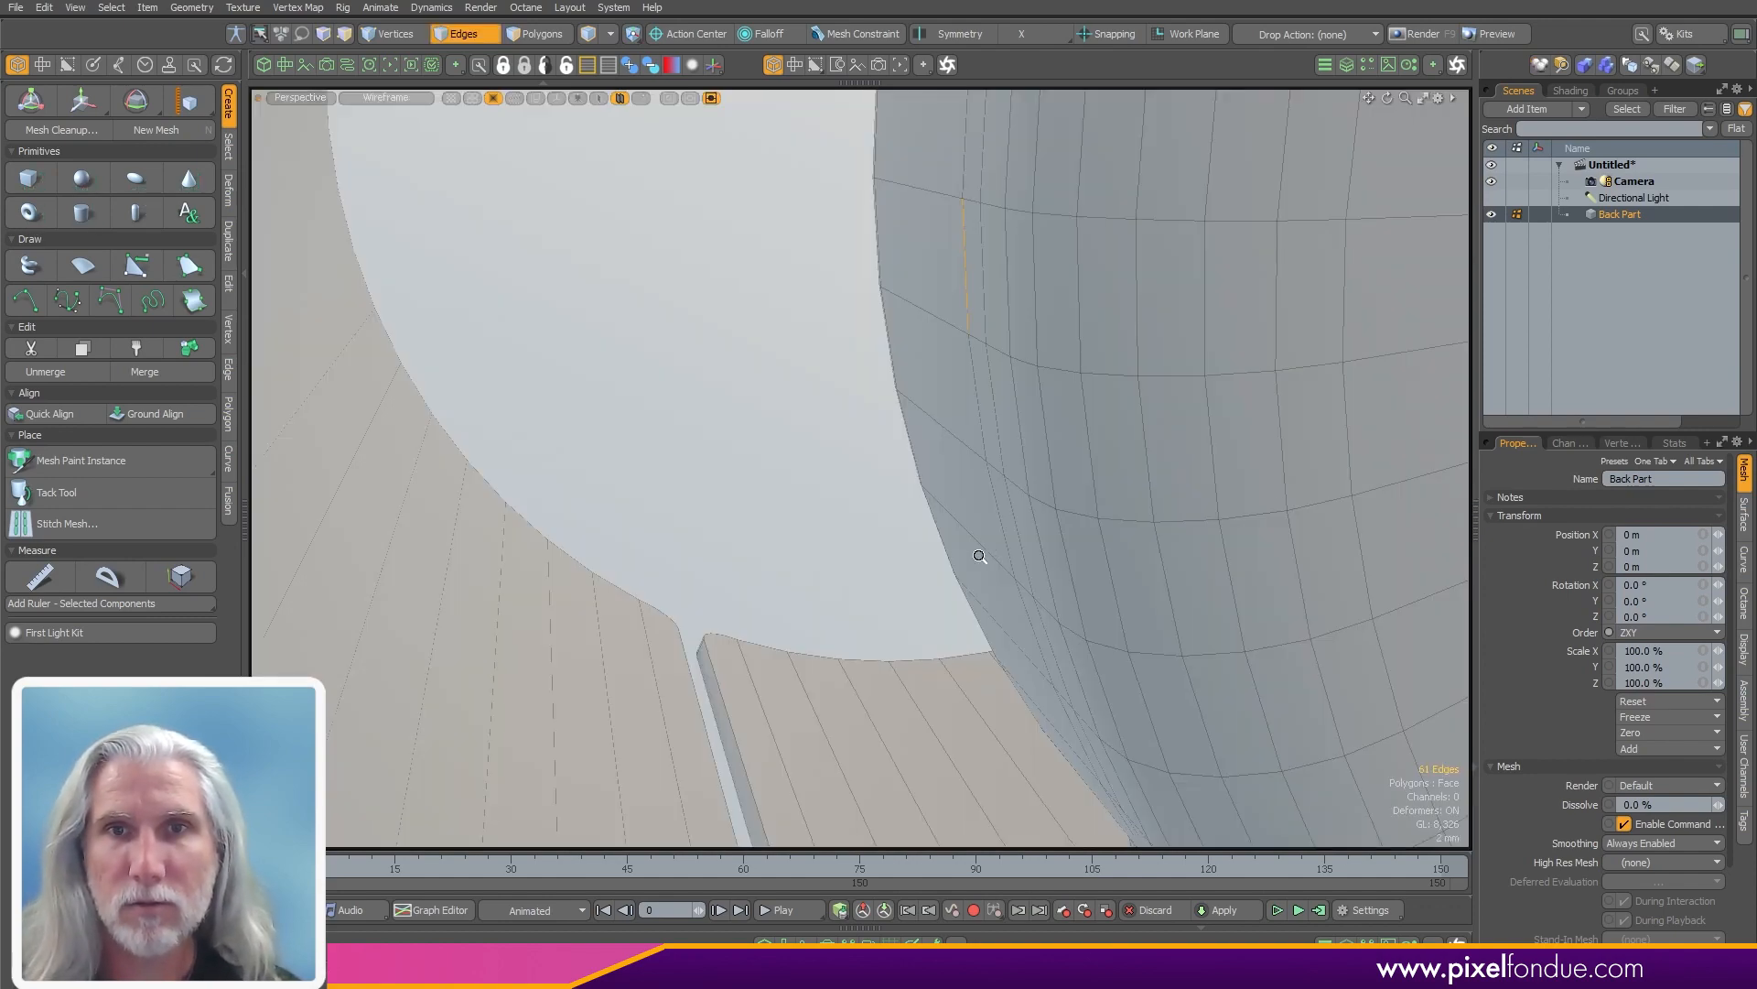
mouse_move(976, 549)
left_mouse_down("alt")
mouse_move(823, 601)
mouse_move(1063, 595)
mouse_move(882, 502)
mouse_move(1020, 604)
mouse_move(687, 510)
mouse_move(824, 458)
mouse_move(1048, 431)
left_mouse_up("alt")
- Select four polygons on the knob's side wall and the four facing polygons in the ring's wide inner band
key("3")
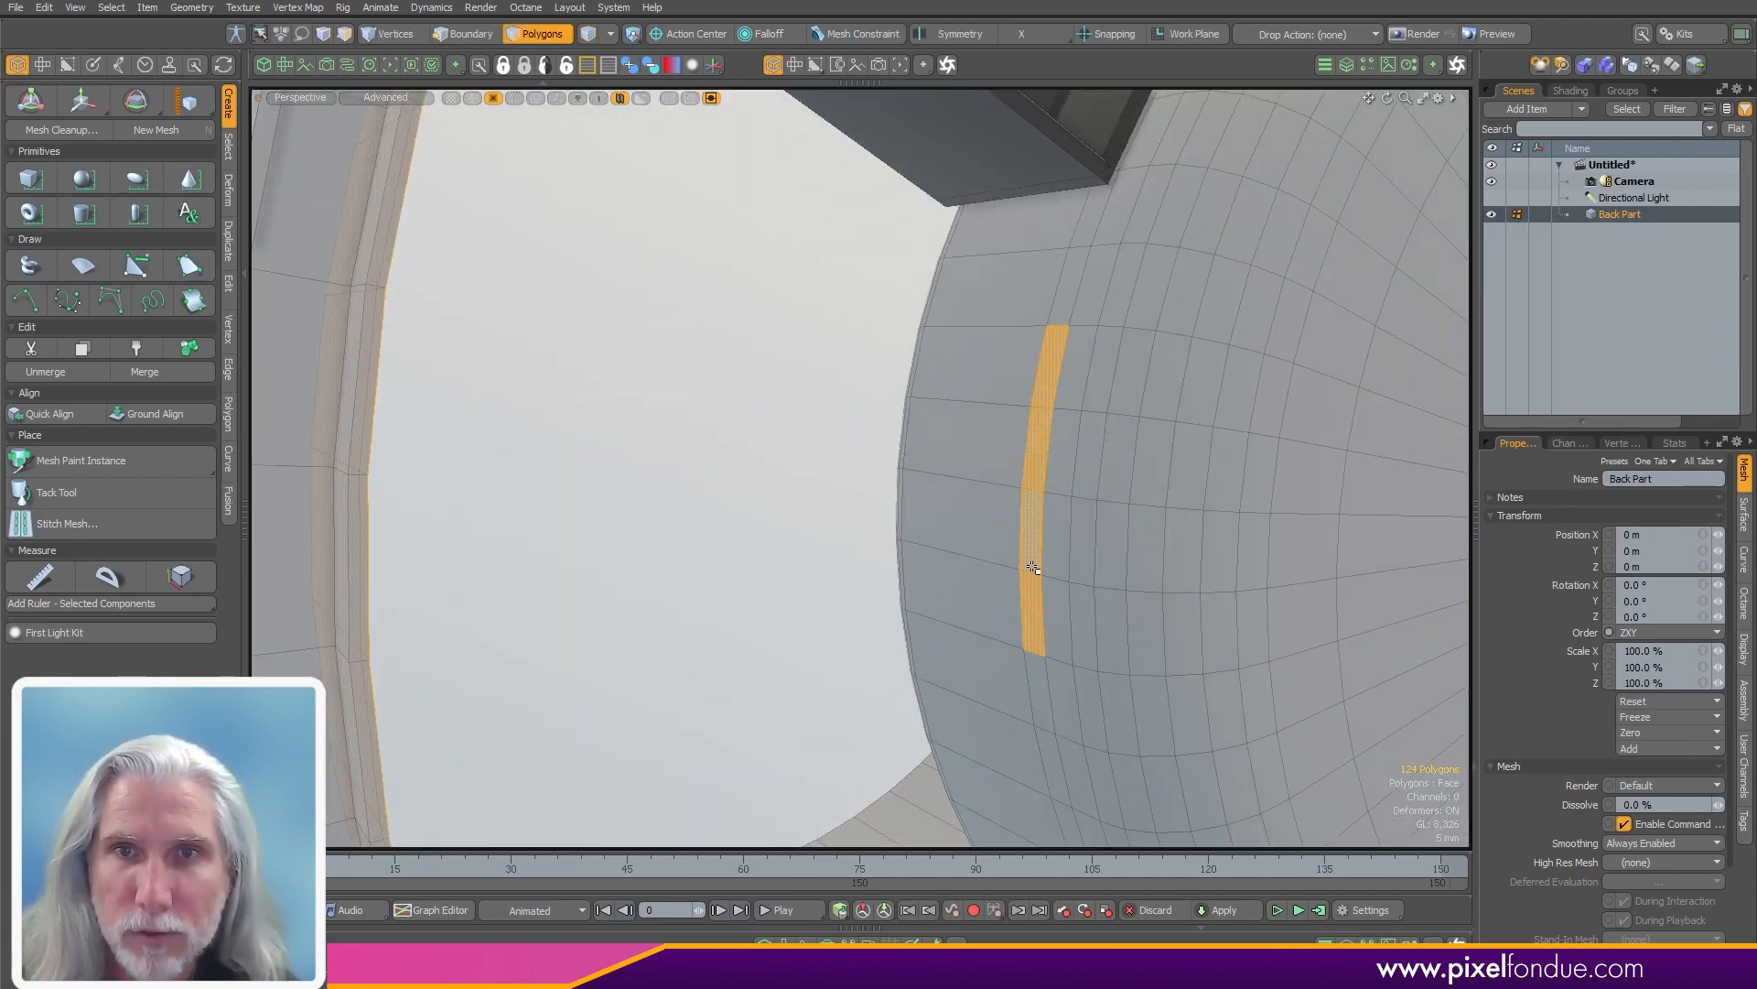
left_click_drag(1033, 568, 699, 396, "alt")
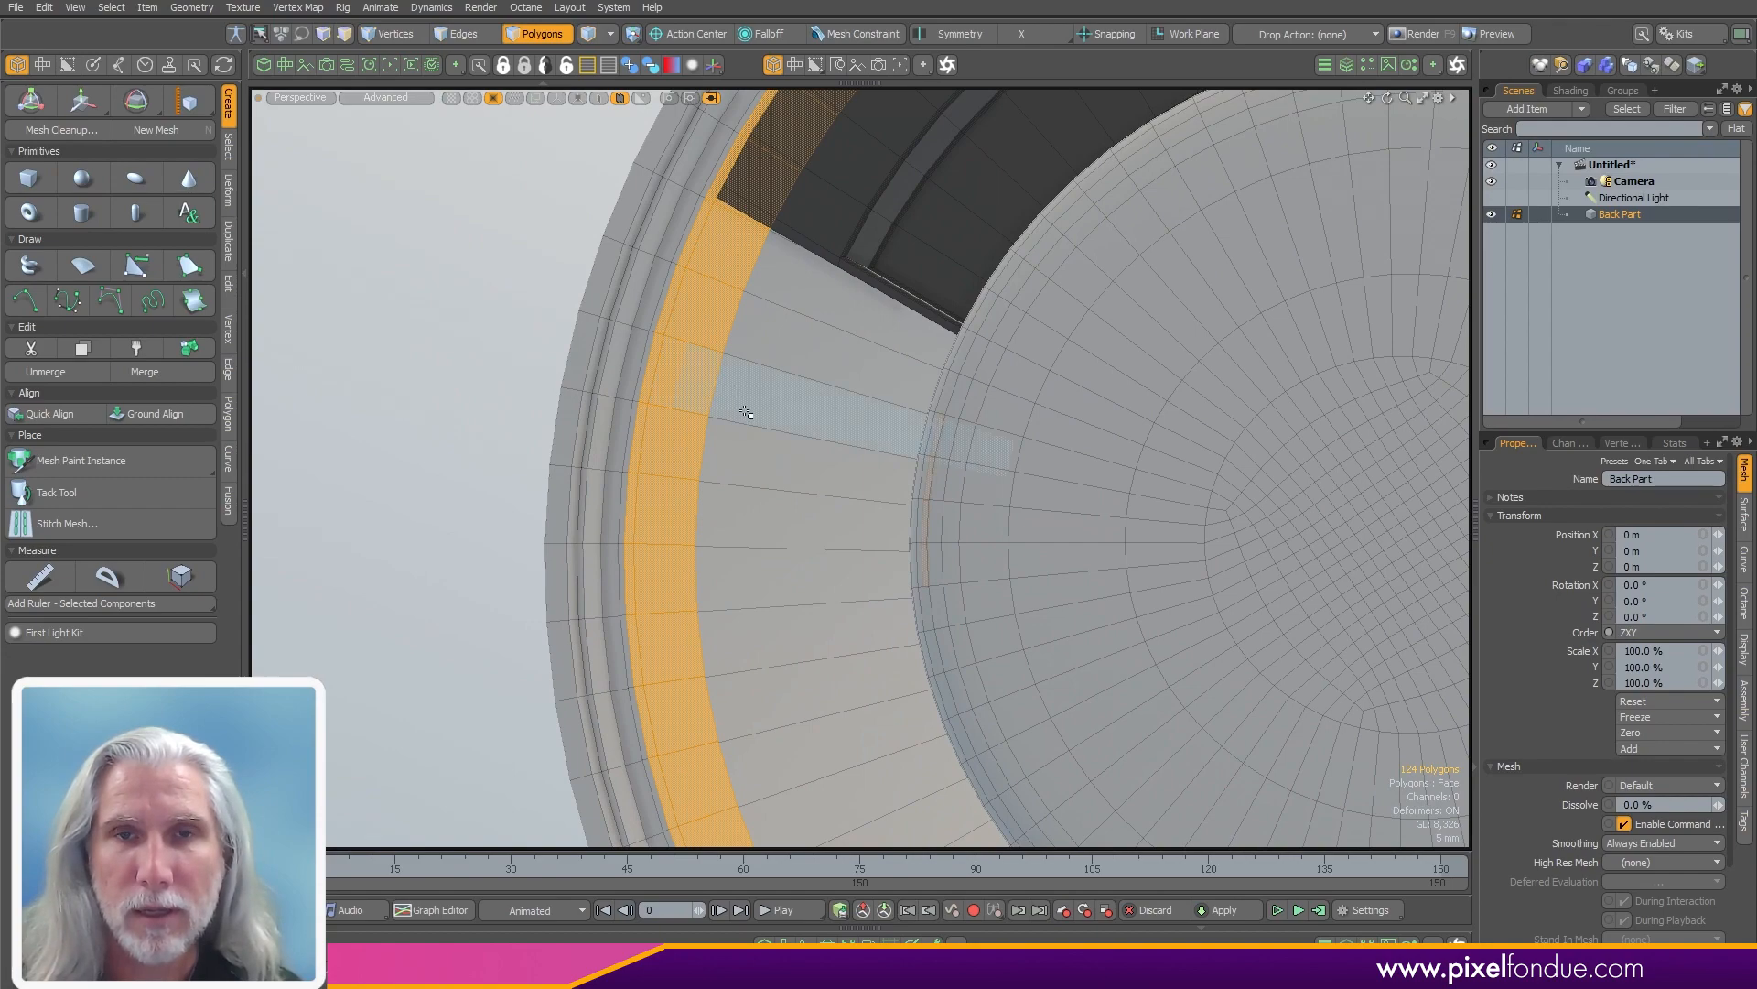
left_click_drag(760, 447, 686, 373, "alt")
left_click(999, 450)
left_click(984, 549, "shift")
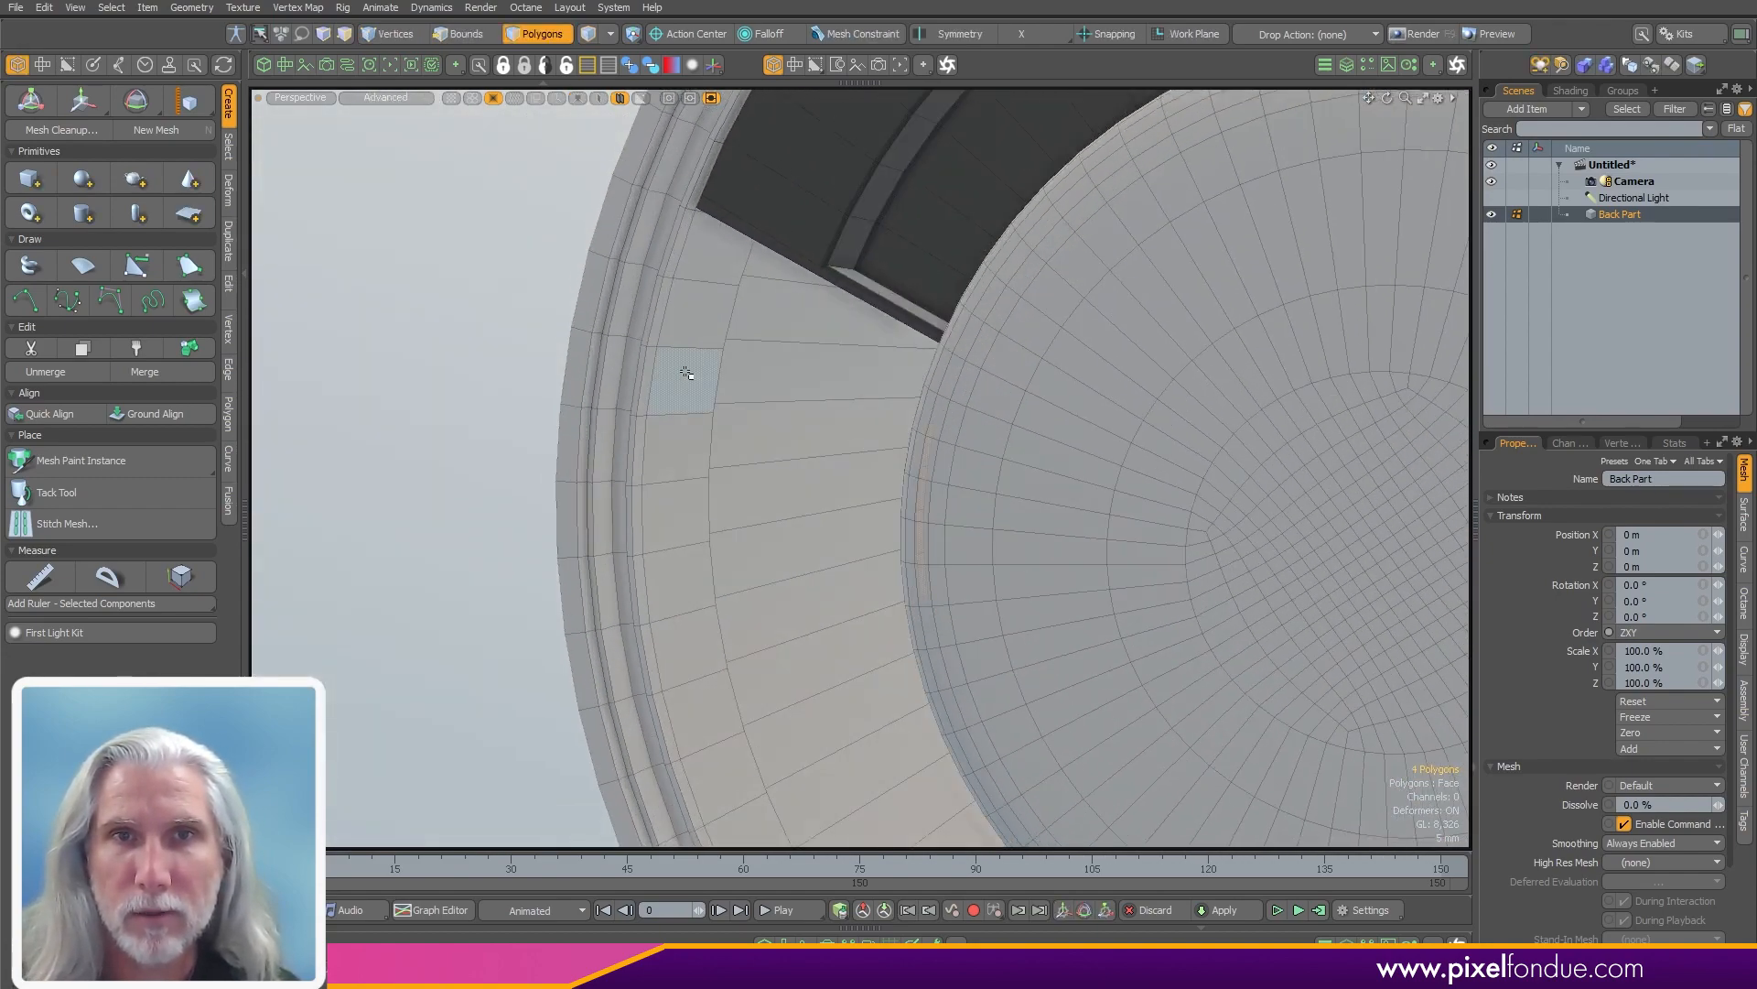
left_click_drag(677, 536, 757, 577, "alt")
right_click(778, 580)
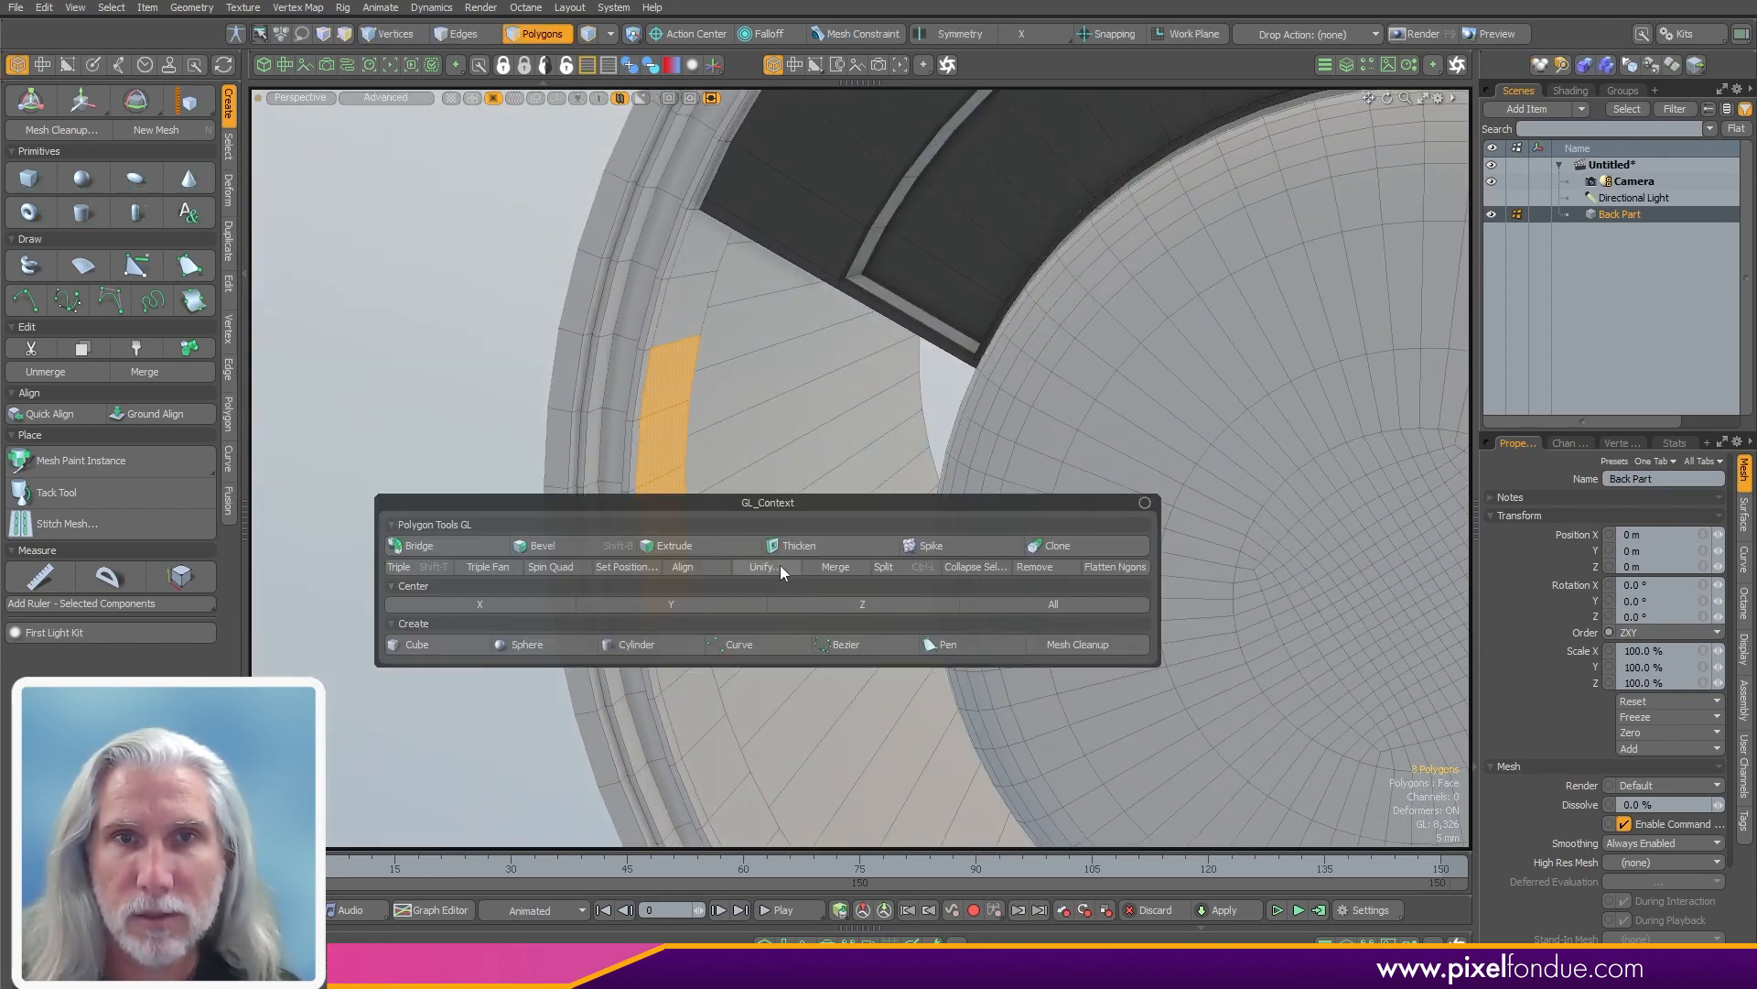
key("alt")
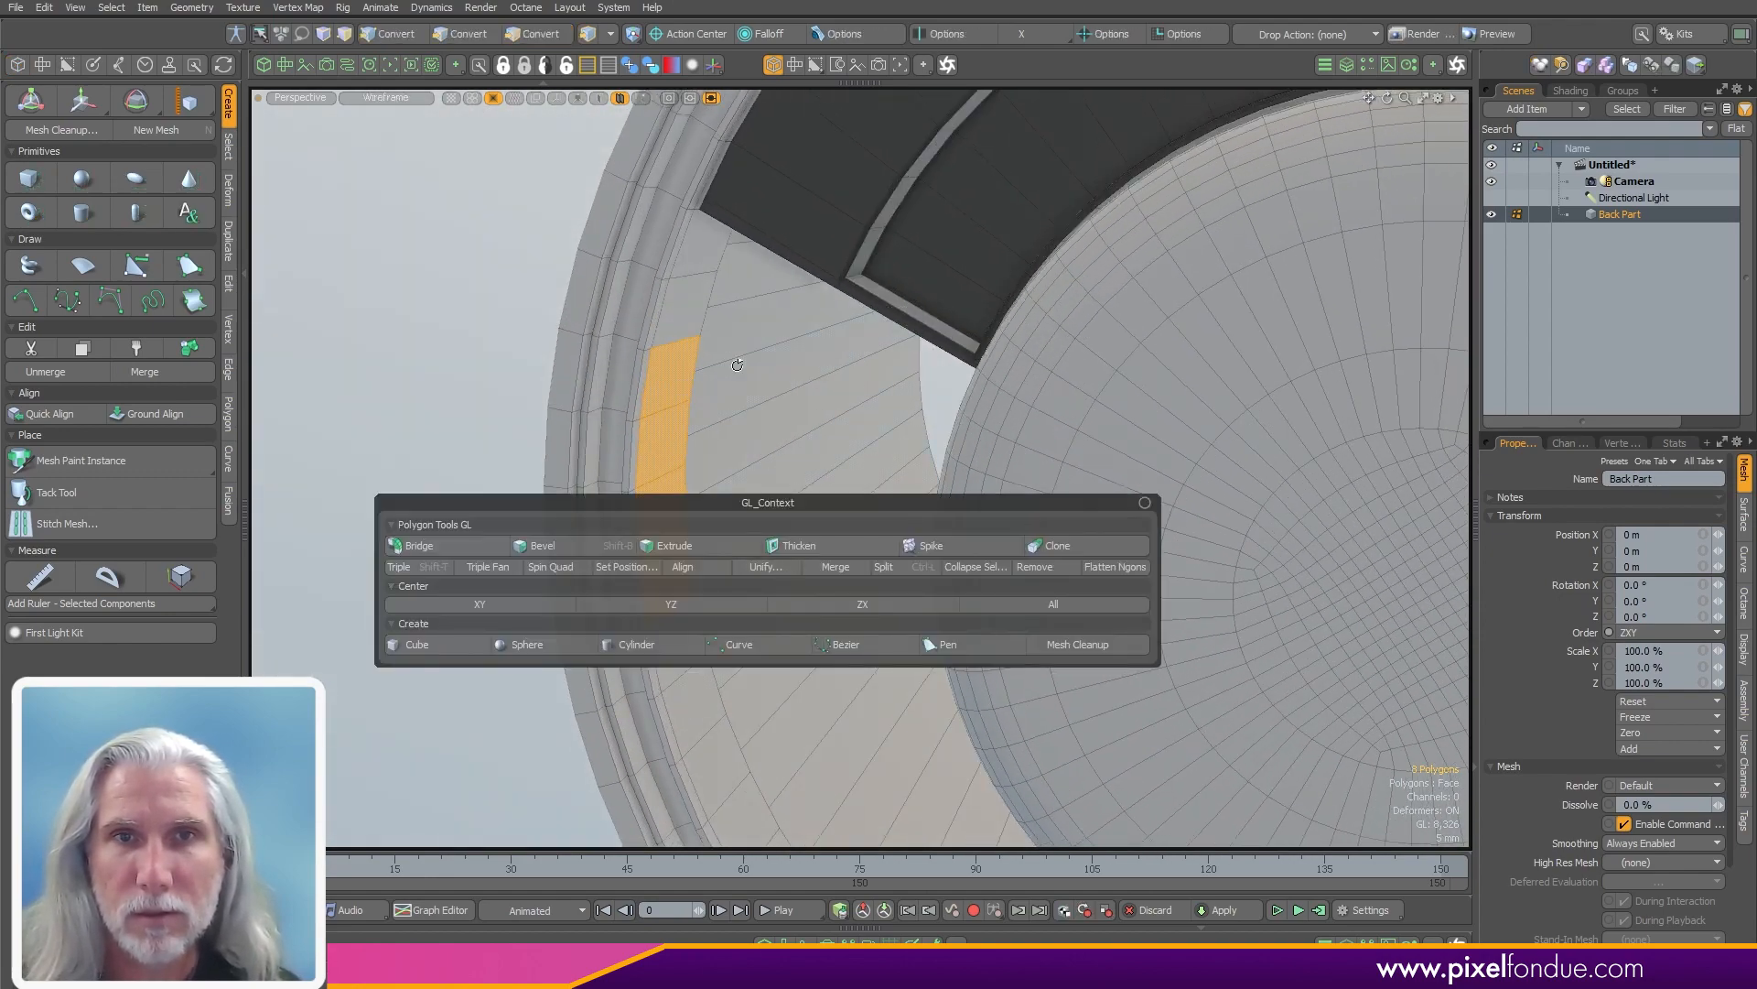
- Replace the ring selection with the four narrow polygons beside its grooved lip and bridge them to the knob's four polygons
left_click_drag(743, 514, 657, 392, "alt")
scroll(661, 373, "up", 4)
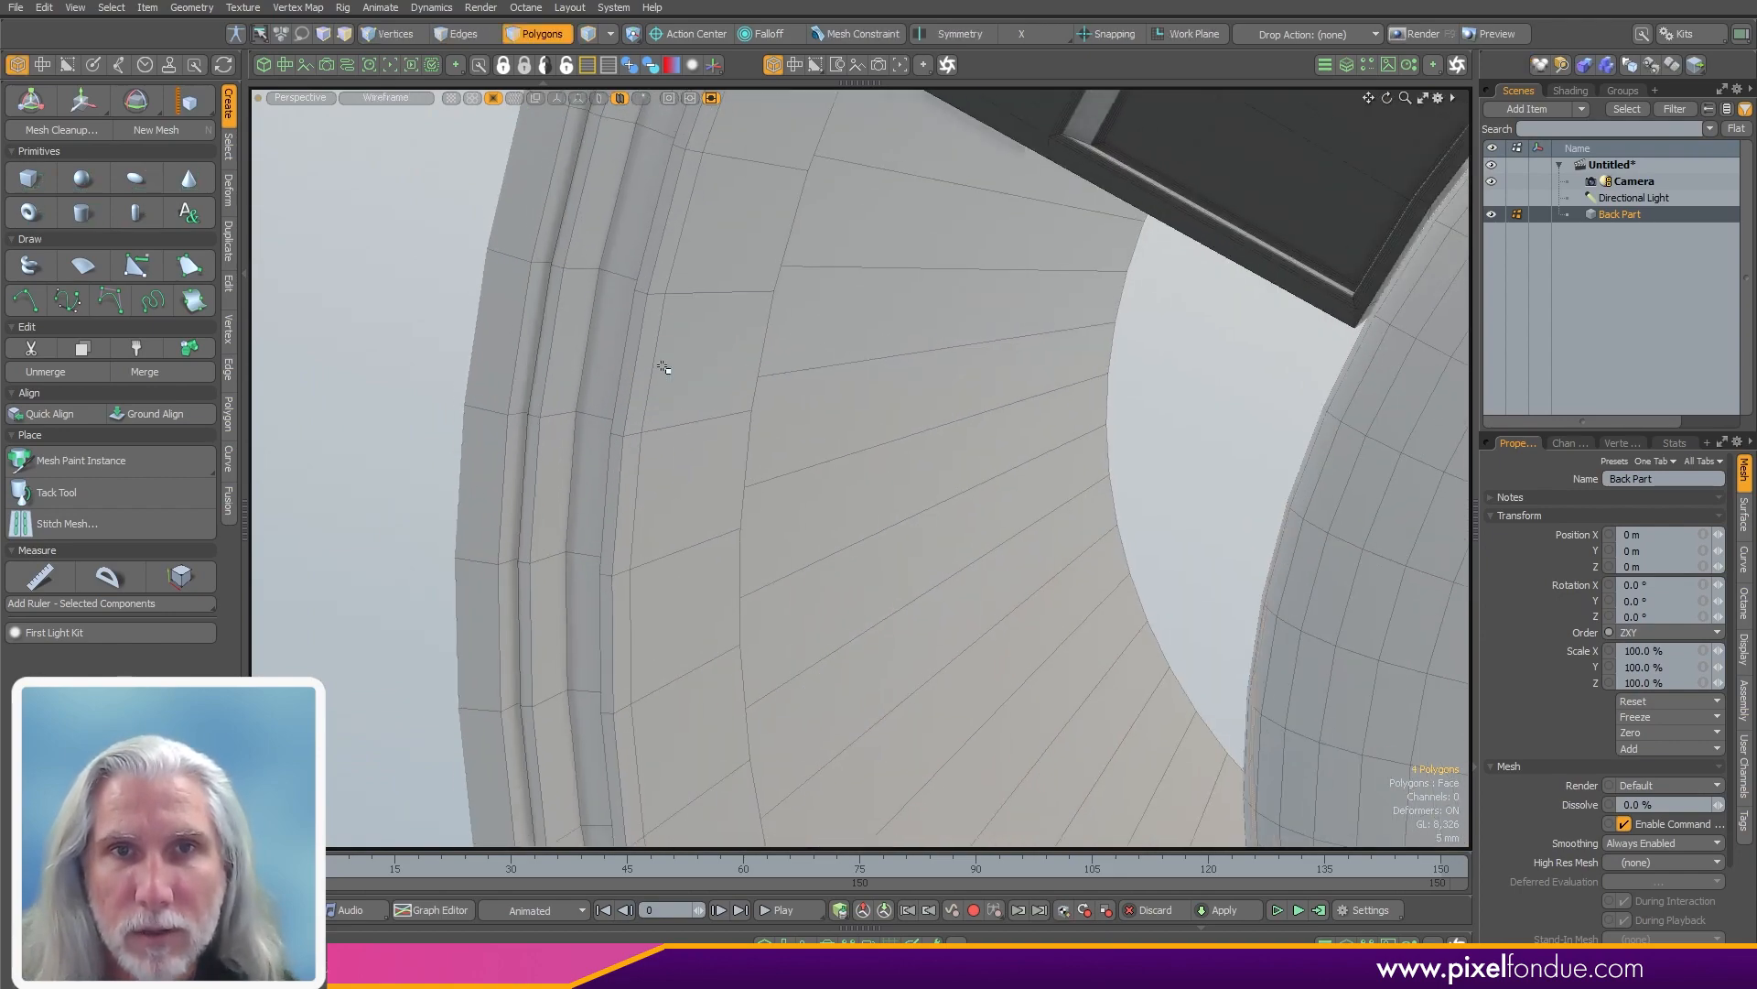
left_click(627, 760, "shift")
scroll(722, 572, "down", 3)
mouse_move(722, 577)
left_mouse_down("alt")
mouse_move(943, 586)
mouse_move(732, 586)
left_mouse_up("alt")
right_click(882, 620)
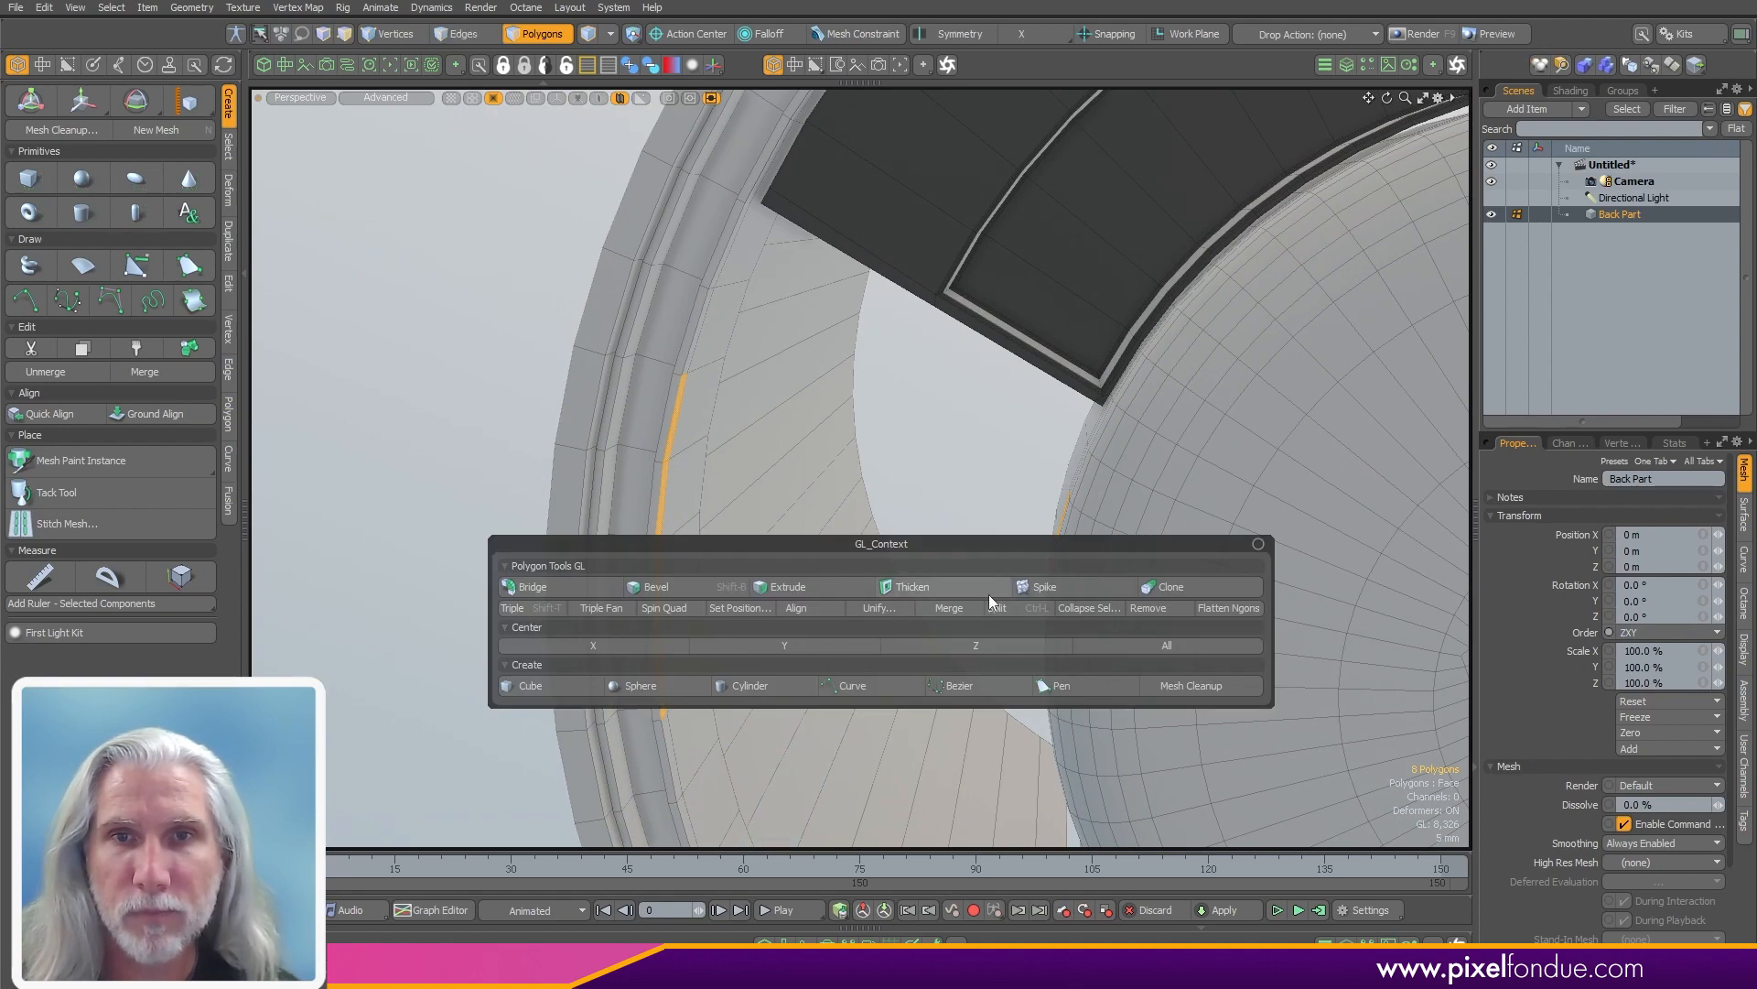
left_click(578, 590)
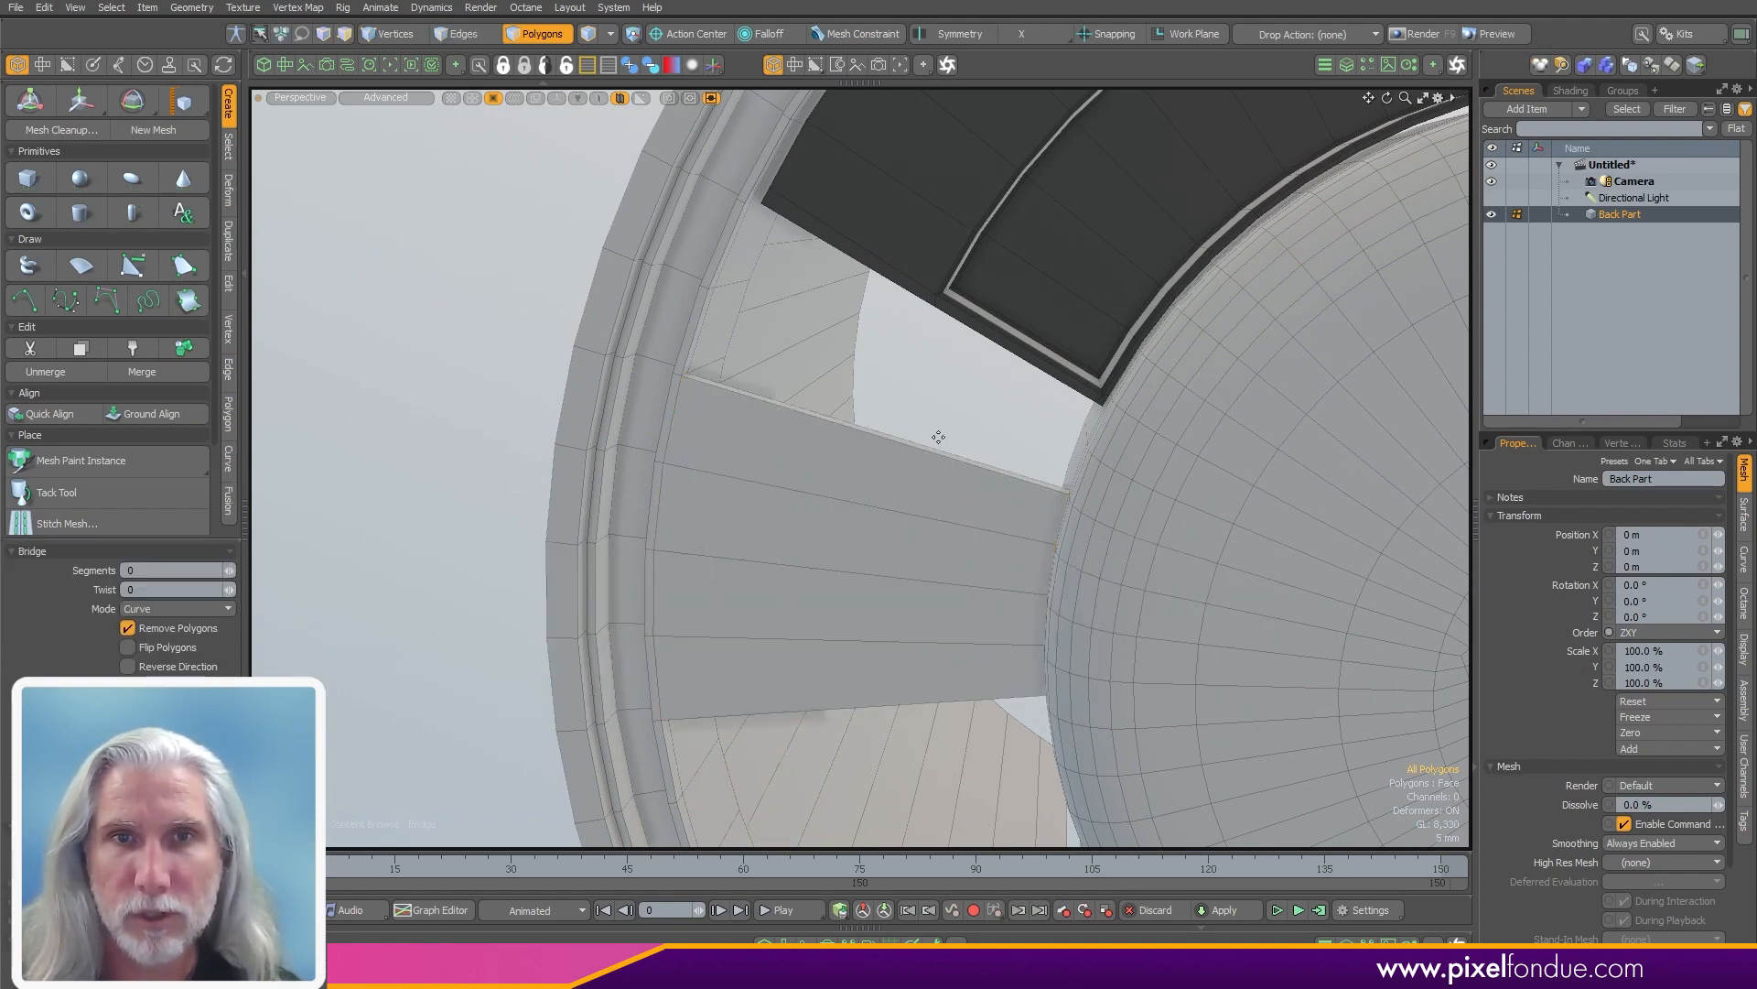
- Load the default hauling for the Bridge tool and raise the bridged arm to 9 segments
scroll(937, 436, "up", 3)
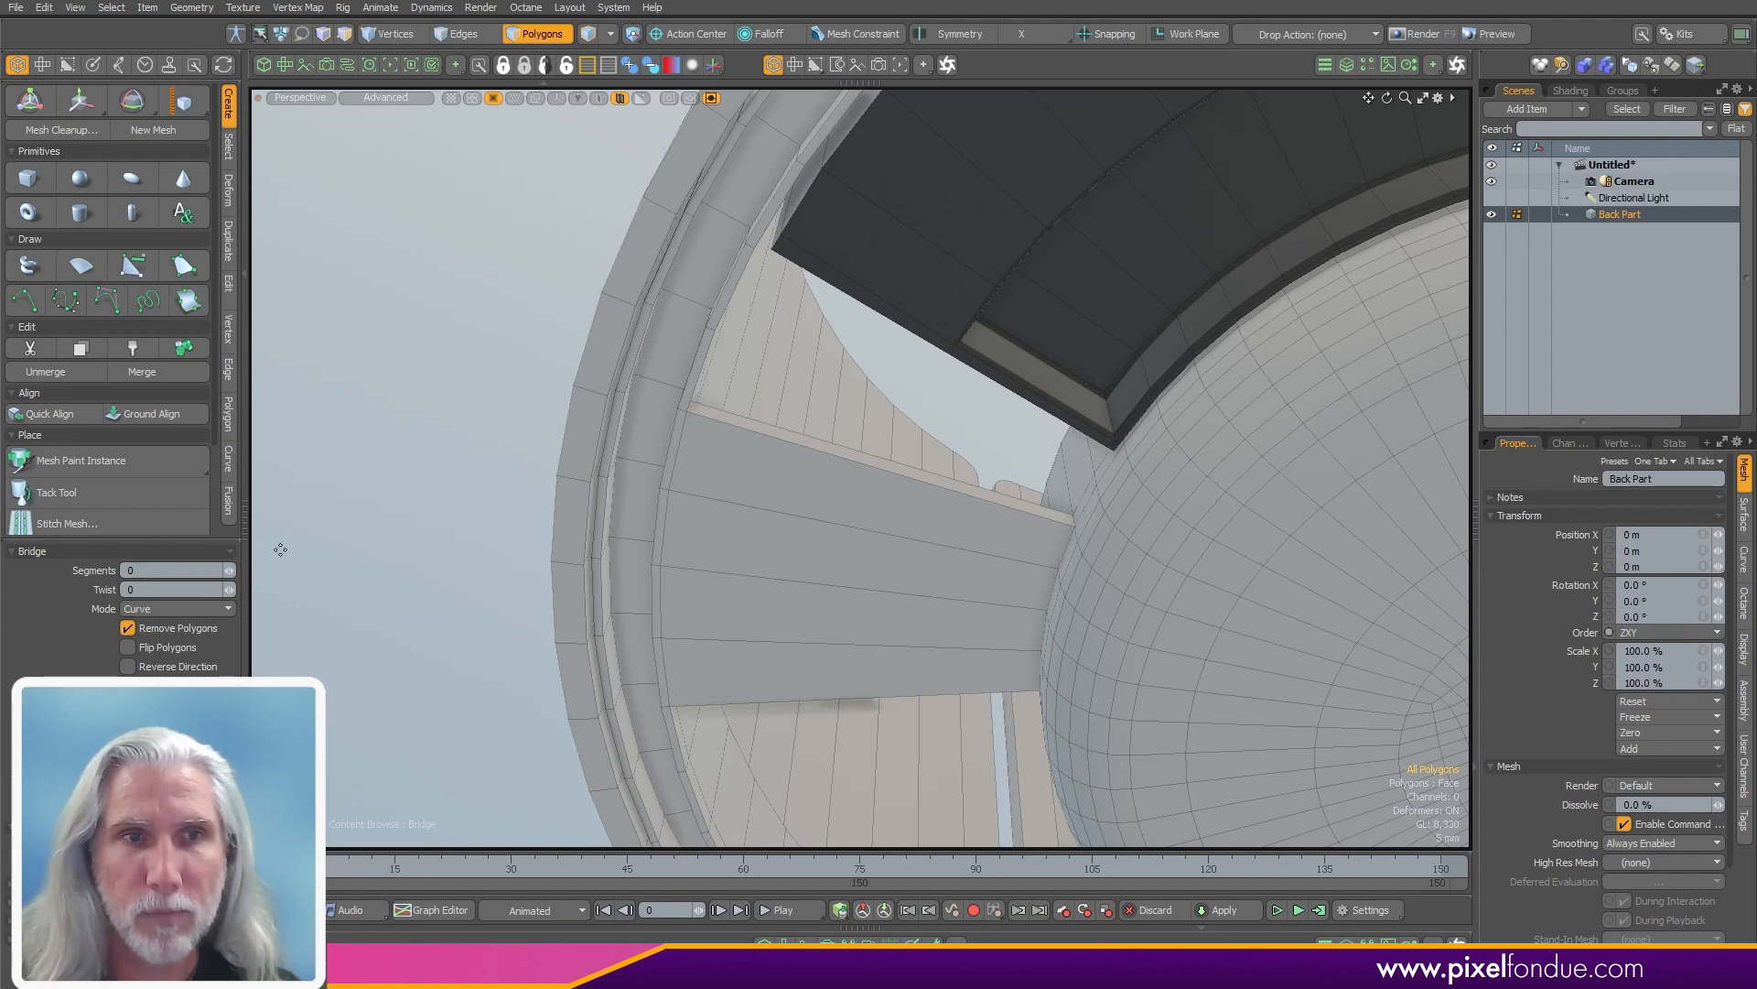
left_click(206, 551)
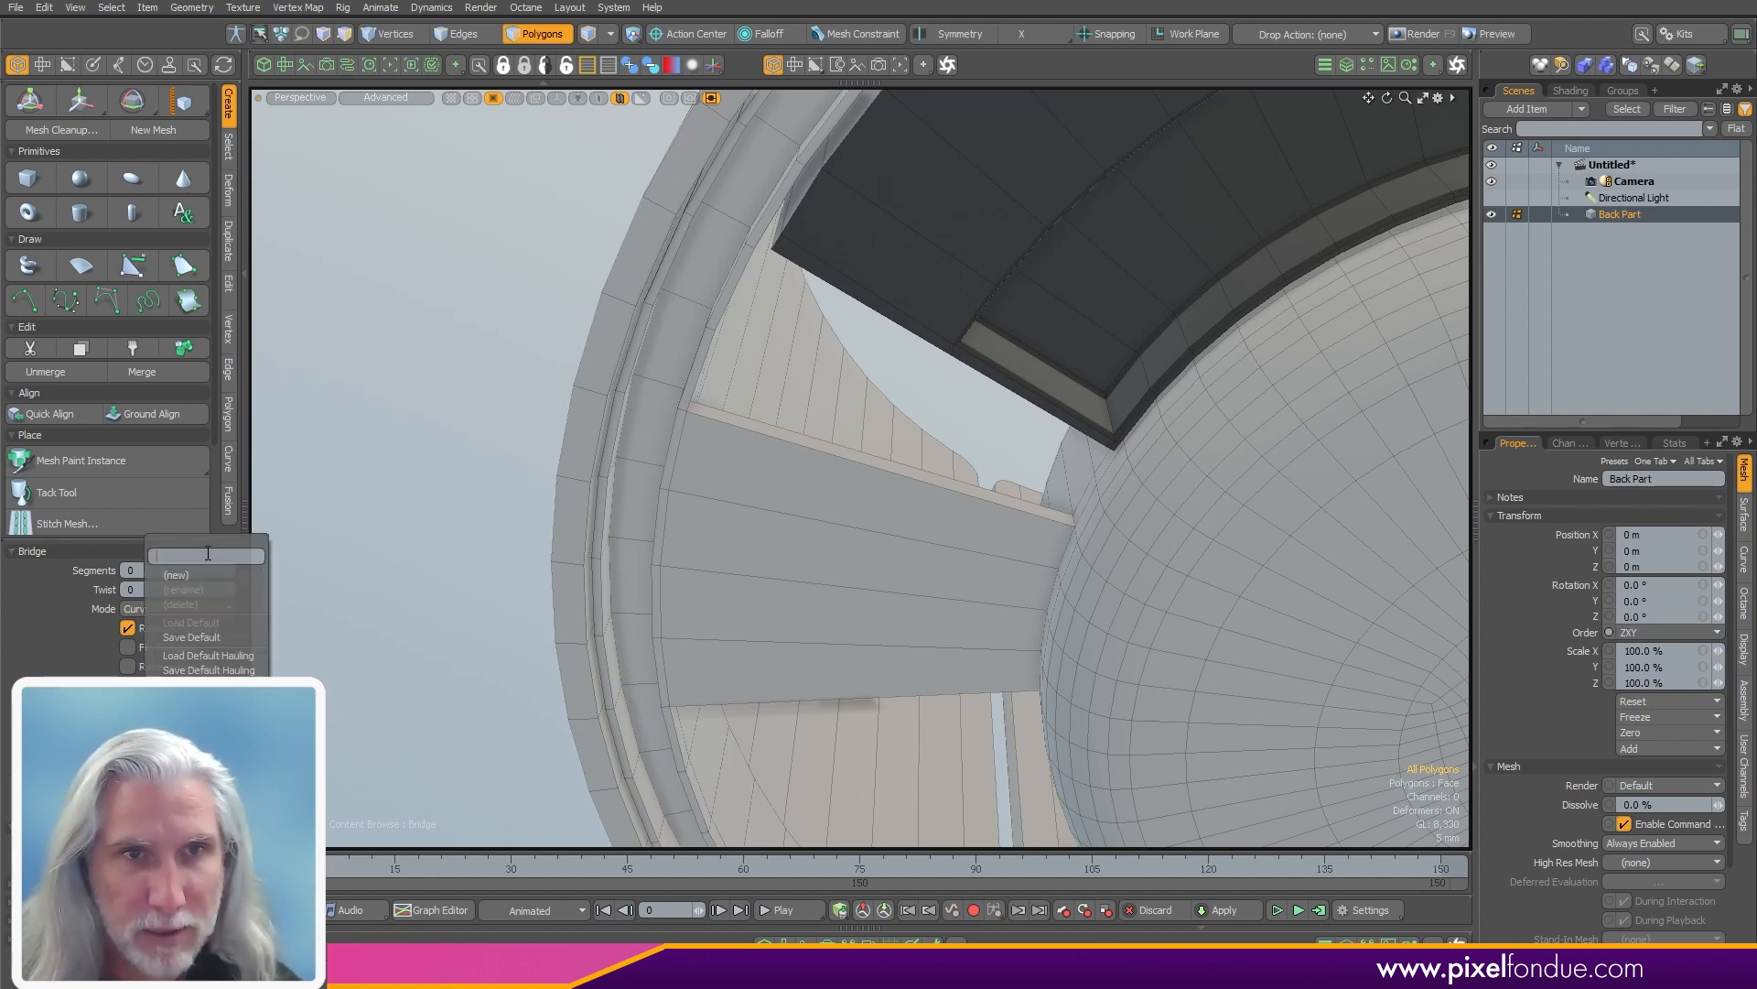
left_click(207, 655)
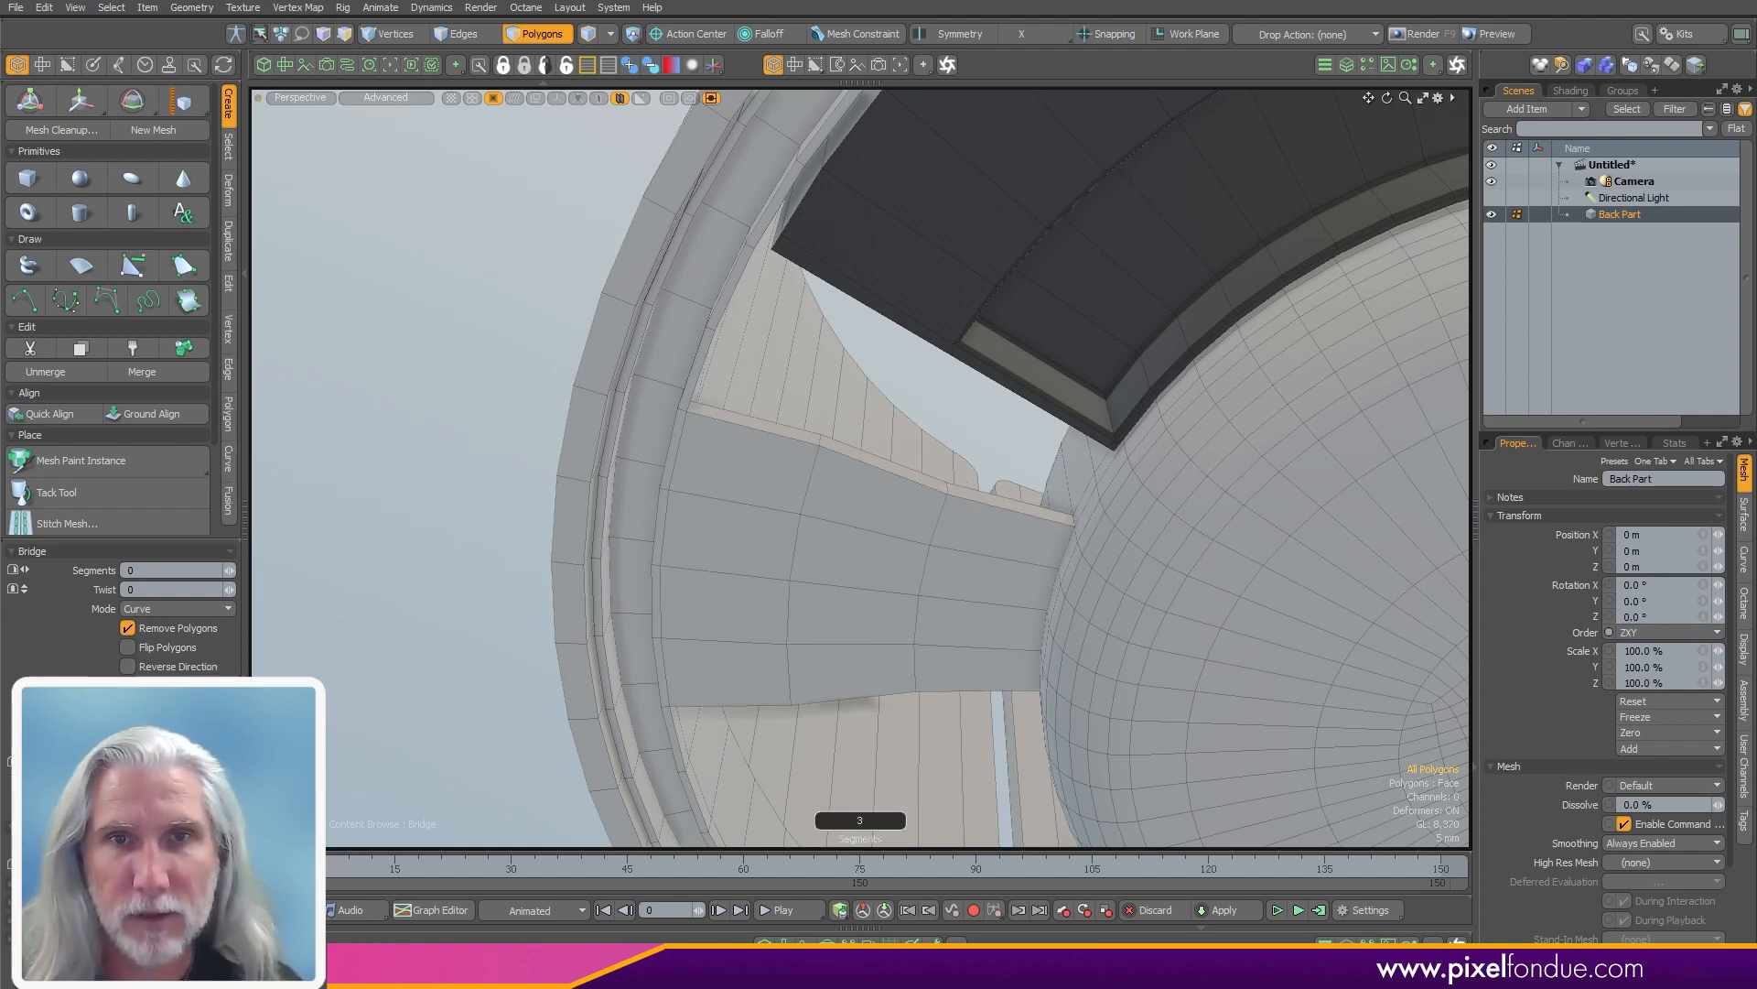
left_click_drag(851, 586, 1034, 454)
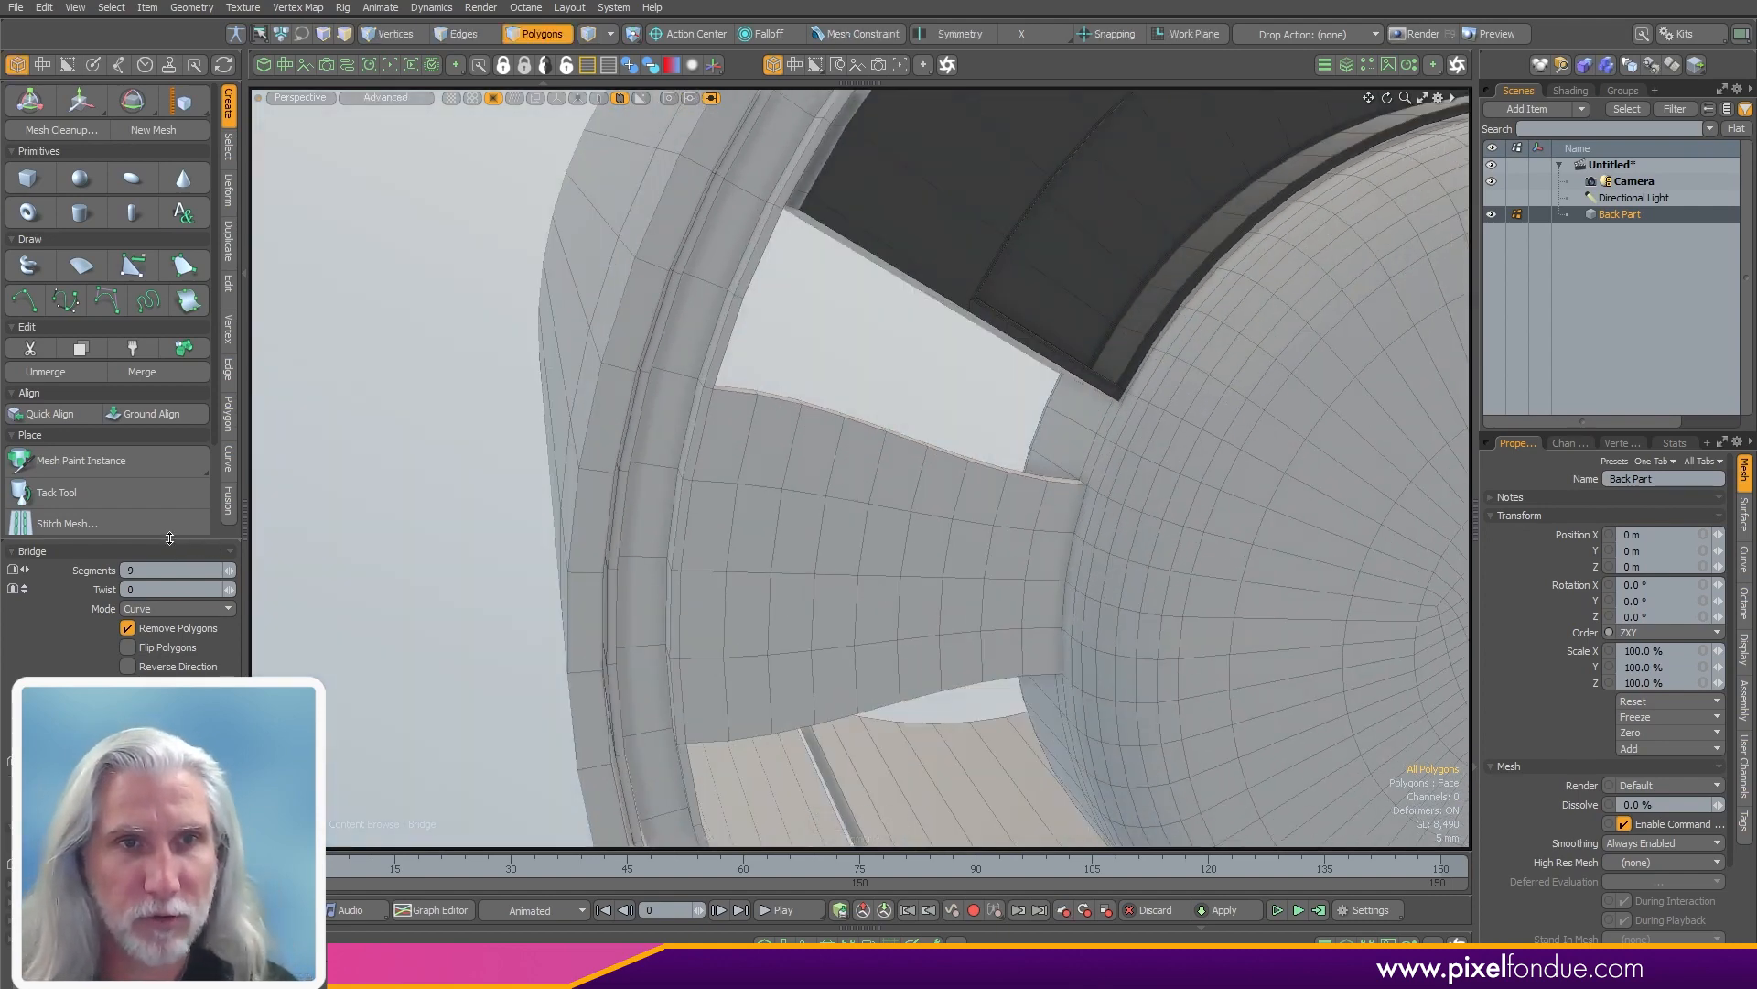
left_click_drag(170, 542, 169, 368)
left_click_drag(877, 416, 947, 494, "alt")
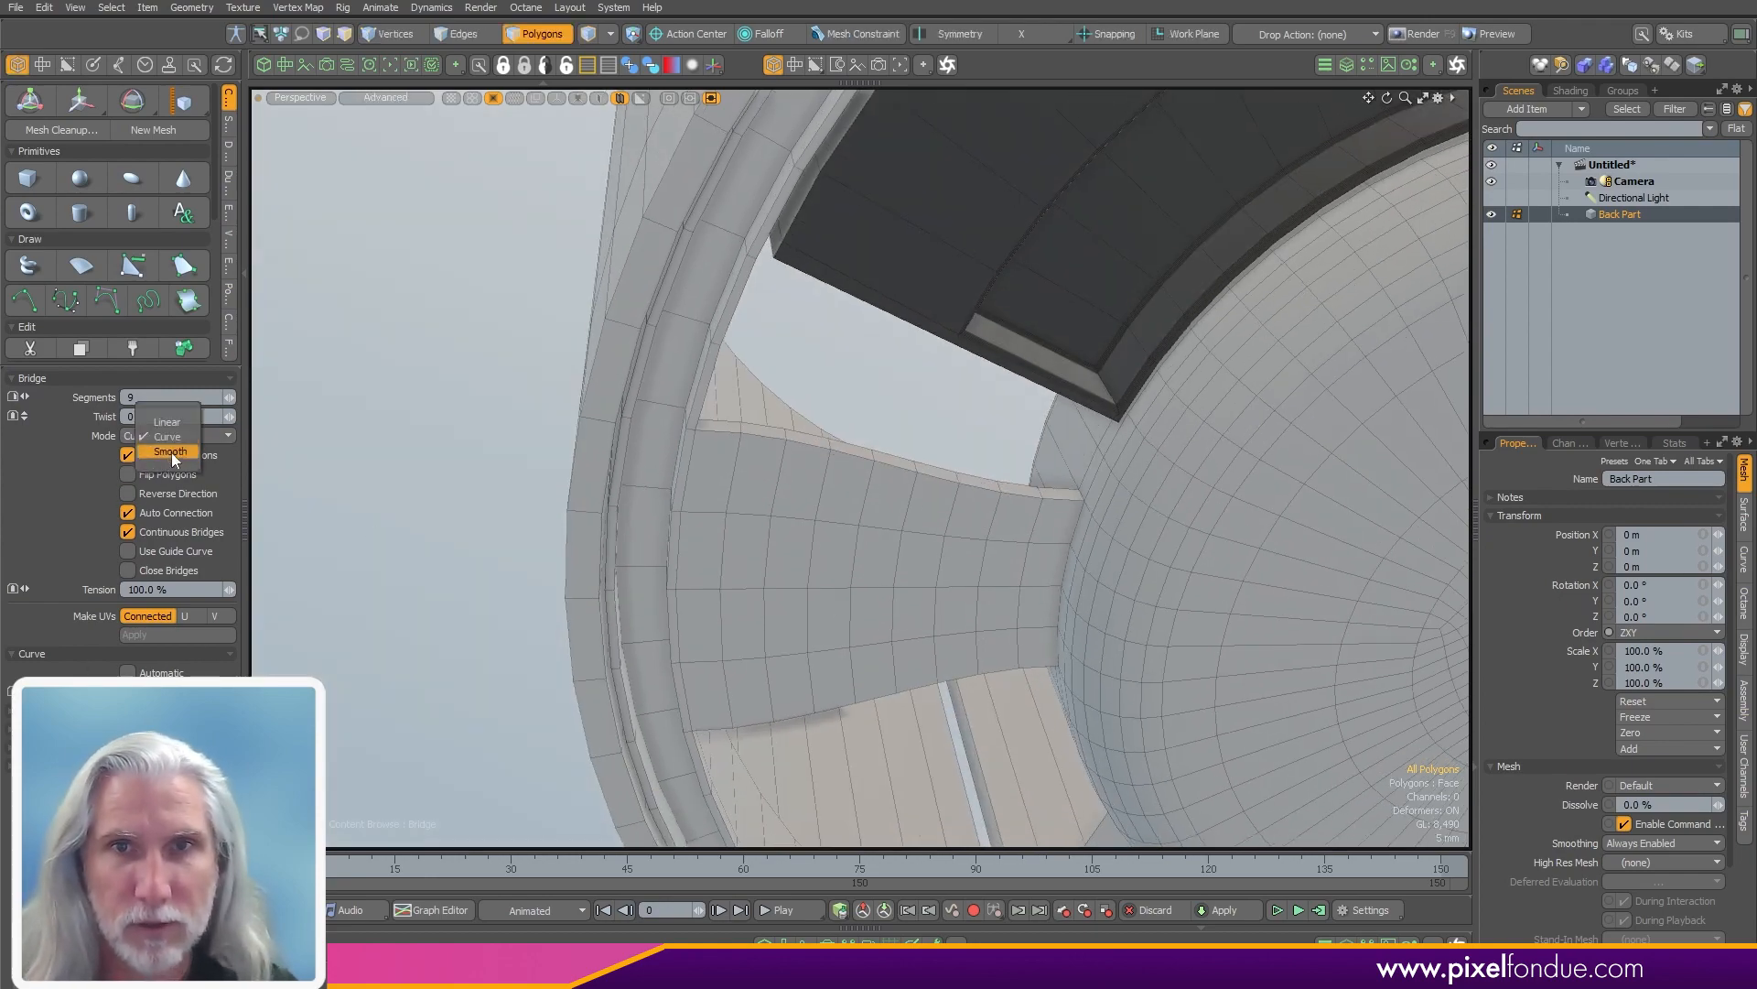
- Compare the Smooth bridge mode, switch the arm's bridge to Linear and reduce it to 6 segments
left_click(172, 452)
left_click(212, 437)
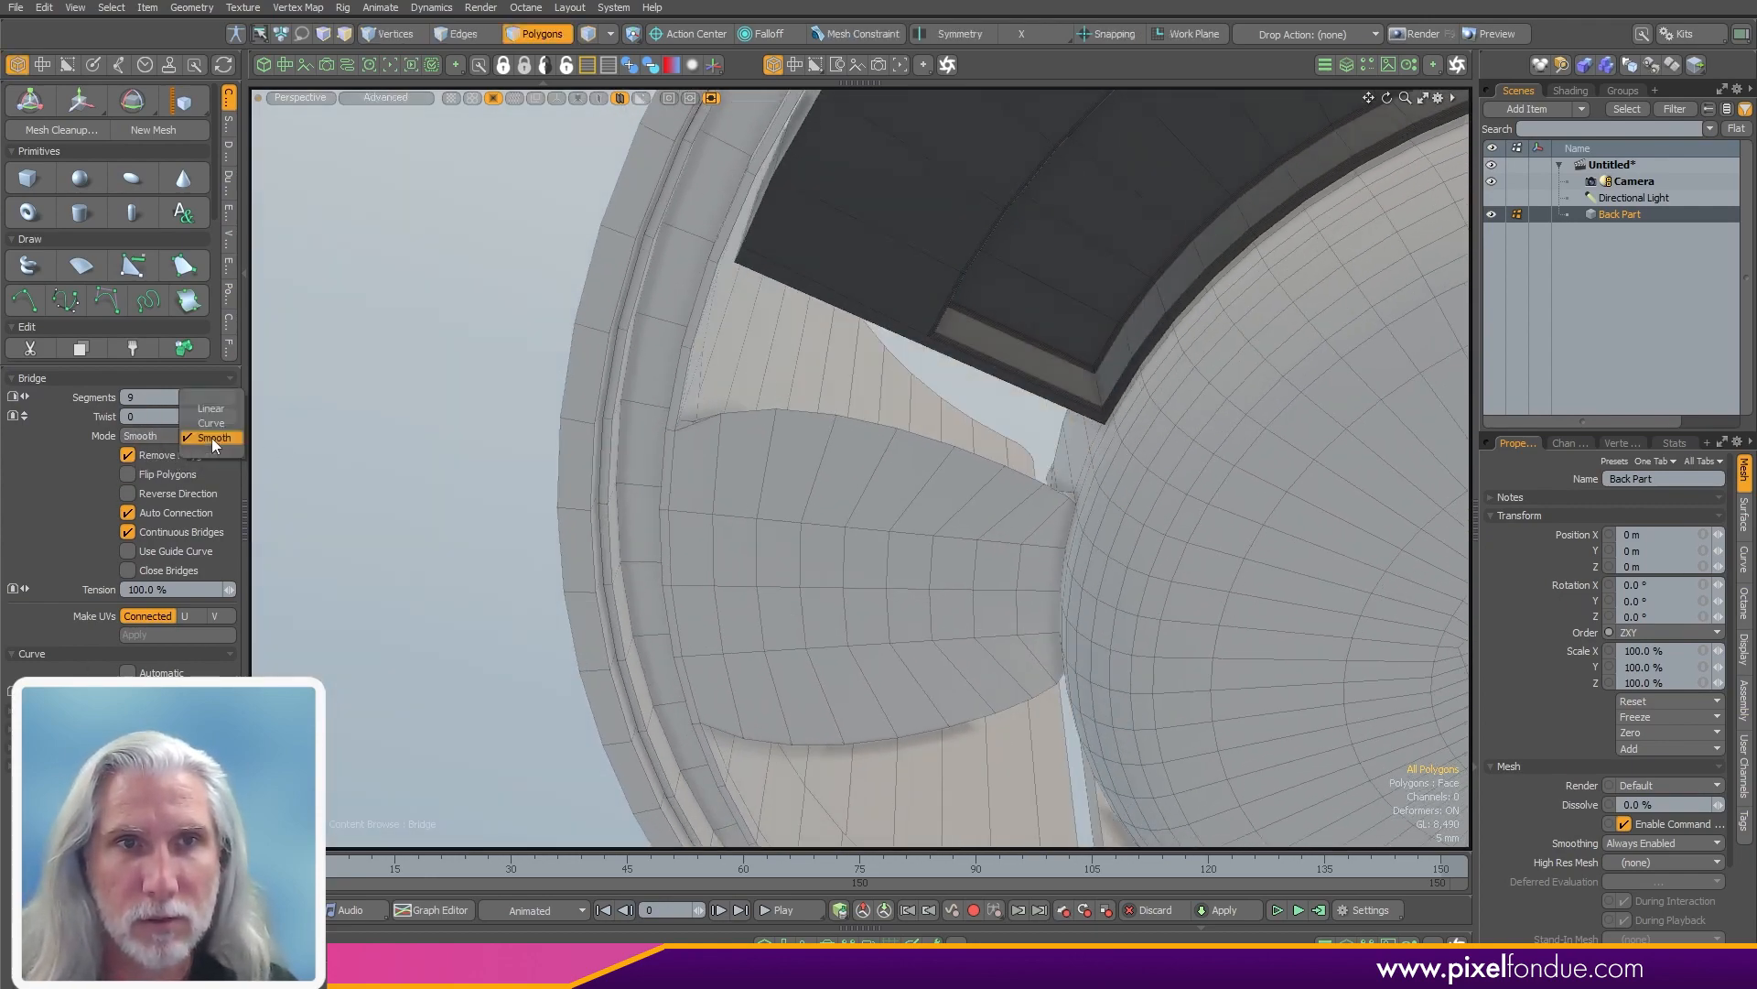
left_click(211, 409)
left_click_drag(714, 457, 858, 611, "alt")
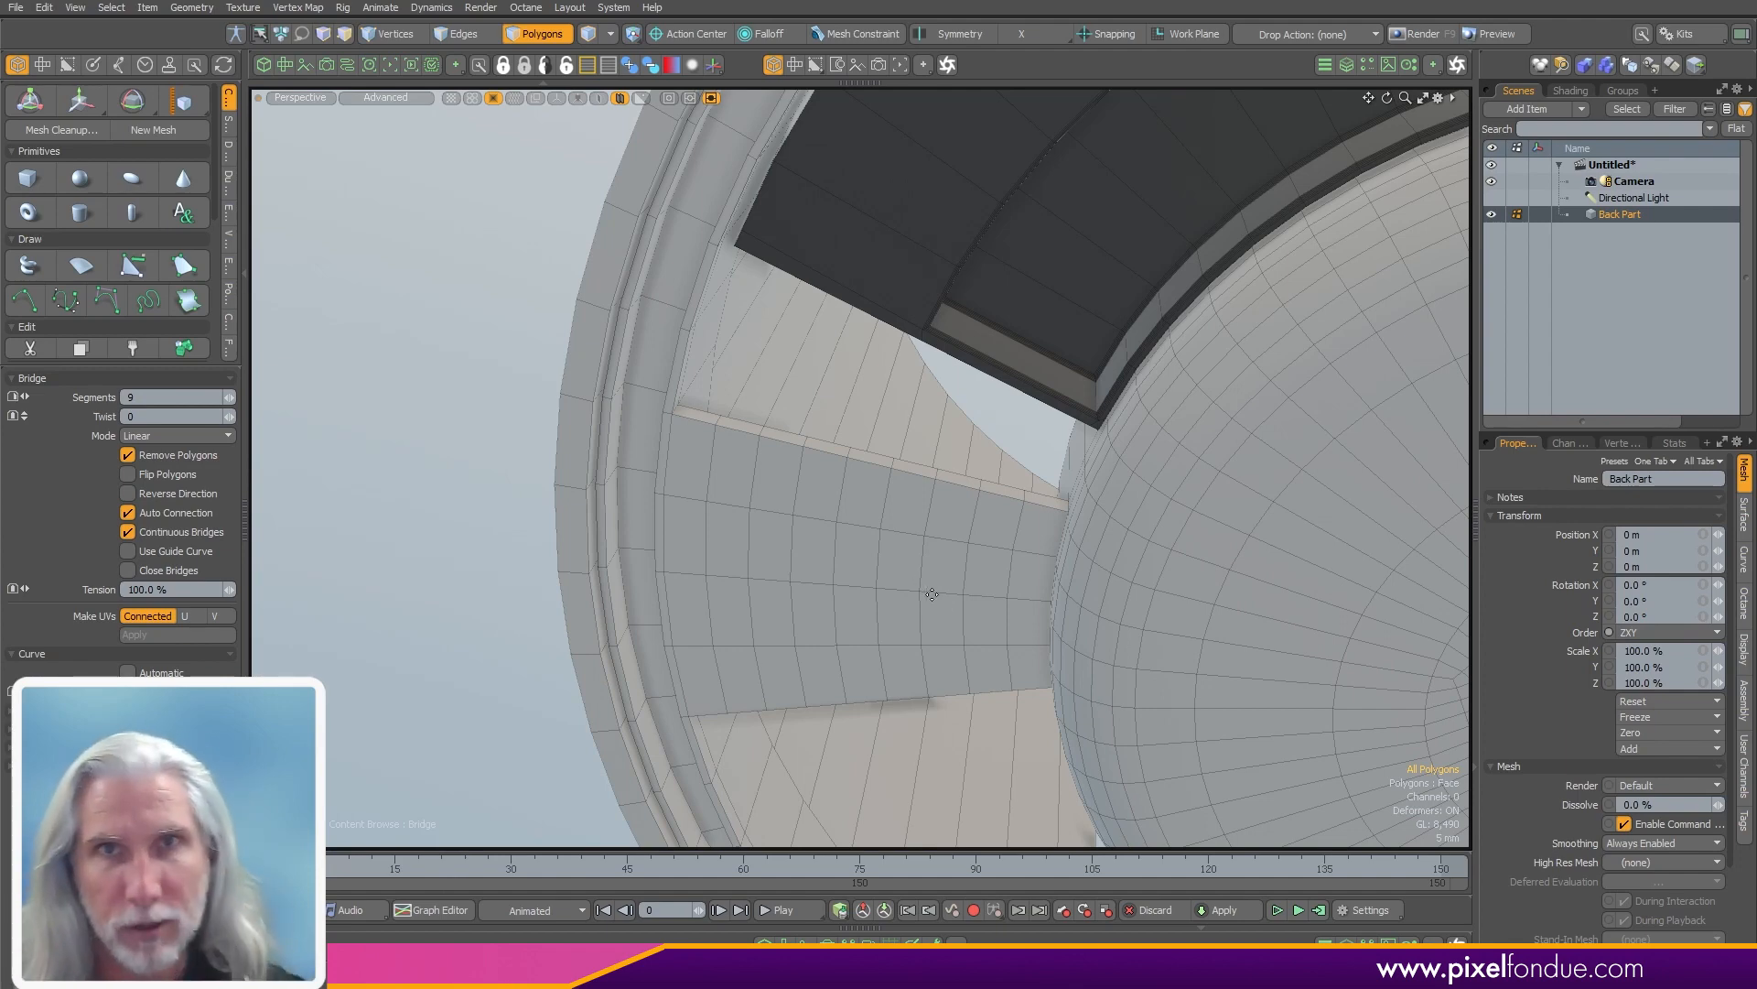
mouse_move(923, 575)
left_mouse_down()
mouse_move(878, 575)
mouse_move(1001, 573)
mouse_move(941, 564)
left_mouse_up()
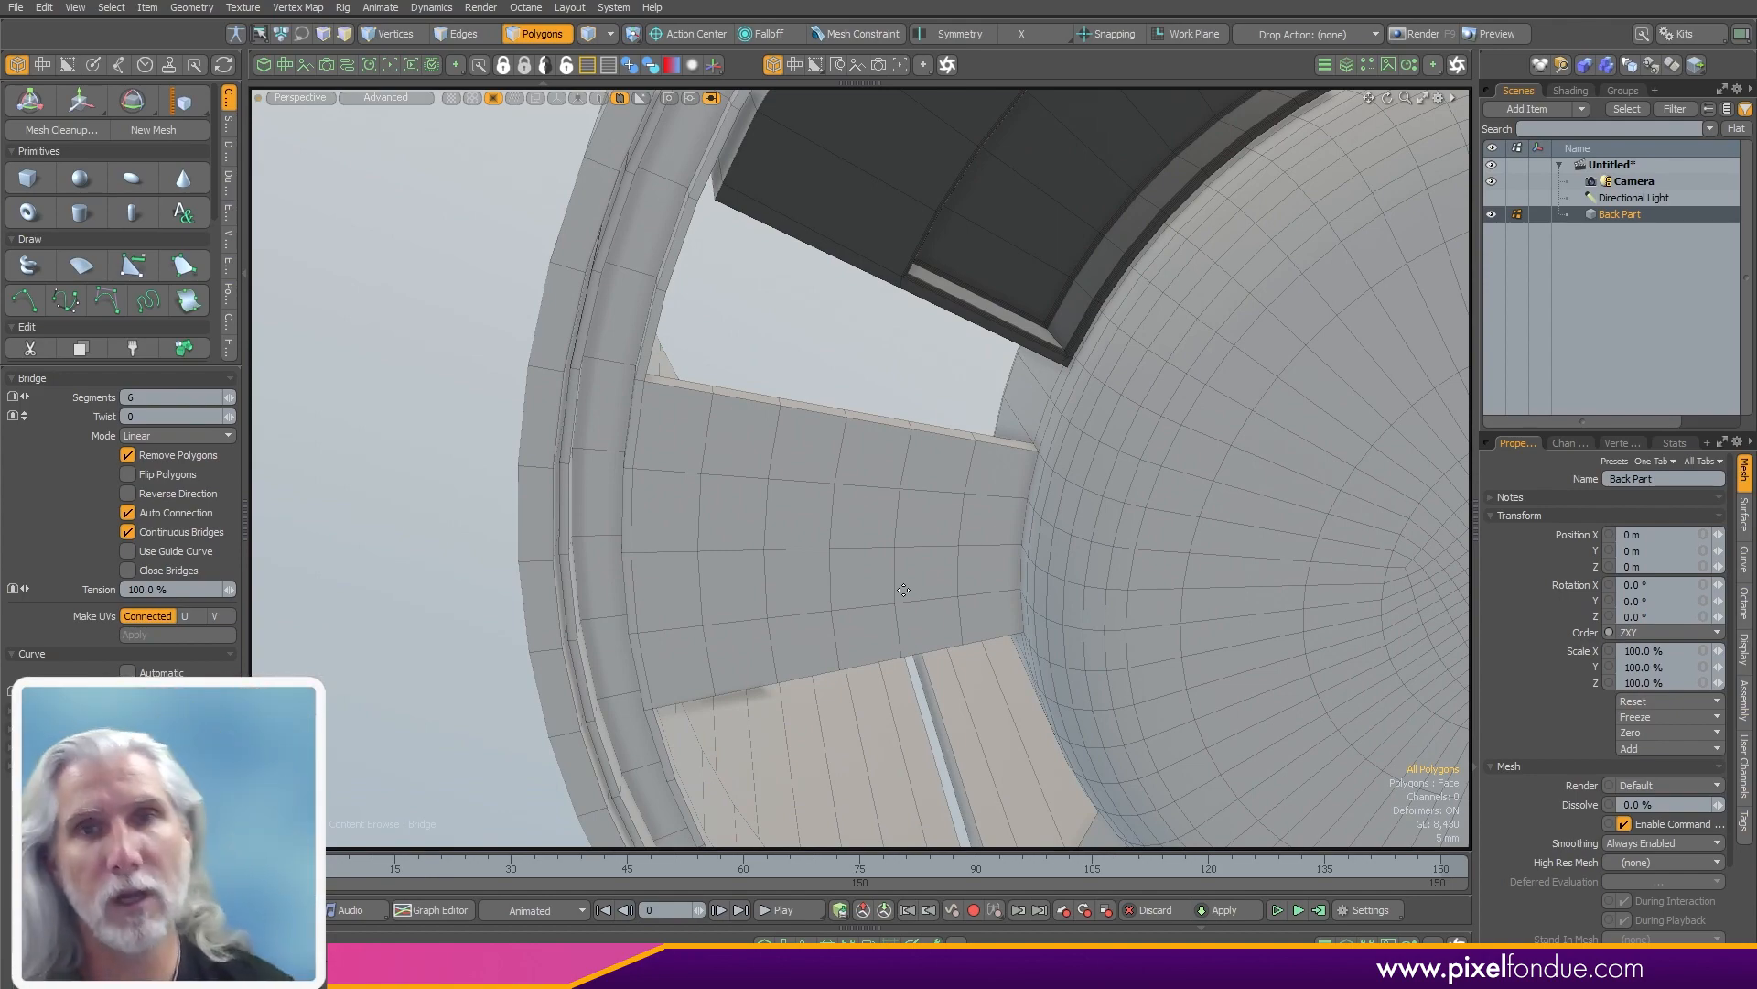
- Finish the bridge, select the arm's short corner edges where it meets the knob, and round them with Edge Bevel
left_click_drag(944, 564, 803, 530, "ctrl+alt")
left_click_drag(1034, 528, 879, 366, "ctrl+alt")
left_click_drag(733, 334, 907, 337, "ctrl+alt")
left_click_drag(906, 337, 802, 421, "alt")
key("q")
key("2")
left_click_drag(805, 580, 833, 526, "alt")
left_click_drag(833, 526, 854, 473, "alt+shift")
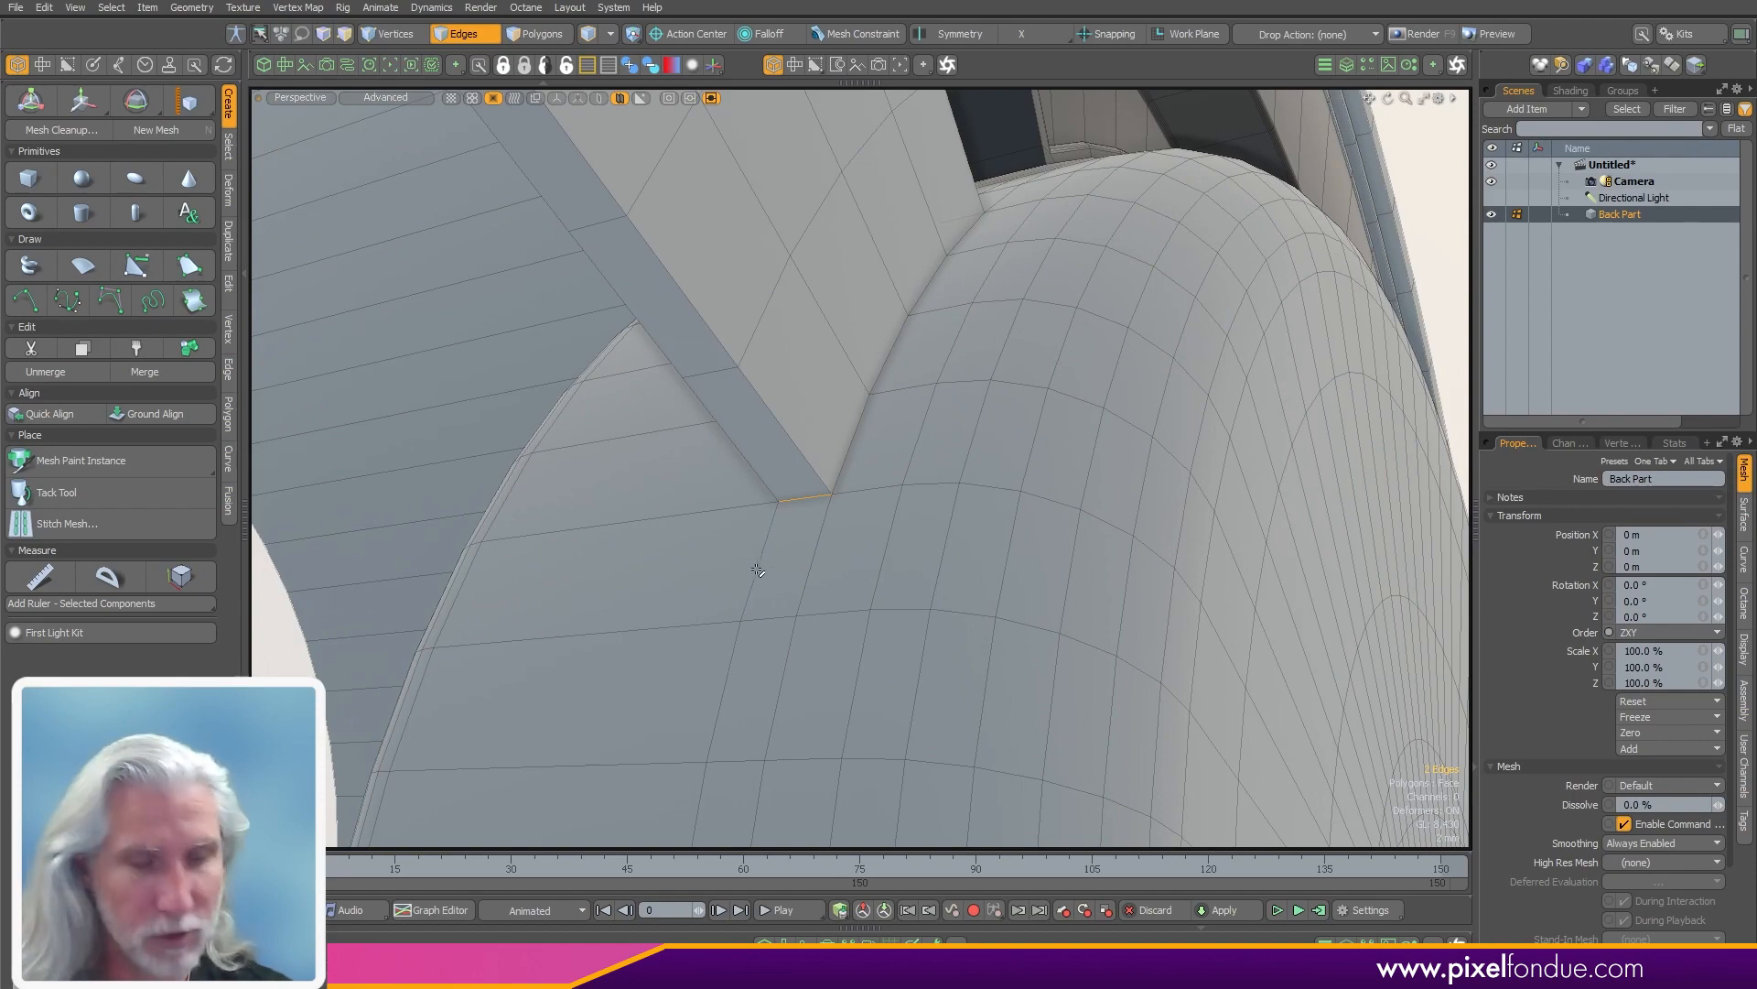
key("b")
left_click_drag(758, 570, 778, 570)
left_click_drag(952, 540, 807, 556, "alt")
left_click_drag(1102, 392, 774, 500, "ctrl+alt")
key("q")
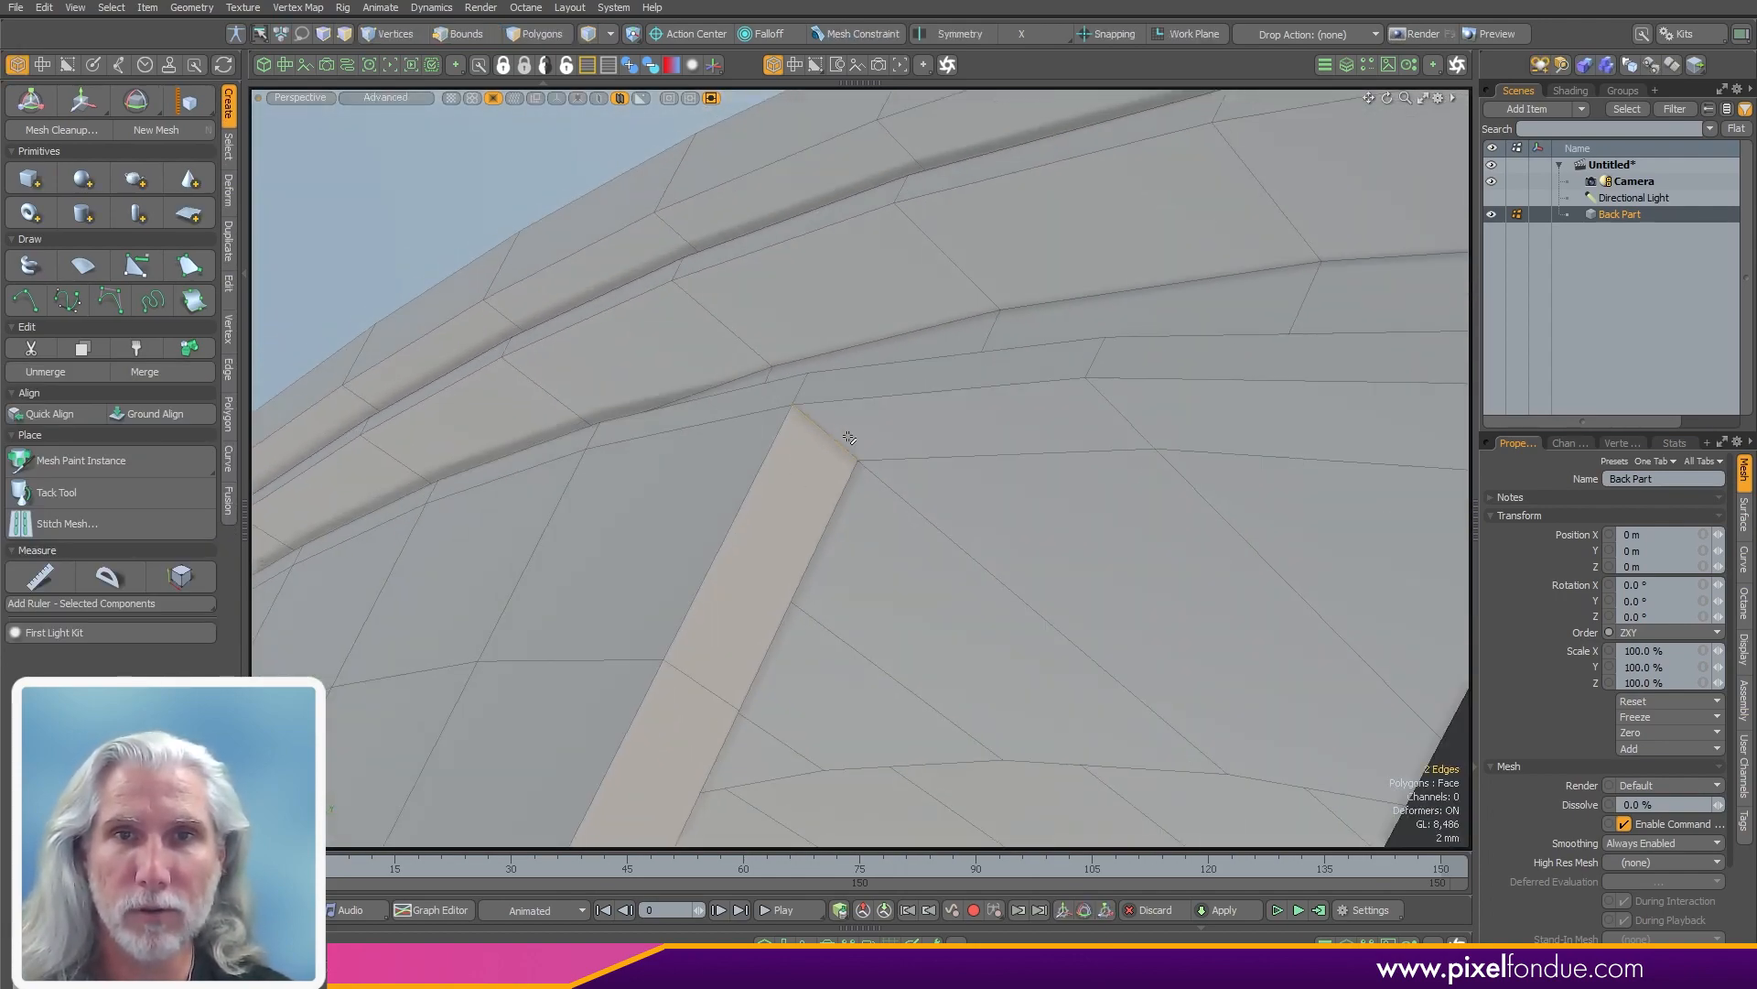
- Round the arm's corner edges at the ring with a 7.01 mm Edge Bevel at round level 3
key("b")
left_click_drag(949, 536, 1003, 536)
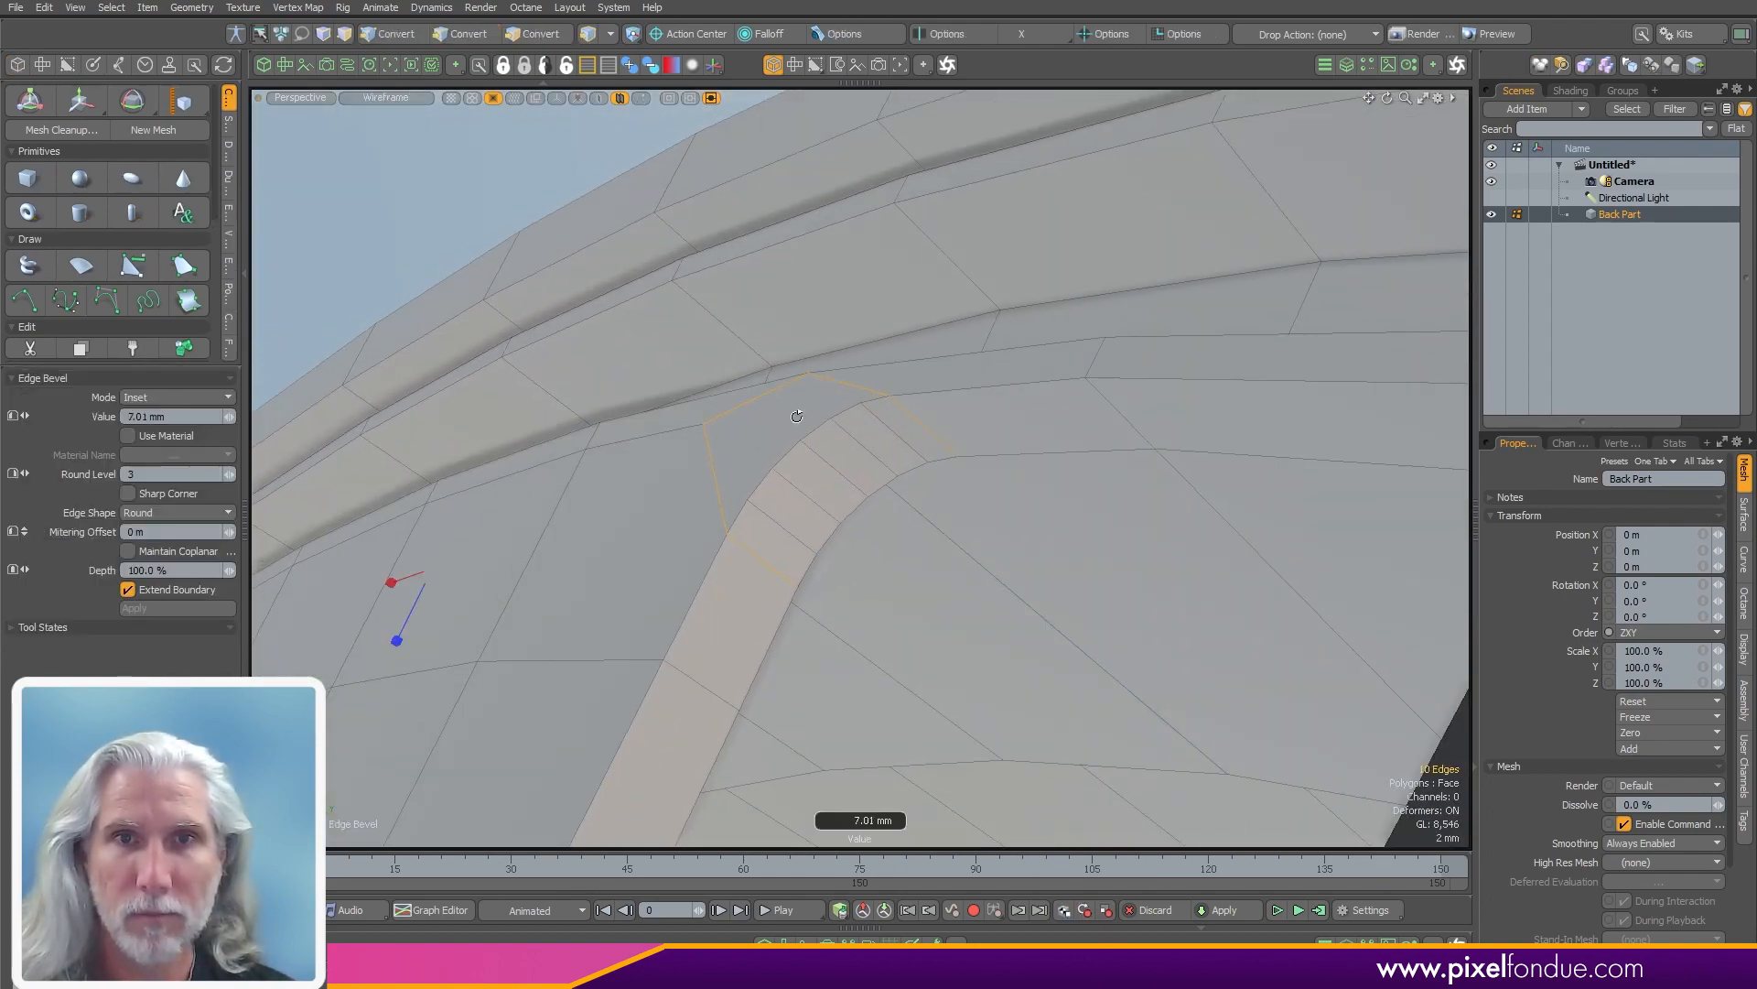
left_click_drag(796, 412, 1114, 500, "alt")
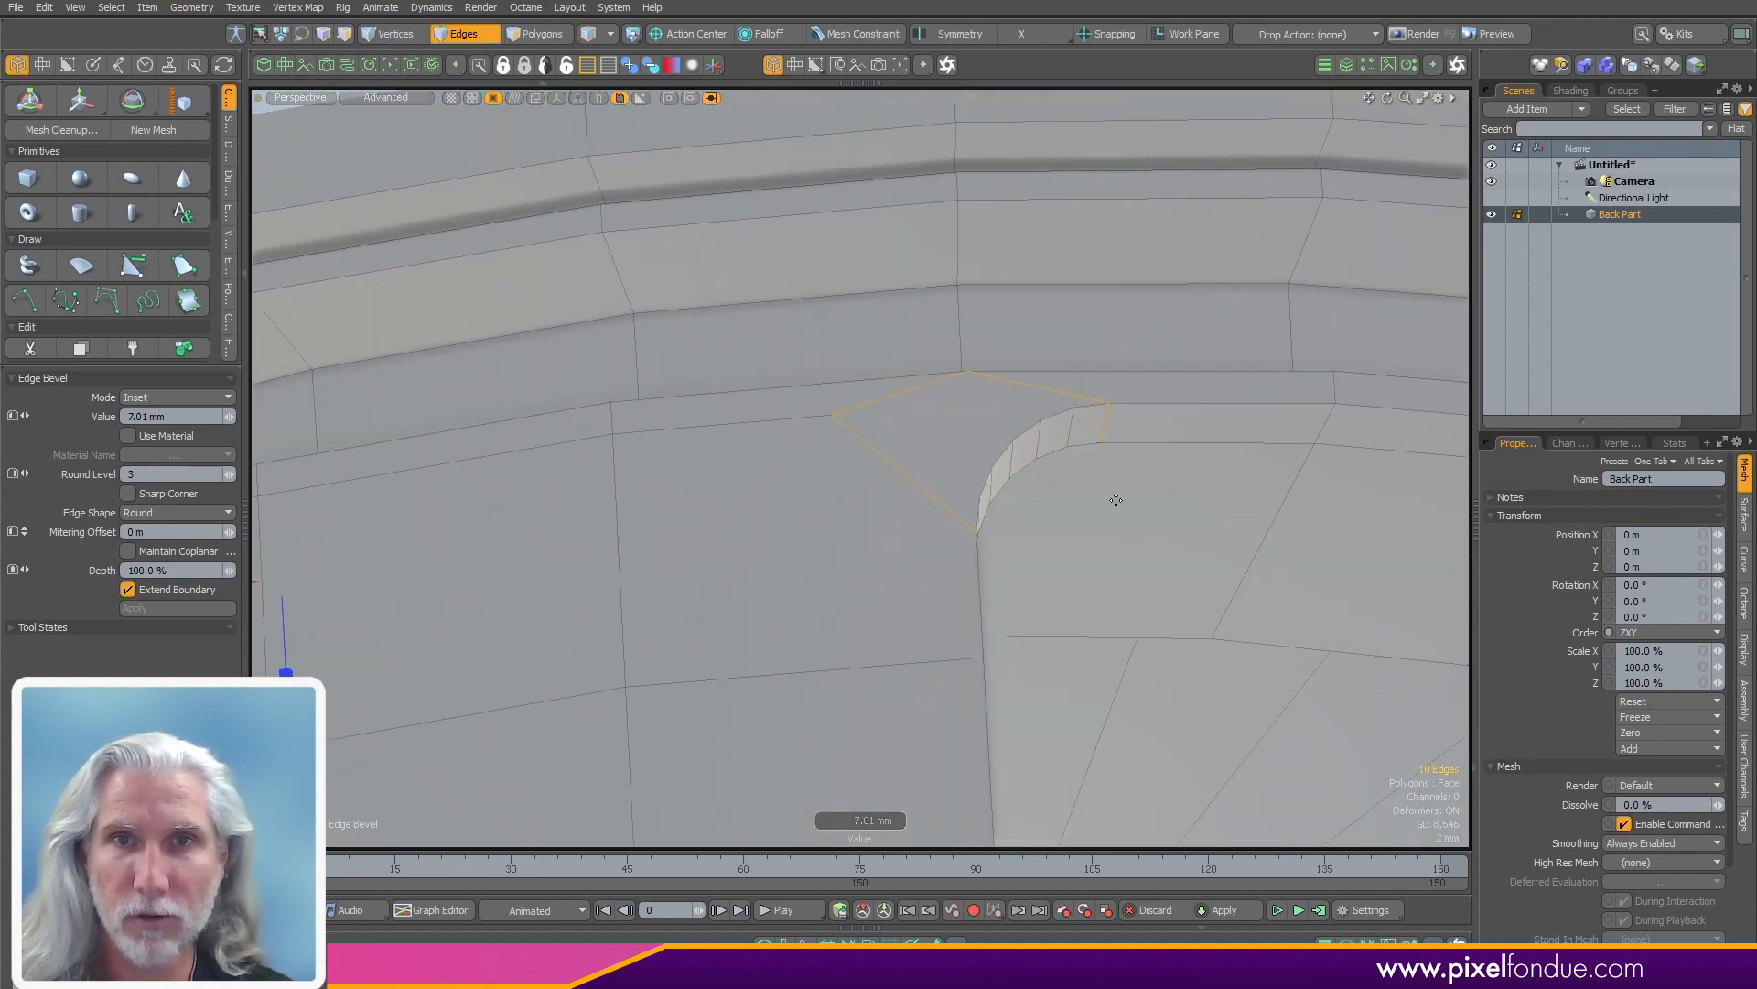
key("q")
key("Escape")
- Examine the polygons surrounding the arm's rounded corners at the knob and the ring
left_click_drag(973, 451, 1080, 385, "alt")
scroll(909, 587, "up", 4)
key("3")
left_click(905, 600)
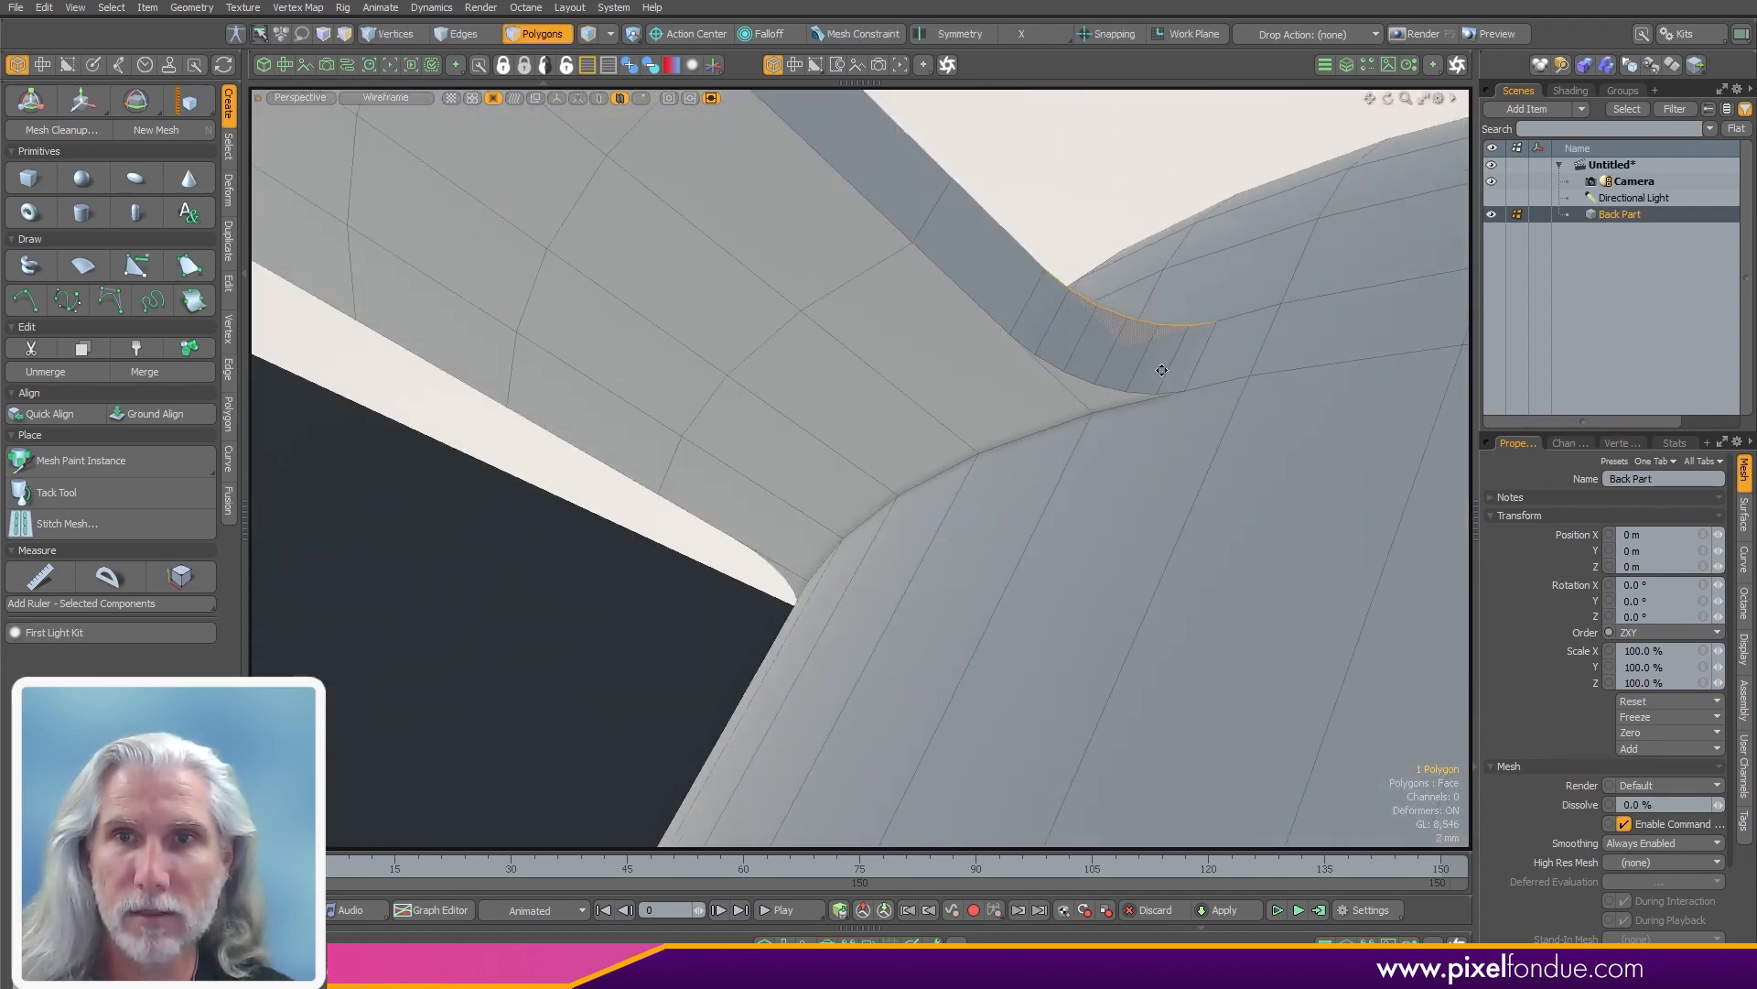
scroll(1159, 369, "up", 3)
left_click(1111, 361, "shift")
left_click_drag(640, 508, 977, 306, "alt")
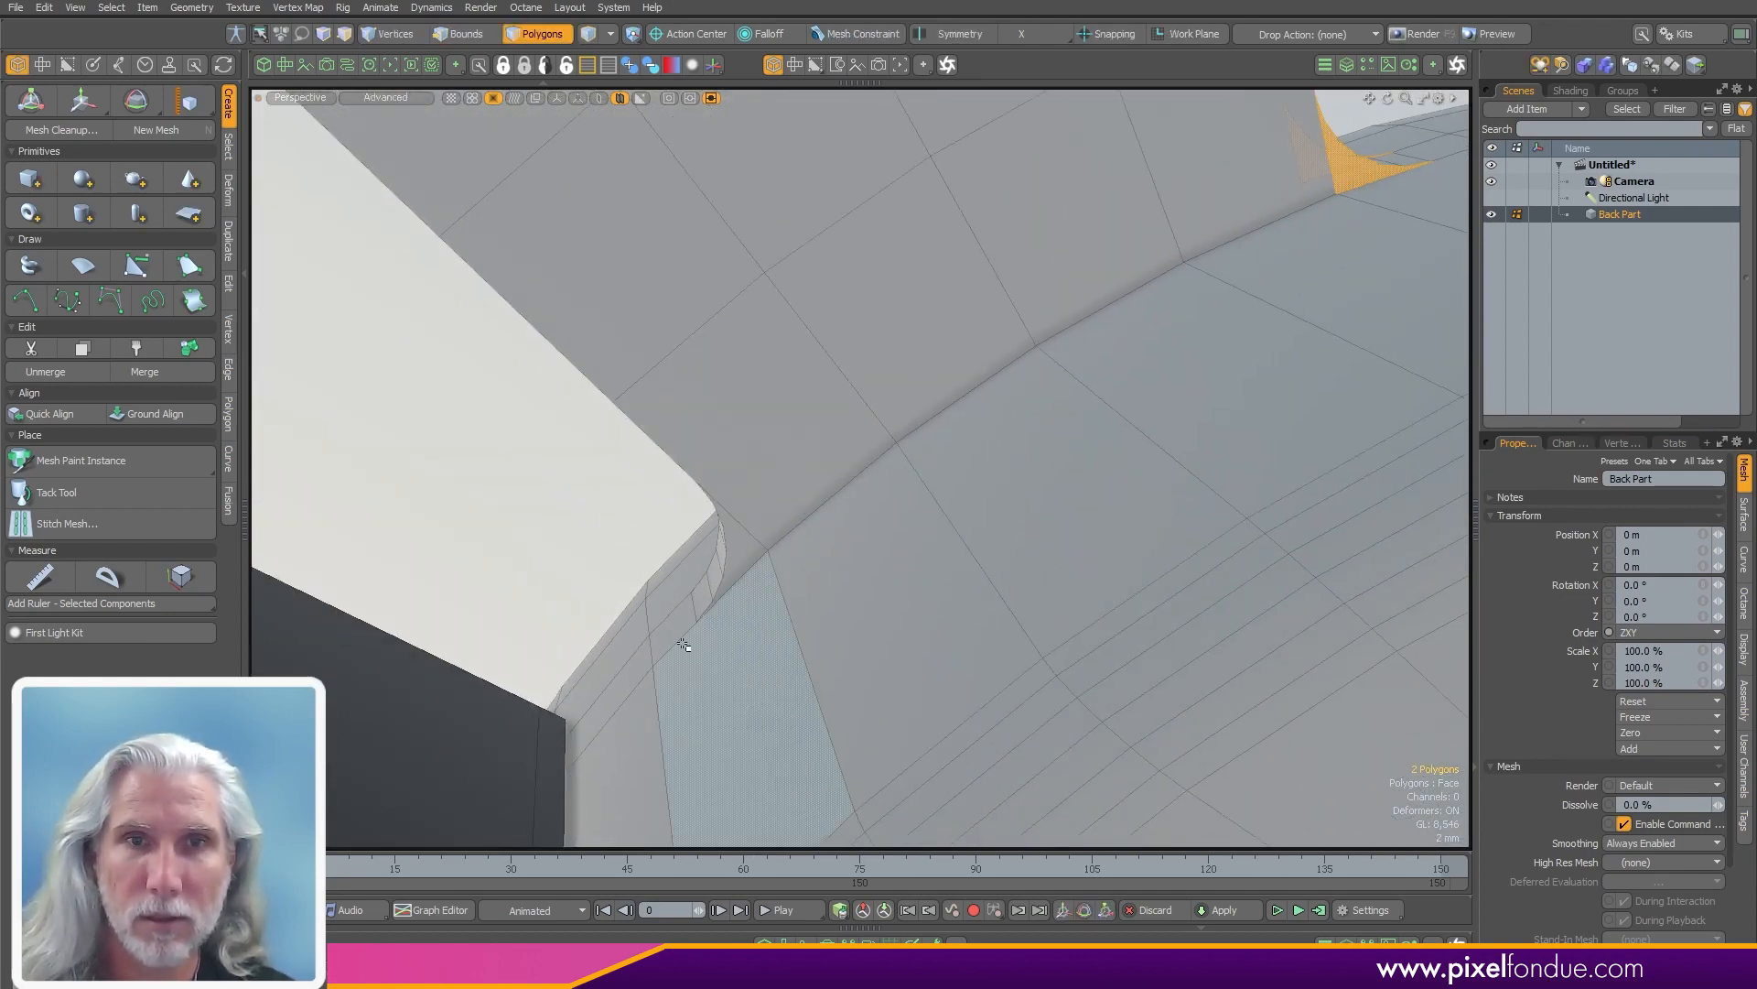
left_click_drag(731, 556, 912, 570, "alt")
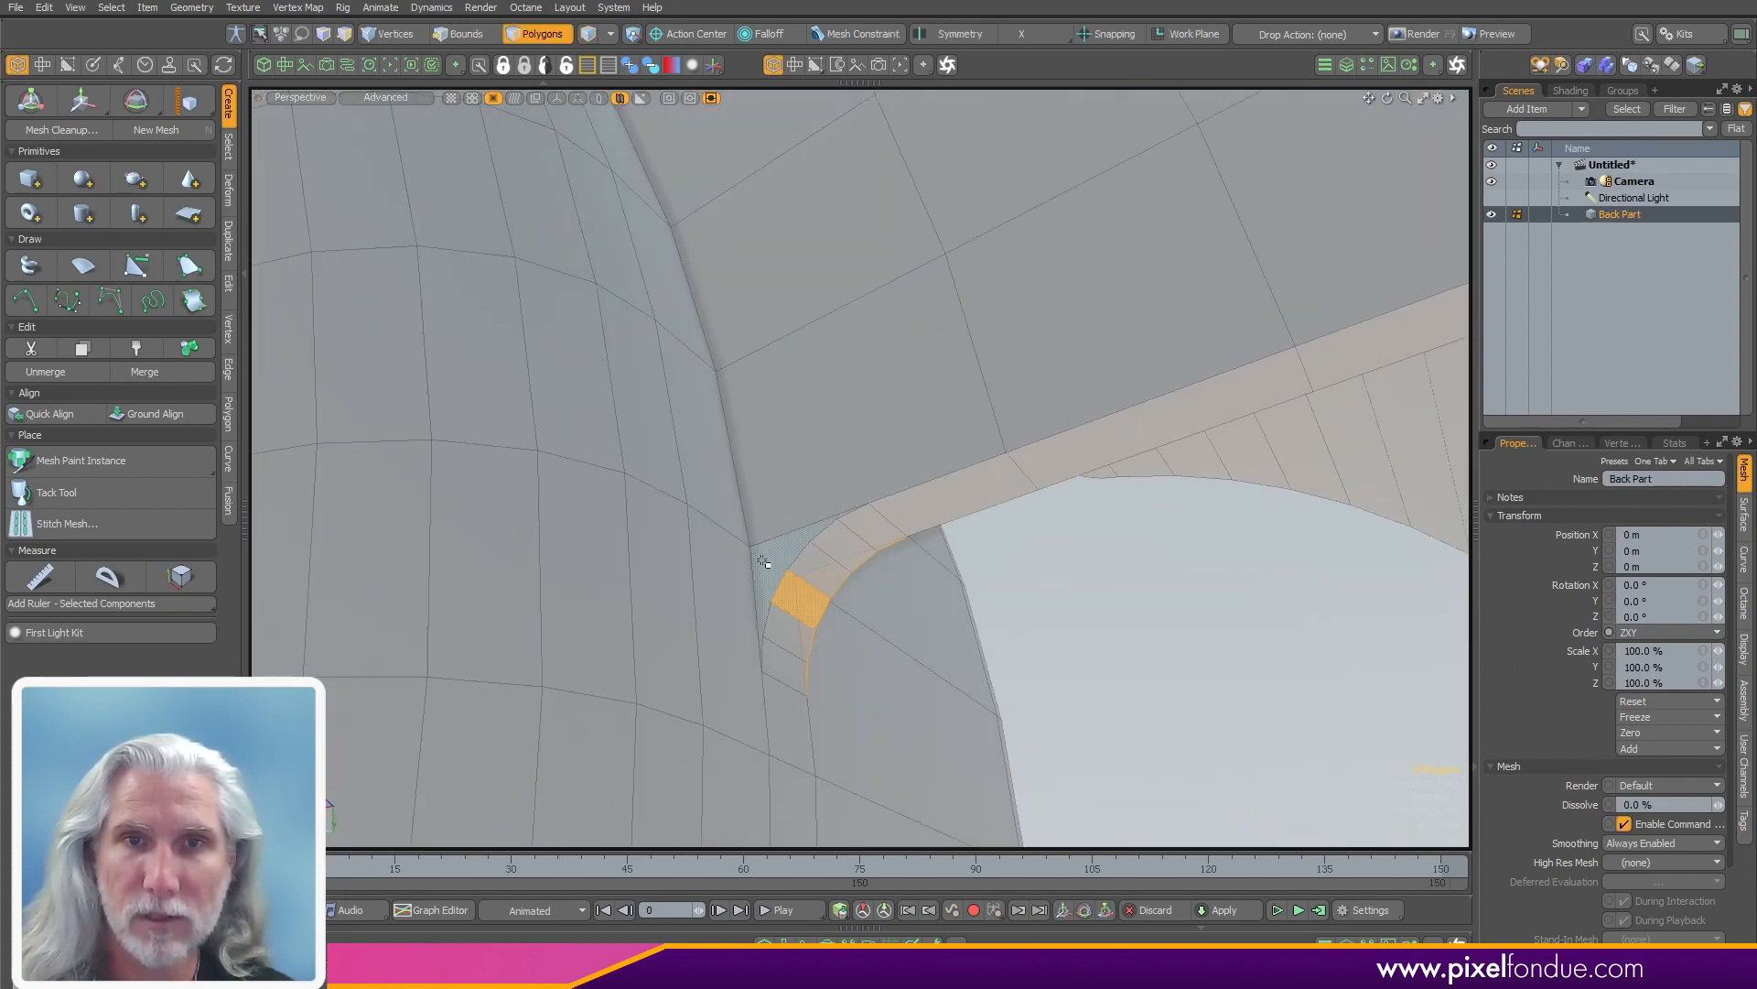
left_click_drag(787, 597, 964, 447, "alt")
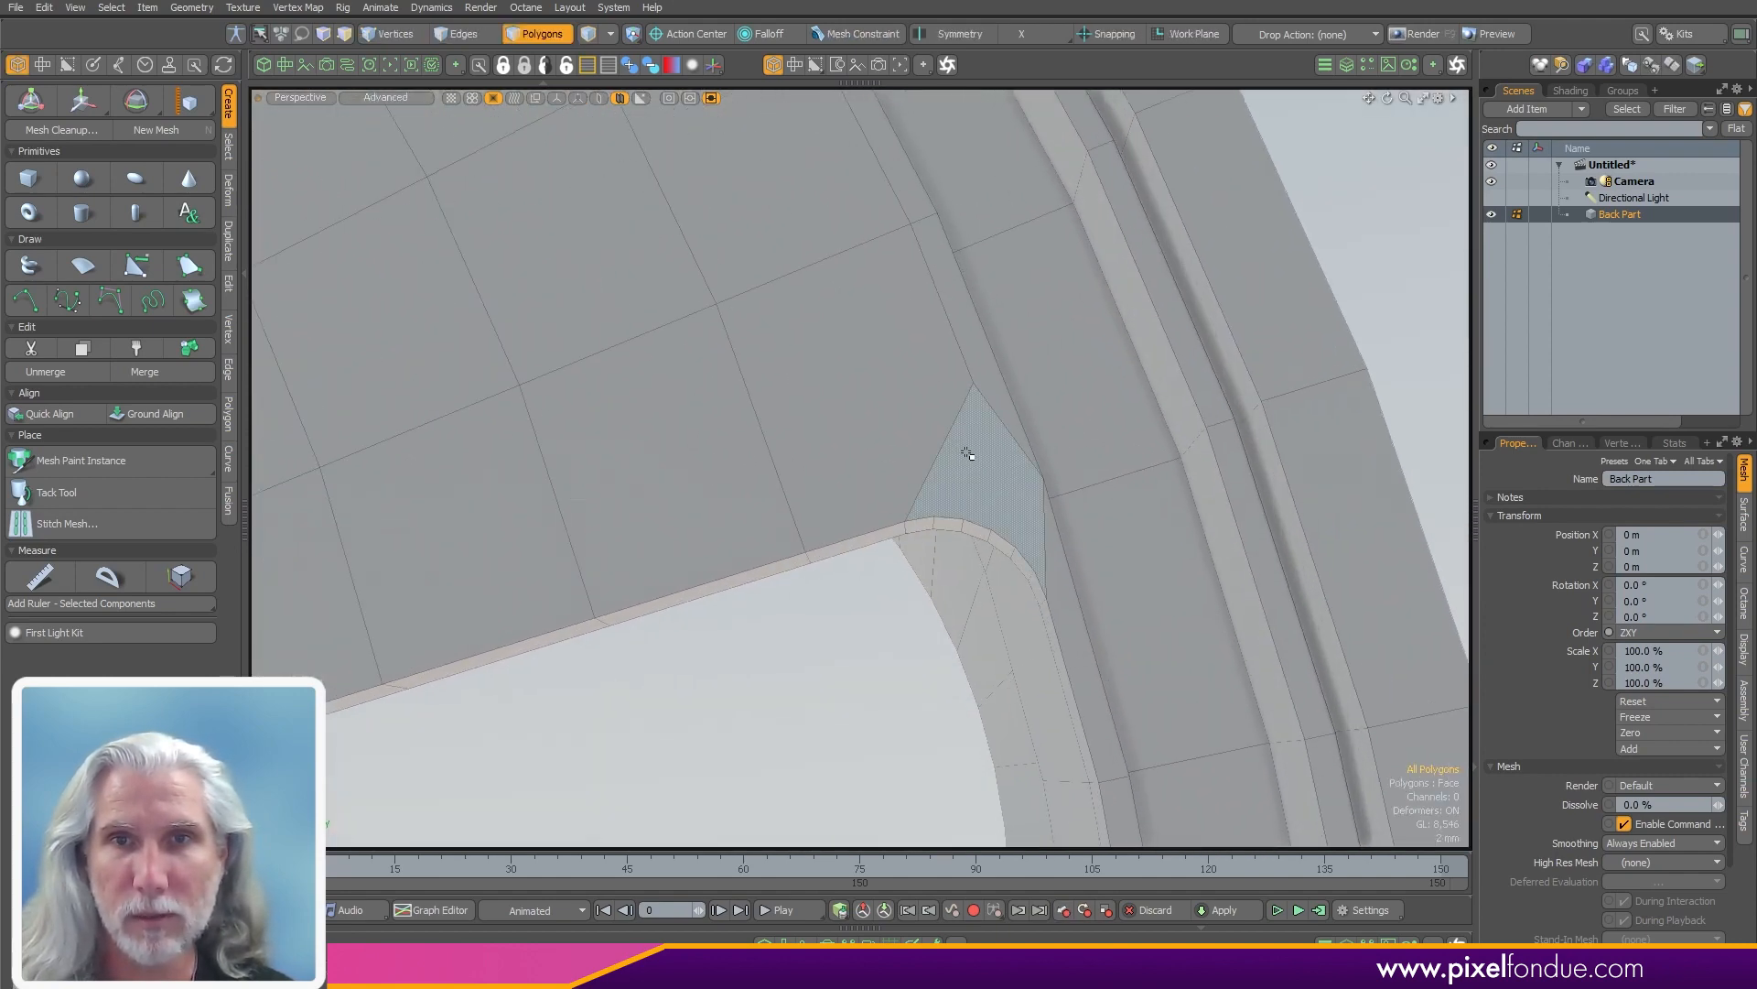
- Try splitting the n-gon at the arm's rounded ring corner into triangles, and undo the split
left_click(969, 457)
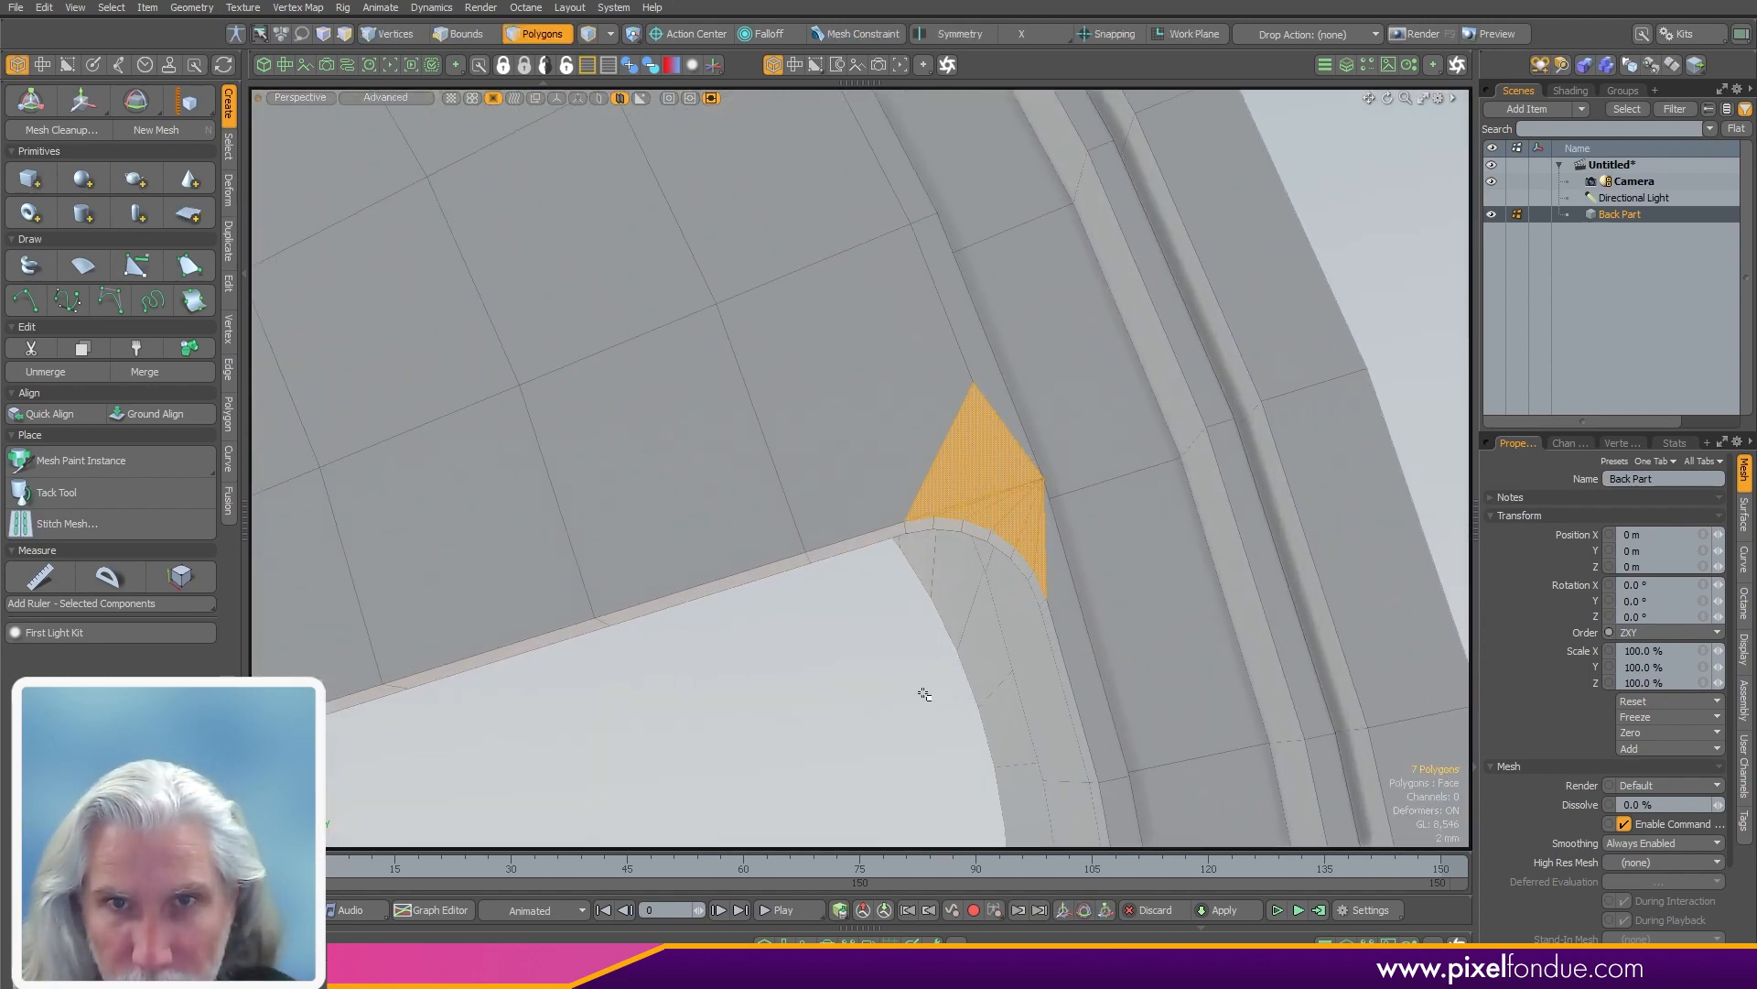
left_click(864, 713)
left_click_drag(840, 726, 1201, 405, "ctrl+alt")
left_click(1012, 445)
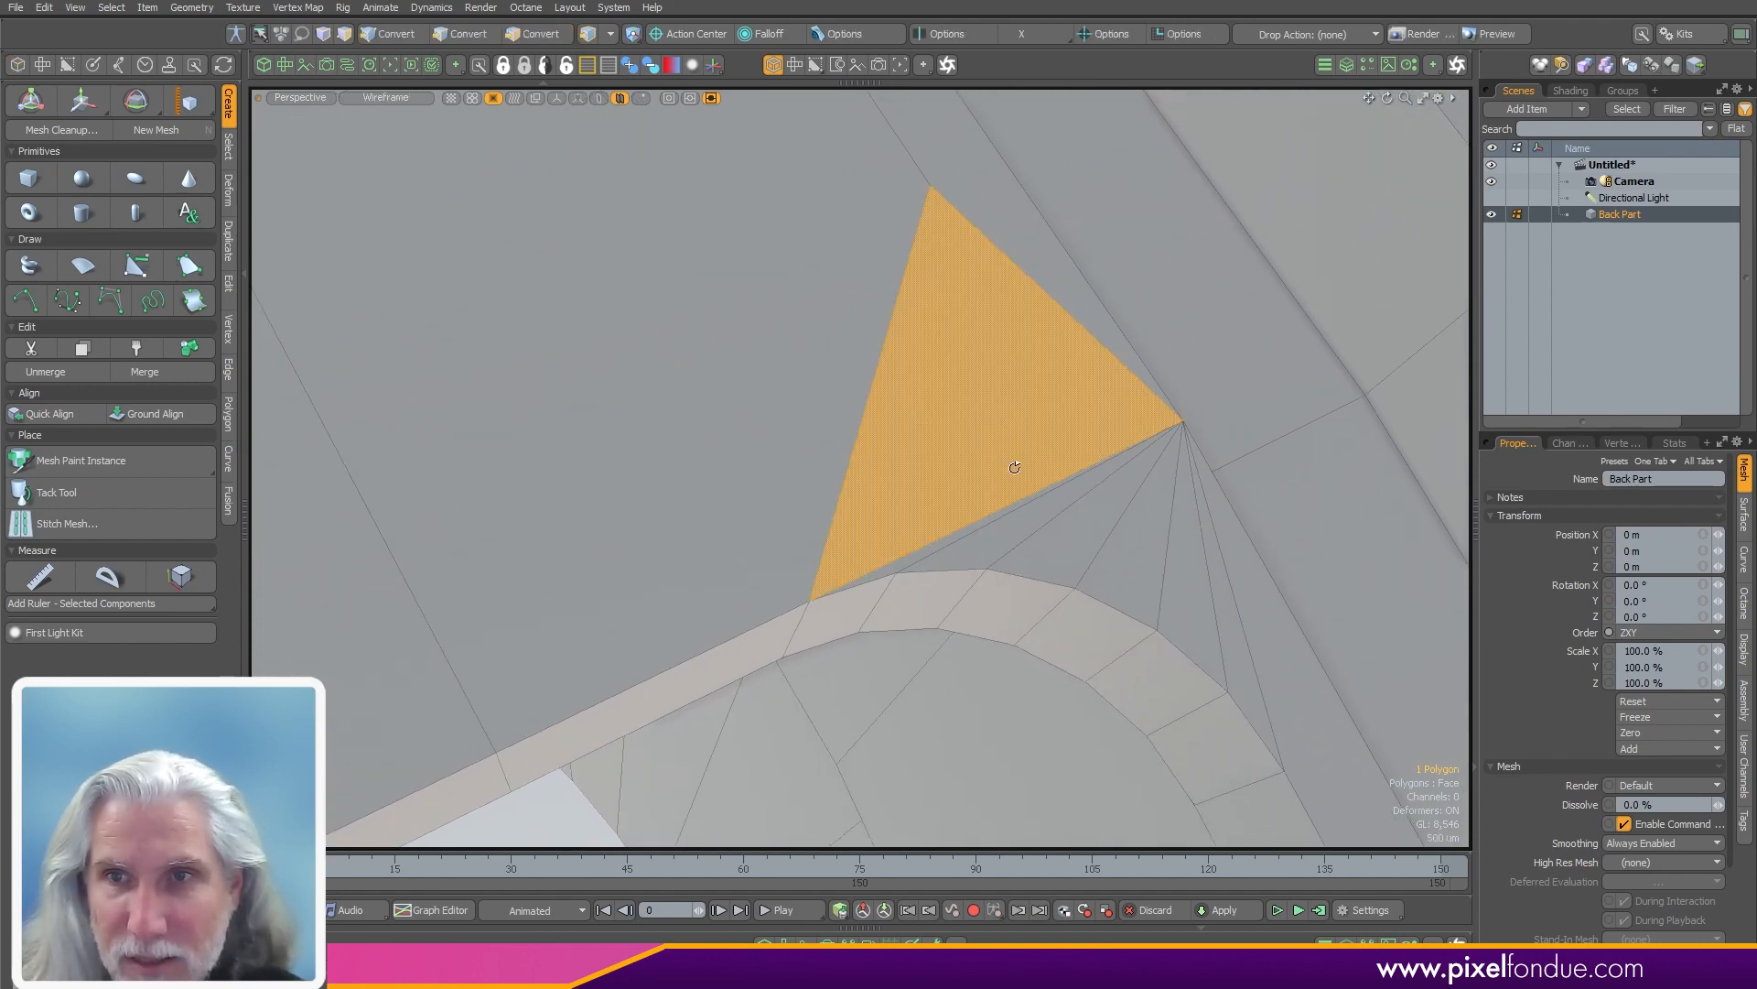
key("2")
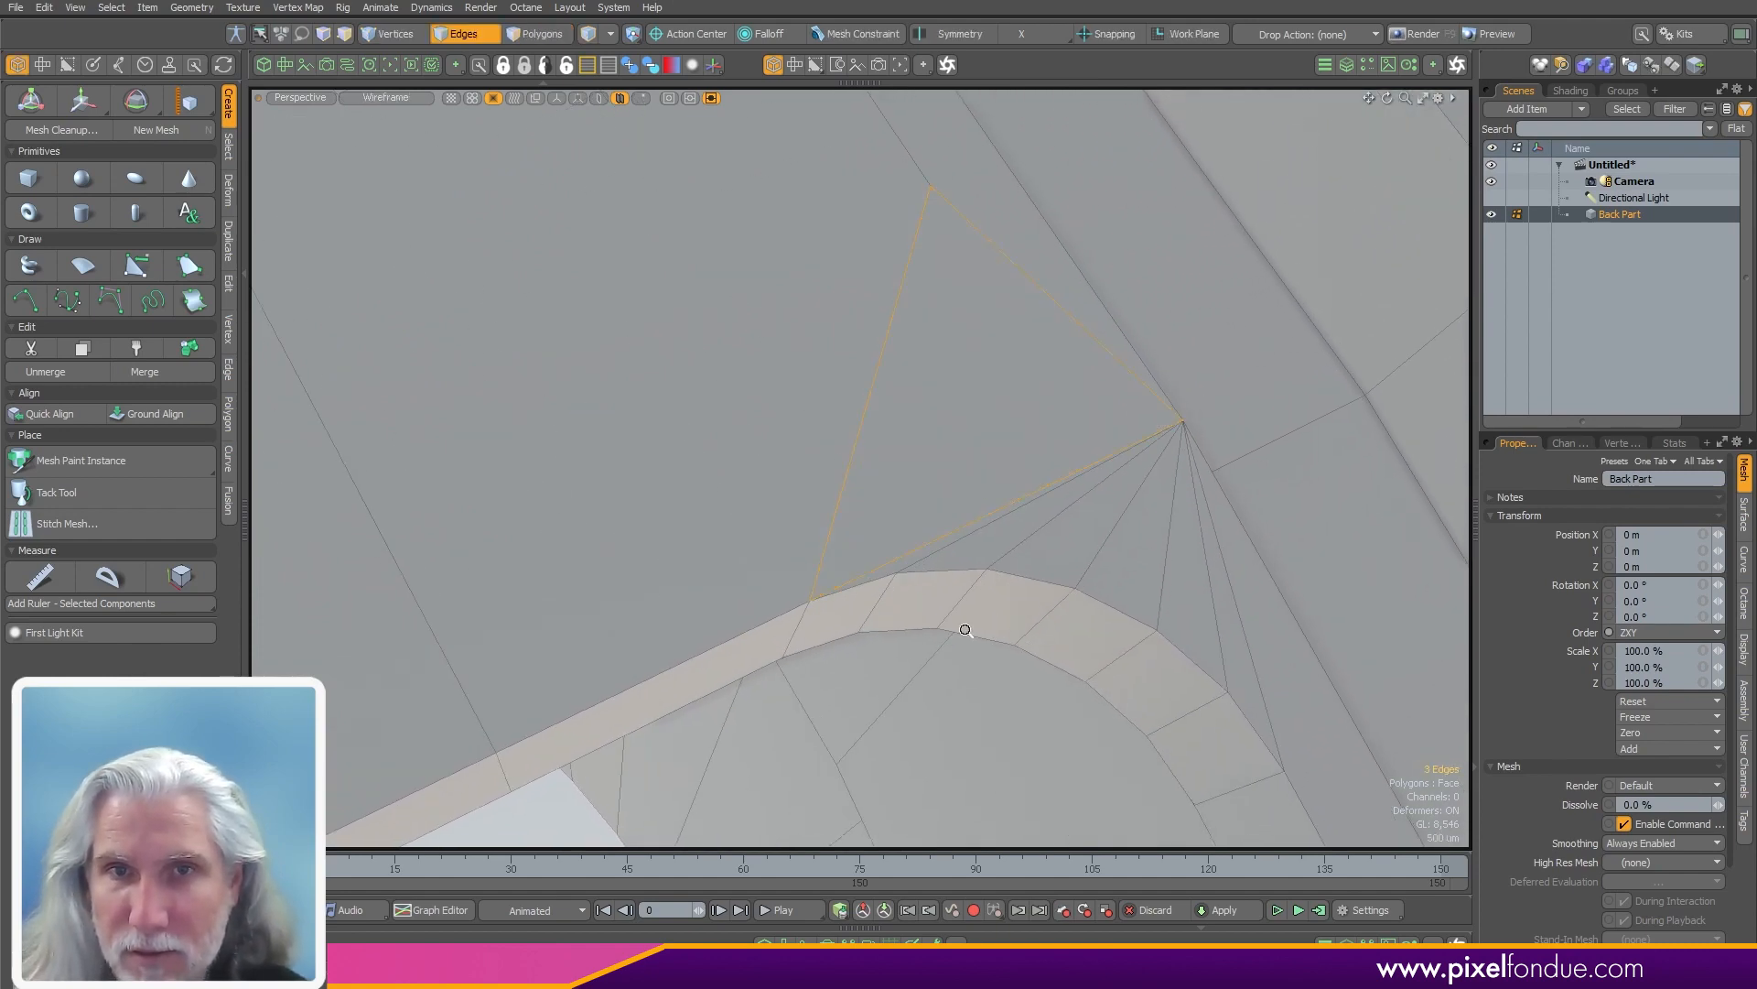
left_click_drag(965, 630, 922, 486, "ctrl+alt")
left_click(522, 794)
key("ctrl+z")
key("ctrl+z")
key("ctrl+z")
key("ctrl+z")
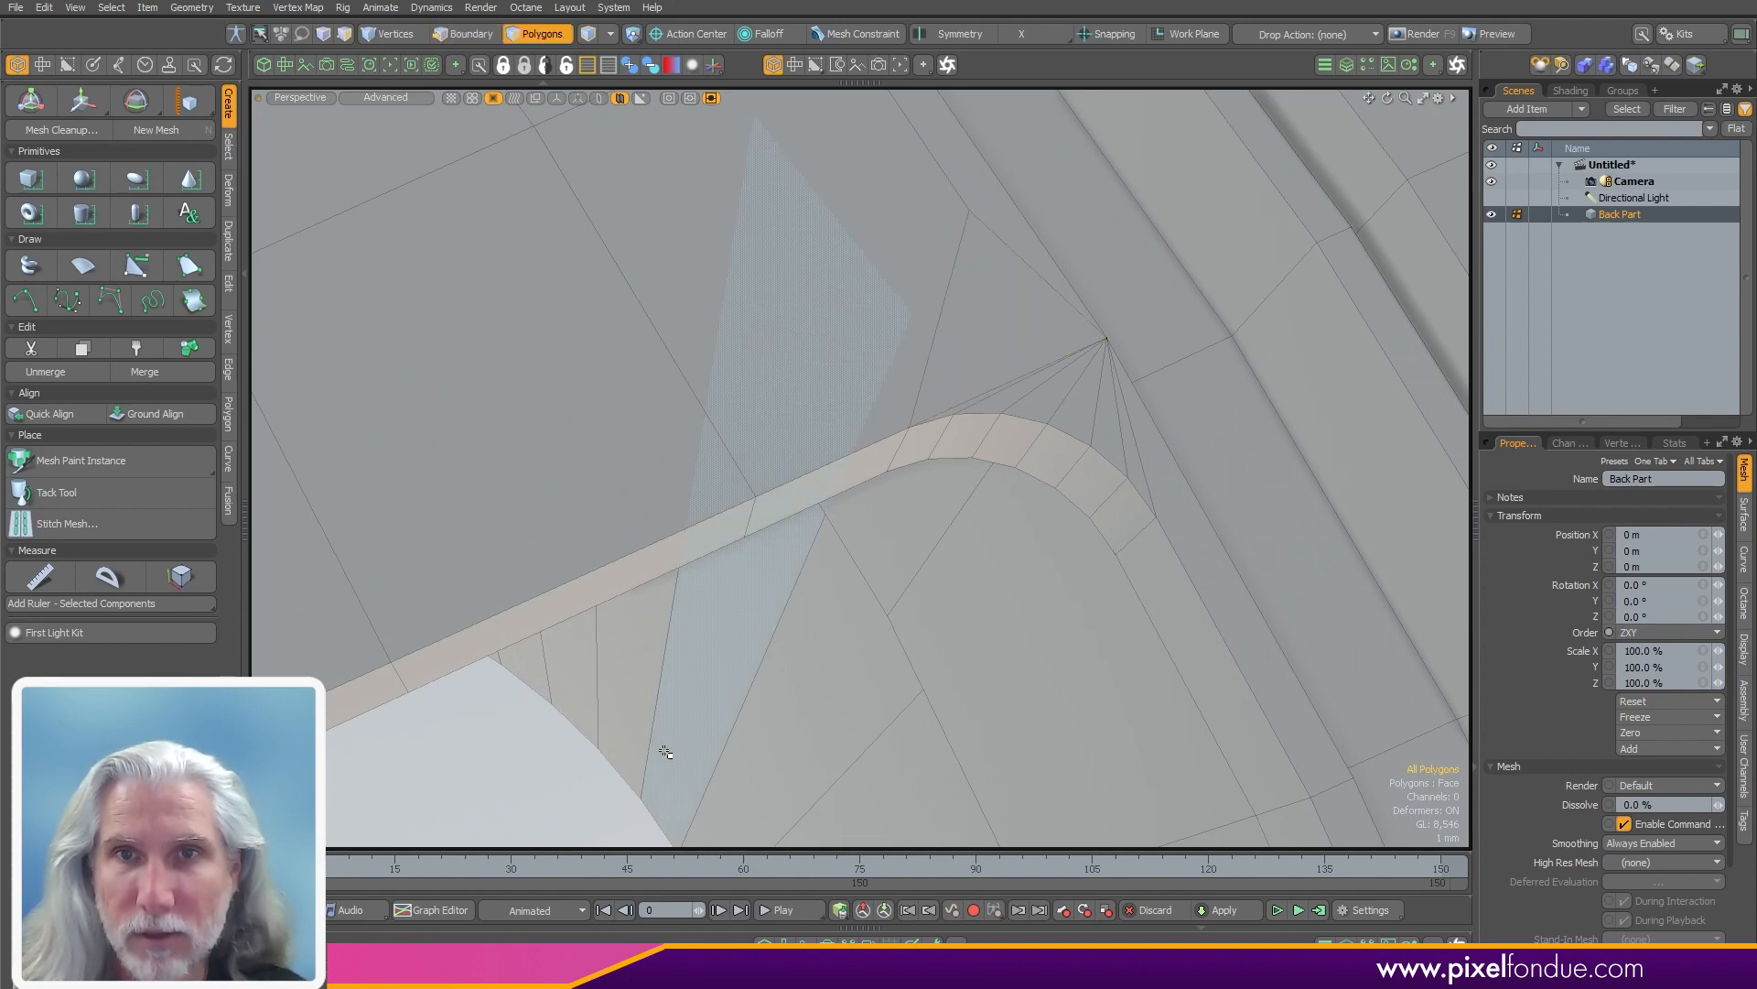
scroll(977, 534, "down", 2)
left_click_drag(976, 533, 882, 488, "alt")
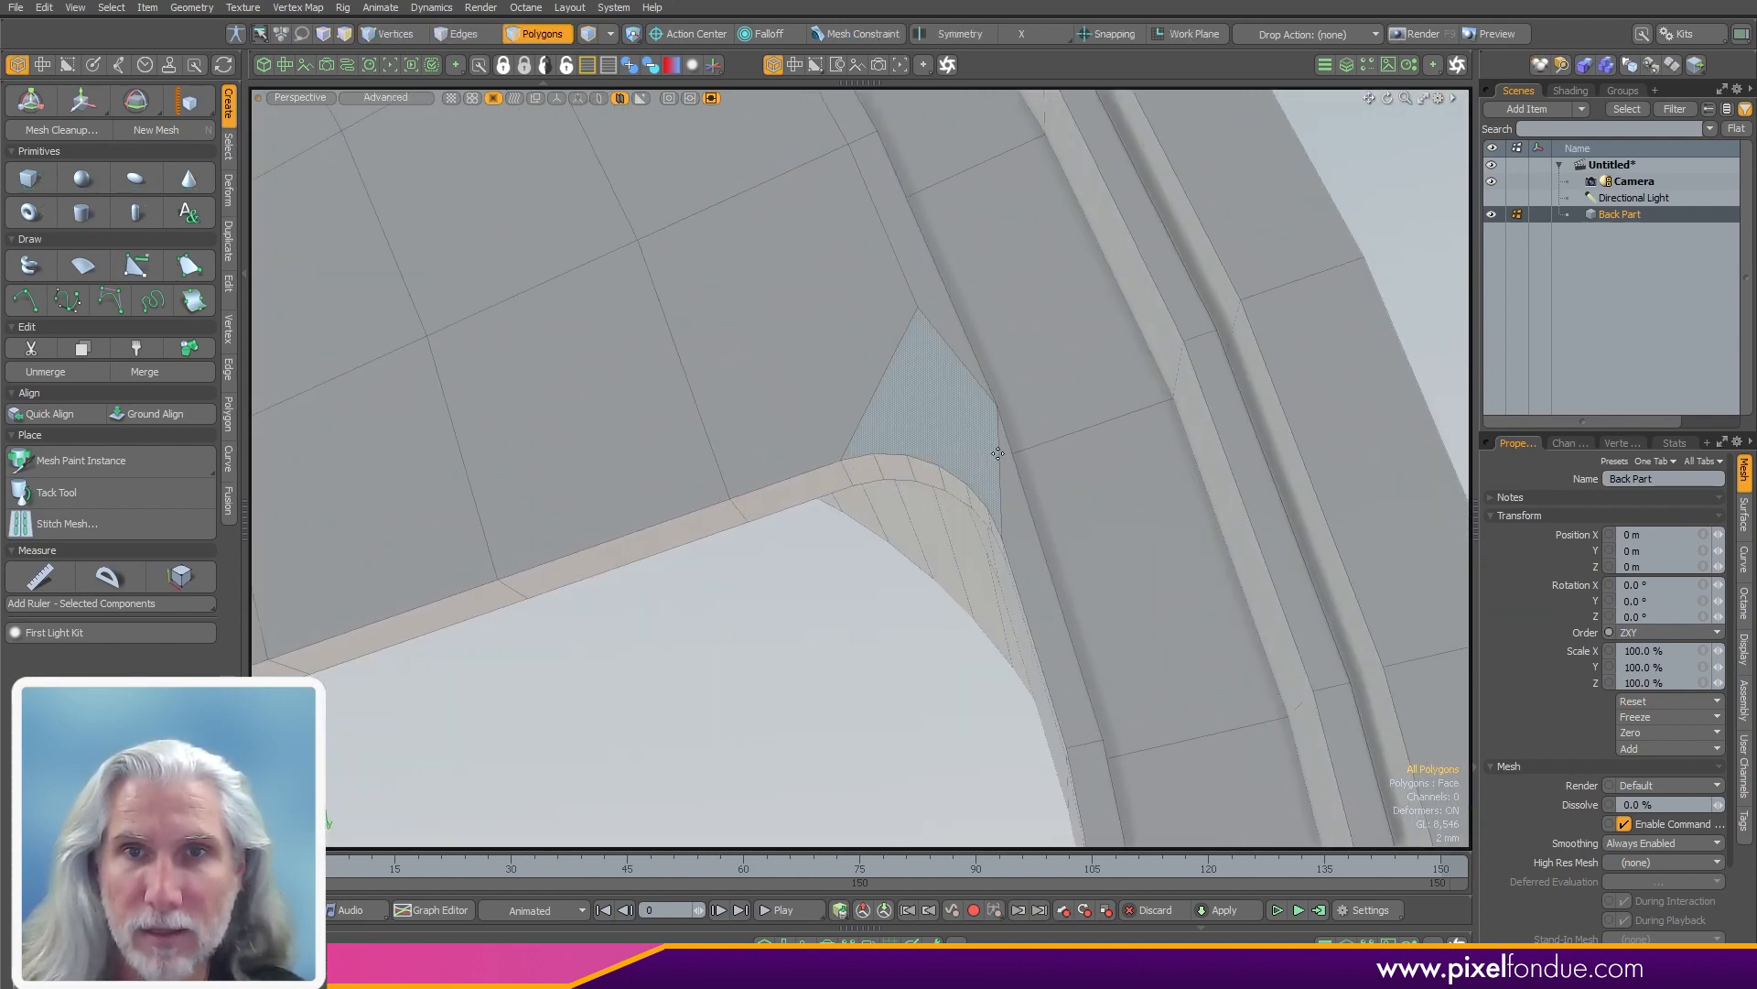
key("b")
key("space")
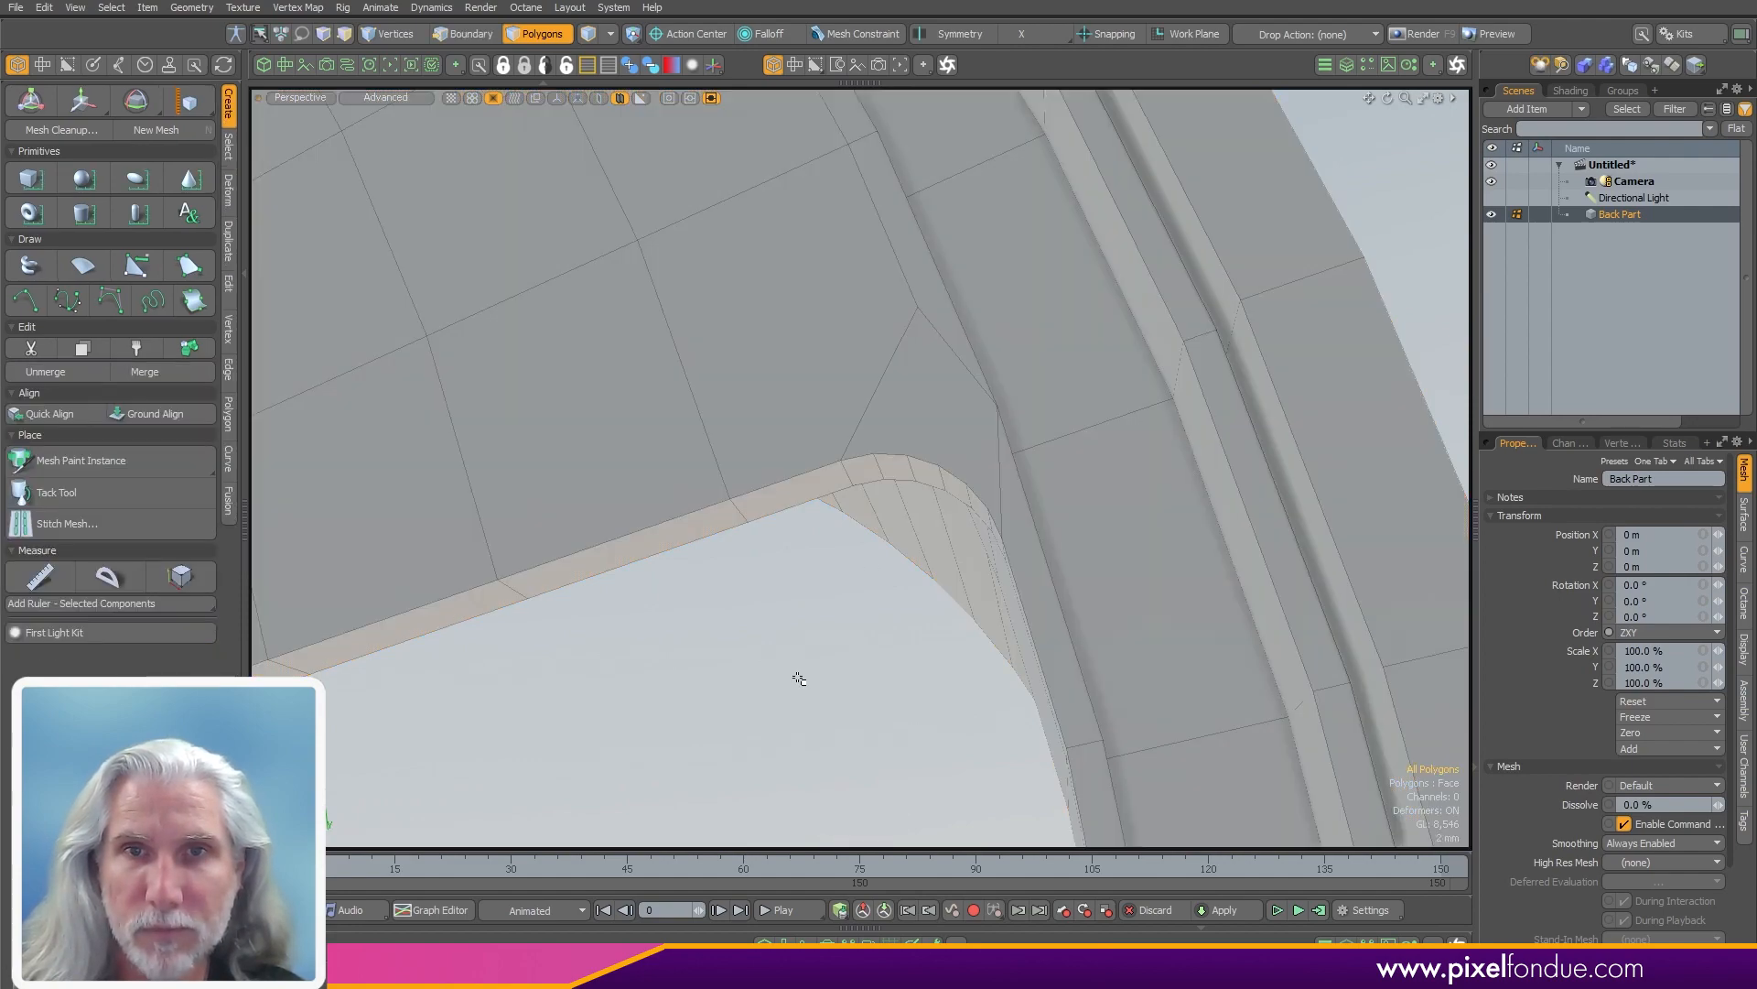
- Select the whole dark arc-shaped piece between the knob and the ring and delete it
left_click_drag(802, 655, 874, 622, "alt")
left_click_drag(633, 732, 492, 485, "alt")
left_click_drag(846, 449, 1100, 400, "alt")
key("5")
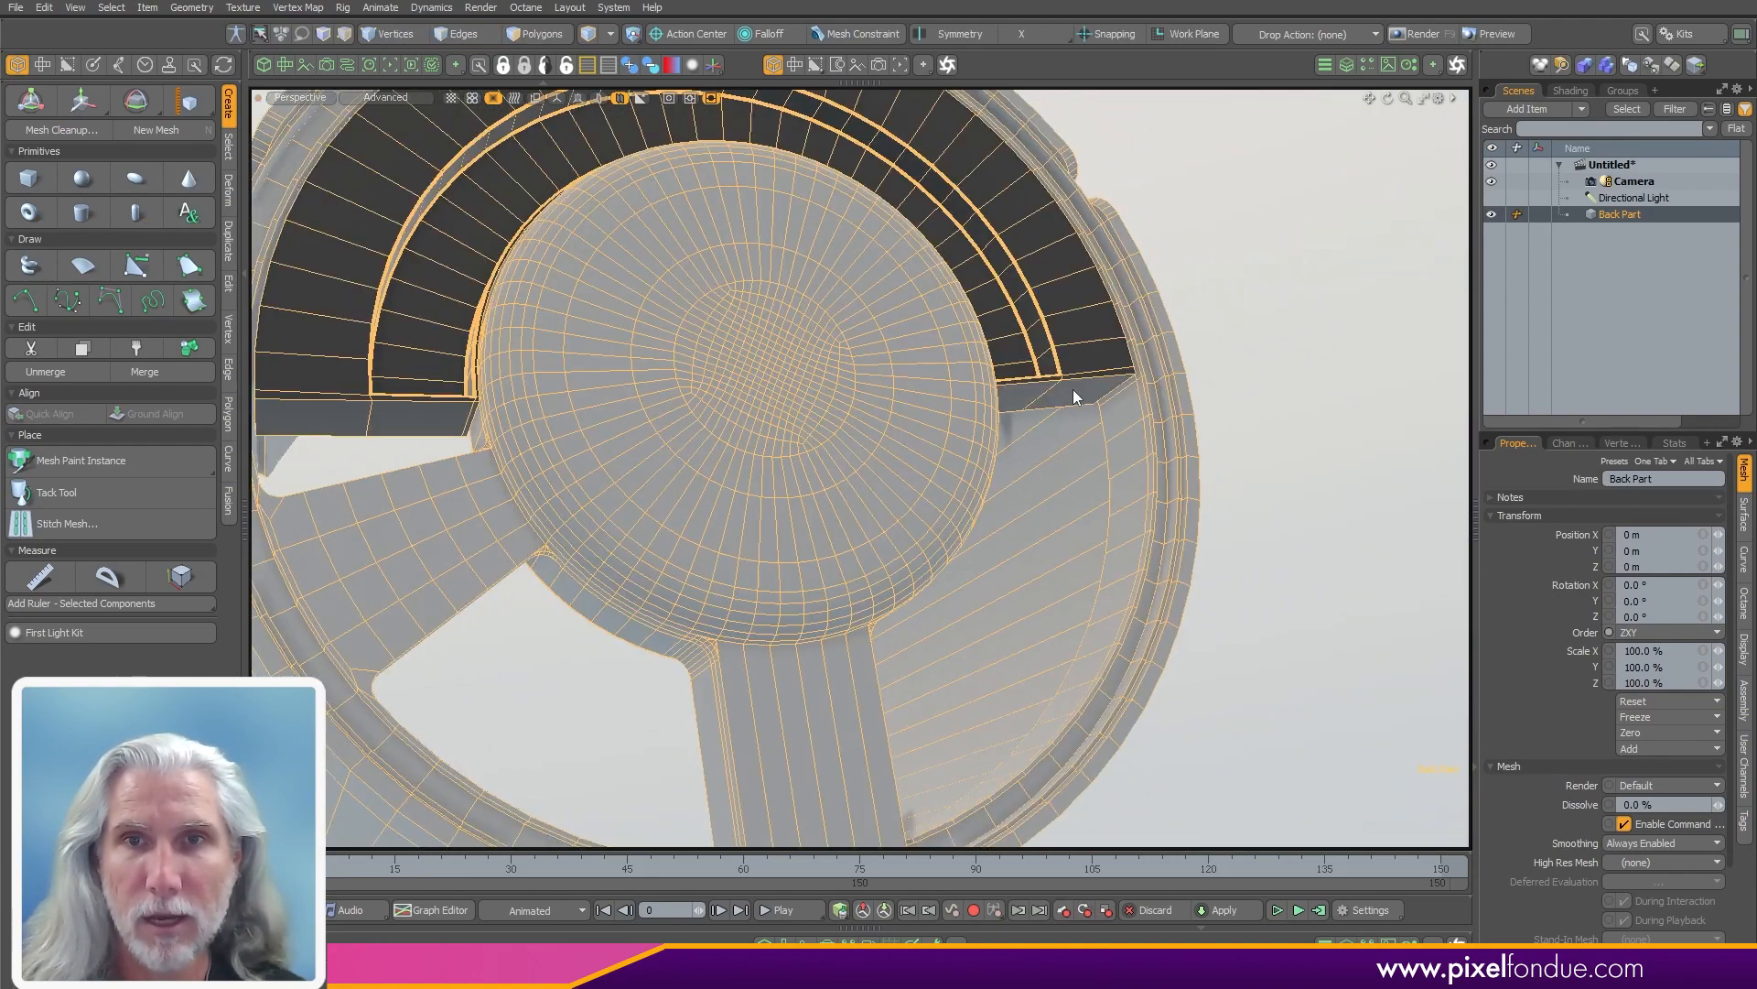
key("3")
double_click(1077, 359)
key("Delete")
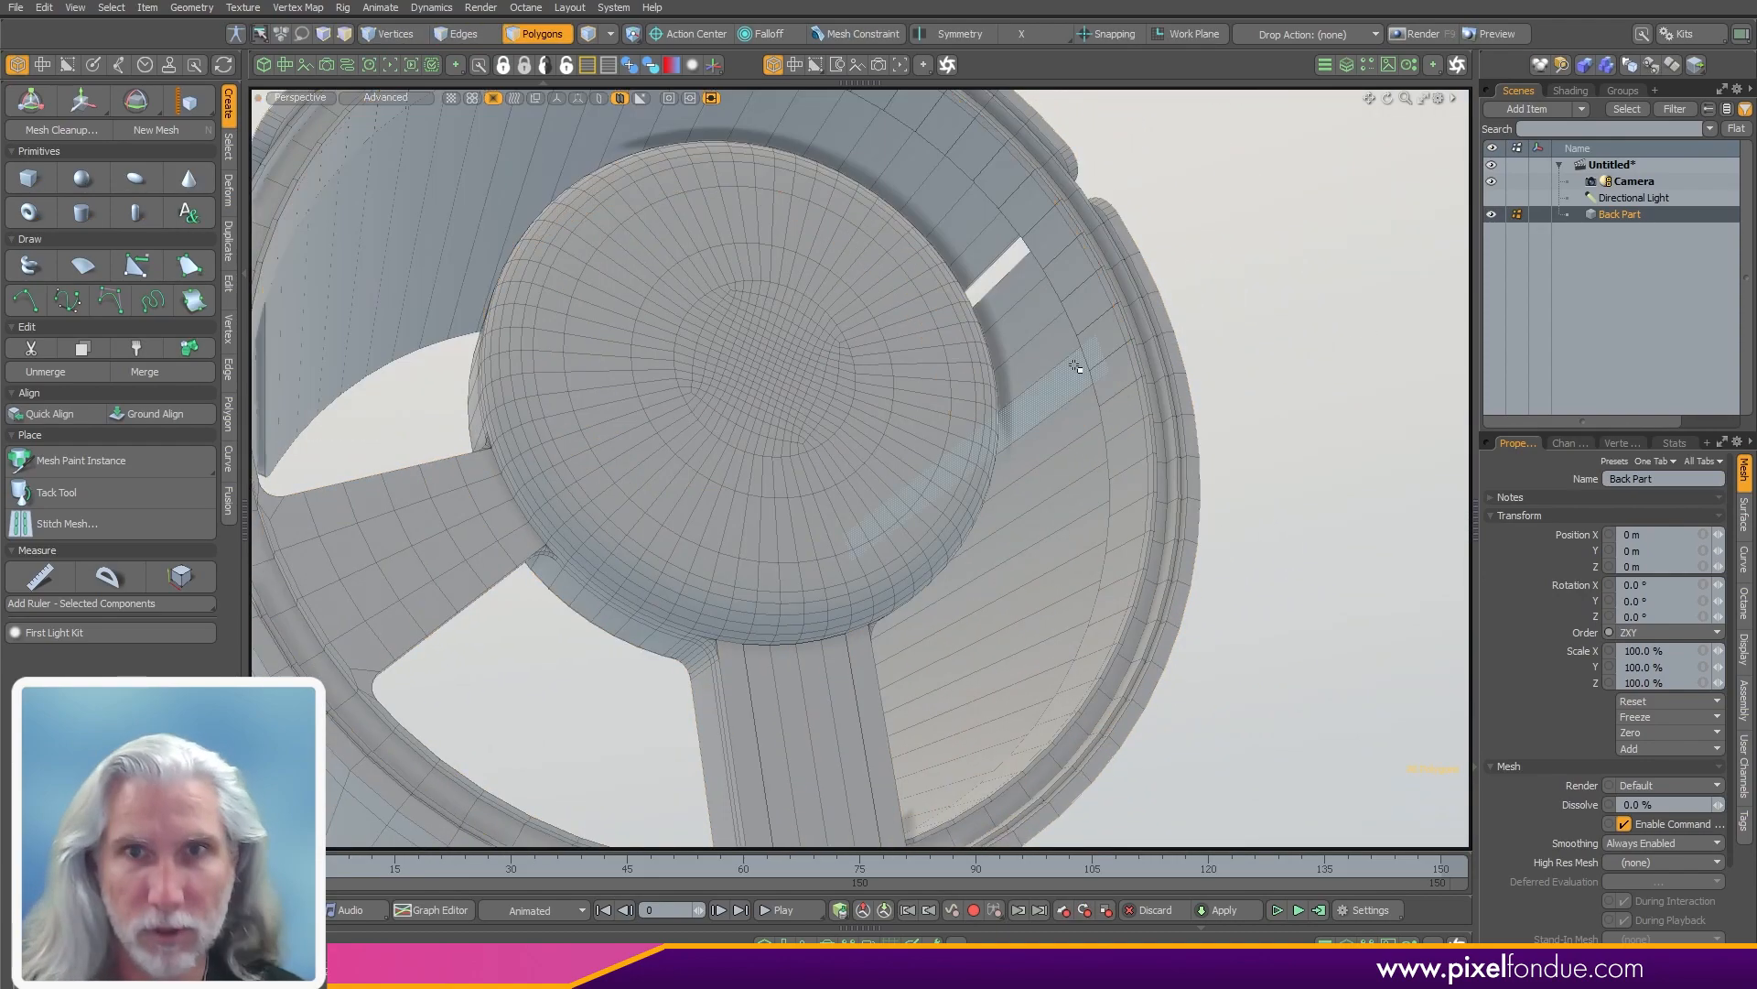
- Select the narrow polygons on the knob's side wall and the facing narrow polygons beside the ring's grooved lip
left_click_drag(1202, 346, 695, 595, "alt")
scroll(843, 414, "up", 5)
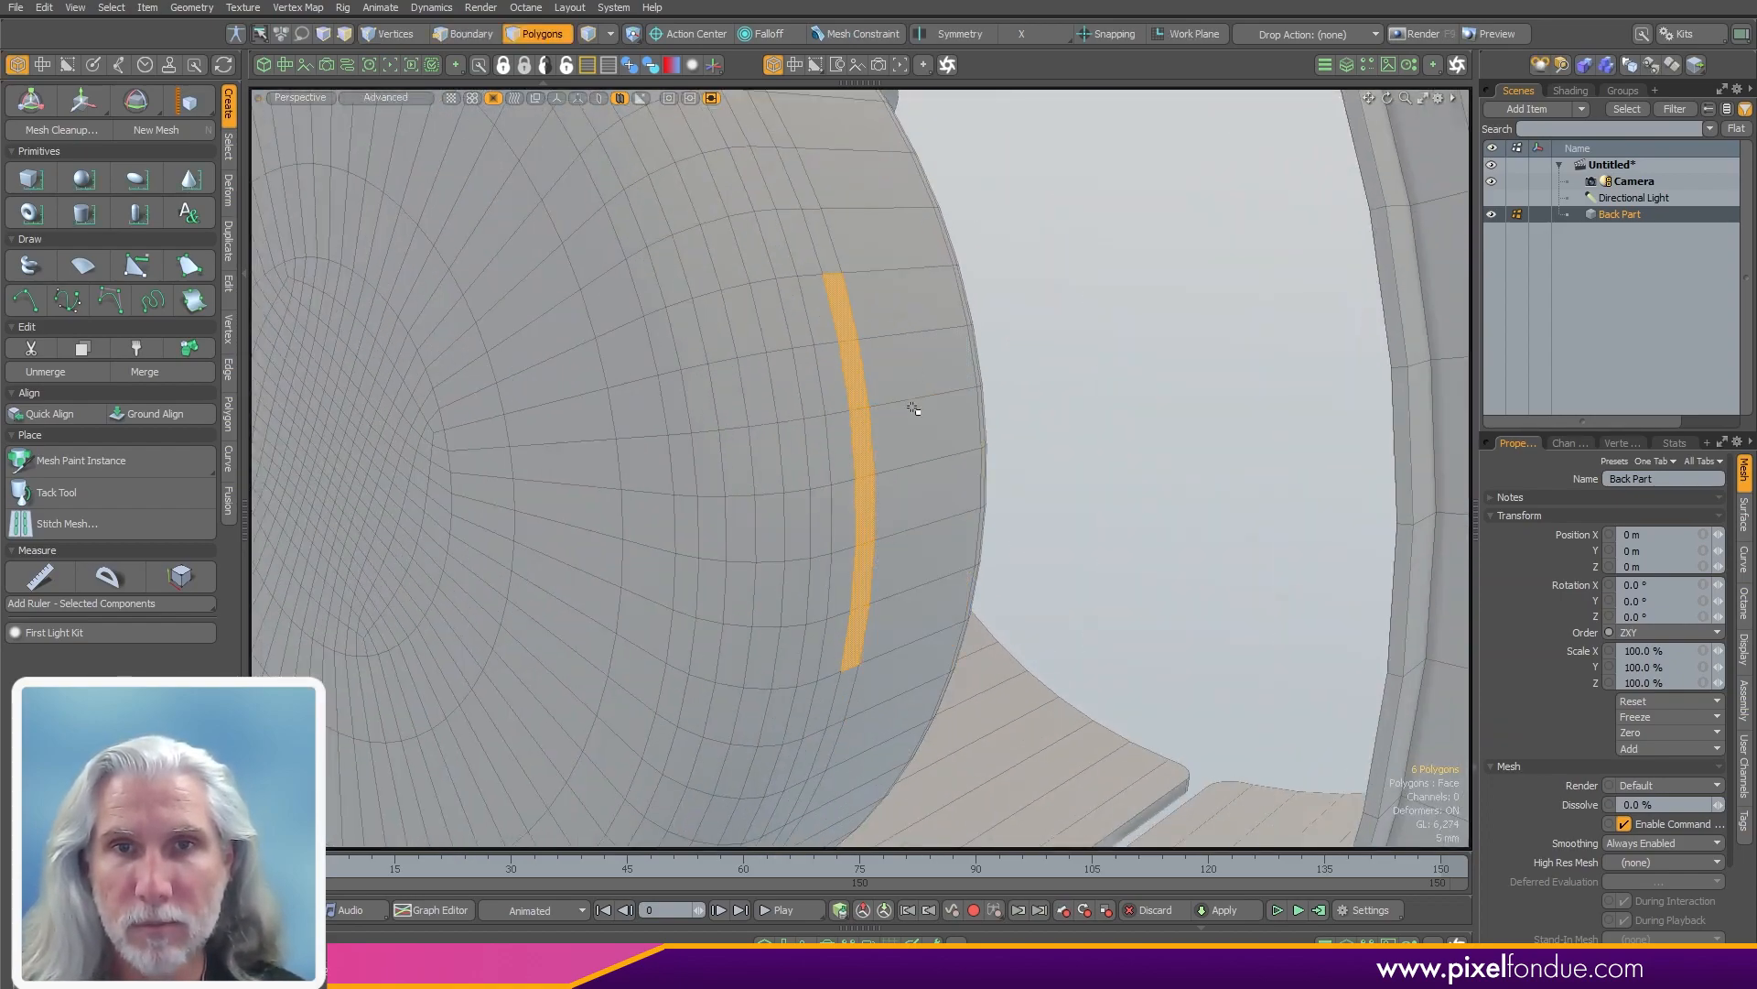
scroll(920, 641, "down", 5)
left_click_drag(921, 642, 632, 550, "alt")
scroll(1044, 381, "up", 3)
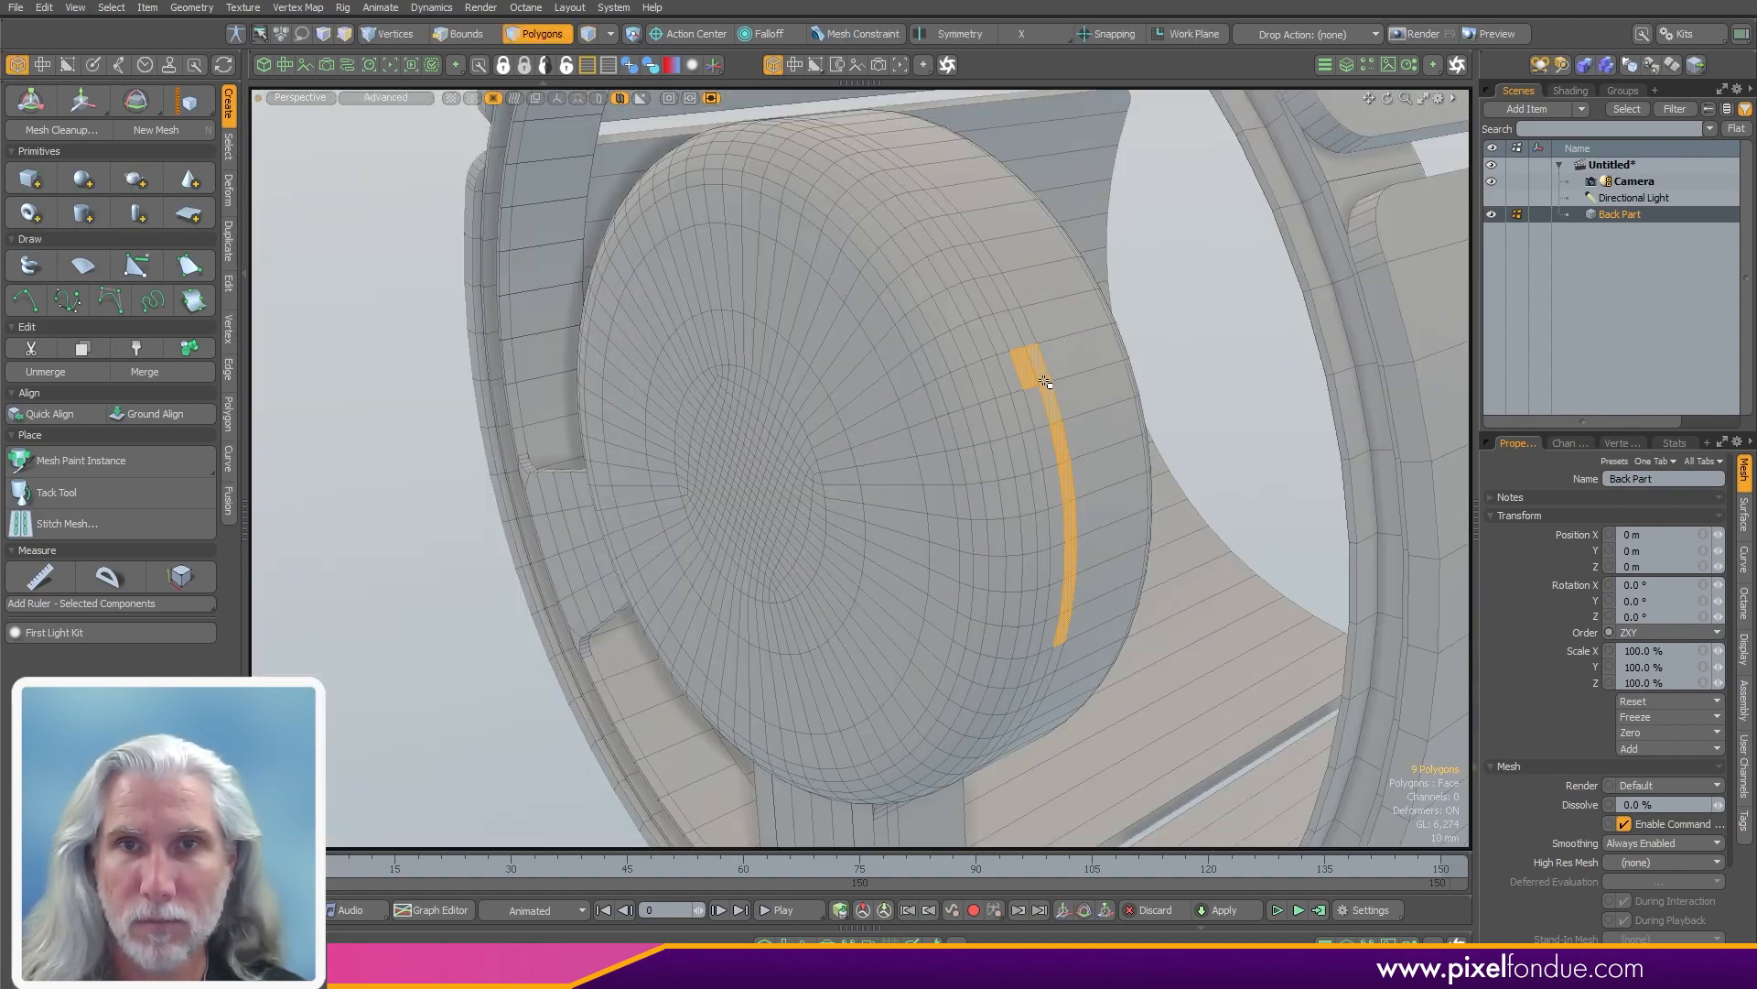
mouse_move(972, 439)
left_mouse_down("alt")
mouse_move(1236, 353)
mouse_move(1122, 381)
mouse_move(1126, 580)
mouse_move(1459, 783)
mouse_move(1247, 509)
mouse_move(1007, 647)
mouse_move(966, 380)
mouse_move(1370, 568)
mouse_move(1079, 523)
left_mouse_up("alt")
scroll(1001, 549, "up", 3)
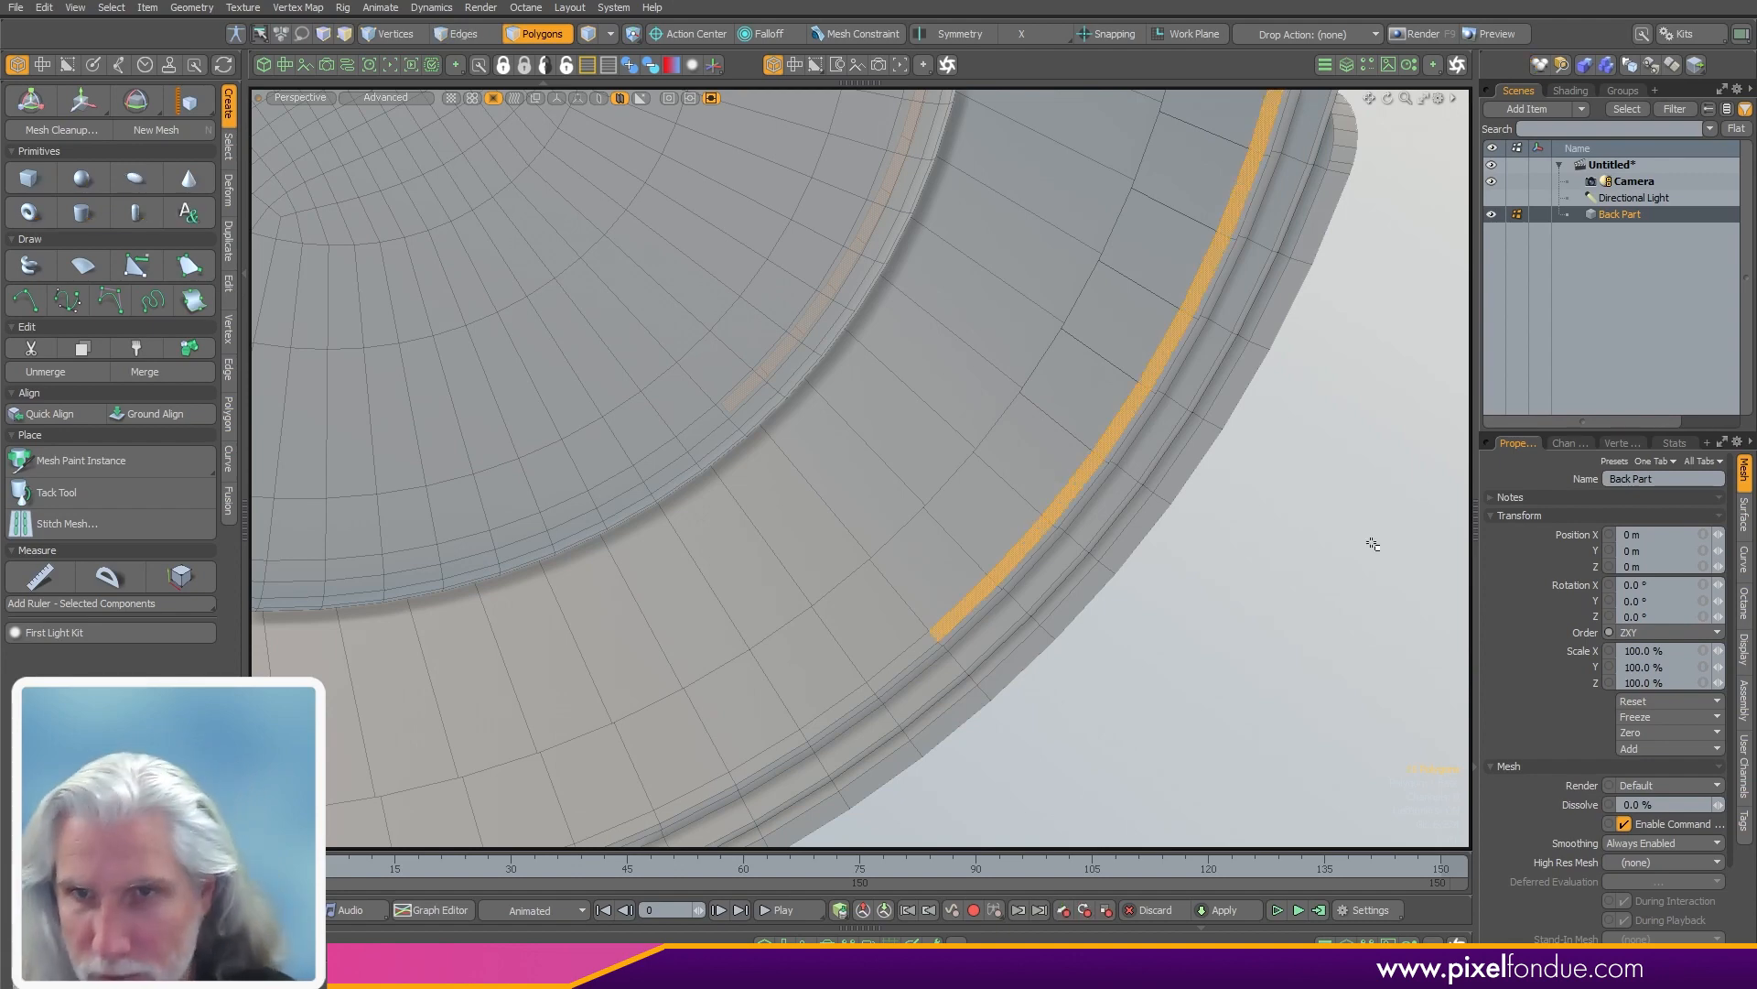
- Bridge the selected knob and ring polygons into a wide arm with 6 linear segments
left_click_drag(1223, 588, 1298, 649, "ctrl+alt")
right_click(1301, 651, "ctrl")
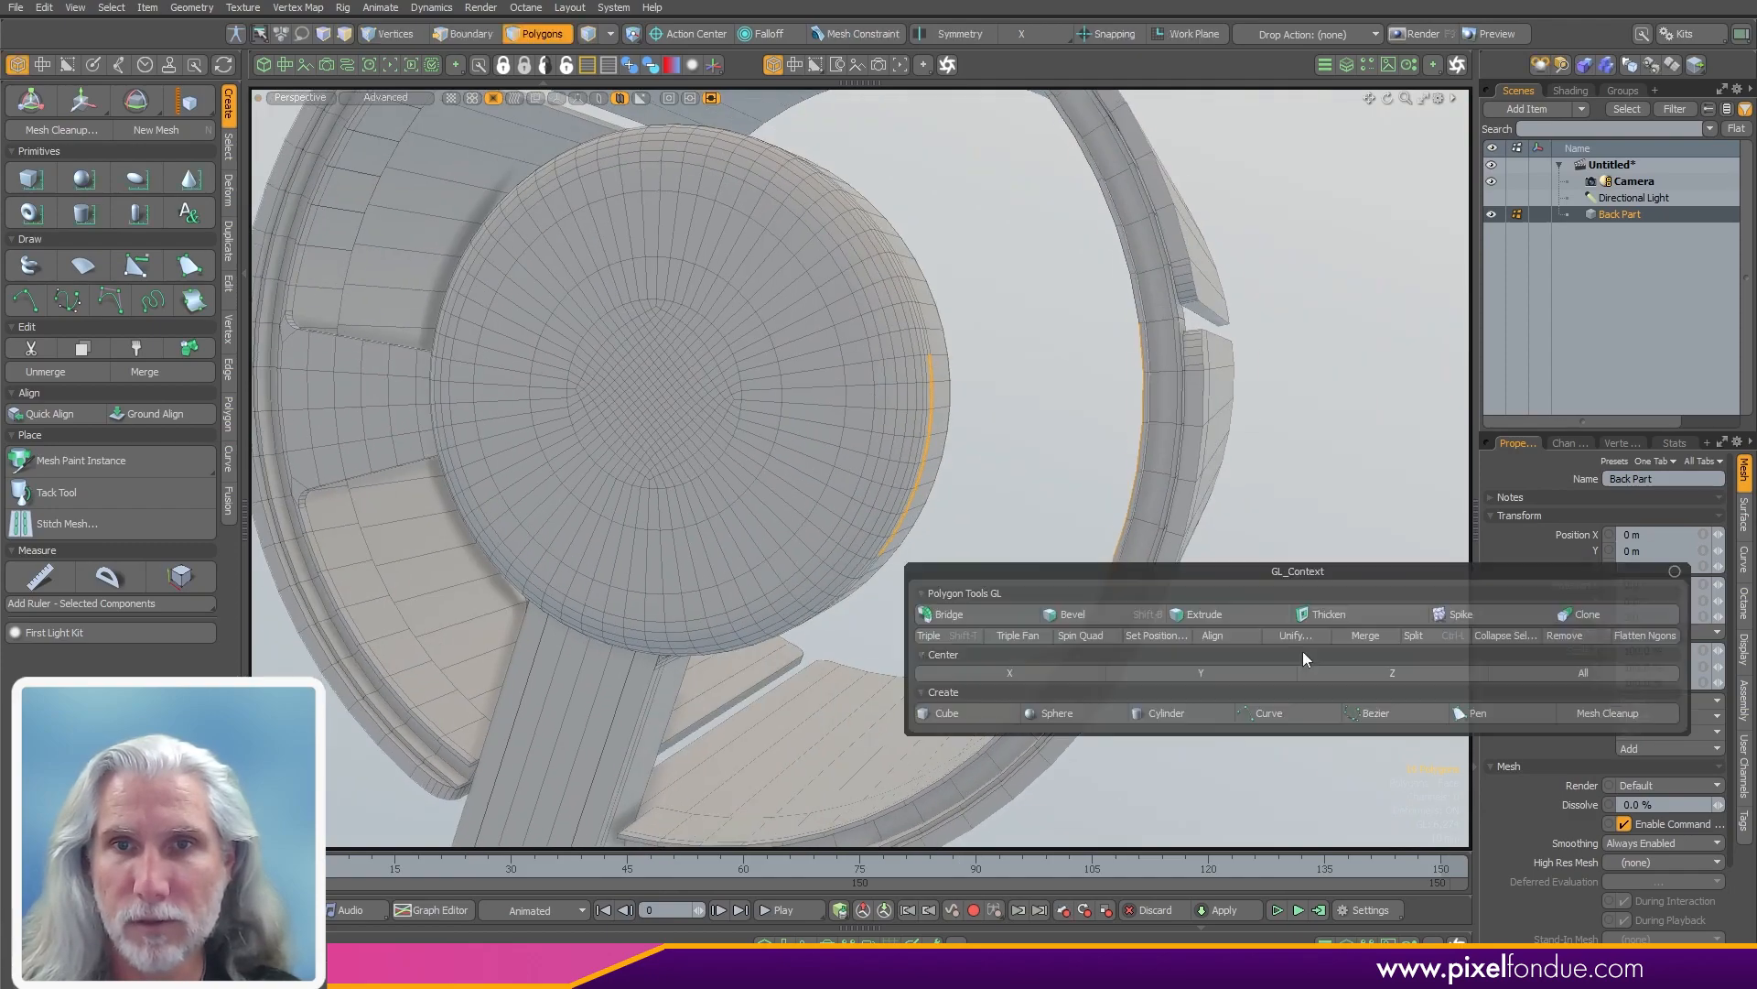
left_click(988, 620)
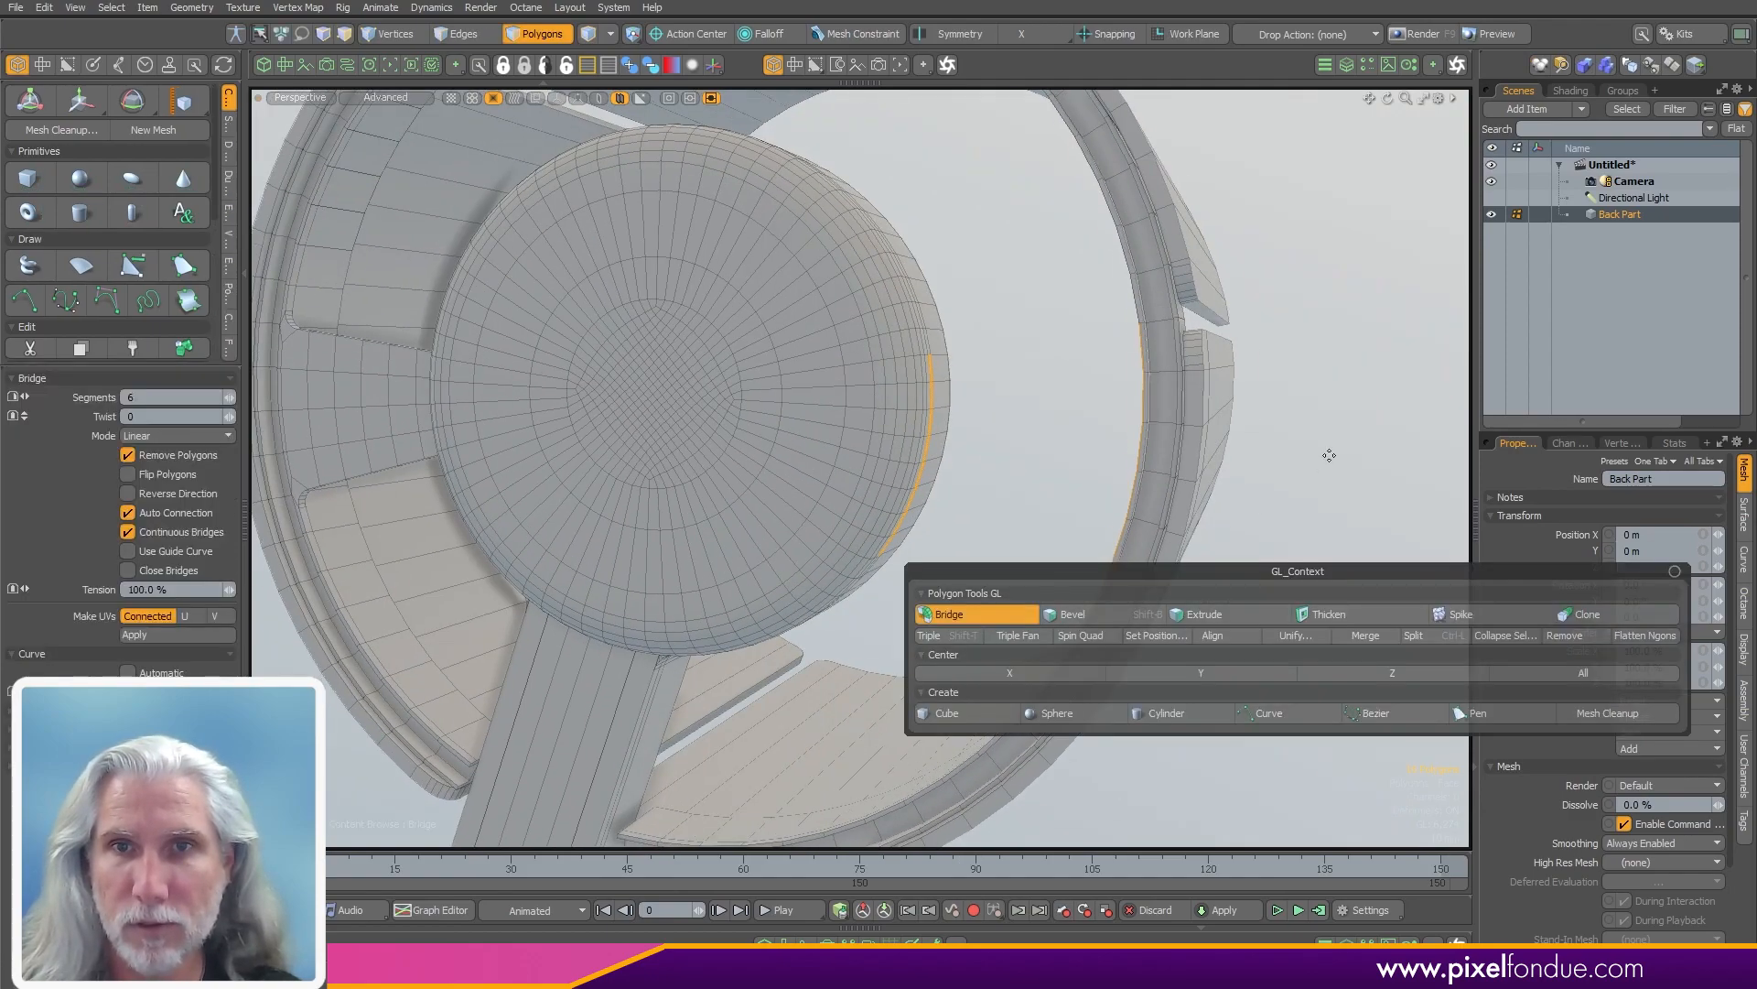
left_click_drag(1247, 498, 1267, 631, "alt")
key("space")
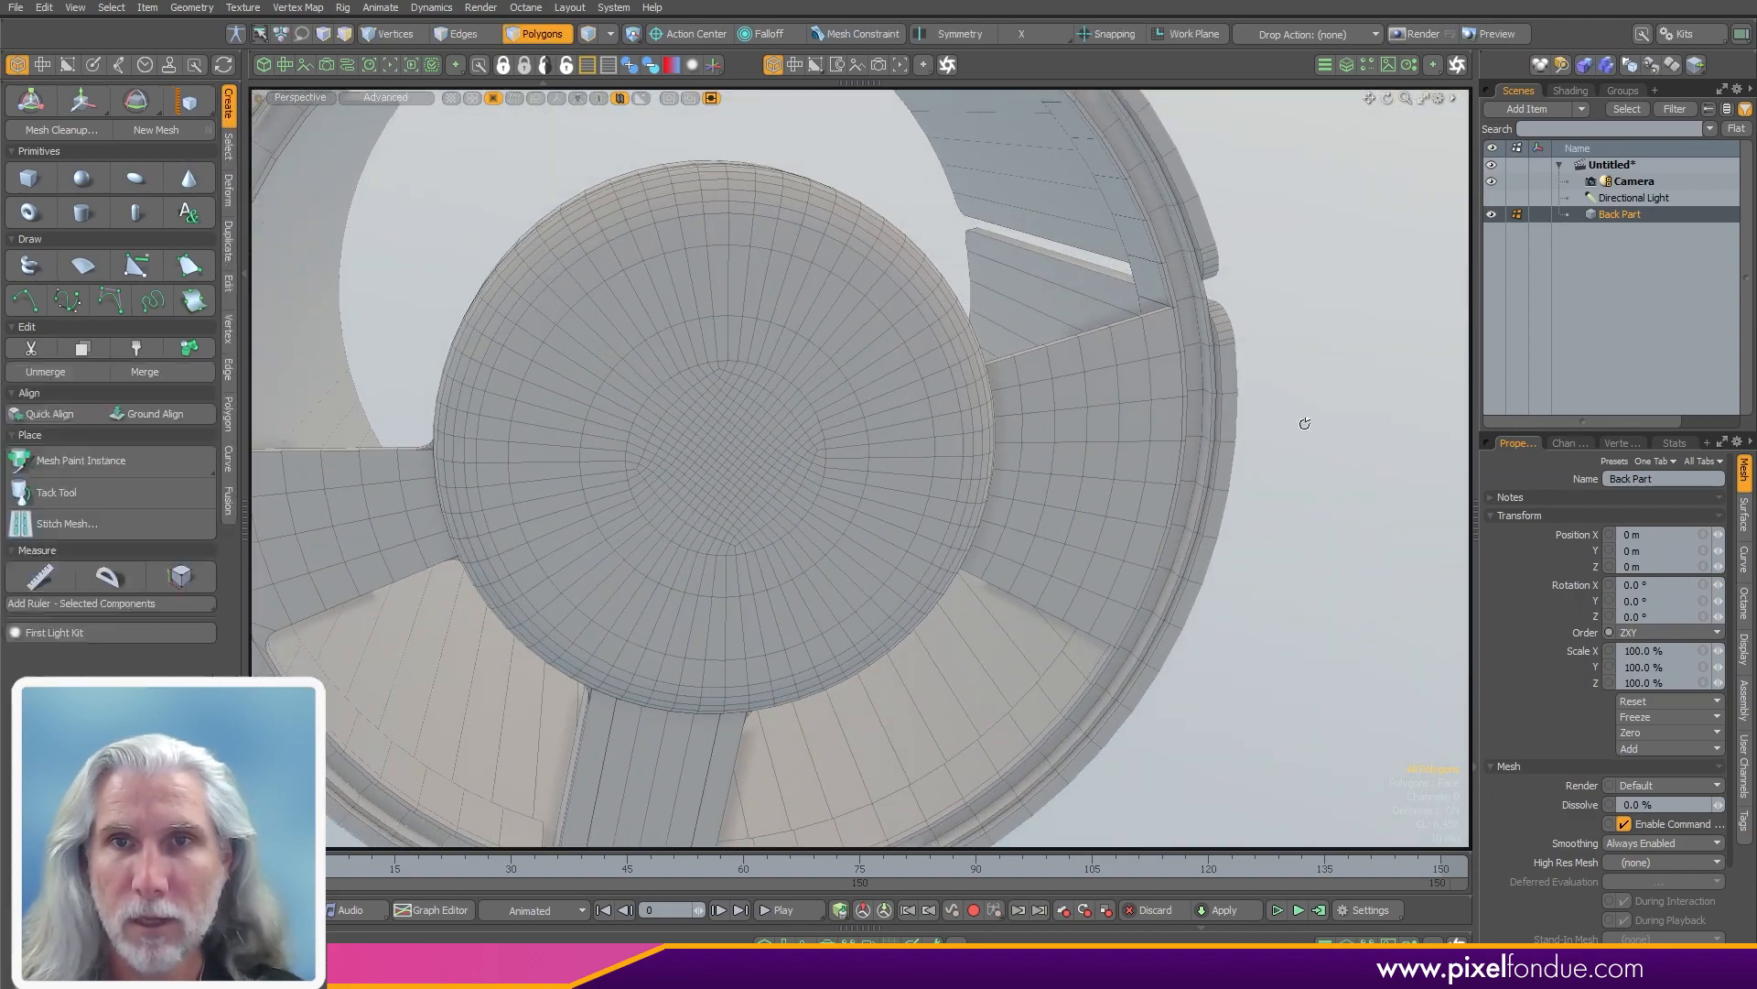
- Select the two short edges where the wide arm's side walls meet the ring
left_click_drag(1302, 420, 930, 530, "alt")
scroll(930, 530, "up", 5)
key("2")
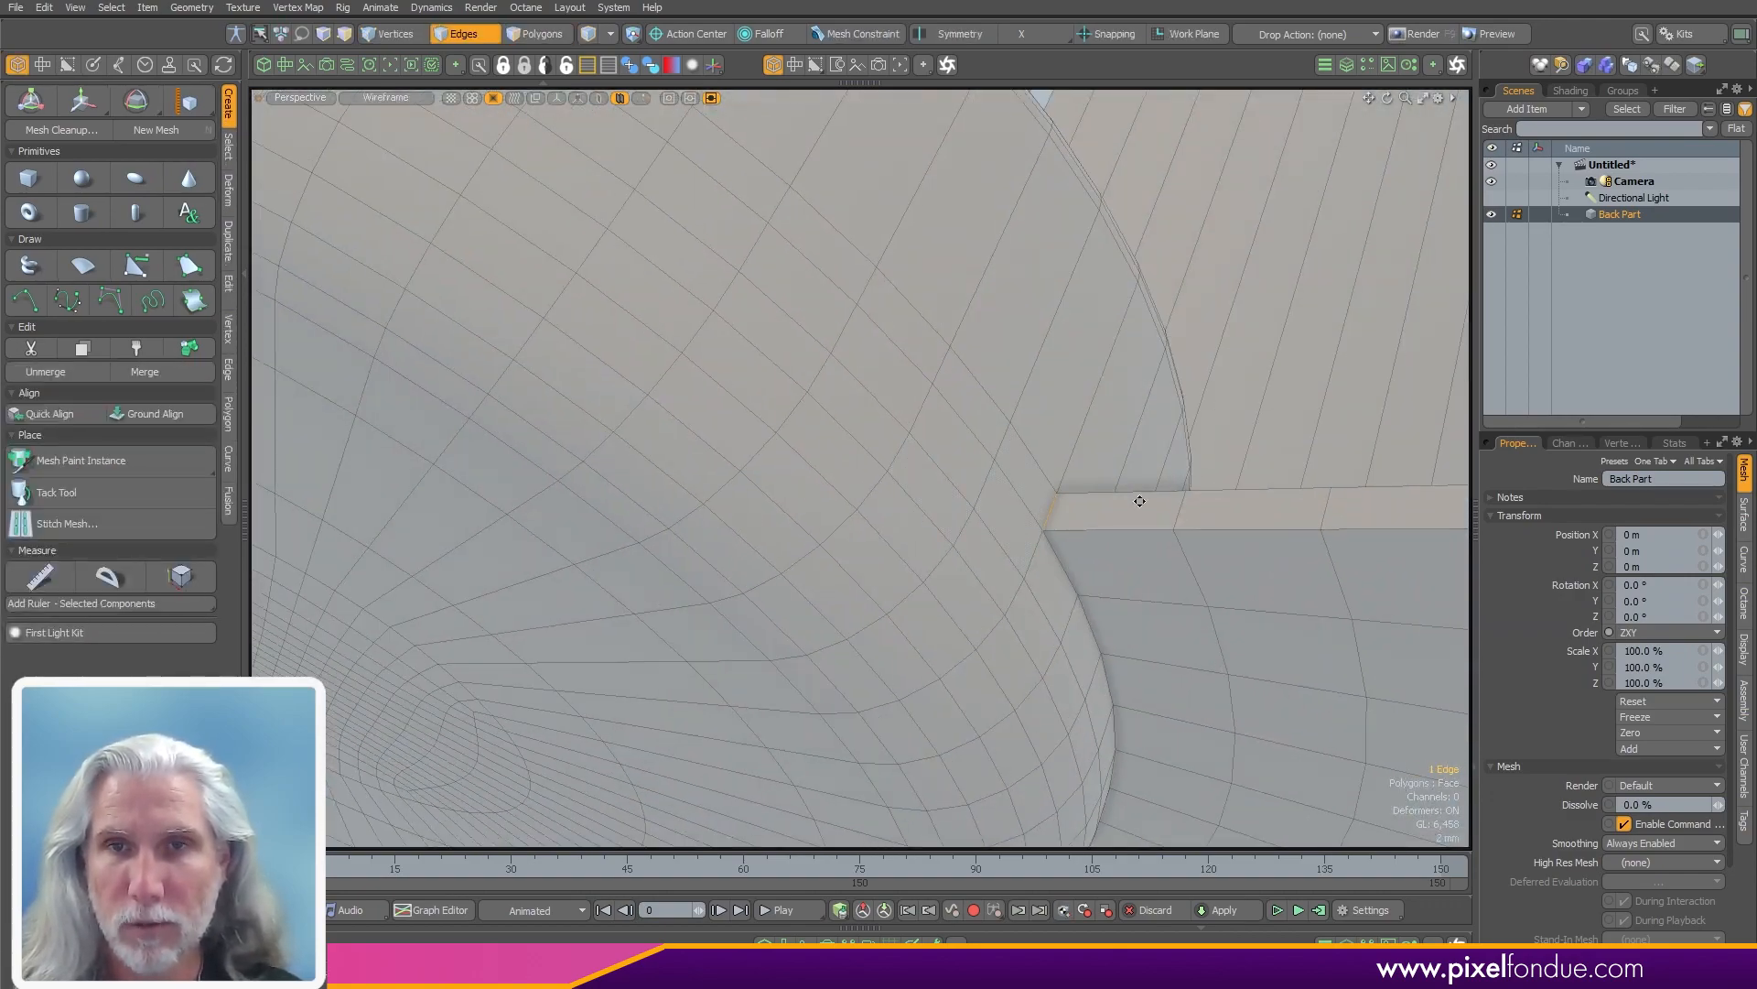
left_click_drag(1140, 501, 1128, 458, "alt")
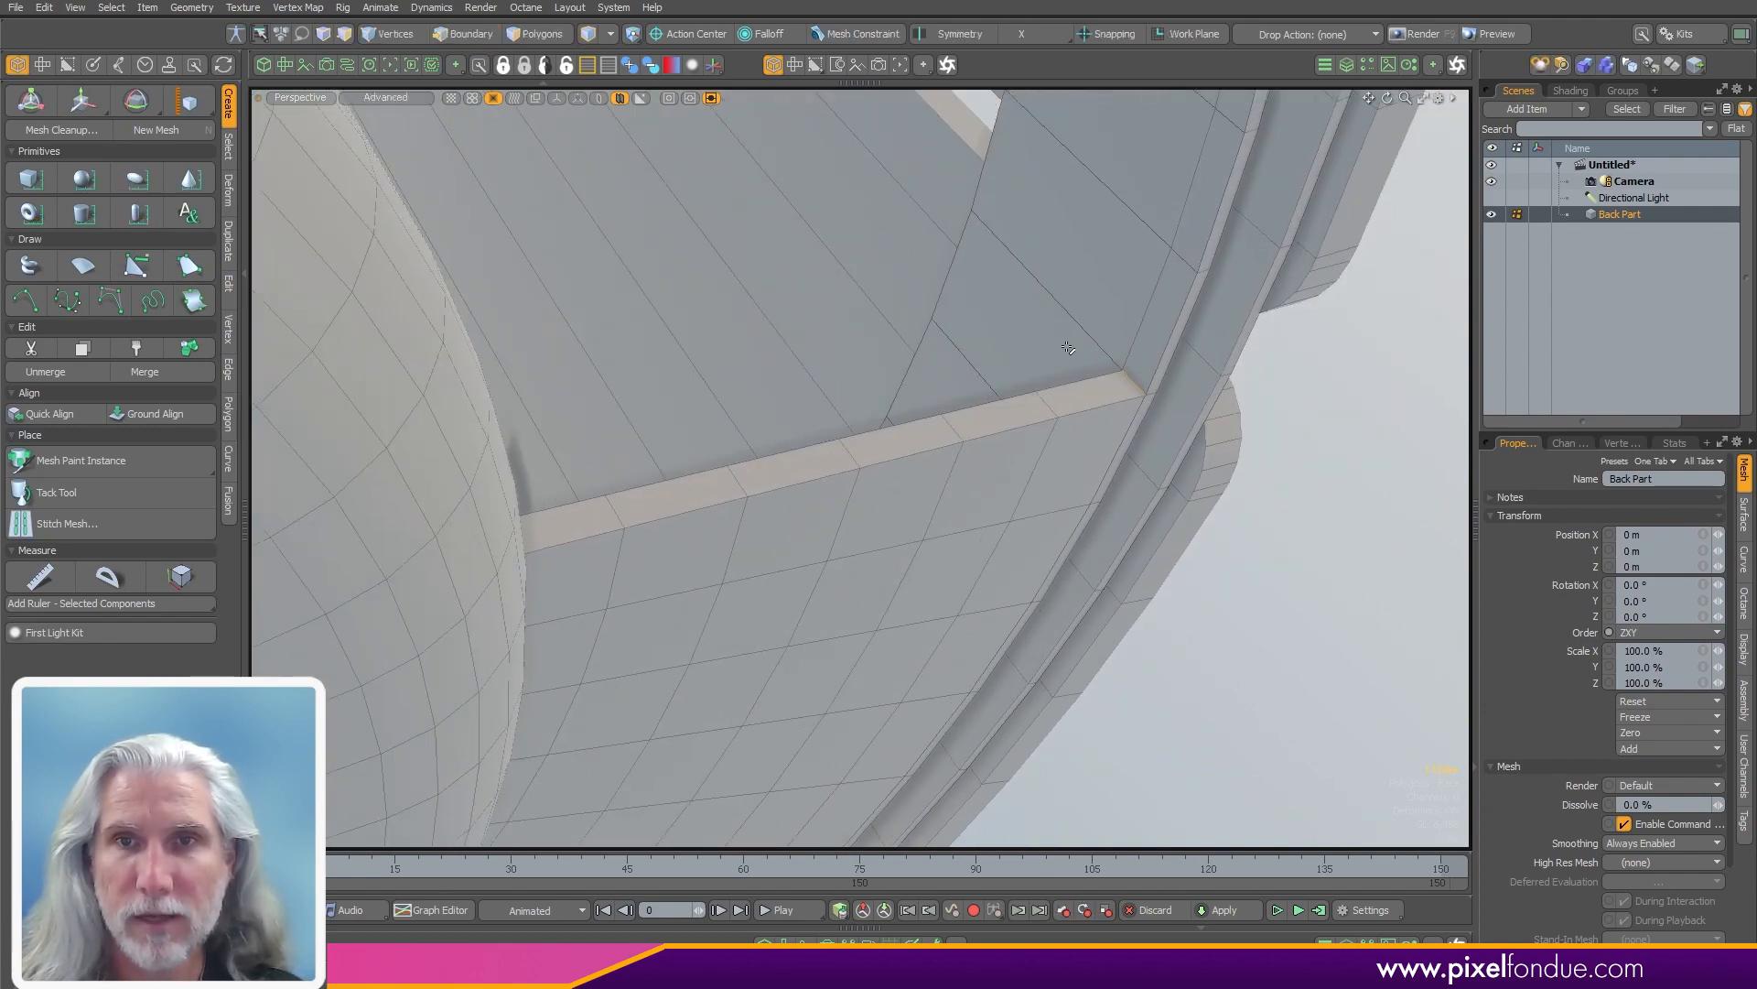
left_click_drag(891, 693, 856, 618, "alt")
left_click_drag(974, 517, 837, 662, "alt")
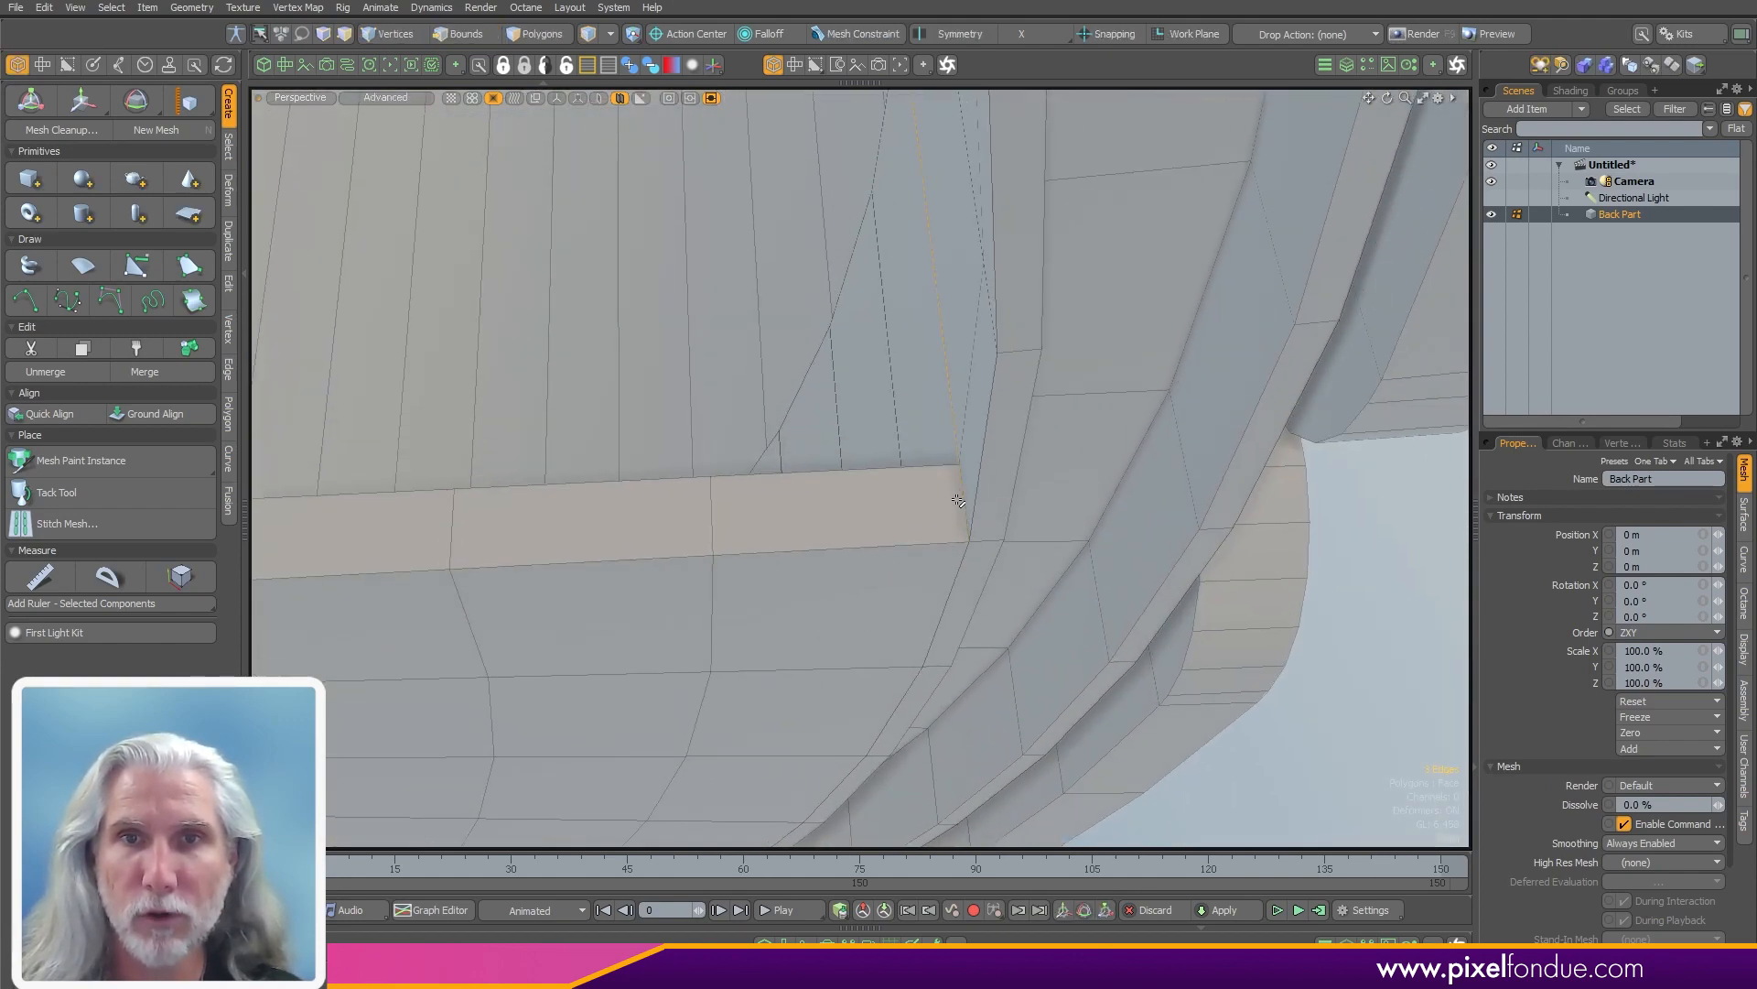
left_click_drag(811, 509, 1415, 790, "alt")
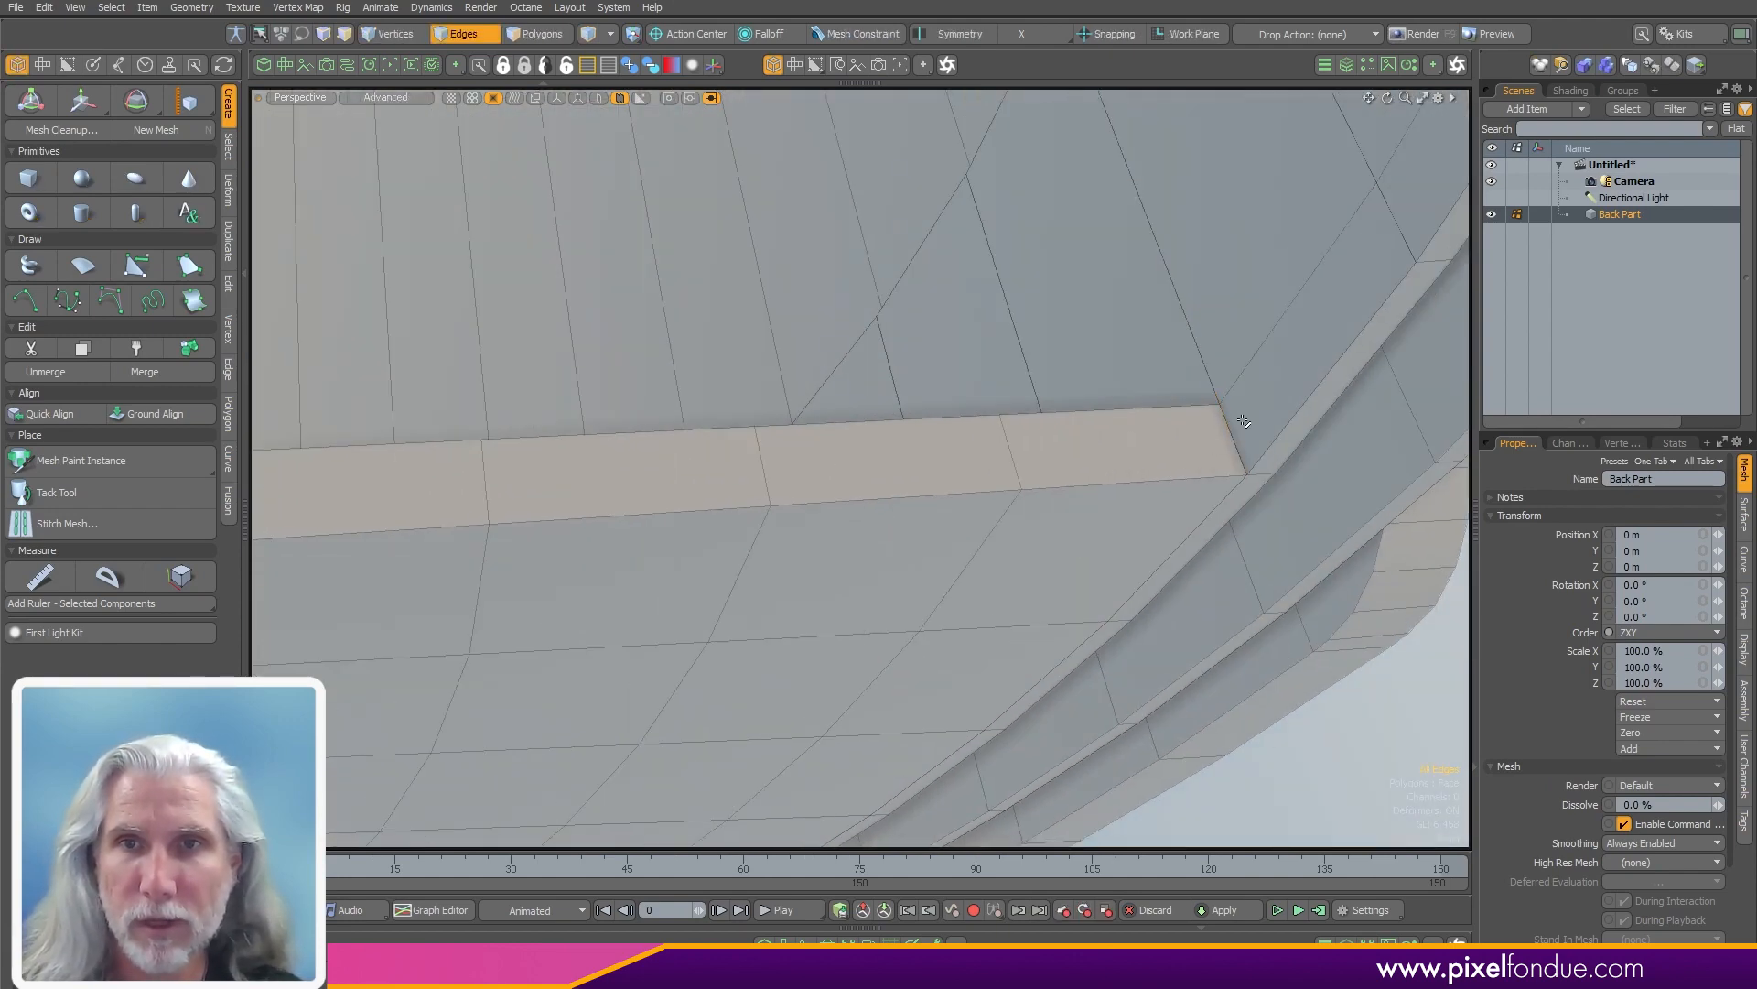
left_click_drag(1219, 440, 916, 550, "alt")
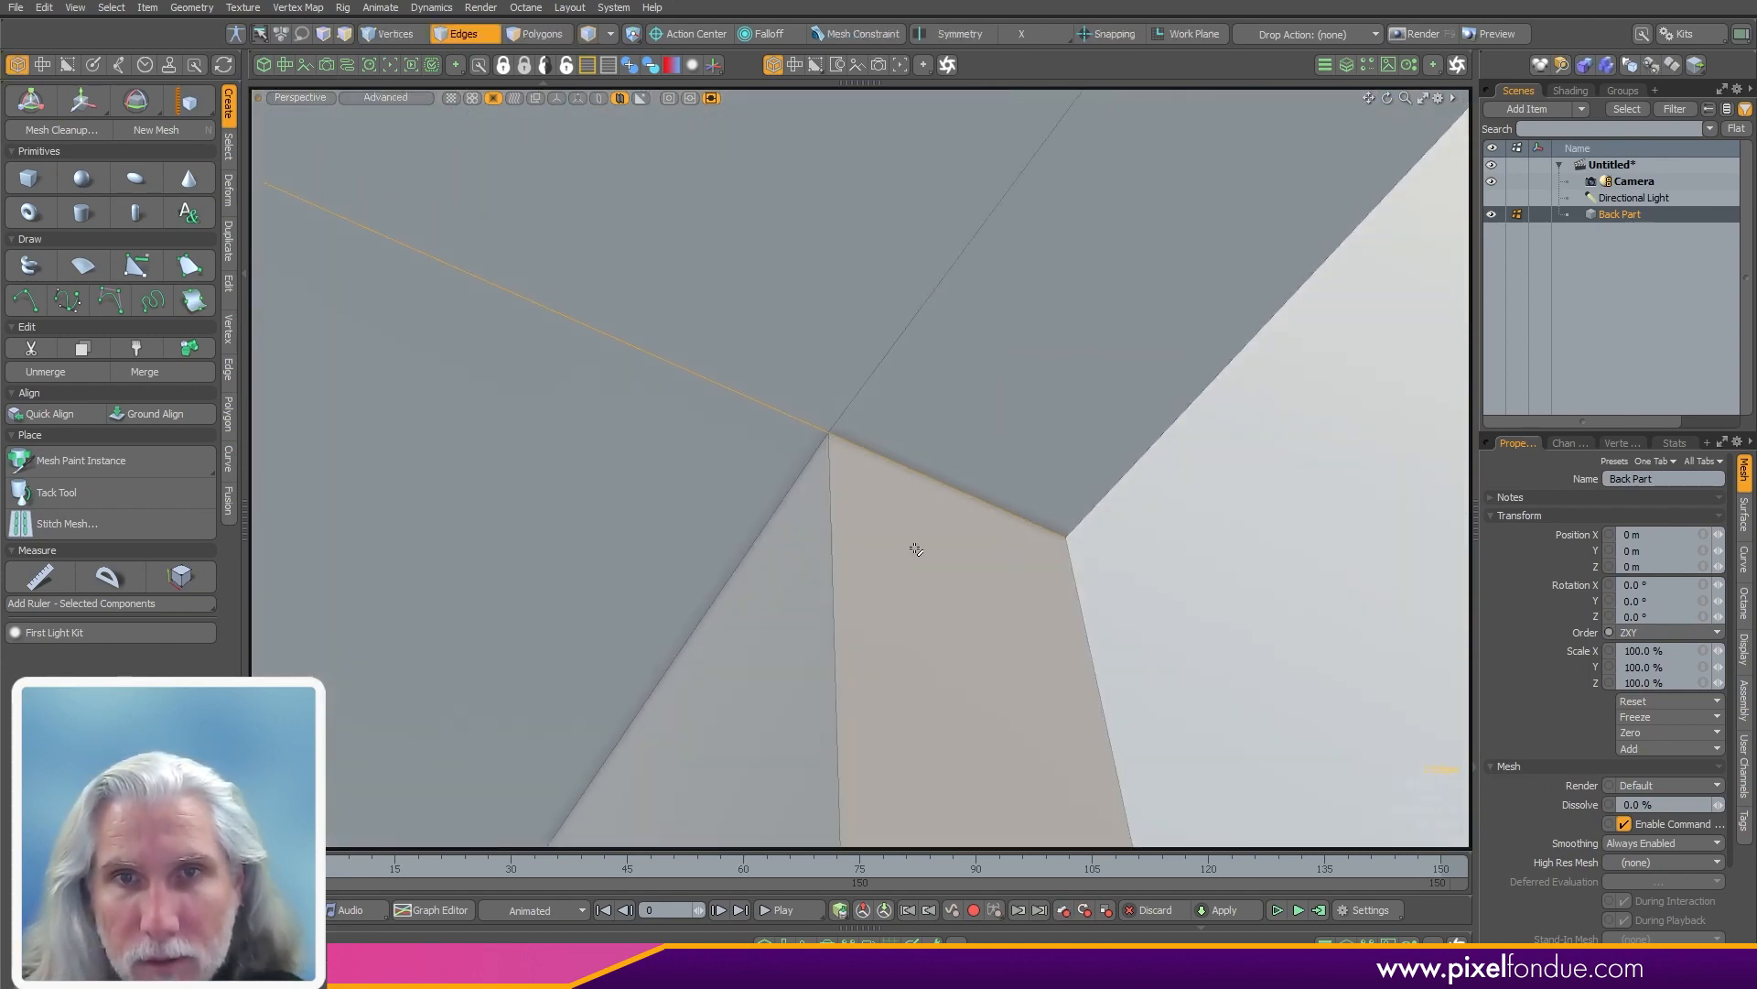
left_click_drag(1214, 600, 869, 429, "alt")
left_click_drag(947, 513, 1044, 462, "alt")
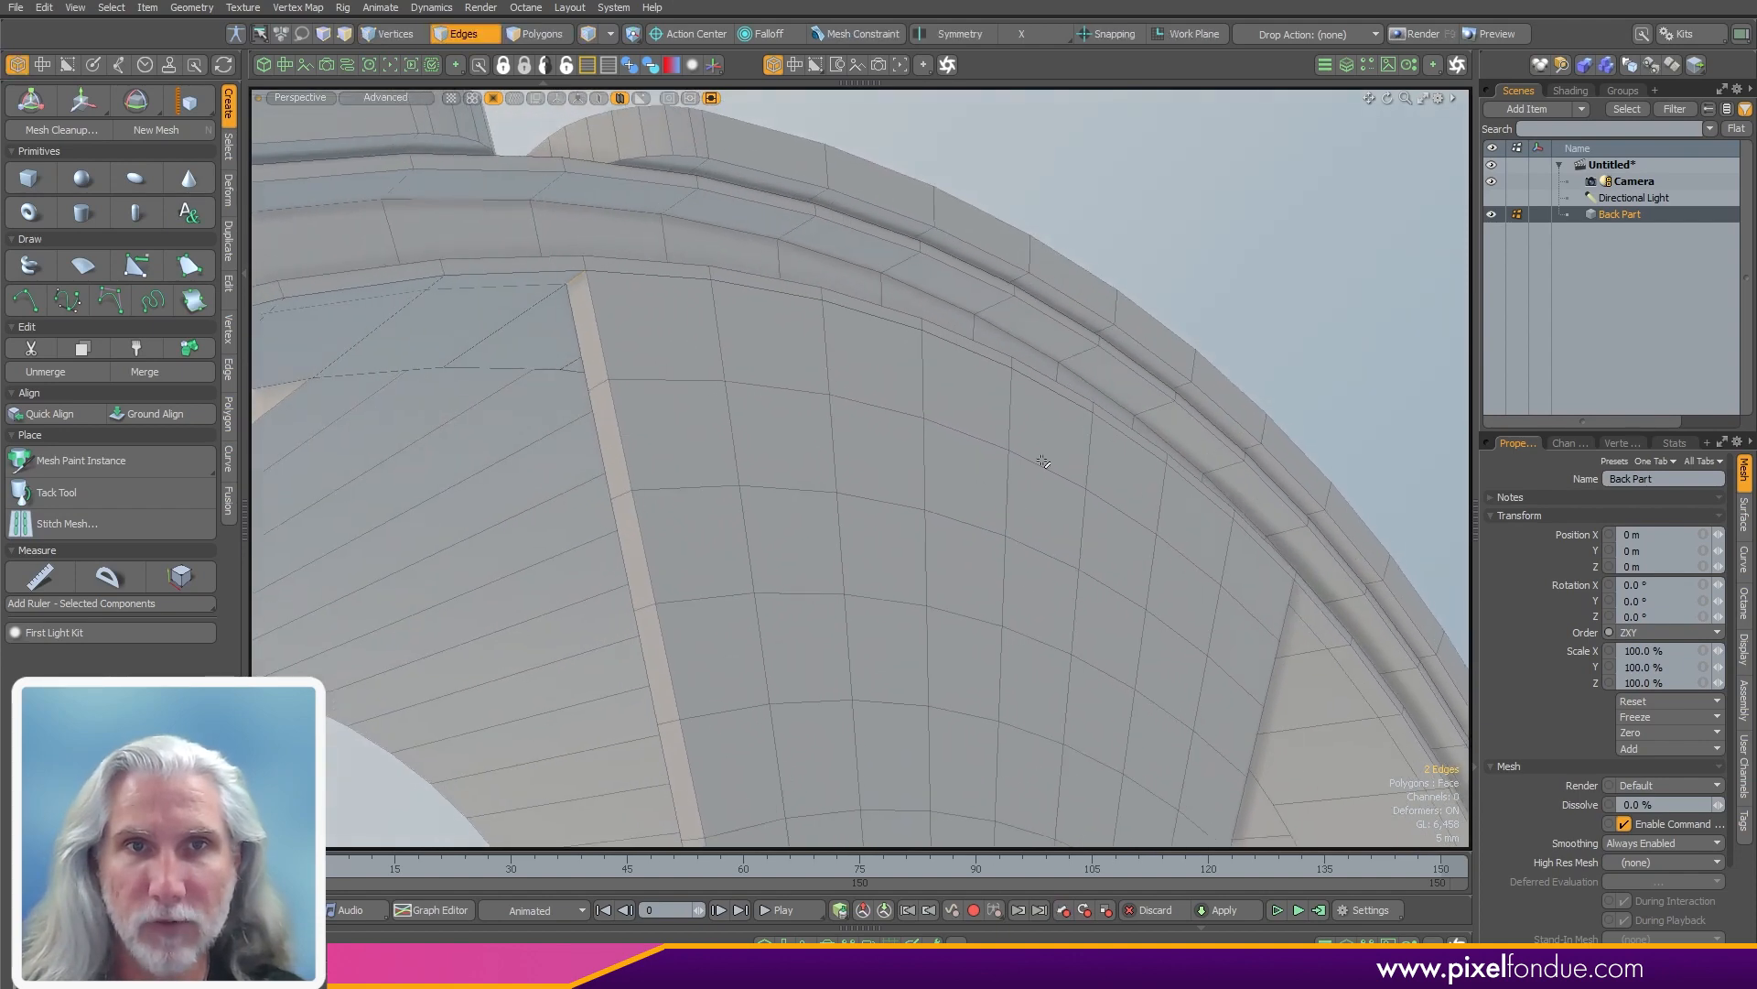
- Bevel the arm's ring-side corner edges by about 1 mm in Inset mode with round level 3
key("shift+b")
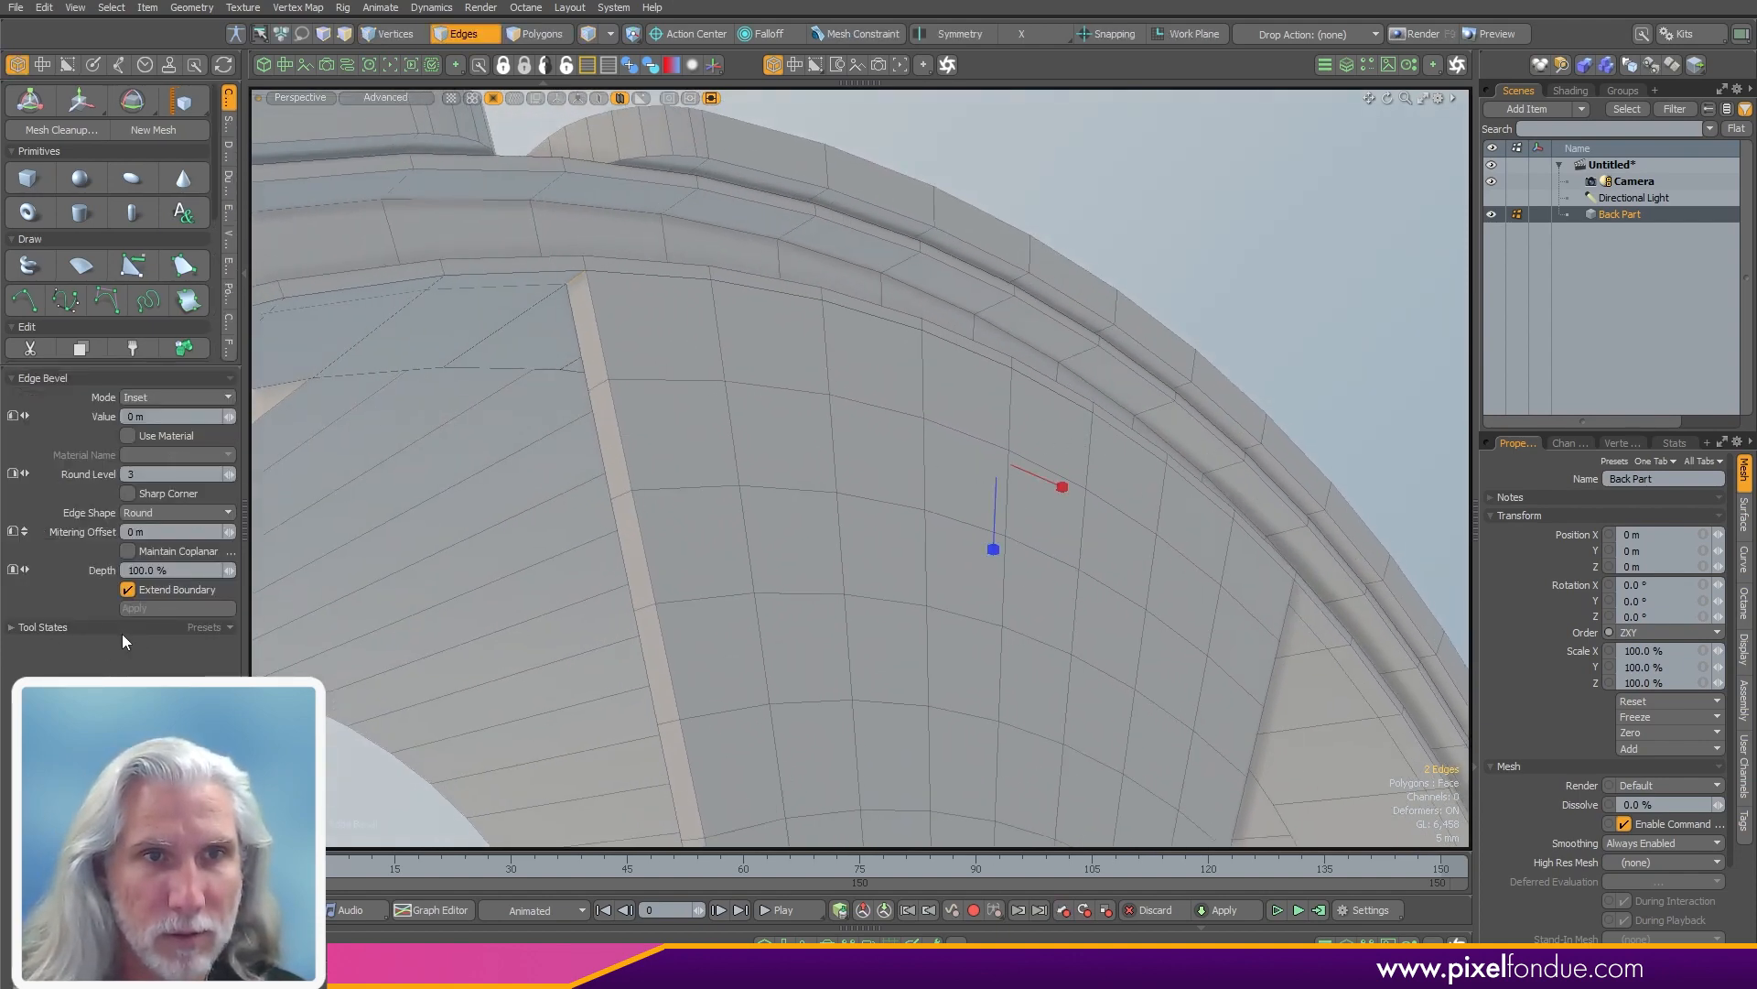
left_click_drag(953, 529, 910, 378, "alt")
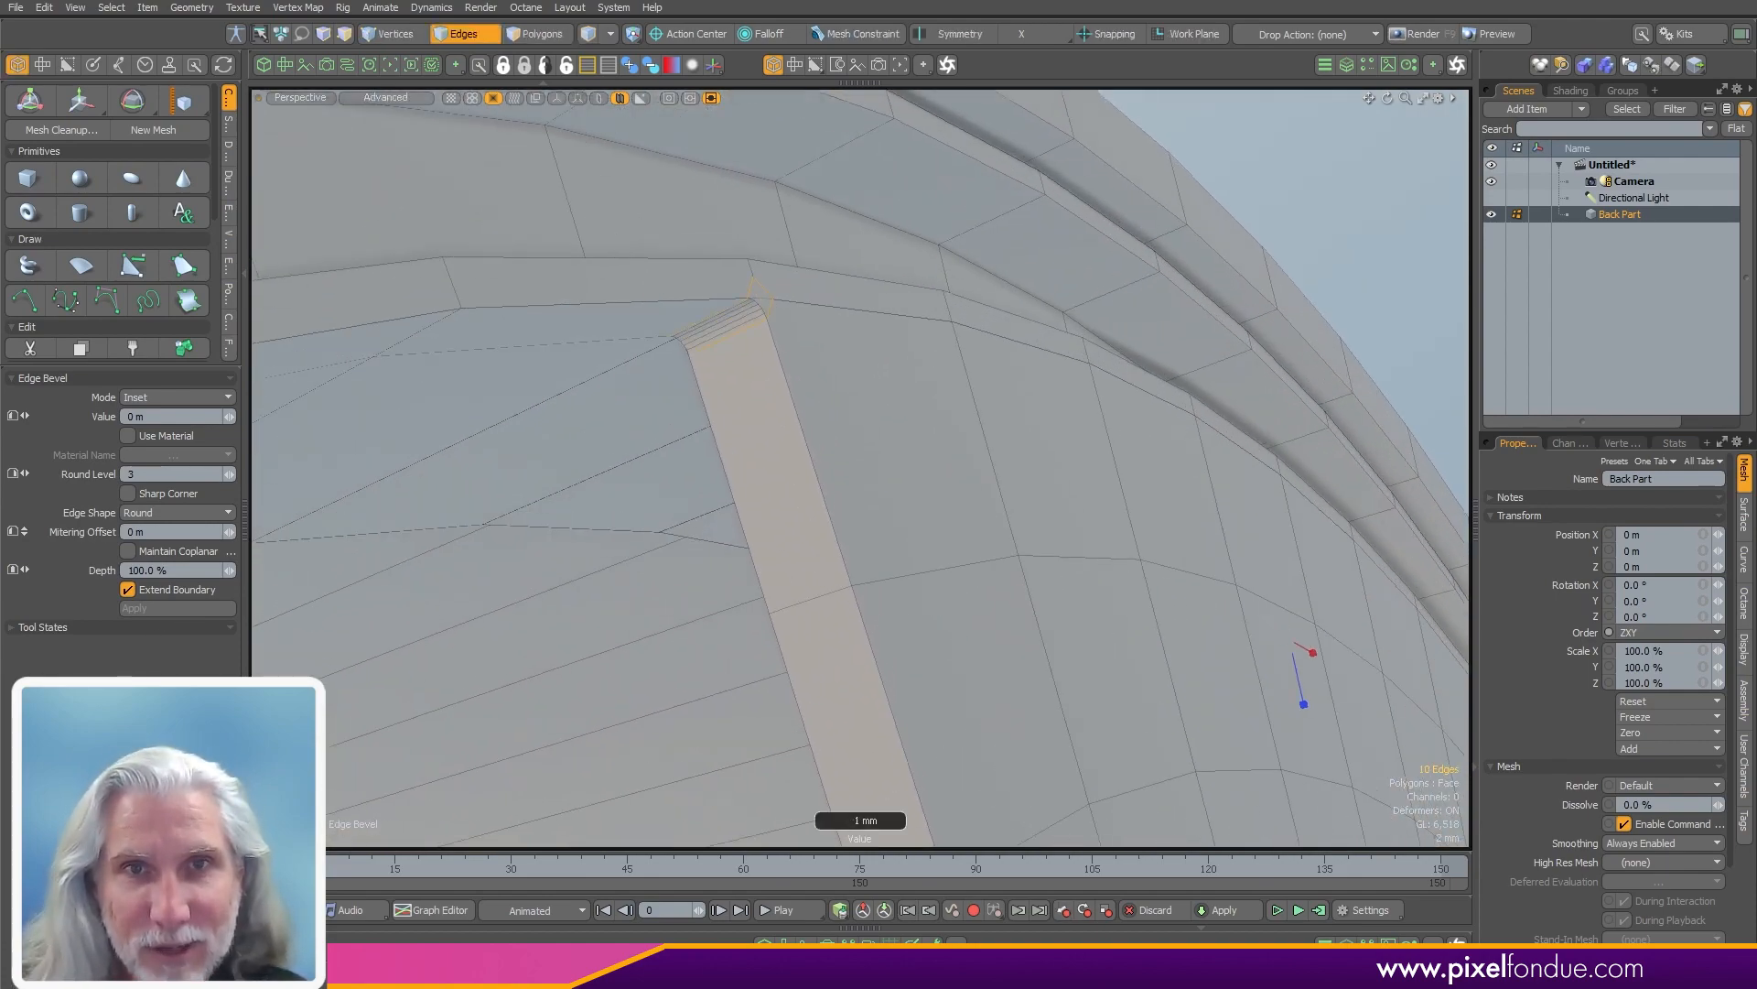
left_click_drag(1087, 414, 1098, 413)
left_click_drag(1098, 413, 946, 653, "alt")
key("q")
- Bevel the short edges at the arm's knob end into rounded corners and select the n-gon beside the rounding
left_click(1123, 181)
left_click(946, 652)
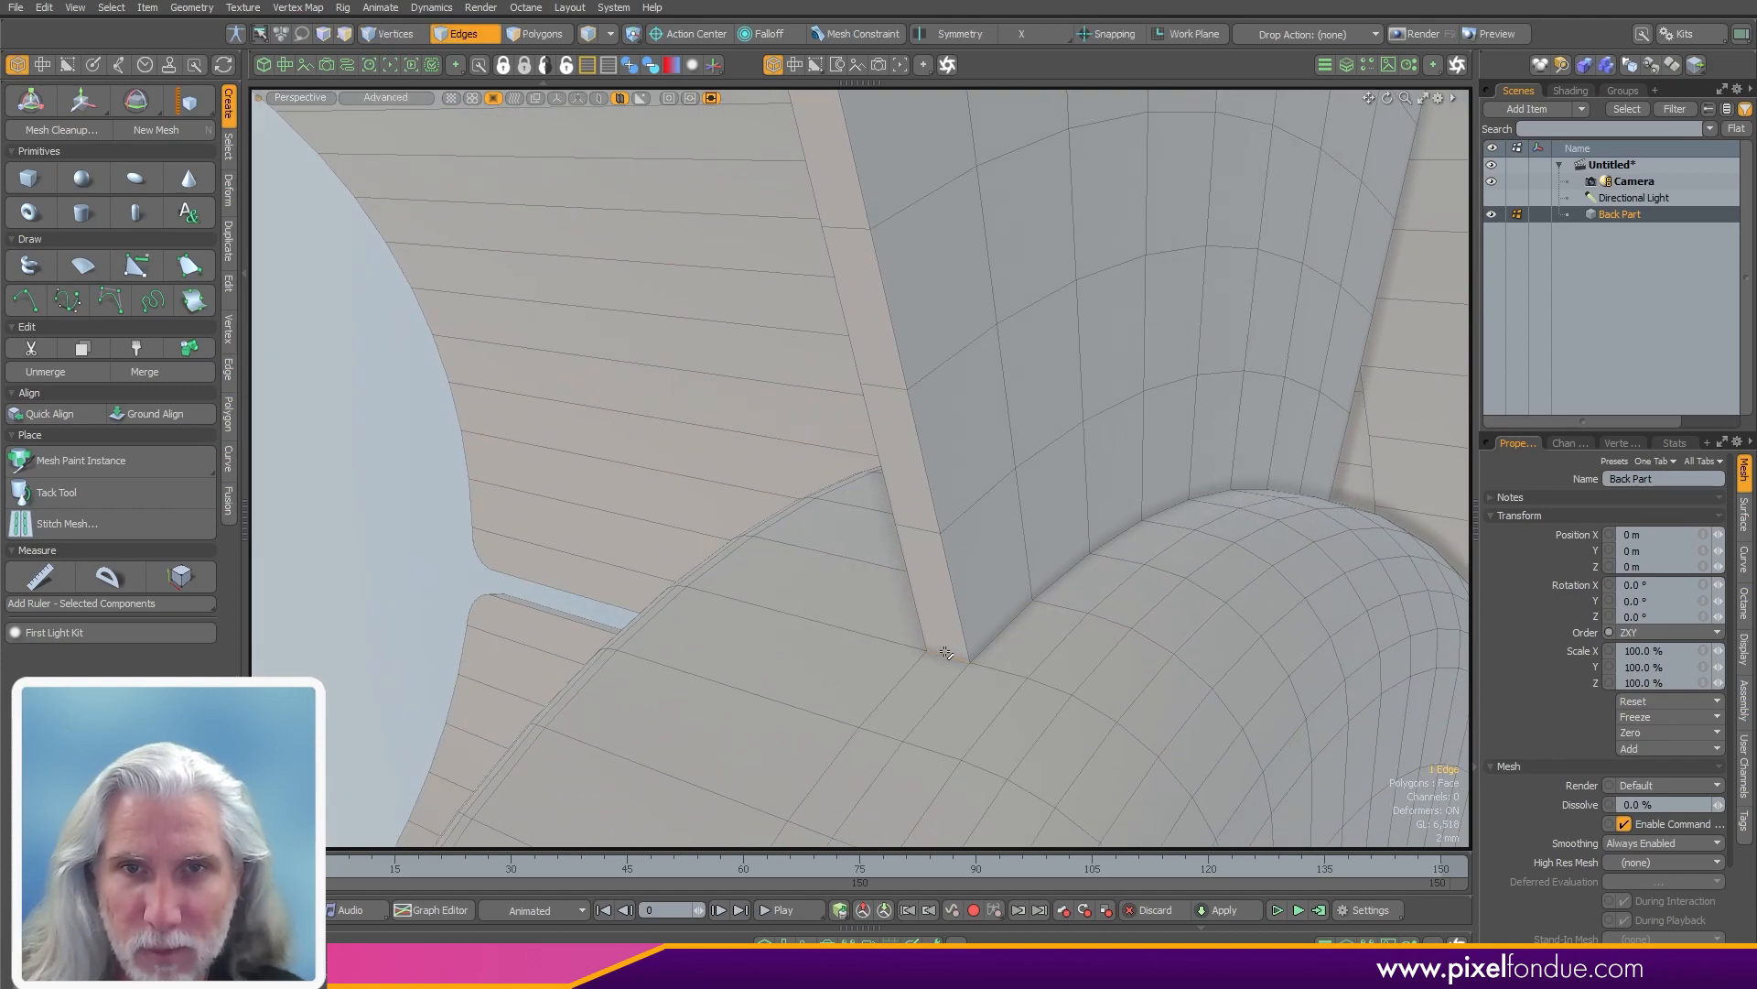
left_click_drag(1189, 519, 1041, 567, "alt")
key("b")
key("space")
left_click(667, 609, "shift")
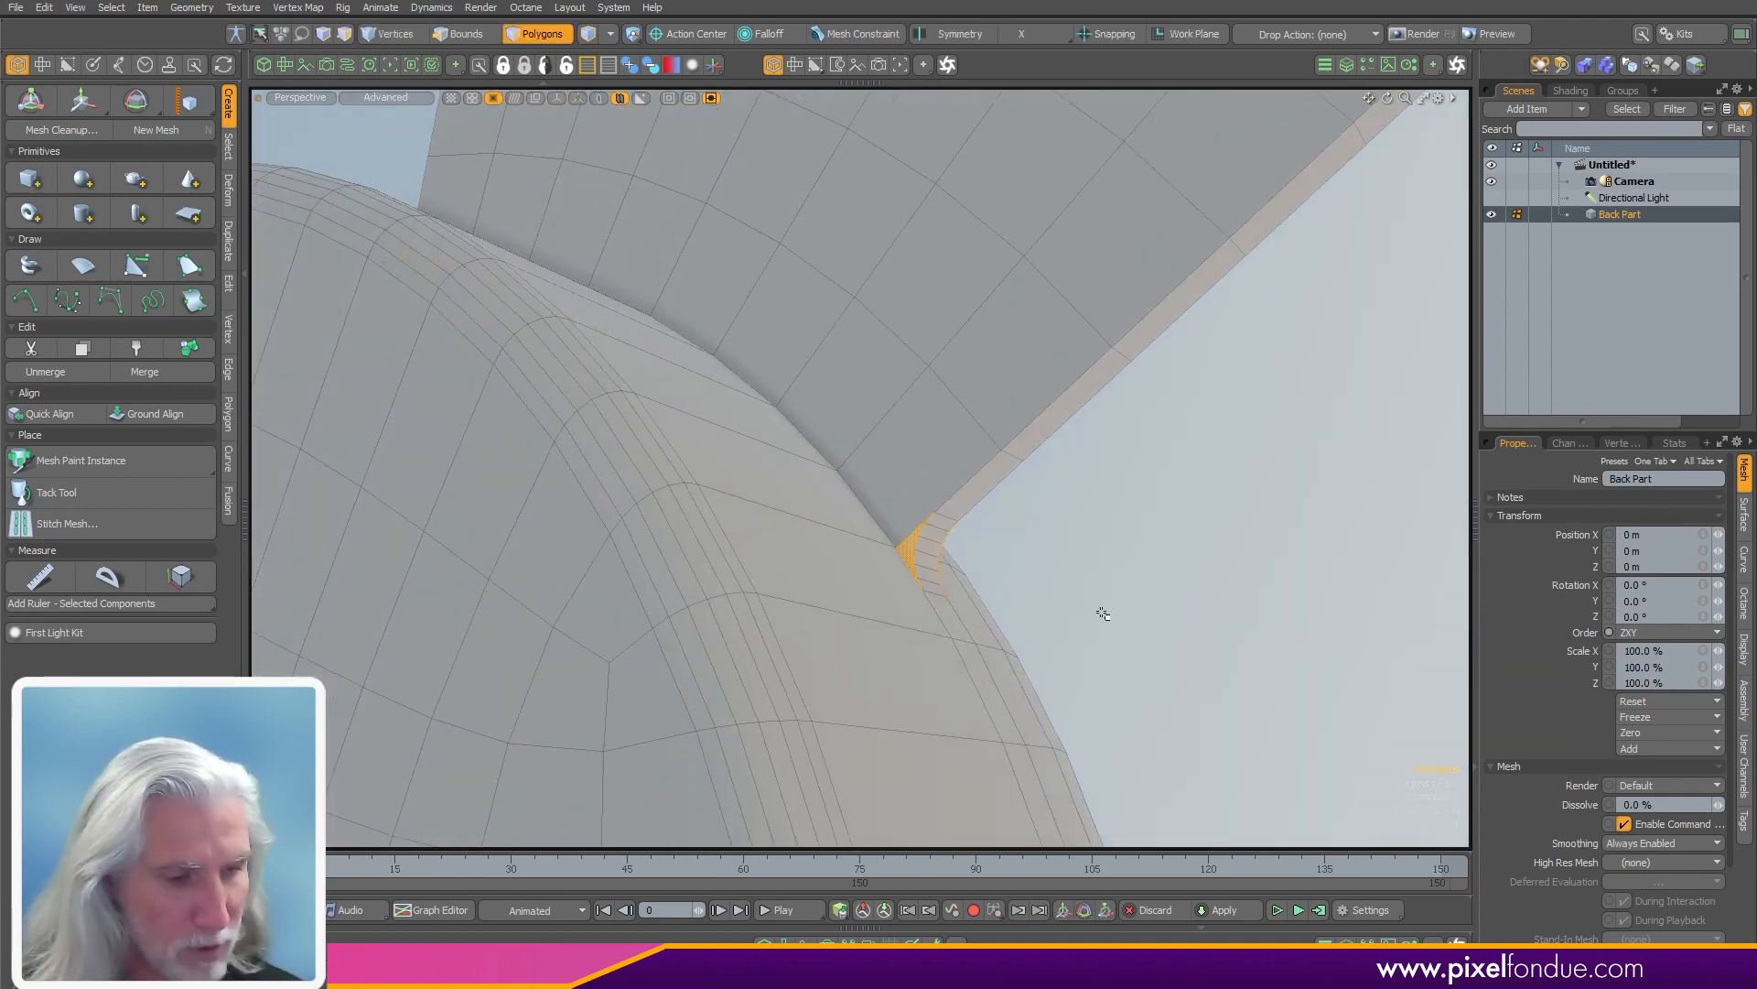
left_click_drag(1185, 568, 967, 394, "alt")
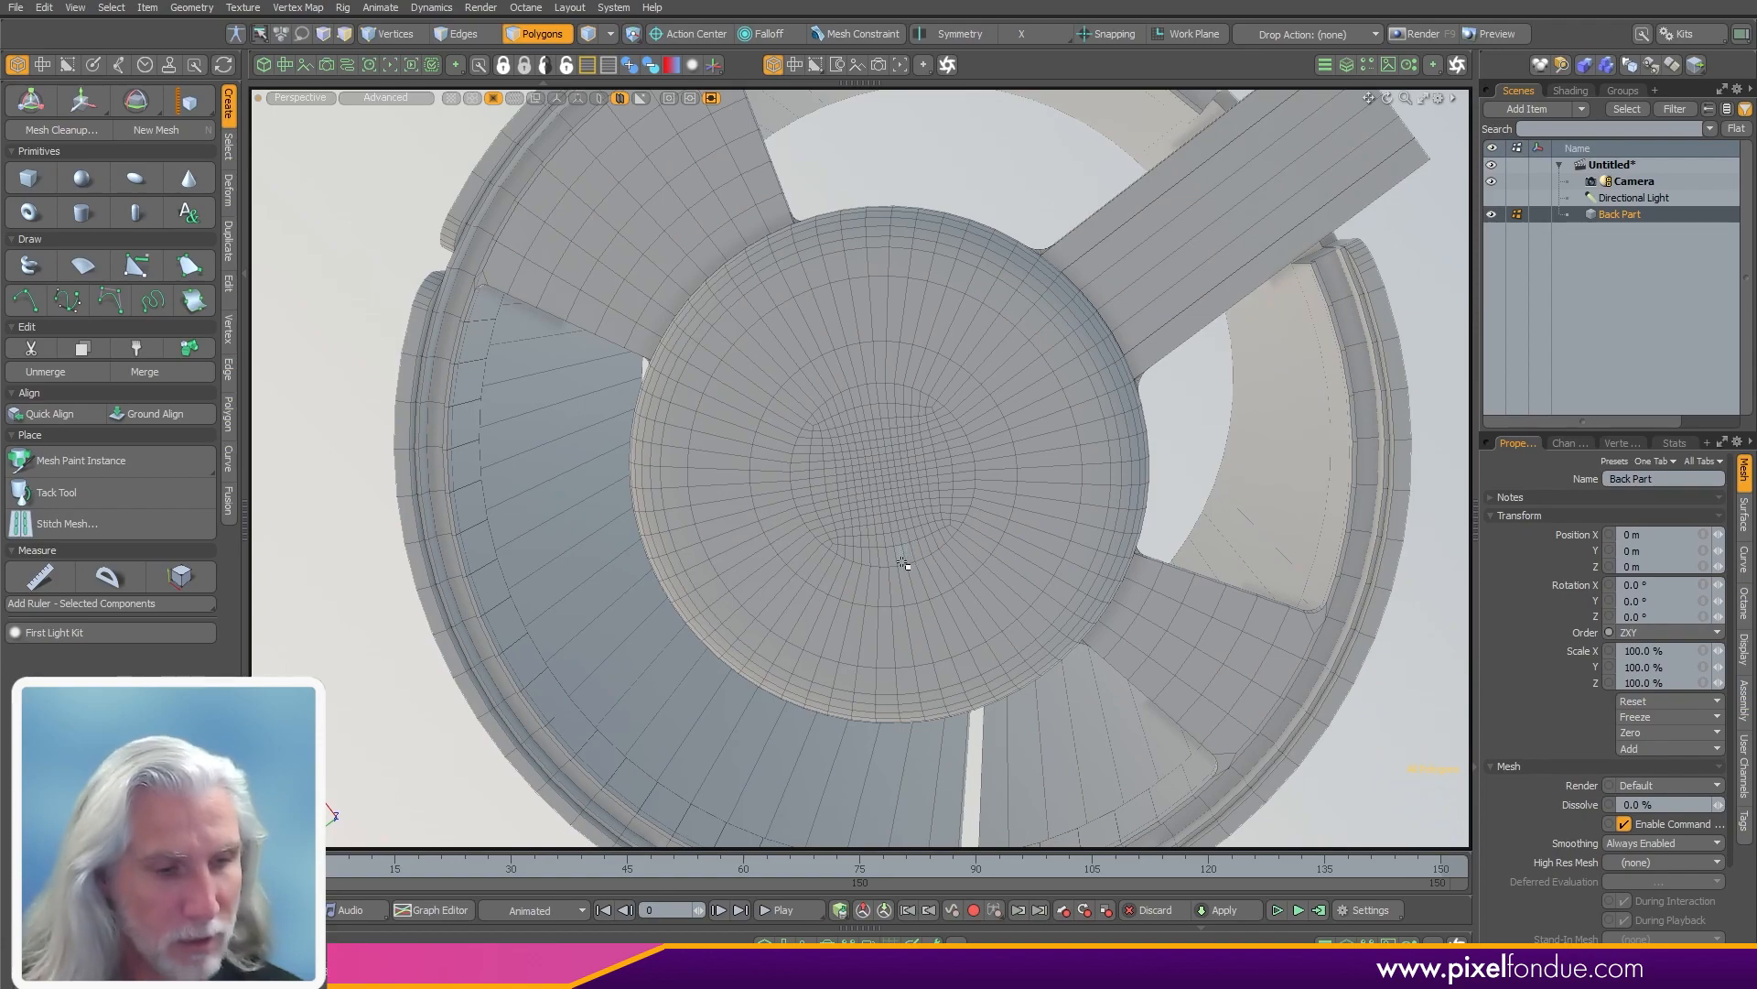
- Unhide the dark arc piece and delete its polygon loop where the wide arm passes through it
key("u")
left_click_drag(903, 563, 745, 788, "alt")
scroll(745, 788, "up", 5)
scroll(1028, 392, "down", 5)
left_click_drag(1028, 392, 838, 435, "alt")
scroll(921, 647, "up", 2)
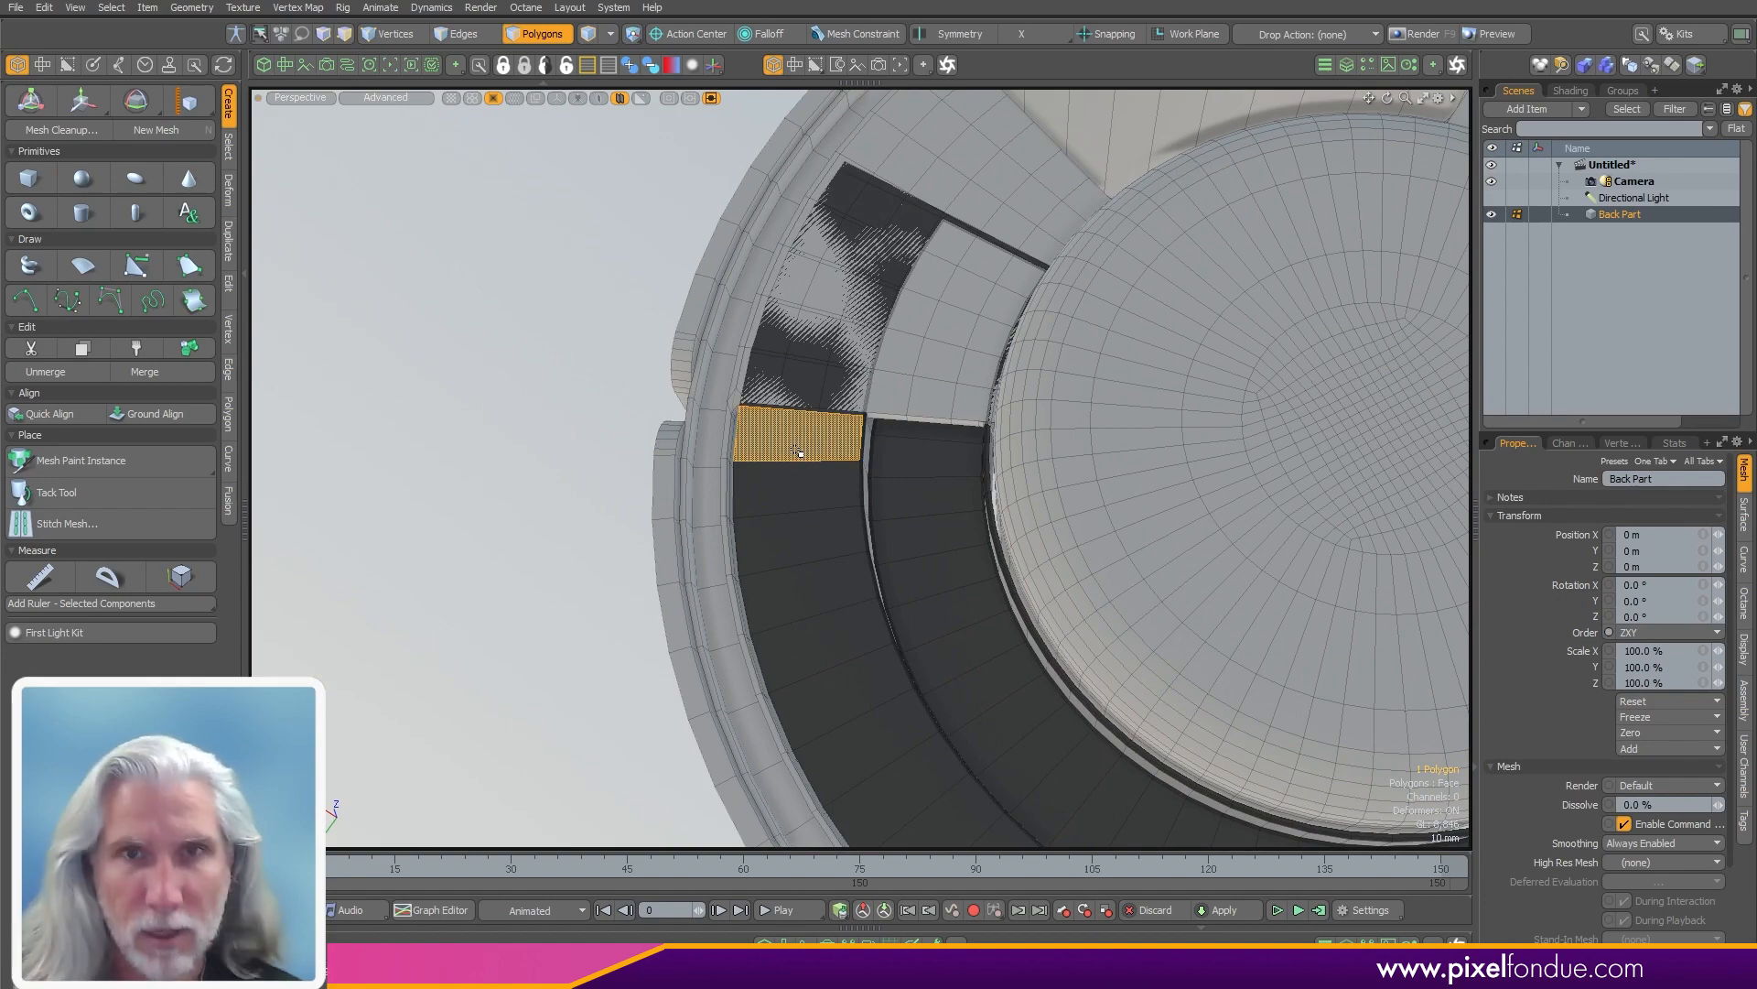
scroll(851, 408, "up", 5)
left_click_drag(946, 404, 808, 404, "alt")
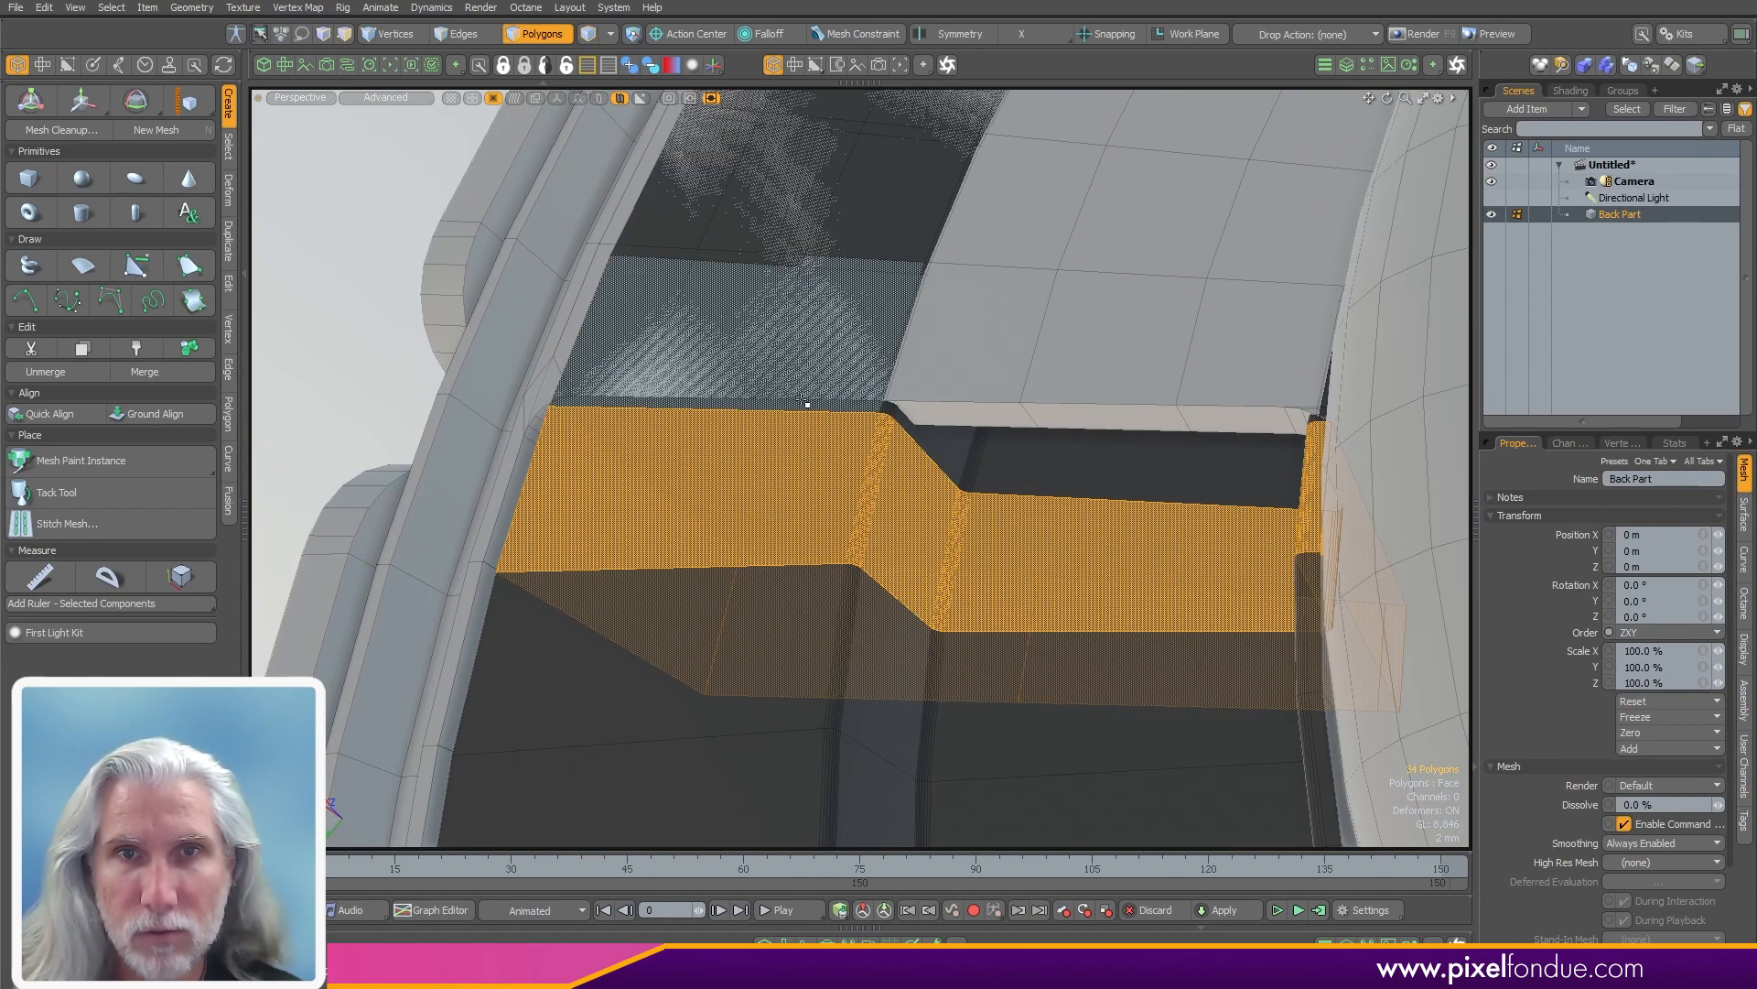
left_click(838, 406)
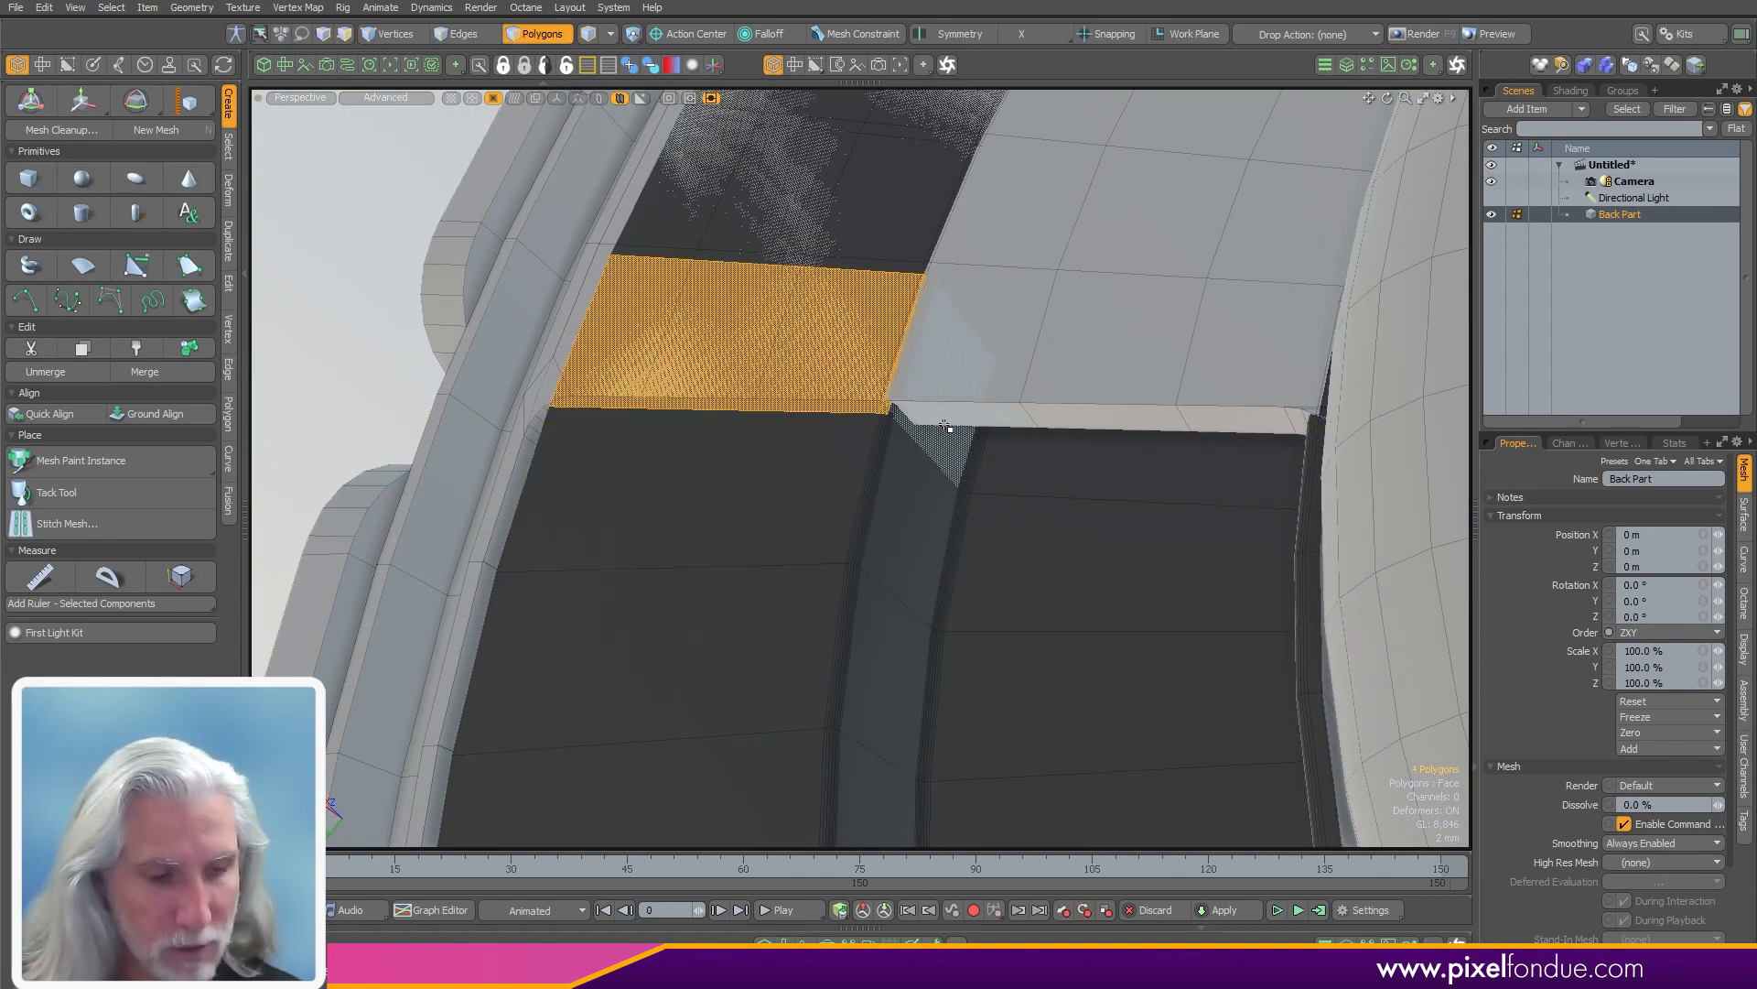
key("l")
key("Delete")
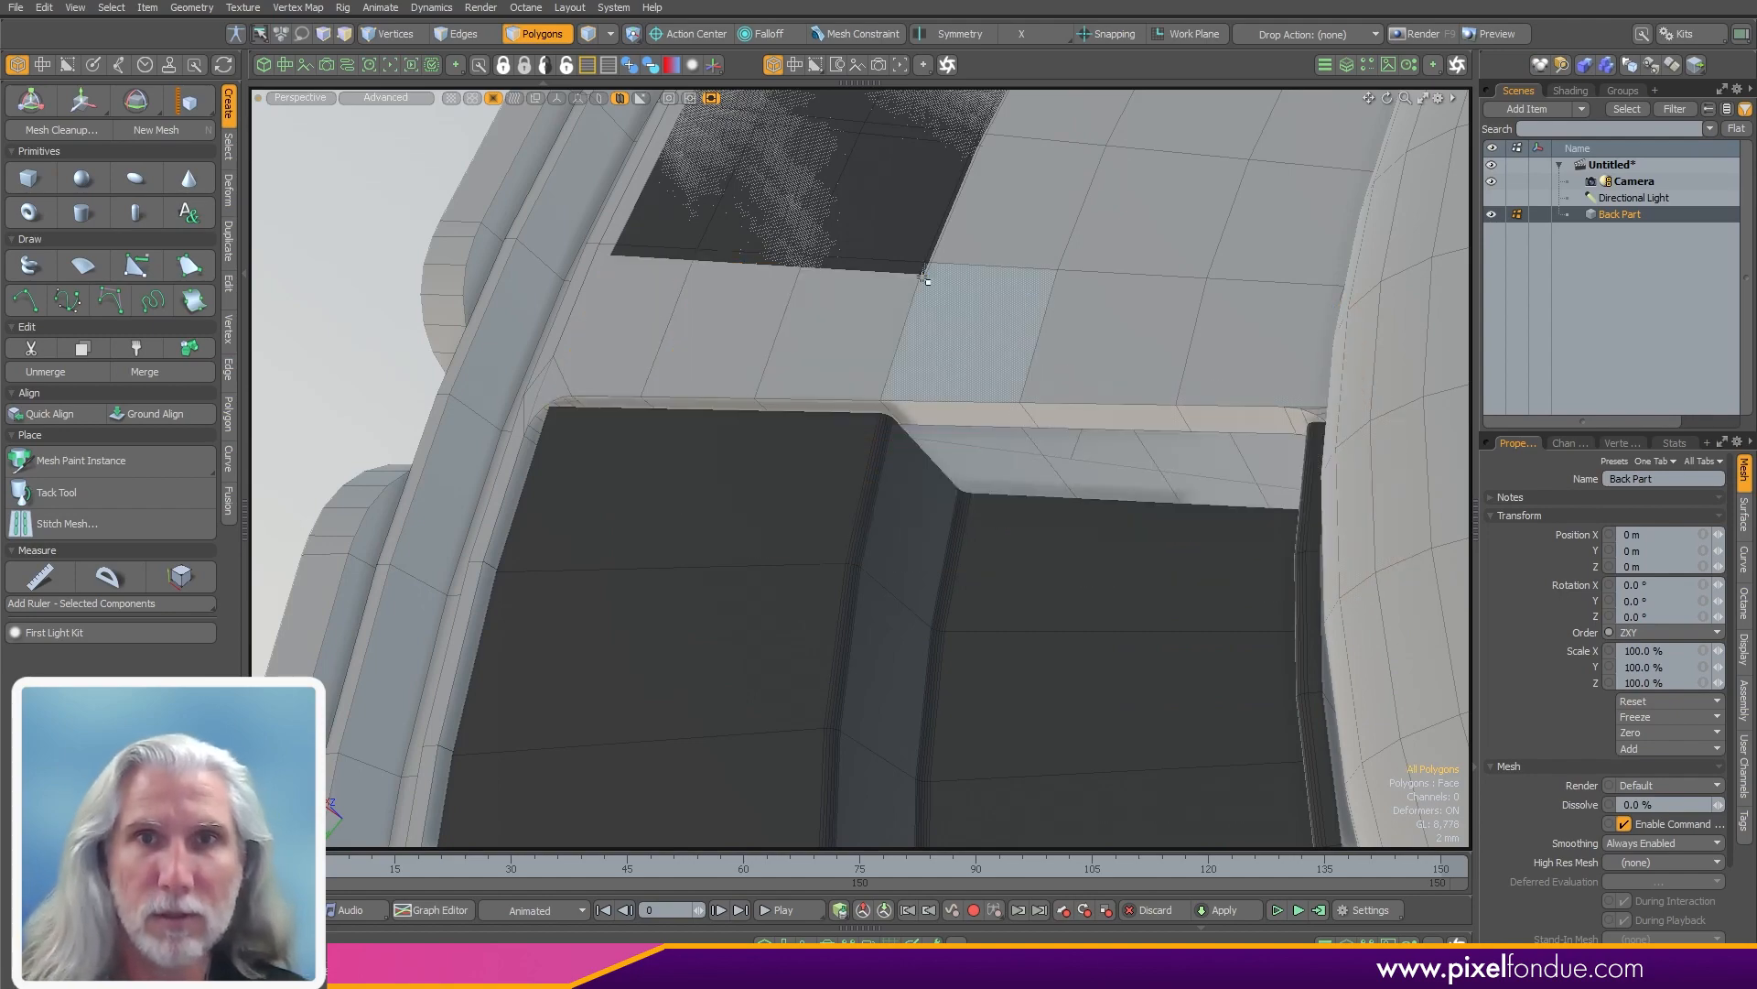
- Try to isolate the sections of the dark arc on both sides of the wide arm
double_click(883, 227)
scroll(883, 229, "down", 3)
left_click_drag(882, 229, 987, 497, "alt")
double_click(1050, 483)
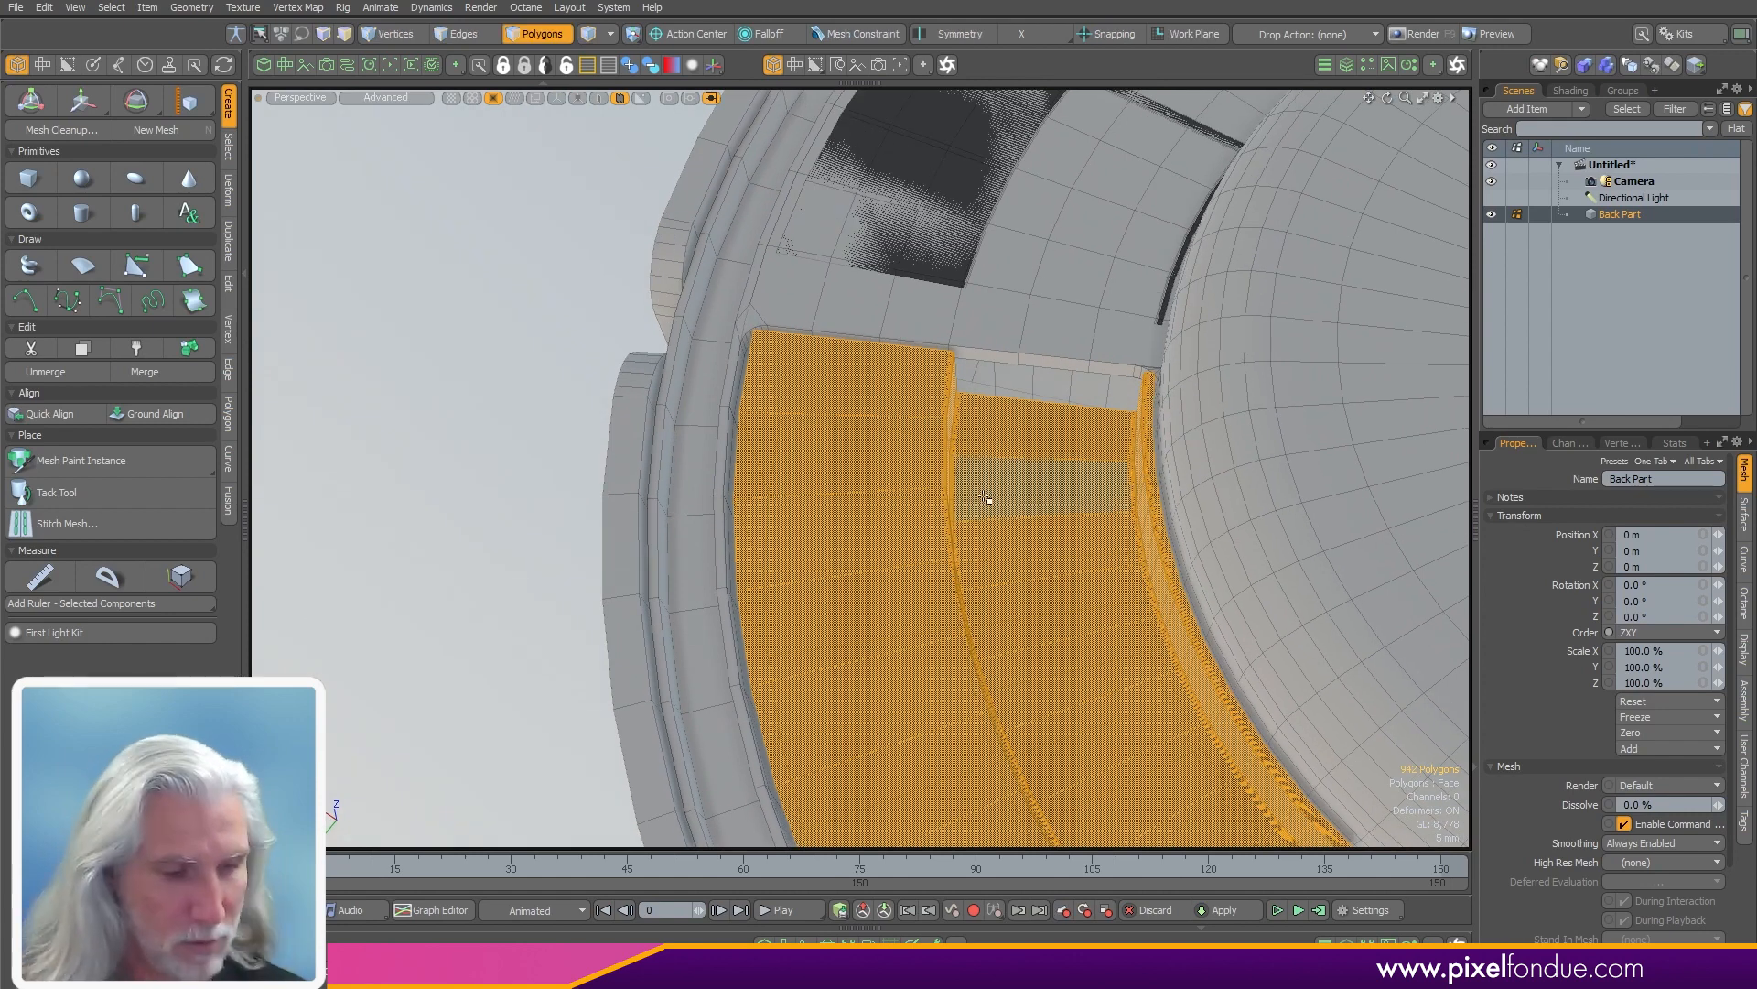
key("shift+h")
key("u")
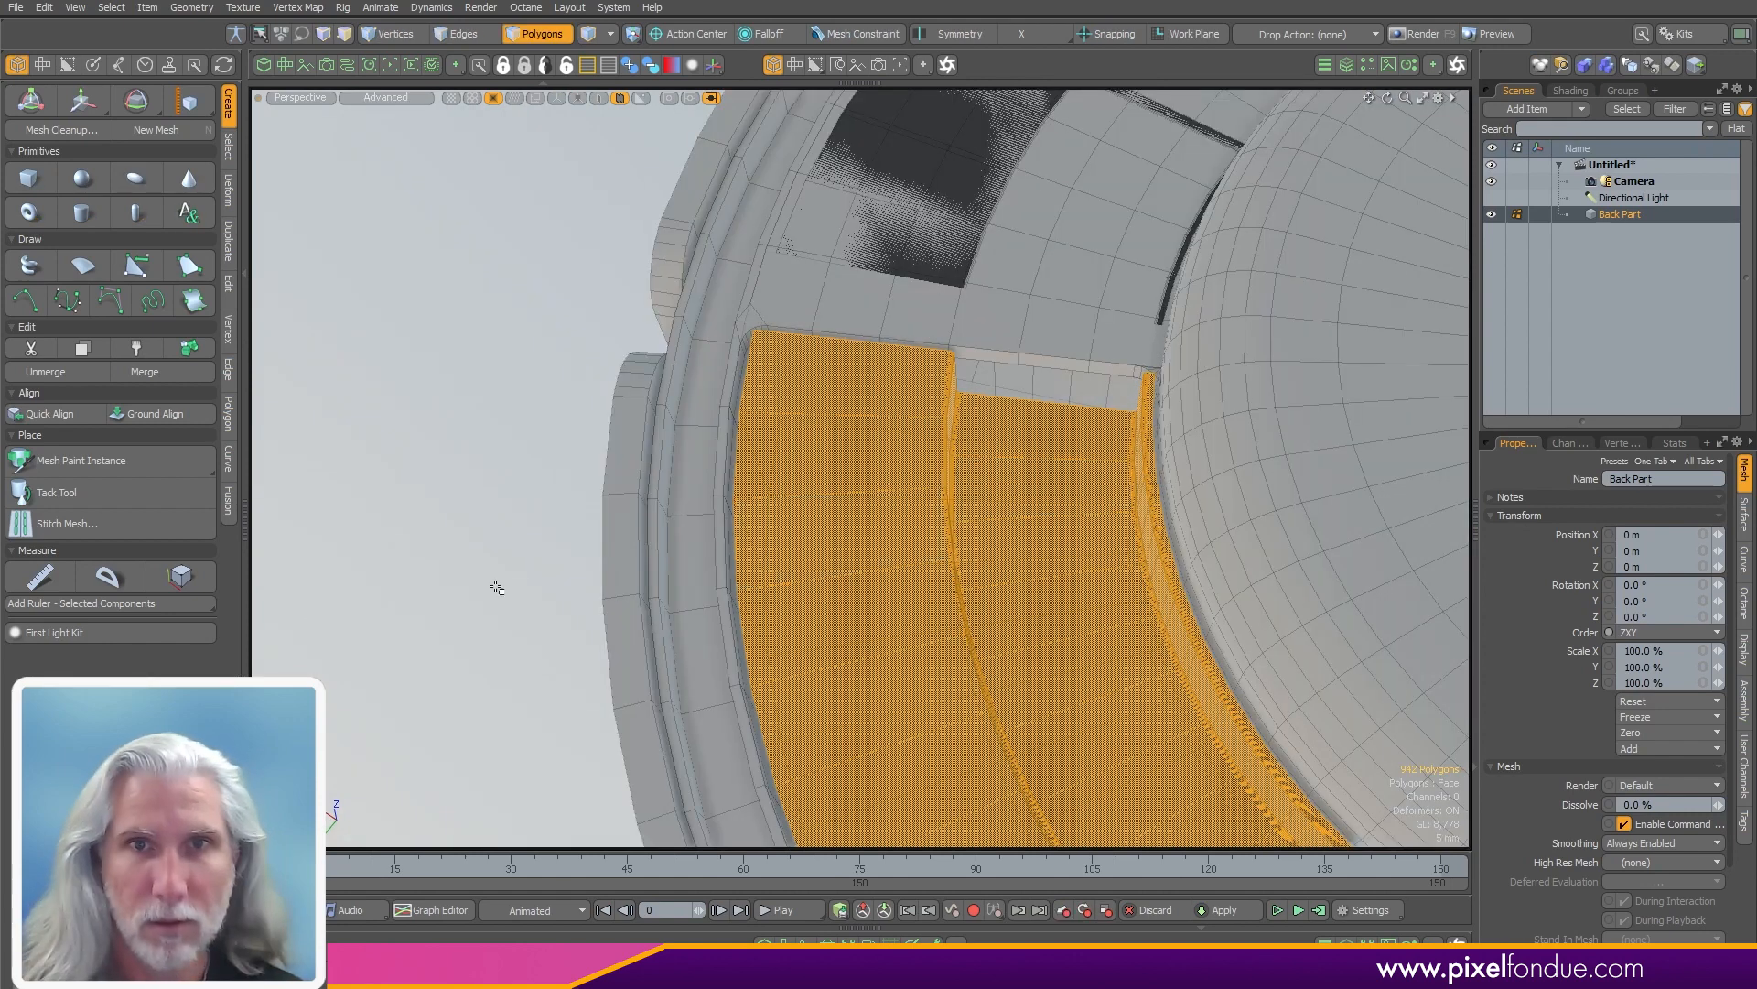
- Isolate the dark arc sections by hiding all other polygons of the back part
left_click(577, 585)
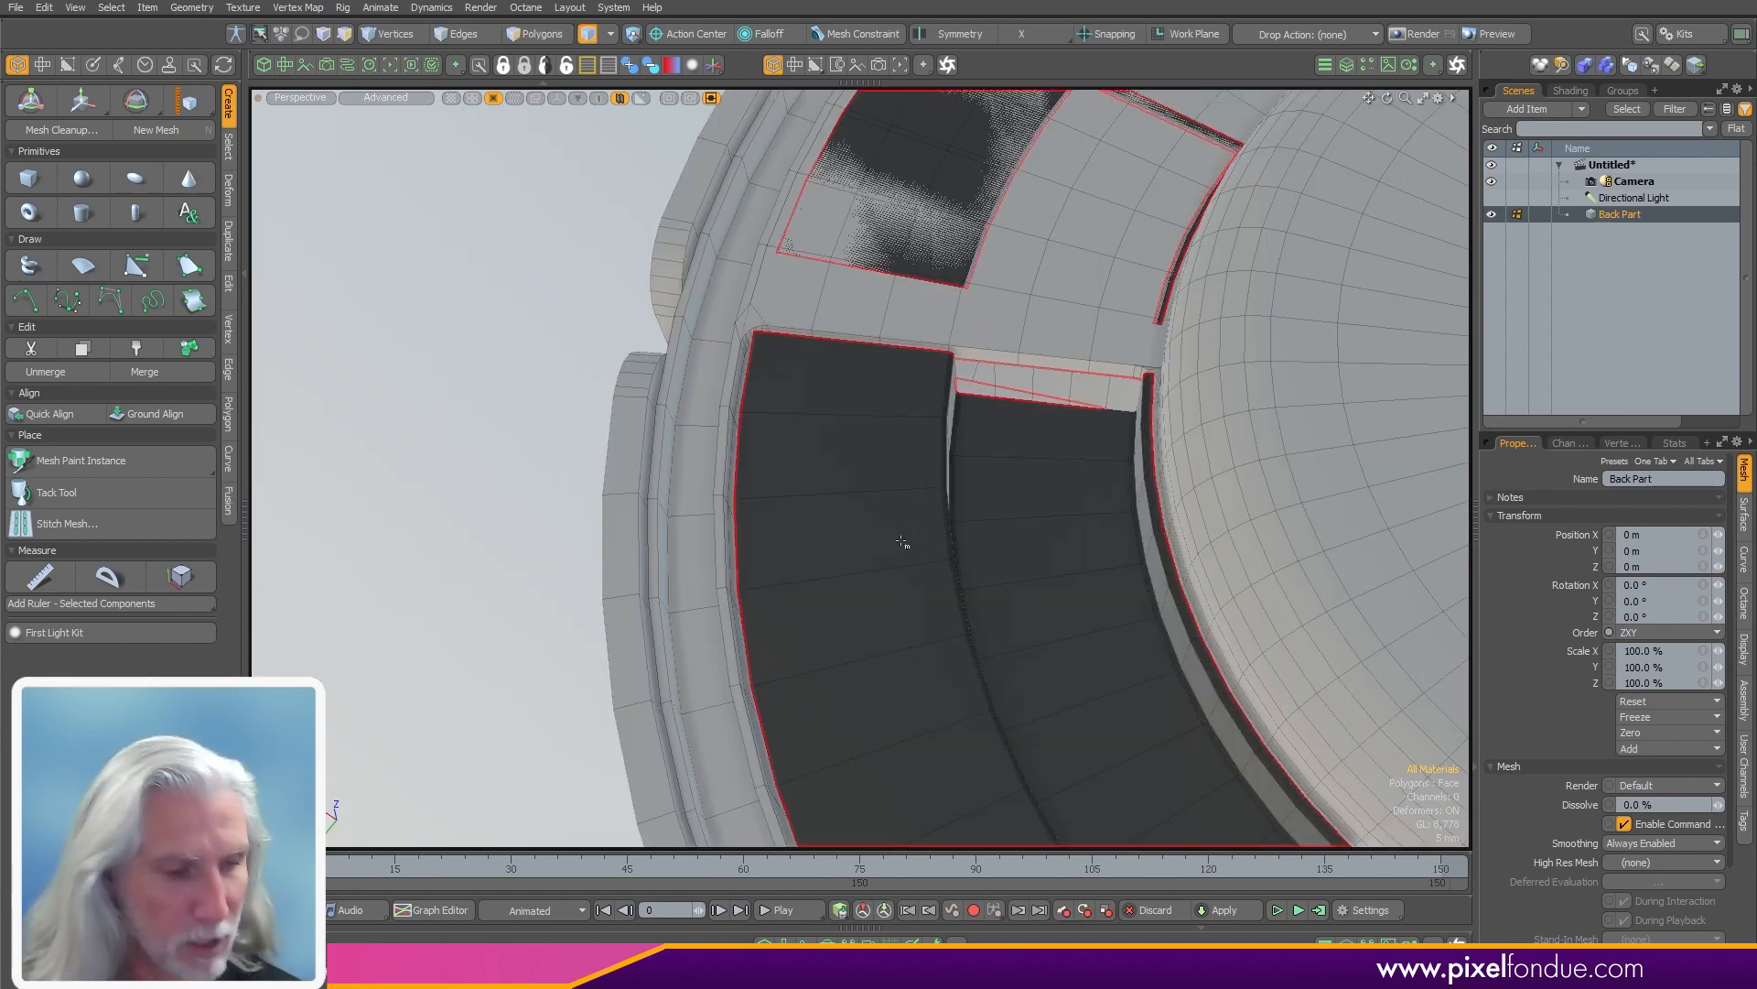
key("3")
left_click(915, 531)
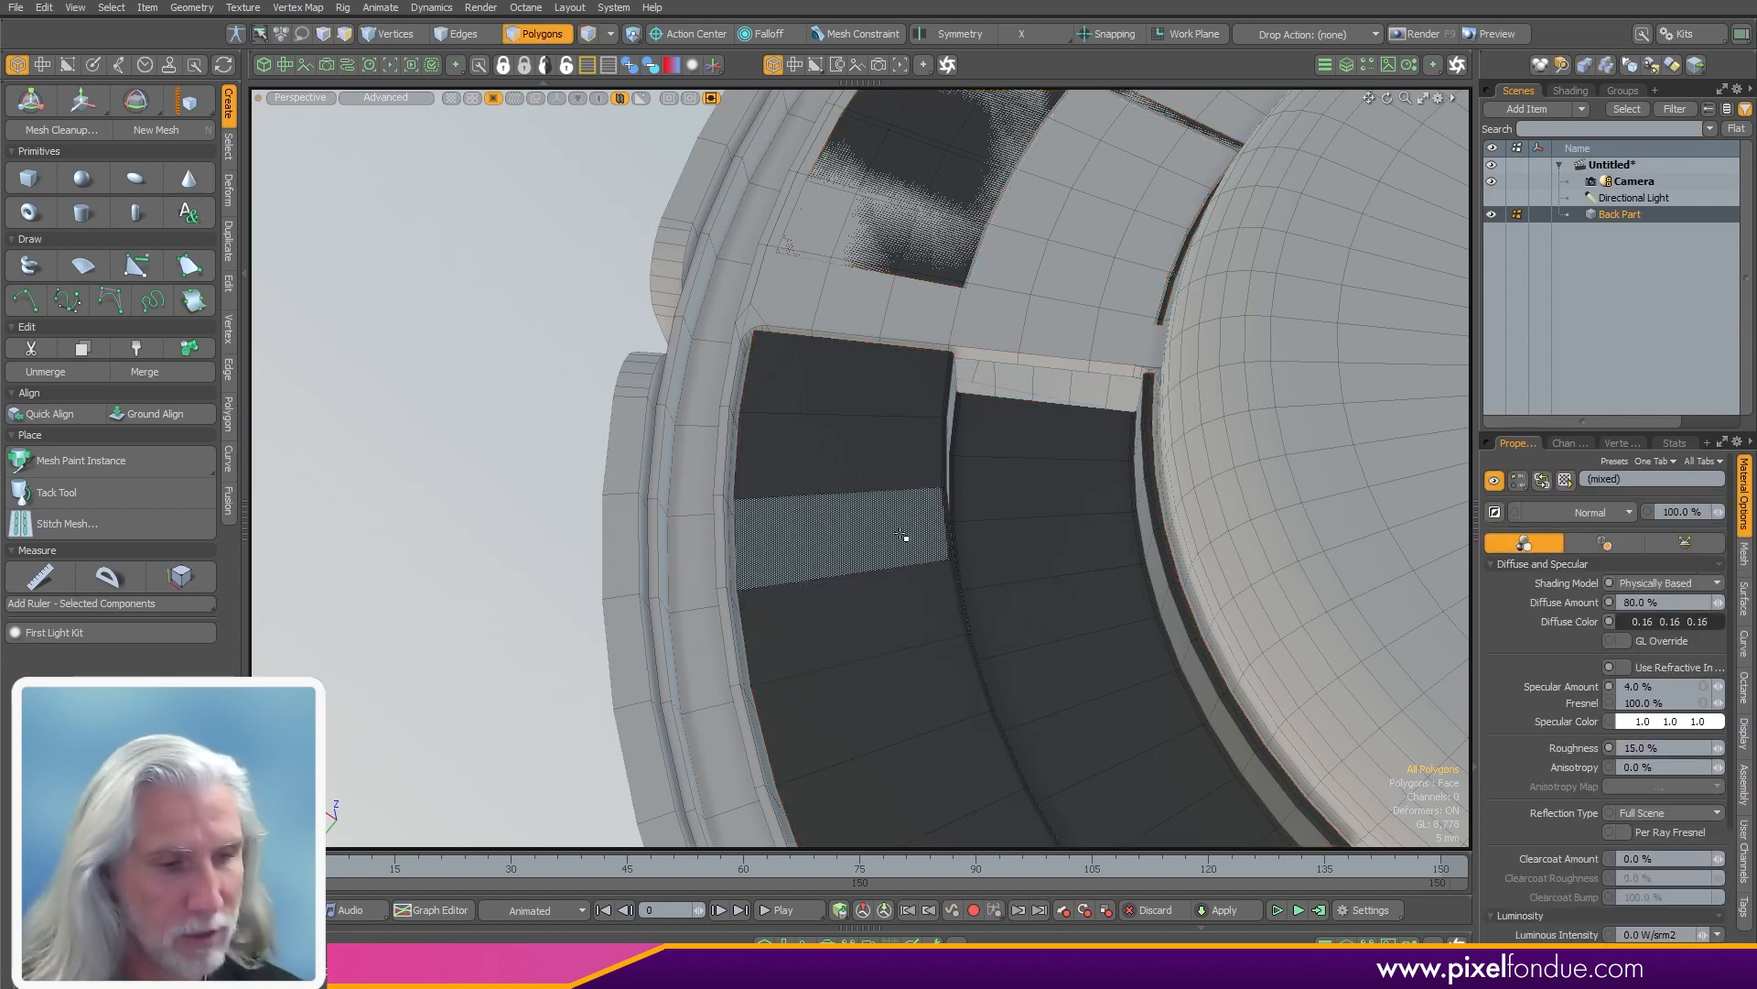
key("5")
left_click(895, 540)
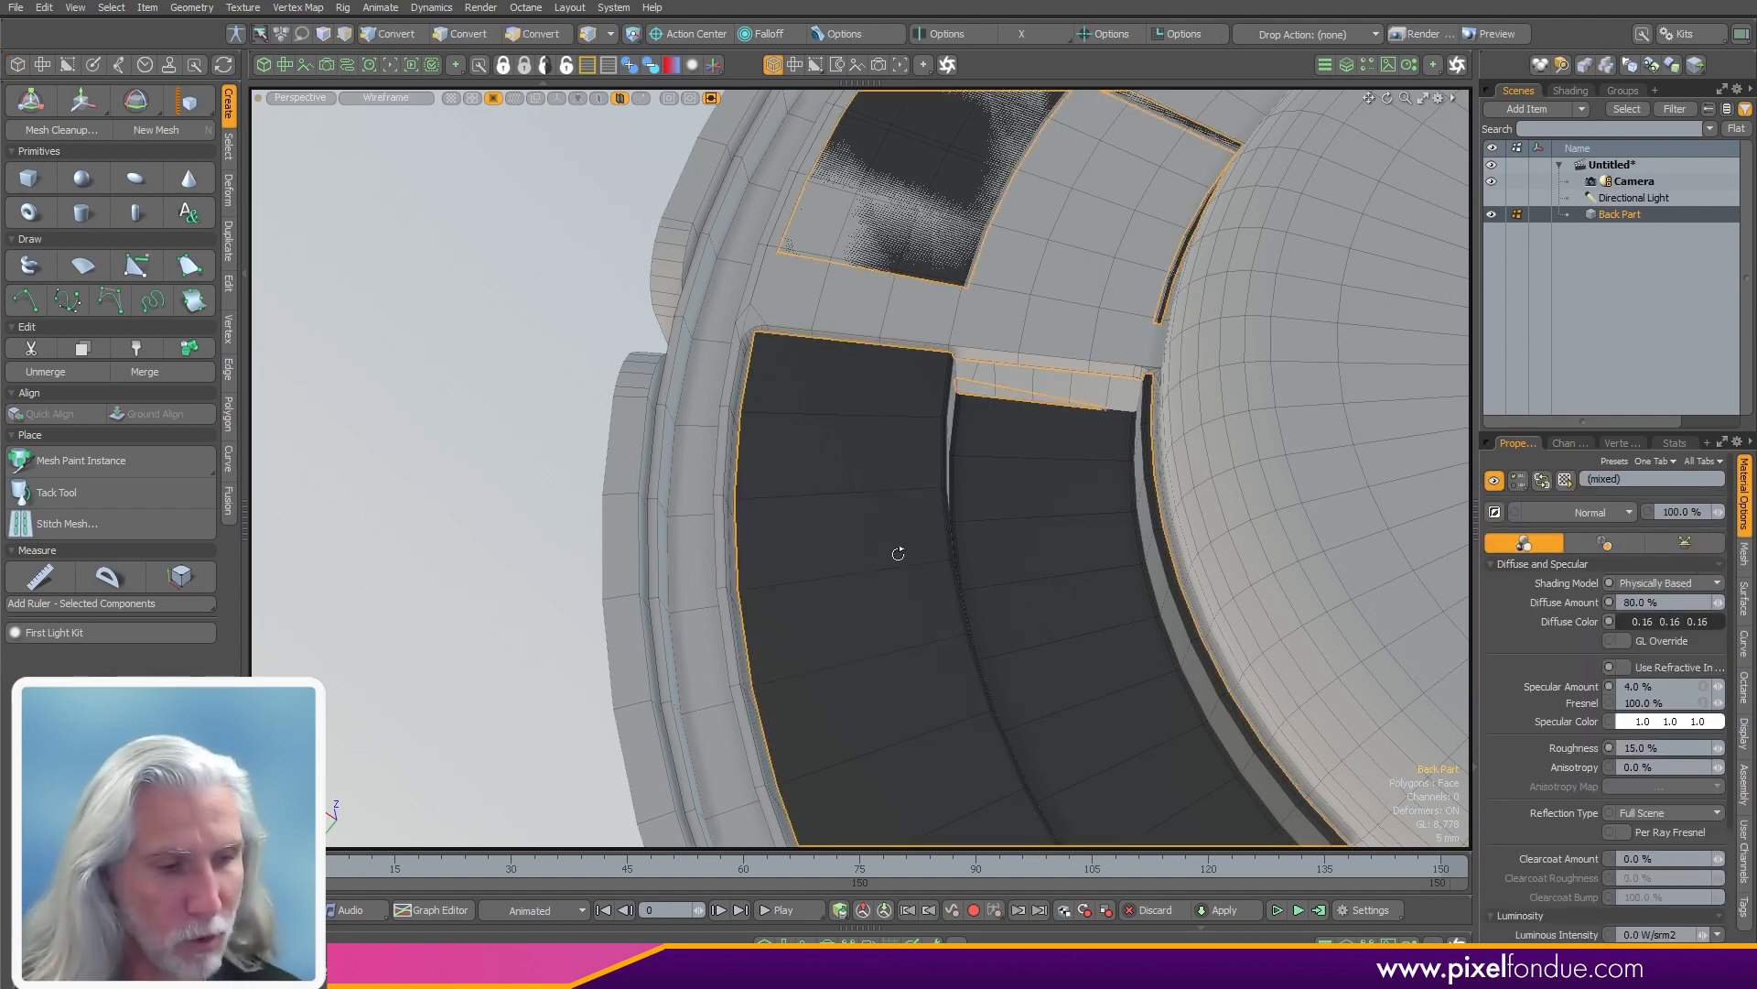
key("3")
left_click_drag(898, 553, 889, 593, "alt")
key("shift+h")
left_click(655, 628)
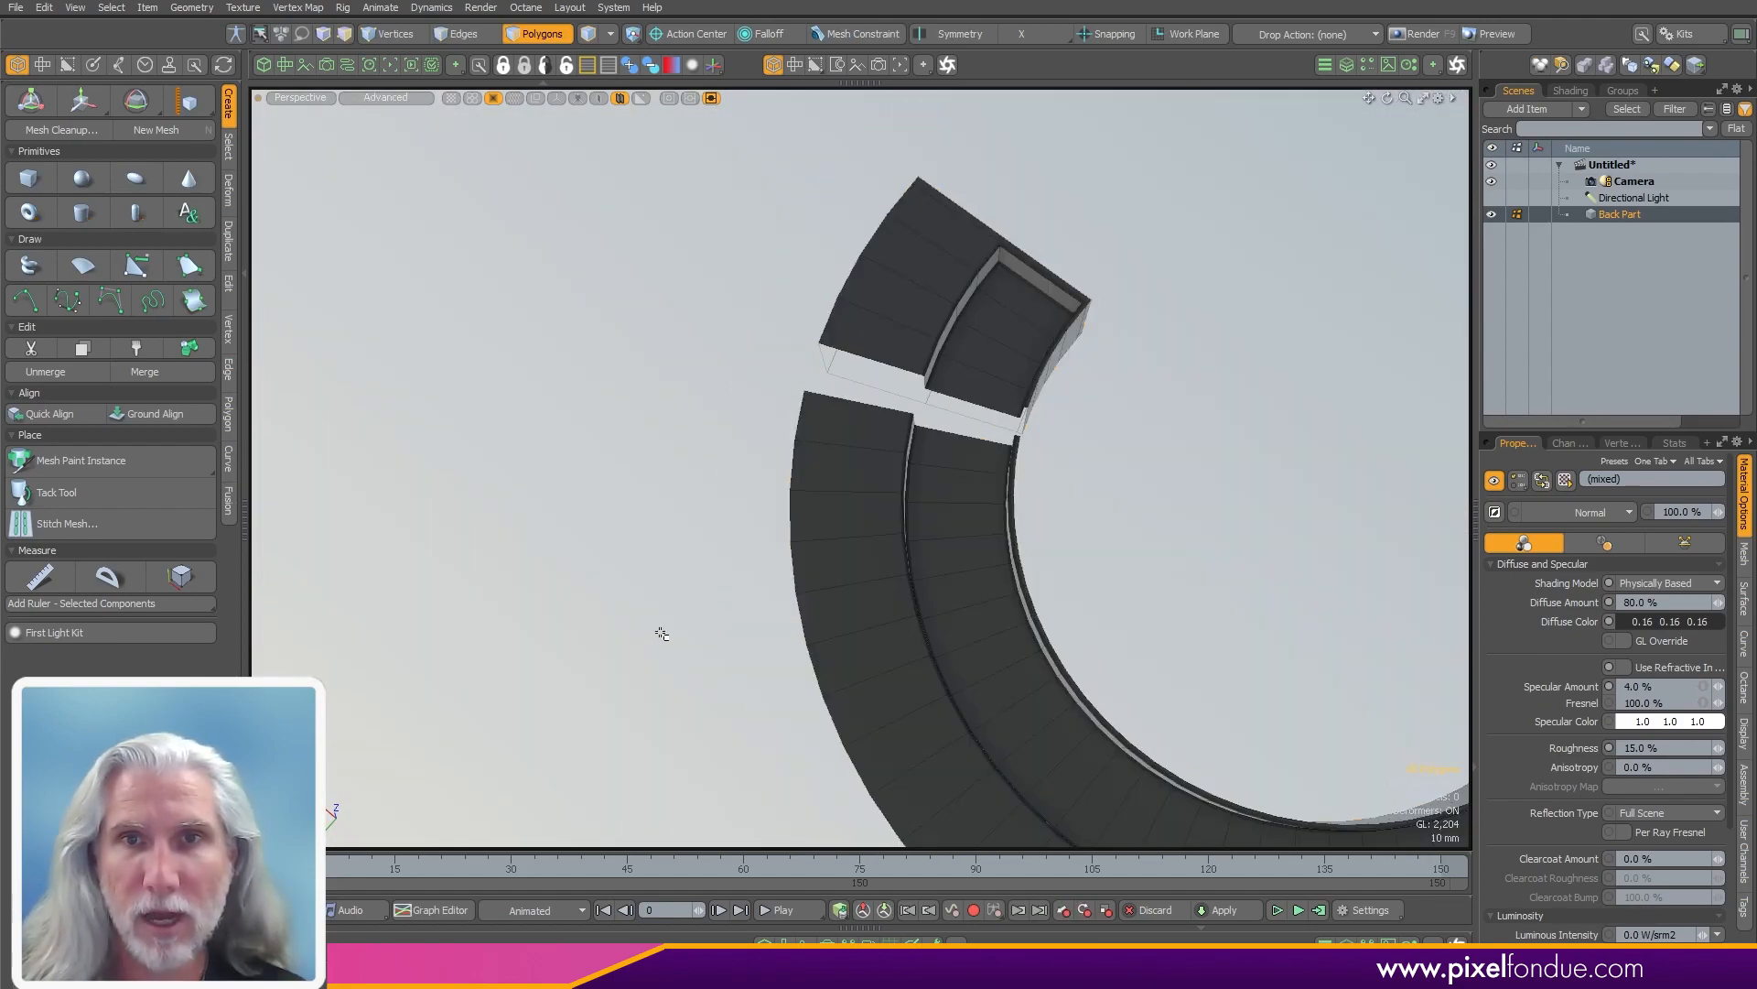
- Hide the short dark arc section and cap the open ends of the long one
left_click_drag(656, 627, 853, 663, "alt")
double_click(1085, 397)
key("h")
scroll(1104, 626, "up", 4)
key("2")
key("u")
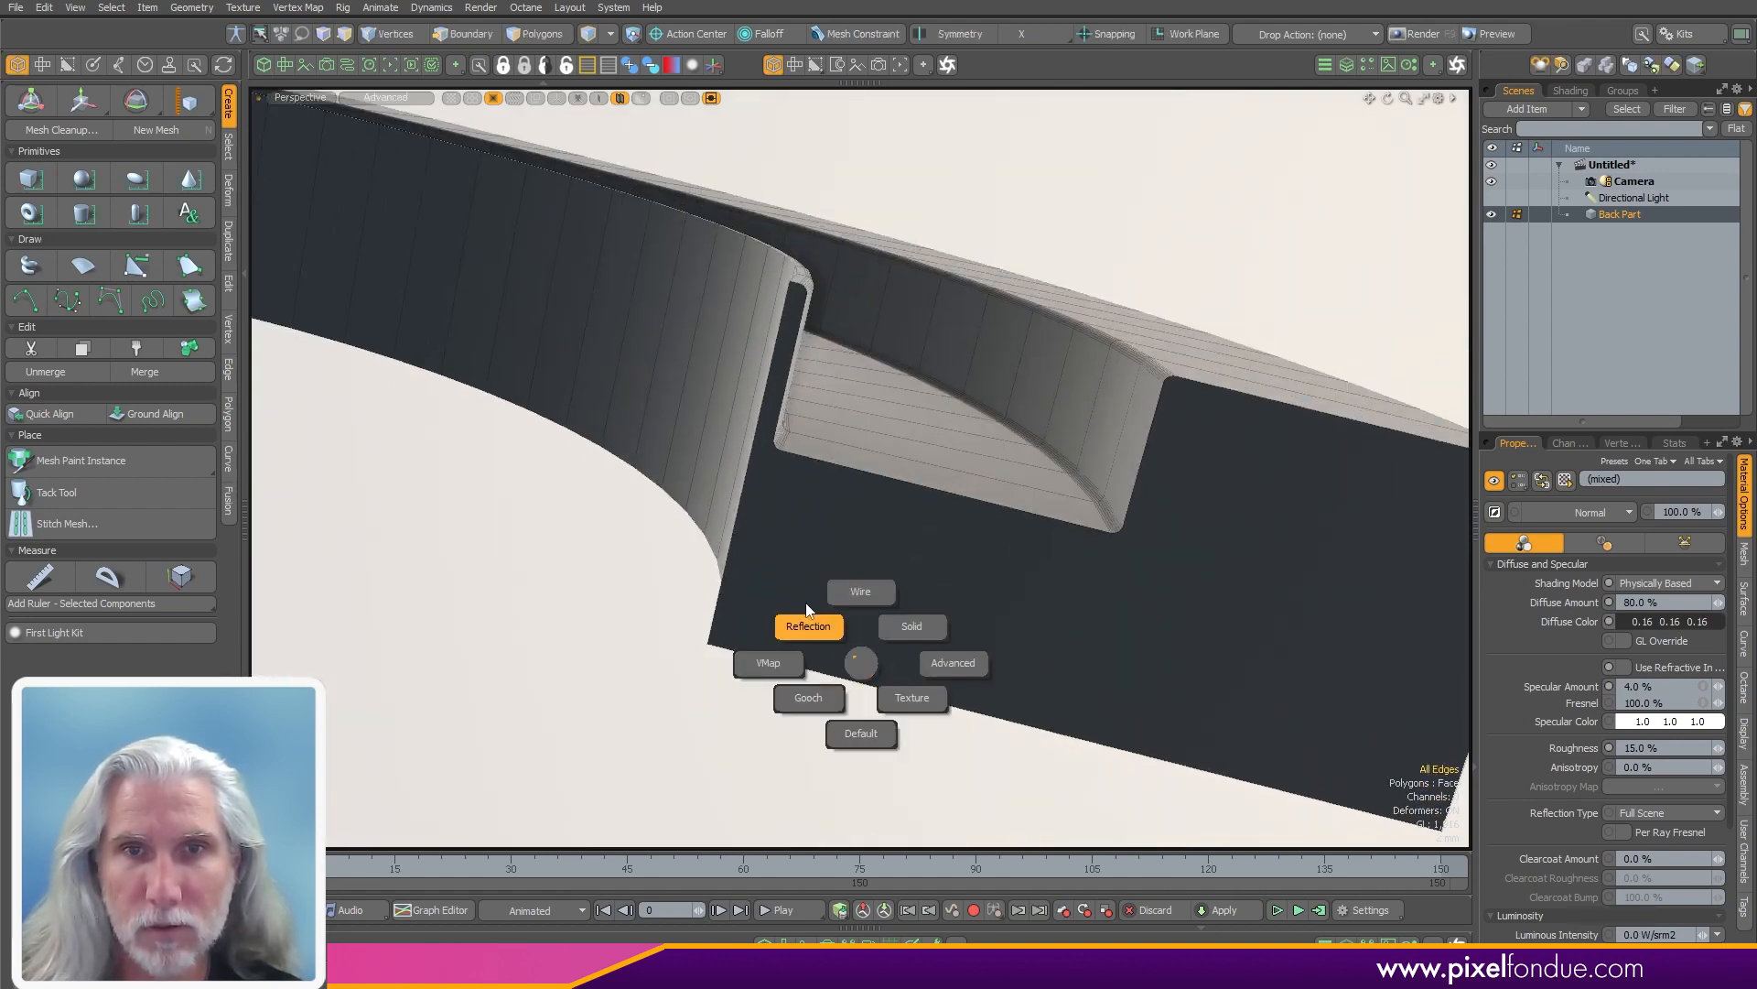
- Switch to Reflection shading and slice the arc's end cap from the inner lip's corner down to the lower edge
left_click(808, 626)
mouse_move(808, 626)
left_mouse_down("alt")
mouse_move(713, 715)
mouse_move(765, 490)
mouse_move(589, 530)
mouse_move(789, 752)
mouse_move(861, 454)
mouse_move(875, 266)
mouse_move(1133, 314)
mouse_move(850, 541)
left_mouse_up("alt")
key("c")
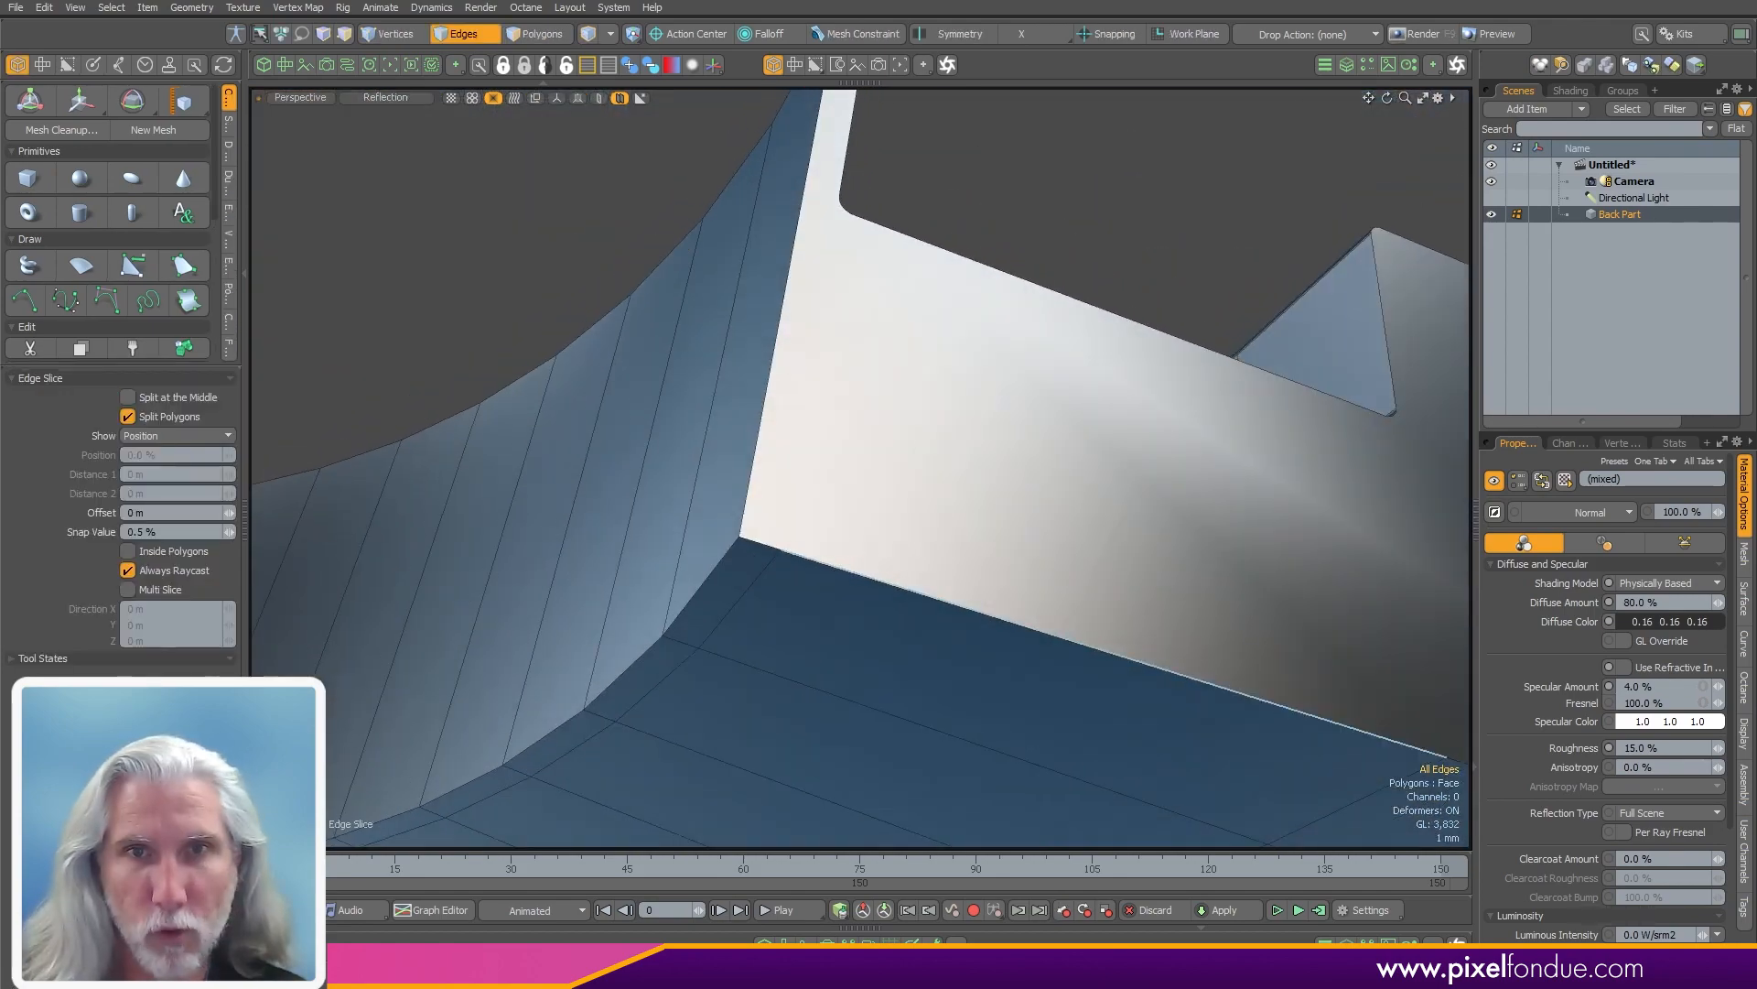
left_click_drag(743, 502, 775, 407, "alt")
left_click(742, 430)
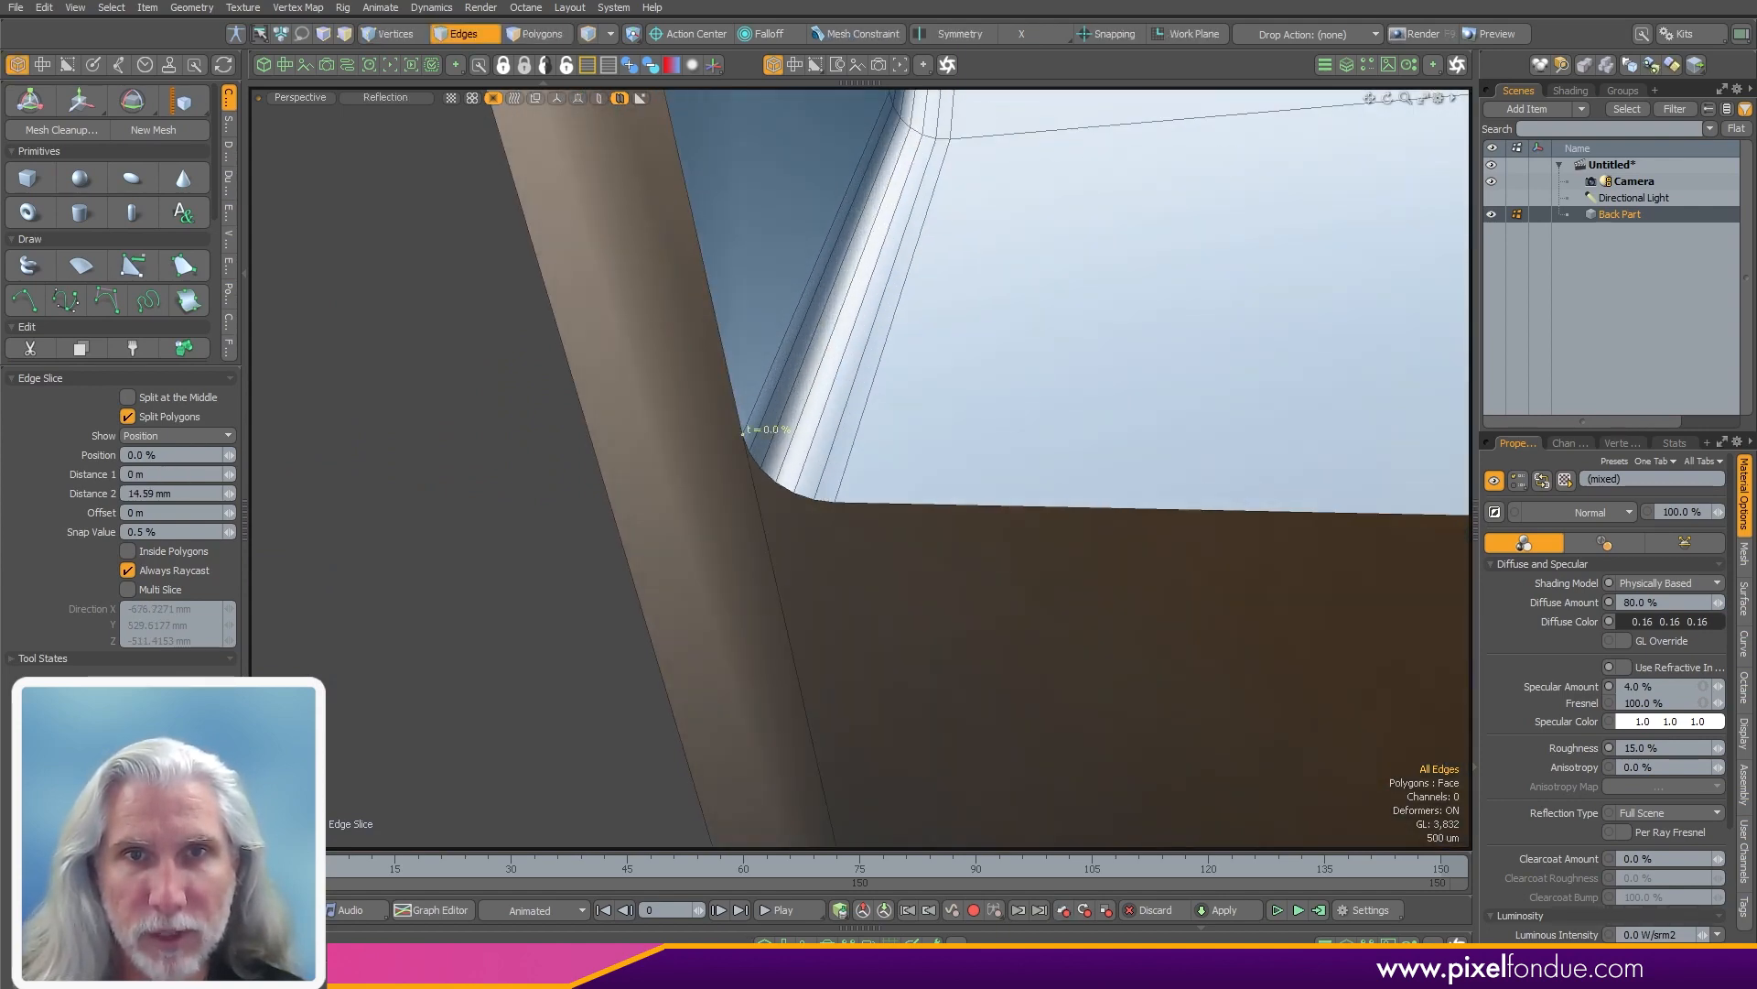
left_click_drag(764, 517, 675, 628, "alt")
scroll(942, 565, "down", 5)
left_click_drag(942, 565, 834, 673, "alt")
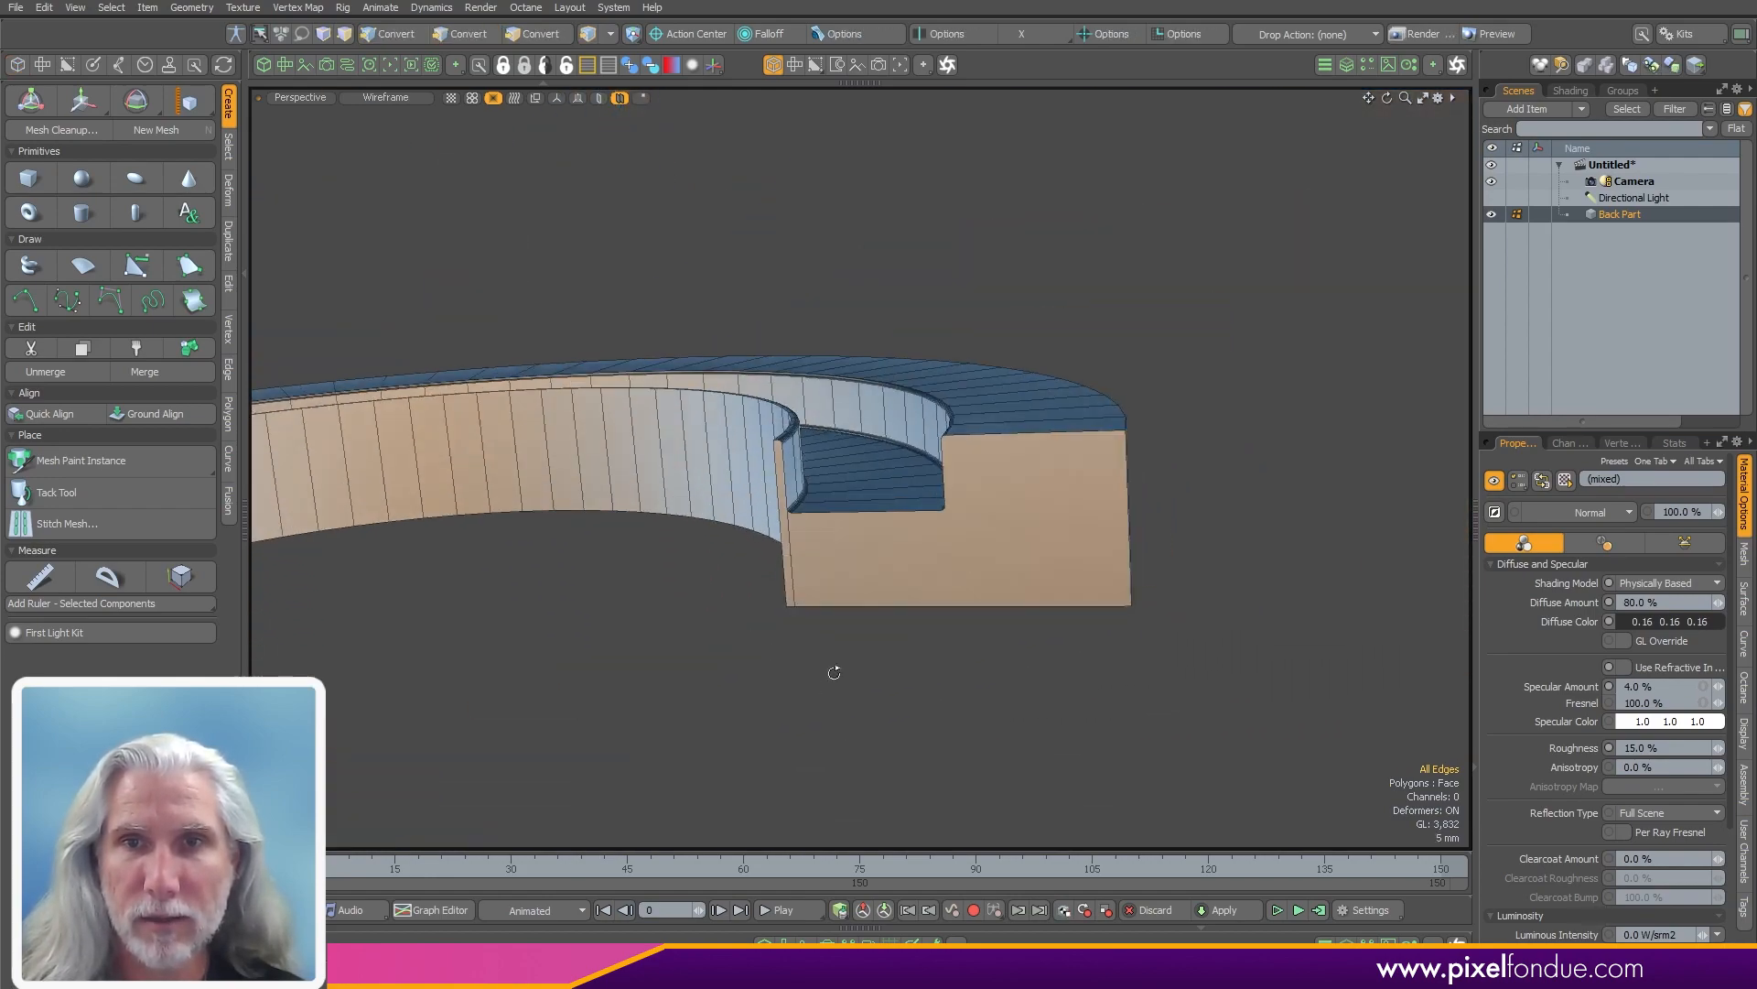
scroll(1134, 527, "up", 5)
left_click_drag(1134, 528, 1098, 433, "alt")
scroll(1098, 433, "down", 5)
left_click_drag(1138, 518, 909, 686, "alt")
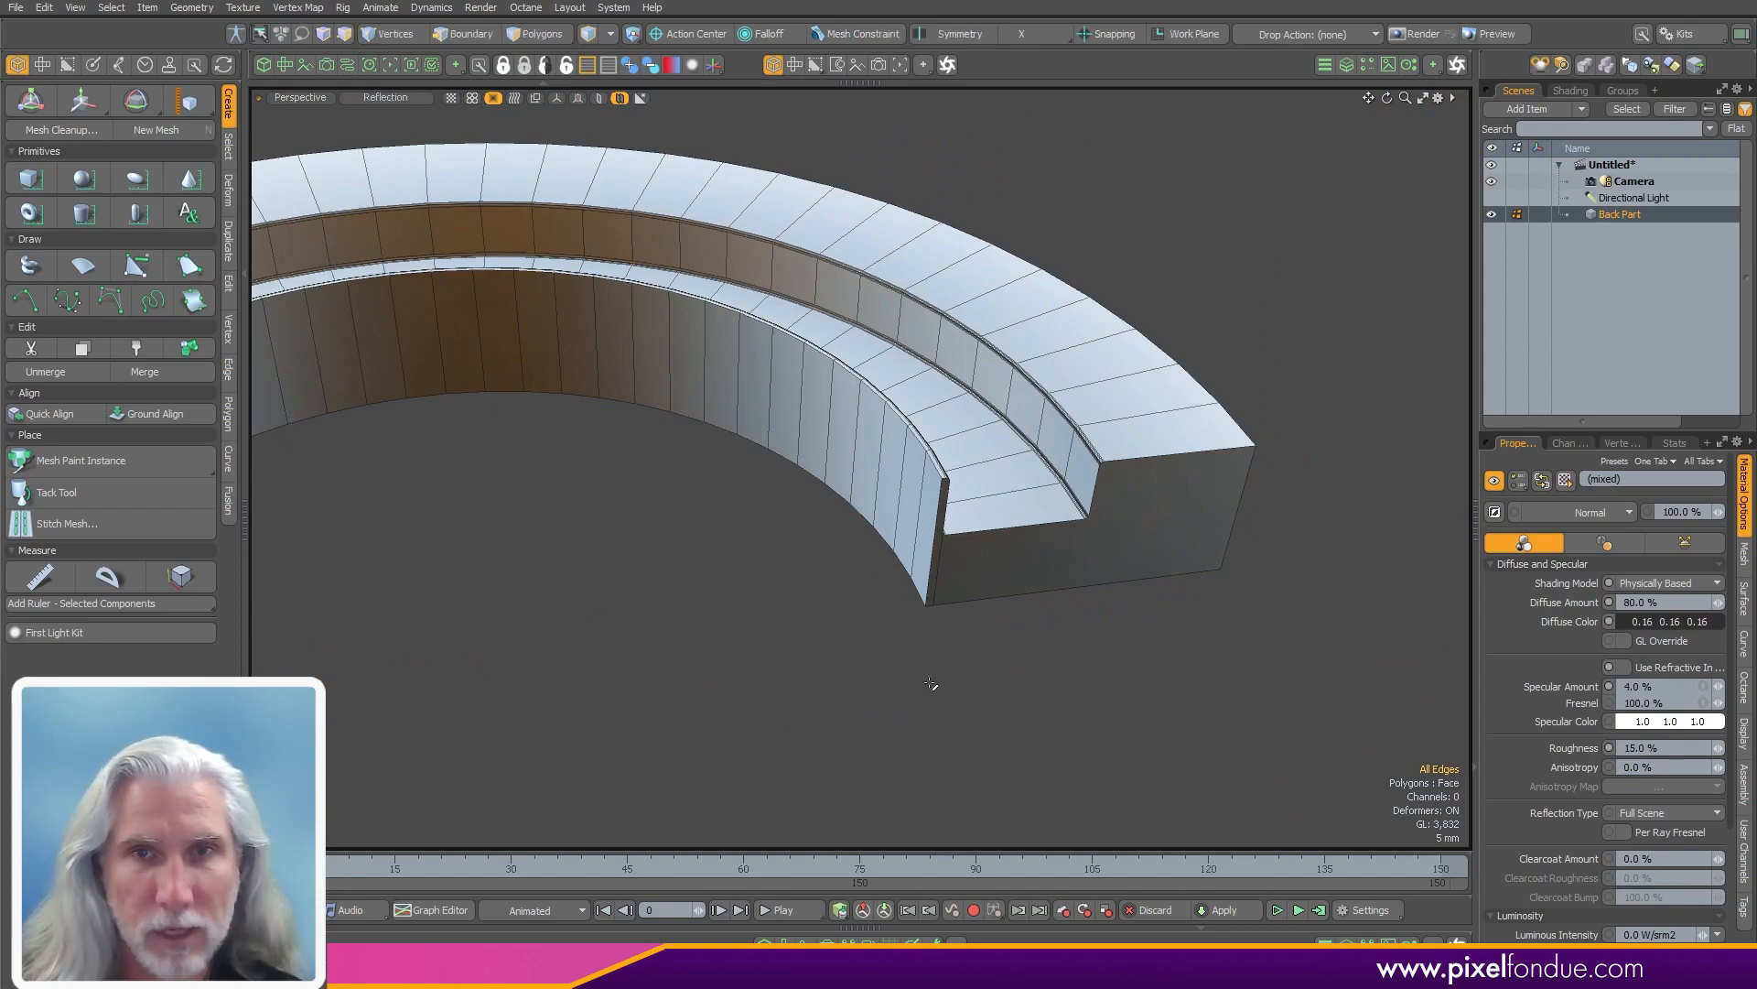
- Return the viewport to Advanced shading and unhide the rest of the back part
key("ctrl+2")
scroll(1181, 684, "down", 5)
left_click_drag(1035, 687, 755, 843, "alt")
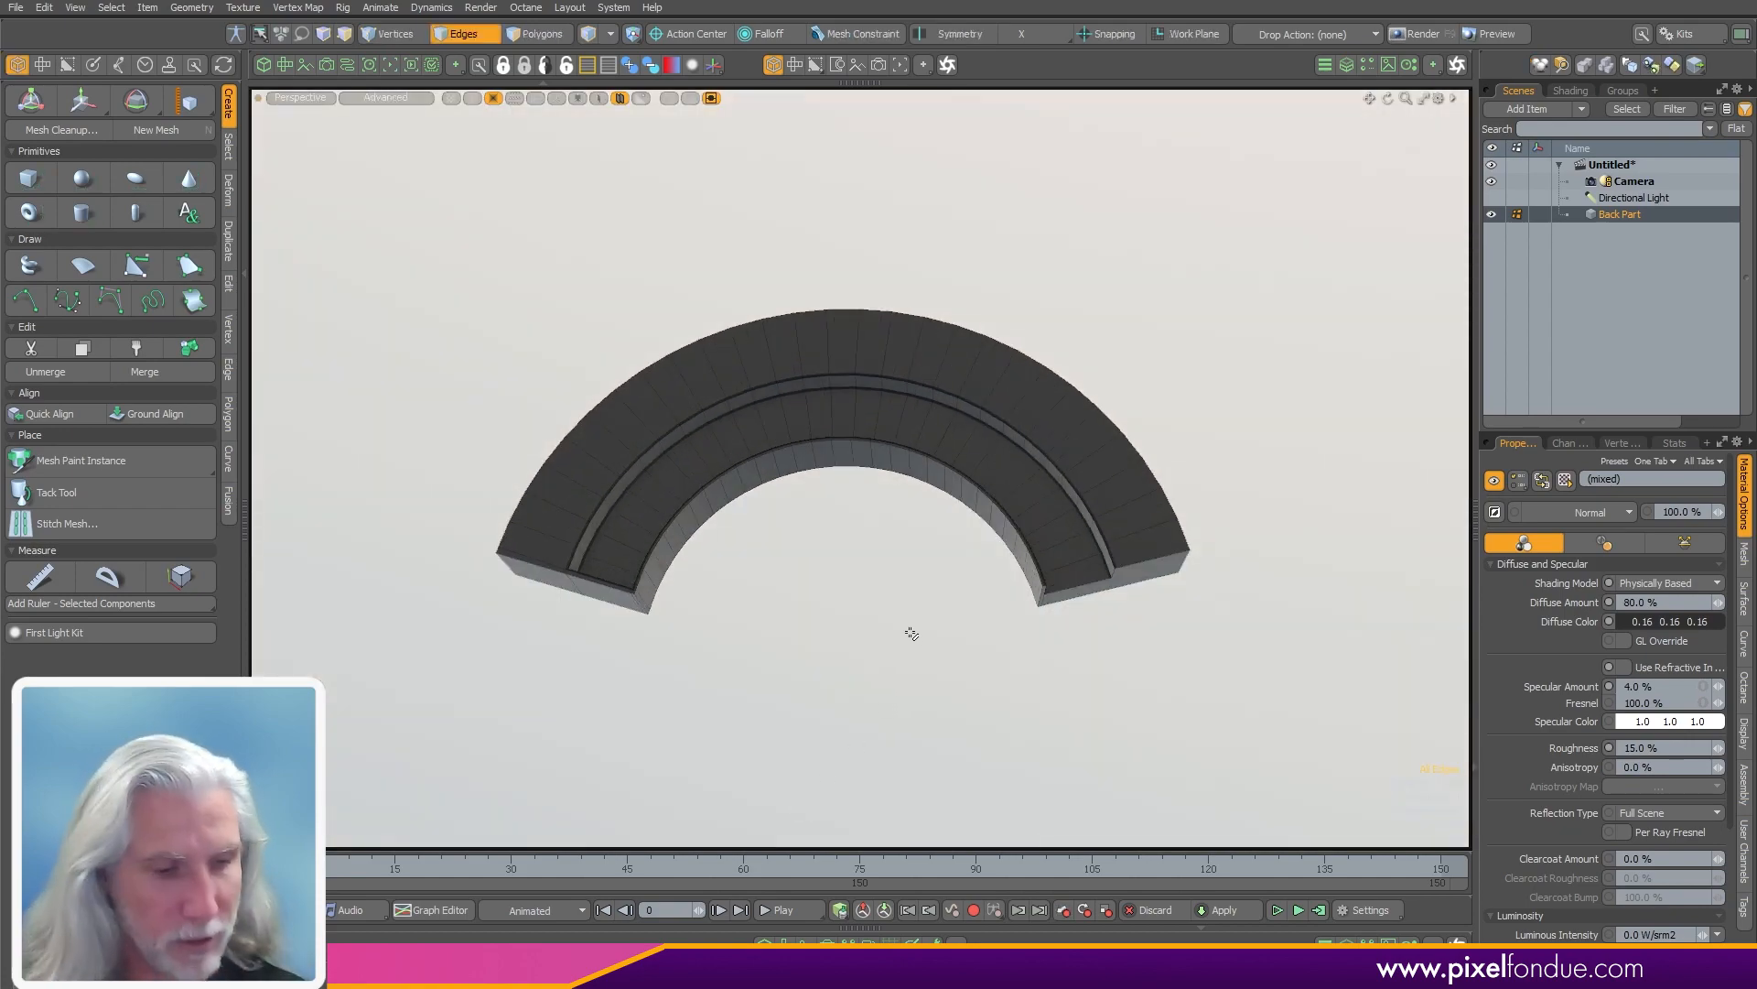
key("u")
left_click_drag(964, 533, 1052, 513, "alt")
left_click_drag(1052, 513, 926, 547, "alt")
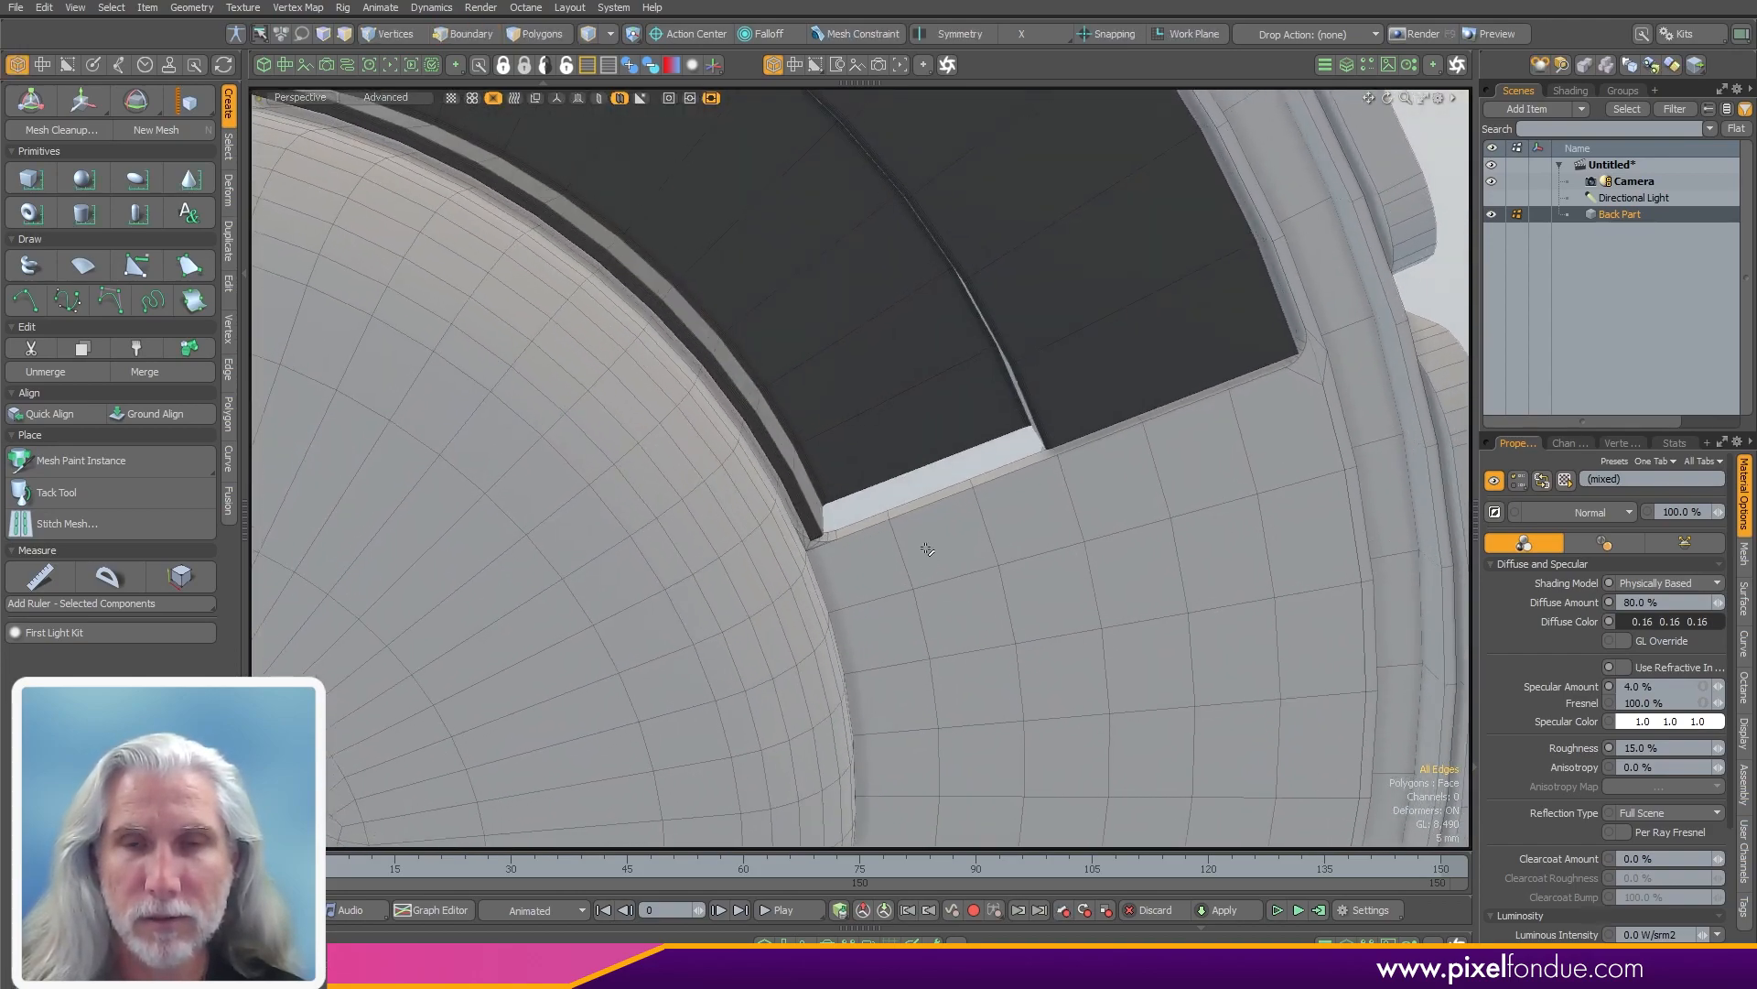
- Examine the back part's arms and outer shell from several angles
key("KP_2")
left_click_drag(1072, 649, 806, 558, "ctrl+alt")
left_click(1239, 481)
left_click_drag(1112, 495, 1067, 506, "alt")
key("KP_Decimal")
mouse_move(957, 558)
left_mouse_down("alt")
mouse_move(717, 514)
mouse_move(419, 513)
mouse_move(843, 554)
mouse_move(1059, 525)
mouse_move(1011, 518)
left_mouse_up("alt")
left_click_drag(1190, 508, 1066, 500, "alt")
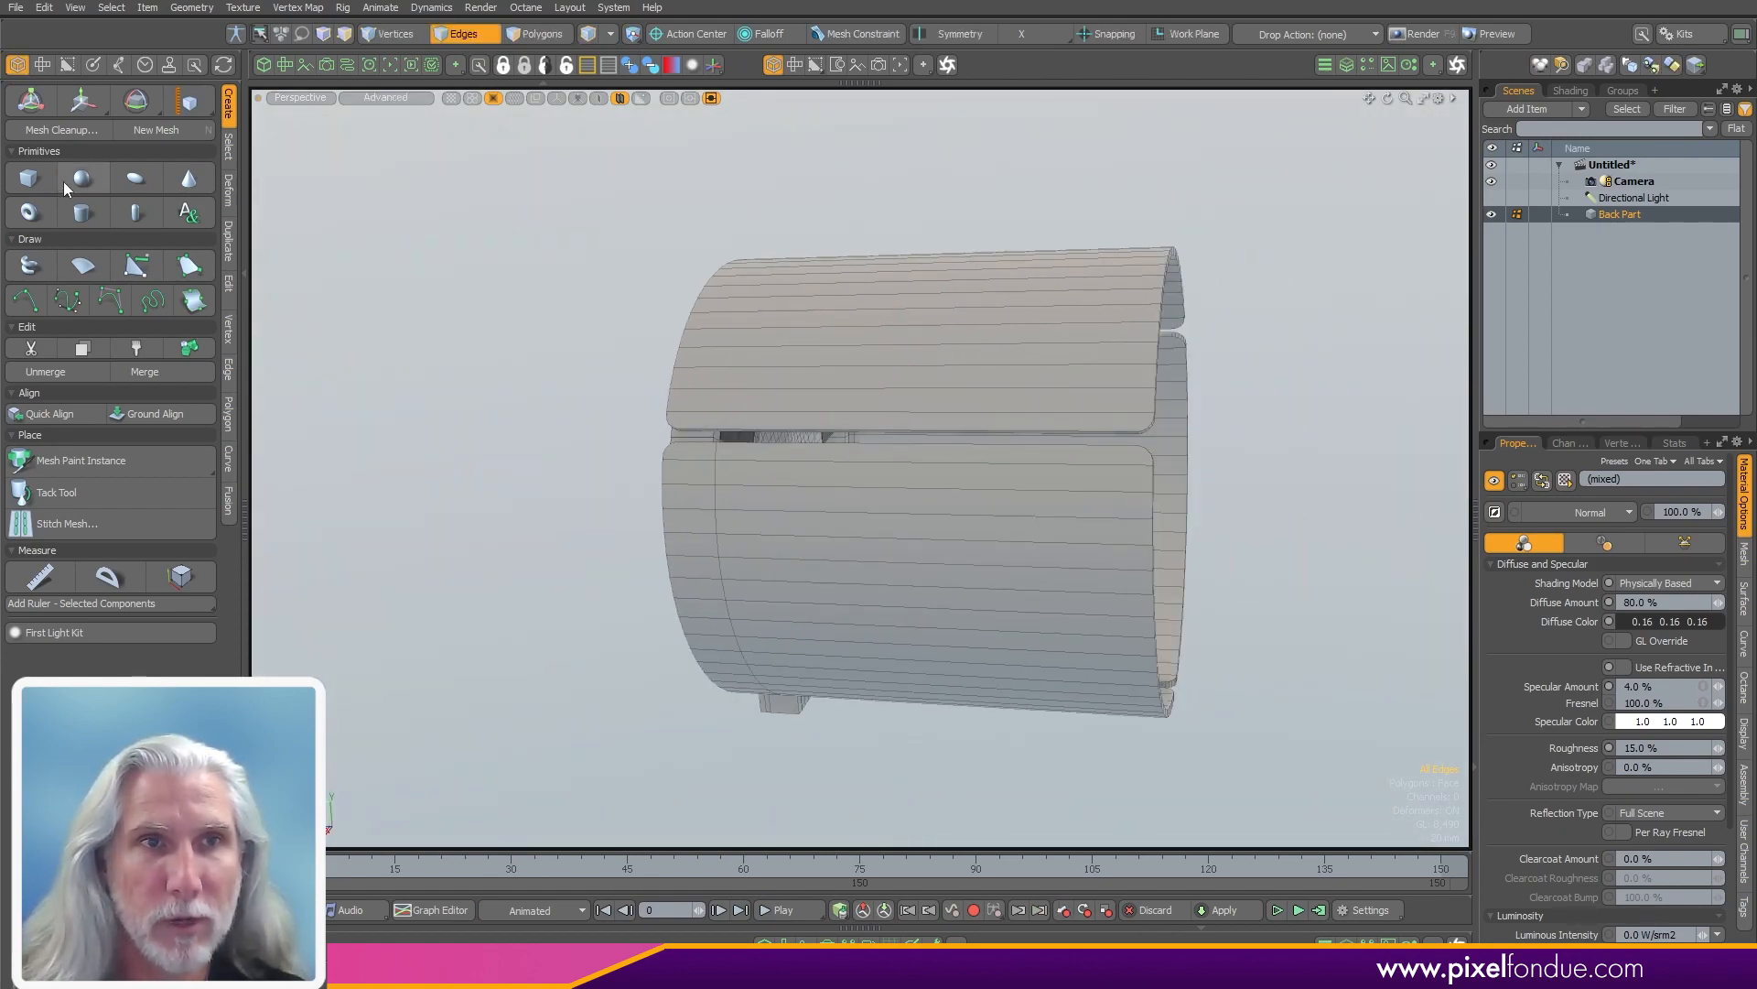
- Add a 64-sided cylinder along the Z axis with a 200 mm radius inside the outer shell and select it
left_click(91, 218)
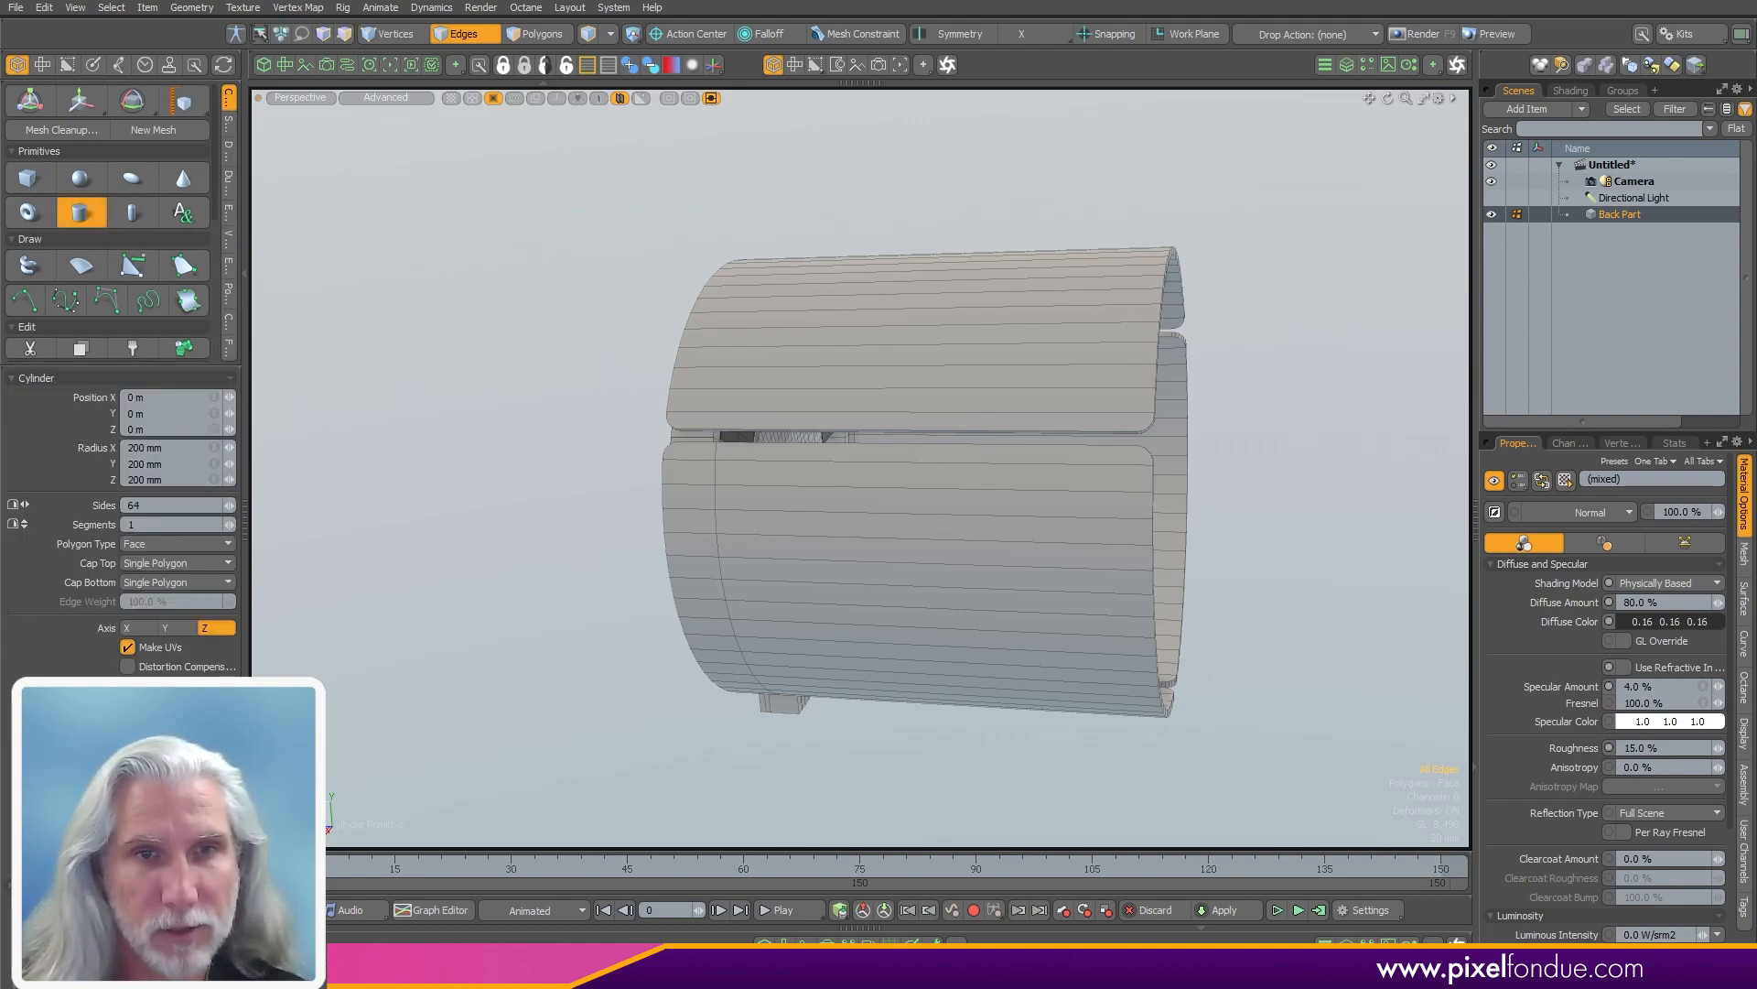
left_click_drag(354, 696, 1129, 616, "alt")
key("3")
left_click(1116, 573)
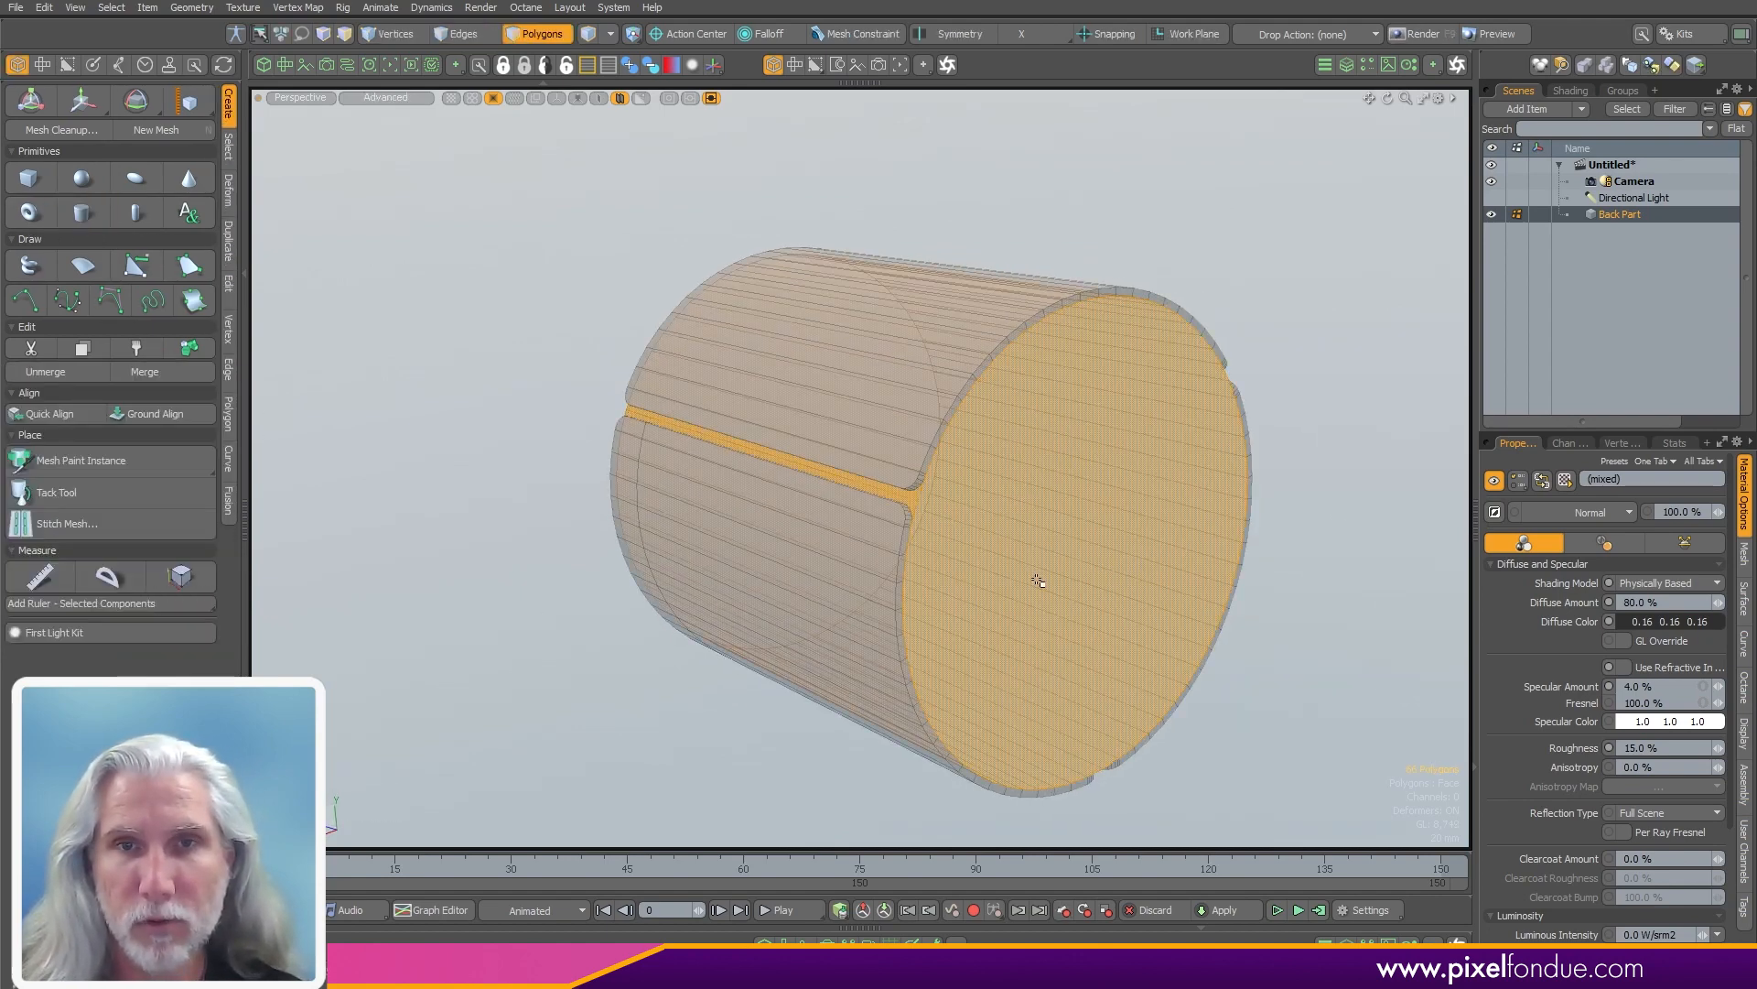
- Scale the cylinder to about 93.5% in X and Y, flatten it into a thin disc, and move it about -182 mm along Z
key("r")
left_click_drag(1038, 580, 1181, 477, "alt")
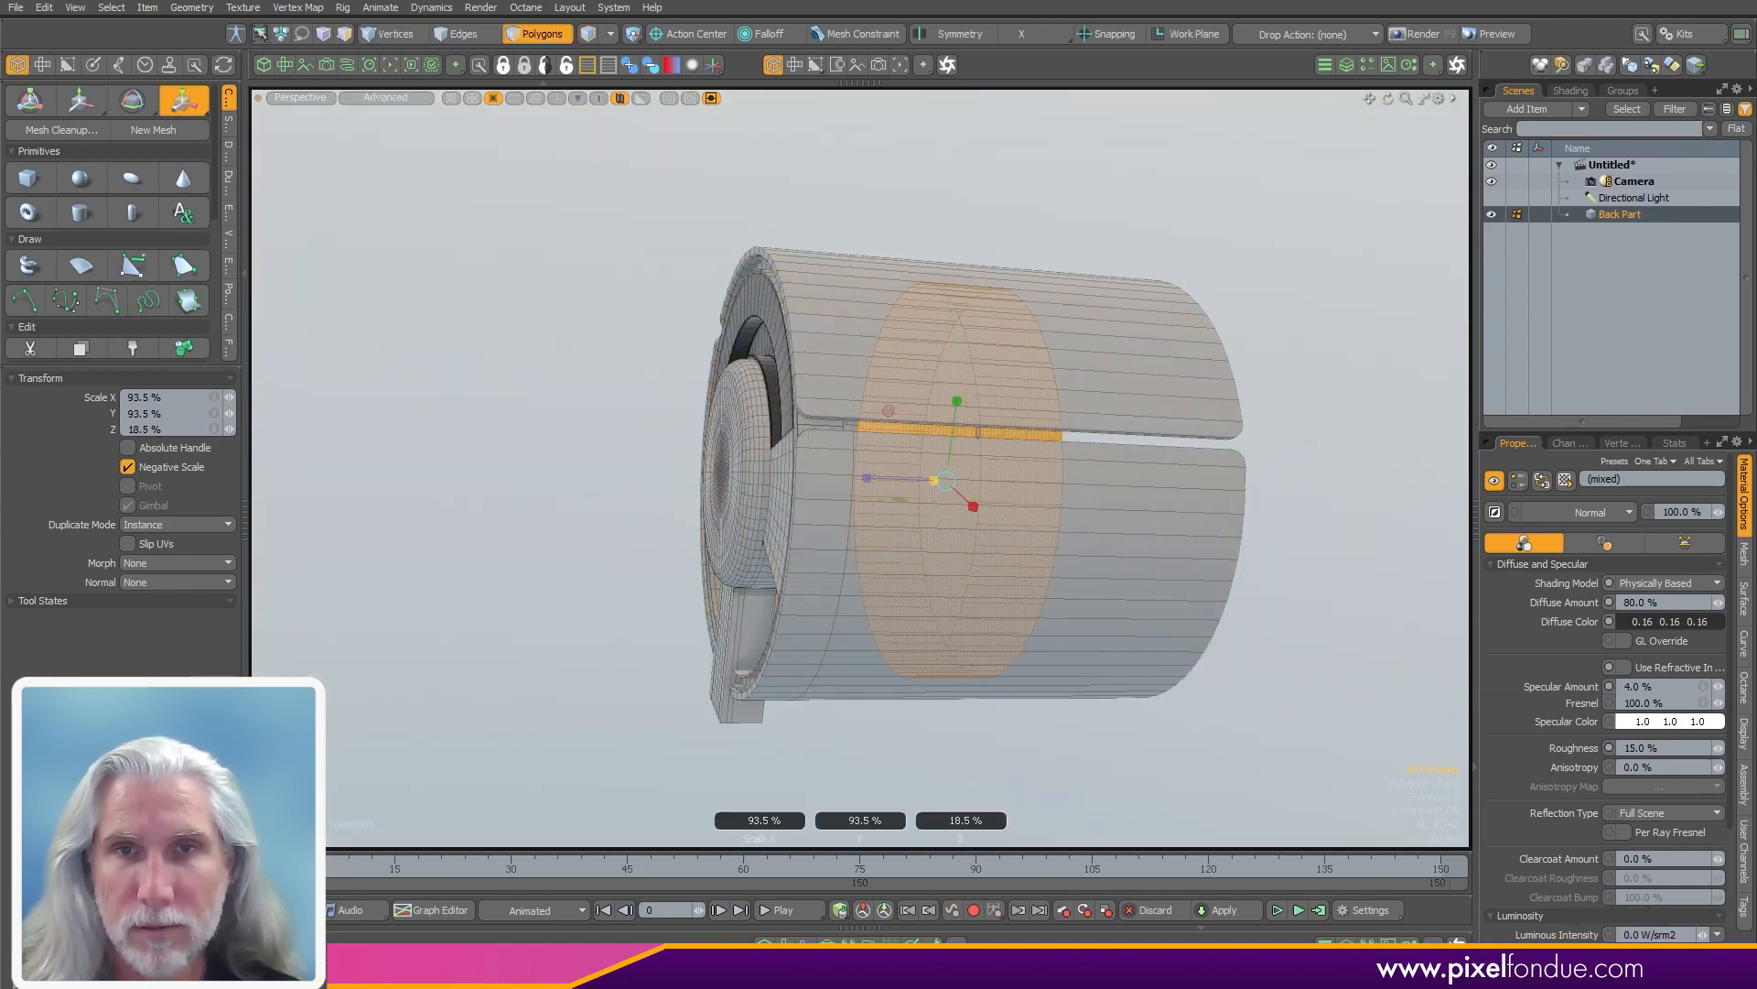
left_click_drag(1011, 470, 907, 464, "alt")
key("w")
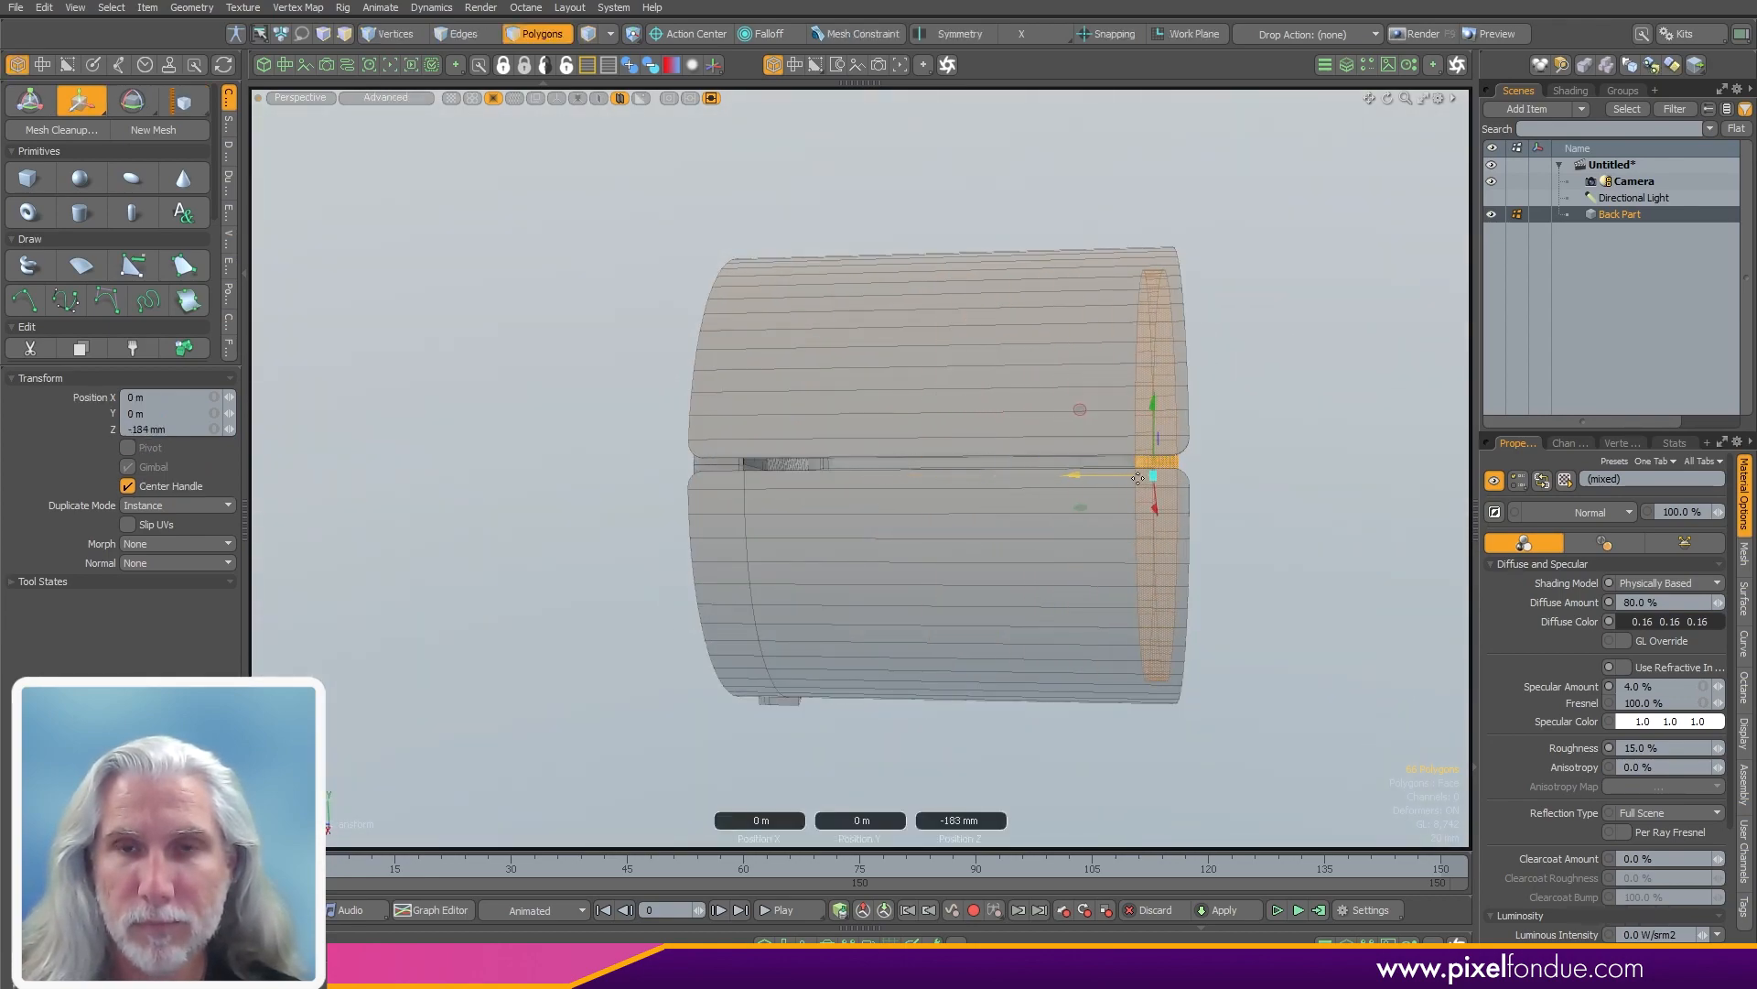
left_click_drag(1137, 478, 985, 465, "alt")
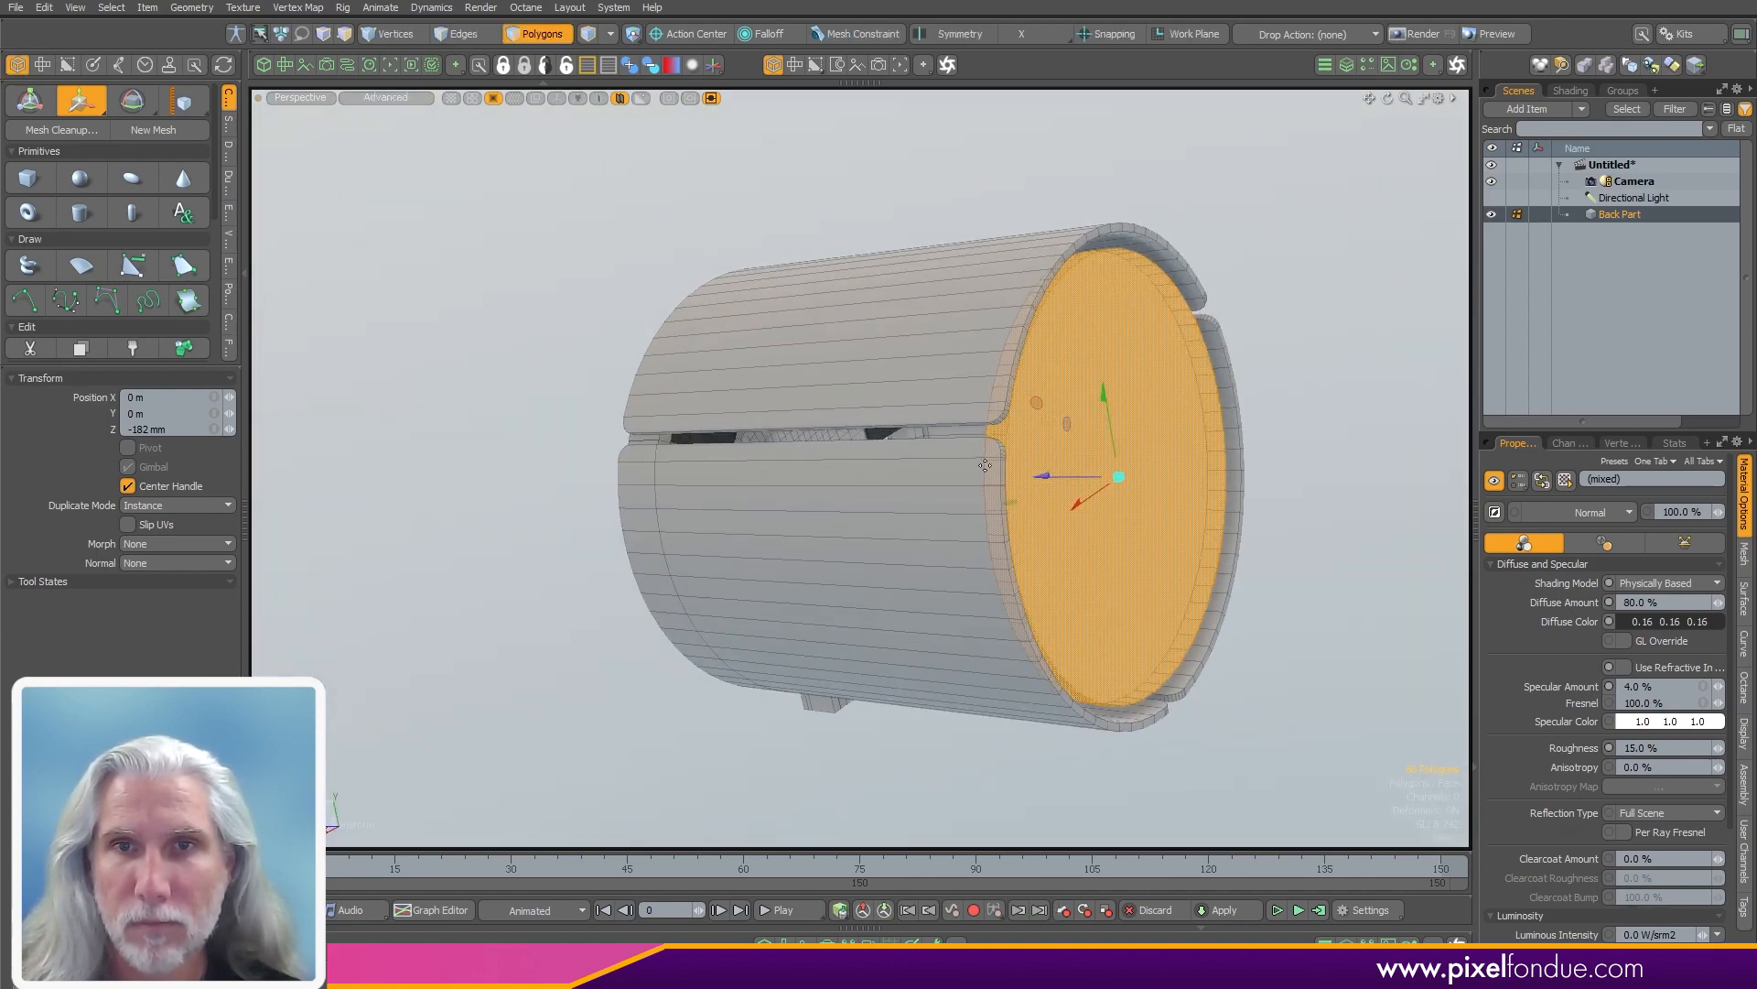
left_click_drag(828, 472, 1160, 525, "alt")
- Move the selected disc about 207 mm along Z to sit inside the shell behind the knob
key("space")
key("w")
left_click_drag(956, 600, 1052, 464, "alt")
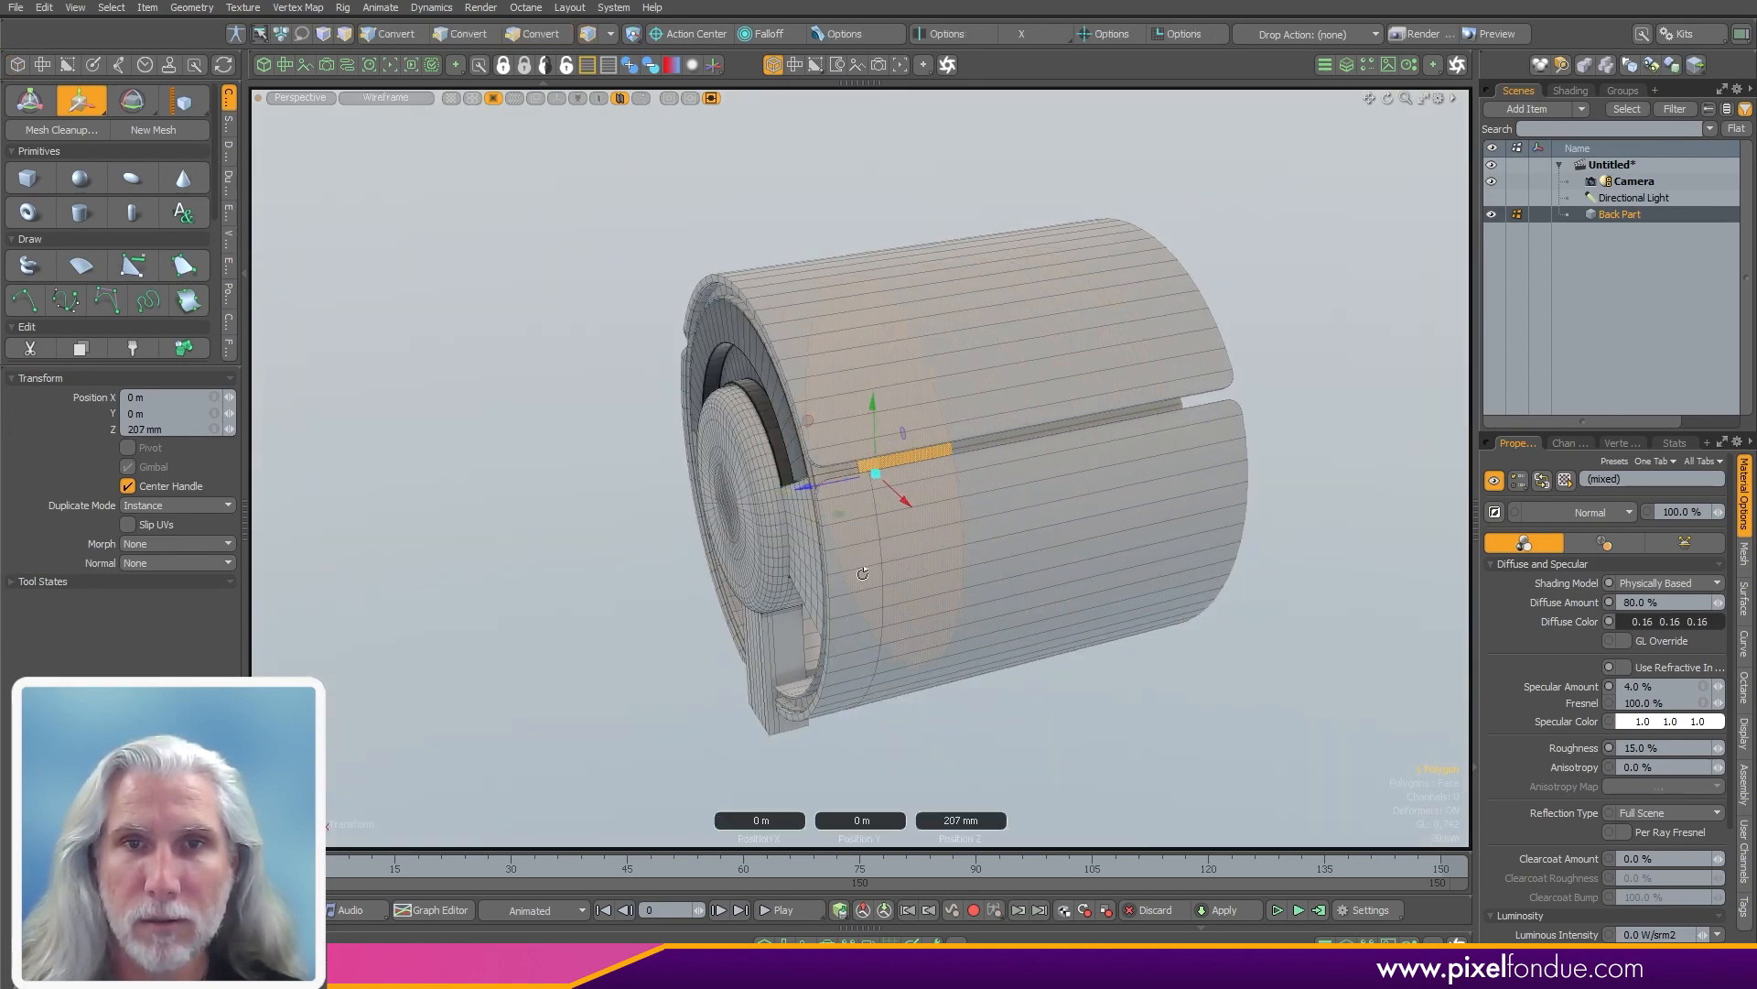
- Move the disc forward along Z to an offset of about 298.5 mm, just behind the arms and knob
left_click_drag(862, 573, 836, 157, "alt")
scroll(751, 485, "up", 3)
scroll(847, 540, "up", 4)
left_click_drag(856, 540, 861, 366, "alt")
scroll(902, 677, "down", 4)
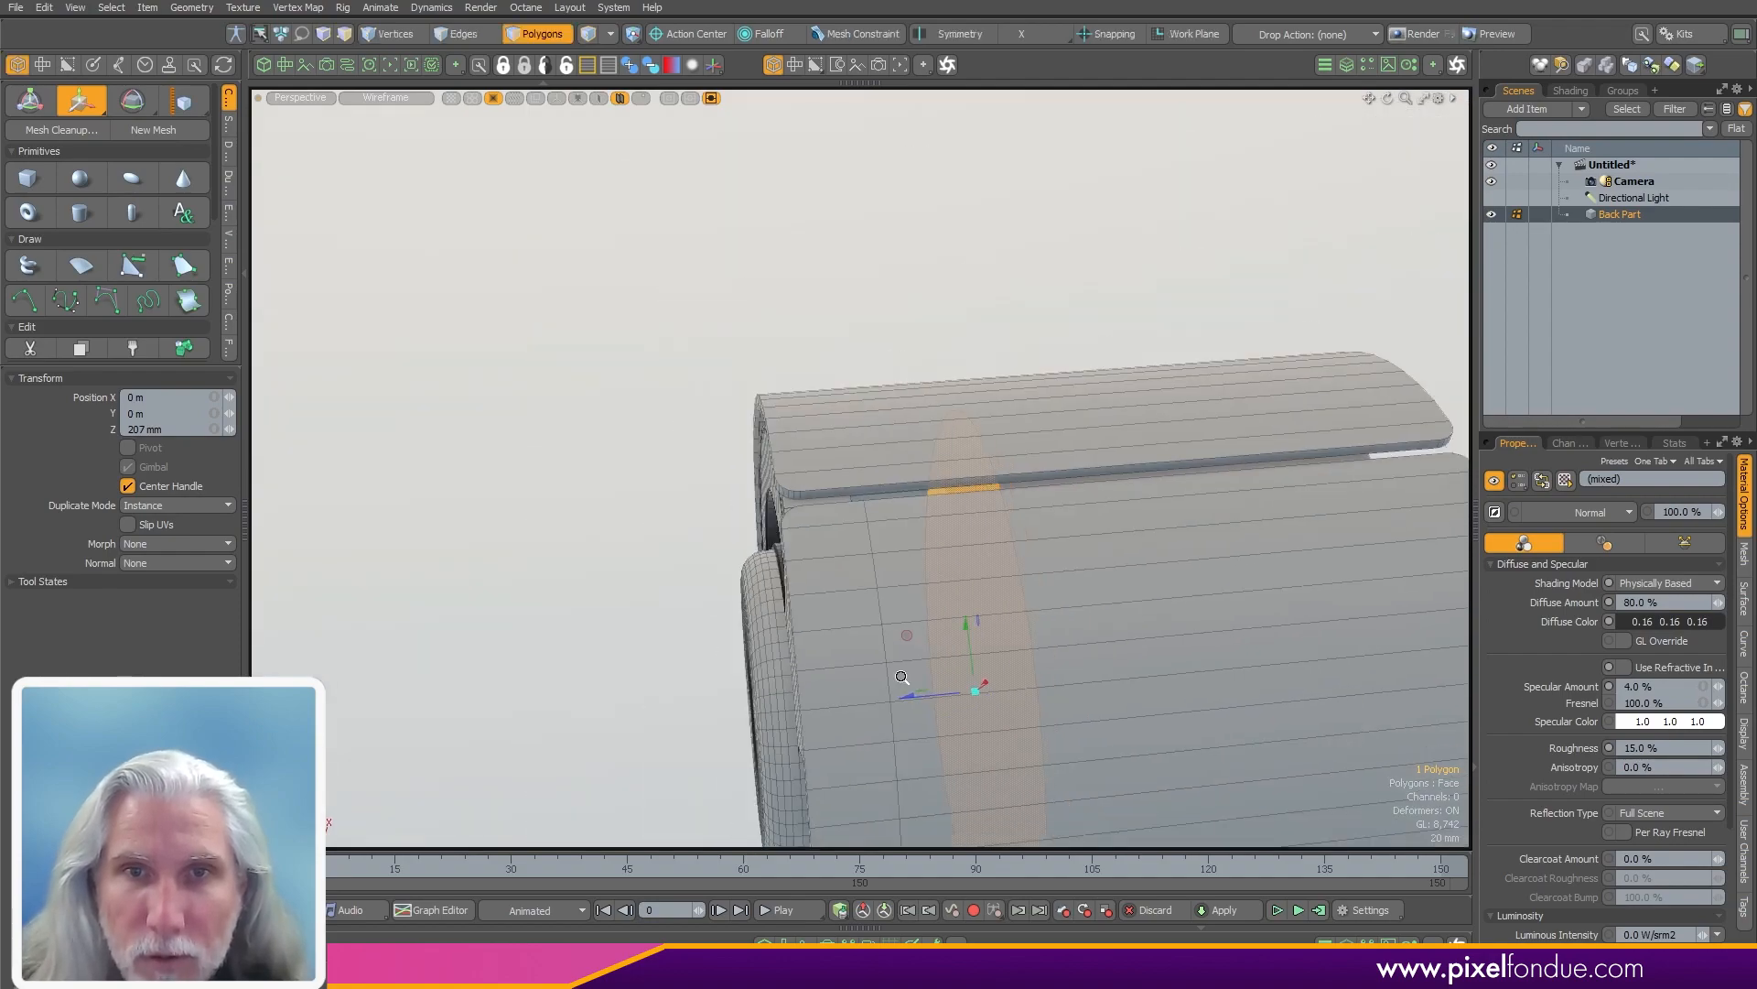
scroll(902, 676, "down", 5)
left_click_drag(902, 676, 1227, 568, "alt")
mouse_move(778, 568)
left_mouse_down("alt")
mouse_move(1004, 275)
mouse_move(781, 541)
left_mouse_up("alt")
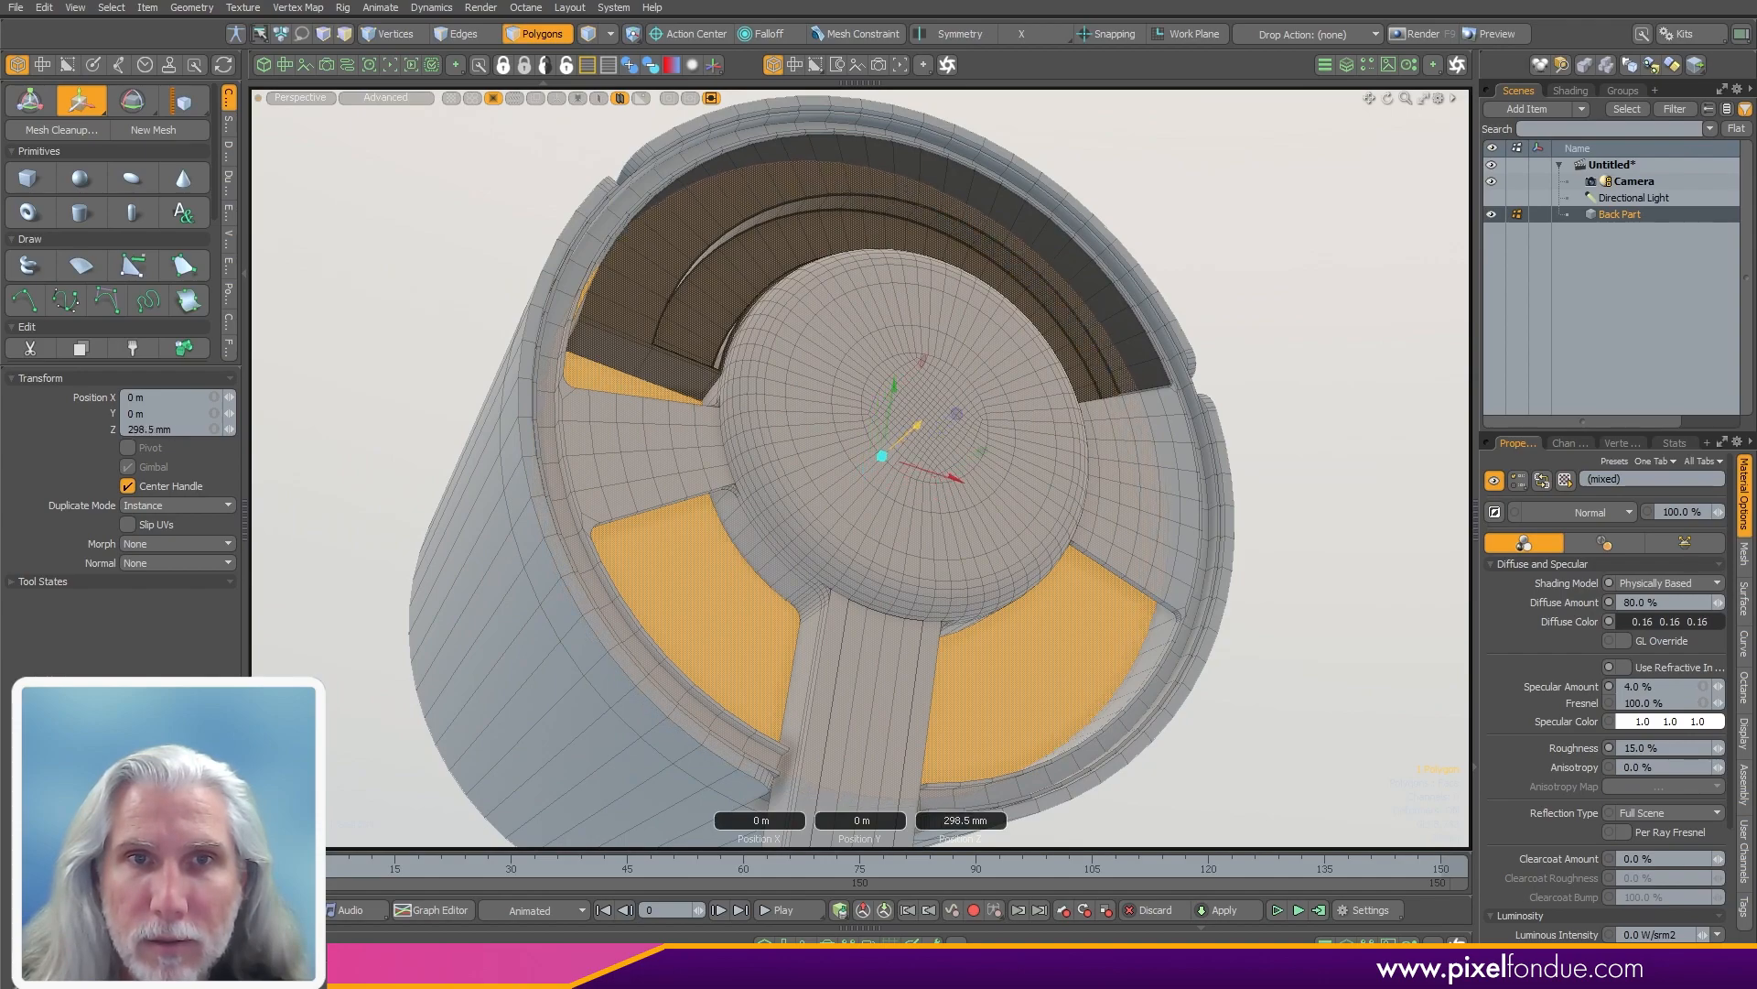
left_click_drag(1020, 373, 540, 722, "alt")
key("space")
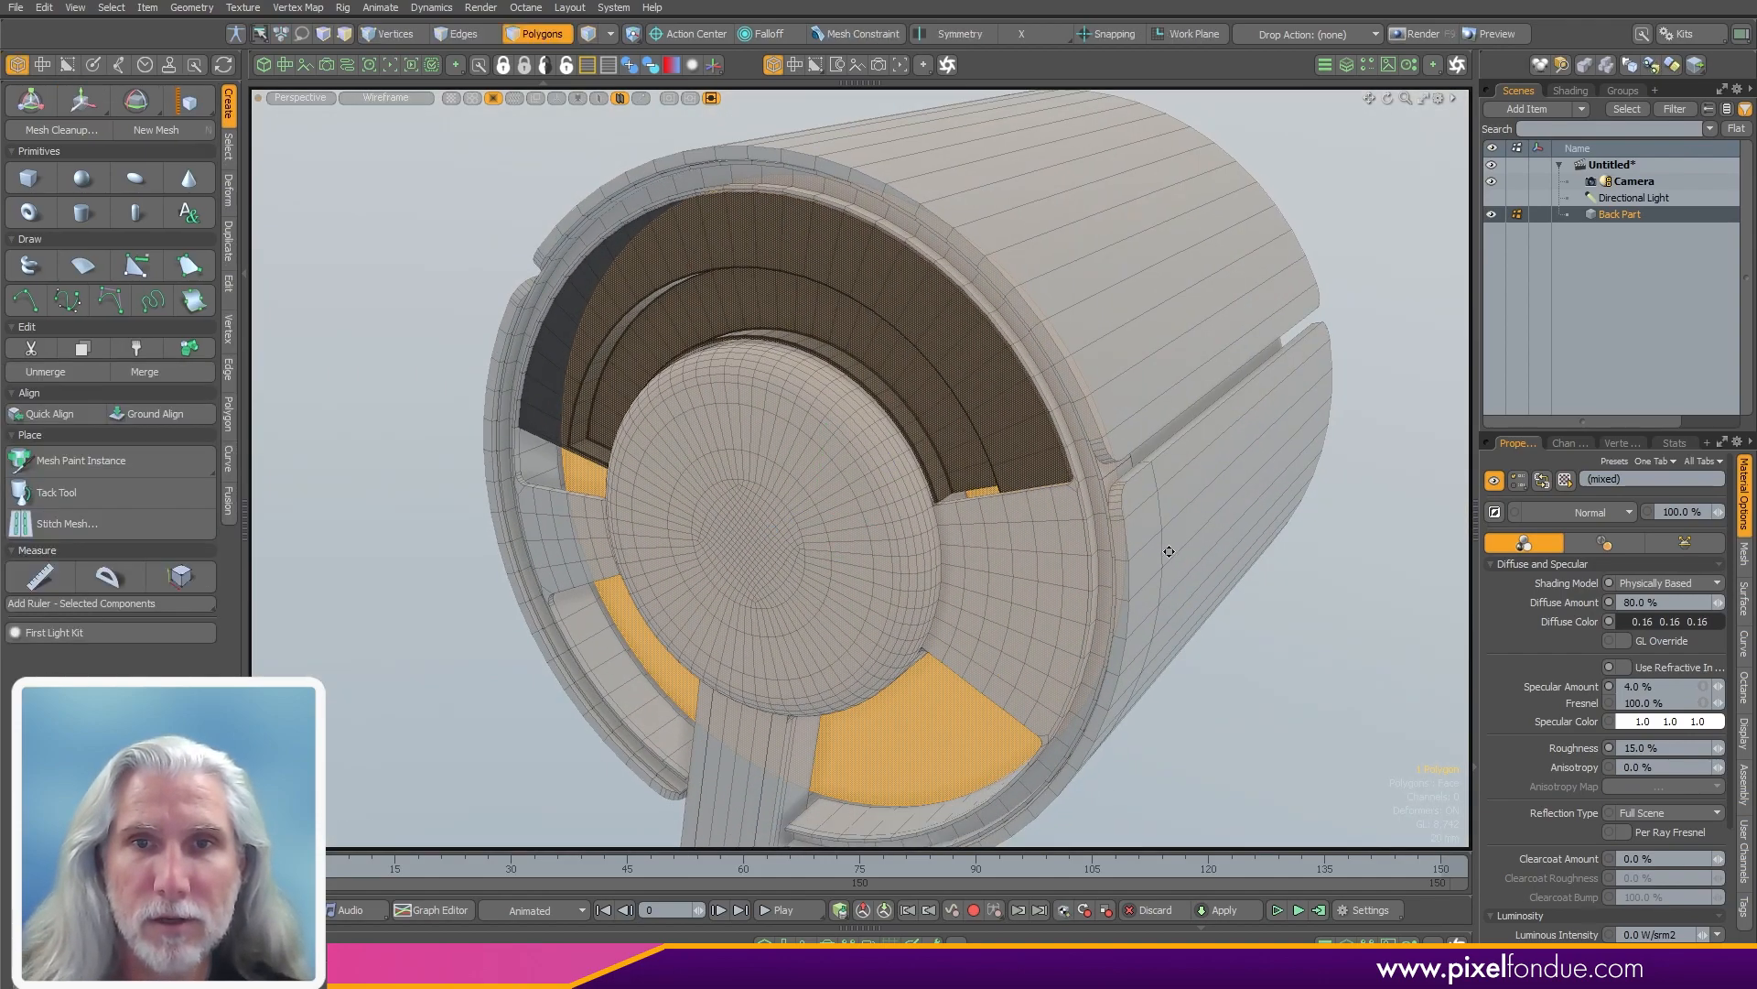
- Isolate the disc's cylinder and round its front rim edge with an Edge Bevel at round level 3
left_click_drag(1165, 549, 942, 759, "alt")
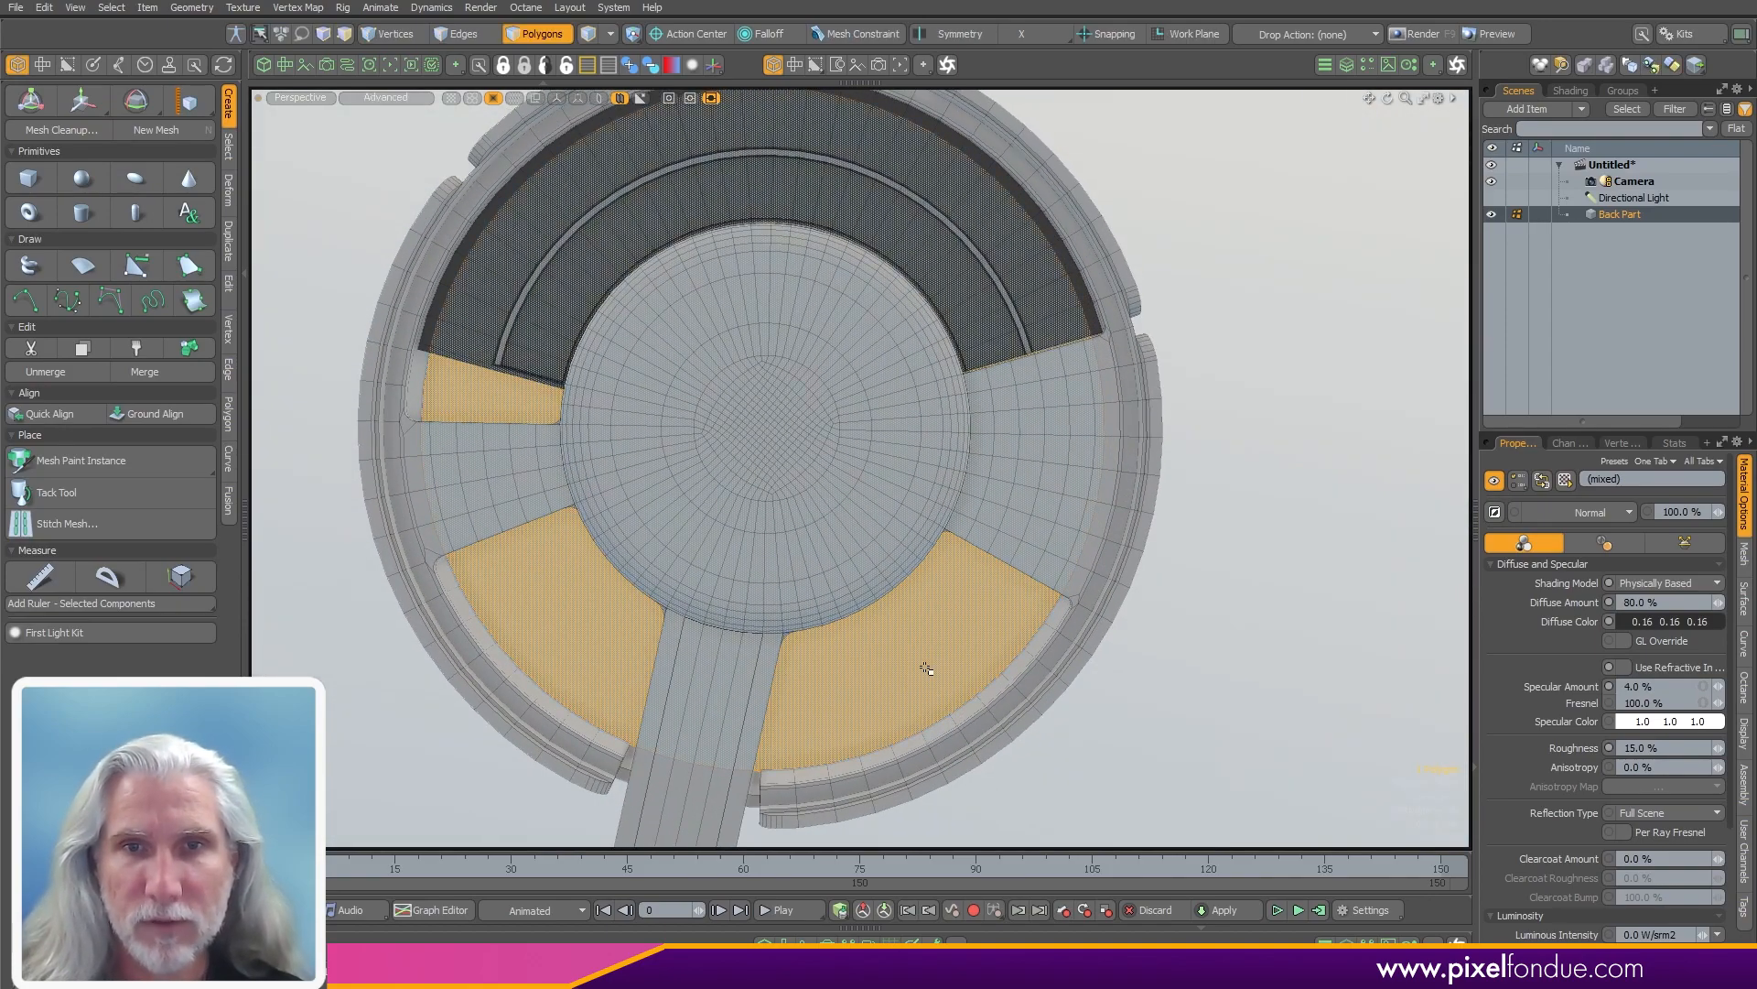
mouse_move(928, 623)
left_mouse_down("alt")
mouse_move(475, 494)
mouse_move(745, 513)
mouse_move(717, 641)
mouse_move(900, 690)
mouse_move(1110, 557)
mouse_move(725, 659)
mouse_move(990, 636)
left_mouse_up("alt")
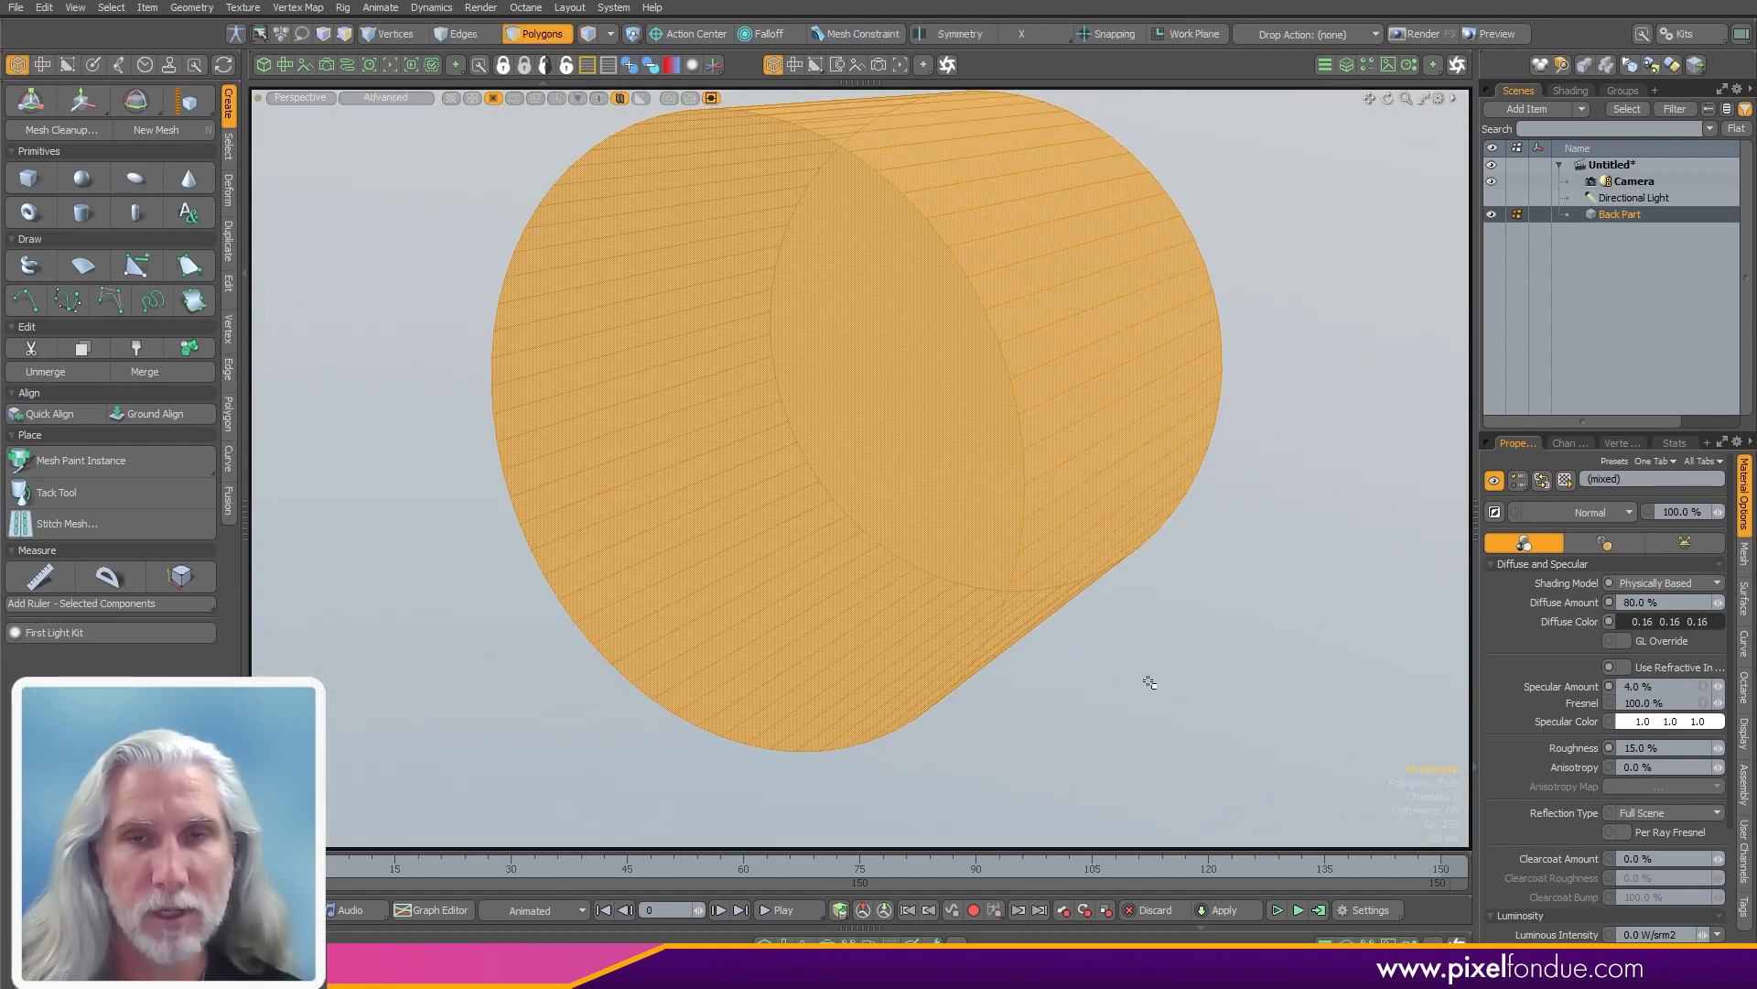
left_click(1150, 678)
left_click_drag(1149, 679, 934, 580, "alt")
key("2")
key("b")
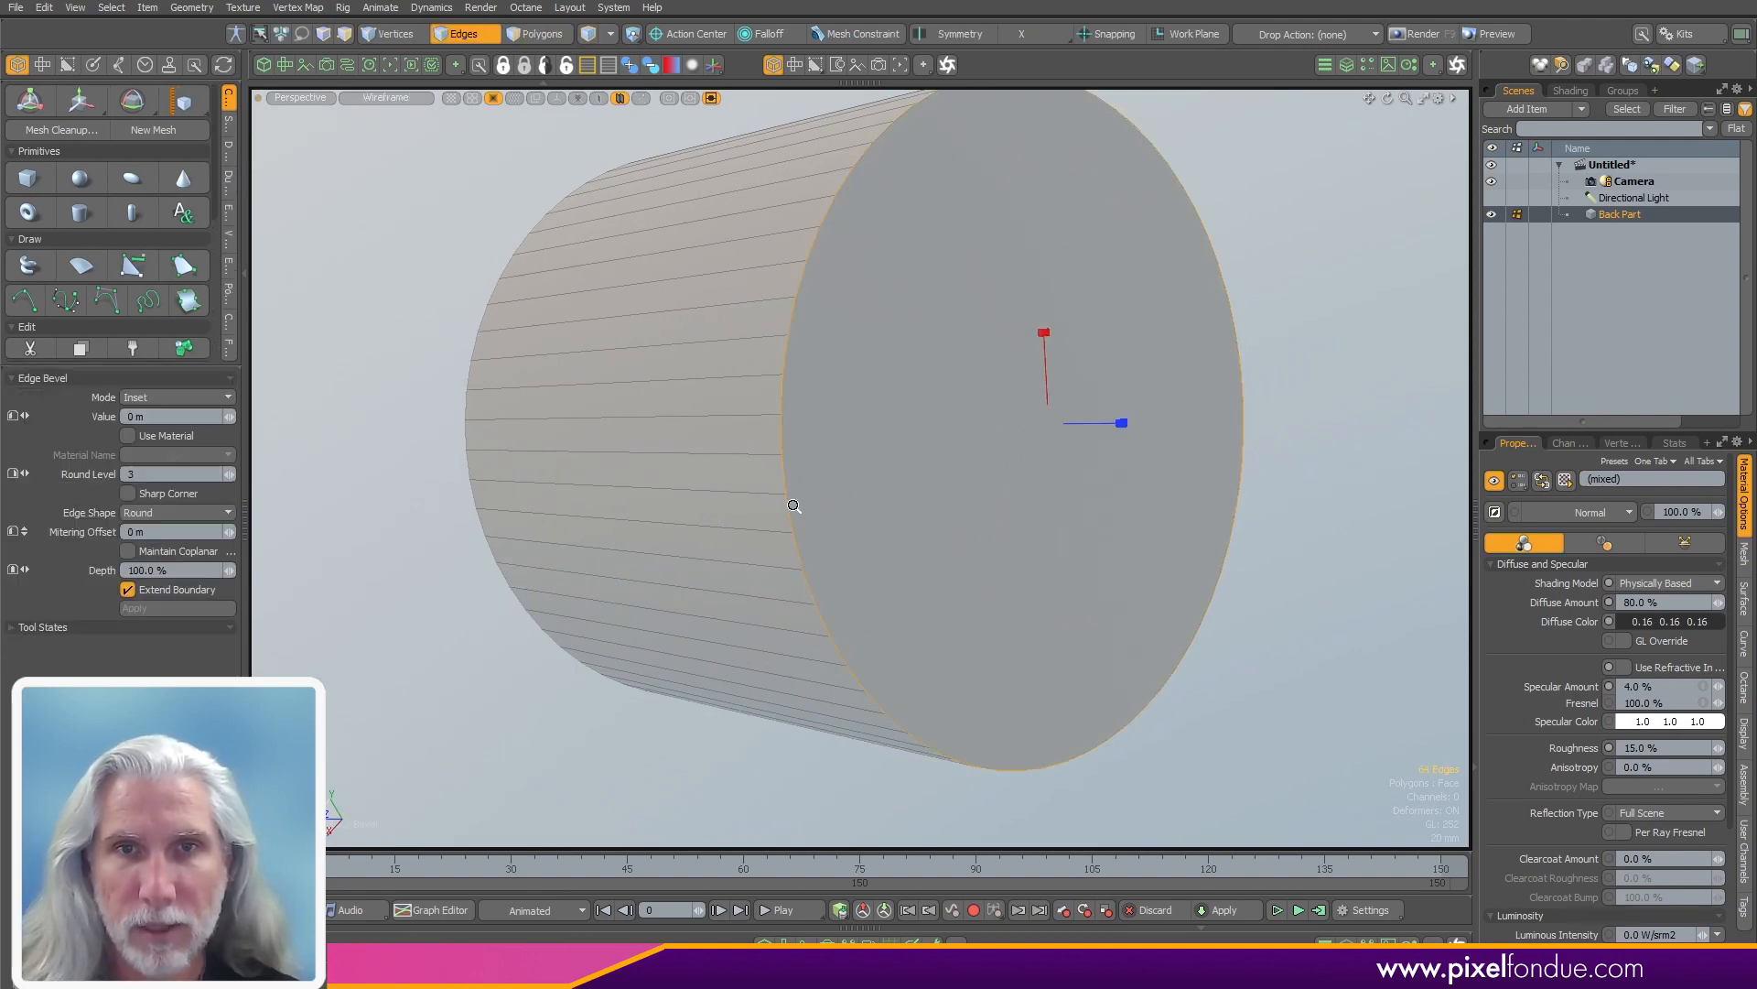
scroll(809, 584, "up", 3)
key("space")
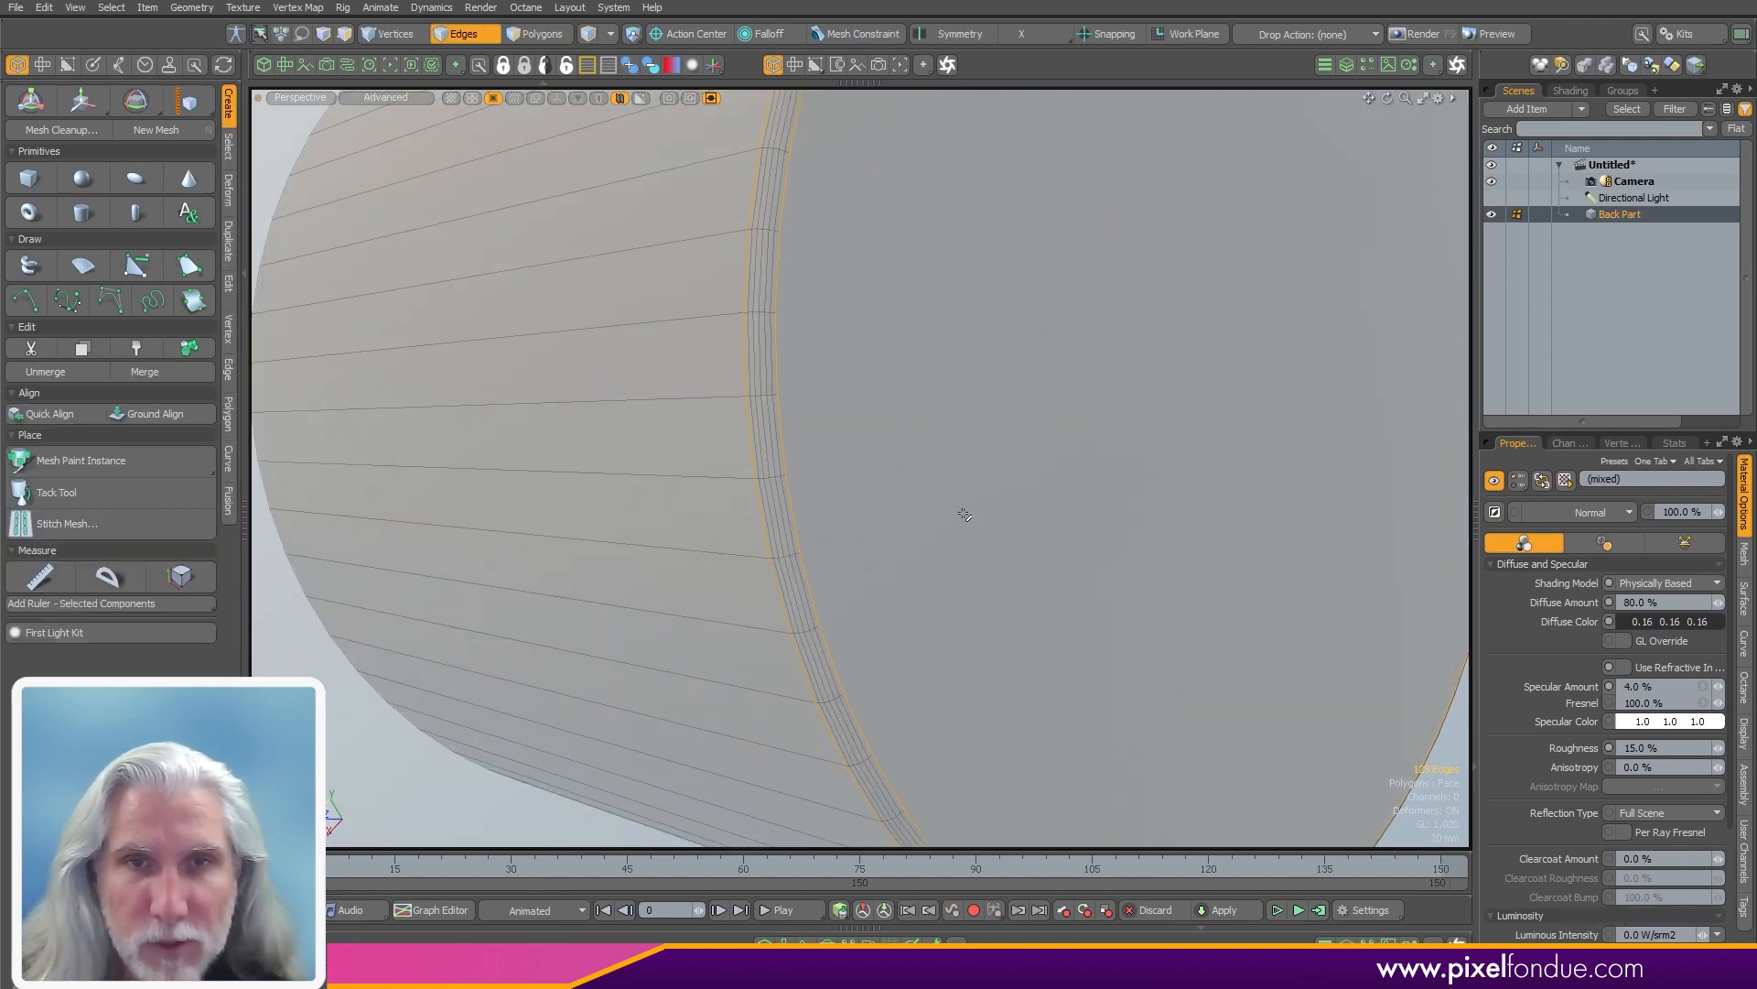
mouse_move(1001, 525)
left_mouse_down("alt")
mouse_move(750, 593)
mouse_move(745, 550)
mouse_move(691, 511)
mouse_move(1007, 518)
left_mouse_up("alt")
key("a")
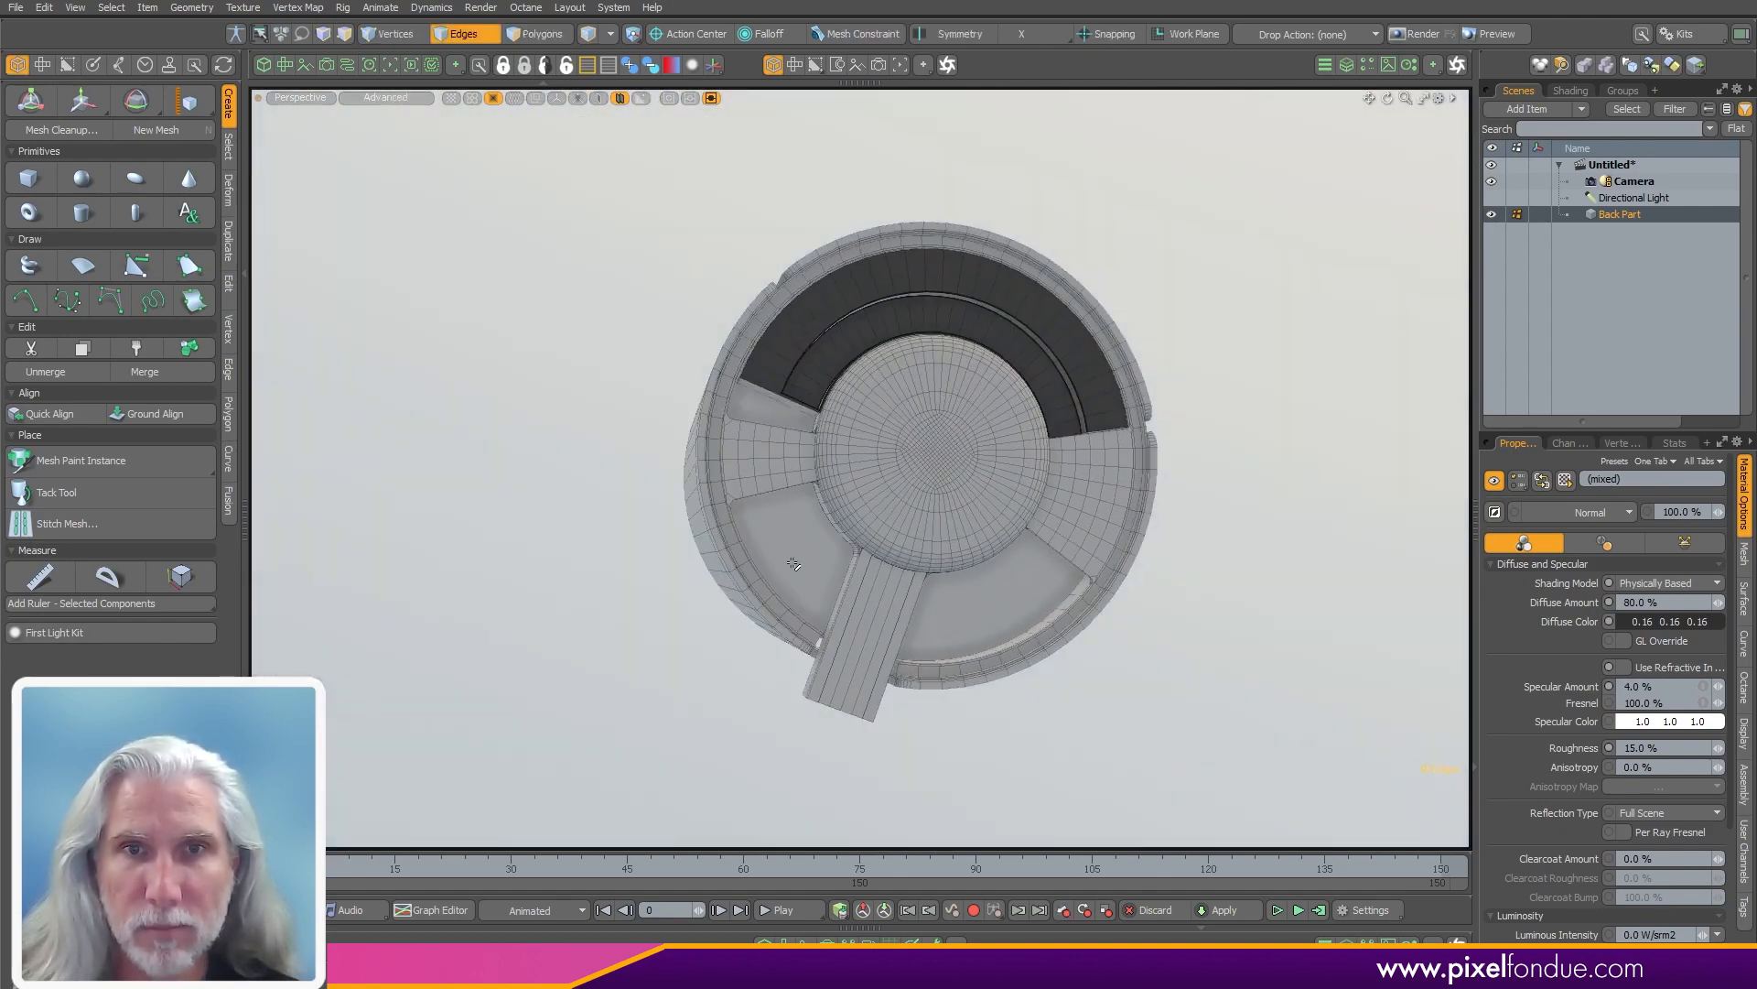
- Bevel the disc's front face inward repeatedly to form concentric rings and a recessed channel around the rim
key("3")
scroll(797, 572, "up", 3)
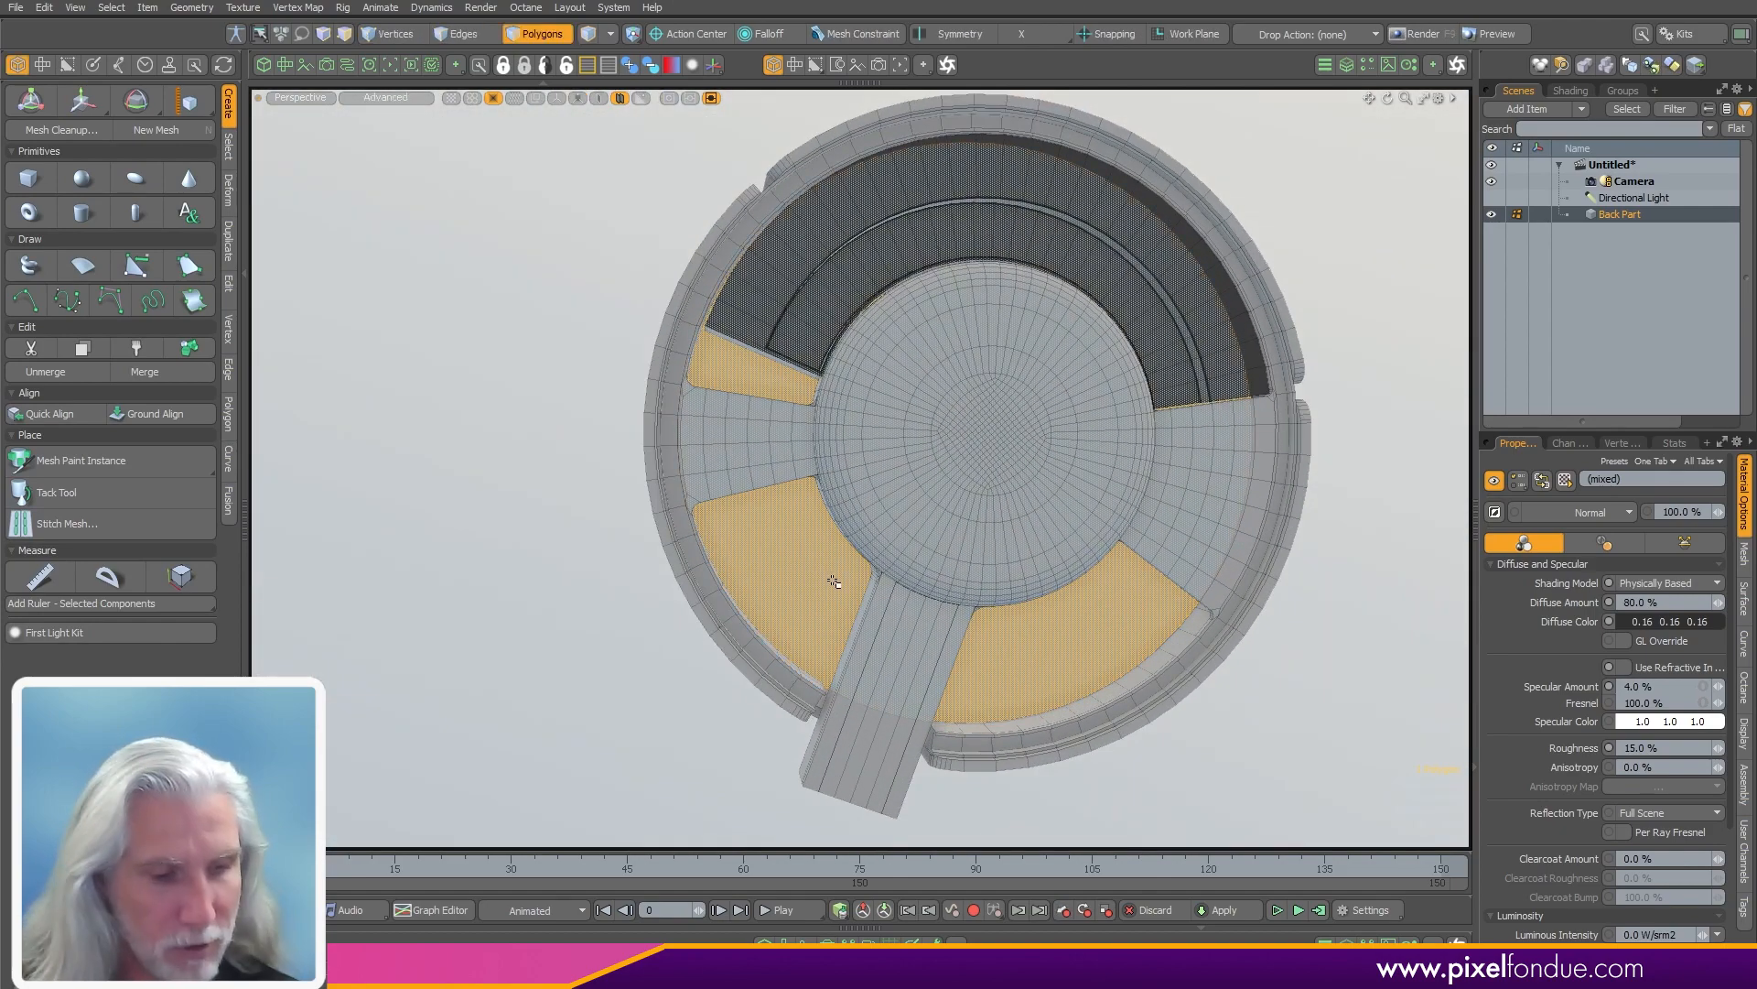
key("b")
scroll(838, 584, "up", 3)
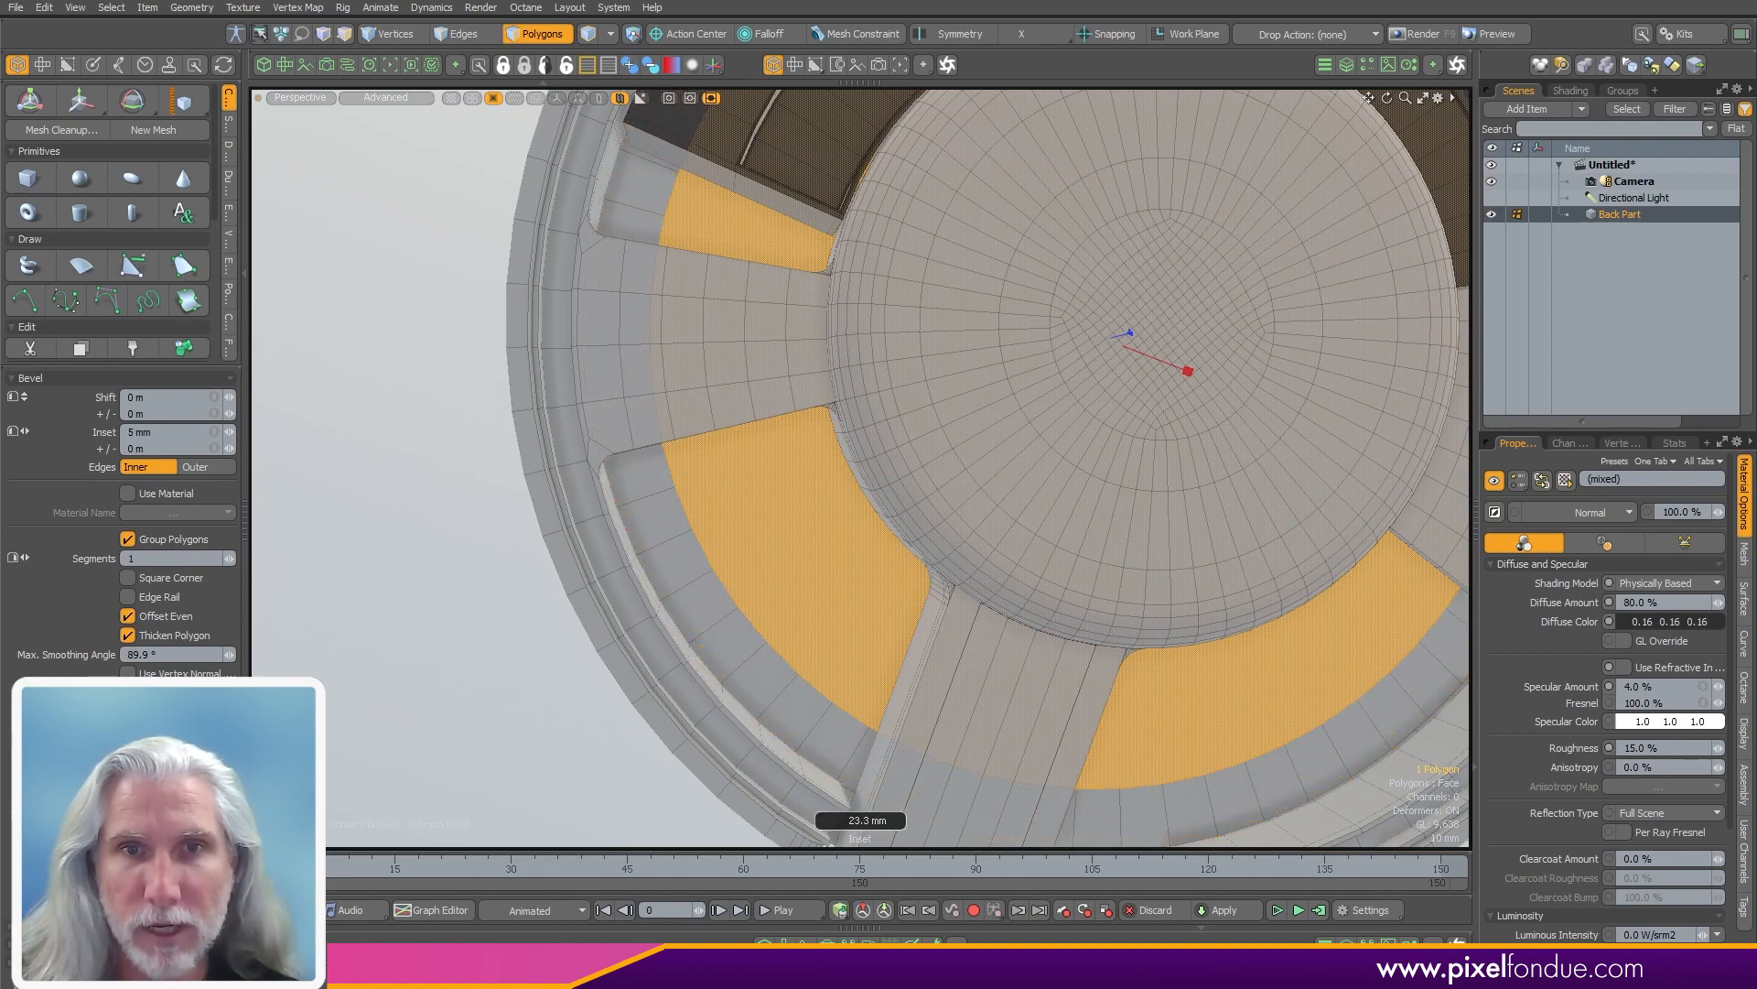
left_click_drag(877, 603, 911, 591)
left_click_drag(1117, 560, 1128, 509)
key("space")
scroll(1089, 554, "down", 5)
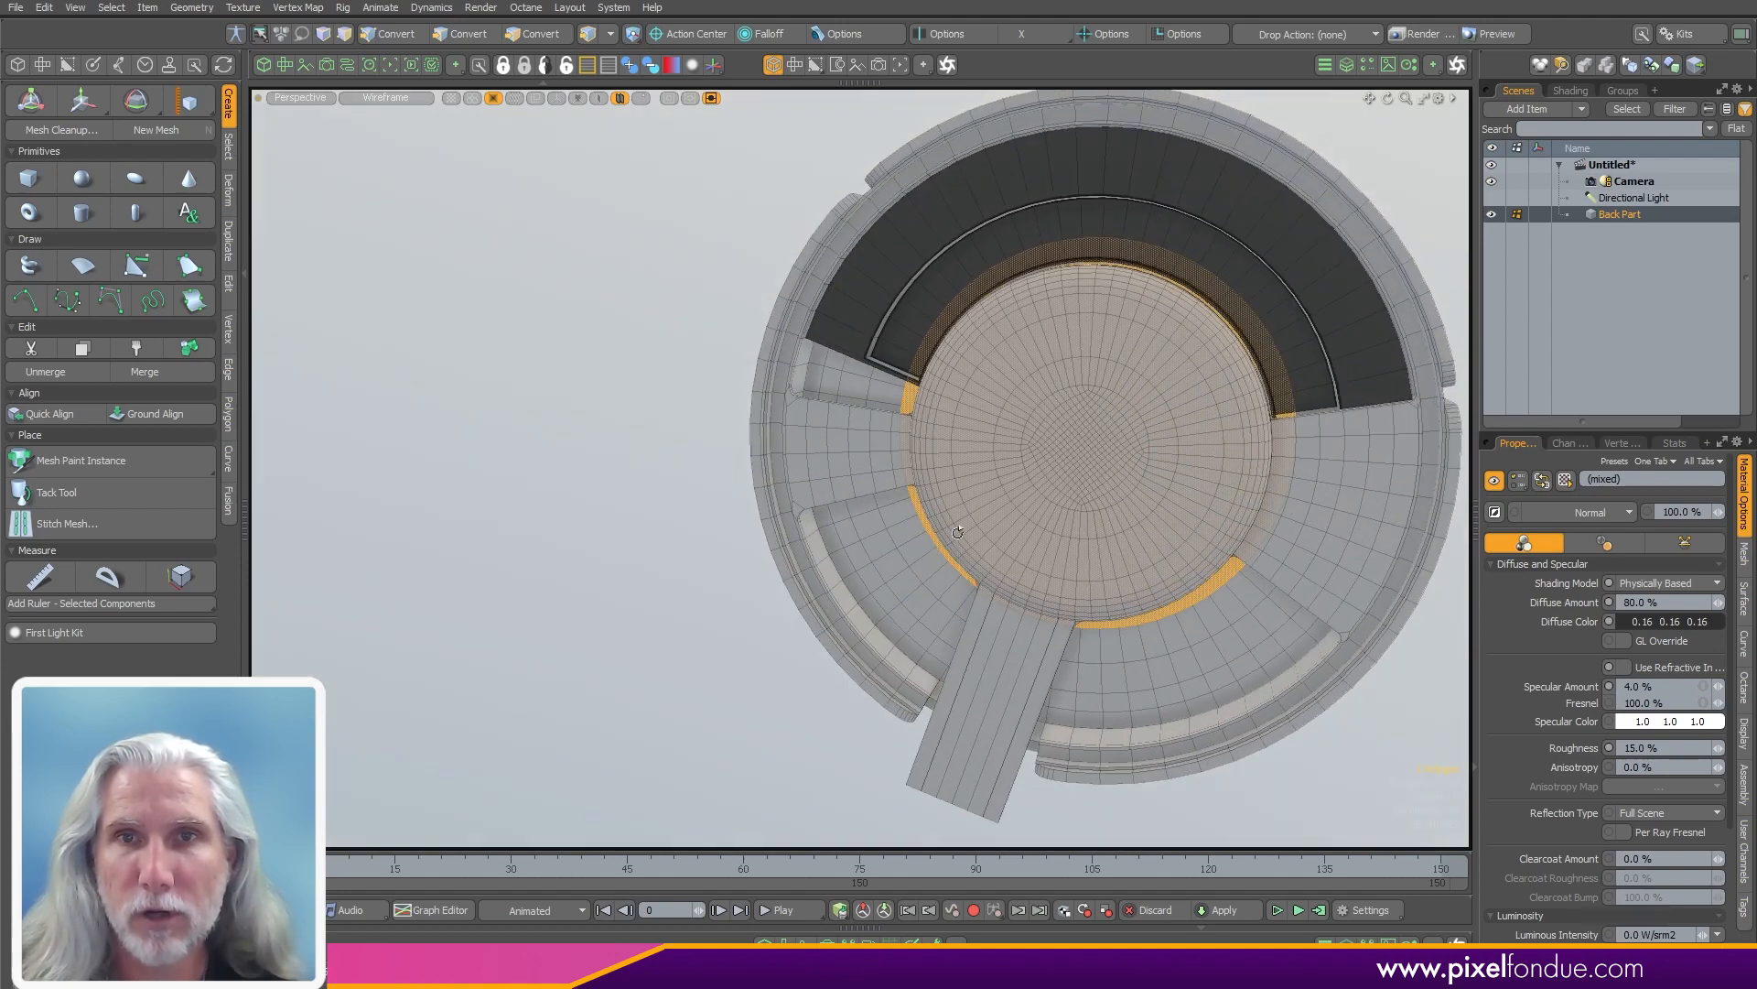
- Use a modelling kit to fill the disc's centre with quads, isolate the connected disc, and unhide the rest
left_click(1666, 37)
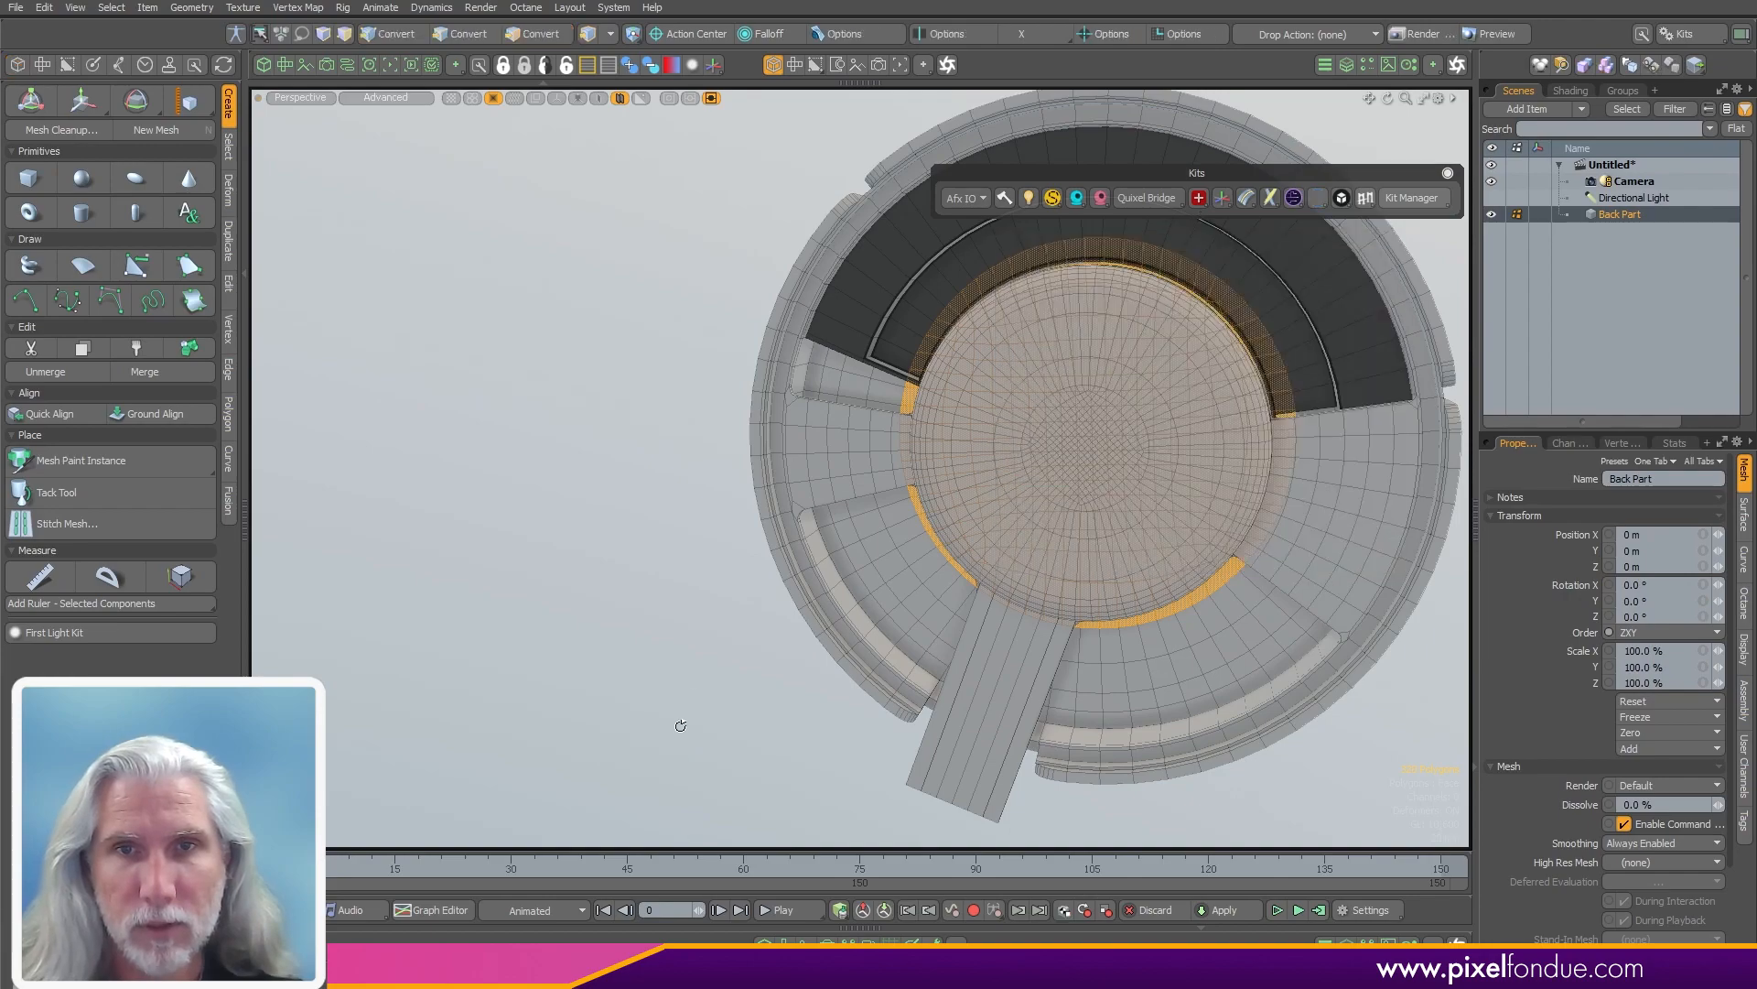
key("bracketright")
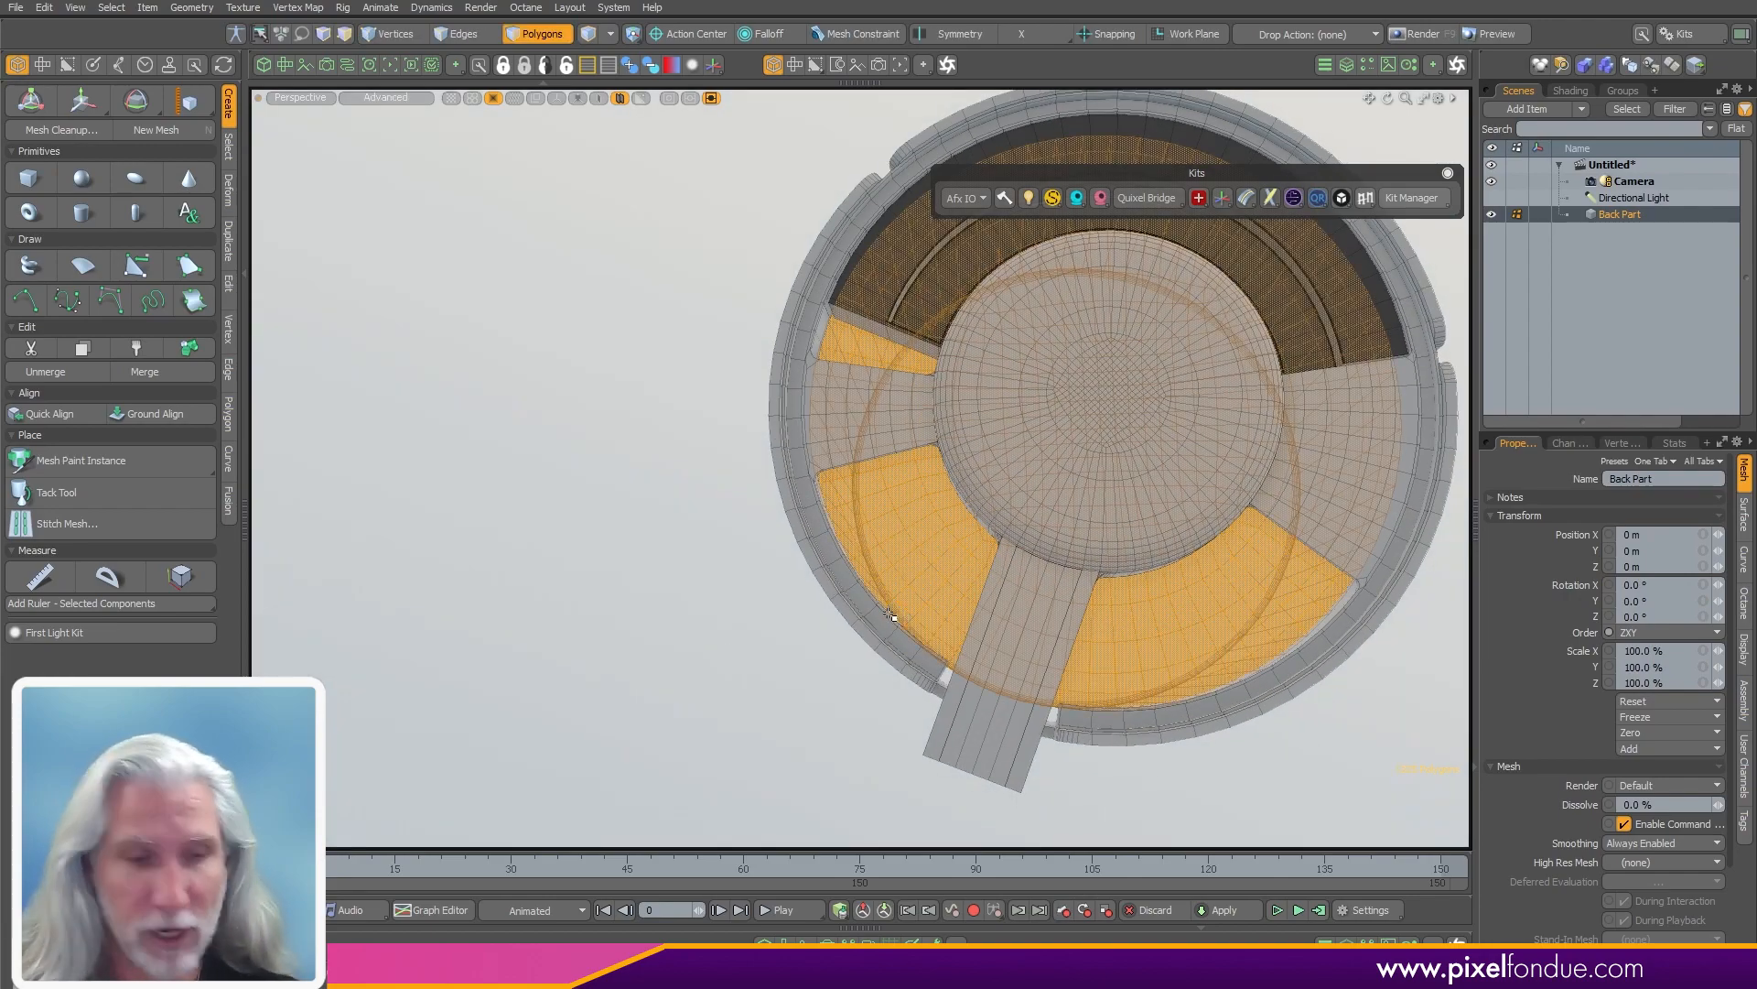
key("shift+h")
left_click_drag(889, 611, 961, 586, "alt")
left_click(720, 705)
mouse_move(720, 704)
left_mouse_down("alt")
mouse_move(580, 718)
mouse_move(894, 773)
mouse_move(814, 701)
mouse_move(771, 602)
mouse_move(792, 598)
mouse_move(829, 661)
left_mouse_up("alt")
key("u")
- Select the disc's middle polygon ring and bevel it inward to form a circular groove
key("l")
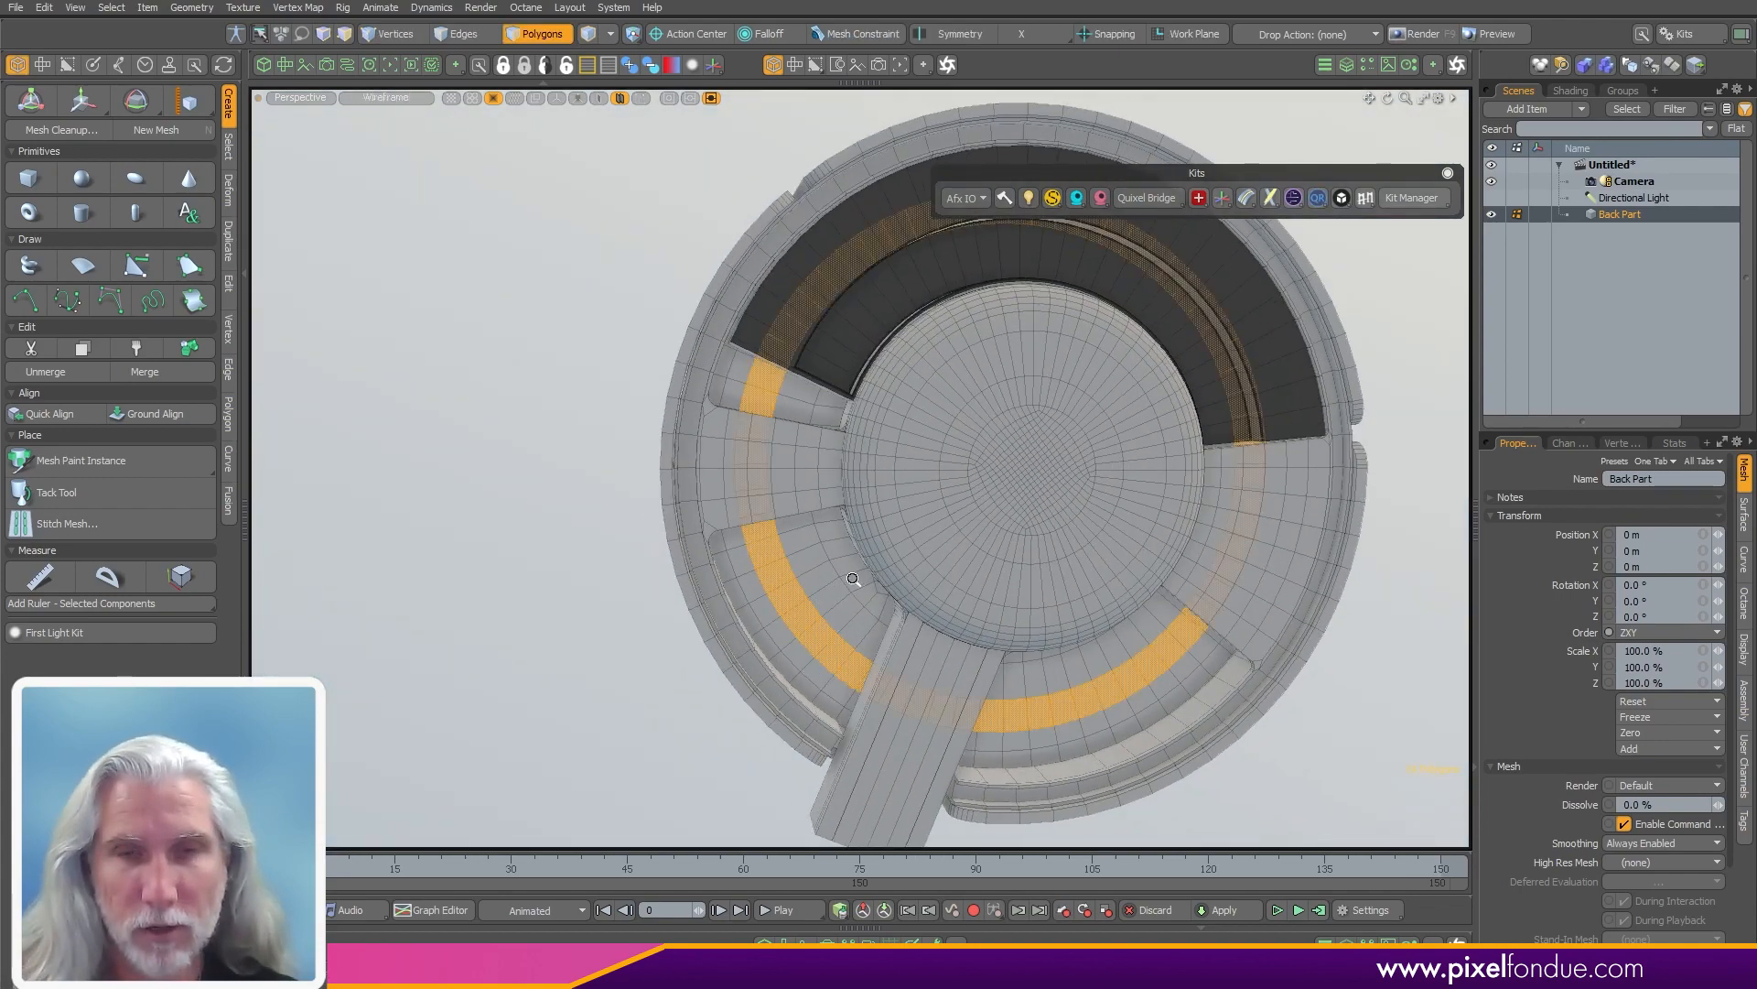
scroll(852, 578, "up", 4)
key("b")
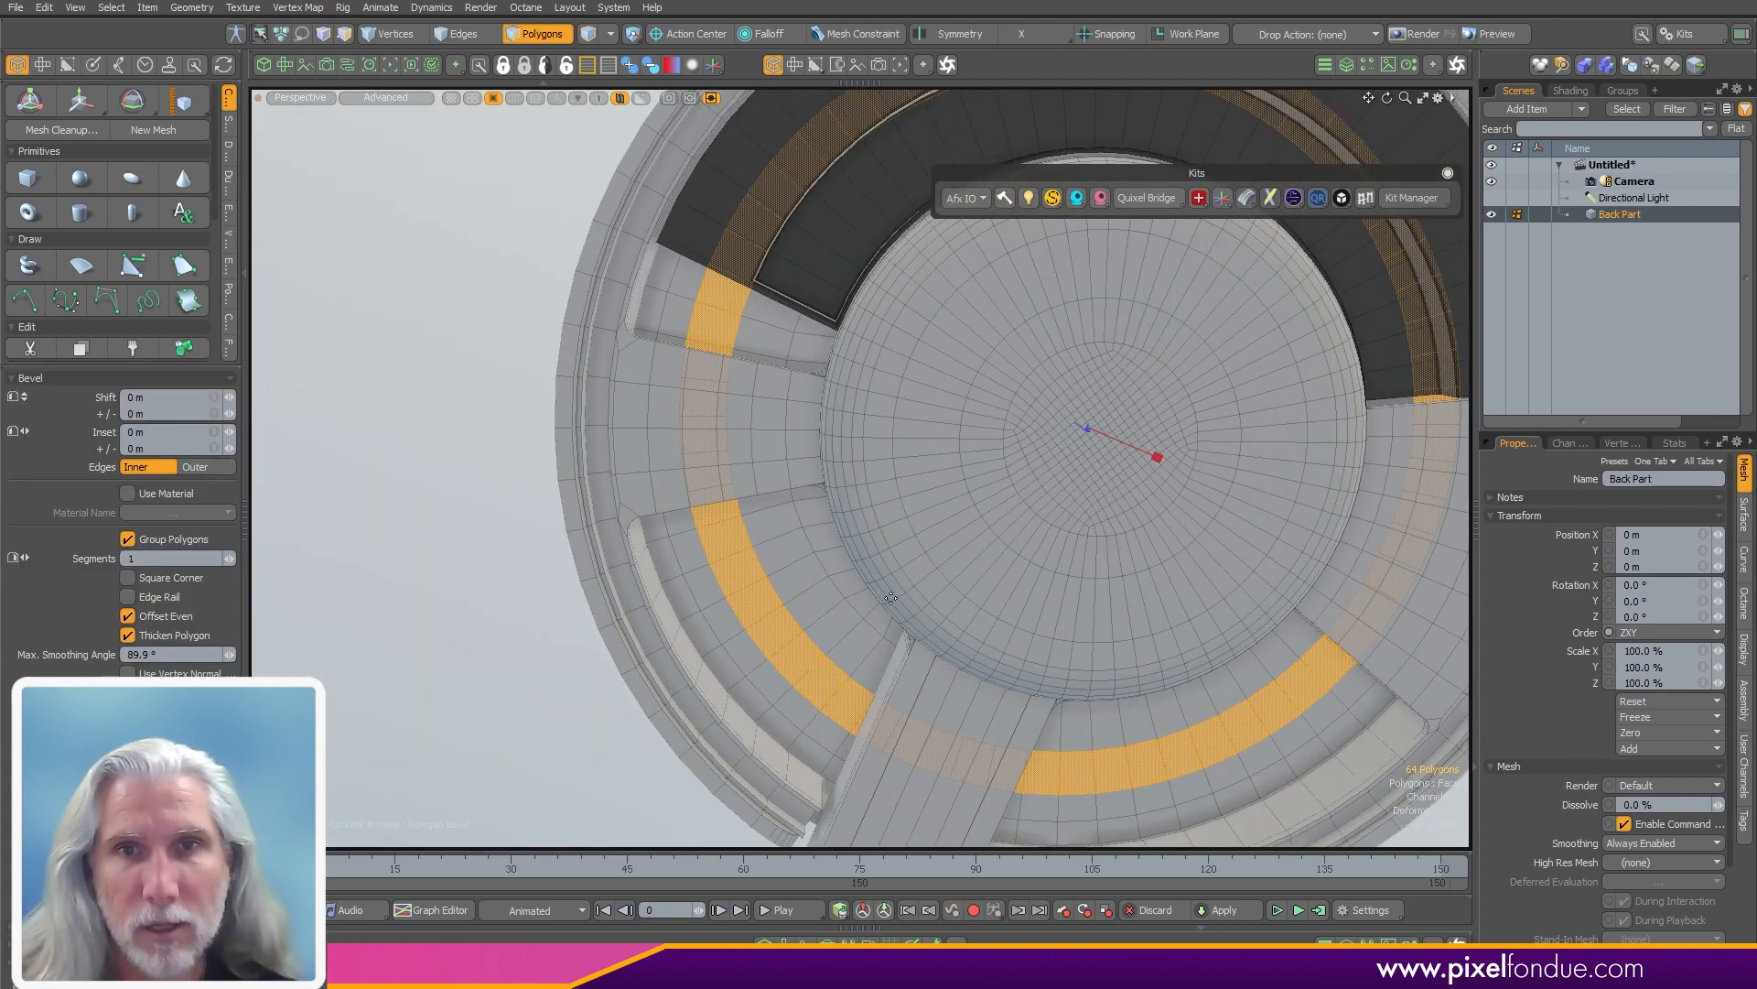
left_click_drag(893, 601, 861, 813)
left_click_drag(902, 696, 527, 763, "alt")
key("Escape")
key("Escape")
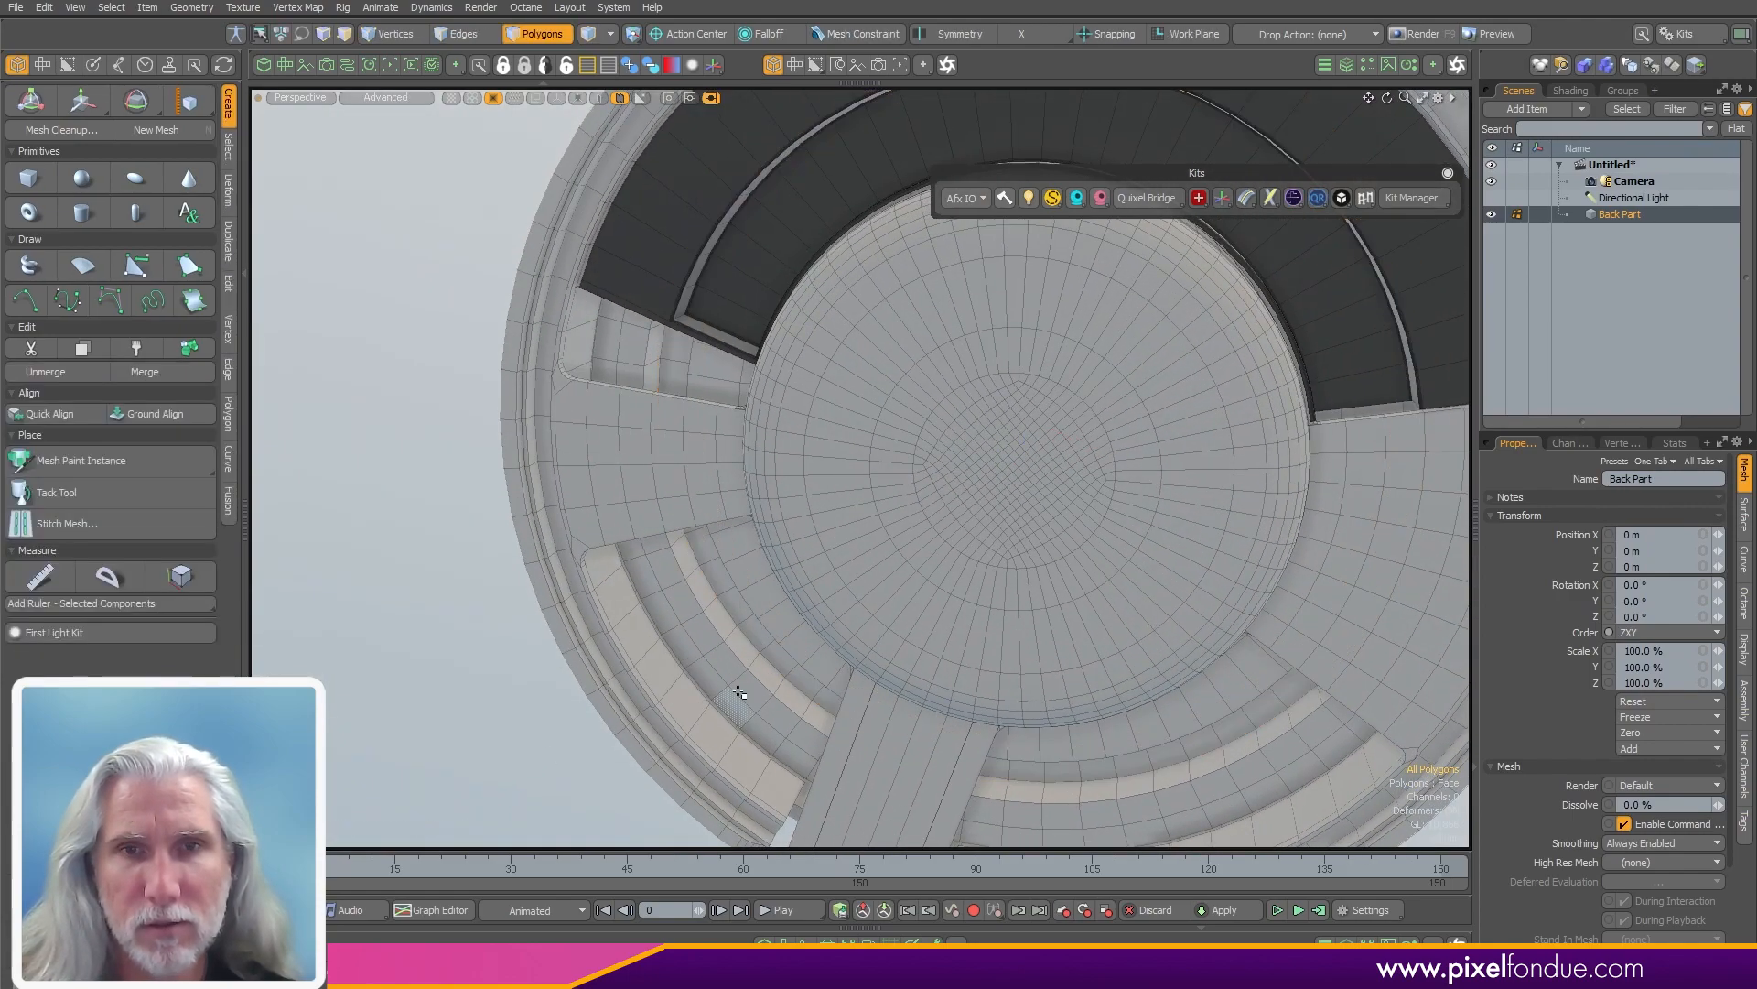
- Select the polygon loop along the circular groove and convert the selection to its edges
scroll(744, 697, "up", 4)
left_click_drag(825, 685, 942, 480, "alt+shift")
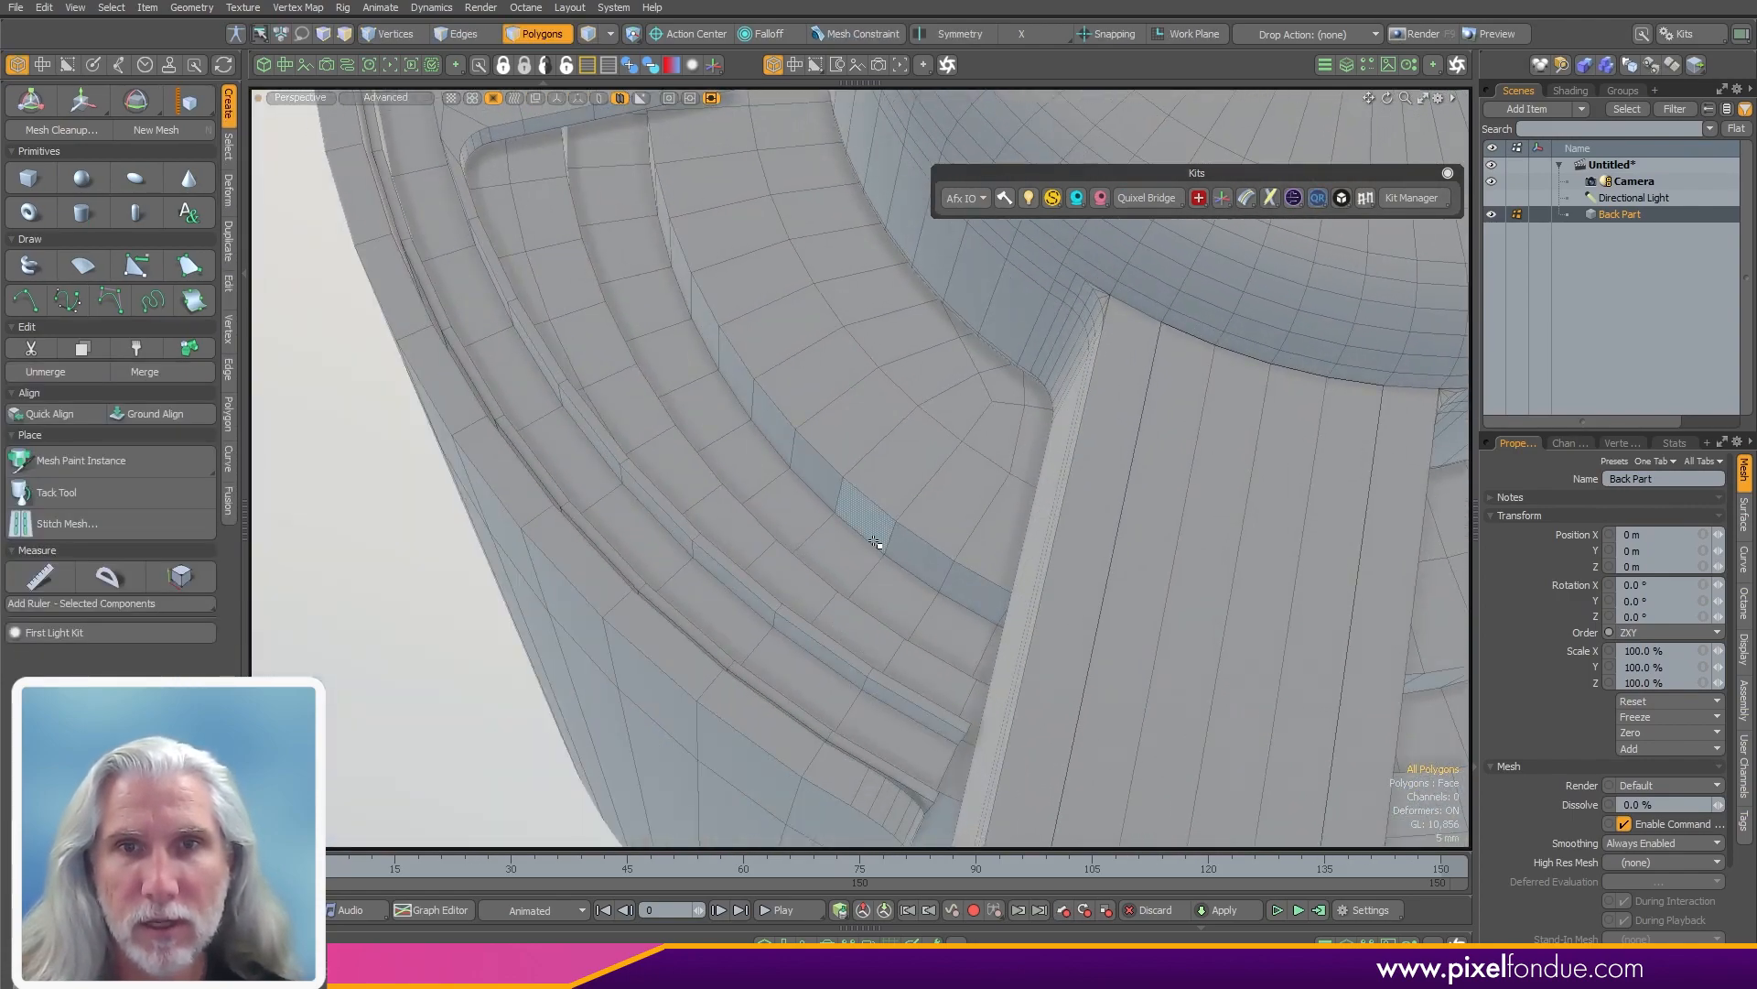
left_click_drag(899, 546, 763, 497)
key("l")
left_click(467, 33, "ctrl")
- Try a round Edge Bevel of about 1.48 mm on the selected groove edges
key("b")
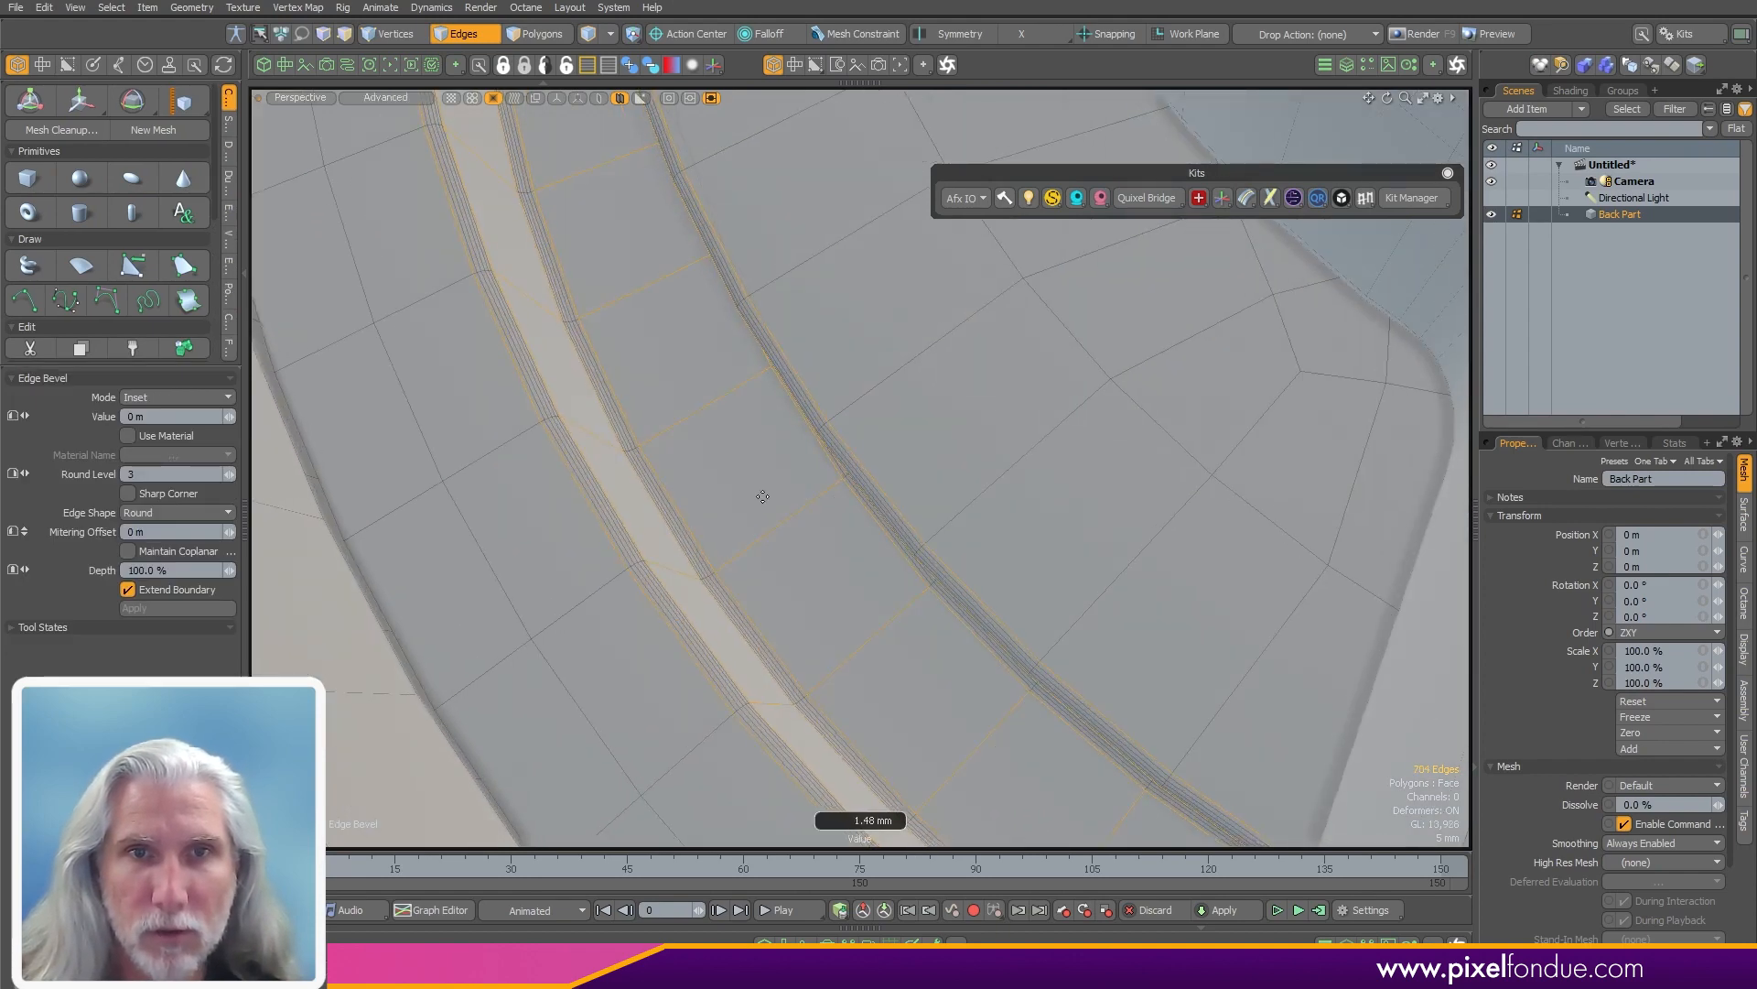
key("ctrl+z")
key("2")
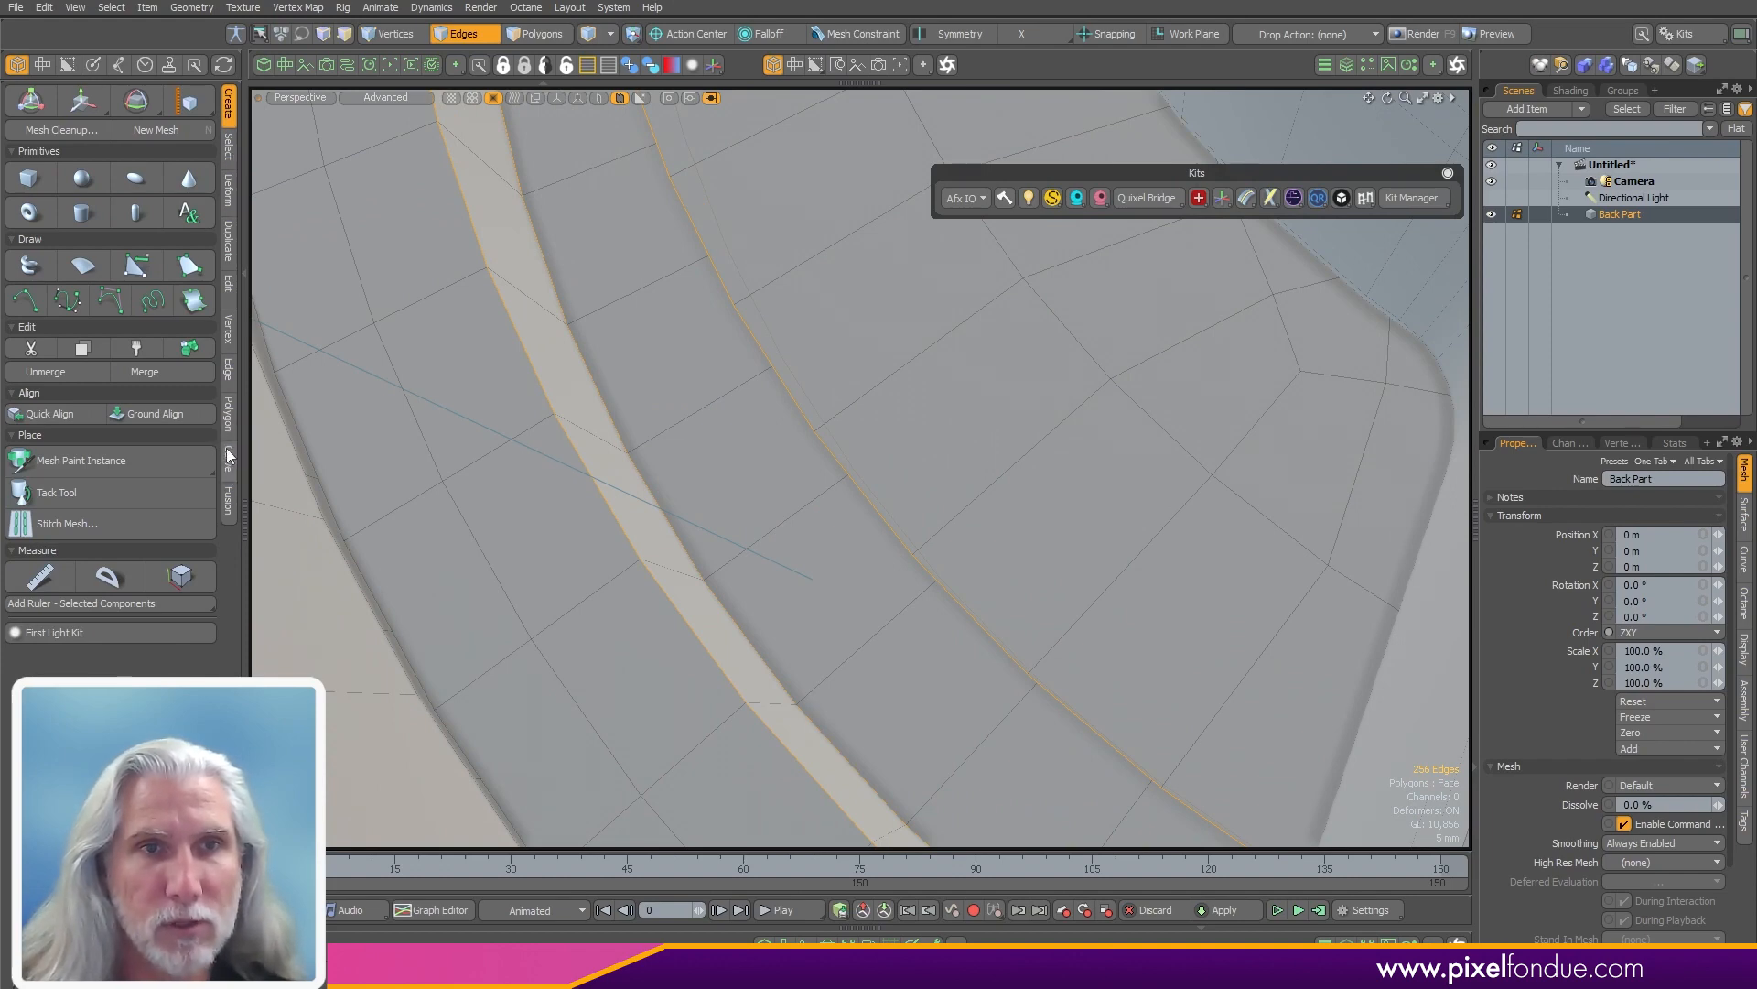
- Apply an Edge Chamfer with a 2 mm offset and 6 round segments to the groove edges
left_click(229, 371)
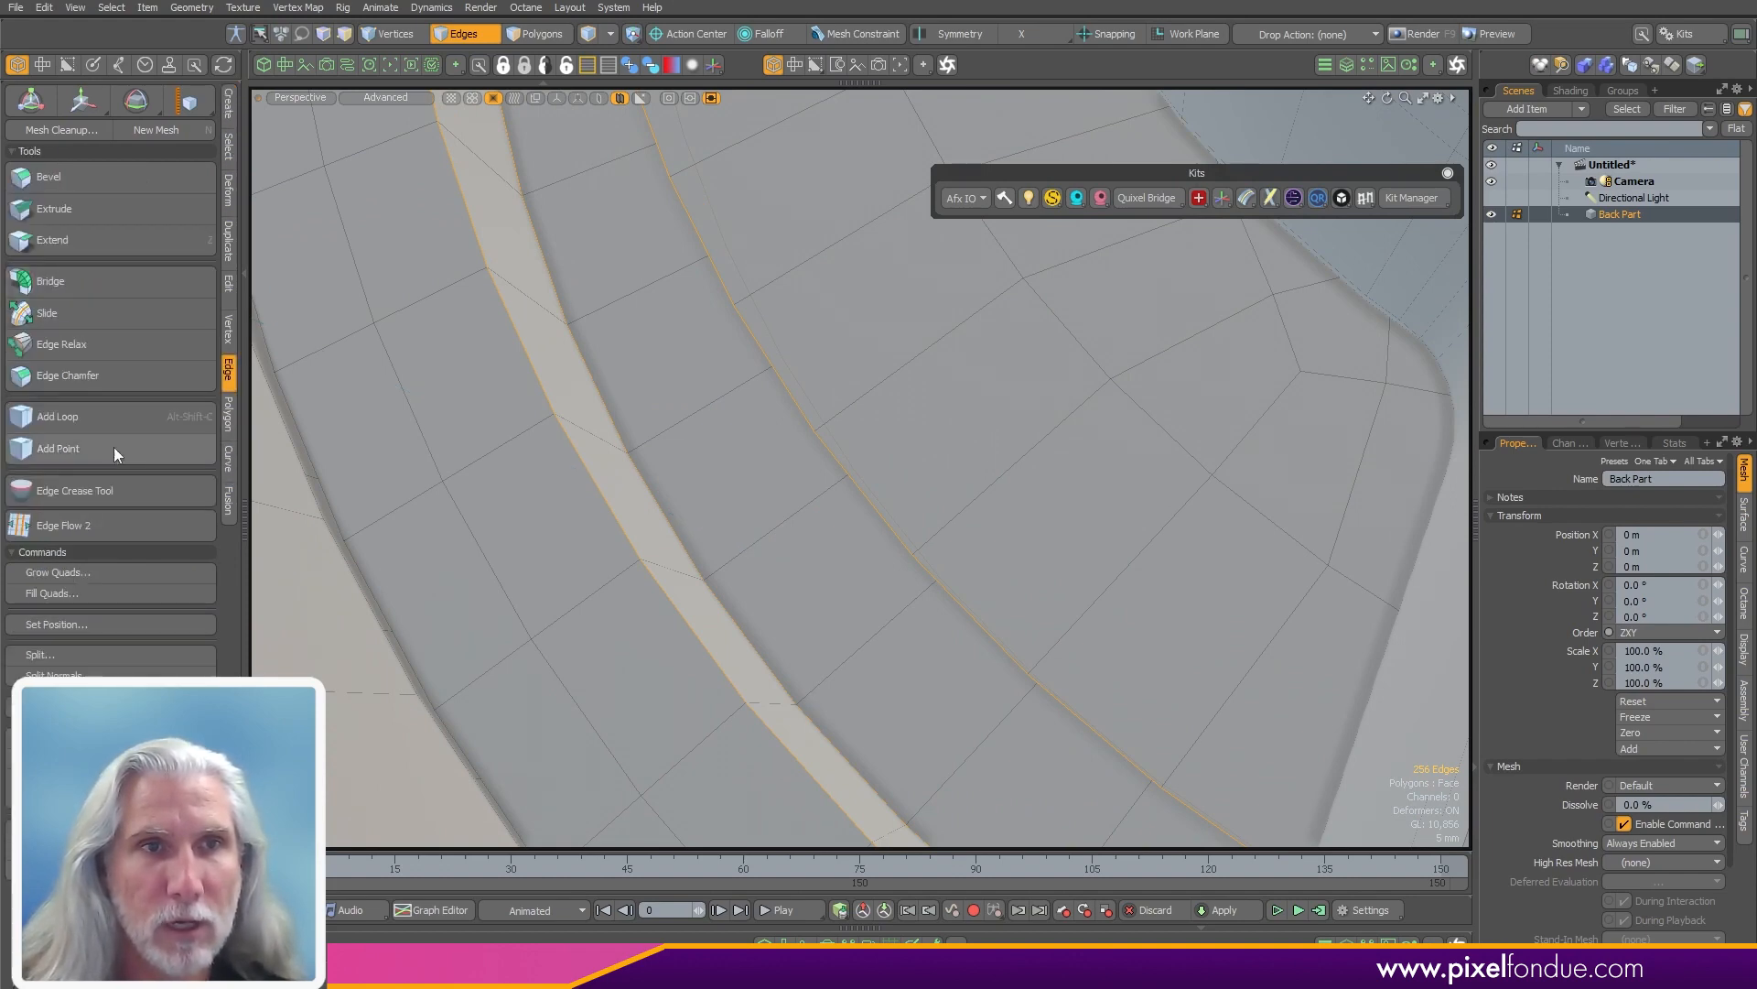
left_click(119, 377)
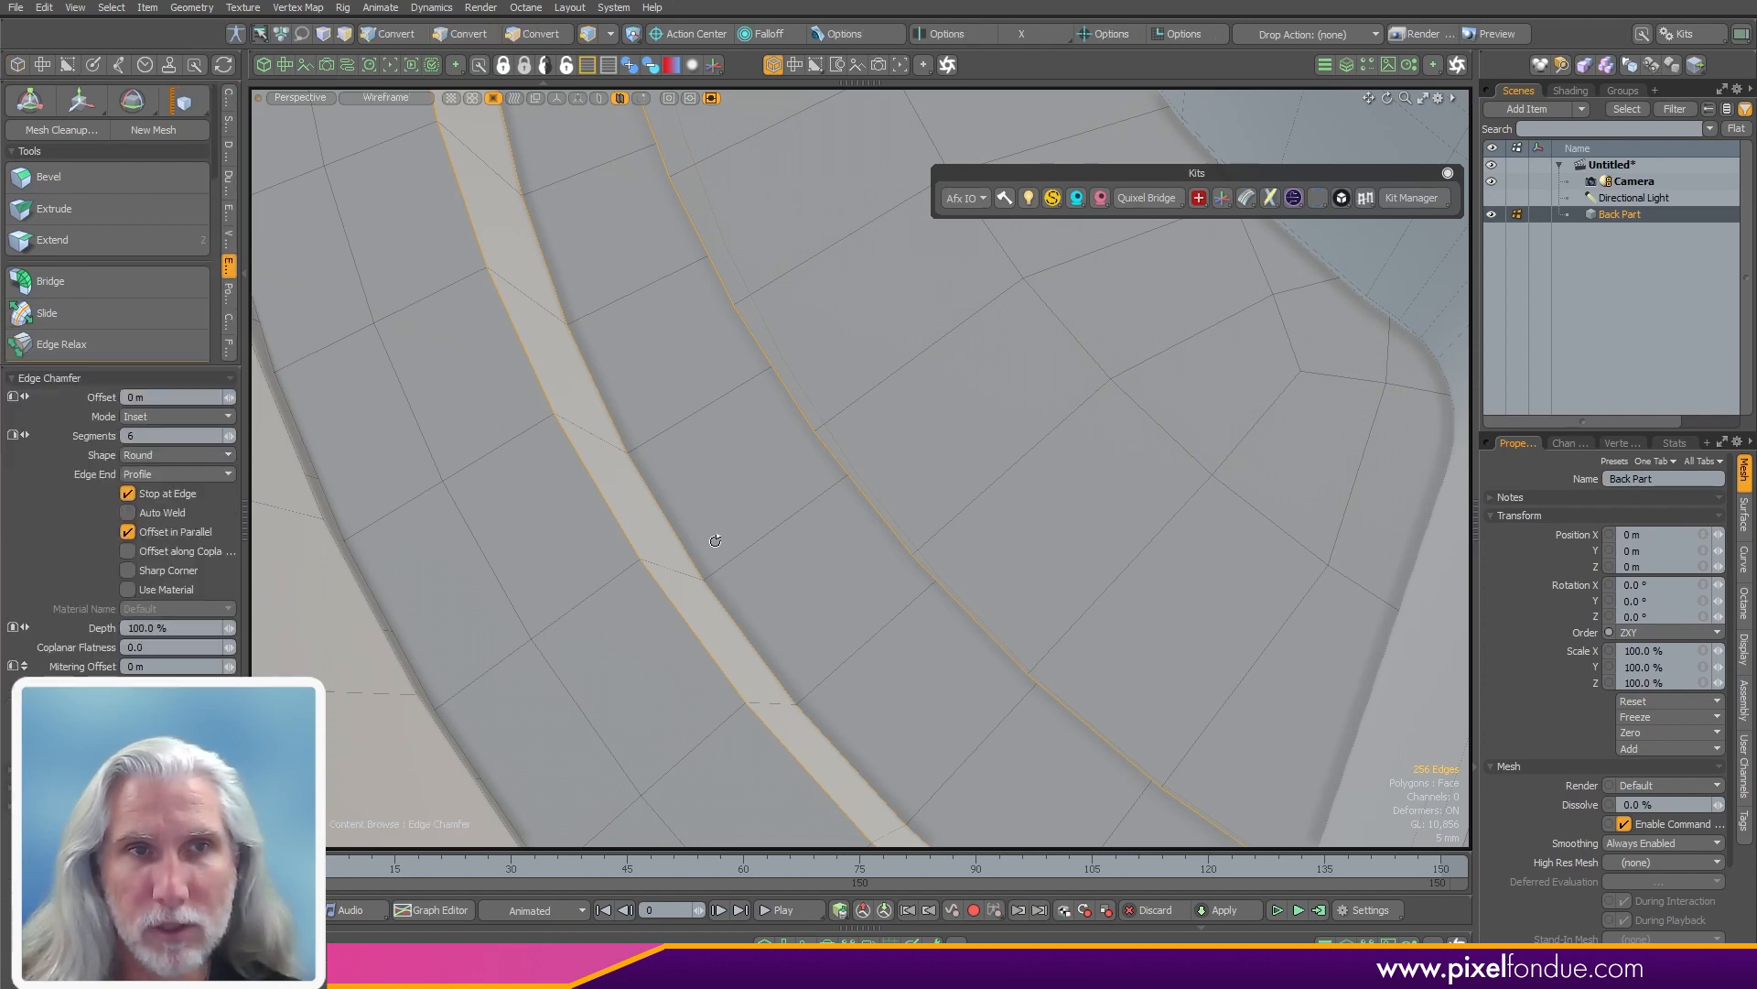
mouse_move(715, 541)
left_mouse_down("alt")
mouse_move(716, 558)
mouse_move(787, 558)
mouse_move(738, 559)
left_mouse_up("alt")
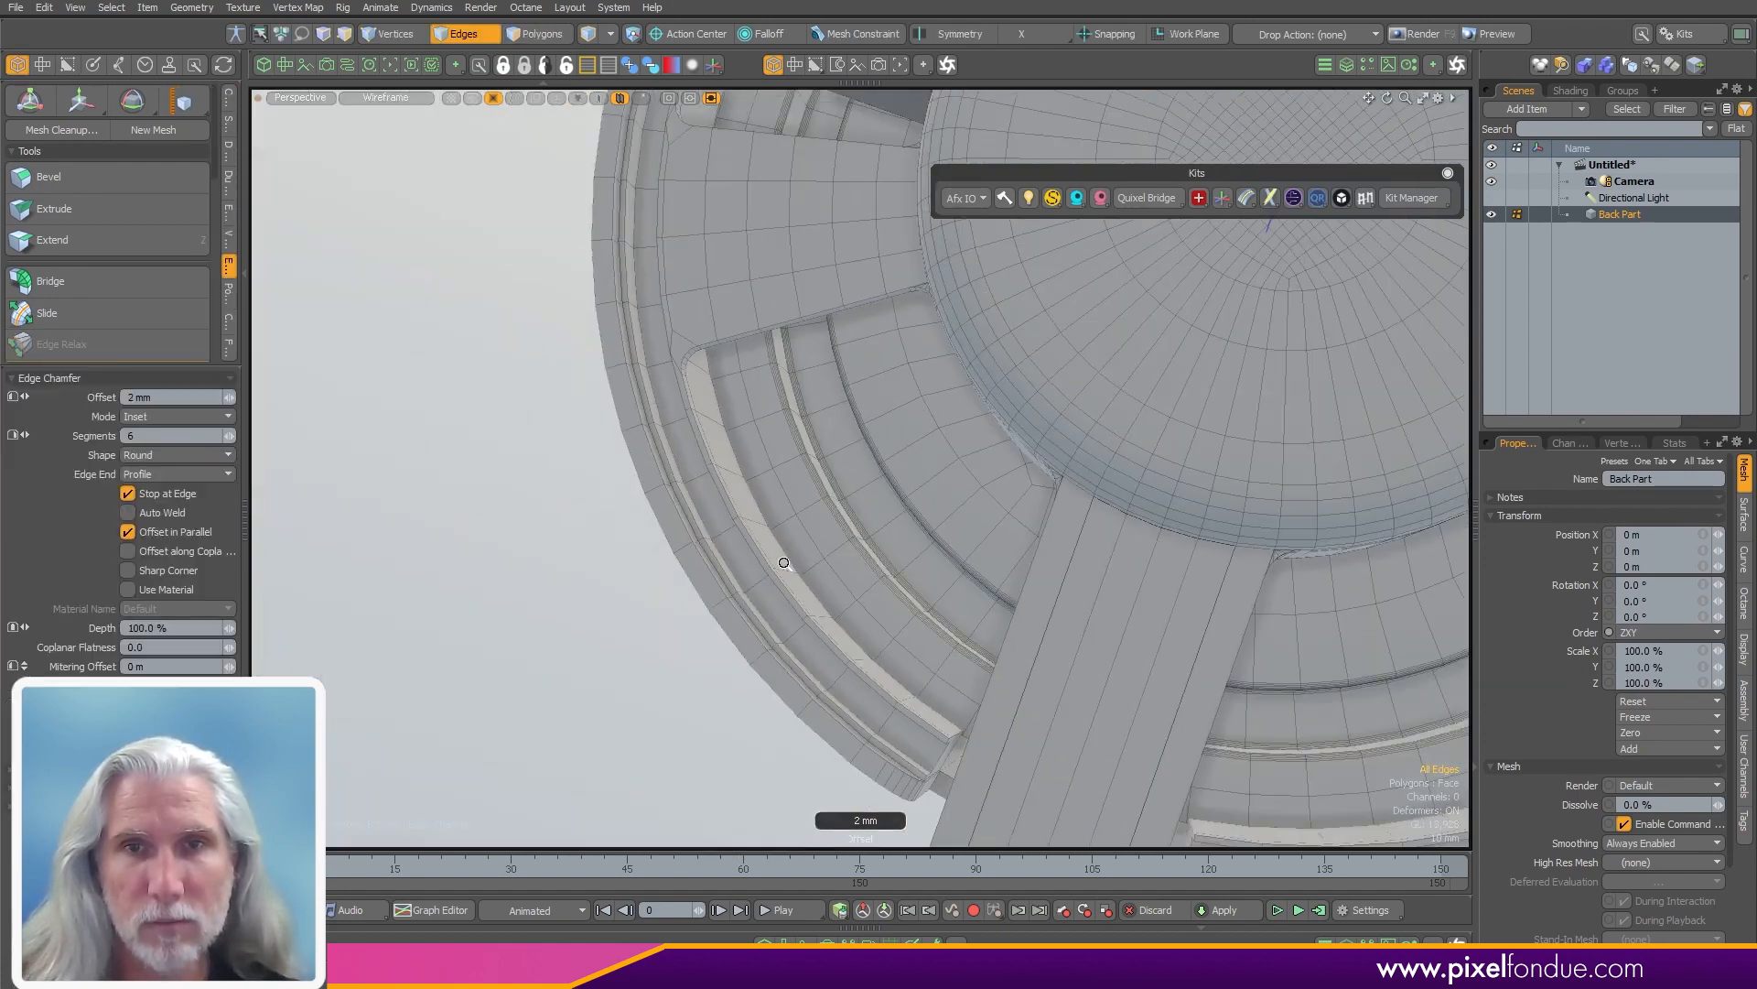
left_click_drag(784, 562, 627, 687, "alt")
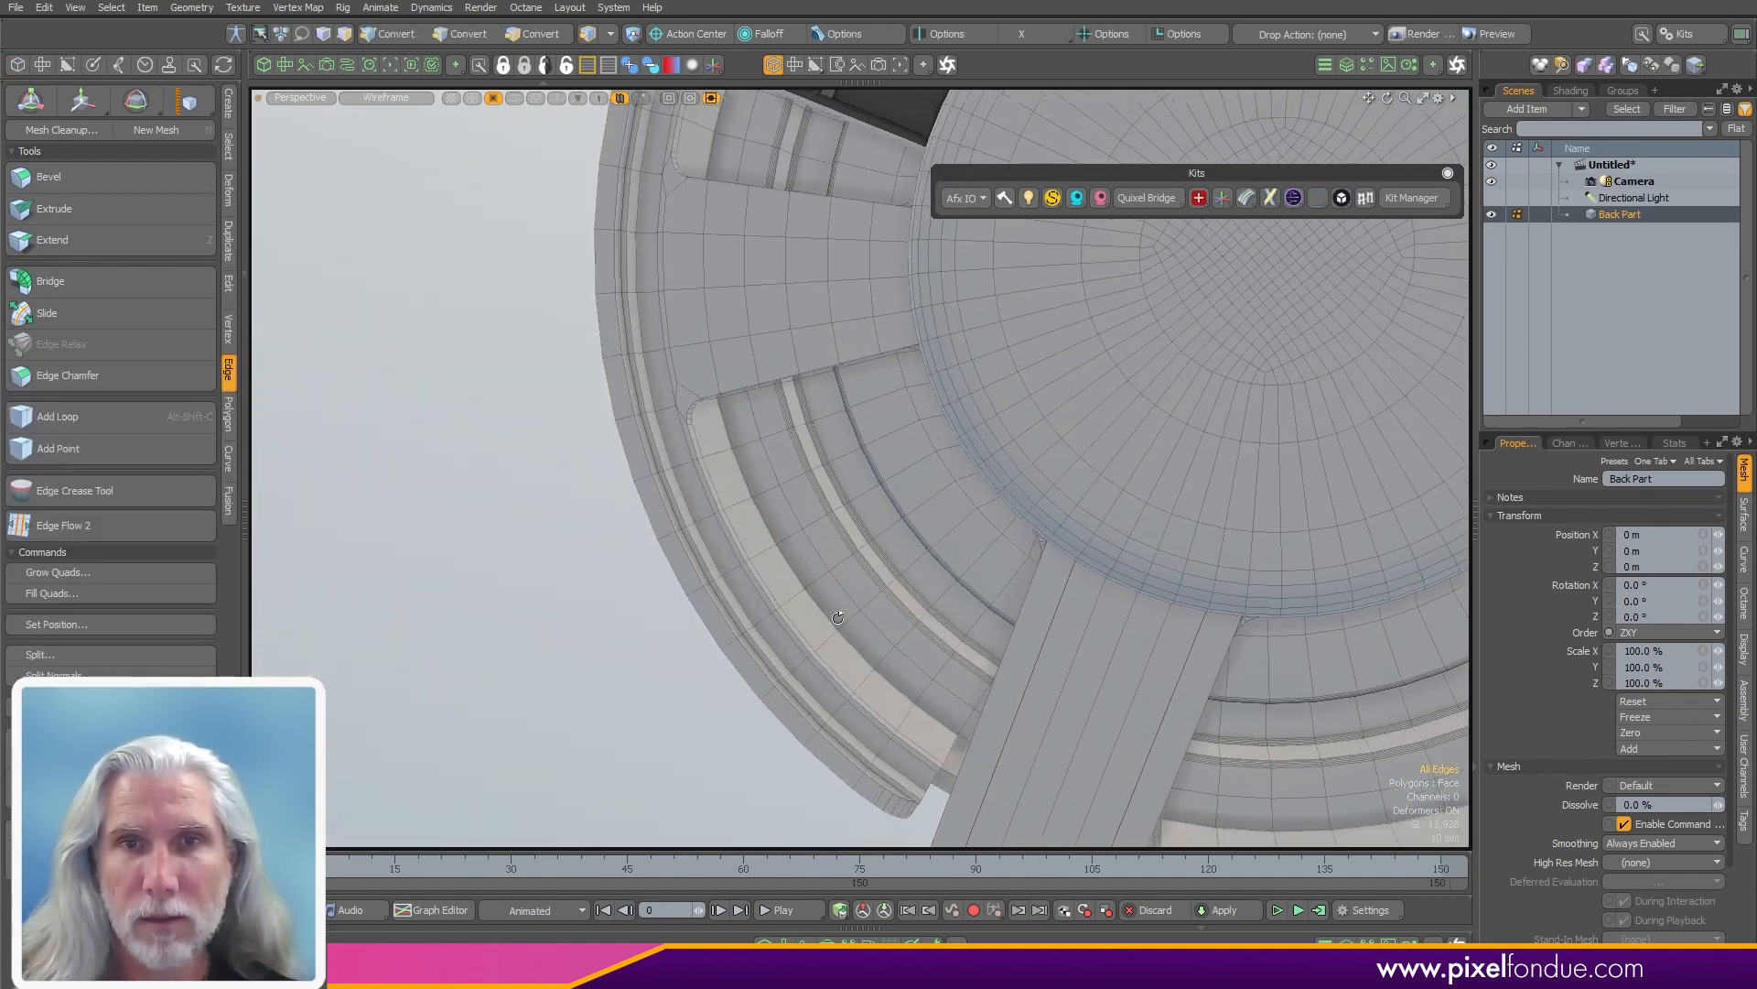
- Select the narrow polygon ring just outside the groove and bevel it with a shift of about 4.24 mm
left_click_drag(838, 618, 778, 626, "alt")
key("3")
key("l")
key("b")
left_click(833, 538)
left_click_drag(778, 626, 742, 540, "ctrl+alt")
left_click_drag(741, 540, 780, 525)
key("k")
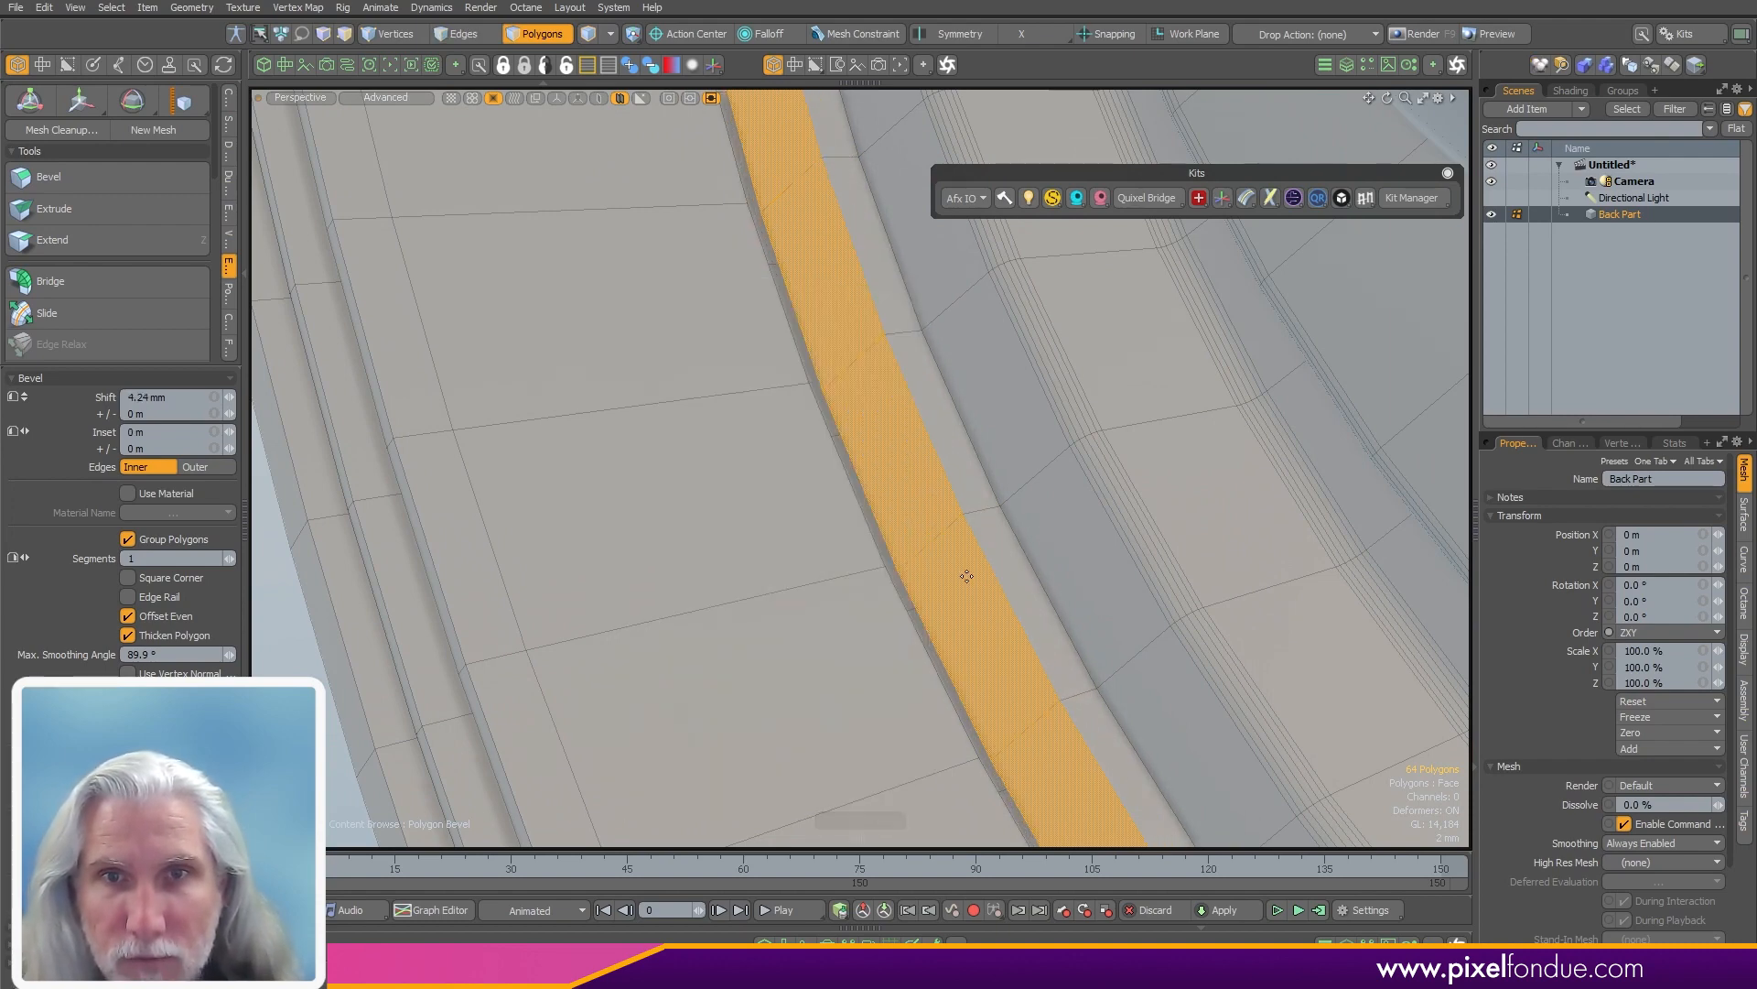
- Round the edges of the shifted ring with an Edge Bevel and clear the selection
key("2")
key("b")
left_click_drag(722, 616, 778, 616)
key("q")
scroll(942, 502, "down", 5)
left_click(640, 412)
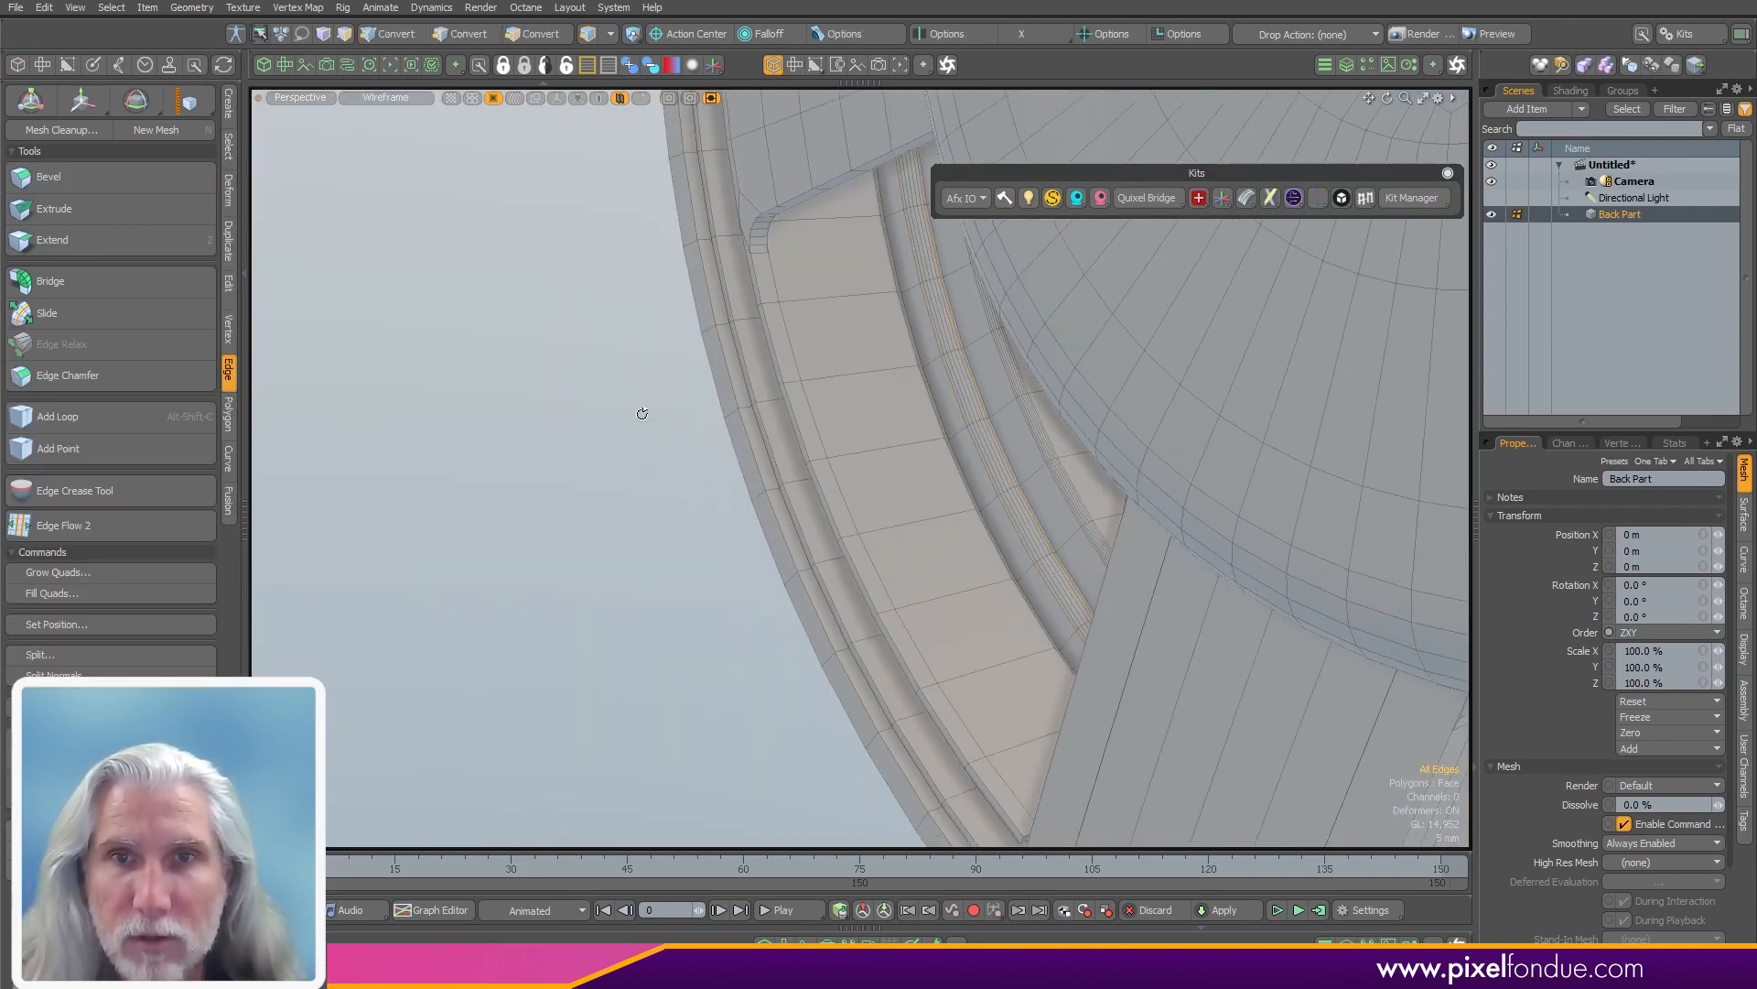
- Examine the back part with and without wireframe and check the viewport's ambient occlusion settings
left_click_drag(639, 412, 1346, 522, "alt")
scroll(1080, 518, "down", 5)
left_click_drag(989, 518, 733, 534, "alt")
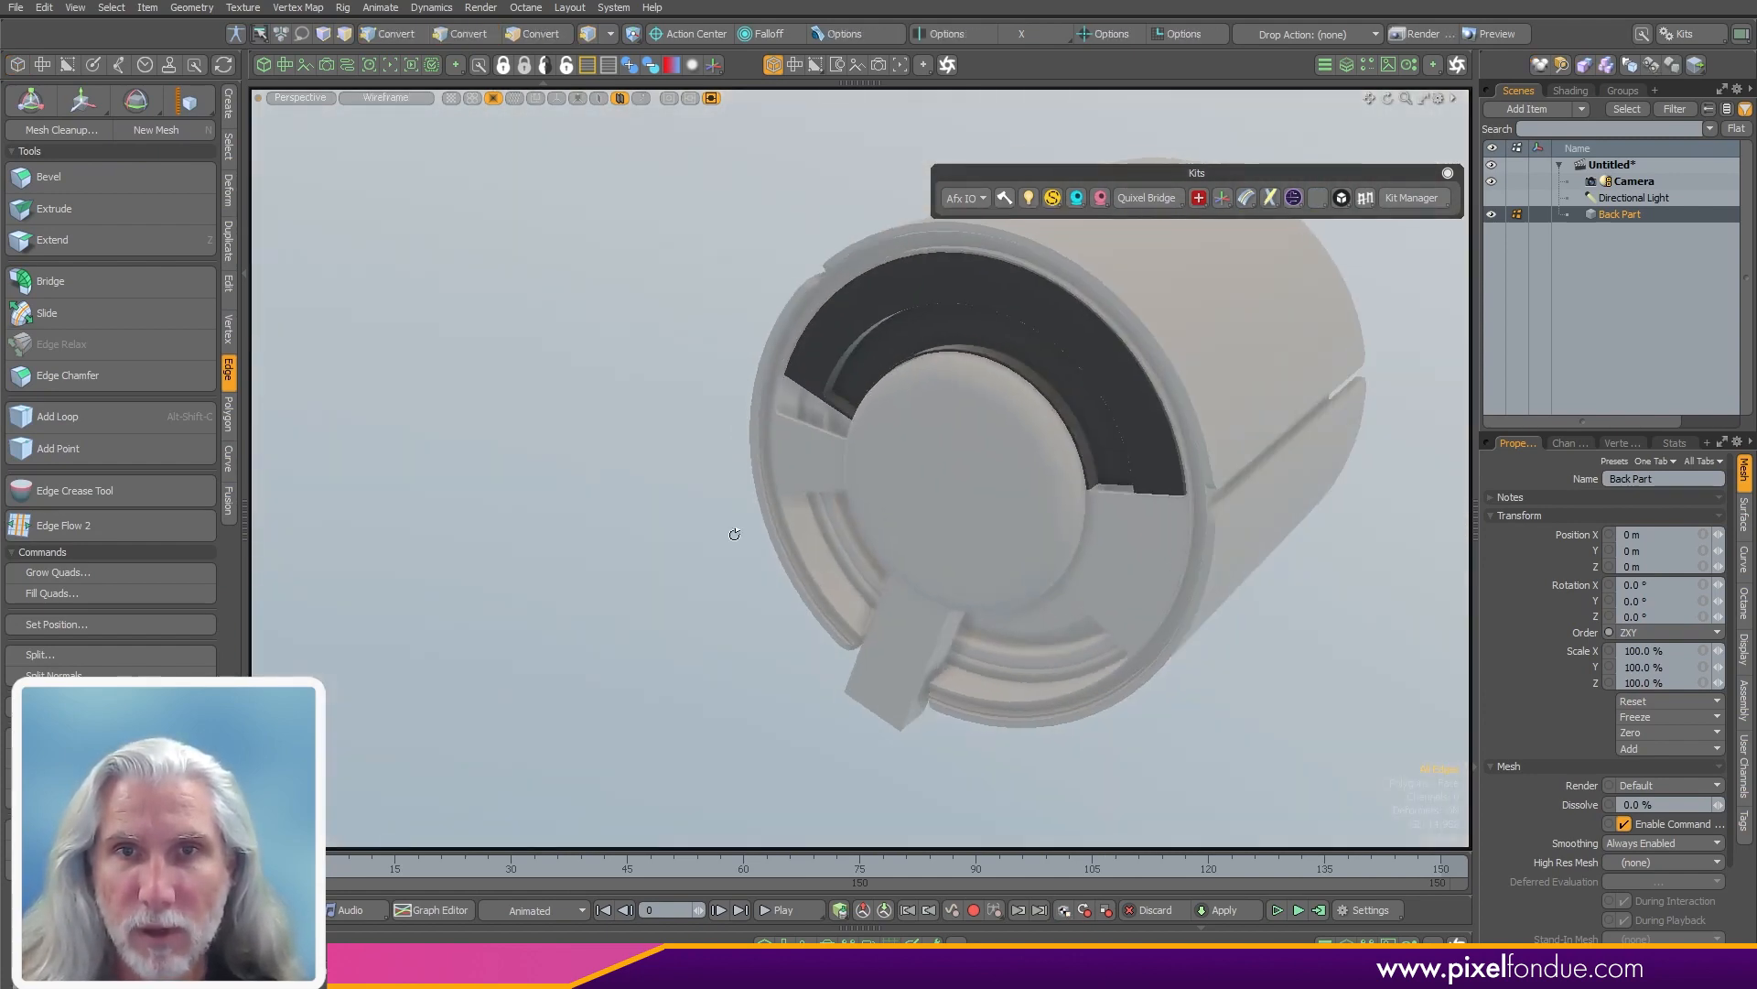
left_click_drag(1007, 581, 872, 600, "alt+shift")
key("o")
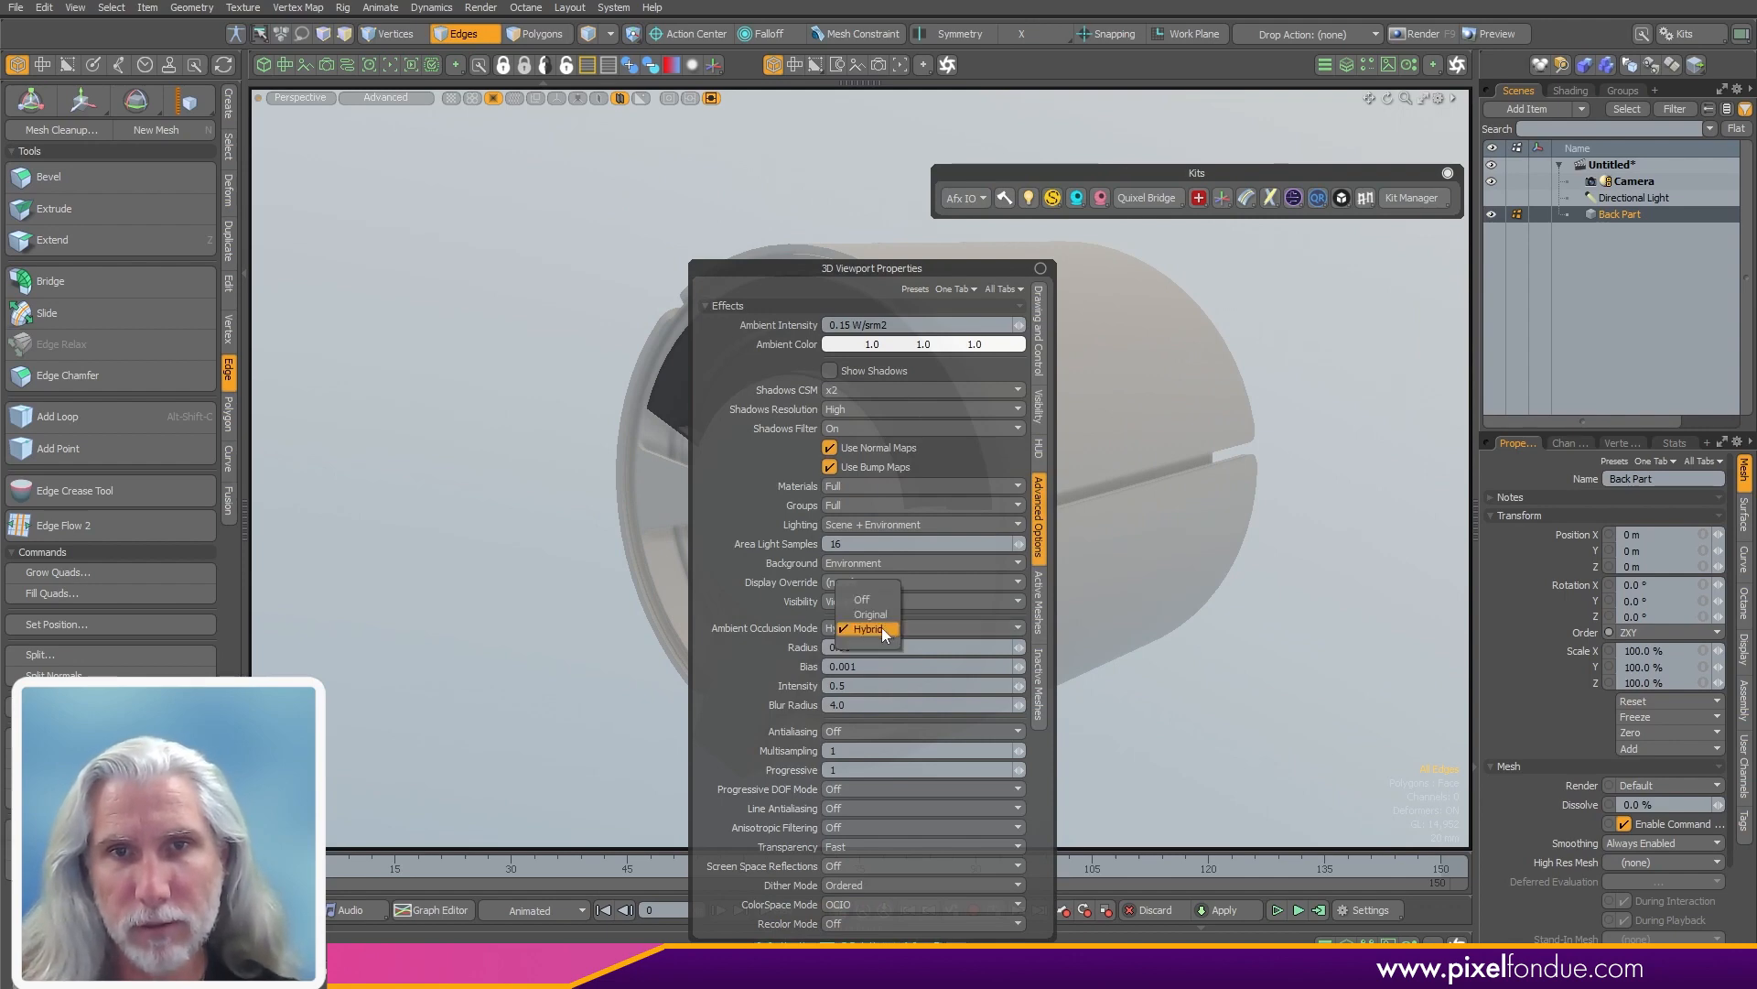
left_click(1178, 631)
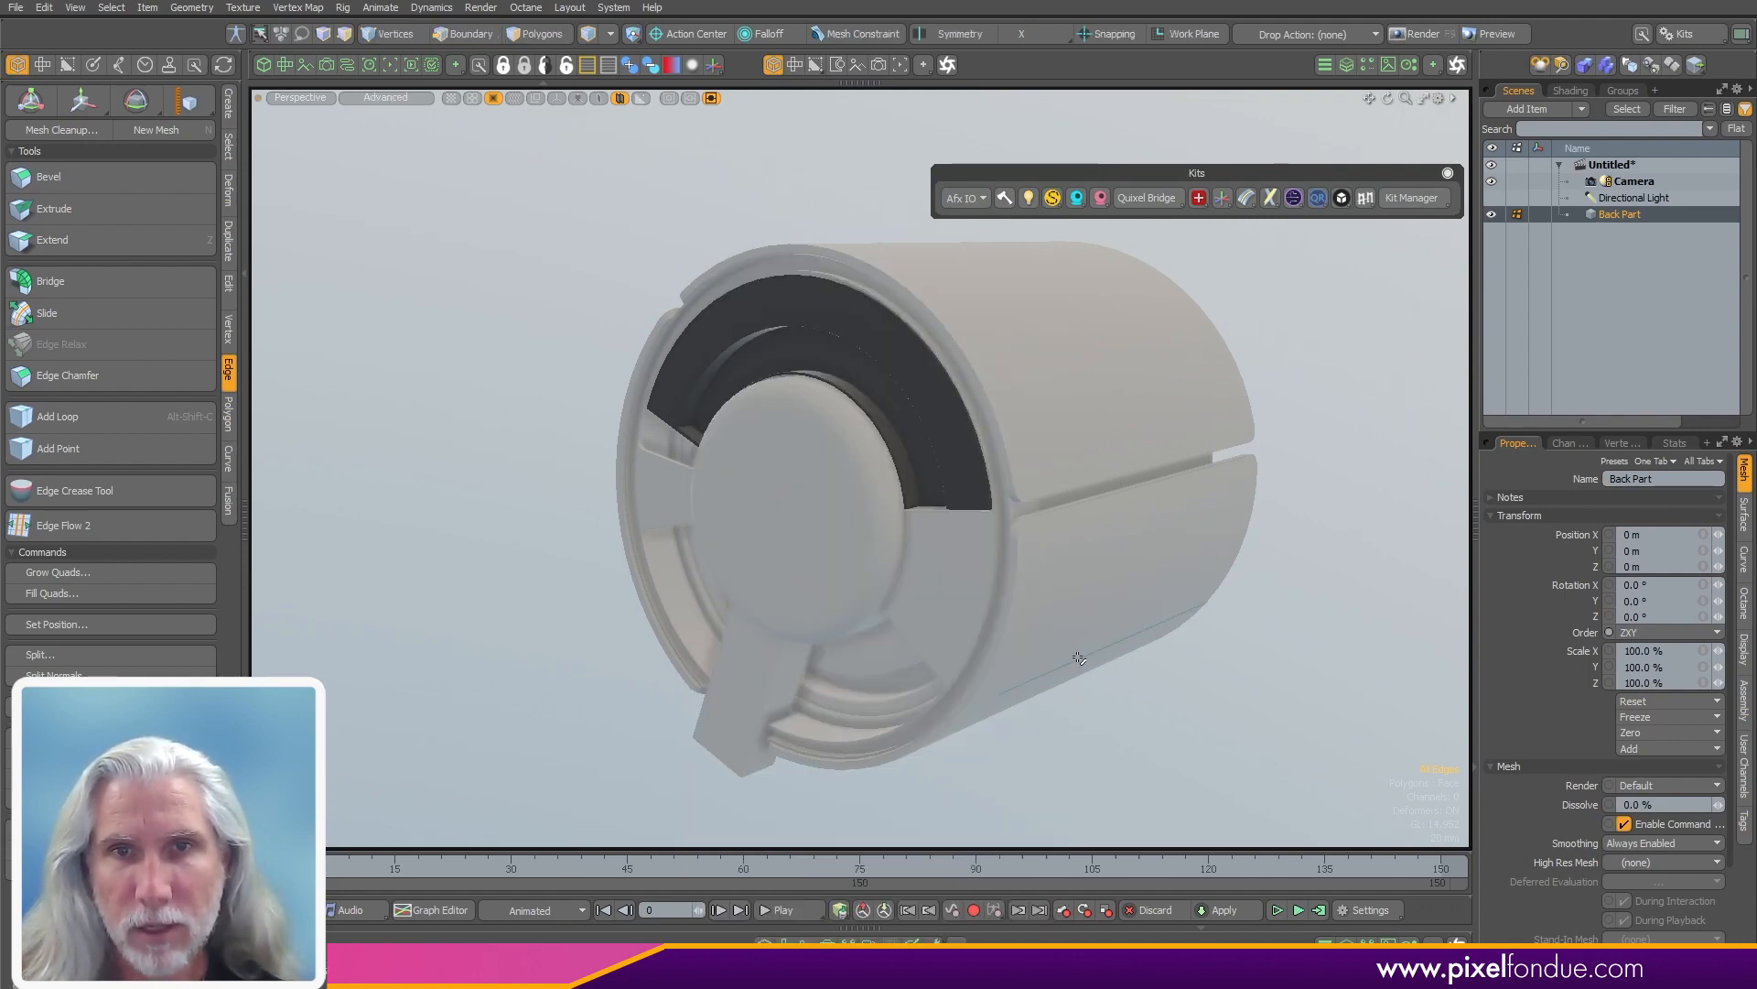
key("KP_8")
left_click_drag(1228, 604, 1048, 557, "alt")
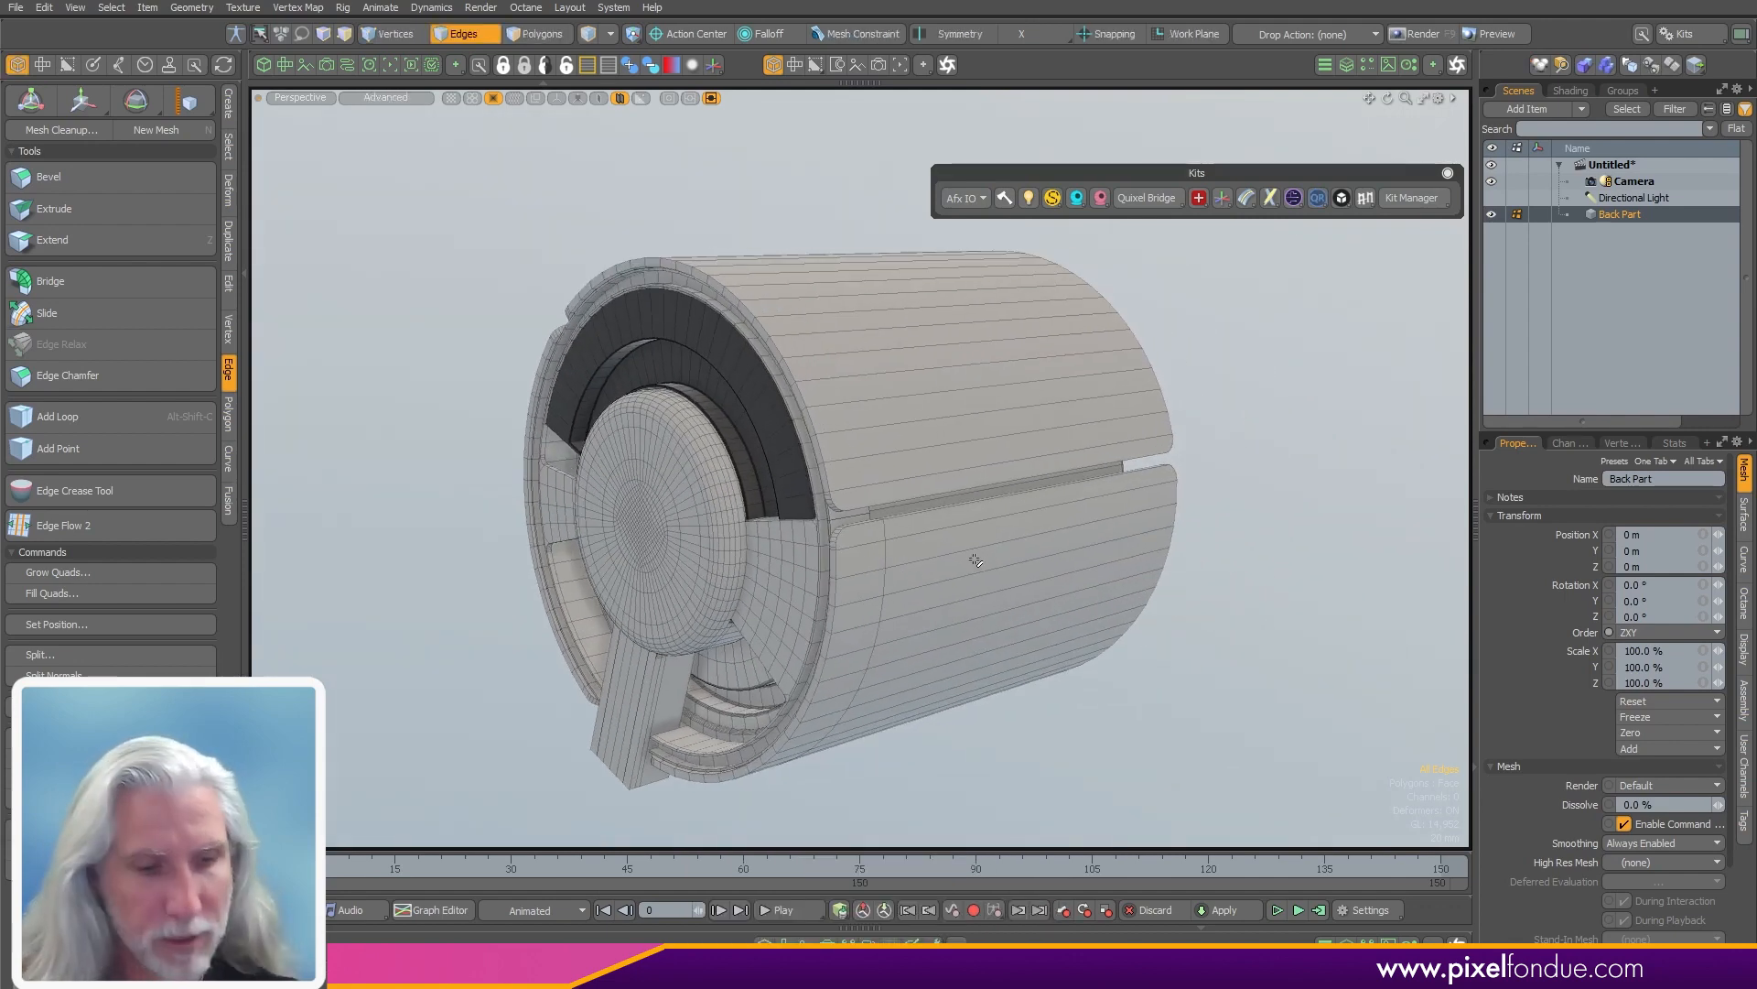
key("o")
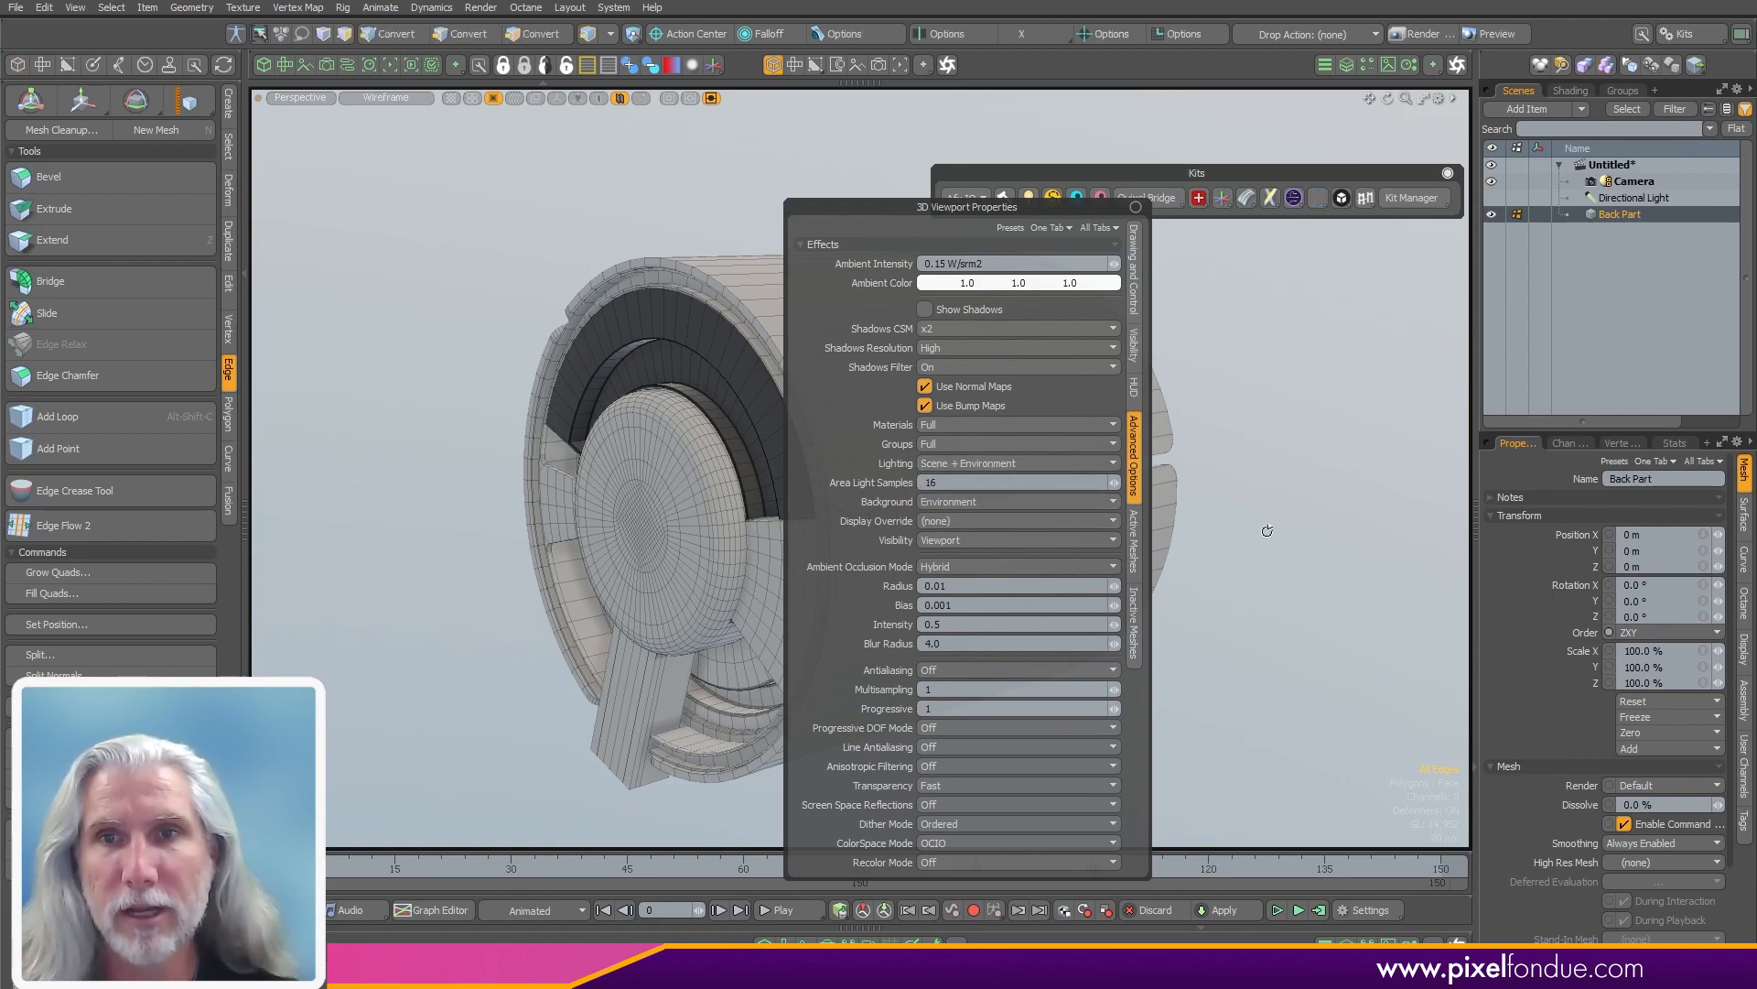
left_click_drag(1263, 525, 1501, 540, "alt")
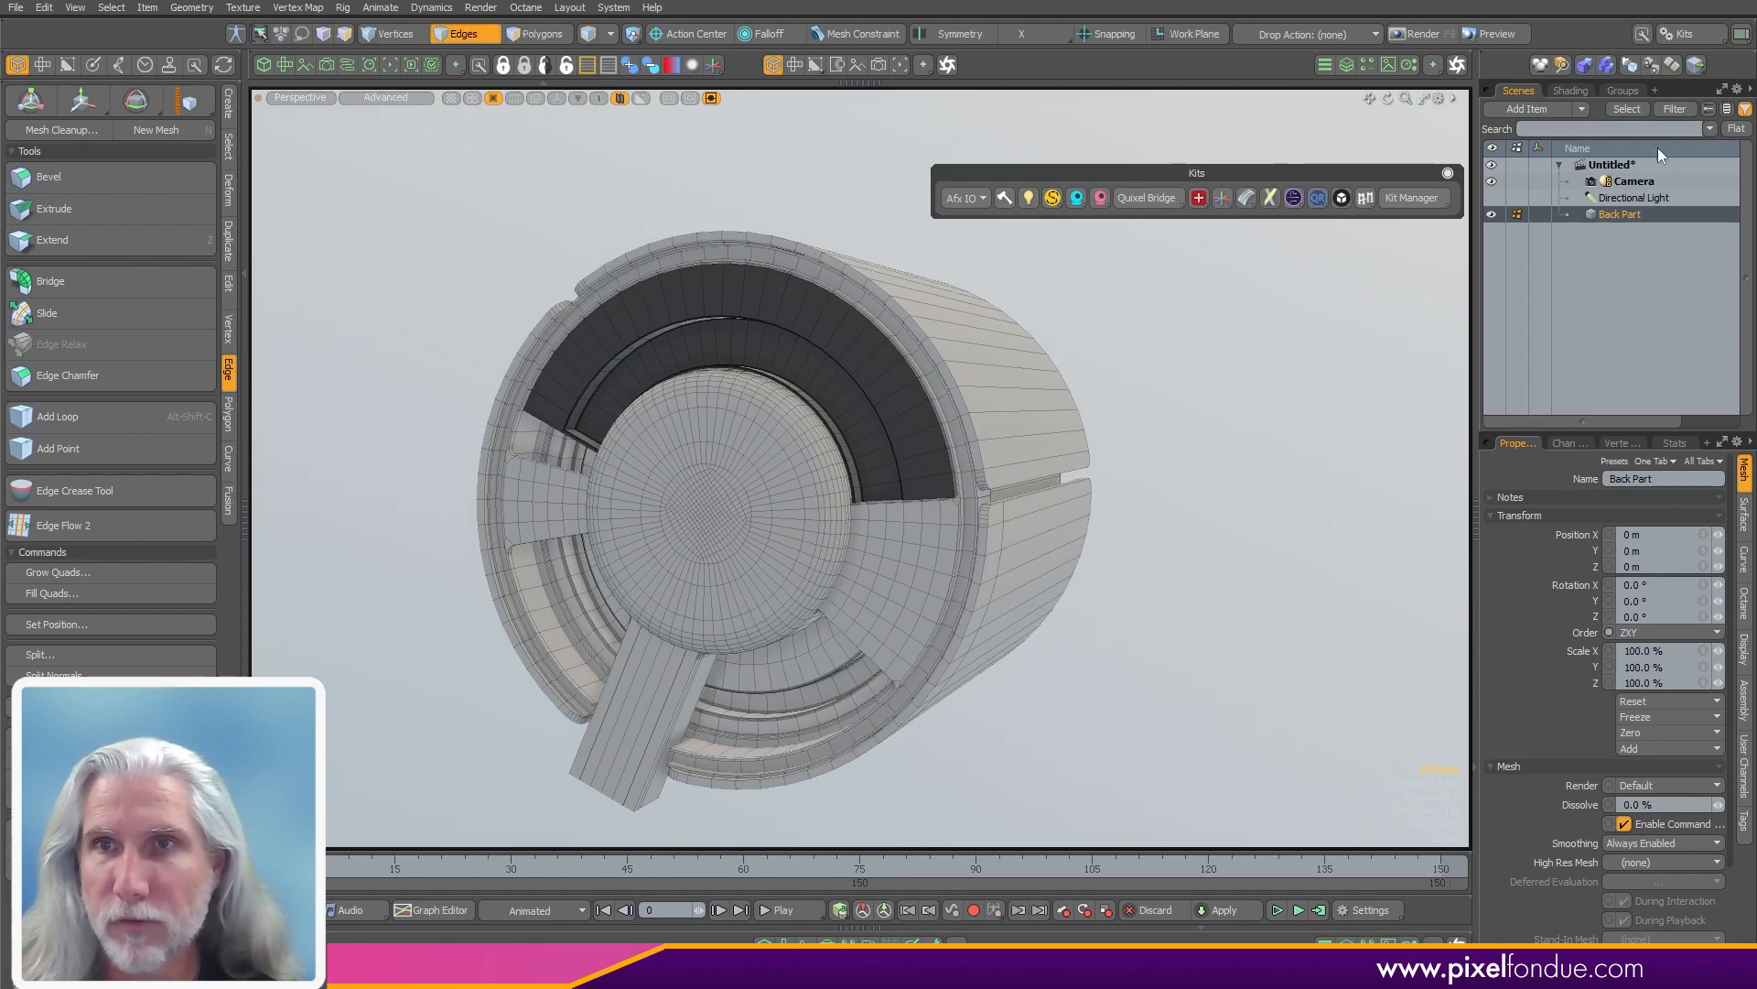
- Close the Kits palette and apply the Pastel Gradient preset to the environment material
left_click(1450, 172)
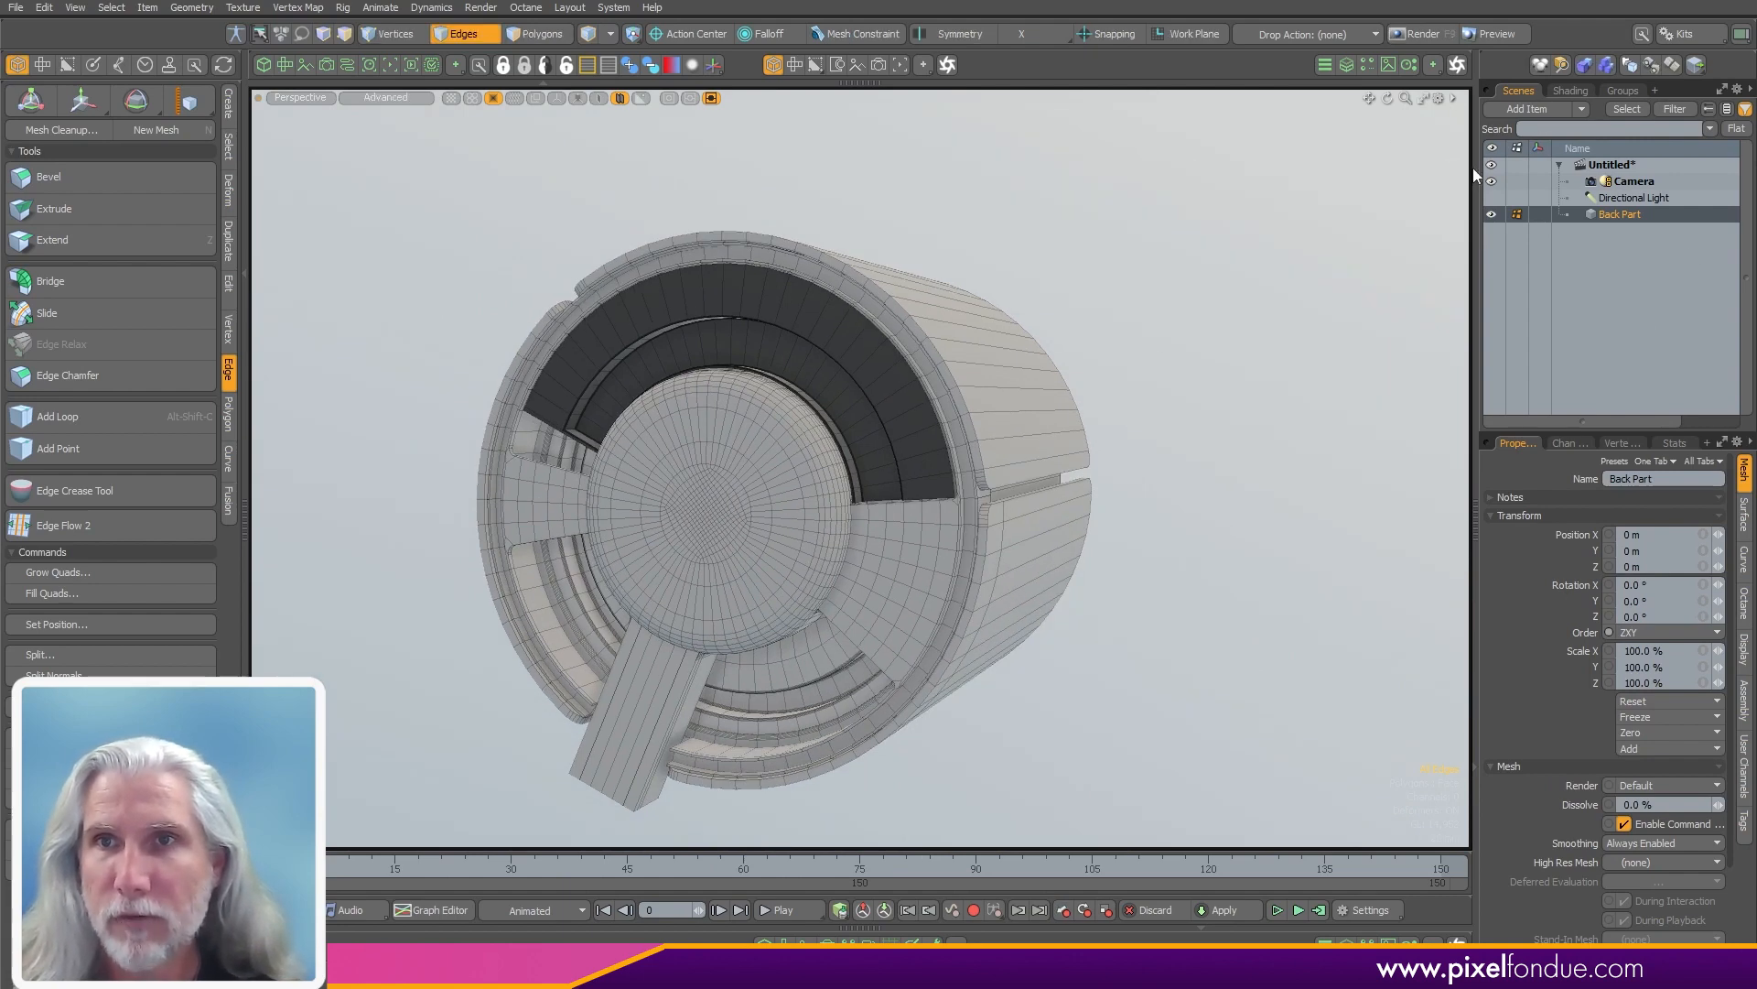
left_click(1570, 90)
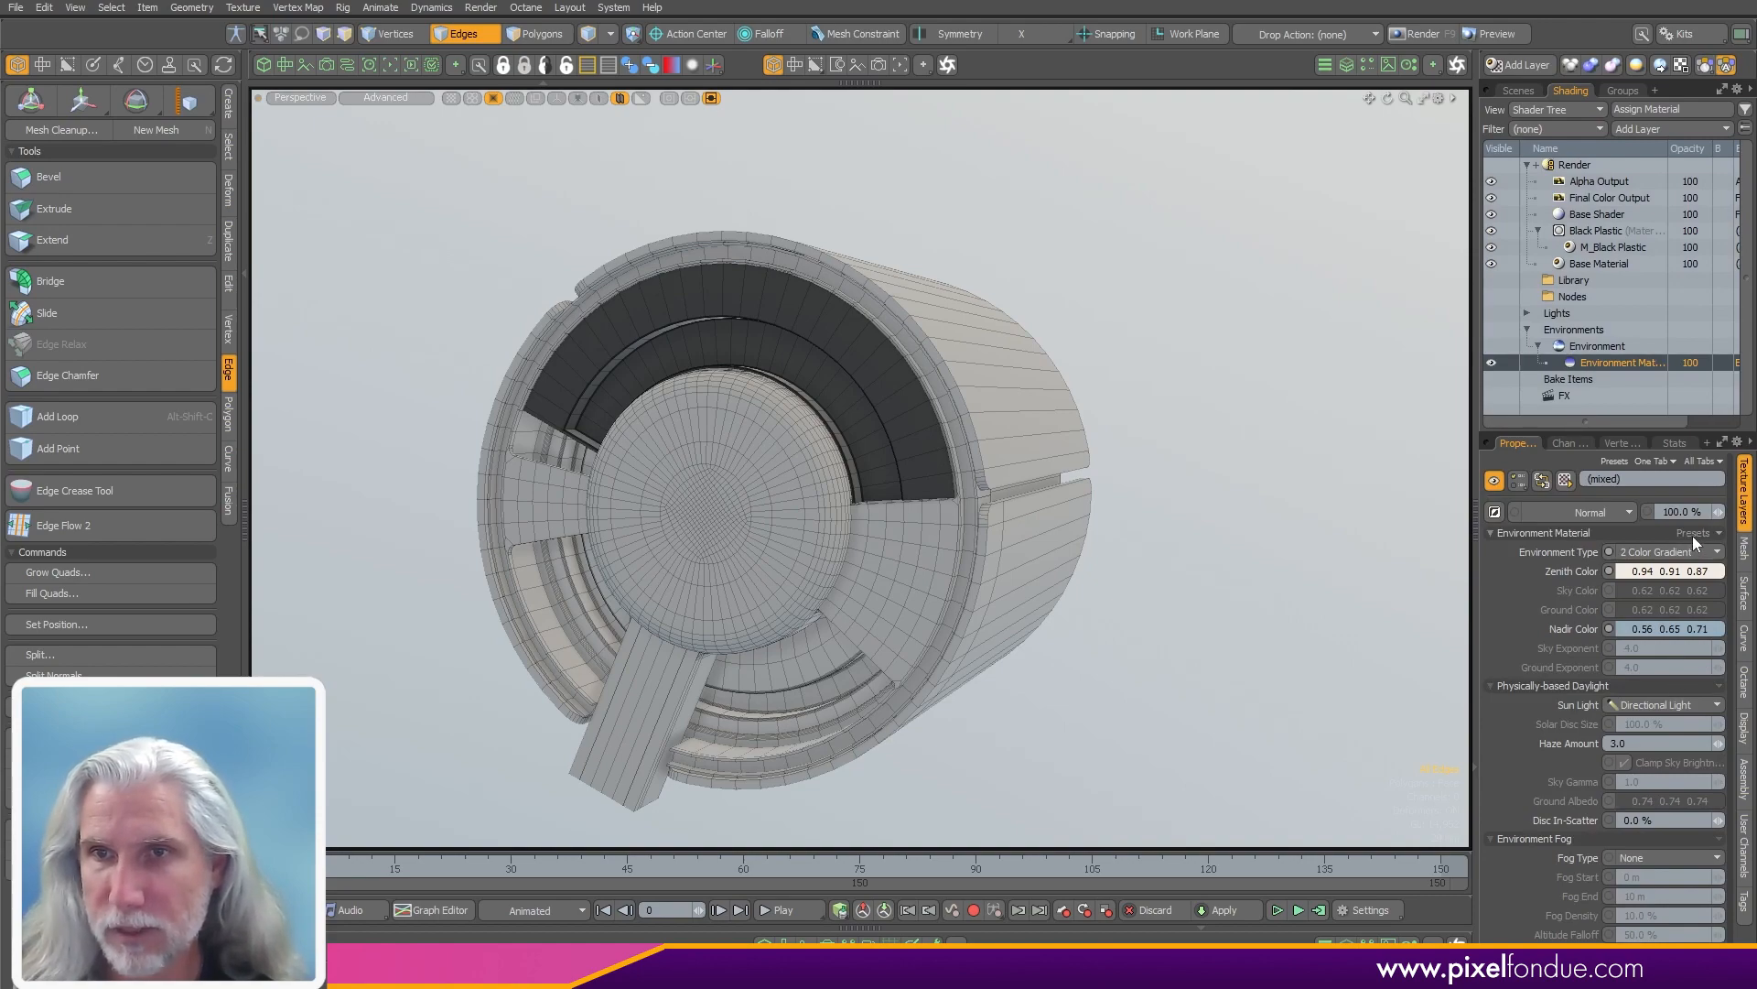
left_click(1693, 534)
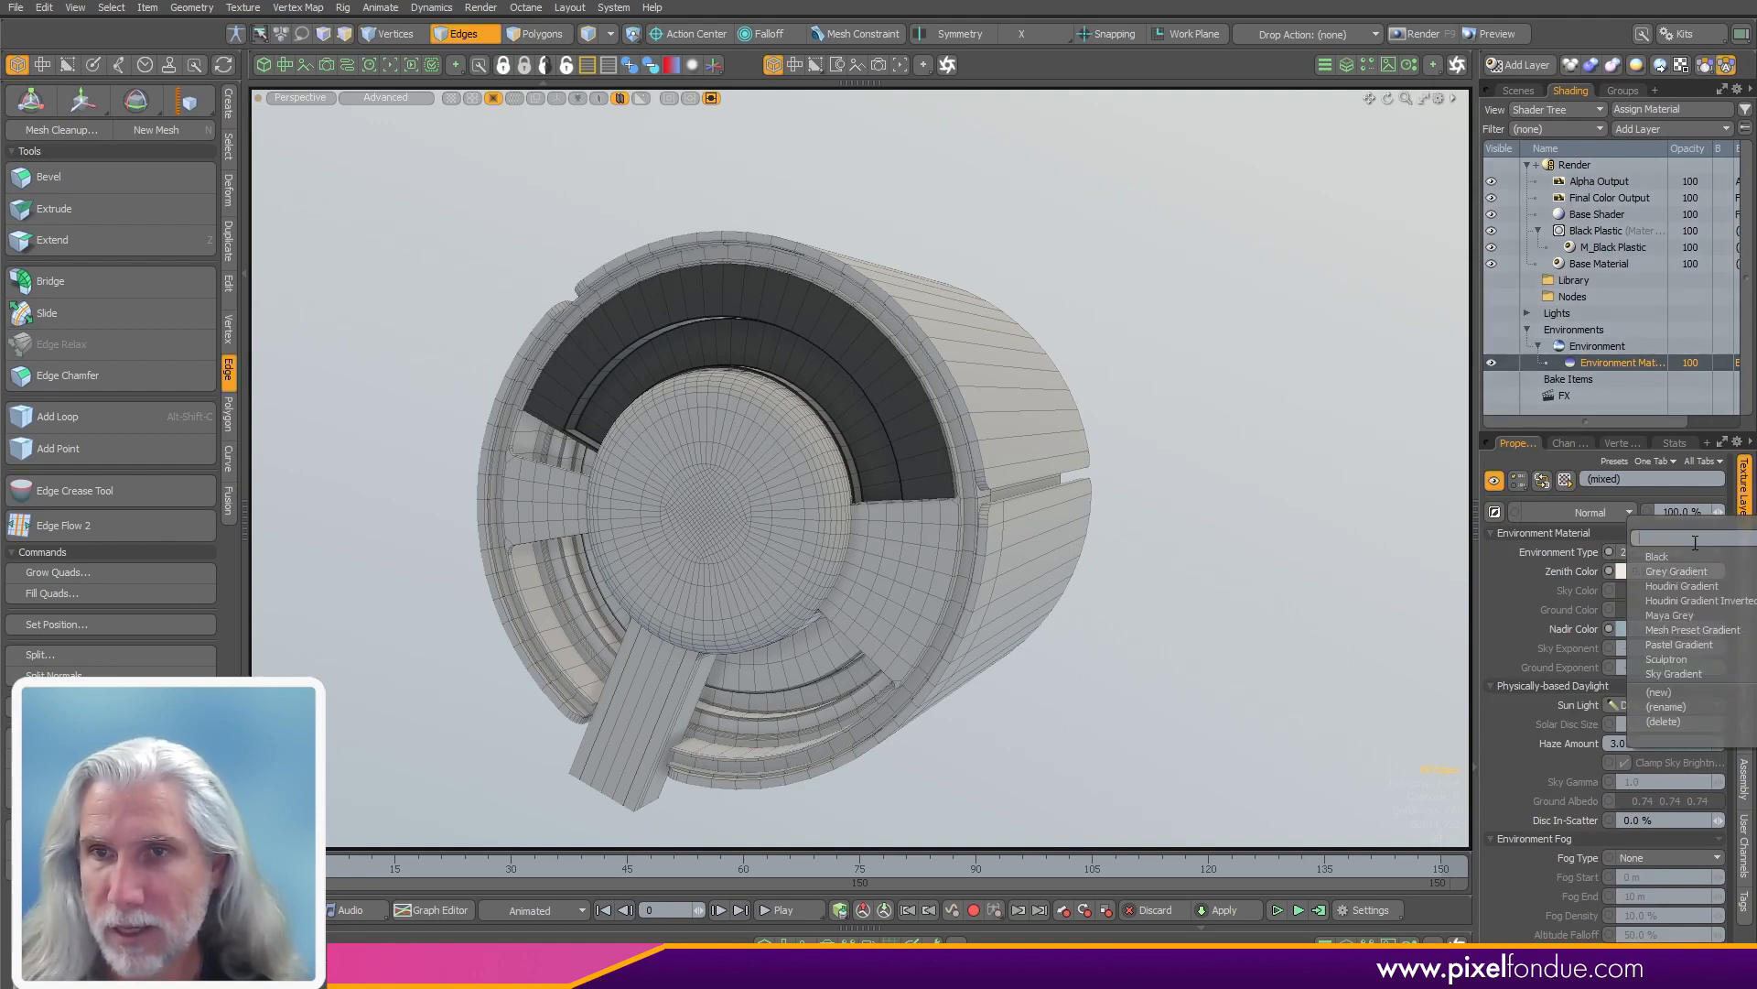
left_click(1684, 645)
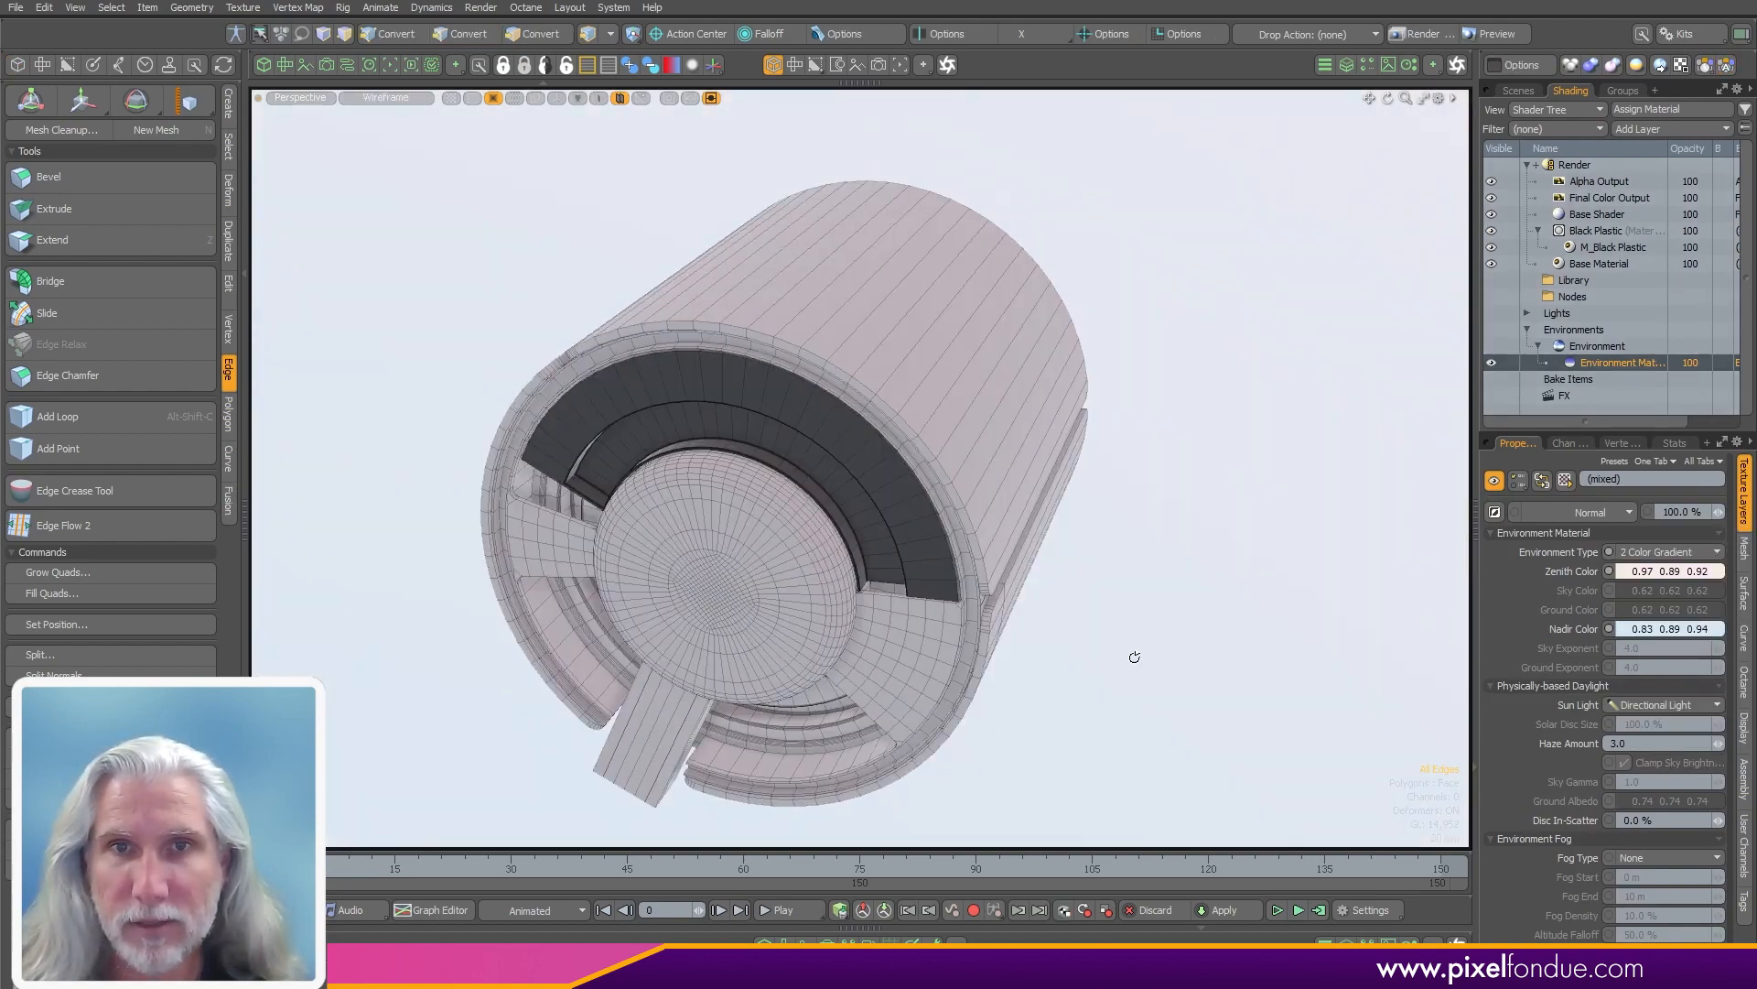
- Check the viewport's advanced lighting options and examine the back part from several angles
left_click_drag(1135, 658, 778, 586, "alt")
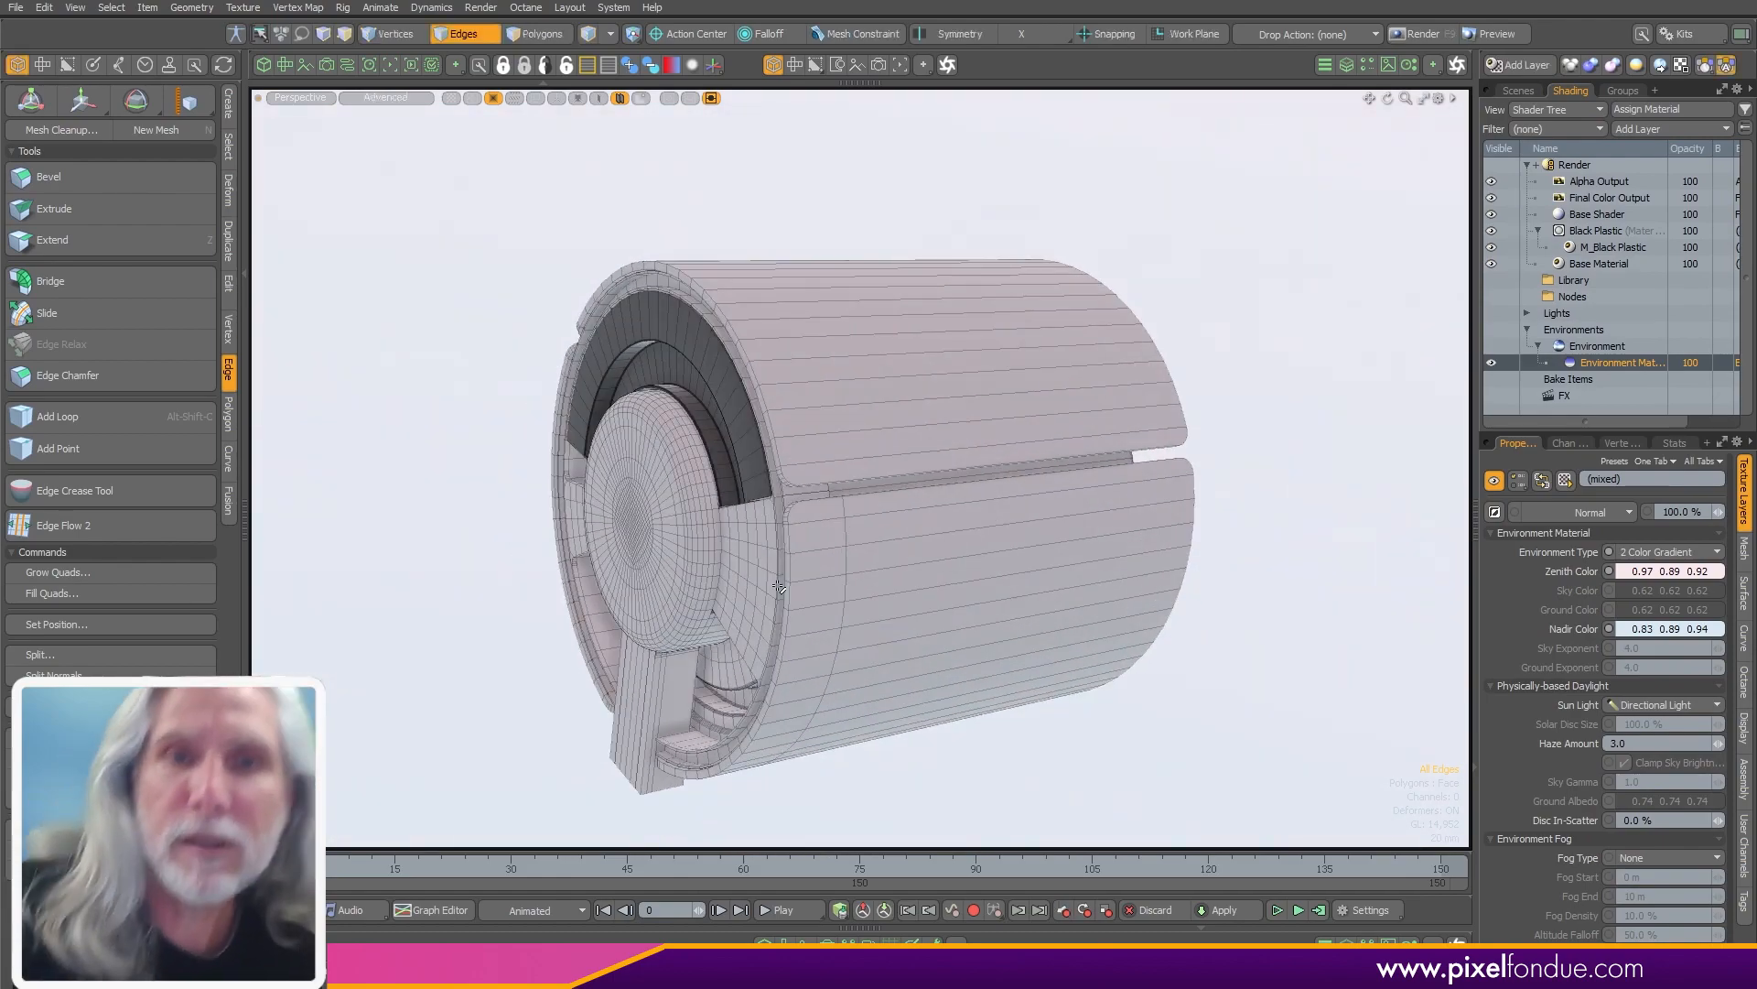
key("o")
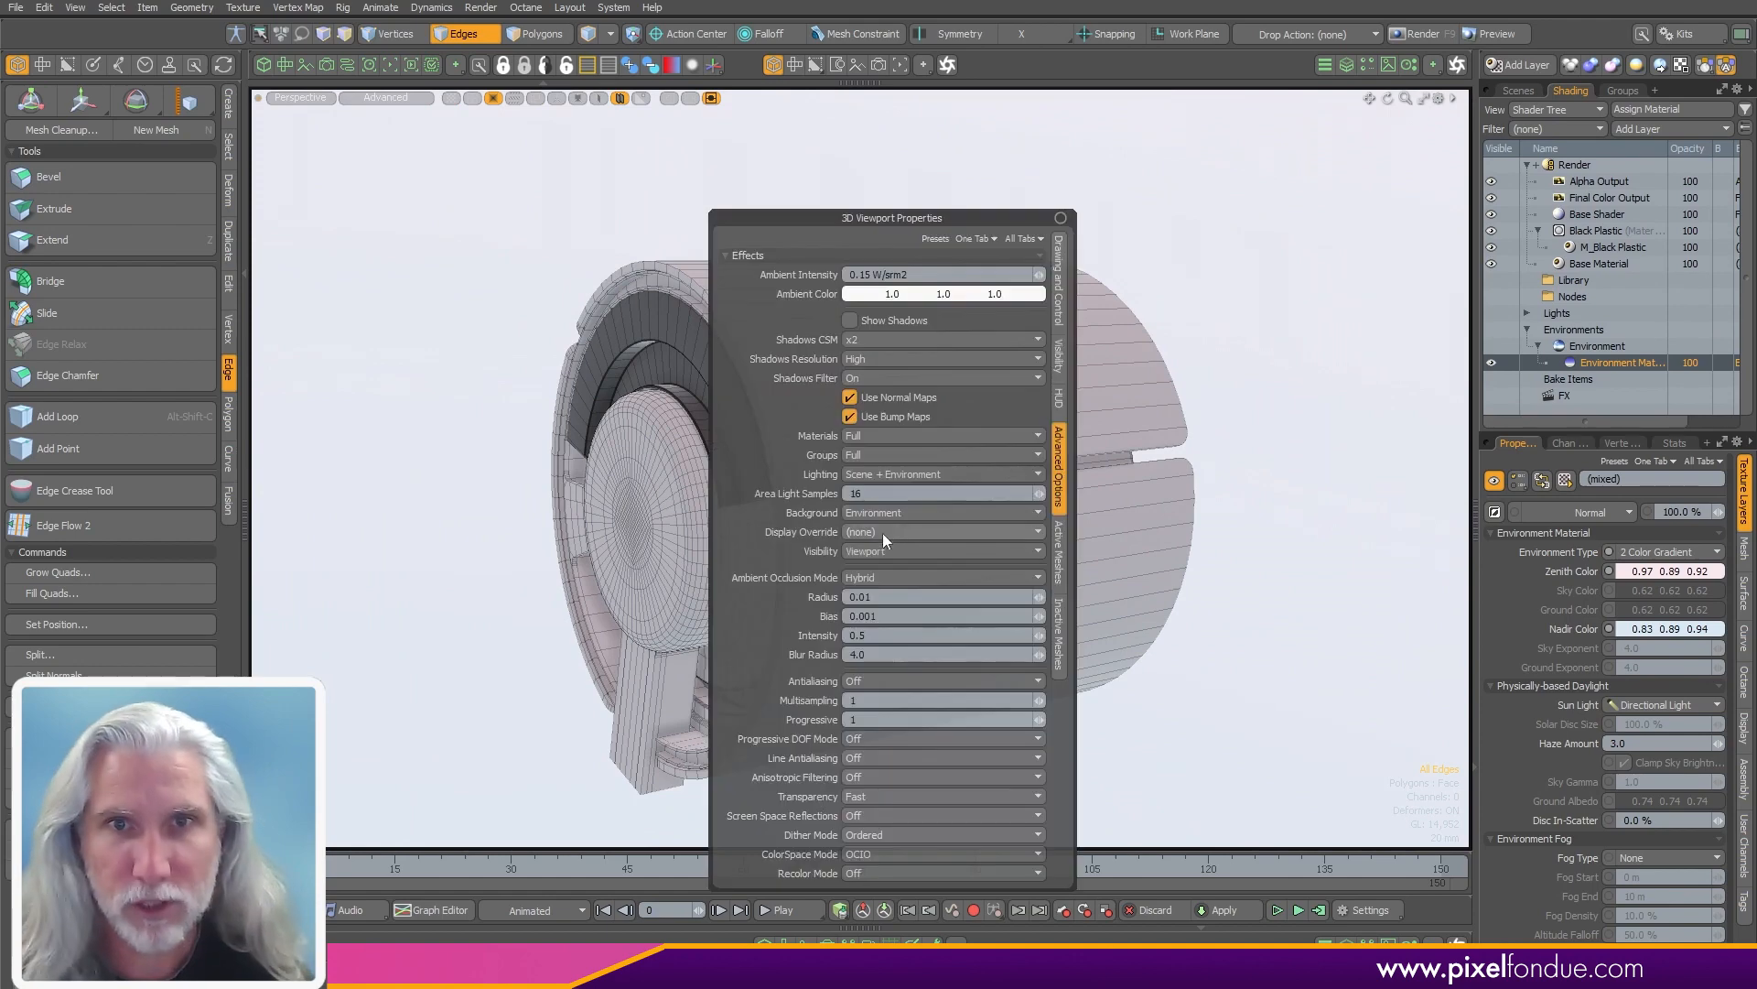
left_click(882, 476)
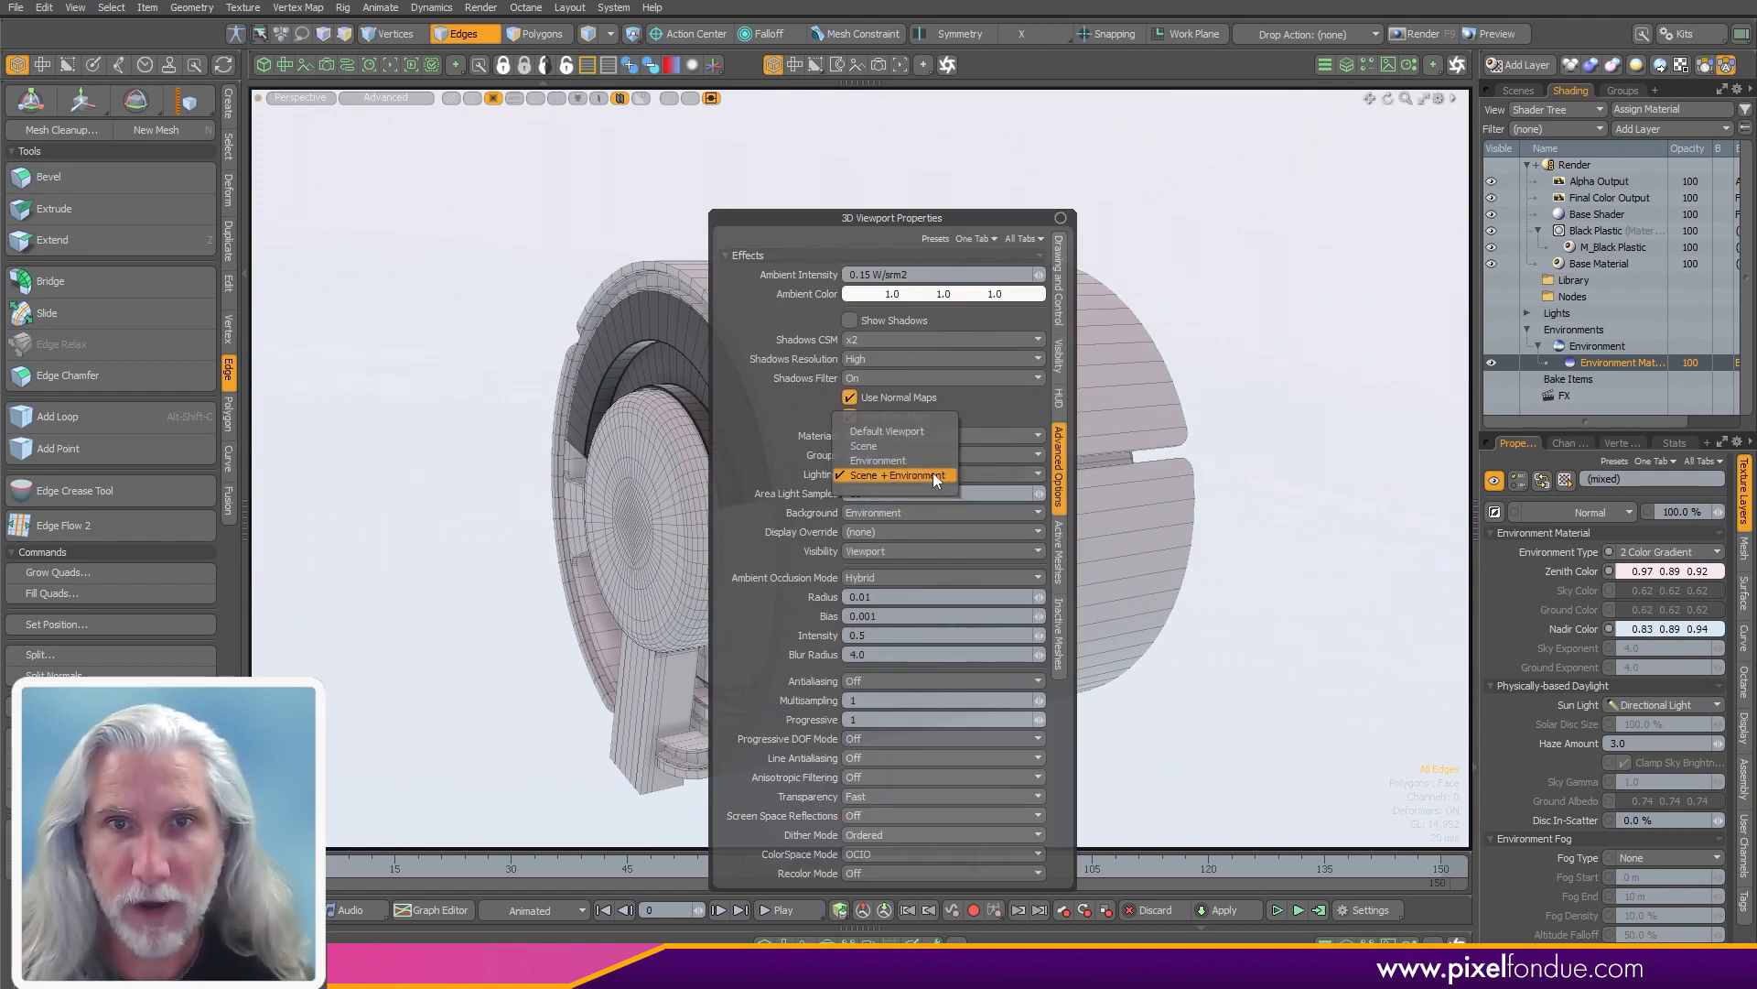
left_click(1225, 642, "alt")
left_click_drag(1232, 601, 1225, 557, "alt")
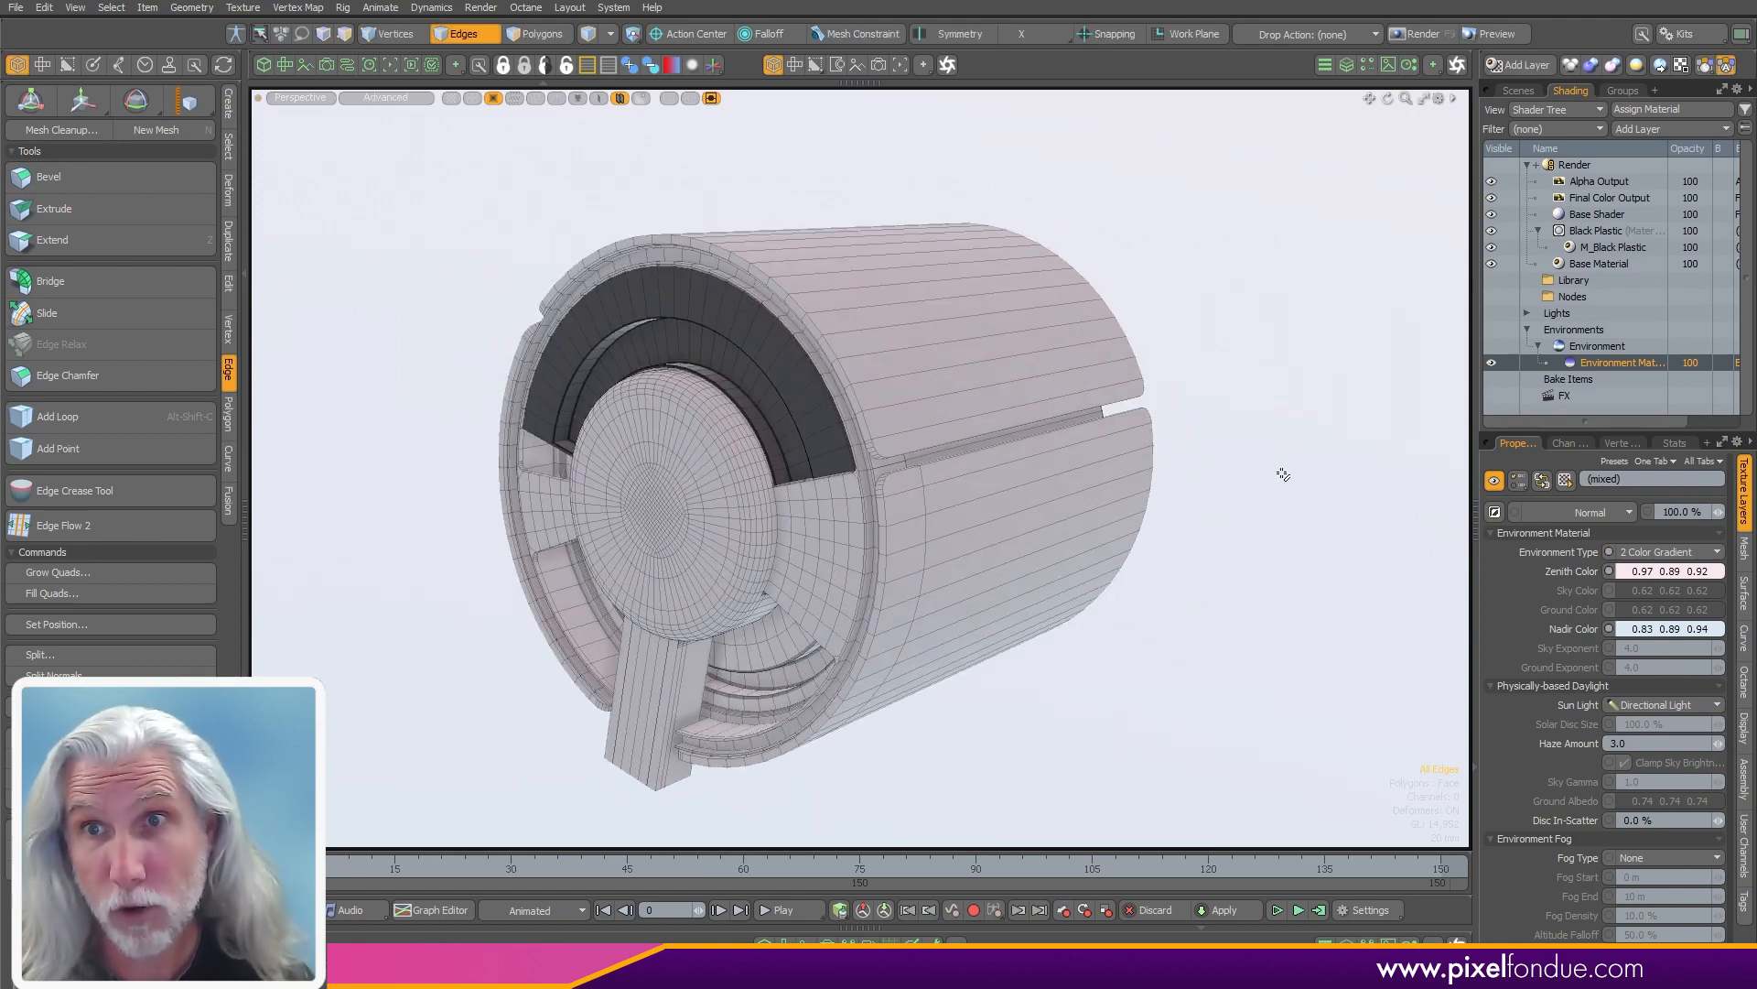
- Apply the Sky Gradient preset to the environment material and return to edge selection
left_click(1694, 535)
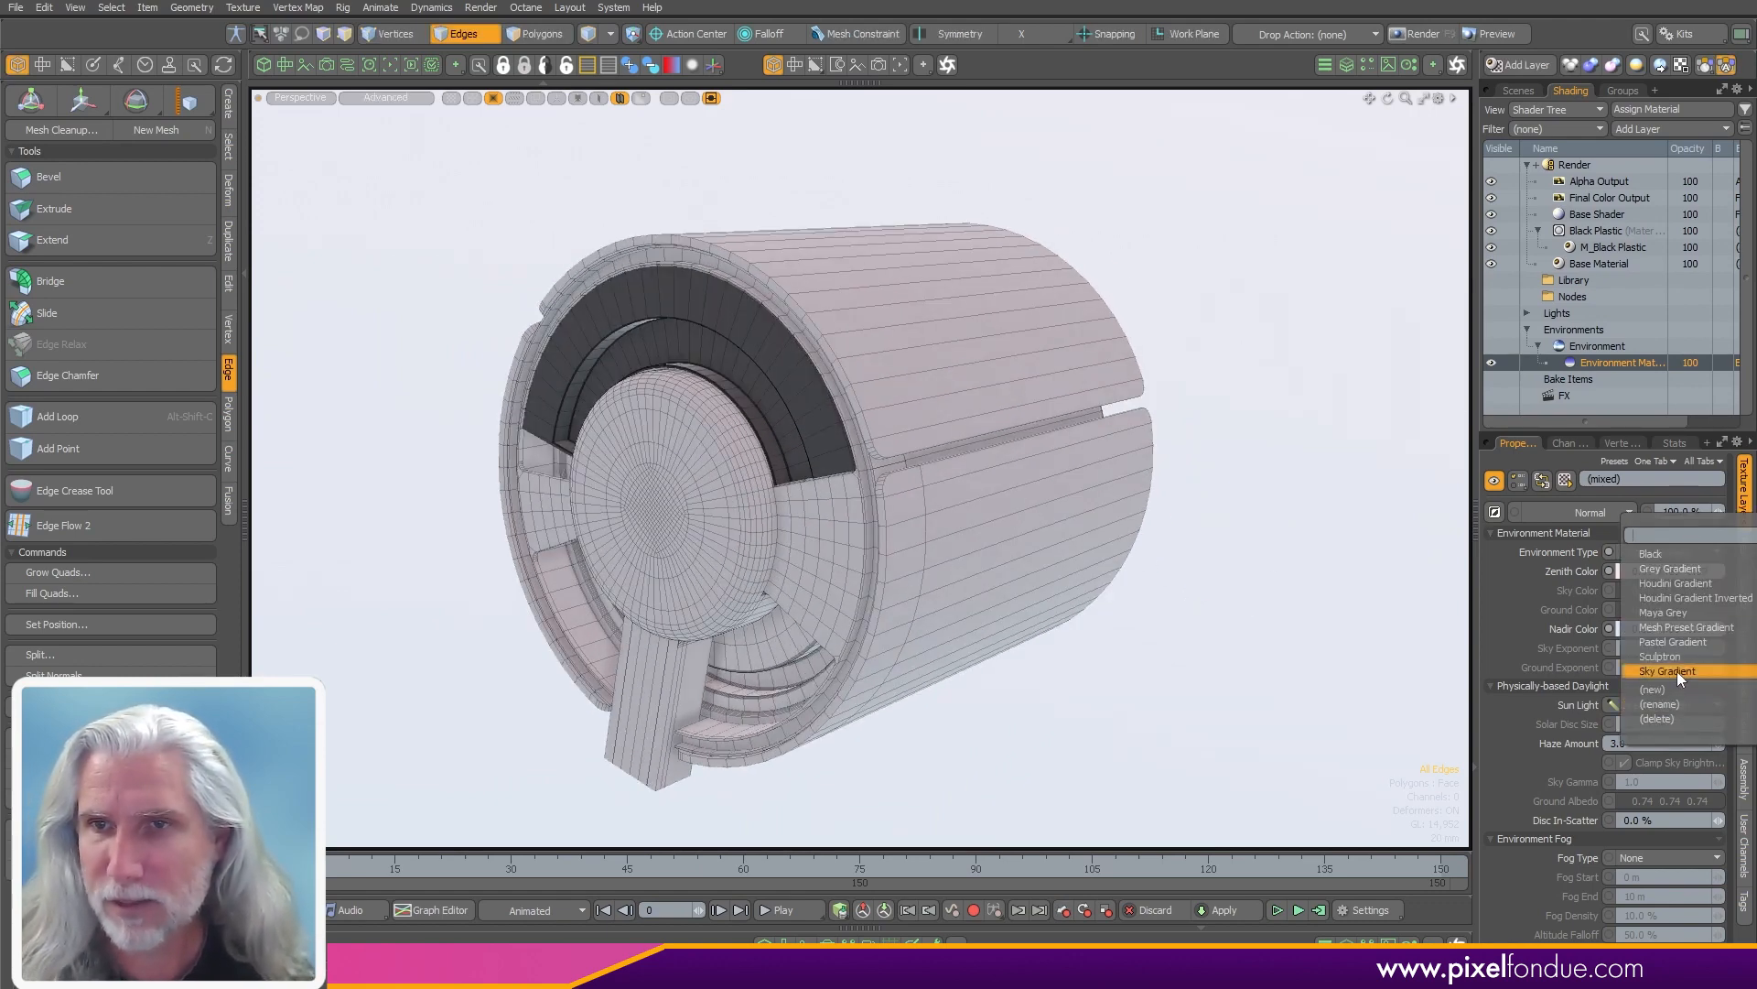
left_click(1682, 645)
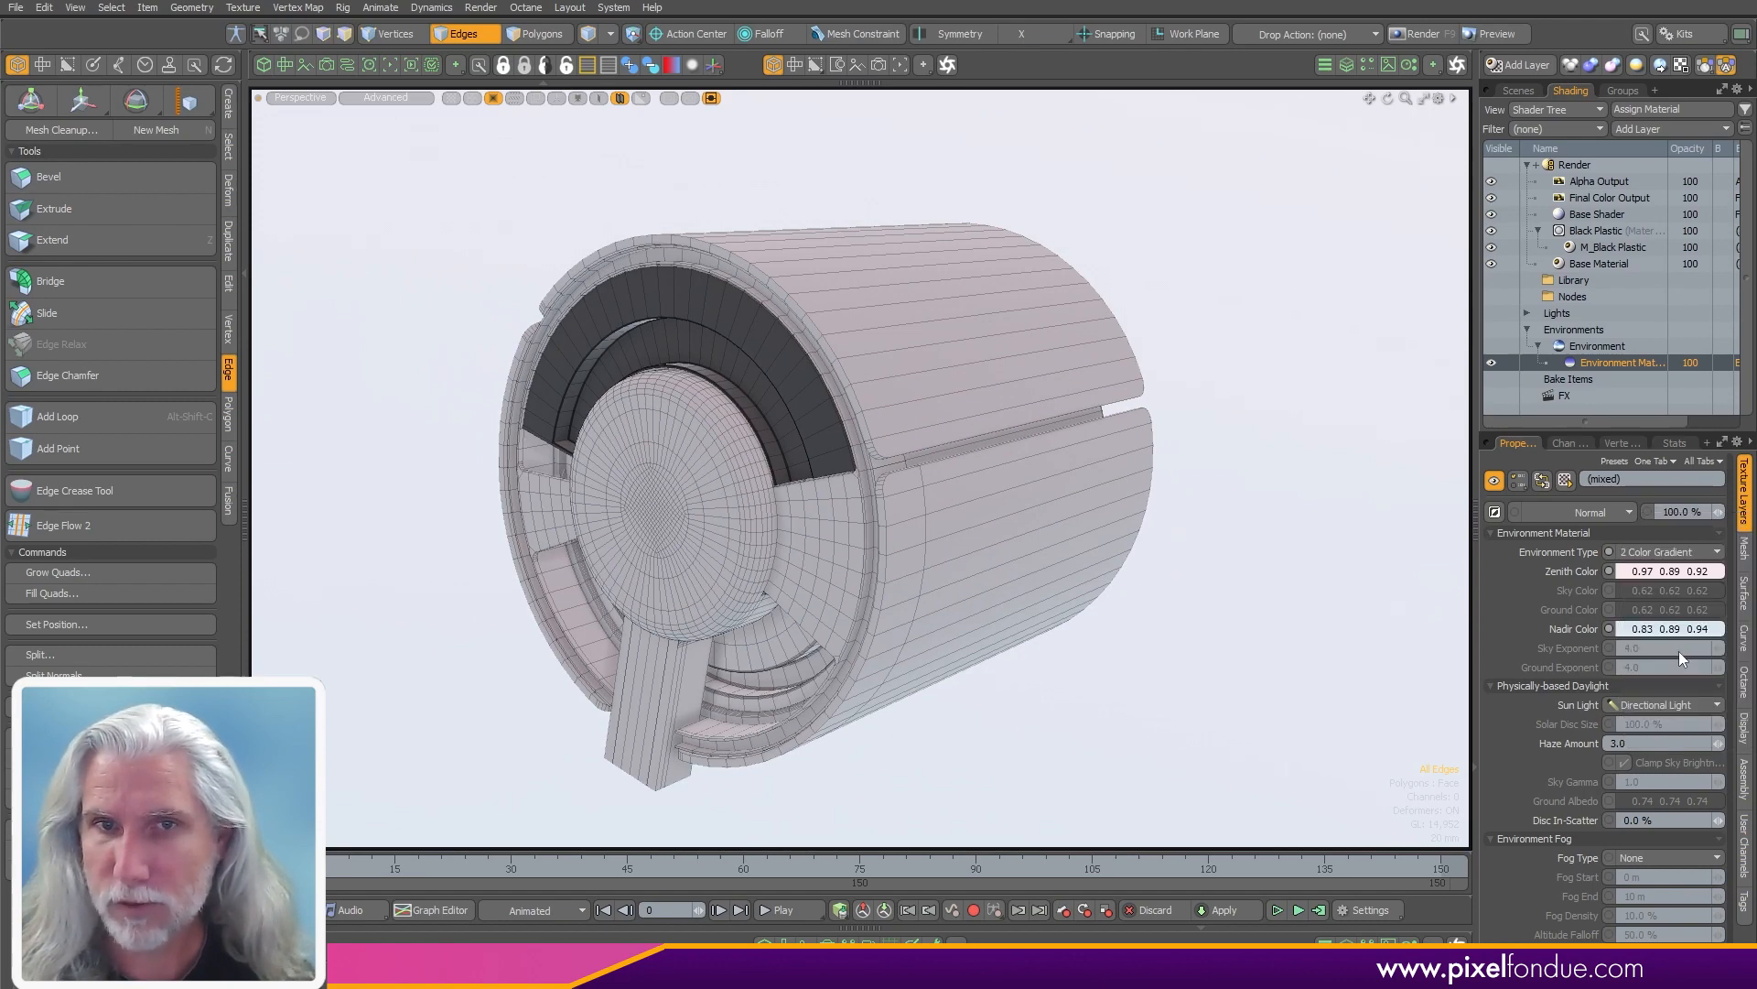
left_click(1700, 544)
left_click(1678, 679)
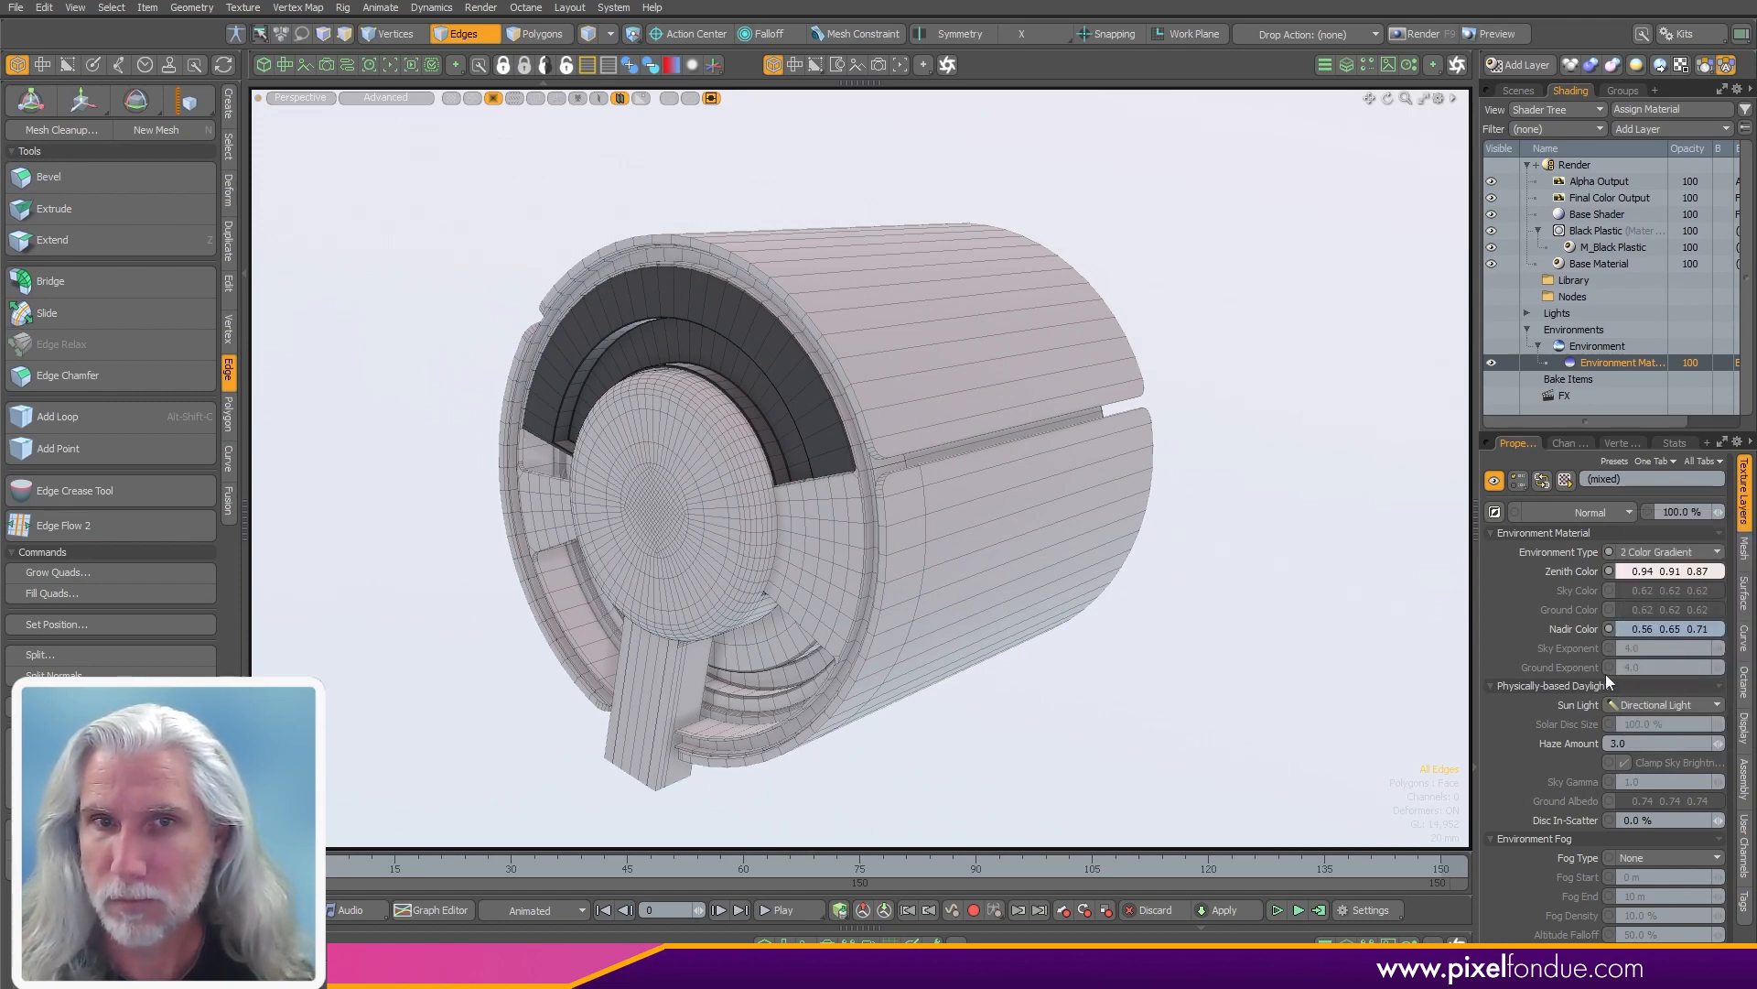
key("2")
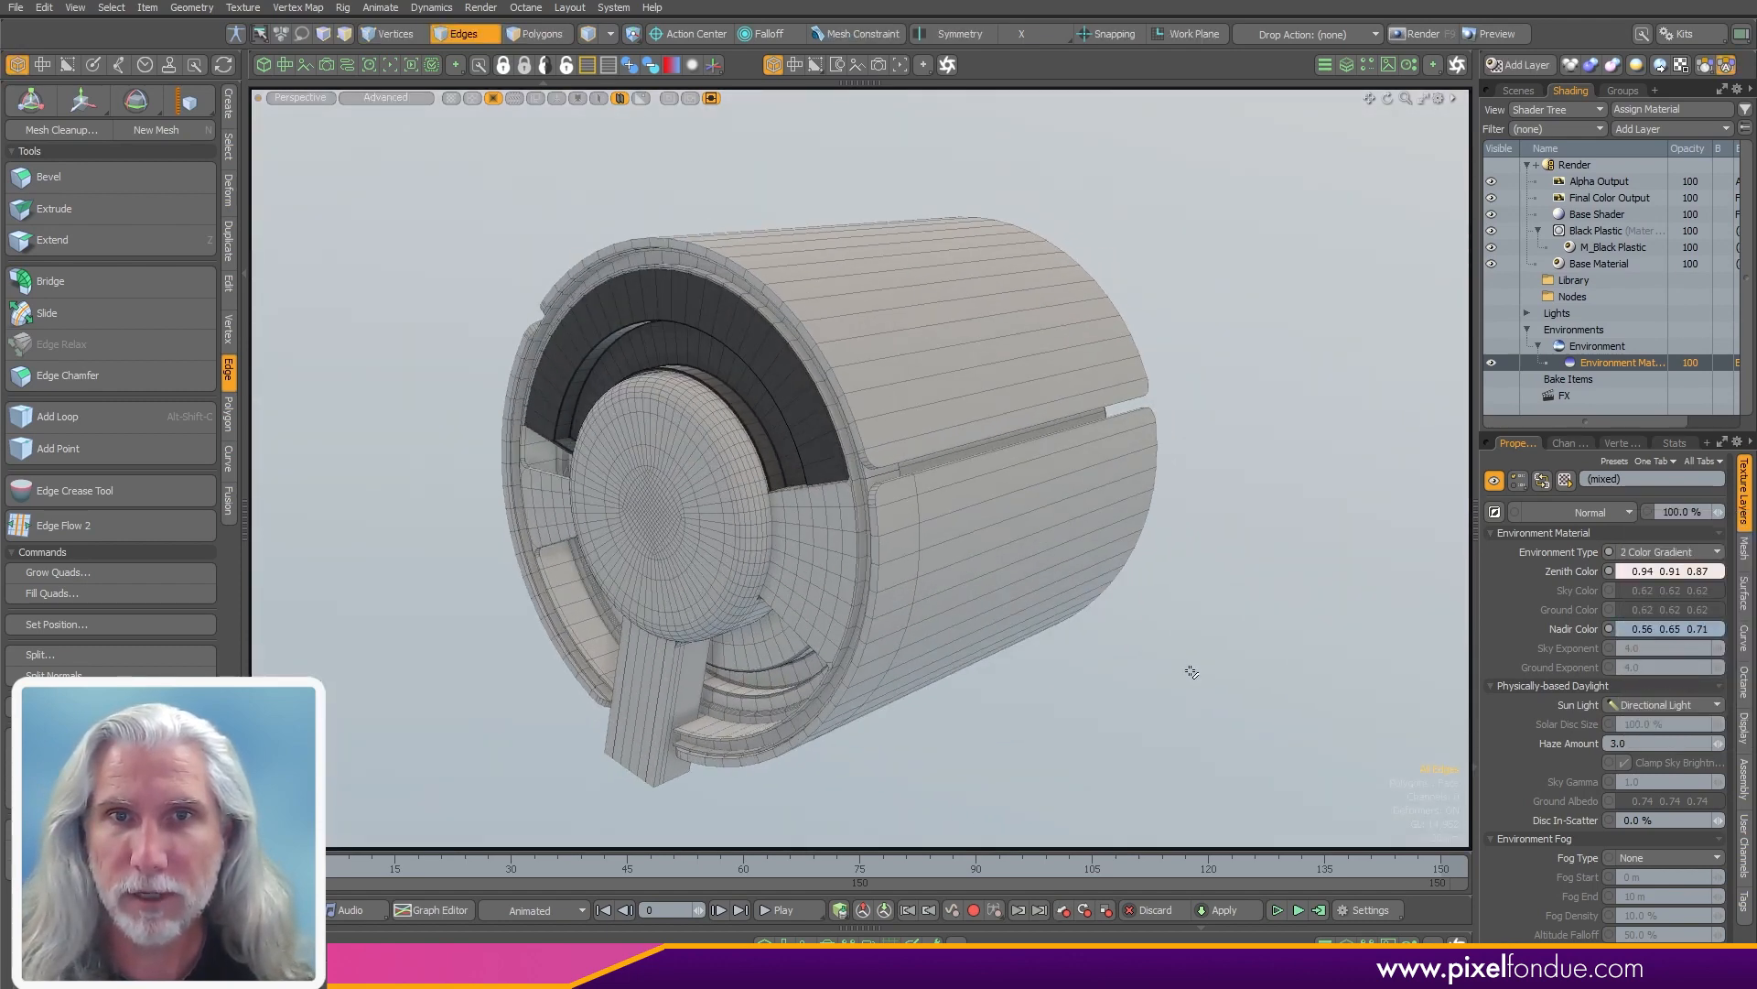
- Go to the scene's item list and make the directional light visible
left_click(1517, 90)
left_click(1516, 270)
left_click(1492, 197)
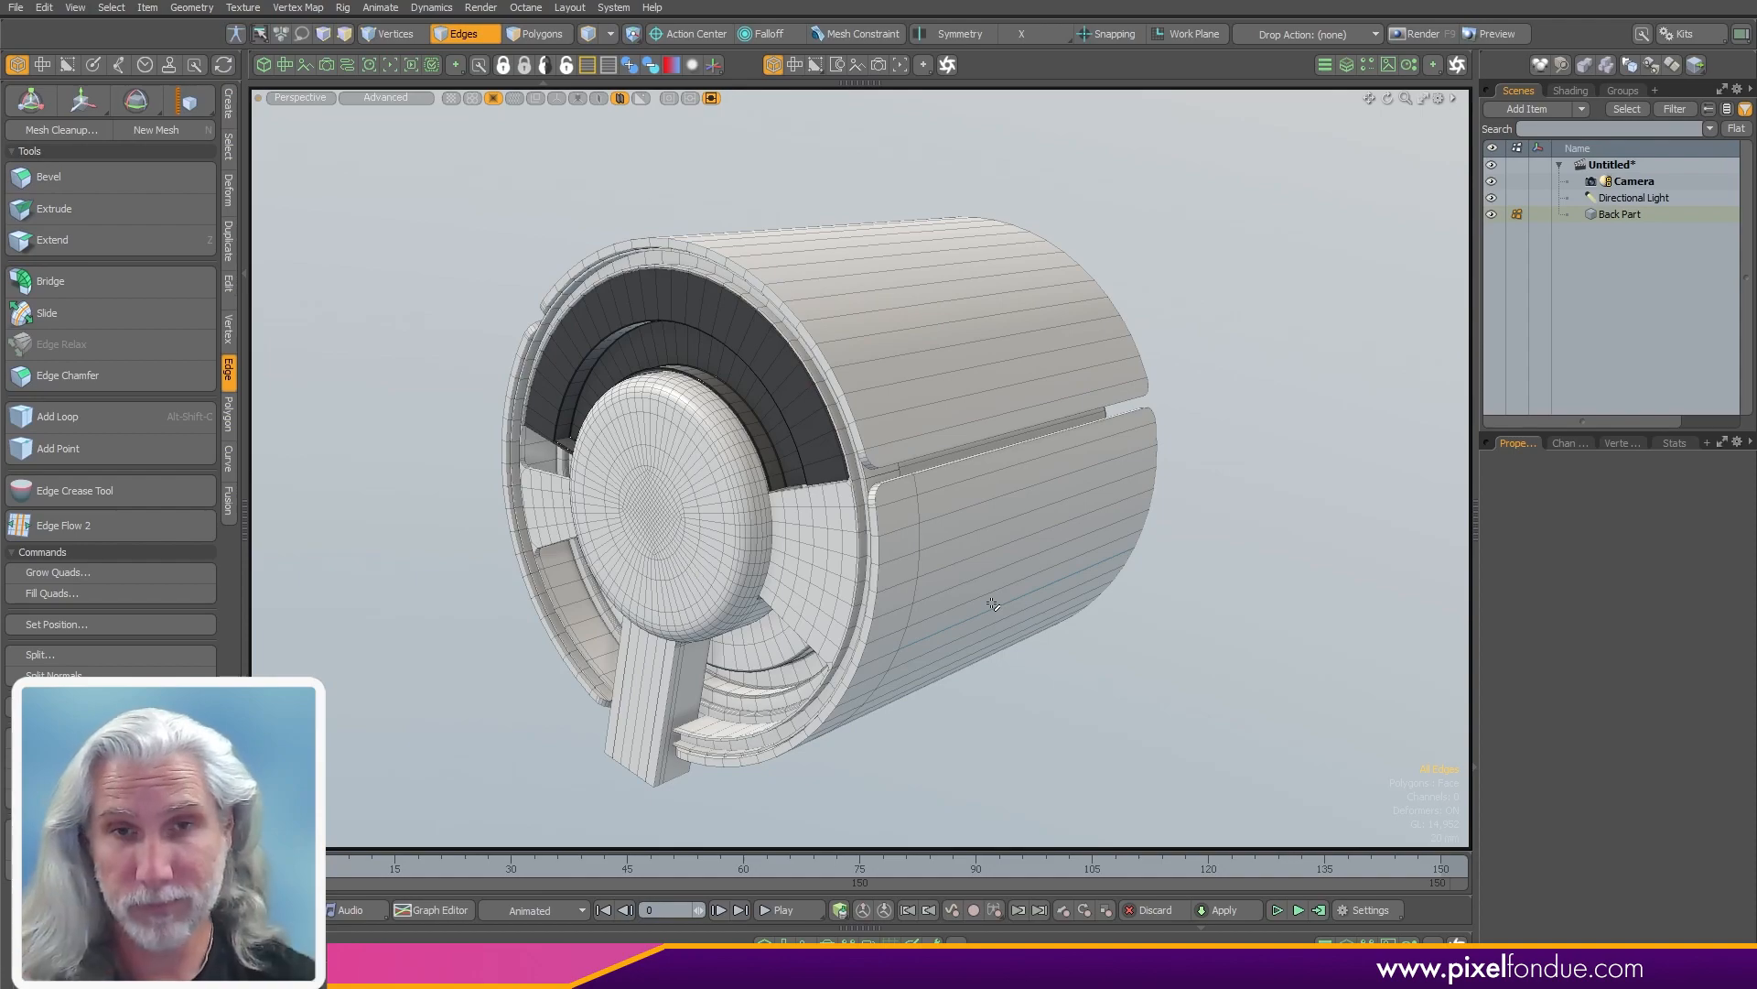
- Examine the lit back part and compare it with the Prey stun gun reference images
left_click_drag(1189, 465, 988, 549, "alt")
left_click_drag(989, 550, 842, 601, "alt")
left_click_drag(1079, 443, 655, 675, "alt")
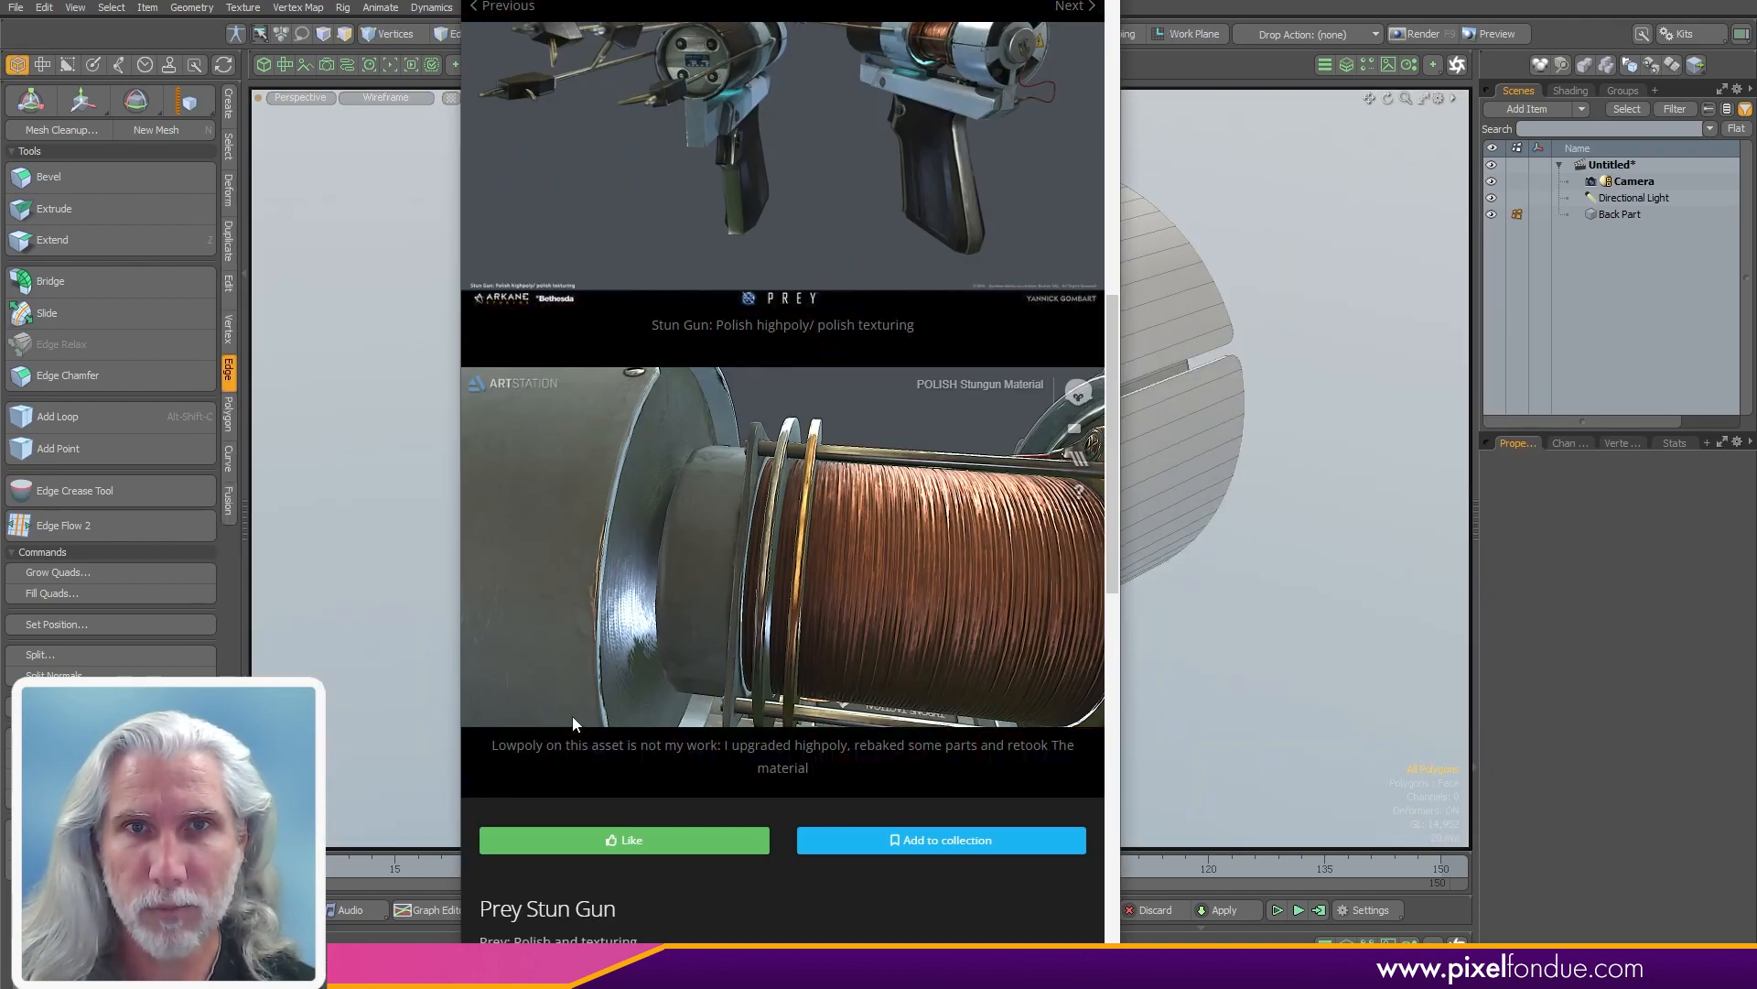
left_click_drag(837, 622, 730, 529)
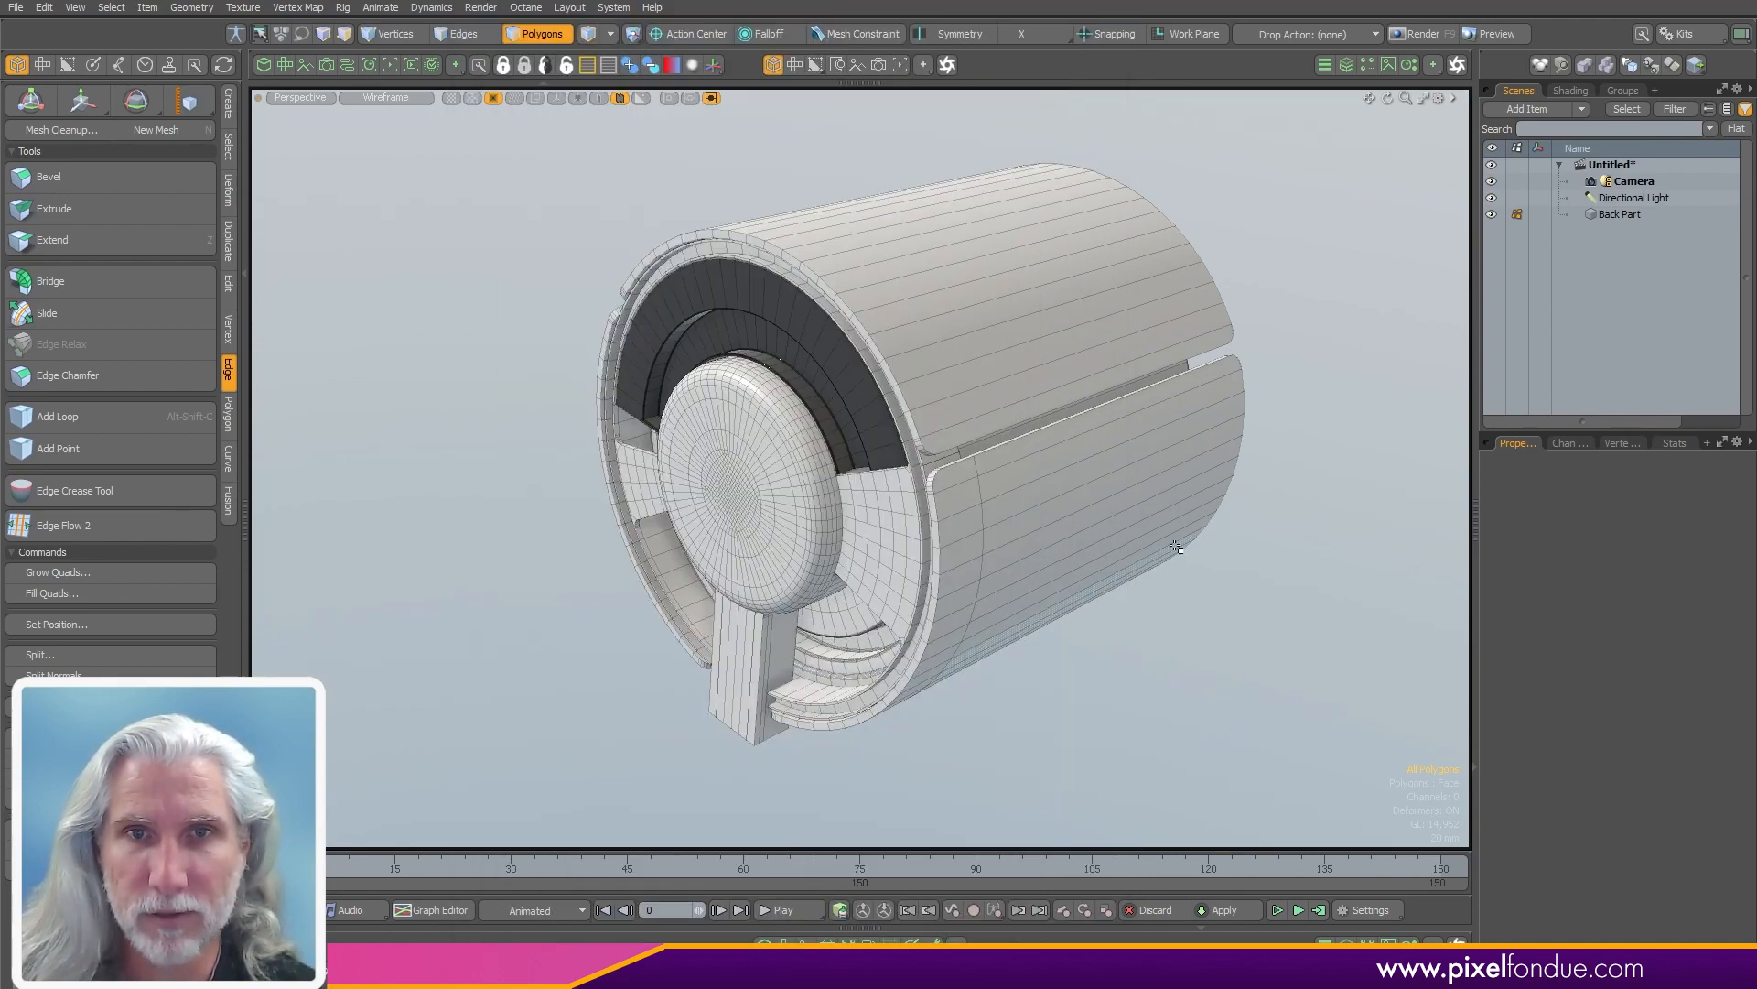
- Try to complete the polygon ring around the knob's centre with Close Loop from a few selected polygons
left_click_drag(688, 502, 812, 472, "ctrl+alt")
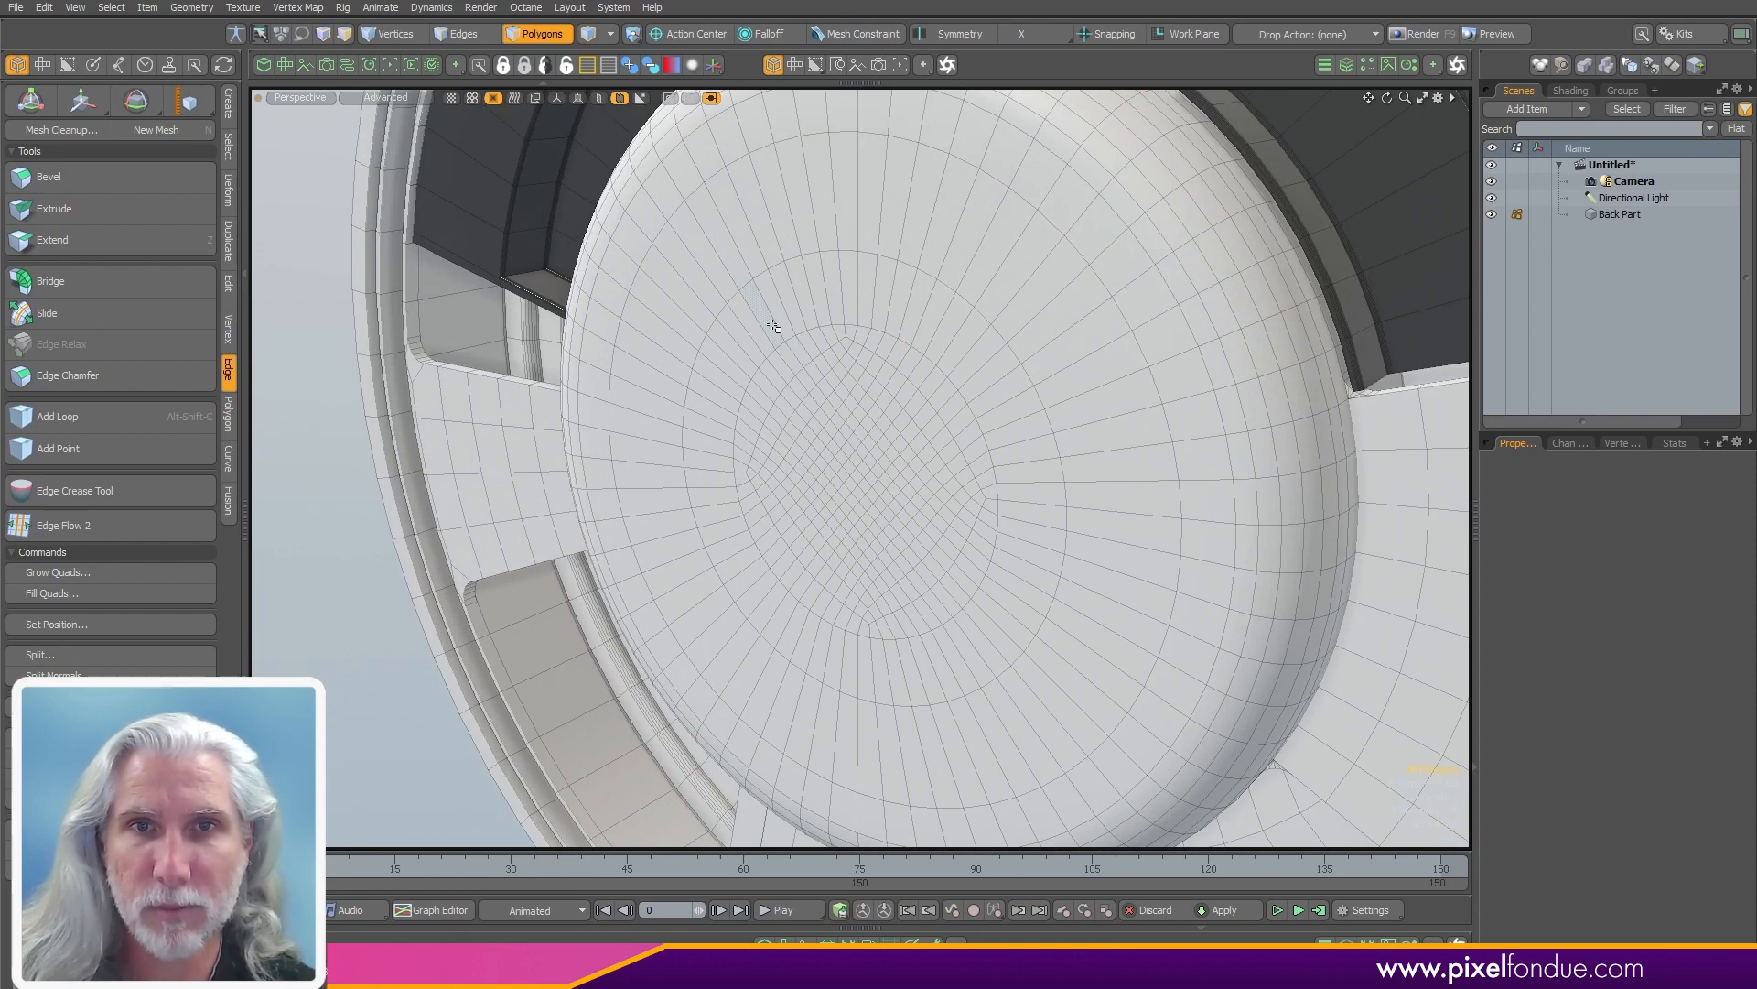
left_click_drag(774, 326, 723, 344)
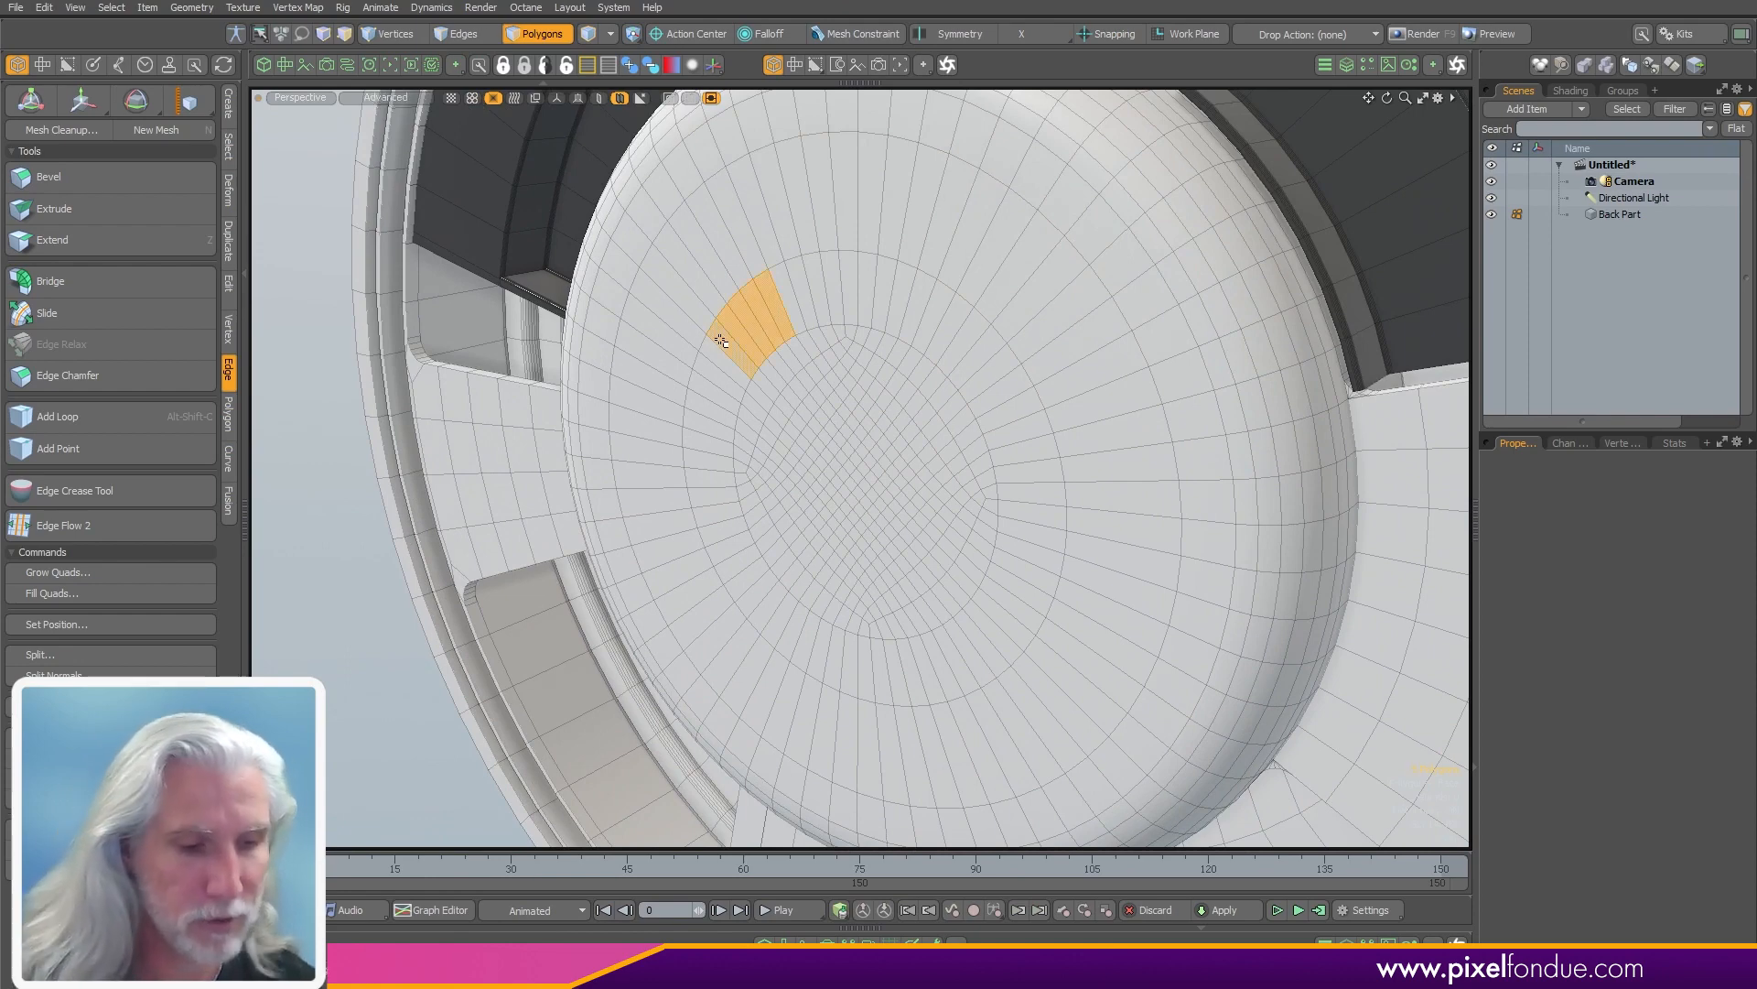
key("shift+h")
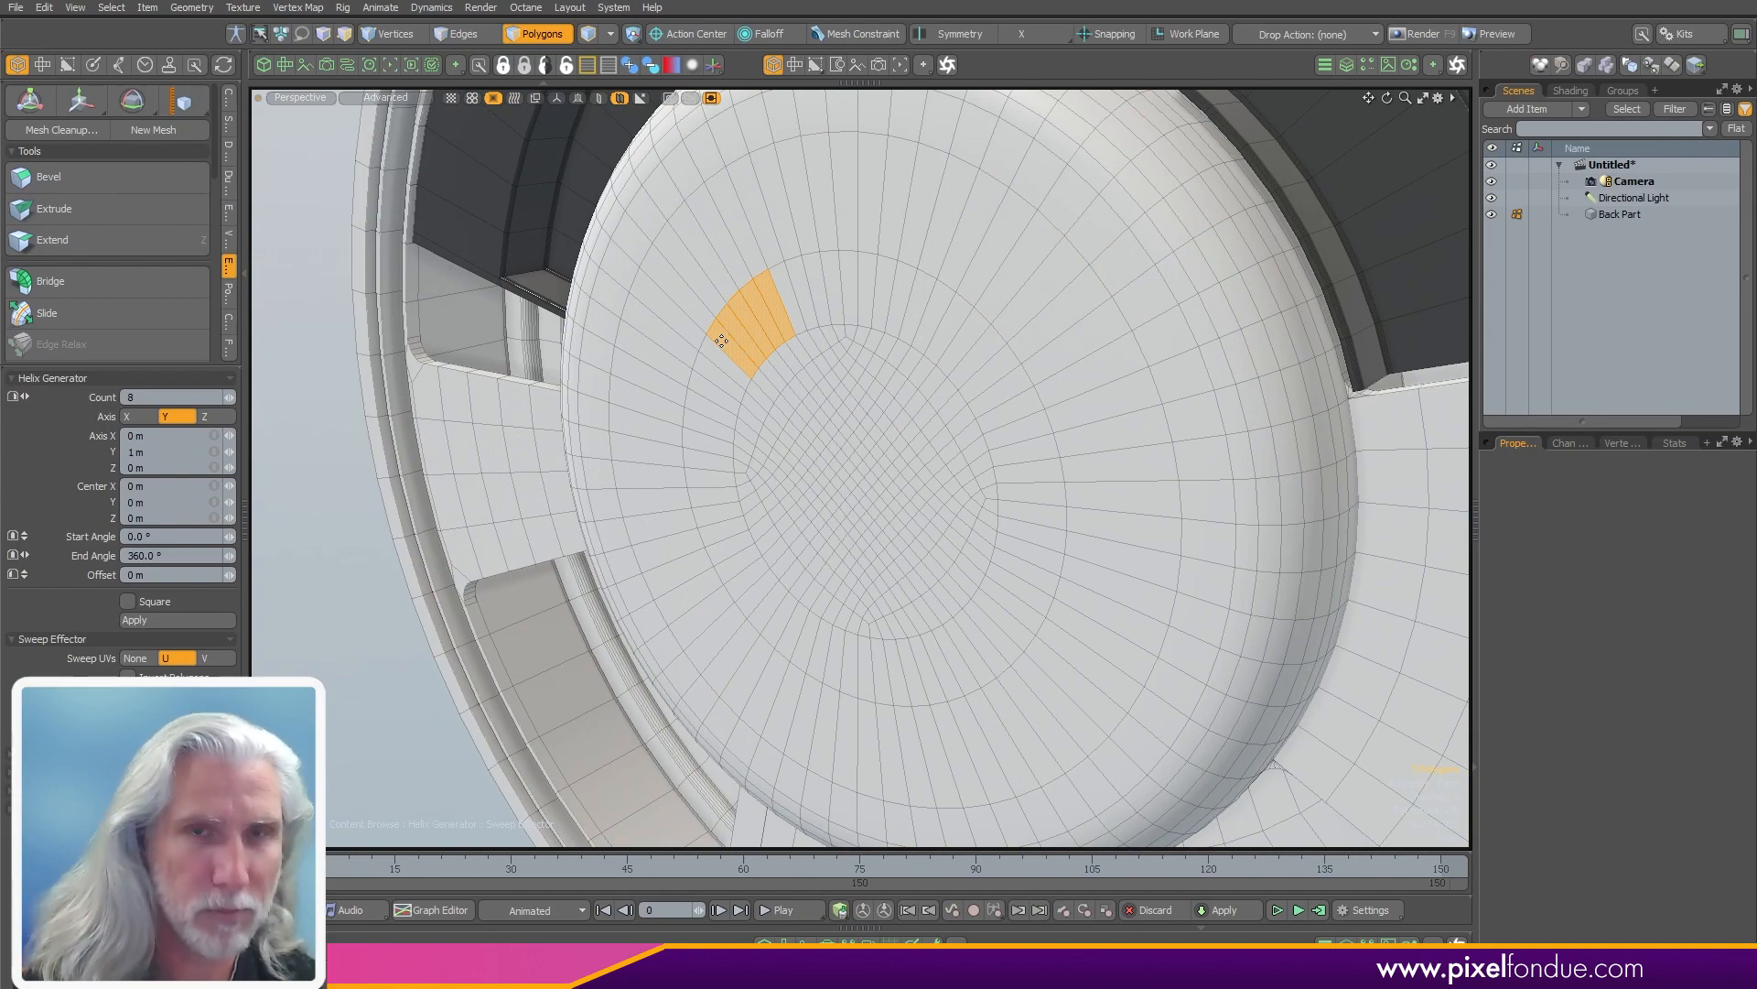
left_click_drag(783, 624, 908, 593, "alt")
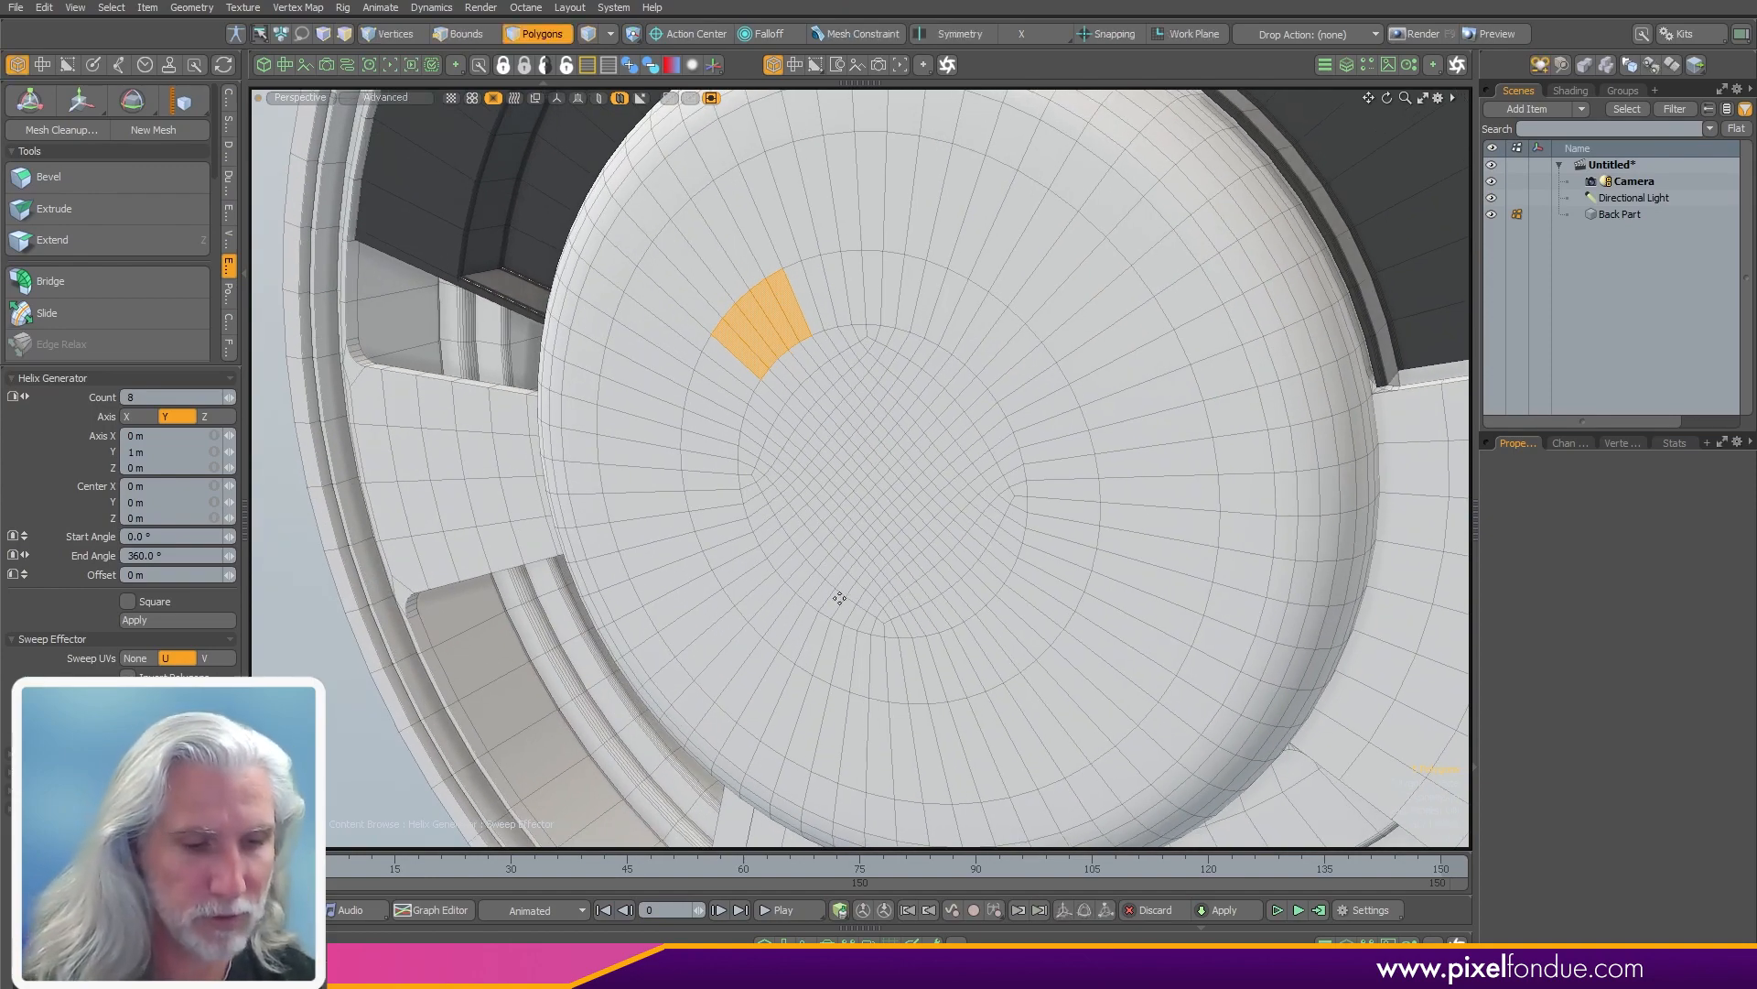
key("bracketright")
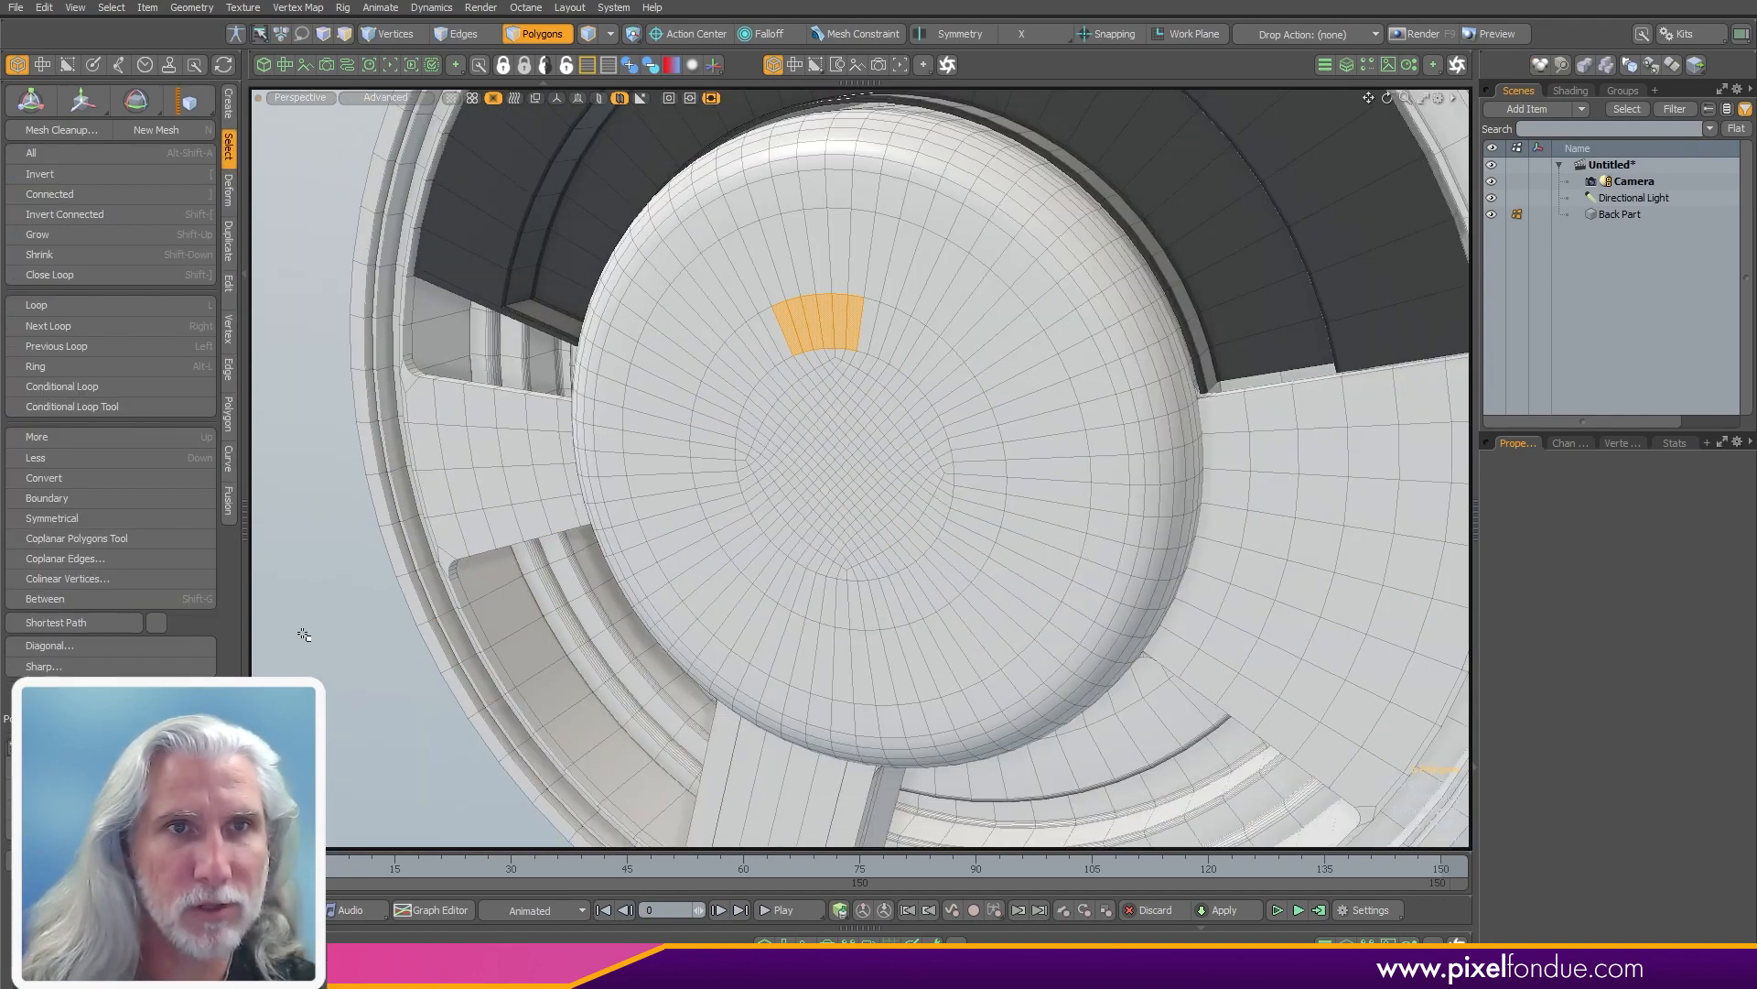
left_click(70, 274)
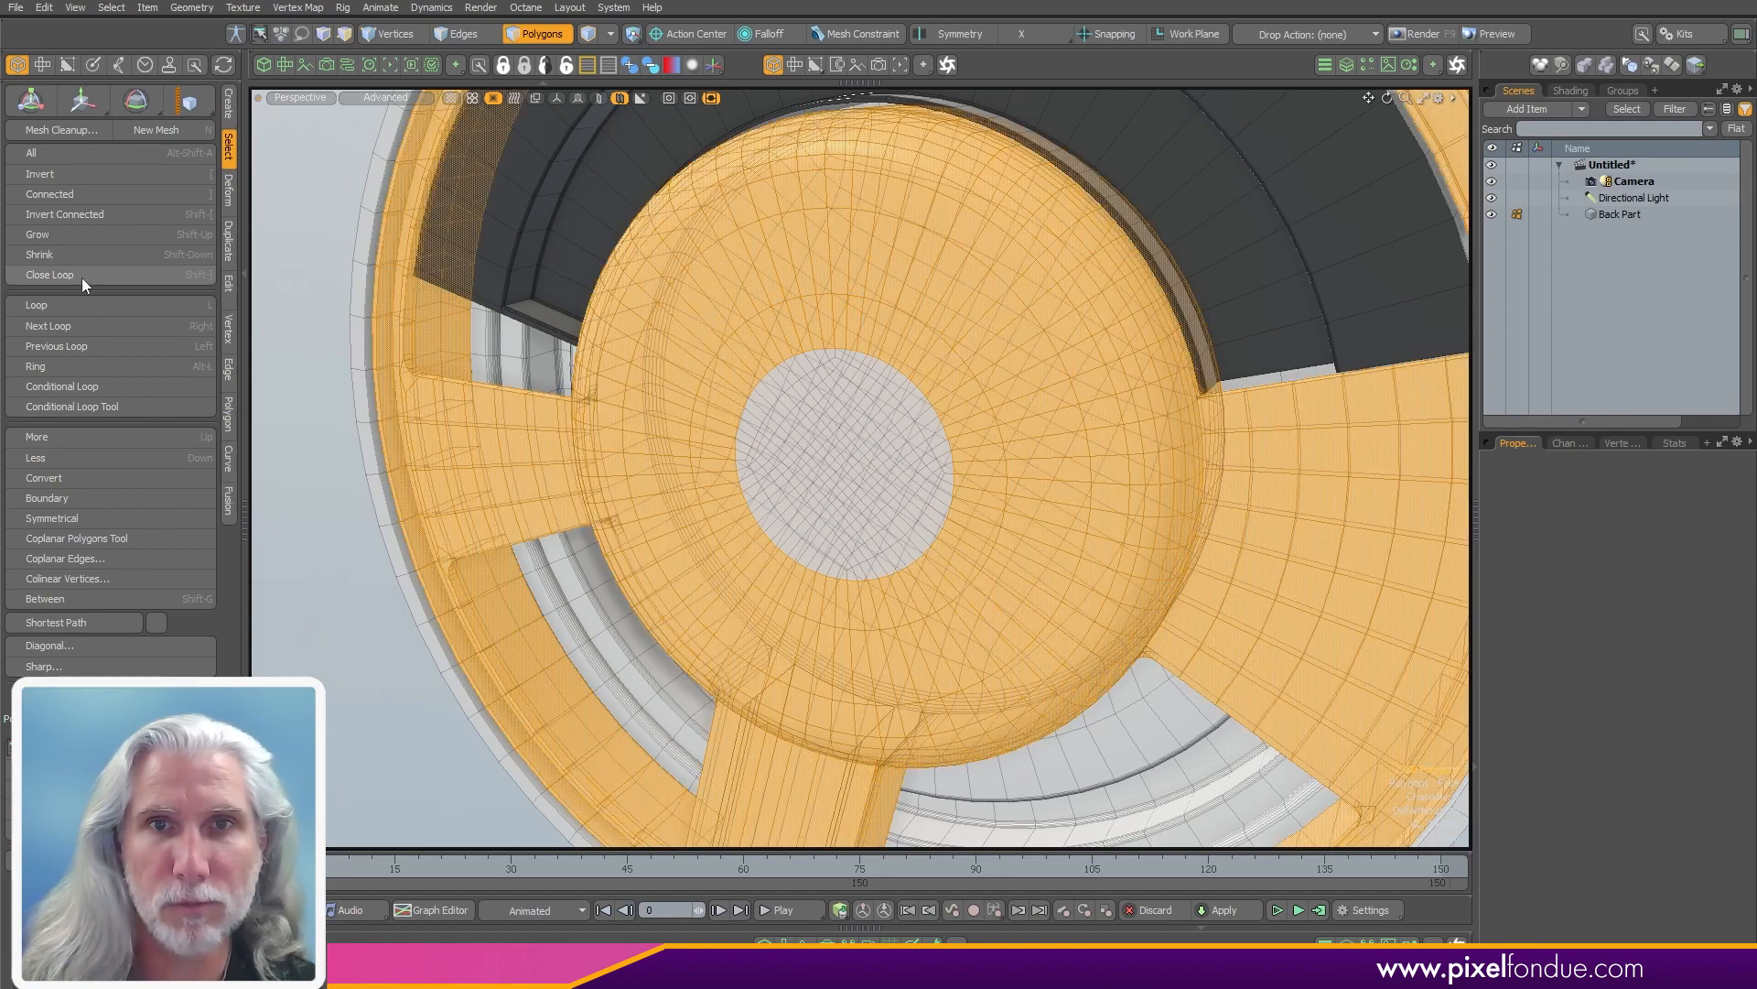
left_click_drag(773, 325, 890, 332)
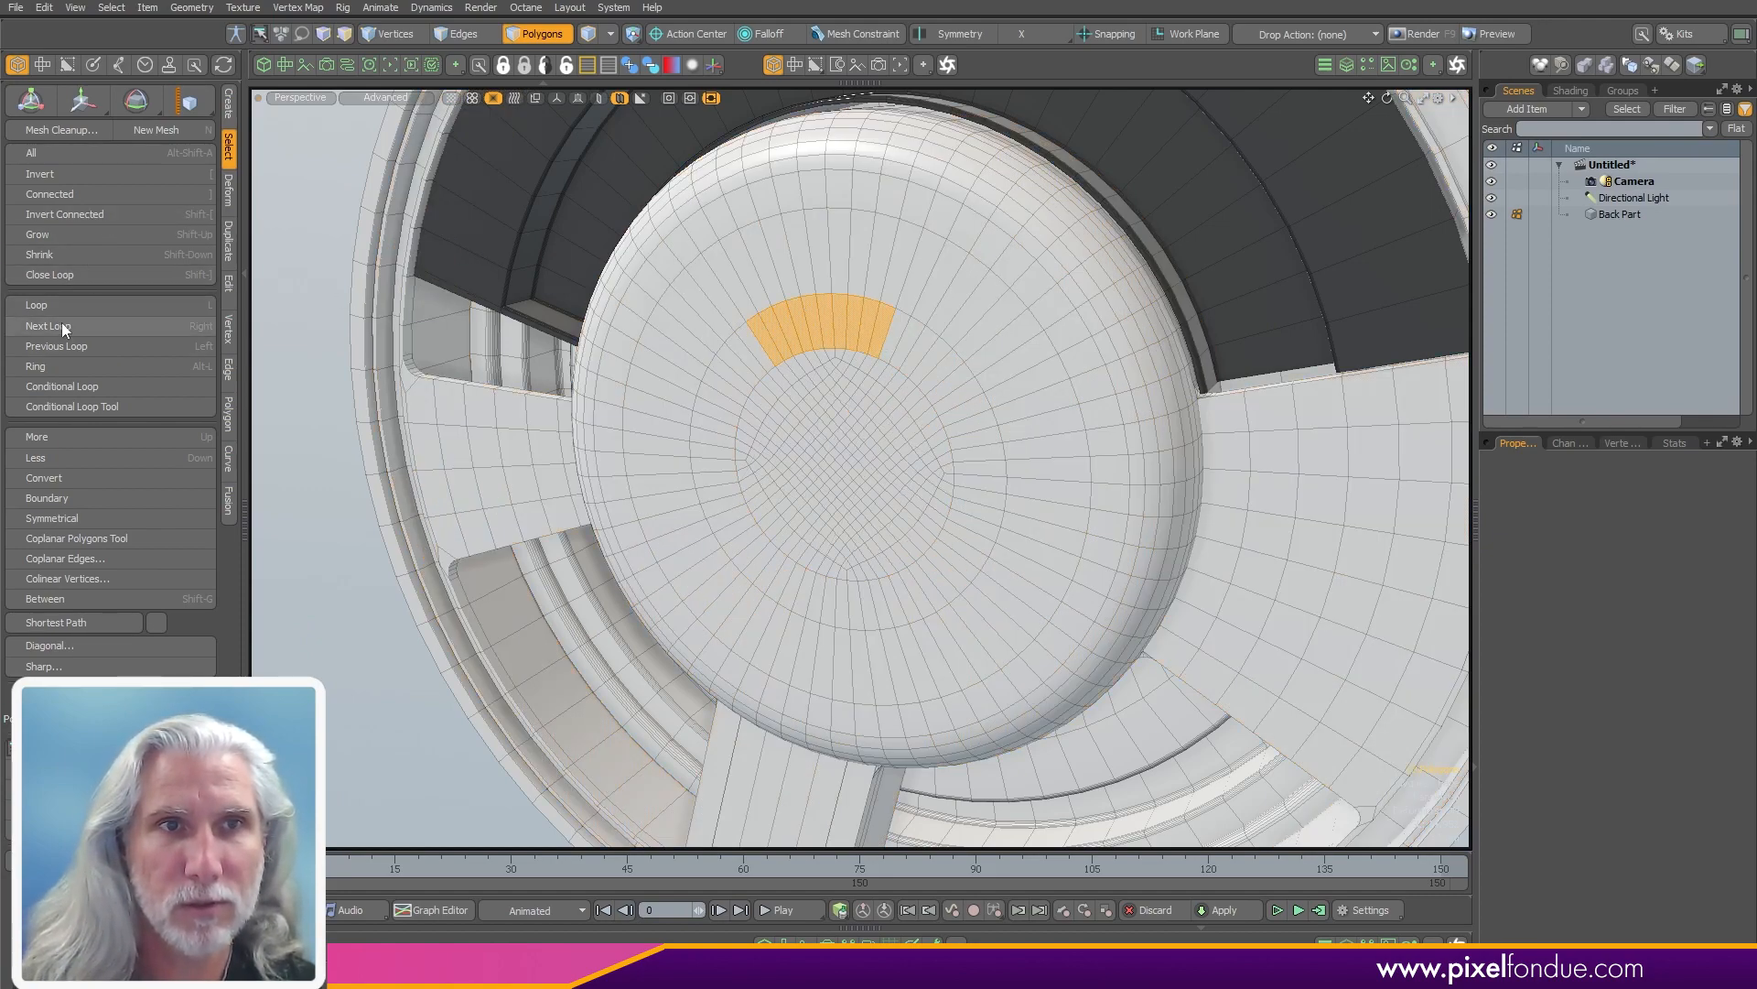
left_click(81, 275)
mouse_move(742, 512)
left_mouse_down("alt")
mouse_move(1016, 278)
mouse_move(788, 631)
left_mouse_up("alt")
- Select the knob's central circle of polygons, including the first ring around the grid, by looping, growing and shrinking the selection
mouse_move(806, 345)
left_mouse_down()
mouse_move(766, 345)
mouse_move(787, 382)
mouse_move(753, 394)
left_mouse_up()
key("l")
key("shift+Up")
key("shift+Up")
key("shift+Up")
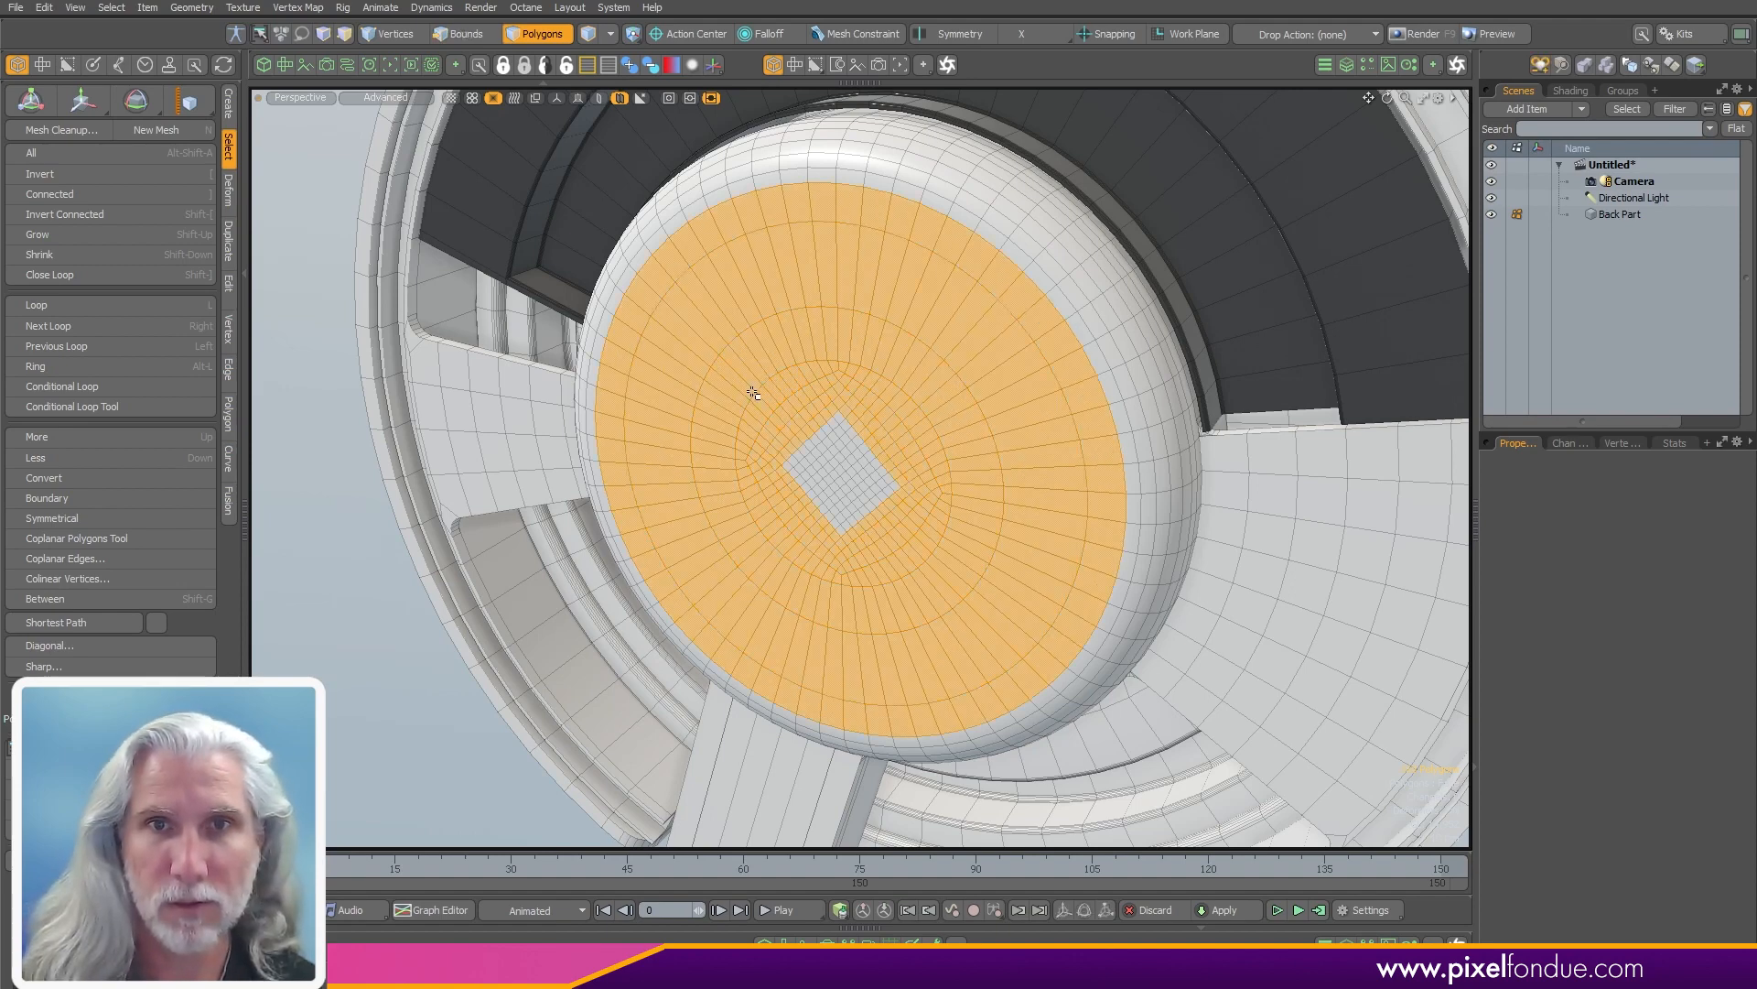
key("shift+Up")
key("shift+Up")
key("shift+Up")
key("shift+Up")
key("shift+Up")
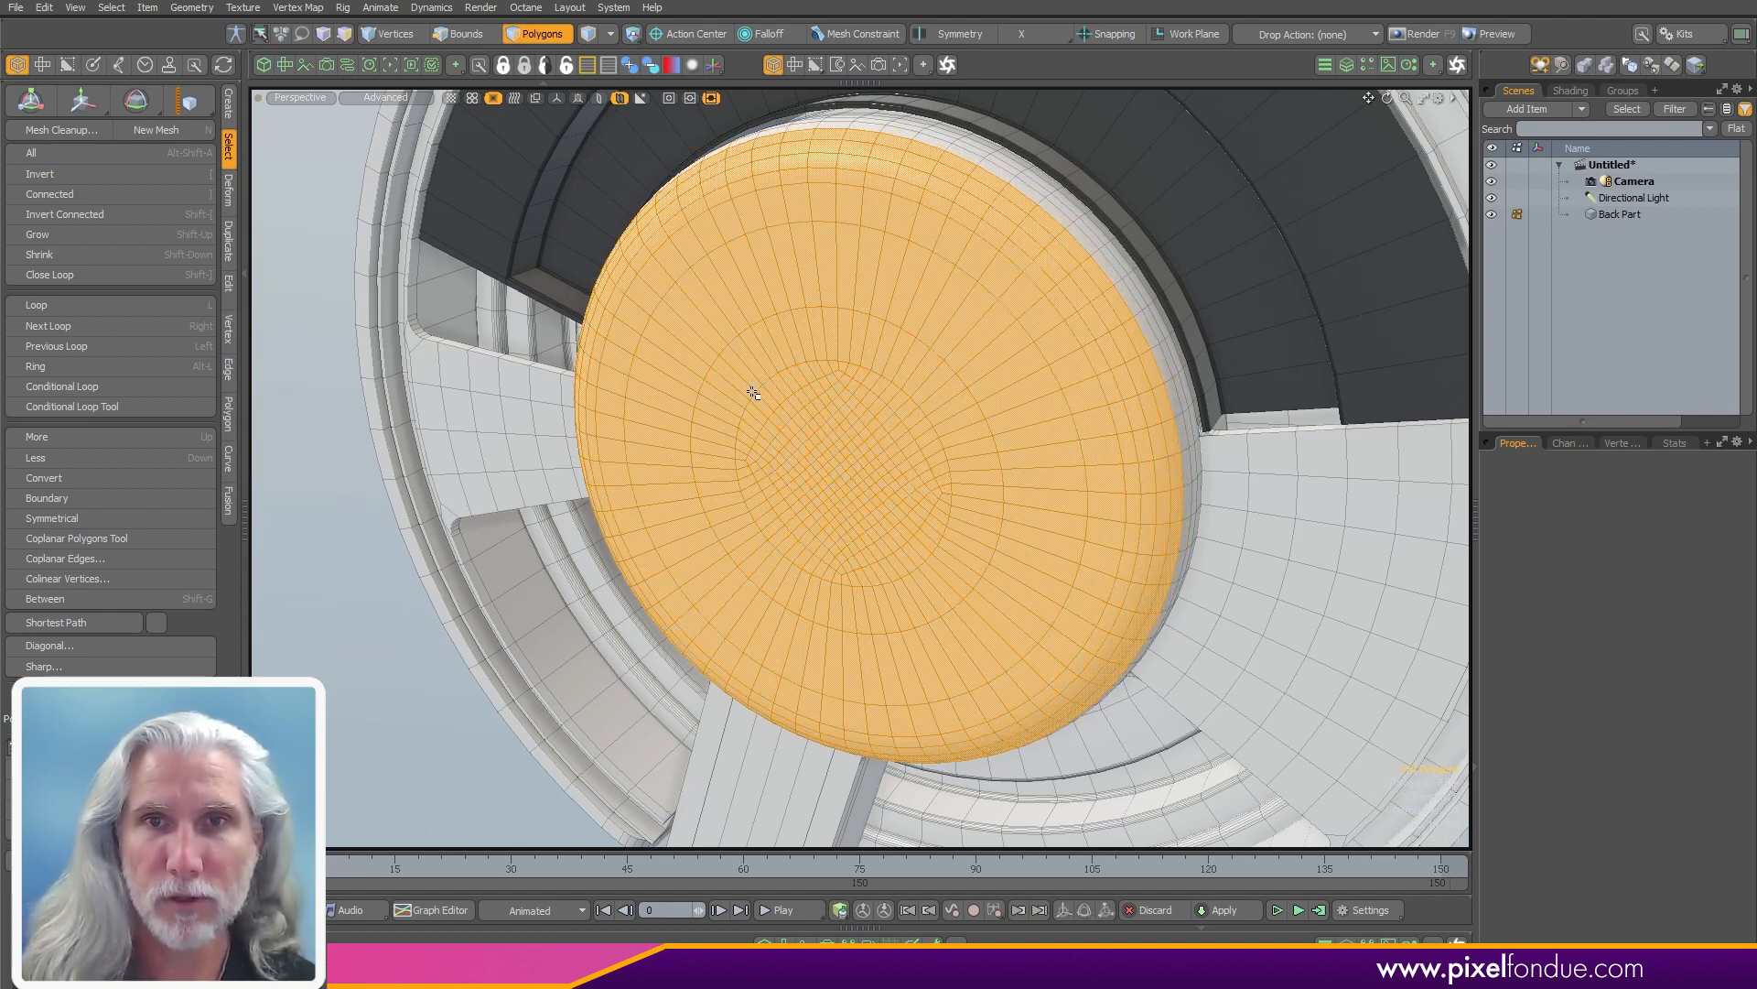
key("shift+Down")
key("shift+Down")
key("shift+Down")
key("shift+Down")
key("shift+Down")
key("shift+Down")
key("shift+Down")
key("shift+Up")
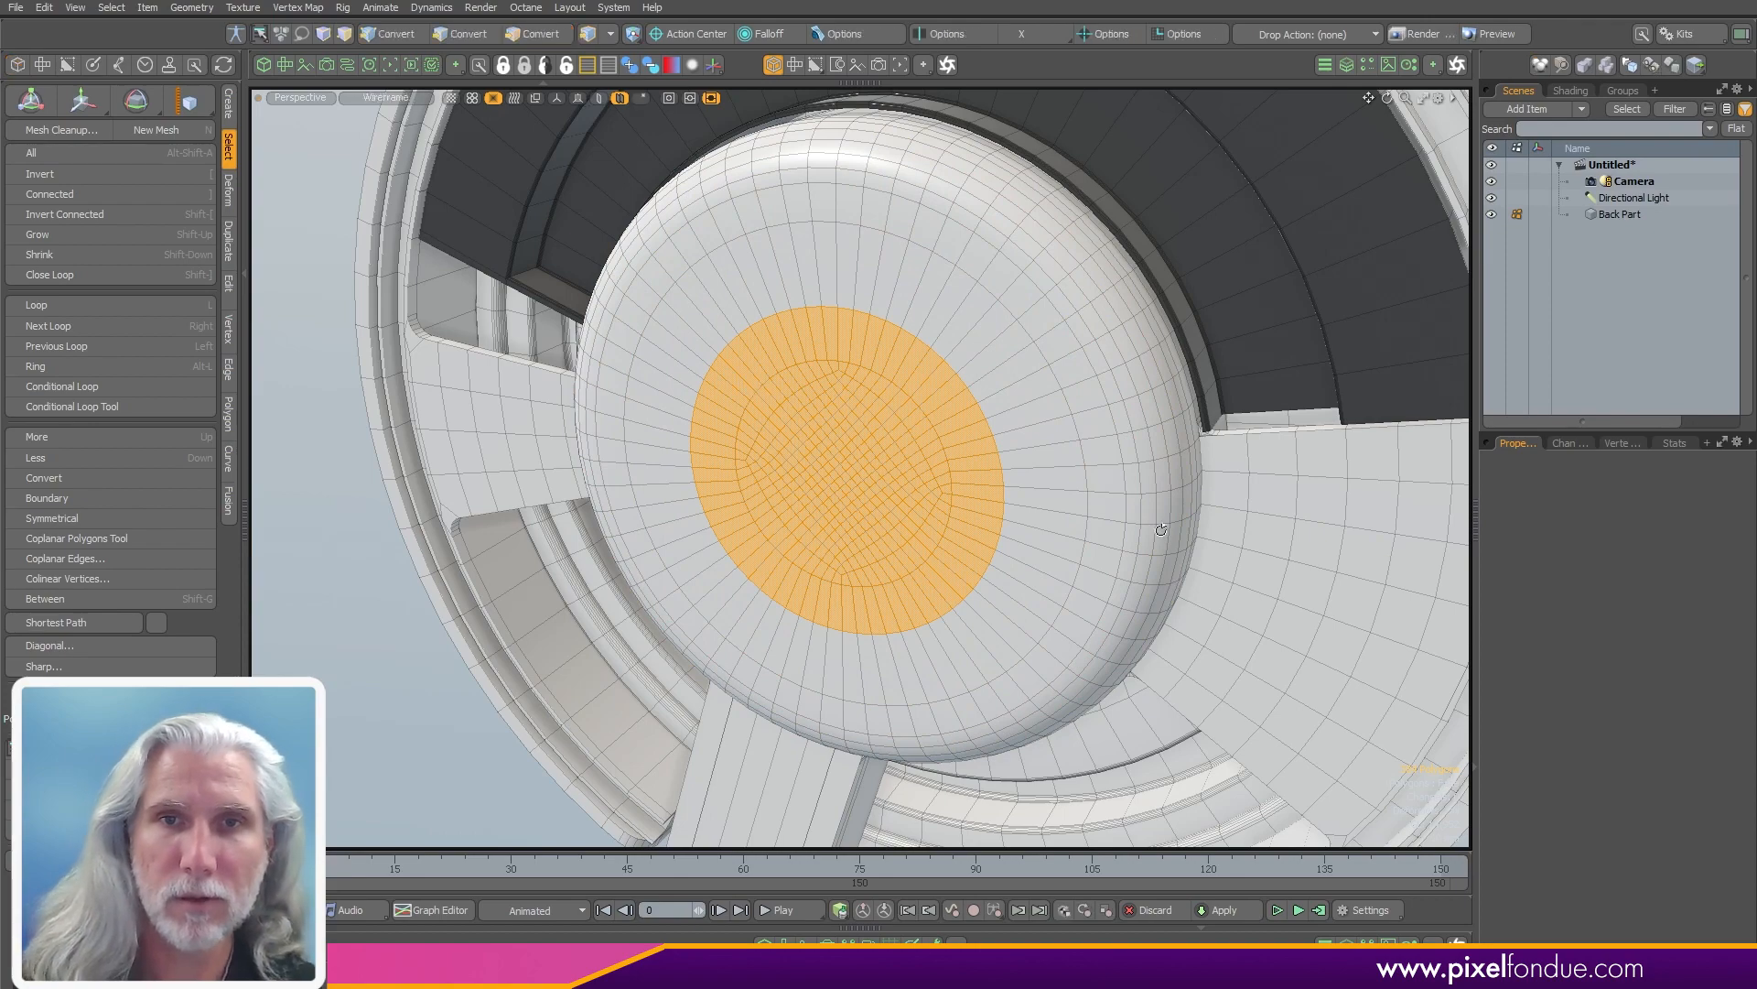
- Bevel the knob's selected centre outward with a shift of 34 mm
left_click_drag(1160, 529, 996, 473, "alt")
key("b")
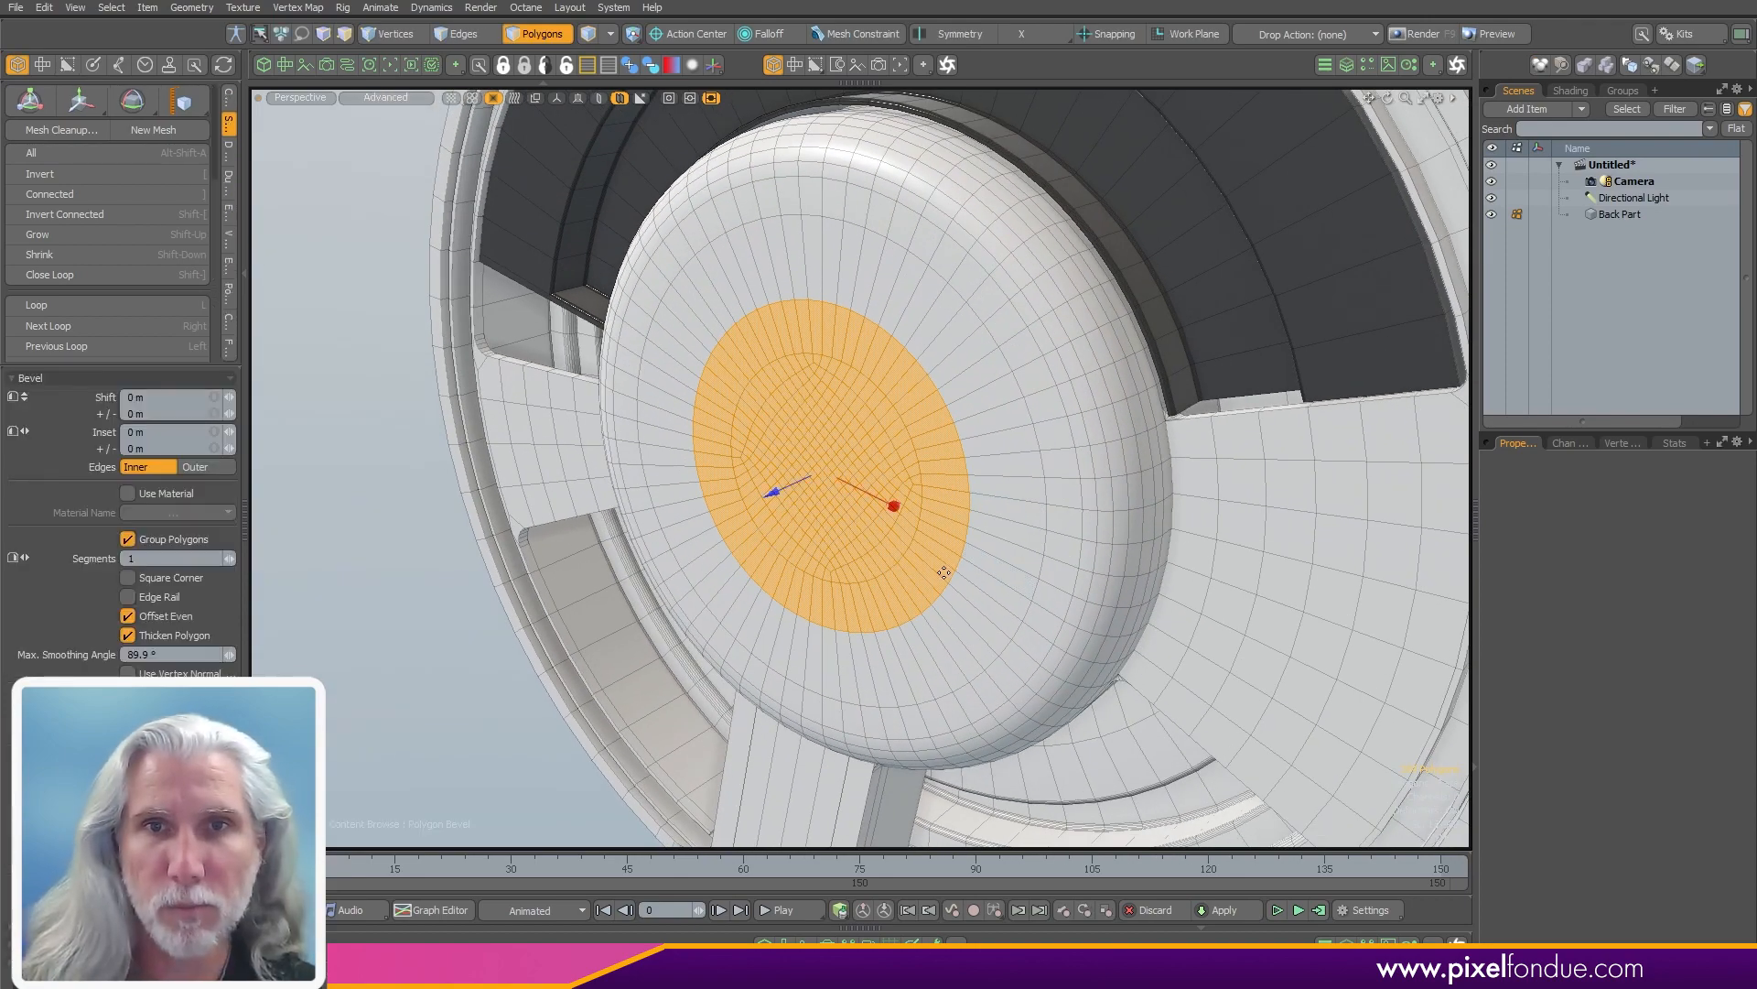
left_click_drag(770, 495, 667, 533)
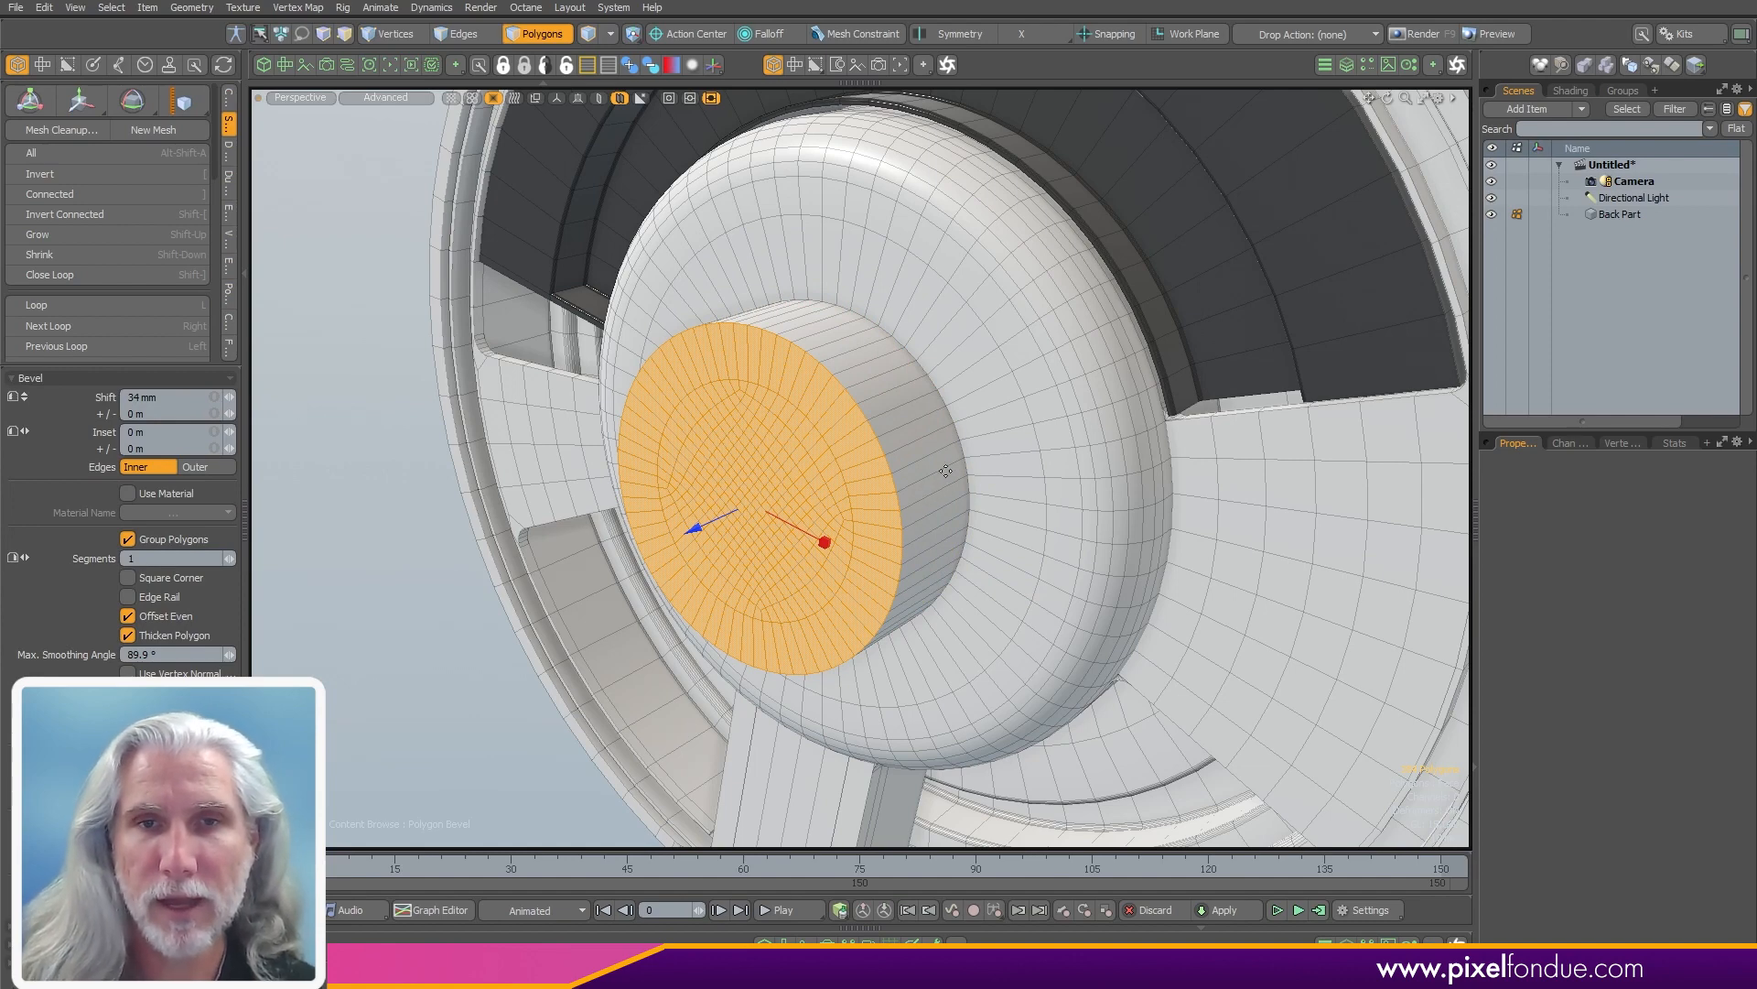
key("space")
- Scale down the inner circle of the raised cap's face and round the cap's outer rim with an Edge Bevel
key("y")
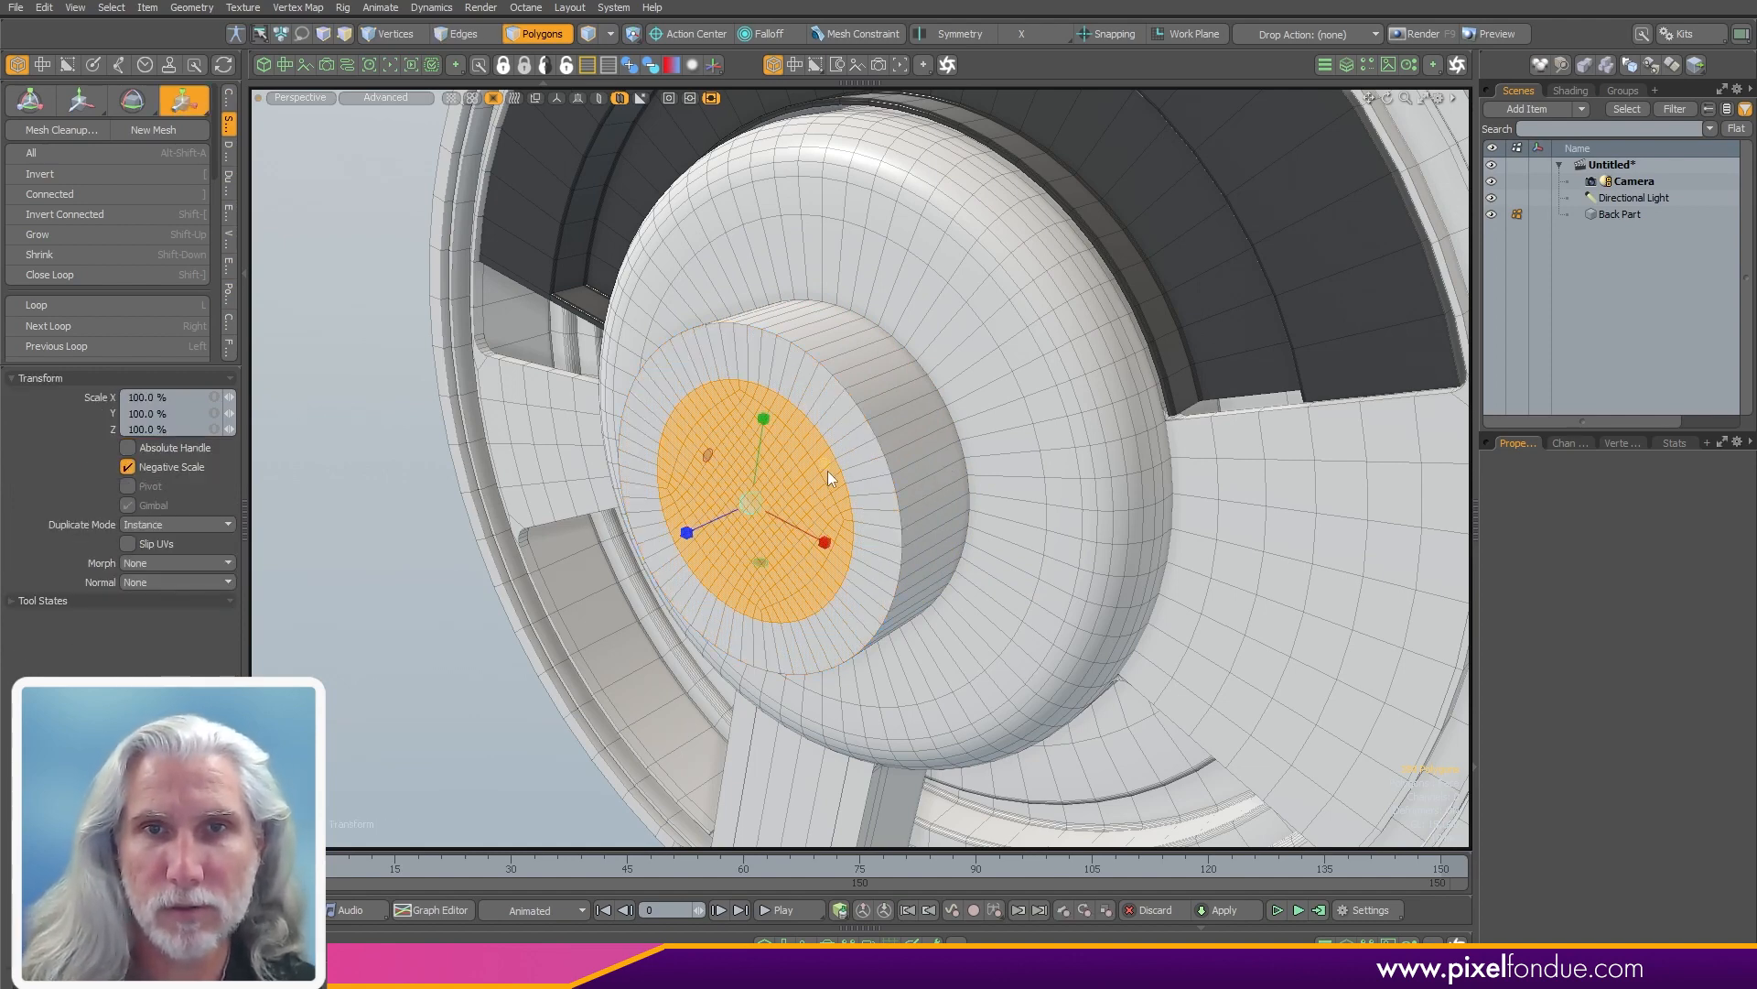
left_click_drag(828, 474, 998, 508)
key("space")
key("2")
double_click(882, 449)
key("b")
key("space")
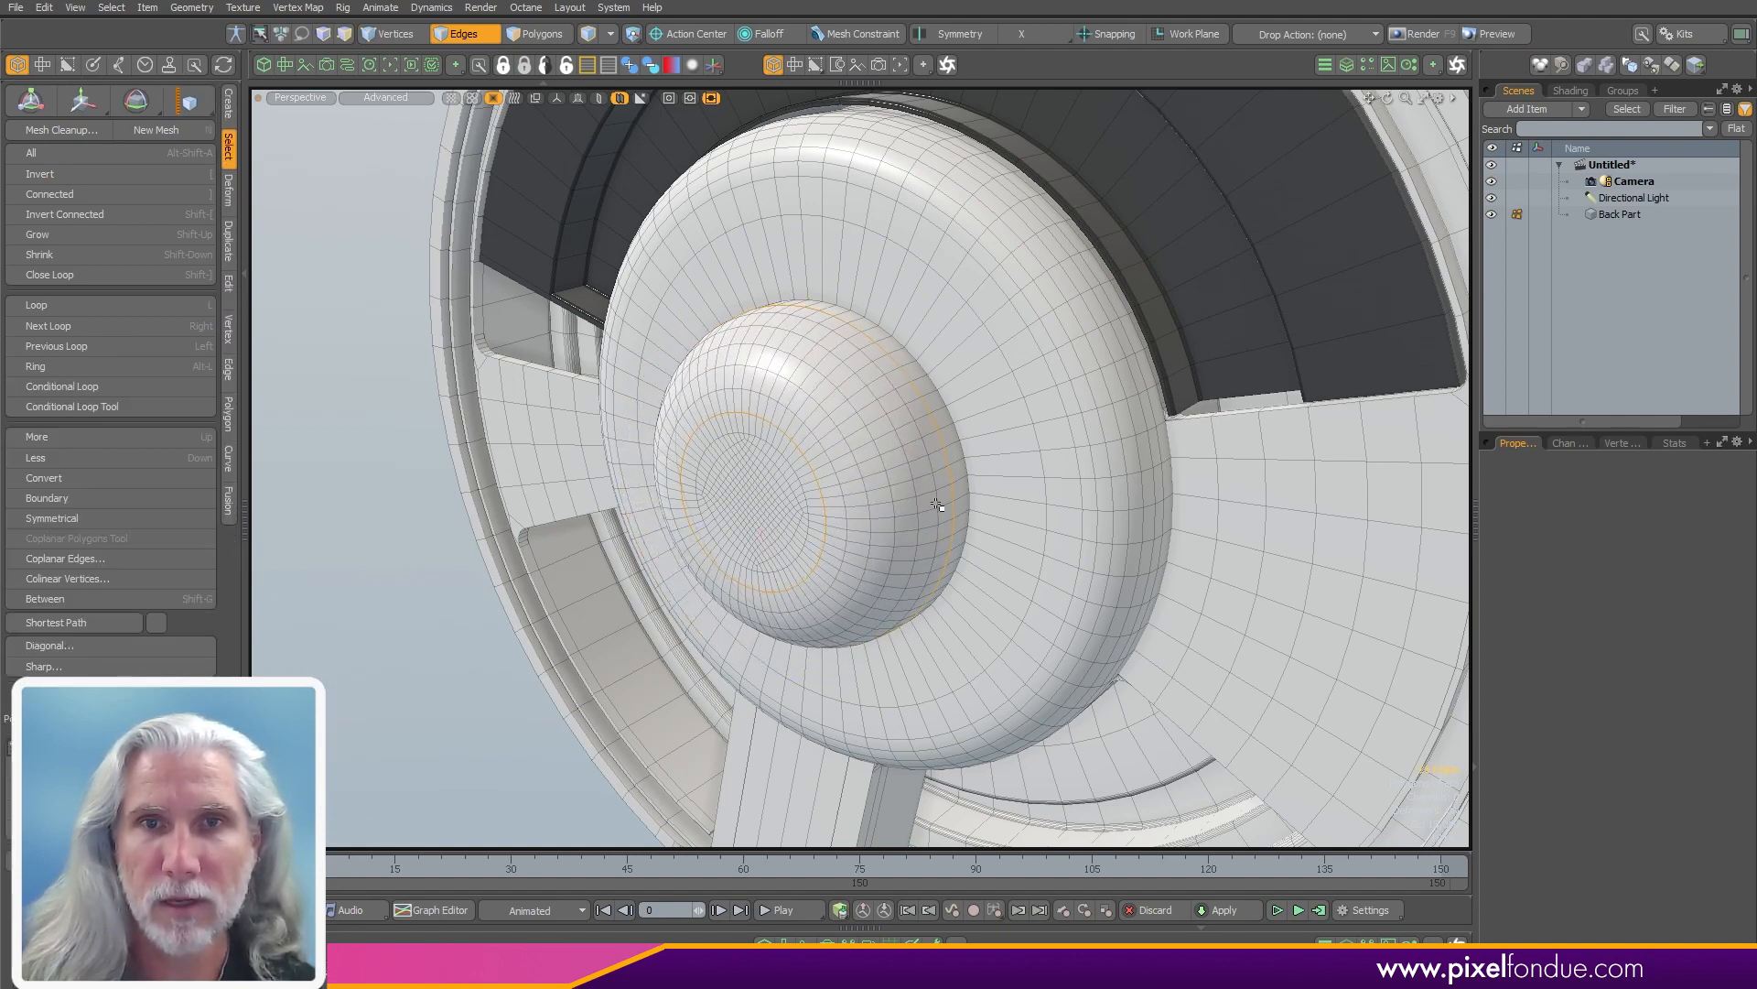
- Select all polygons of the domed cap and isolate them by hiding the rest of the mesh
key("3")
key("shift+Up")
key("shift+Up")
key("shift+Up")
key("shift+Up")
key("shift+Up")
key("shift+Up")
key("shift+Up")
key("shift+Up")
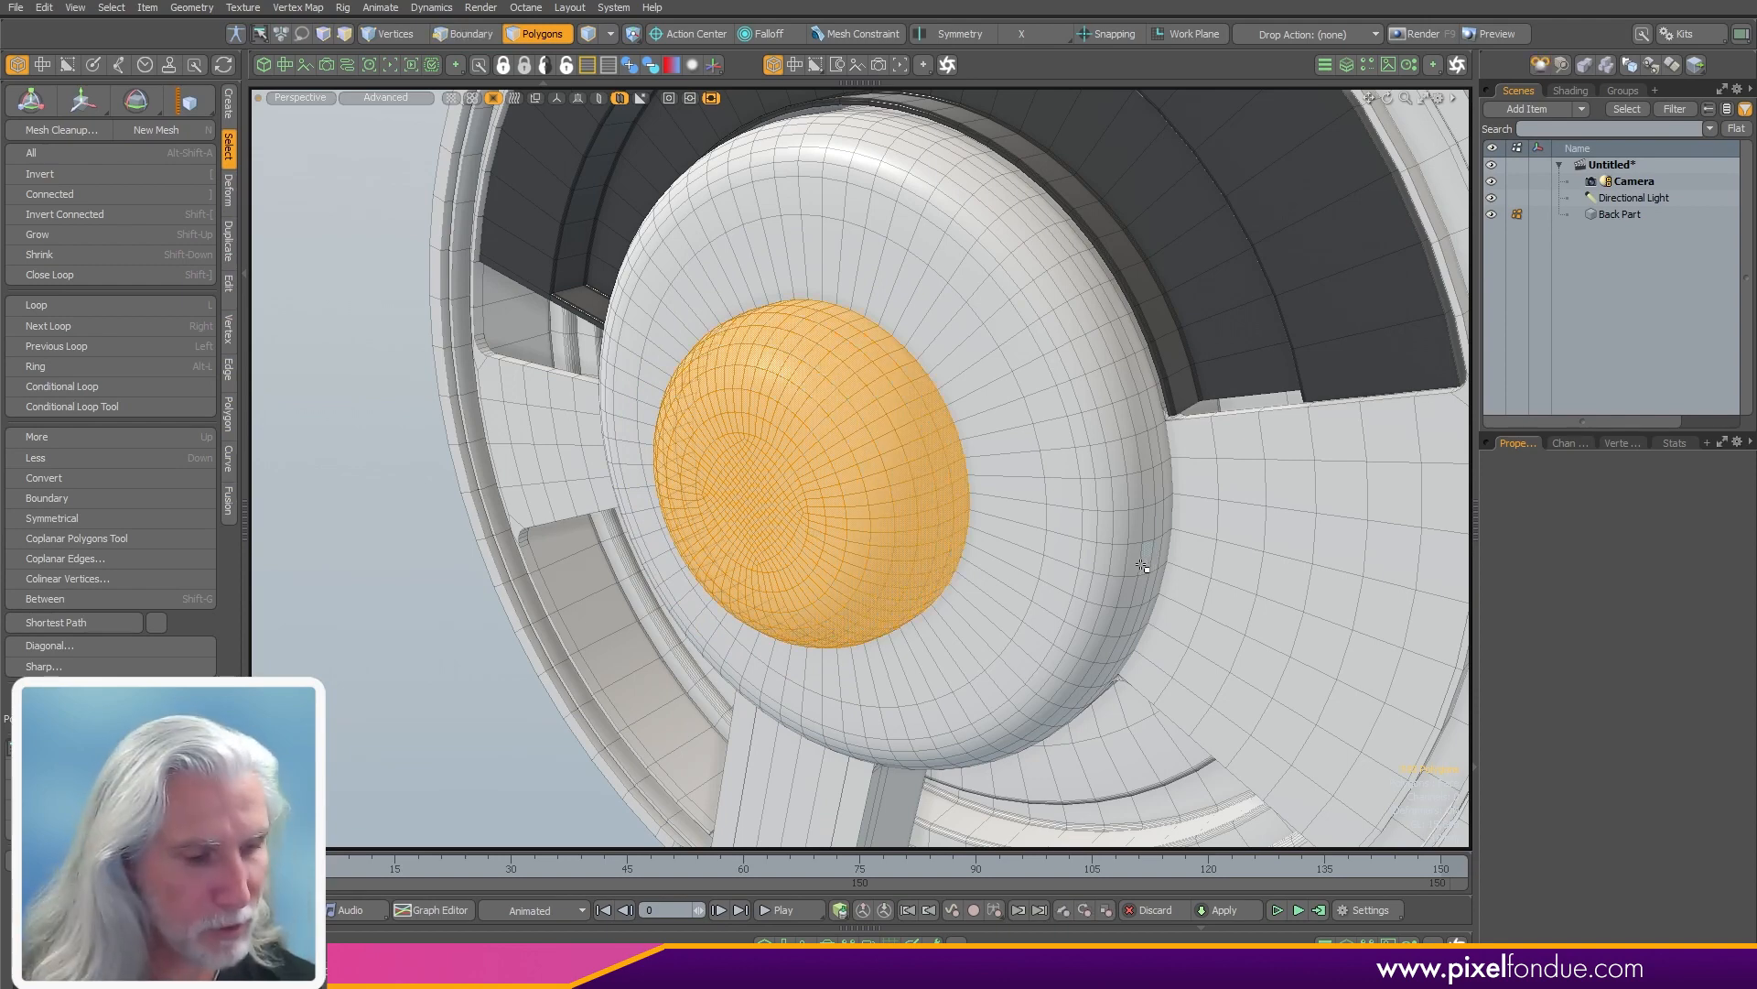
key("Delete")
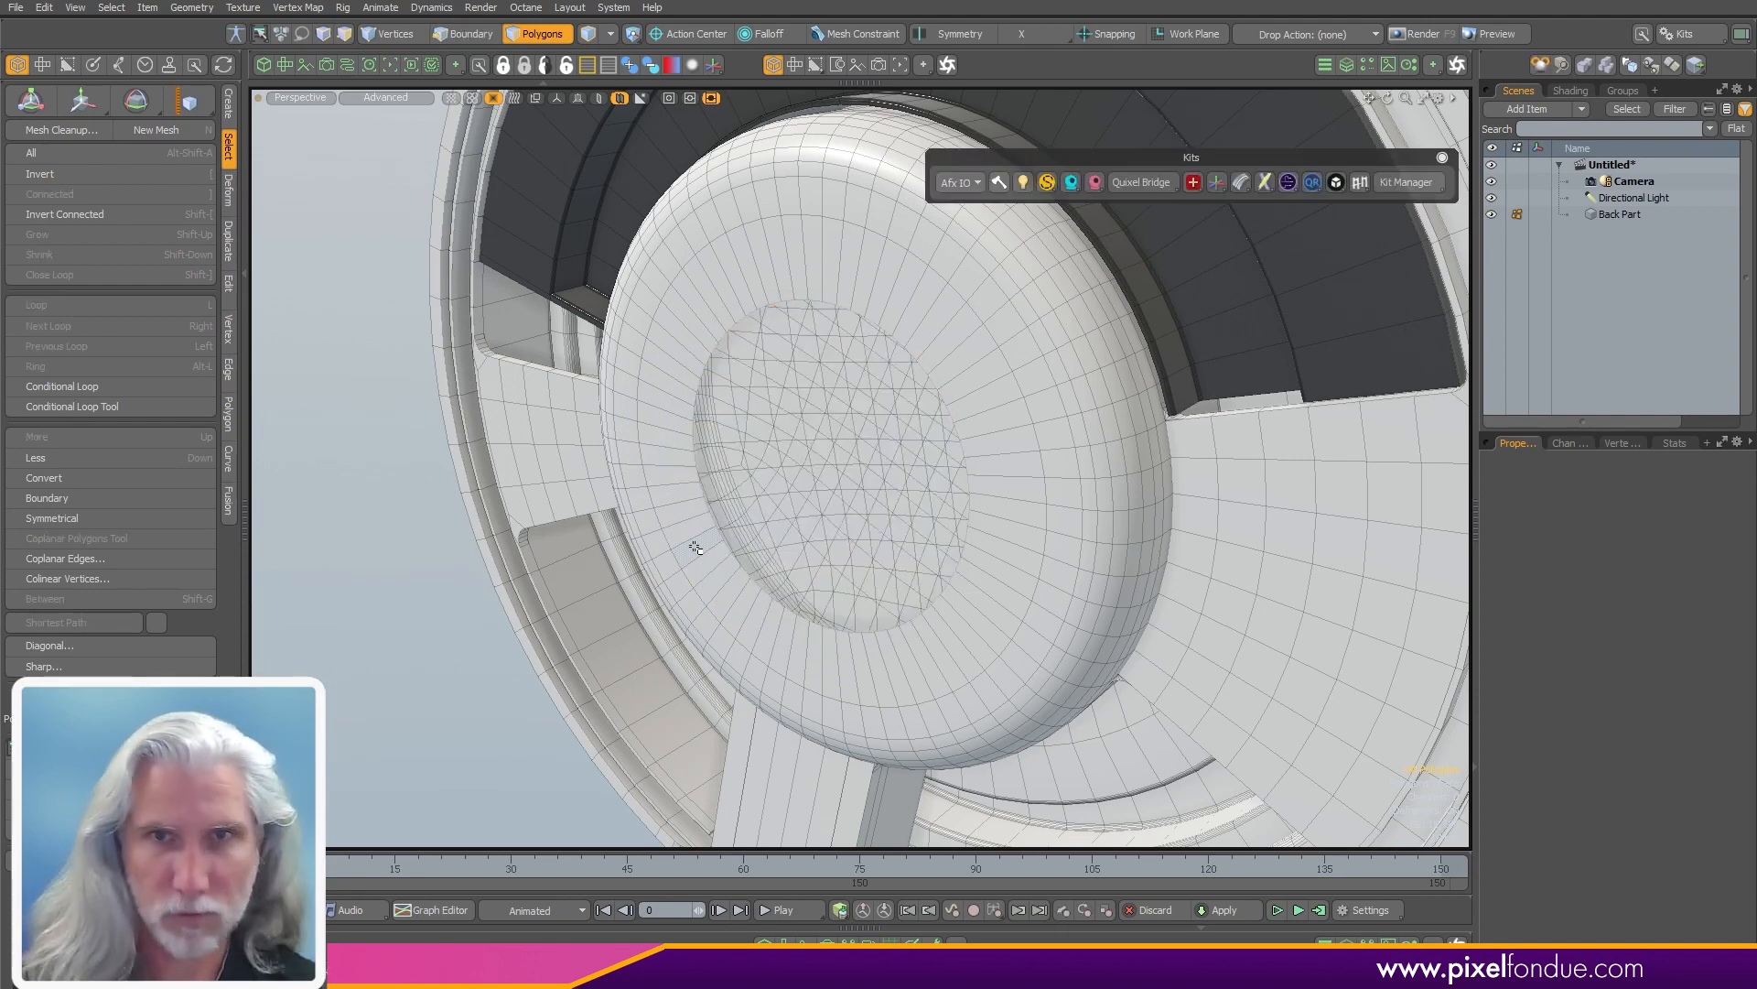
key("ctrl+z")
left_click_drag(695, 547, 769, 457, "alt")
key("shift+h")
scroll(914, 443, "up", 4)
- Select the dome's open border edge loop and close it with a single polygon
key("2")
double_click(665, 681)
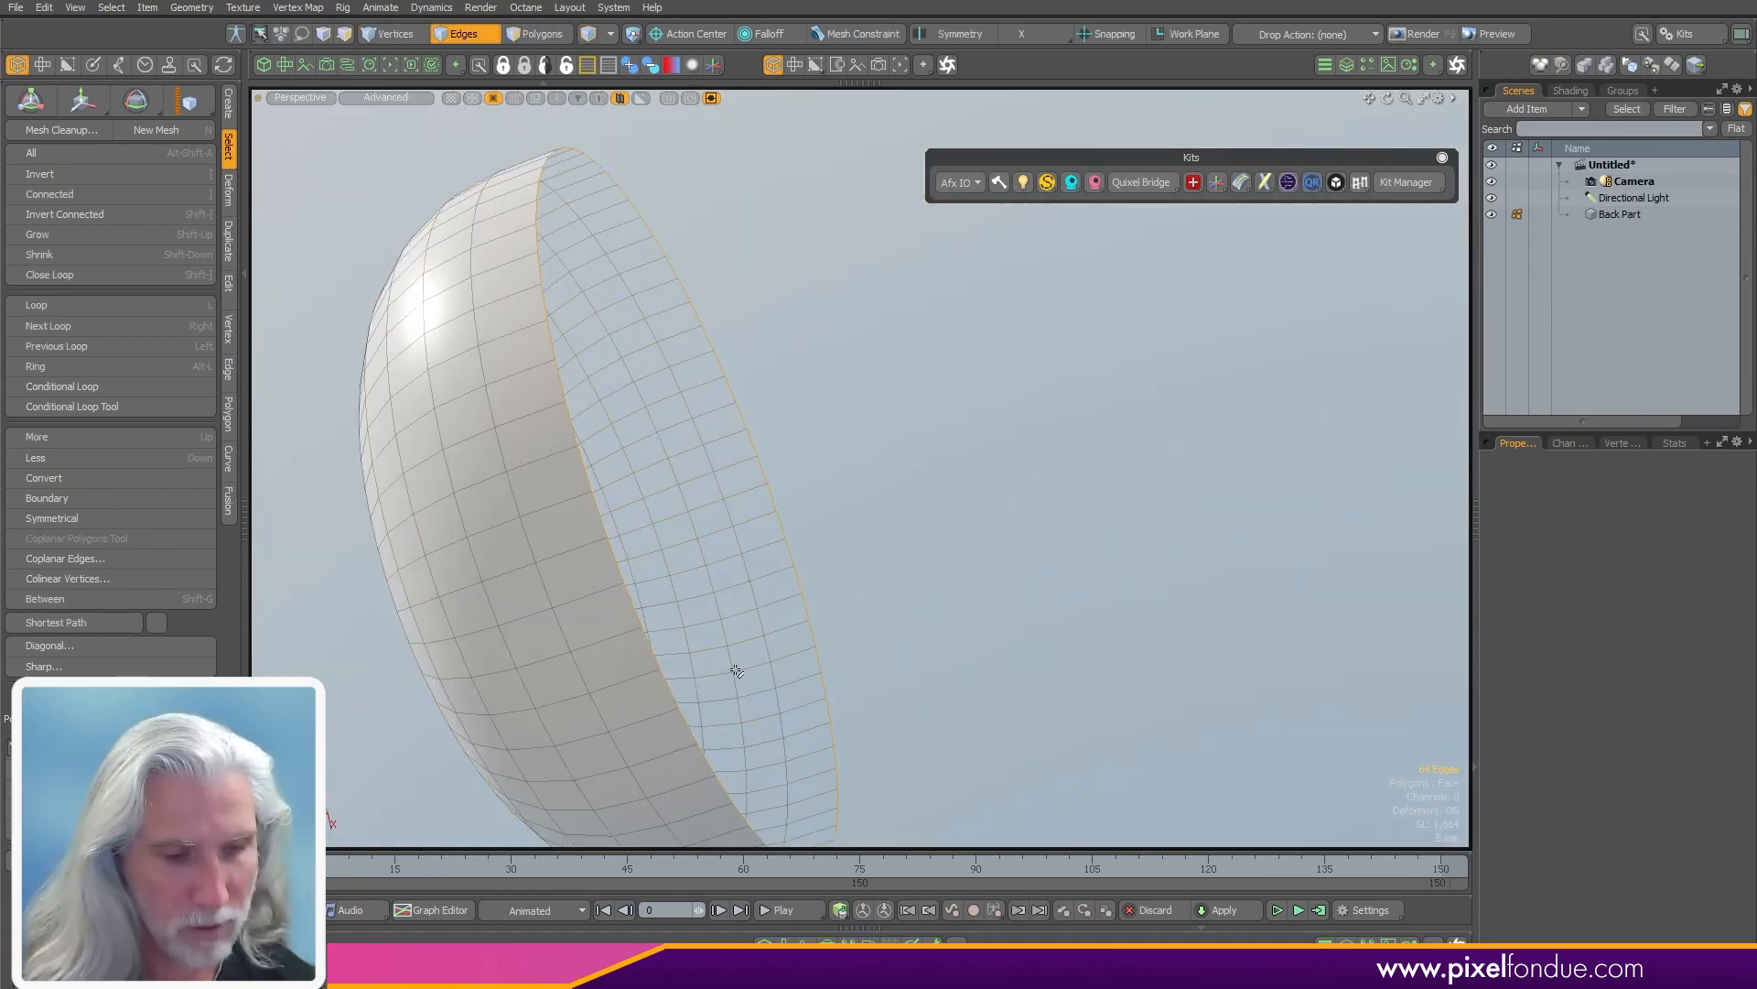
key("p")
key("3")
- Bevel the dome's new back polygon with an inset of 10 mm
left_click(738, 593)
left_click_drag(925, 545, 970, 542, "alt")
key("b")
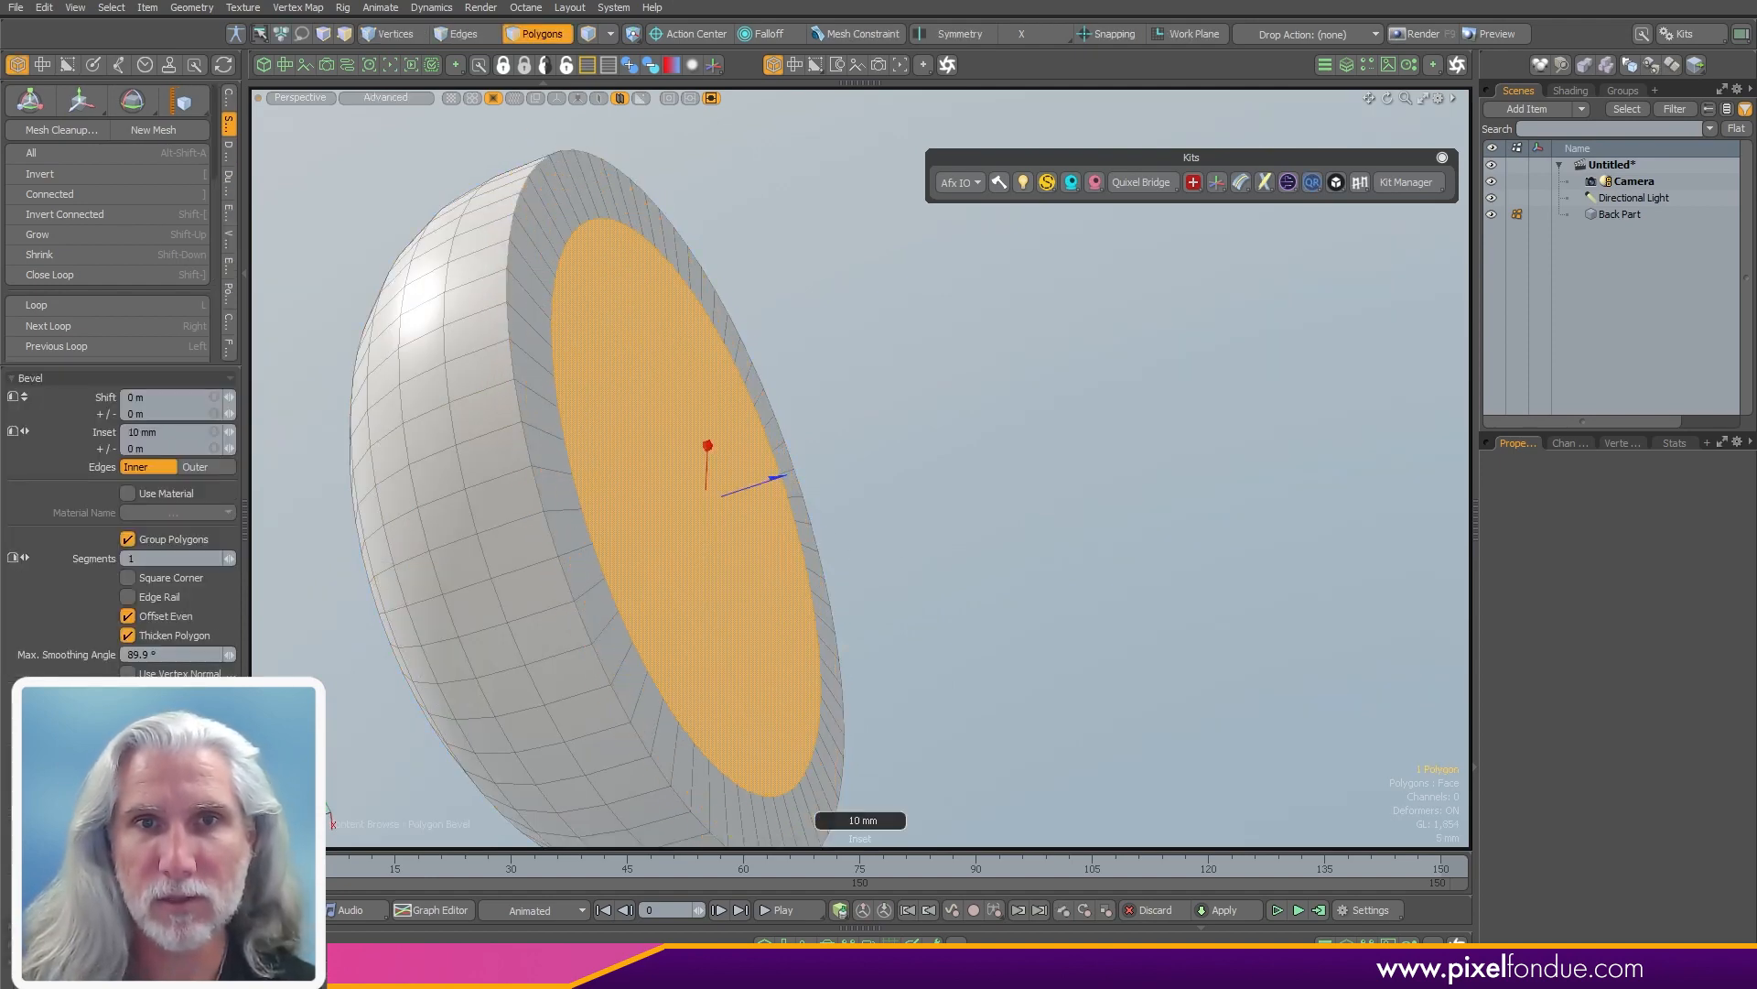
key("space")
- Fill the dome's flat back with a quad grid using the ETEREA Swiss Knife tools on the Back Part mesh
left_click_drag(1110, 514, 1171, 384, "alt")
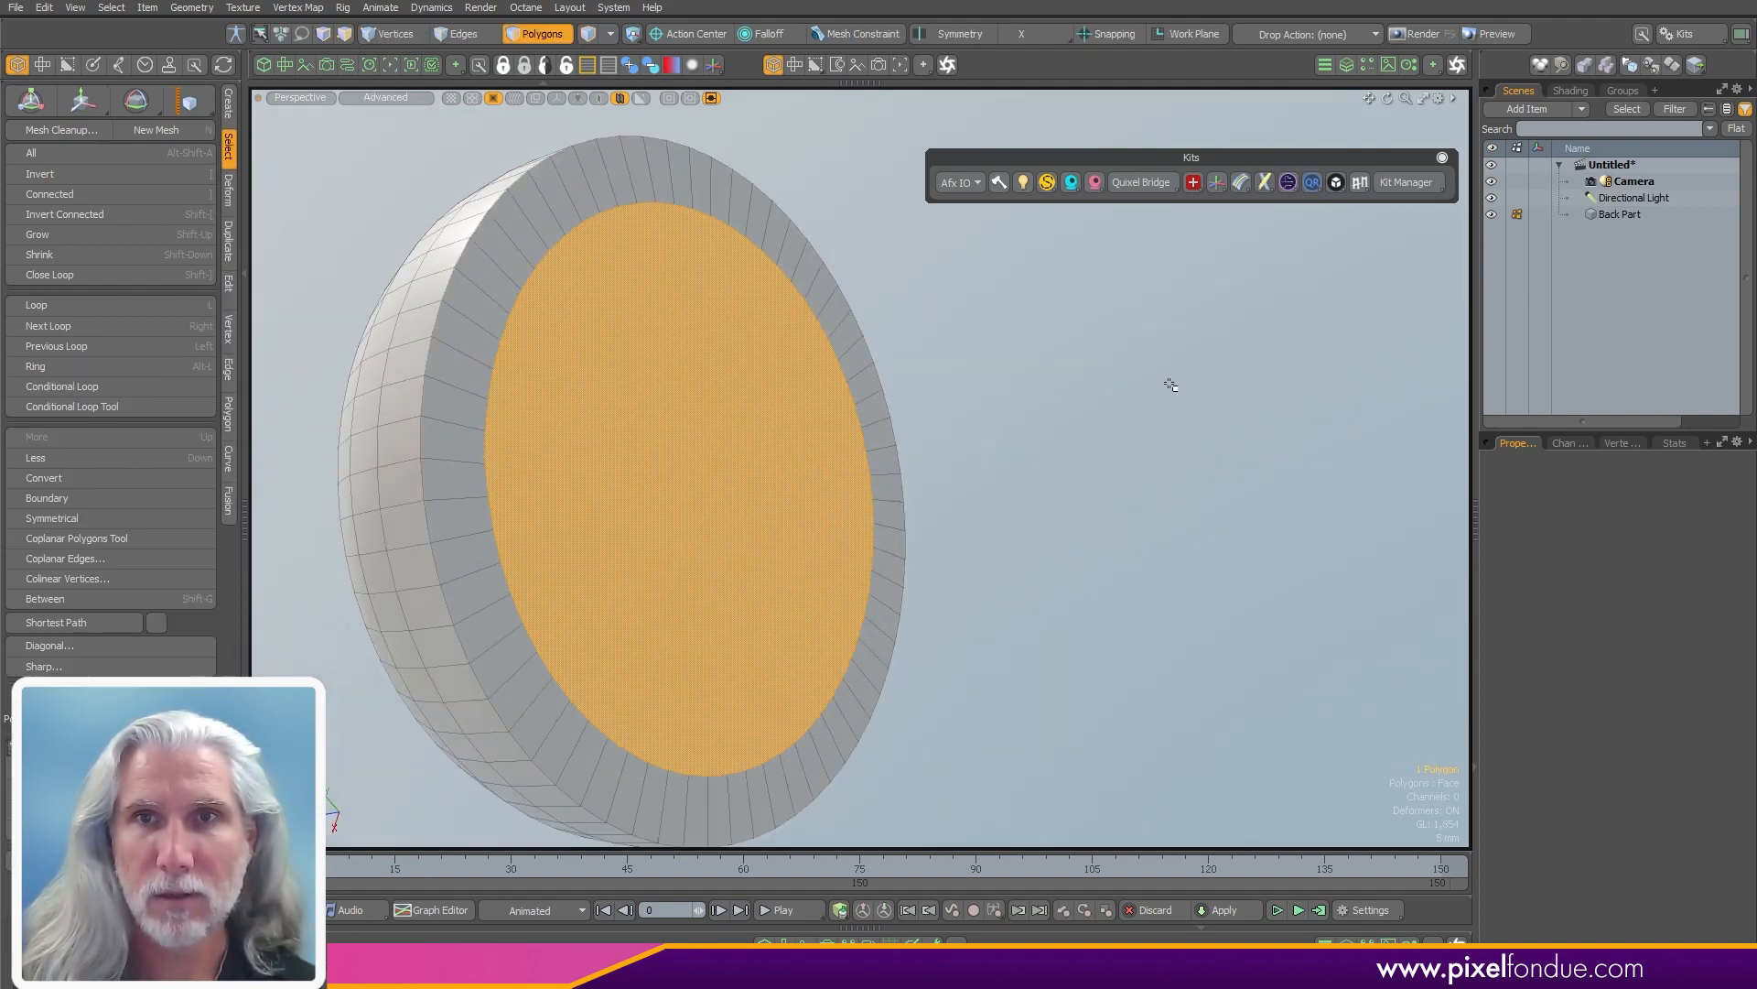
left_click(1579, 214)
left_click(1192, 183)
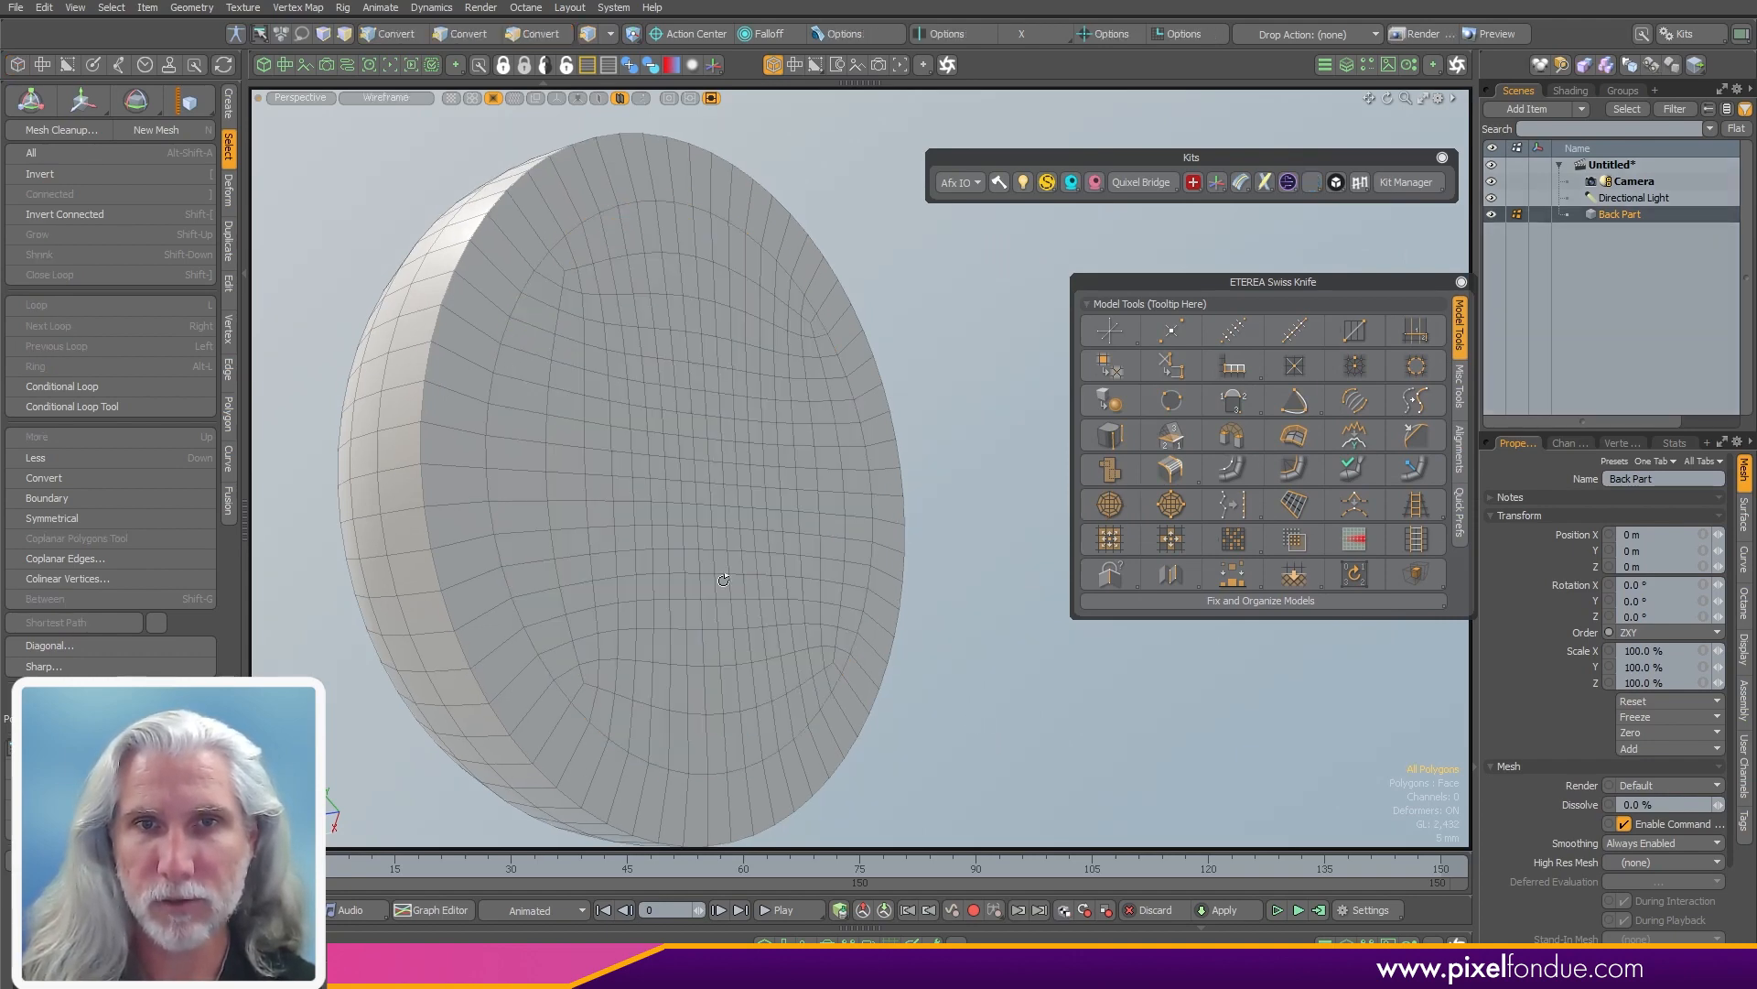
left_click_drag(723, 580, 839, 541, "alt")
- Unhide the rest of the mesh and delete the unwanted connected polygons at the knob
key("u")
left_click_drag(720, 540, 847, 519, "alt")
left_click_drag(847, 519, 892, 439, "alt")
double_click(841, 541)
key("Delete")
left_click_drag(892, 439, 929, 356, "ctrl+alt")
- Select the edge loop around the opening in the knob's front and extend it inward to form the recess wall
key("2")
double_click(877, 473)
left_click_drag(877, 473, 631, 303, "alt")
key("3")
double_click(895, 392)
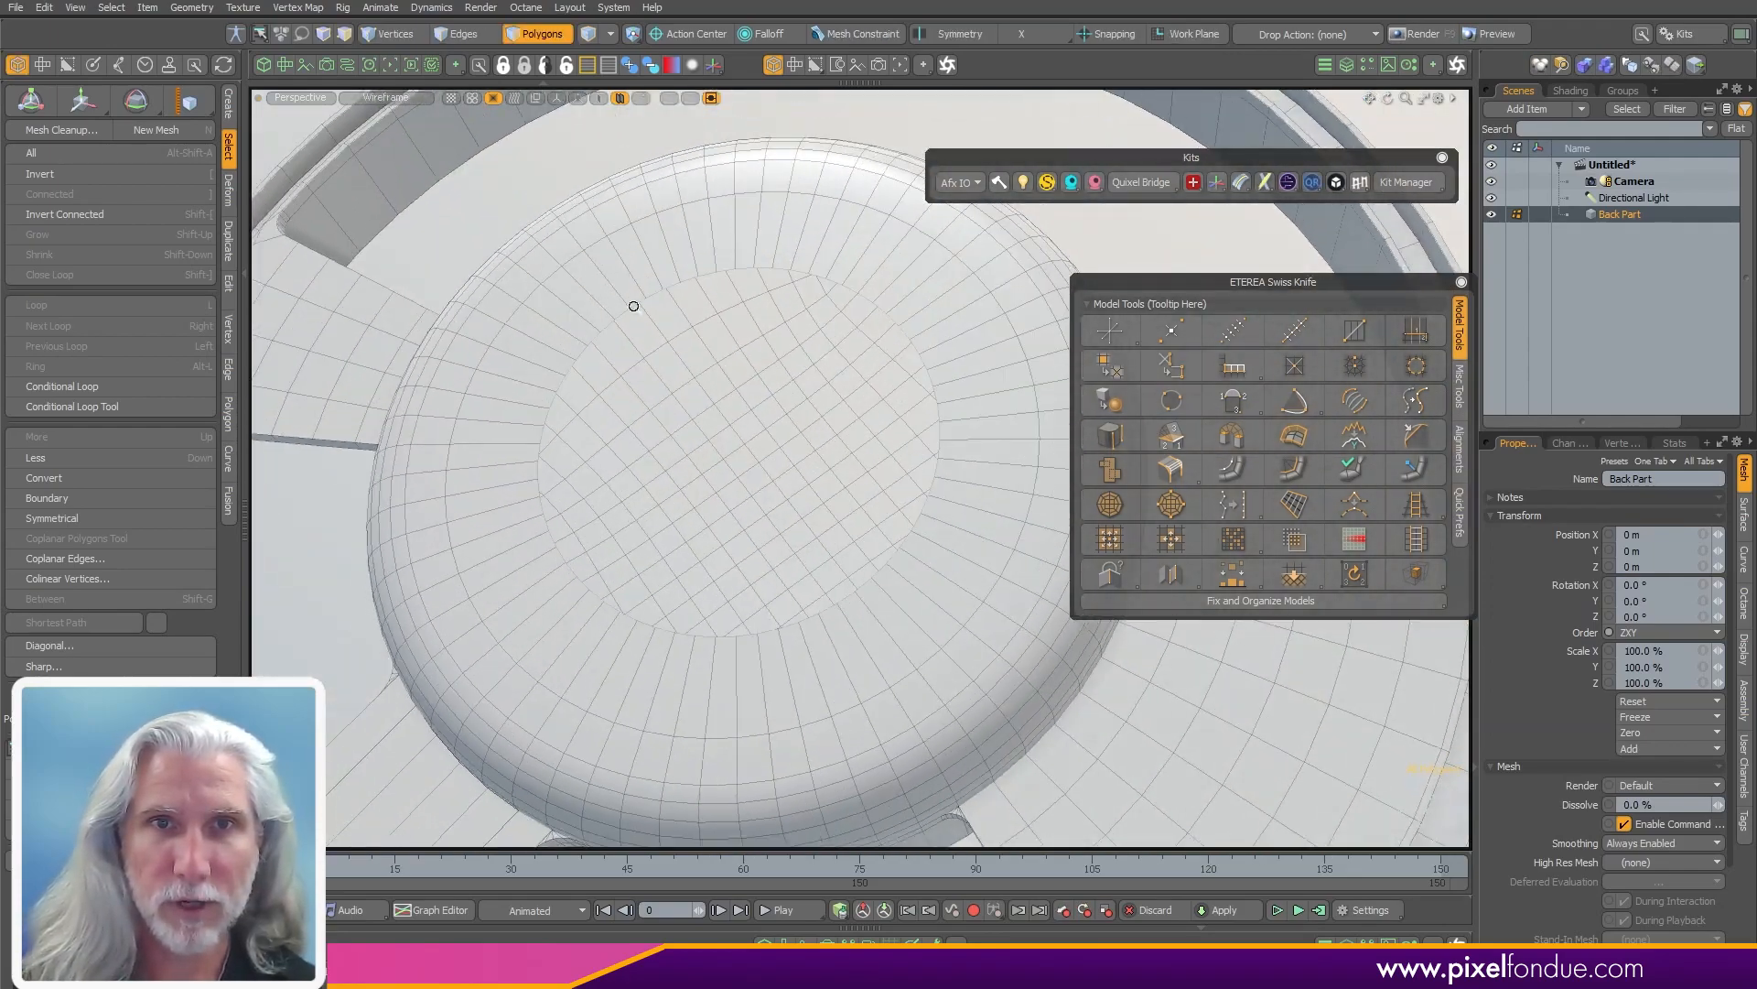
scroll(633, 304, "up", 4)
key("2")
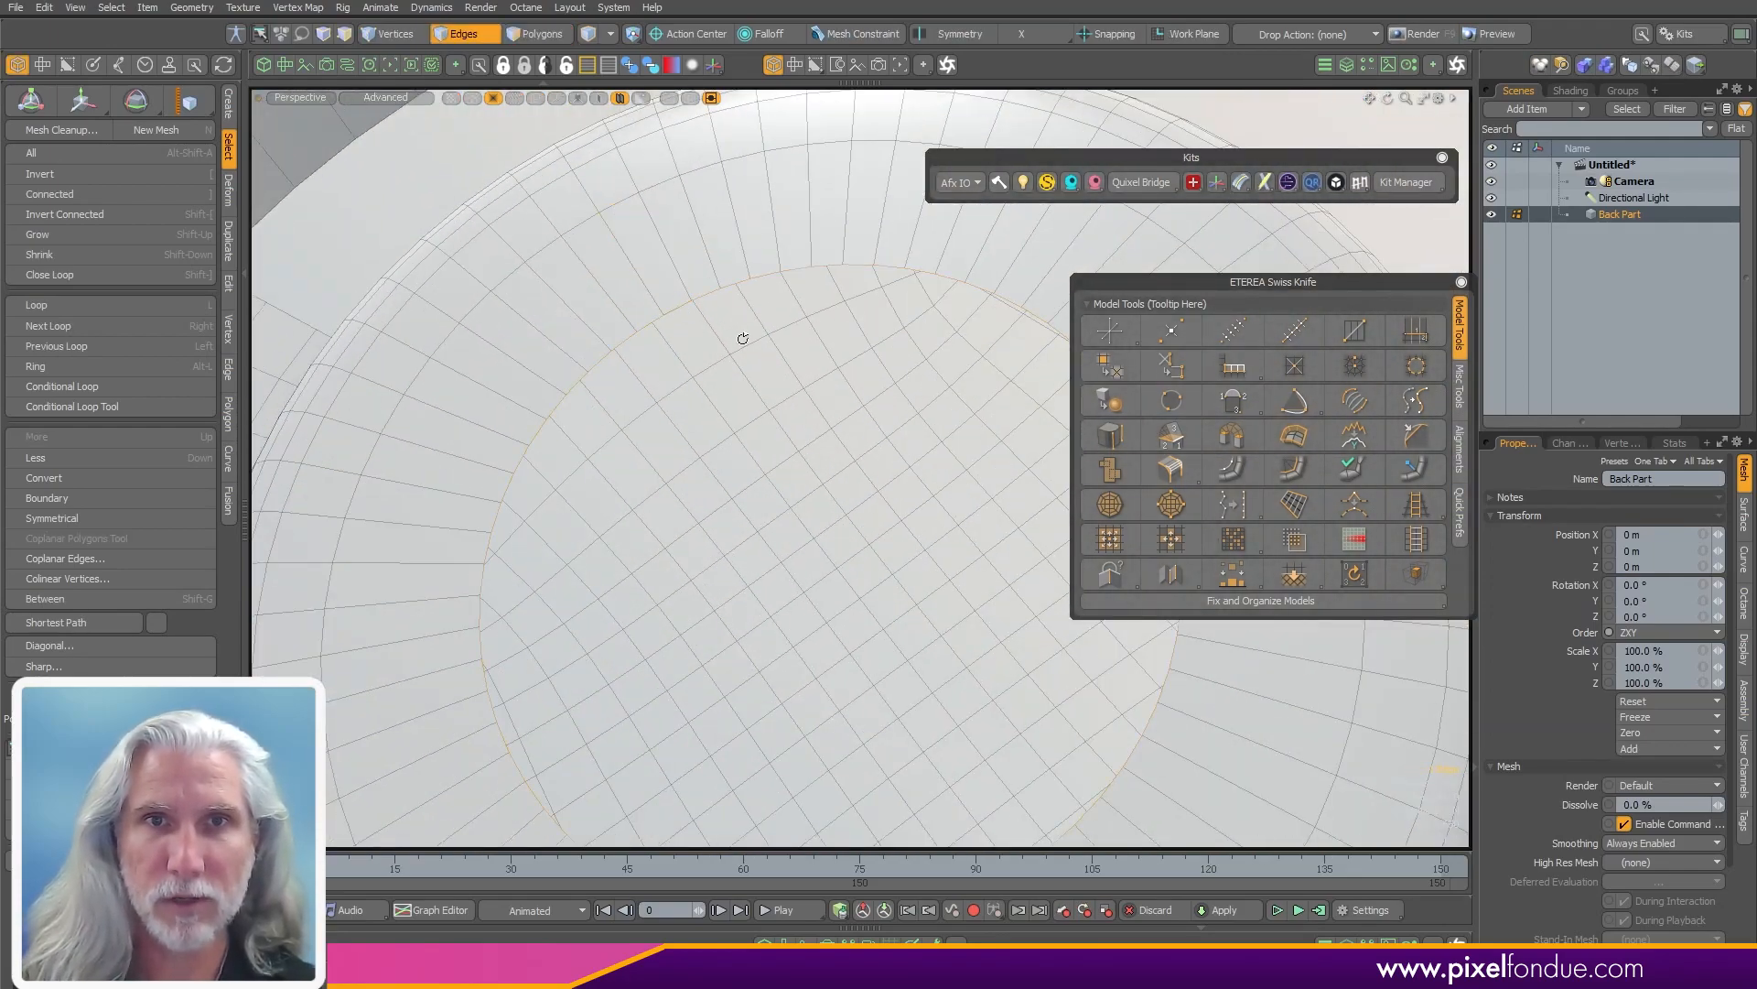
scroll(775, 419, "down", 4)
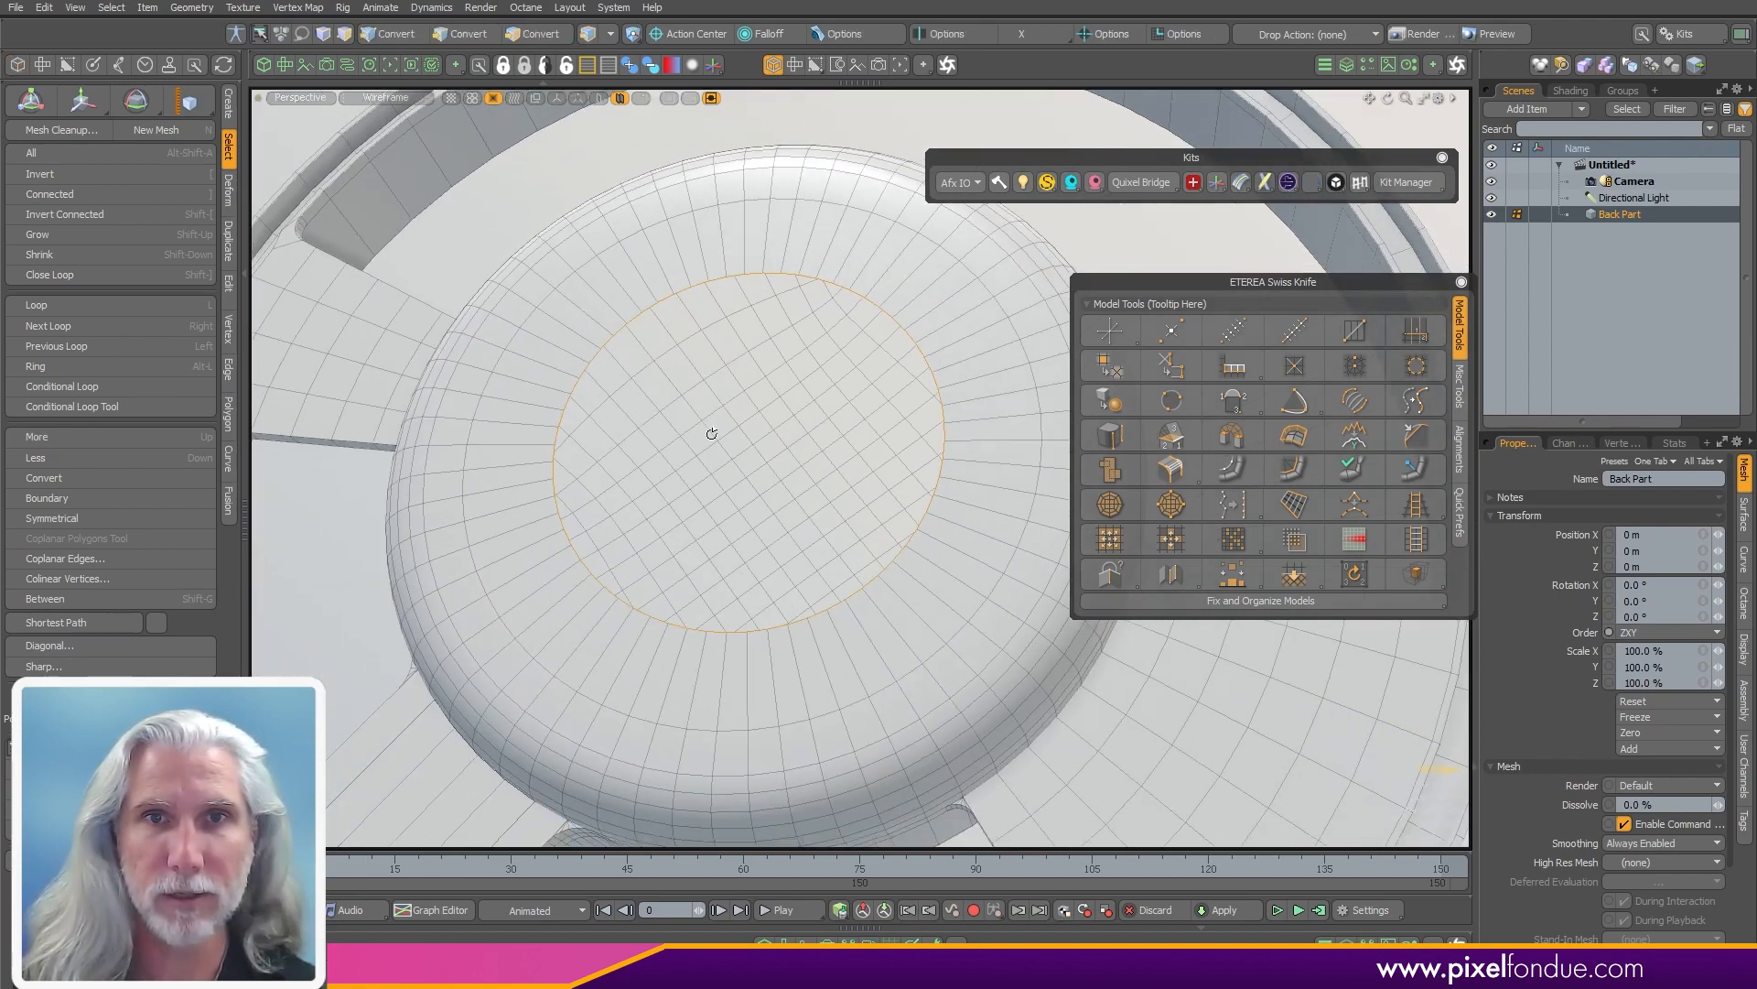
left_click_drag(710, 322, 805, 433, "alt")
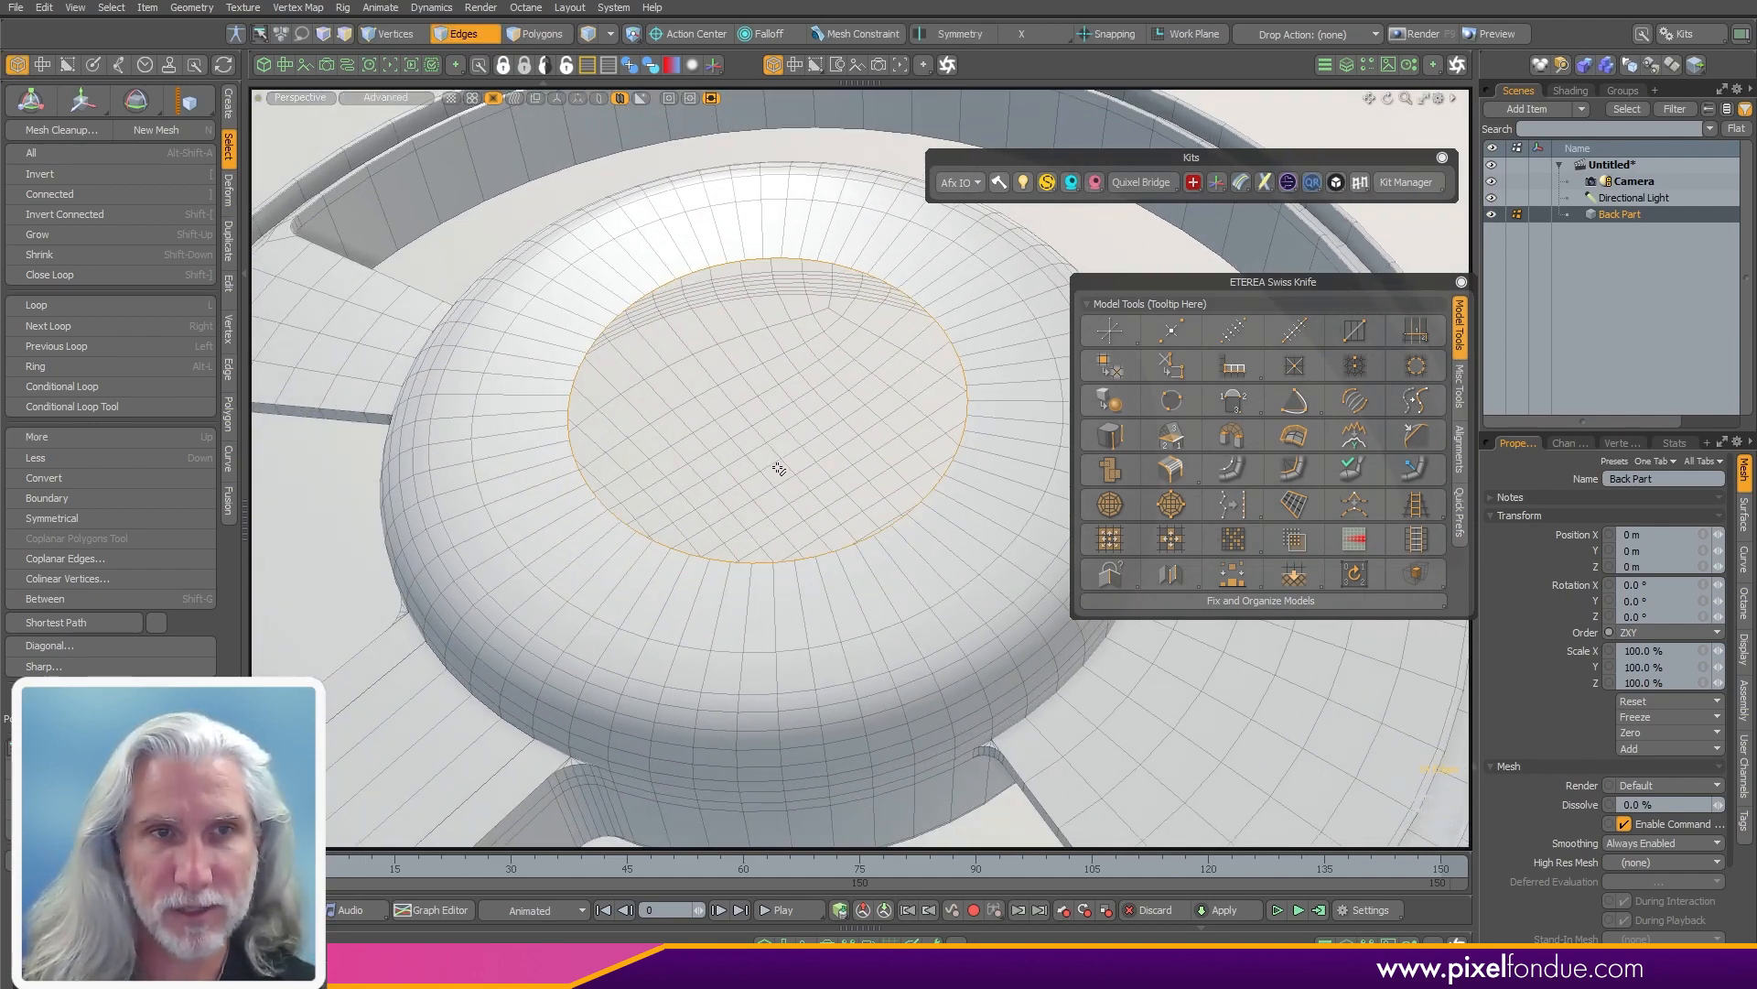
key("z")
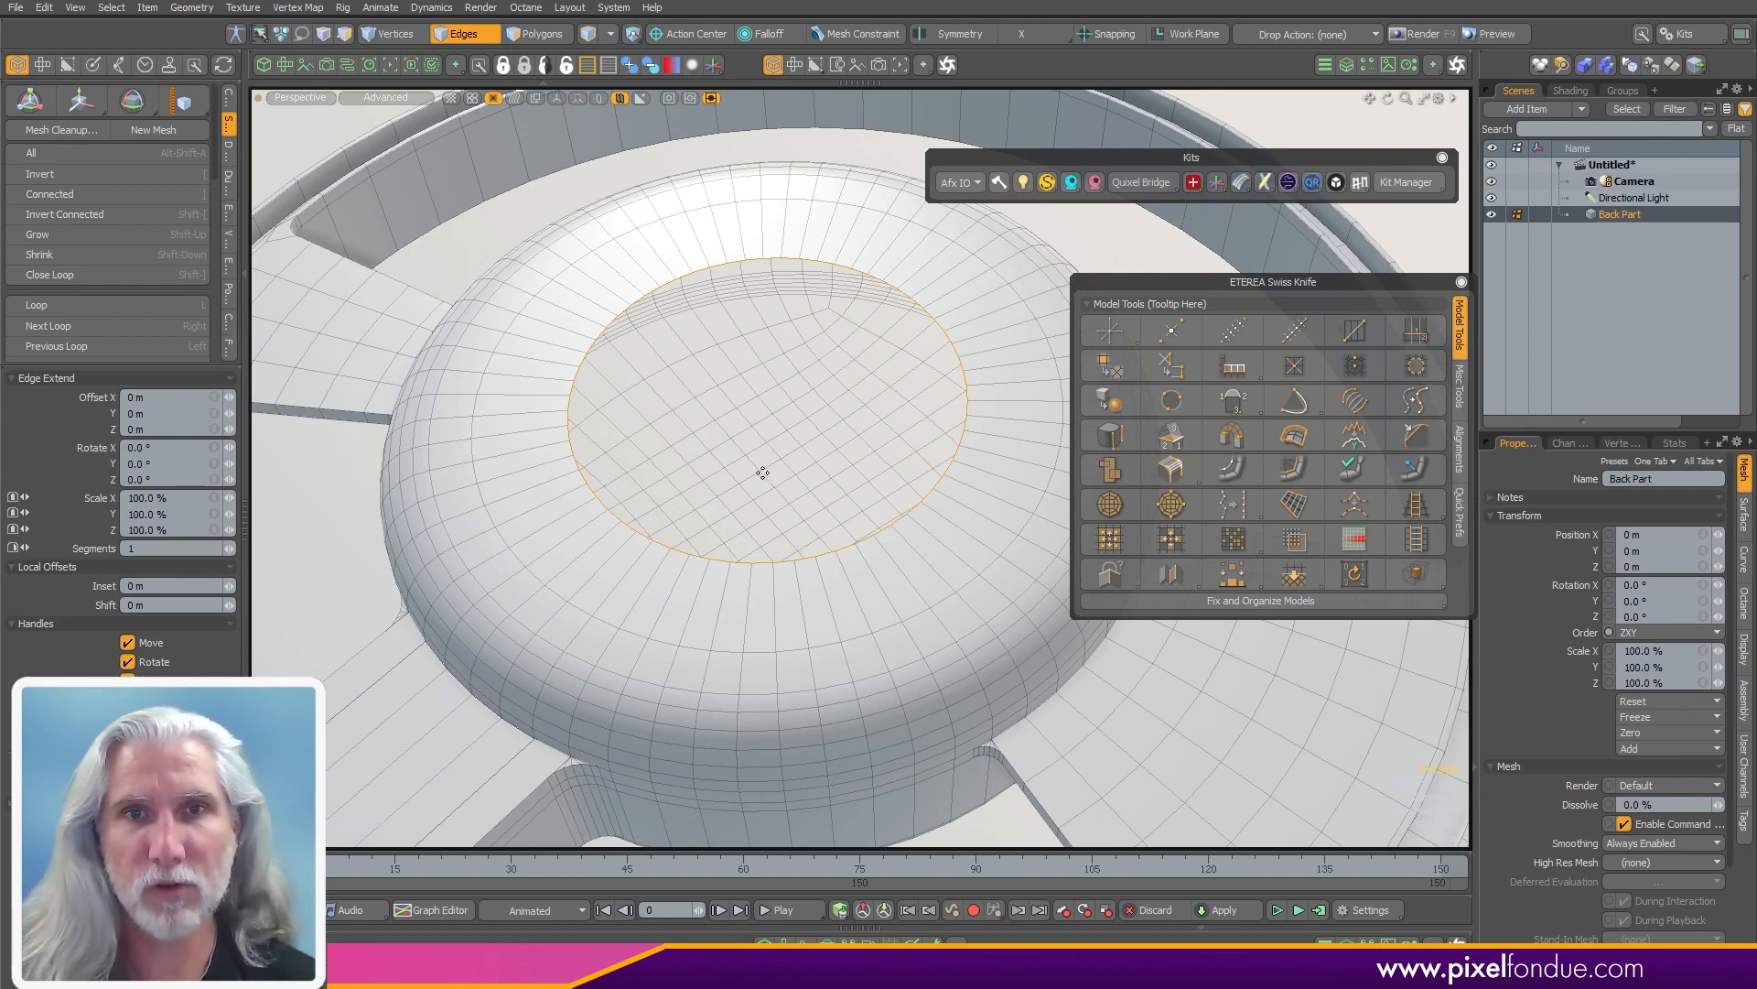
left_click_drag(799, 462, 762, 549, "ctrl+alt")
left_click(749, 434)
- Close the extended inner edge loop with a polygon and fill it with a quad grid using the ETEREA Swiss Knife tools
scroll(761, 352, "up", 3)
key("space")
key("p")
key("3")
left_click(763, 550)
left_click(1116, 505)
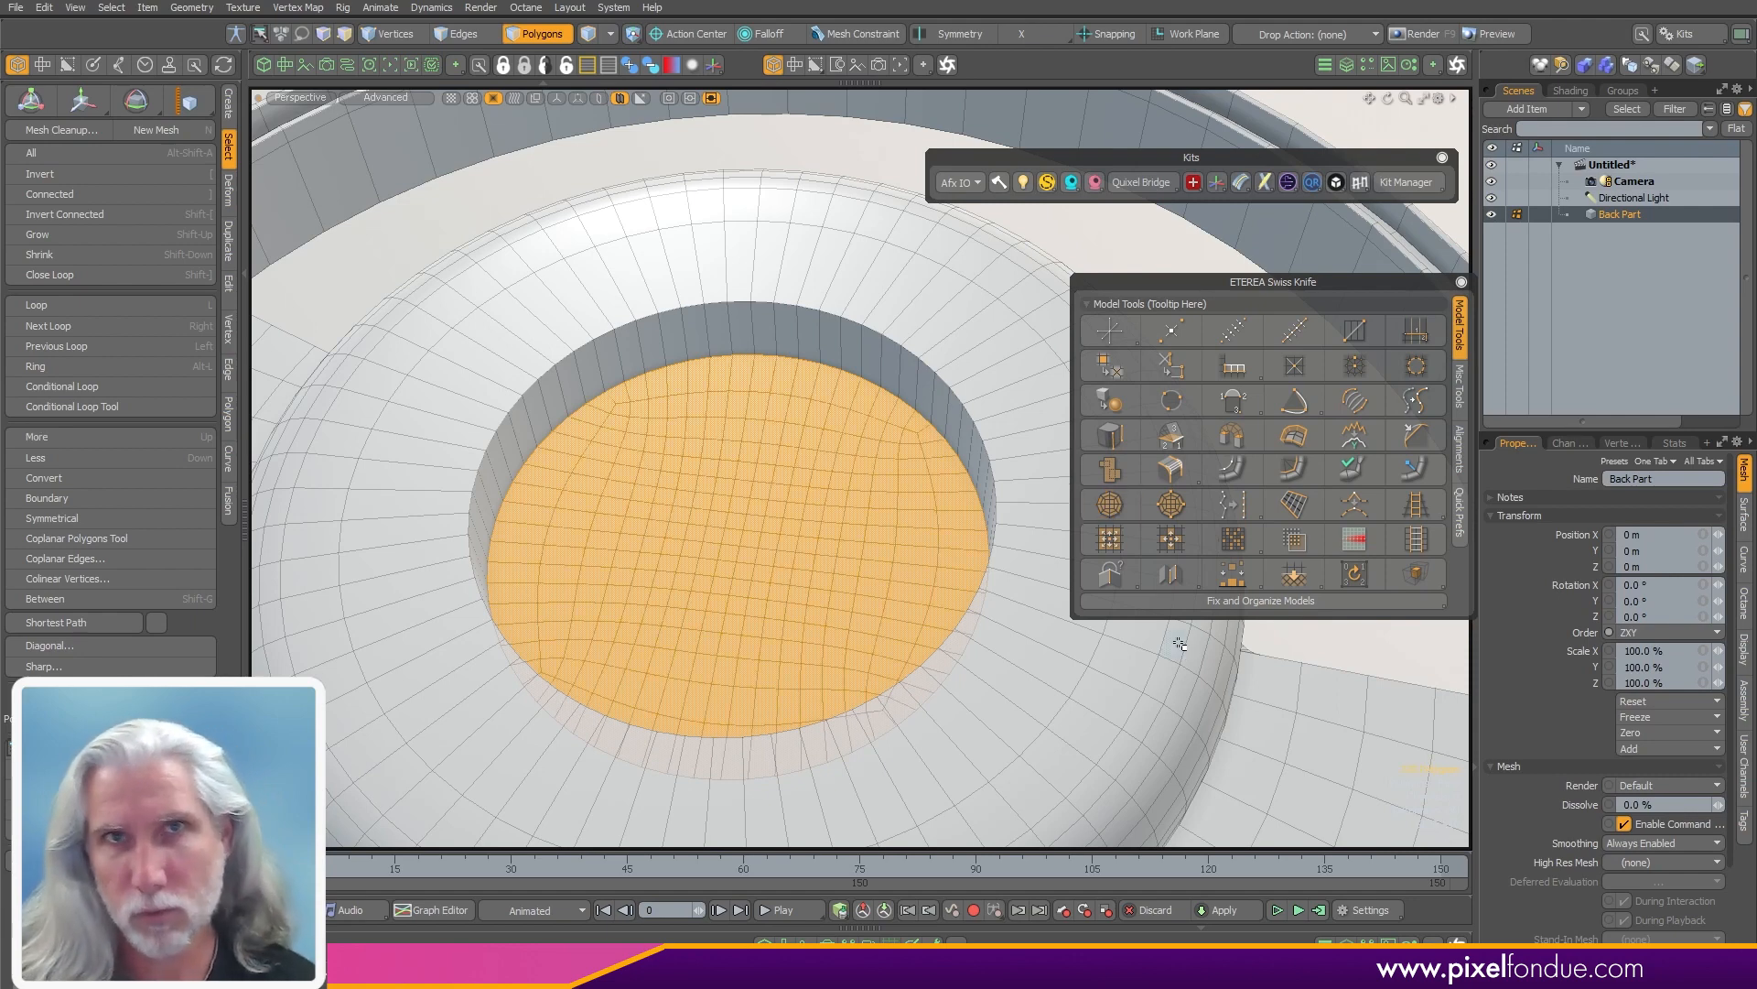
left_click(1314, 643)
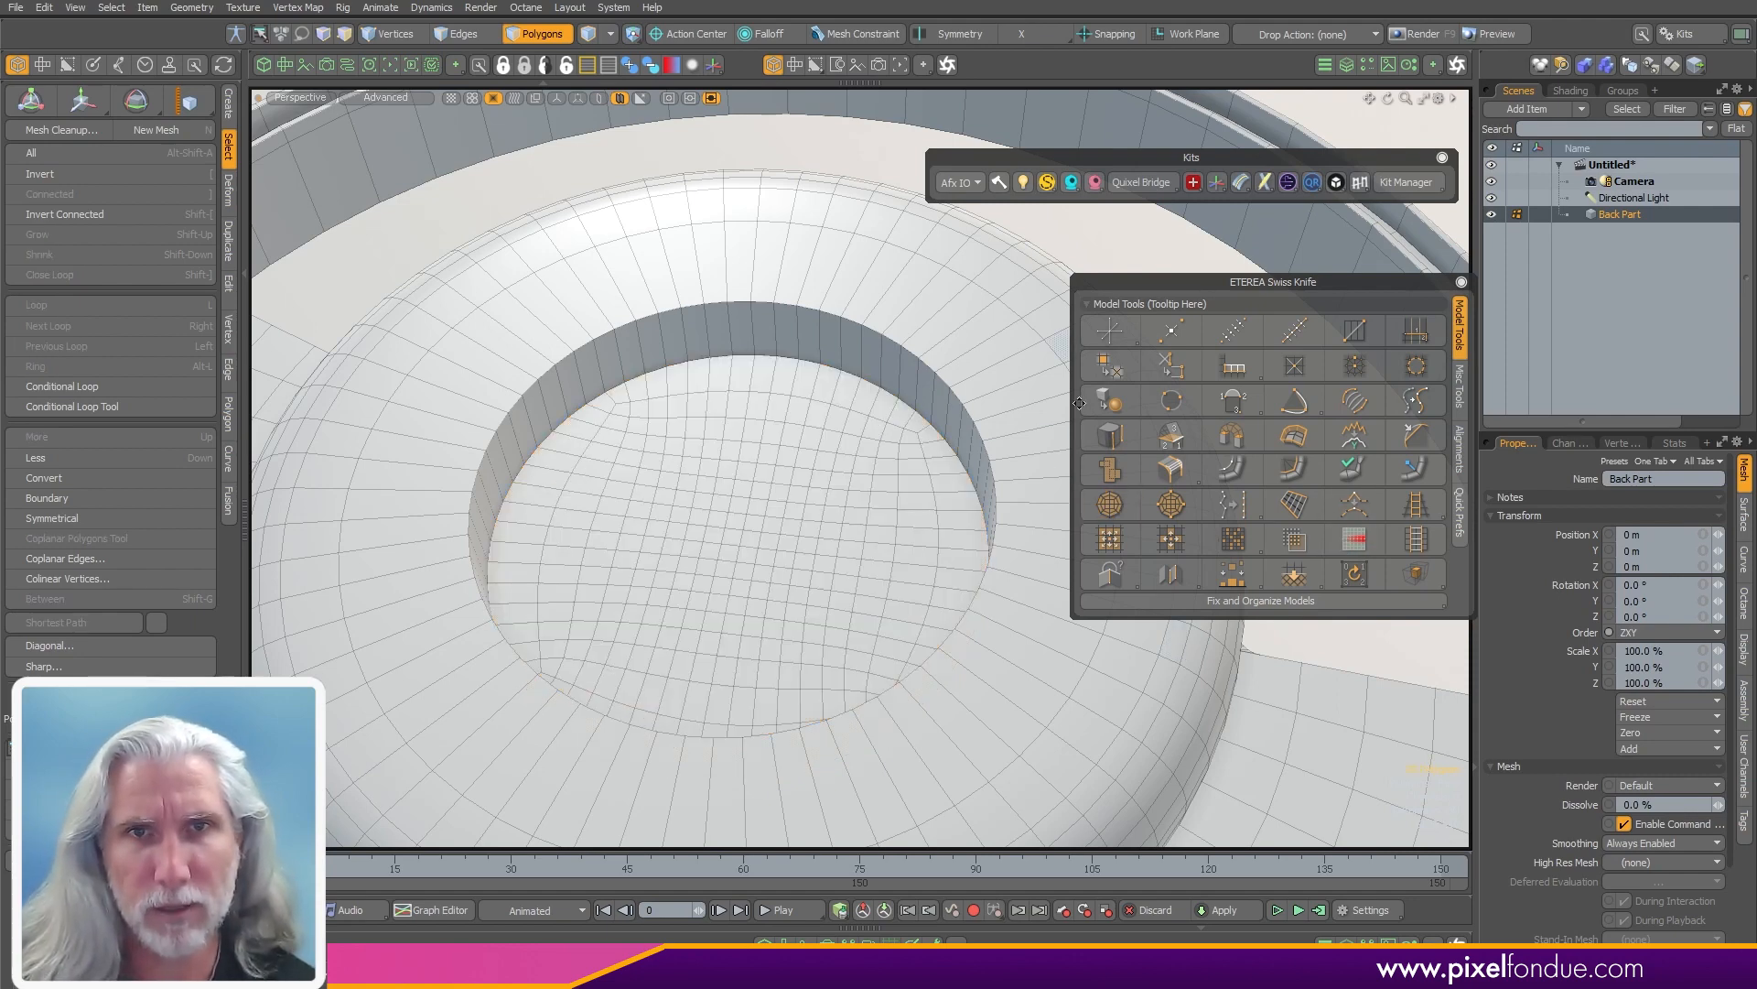
- Bevel the recess's outer rim and floor edge loops with an inset of about 1.06 mm and round level 3
scroll(714, 381, "up", 2)
key("2")
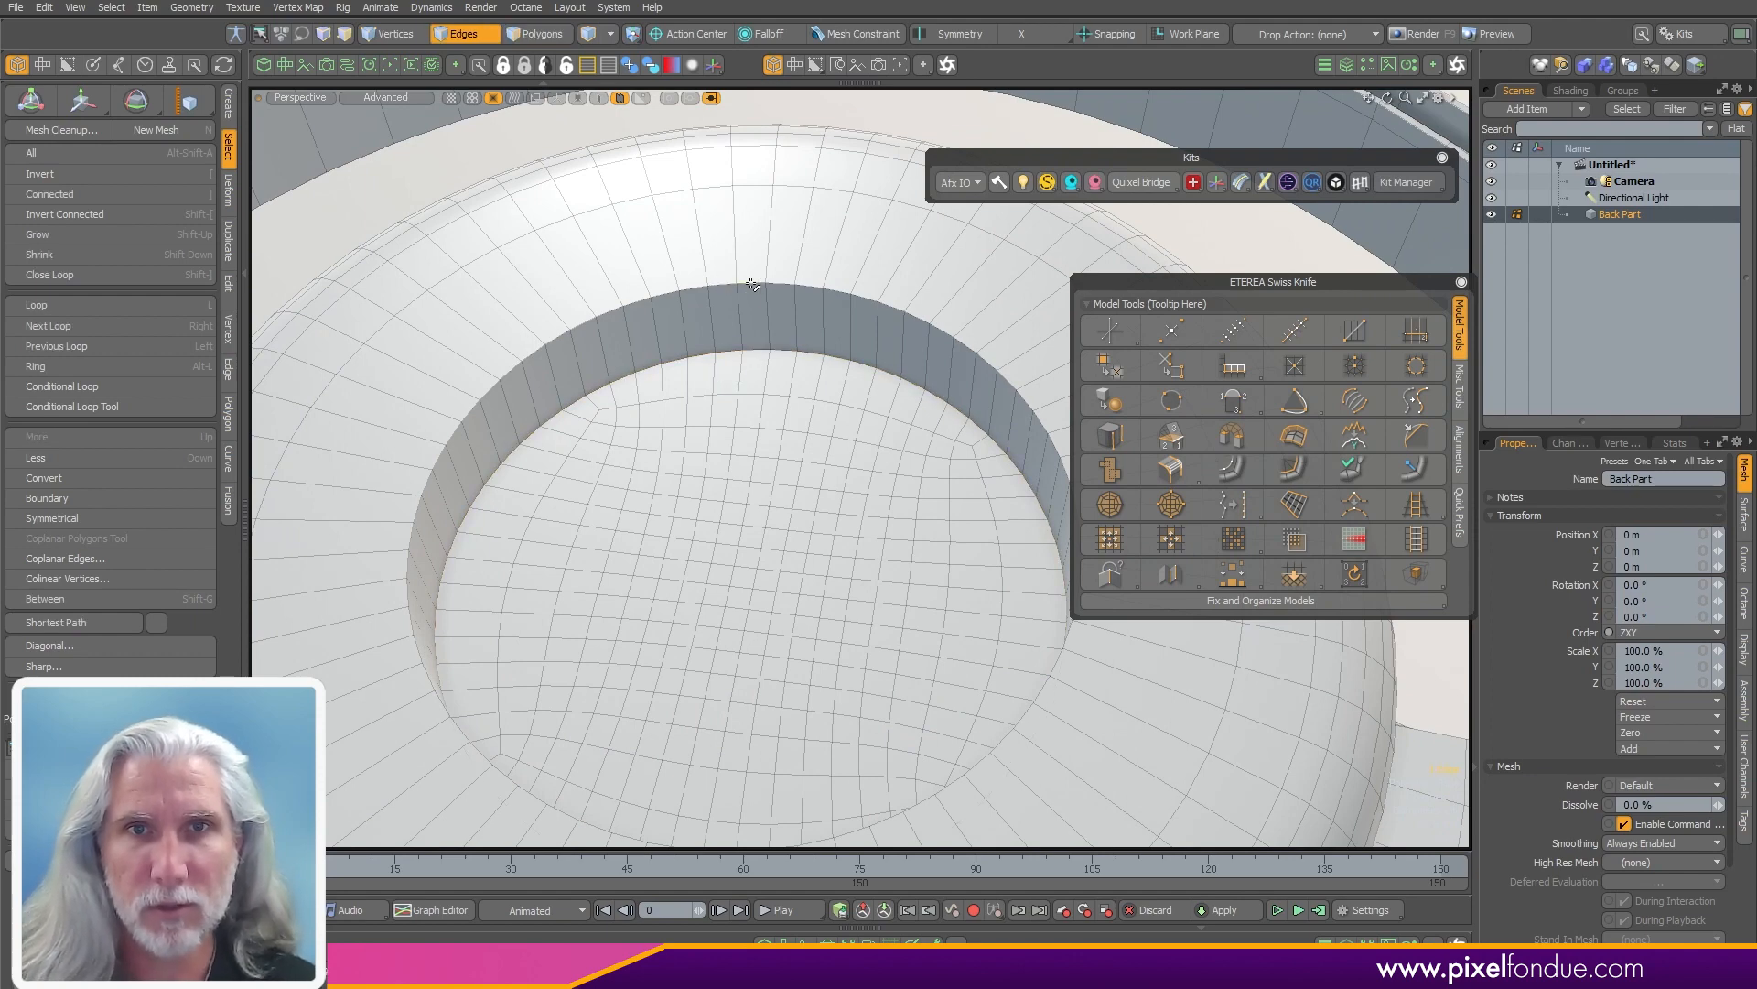
scroll(728, 371, "up", 3)
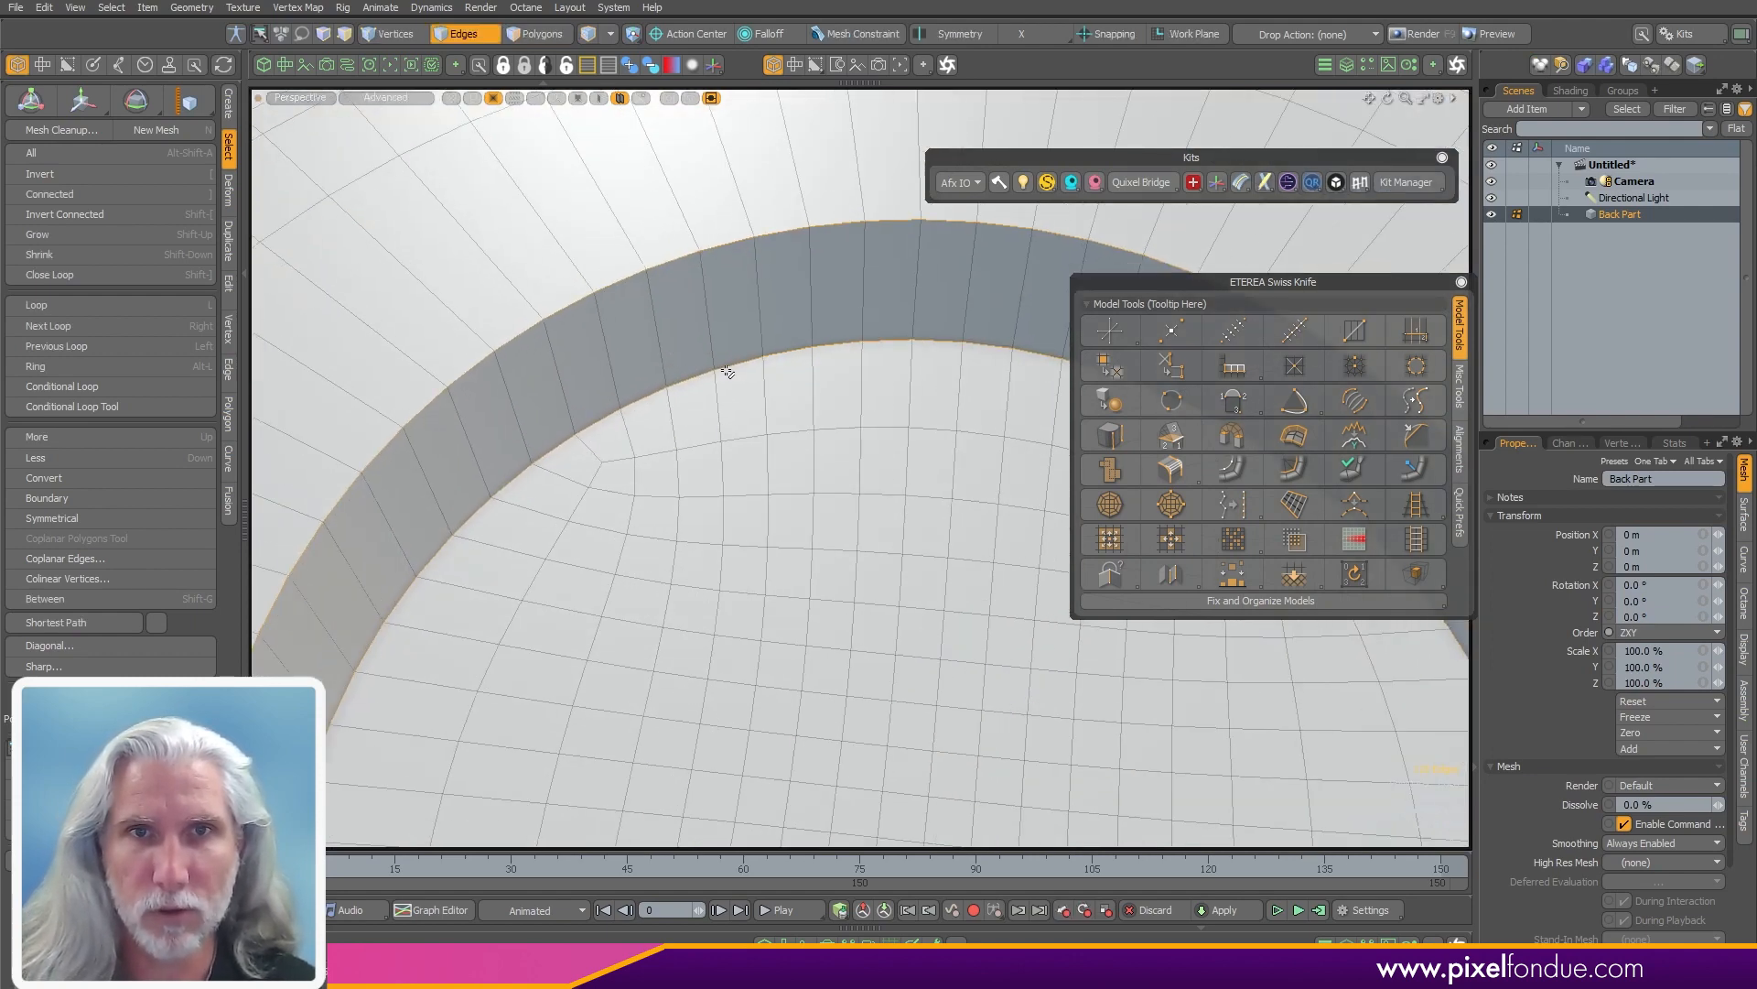
key("b")
scroll(714, 365, "up", 3)
left_click_drag(702, 357, 762, 357)
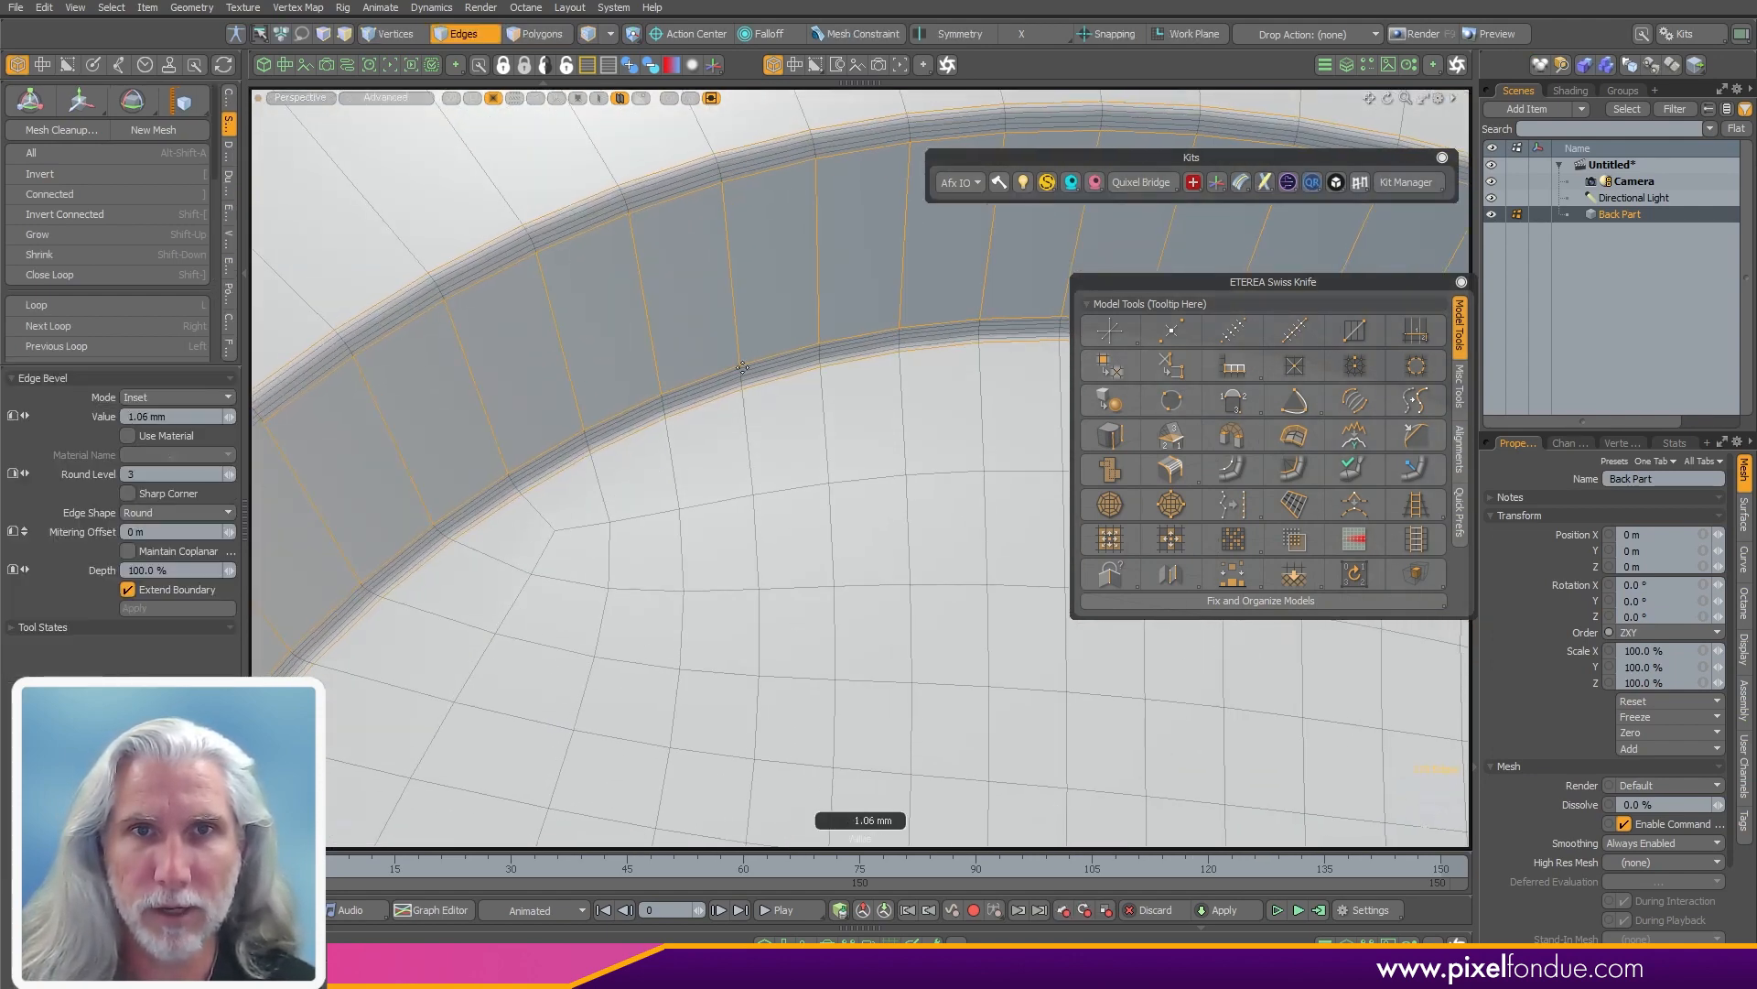
key("space")
- Select the whole domed cap and move it -3.2 mm along Z relative to the knob's recess
scroll(765, 420, "down", 5)
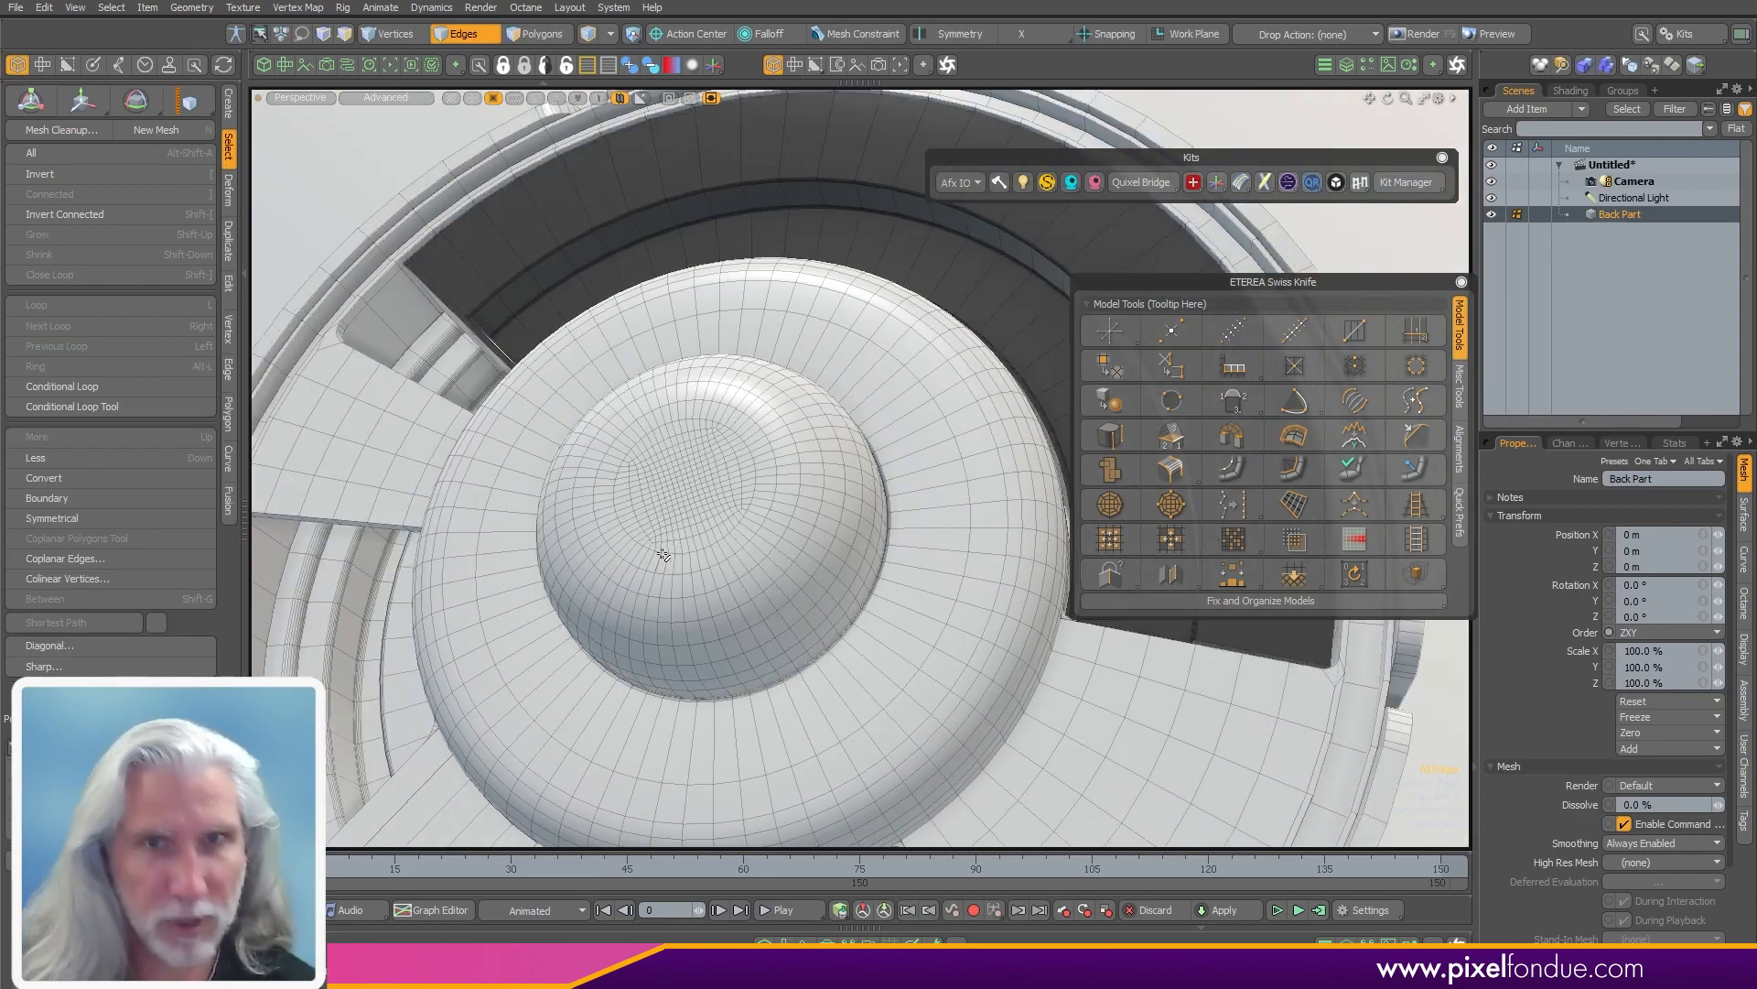
left_click_drag(682, 528, 659, 631, "alt")
key("3")
double_click(791, 541)
key("r")
key("w")
scroll(989, 498, "down", 4)
- Assign the Metal material to the domed cap, close the floating ETEREA Swiss Knife and Kits palettes, and deselect the cap
key("m")
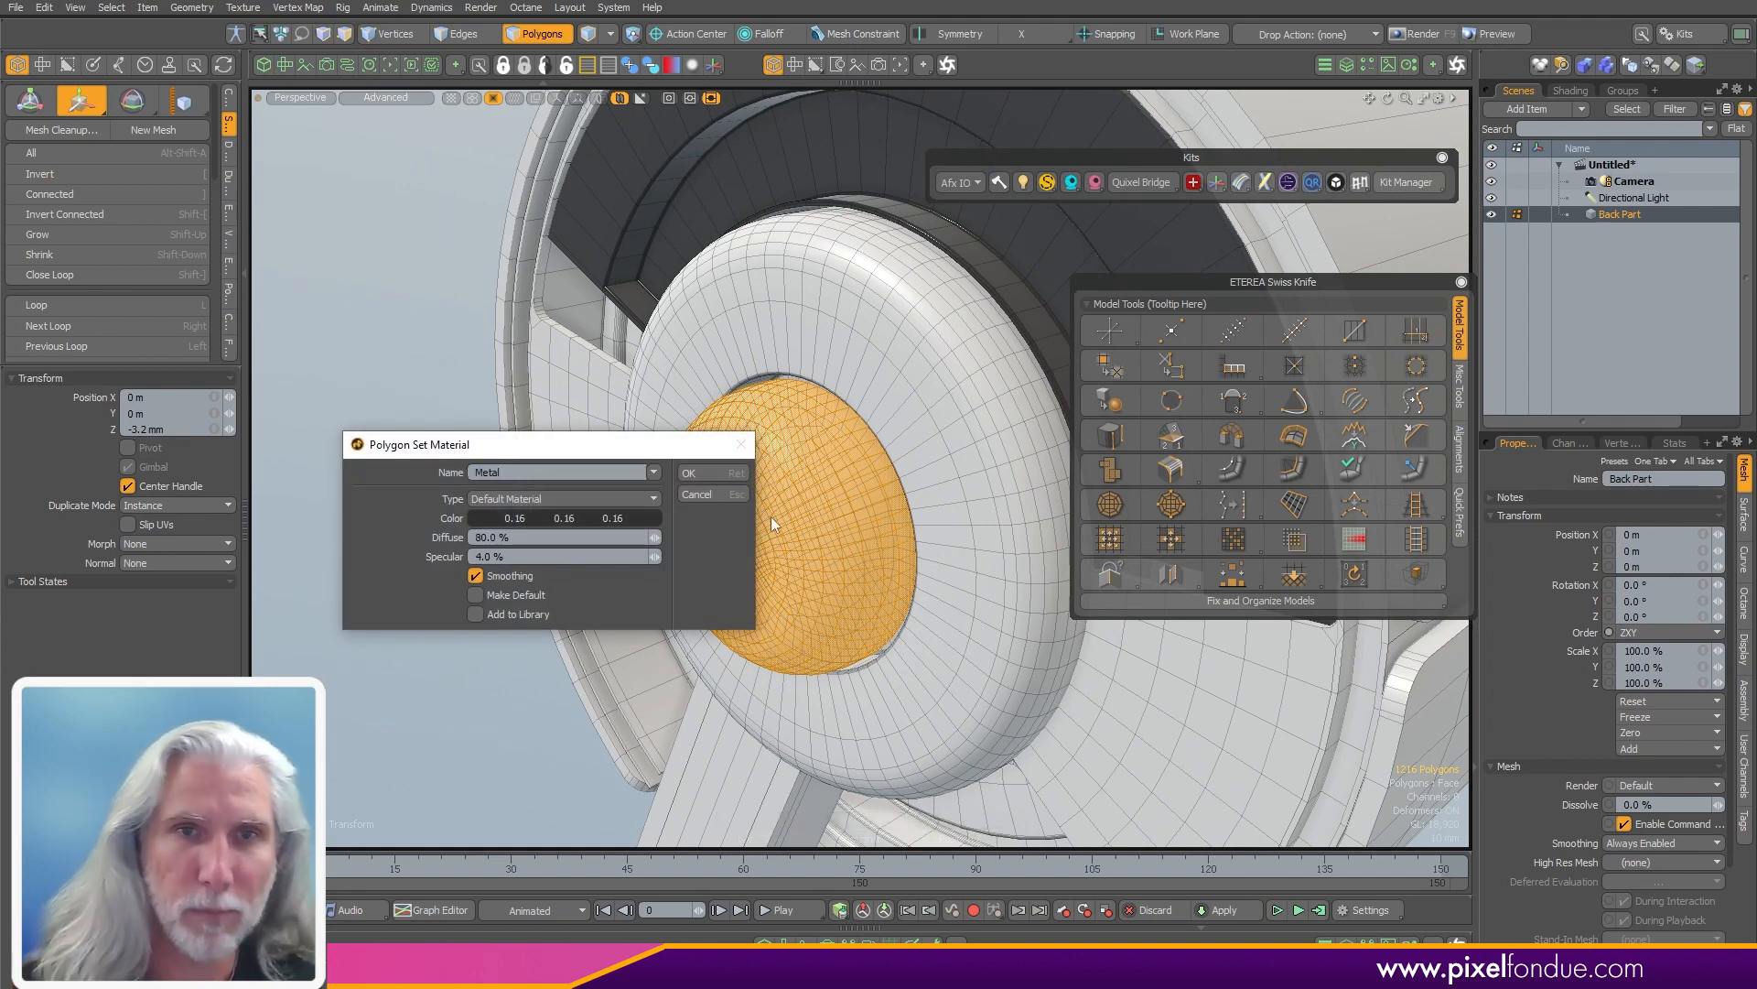
left_click(719, 475)
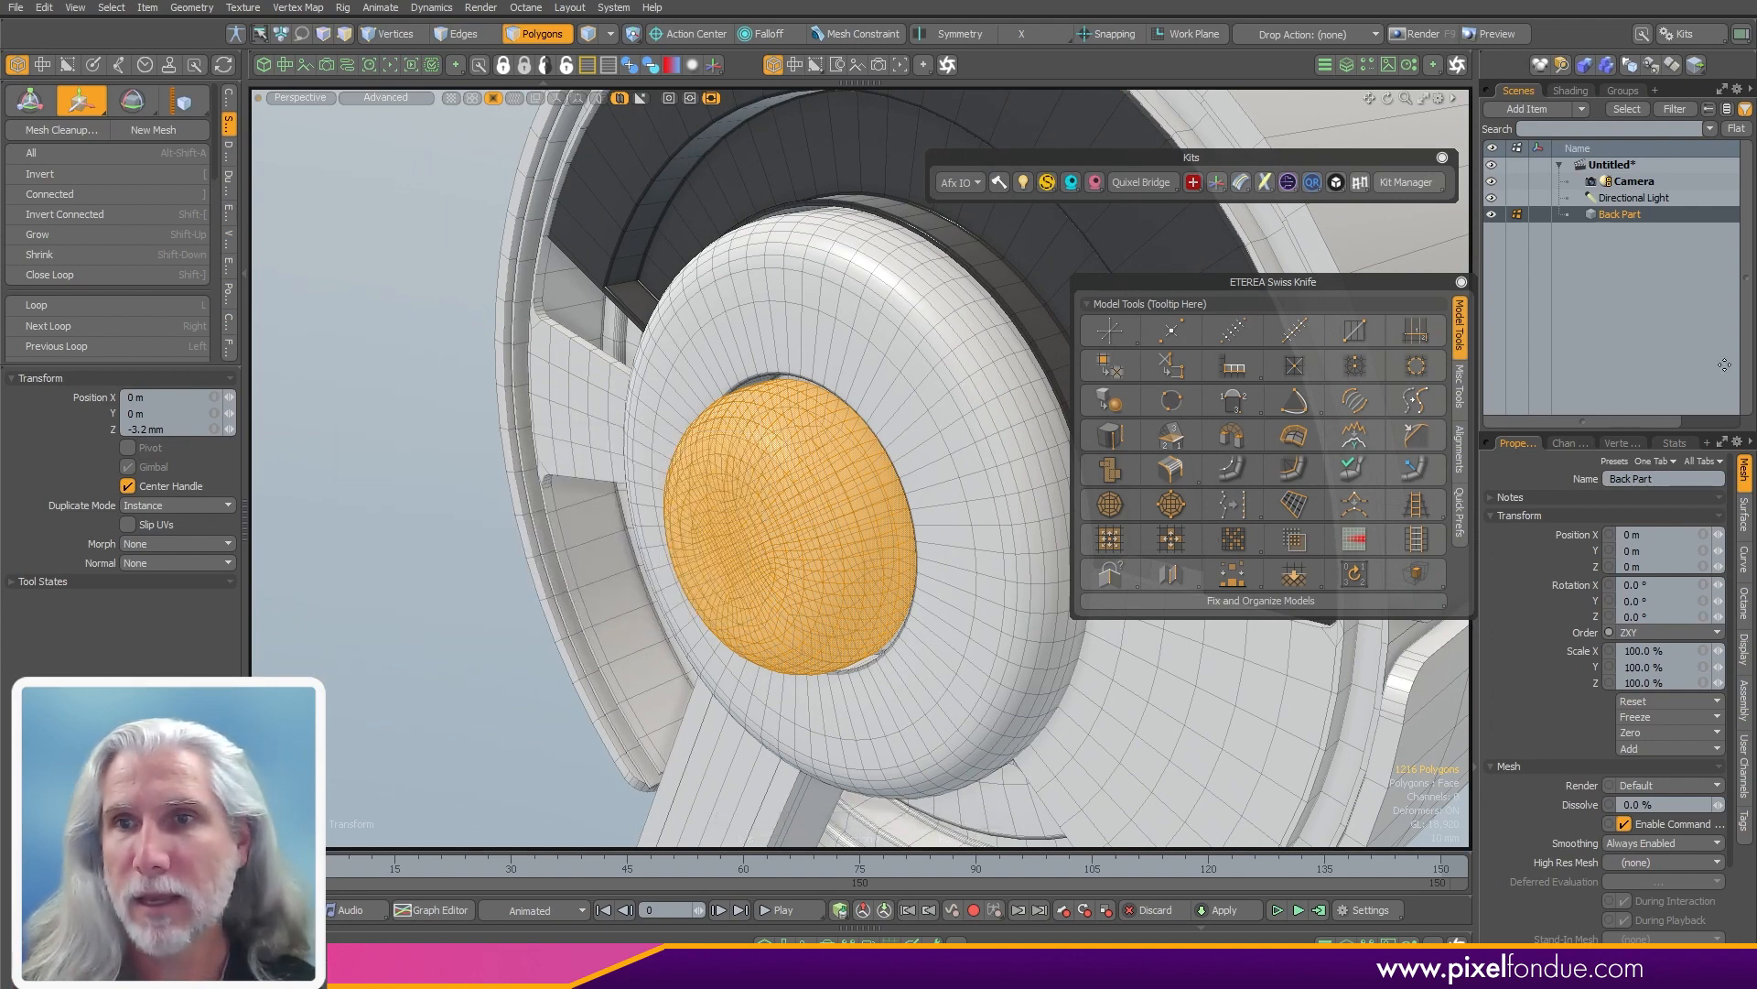
left_click(1460, 281)
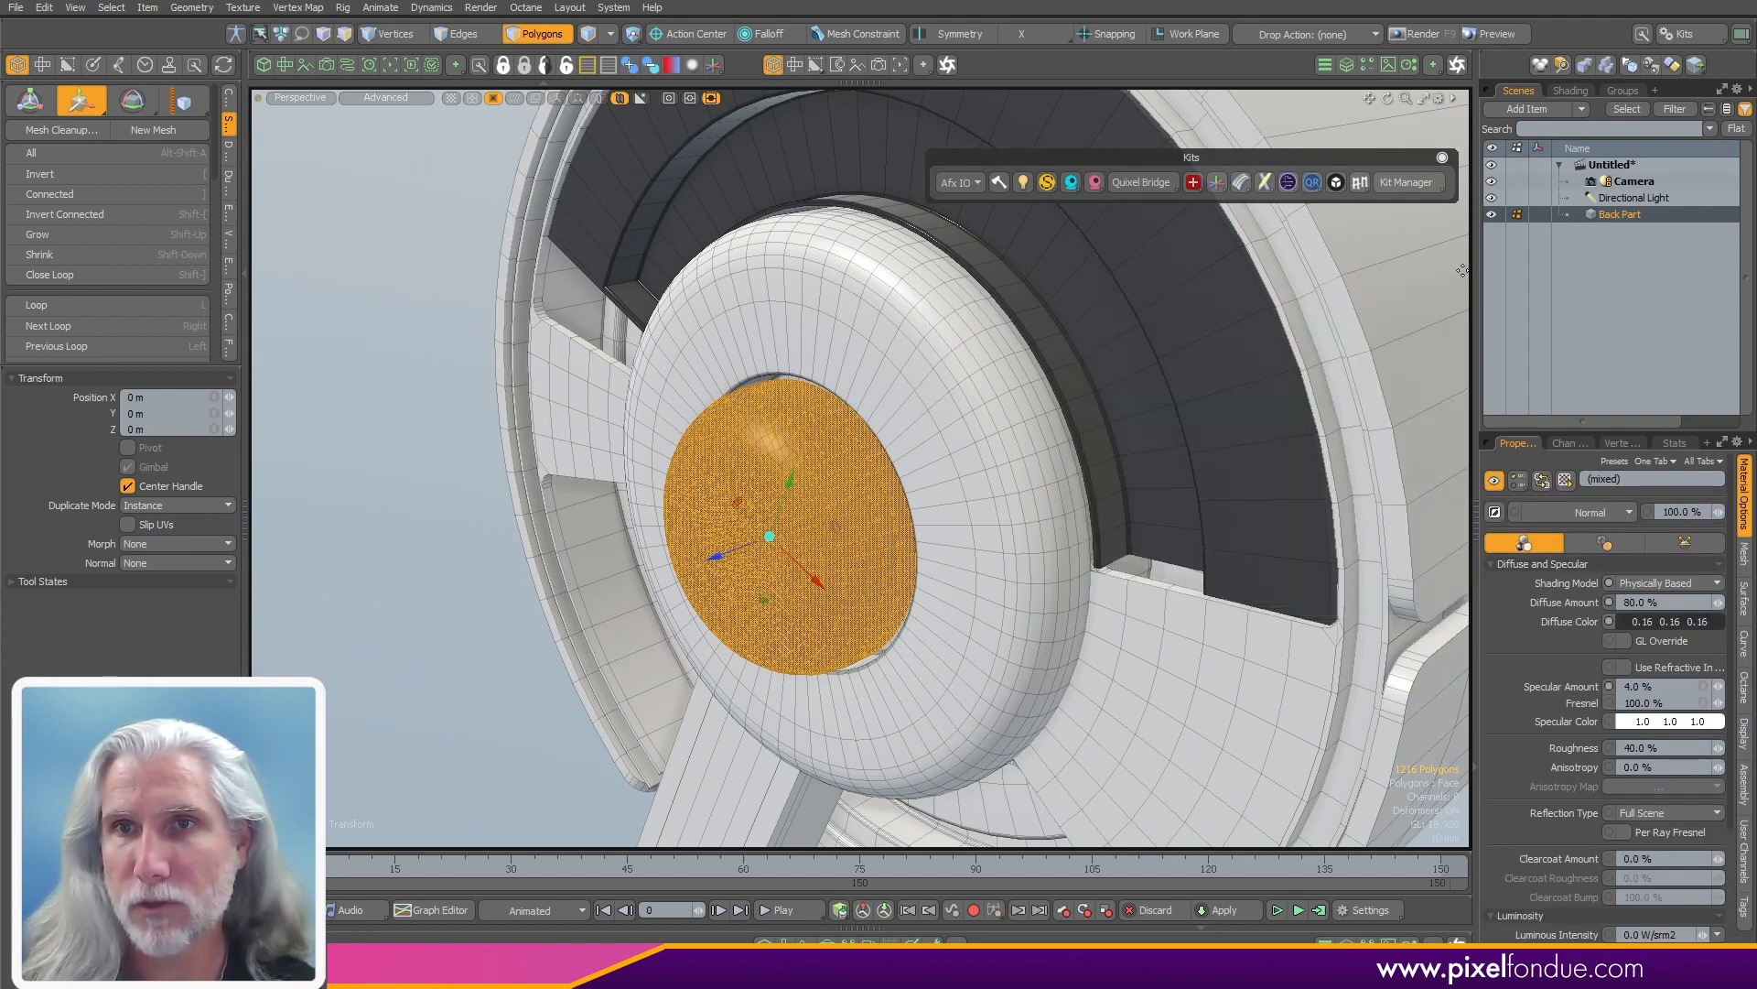
left_click(1442, 158)
key("space")
left_click(421, 697)
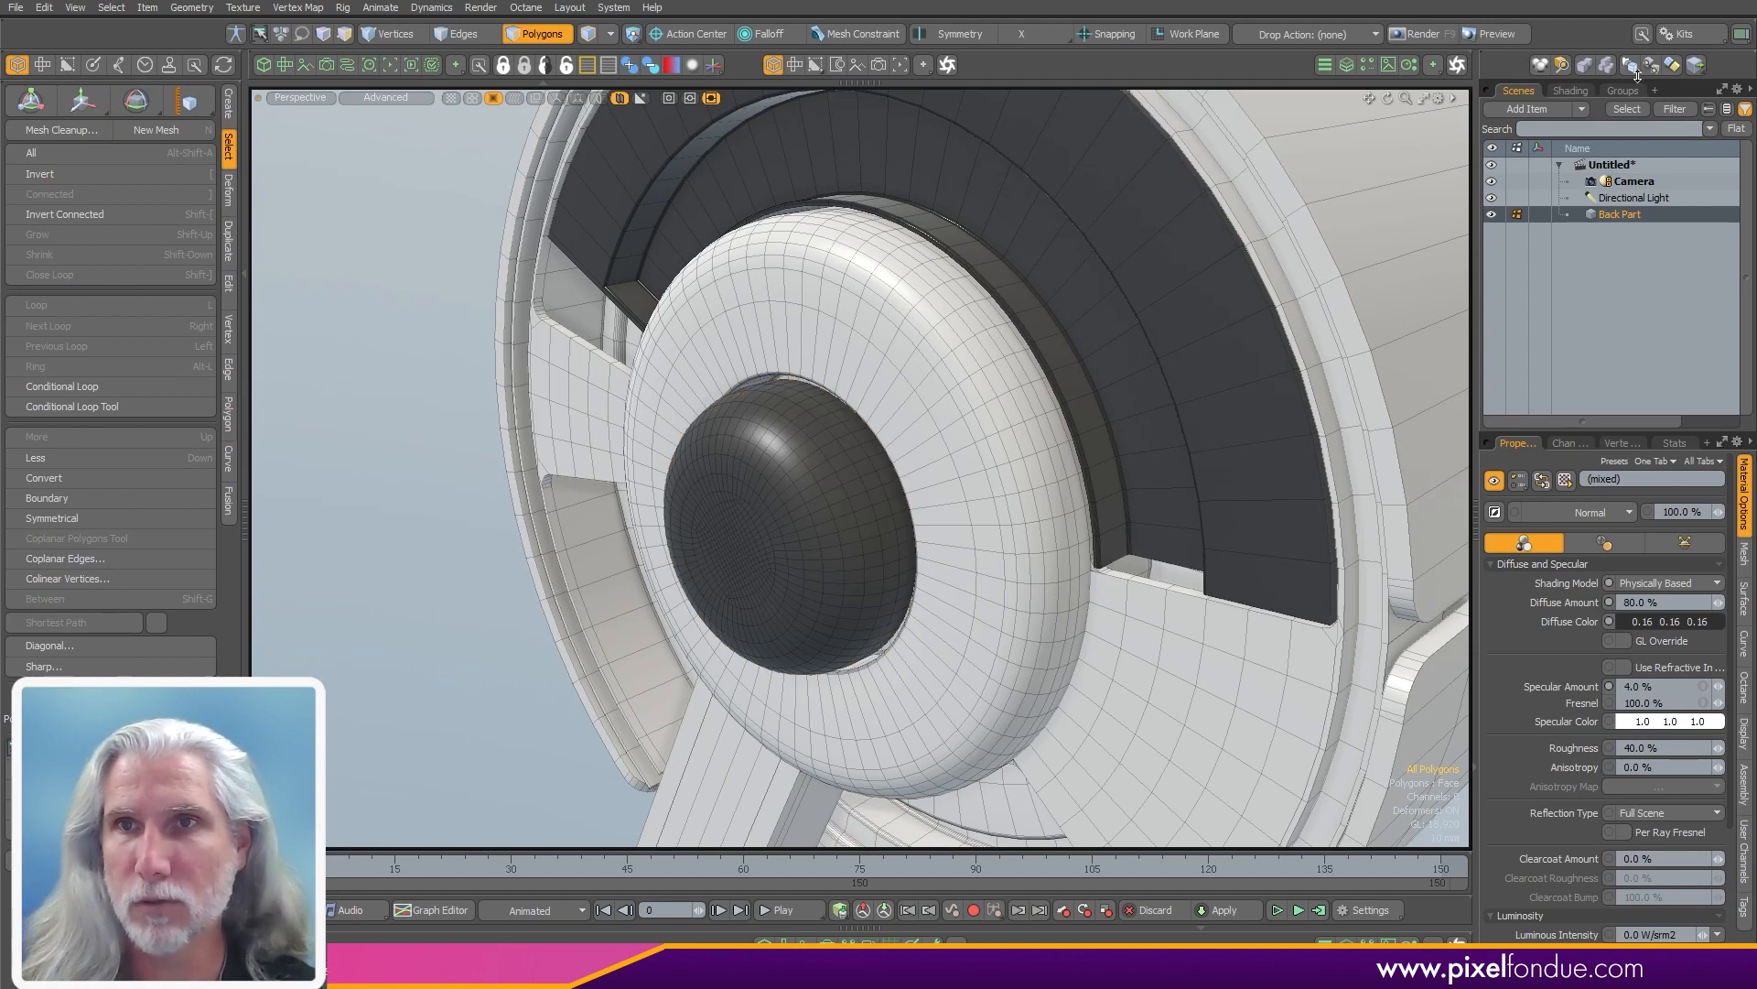
- Apply the Base Metal preset to the M_Metal material in the Shader Tree
left_click(1571, 90)
left_click(1539, 231)
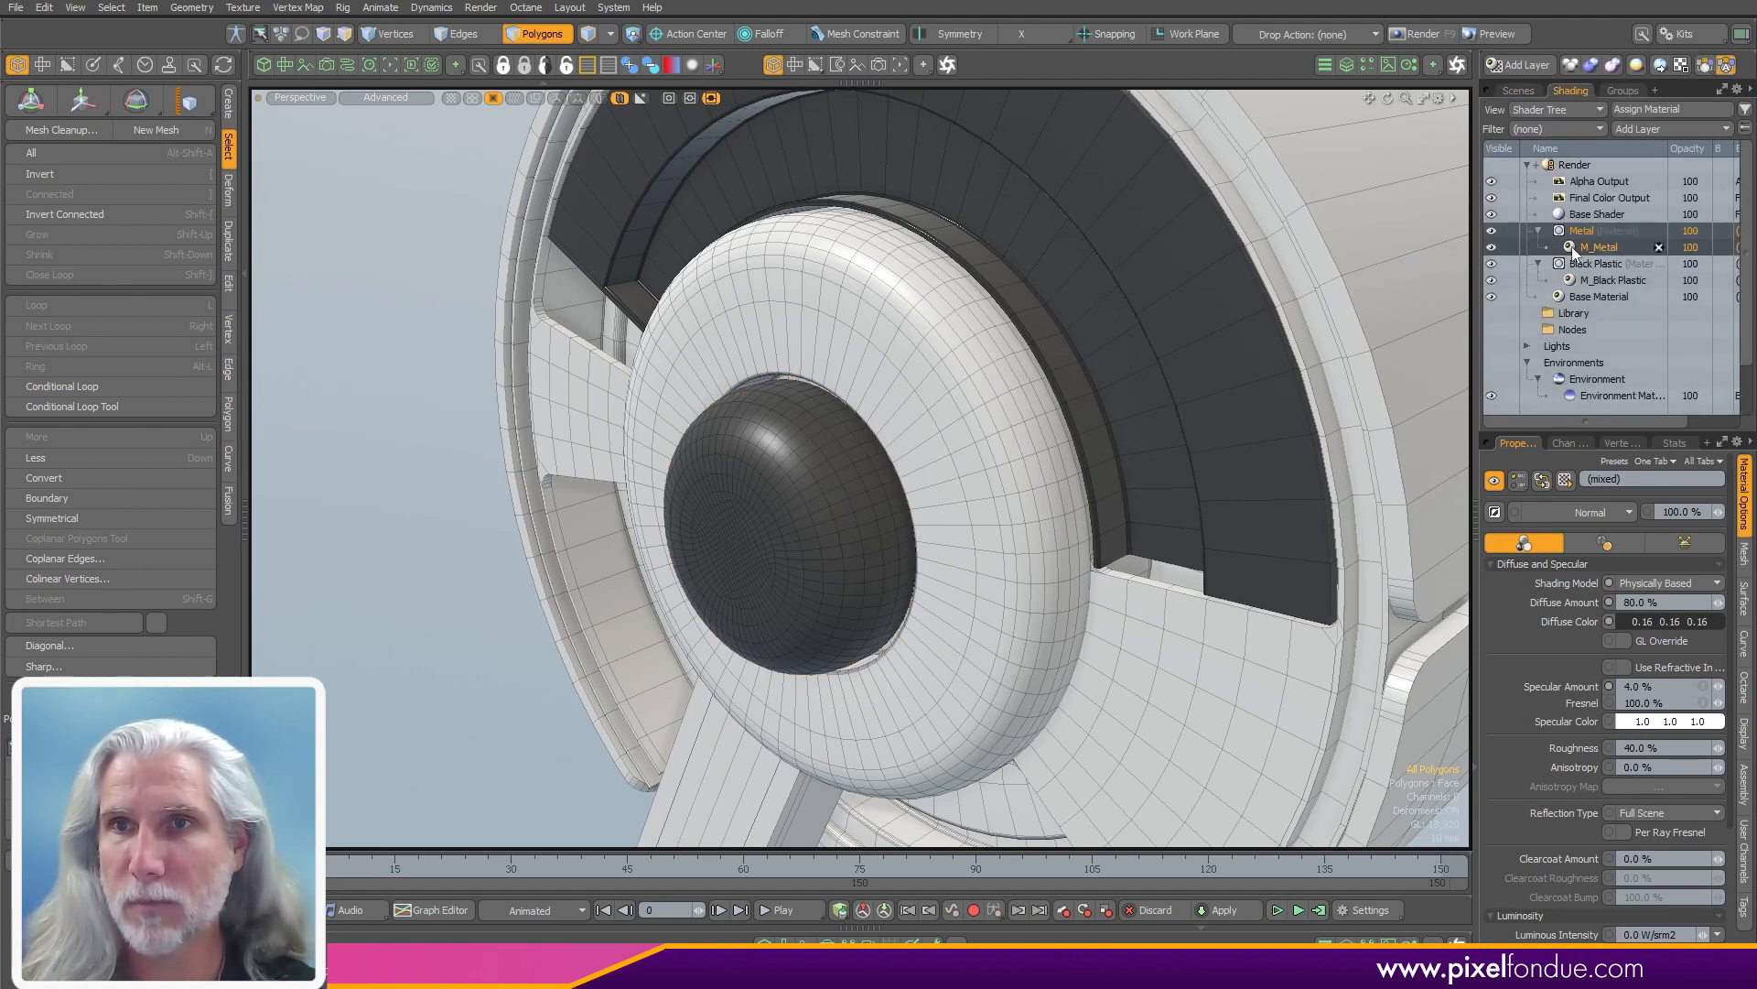
left_click(1707, 464)
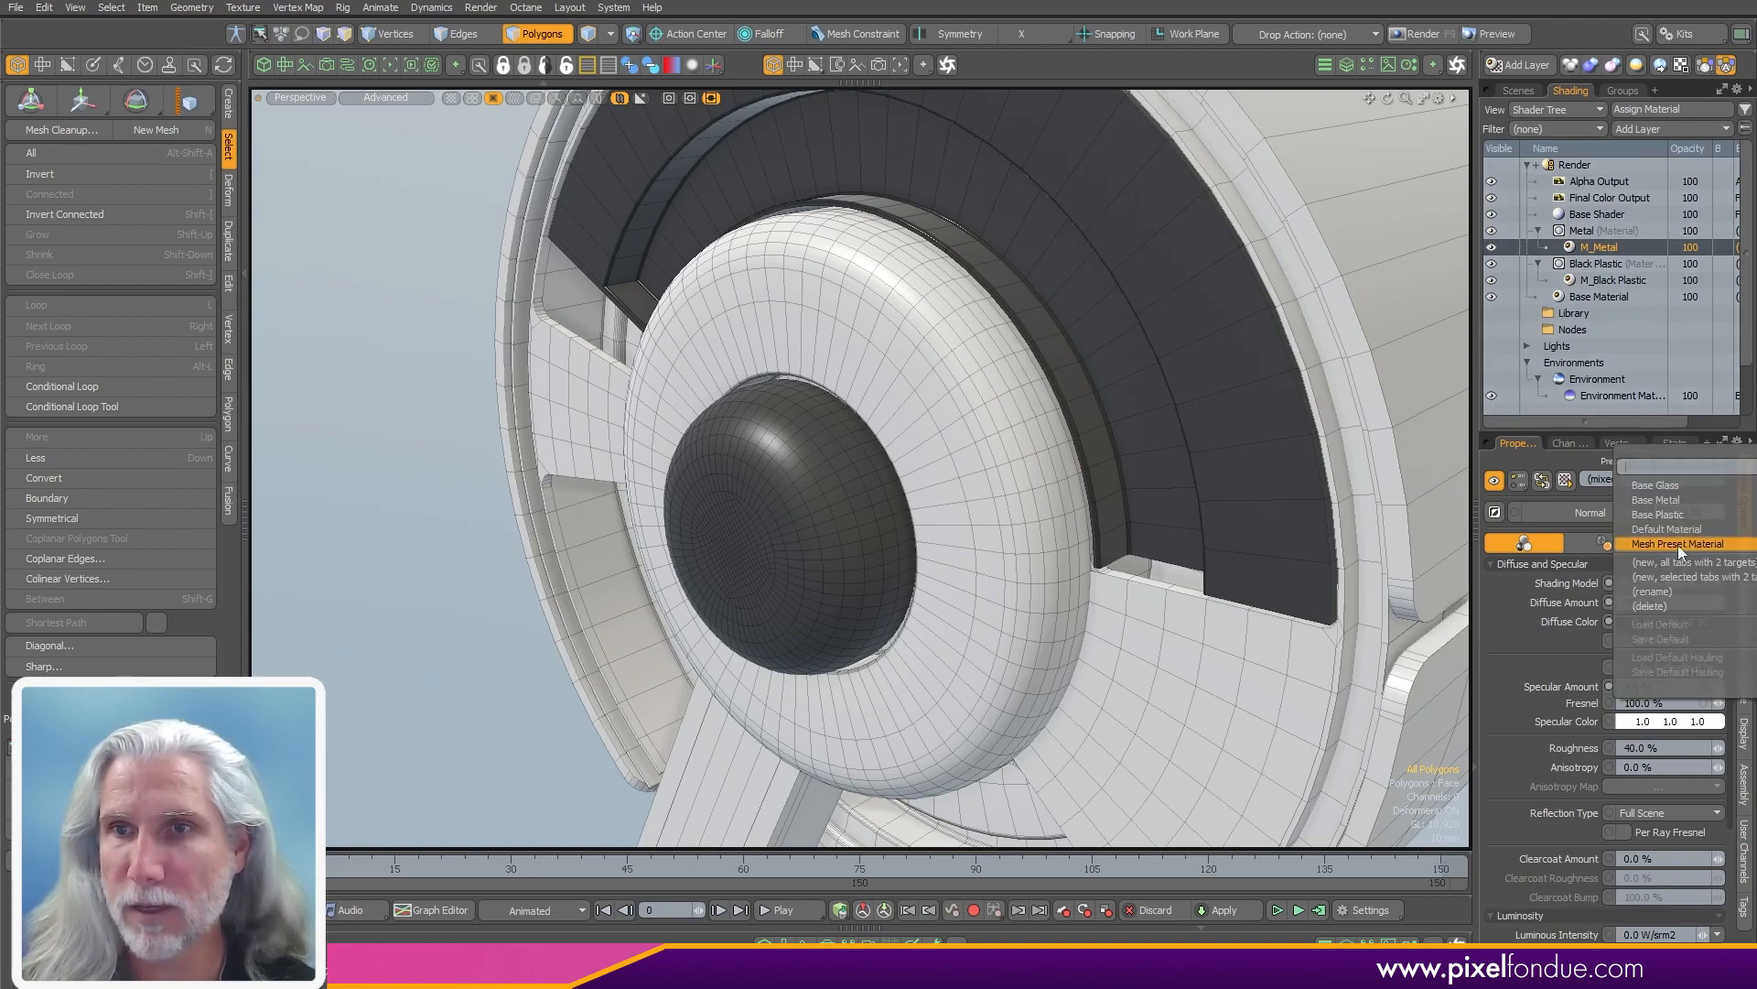
left_click(1681, 498)
left_click_drag(980, 586, 1052, 561, "alt")
scroll(908, 499, "up", 5)
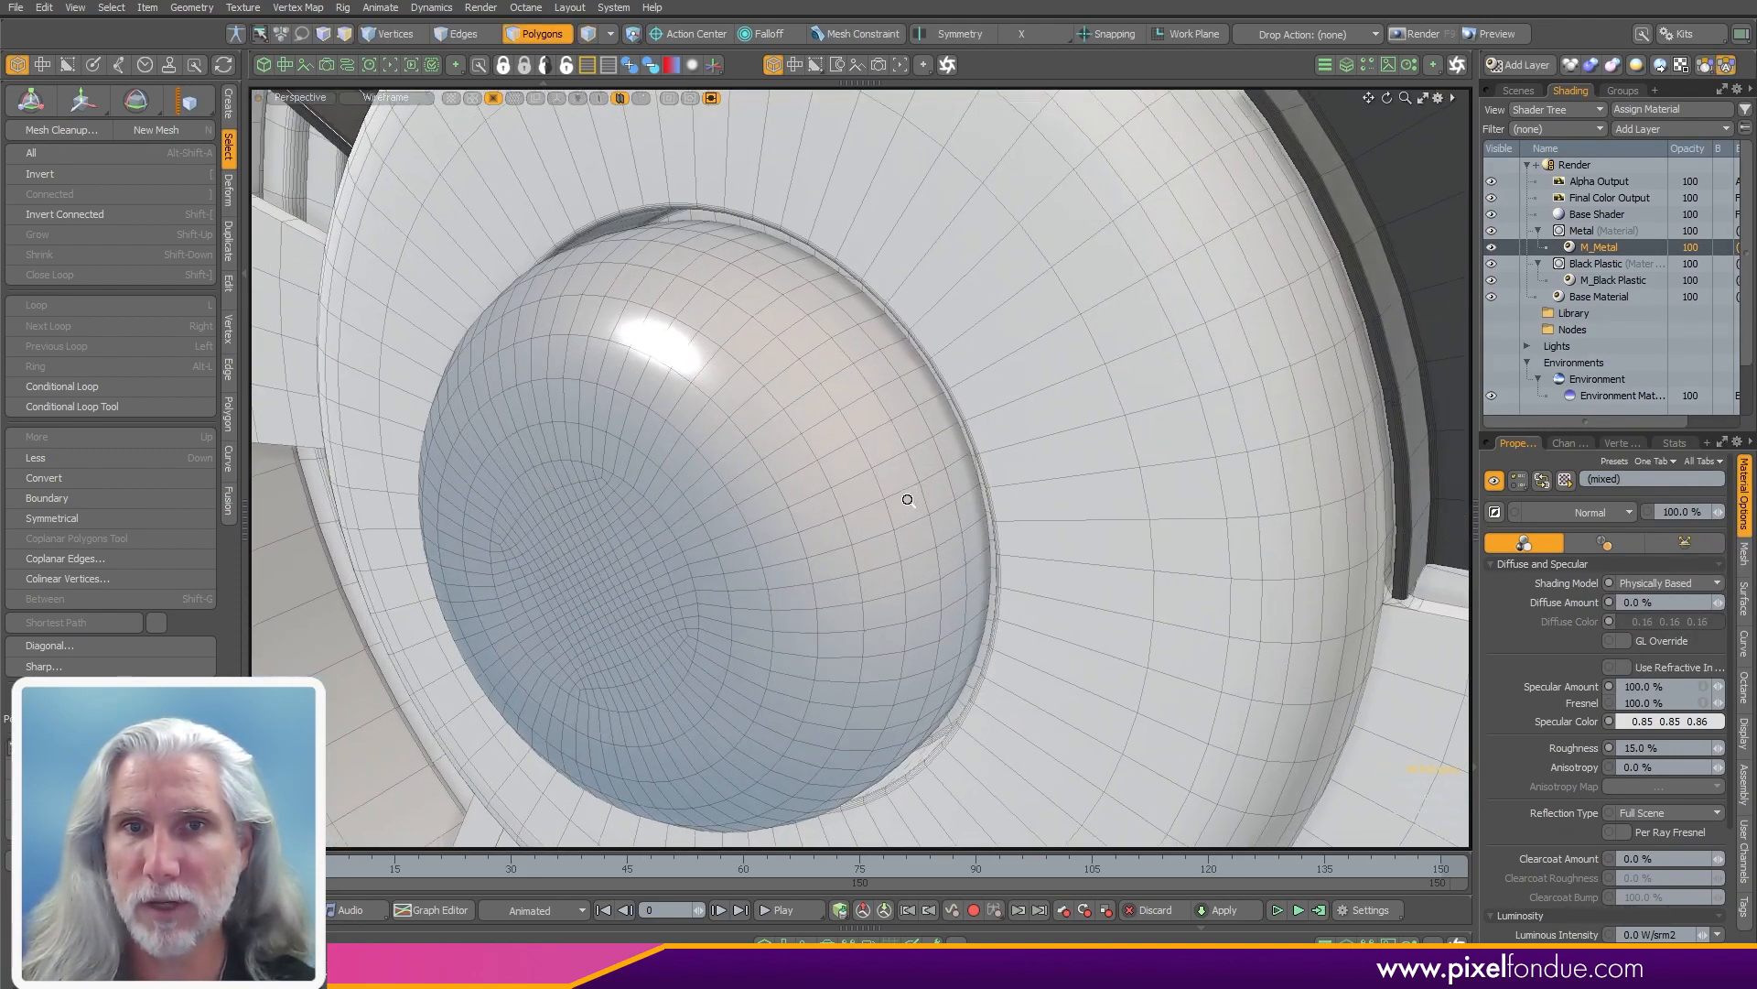
- Set the M_Metal material's specular color to 0.79 0.79 0.8 and its roughness to 30%
scroll(908, 499, "down", 3)
left_click_drag(908, 499, 943, 526, "alt")
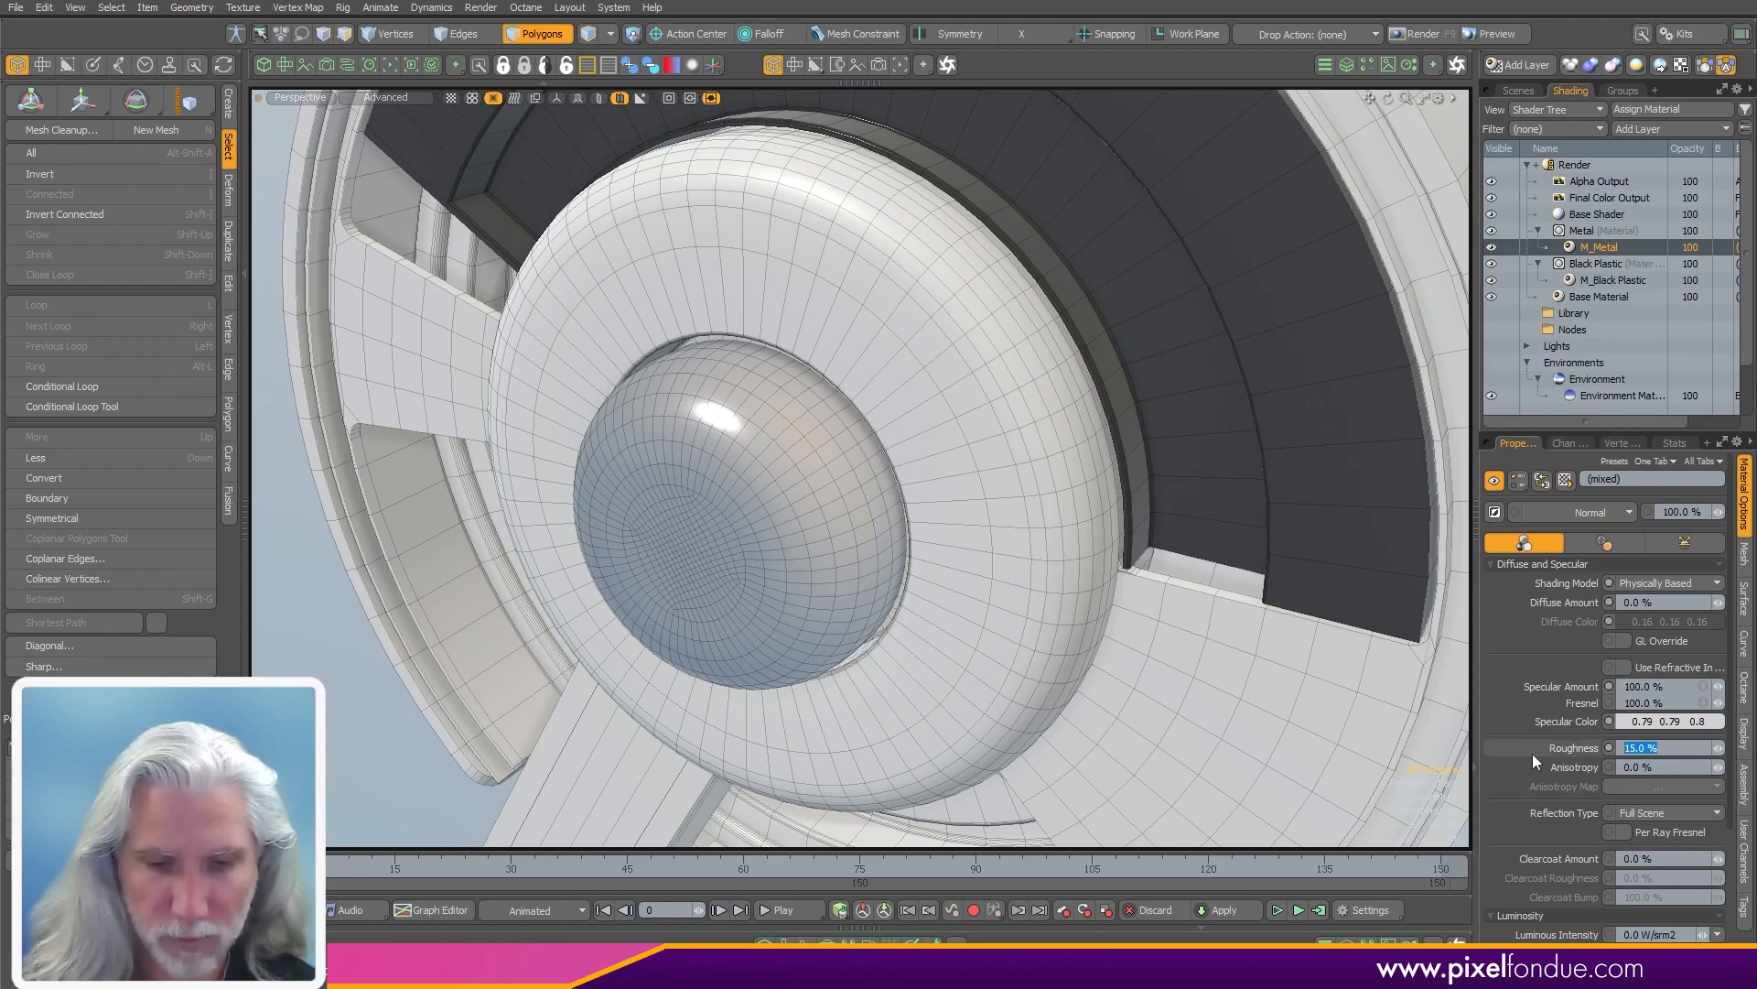
type("30")
key("Return")
- Examine the metal cap on the back part with the wireframe hidden, and restore the wireframe display
left_click_drag(1190, 549, 1028, 653, "alt")
key("ctrl+3")
left_click(1176, 596)
scroll(1071, 620, "down", 5)
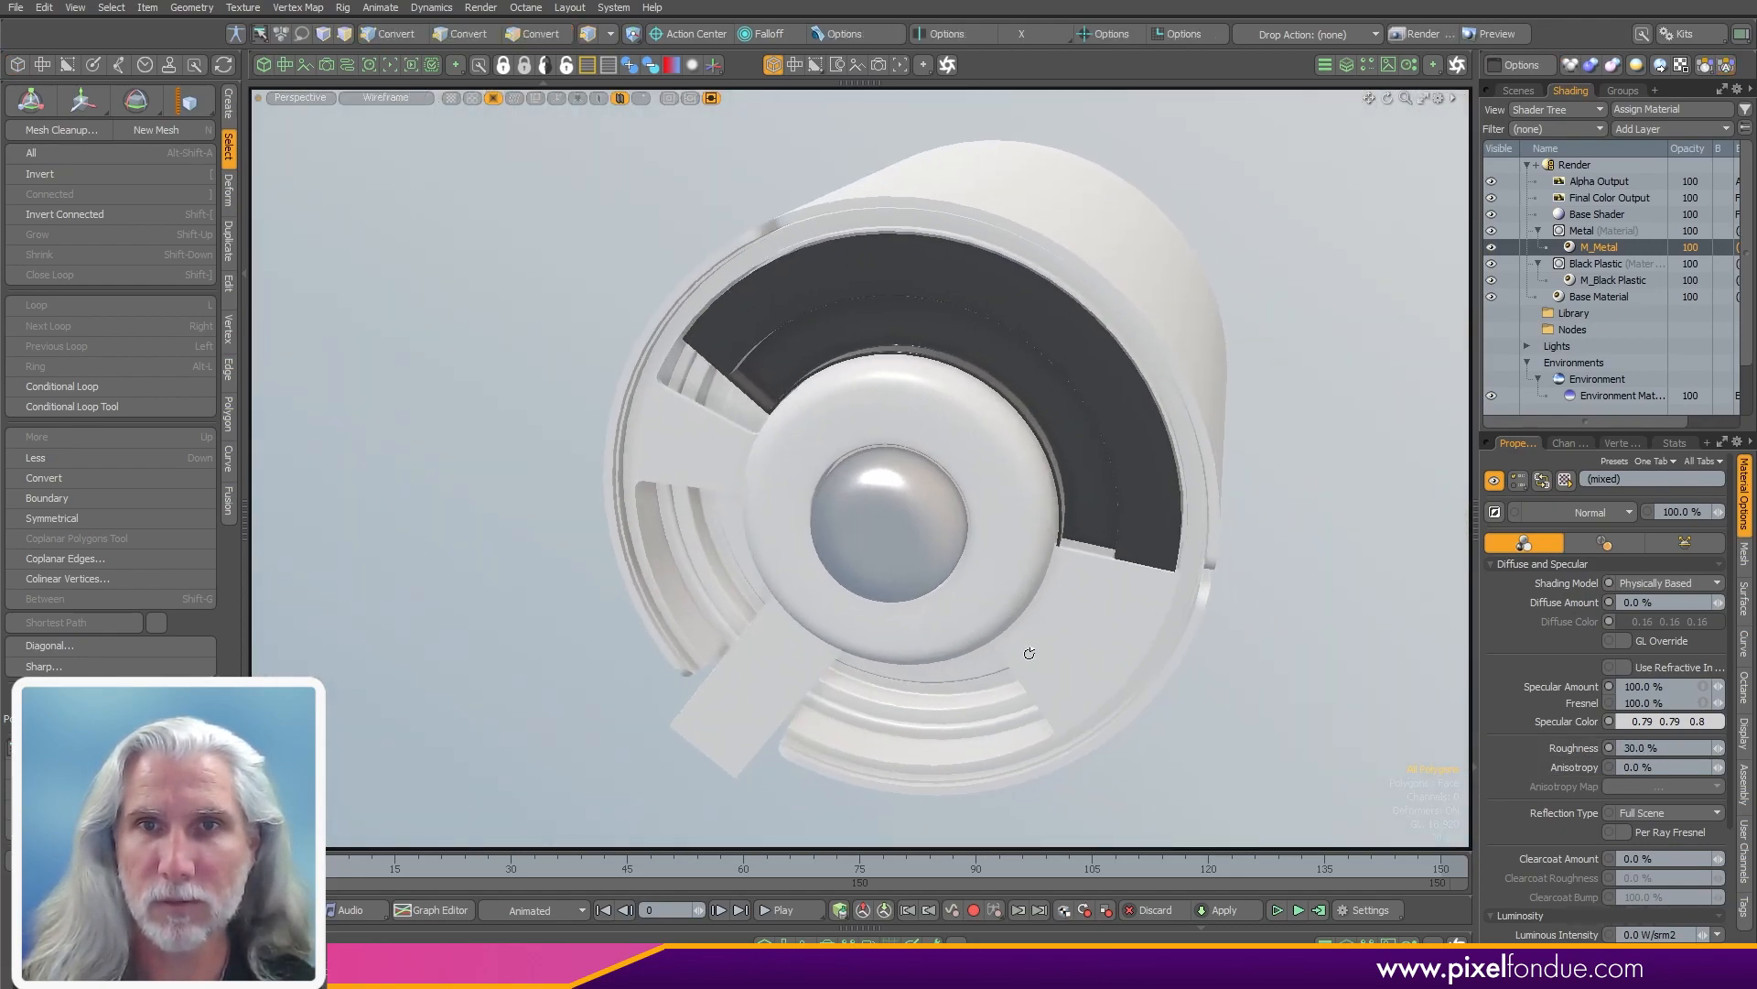
key("ctrl+3")
left_click(1205, 573)
scroll(1205, 573, "down", 4)
left_click_drag(1205, 573, 1242, 354, "alt")
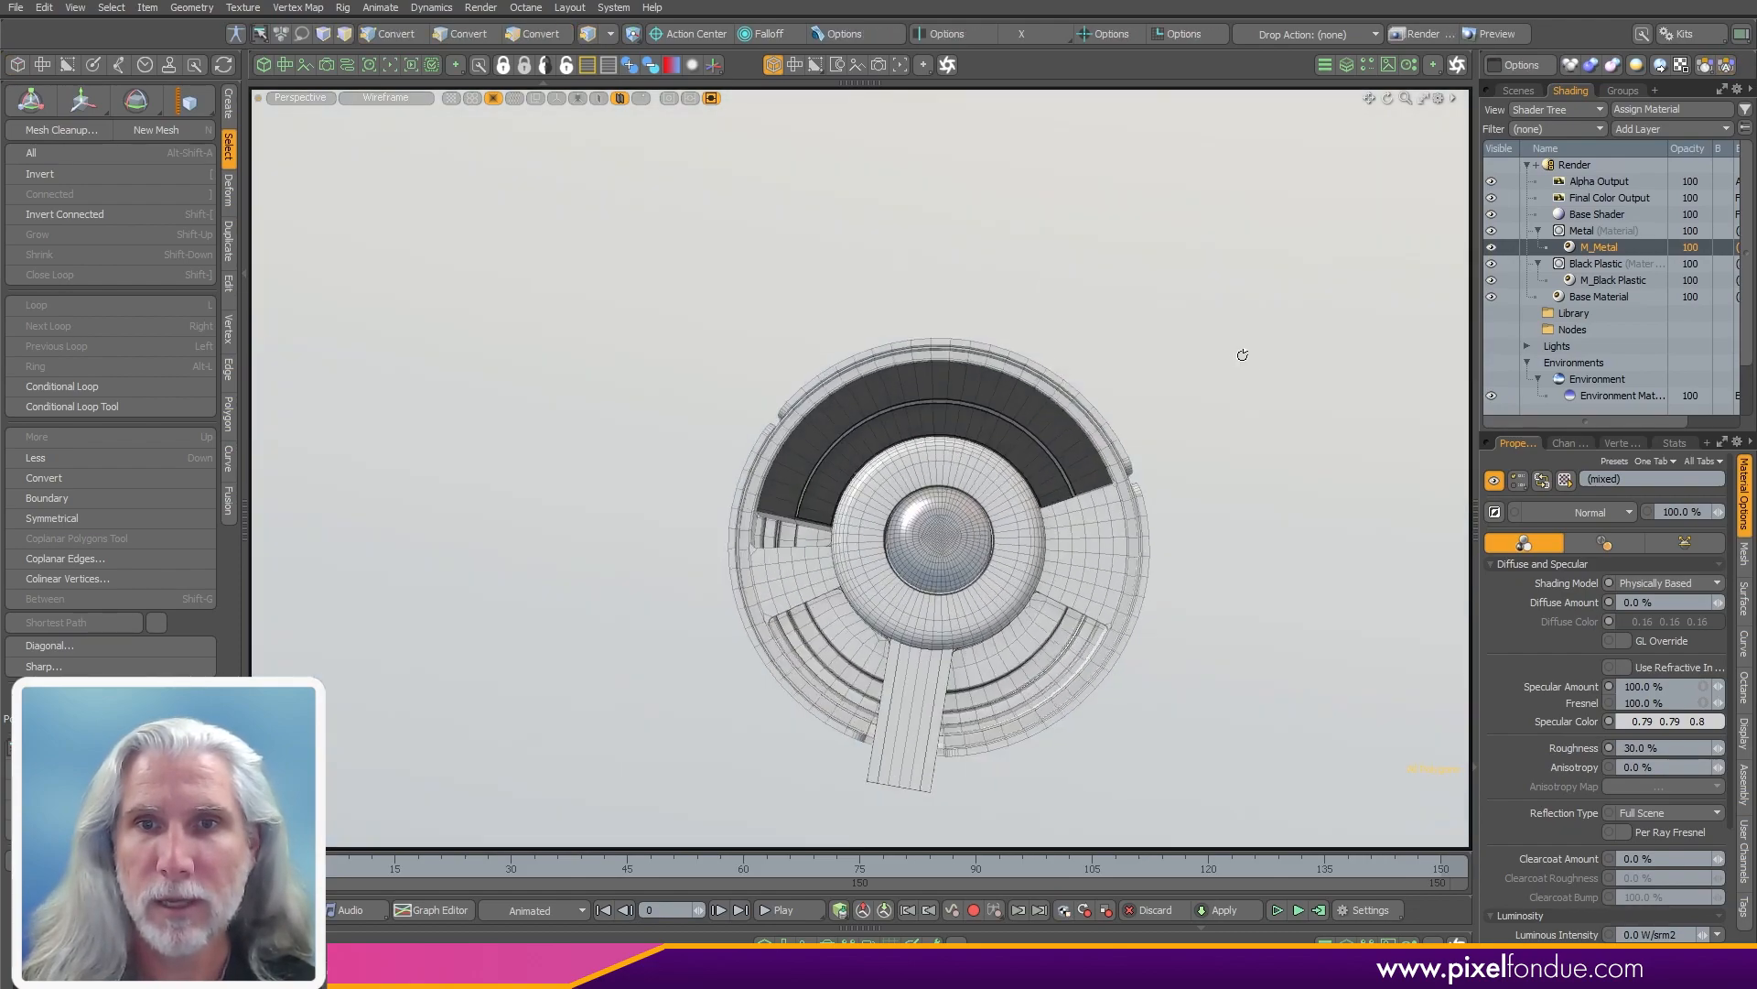
- Select the grooved disc behind the arms, assign it the Metal material, and clear the selection
scroll(833, 586, "up", 4)
key("3")
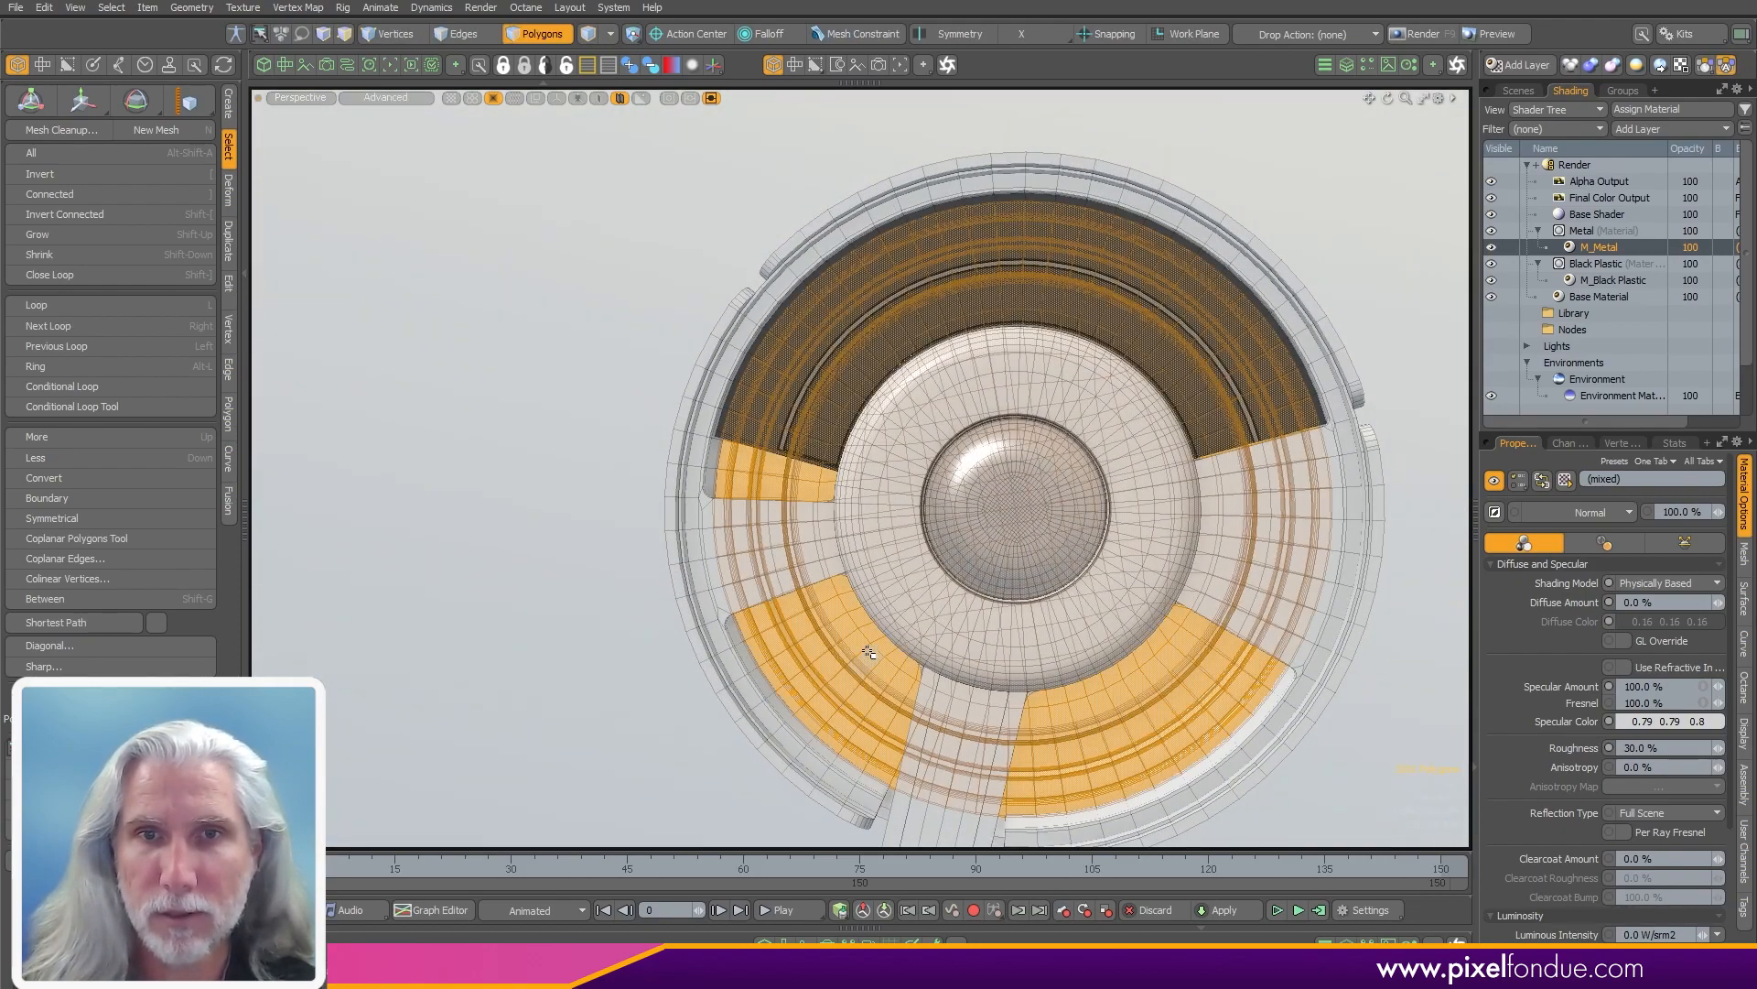
left_click_drag(869, 652, 1221, 569, "alt")
key("m")
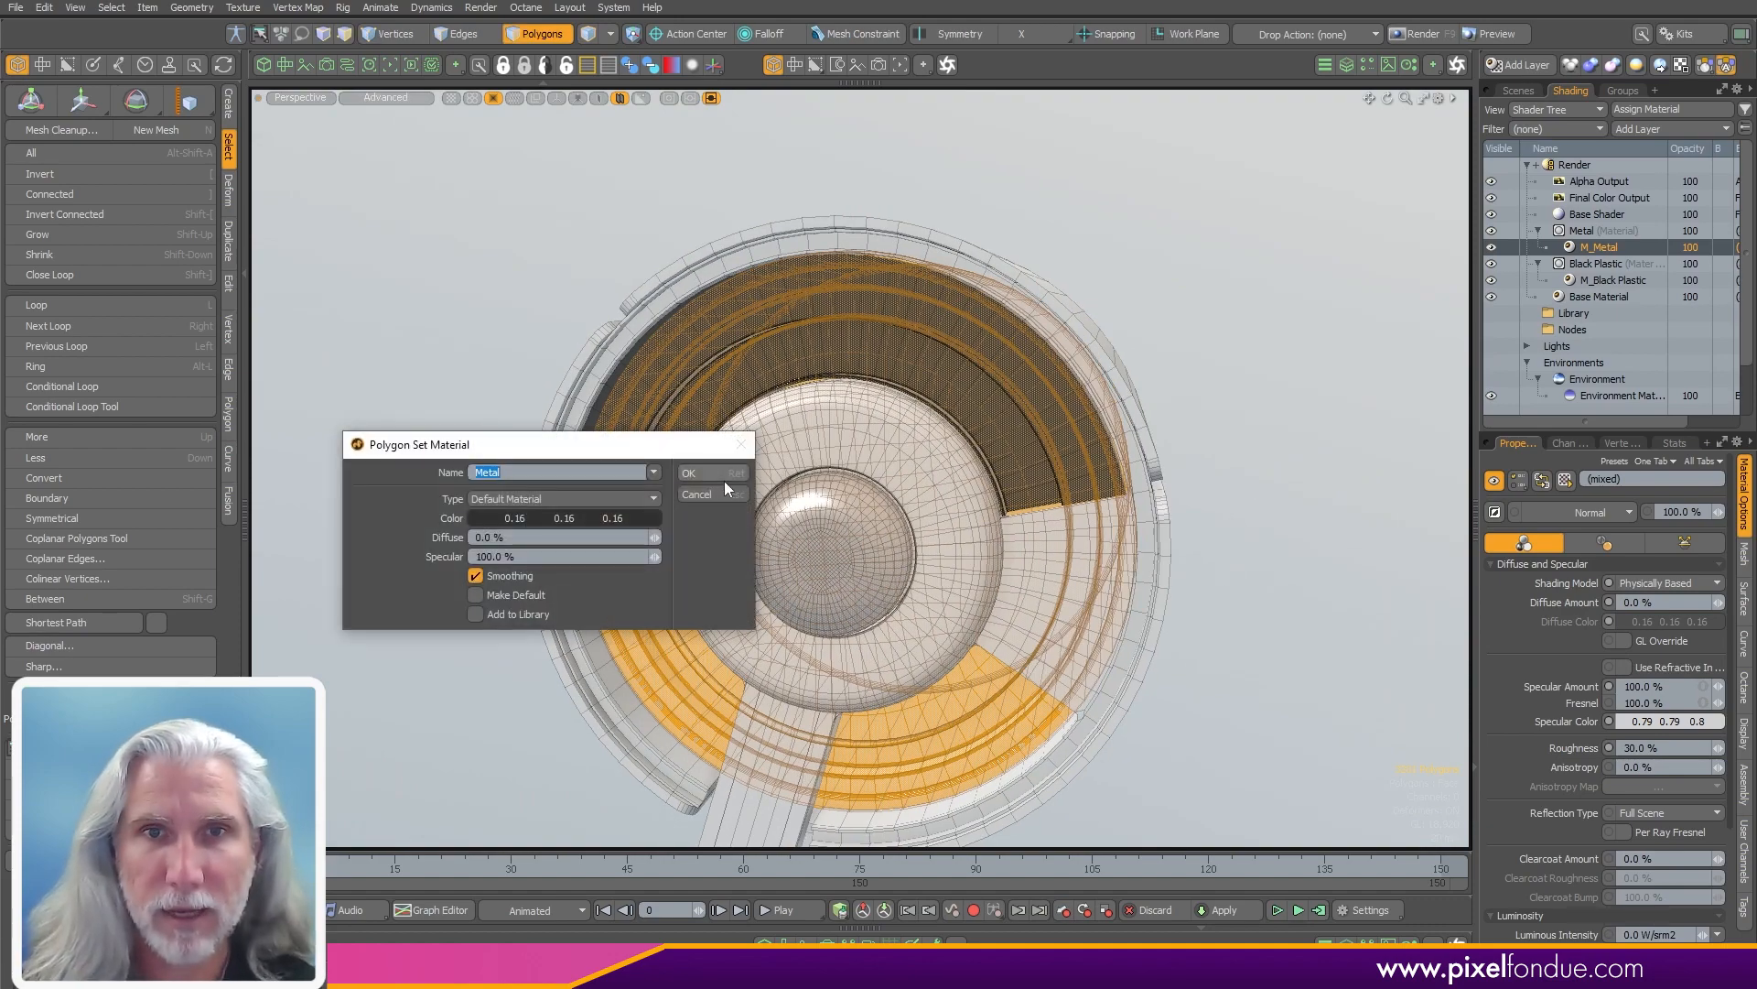
left_click(721, 474)
left_click(1292, 641)
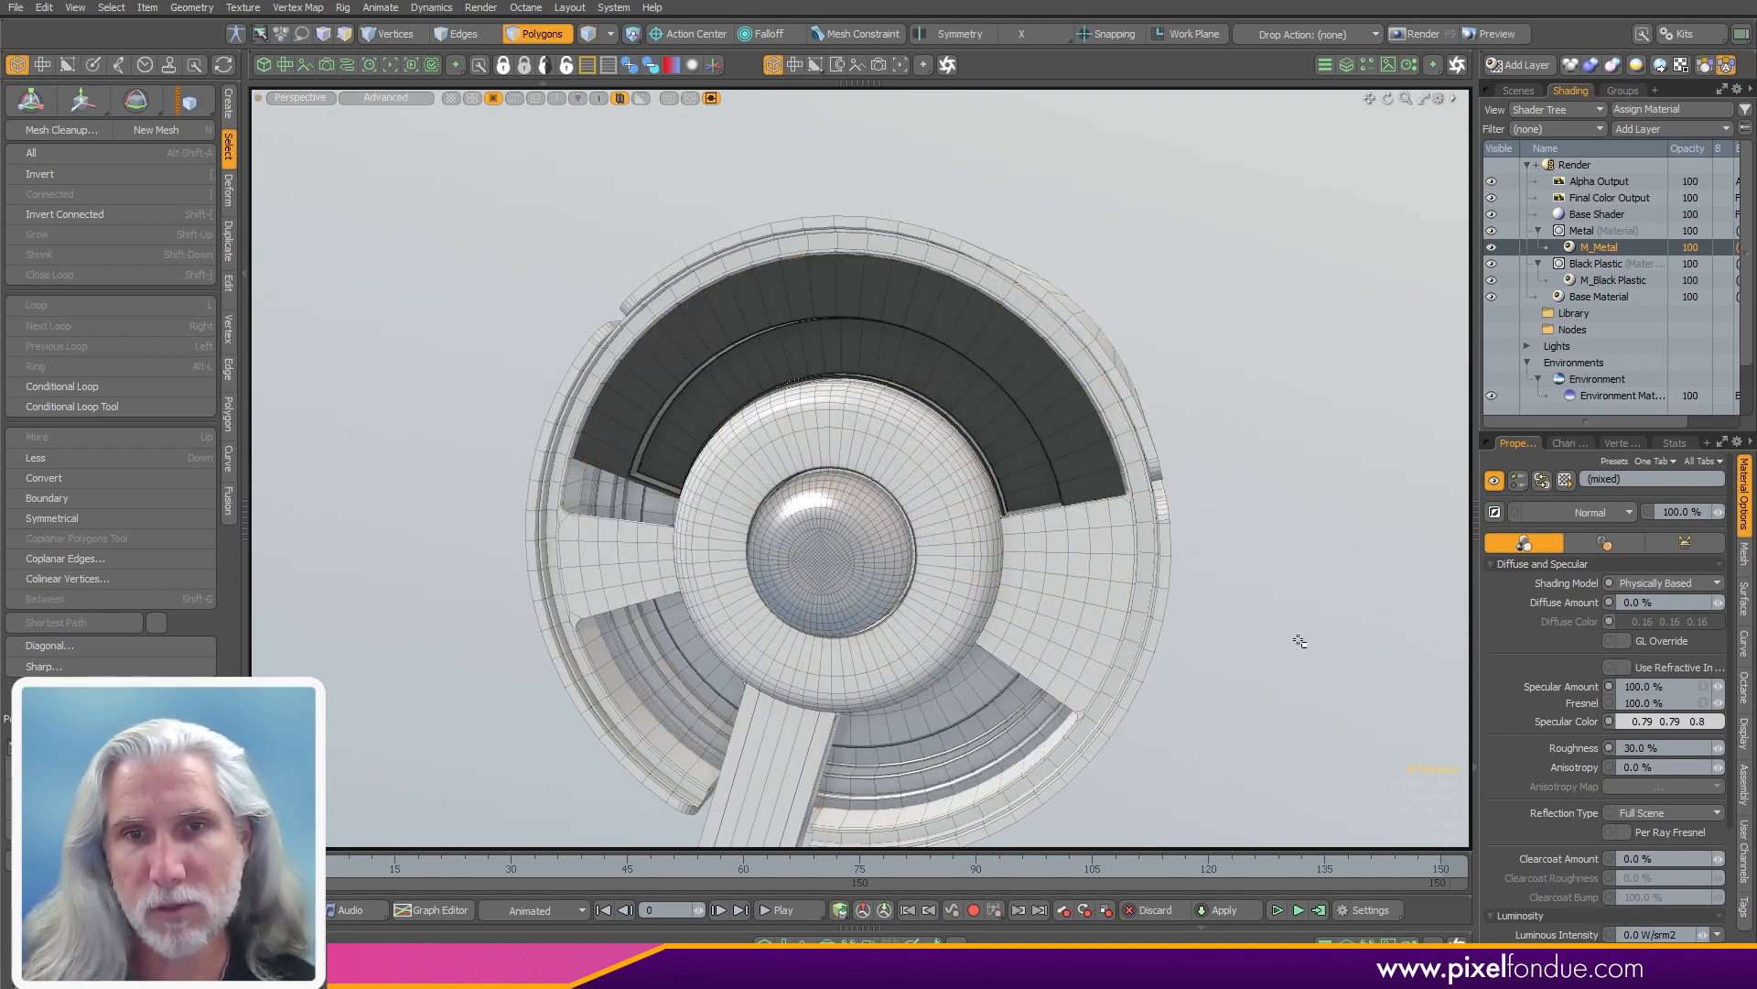
- Tint the M_Metal specular color a darker bluish grey of 0.64 0.68 0.71, judging it with the wireframe hidden
mouse_move(1296, 636)
left_mouse_down("alt")
mouse_move(1401, 371)
mouse_move(1263, 586)
mouse_move(1354, 691)
mouse_move(581, 680)
mouse_move(1240, 667)
mouse_move(585, 604)
mouse_move(534, 578)
mouse_move(1169, 657)
mouse_move(1126, 657)
mouse_move(1258, 634)
mouse_move(690, 510)
mouse_move(942, 503)
mouse_move(1102, 596)
mouse_move(1370, 525)
mouse_move(1306, 525)
mouse_move(1326, 555)
left_mouse_up("alt")
scroll(778, 672, "up", 5)
mouse_move(816, 667)
left_mouse_down("alt")
mouse_move(1075, 338)
mouse_move(832, 637)
left_mouse_up("alt")
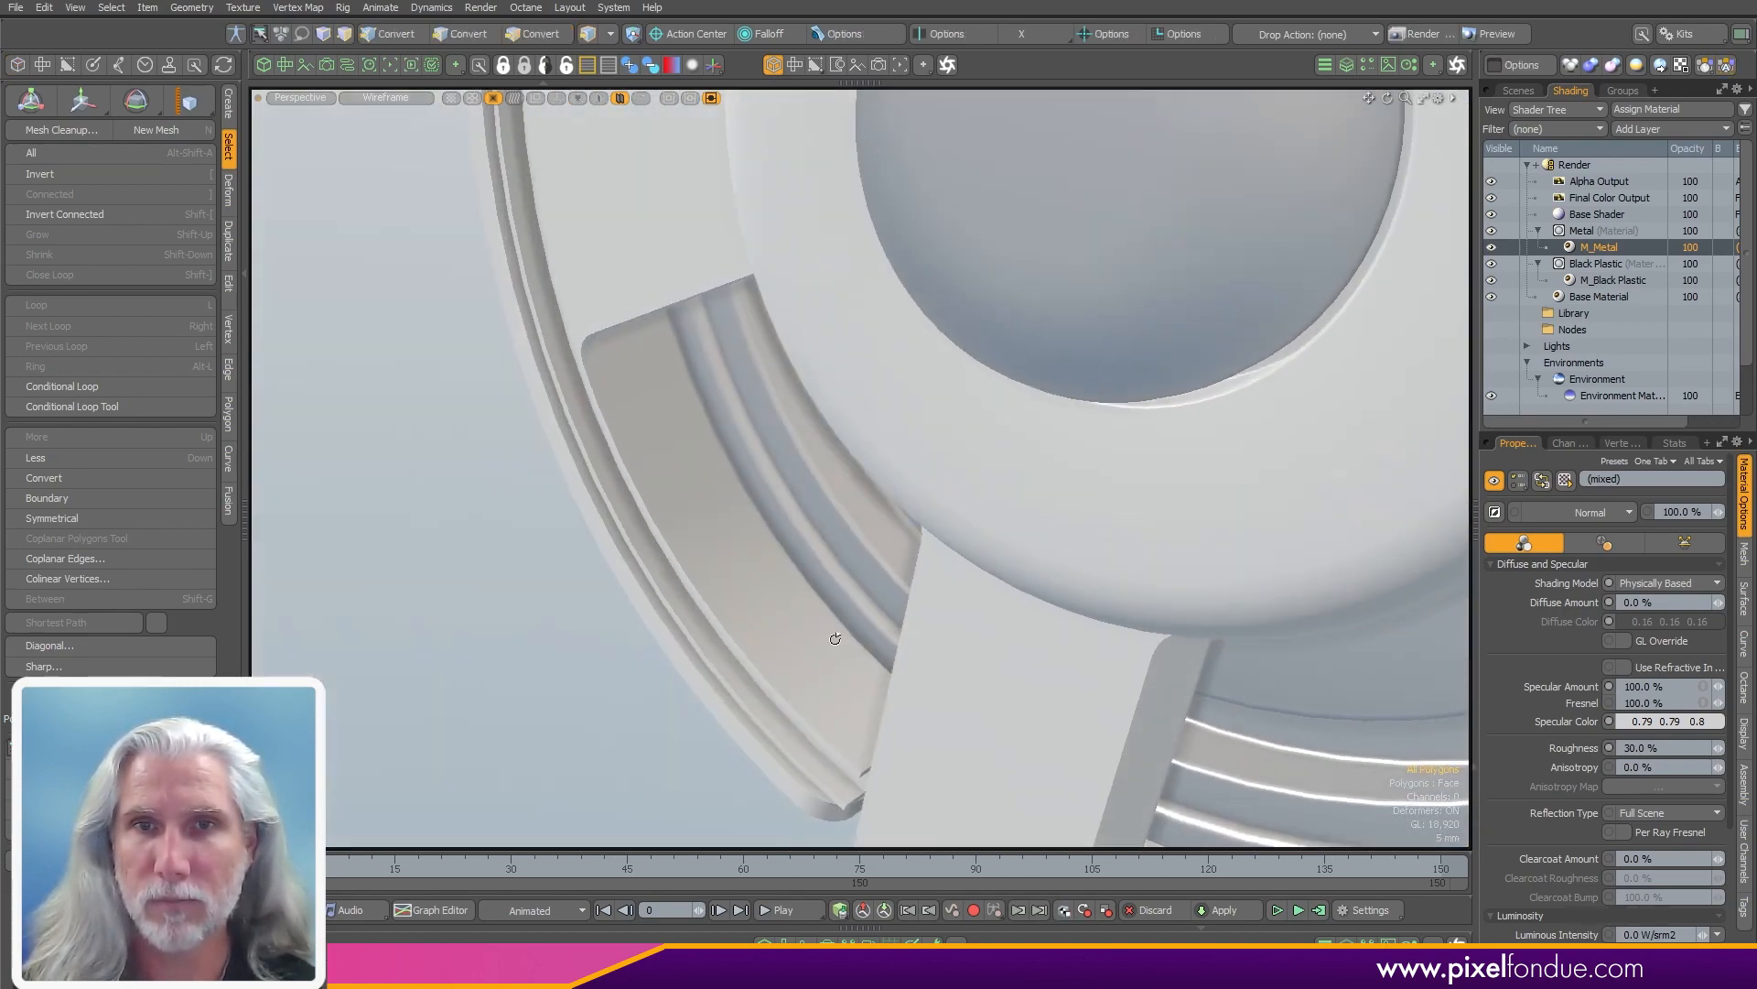
scroll(1071, 495, "down", 3)
left_click_drag(1072, 495, 730, 559, "alt+shift")
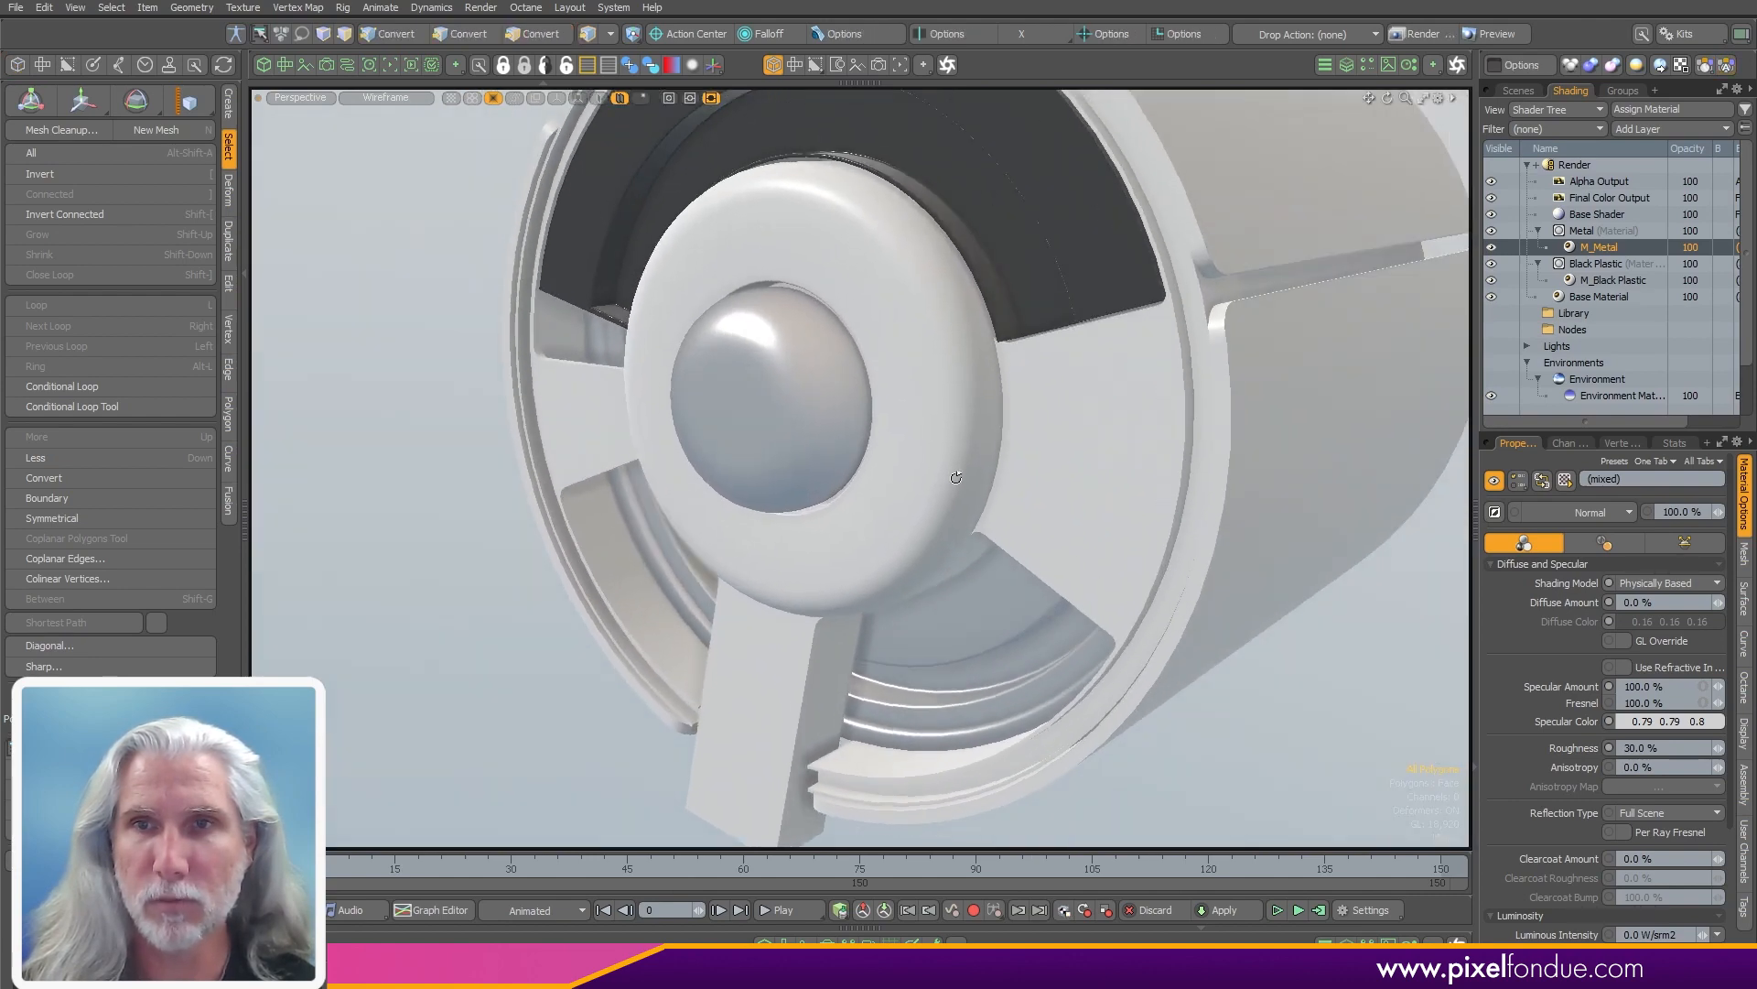
double_click(1631, 723)
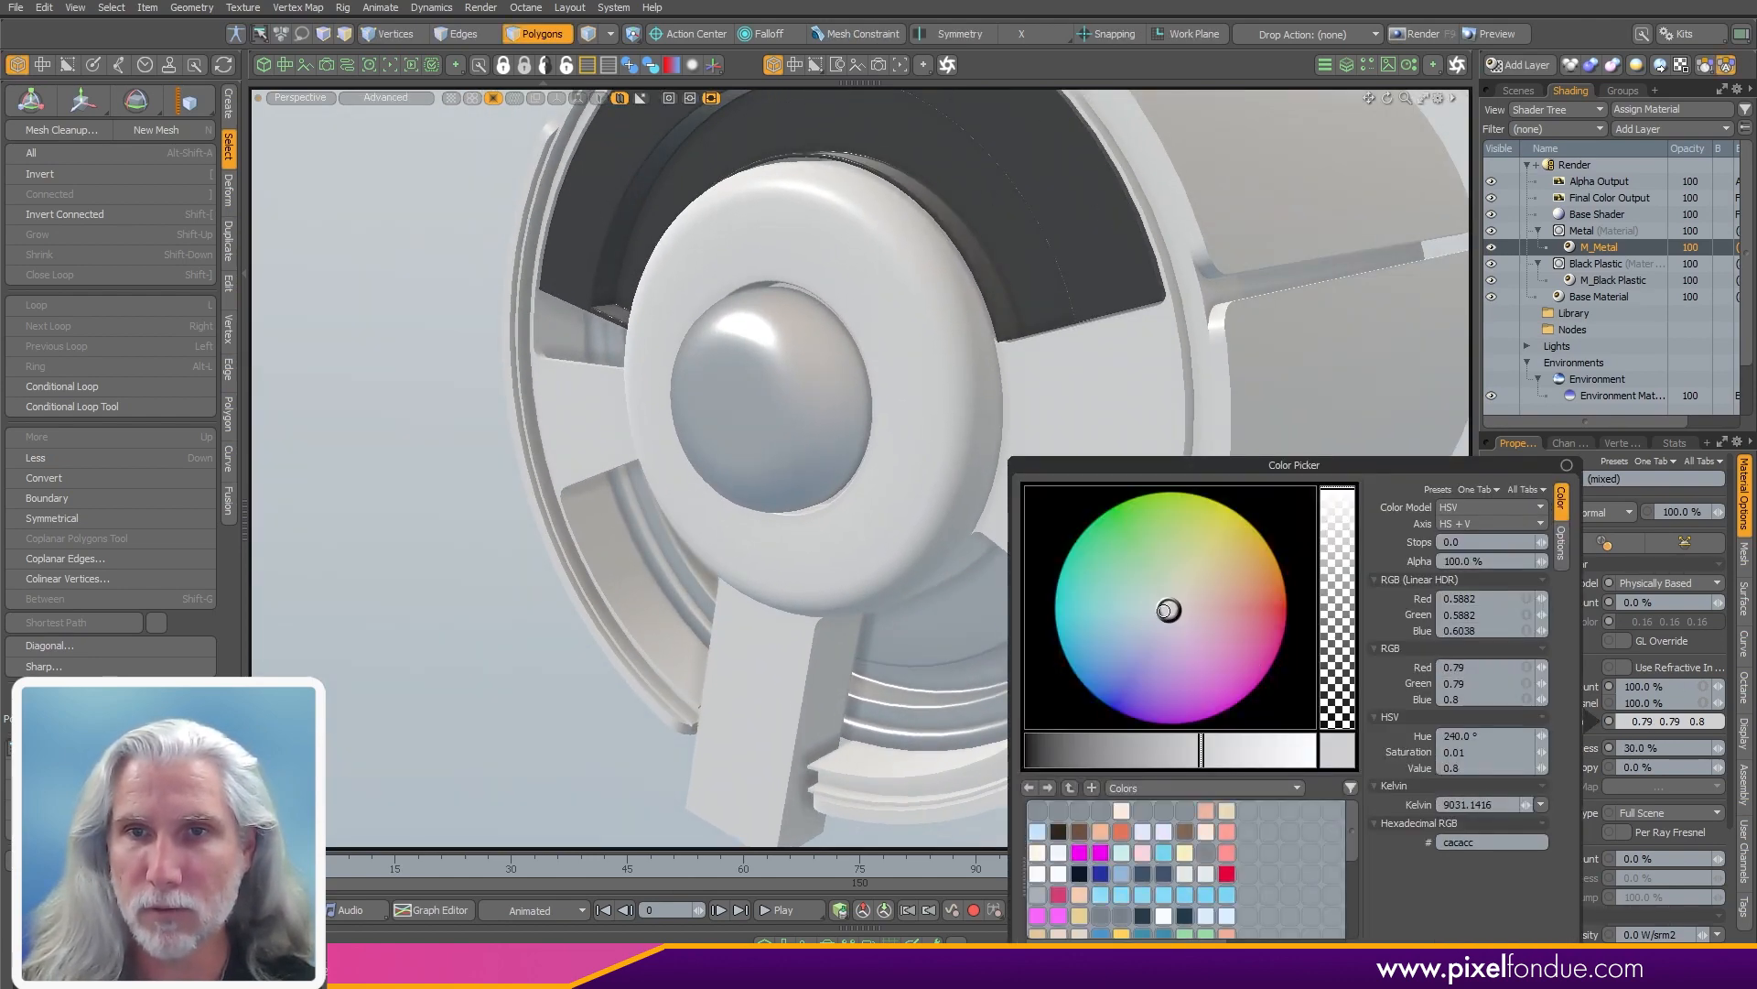
left_click_drag(1200, 751, 1158, 751)
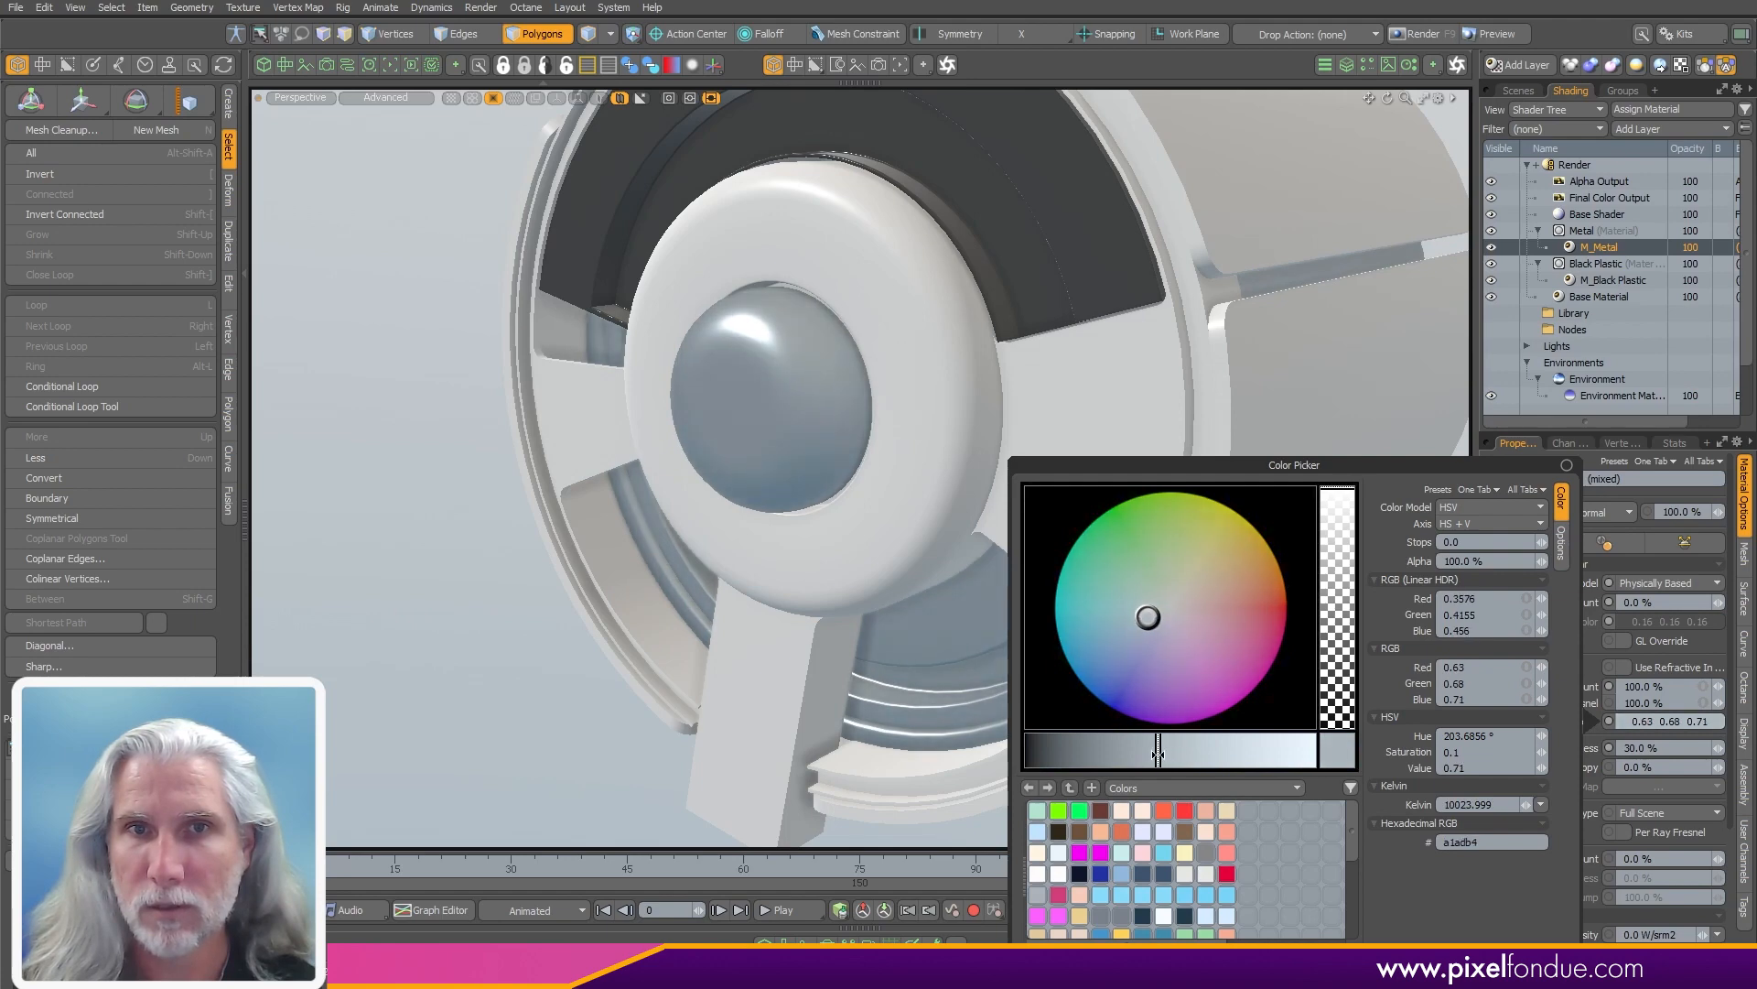
left_click(438, 760)
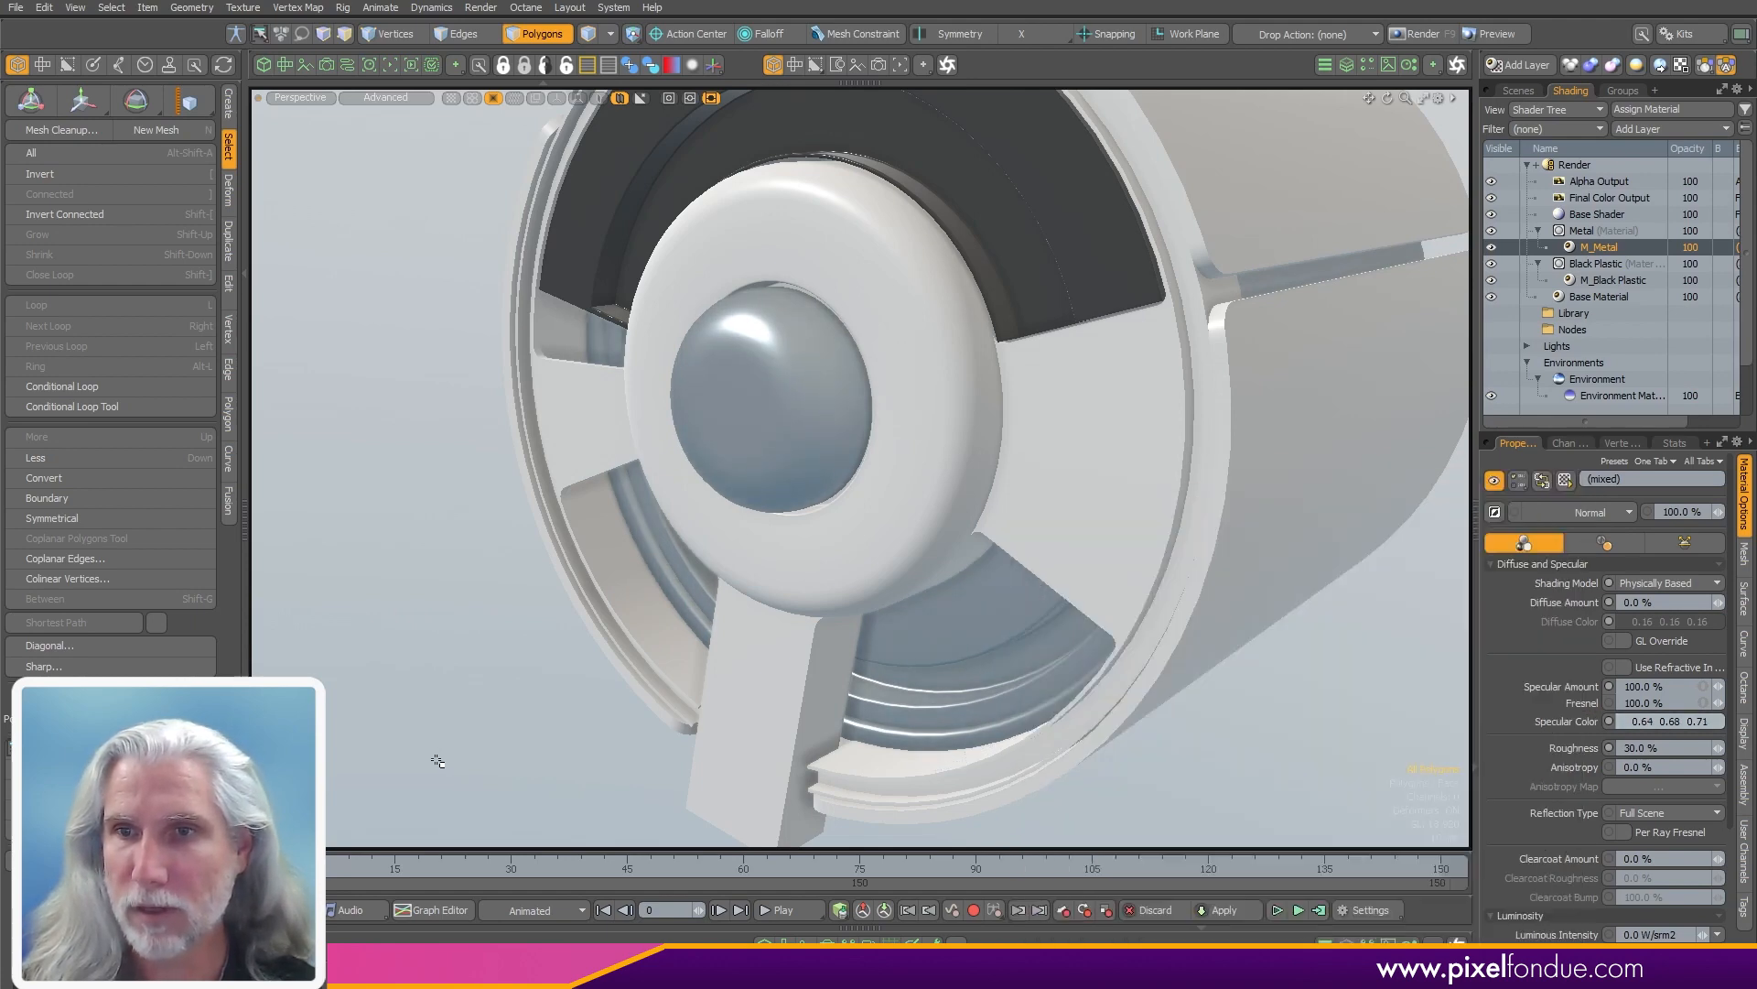
- Brighten the M_Metal material's specular color to 0.81 0.87 0.9
scroll(915, 549, "down", 3)
mouse_move(915, 549)
left_mouse_down("alt")
mouse_move(952, 567)
mouse_move(976, 615)
mouse_move(1007, 586)
mouse_move(915, 512)
mouse_move(1138, 318)
mouse_move(703, 650)
mouse_move(1145, 608)
mouse_move(1133, 573)
mouse_move(1005, 540)
left_mouse_up("alt")
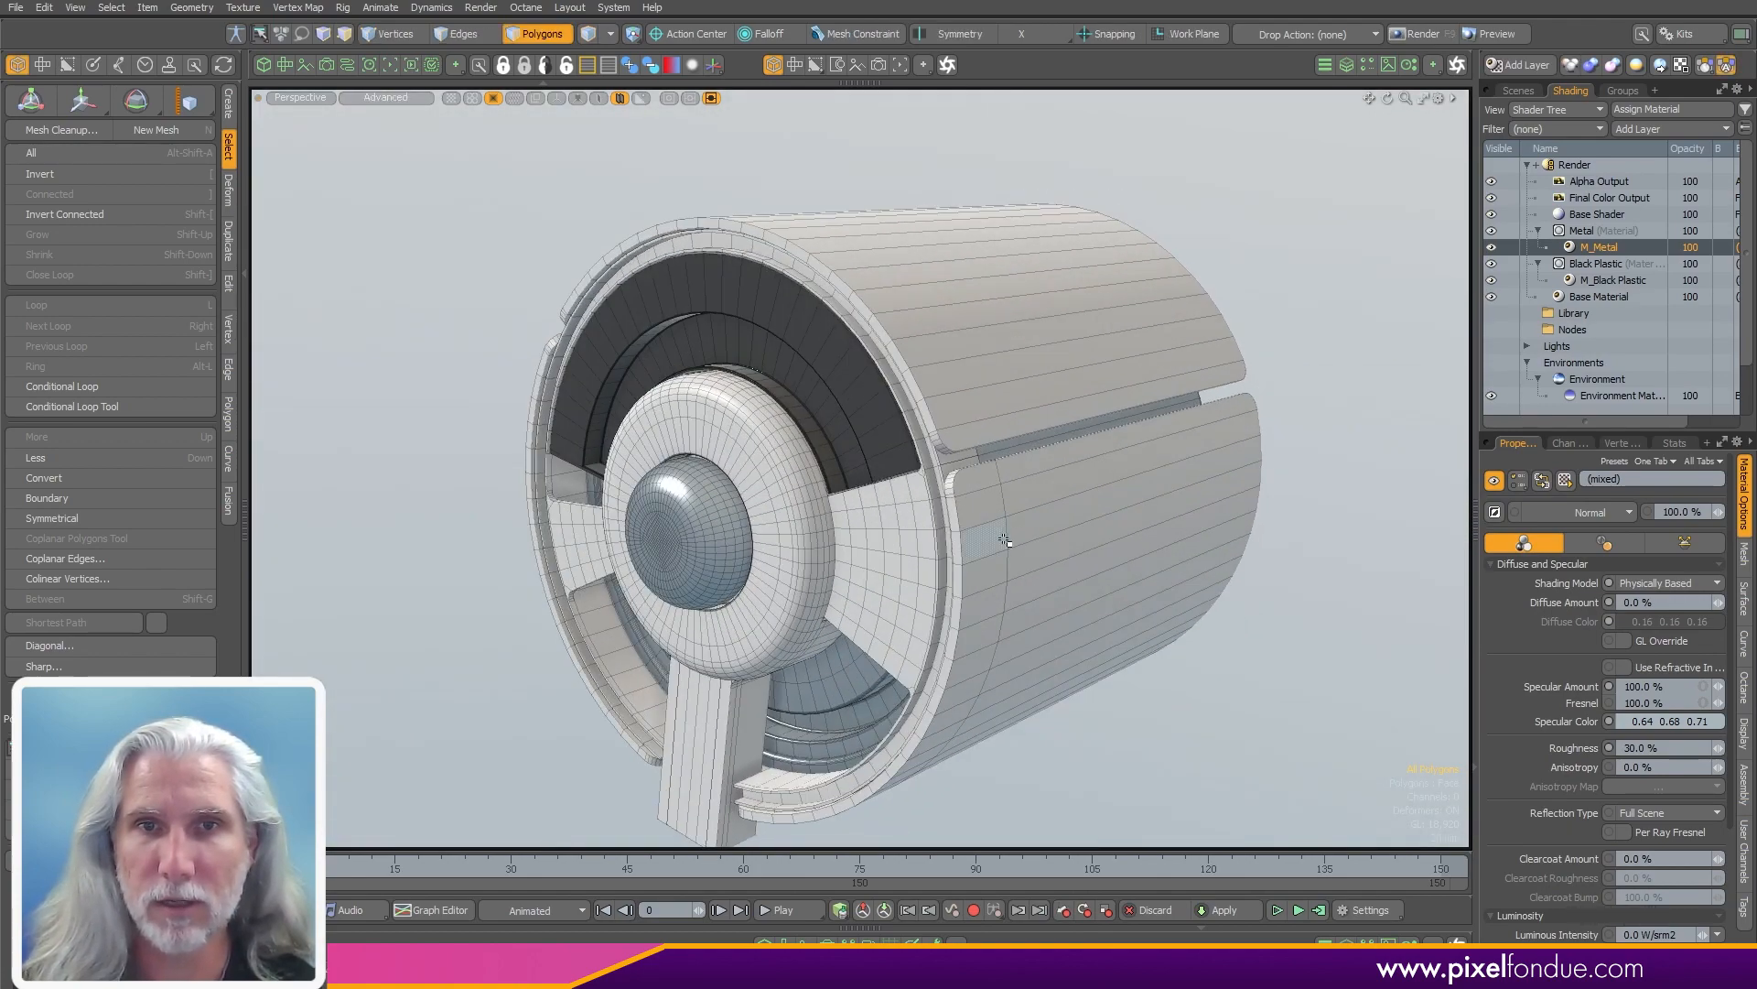
left_click_drag(1643, 722, 1677, 721, "ctrl")
- Examine the finished back part from both sides, with and without the wireframe
left_click_drag(915, 449, 1150, 470, "alt")
scroll(1150, 471, "down", 4)
key("ctrl+3")
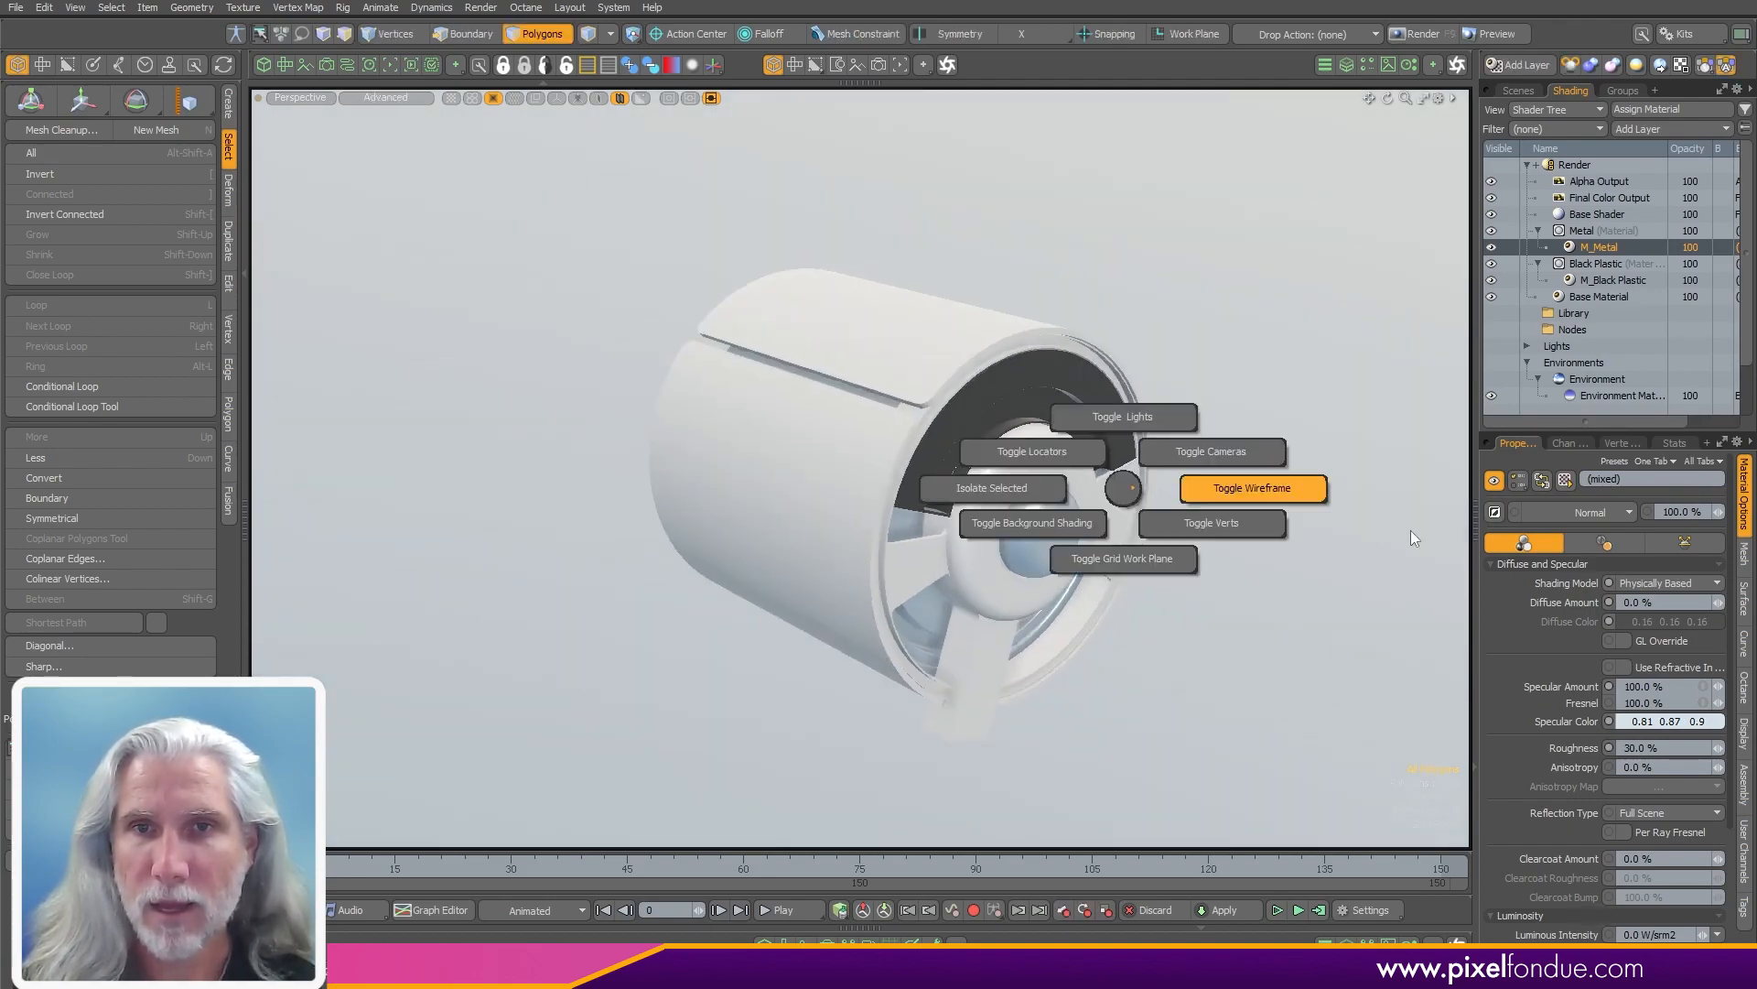
left_click(1409, 530)
left_click_drag(1358, 550, 1007, 567, "alt")
scroll(815, 512, "up", 3)
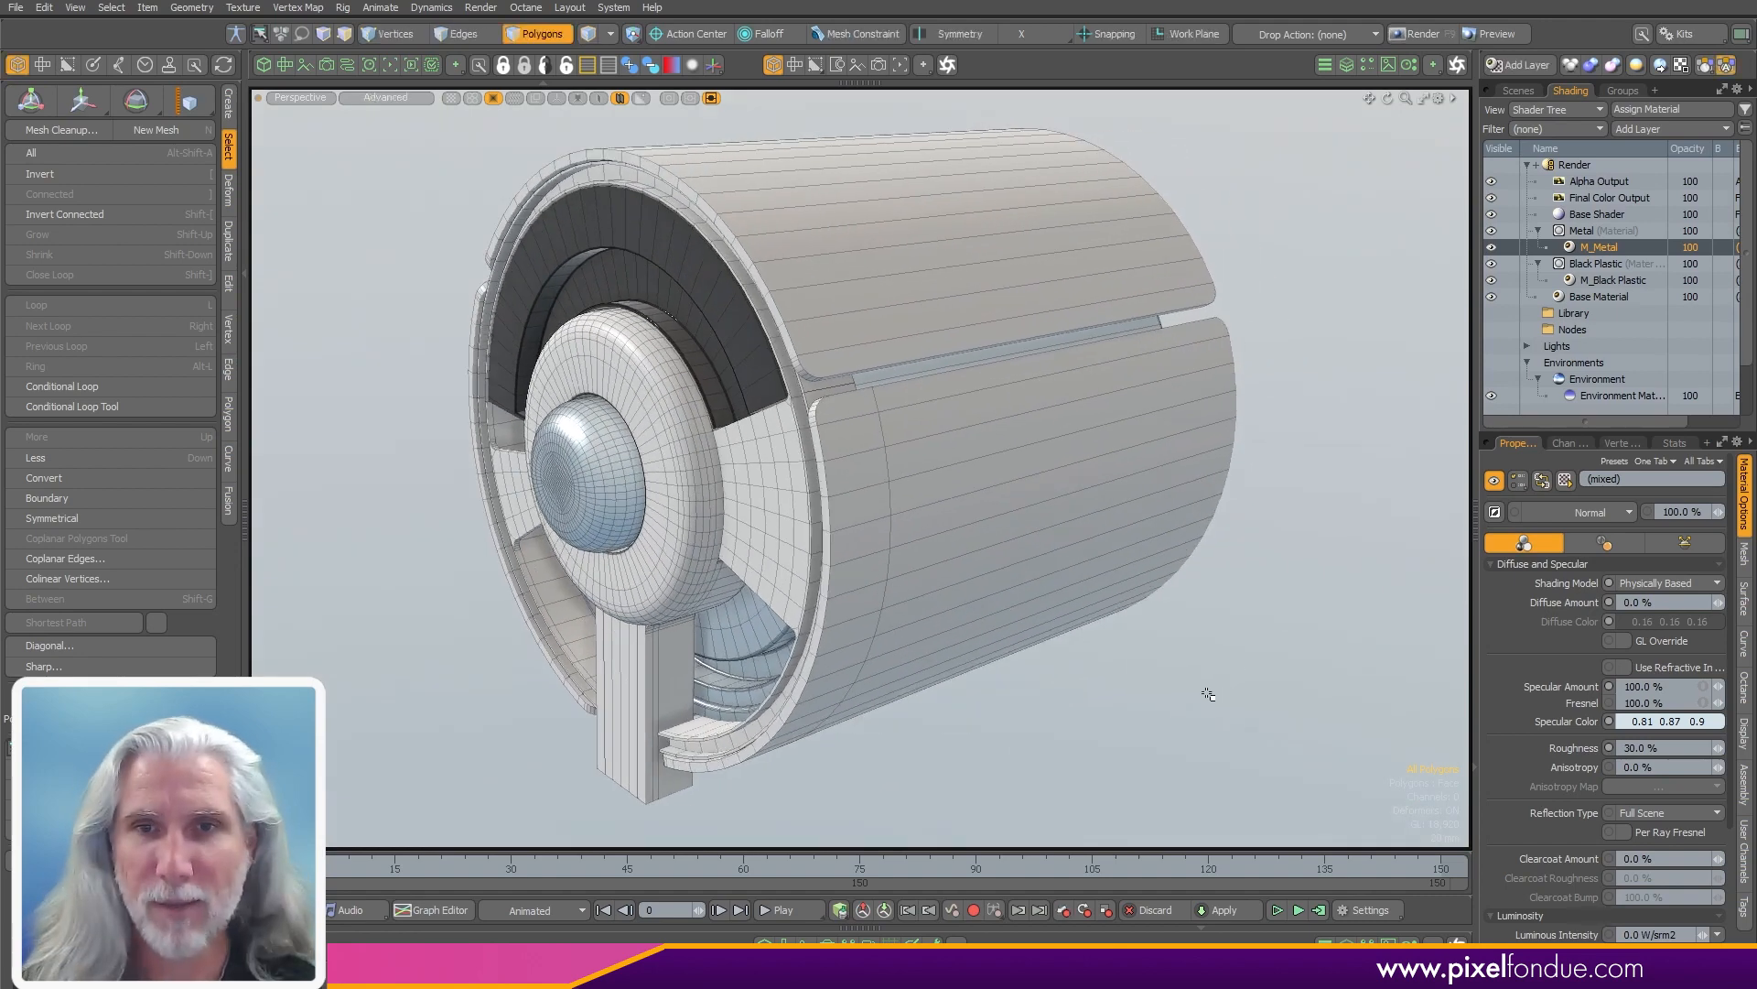
left_click_drag(1208, 693, 1190, 719, "alt")
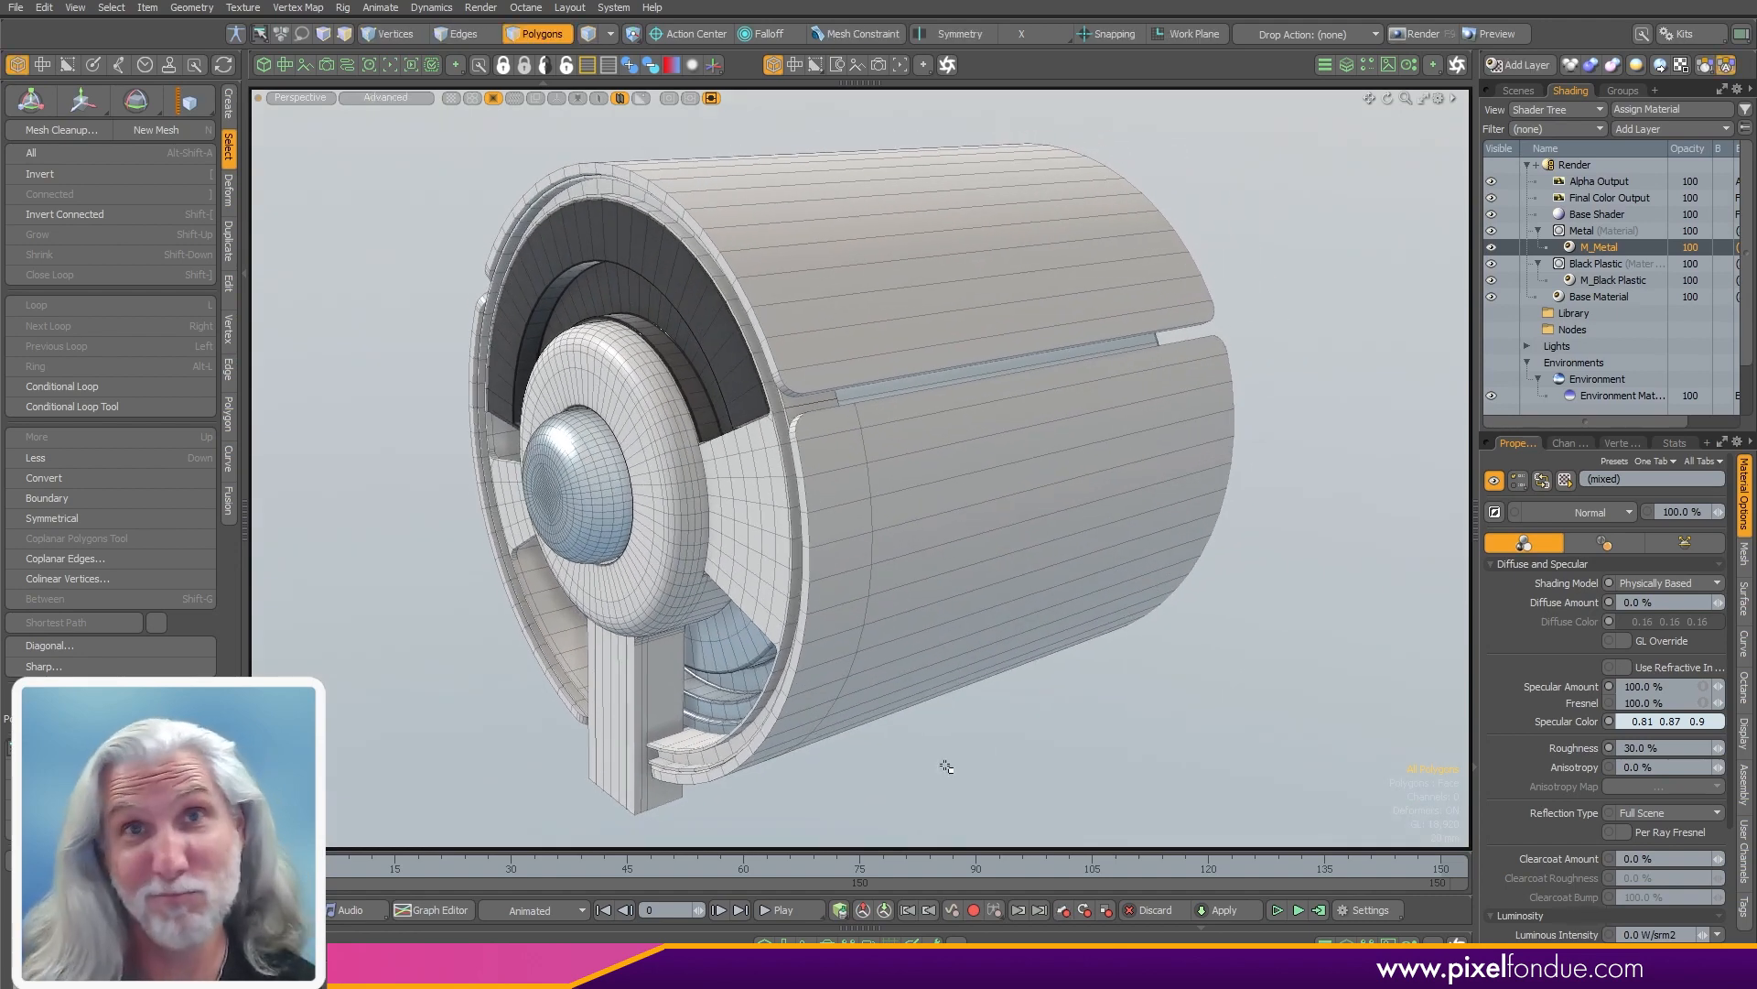